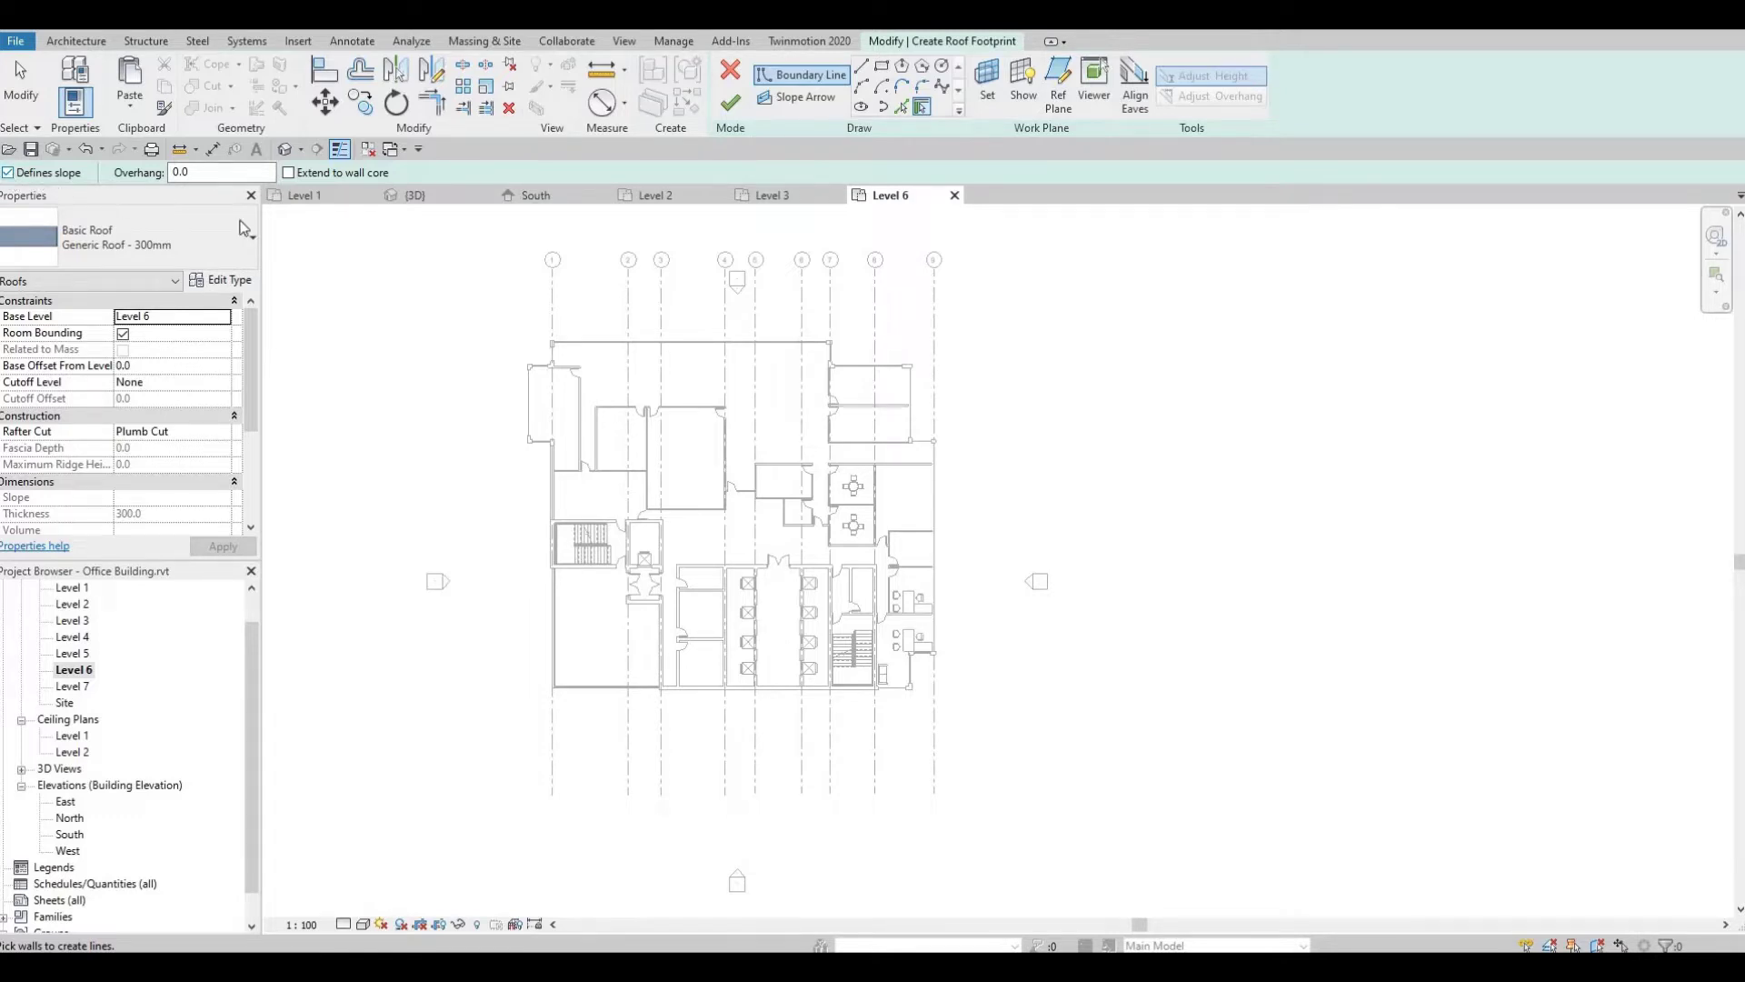
Duplicate the Generic Roof - 300mm type as a new roof type named Roof 1.
{"action": "left_click", "coordinate": [213, 242]}
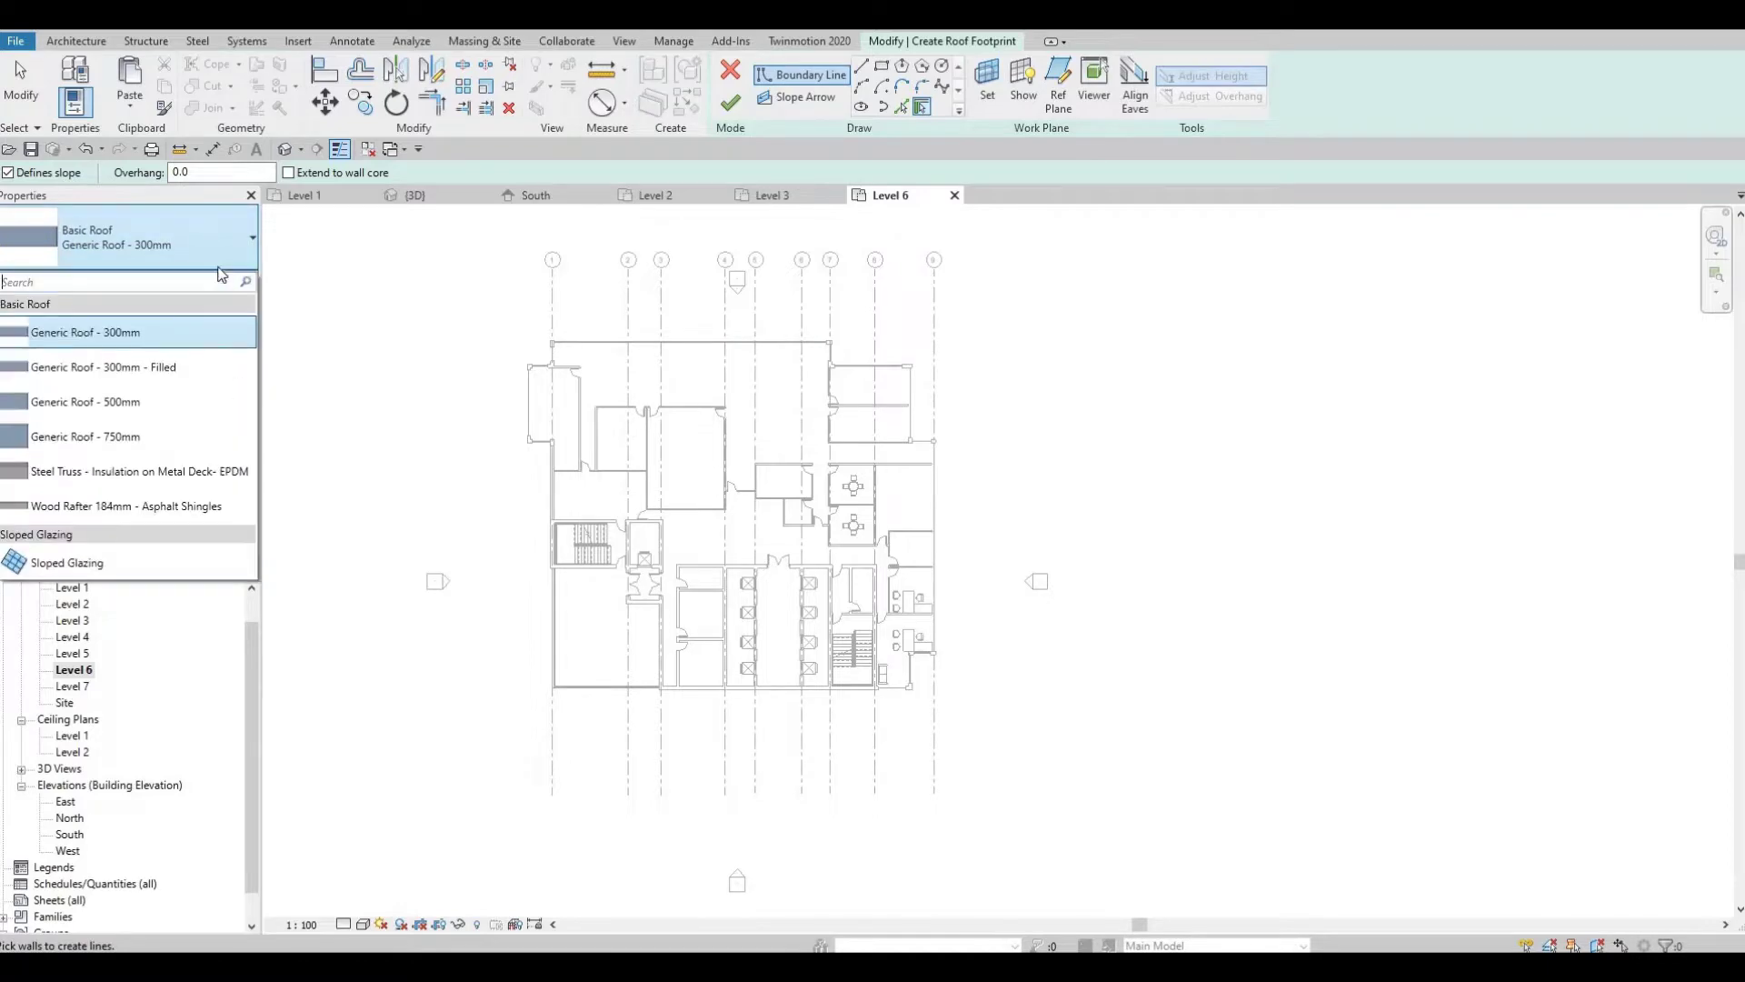
{"action": "left_click", "coordinate": [214, 328]}
{"action": "left_click", "coordinate": [222, 279]}
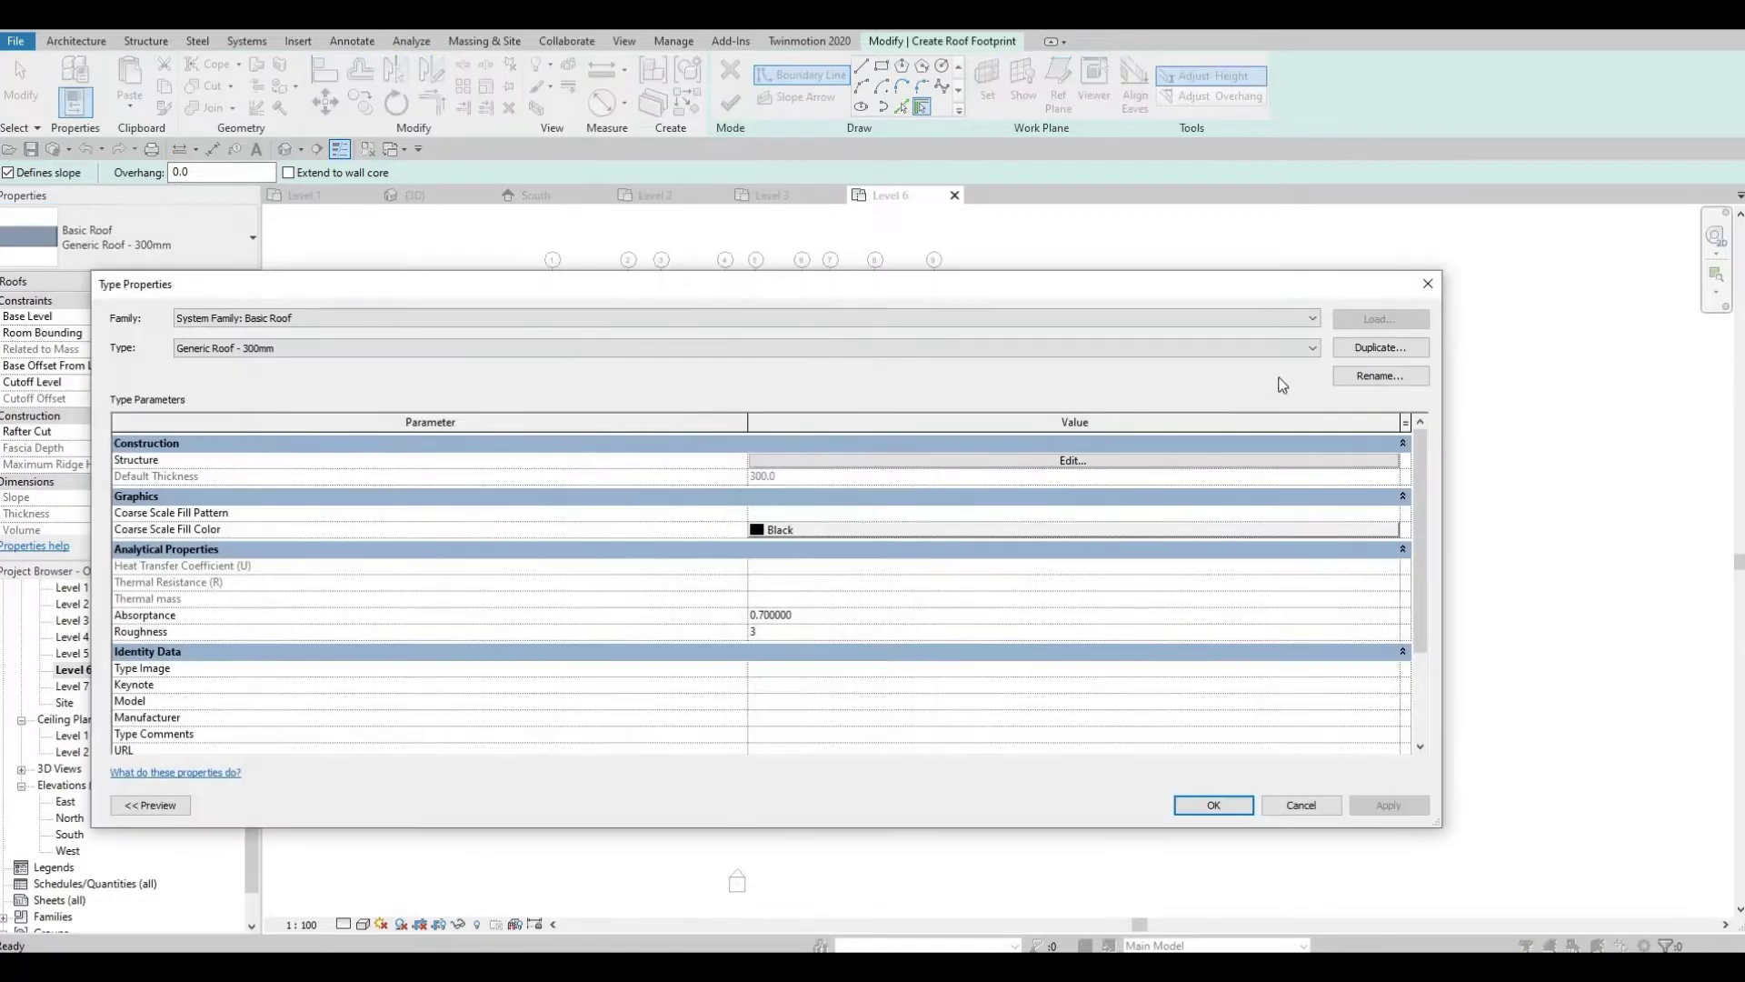
{"action": "left_click", "coordinate": [1379, 348]}
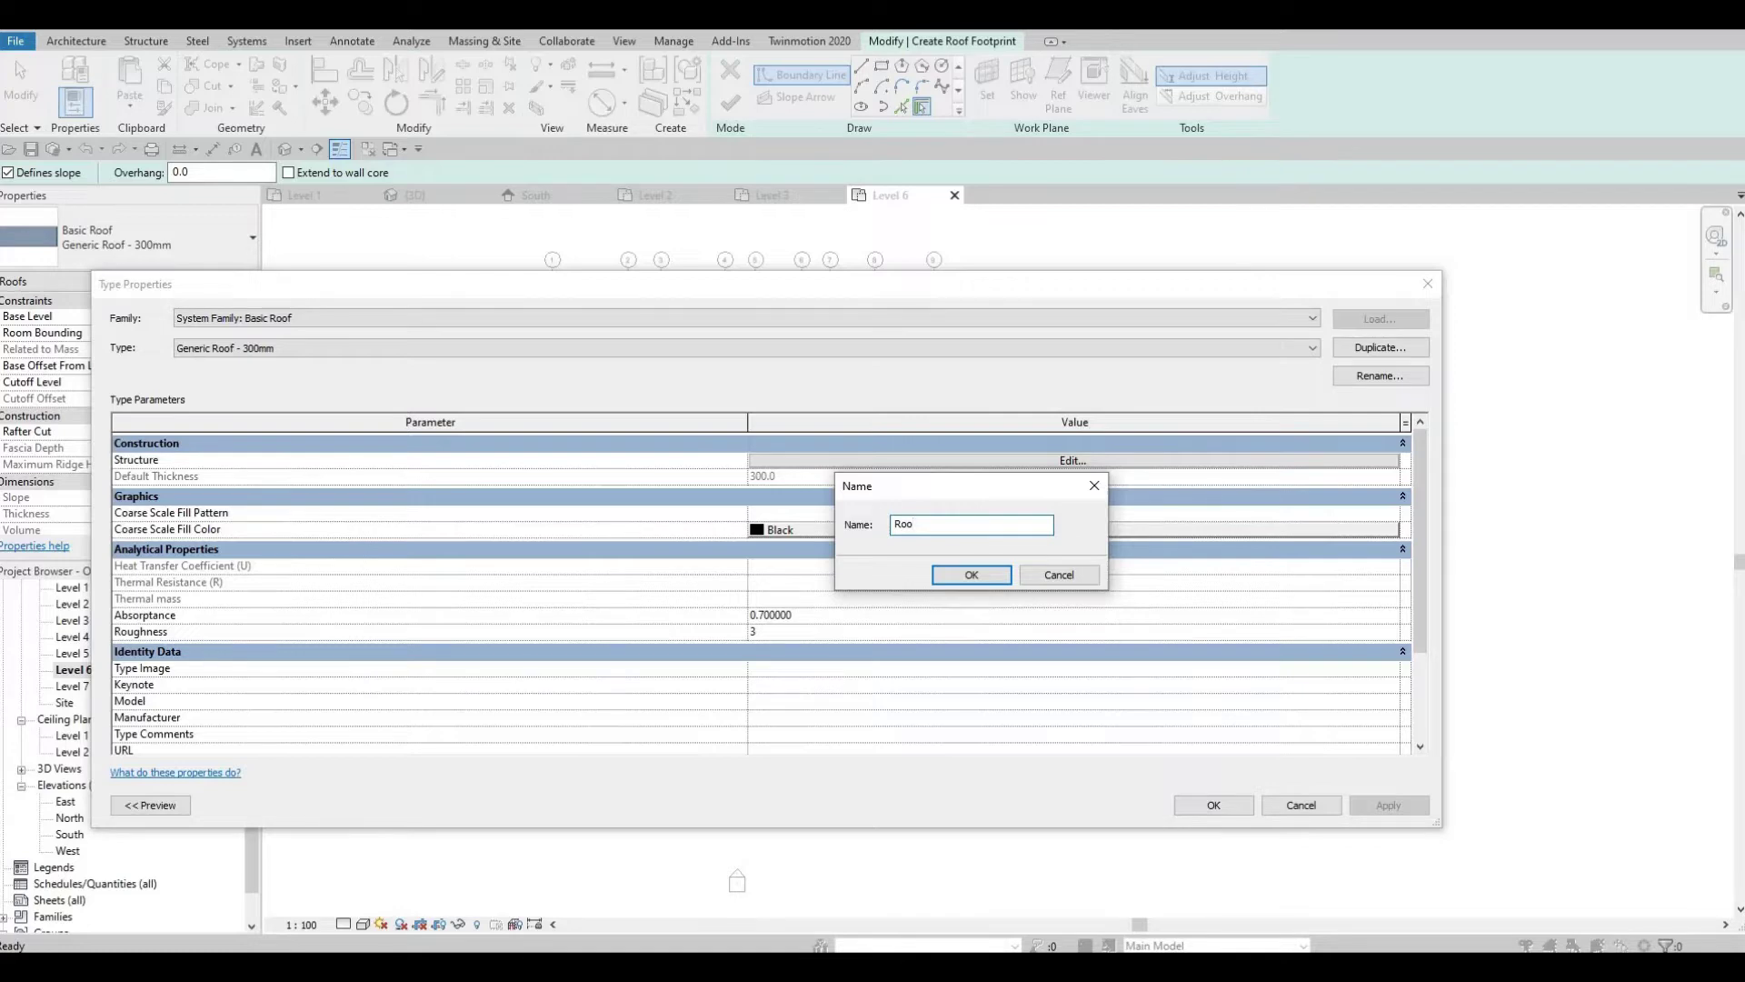
{"action": "left_click", "coordinate": [988, 576]}
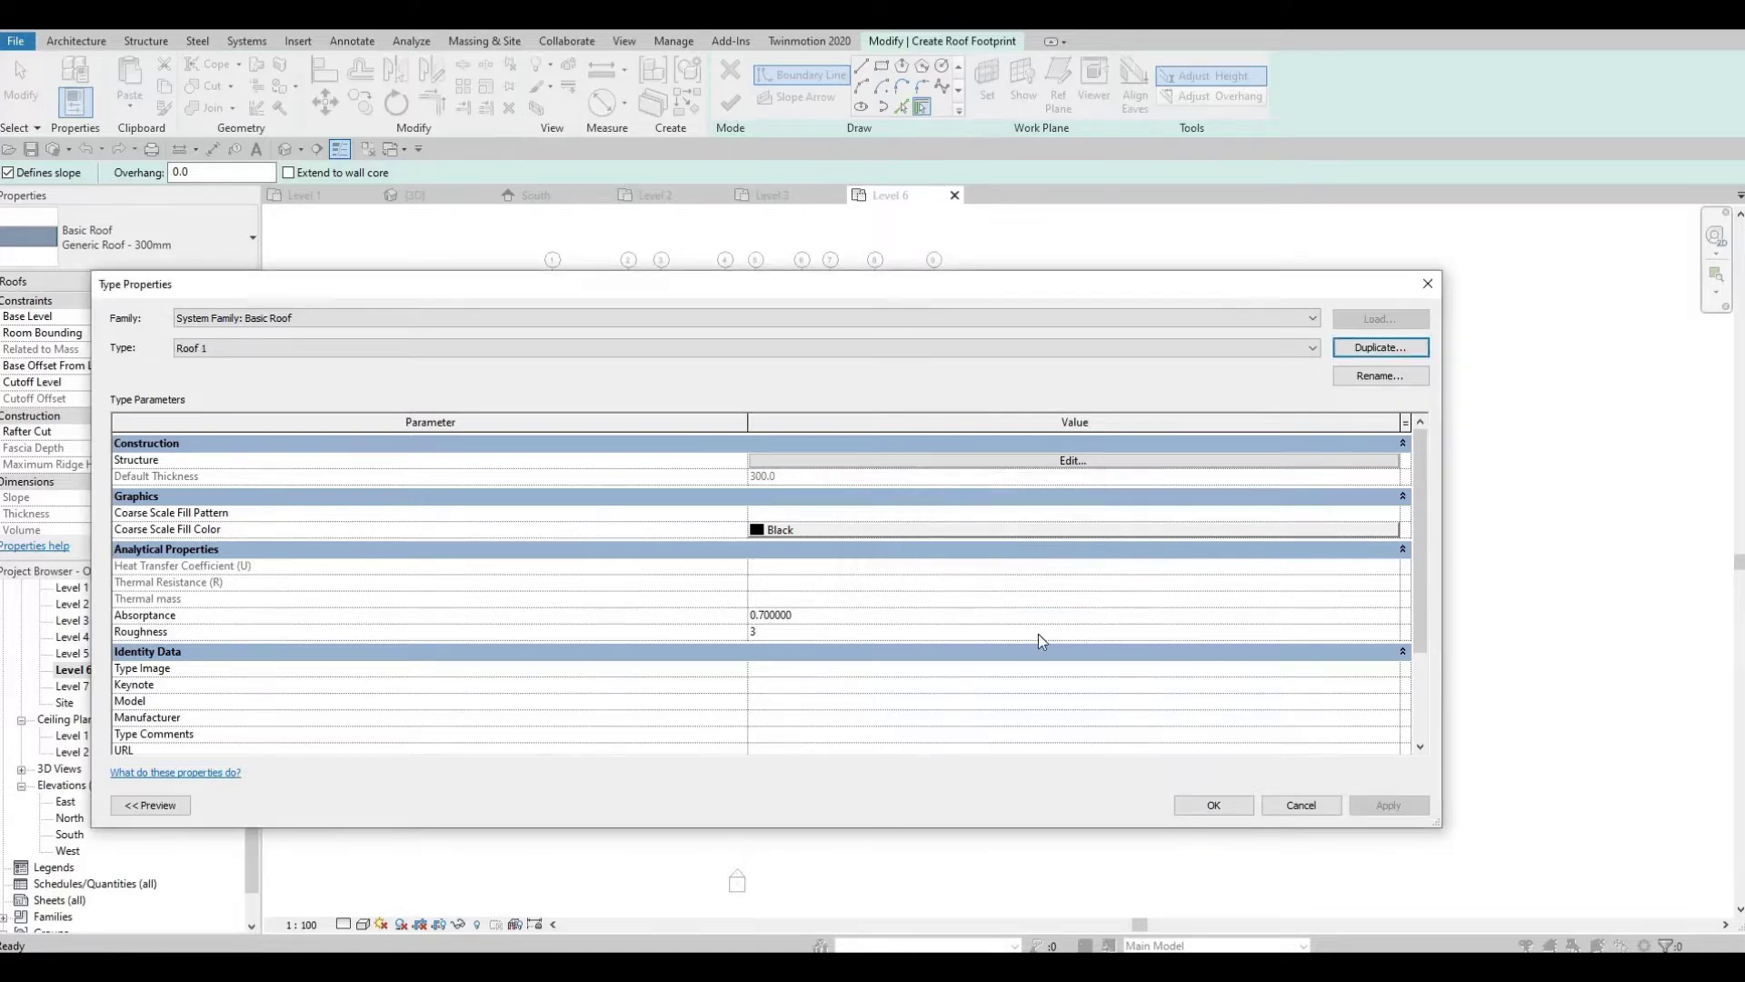
{"action": "left_click", "coordinate": [1214, 805]}
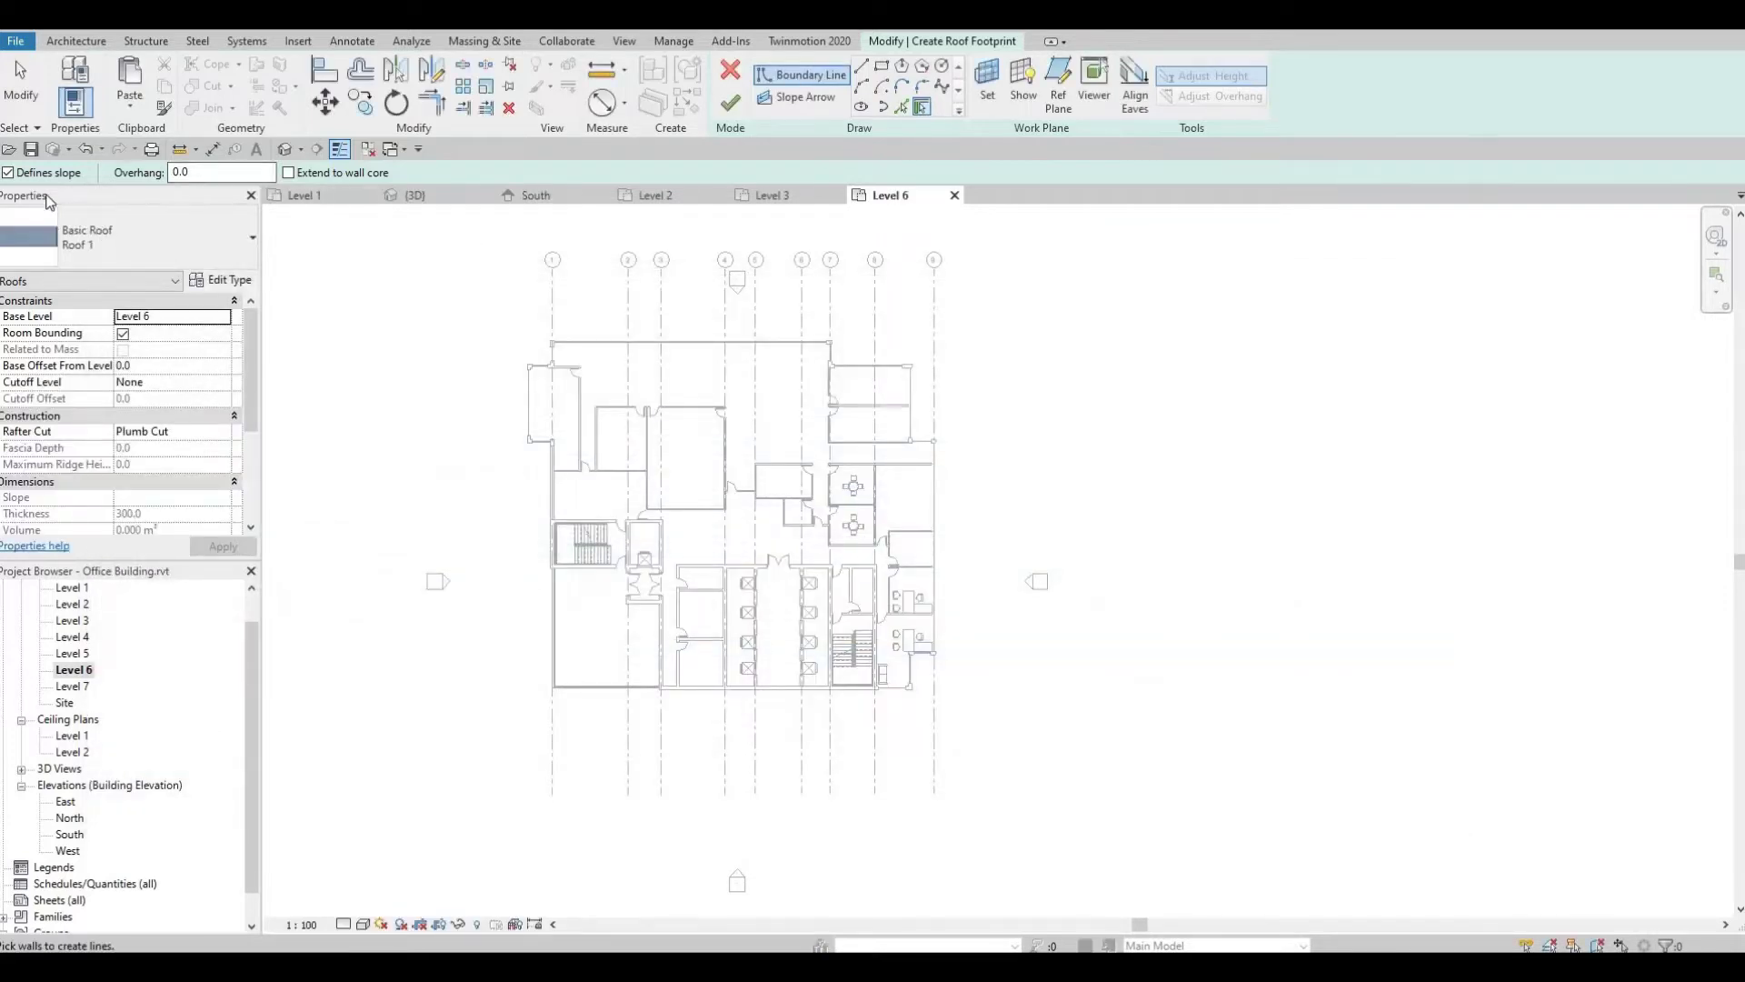
With slope definition turned off, sketch a rectangular roof boundary from the building's upper-left exterior corner to its lower-right exterior corner.
{"action": "left_click", "coordinate": [24, 173]}
{"action": "left_click", "coordinate": [880, 68]}
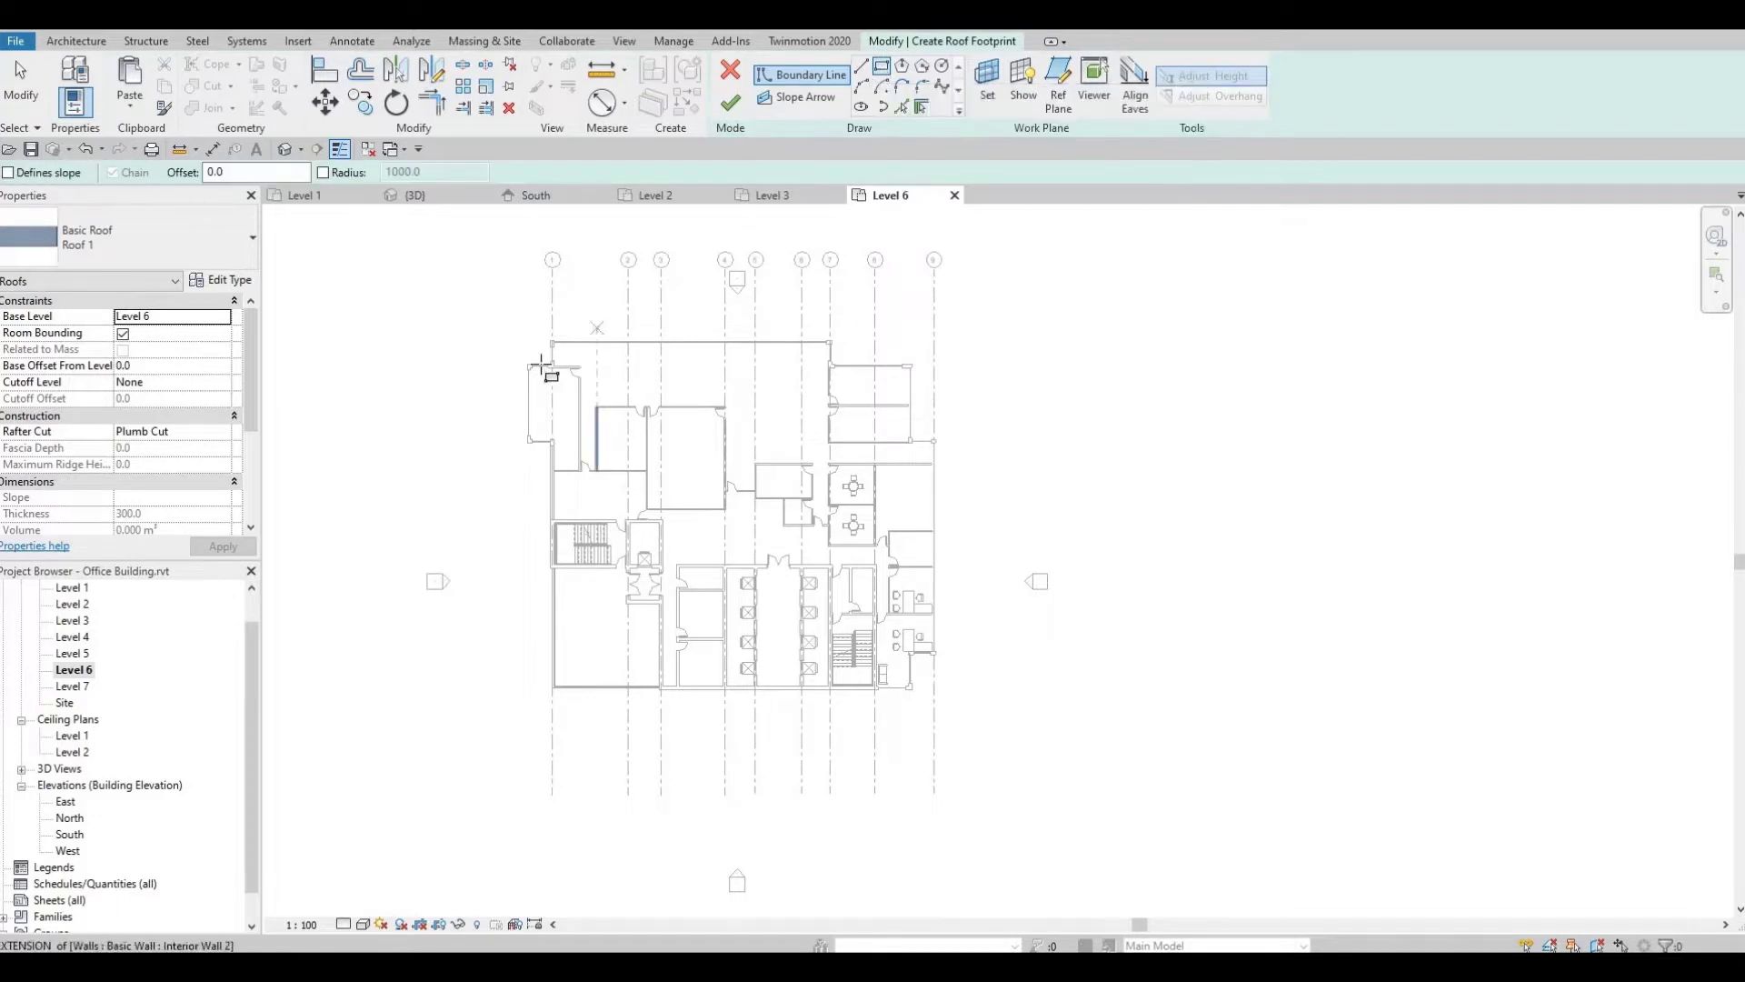
{"action": "scroll", "coordinate": [546, 337], "scroll_direction": "up", "scroll_amount": 4}
{"action": "scroll", "coordinate": [525, 325], "scroll_direction": "up", "scroll_amount": 5}
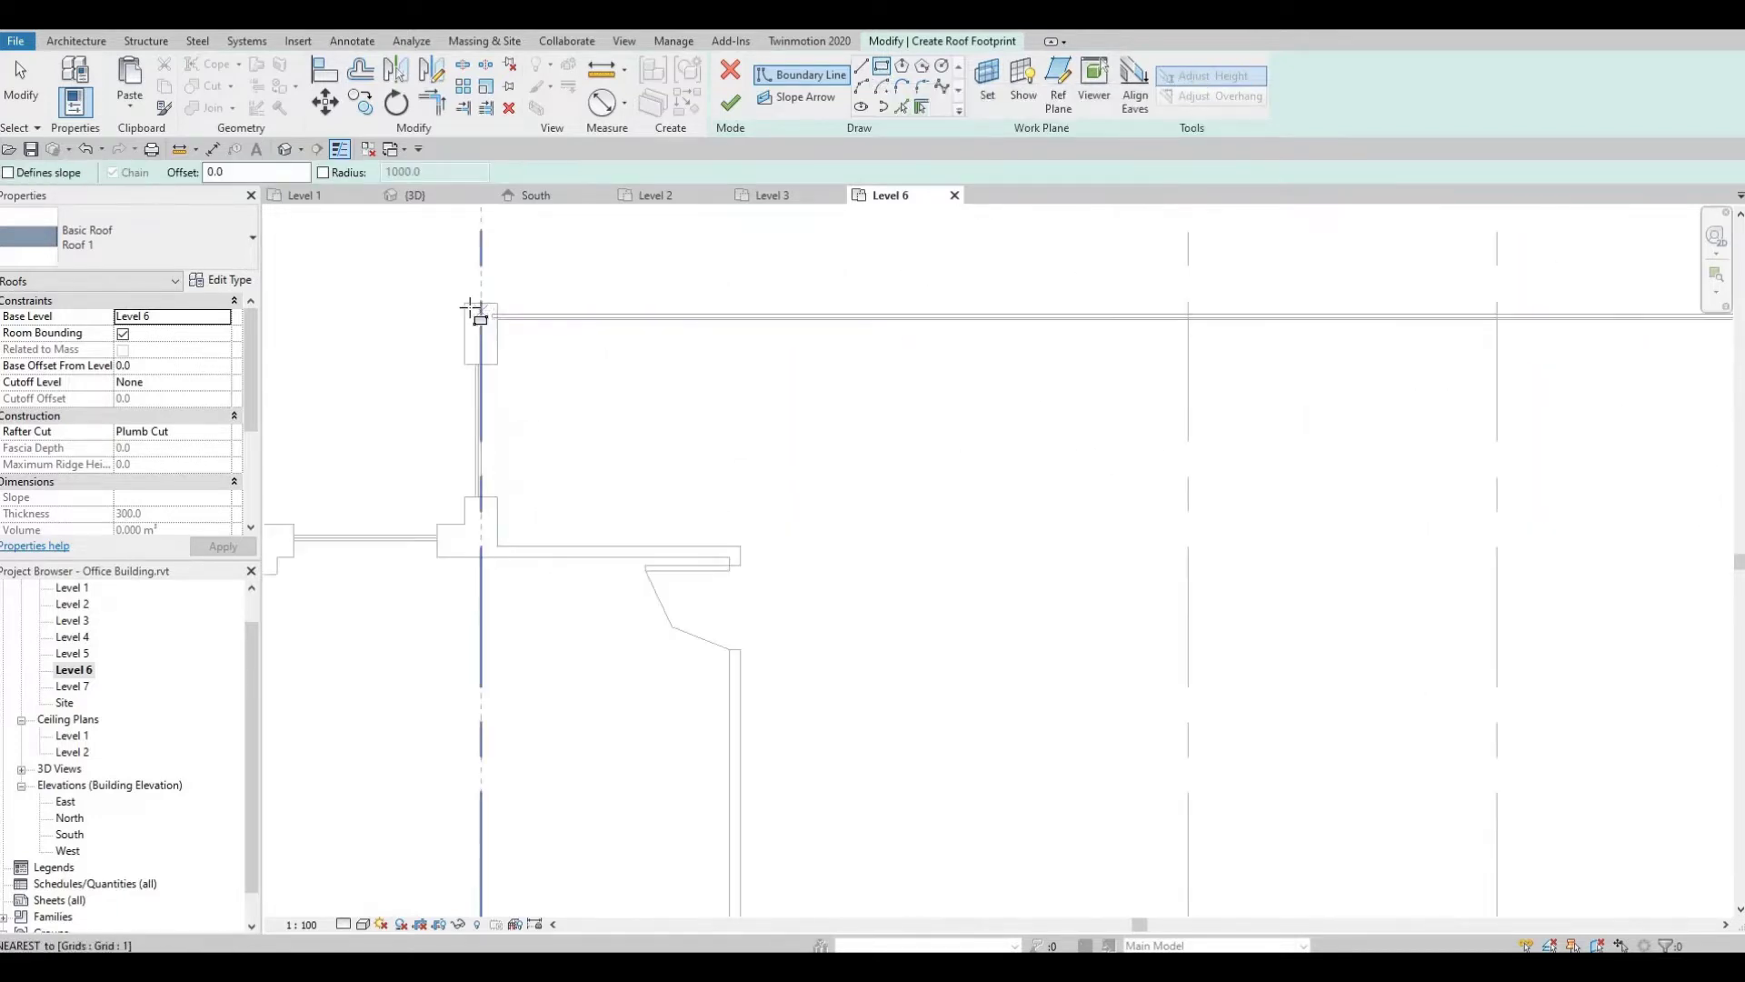
{"action": "left_click", "coordinate": [469, 305]}
{"action": "scroll", "coordinate": [799, 518], "scroll_direction": "down", "scroll_amount": 6}
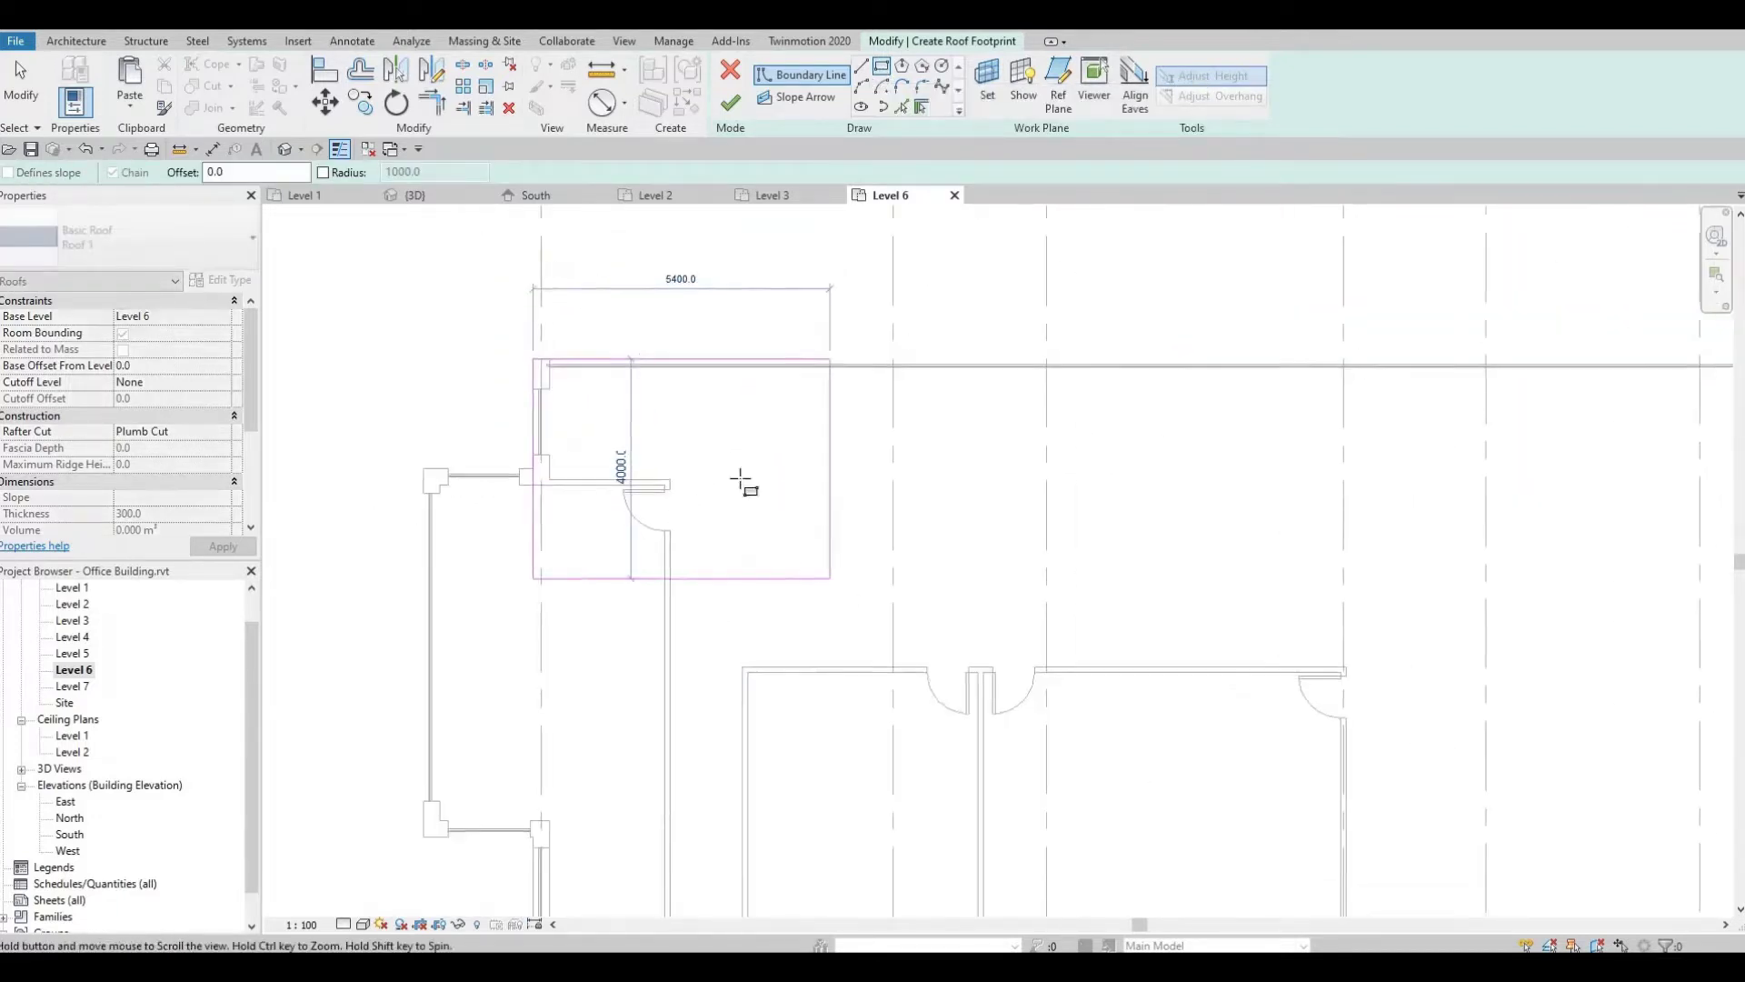
{"action": "scroll", "coordinate": [945, 555], "scroll_direction": "down", "scroll_amount": 2}
{"action": "scroll", "coordinate": [1039, 611], "scroll_direction": "up", "scroll_amount": 8}
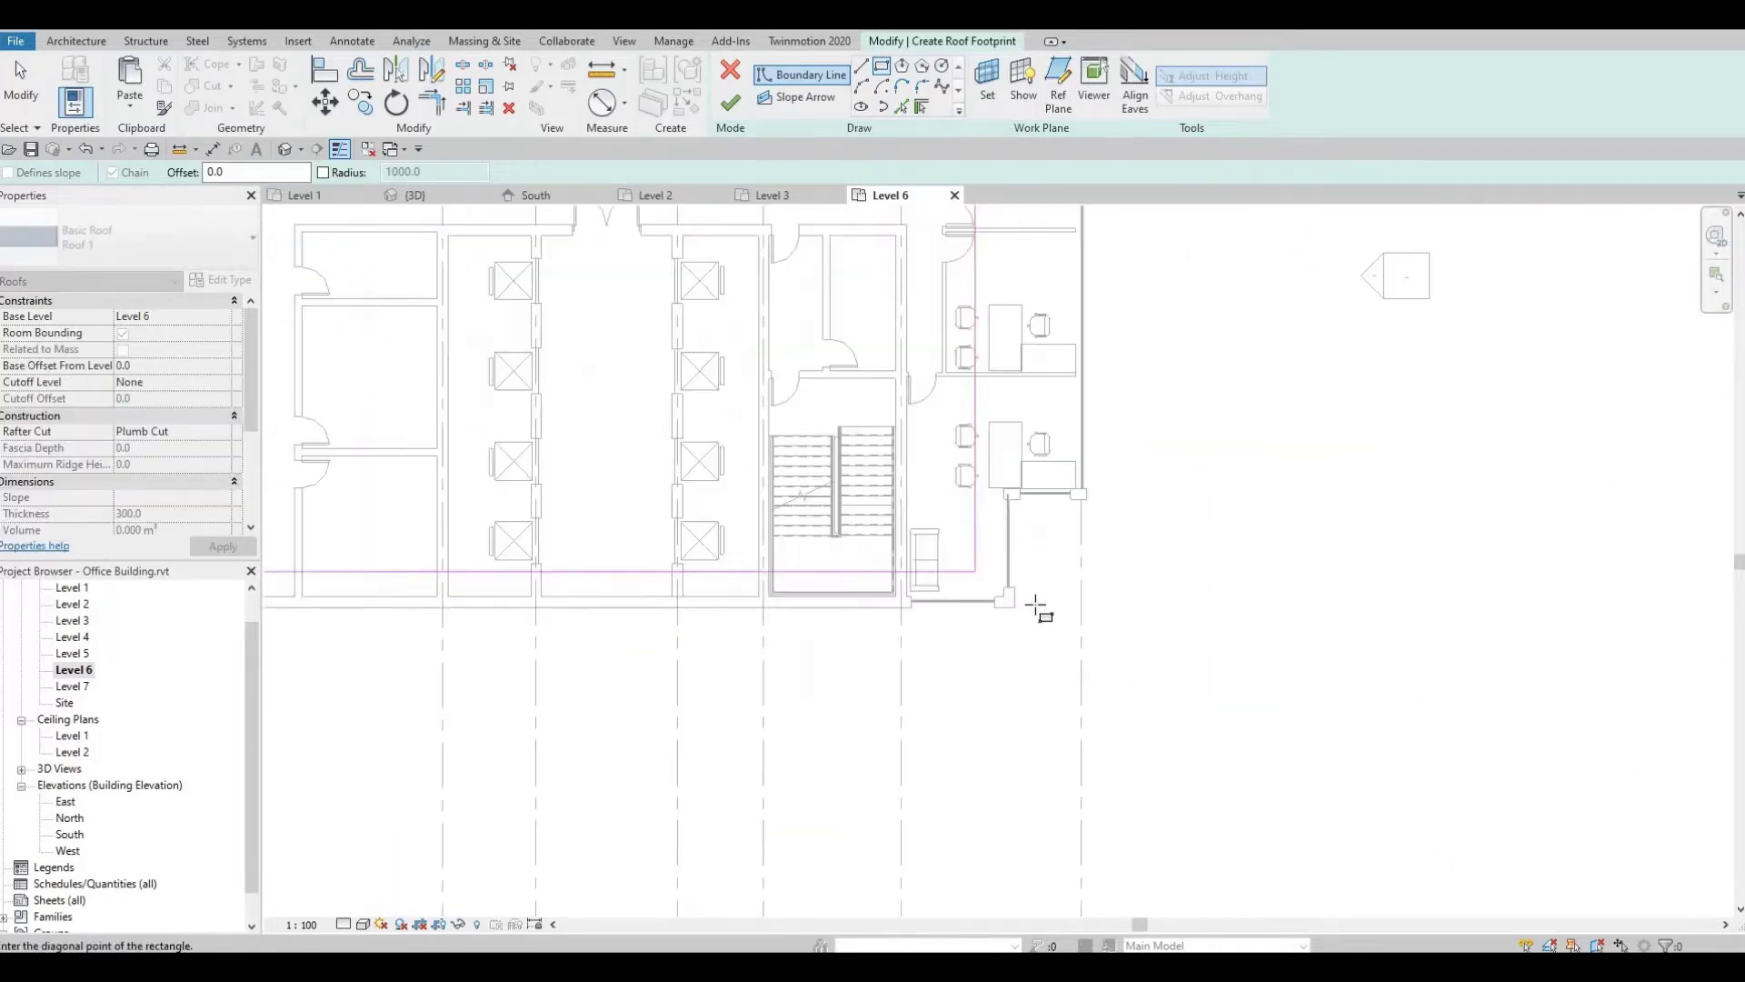
{"action": "left_click", "coordinate": [1012, 643]}
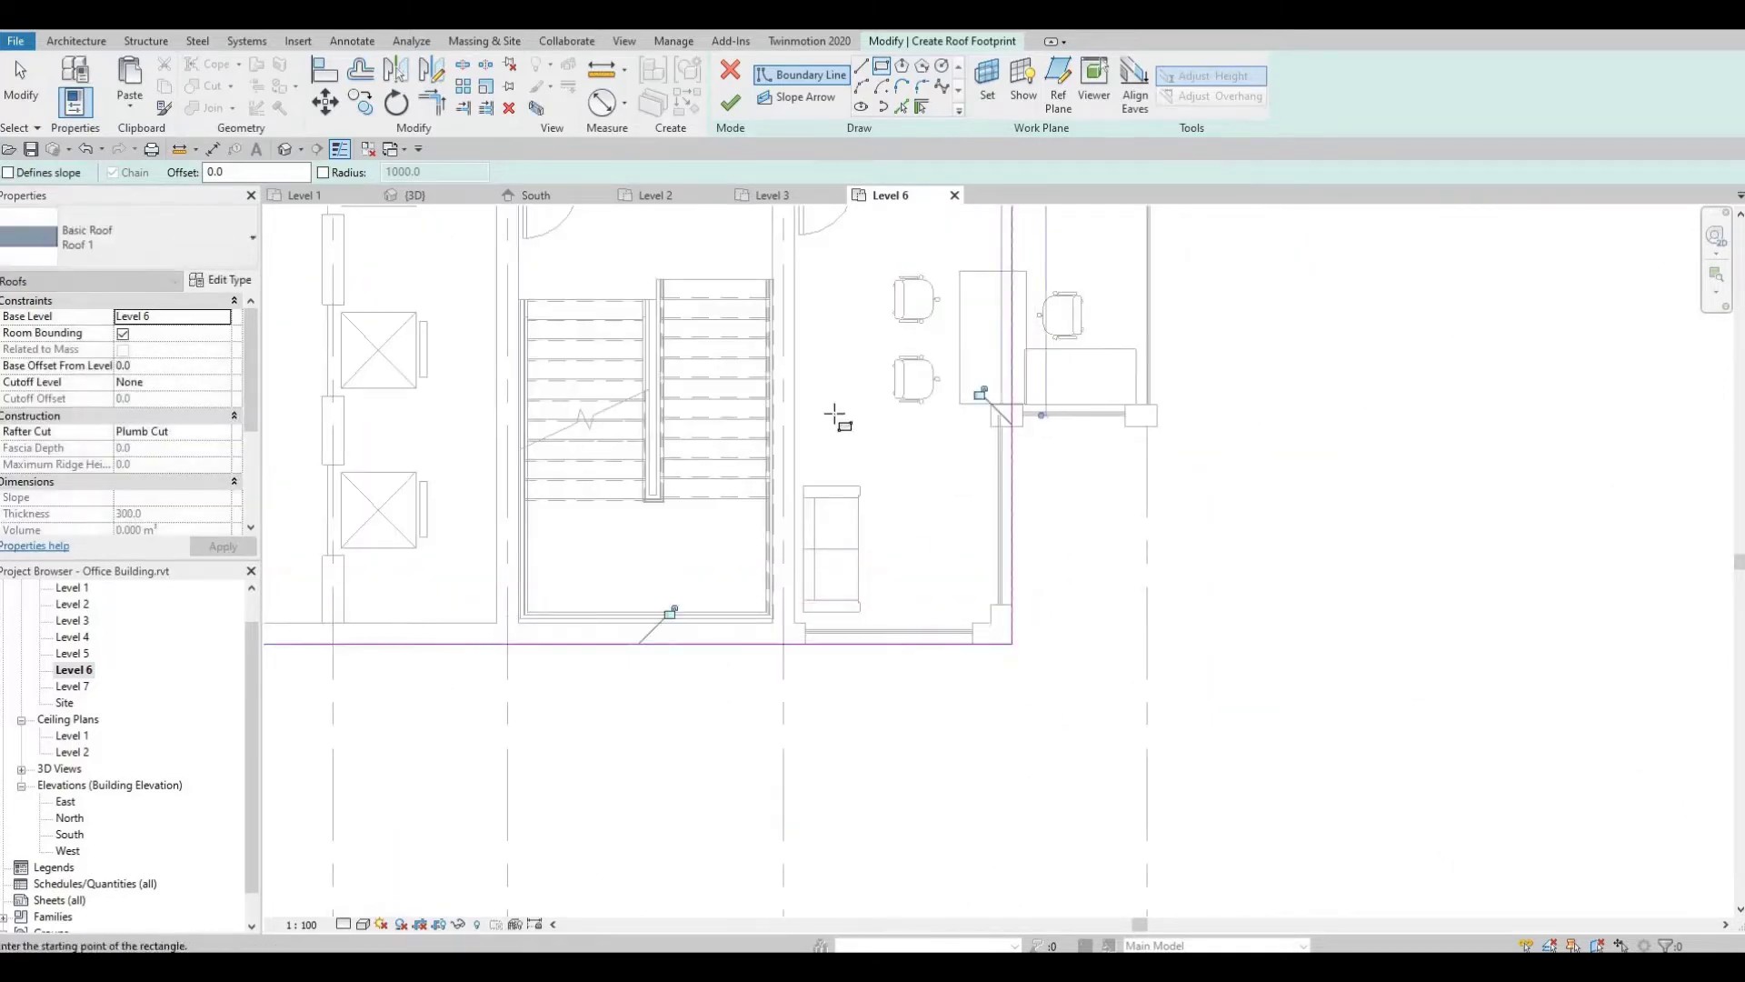
Sketch a second rectangular boundary around the building's right-hand projection, from its upper outer corner to the main boundary line.
{"action": "scroll", "coordinate": [837, 417], "scroll_direction": "down", "scroll_amount": 3}
{"action": "middle_click_drag", "start_coordinate": [855, 417], "coordinate": [806, 908]}
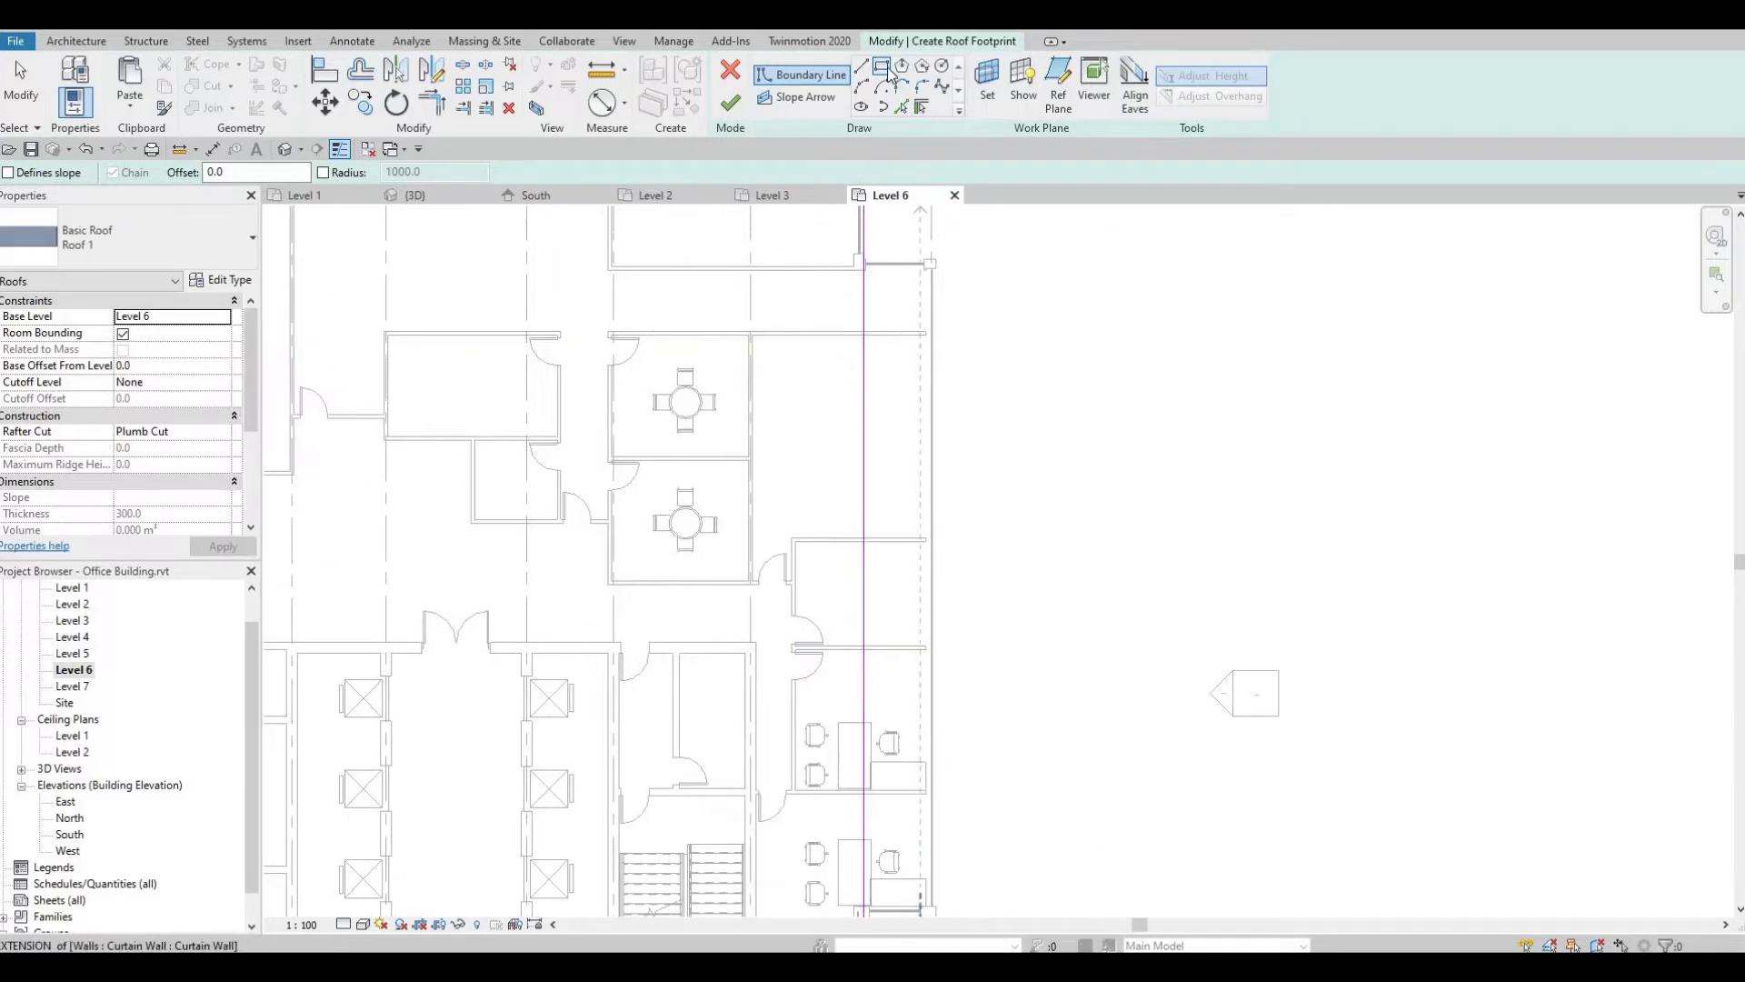
{"action": "scroll", "coordinate": [912, 262], "scroll_direction": "up", "scroll_amount": 4}
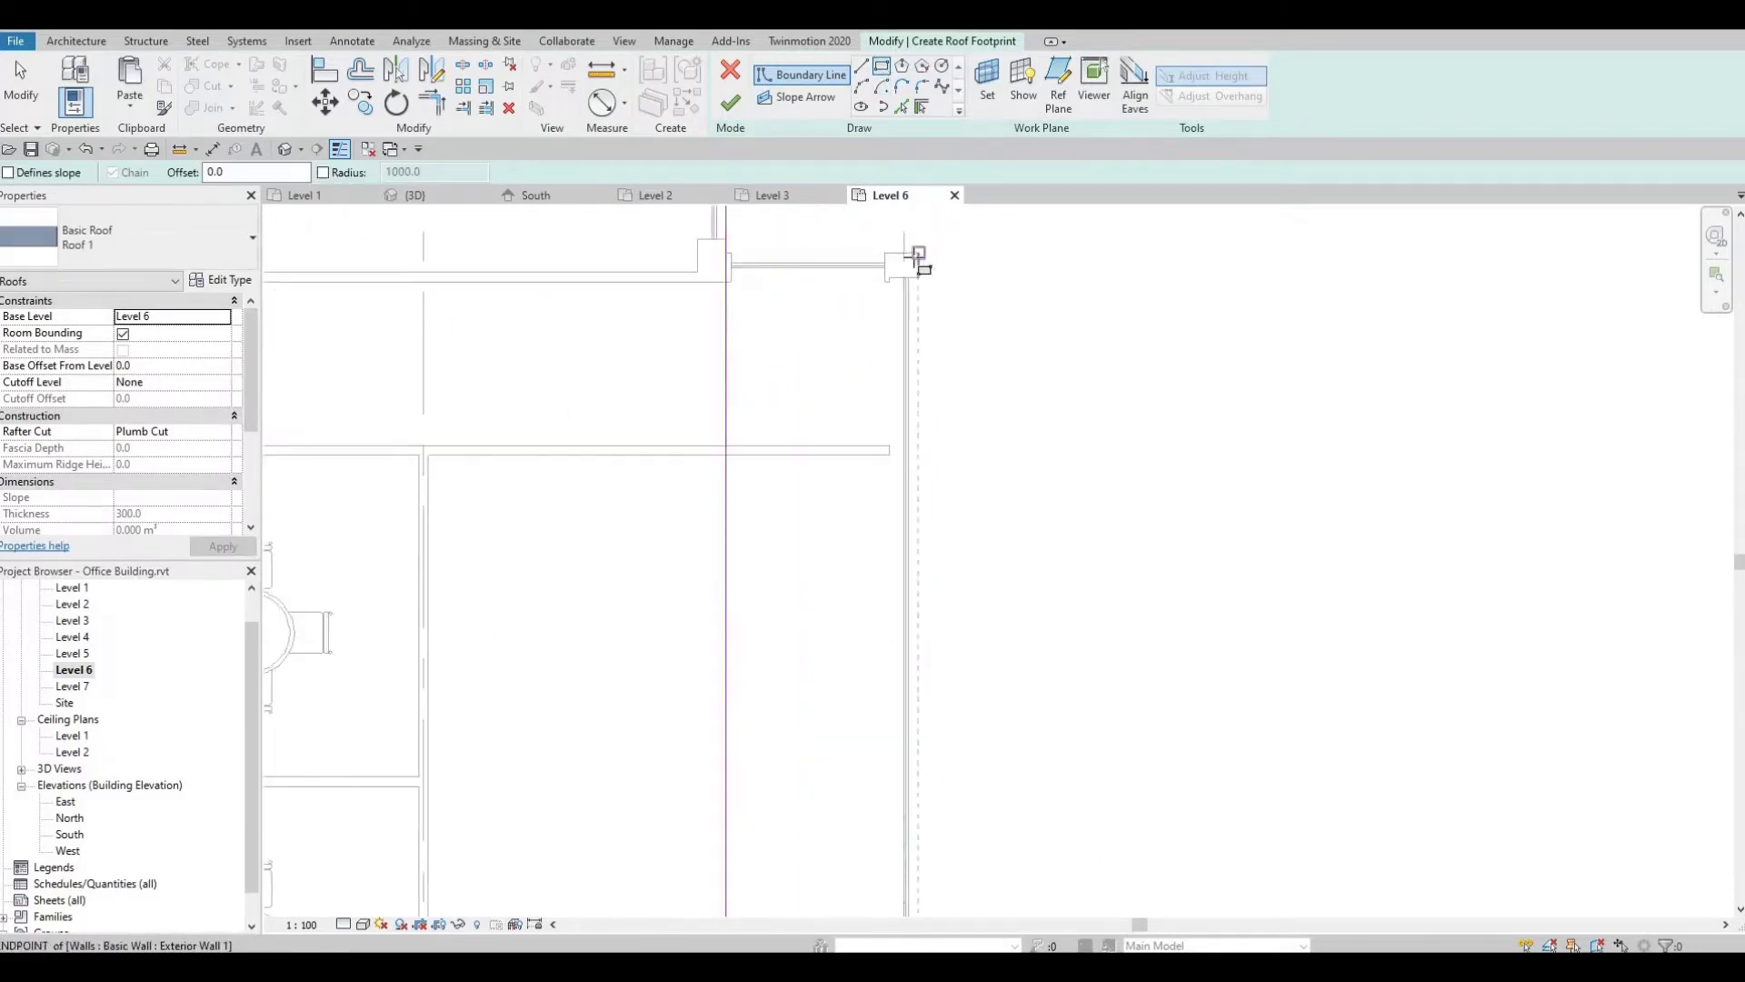
{"action": "left_click", "coordinate": [782, 740]}
{"action": "scroll", "coordinate": [845, 255], "scroll_direction": "down", "scroll_amount": 5}
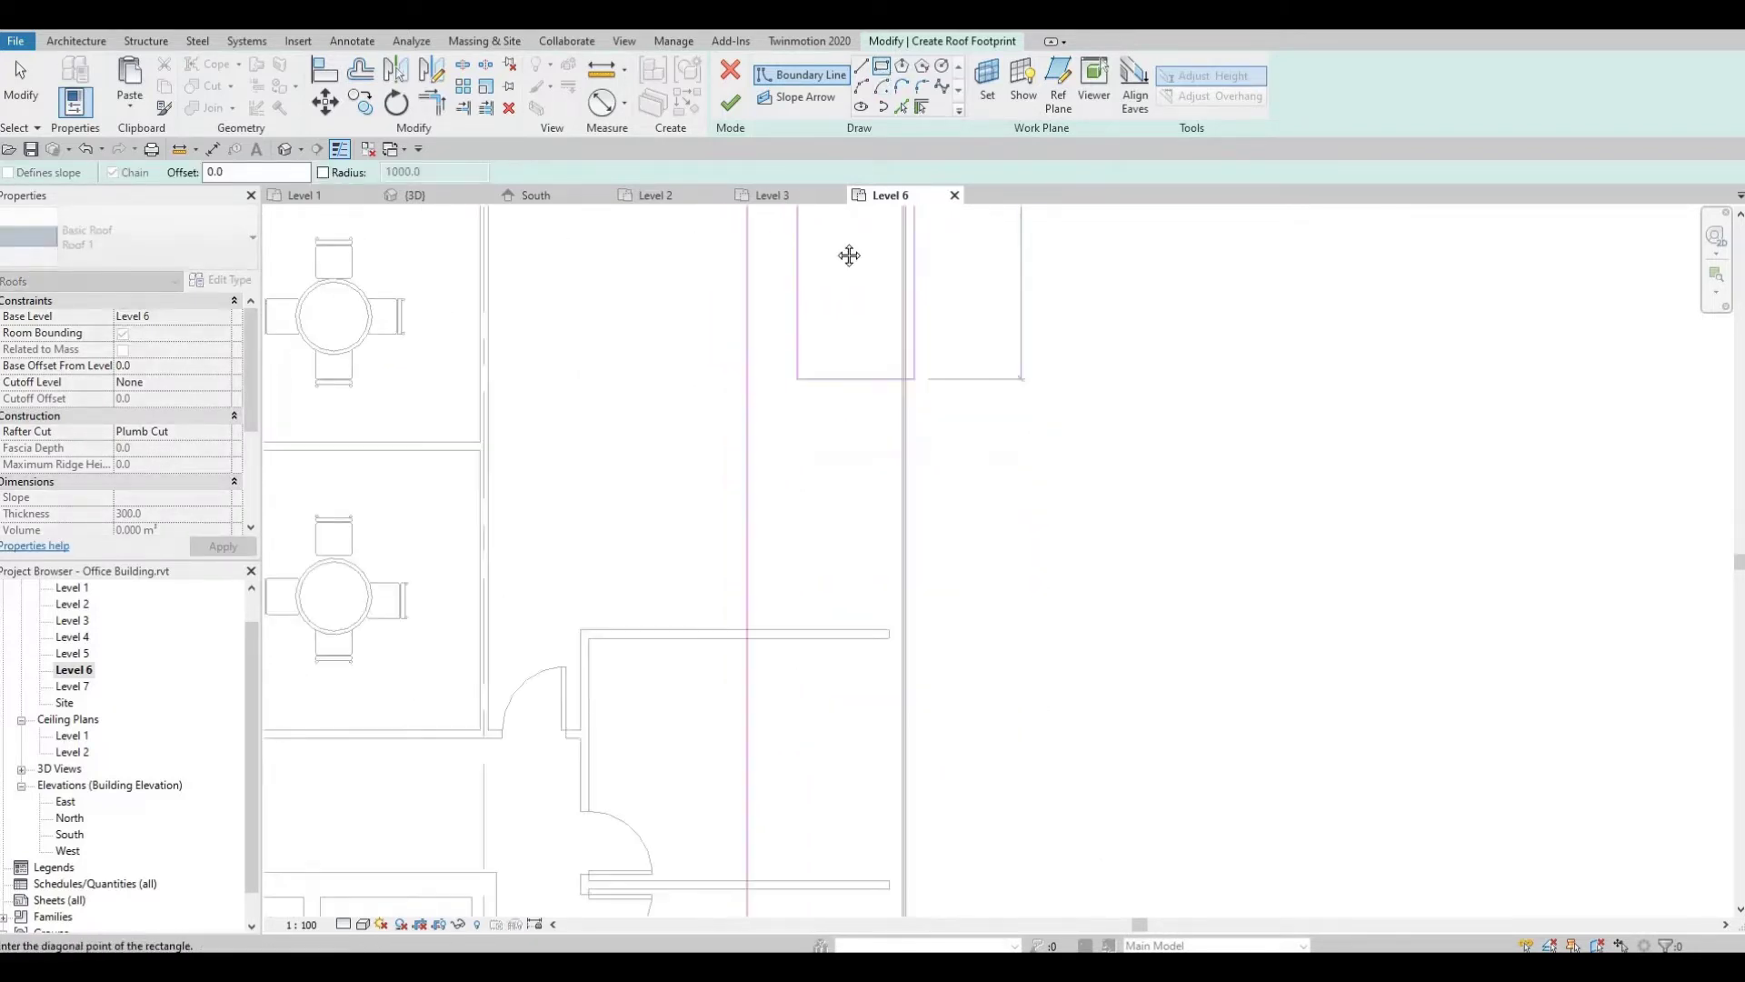
{"action": "scroll", "coordinate": [822, 596], "scroll_direction": "up", "scroll_amount": 4}
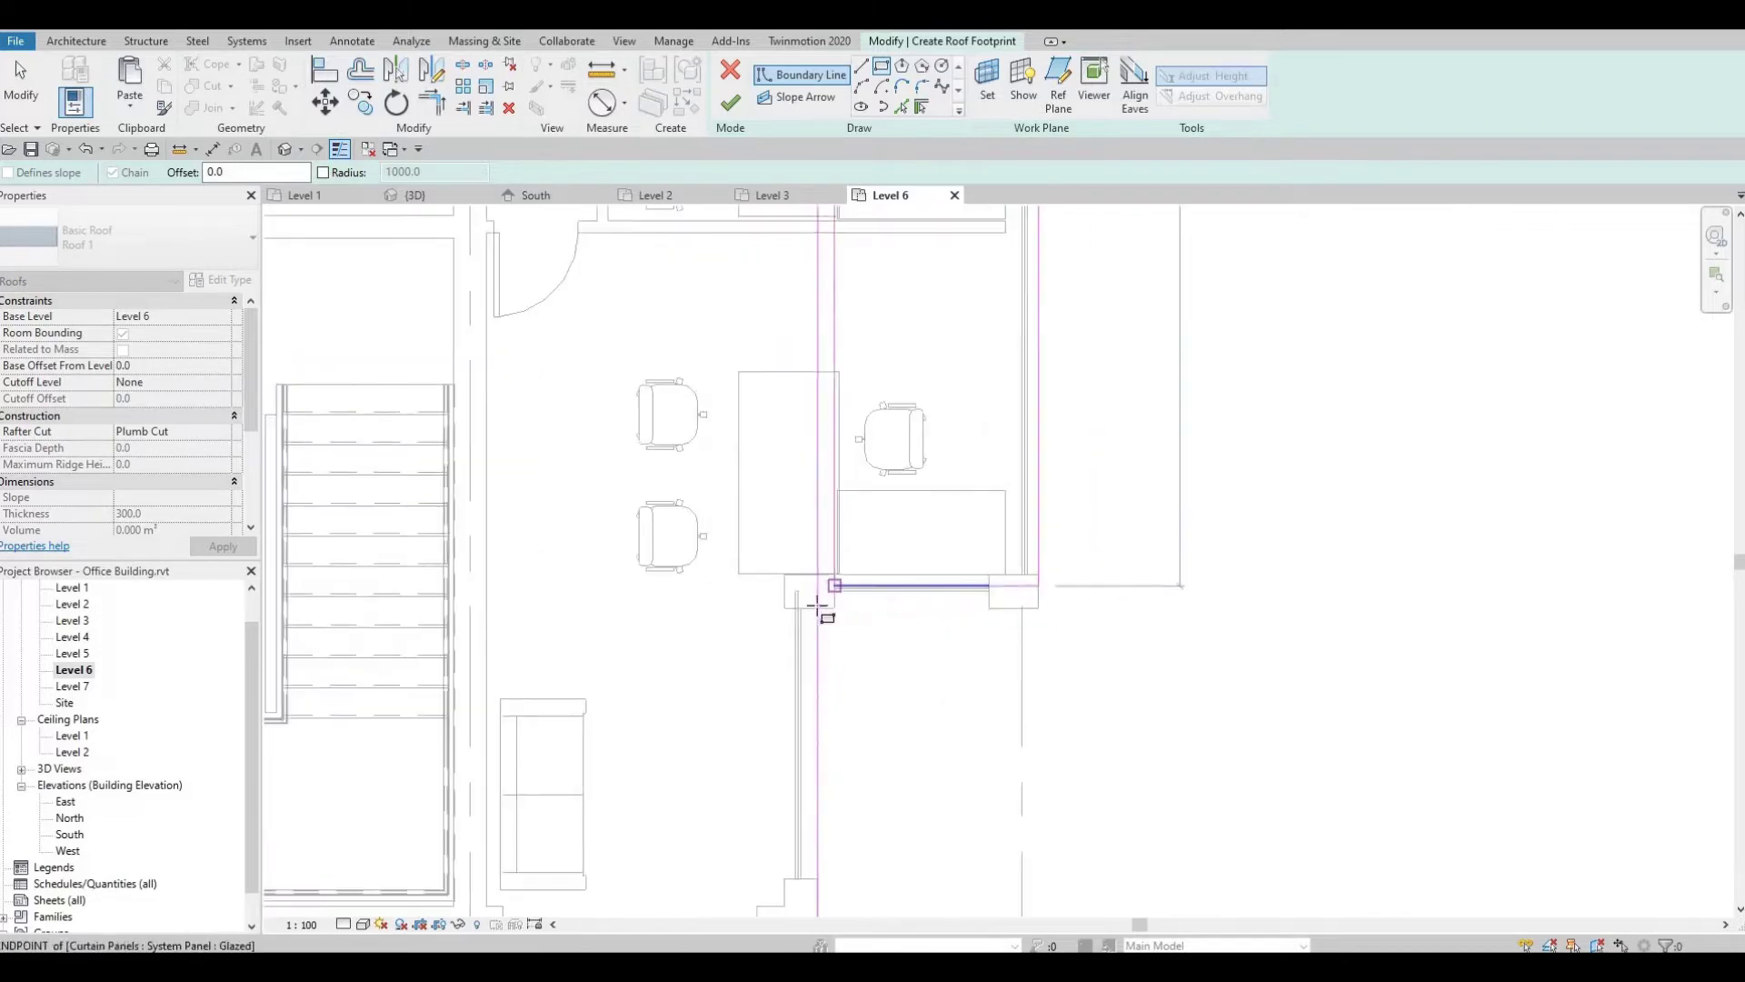
{"action": "left_click", "coordinate": [816, 607]}
{"action": "scroll", "coordinate": [741, 490], "scroll_direction": "down", "scroll_amount": 5}
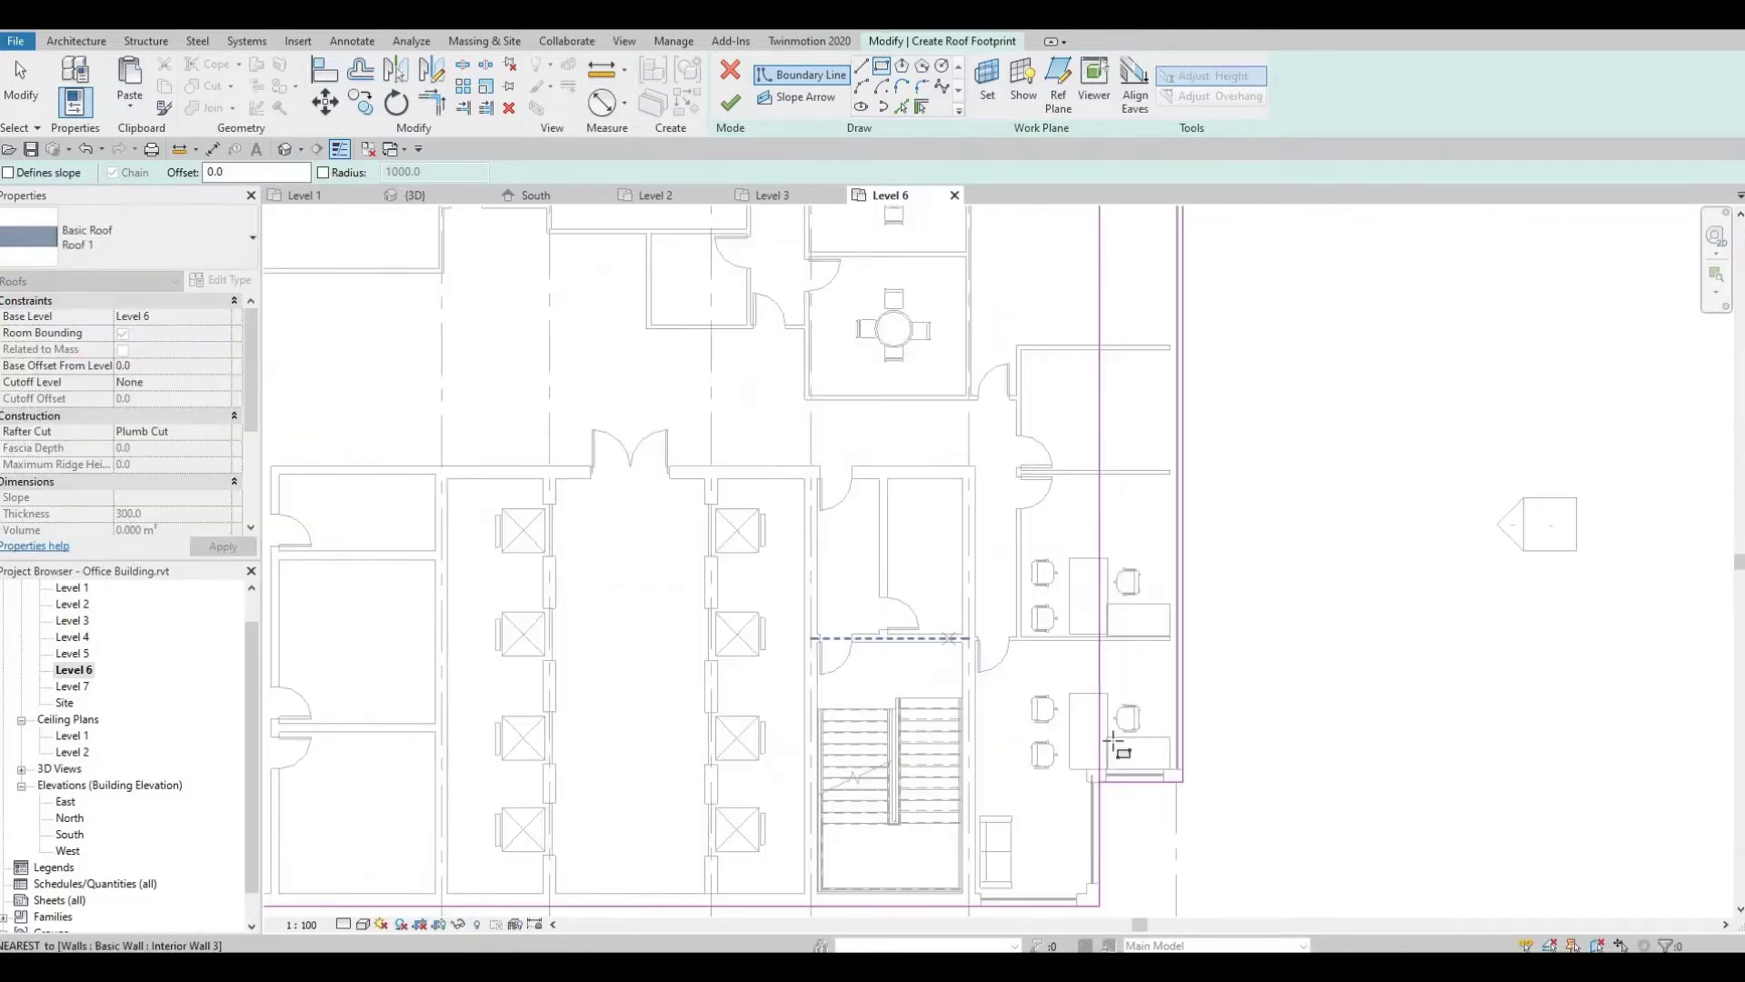
Sketch a boundary rectangle of about 2150 by 6700 mm around the projecting bay on the building's left side.
{"action": "scroll", "coordinate": [782, 490], "scroll_direction": "up", "scroll_amount": 3}
{"action": "scroll", "coordinate": [785, 454], "scroll_direction": "down", "scroll_amount": 1}
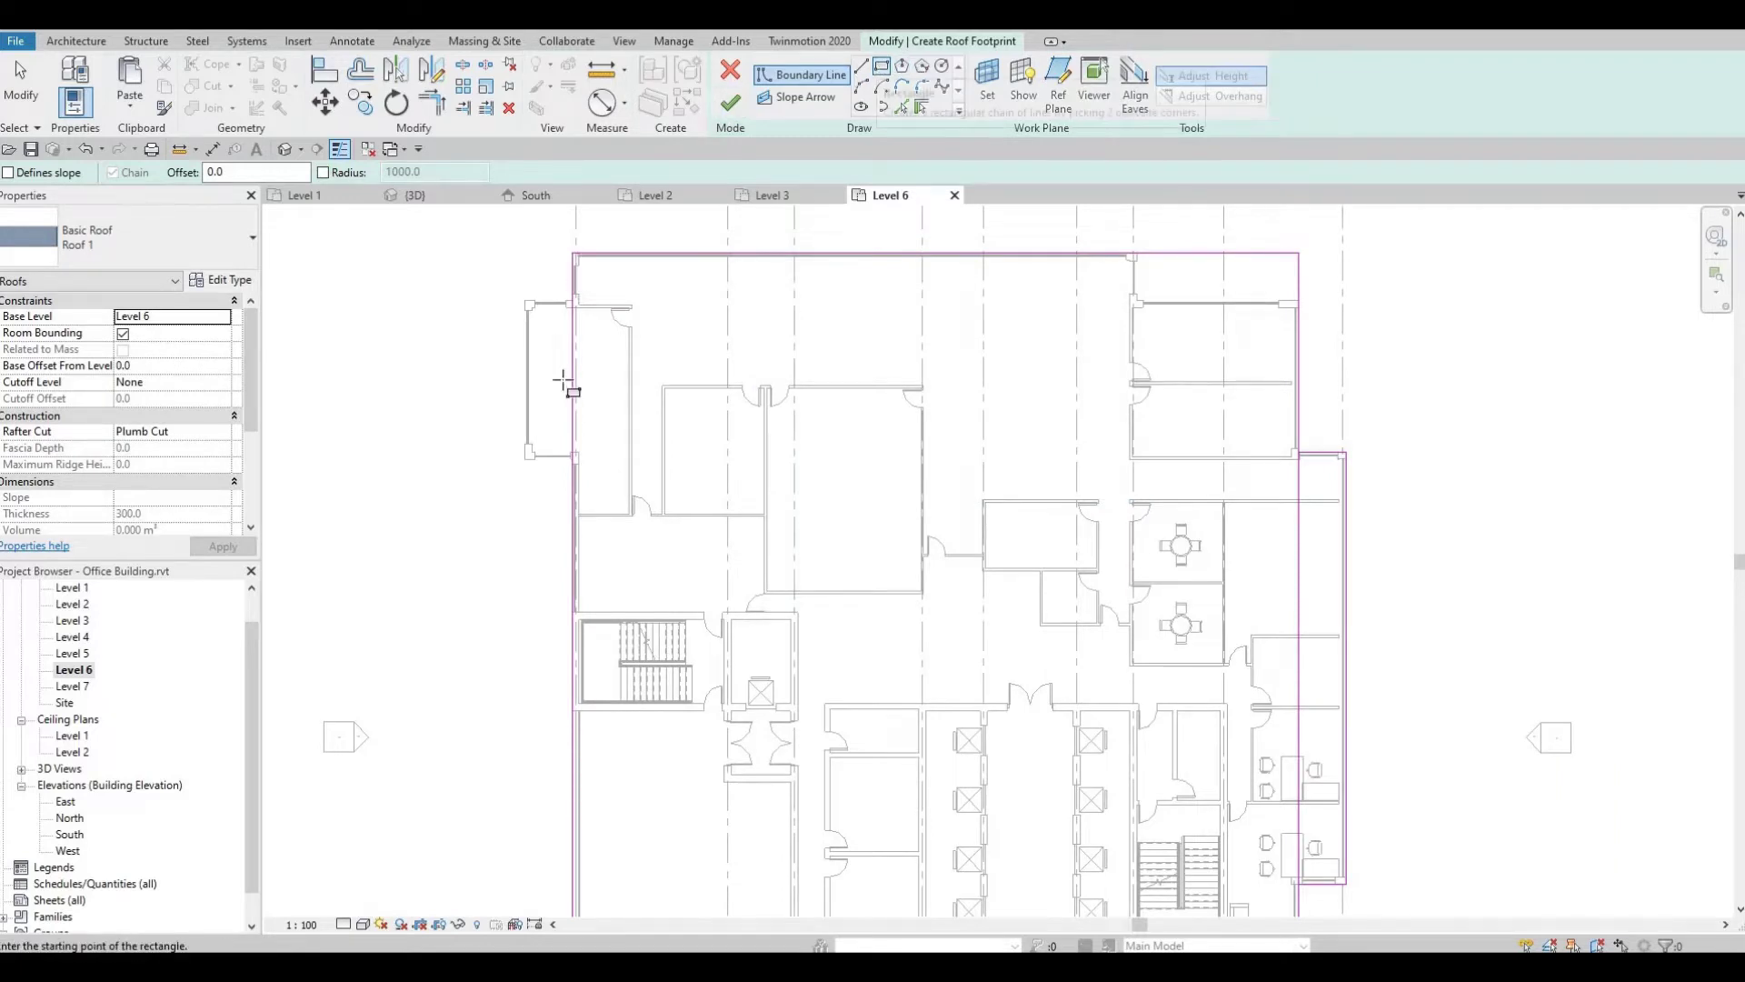
{"action": "scroll", "coordinate": [530, 322], "scroll_direction": "up", "scroll_amount": 3}
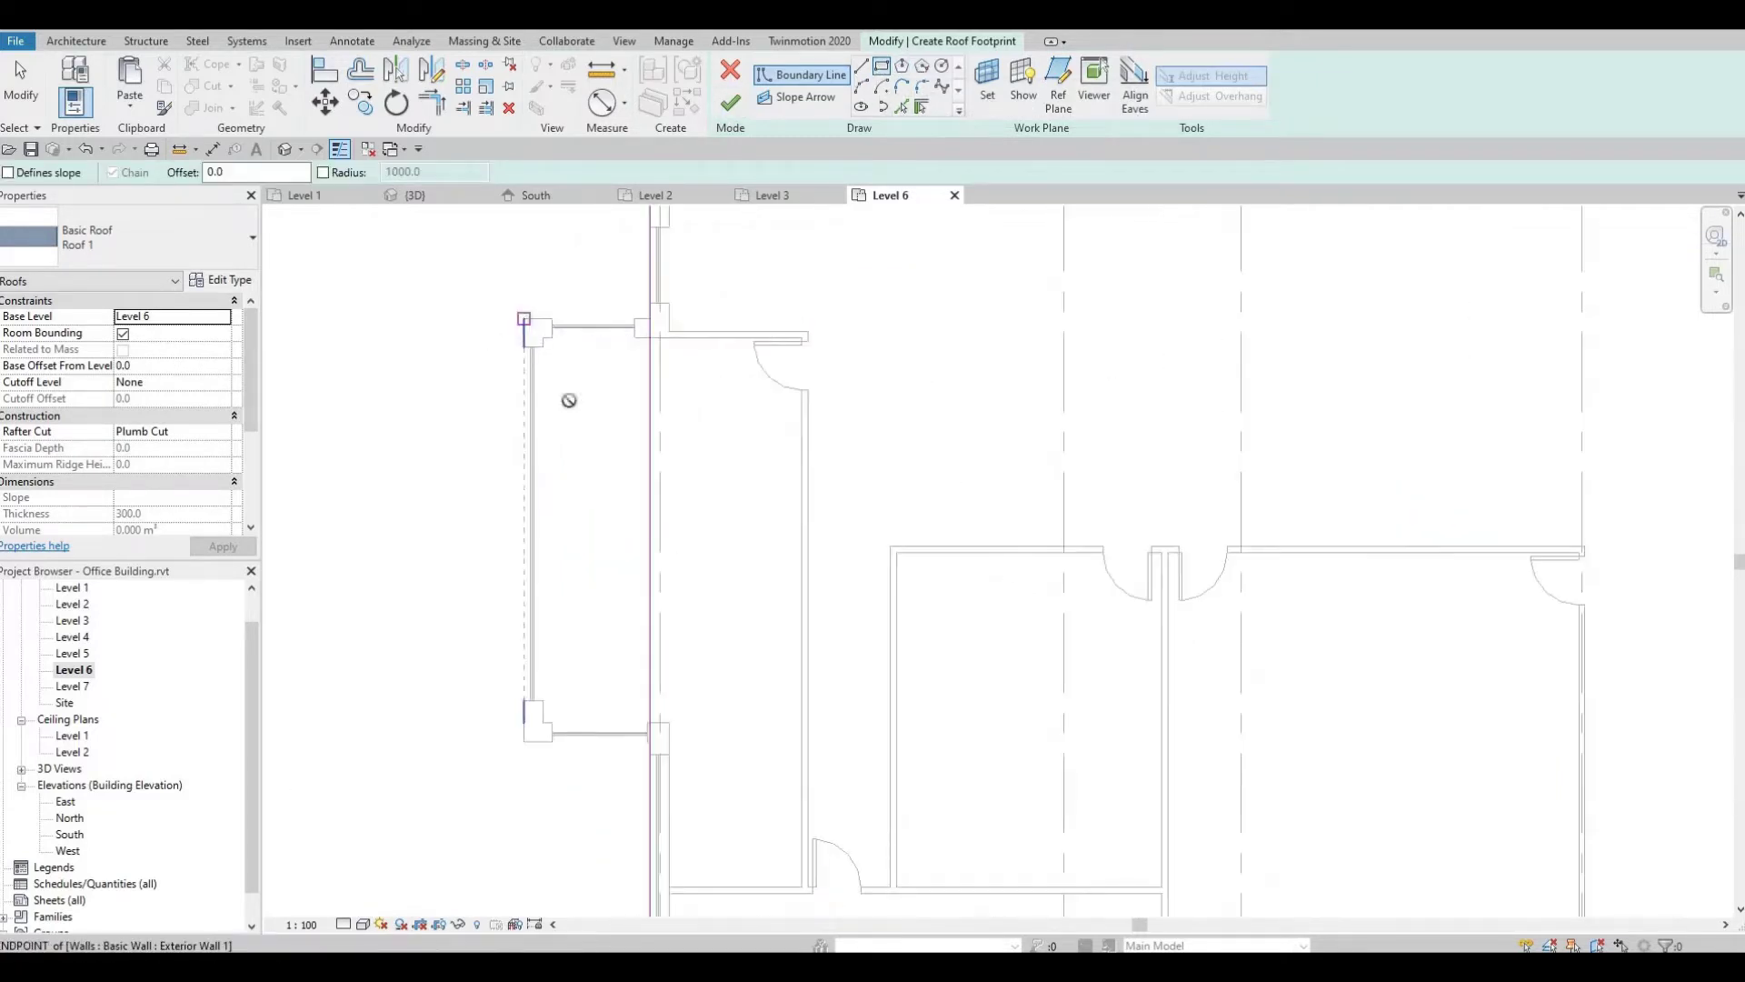
{"action": "left_click", "coordinate": [524, 318]}
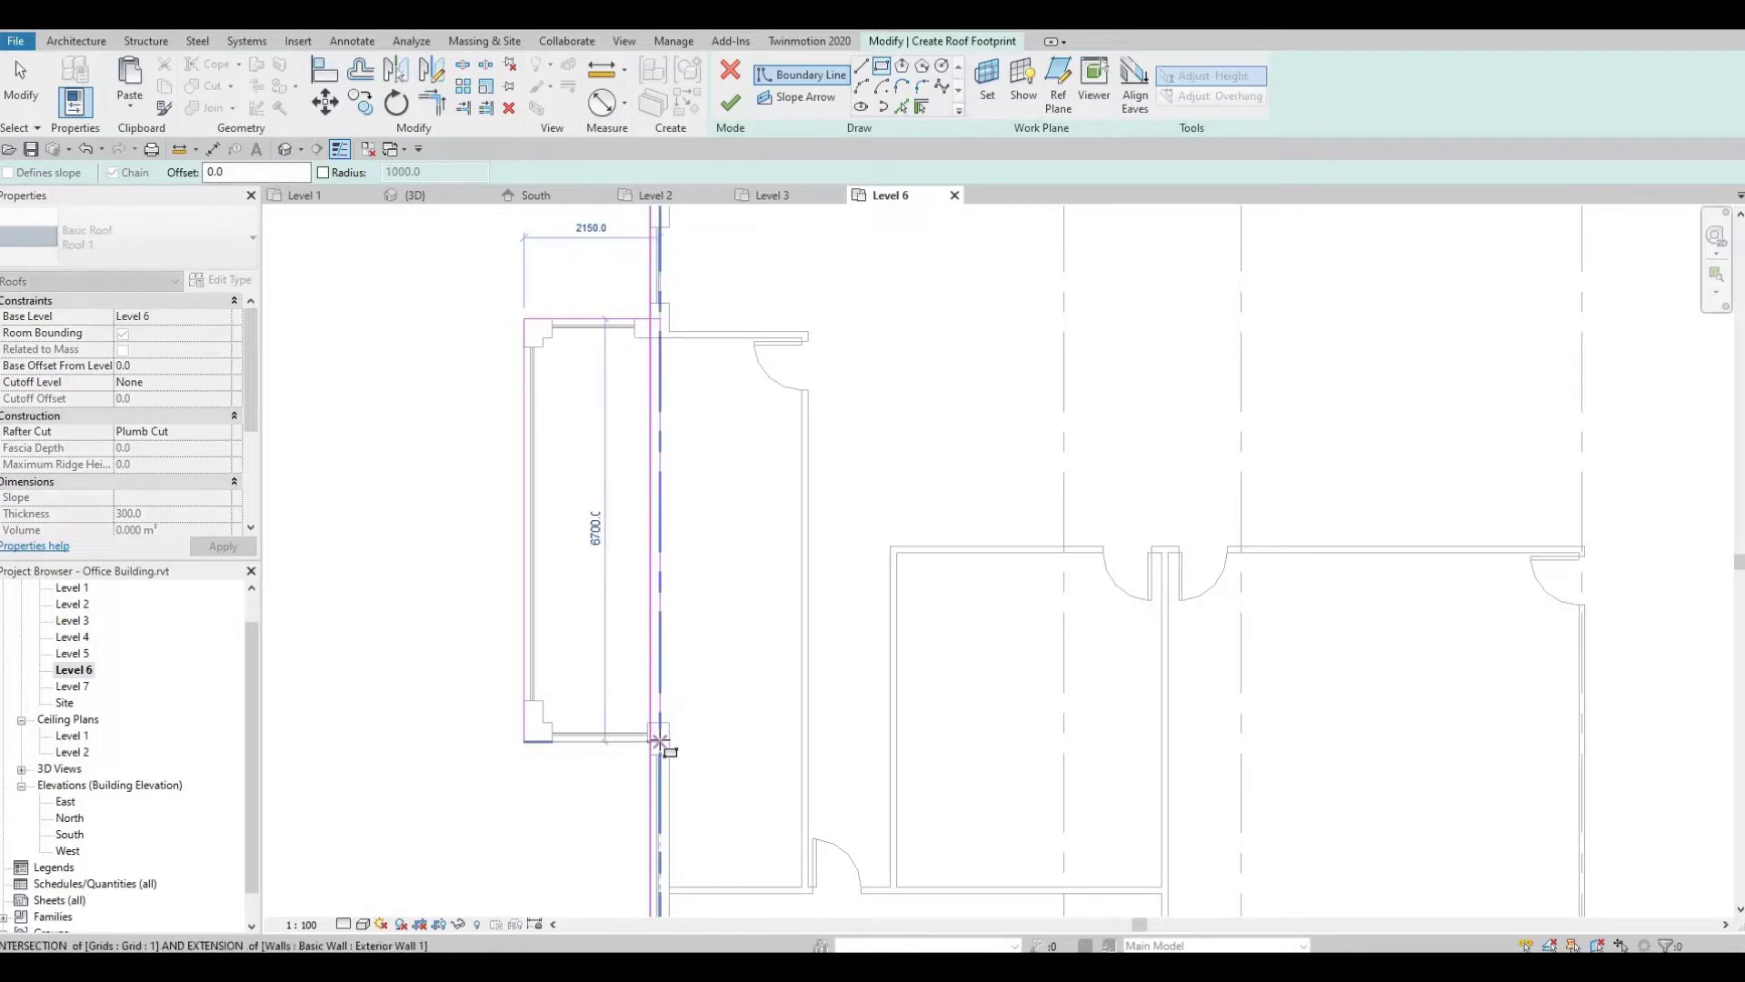
{"action": "left_click", "coordinate": [691, 736]}
{"action": "key", "text": "Escape"}
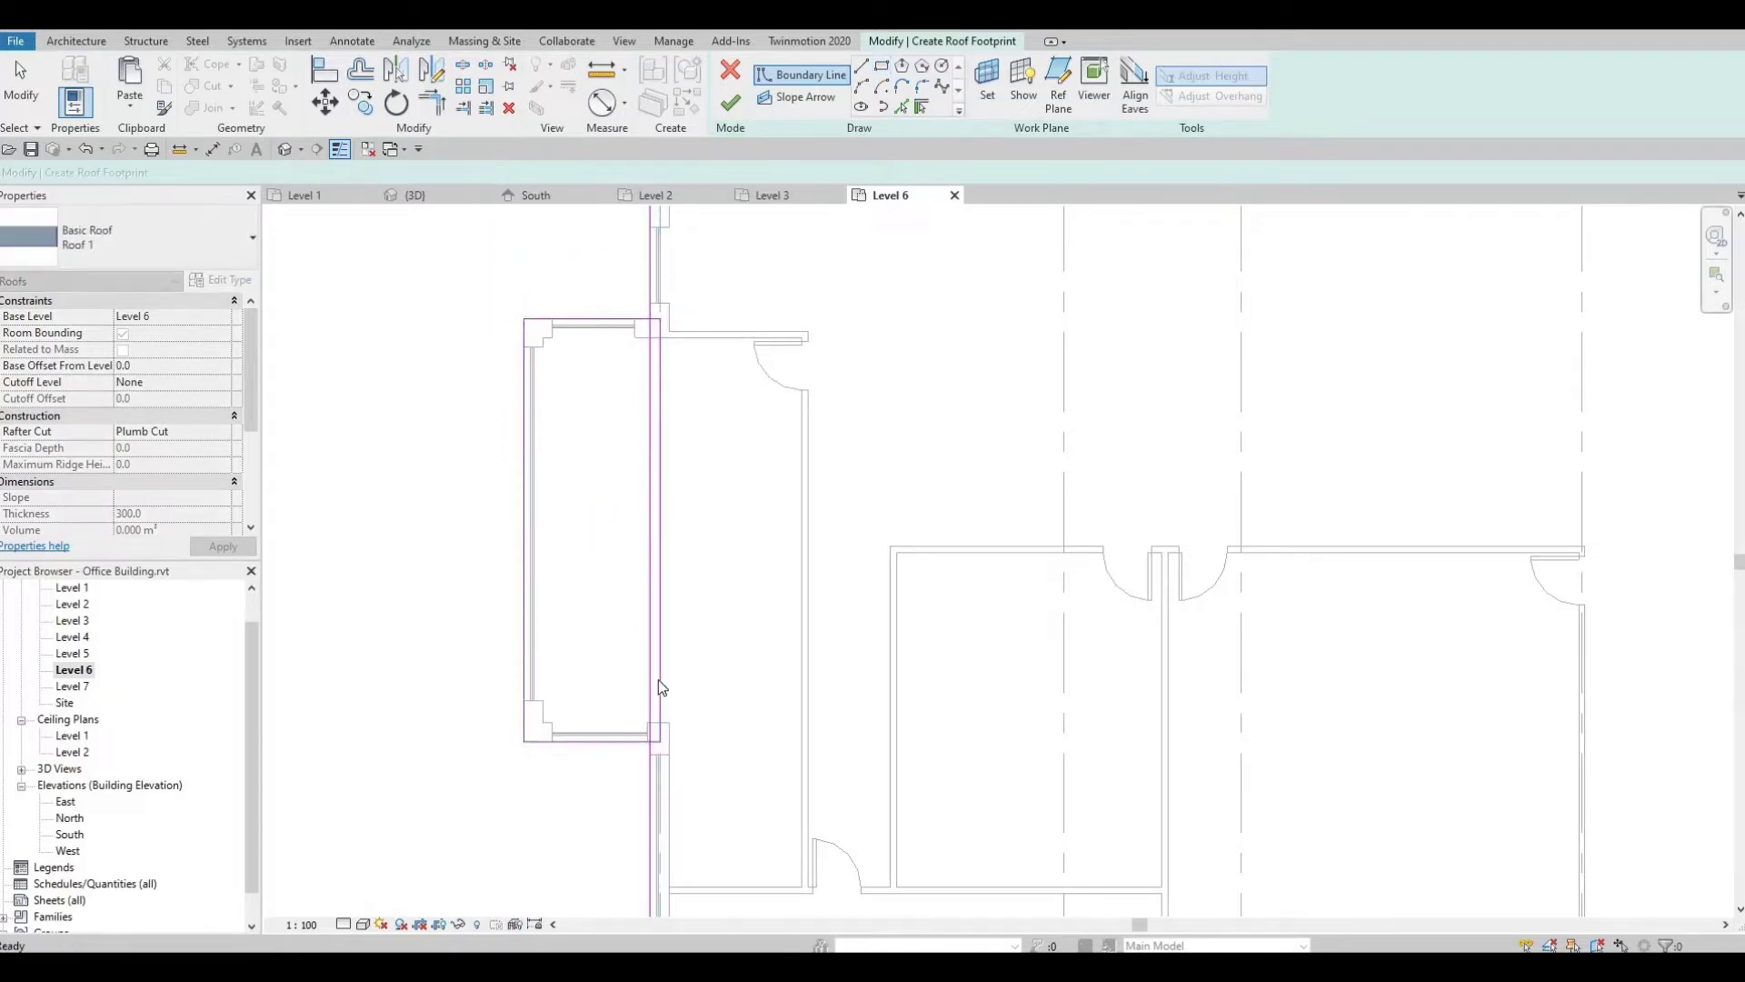
Delete the left bay rectangle's inner edge and split the main boundary line where it crosses the bay.
{"action": "left_click", "coordinate": [658, 679]}
{"action": "key", "text": "Delete"}
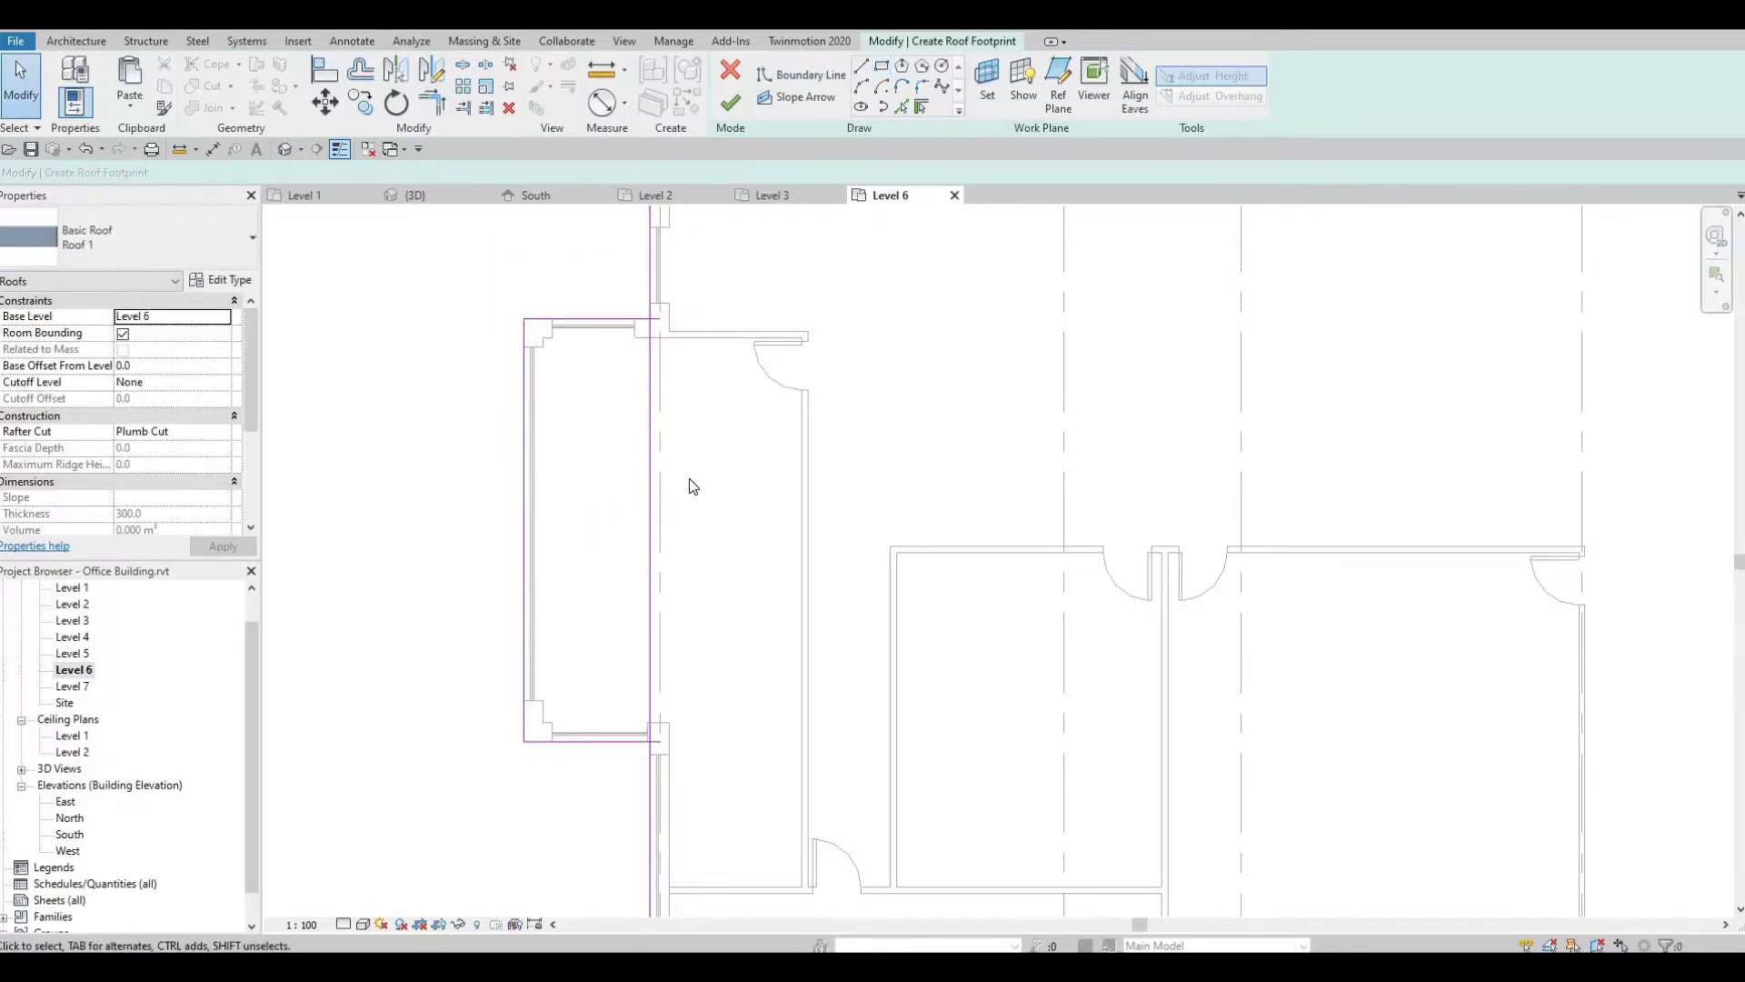
{"action": "key", "text": "s"}
{"action": "key", "text": "l"}
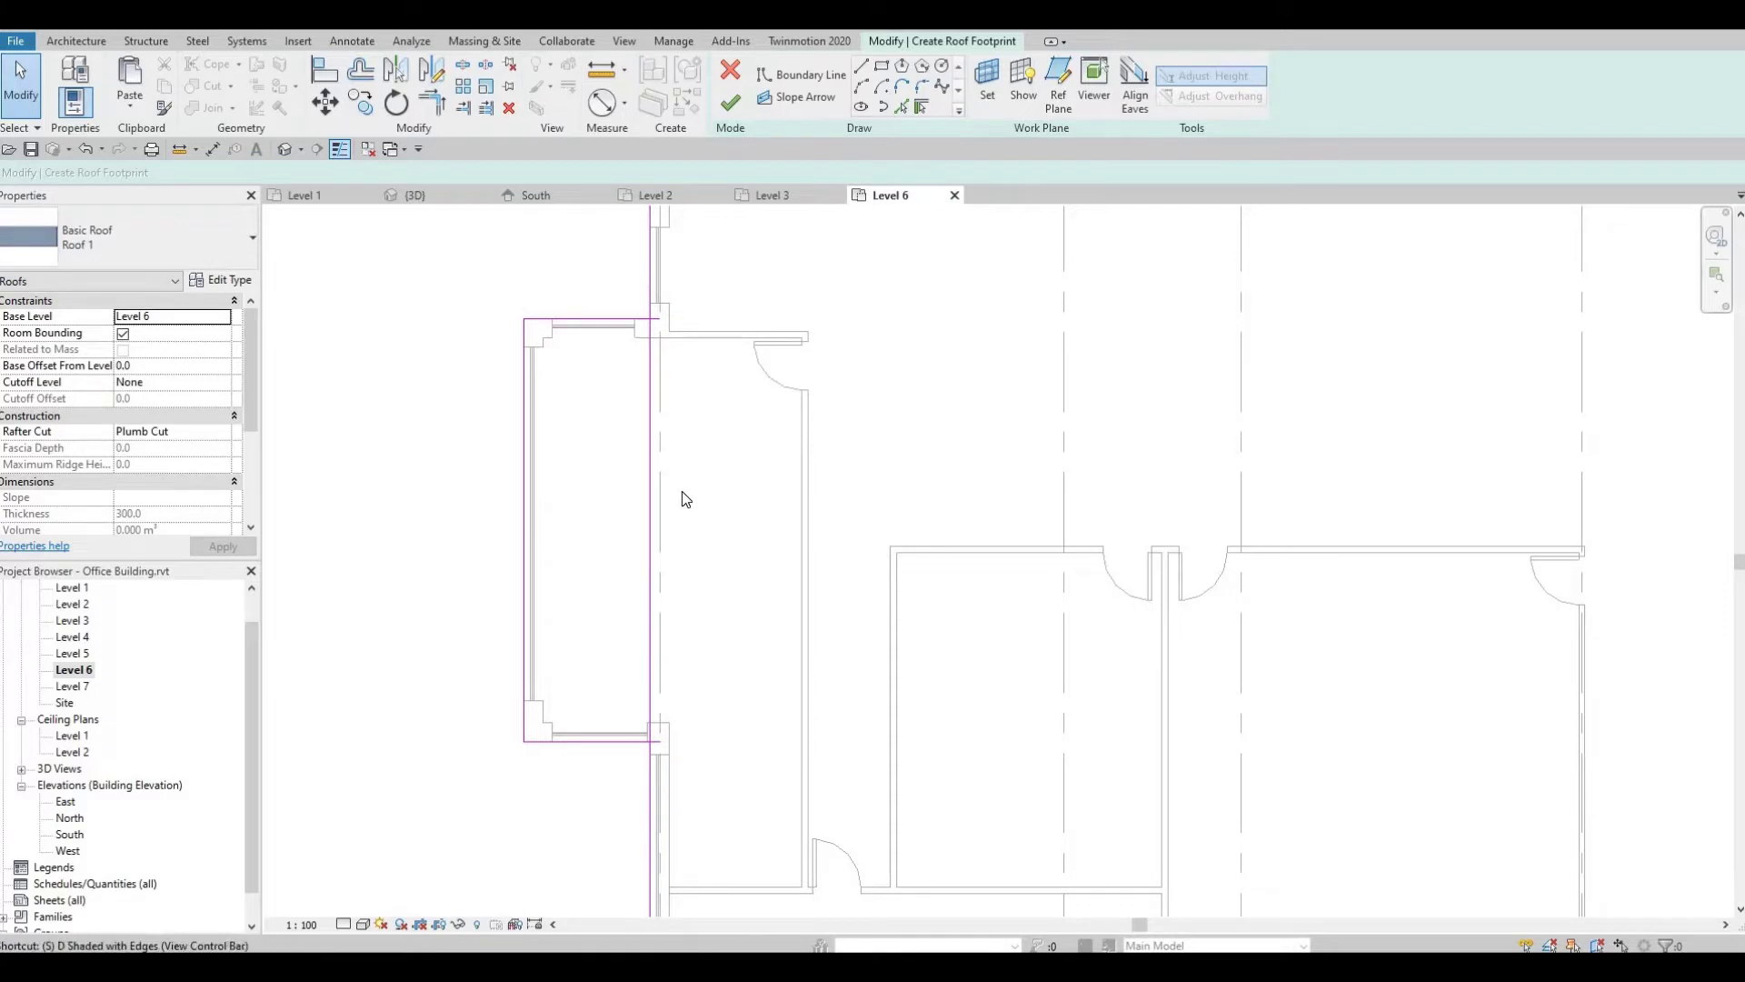
{"action": "left_click", "coordinate": [651, 496]}
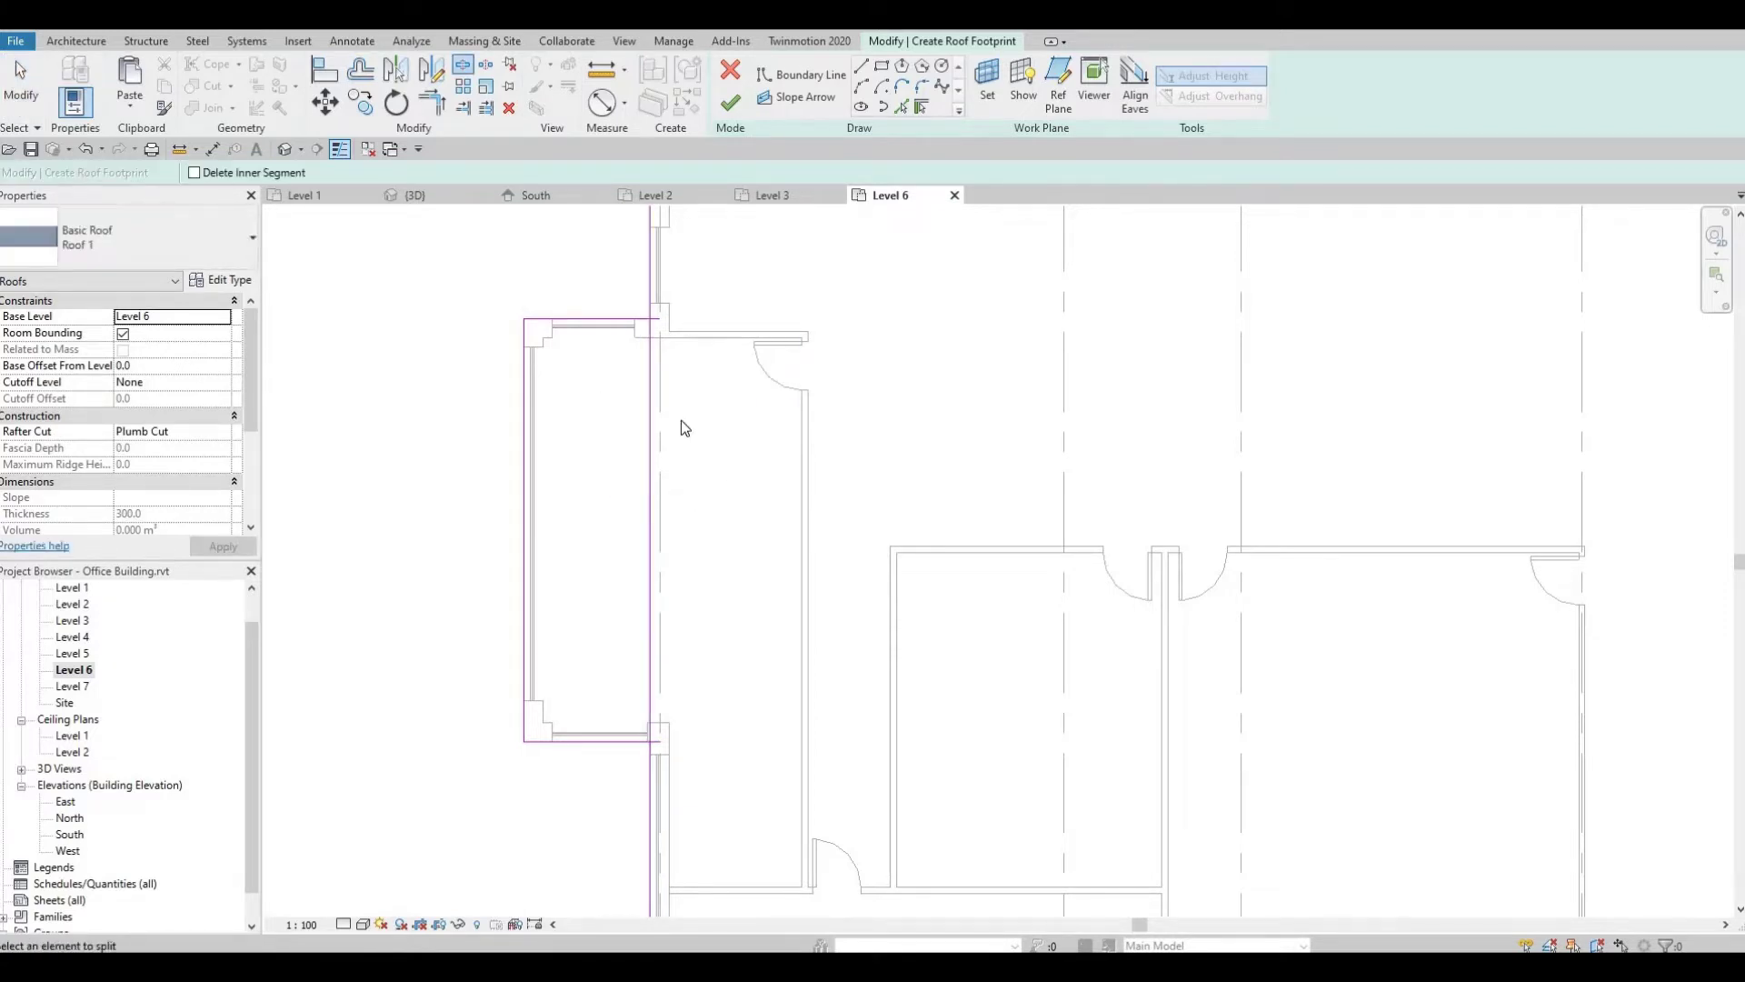
{"action": "key", "text": "Escape"}
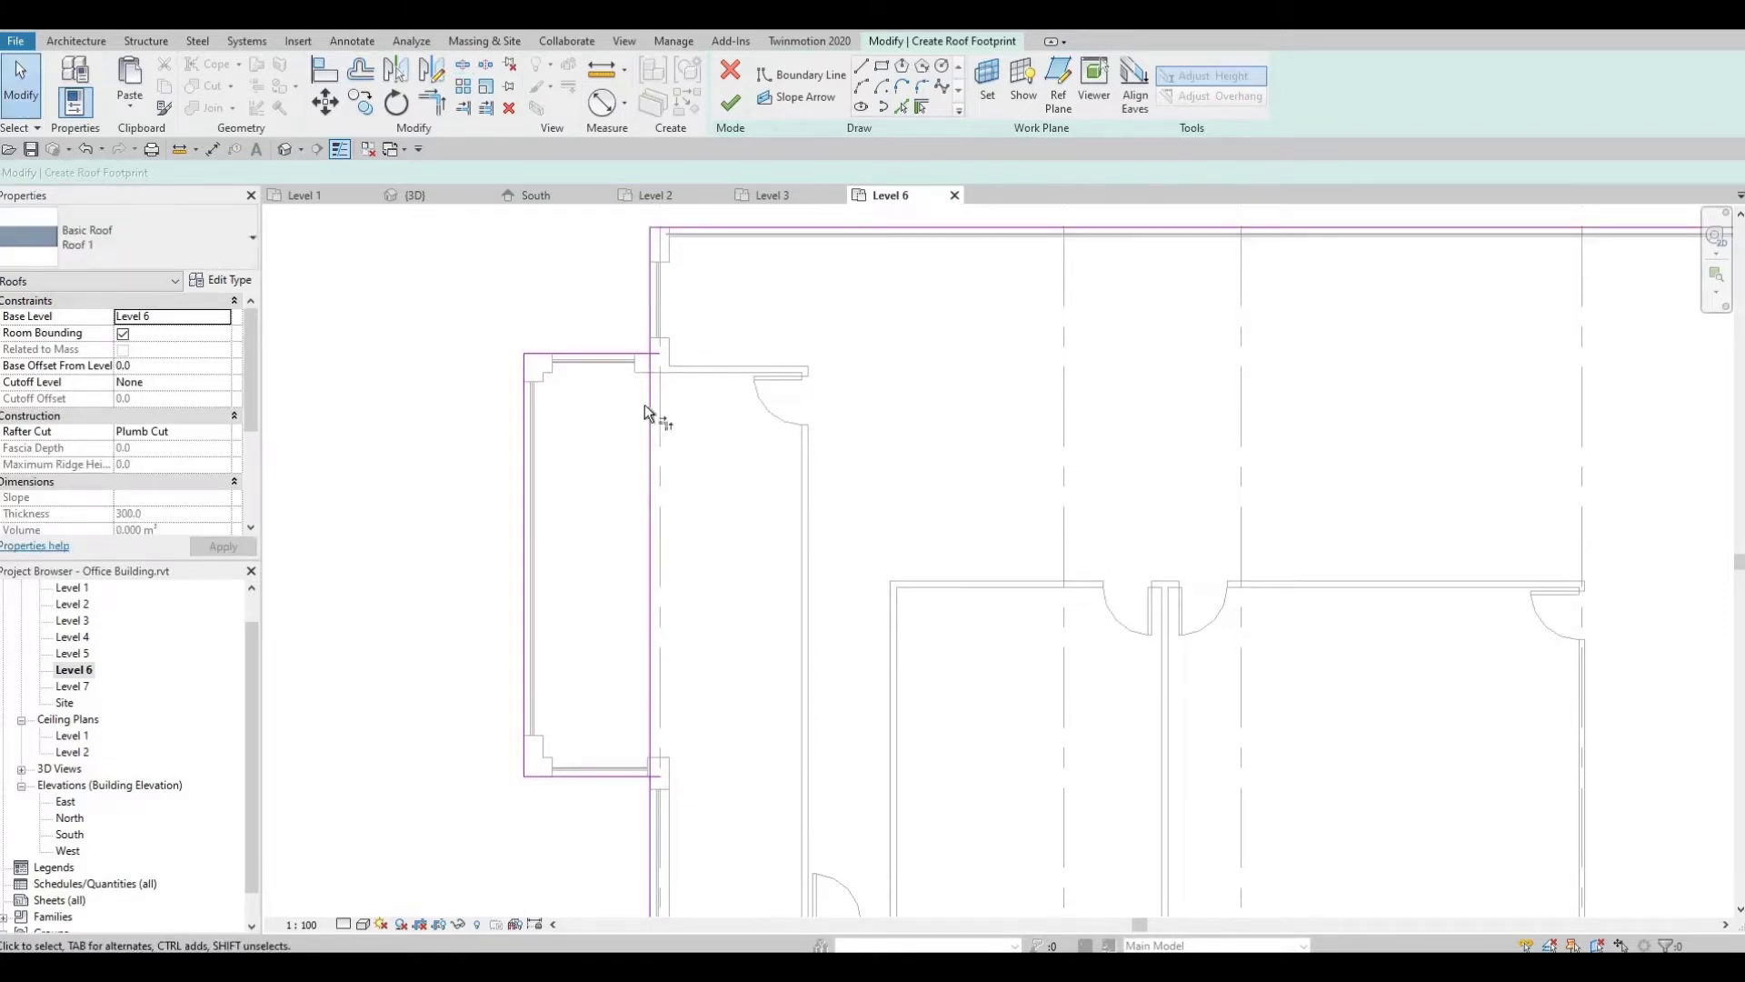
Trim the left bay's upper and lower edges to corners with the split main boundary line.
{"action": "key", "text": "t"}
{"action": "key", "text": "r"}
{"action": "left_click", "coordinate": [614, 354]}
{"action": "left_click", "coordinate": [650, 332]}
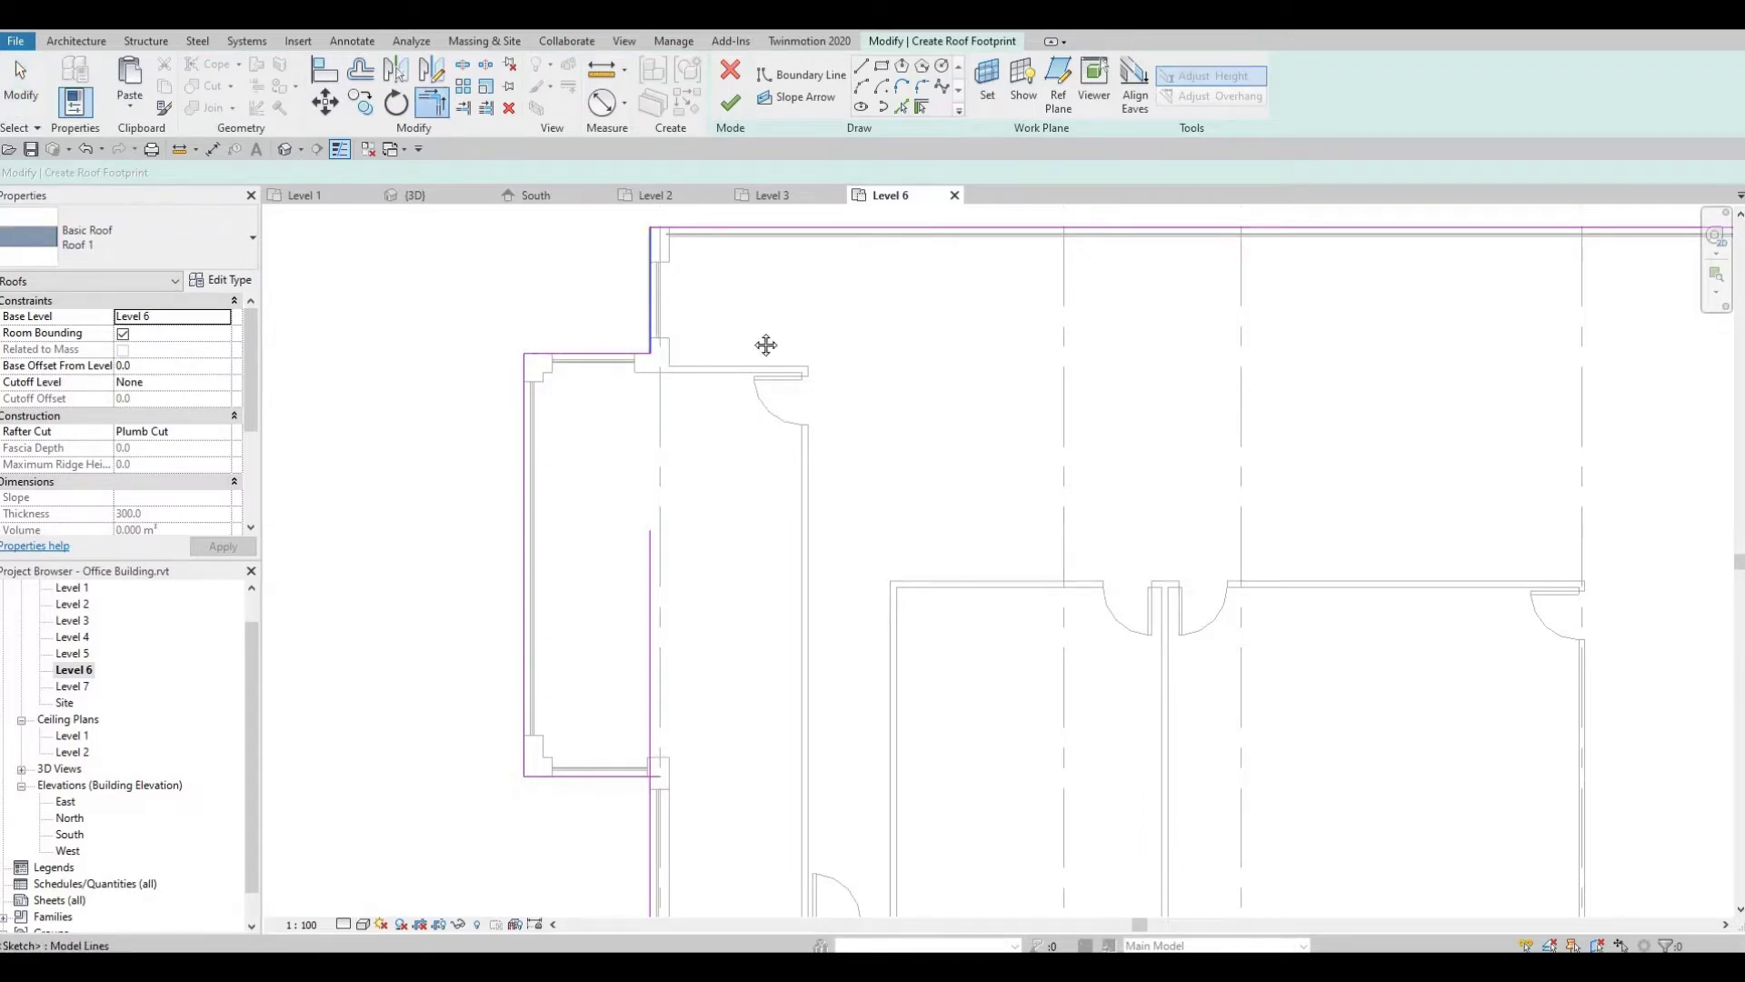
{"action": "middle_click_drag", "start_coordinate": [642, 636], "coordinate": [766, 345]}
{"action": "left_click", "coordinate": [733, 483]}
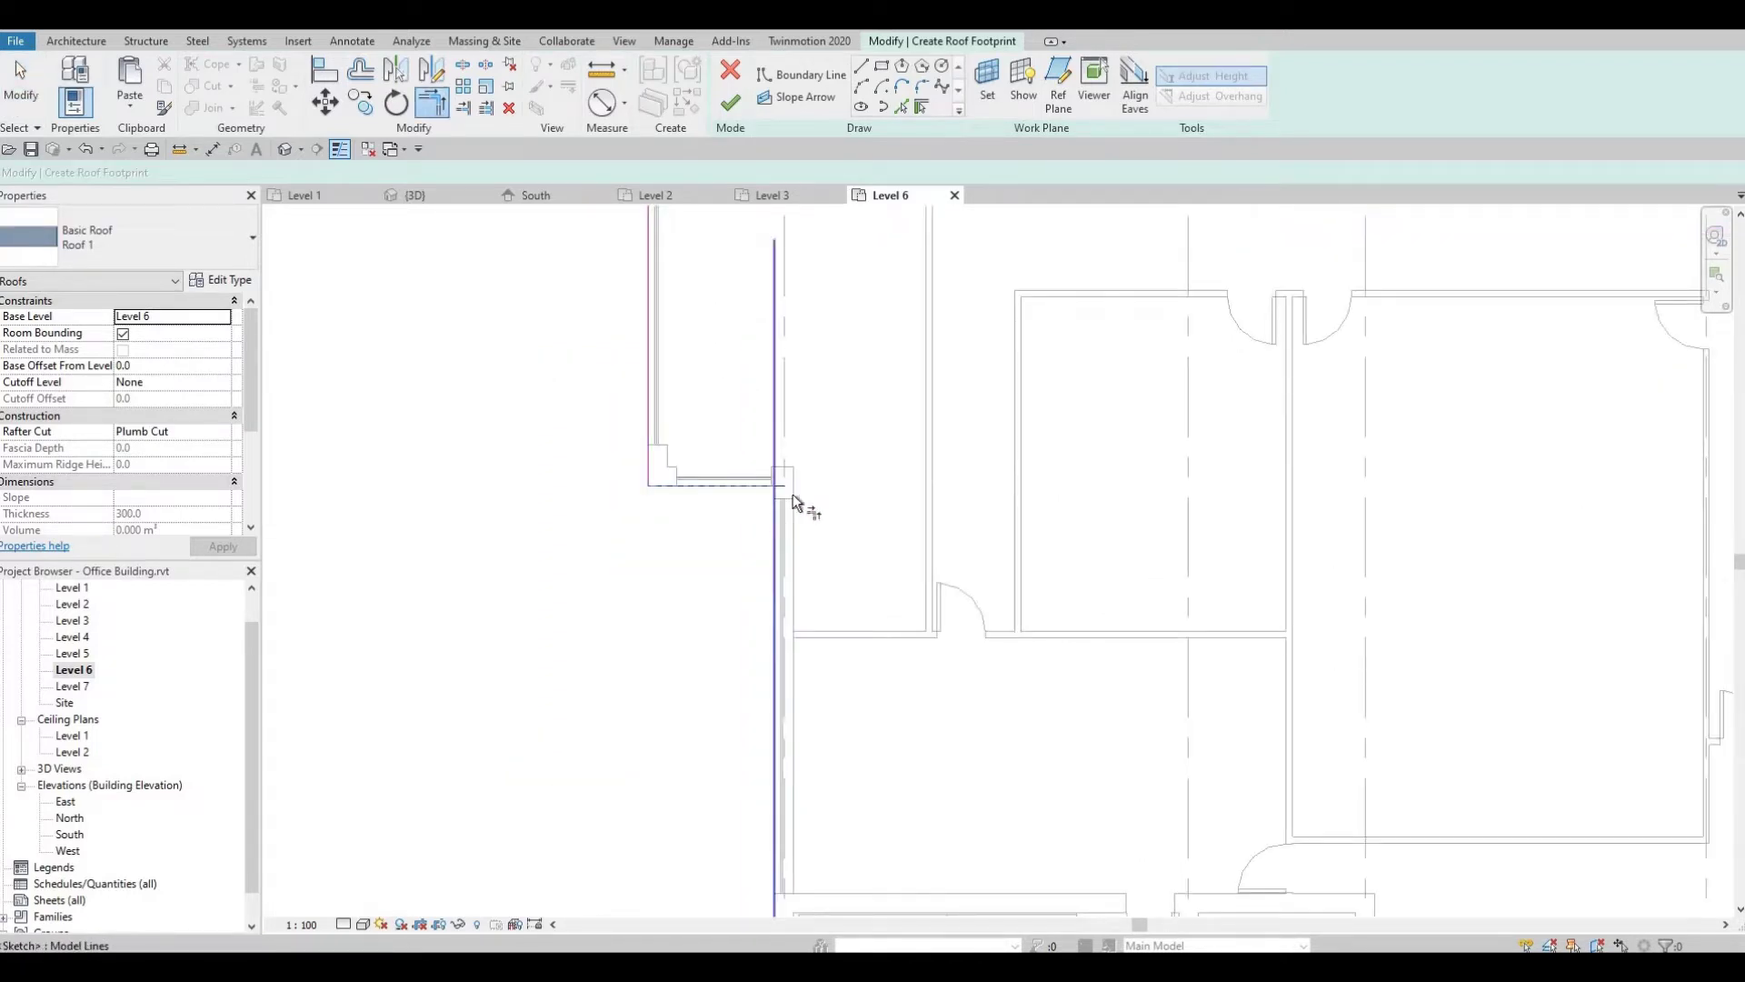
{"action": "left_click", "coordinate": [792, 494]}
Draw boundary lines along the upper-right recess, 2000 mm down from the top edge and across to the right boundary line.
{"action": "scroll", "coordinate": [1188, 475], "scroll_direction": "down", "scroll_amount": 5}
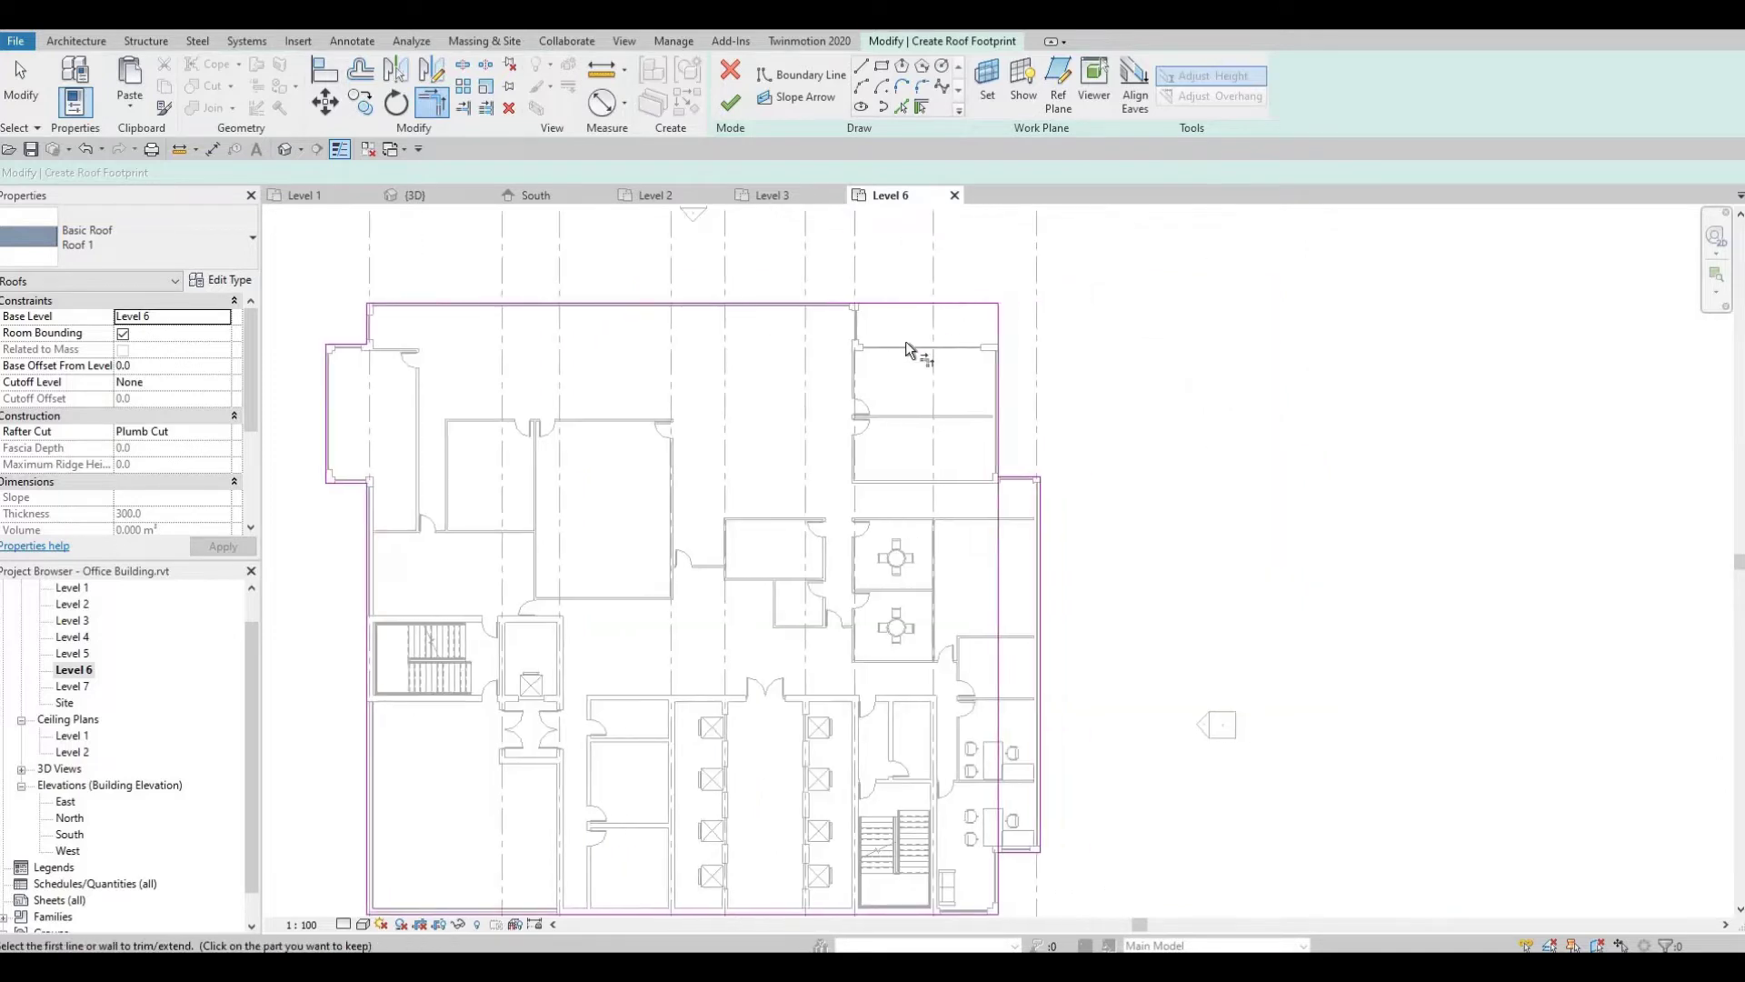
{"action": "scroll", "coordinate": [909, 318], "scroll_direction": "up", "scroll_amount": 4}
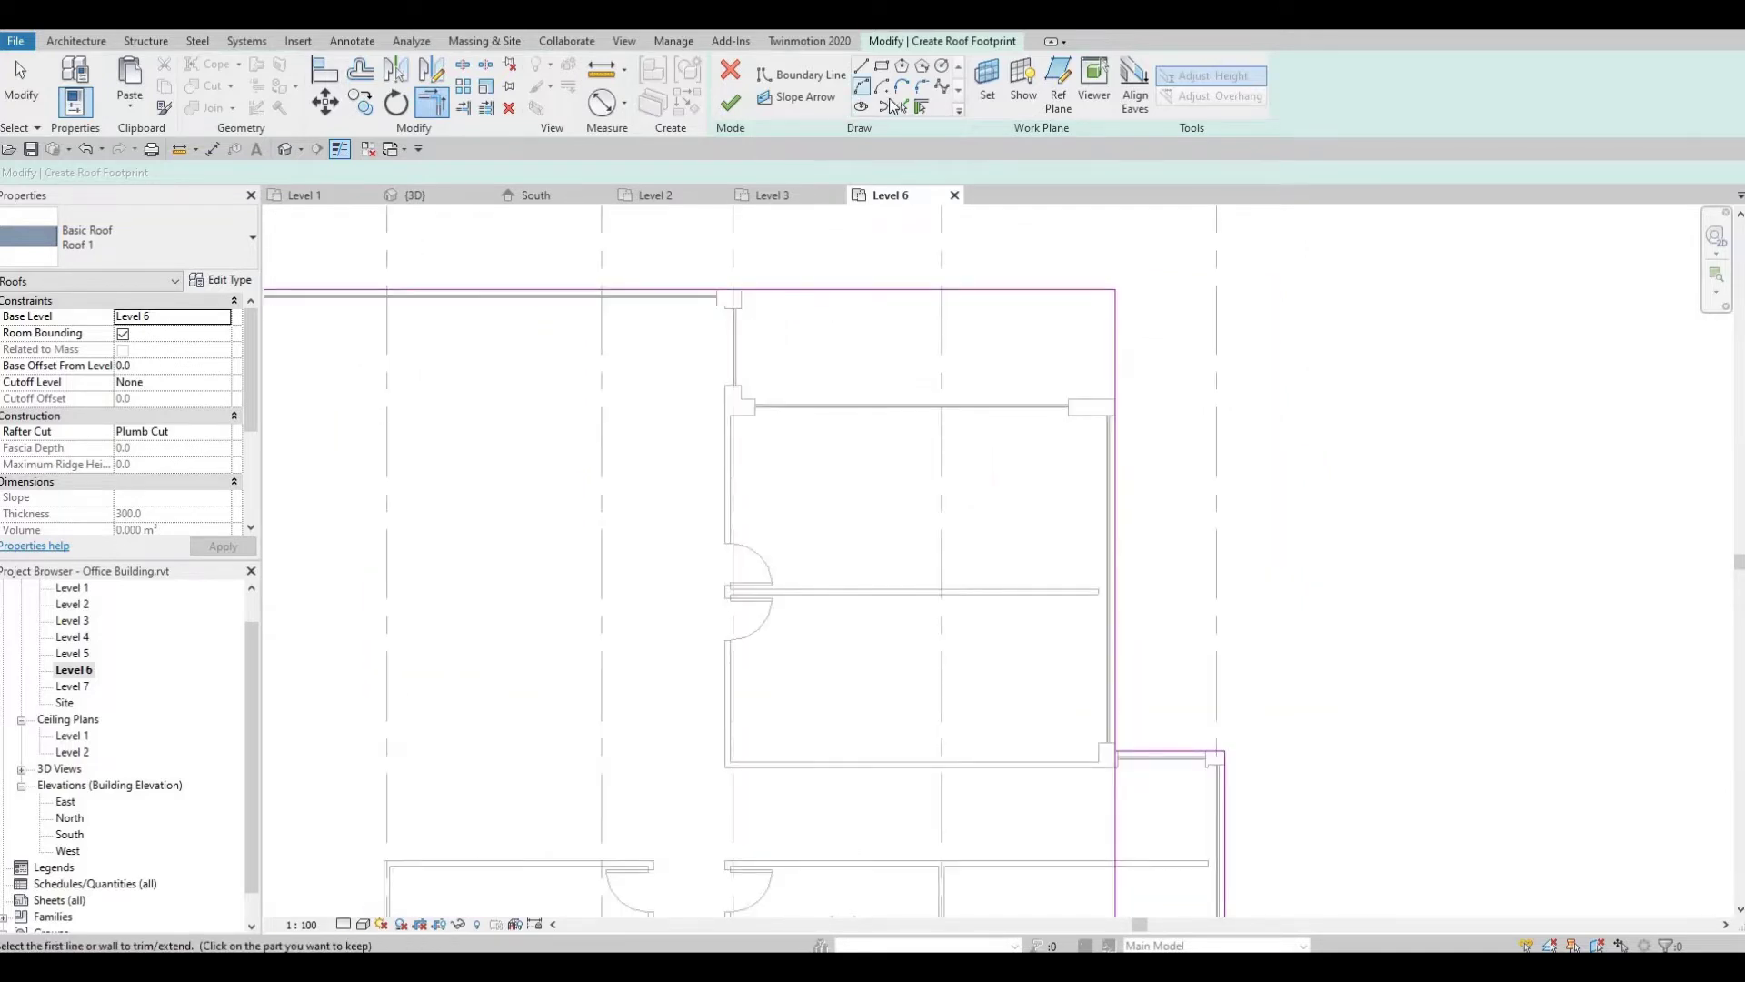
{"action": "left_click", "coordinate": [862, 68]}
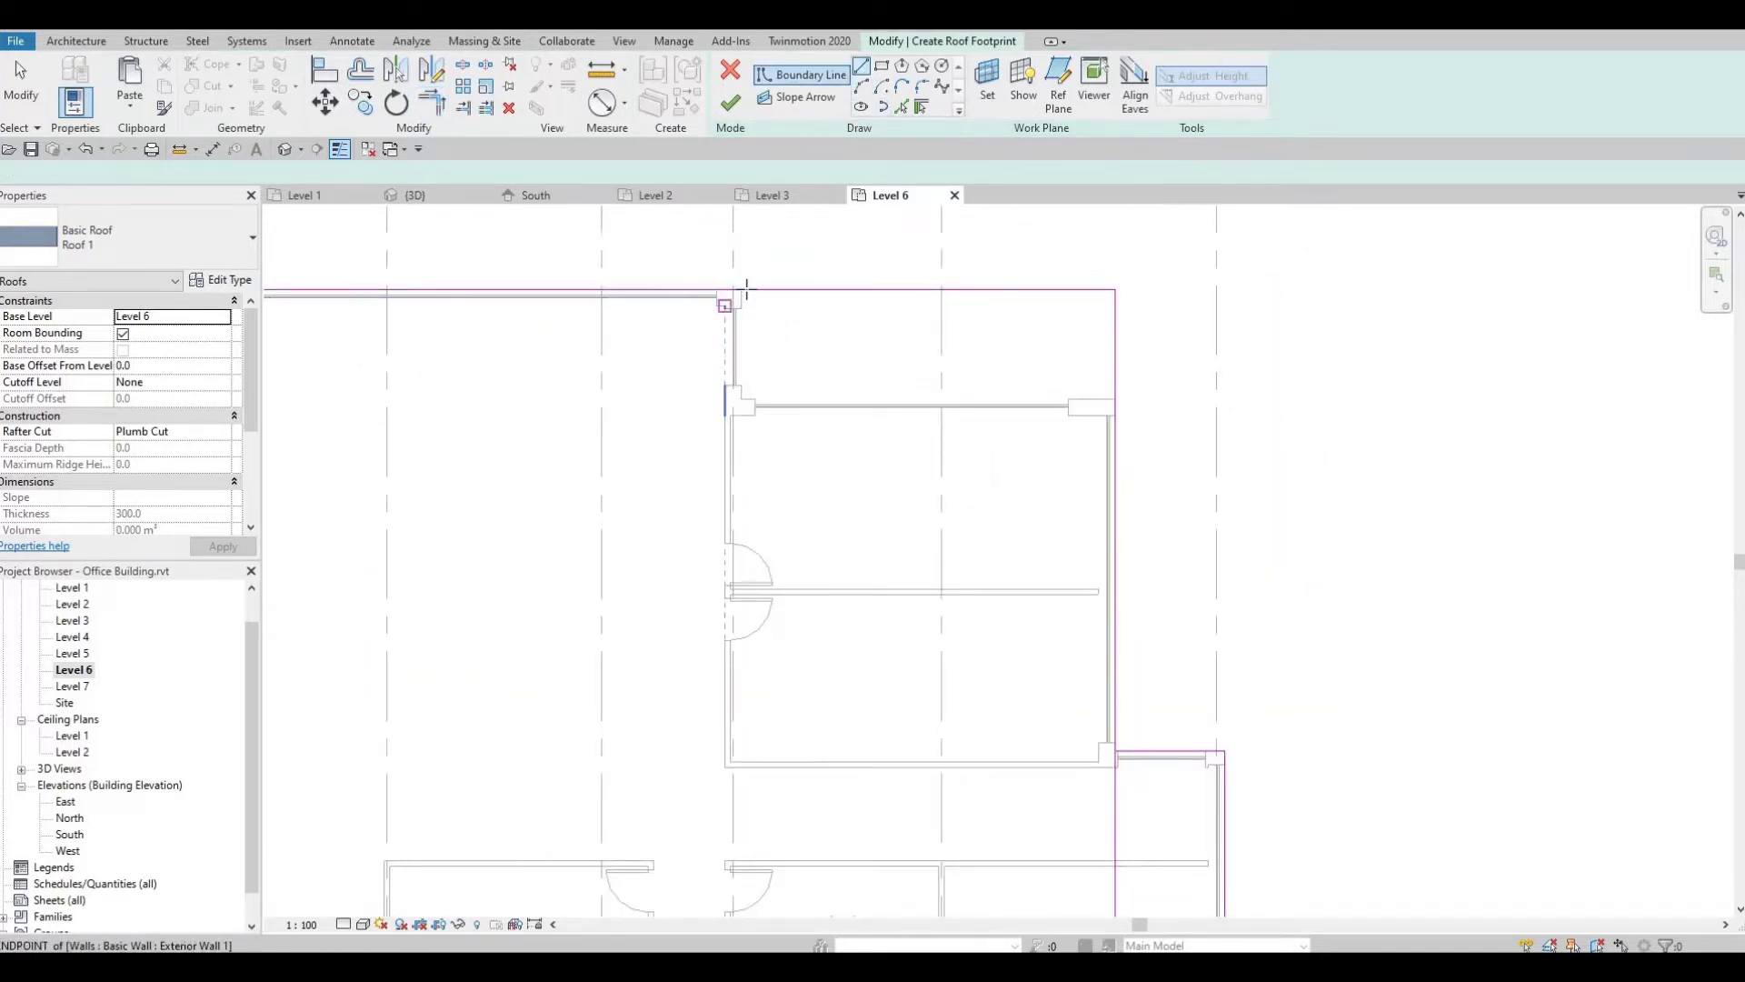
{"action": "left_click", "coordinate": [739, 399]}
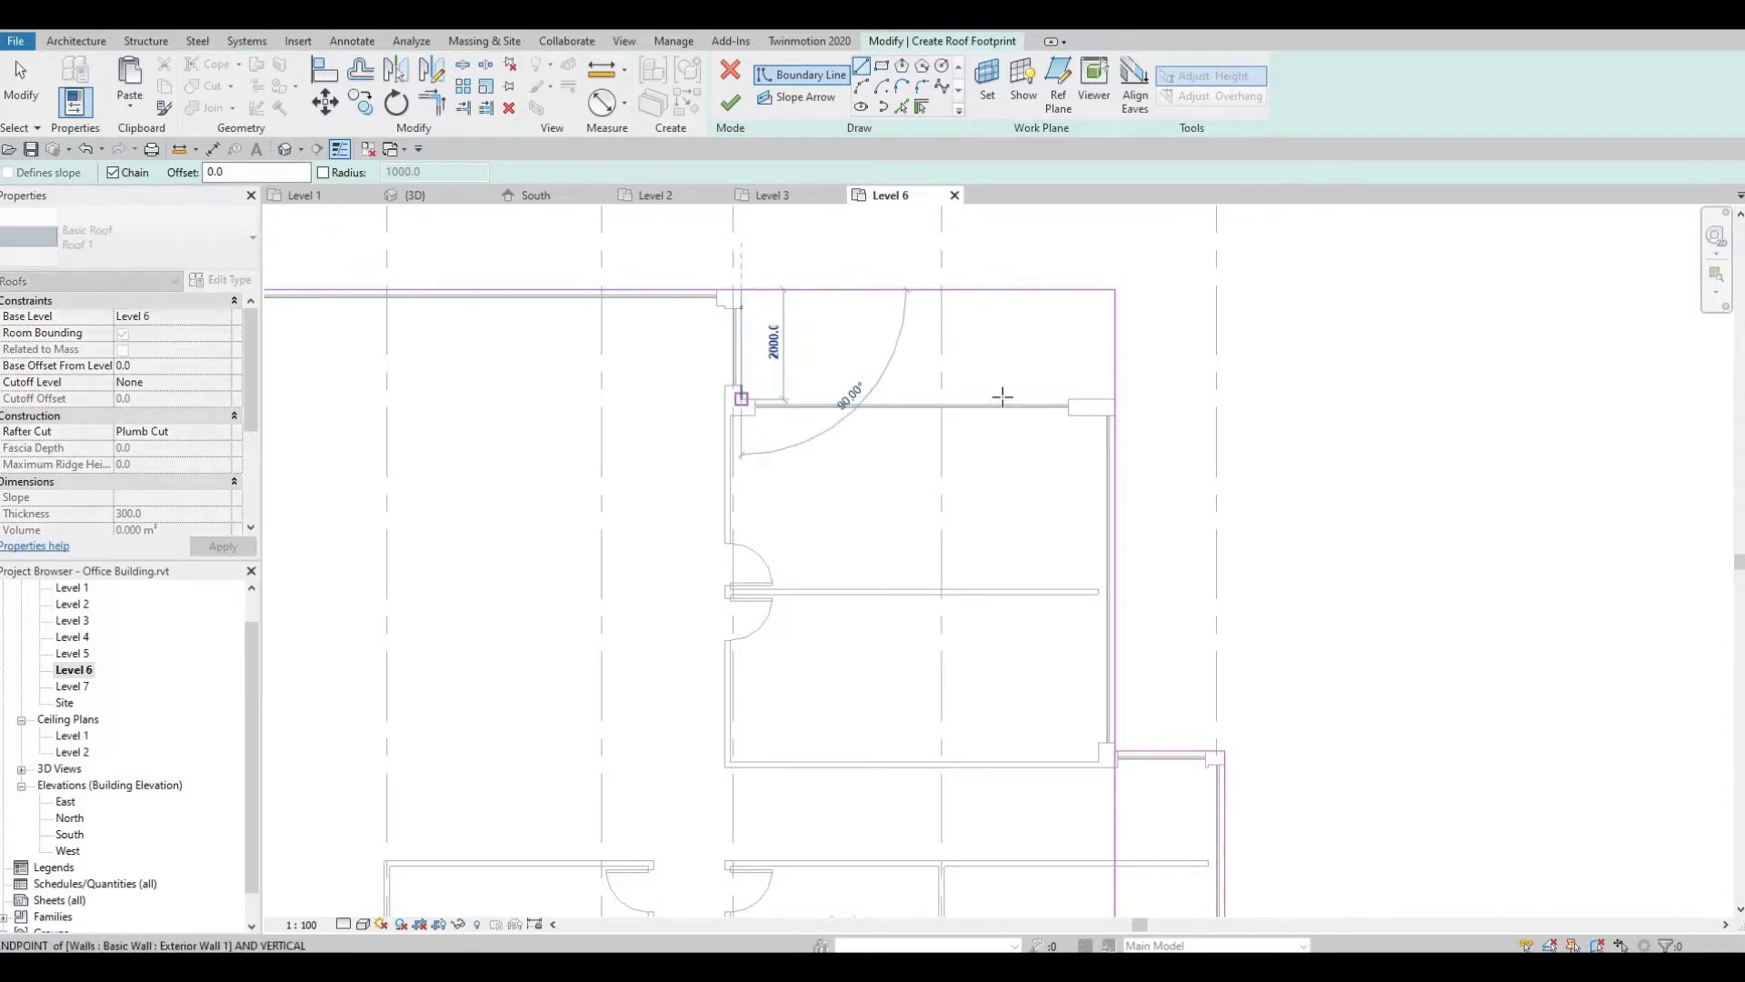
{"action": "left_click", "coordinate": [1115, 399]}
{"action": "key", "text": "Escape"}
{"action": "key", "text": "Escape"}
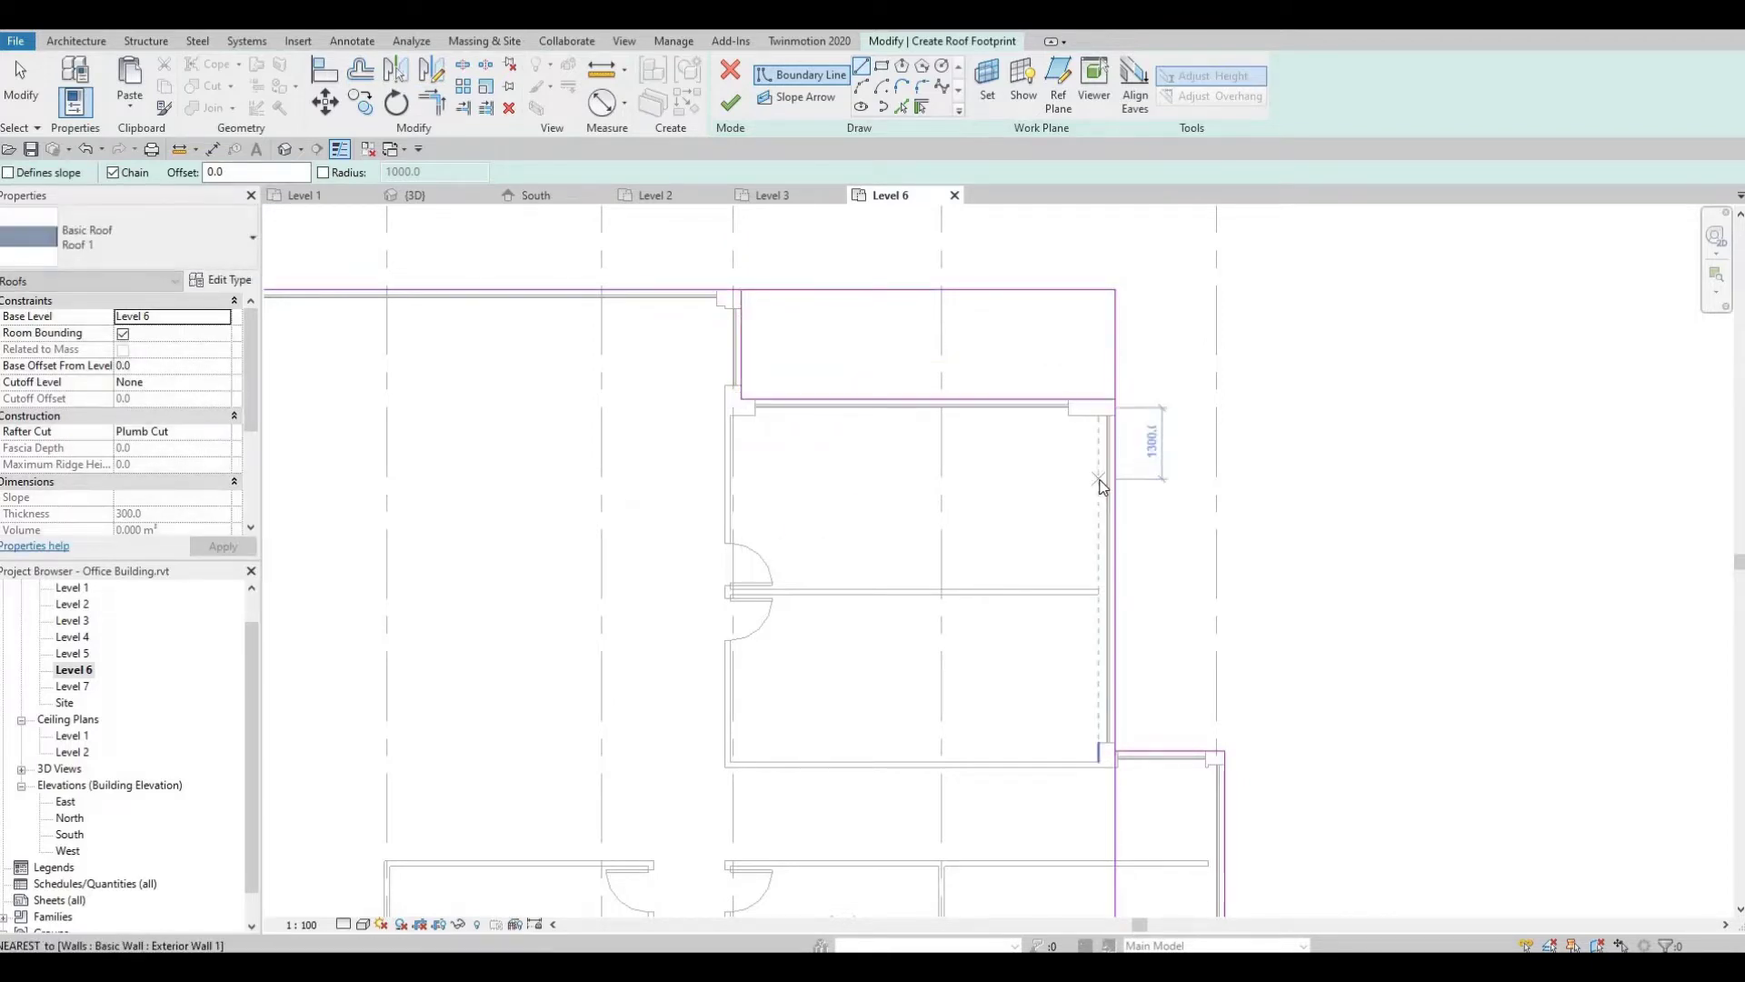
Trim the top and right boundary lines to corners with the new recess lines, removing the excess outer corner.
{"action": "key", "text": "t"}
{"action": "key", "text": "r"}
{"action": "left_click", "coordinate": [1059, 400]}
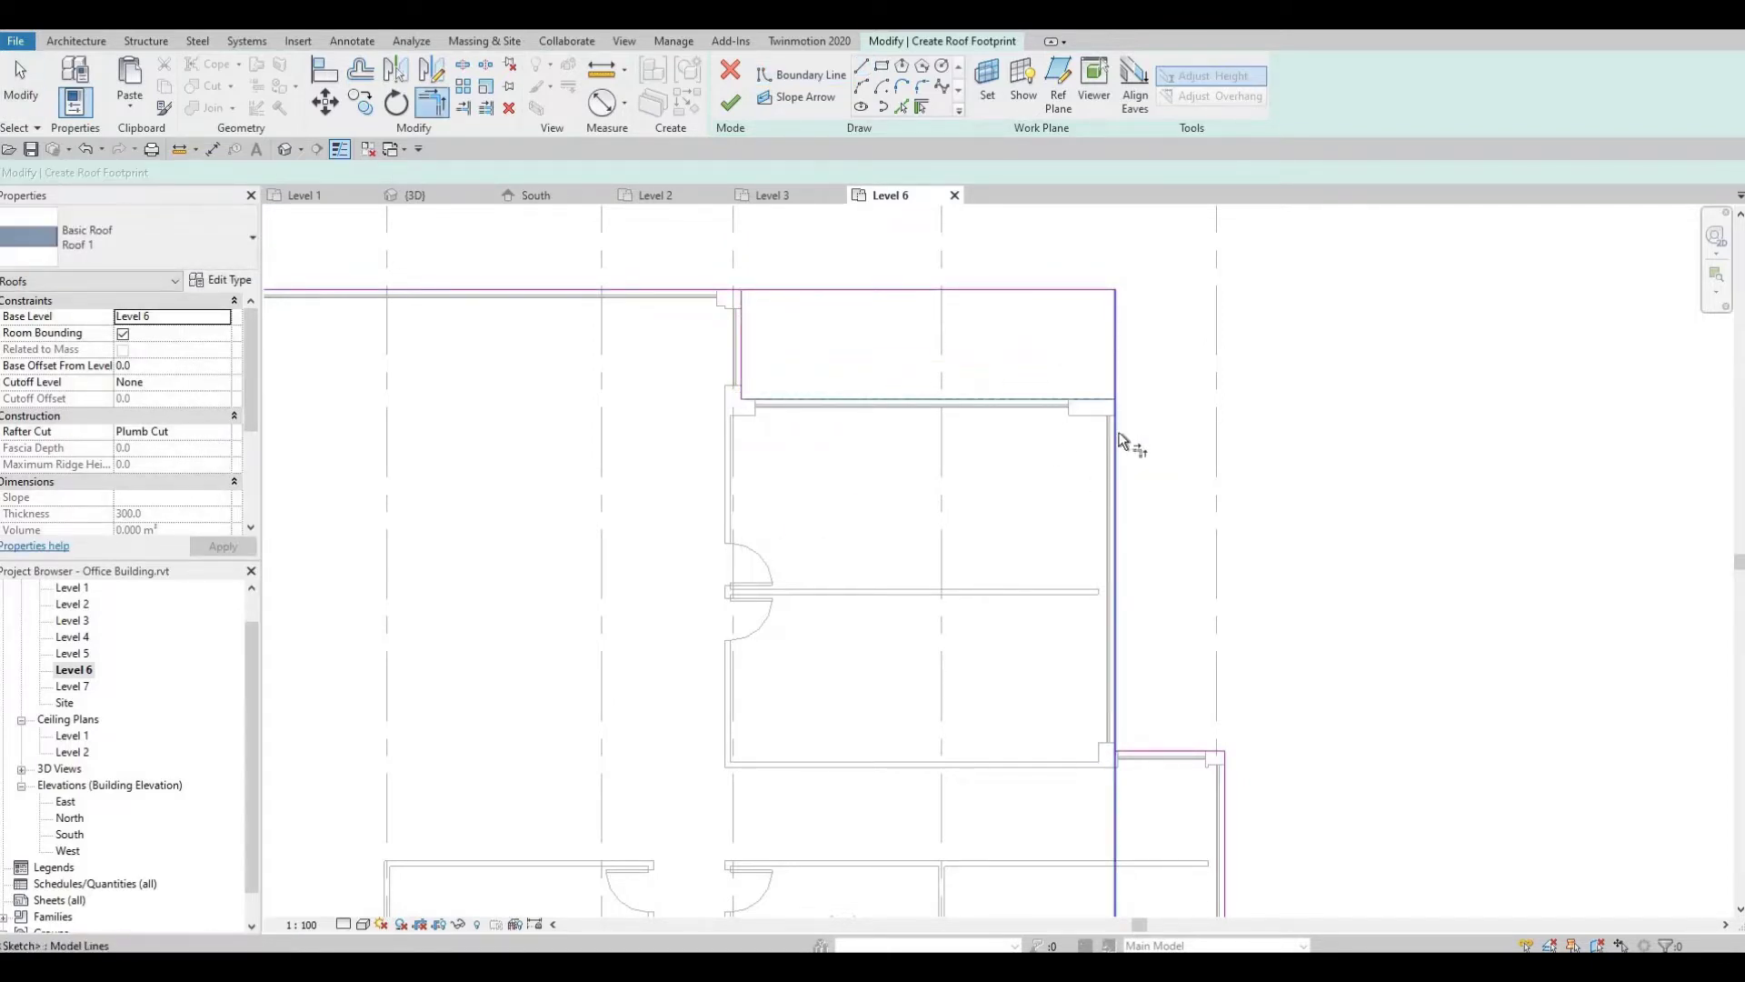
{"action": "left_click", "coordinate": [649, 289]}
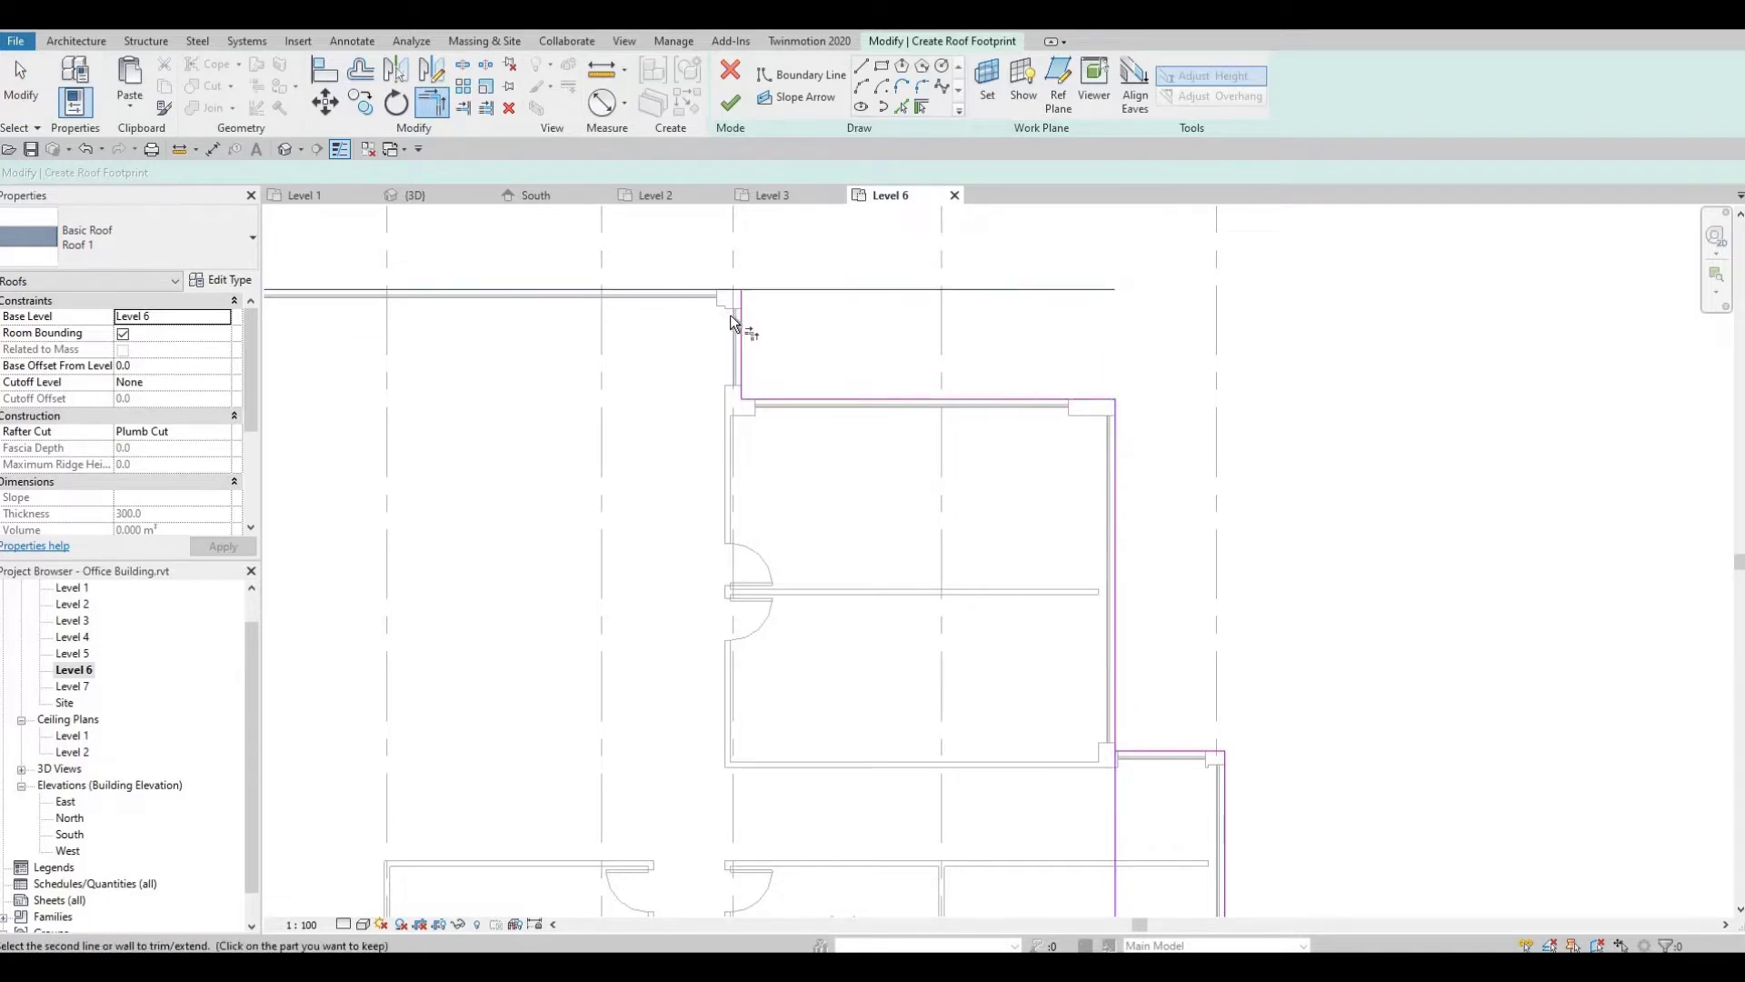
{"action": "left_click", "coordinate": [740, 396]}
{"action": "scroll", "coordinate": [773, 545], "scroll_direction": "down", "scroll_amount": 4}
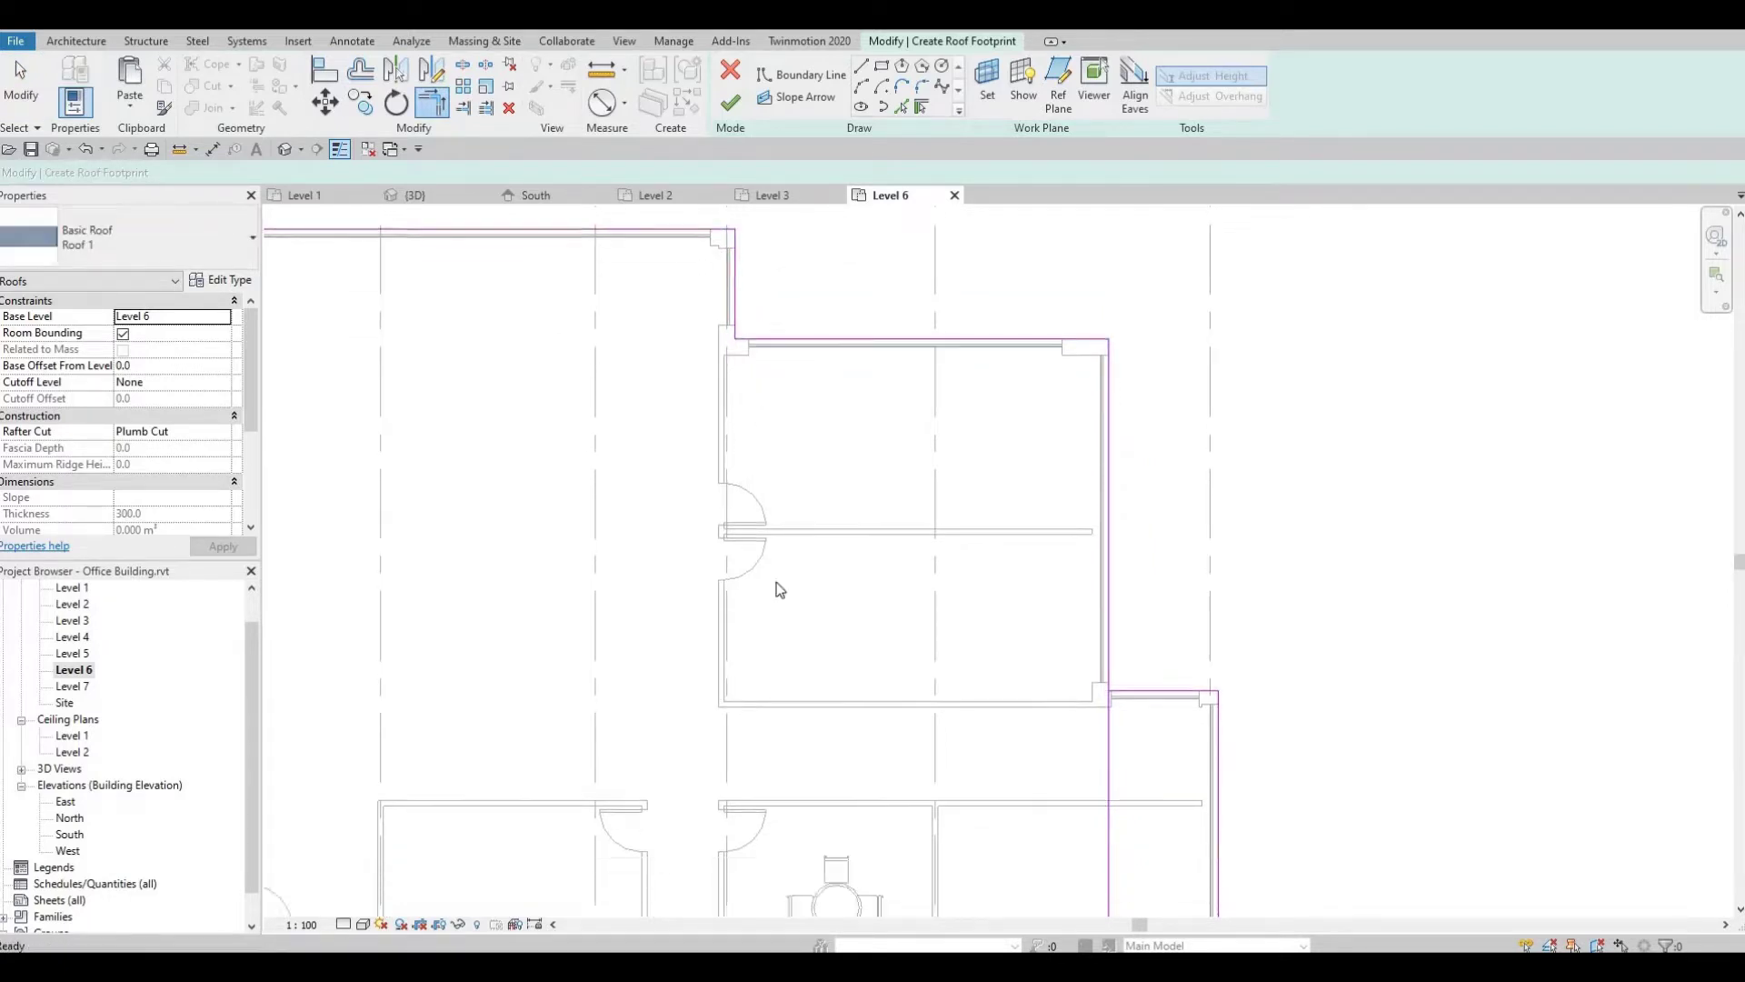
{"action": "key", "text": "Escape"}
Trim the right bay's upper edge to a corner with the main right boundary line above the bay.
{"action": "scroll", "coordinate": [1027, 372], "scroll_direction": "up", "scroll_amount": 6}
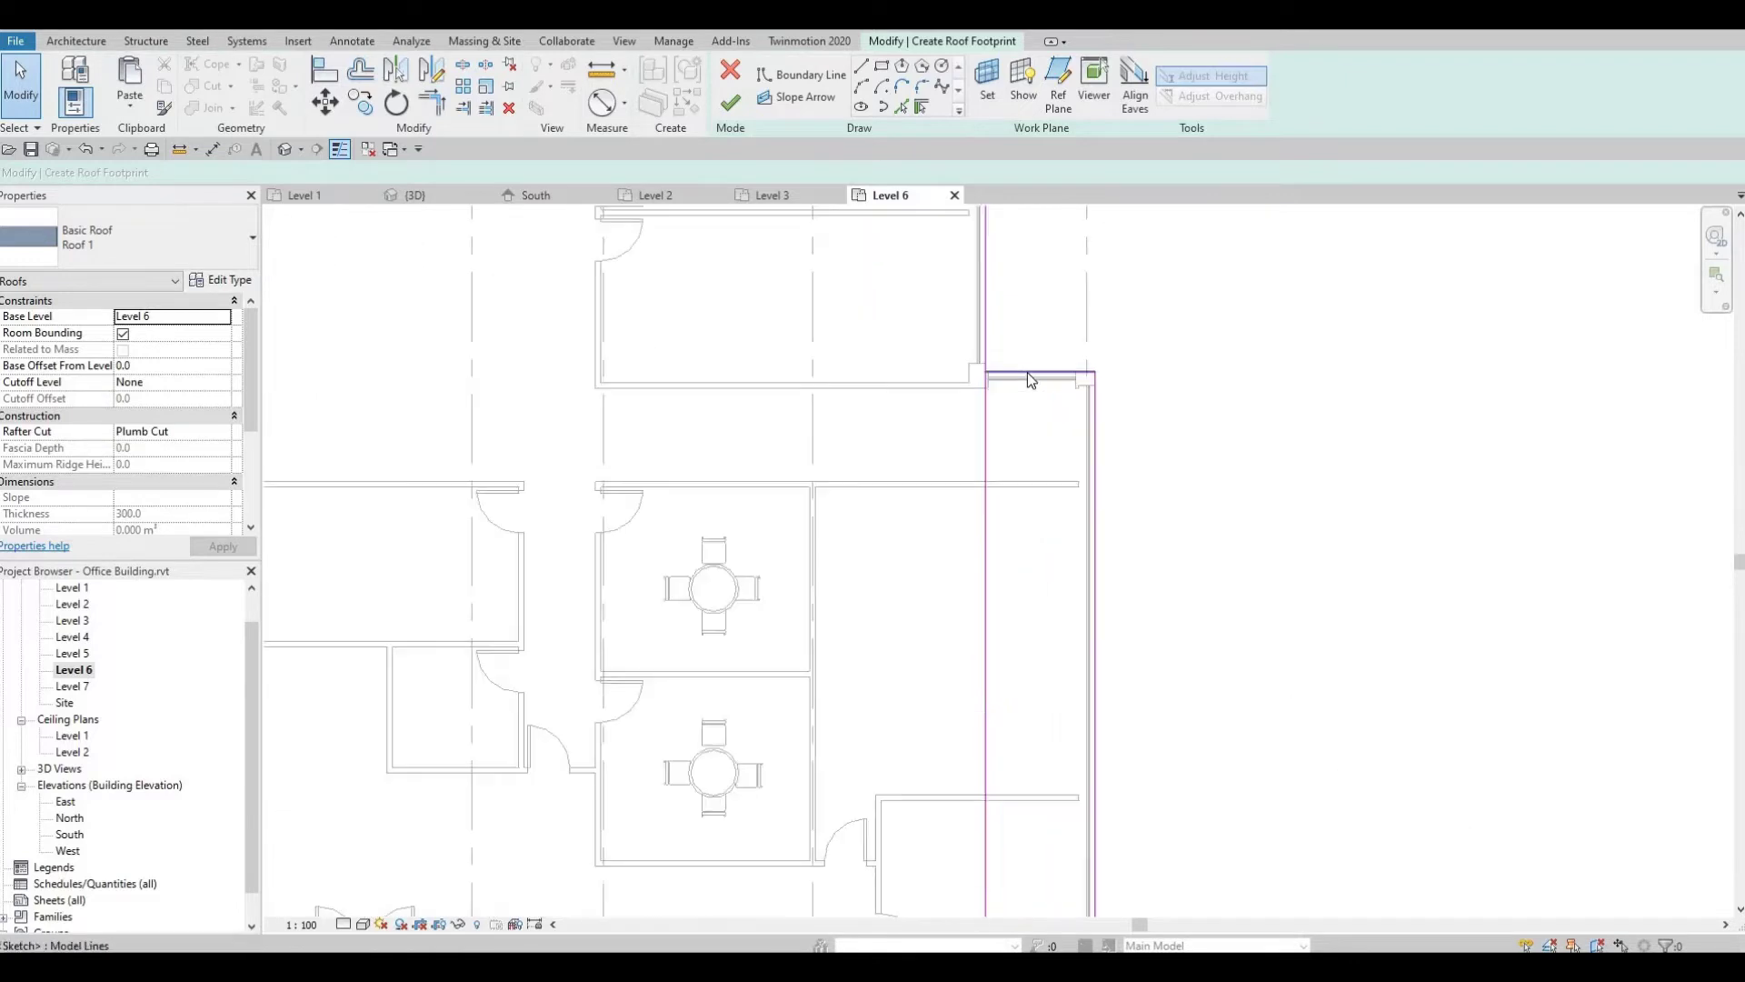
{"action": "key", "text": "t"}
{"action": "key", "text": "r"}
{"action": "left_click", "coordinate": [1007, 373]}
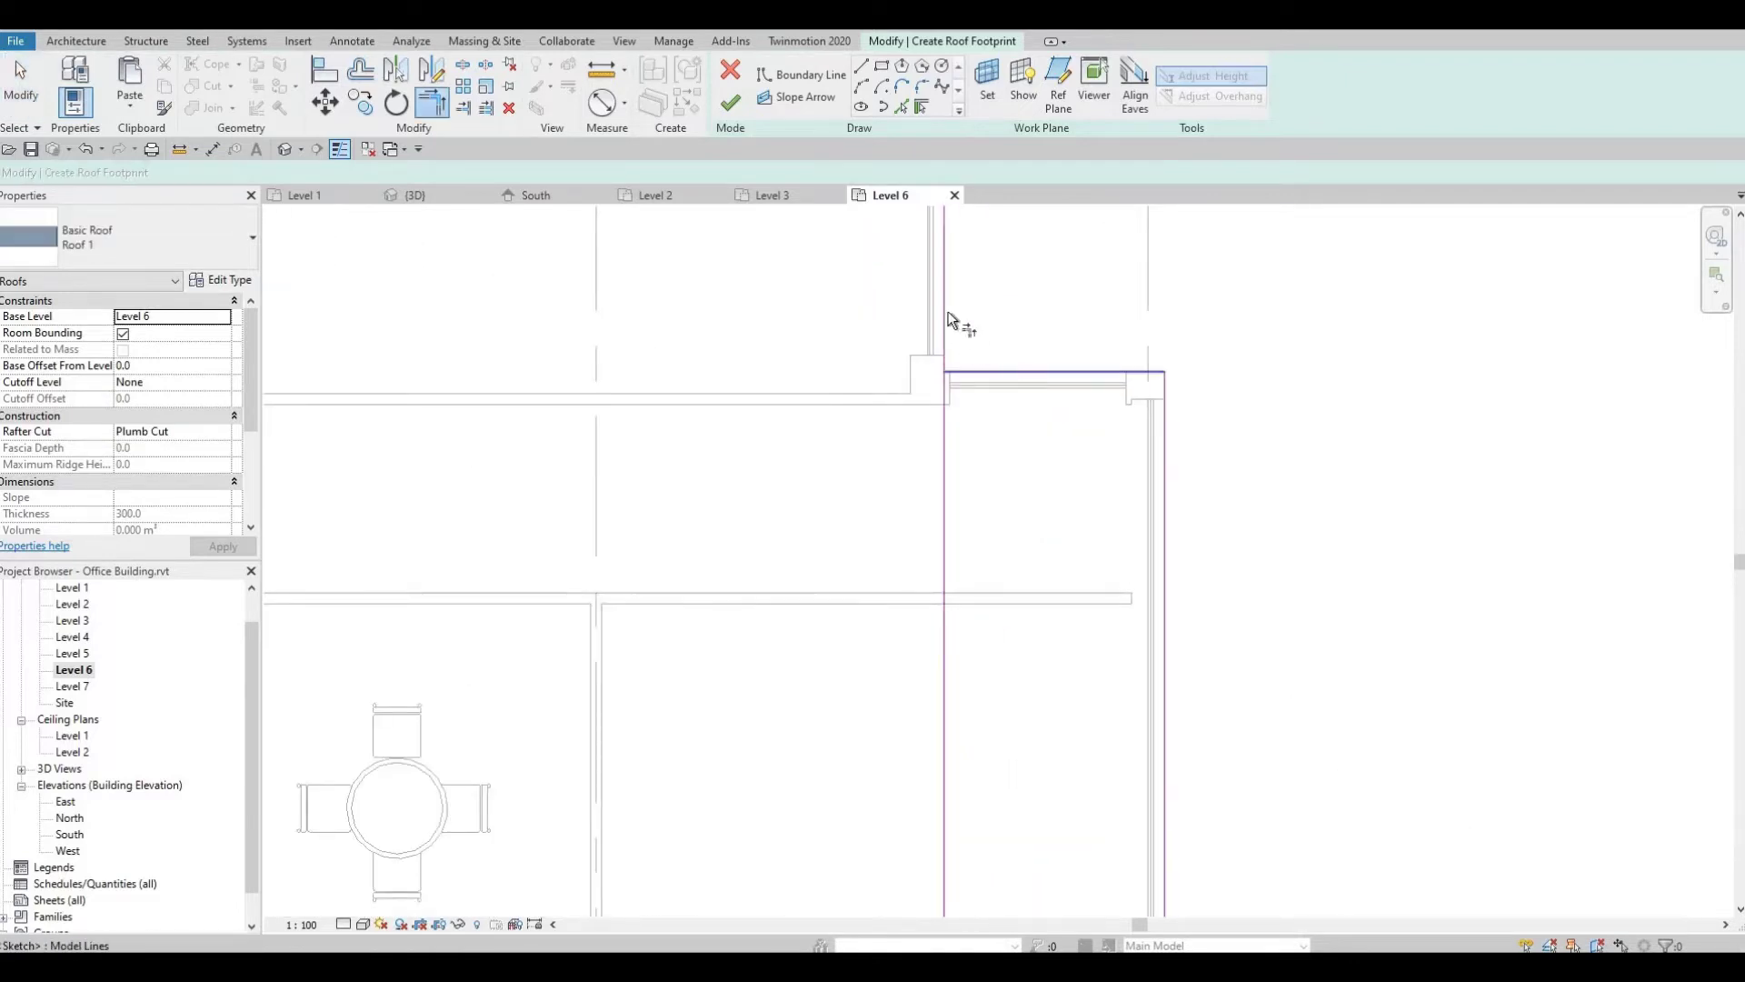
{"action": "left_click", "coordinate": [946, 378]}
{"action": "scroll", "coordinate": [951, 366], "scroll_direction": "down", "scroll_amount": 2}
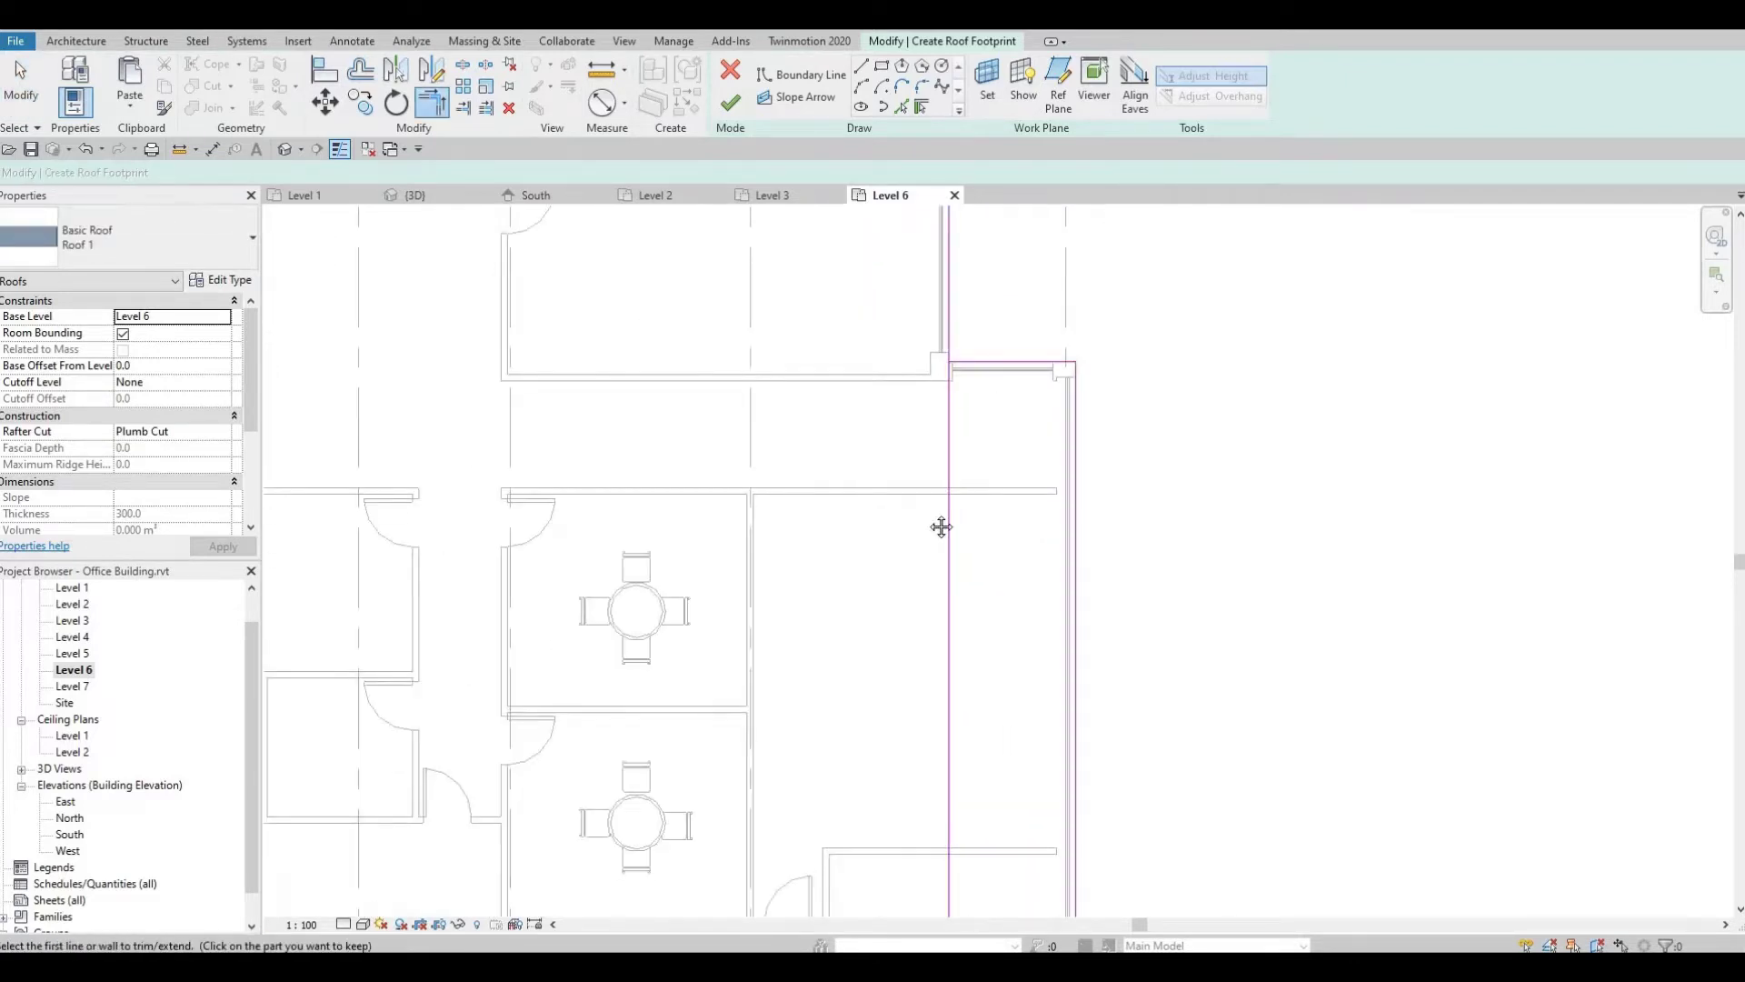
Delete the right bay rectangle's inner vertical edge that crosses the building interior.
{"action": "key", "text": "Escape"}
{"action": "middle_click_drag", "start_coordinate": [938, 531], "coordinate": [937, 495]}
{"action": "left_click", "coordinate": [946, 501]}
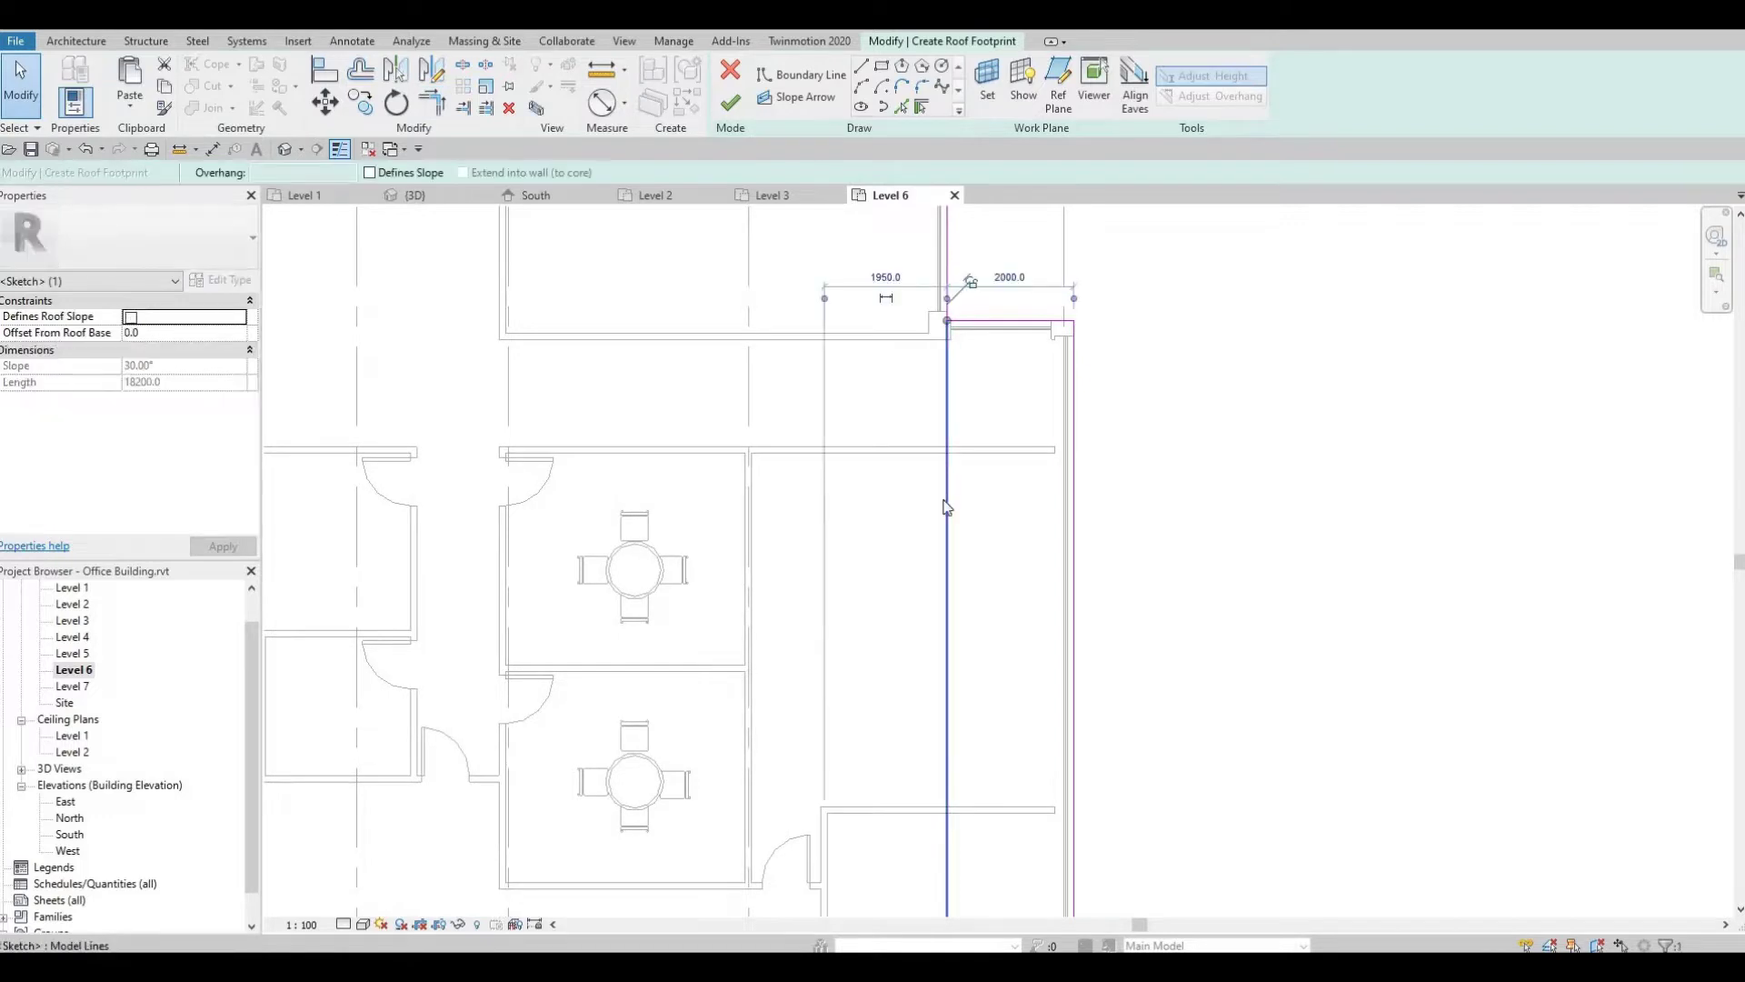
{"action": "key", "text": "Delete"}
Draw a vertical boundary line up from the lower boundary's right end and trim it to a corner with the right bay's lower edge.
{"action": "middle_click_drag", "start_coordinate": [975, 804], "coordinate": [886, 450]}
{"action": "scroll", "coordinate": [886, 450], "scroll_direction": "down", "scroll_amount": 2}
{"action": "middle_click_drag", "start_coordinate": [939, 639], "coordinate": [934, 561]}
{"action": "scroll", "coordinate": [934, 561], "scroll_direction": "up", "scroll_amount": 3}
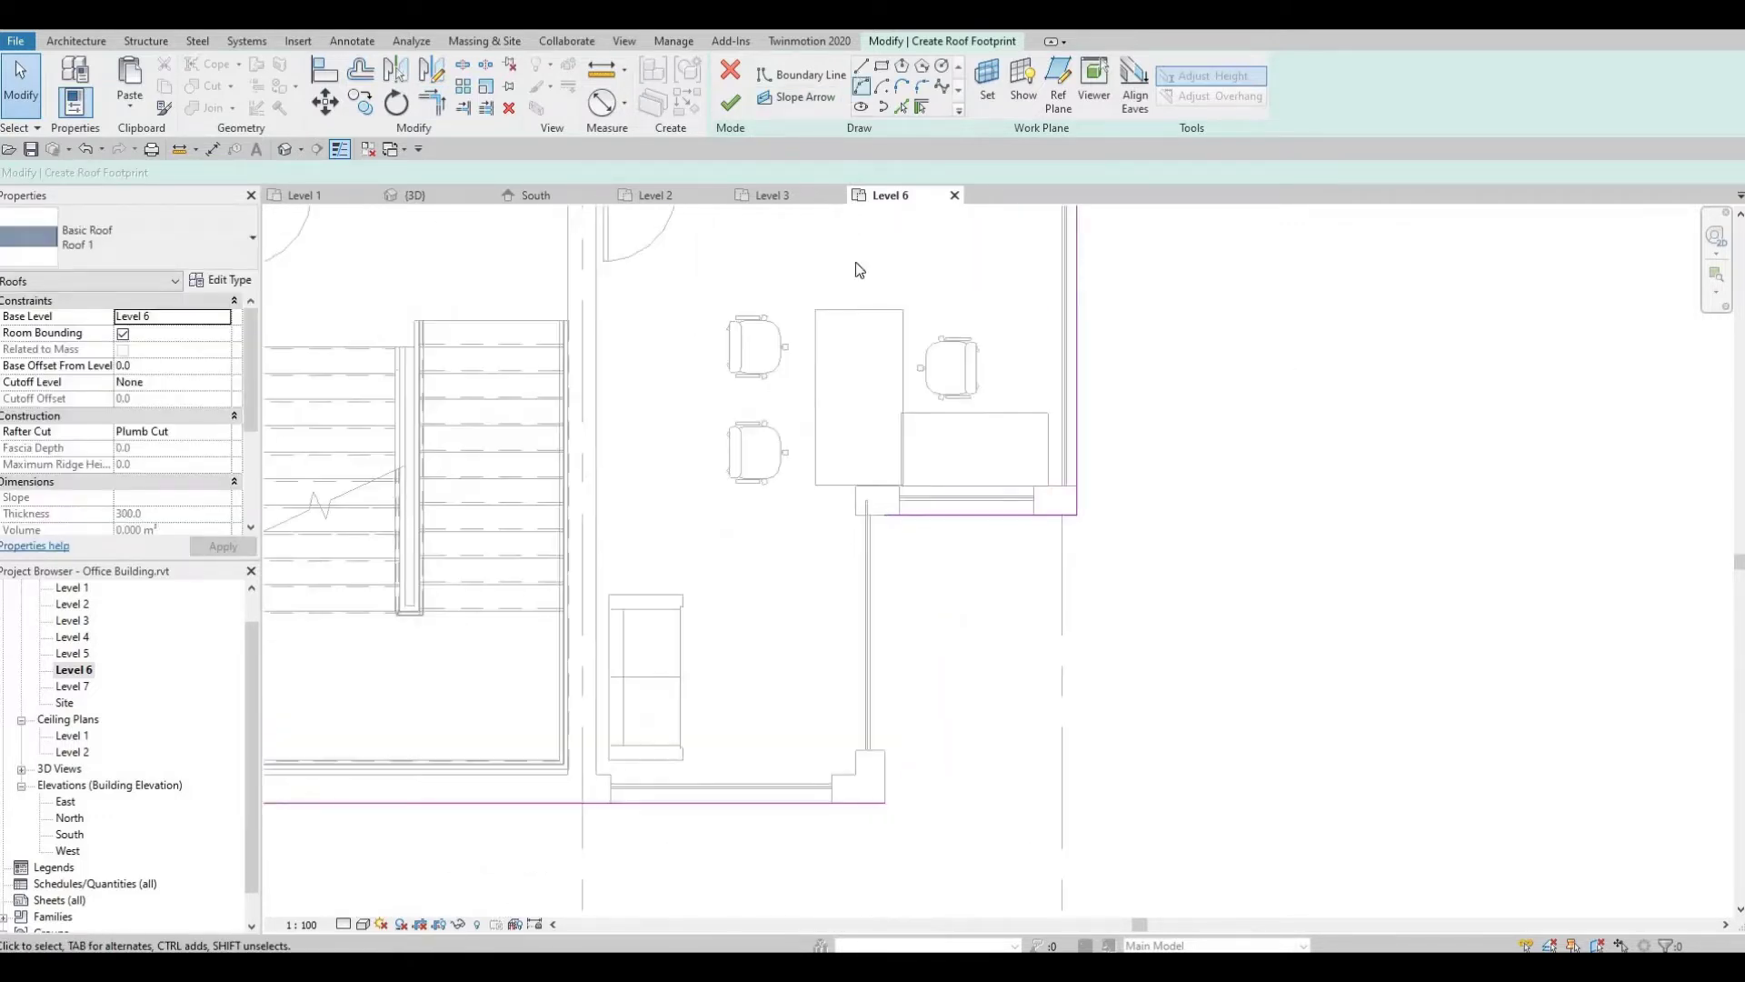
{"action": "key", "text": "l"}
{"action": "key", "text": "i"}
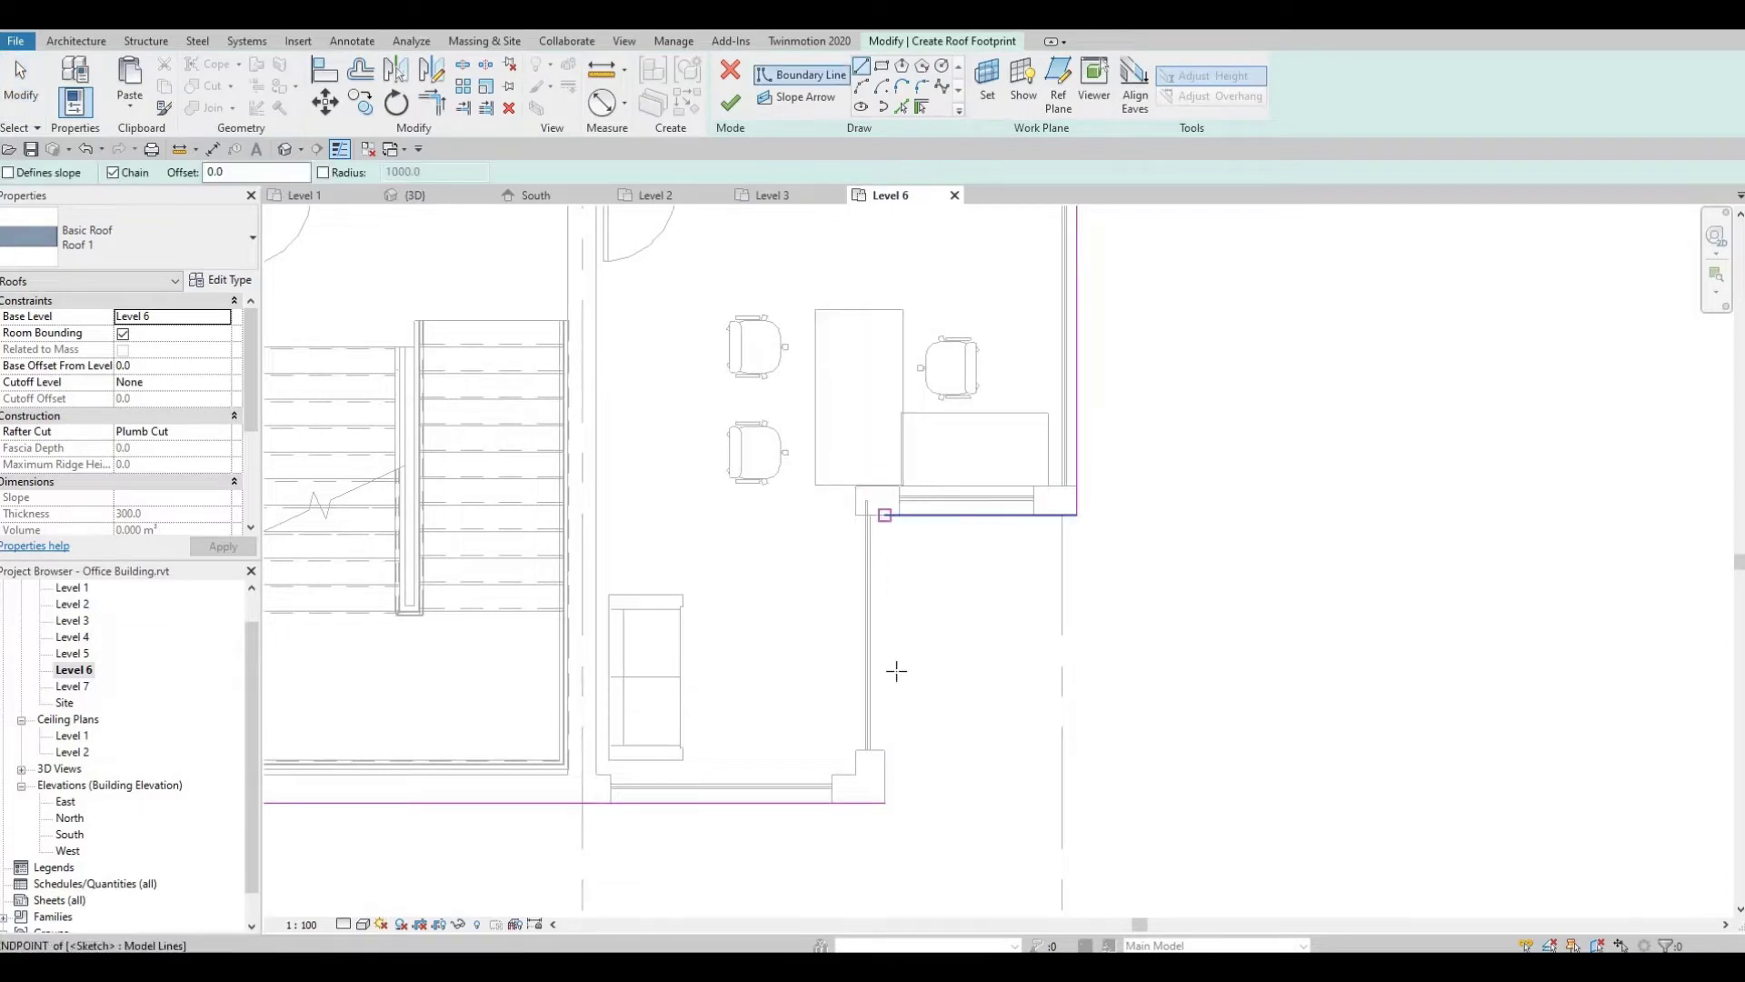
{"action": "left_click", "coordinate": [884, 803]}
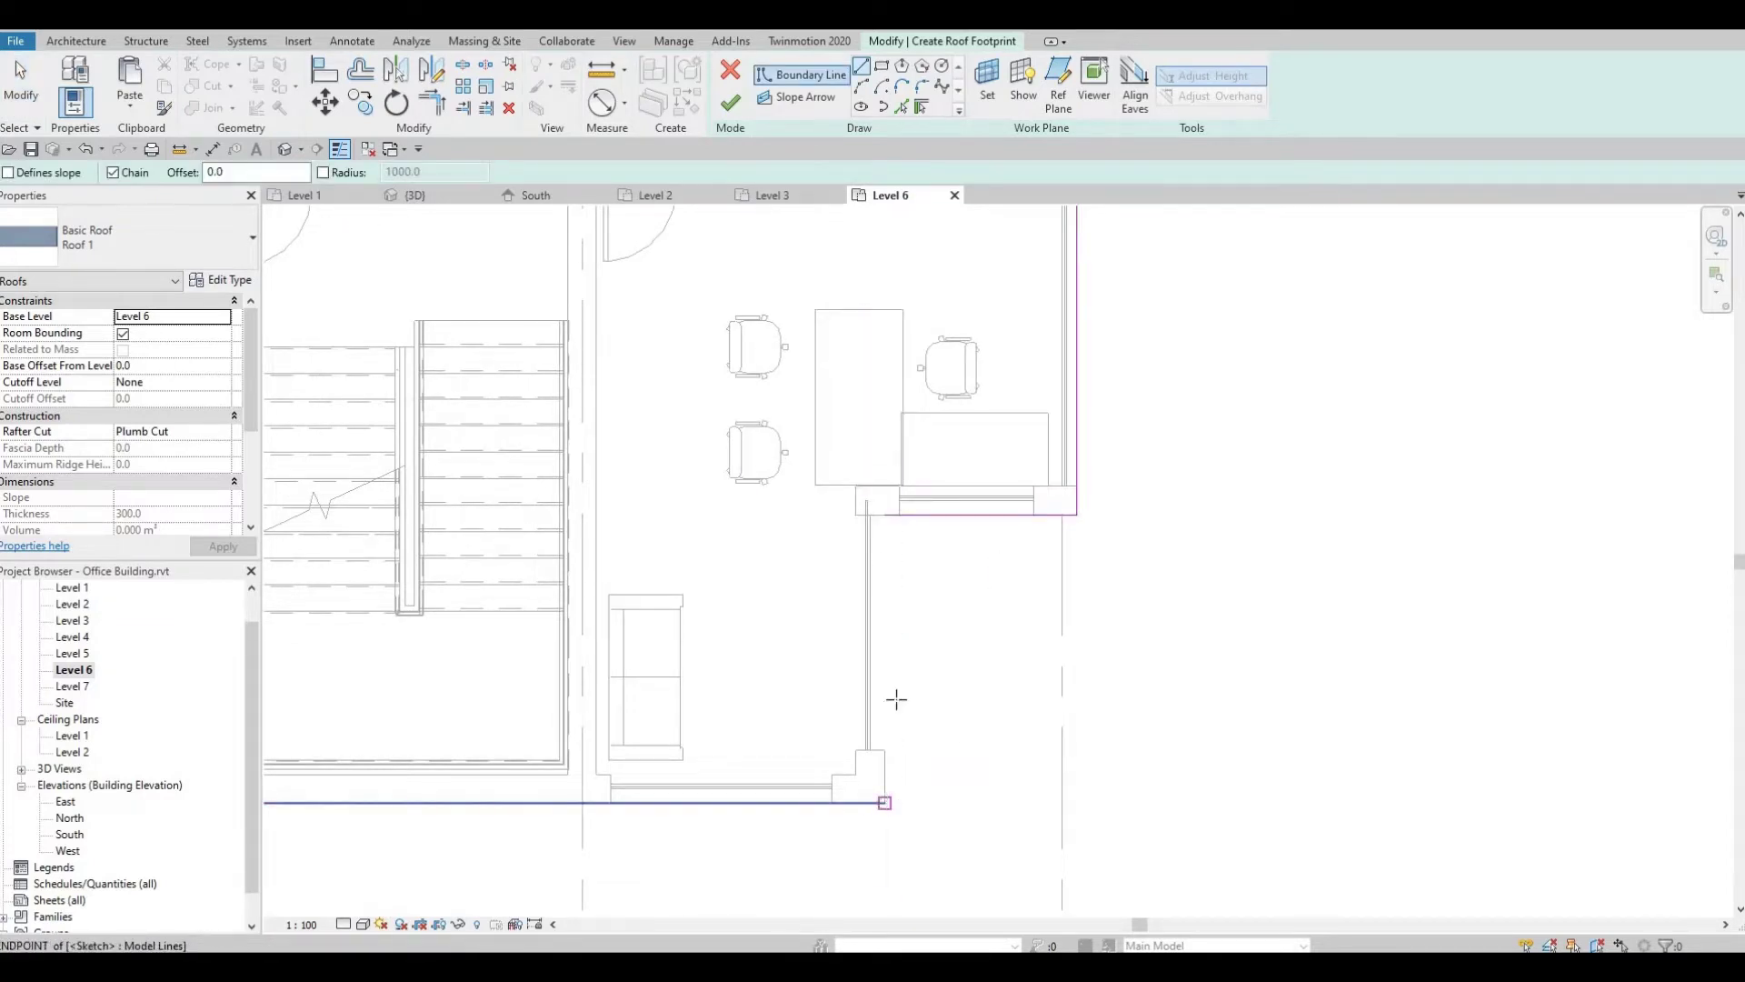
{"action": "left_click", "coordinate": [884, 564]}
{"action": "key", "text": "Escape"}
{"action": "key", "text": "Escape"}
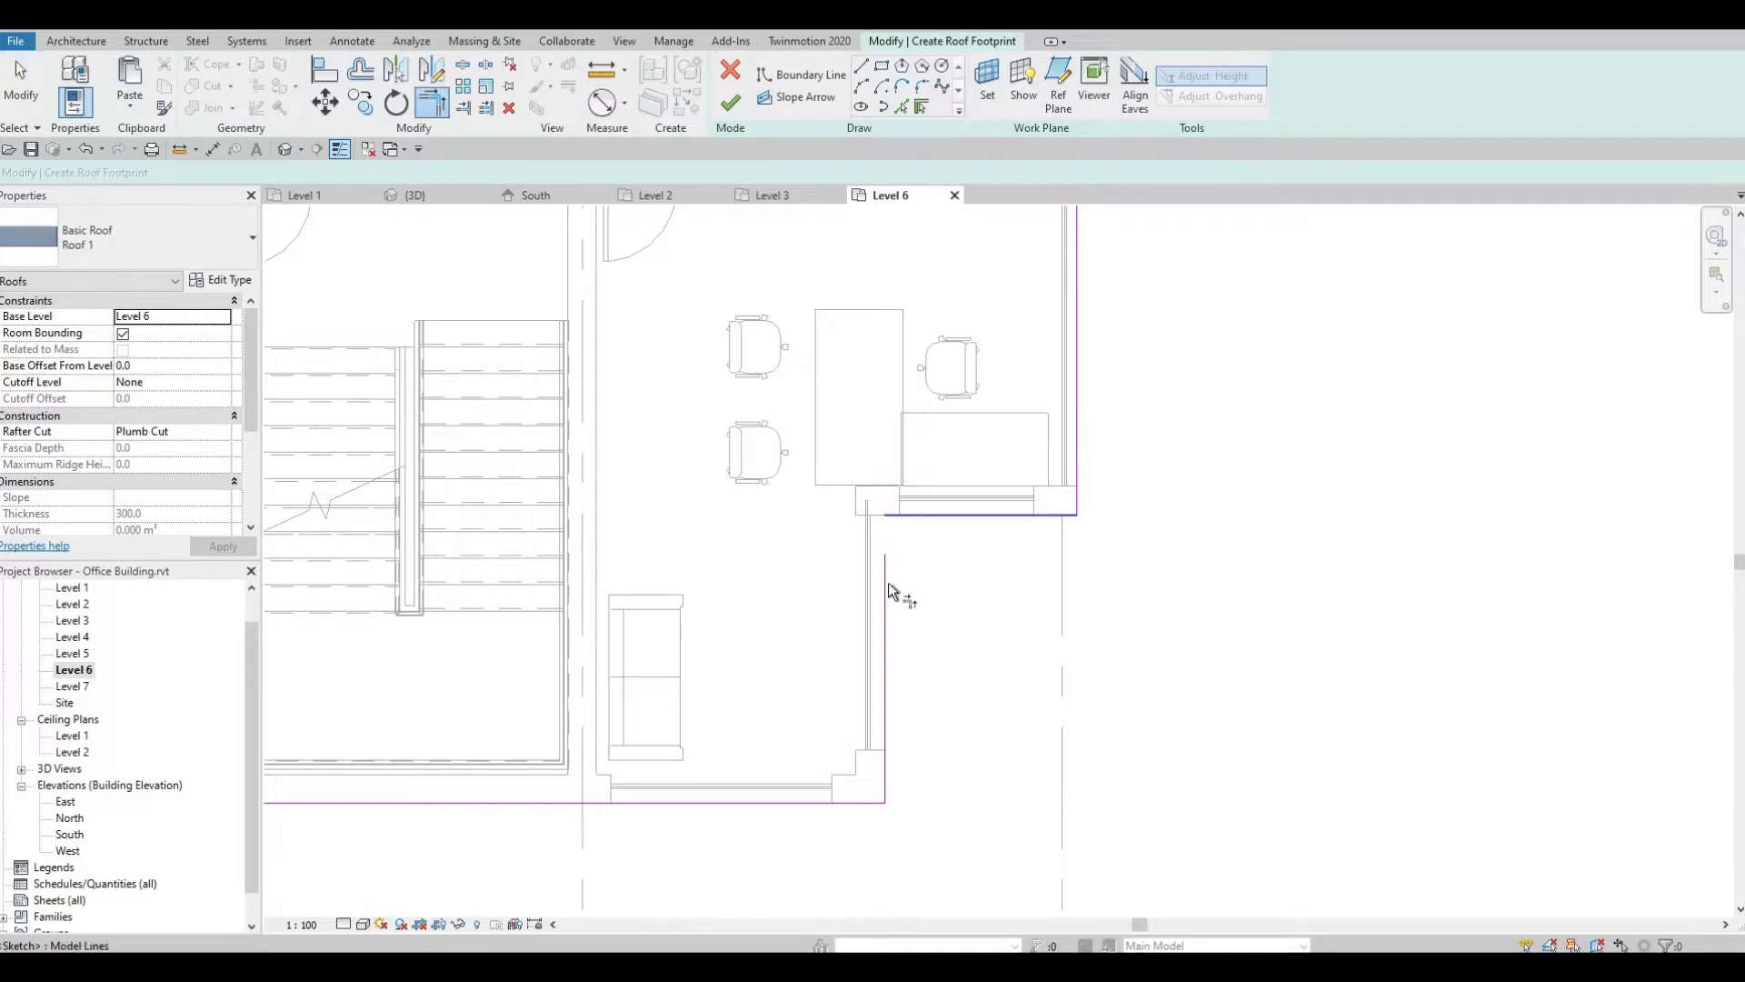
{"action": "scroll", "coordinate": [841, 485], "scroll_direction": "down", "scroll_amount": 5}
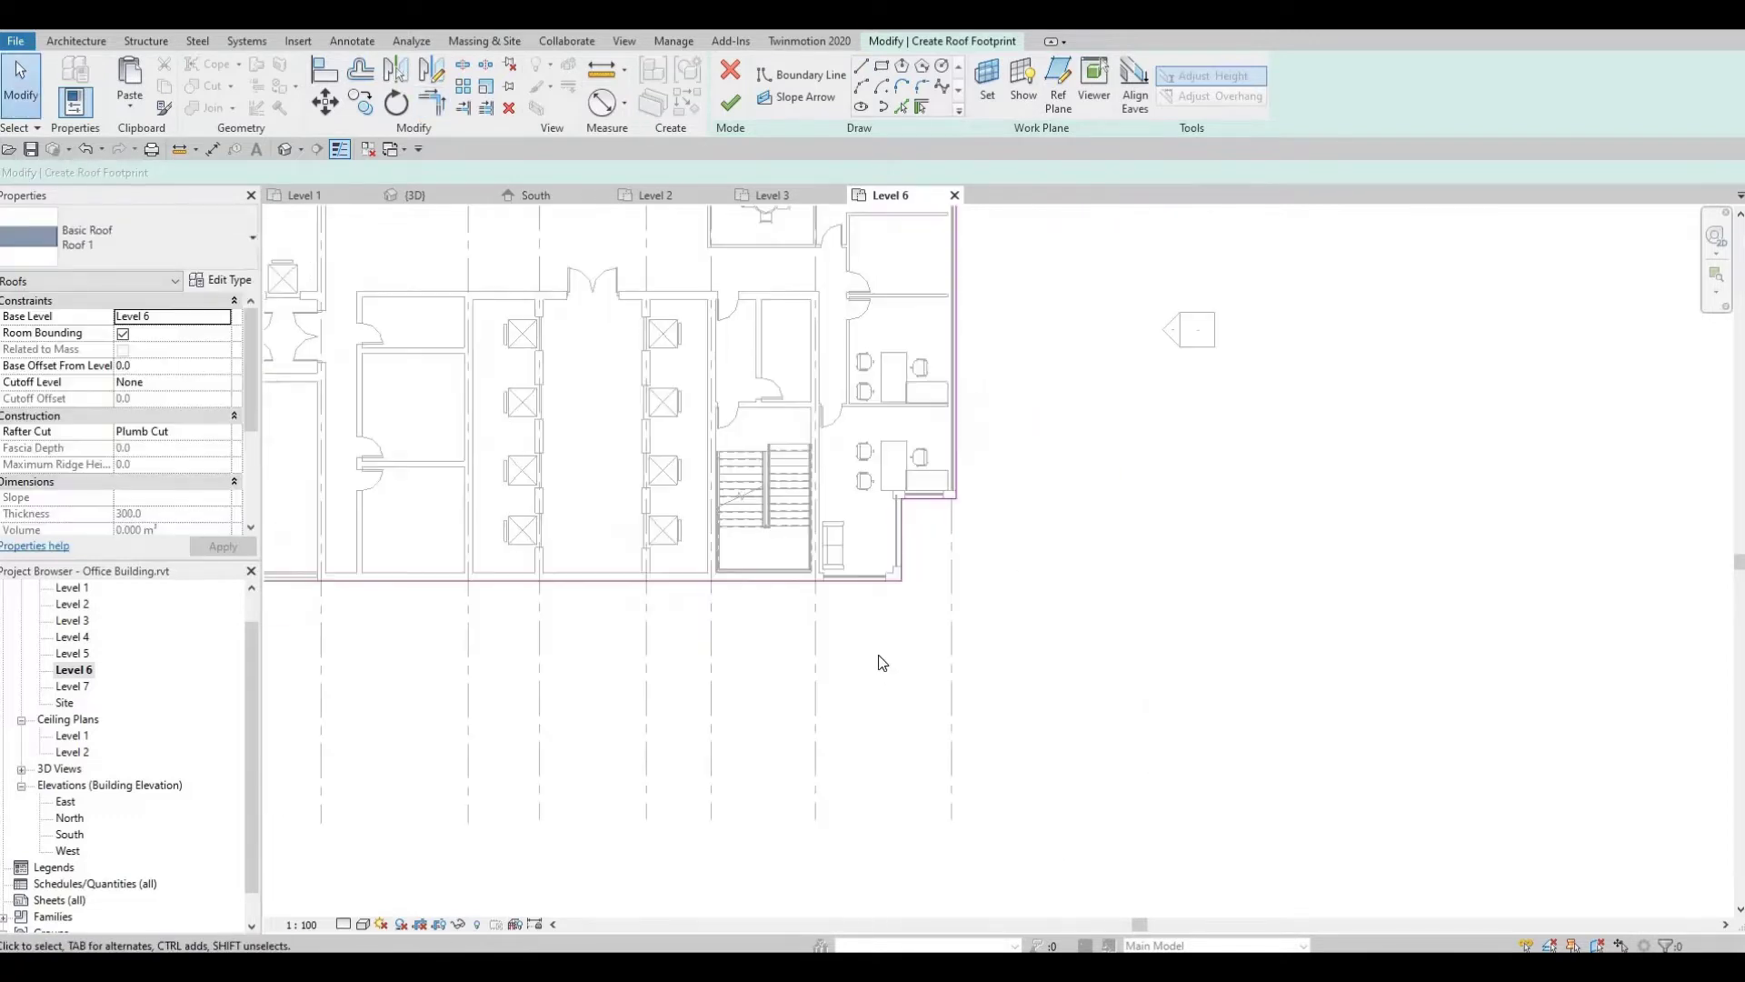
Finish the roof footprint sketch and set the roof's base level to Level 7.
{"action": "scroll", "coordinate": [882, 662], "scroll_direction": "down", "scroll_amount": 2}
{"action": "middle_click_drag", "start_coordinate": [882, 663], "coordinate": [863, 556]}
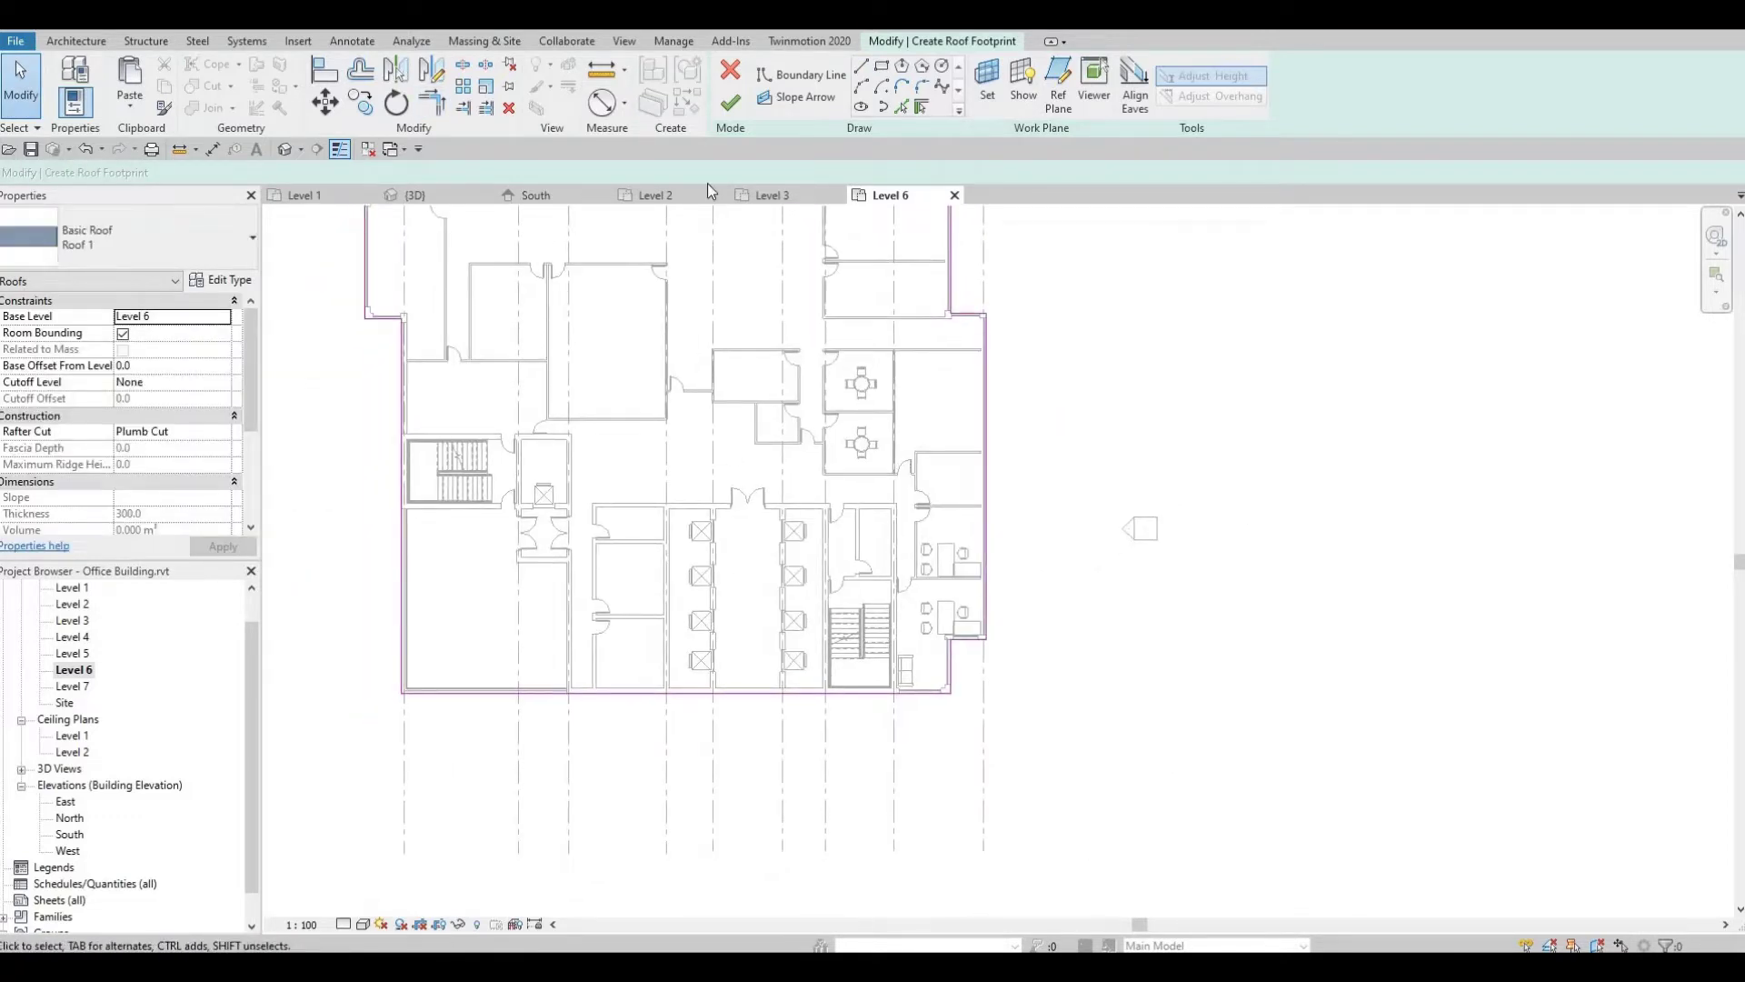
{"action": "left_click", "coordinate": [732, 103]}
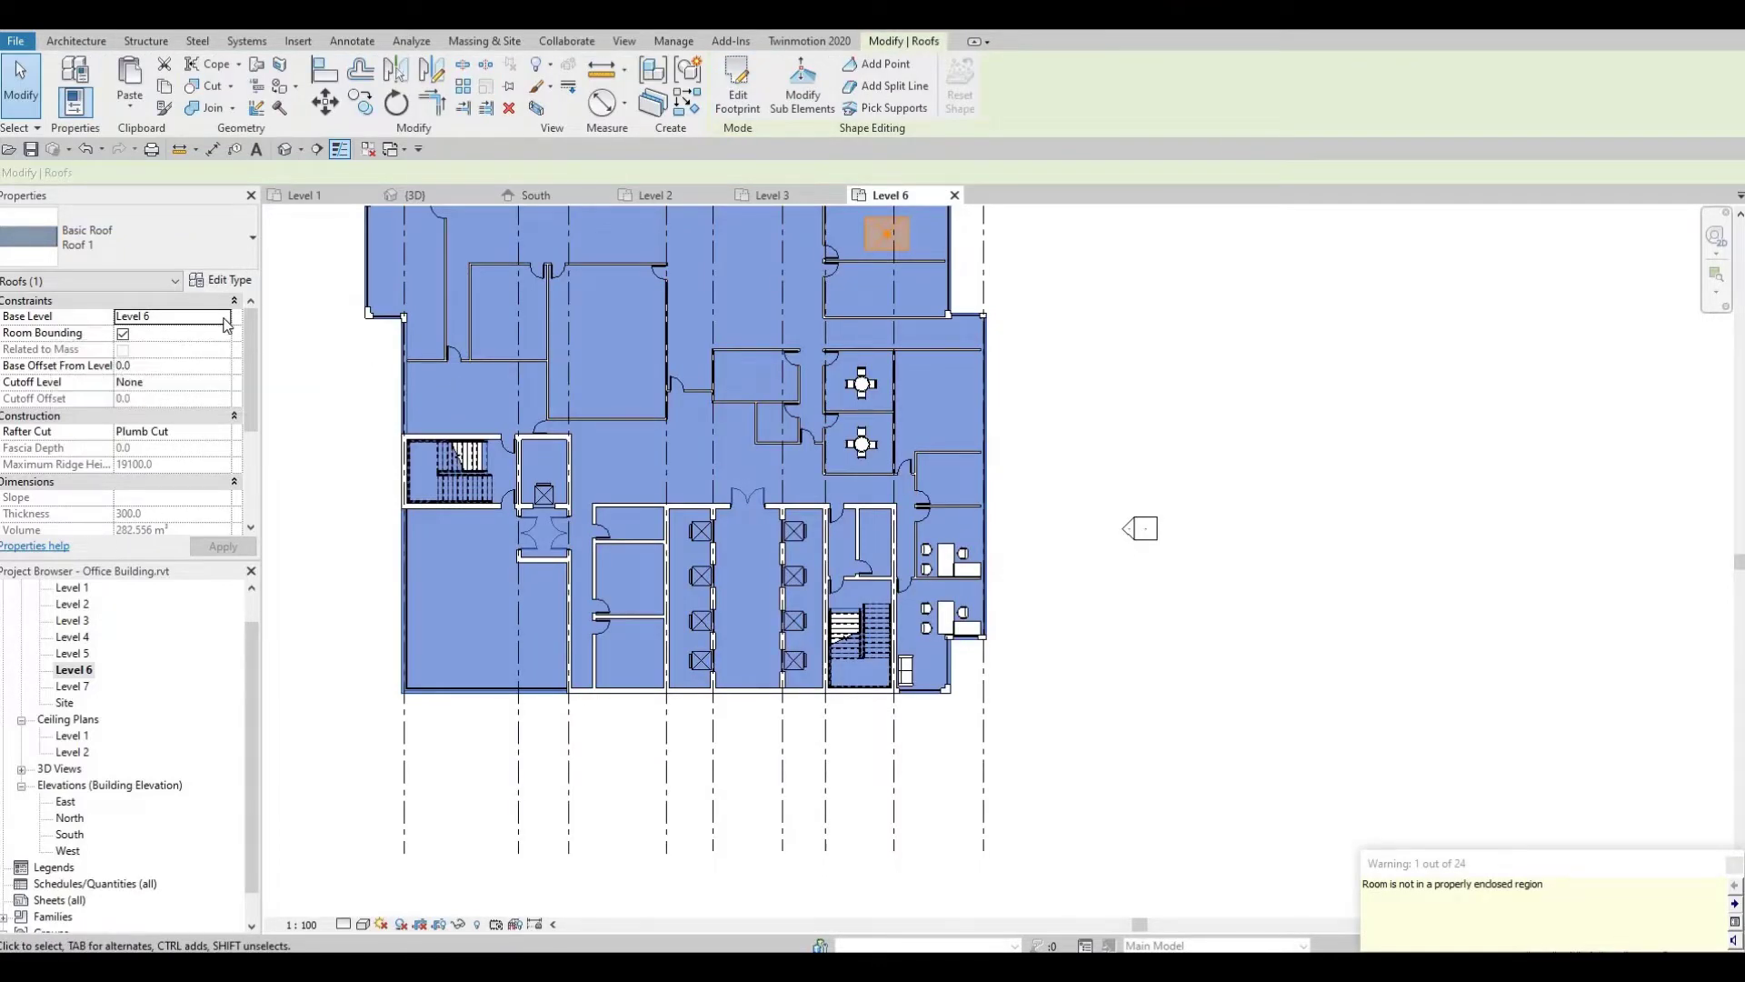
{"action": "left_click", "coordinate": [173, 316]}
{"action": "scroll", "coordinate": [143, 409], "scroll_direction": "down", "scroll_amount": 1}
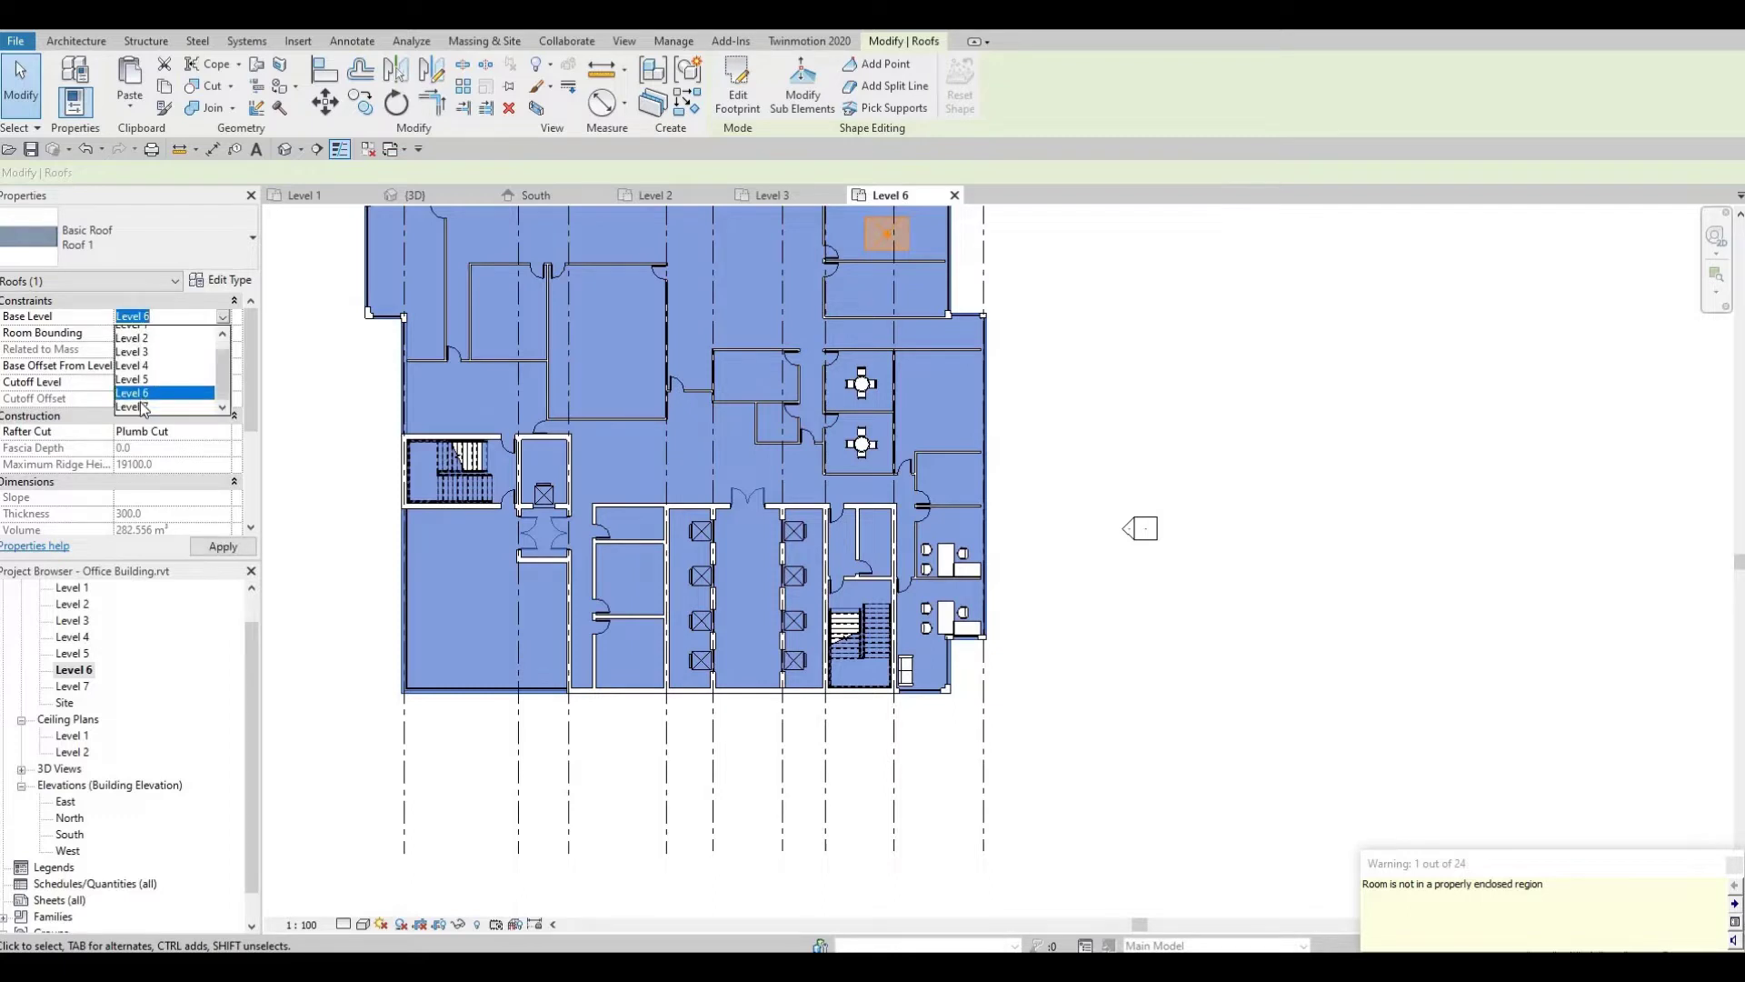
{"action": "left_click", "coordinate": [221, 546]}
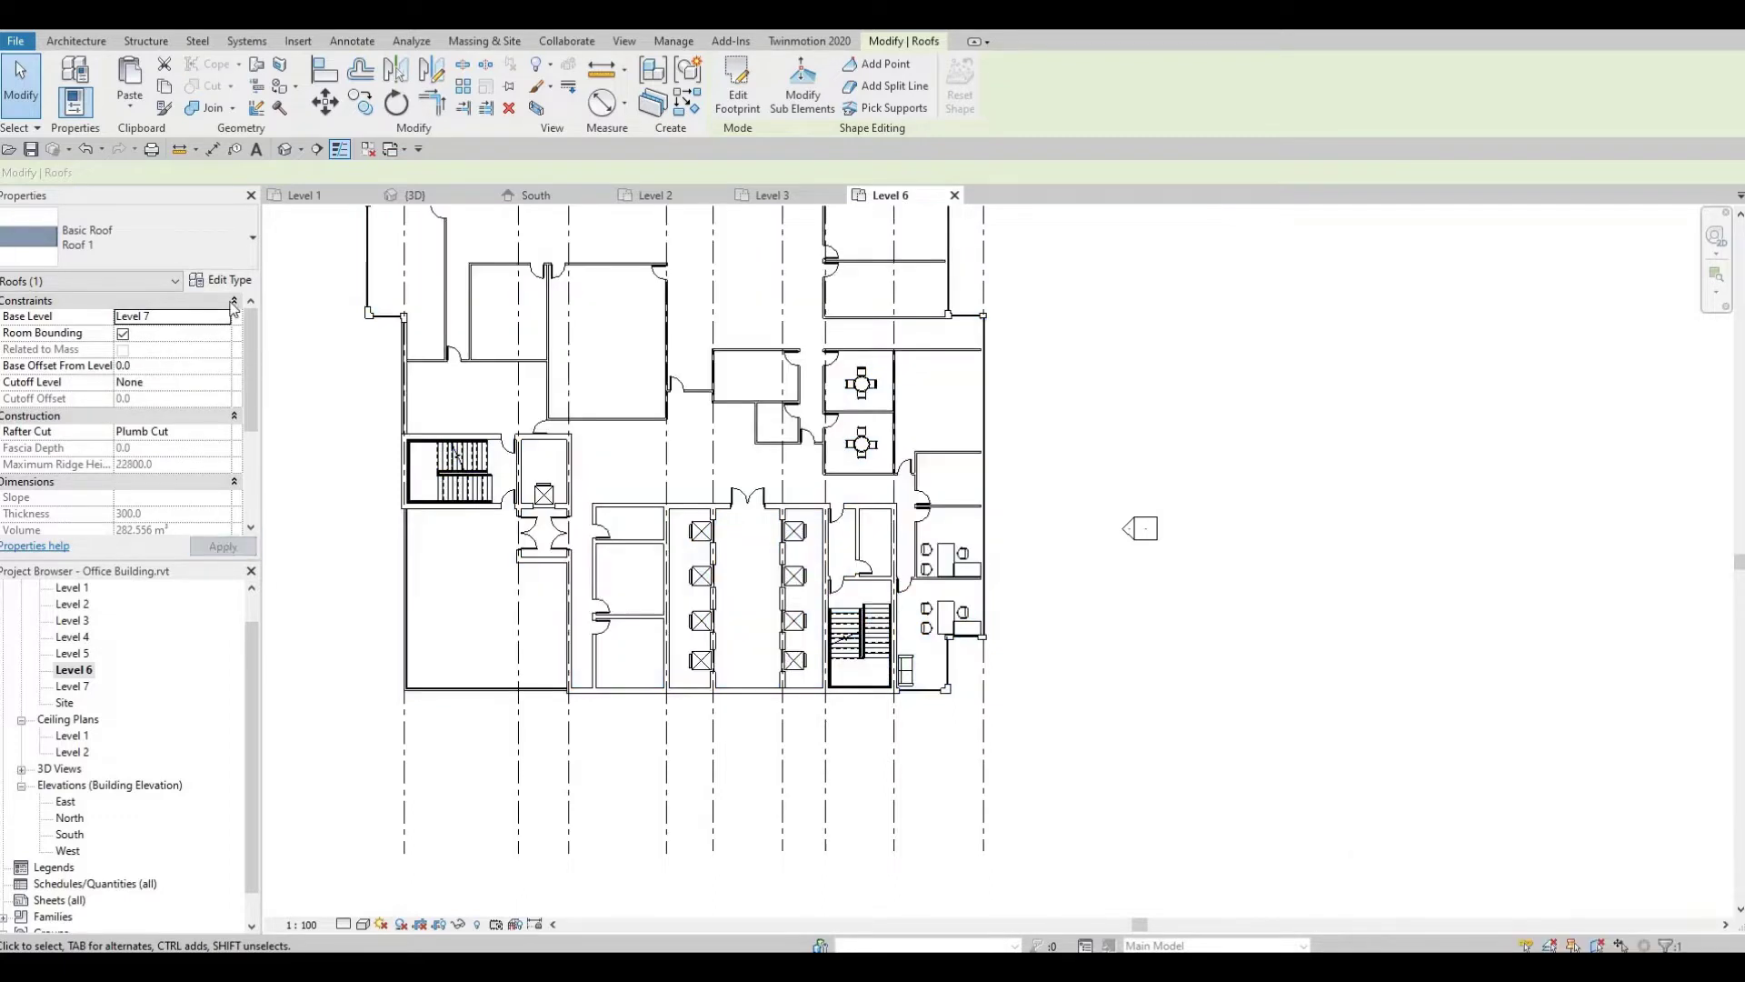
Inspect the roof in the 3D view and open its footprint for editing in the Level 6 plan.
{"action": "left_click", "coordinate": [285, 150]}
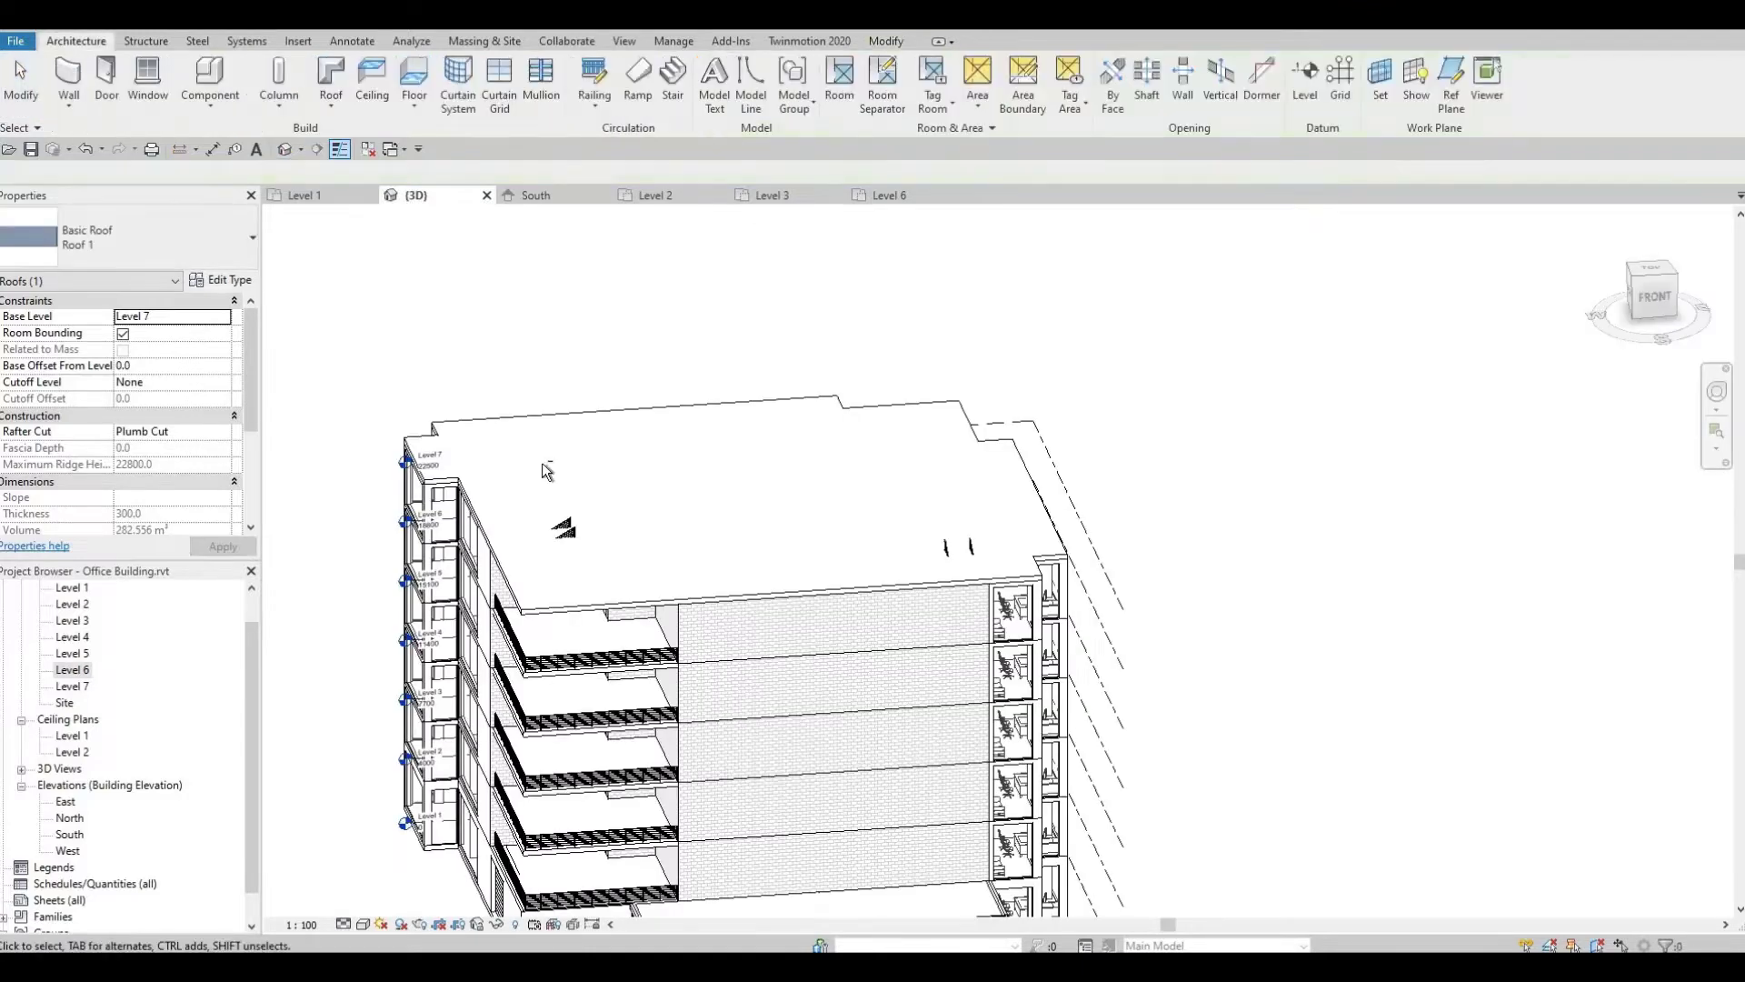
{"action": "middle_click_drag", "start_coordinate": [673, 434], "coordinate": [750, 667], "text": "shift"}
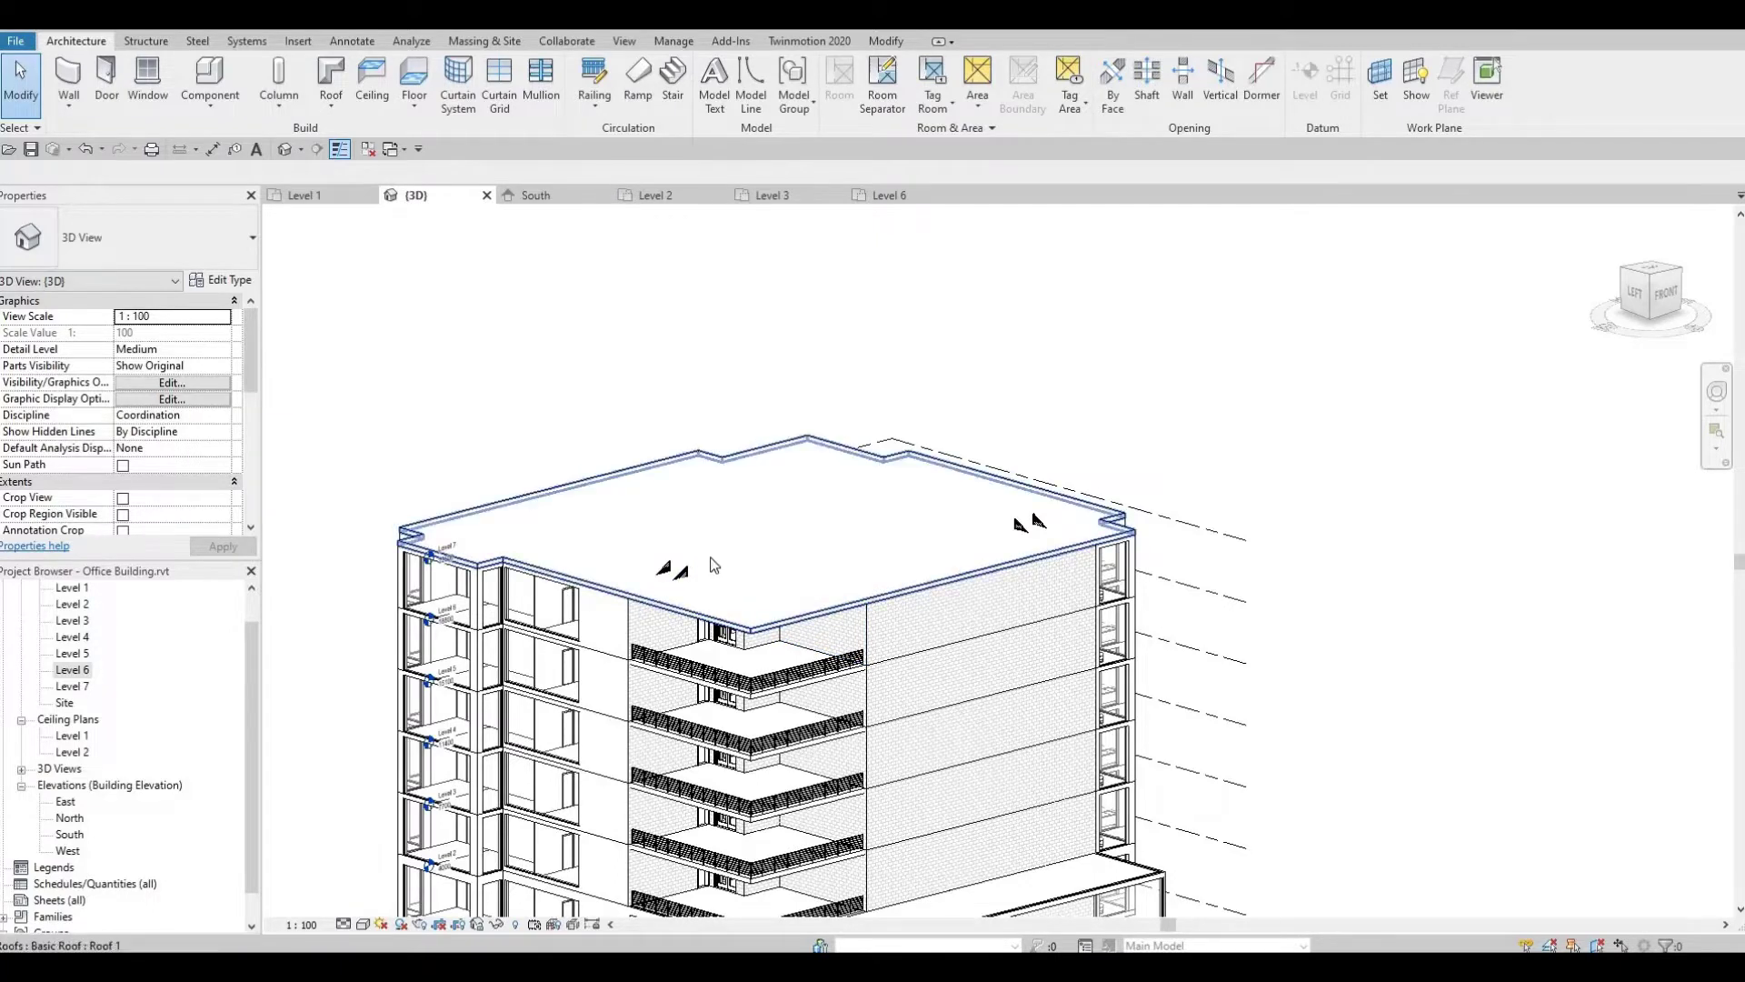
{"action": "left_click", "coordinate": [715, 611]}
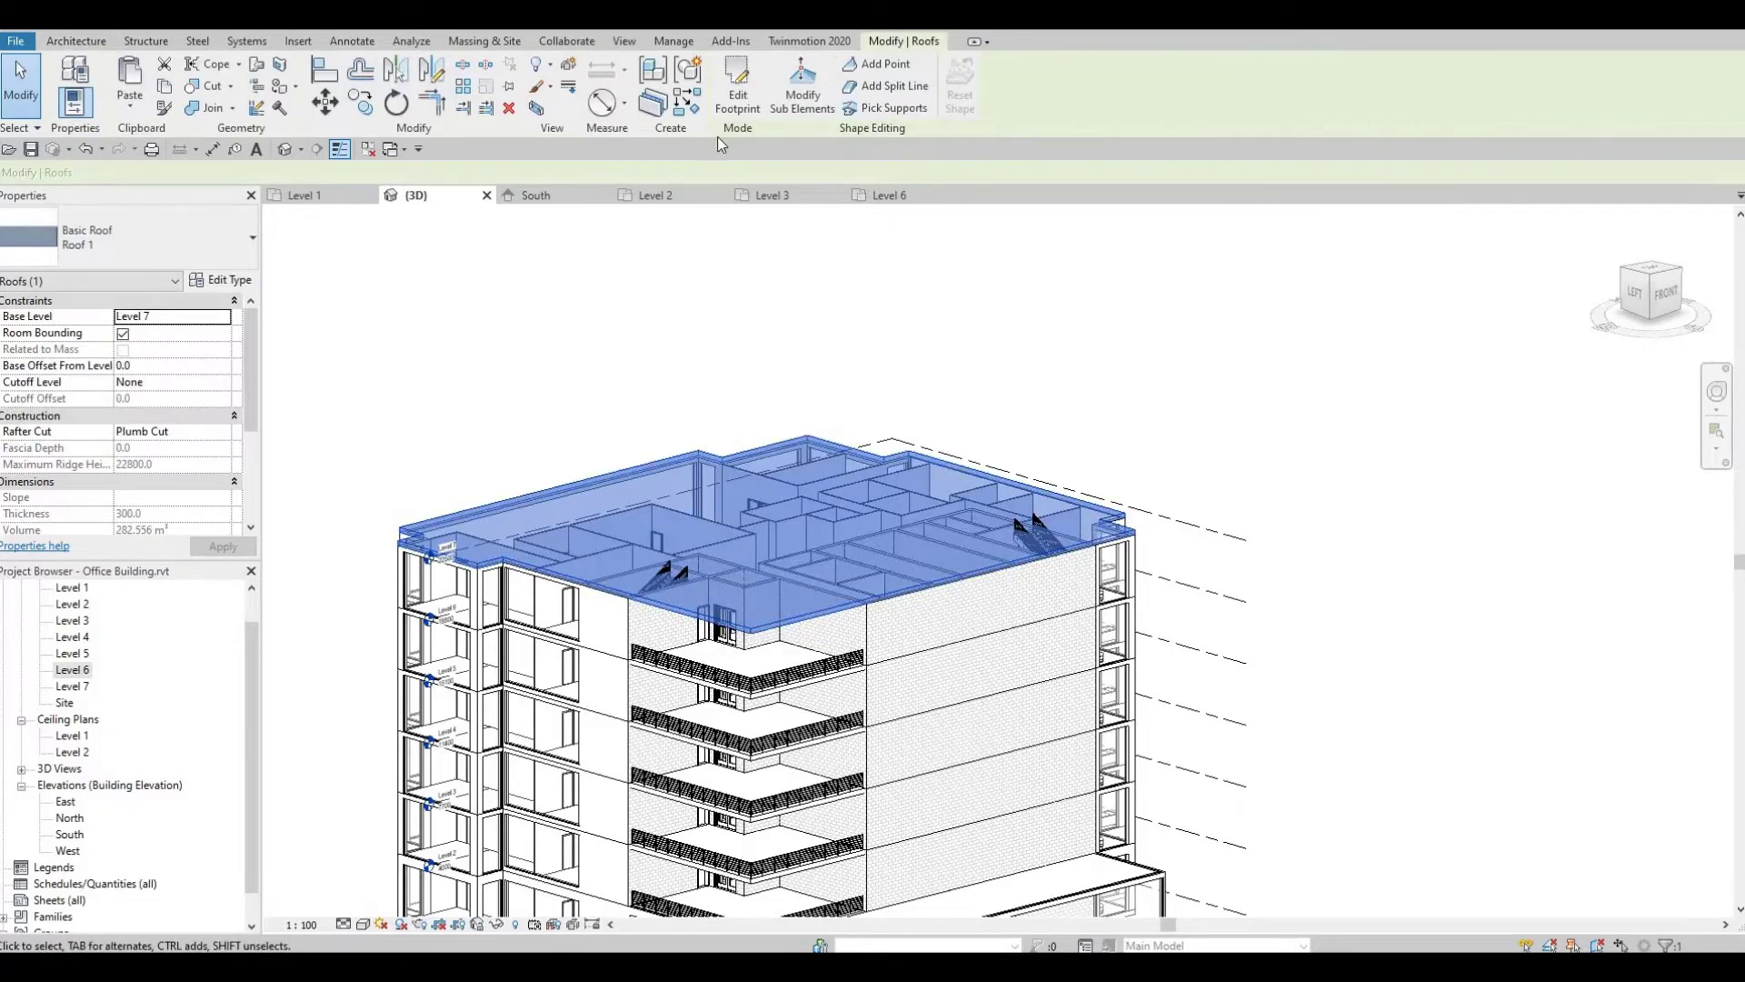
{"action": "left_click", "coordinate": [735, 99]}
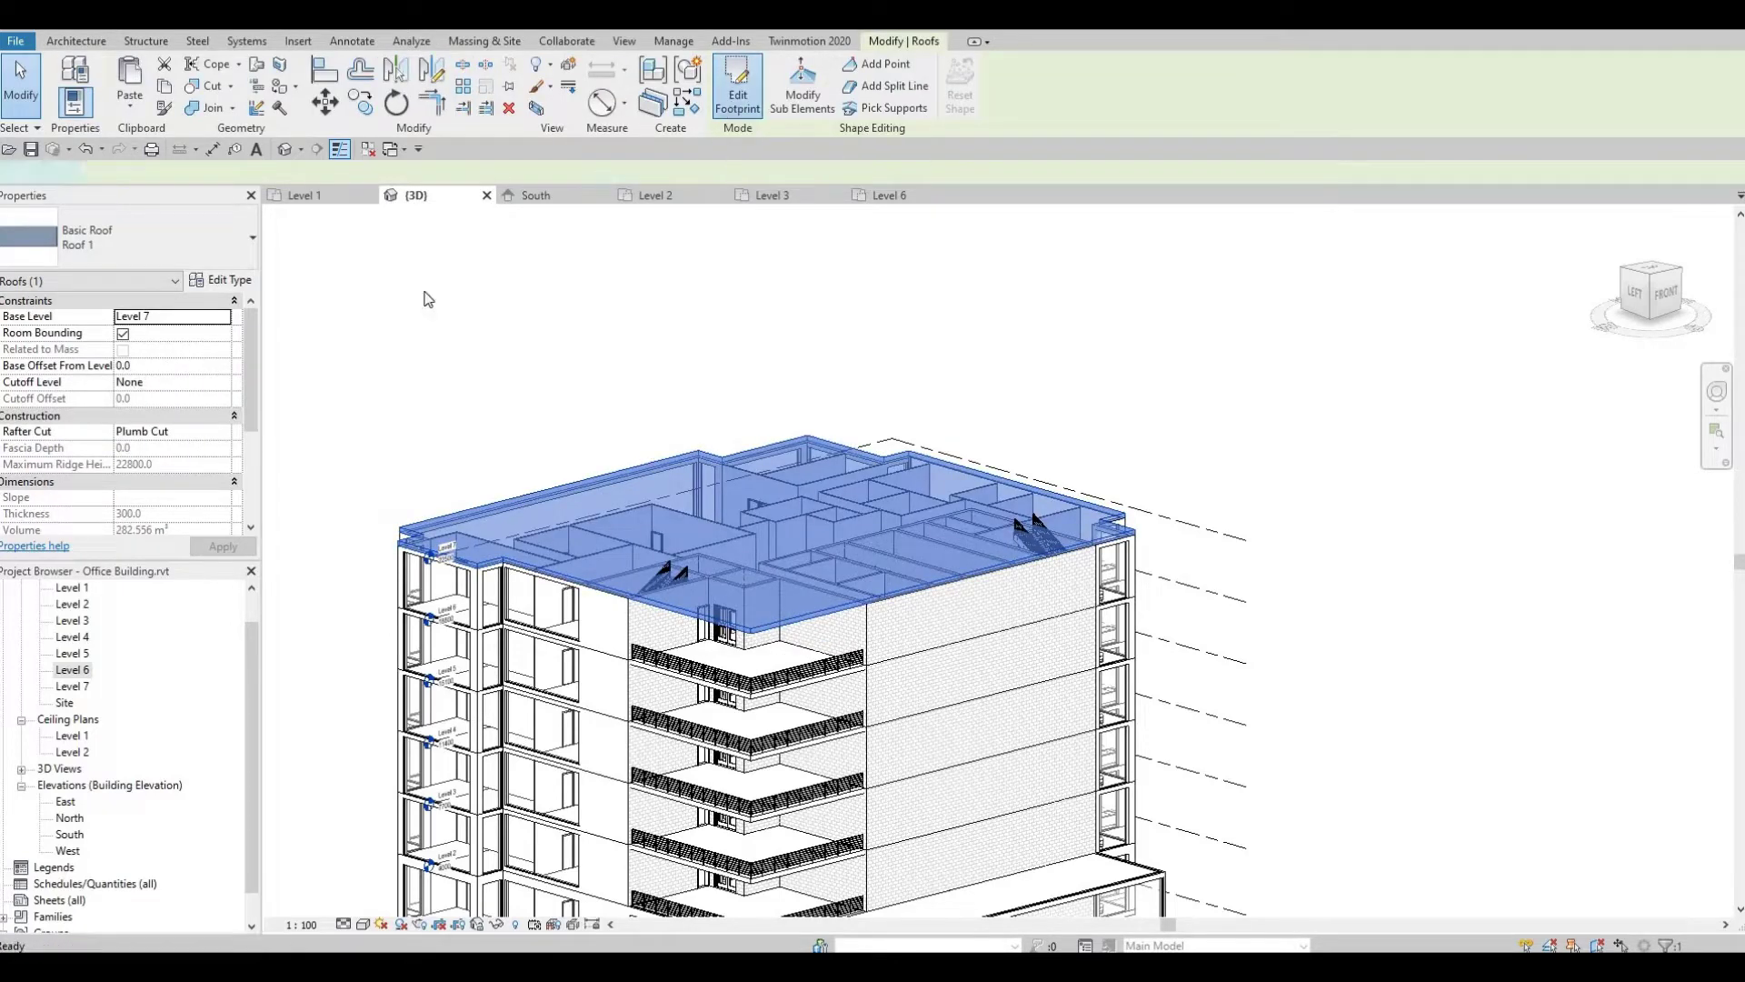
{"action": "double_click", "coordinate": [75, 672]}
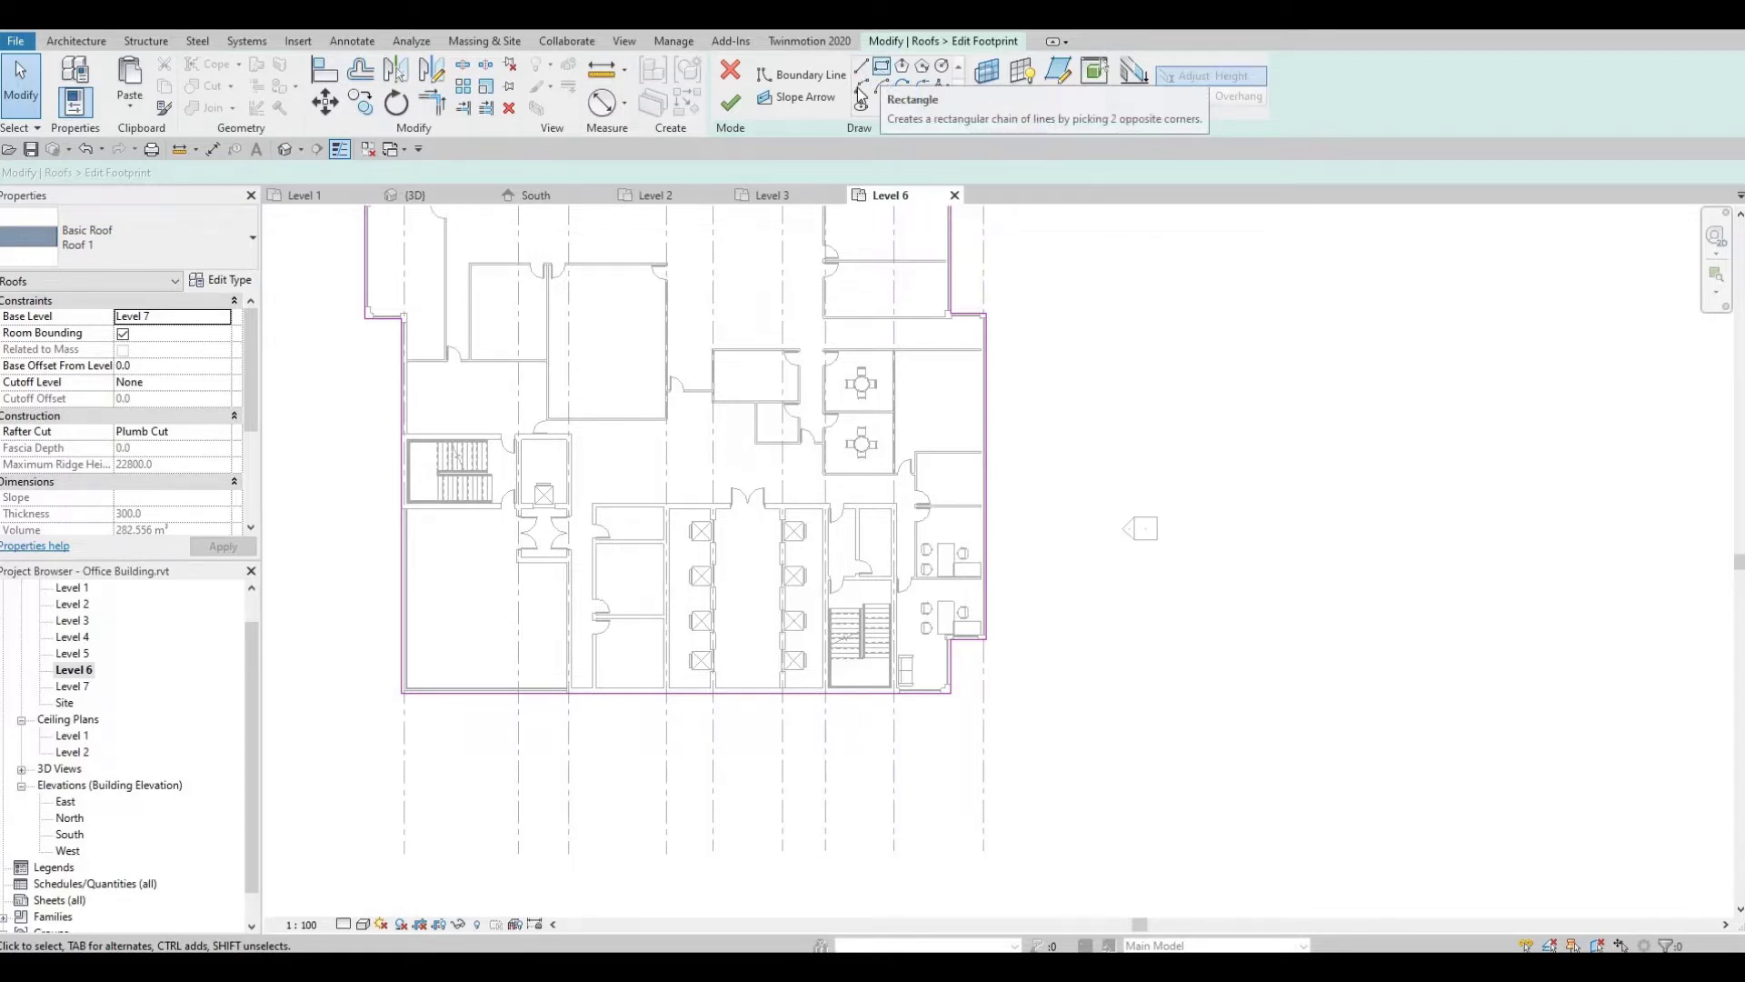
Draw a boundary rectangle over the lower-left terrace, from the bottom boundary line to the left boundary beside the stairwell's lower wall.
{"action": "left_click", "coordinate": [879, 66]}
{"action": "scroll", "coordinate": [582, 709], "scroll_direction": "up", "scroll_amount": 4}
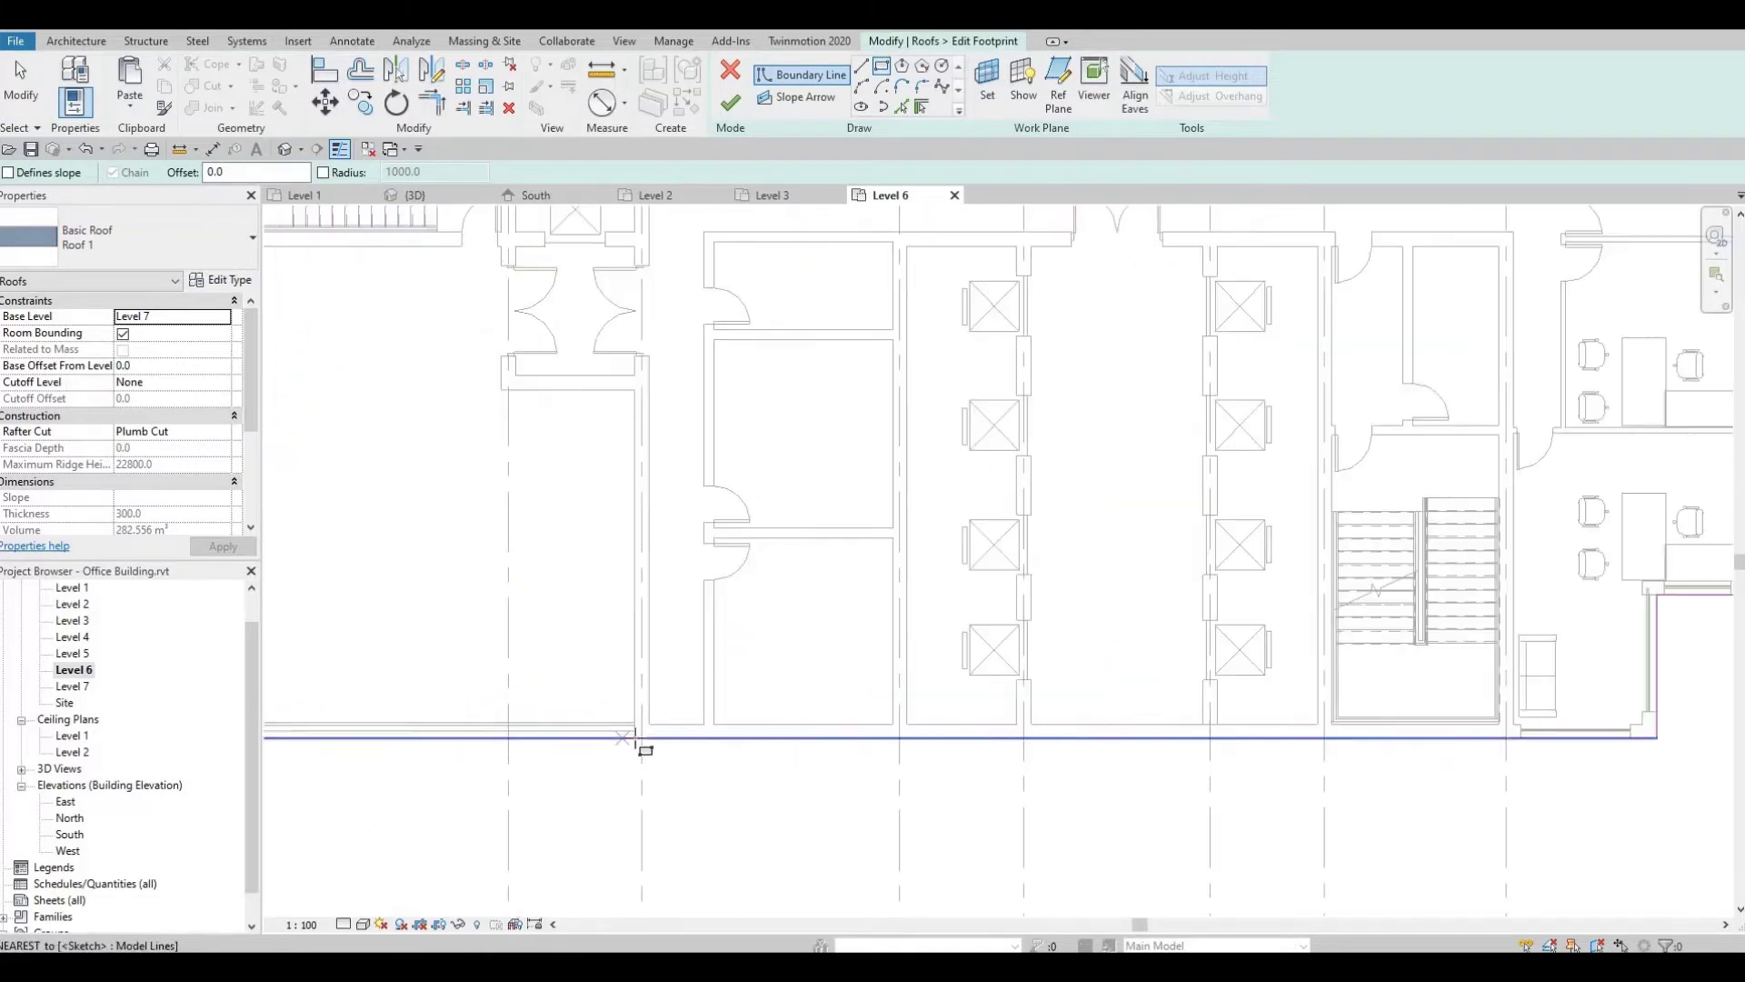
{"action": "left_click", "coordinate": [635, 737]}
{"action": "middle_click_drag", "start_coordinate": [489, 476], "coordinate": [701, 818]}
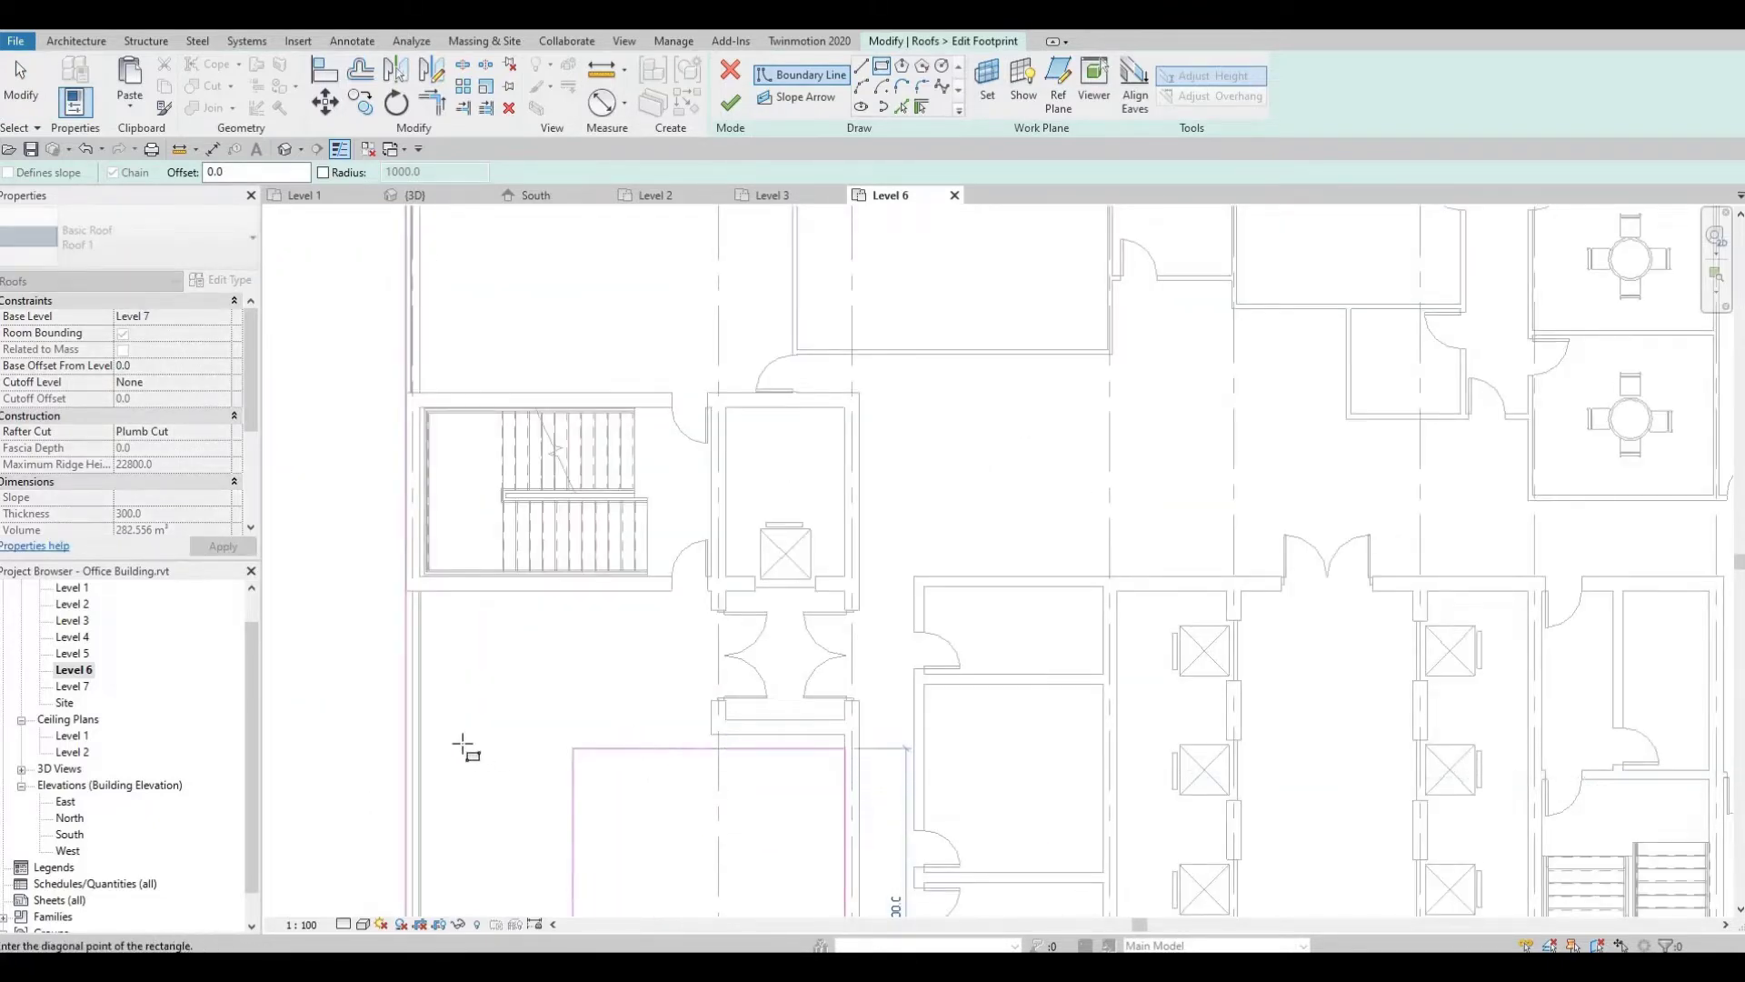
{"action": "left_click", "coordinate": [406, 592]}
{"action": "middle_click_drag", "start_coordinate": [709, 763], "coordinate": [696, 709]}
{"action": "key", "text": "Escape"}
{"action": "key", "text": "Escape"}
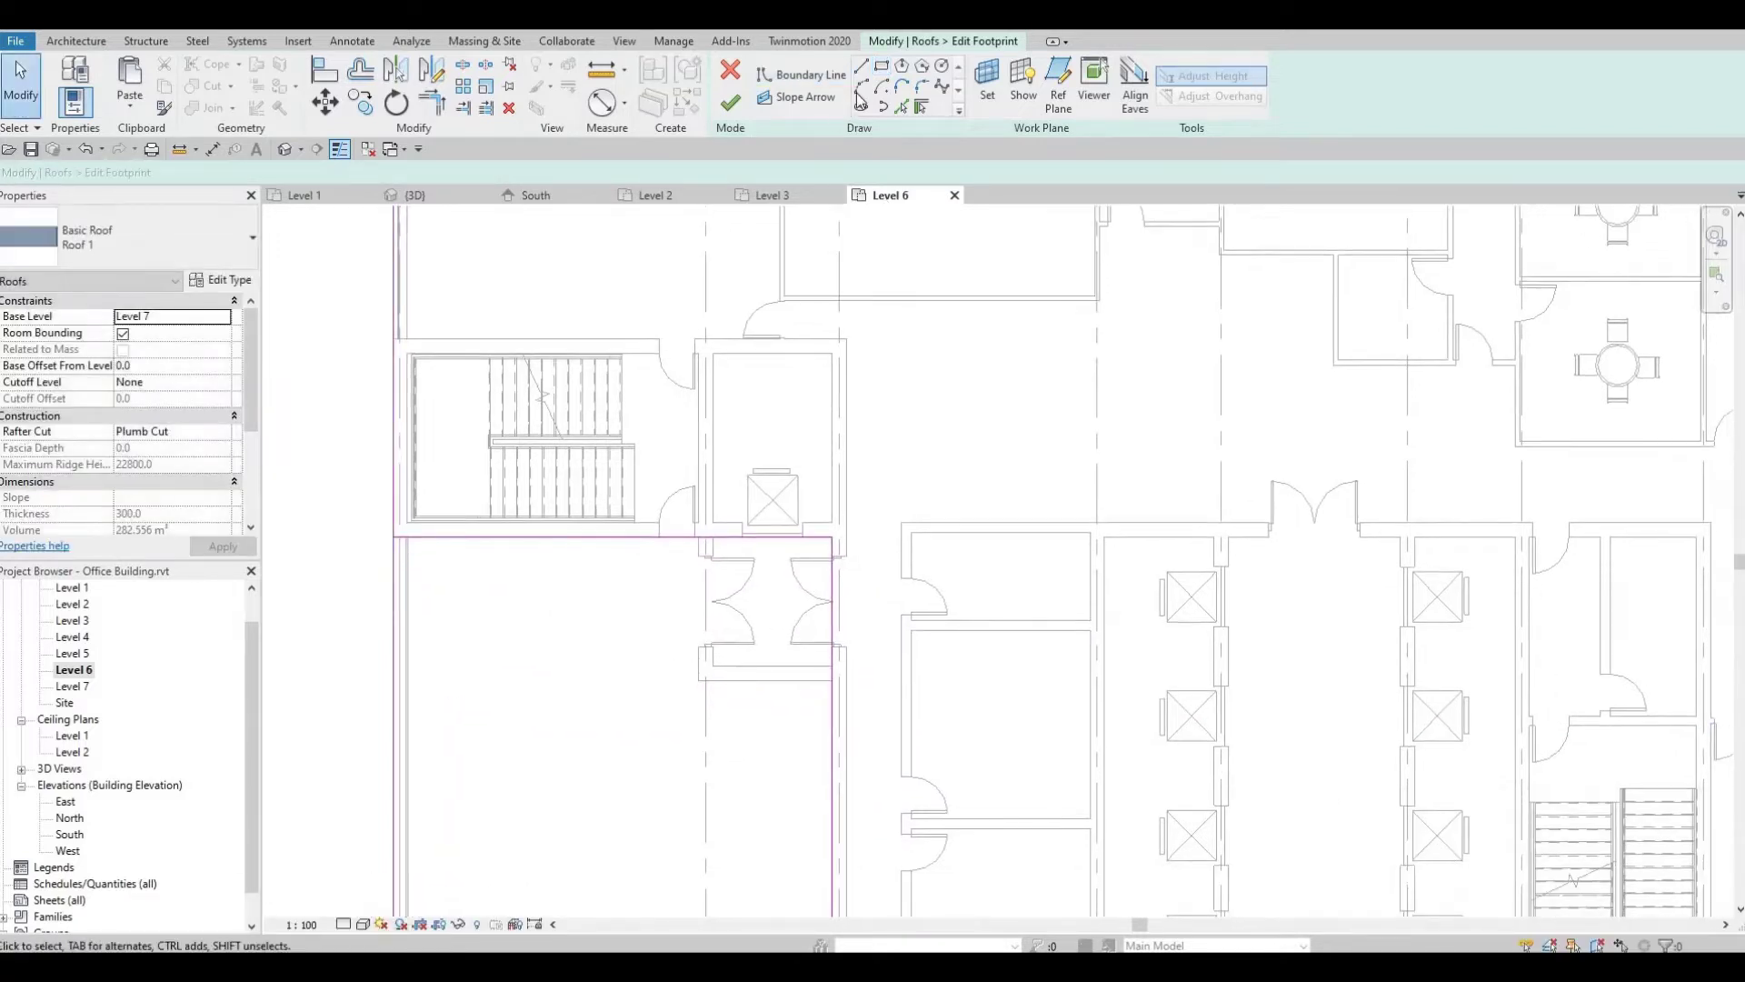
Add boundary lines around the elevator lobby, about 3100 mm down its left side and along the outer face of its lower wall.
{"action": "left_click", "coordinate": [860, 66]}
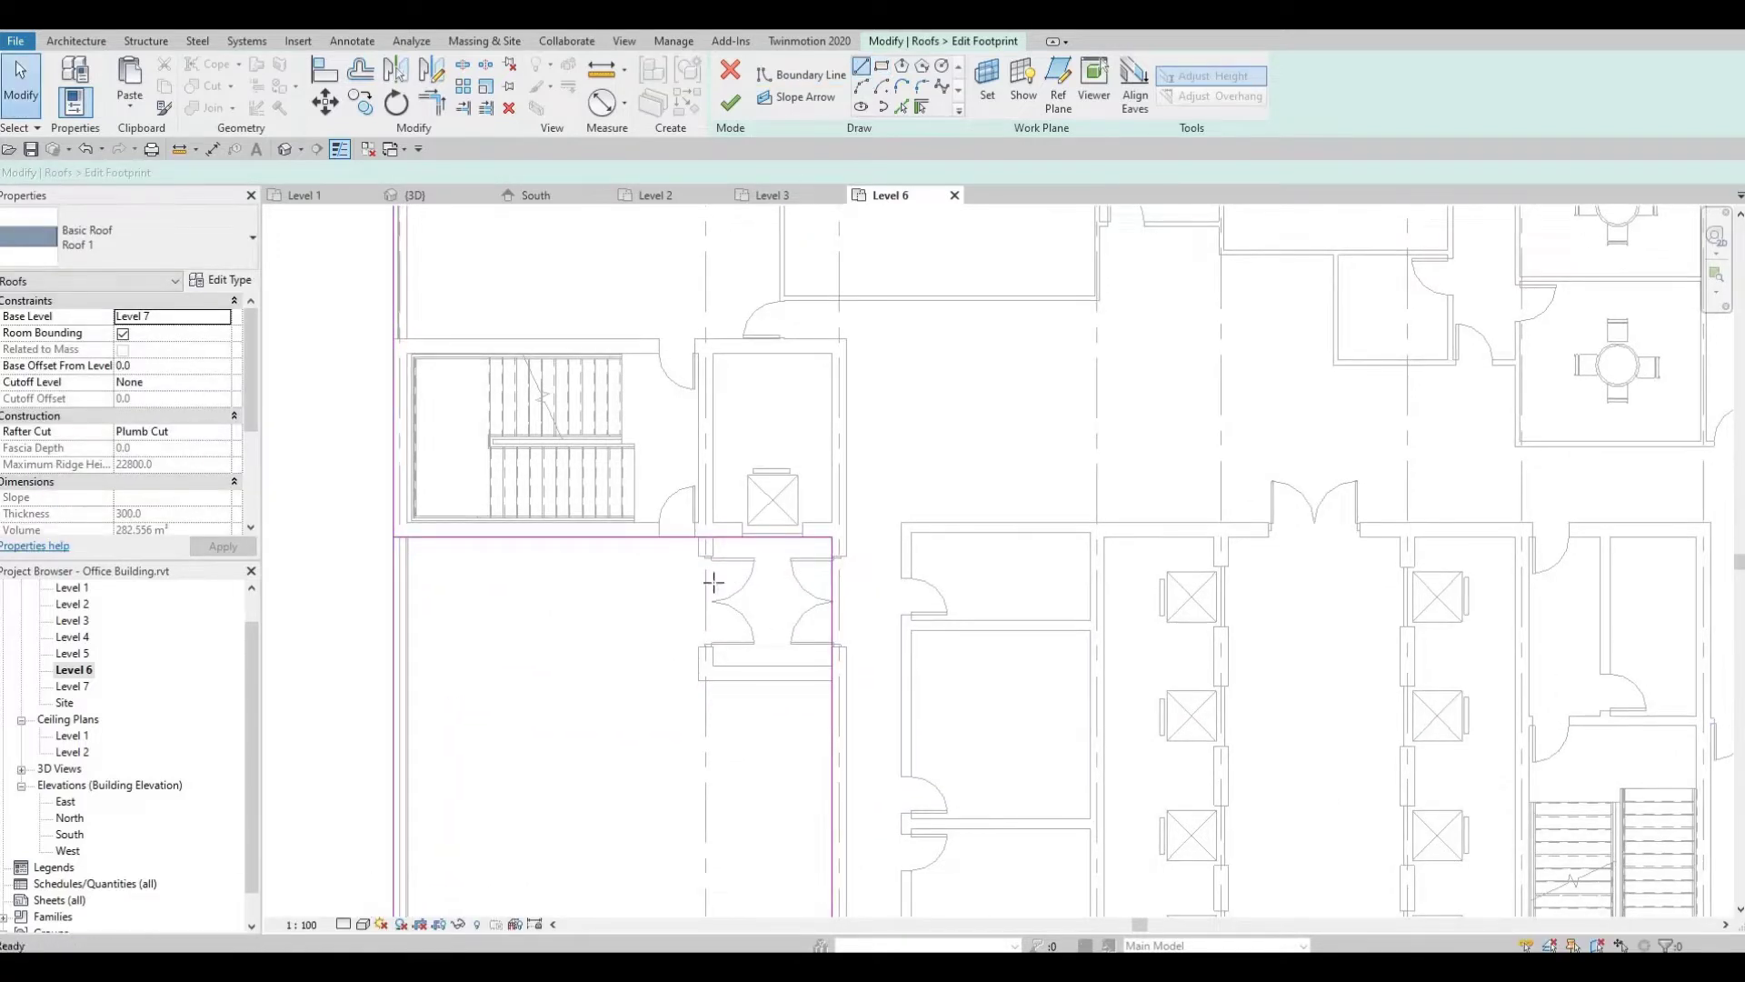
{"action": "left_click", "coordinate": [695, 537]}
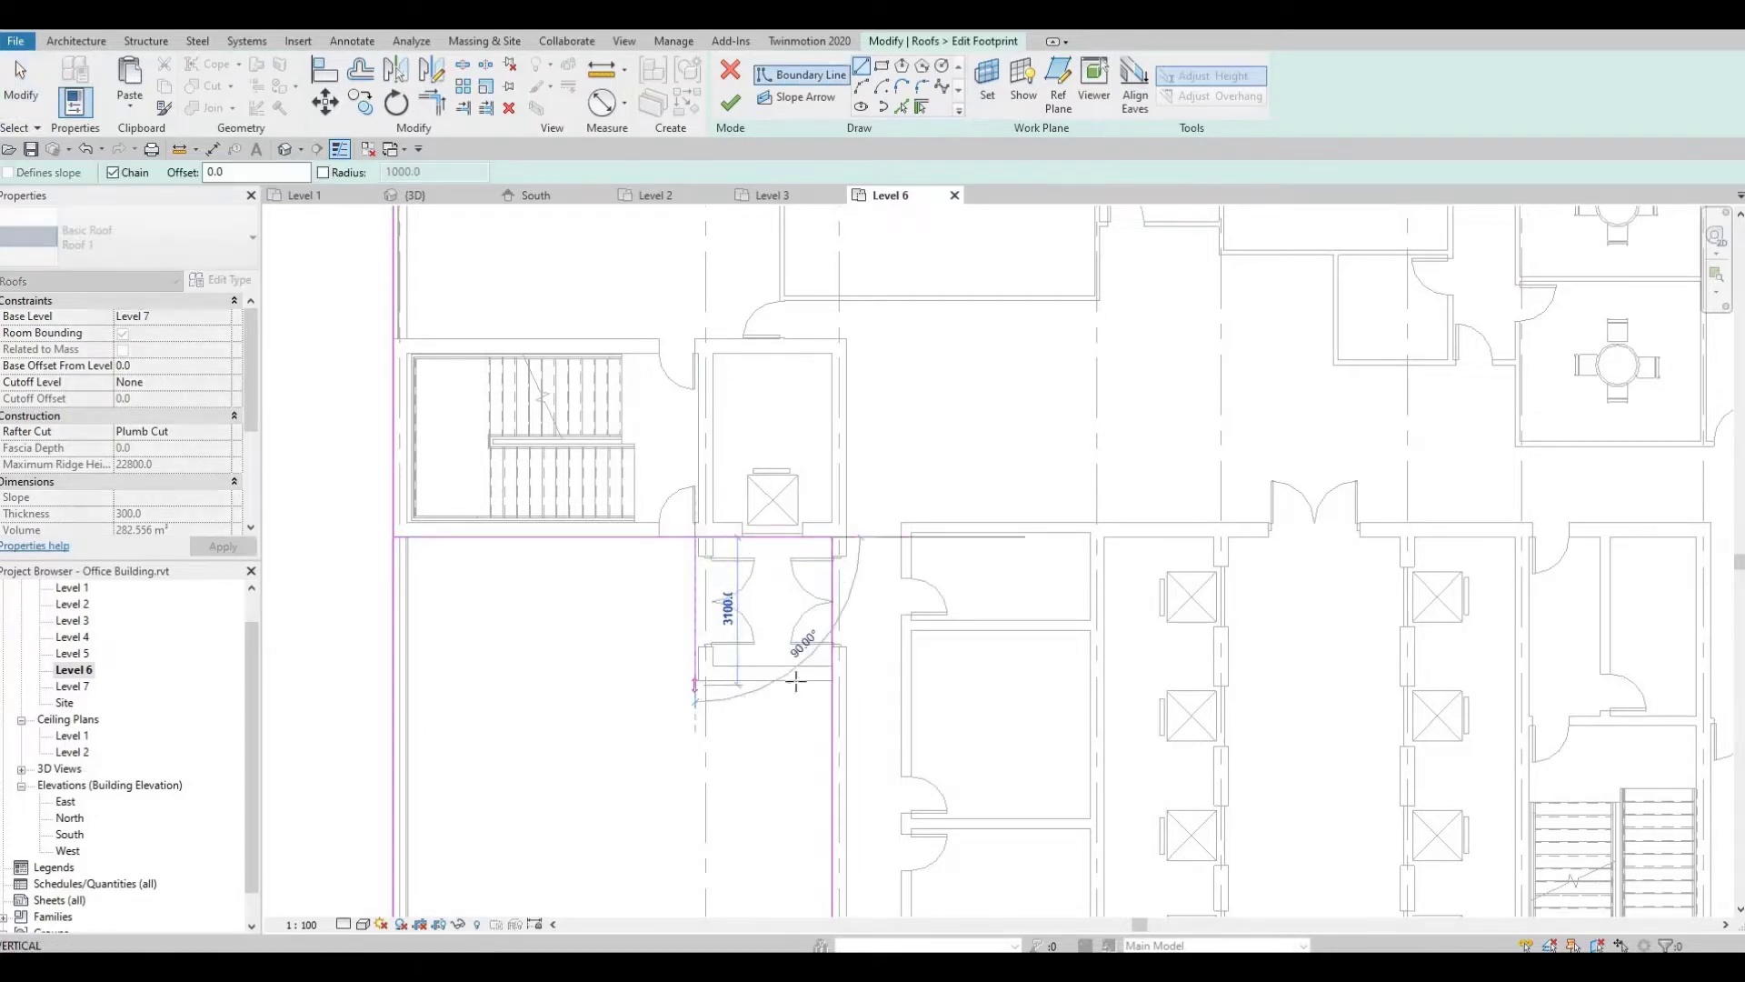
{"action": "left_click", "coordinate": [694, 684]}
{"action": "left_click", "coordinate": [831, 683]}
{"action": "key", "text": "Escape"}
{"action": "key", "text": "Escape"}
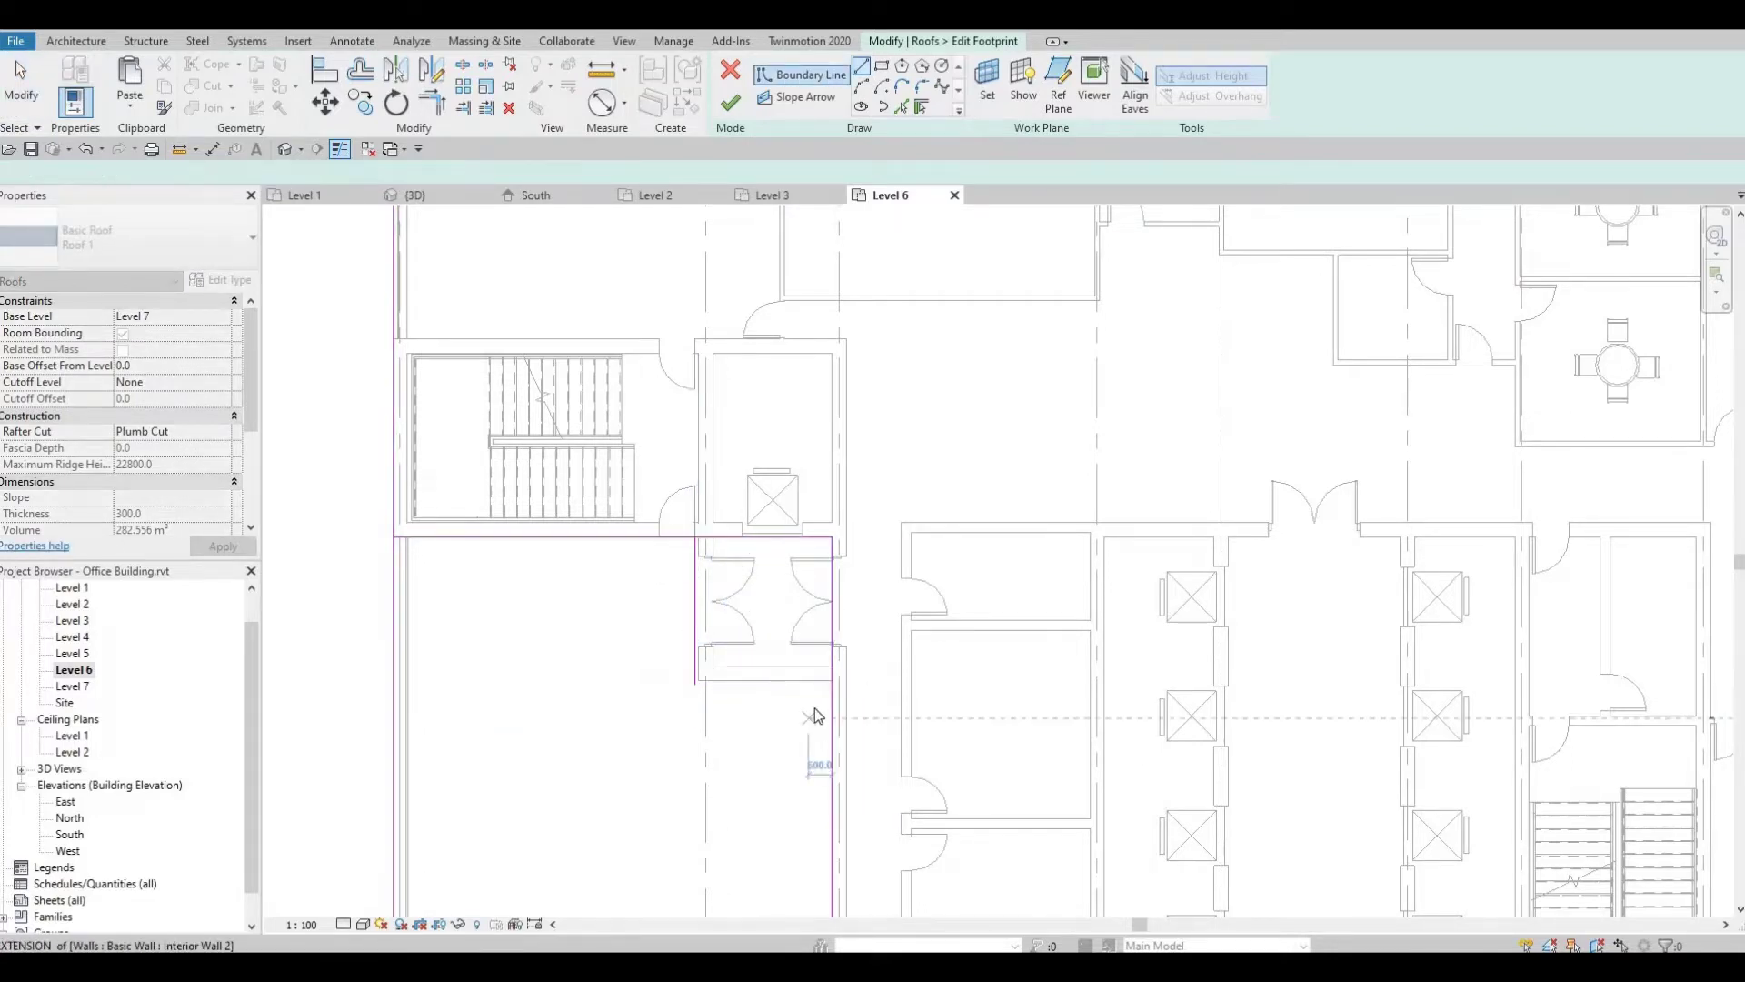
{"action": "scroll", "coordinate": [814, 716], "scroll_direction": "up", "scroll_amount": 2}
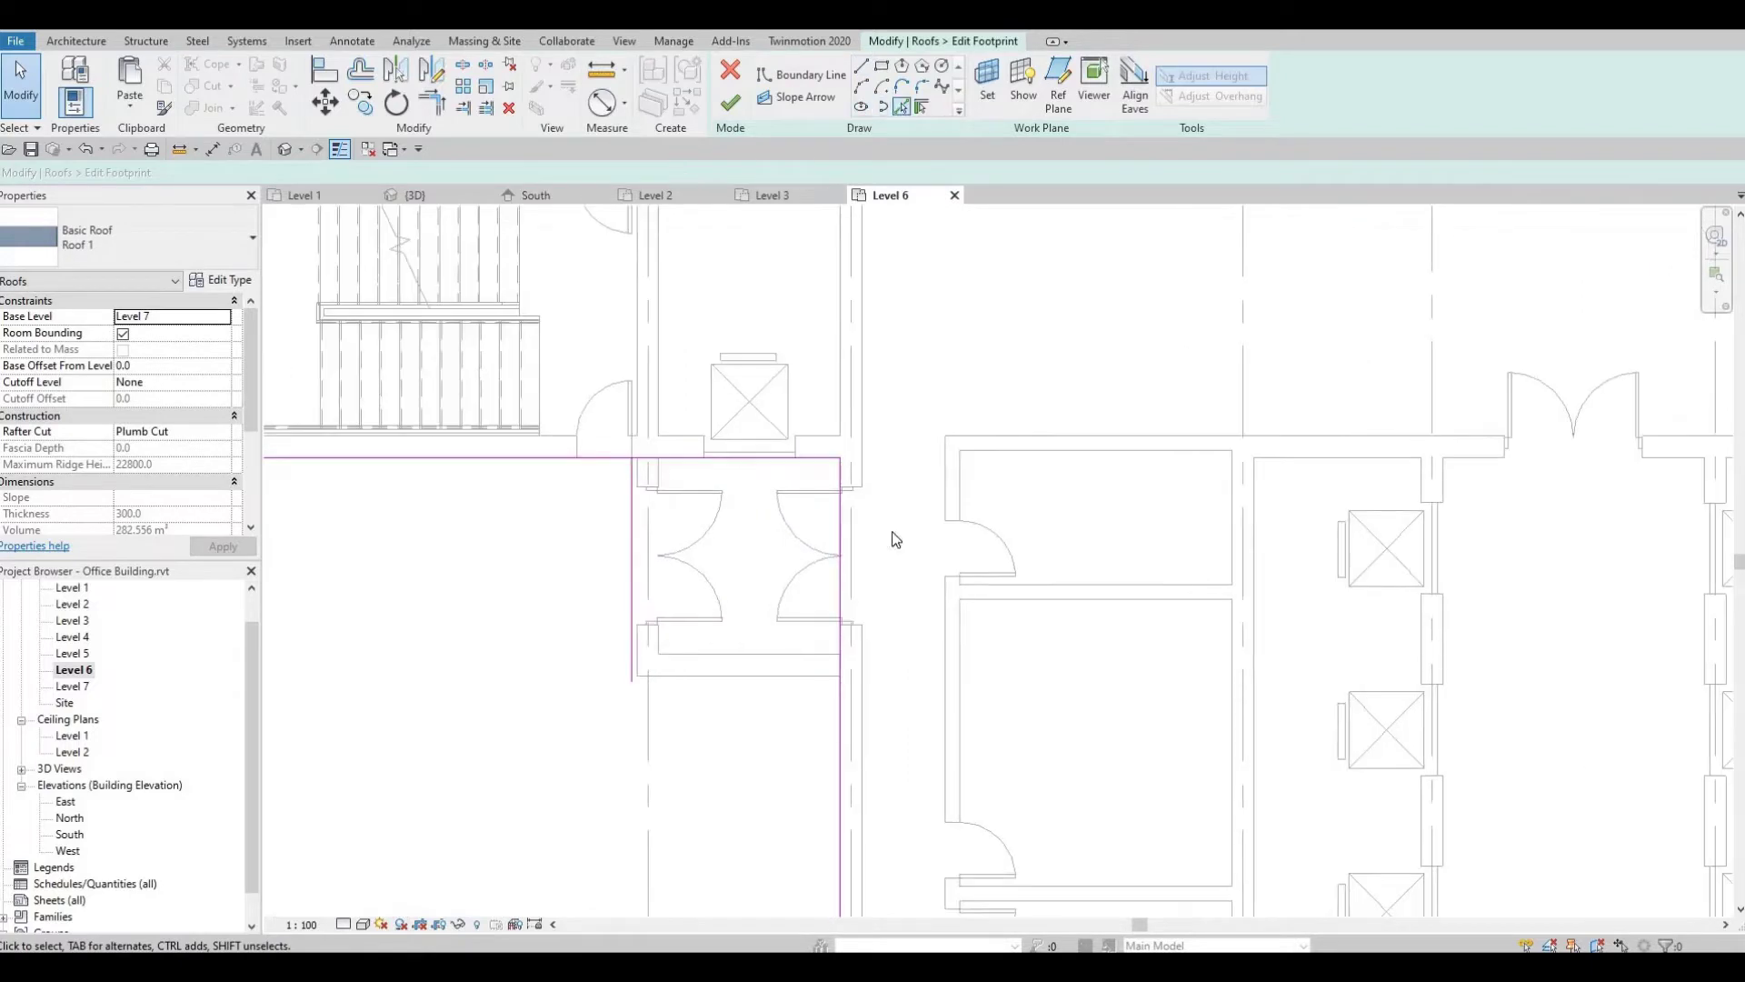
{"action": "left_click", "coordinate": [758, 677]}
{"action": "key", "text": "Escape"}
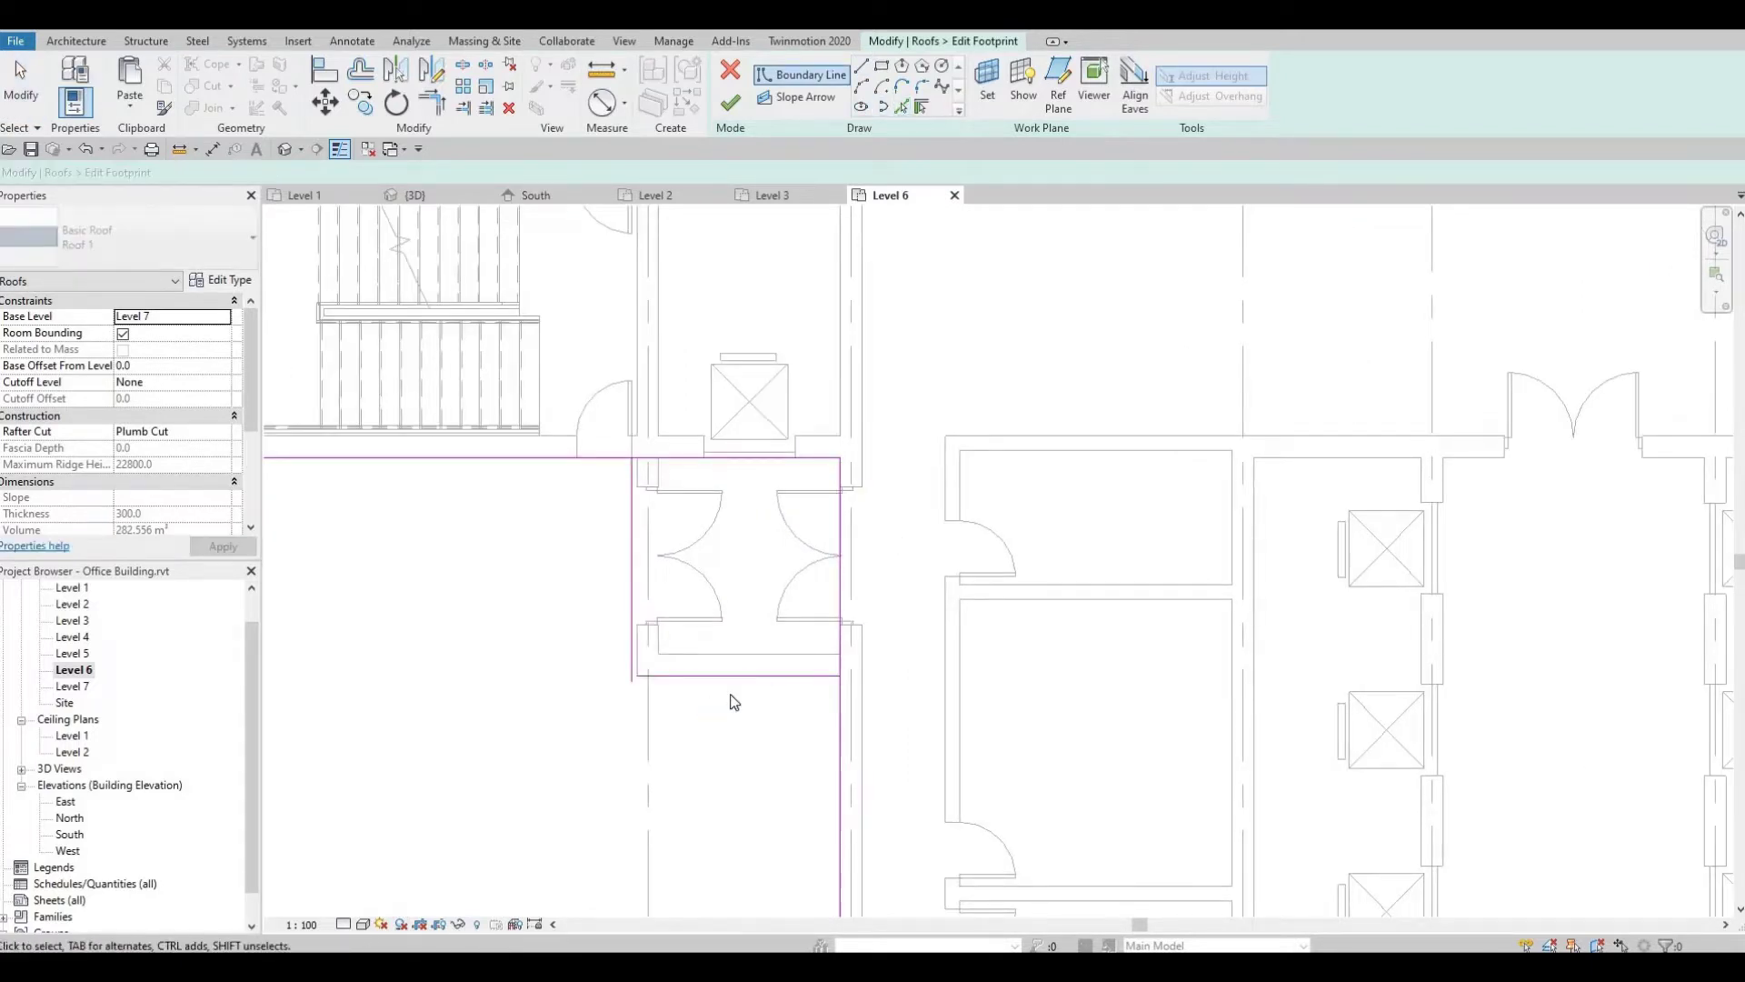
Trim the lobby boundary lines to corners with each other and with the terrace rectangle's upper and right edges.
{"action": "middle_click_drag", "start_coordinate": [731, 695], "coordinate": [732, 678]}
{"action": "key", "text": "t"}
{"action": "key", "text": "r"}
{"action": "left_click", "coordinate": [711, 661]}
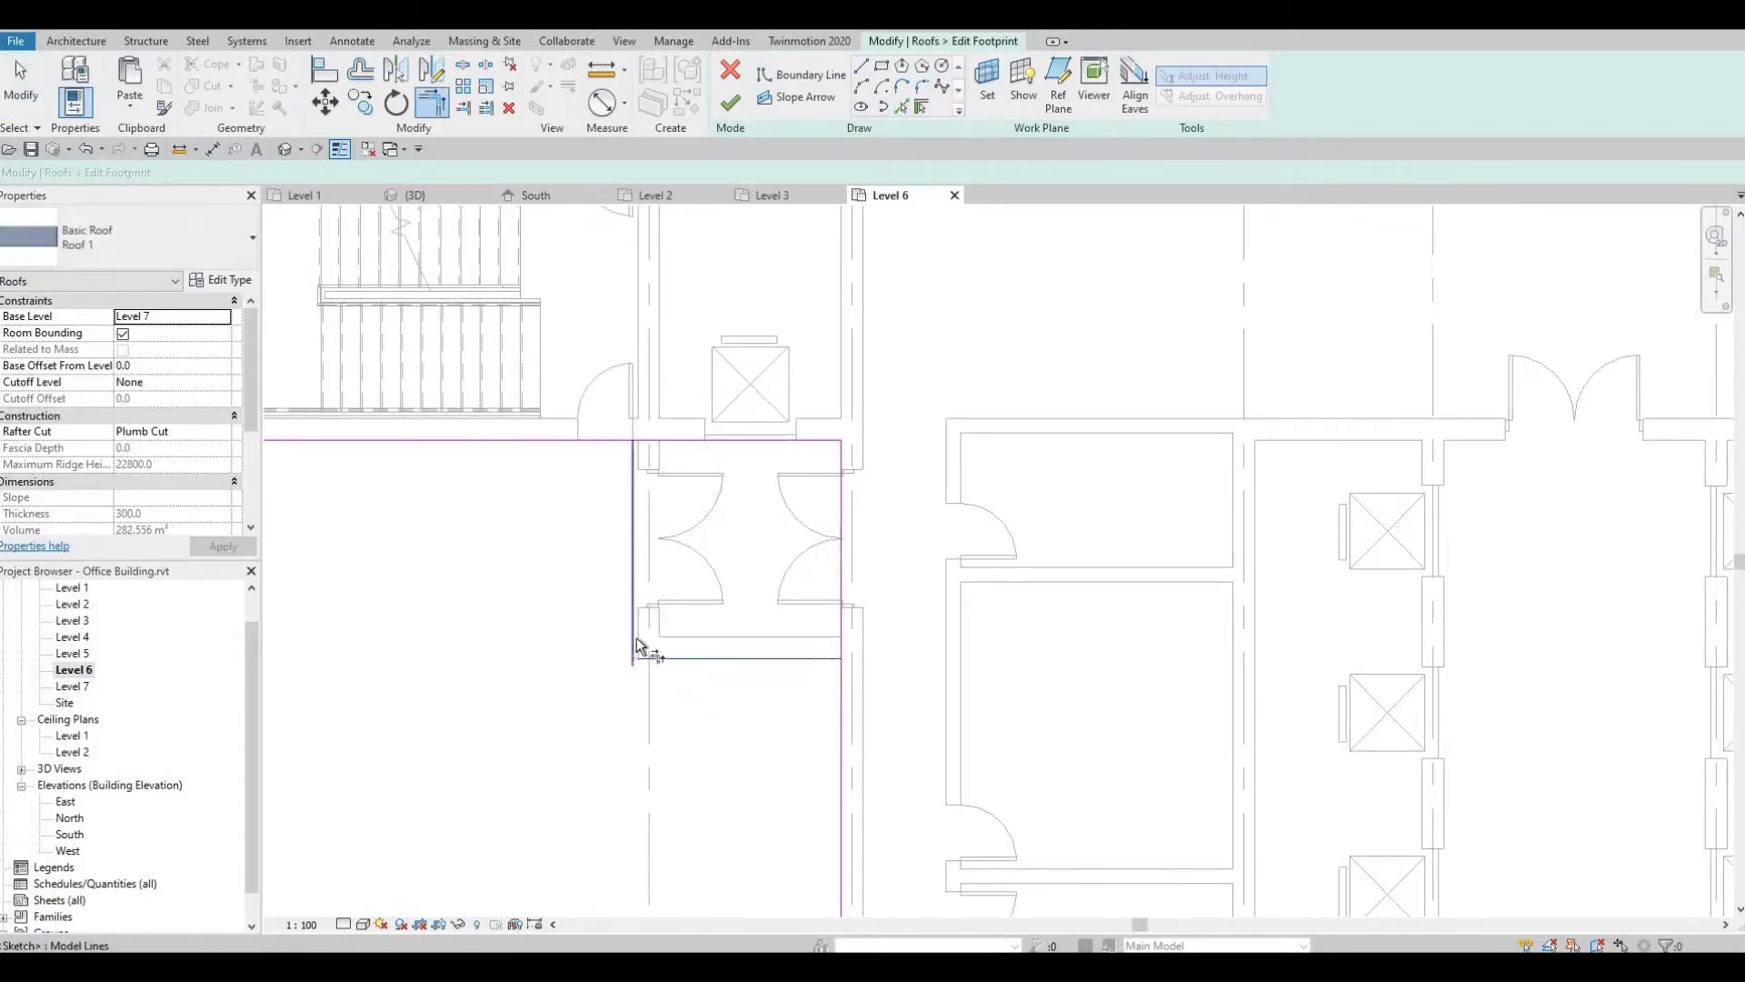
{"action": "left_click", "coordinate": [636, 646]}
{"action": "left_click", "coordinate": [595, 444]}
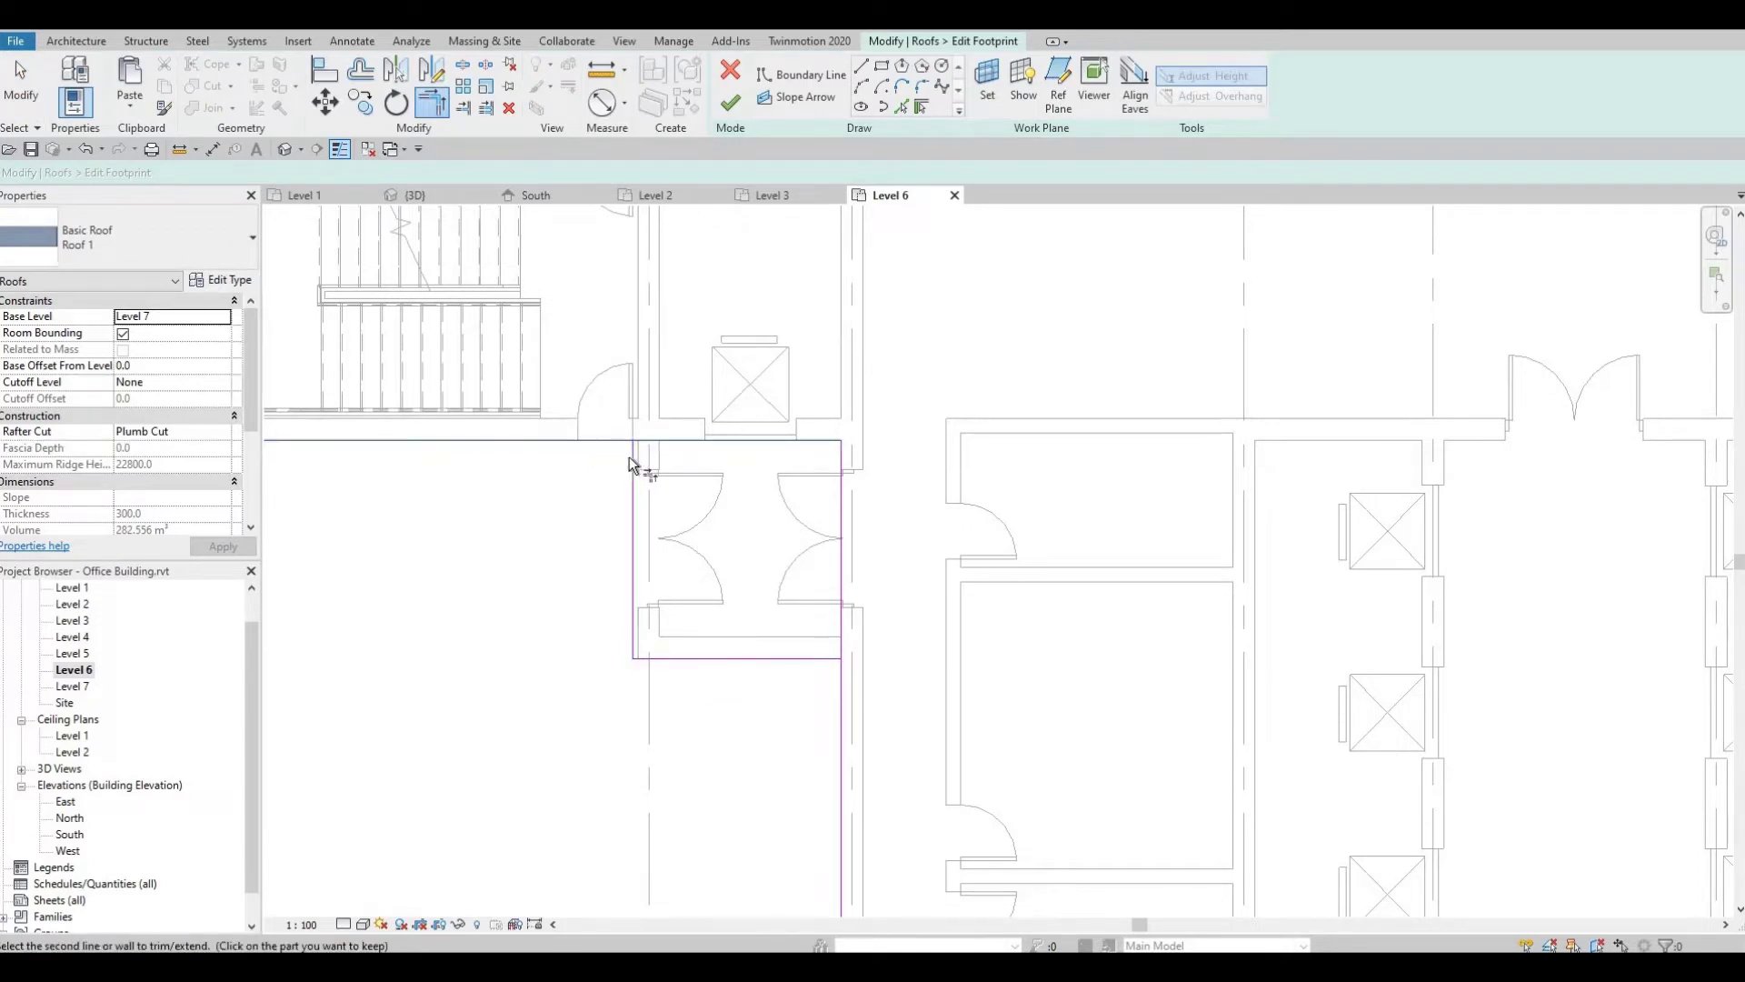
{"action": "left_click", "coordinate": [630, 456]}
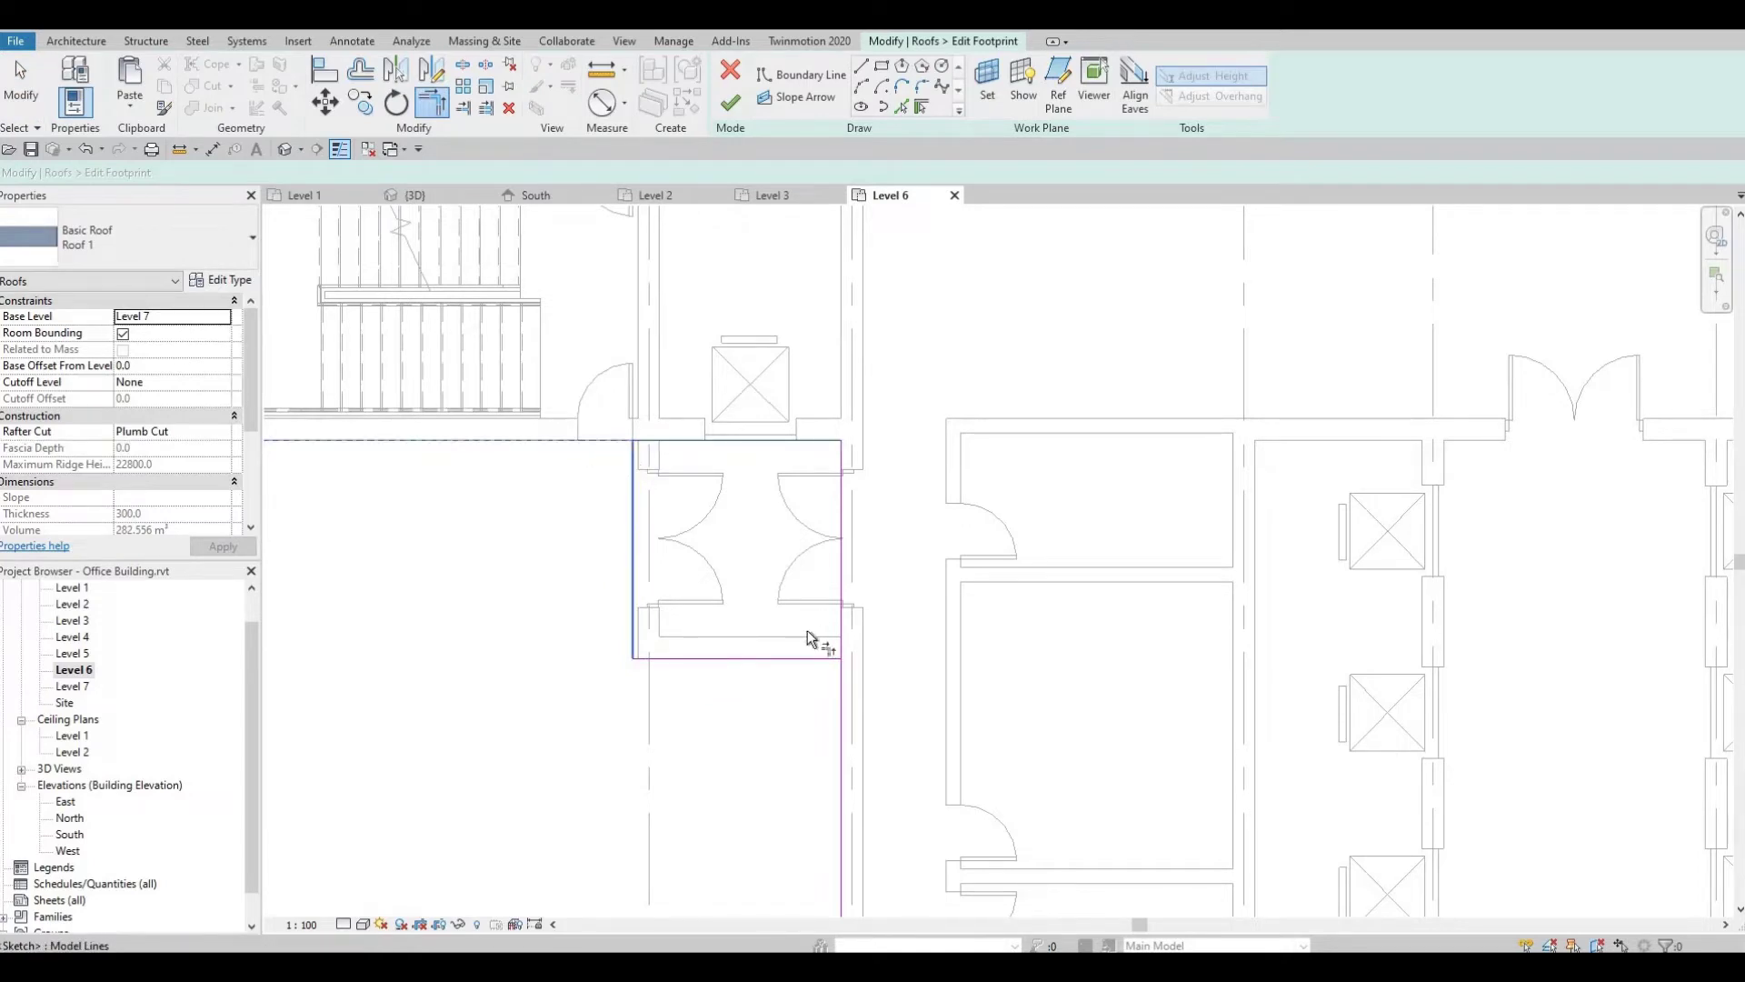
{"action": "left_click", "coordinate": [838, 678]}
Trim the terrace rectangle's right edge to a corner with the main bottom boundary line, keeping the part to the right.
{"action": "middle_click_drag", "start_coordinate": [819, 732], "coordinate": [876, 444]}
{"action": "scroll", "coordinate": [876, 455], "scroll_direction": "down", "scroll_amount": 4}
{"action": "scroll", "coordinate": [894, 580], "scroll_direction": "up", "scroll_amount": 2}
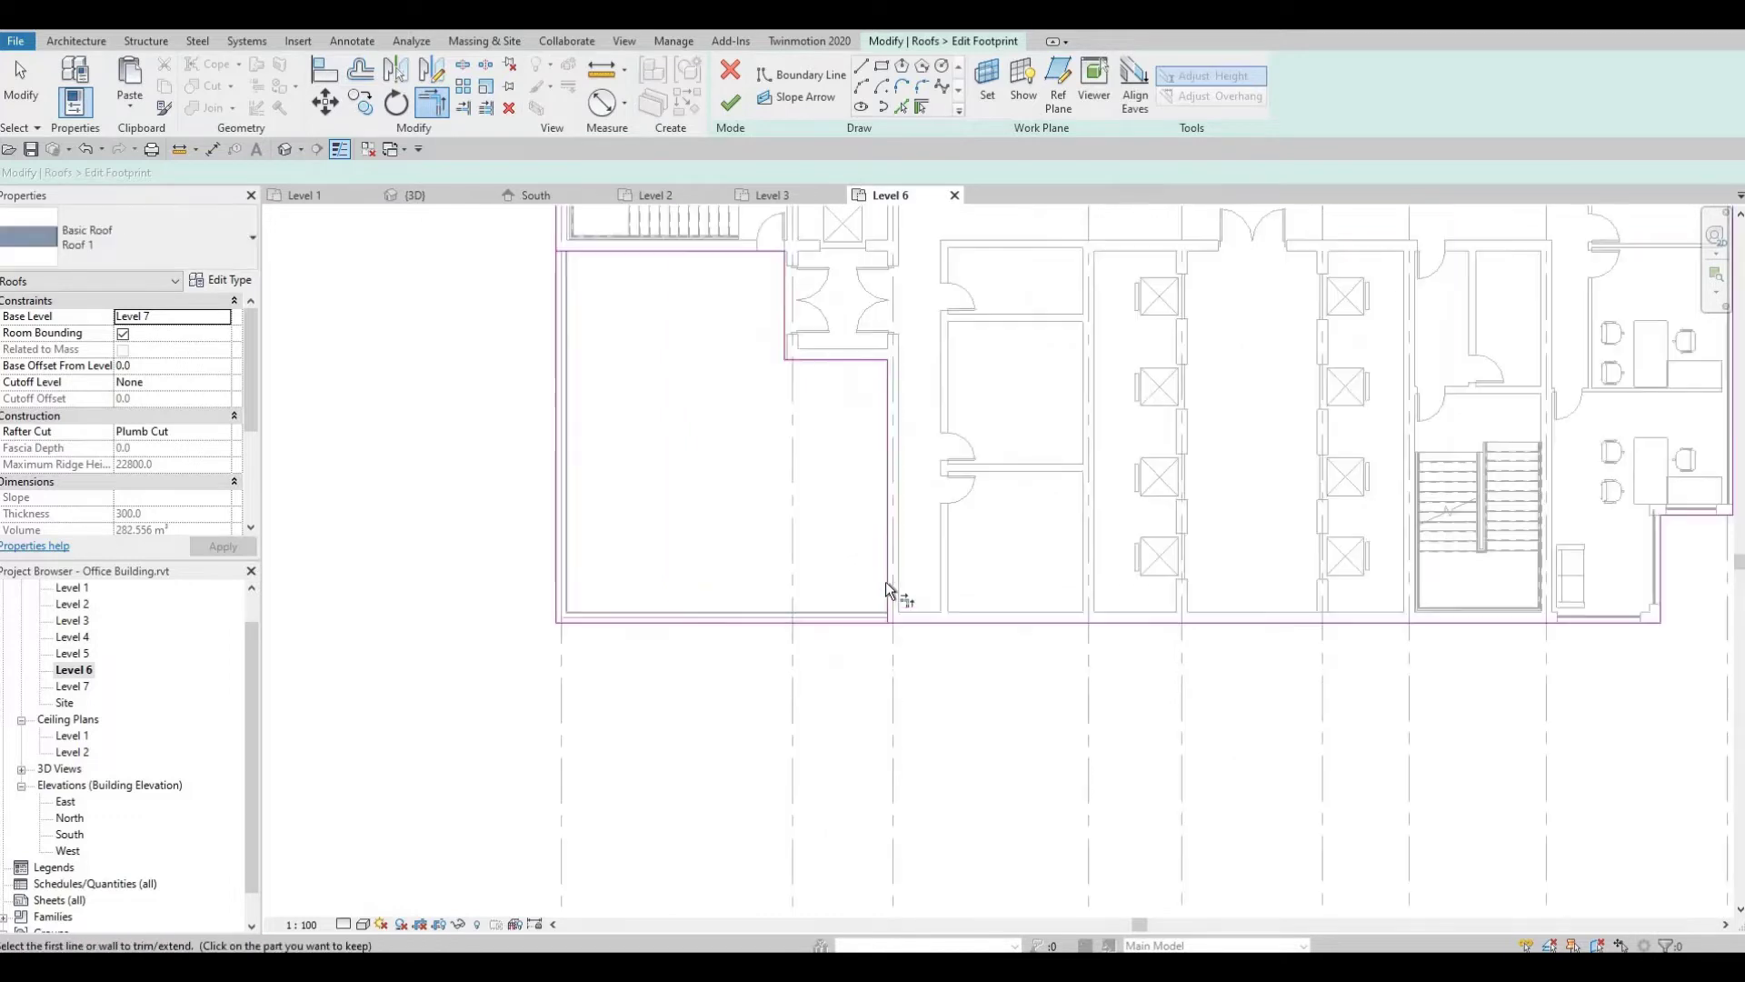
{"action": "scroll", "coordinate": [887, 583], "scroll_direction": "up", "scroll_amount": 1}
{"action": "left_click", "coordinate": [886, 584]}
{"action": "left_click", "coordinate": [922, 630]}
Trim the main left boundary line to the terrace's upper edge and delete the terrace rectangle's leftover outer edges.
{"action": "middle_click_drag", "start_coordinate": [826, 600], "coordinate": [852, 664]}
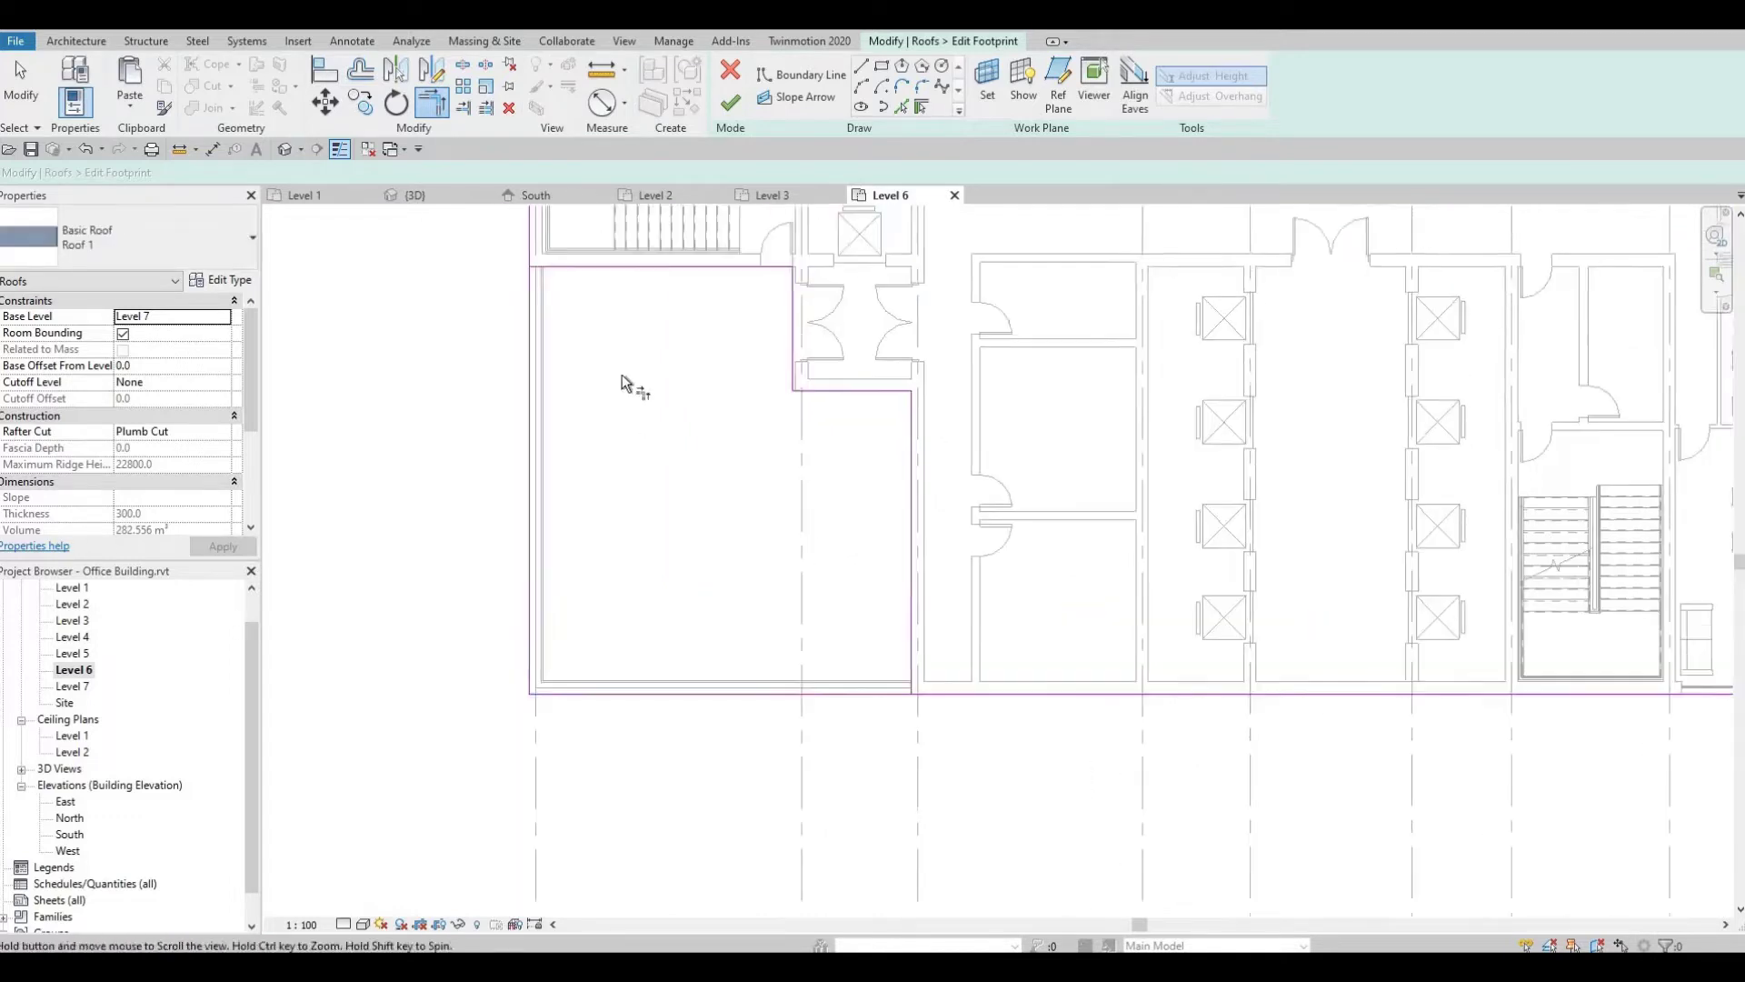
{"action": "middle_click_drag", "start_coordinate": [621, 375], "coordinate": [624, 379]}
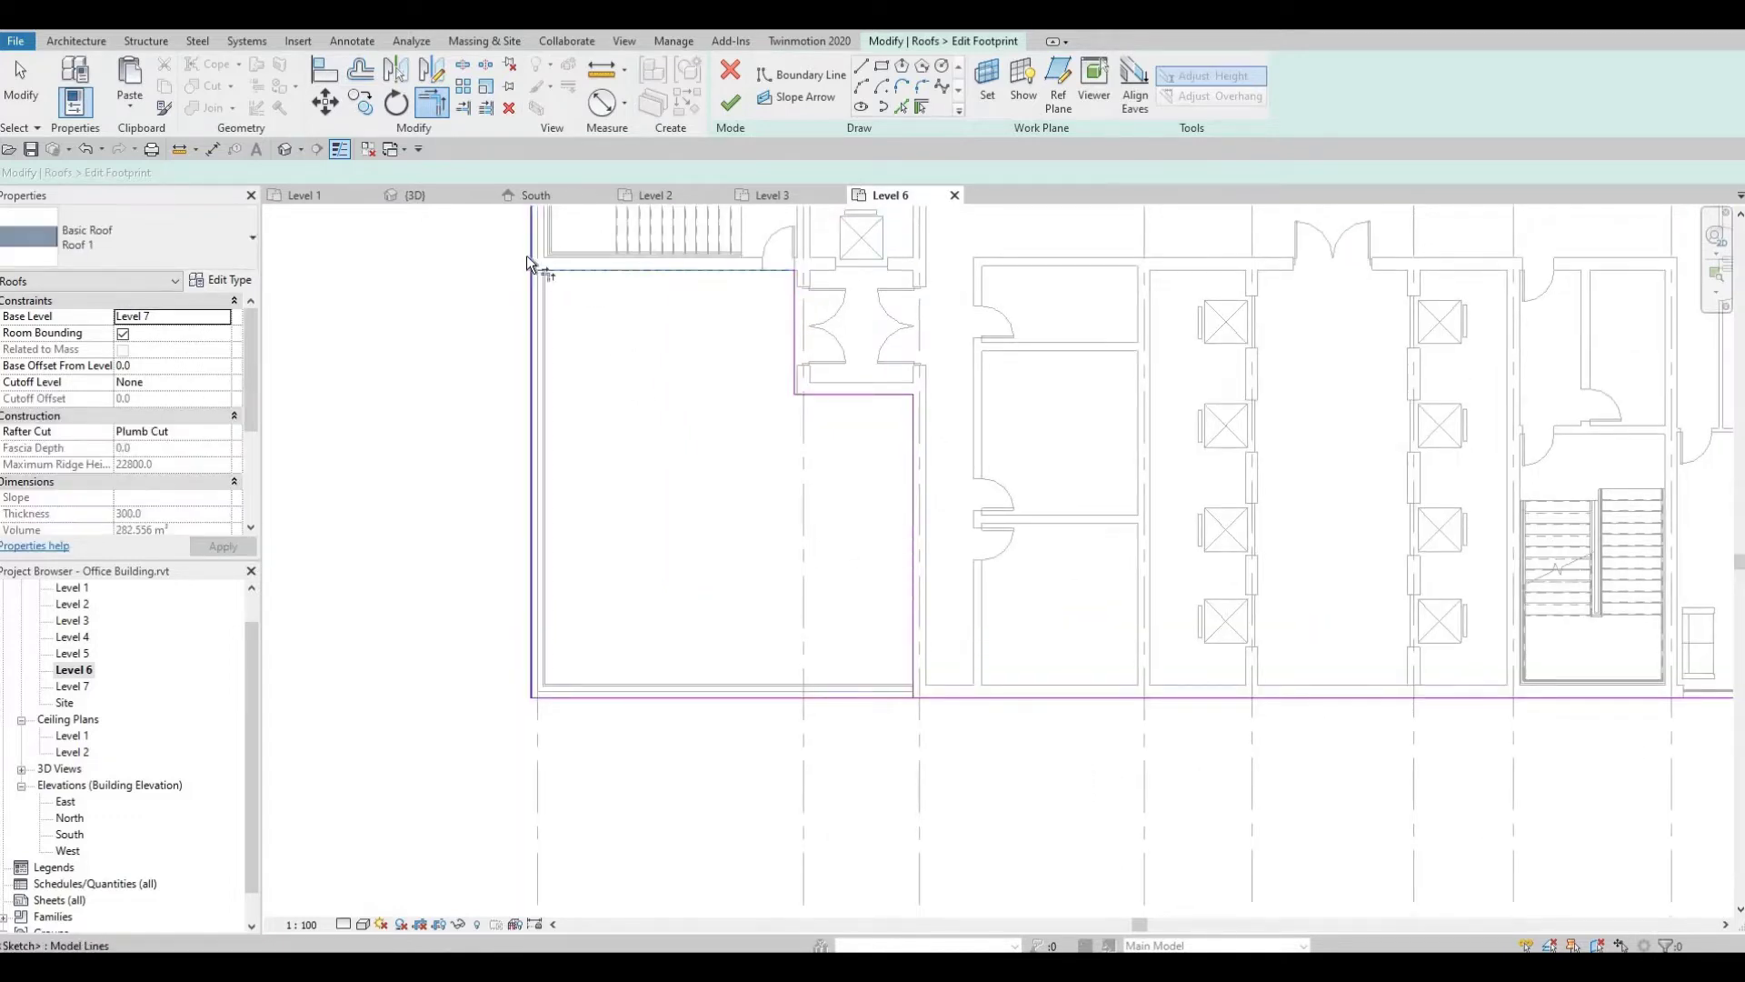
{"action": "key", "text": "Escape"}
{"action": "key", "text": "Escape"}
{"action": "left_click", "coordinate": [531, 338]}
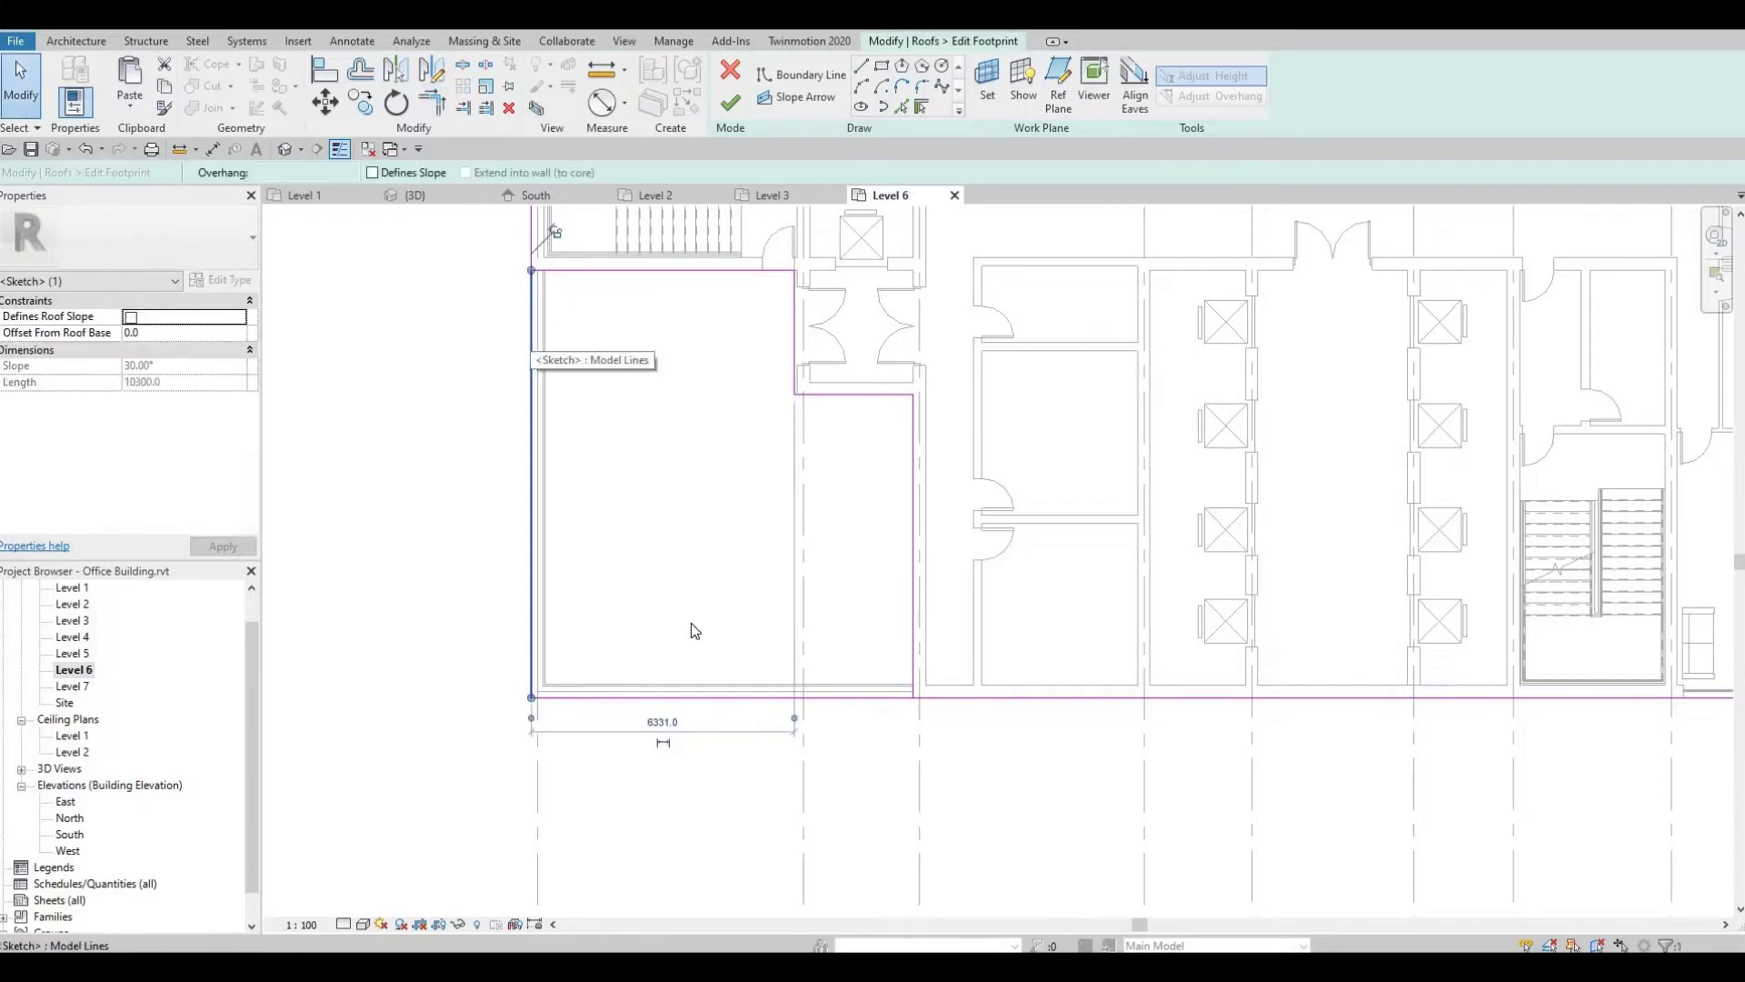
{"action": "key", "text": "Delete"}
{"action": "scroll", "coordinate": [718, 628], "scroll_direction": "down", "scroll_amount": 2}
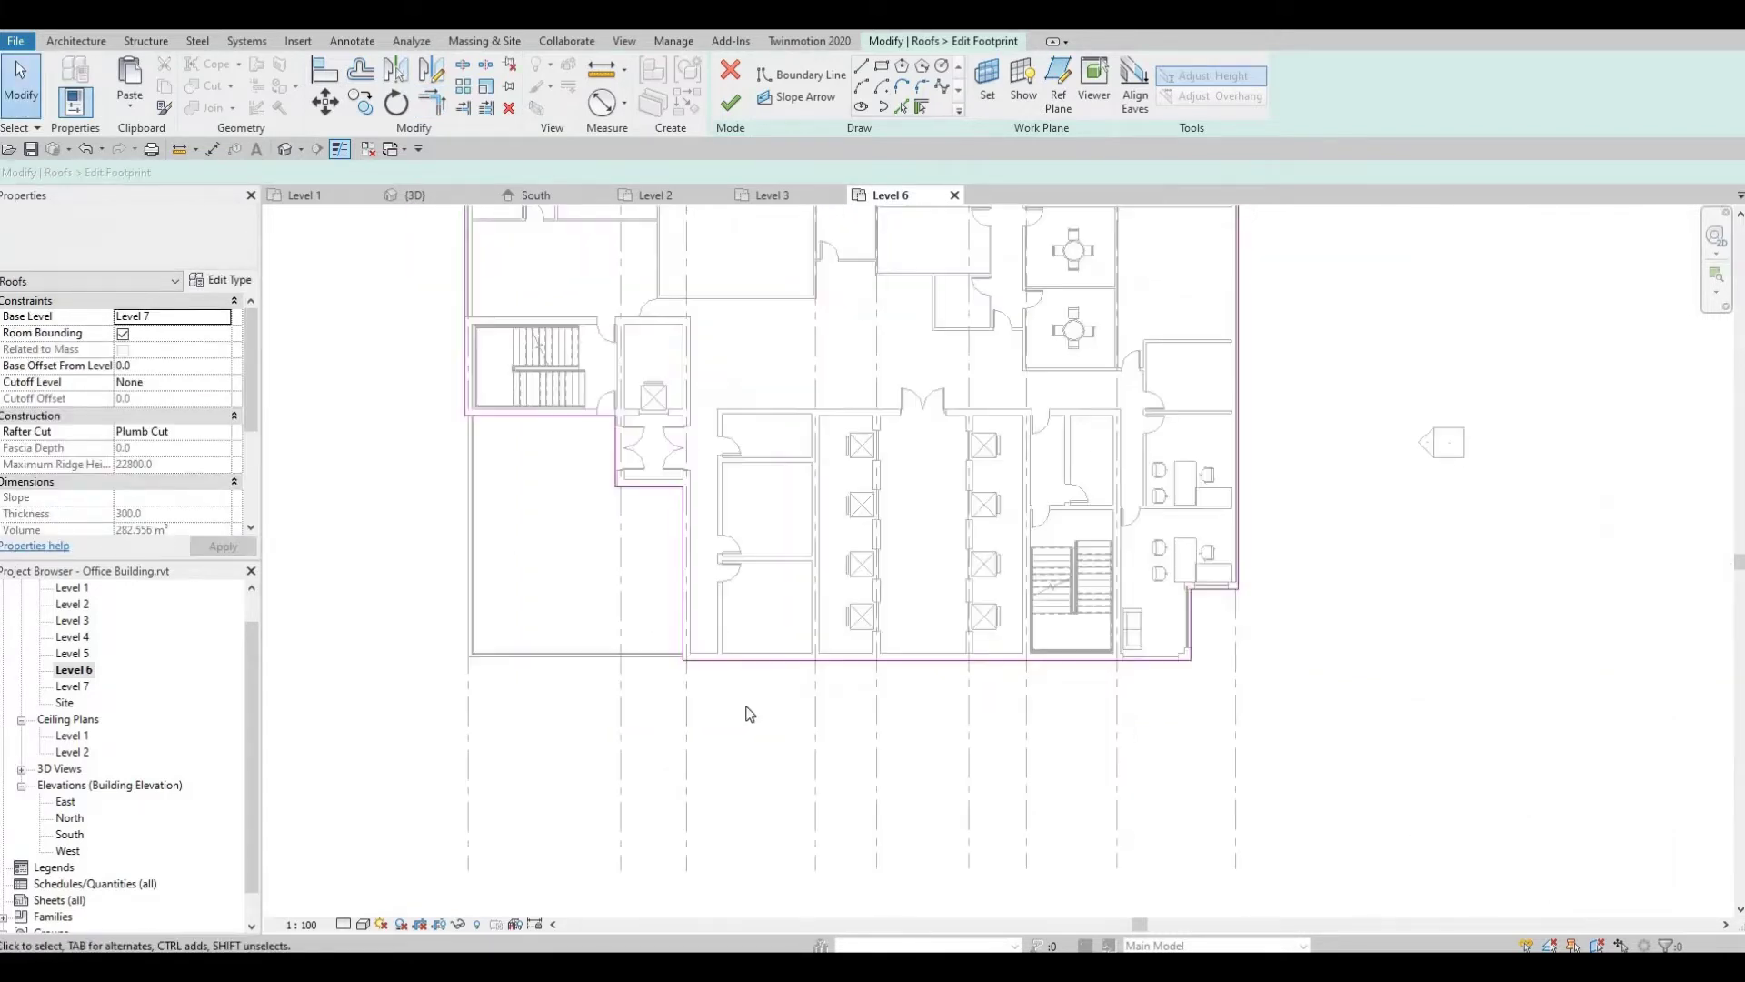
{"action": "middle_click_drag", "start_coordinate": [969, 560], "coordinate": [798, 655]}
{"action": "middle_click_drag", "start_coordinate": [307, 431], "coordinate": [518, 467]}
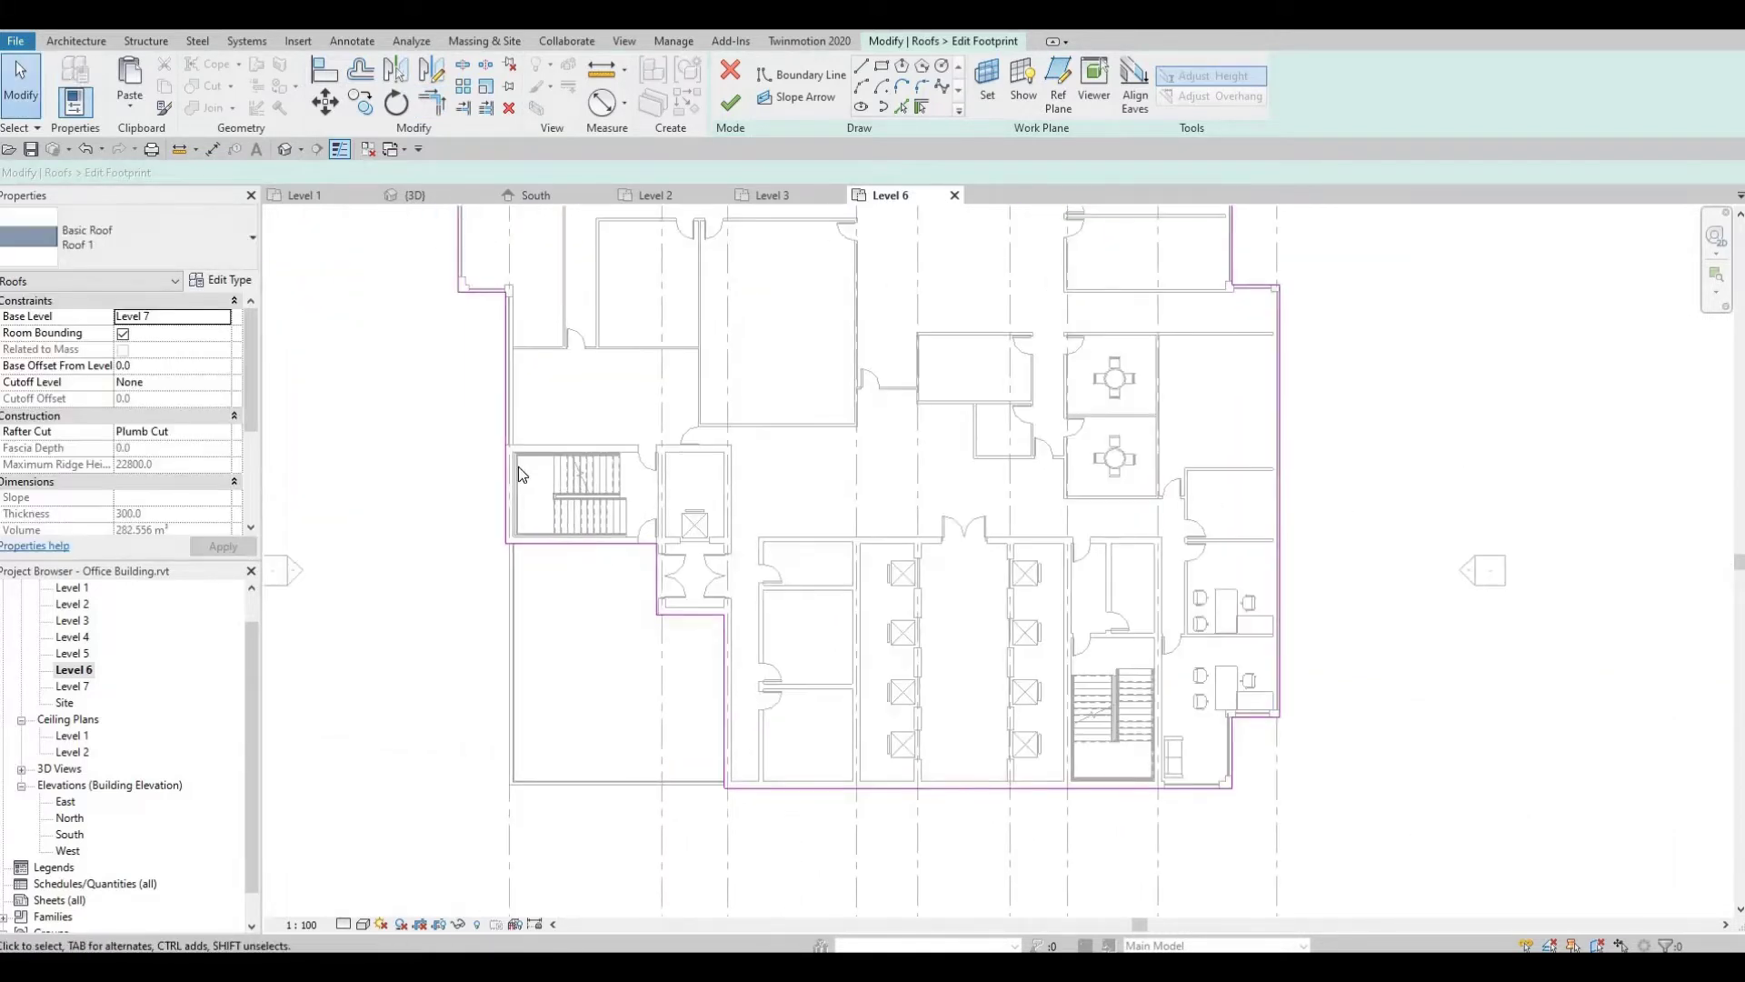
Draw a rectangular roof boundary inside the walls enclosing the left stairwell and the adjoining lift shaft.
{"action": "scroll", "coordinate": [518, 466], "scroll_direction": "up", "scroll_amount": 1}
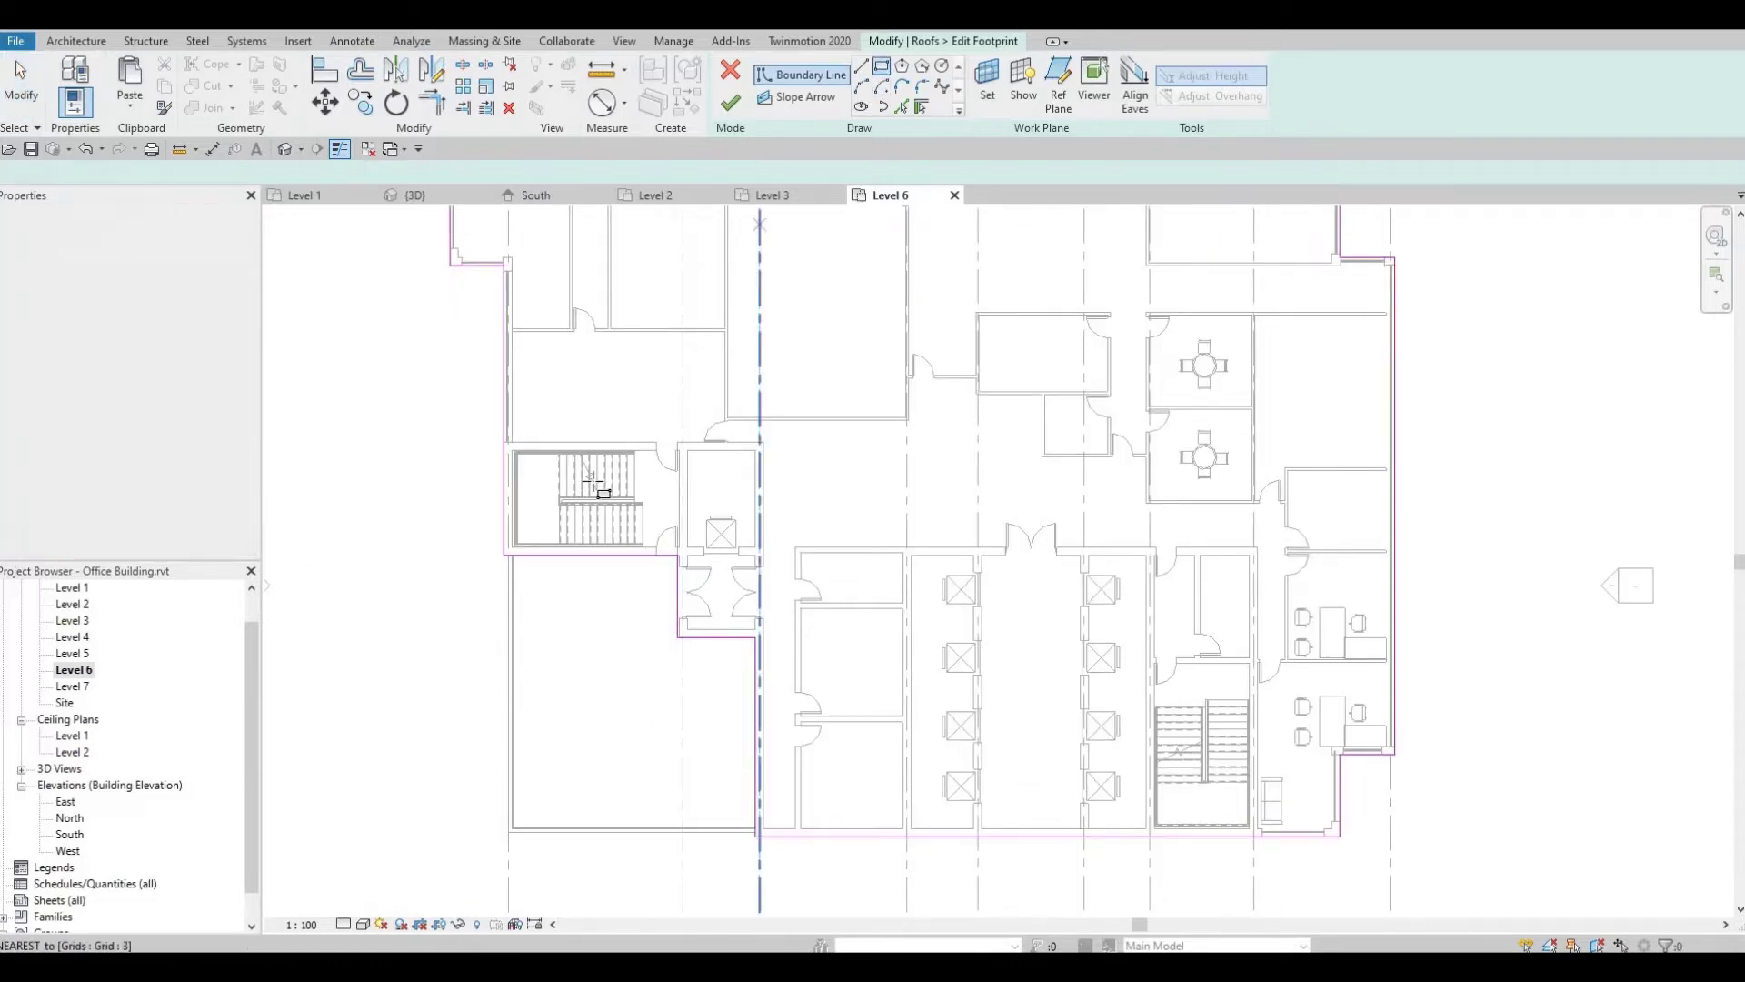
{"action": "scroll", "coordinate": [601, 481], "scroll_direction": "up", "scroll_amount": 1}
{"action": "scroll", "coordinate": [475, 455], "scroll_direction": "up", "scroll_amount": 1}
{"action": "scroll", "coordinate": [456, 403], "scroll_direction": "up", "scroll_amount": 1}
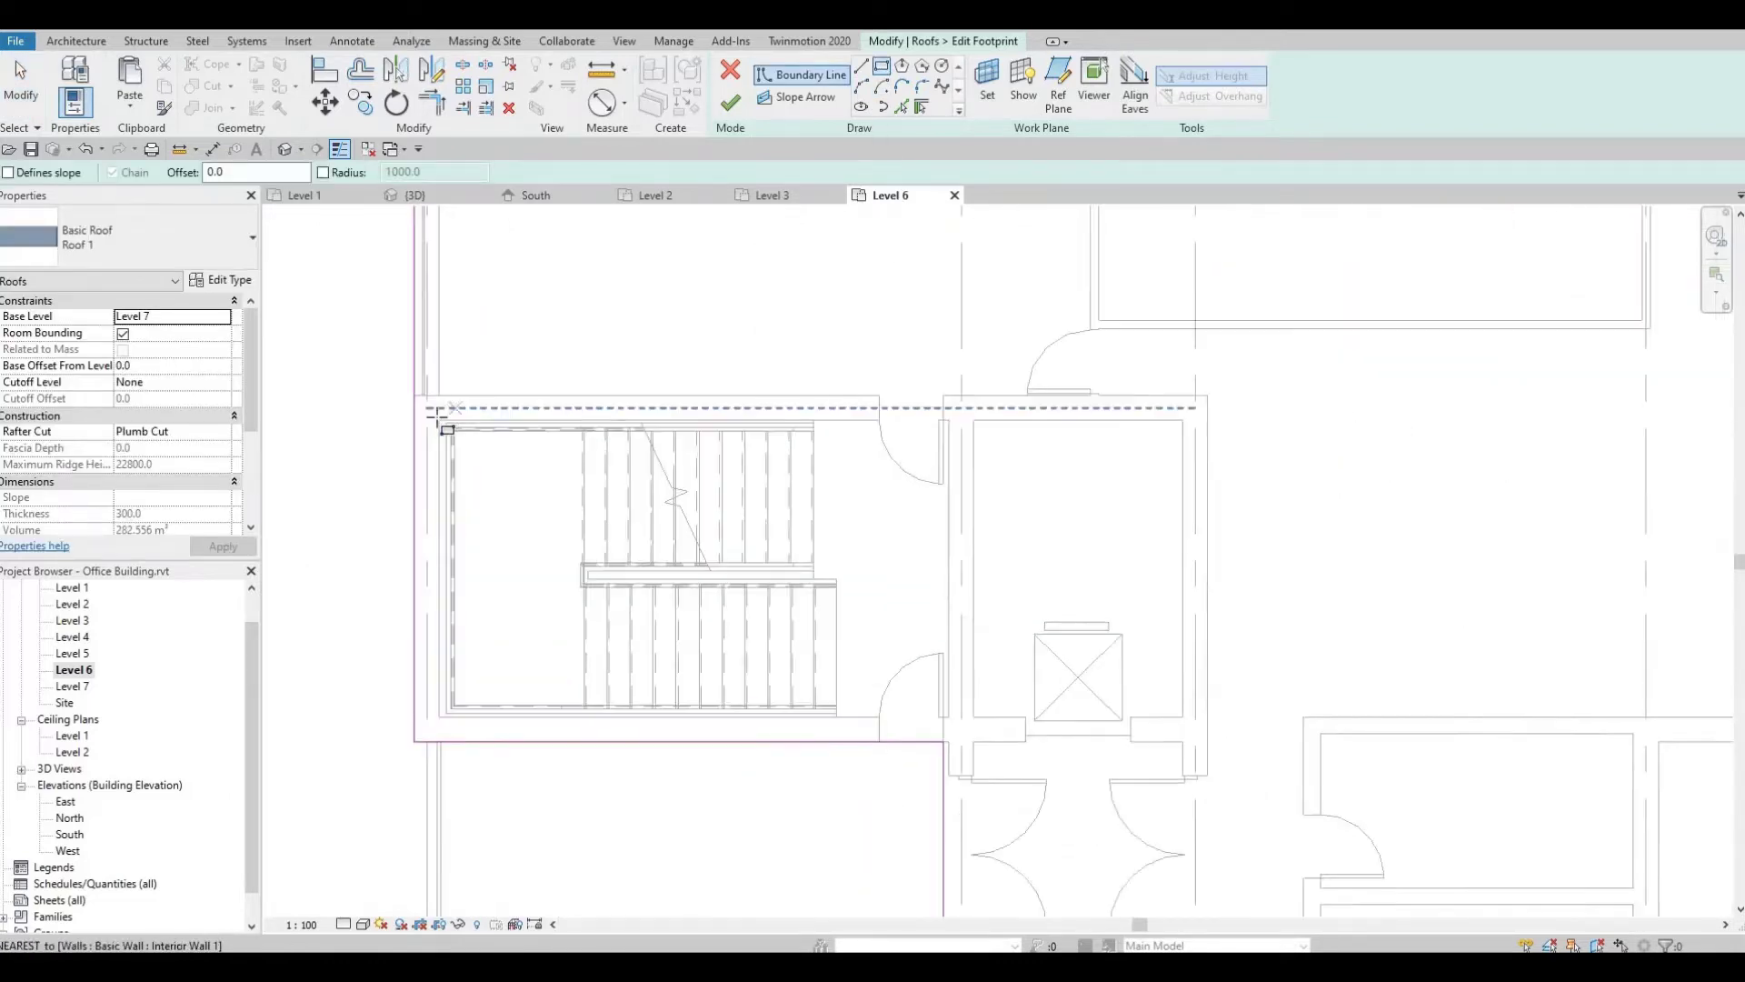
{"action": "left_click", "coordinate": [437, 417]}
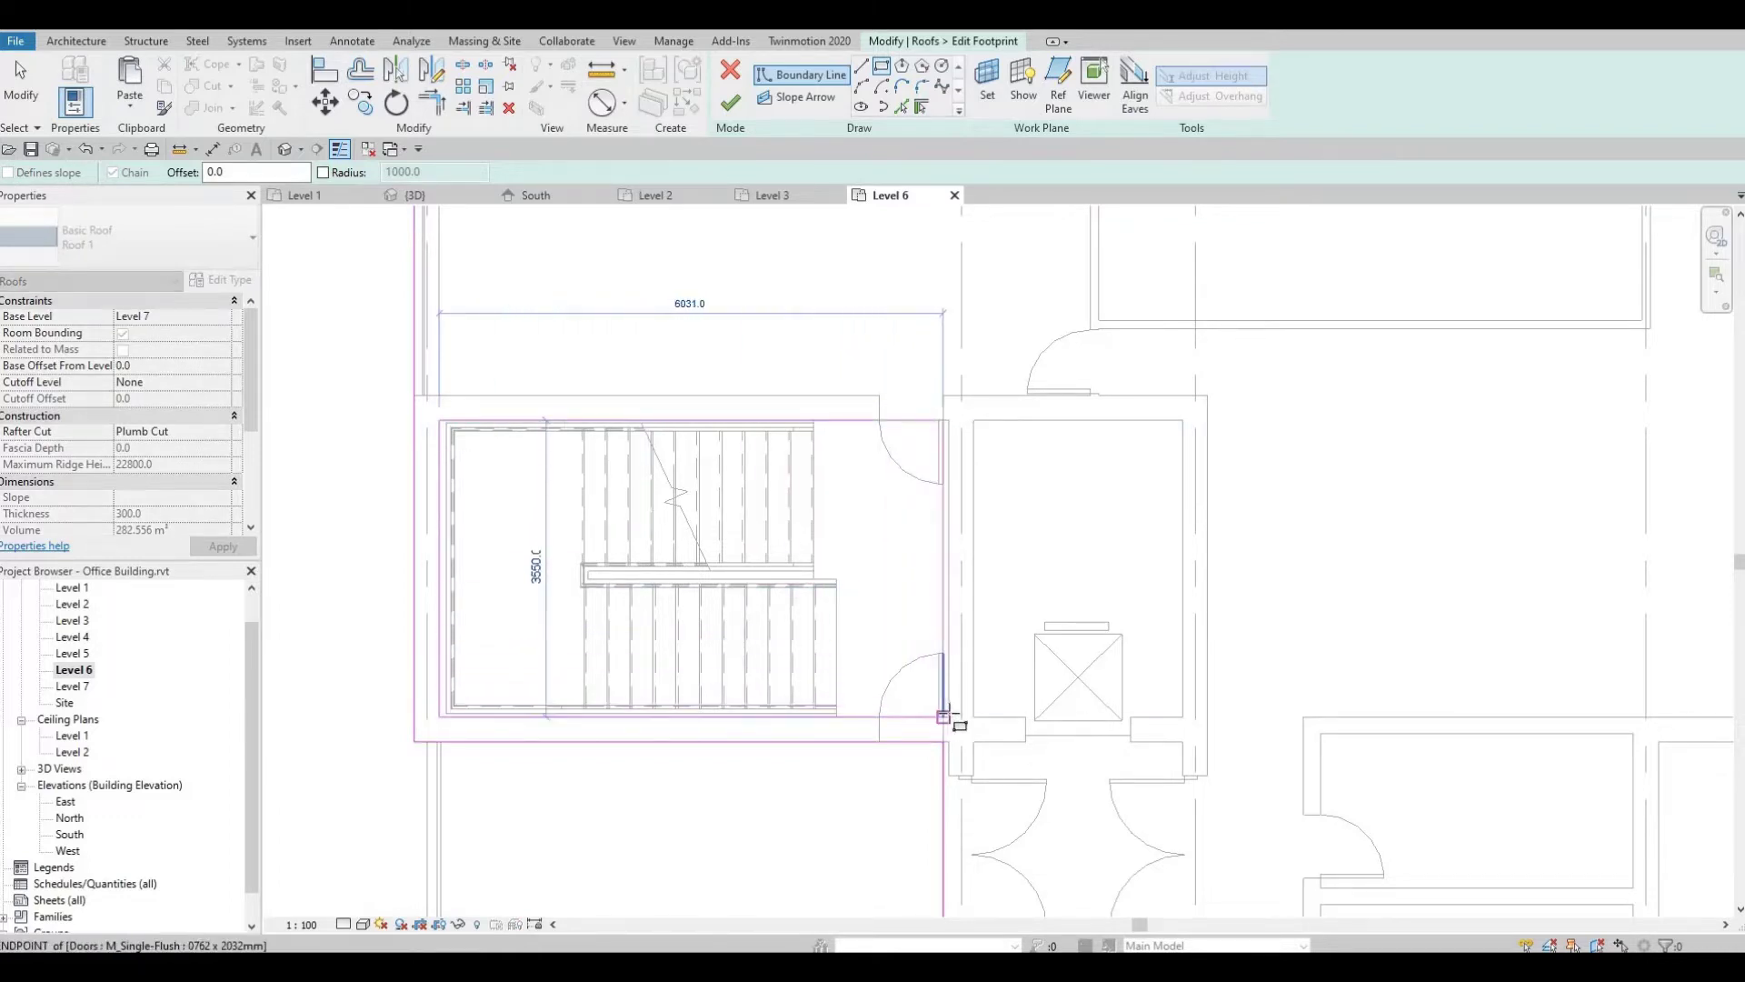
{"action": "left_click", "coordinate": [1182, 728]}
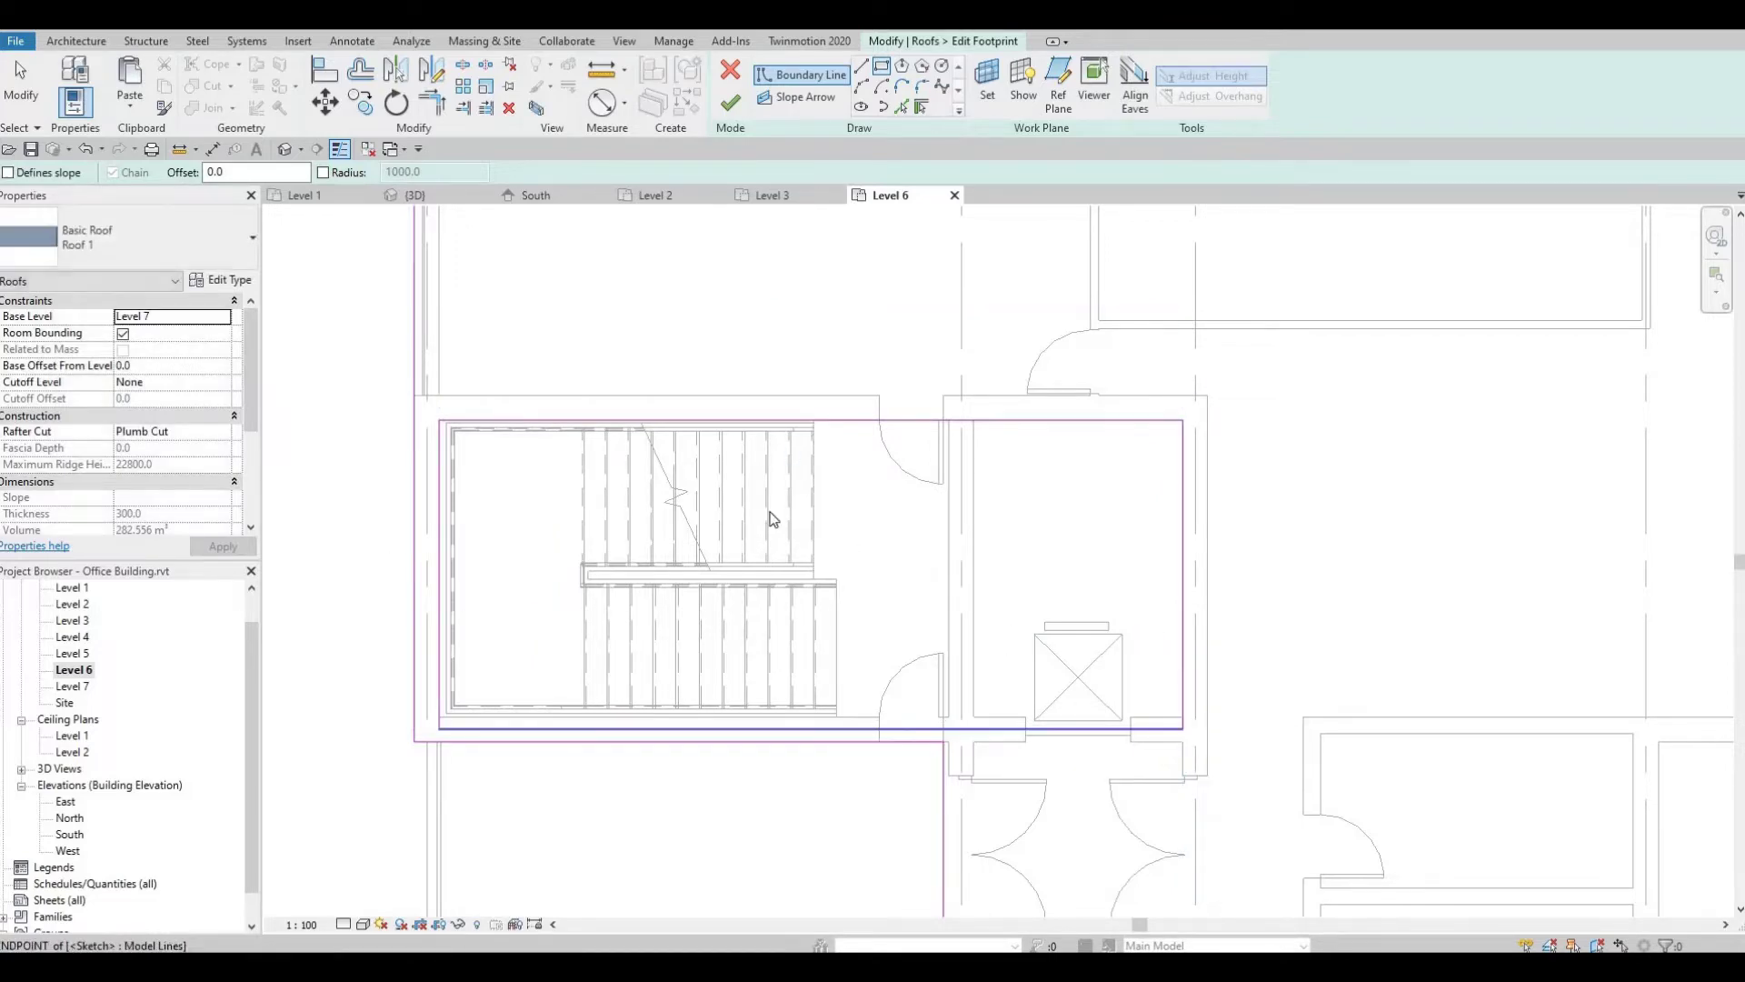
Draw a rectangular opening inside the walls of the lower-right stairwell and finish the roof sketch.
{"action": "scroll", "coordinate": [1287, 663], "scroll_direction": "down", "scroll_amount": 2}
{"action": "scroll", "coordinate": [877, 589], "scroll_direction": "down", "scroll_amount": 2}
{"action": "middle_click_drag", "start_coordinate": [877, 589], "coordinate": [349, 461]}
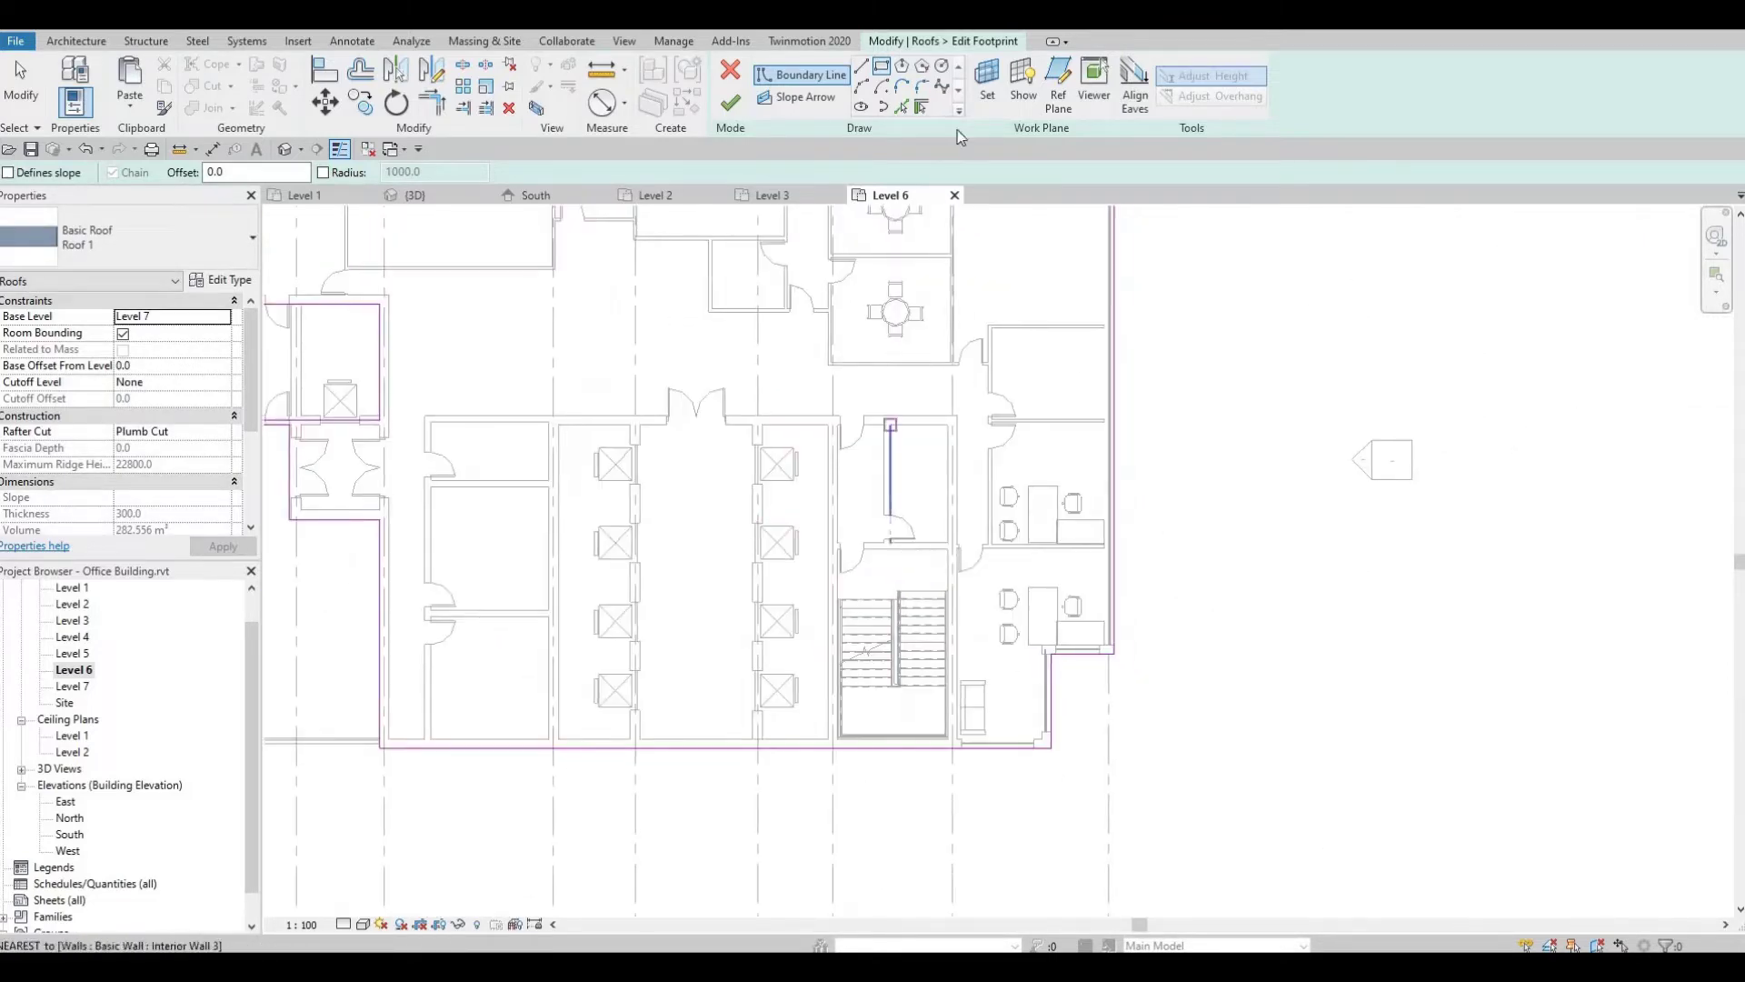
{"action": "scroll", "coordinate": [950, 554], "scroll_direction": "up", "scroll_amount": 2}
{"action": "left_click", "coordinate": [940, 539]}
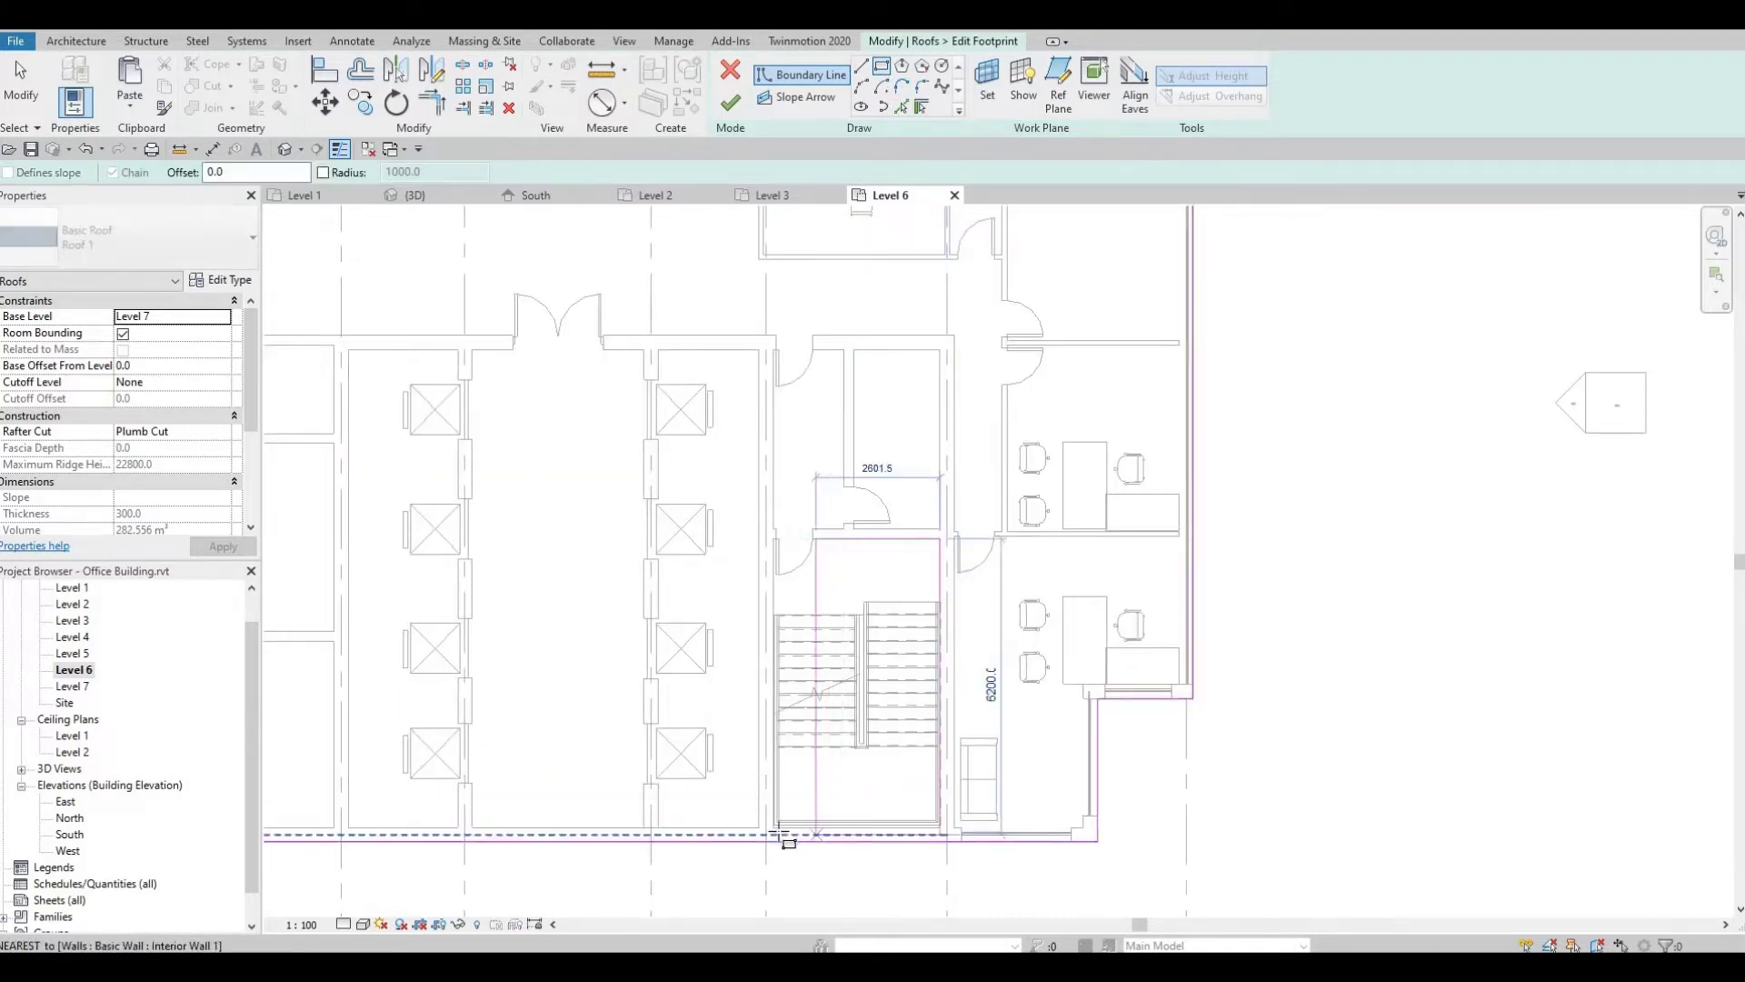
{"action": "scroll", "coordinate": [782, 827], "scroll_direction": "up", "scroll_amount": 2}
{"action": "left_click", "coordinate": [752, 829]}
{"action": "key", "text": "Escape"}
{"action": "key", "text": "Escape"}
{"action": "scroll", "coordinate": [760, 748], "scroll_direction": "down", "scroll_amount": 5}
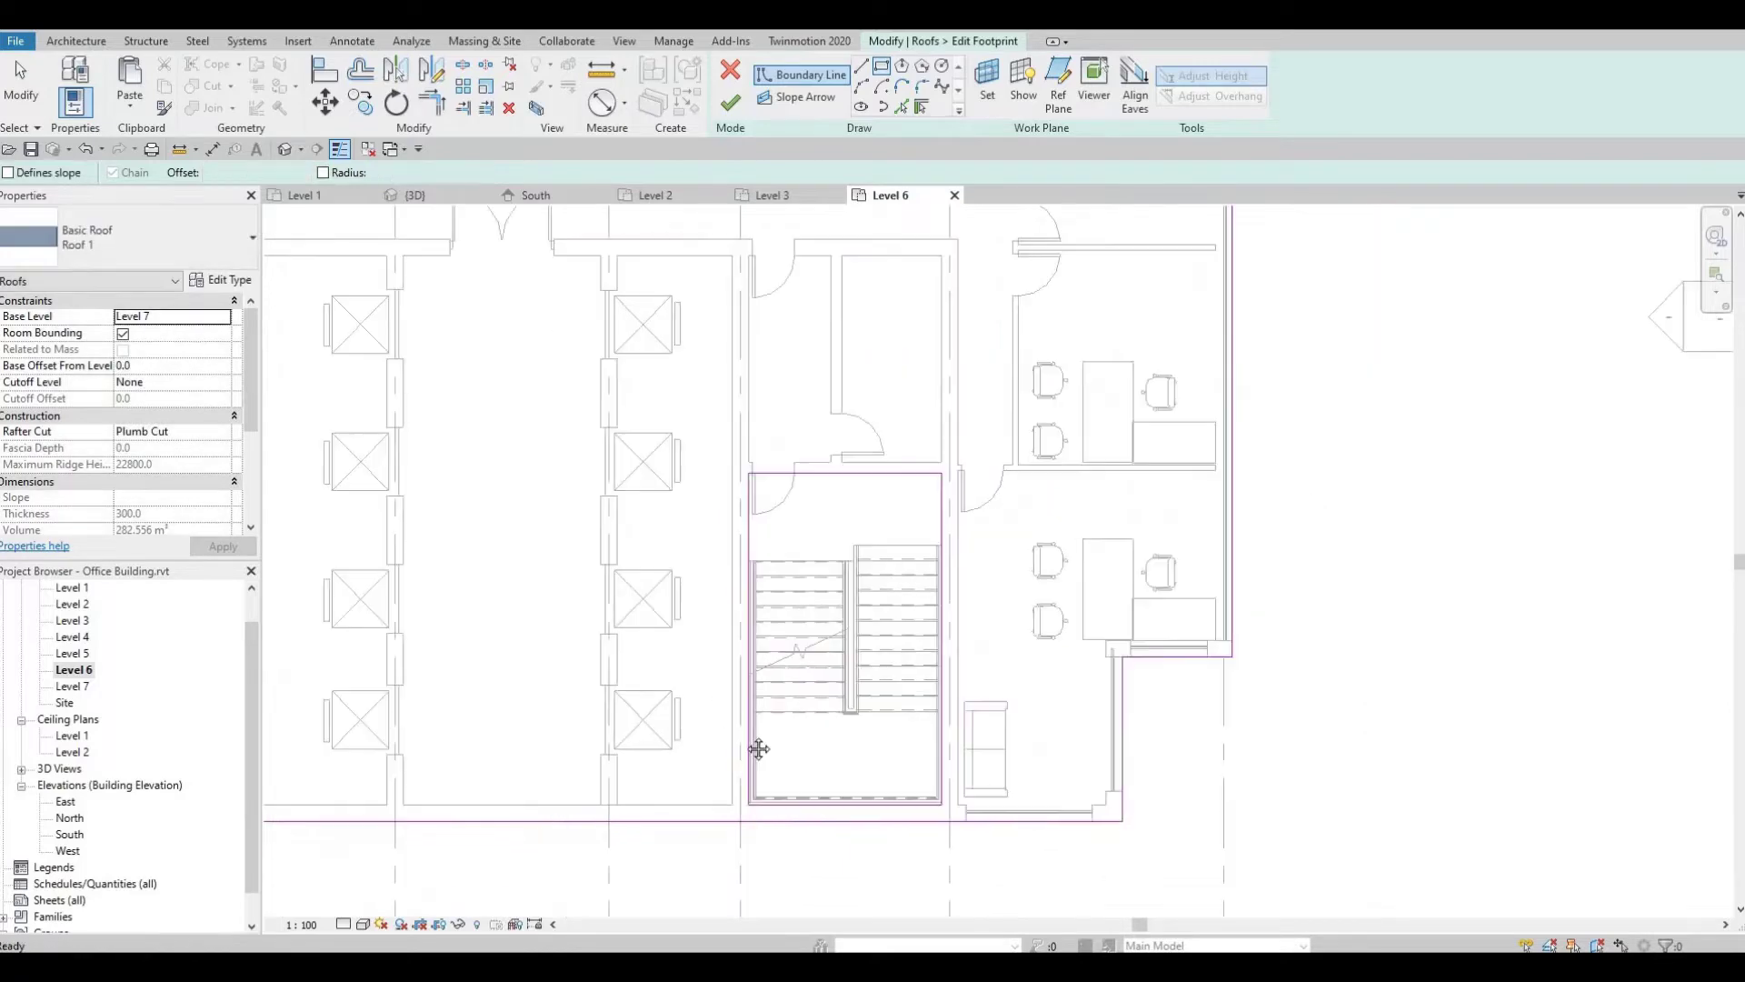
{"action": "left_click", "coordinate": [730, 102]}
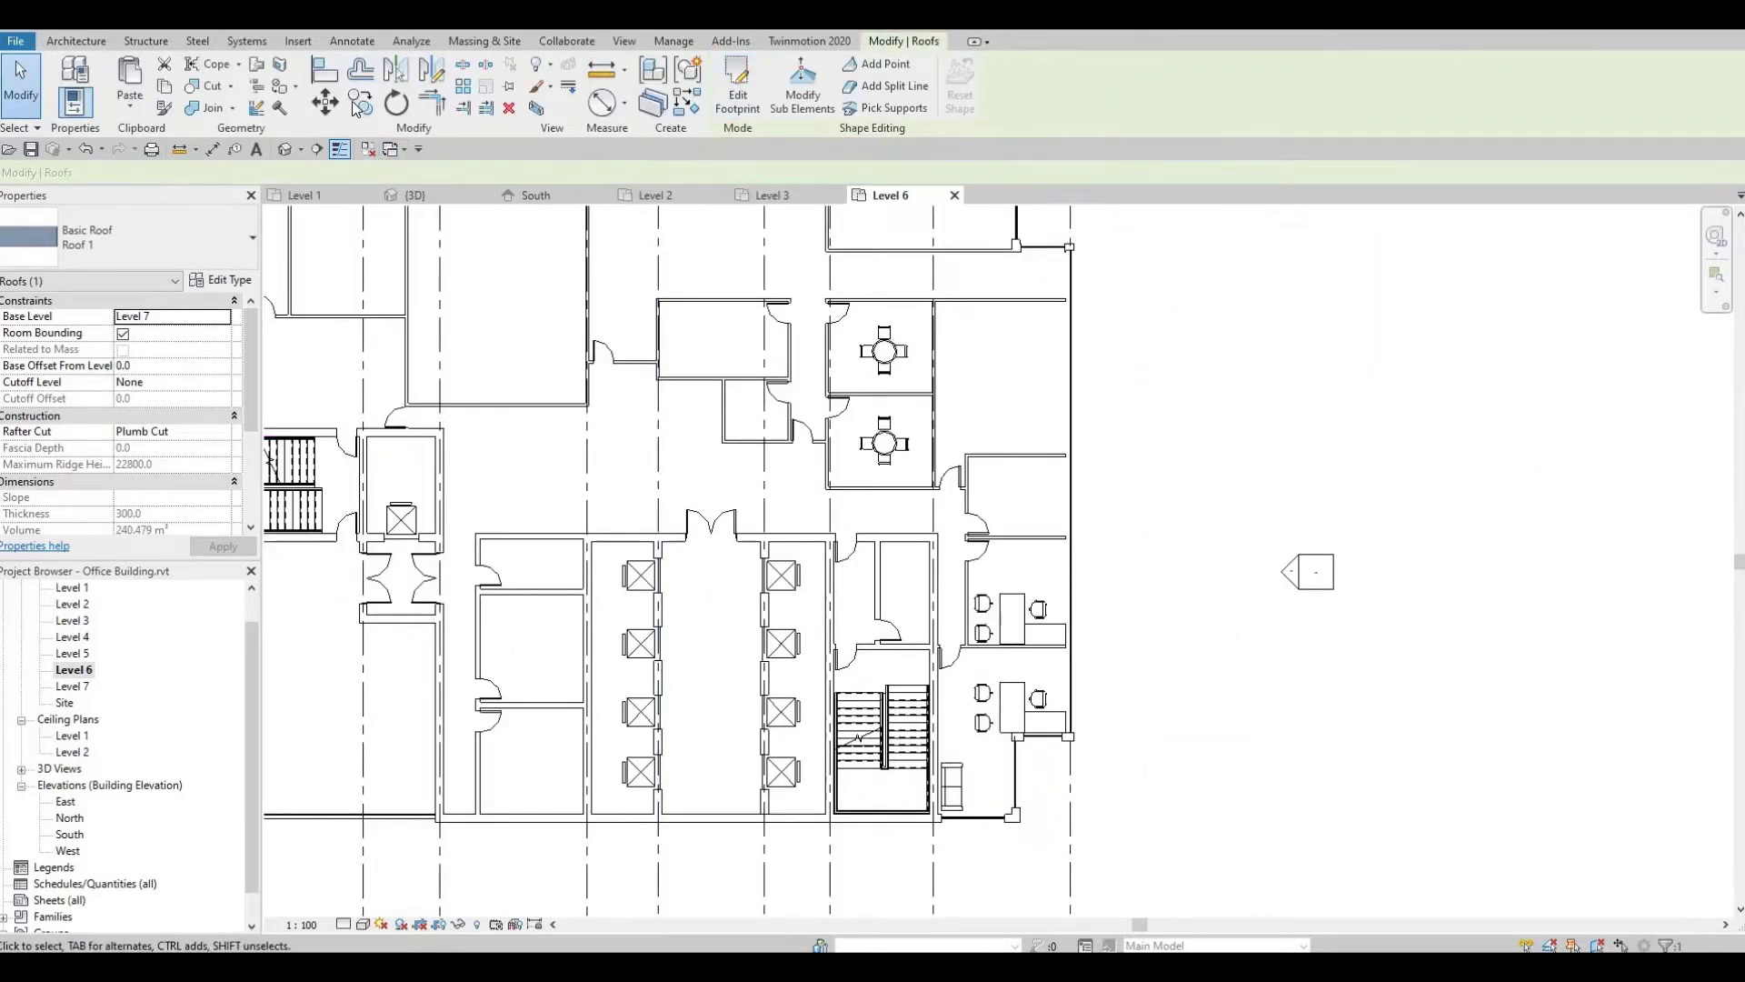
Reopen the roof's footprint for editing from the 3D view and bring up the Level 6 floor plan.
{"action": "left_click", "coordinate": [416, 194]}
{"action": "middle_click_drag", "start_coordinate": [709, 697], "coordinate": [582, 741], "text": "shift"}
{"action": "key", "text": "Escape"}
{"action": "scroll", "coordinate": [606, 684], "scroll_direction": "up", "scroll_amount": 1}
{"action": "middle_click_drag", "start_coordinate": [607, 683], "coordinate": [938, 647], "text": "shift"}
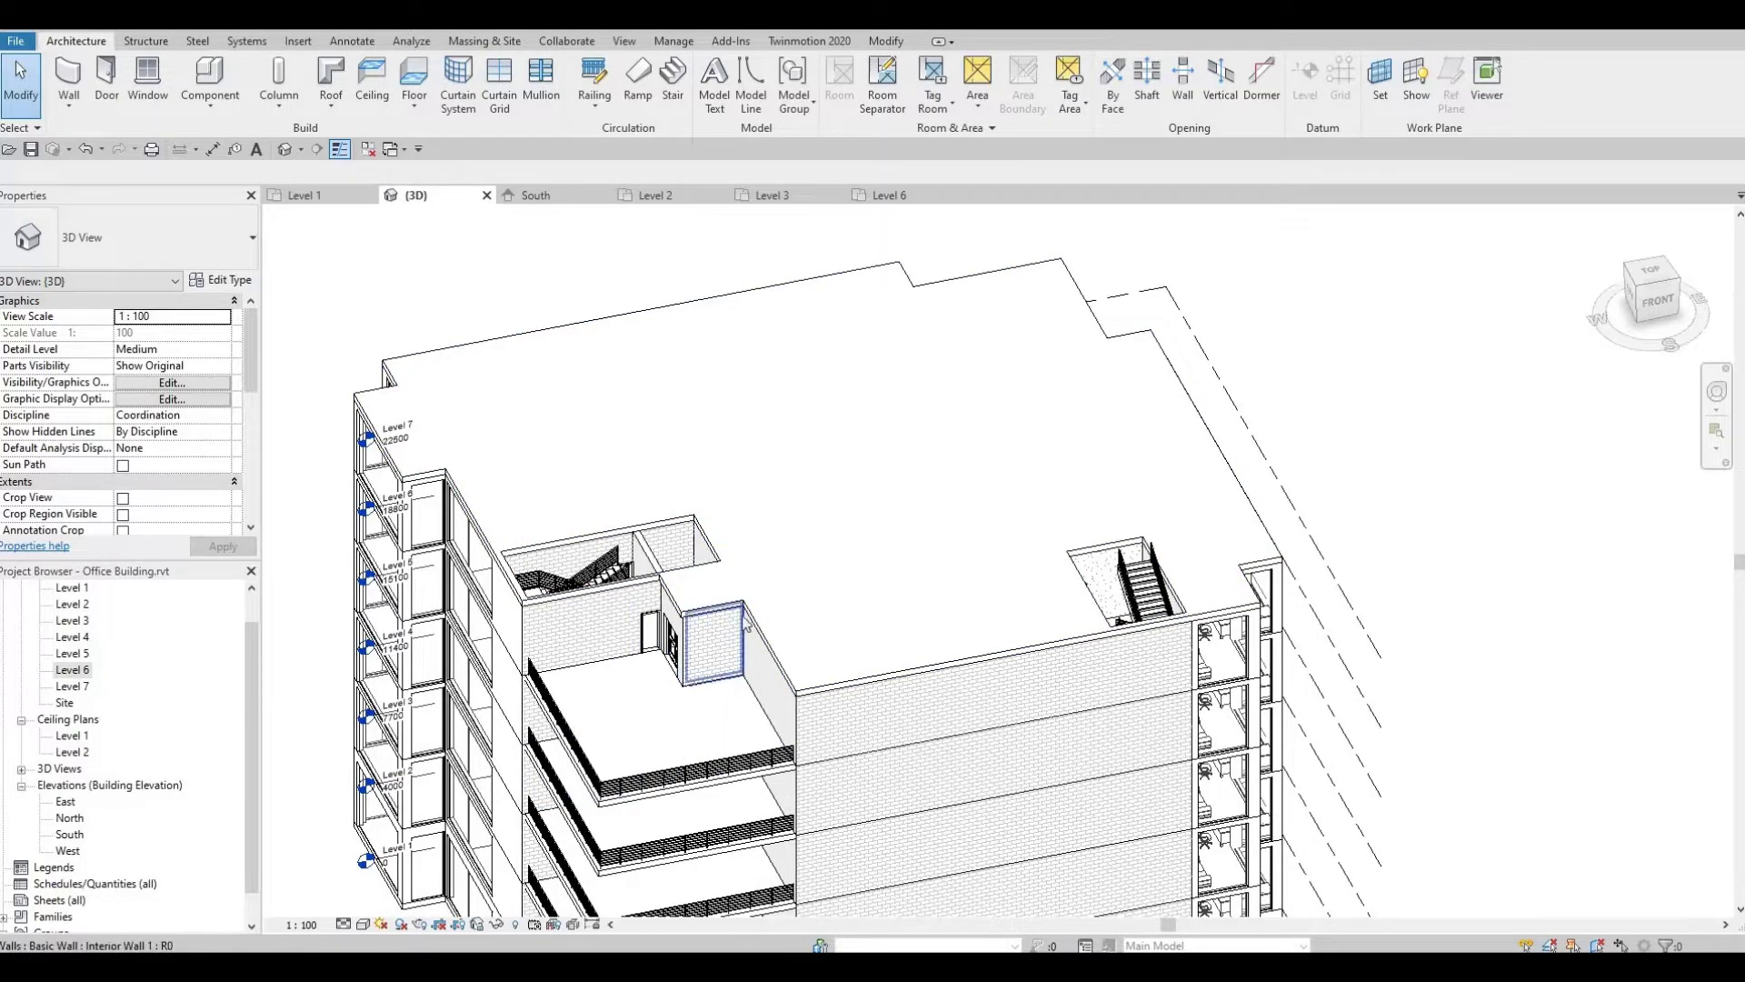
{"action": "left_click", "coordinate": [803, 578]}
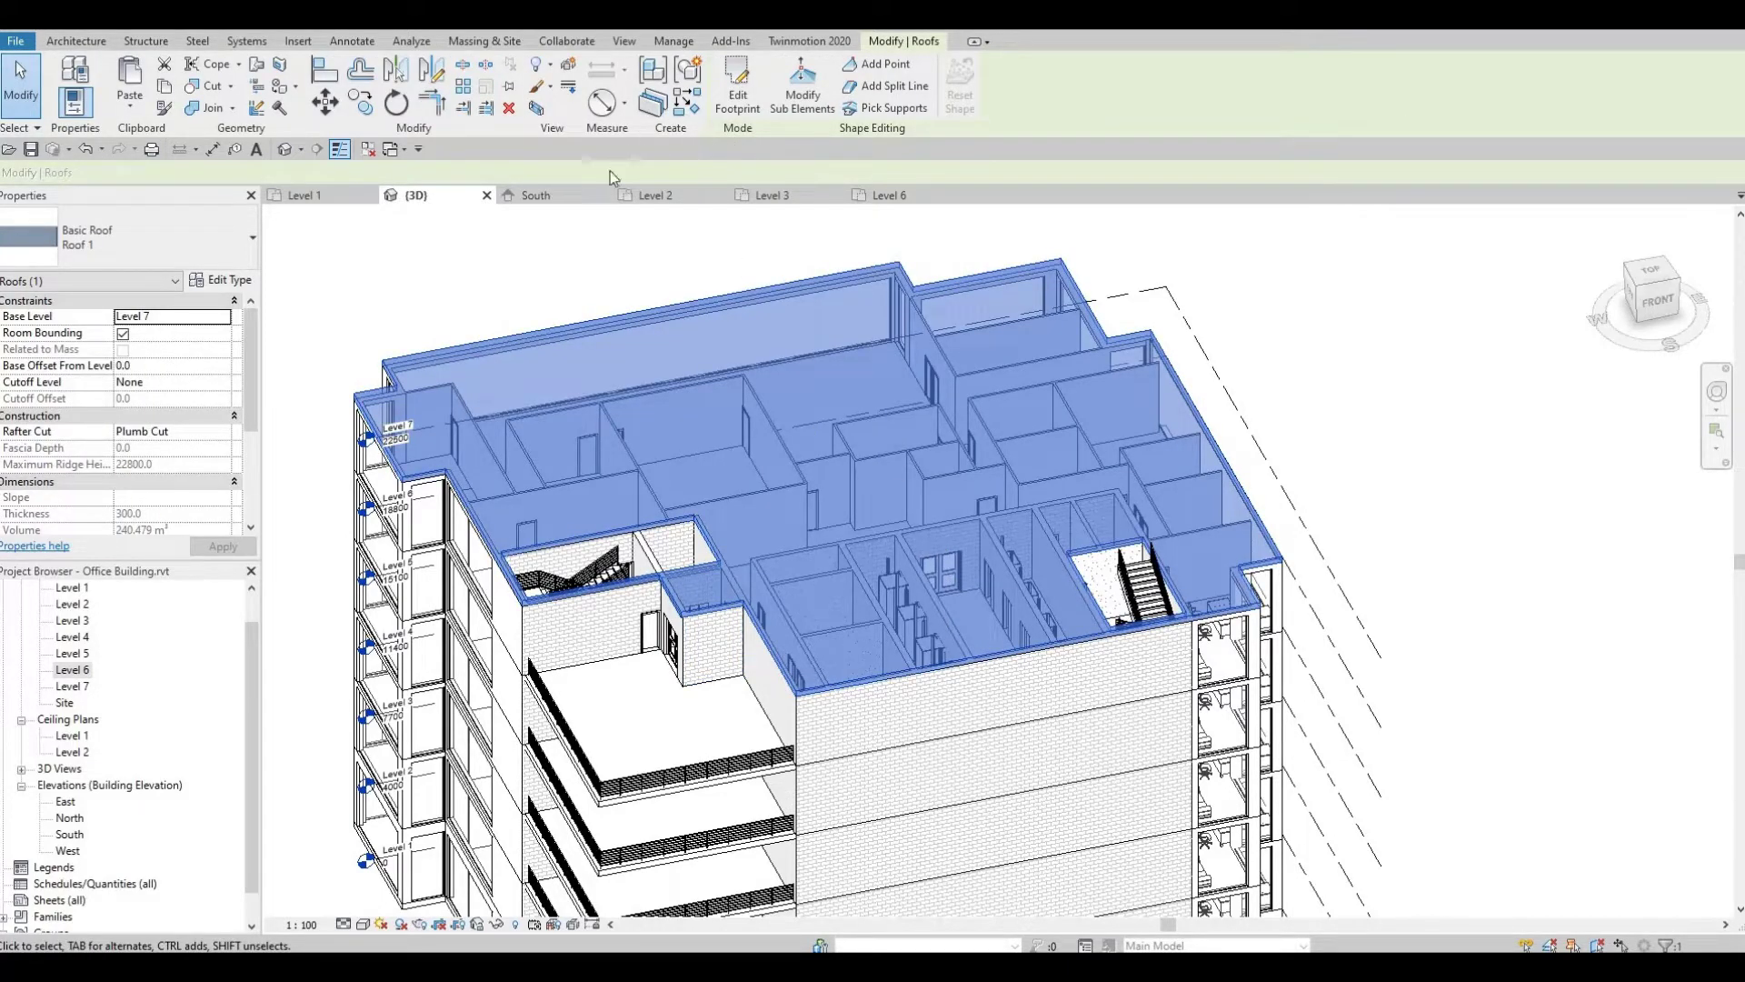
{"action": "left_click", "coordinate": [745, 107]}
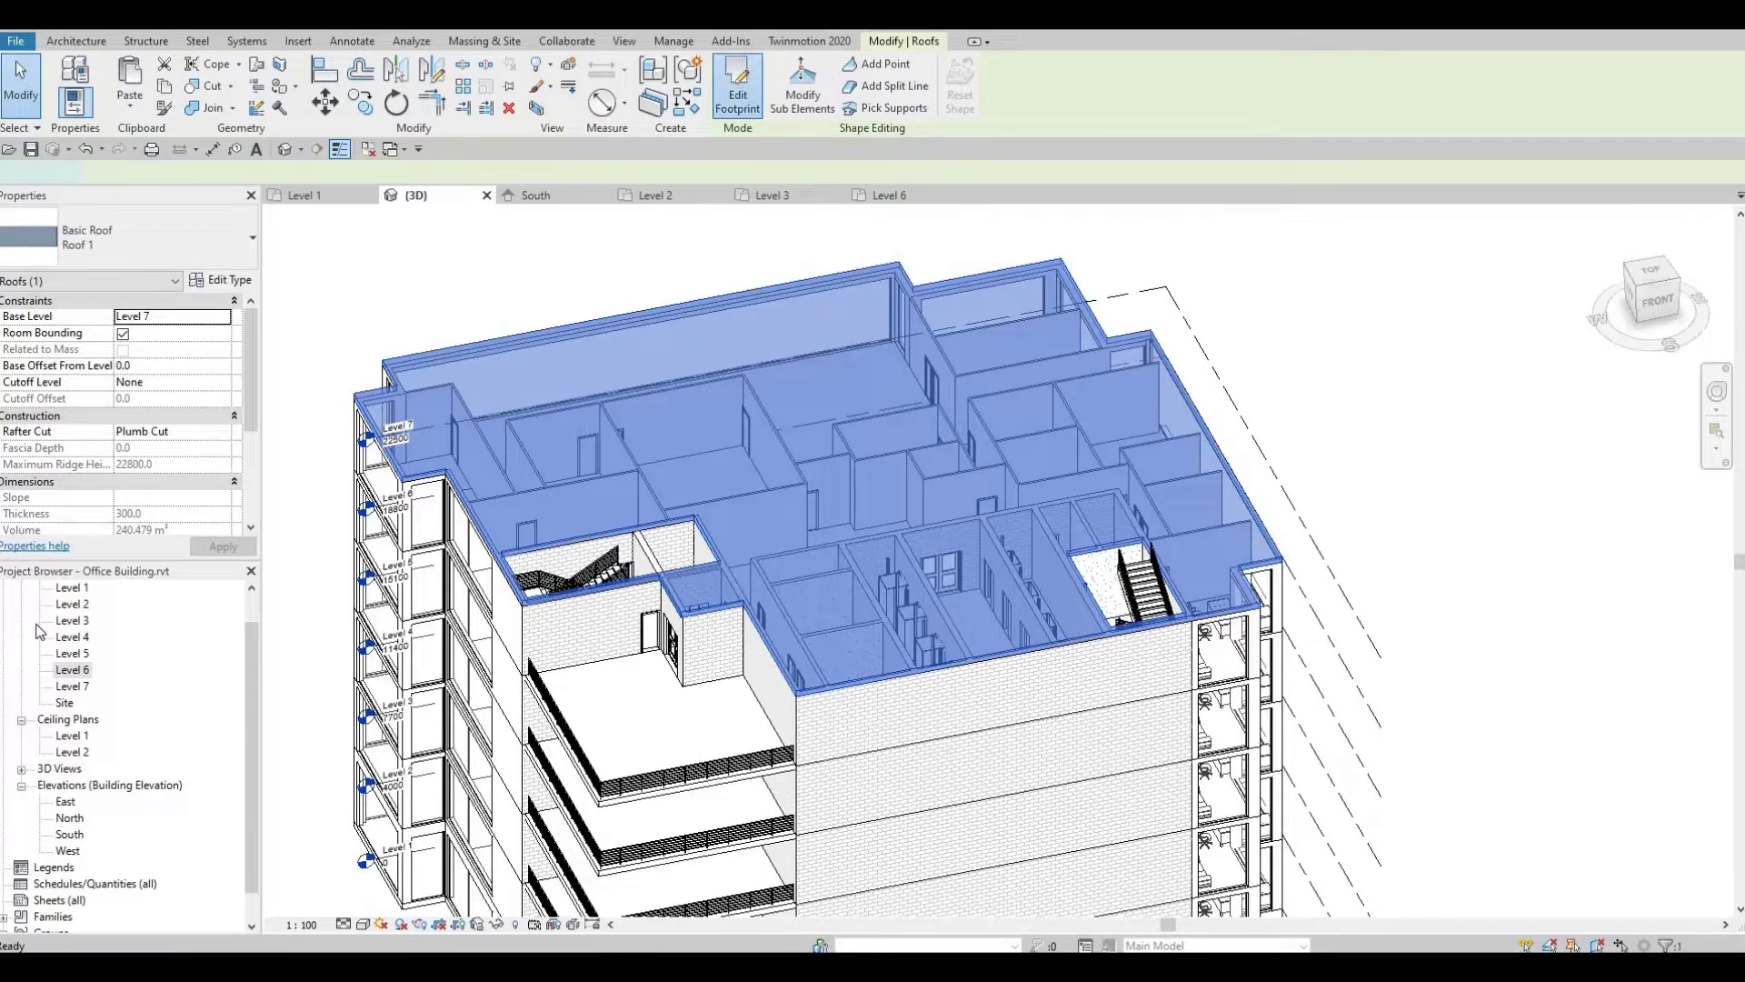
{"action": "double_click", "coordinate": [66, 673]}
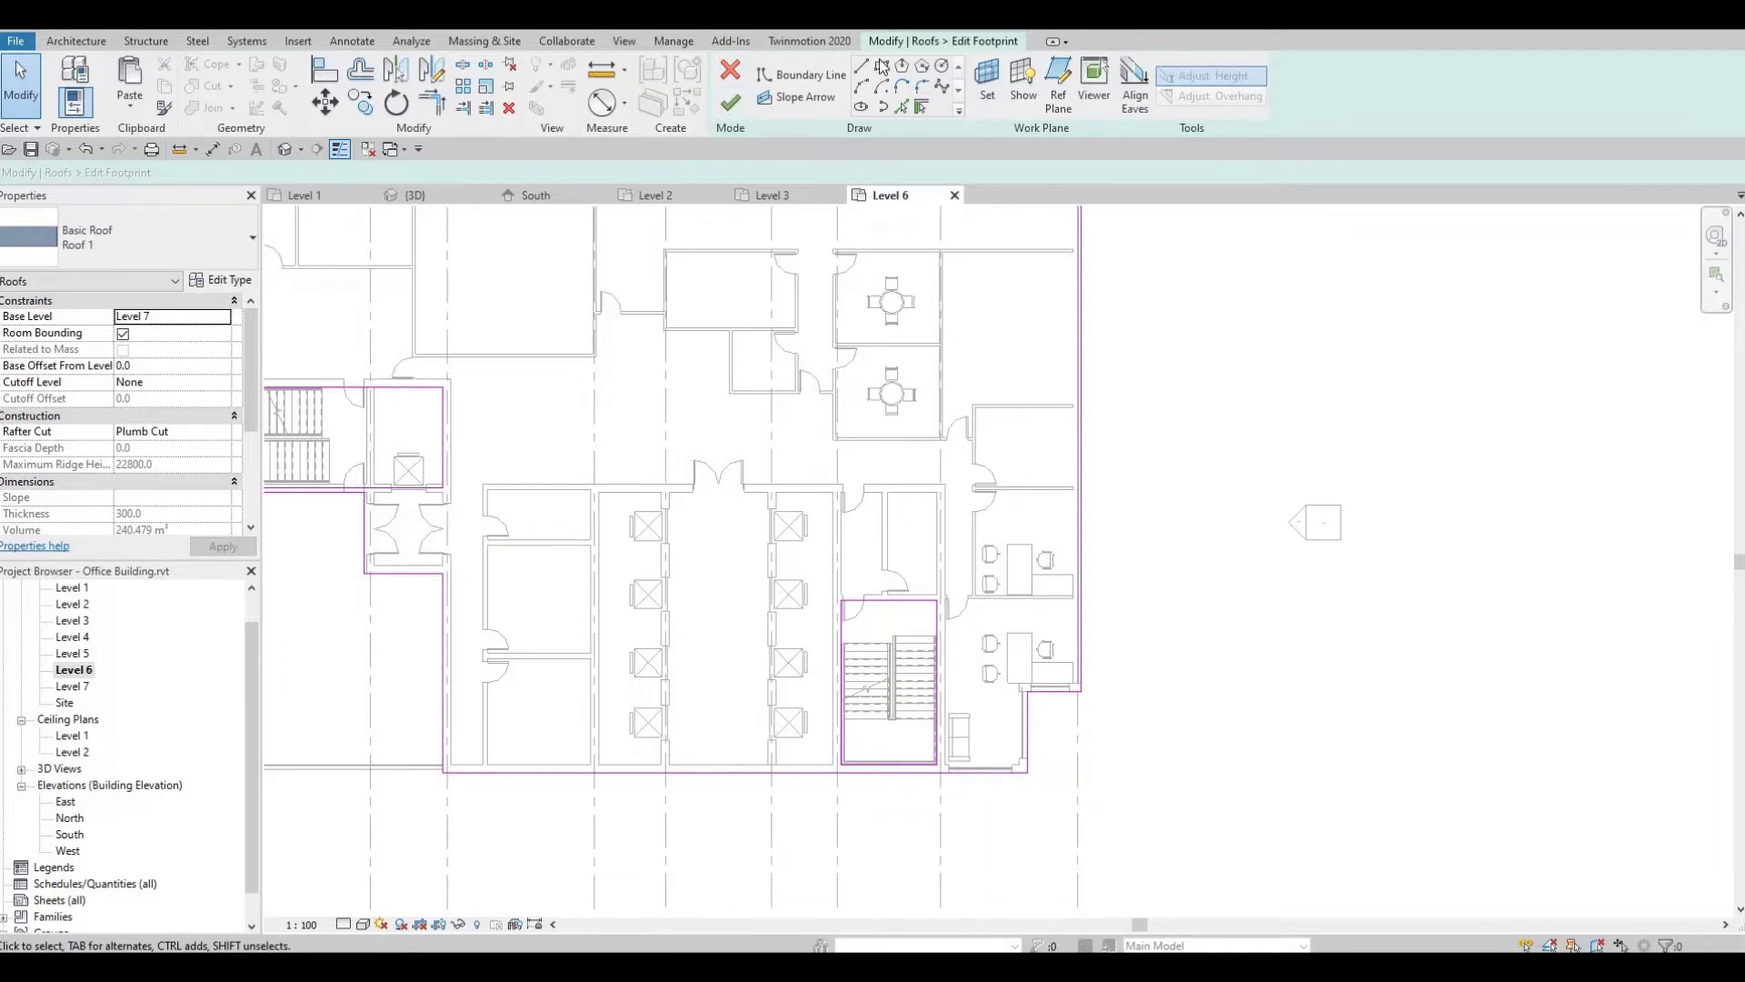
Draw a rectangular opening inside the walls of the shaft holding the left row of four lifts.
{"action": "scroll", "coordinate": [648, 517], "scroll_direction": "up", "scroll_amount": 6}
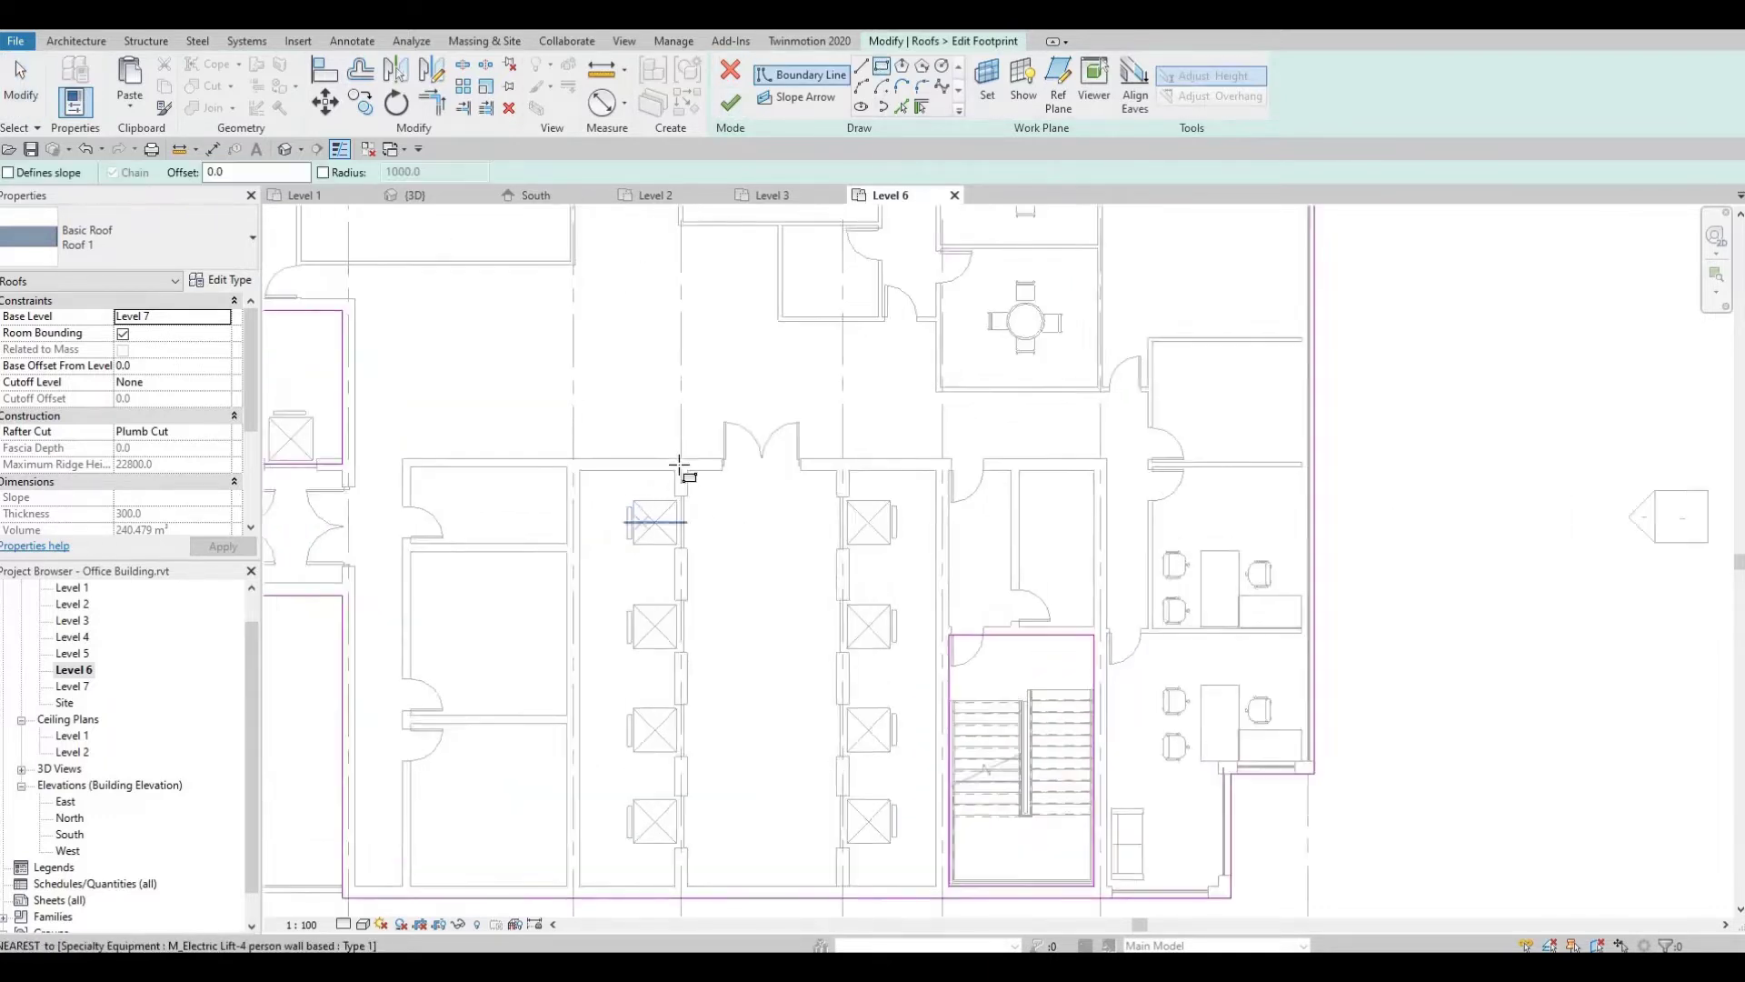
{"action": "left_click", "coordinate": [685, 443]}
{"action": "middle_click_drag", "start_coordinate": [568, 906], "coordinate": [665, 399]}
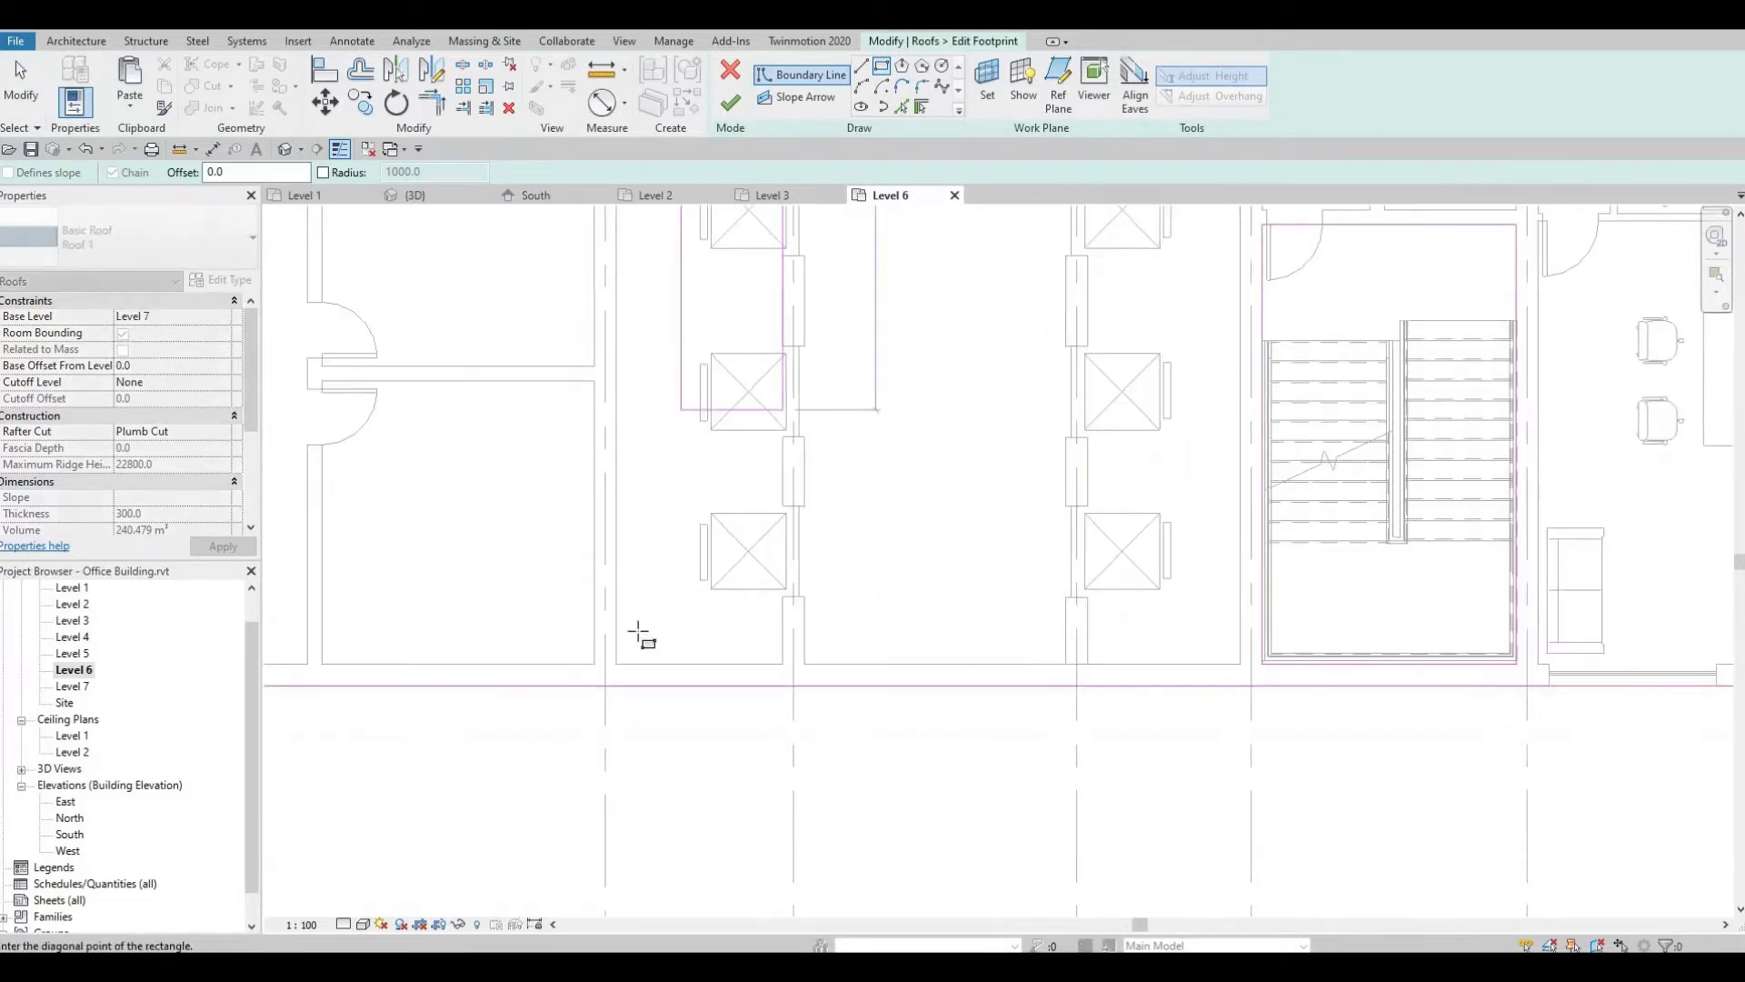
{"action": "left_click", "coordinate": [630, 652]}
Draw a rectangular opening about 10000 mm long around the right row of four lifts and finish the roof footprint.
{"action": "middle_click_drag", "start_coordinate": [1028, 613], "coordinate": [810, 618]}
{"action": "scroll", "coordinate": [705, 791], "scroll_direction": "down", "scroll_amount": 2}
{"action": "left_click", "coordinate": [863, 284]}
{"action": "left_click", "coordinate": [798, 690]}
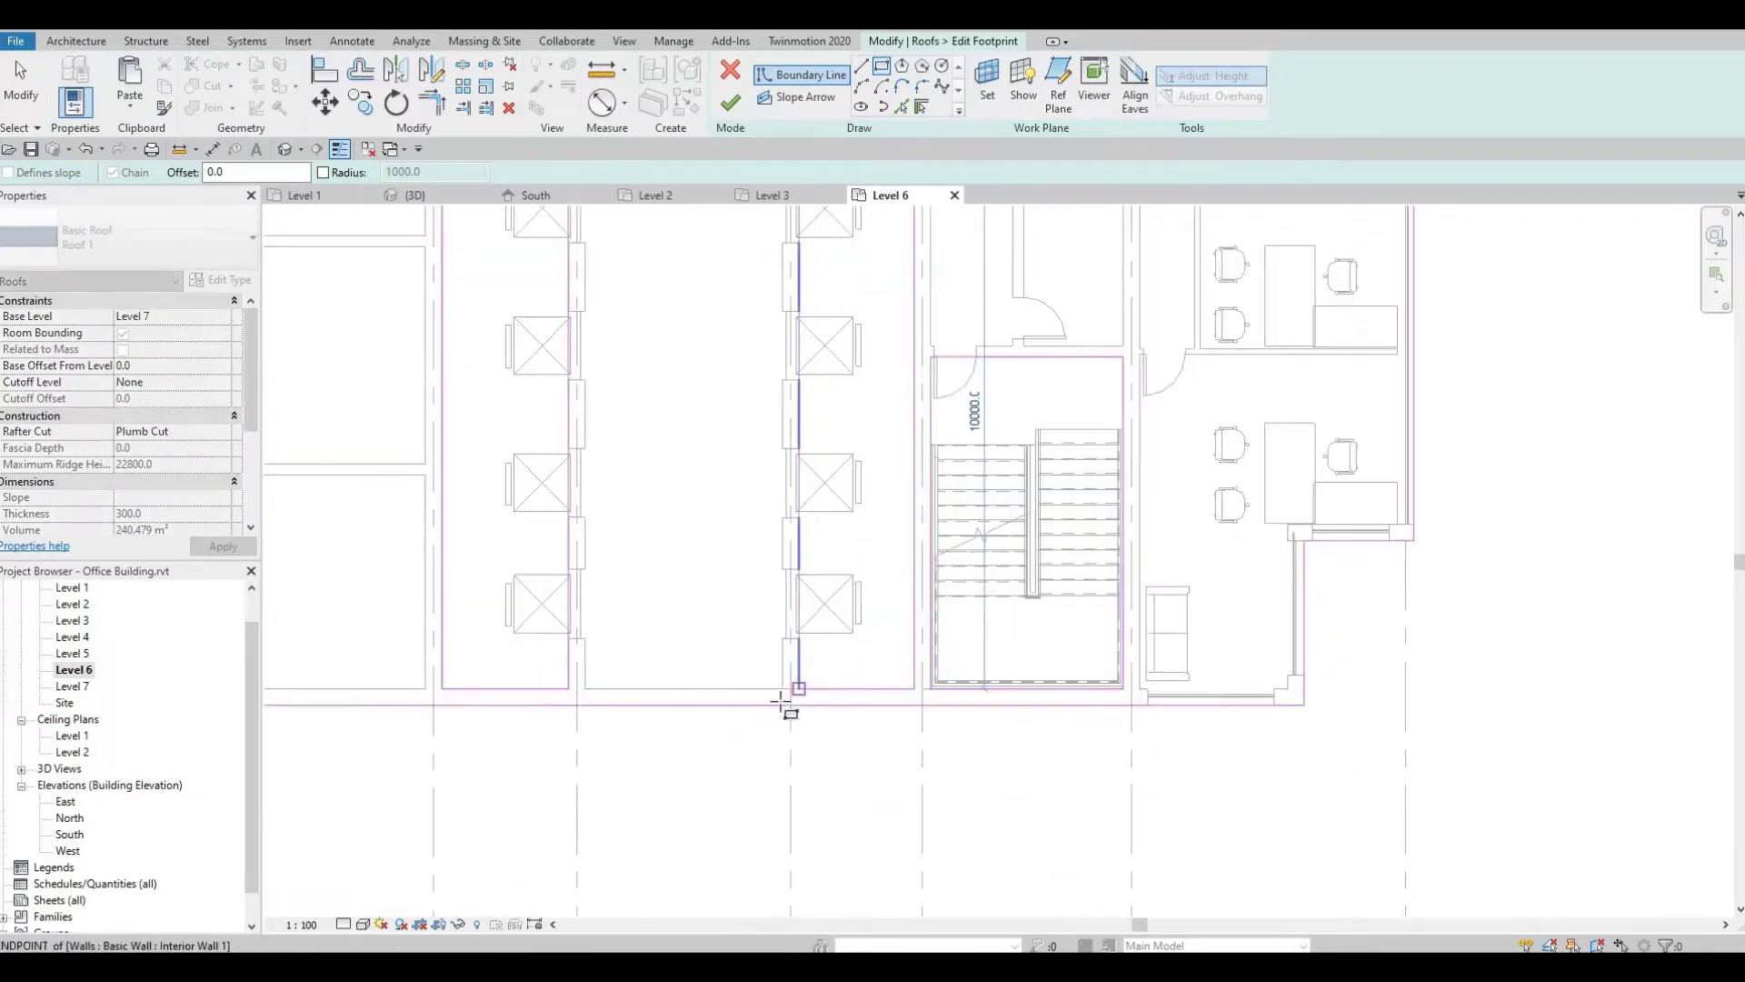
{"action": "key", "text": "Escape"}
{"action": "key", "text": "Escape"}
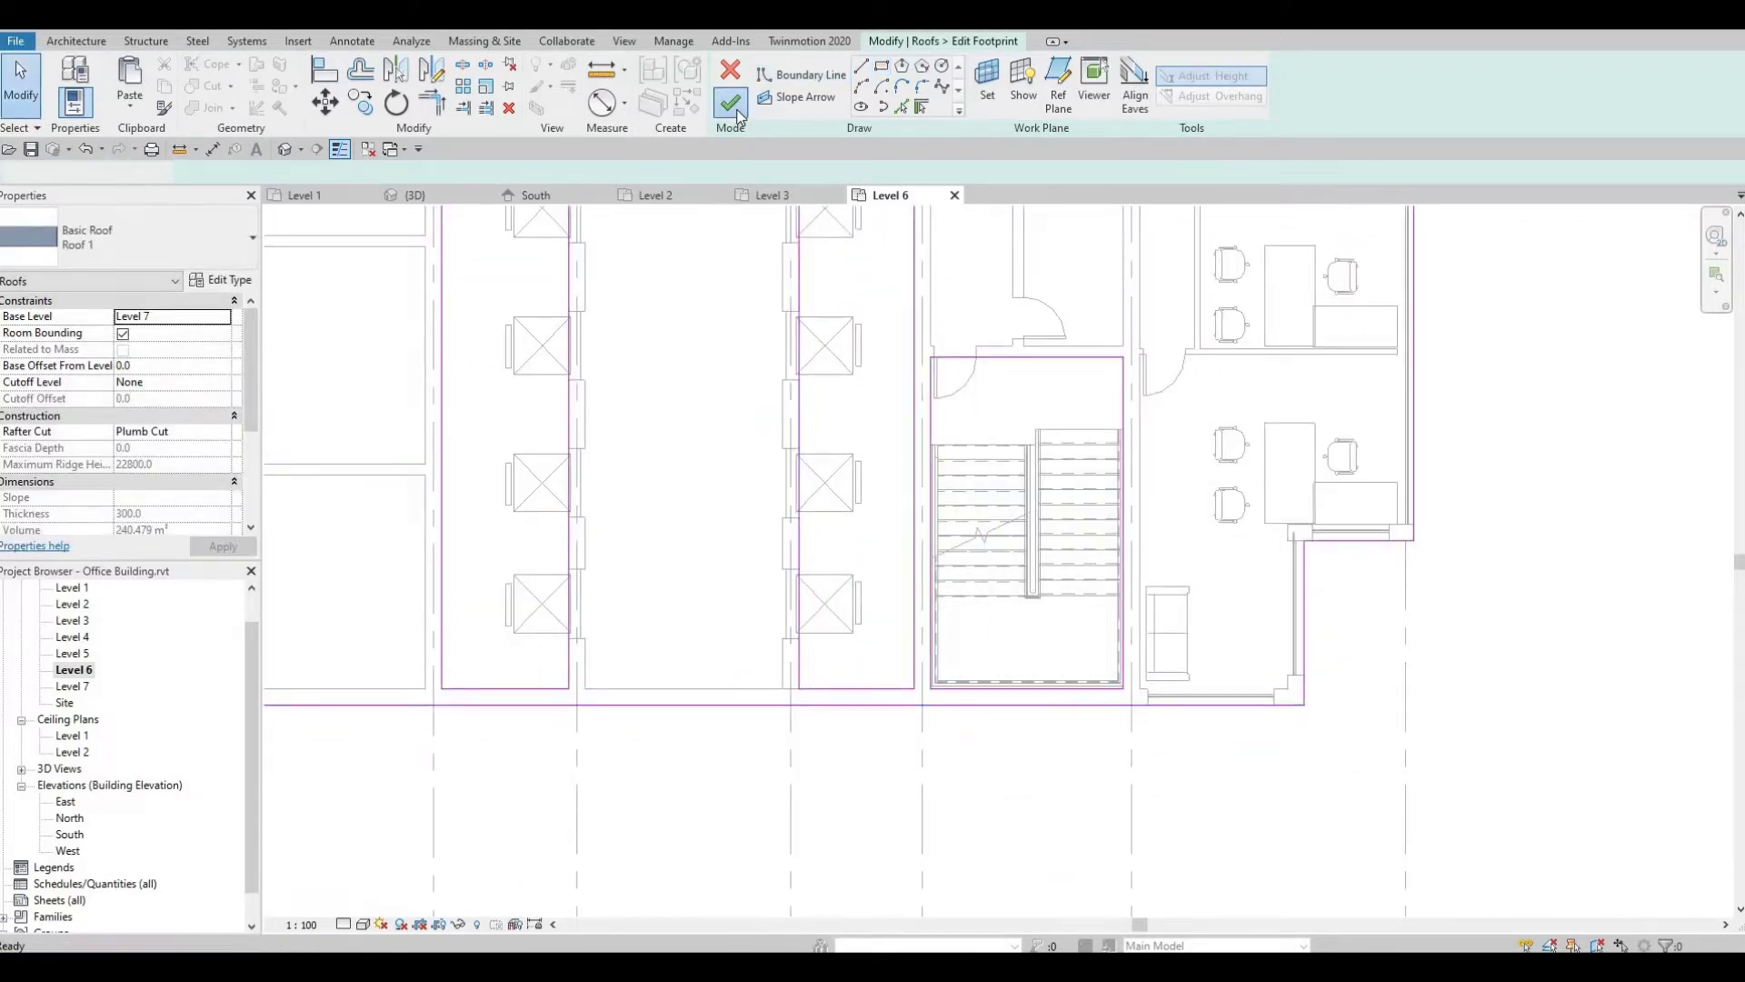
{"action": "left_click", "coordinate": [730, 101]}
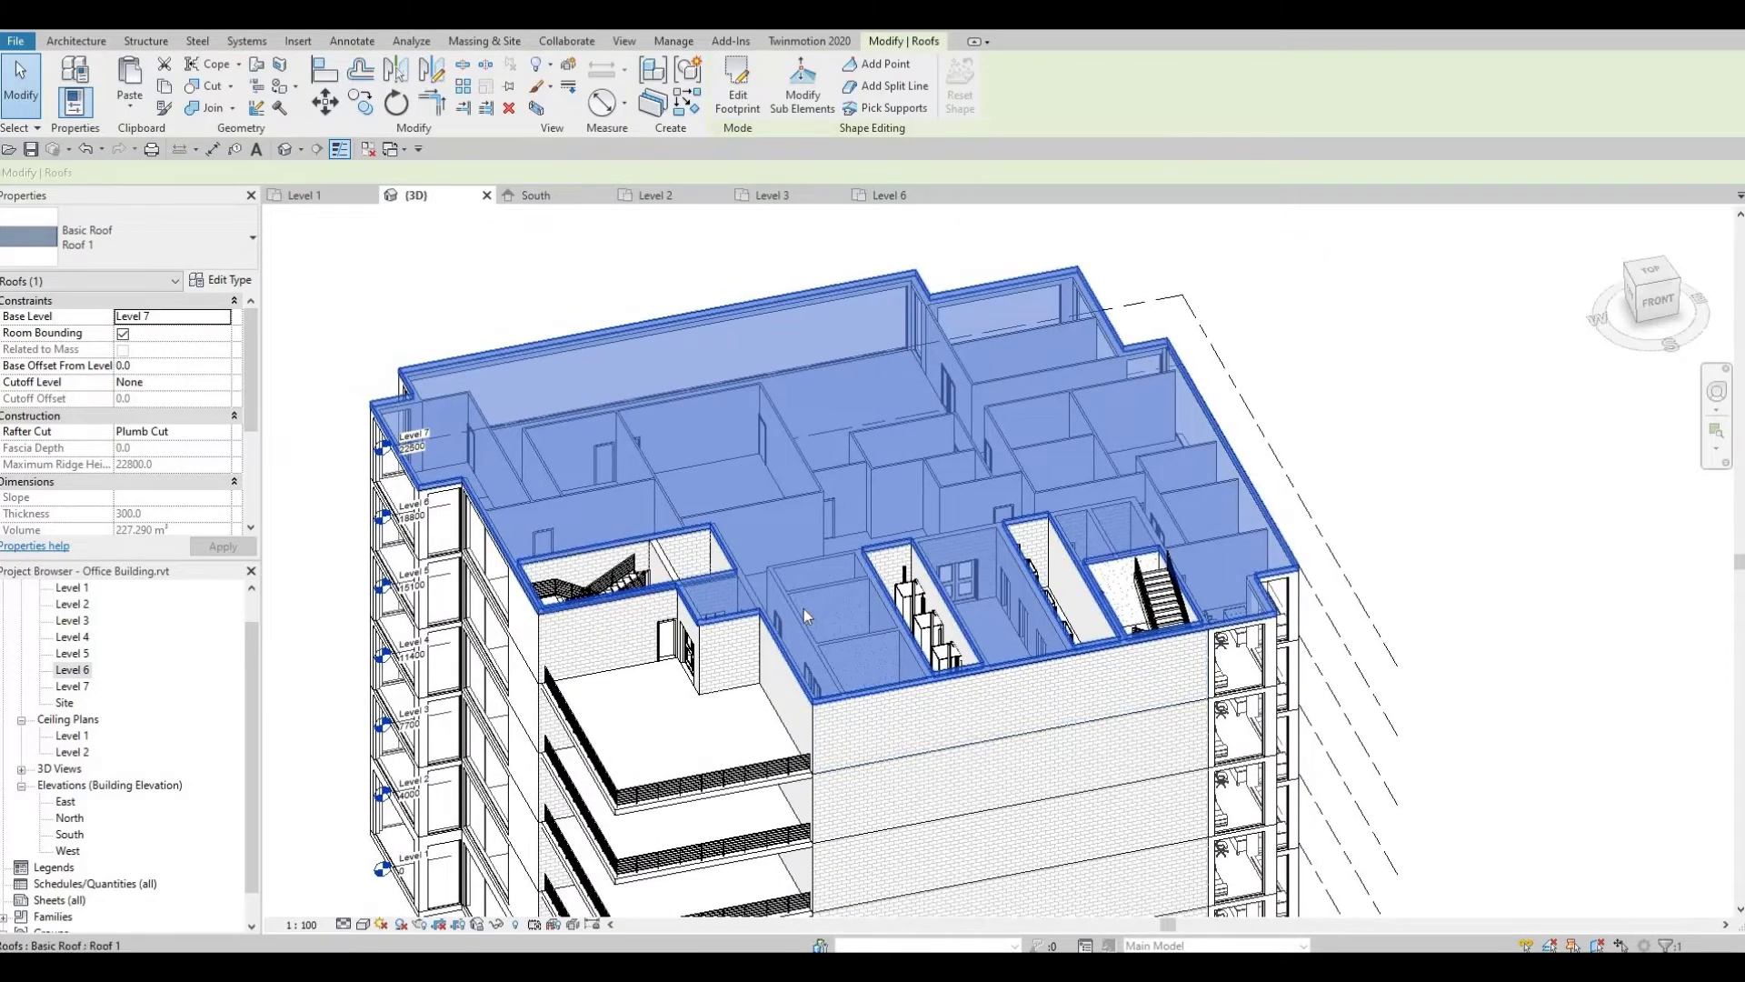
Examine the roof's stair and lift openings in the 3D view and the Level 7 floor plan.
{"action": "middle_click_drag", "start_coordinate": [806, 612], "coordinate": [916, 766], "text": "shift"}
{"action": "key", "text": "Escape"}
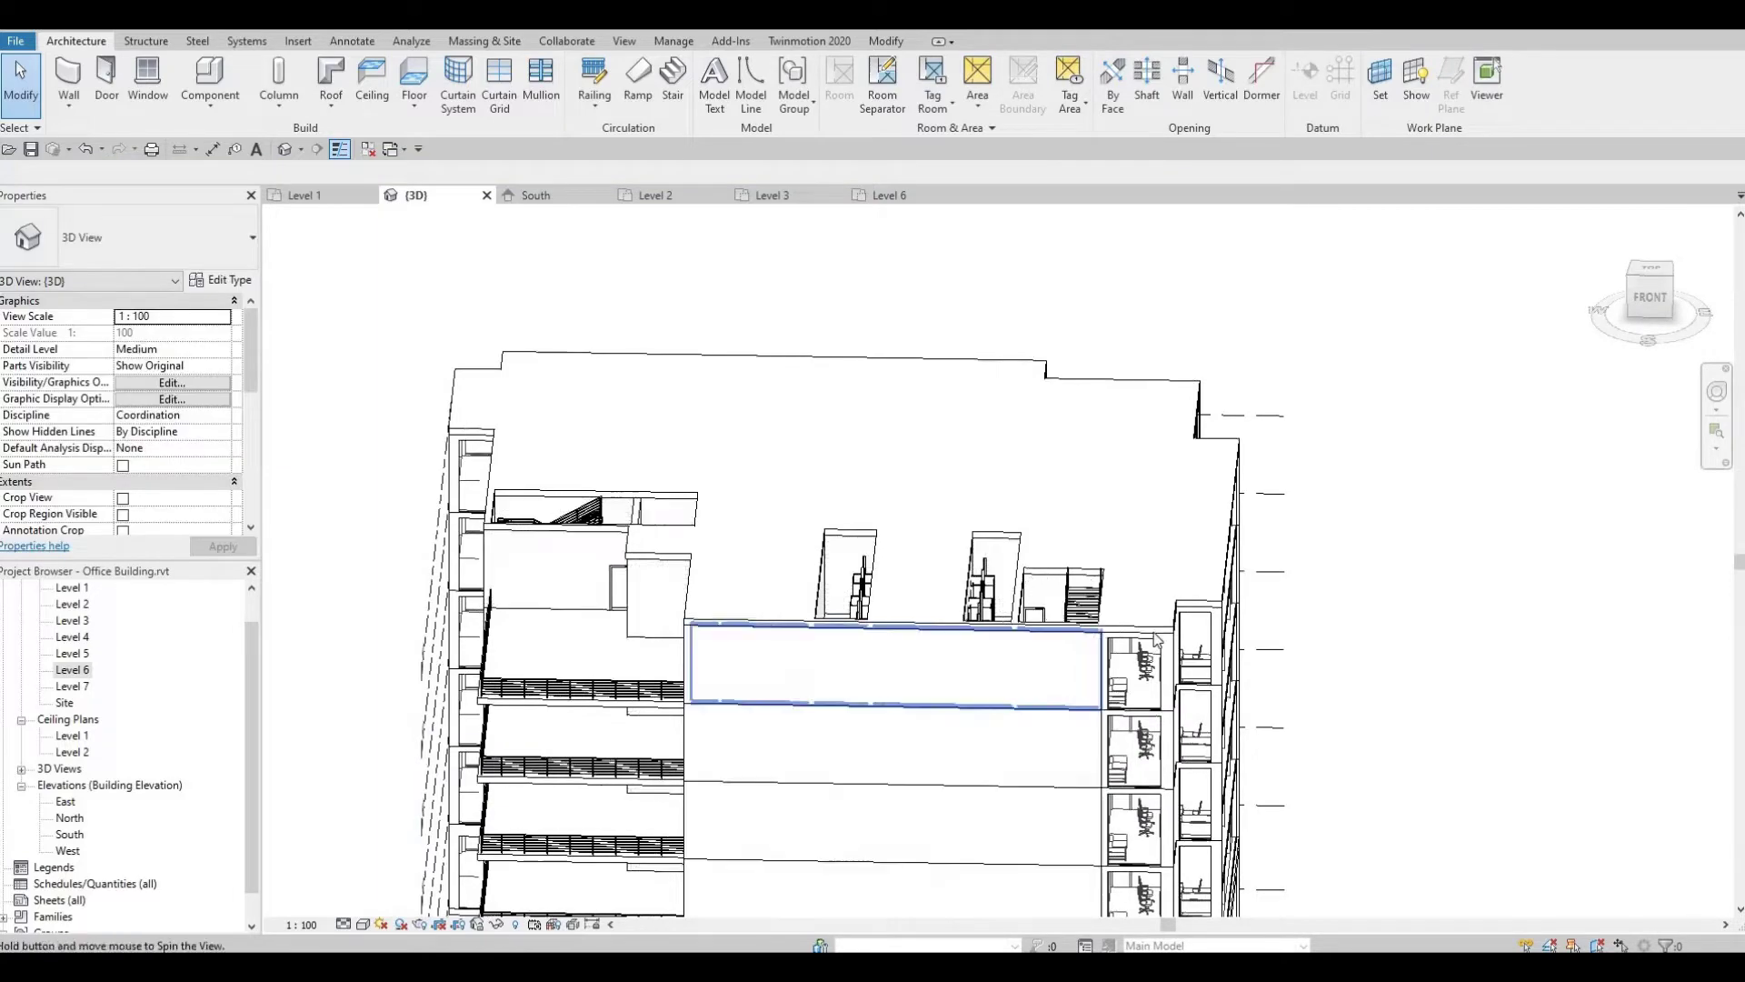
{"action": "middle_click_drag", "start_coordinate": [868, 650], "coordinate": [924, 643], "text": "shift"}
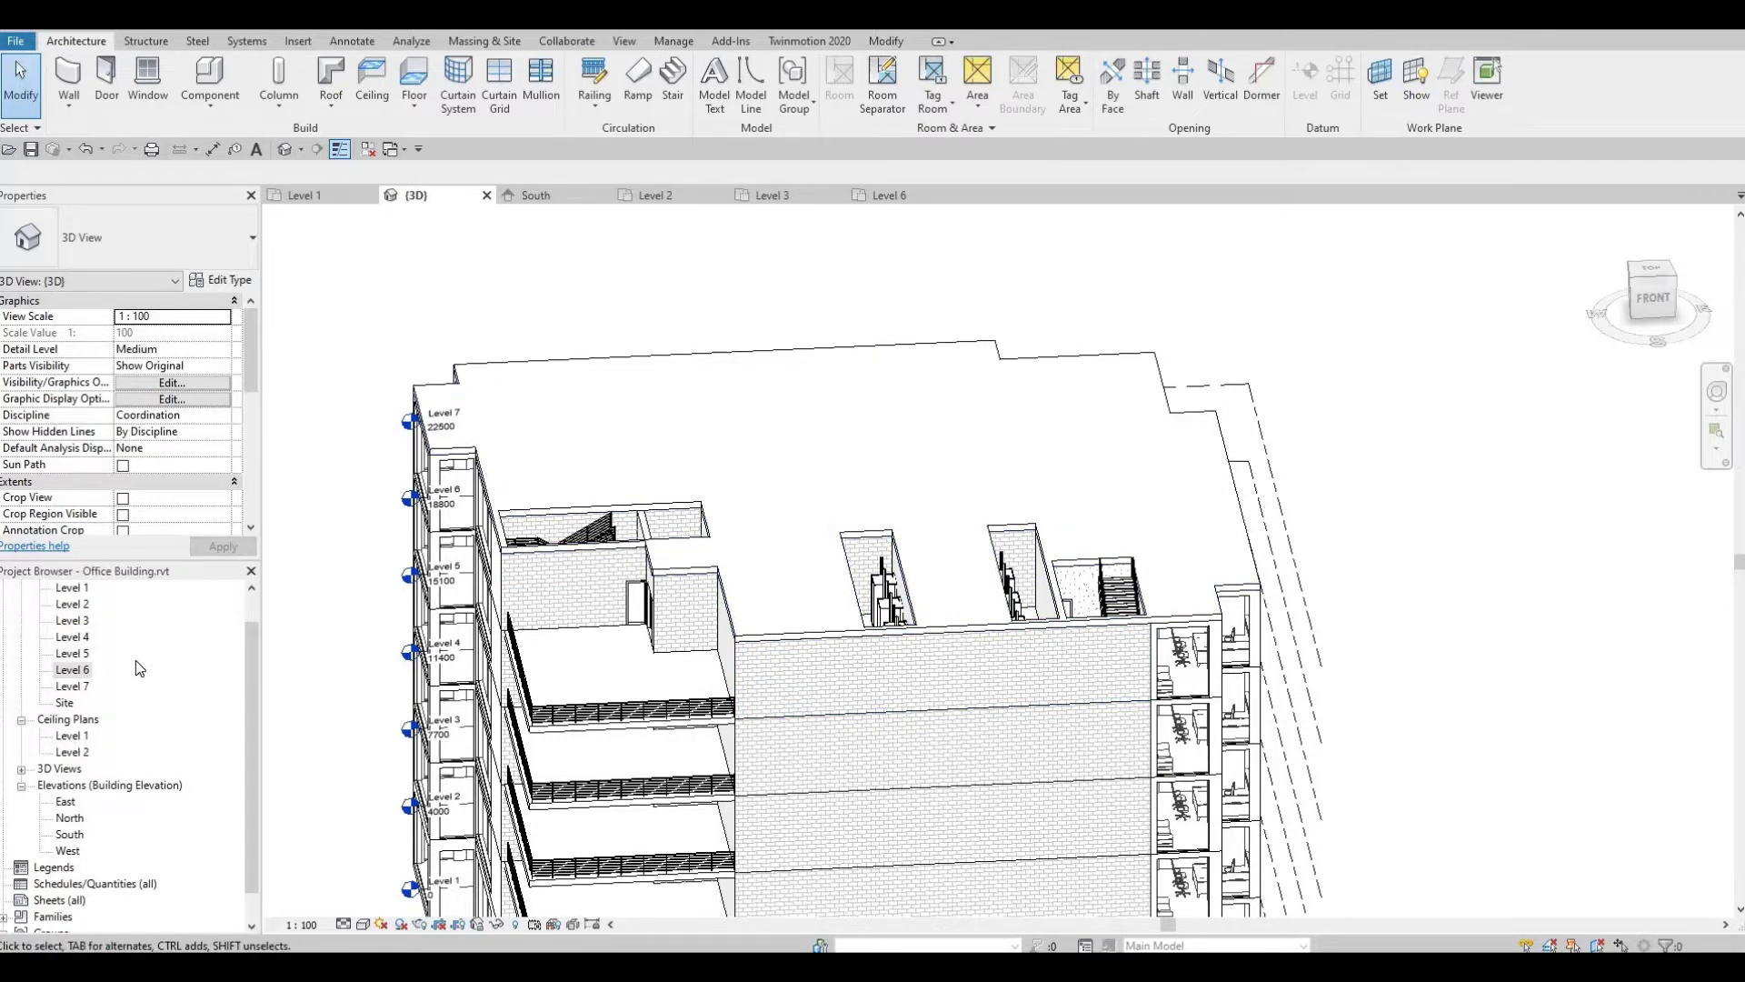
{"action": "left_click", "coordinate": [72, 670]}
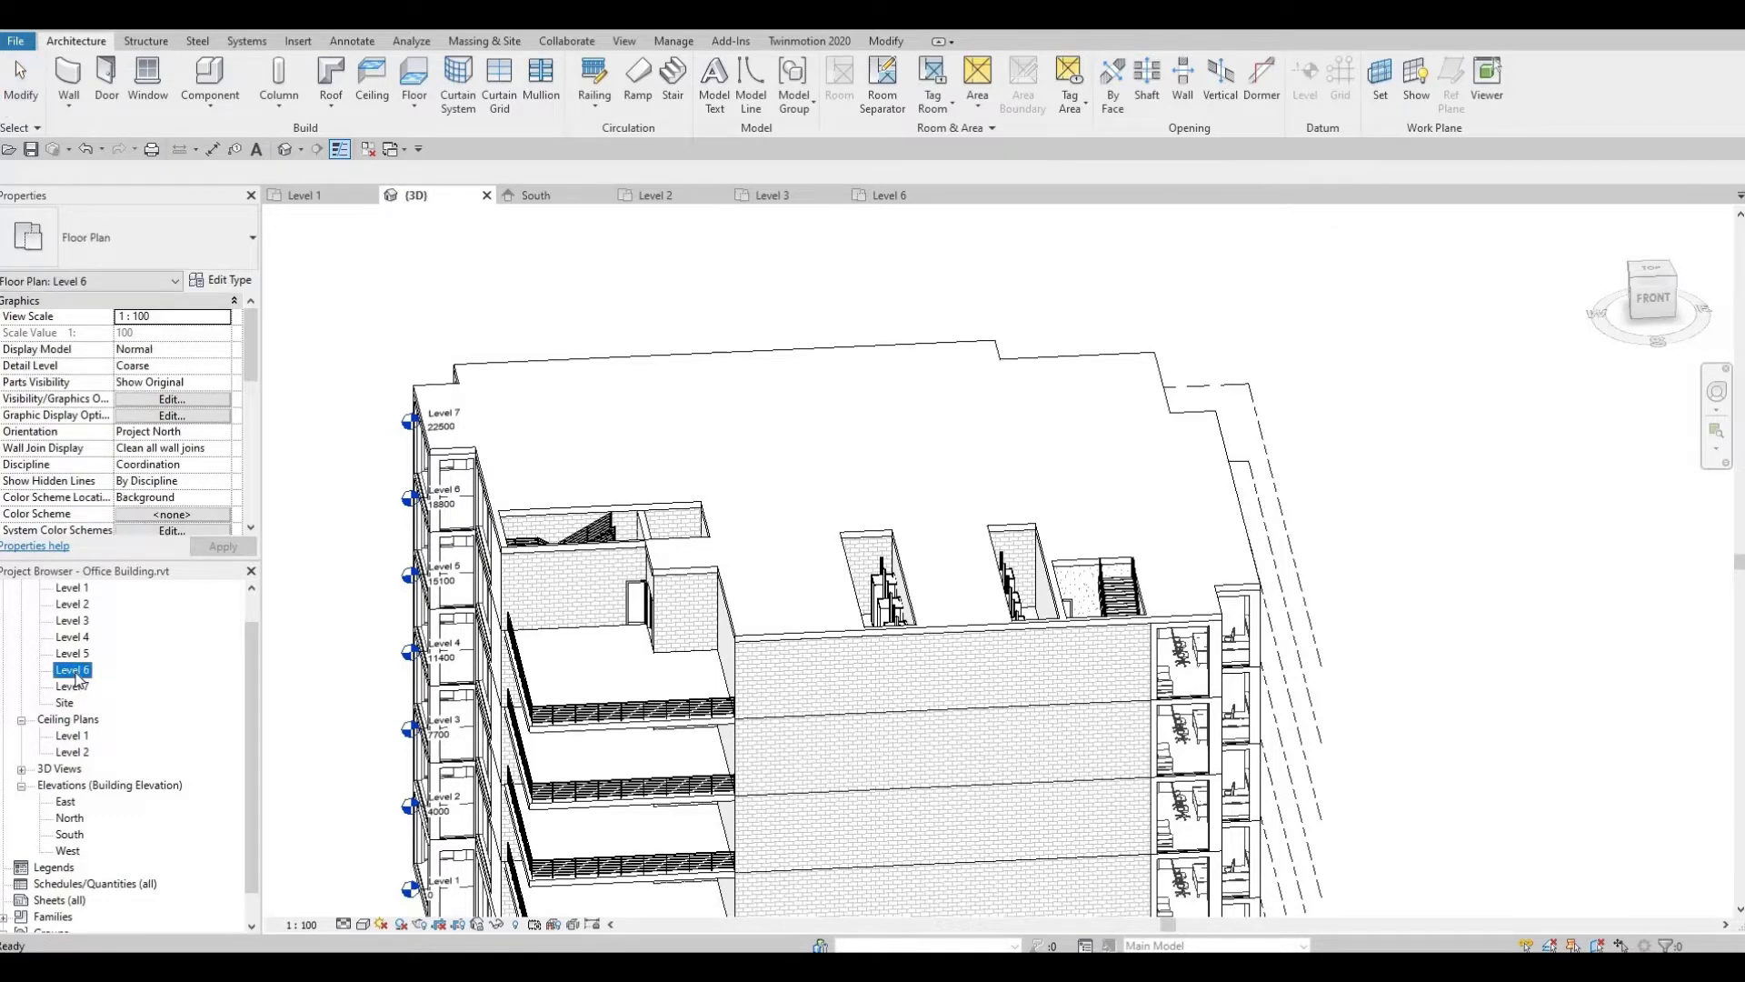
{"action": "double_click", "coordinate": [73, 686]}
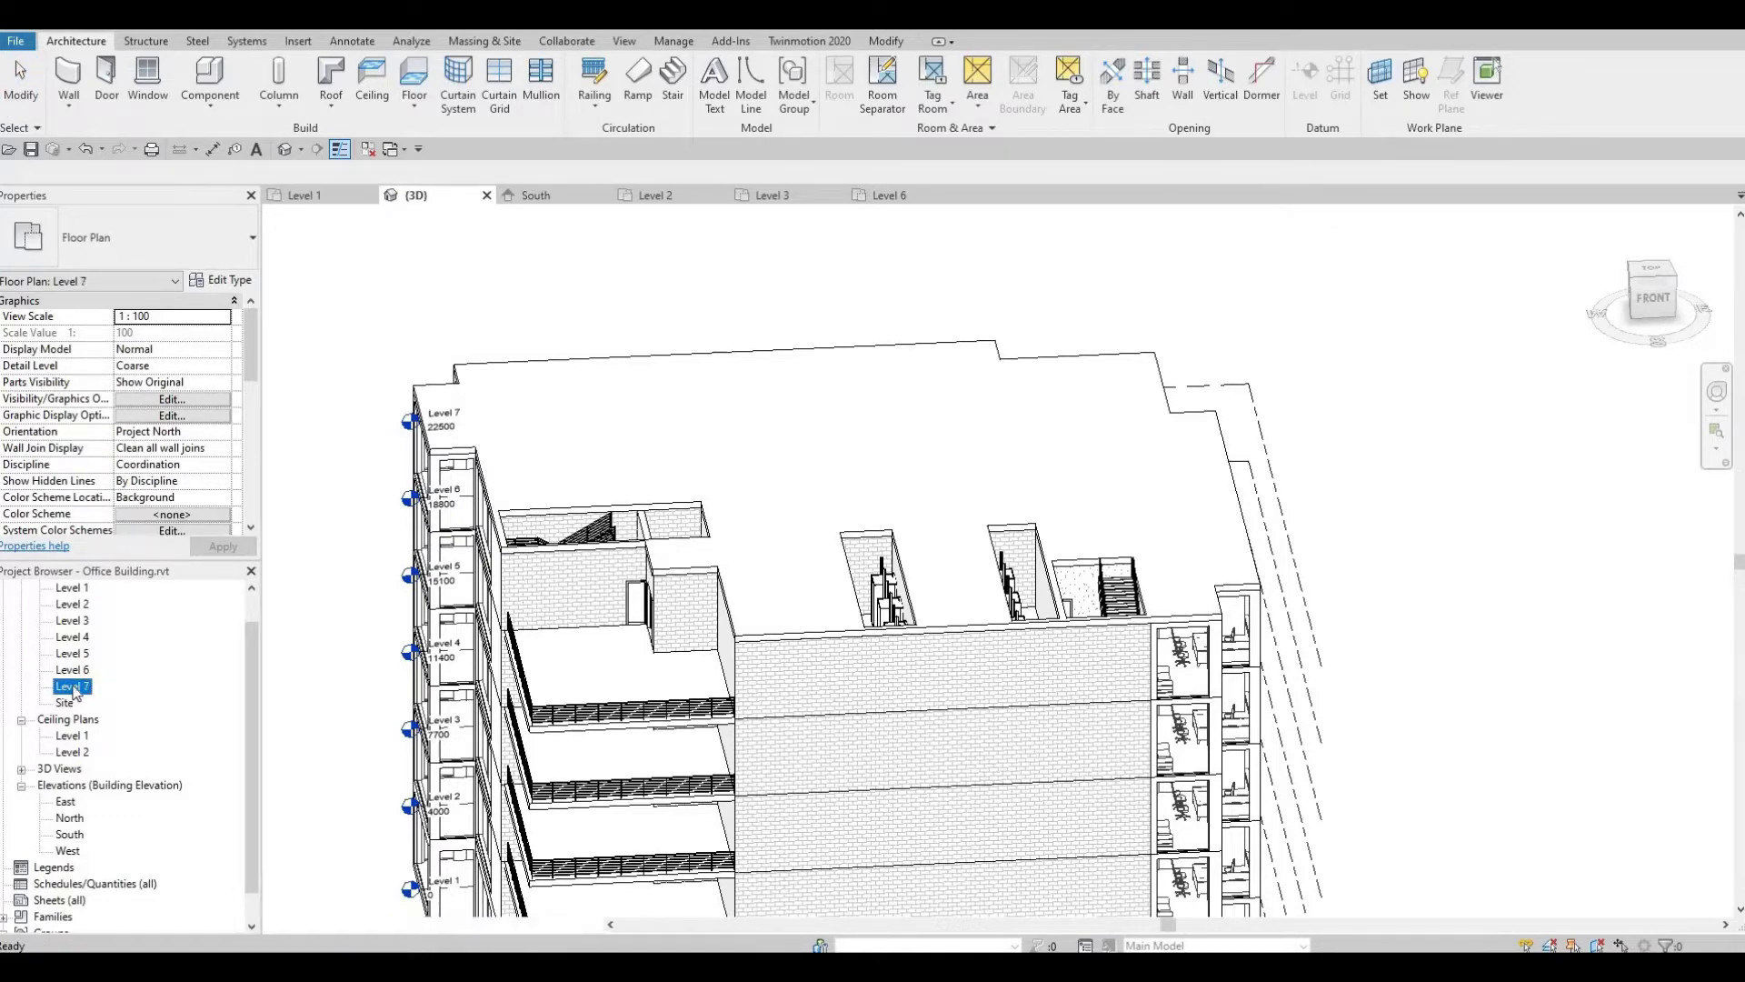
{"action": "scroll", "coordinate": [1009, 673], "scroll_direction": "up", "scroll_amount": 5}
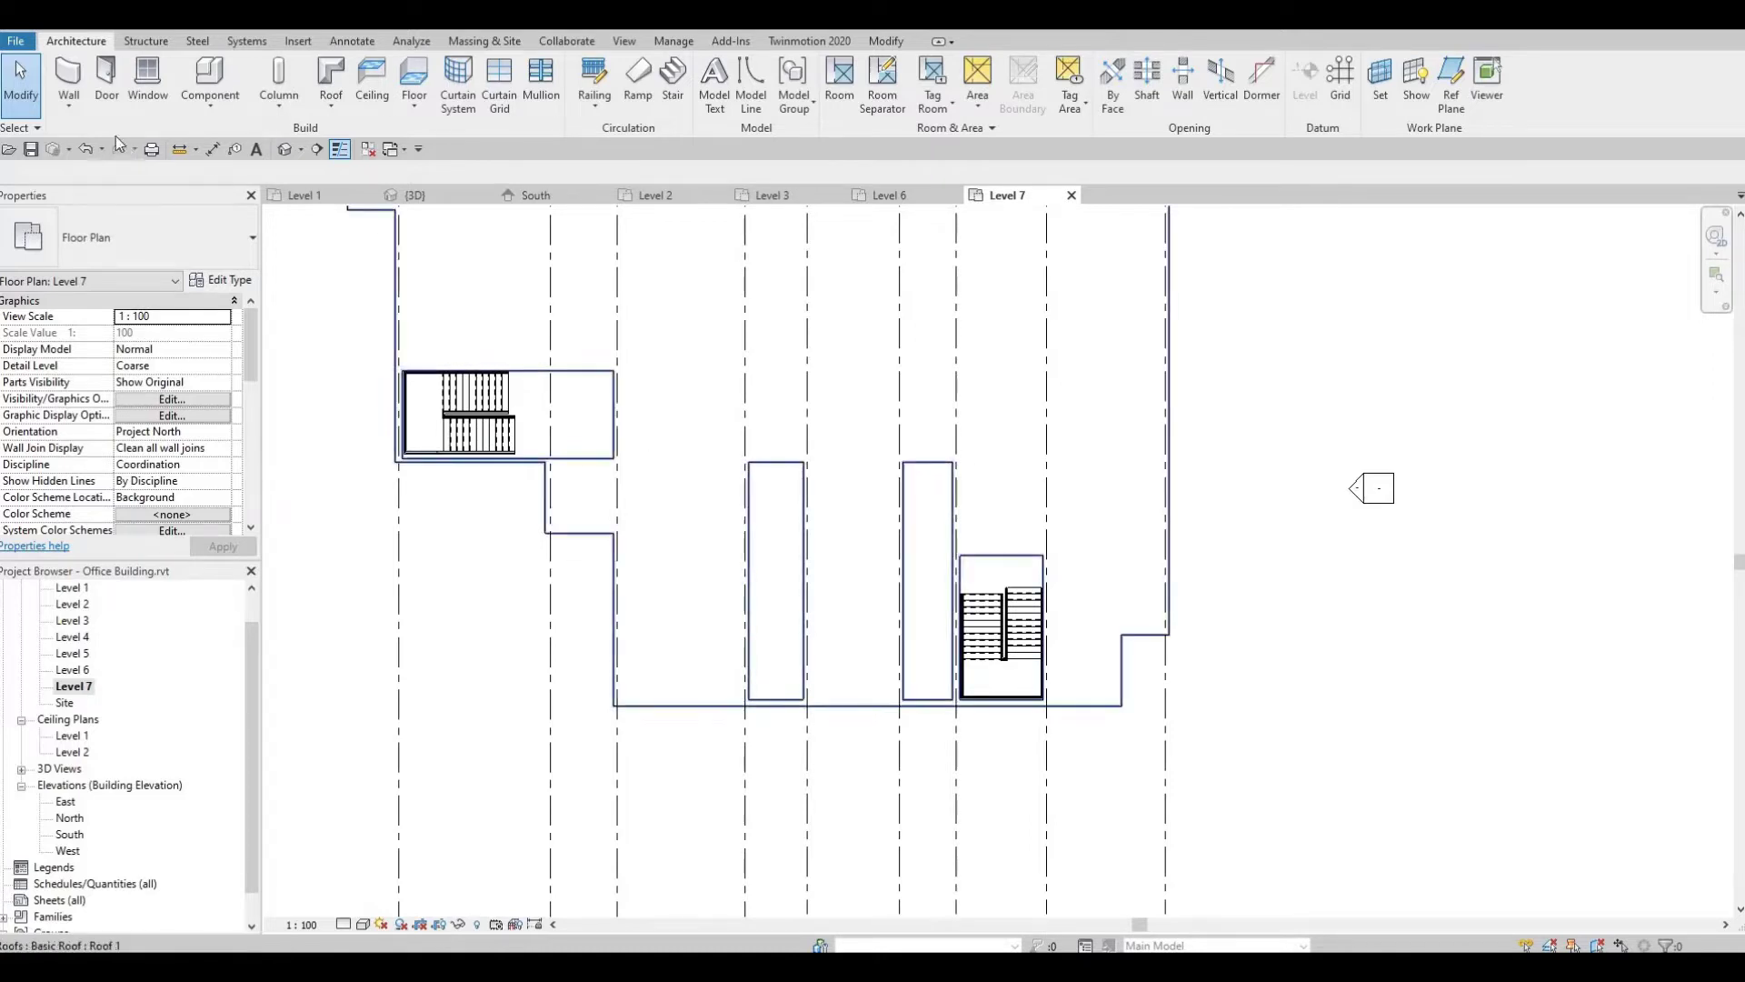
In the South elevation, stretch the level lines' right ends outward past grid 9 so their heads clear the building.
{"action": "double_click", "coordinate": [71, 834]}
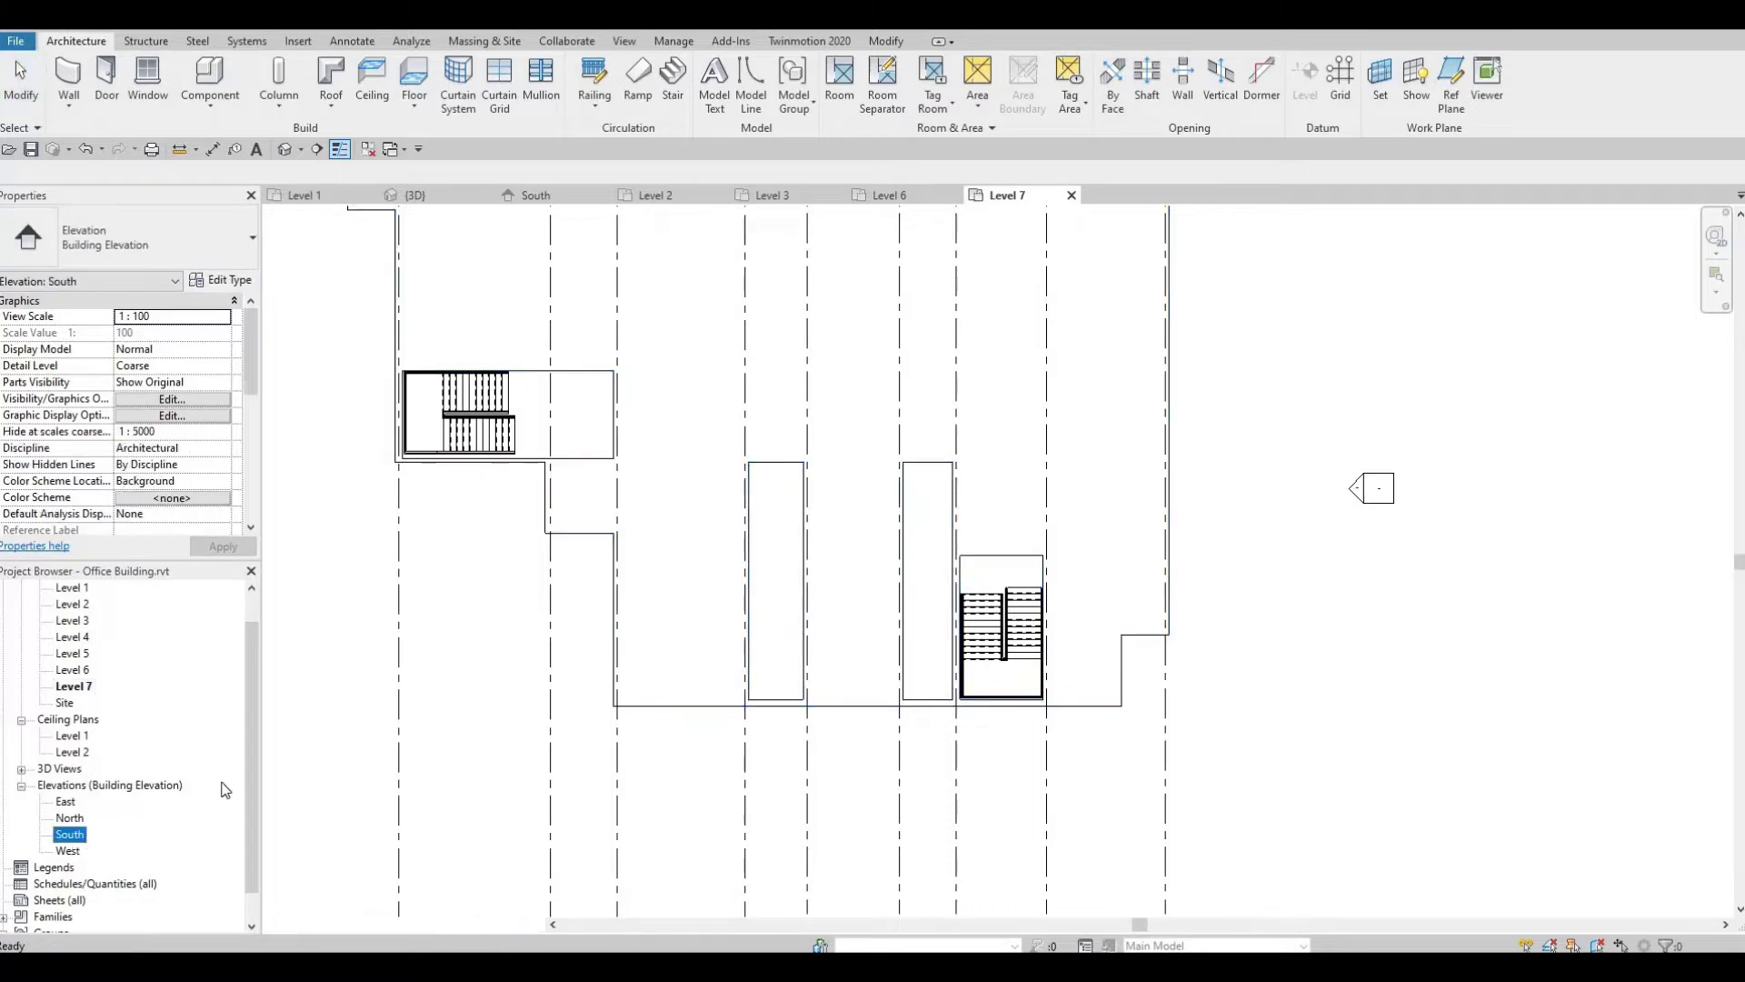
{"action": "scroll", "coordinate": [712, 858], "scroll_direction": "down", "scroll_amount": 2}
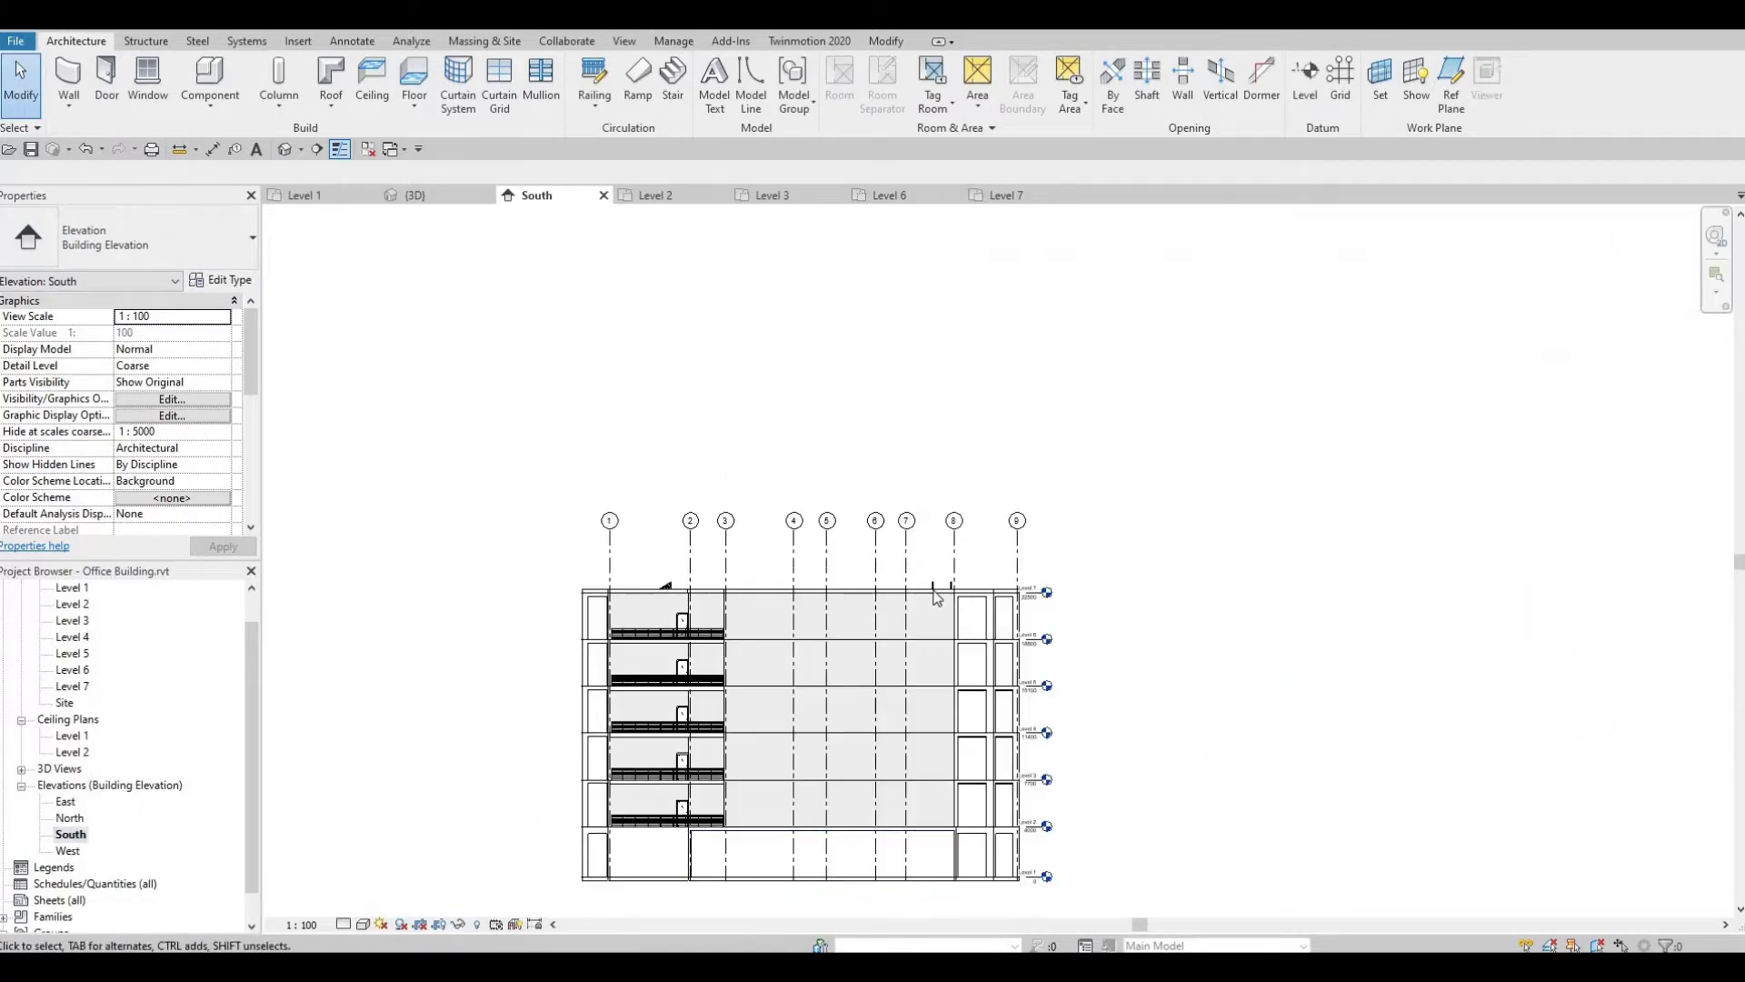
{"action": "scroll", "coordinate": [996, 579], "scroll_direction": "up", "scroll_amount": 4}
{"action": "scroll", "coordinate": [1134, 600], "scroll_direction": "up", "scroll_amount": 5}
{"action": "scroll", "coordinate": [1145, 636], "scroll_direction": "down", "scroll_amount": 3}
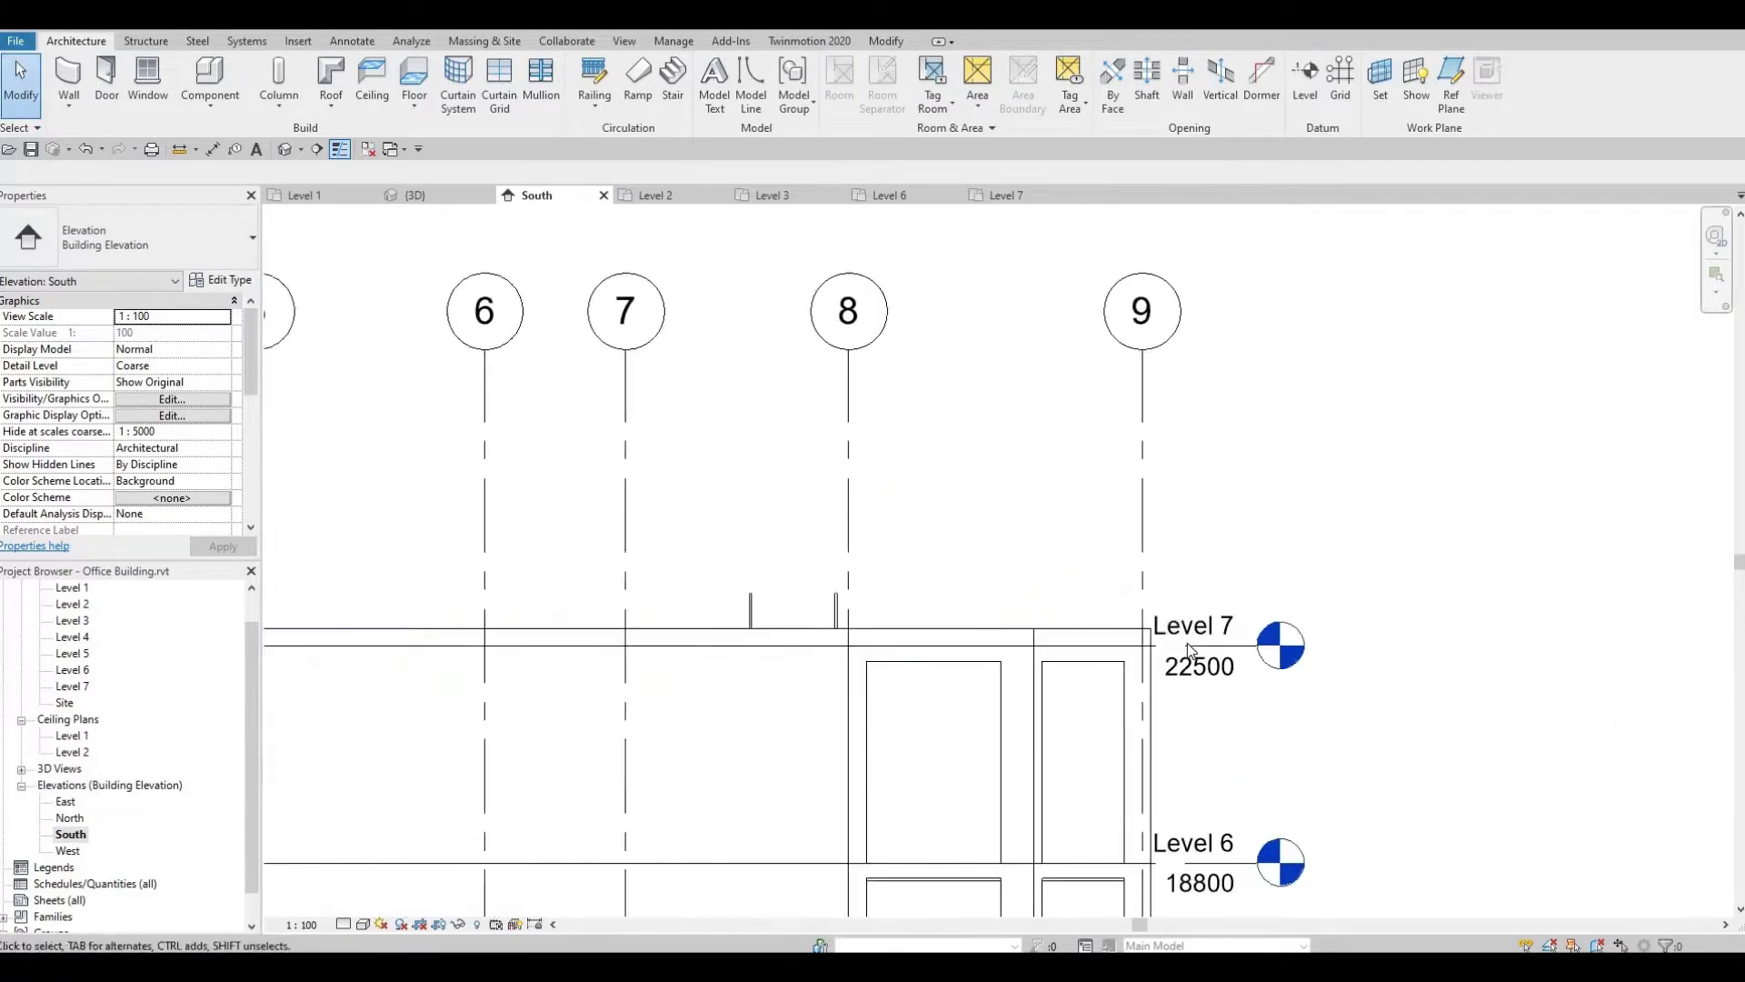
{"action": "scroll", "coordinate": [1145, 647], "scroll_direction": "down", "scroll_amount": 1}
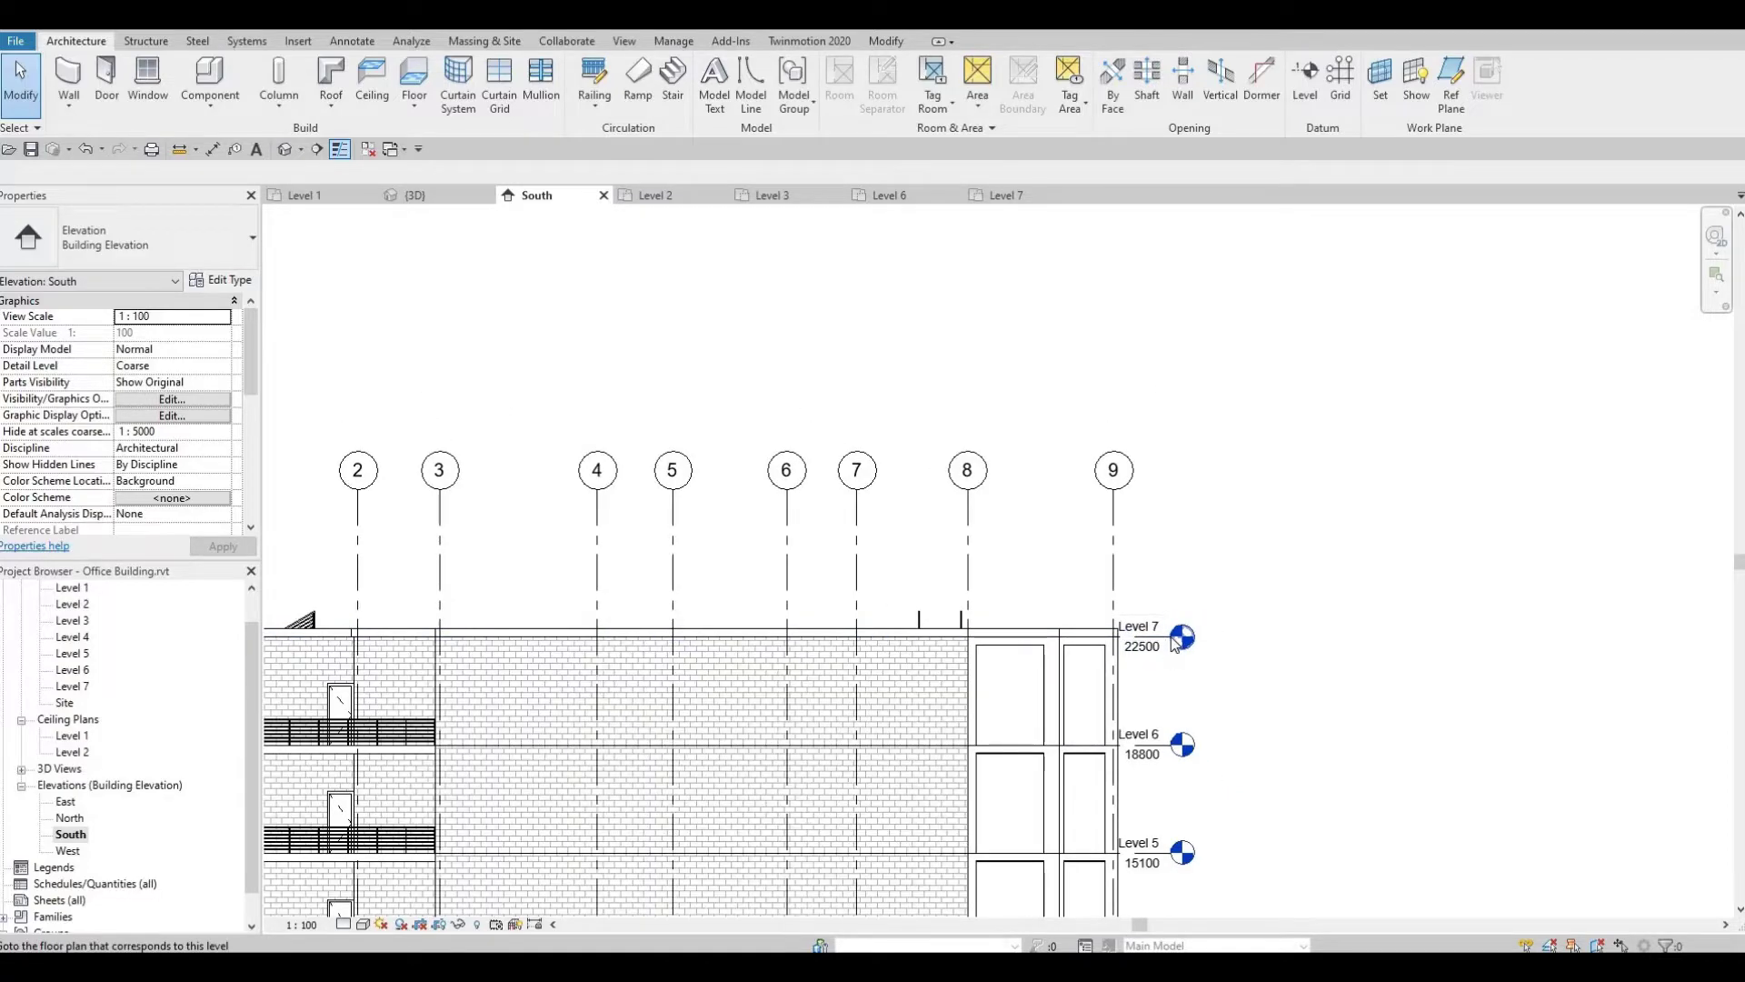
{"action": "scroll", "coordinate": [1178, 662], "scroll_direction": "up", "scroll_amount": 4}
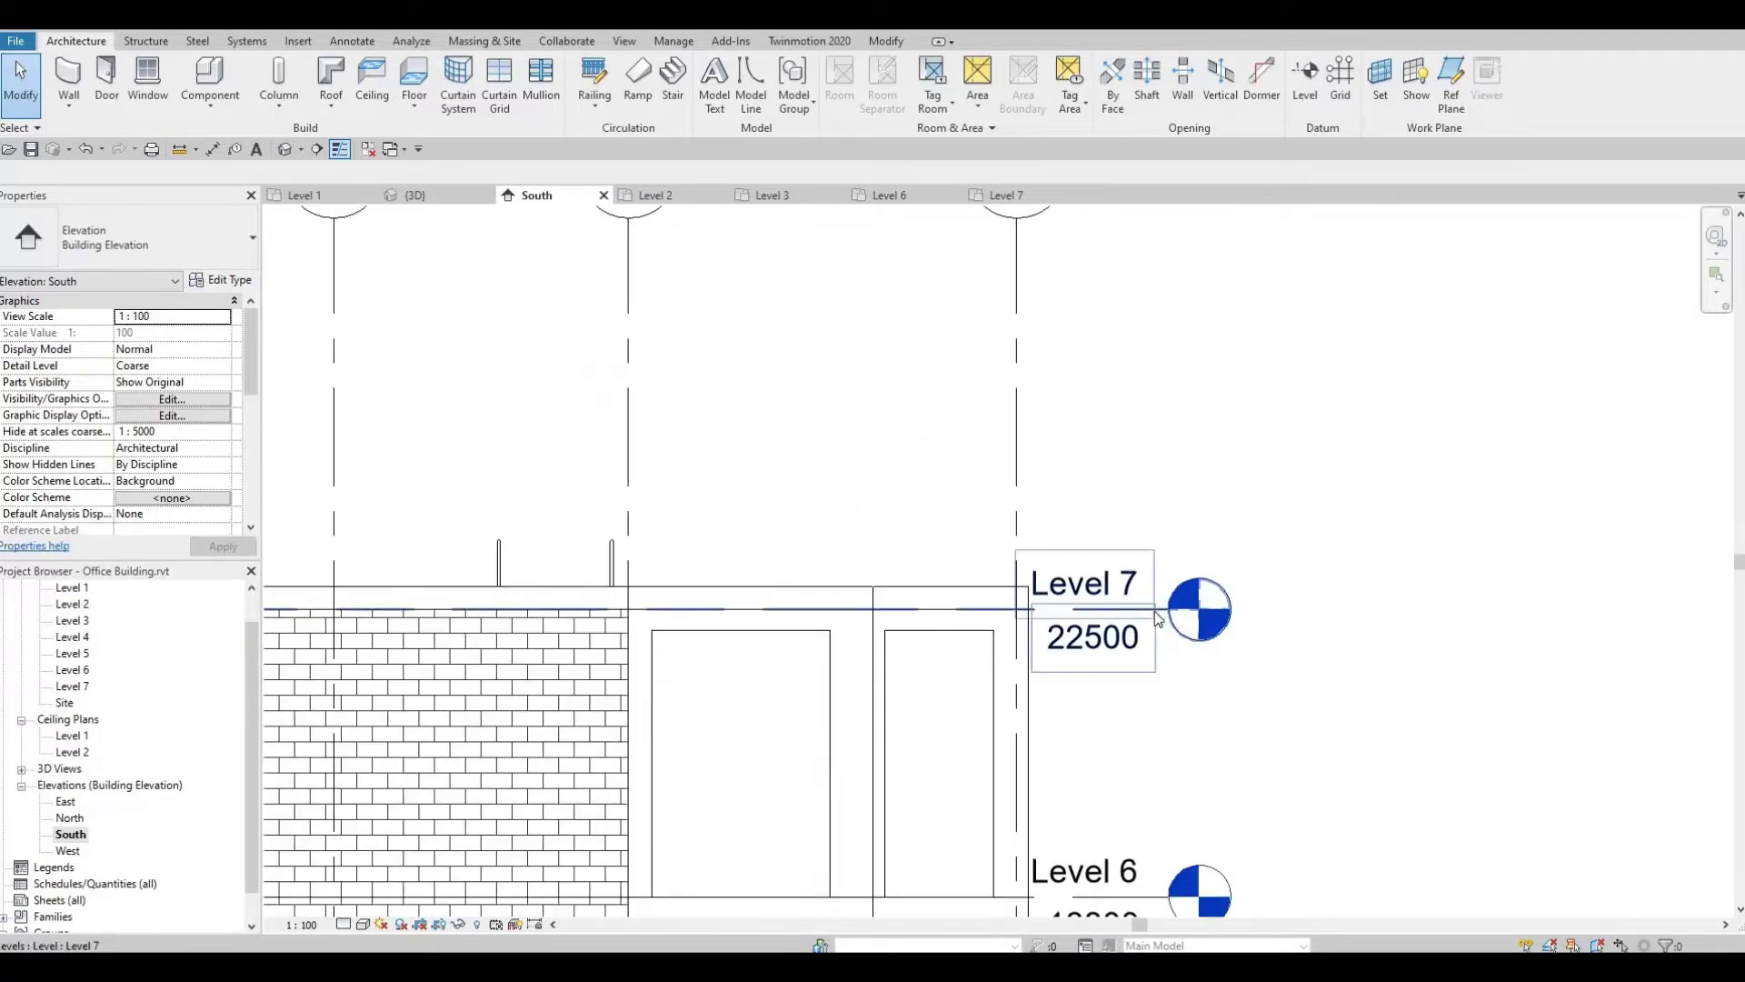
{"action": "left_click", "coordinate": [1166, 622]}
{"action": "left_click_drag", "start_coordinate": [1171, 610], "coordinate": [1362, 610]}
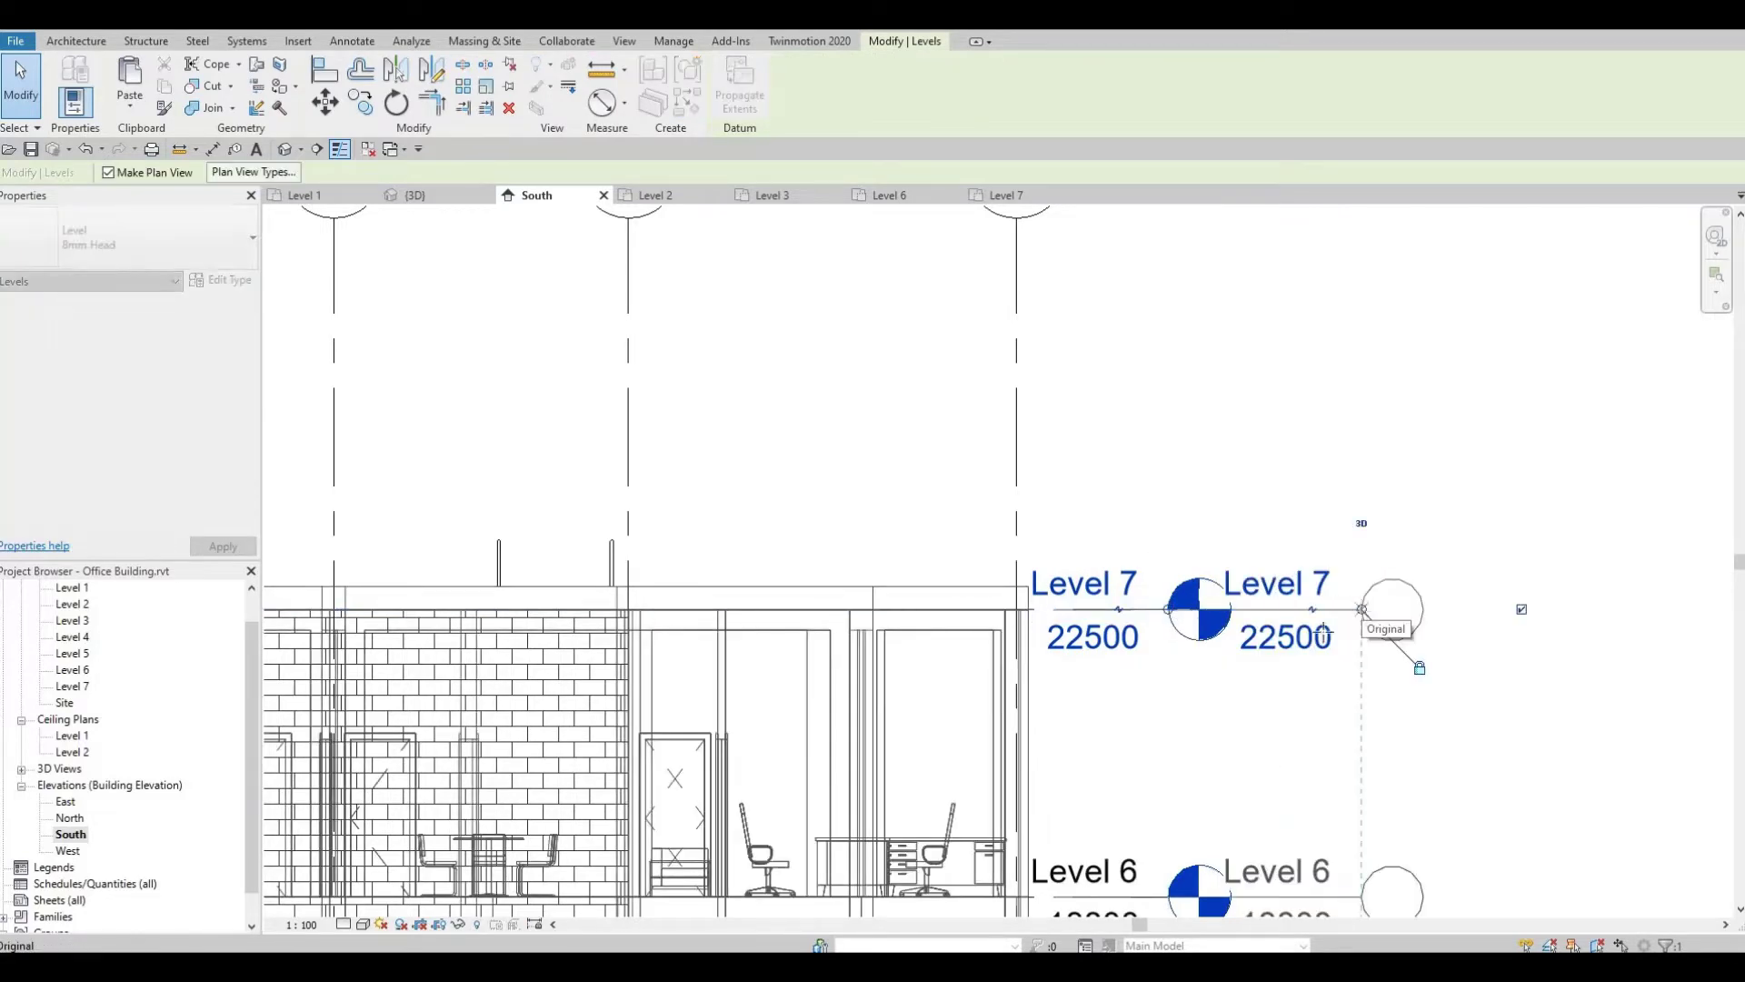
{"action": "middle_click_drag", "start_coordinate": [1177, 675], "coordinate": [1147, 548]}
{"action": "scroll", "coordinate": [1146, 548], "scroll_direction": "down", "scroll_amount": 5}
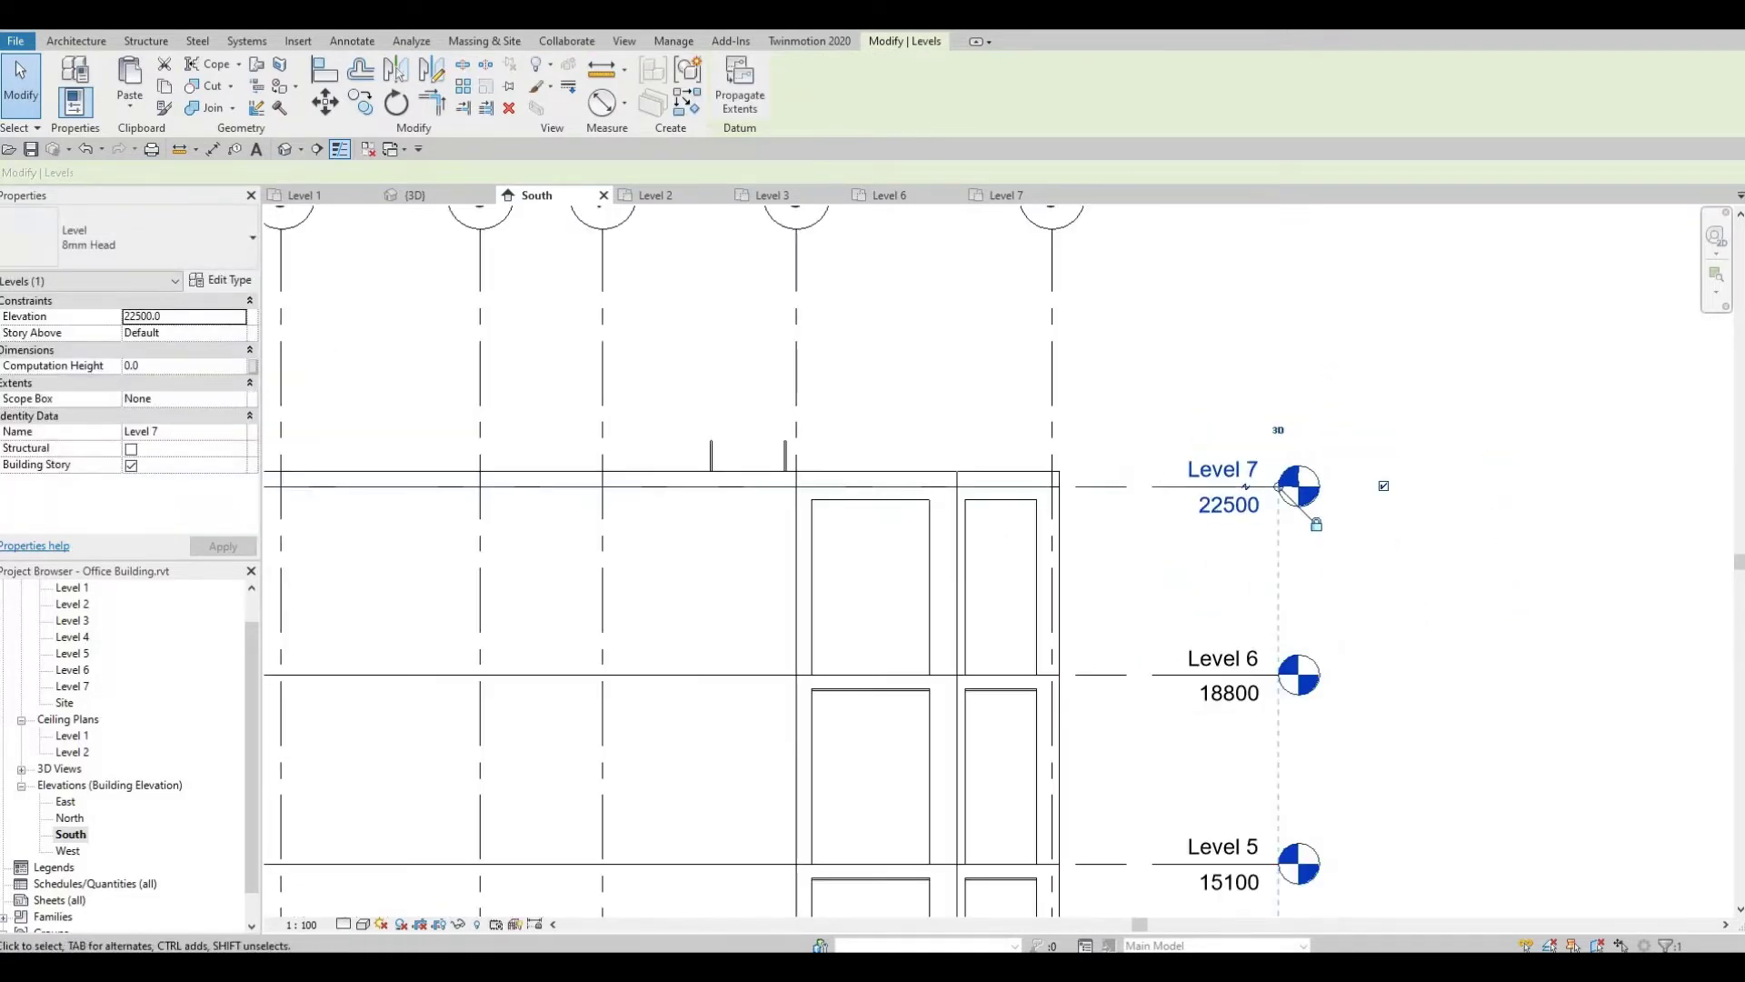
Rename Level 7 as Lower Roof and rename its corresponding views as well.
{"action": "scroll", "coordinate": [1201, 524], "scroll_direction": "up", "scroll_amount": 3}
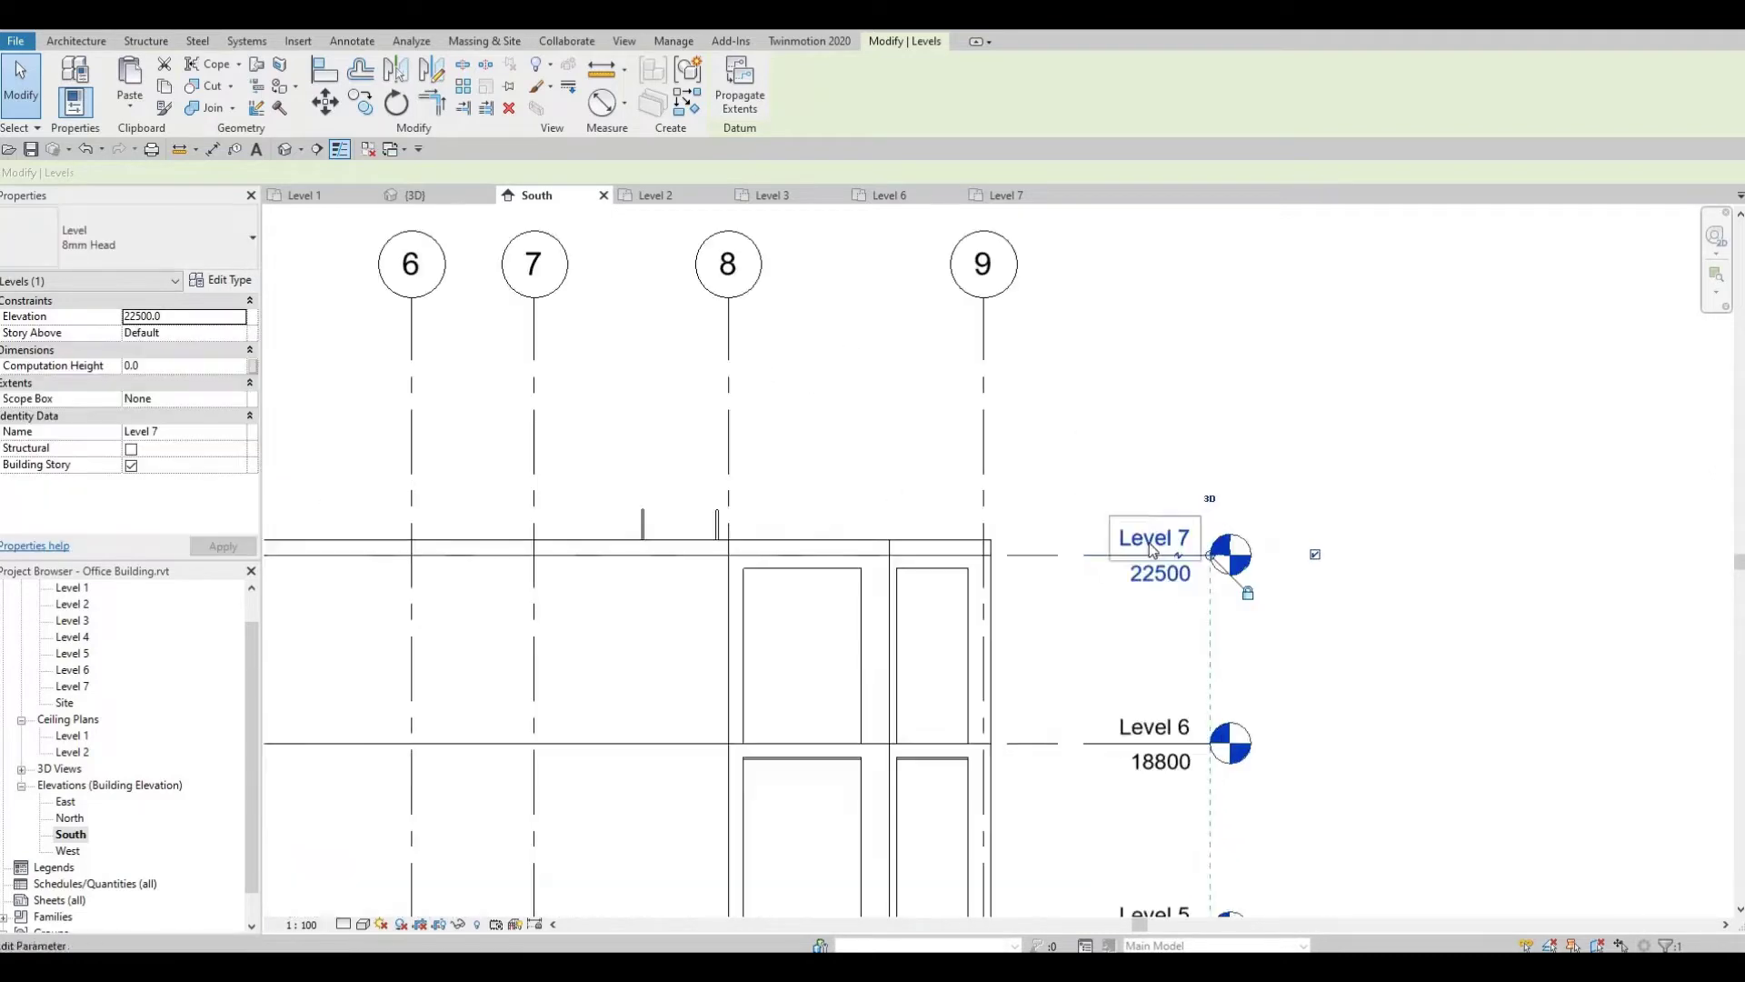
{"action": "left_click", "coordinate": [1149, 537]}
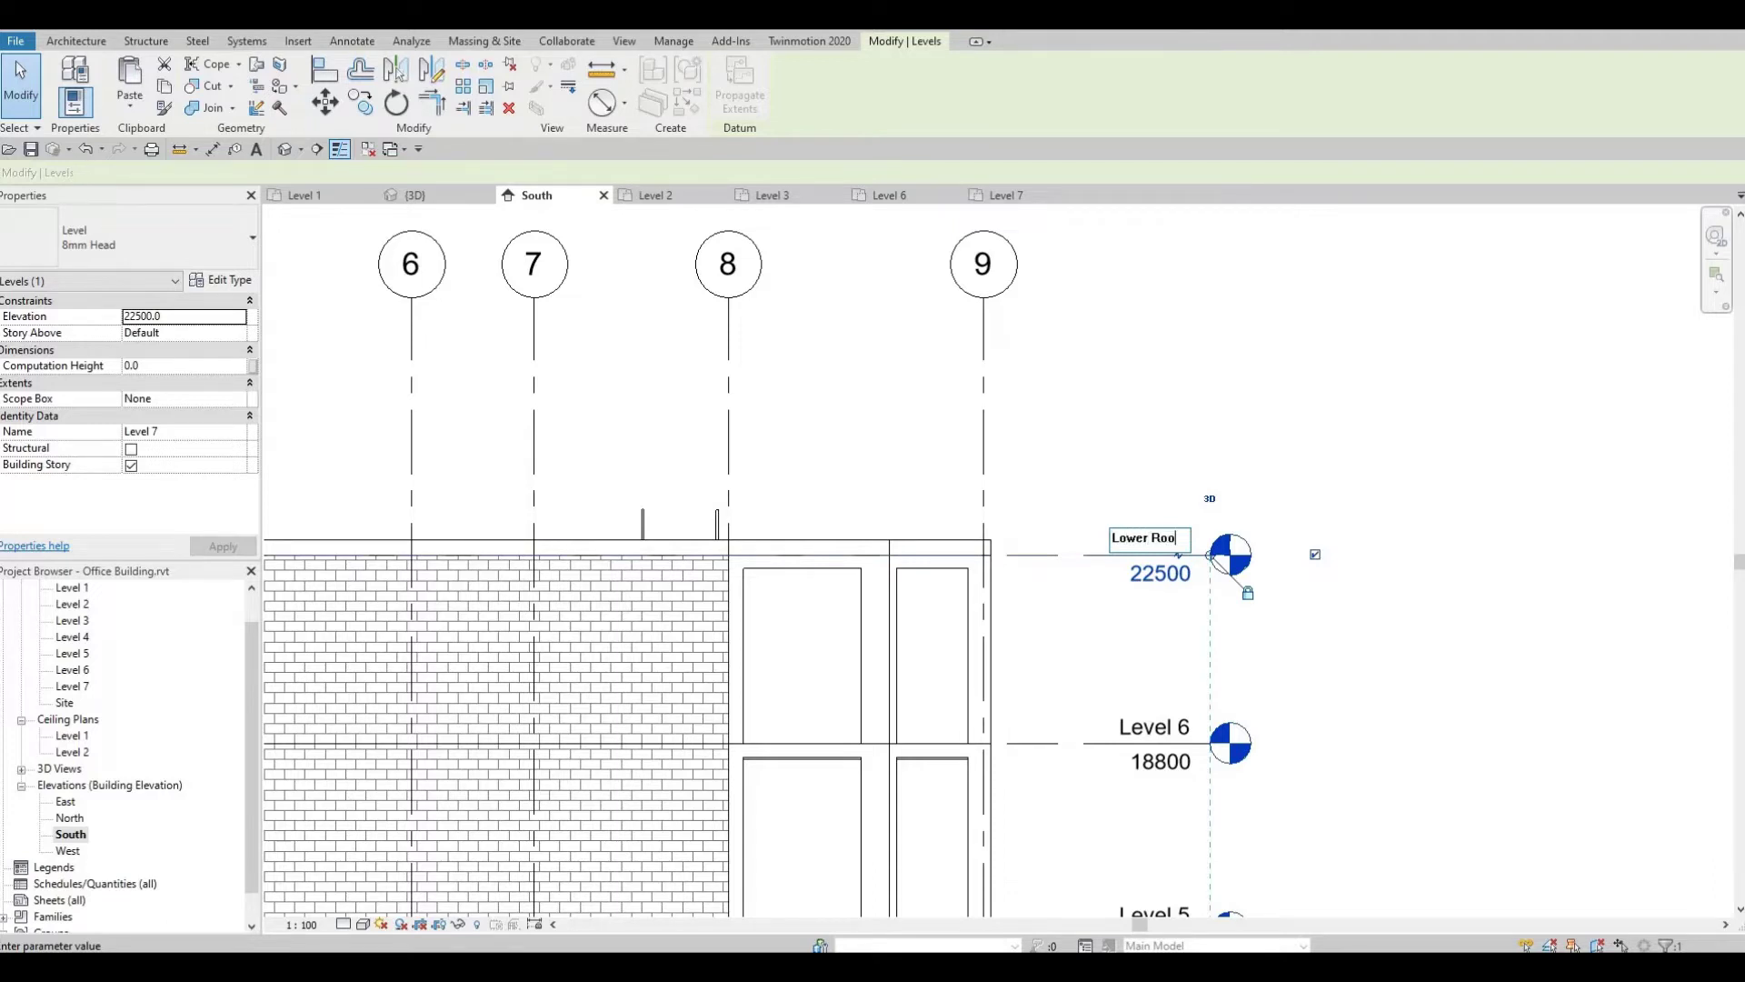
{"action": "key", "text": "Return"}
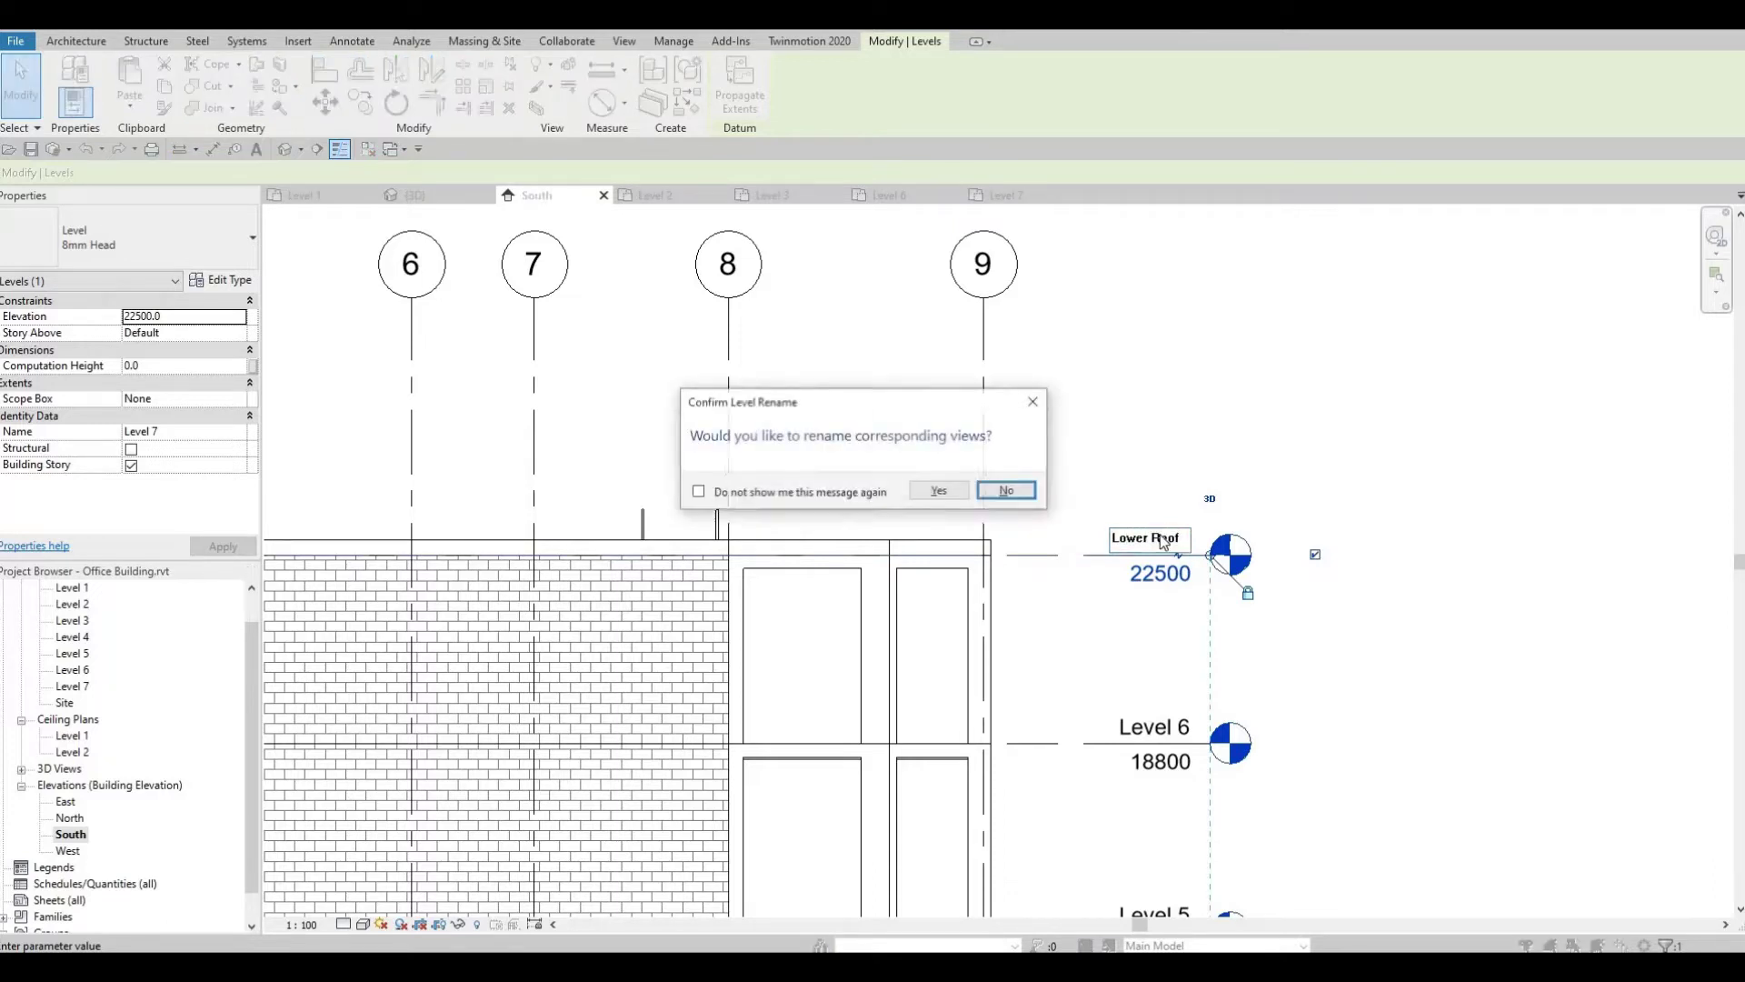
{"action": "left_click", "coordinate": [939, 491]}
{"action": "key", "text": "Escape"}
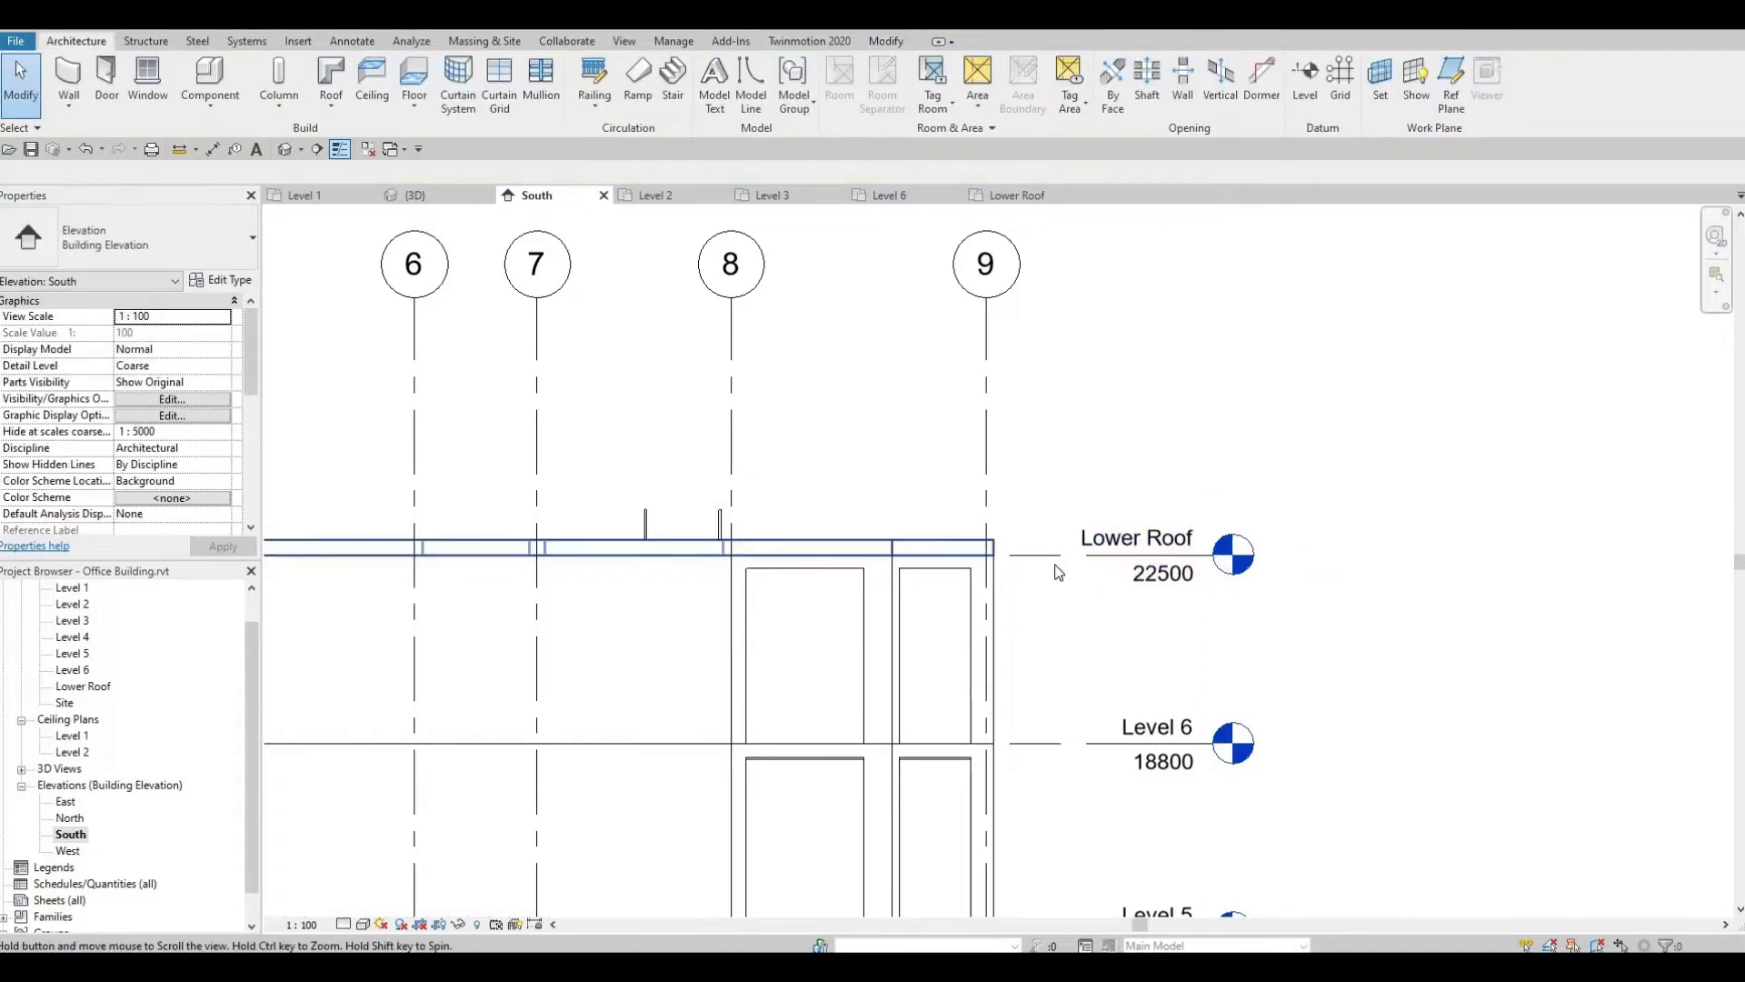
Copy the Lower Roof level 2500 mm straight up to create a new level above it.
{"action": "scroll", "coordinate": [1080, 570], "scroll_direction": "down", "scroll_amount": 2}
{"action": "scroll", "coordinate": [1082, 570], "scroll_direction": "down", "scroll_amount": 2}
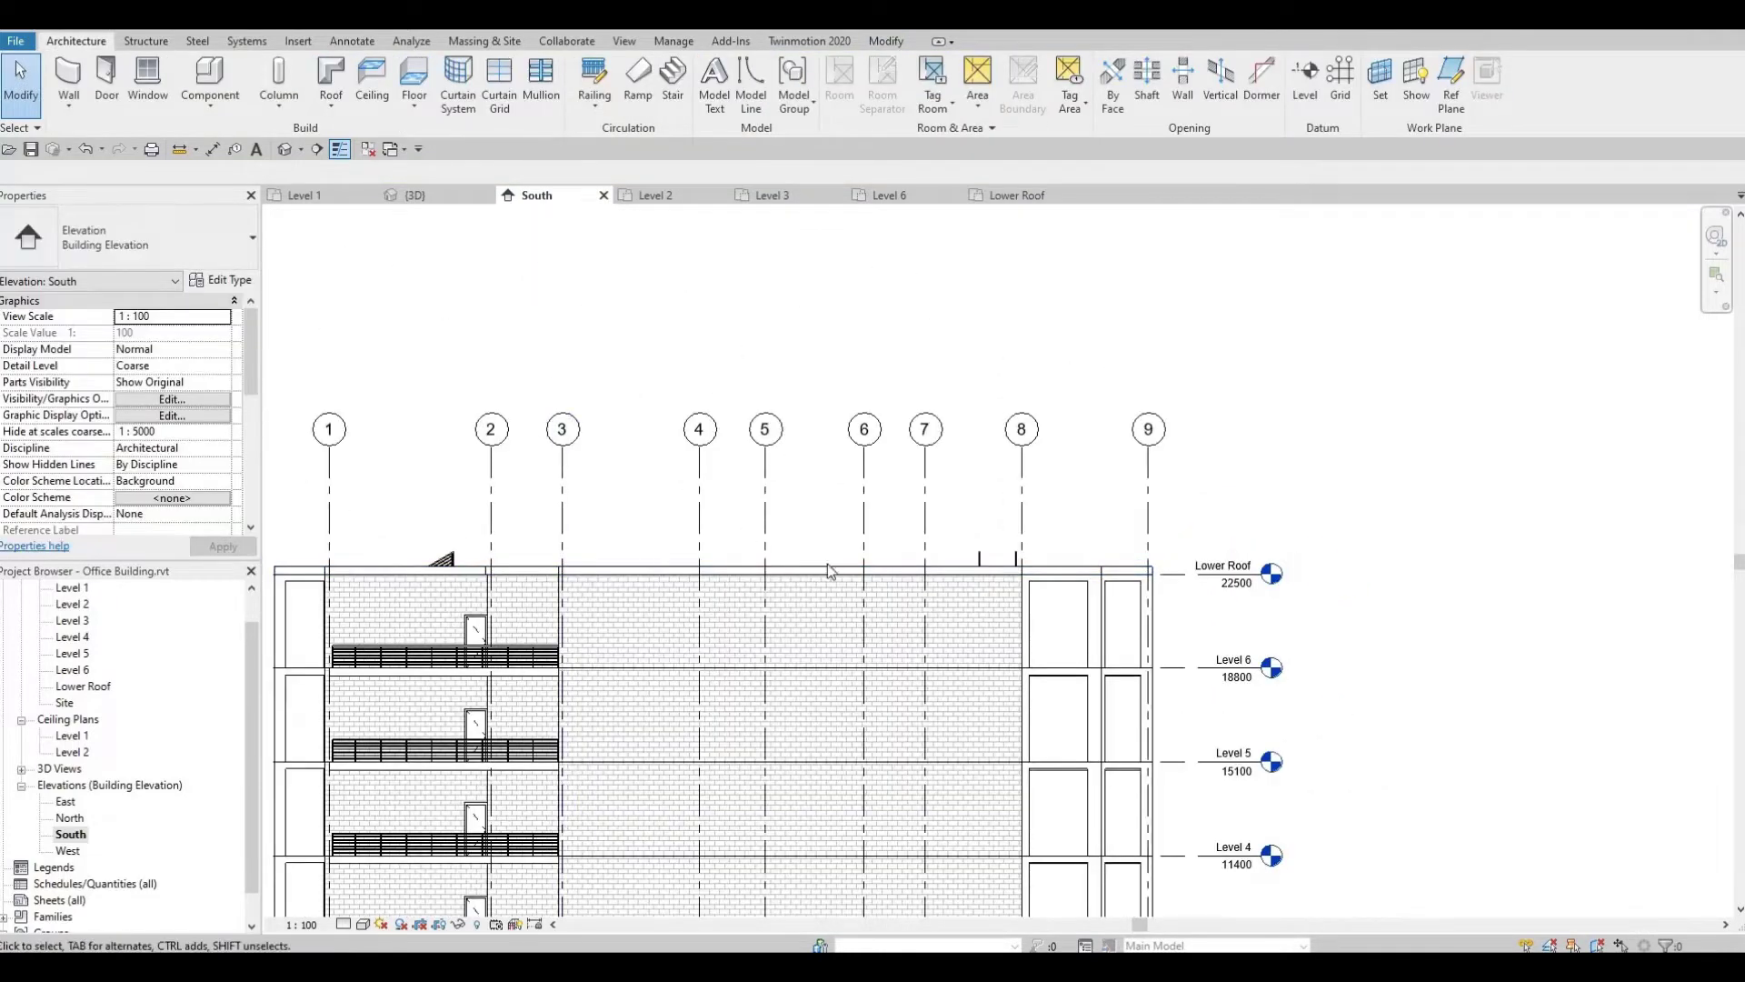
{"action": "left_click", "coordinate": [1169, 570]}
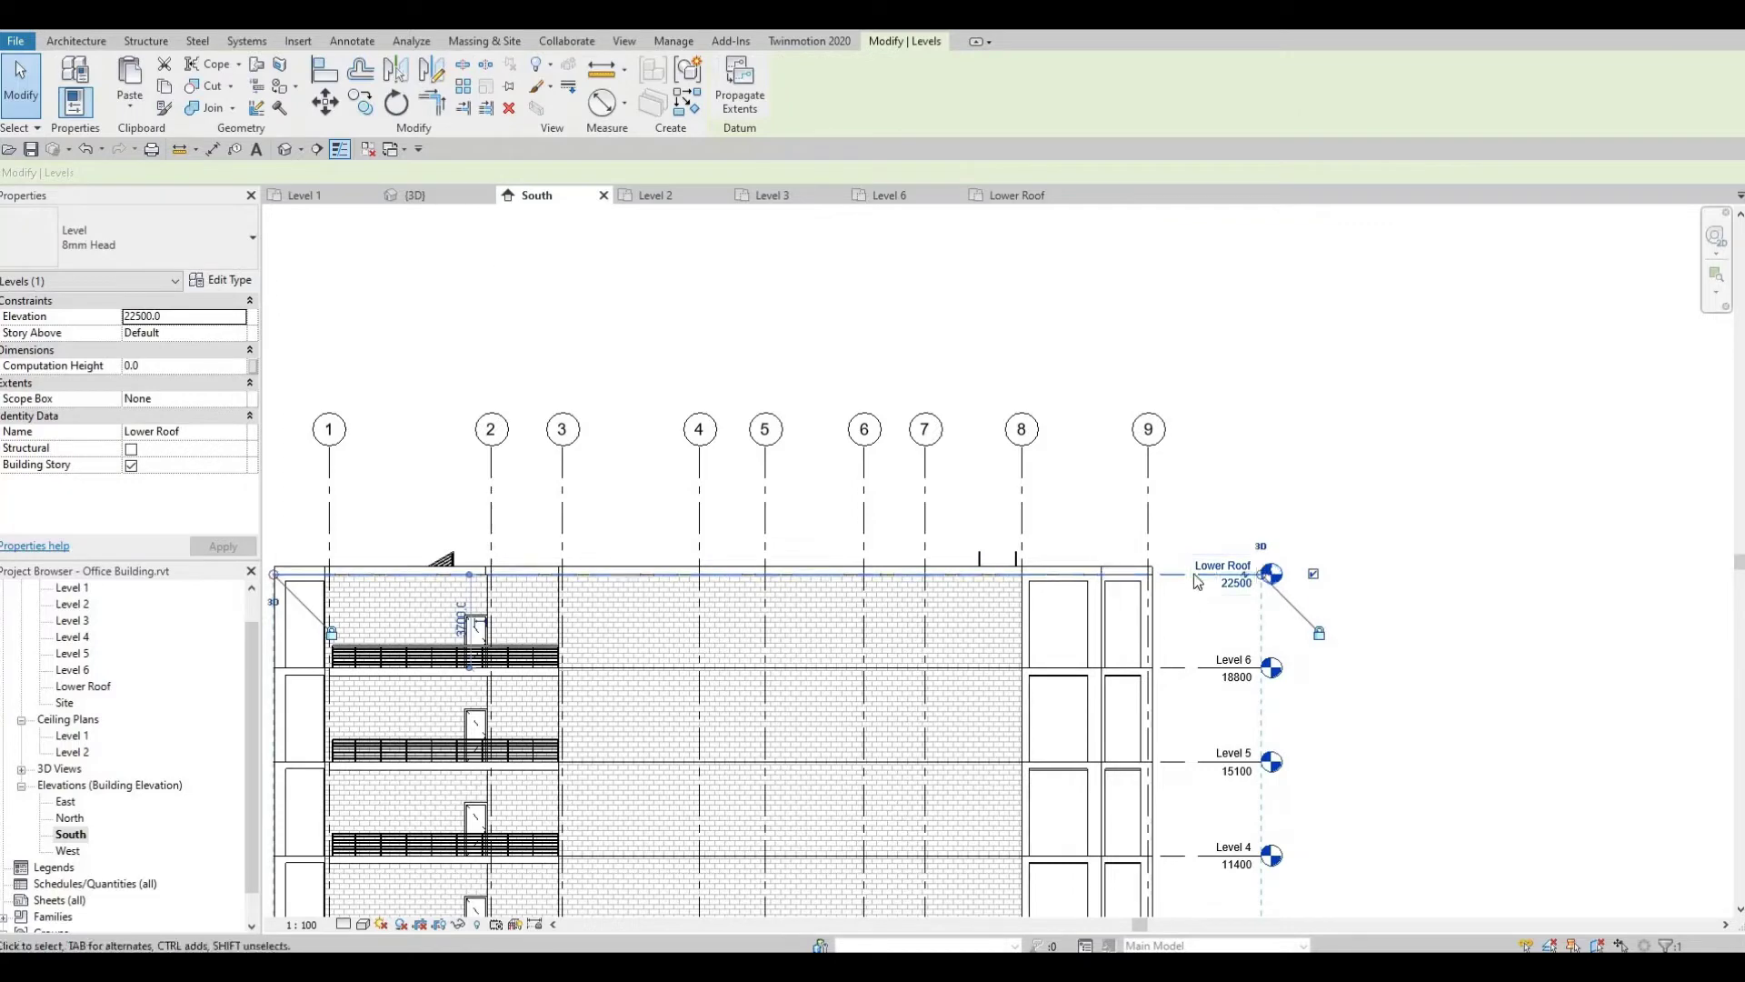
{"action": "left_click", "coordinate": [362, 108]}
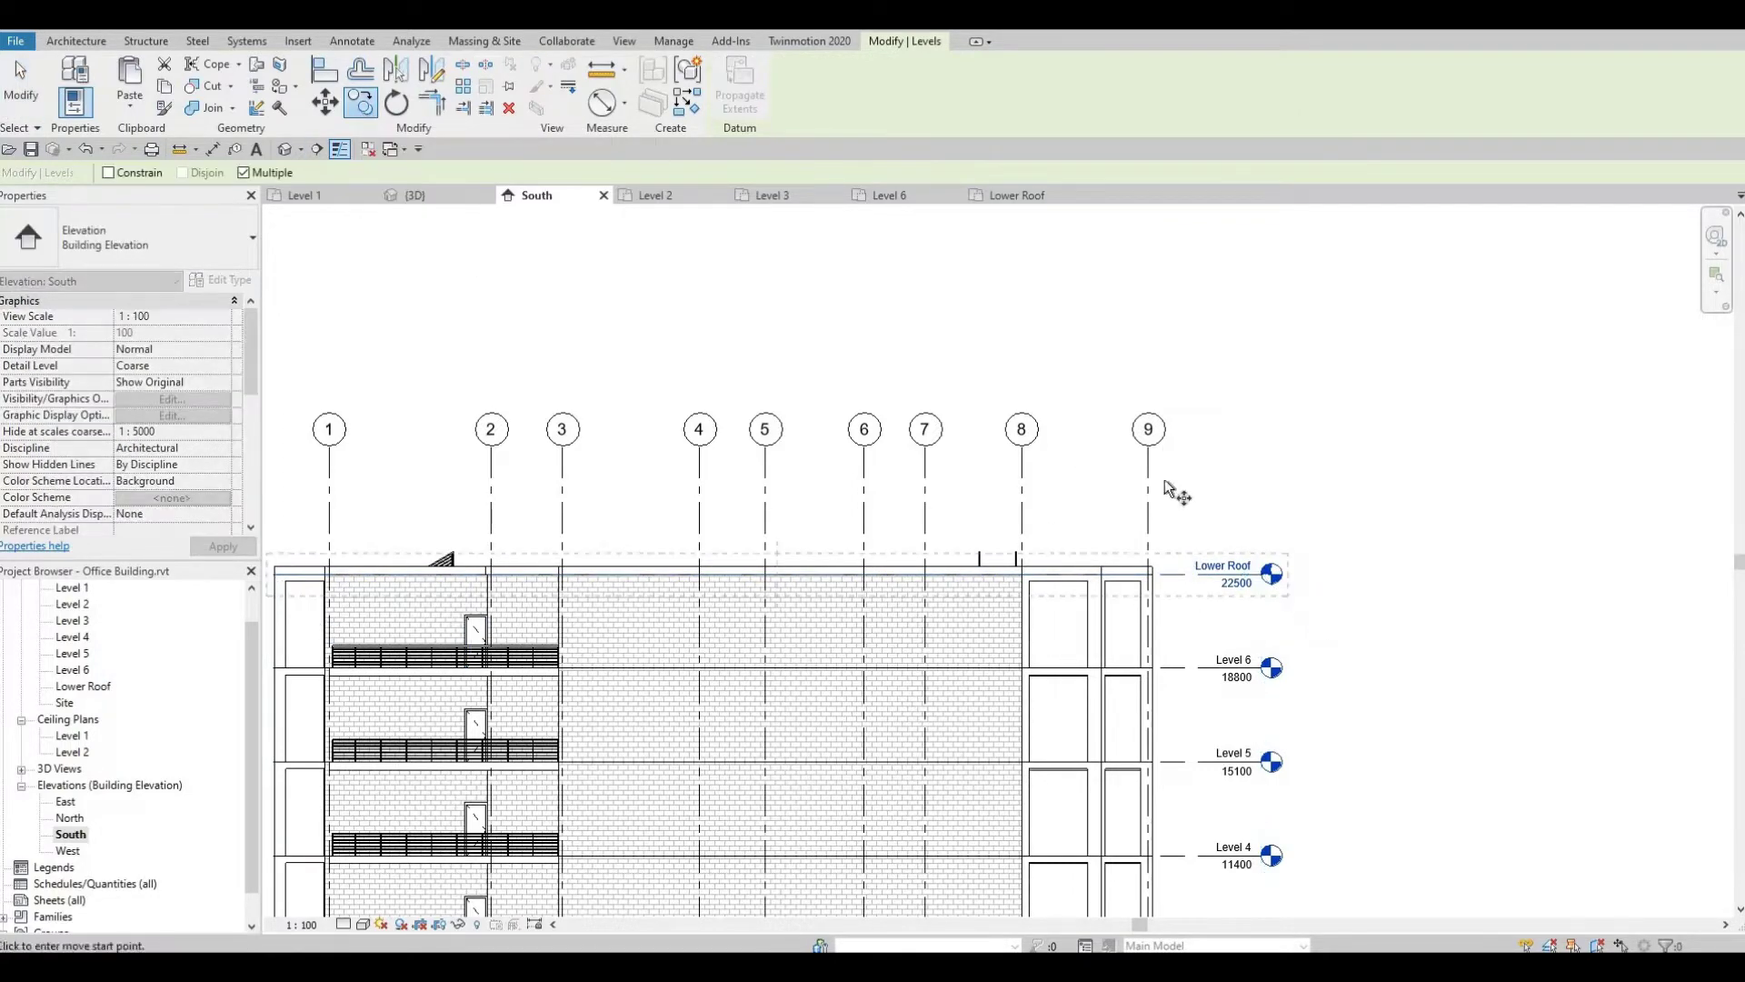
{"action": "left_click", "coordinate": [1186, 573]}
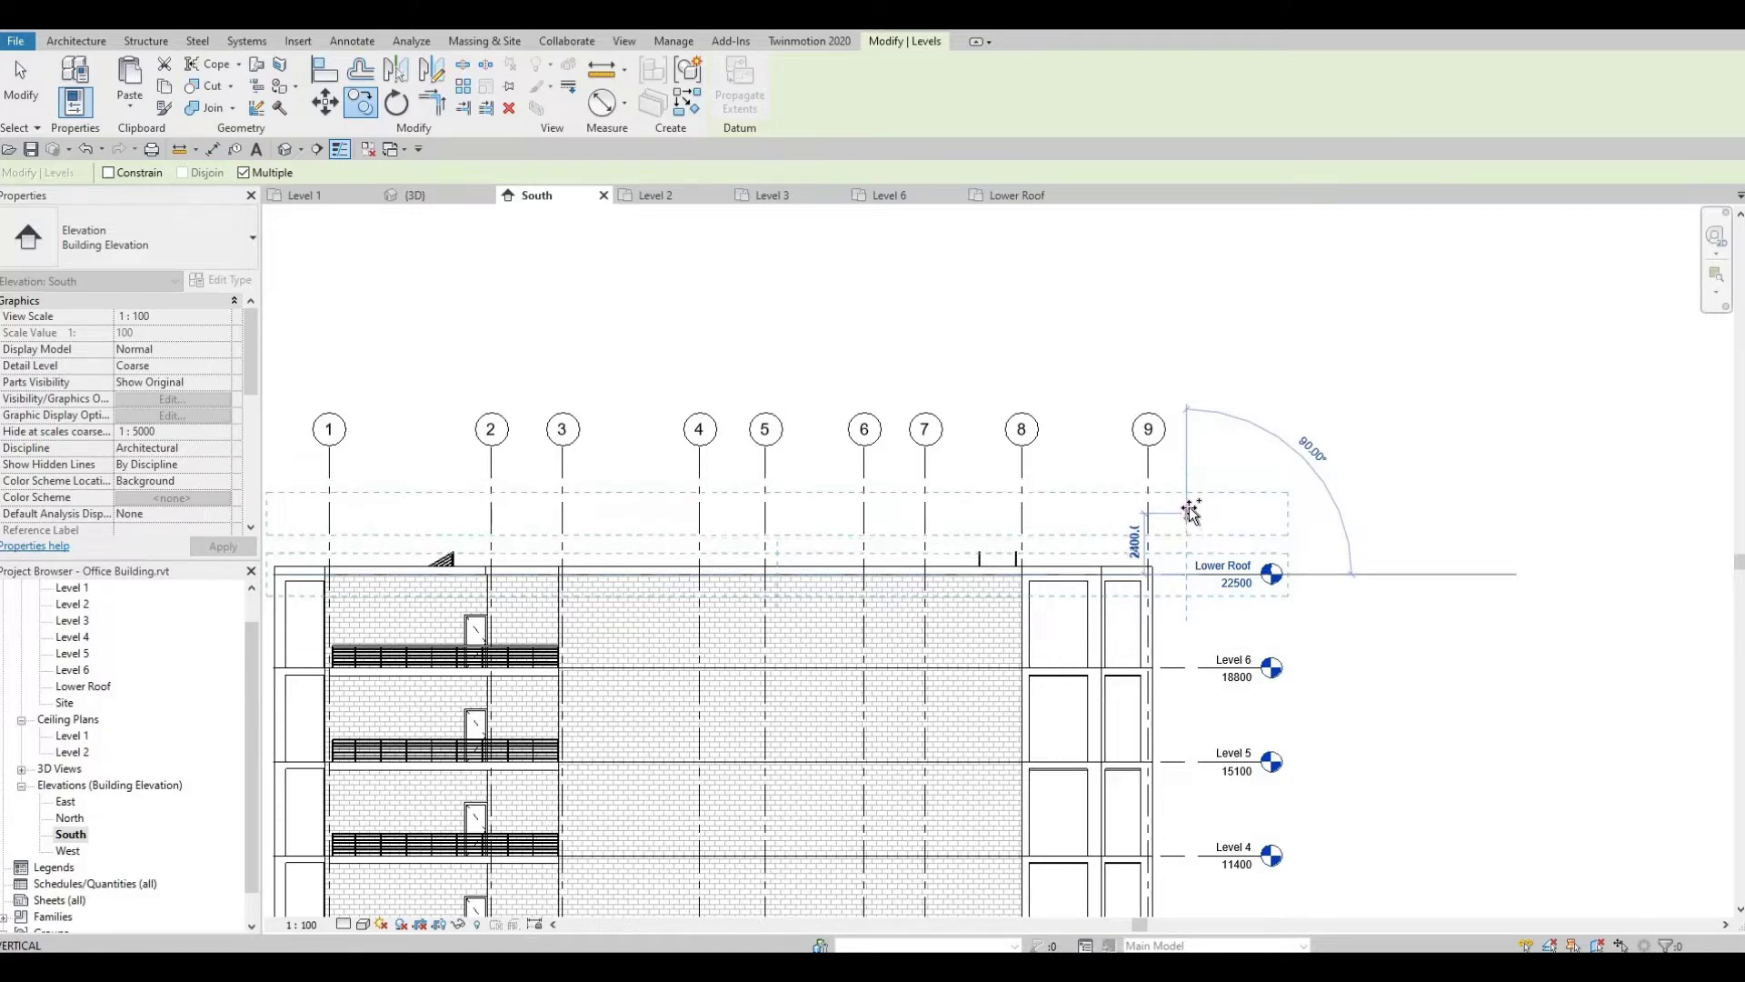
{"action": "type", "text": "2500"}
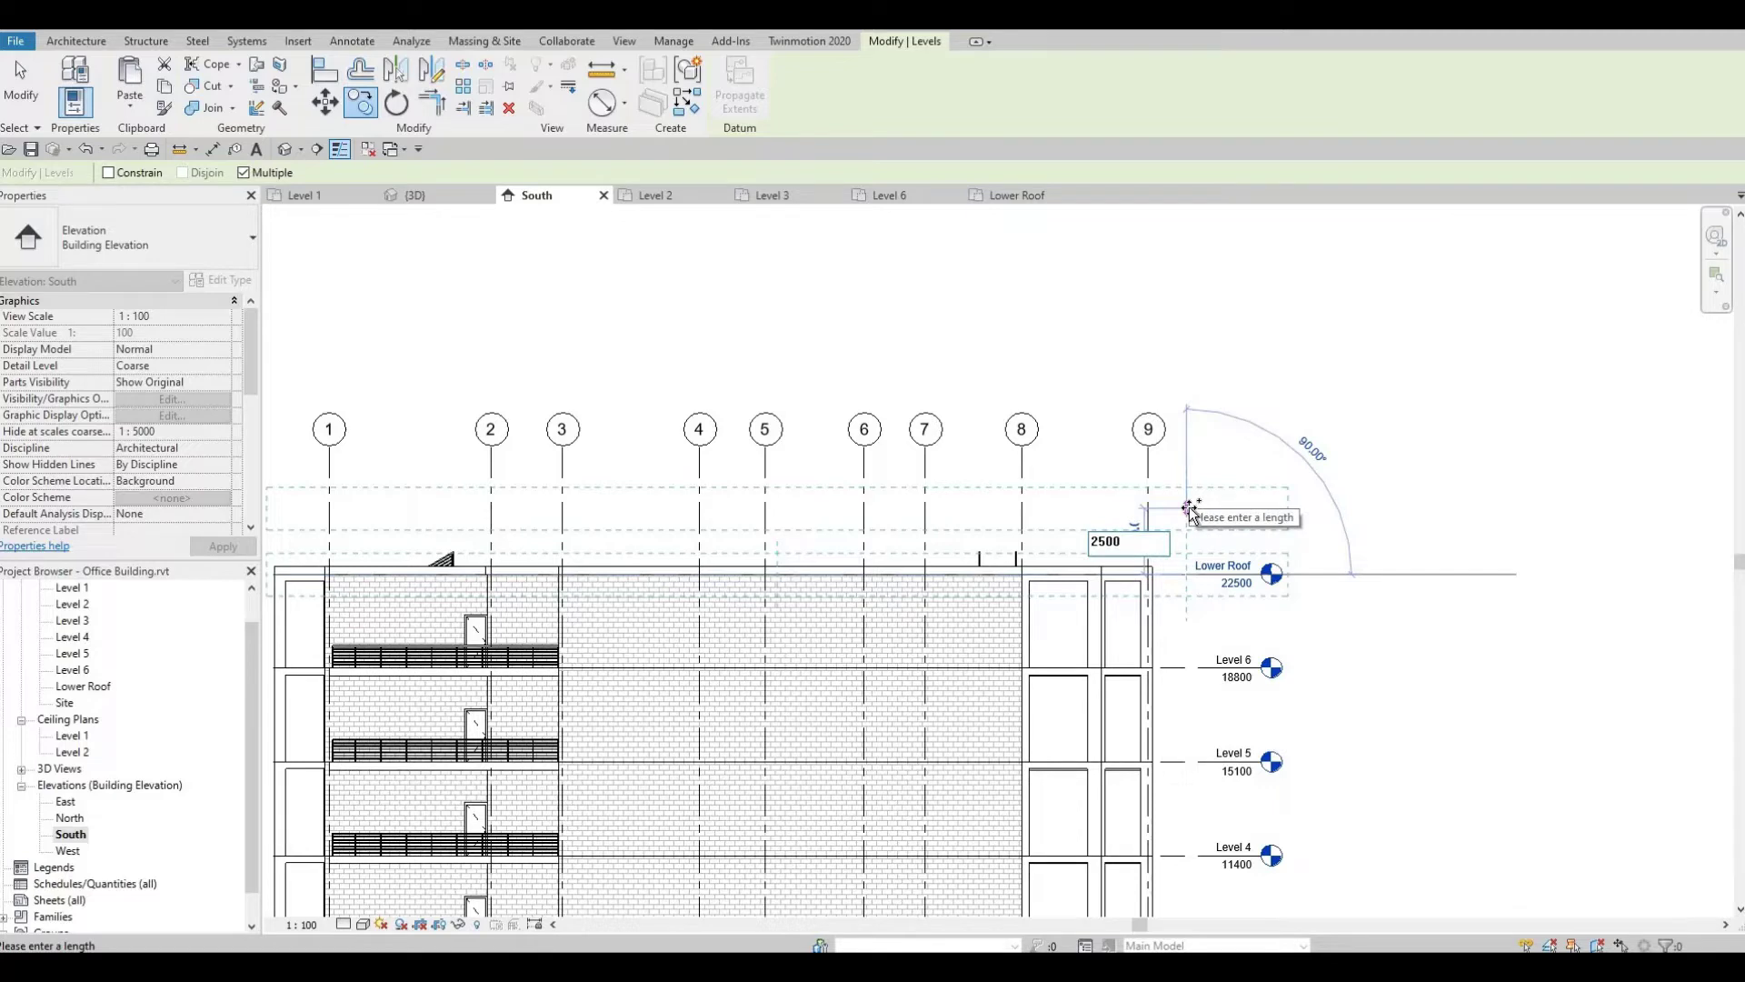
{"action": "key", "text": "Return"}
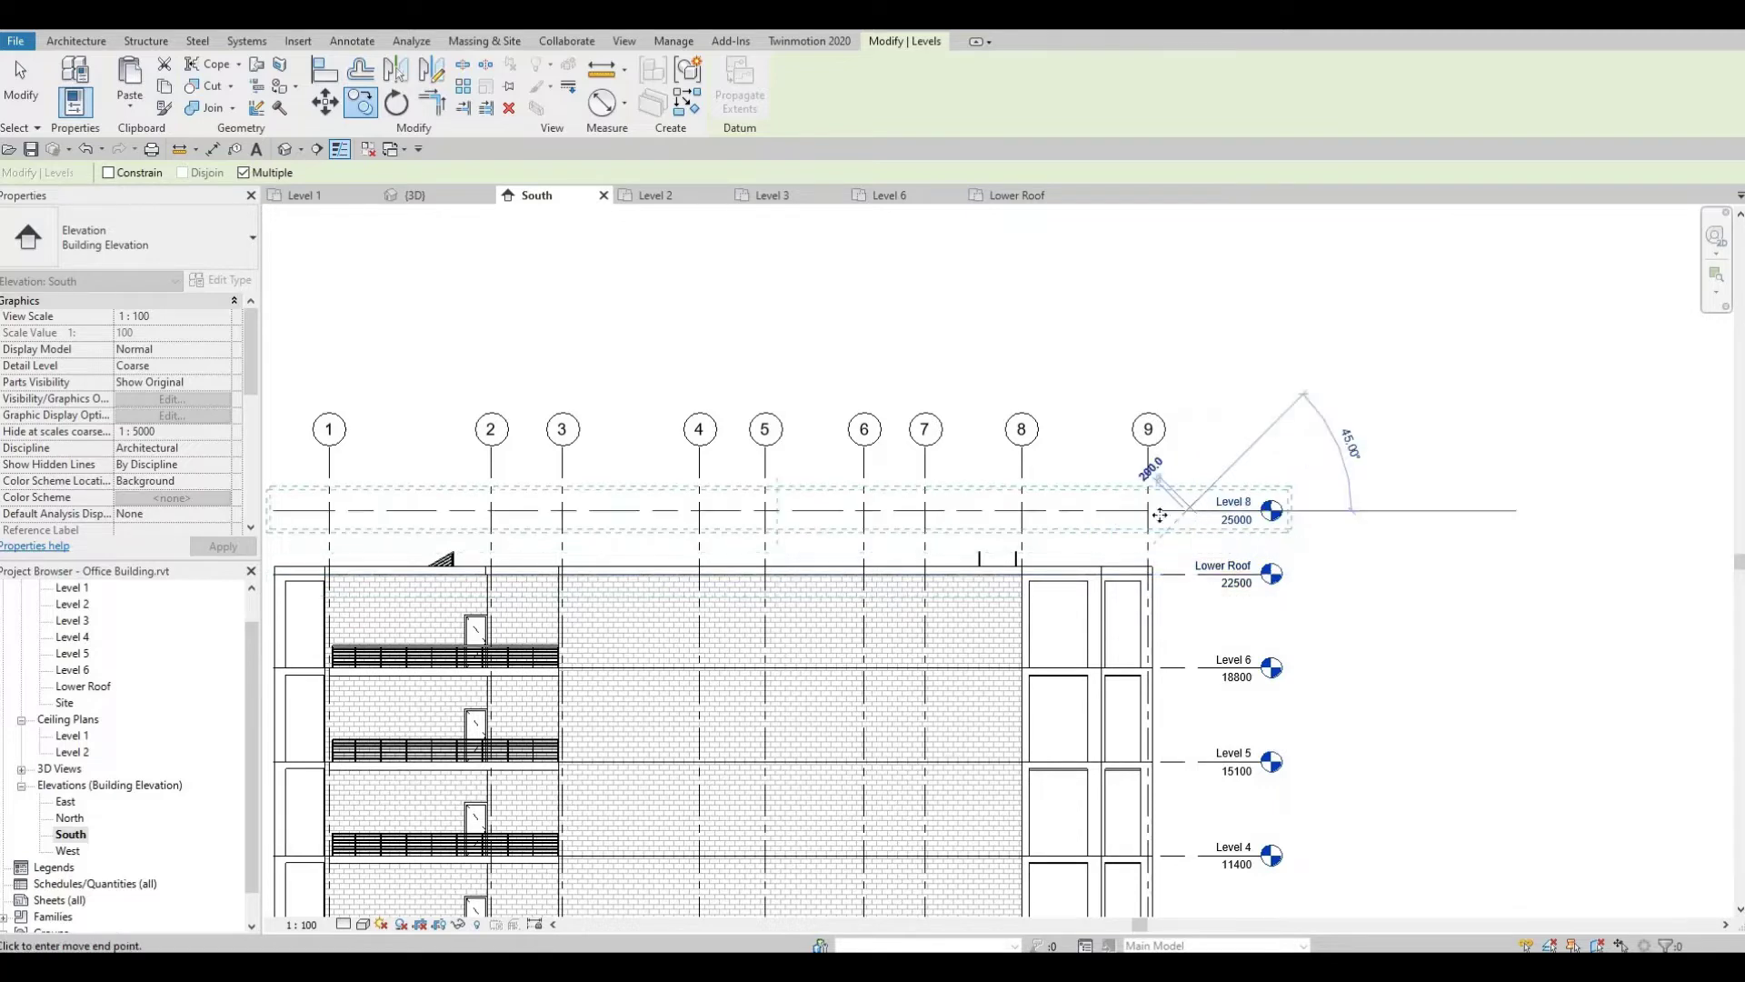
{"action": "key", "text": "Escape"}
{"action": "key", "text": "Escape"}
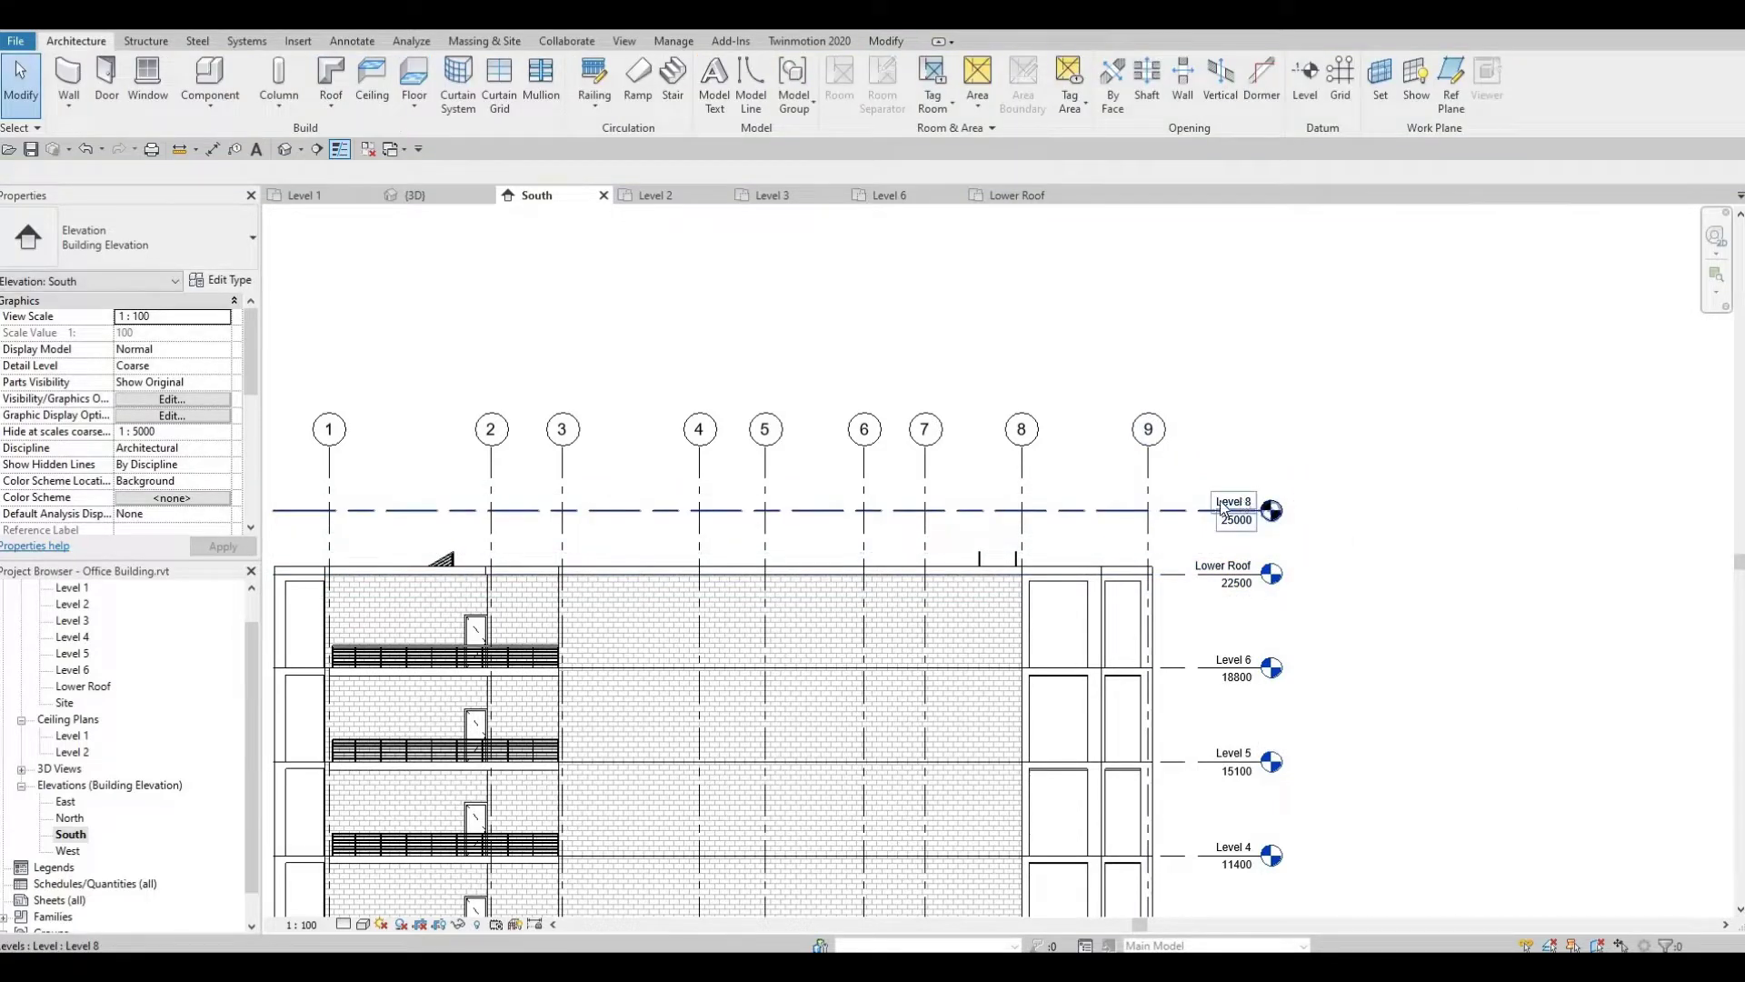
Rename the copied level above Lower Roof as Top Roof.
{"action": "left_click", "coordinate": [1221, 506]}
{"action": "left_click", "coordinate": [1223, 500]}
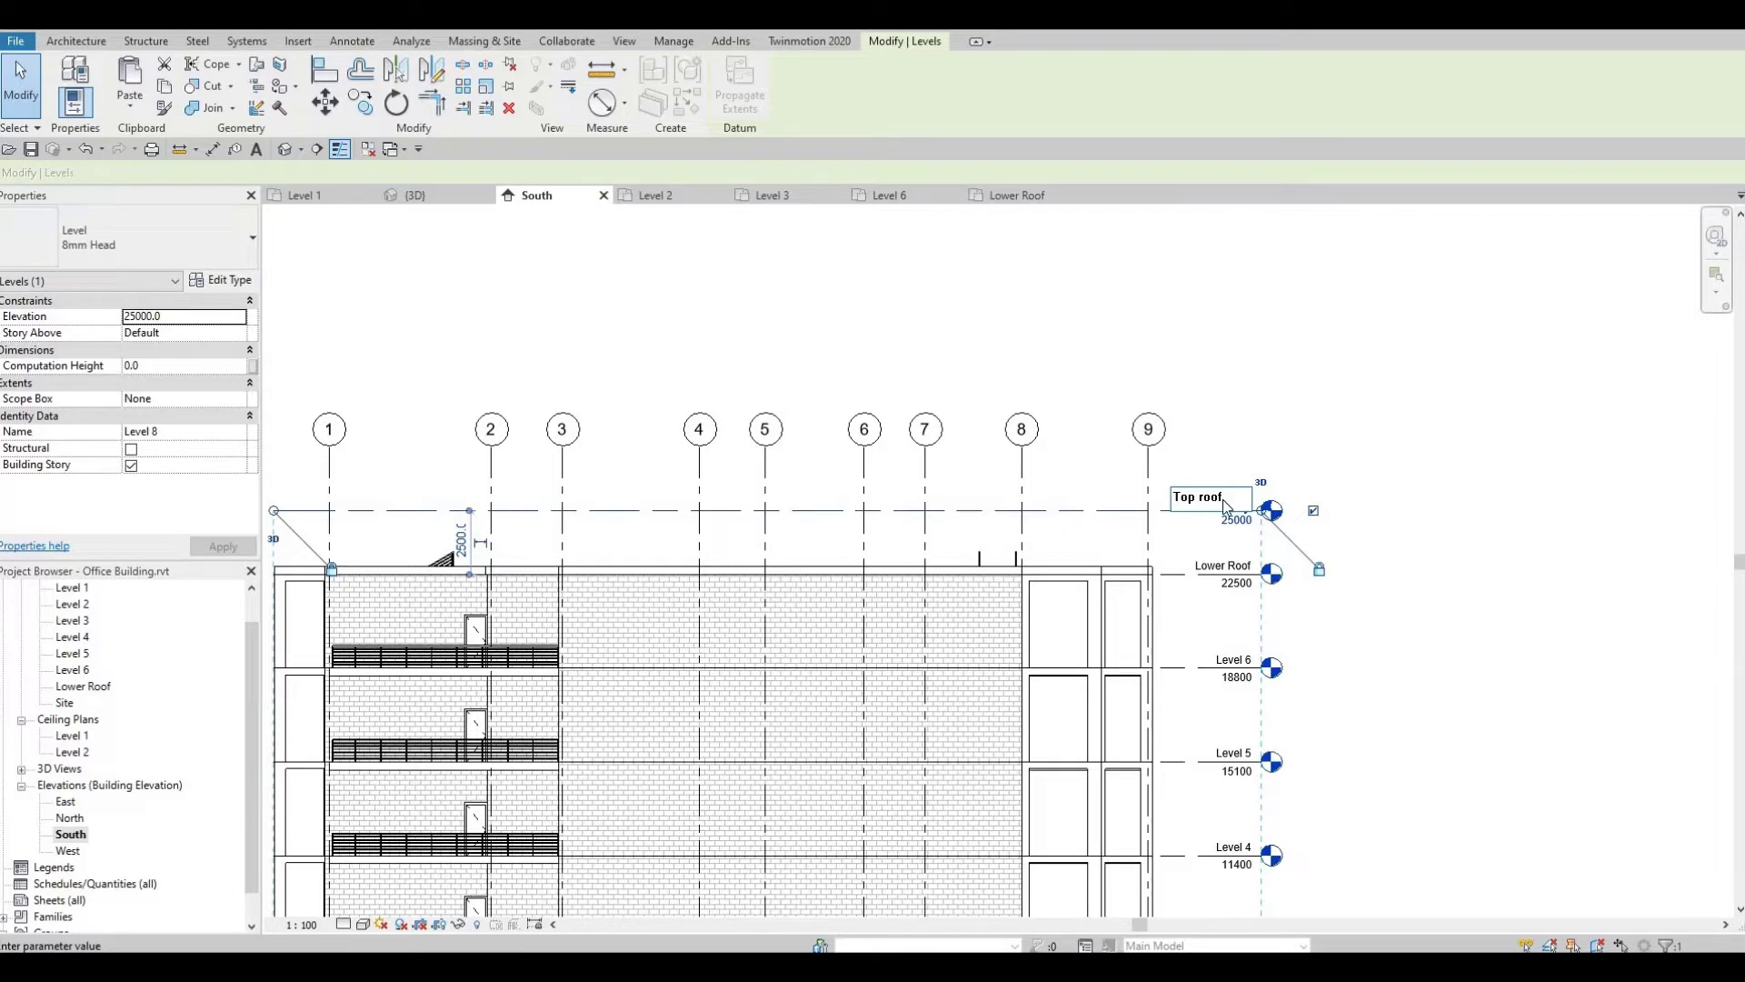
{"action": "key", "text": "Return"}
{"action": "key", "text": "Escape"}
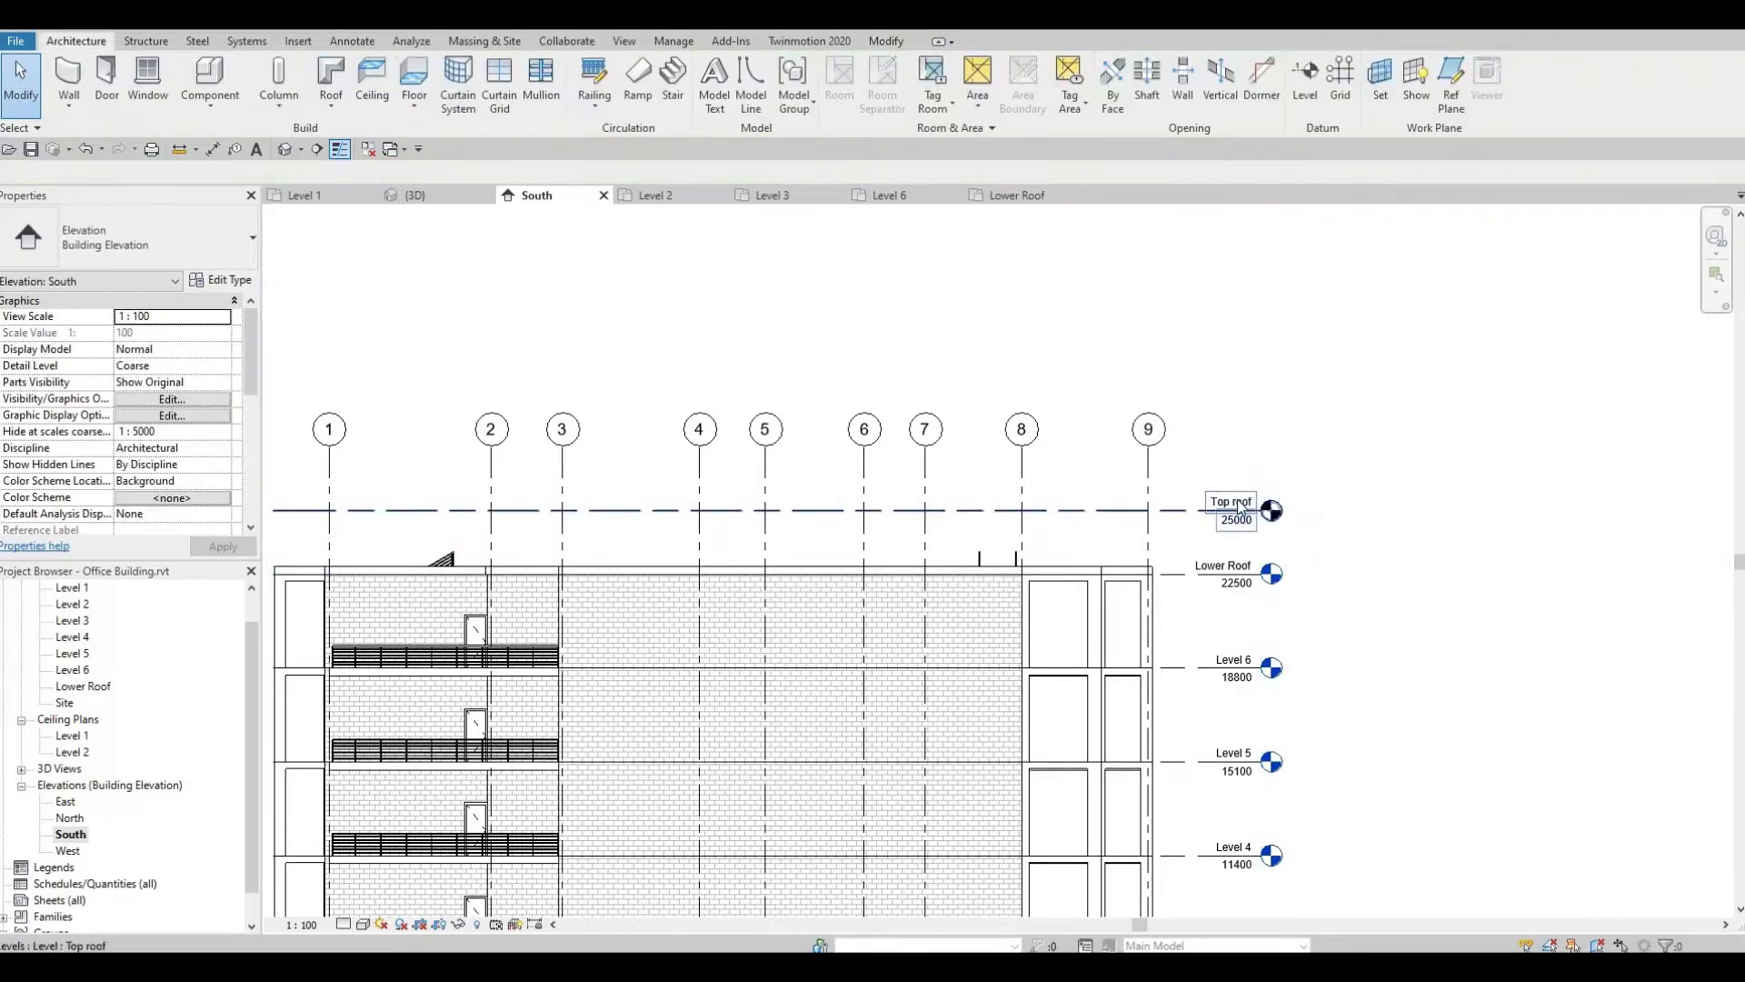
{"action": "left_click", "coordinate": [1239, 506]}
{"action": "left_click", "coordinate": [1208, 499]}
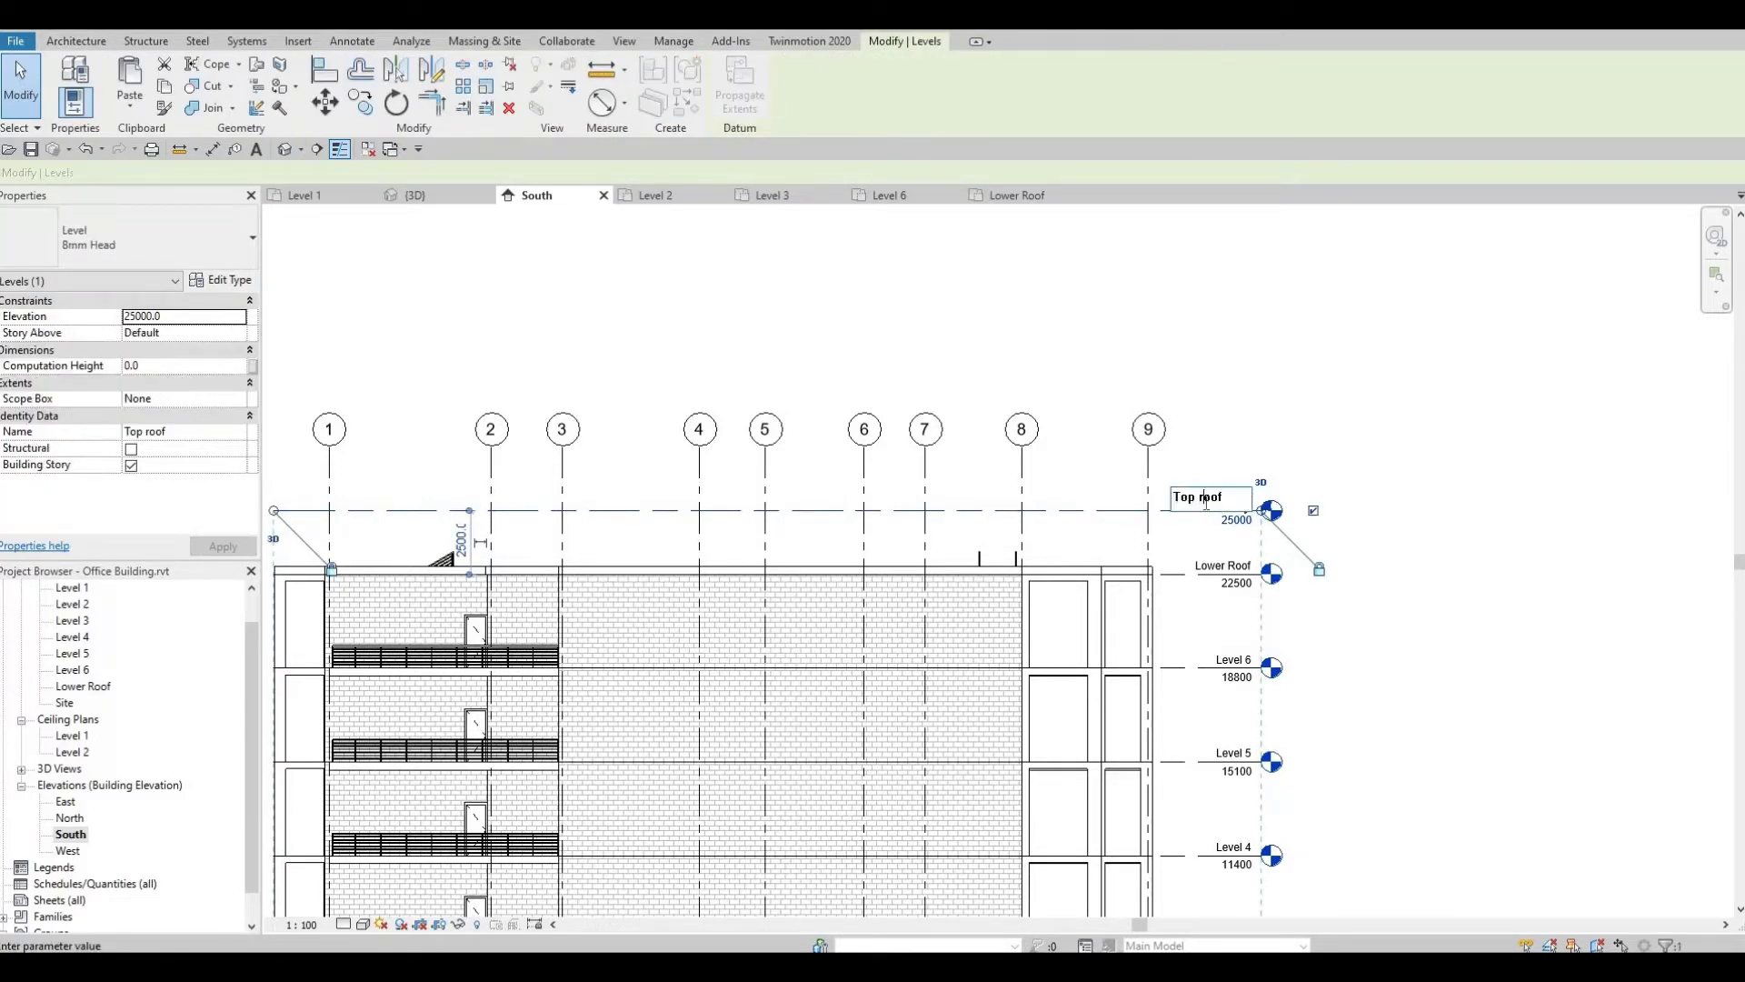
{"action": "key", "text": "Return"}
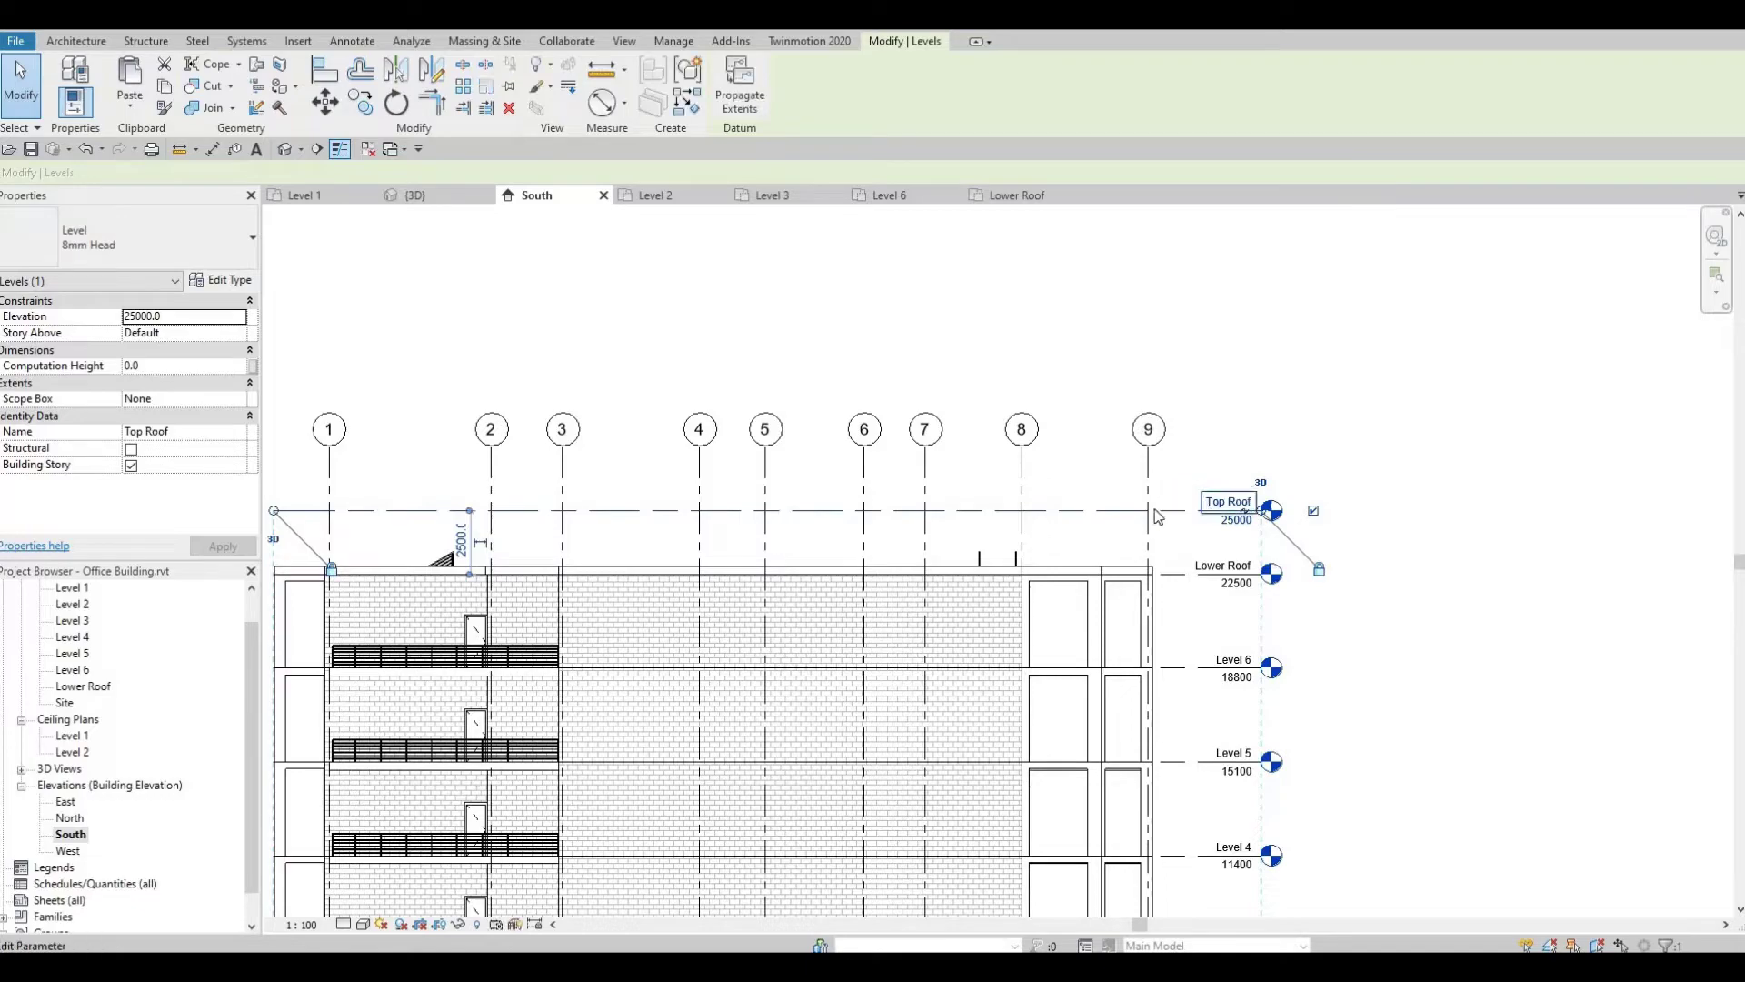
{"action": "key", "text": "Escape"}
Create a new floor plan view for the Top Roof level.
{"action": "middle_click_drag", "start_coordinate": [900, 627], "coordinate": [1398, 418]}
{"action": "scroll", "coordinate": [1196, 425], "scroll_direction": "down", "scroll_amount": 1}
{"action": "middle_click_drag", "start_coordinate": [1080, 503], "coordinate": [1006, 552]}
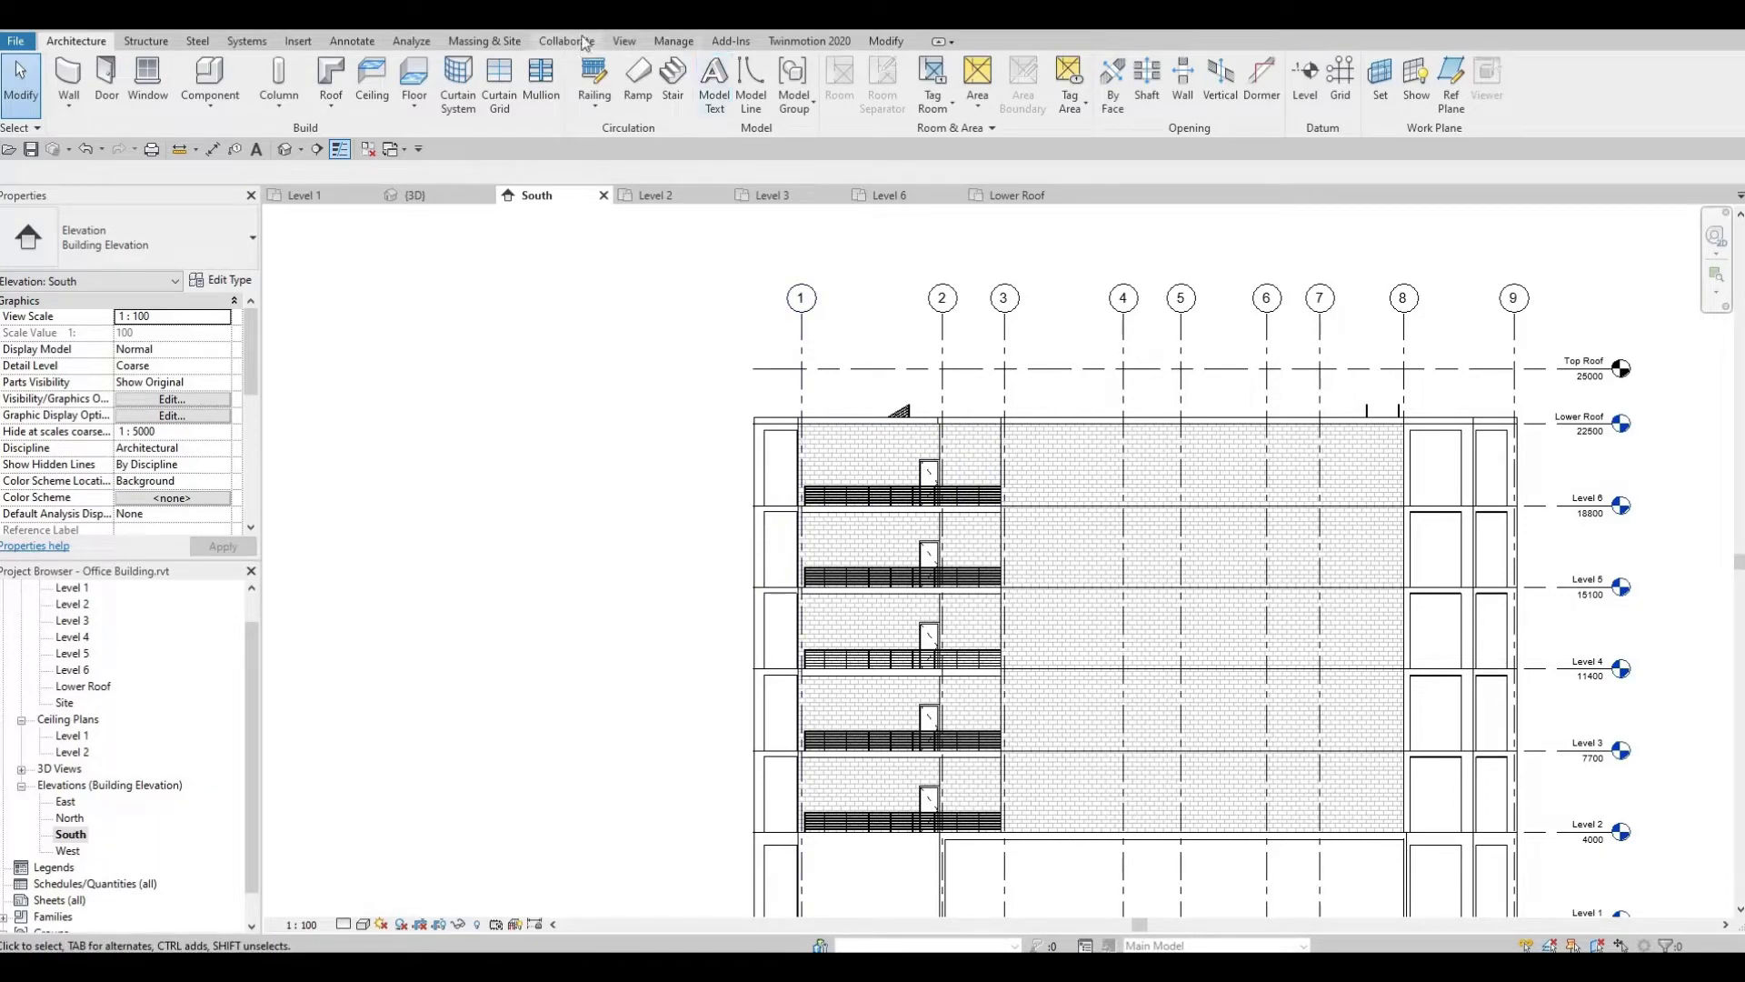
{"action": "left_click", "coordinate": [624, 41]}
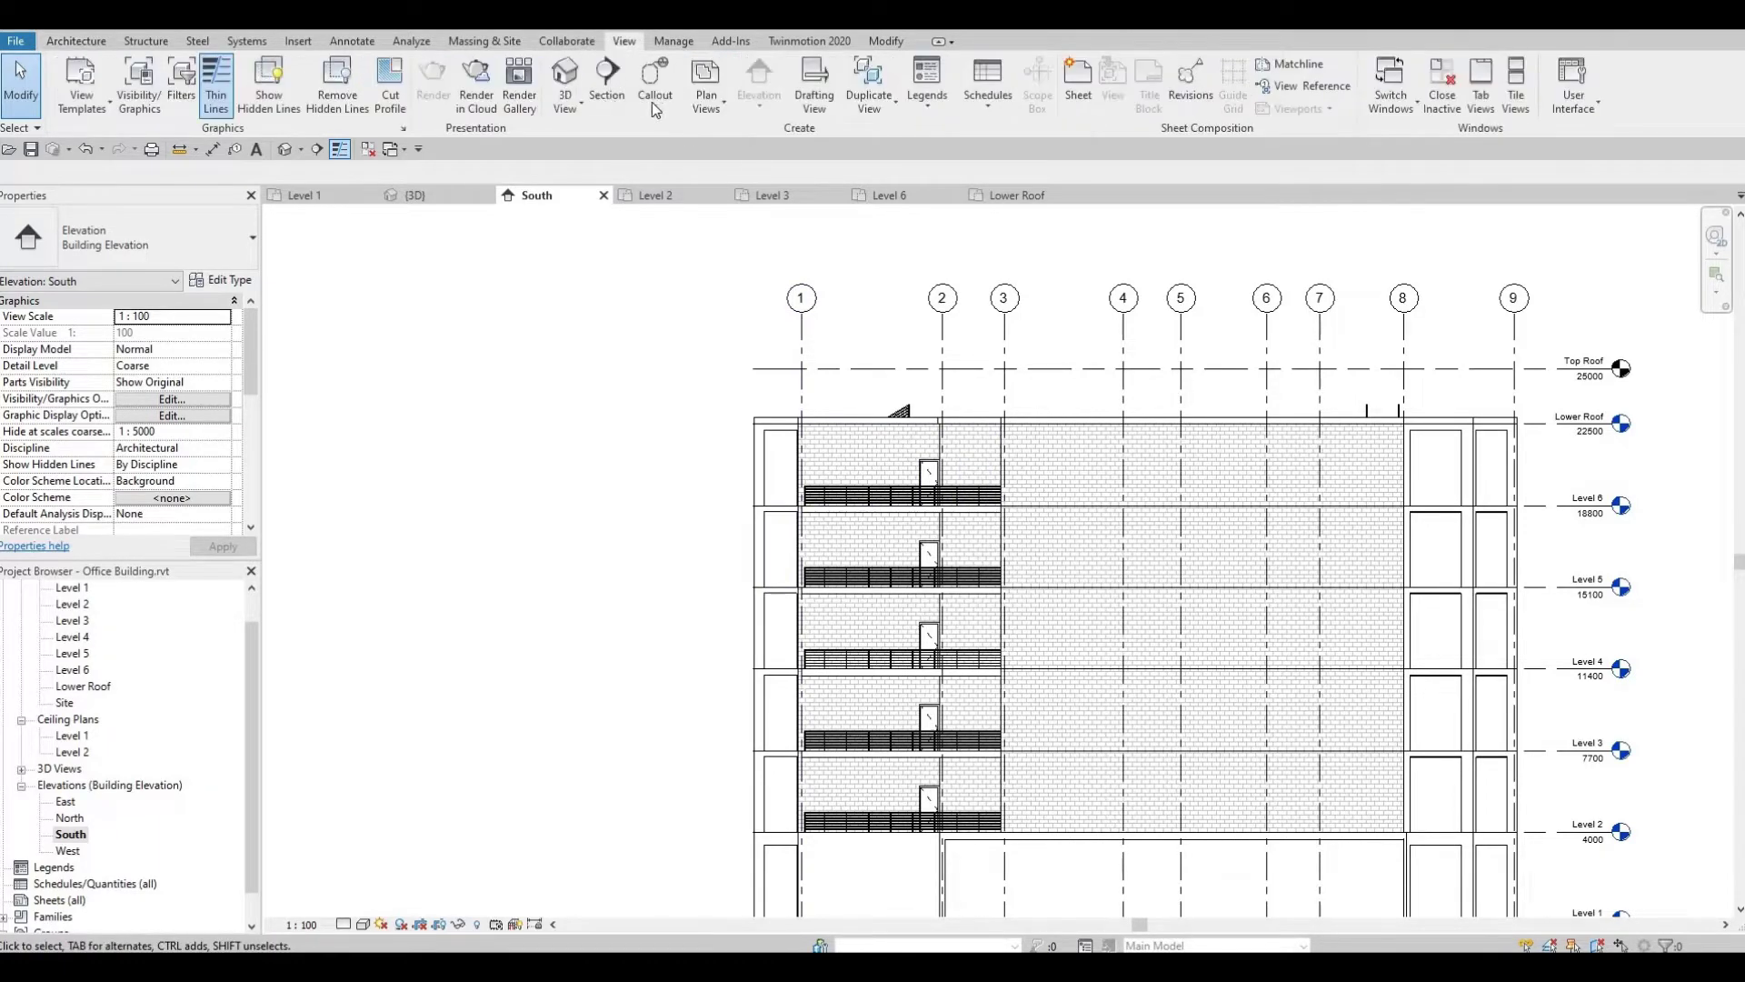
{"action": "left_click", "coordinate": [695, 107]}
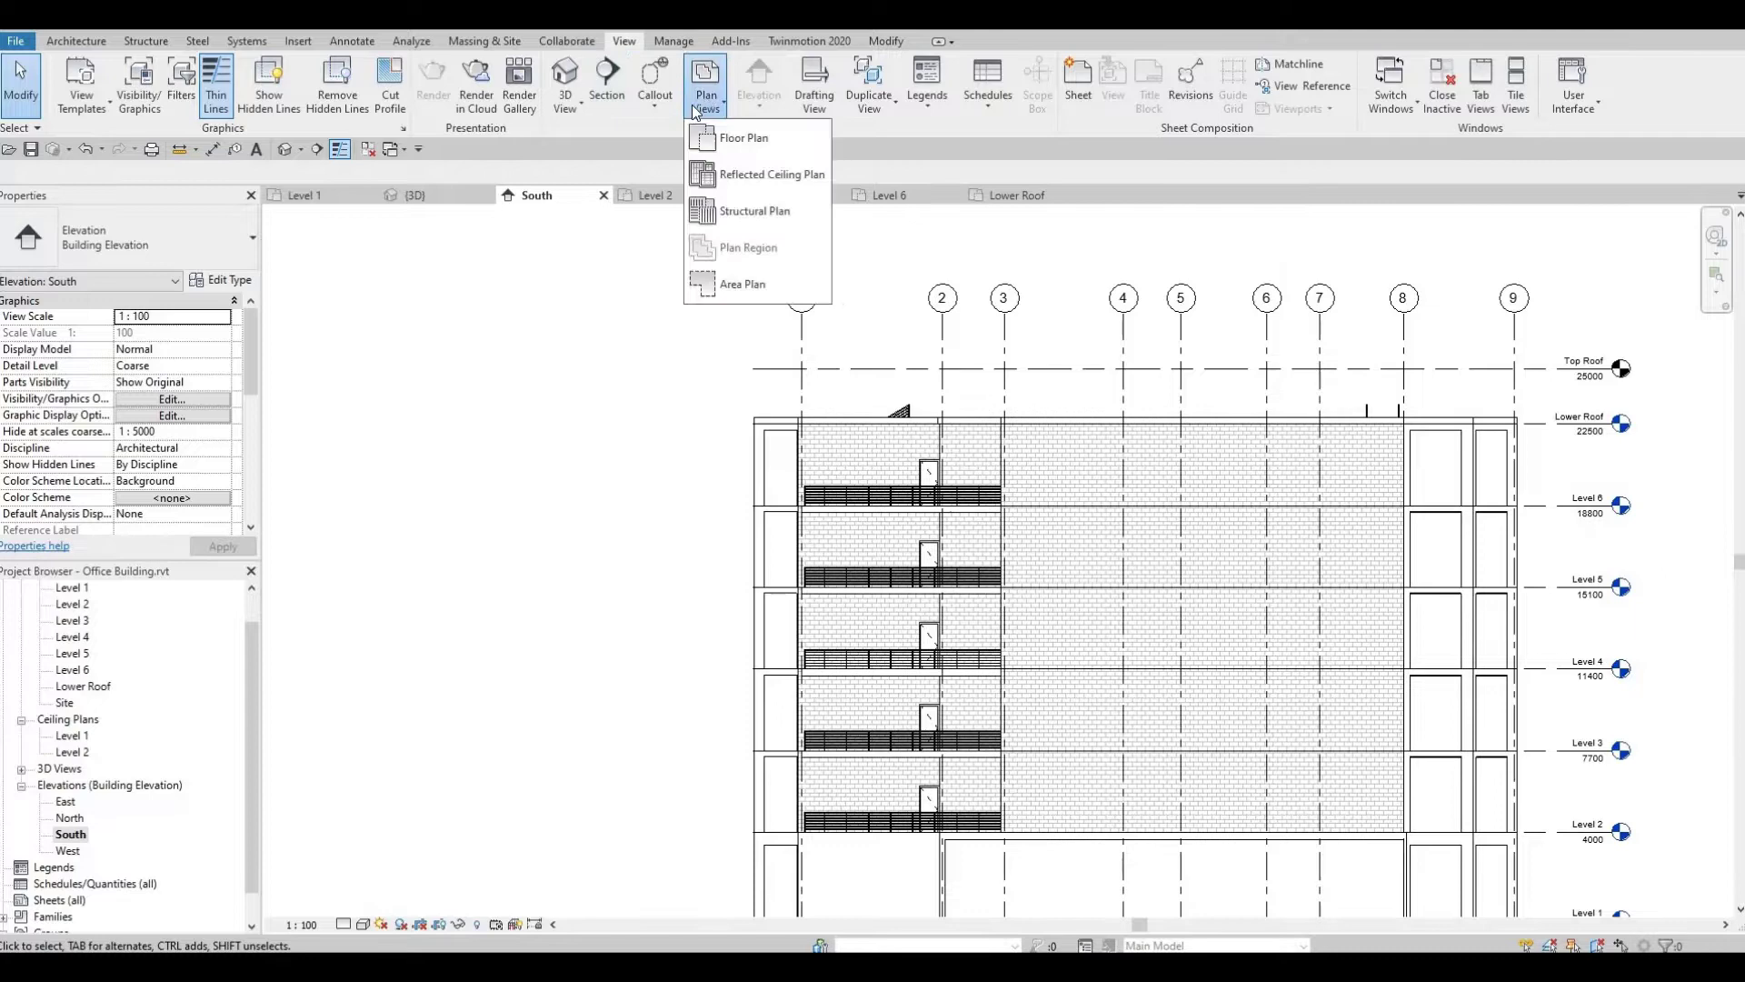
{"action": "left_click", "coordinate": [743, 142]}
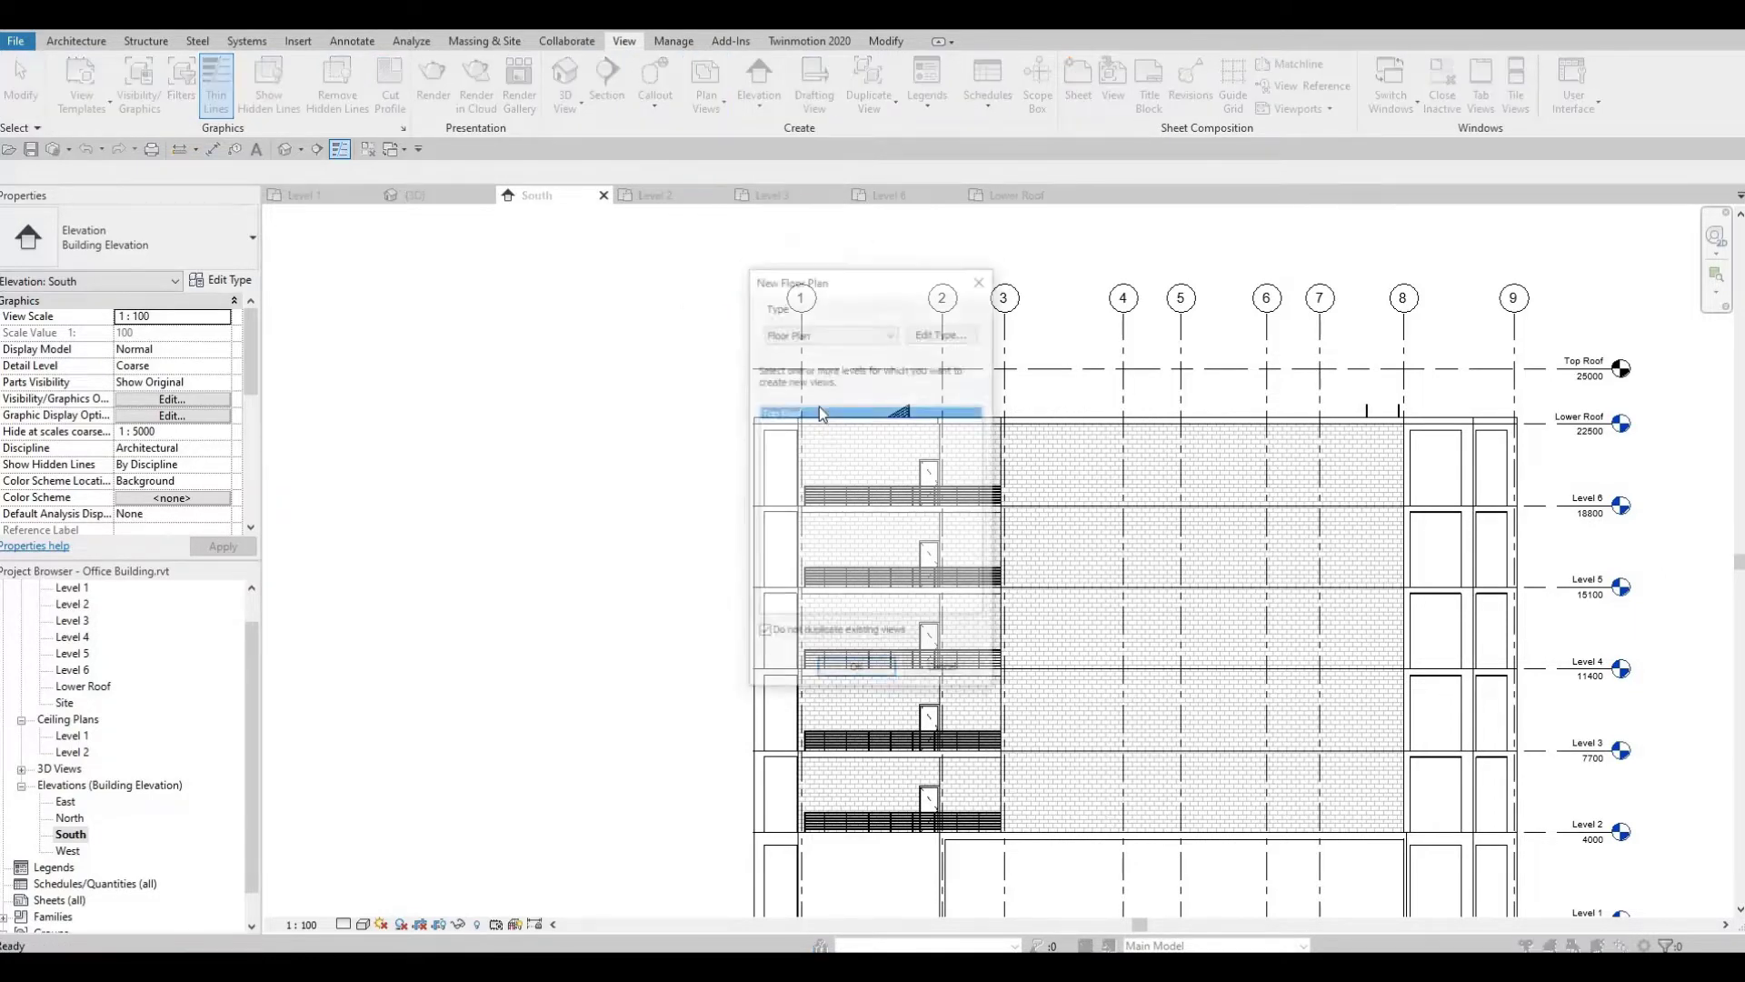
{"action": "left_click", "coordinate": [857, 671]}
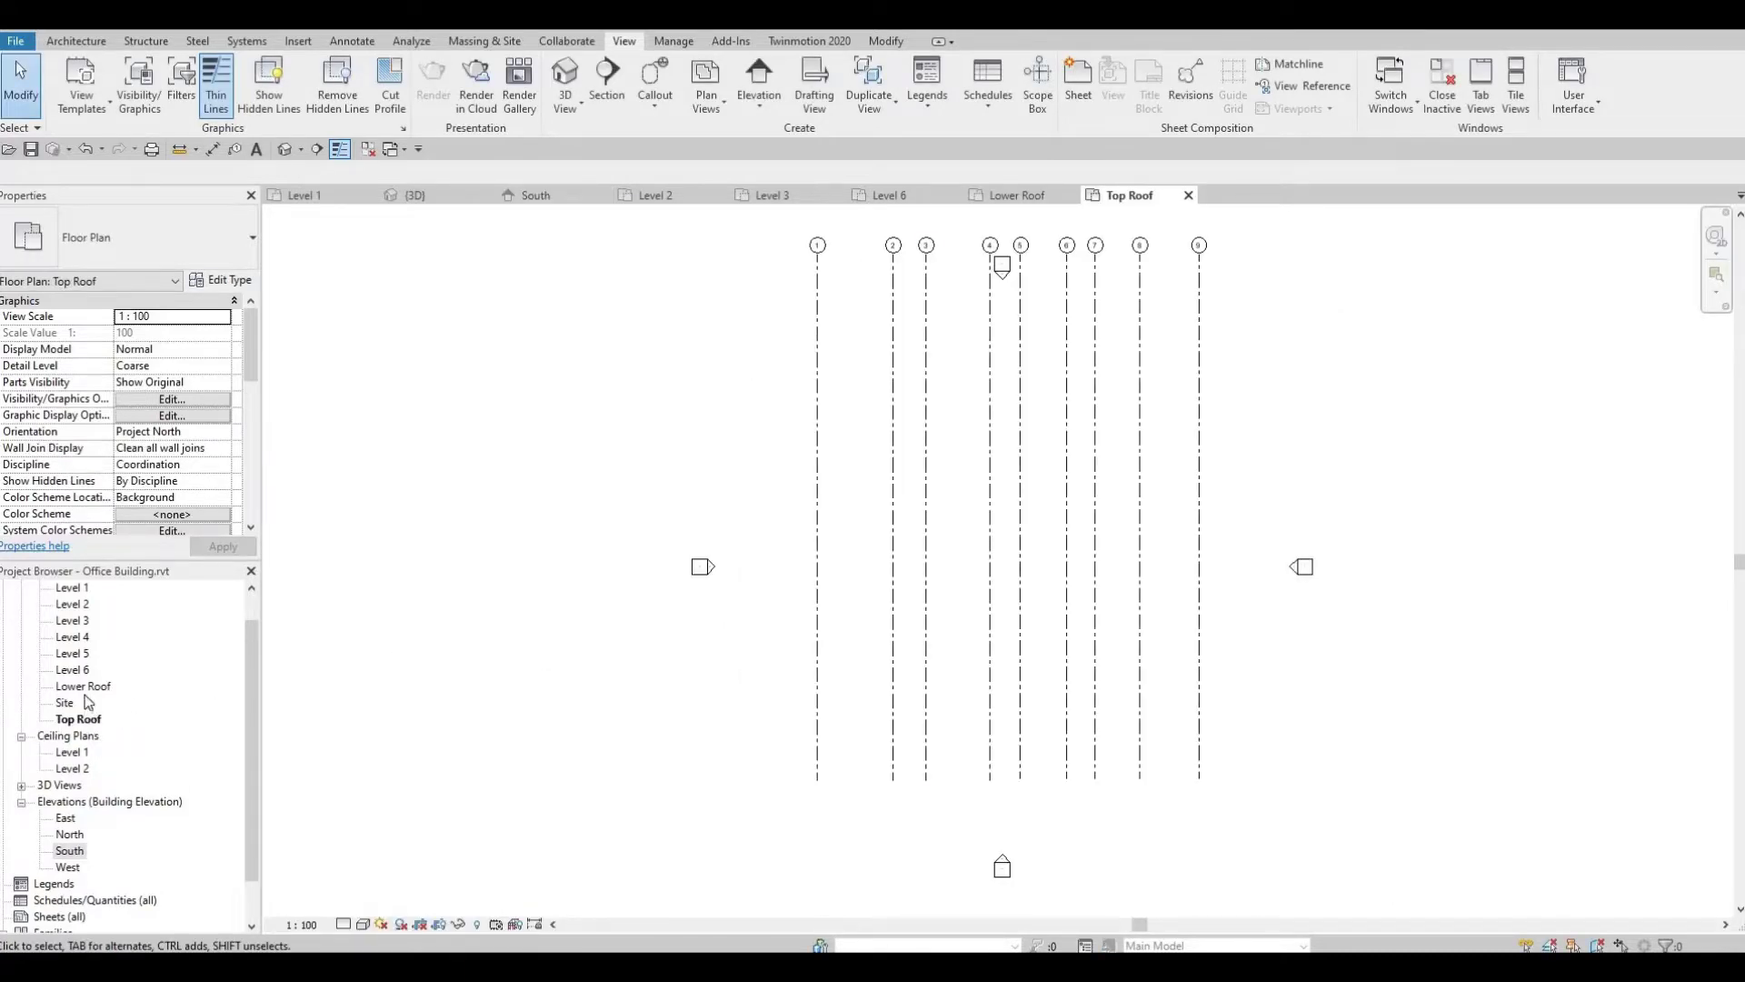
In the Lower Roof floor plan, start a wall with the Exterior Wall 1 type and duplicate that type as Exterior Wall 2.
{"action": "double_click", "coordinate": [84, 688]}
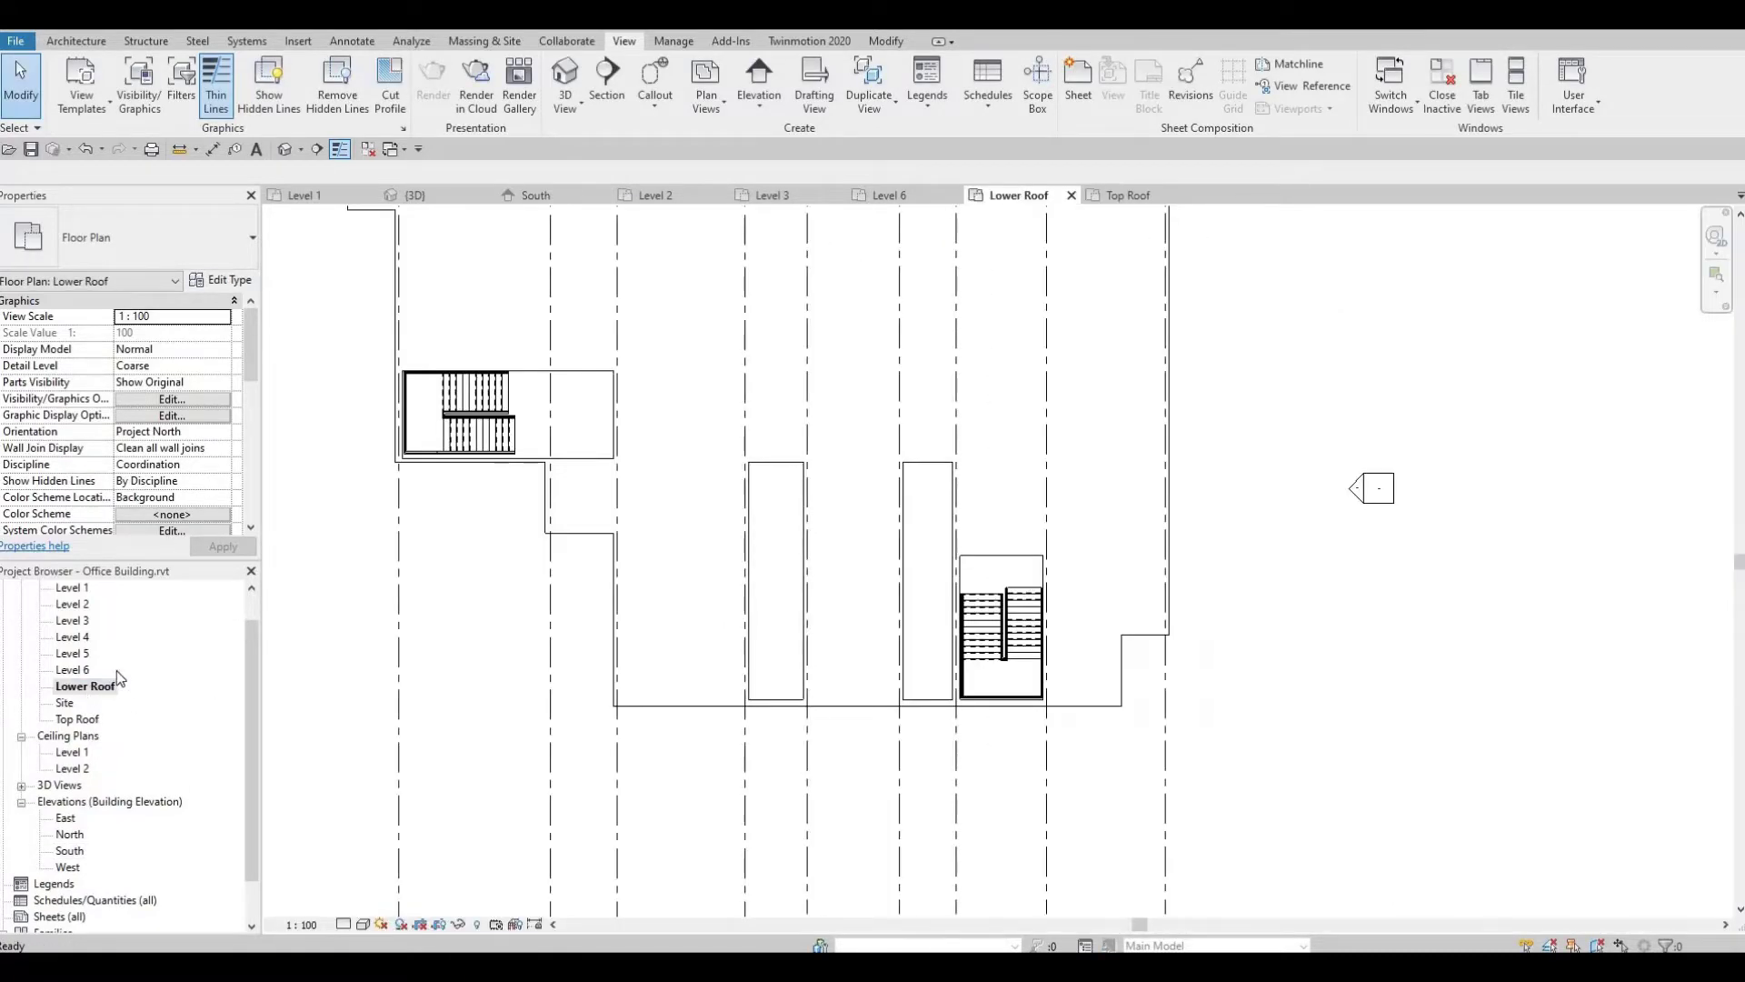
{"action": "mouse_move", "coordinate": [752, 483]}
{"action": "middle_mouse_down"}
{"action": "mouse_move", "coordinate": [771, 525]}
{"action": "mouse_move", "coordinate": [778, 483]}
{"action": "middle_mouse_up"}
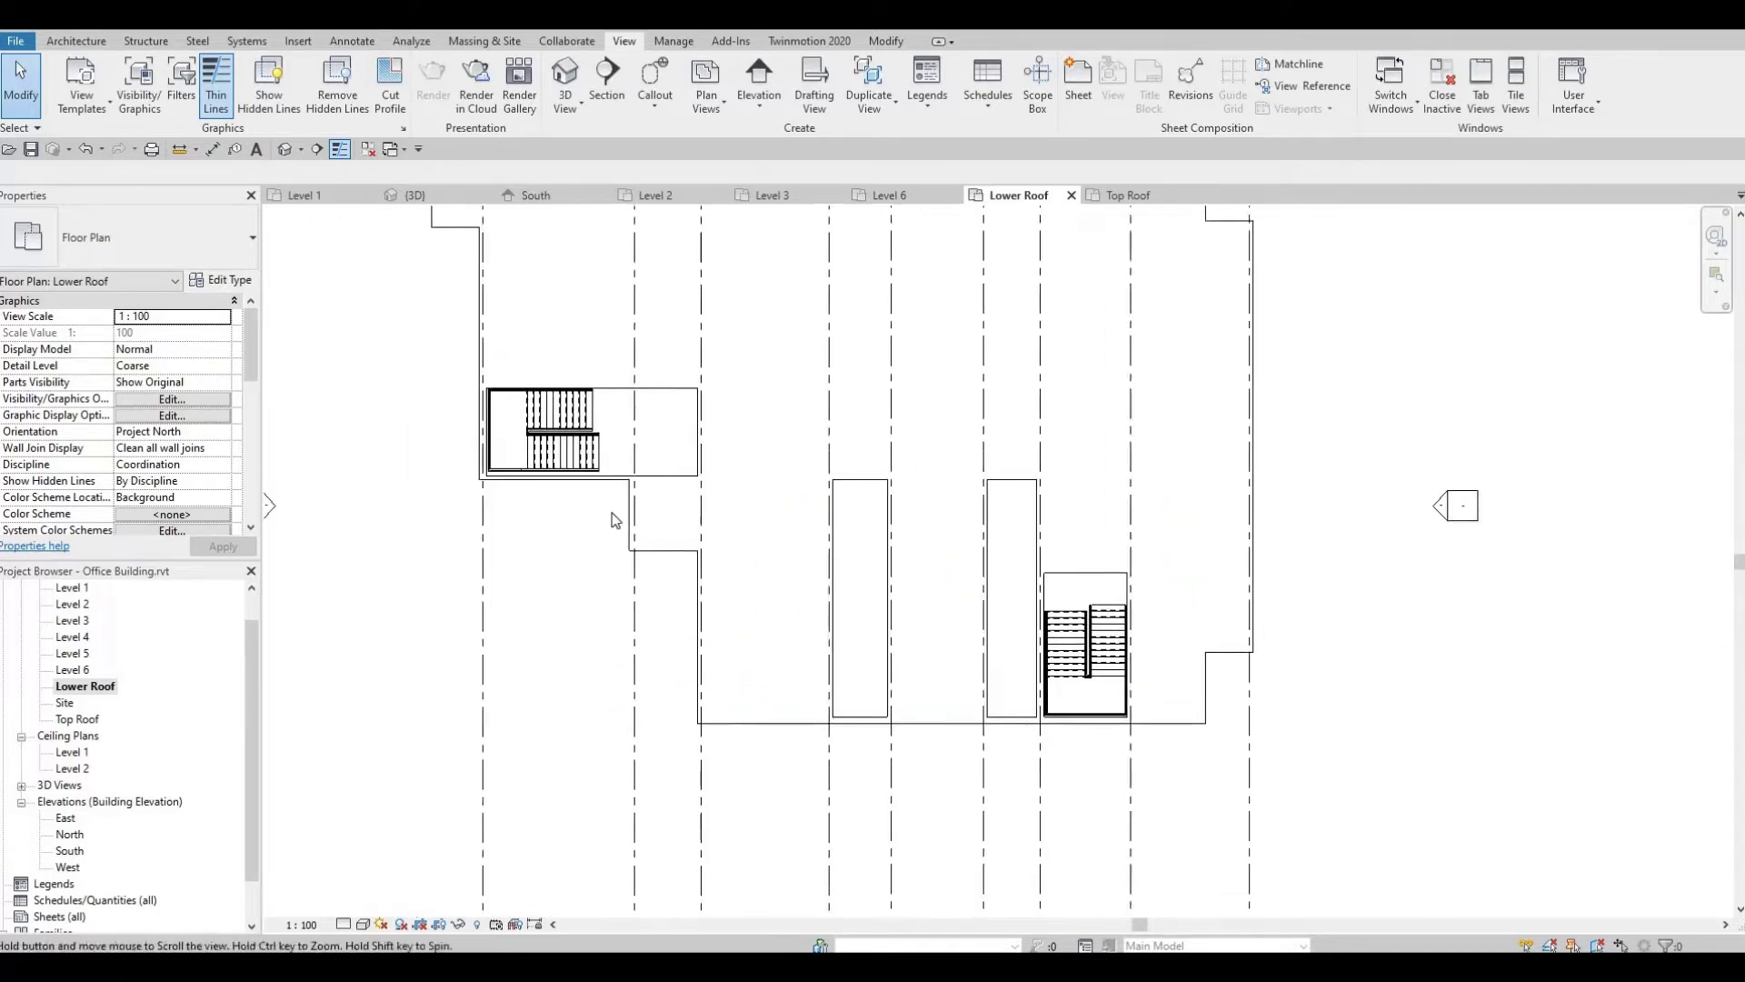
{"action": "scroll", "coordinate": [612, 514], "scroll_direction": "down", "scroll_amount": 1}
{"action": "middle_click_drag", "start_coordinate": [612, 629], "coordinate": [629, 682]}
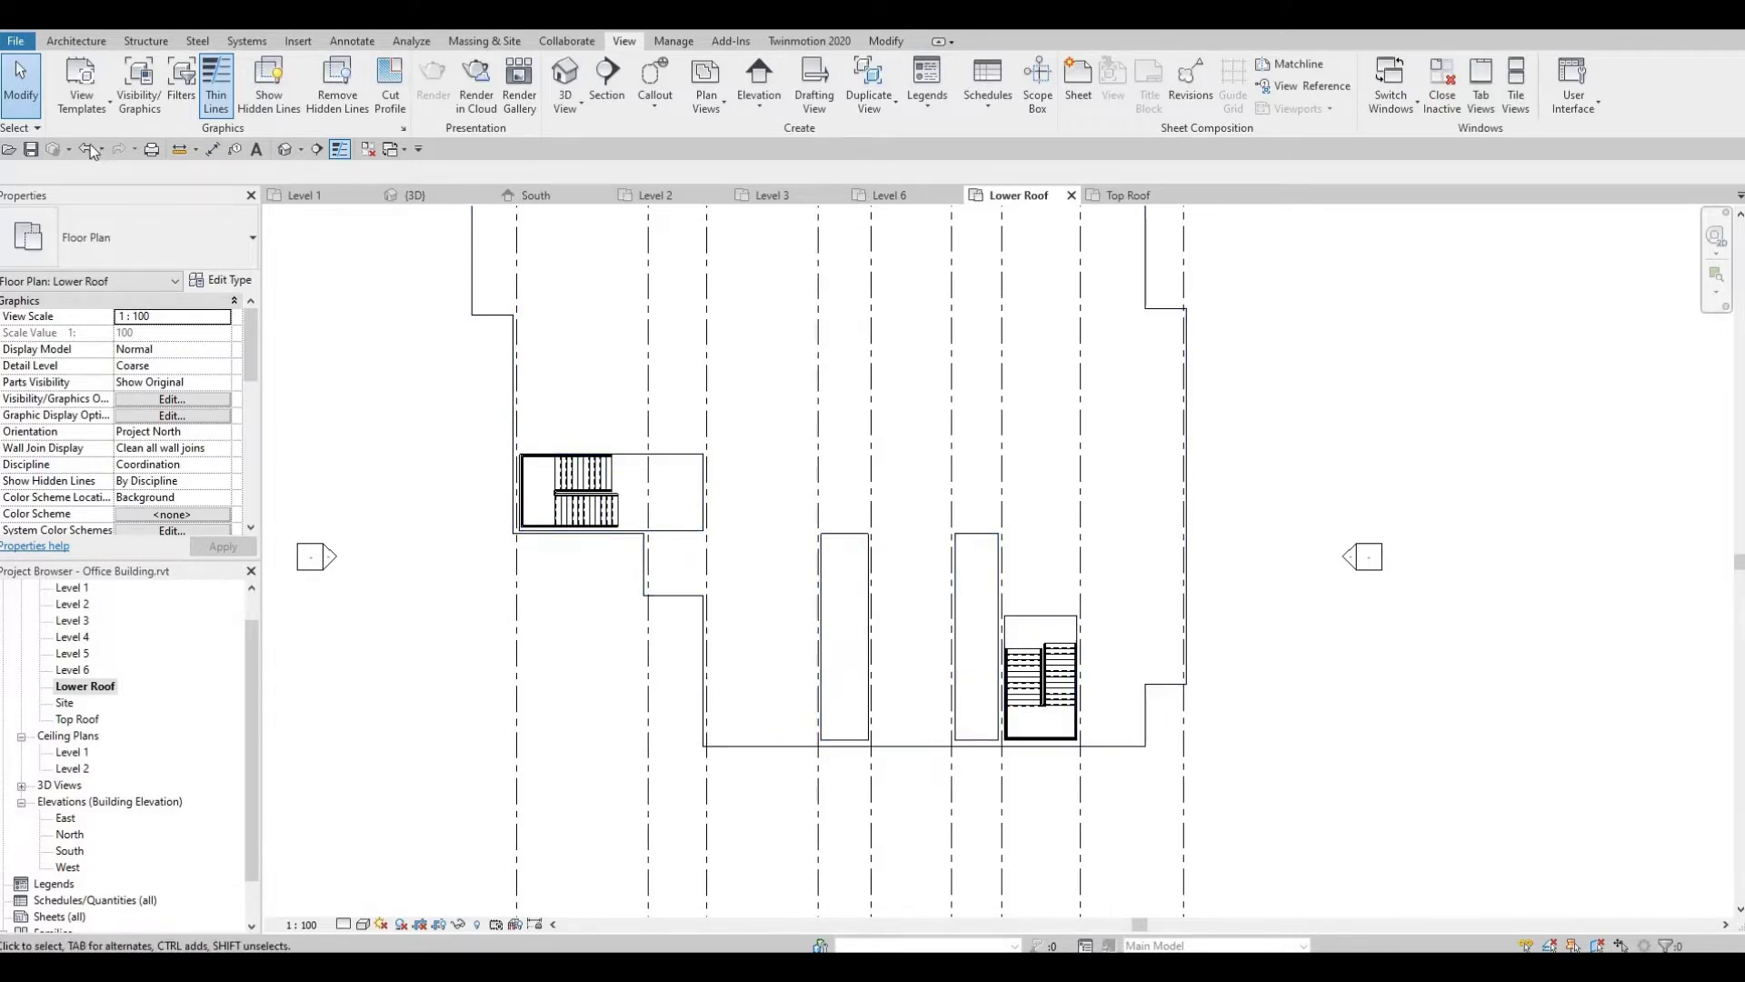
{"action": "left_click", "coordinate": [75, 44]}
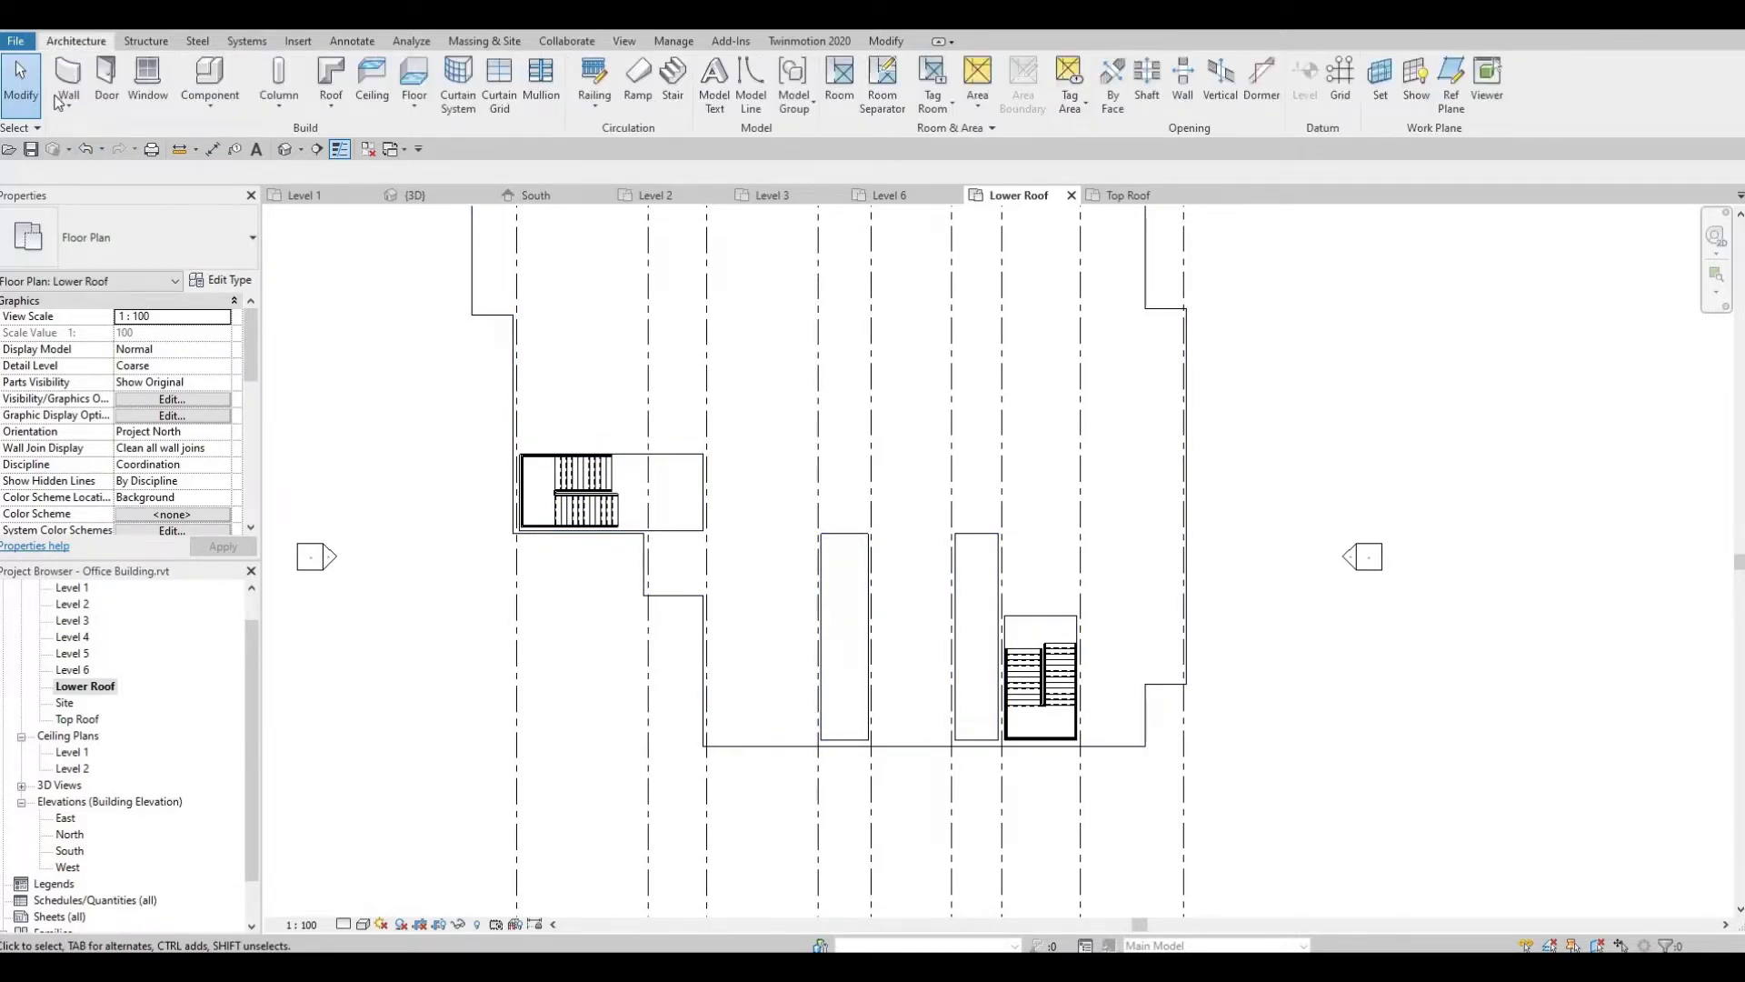
{"action": "left_click", "coordinate": [68, 77]}
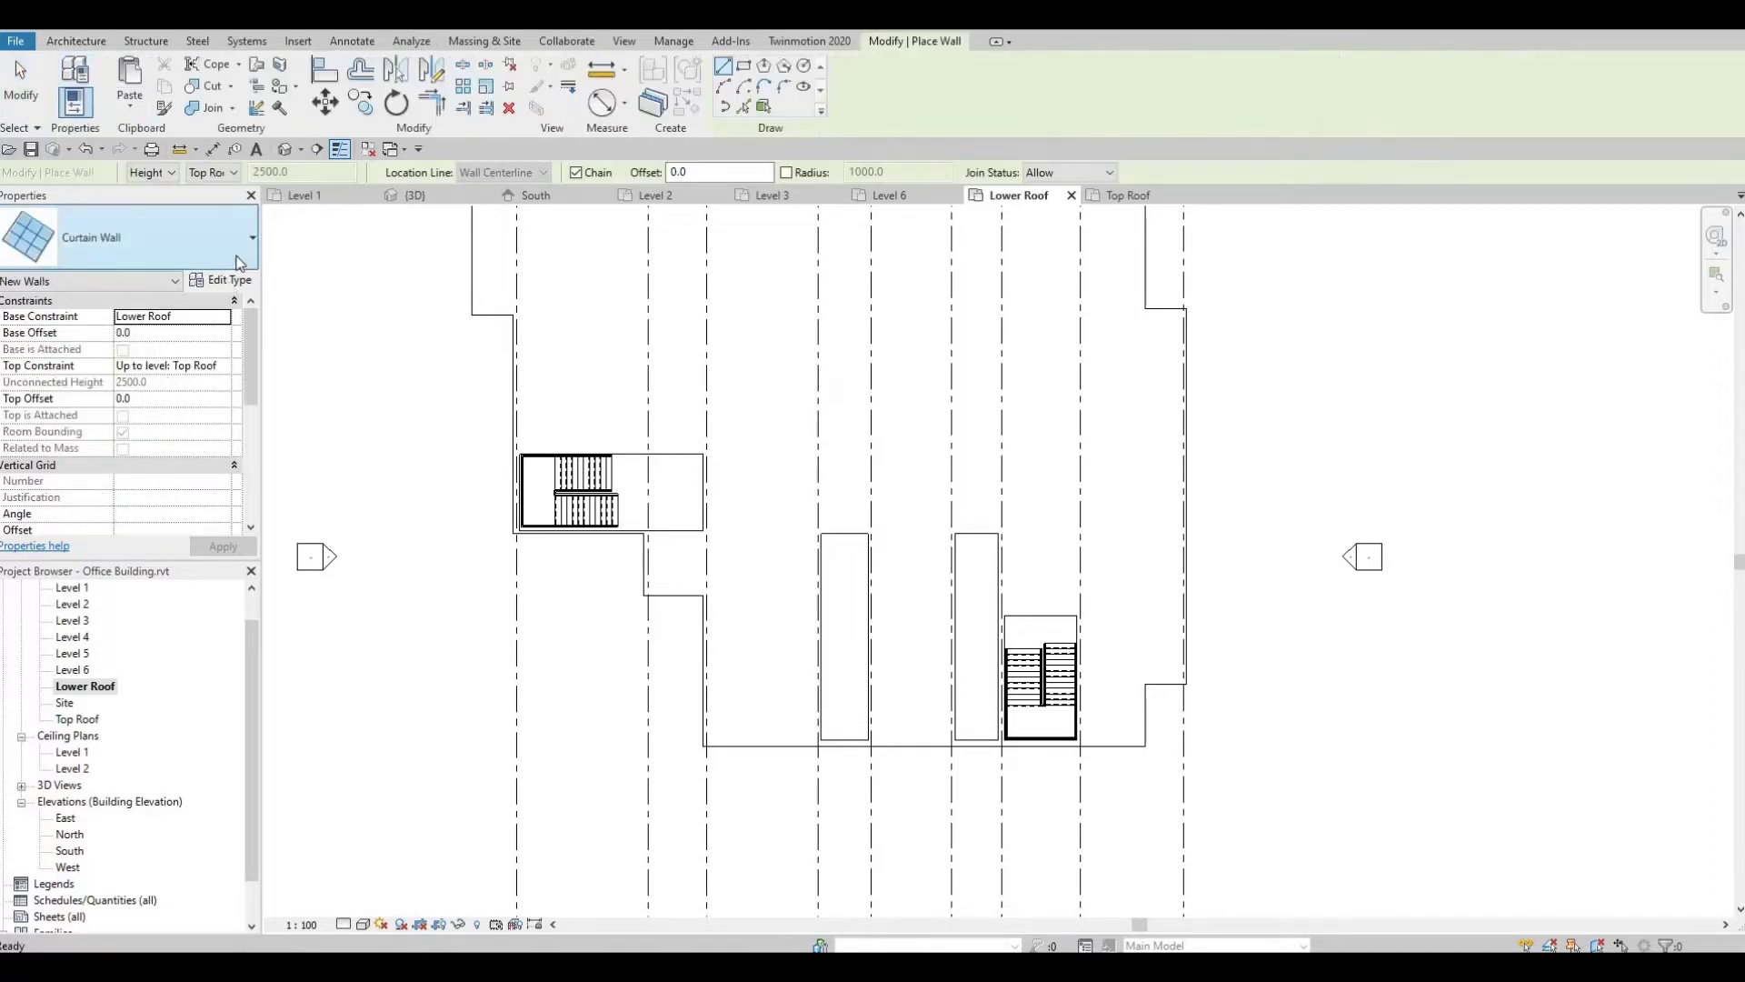
{"action": "left_click", "coordinate": [230, 246]}
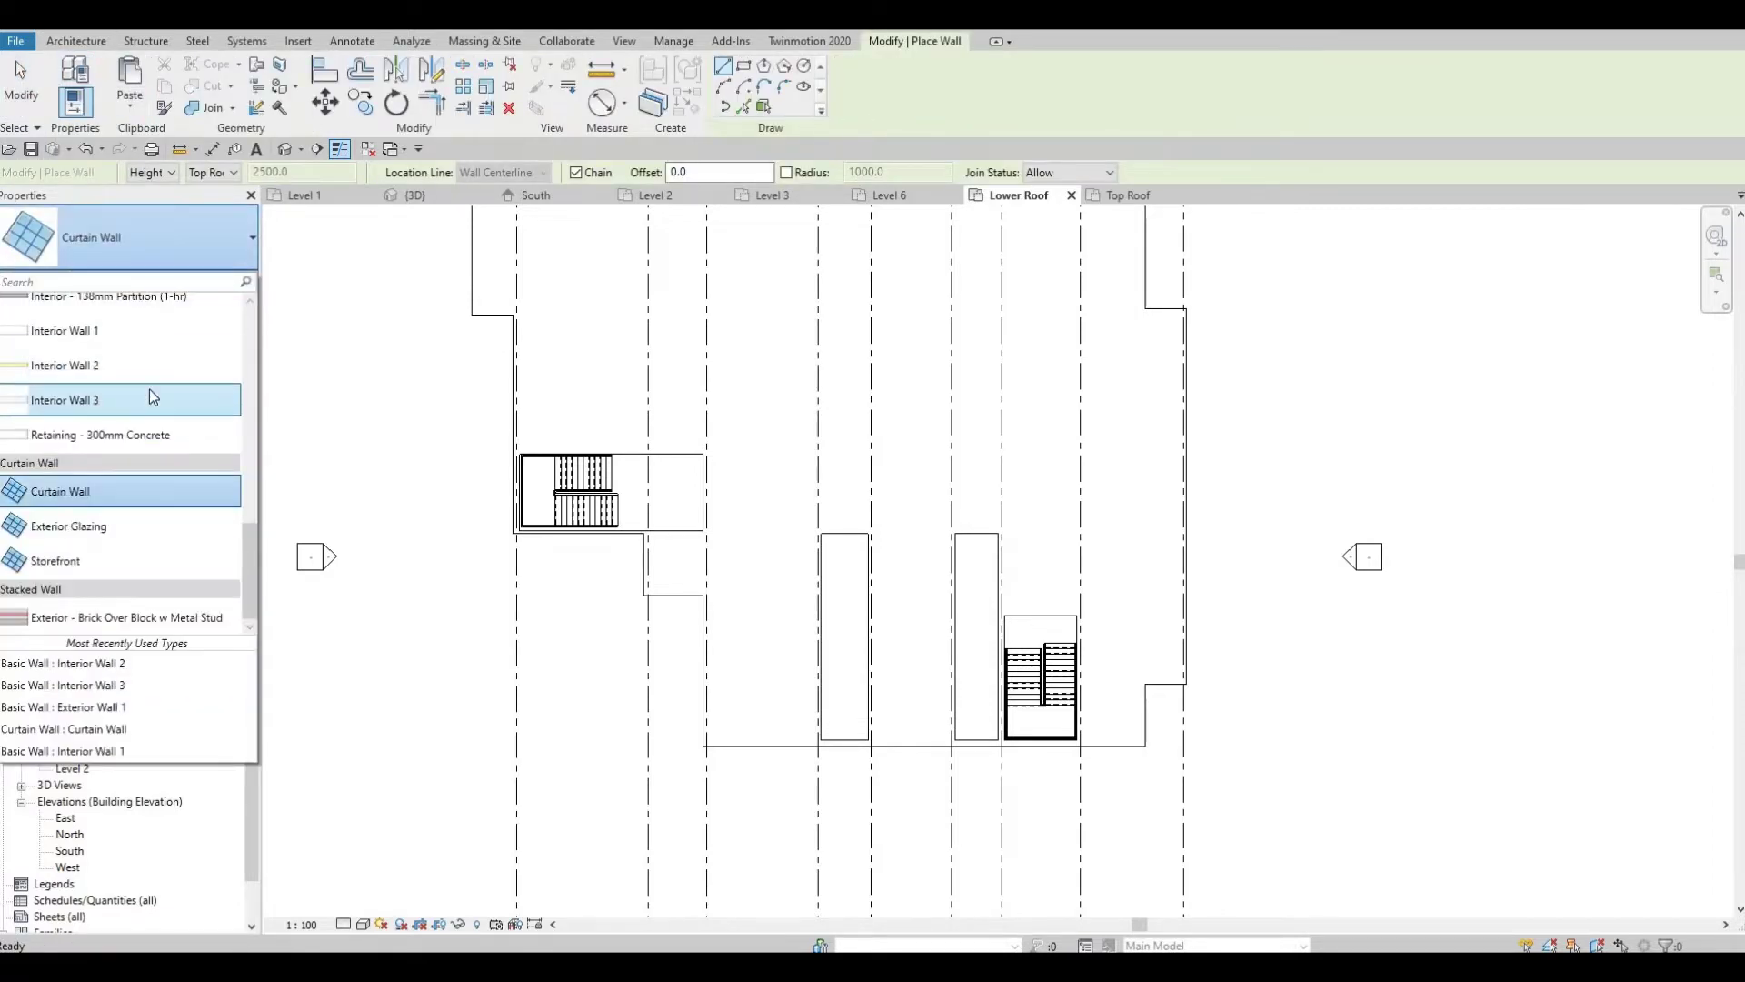
{"action": "scroll", "coordinate": [151, 400], "scroll_direction": "up", "scroll_amount": 4}
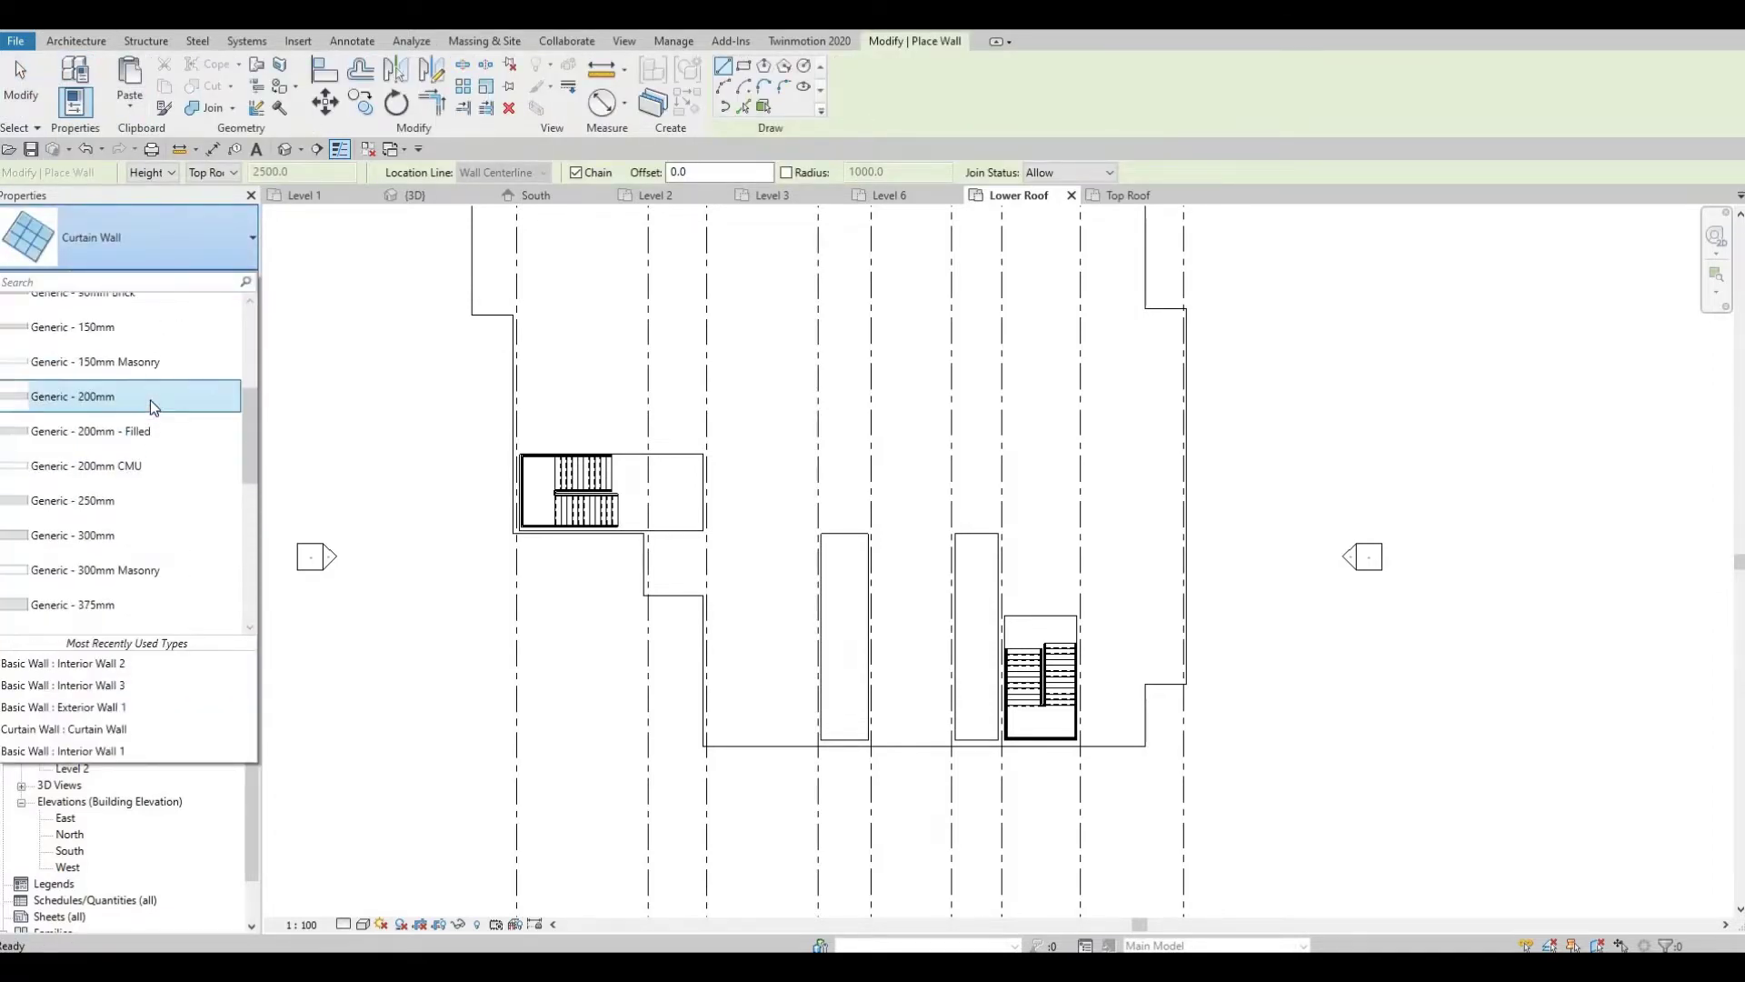
{"action": "scroll", "coordinate": [127, 416], "scroll_direction": "up", "scroll_amount": 1}
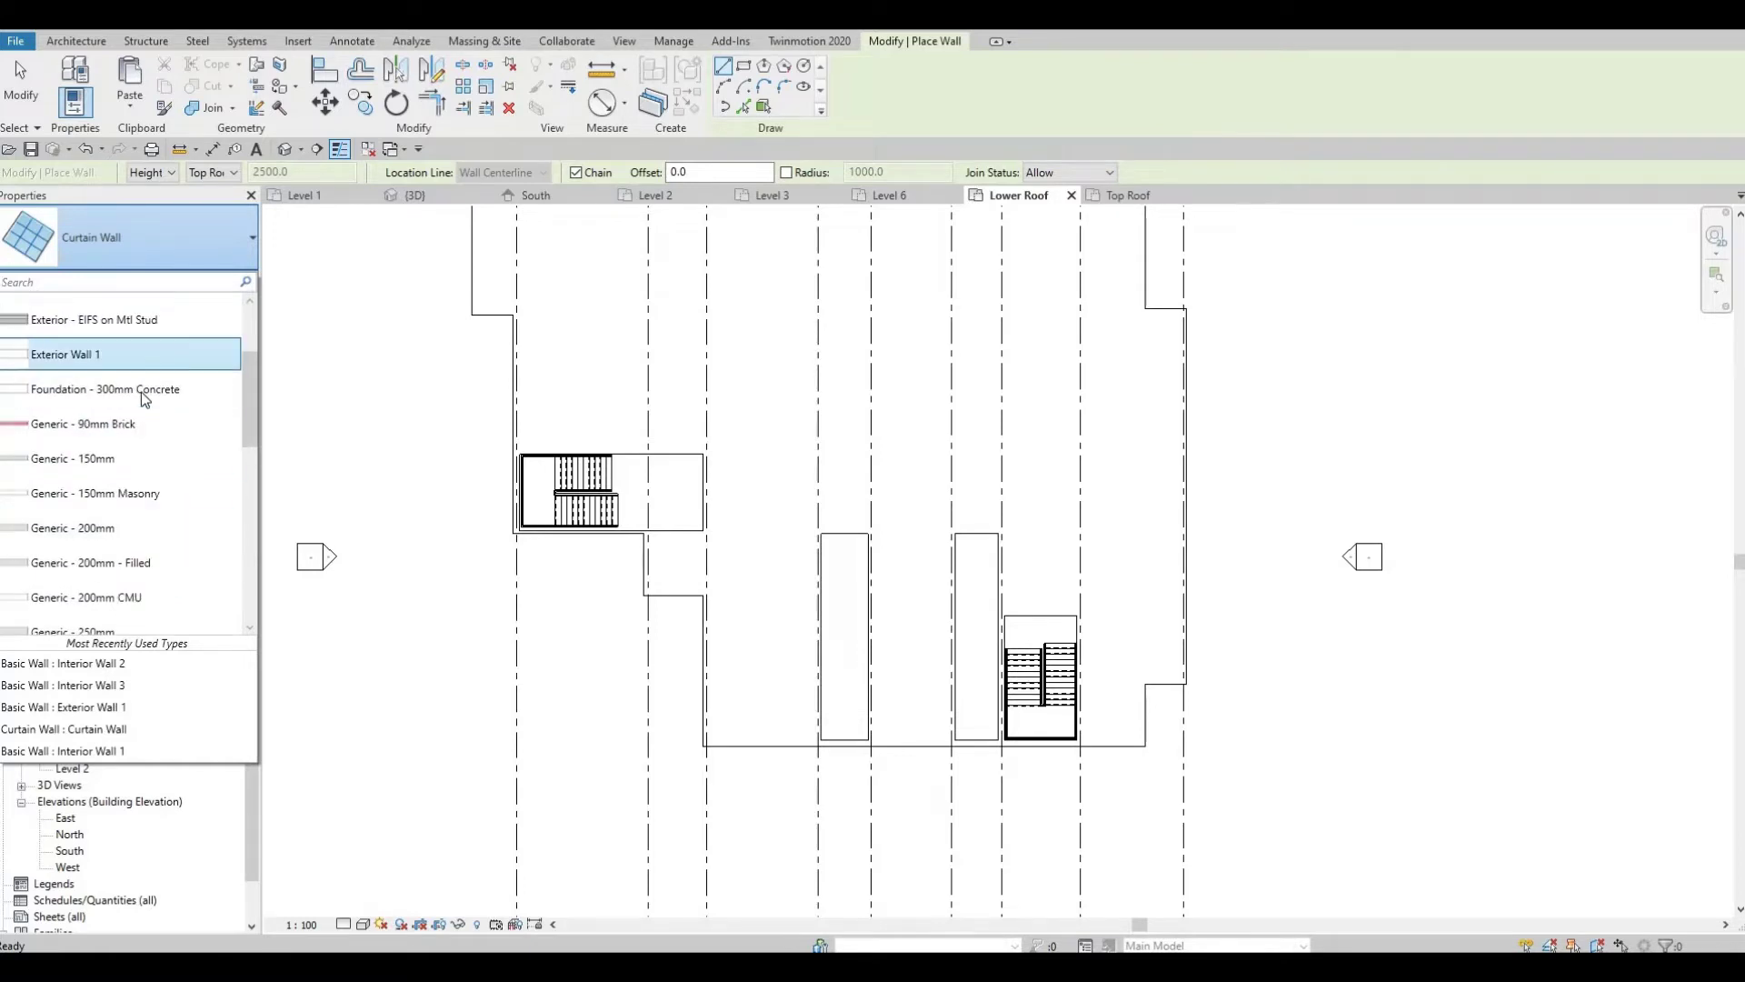
{"action": "left_click", "coordinate": [127, 354]}
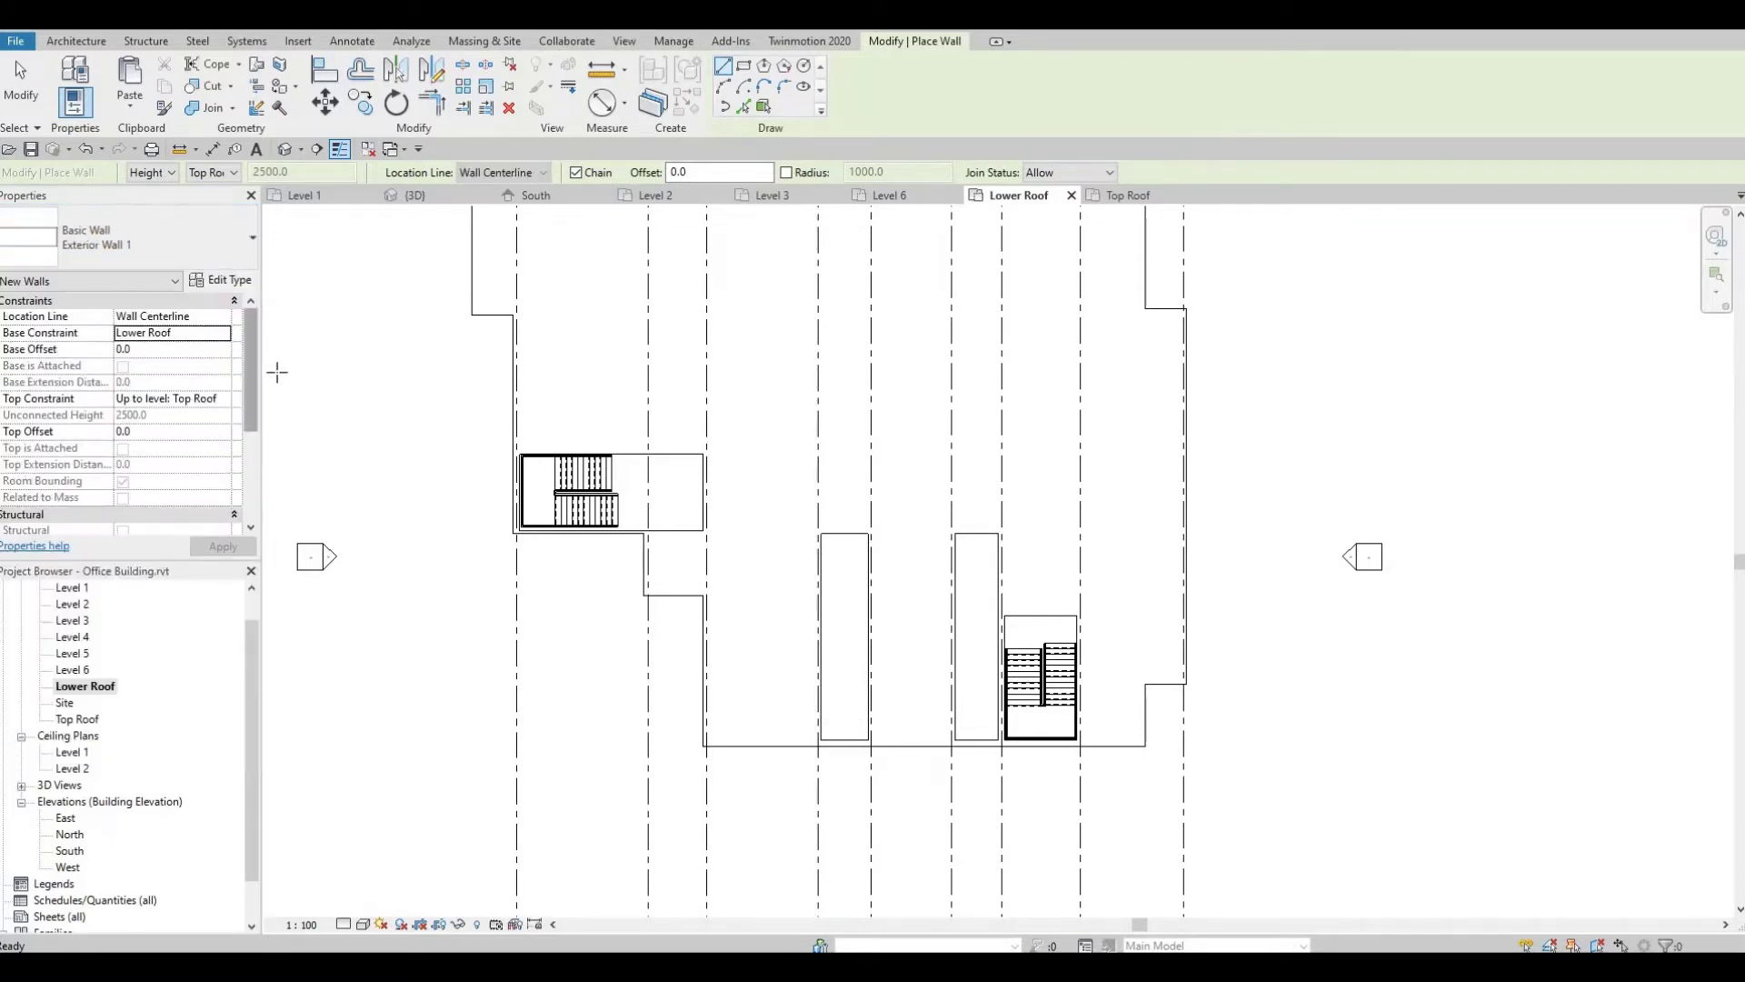
{"action": "left_click", "coordinate": [220, 279]}
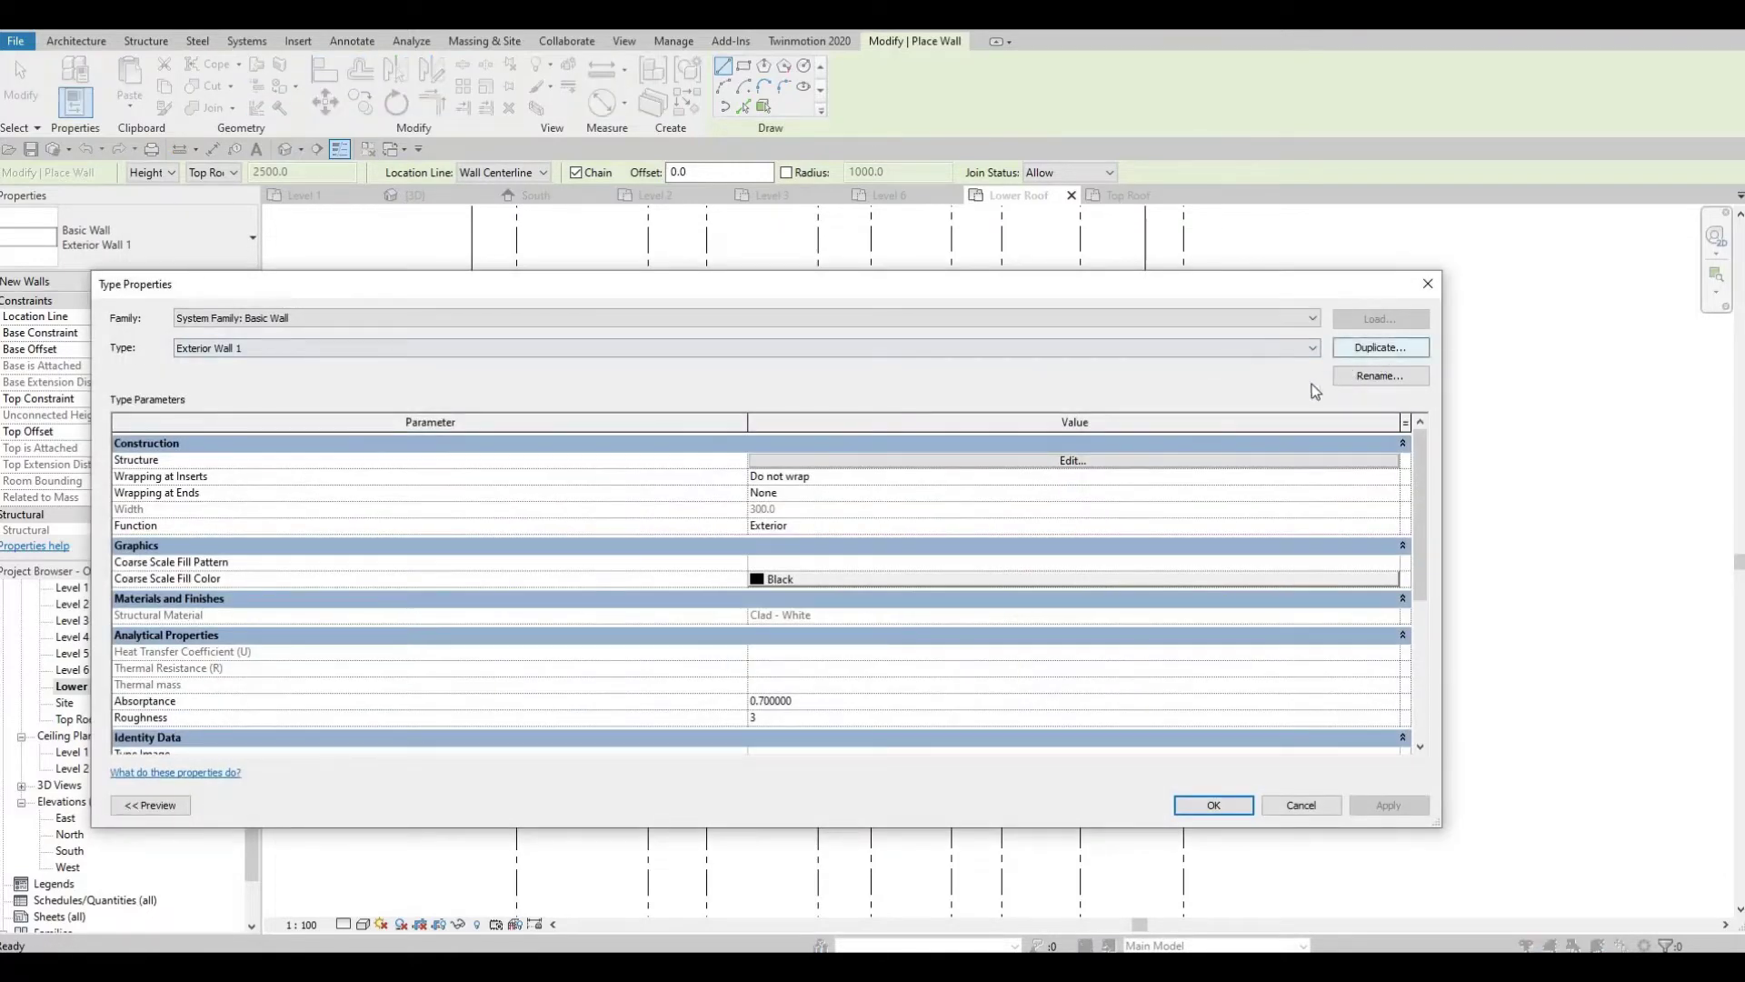
{"action": "left_click", "coordinate": [968, 576]}
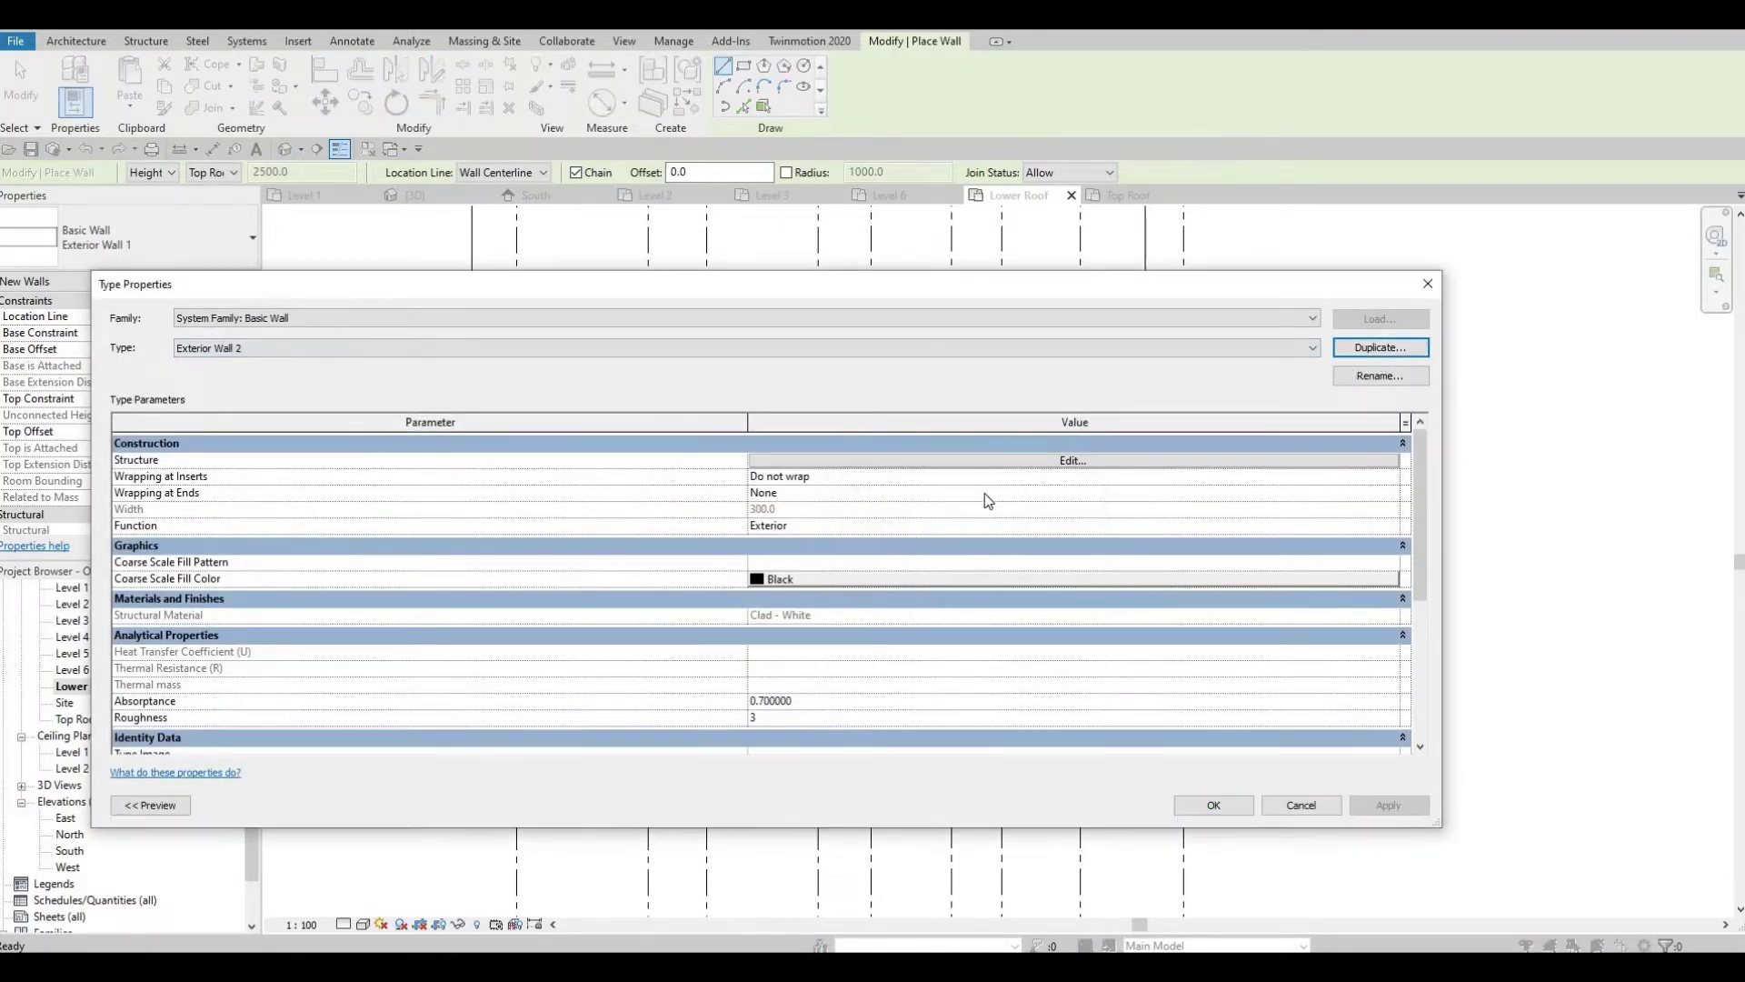
Set the structure layer material of Exterior Wall 2 to Laminate, Ivory, Matte and accept the type changes.
{"action": "left_click", "coordinate": [1007, 459]}
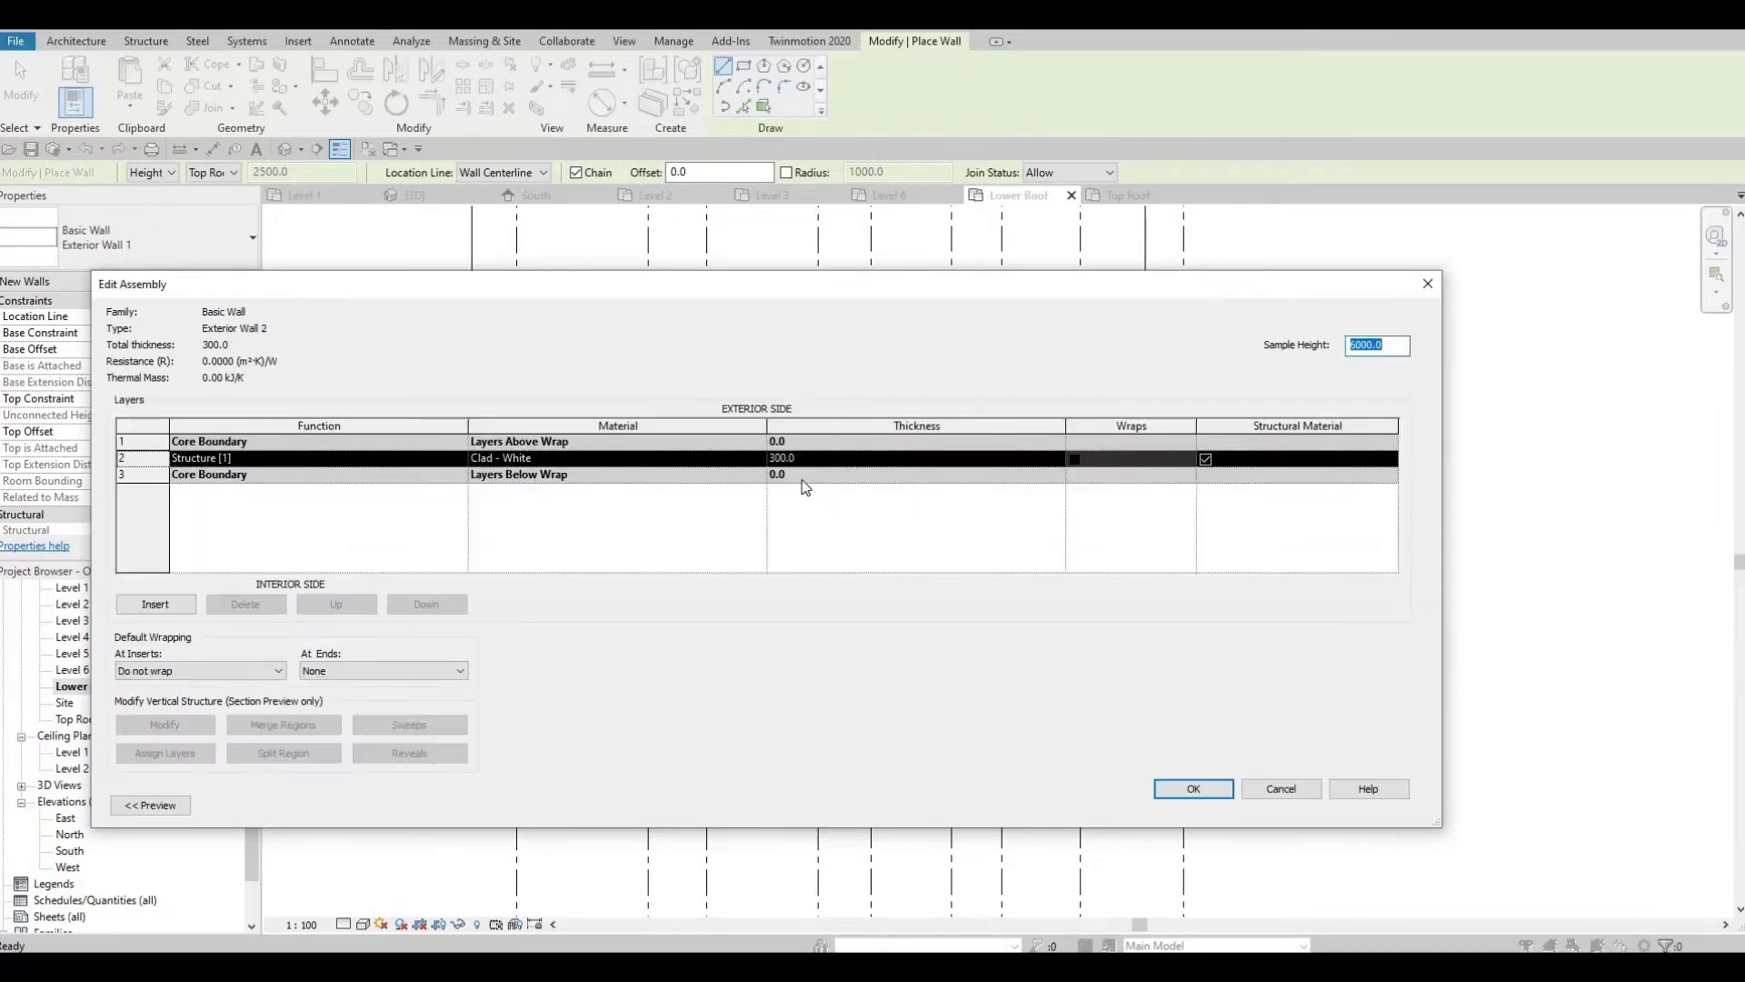
{"action": "left_click", "coordinate": [560, 464]}
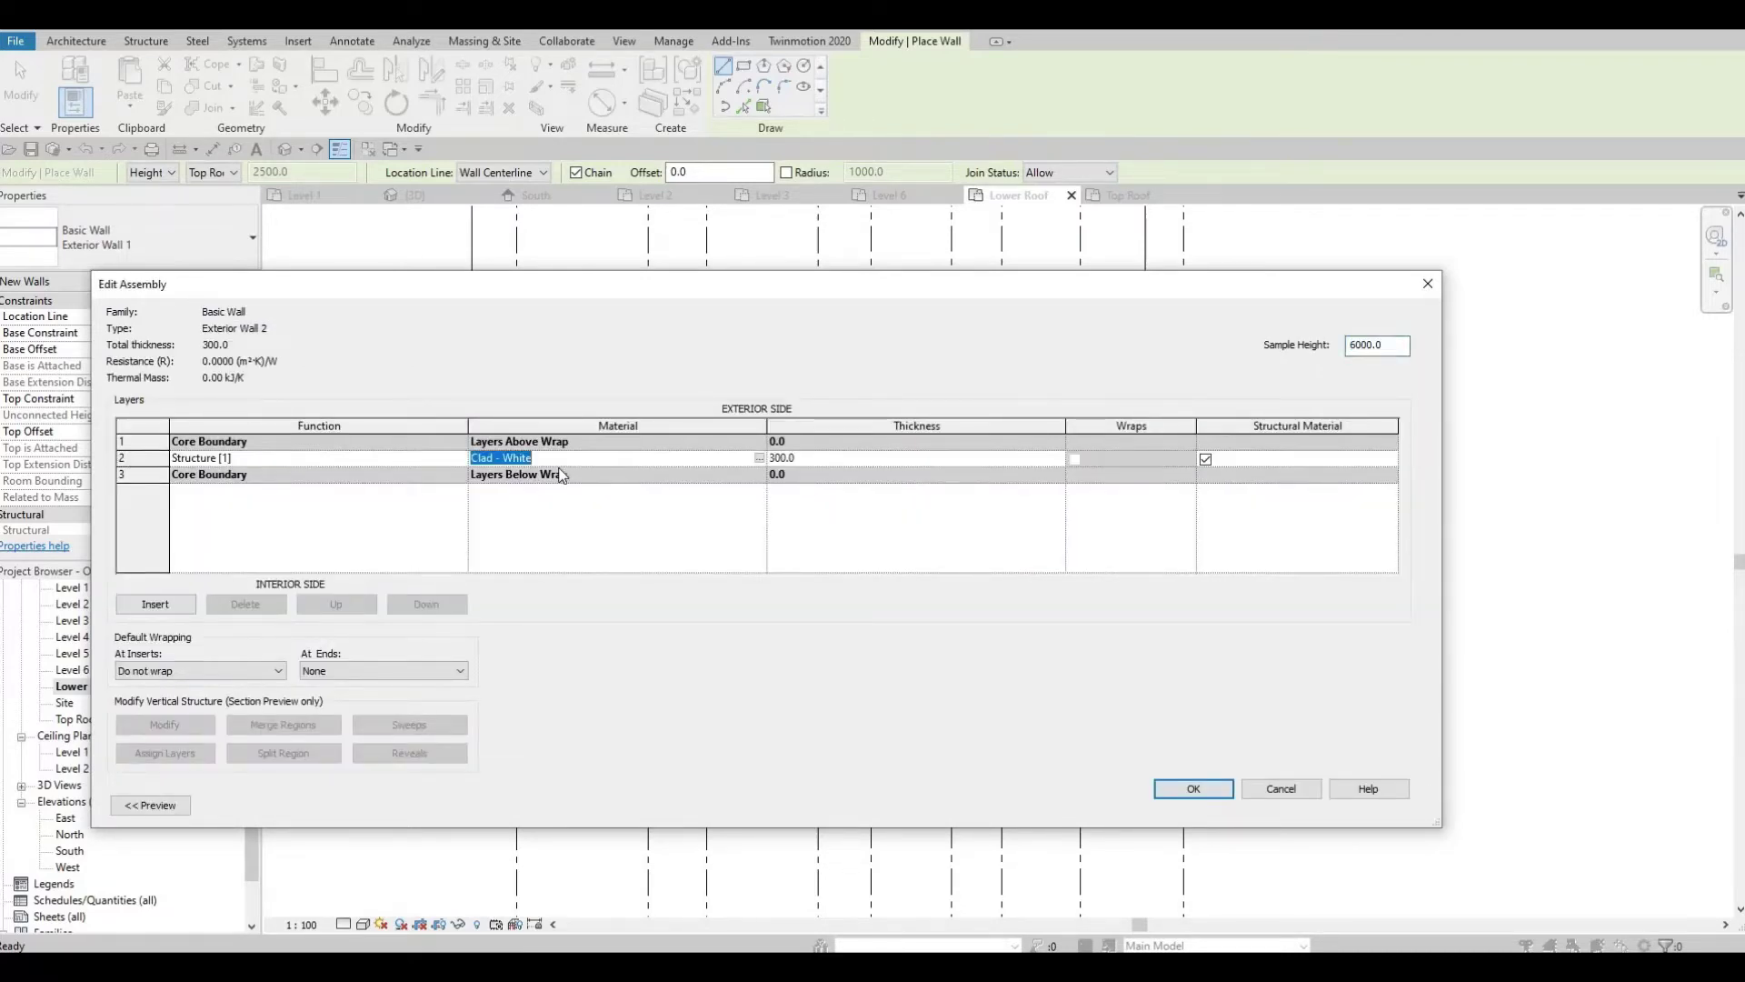
{"action": "left_click", "coordinate": [759, 458]}
{"action": "scroll", "coordinate": [611, 450], "scroll_direction": "down", "scroll_amount": 3}
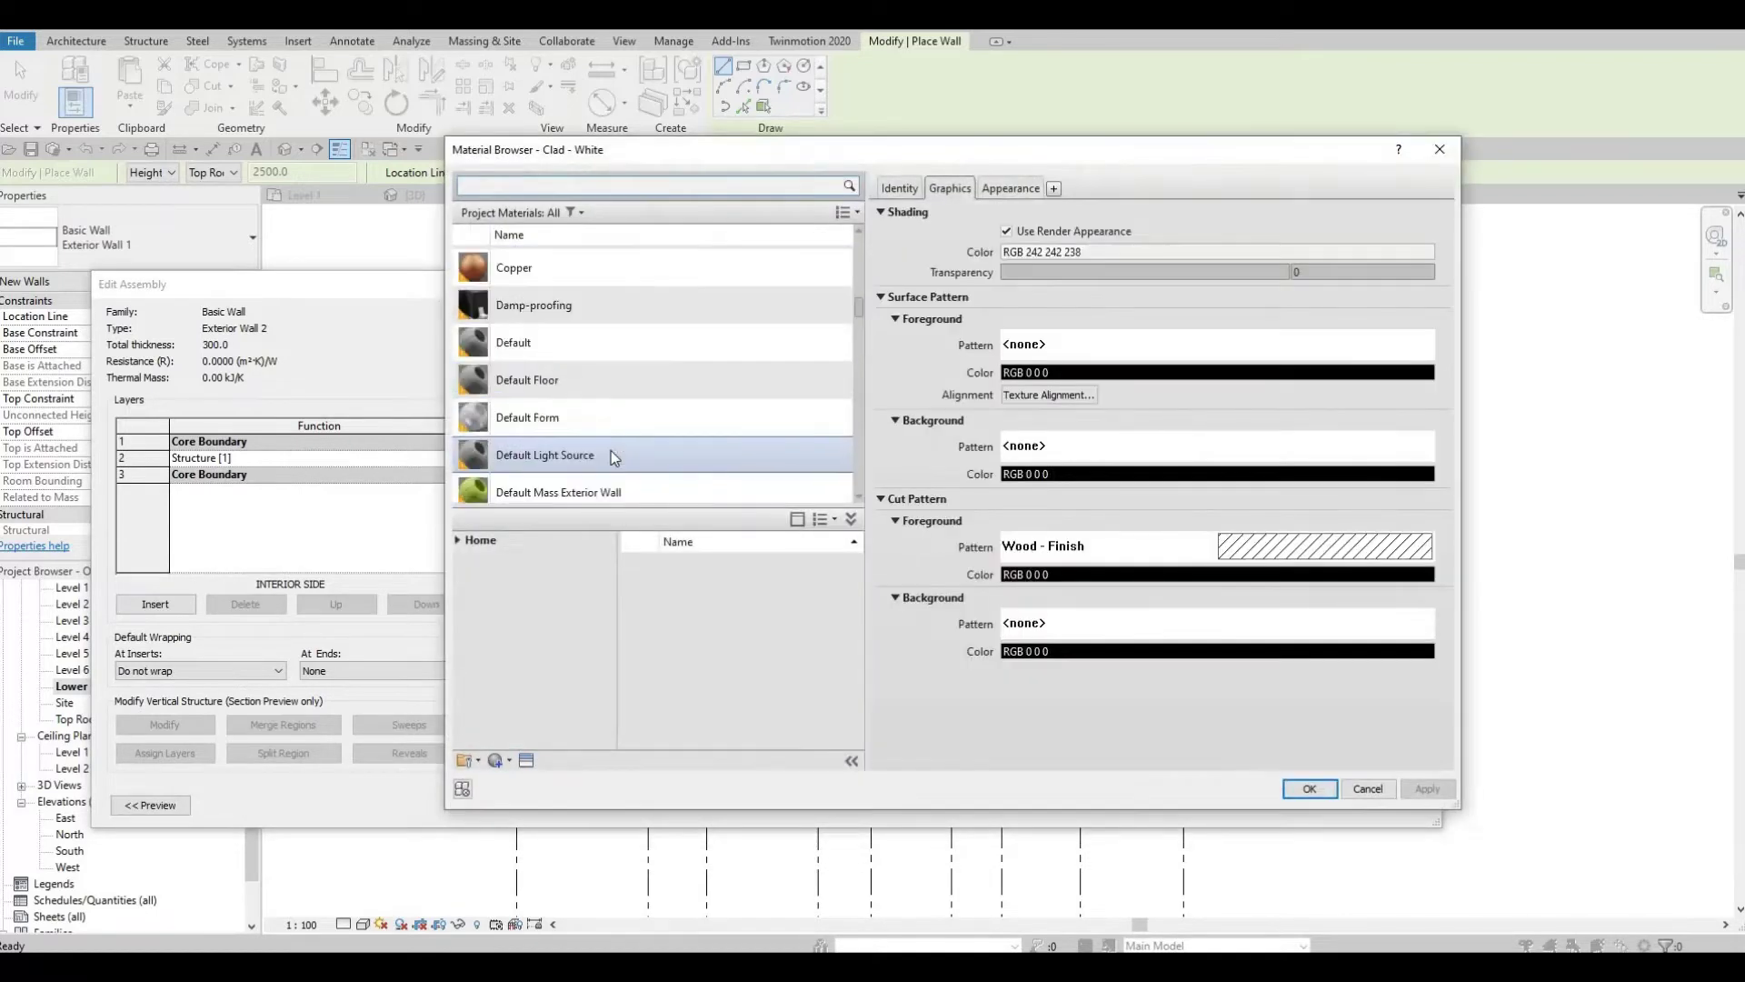
{"action": "scroll", "coordinate": [611, 450], "scroll_direction": "down", "scroll_amount": 5}
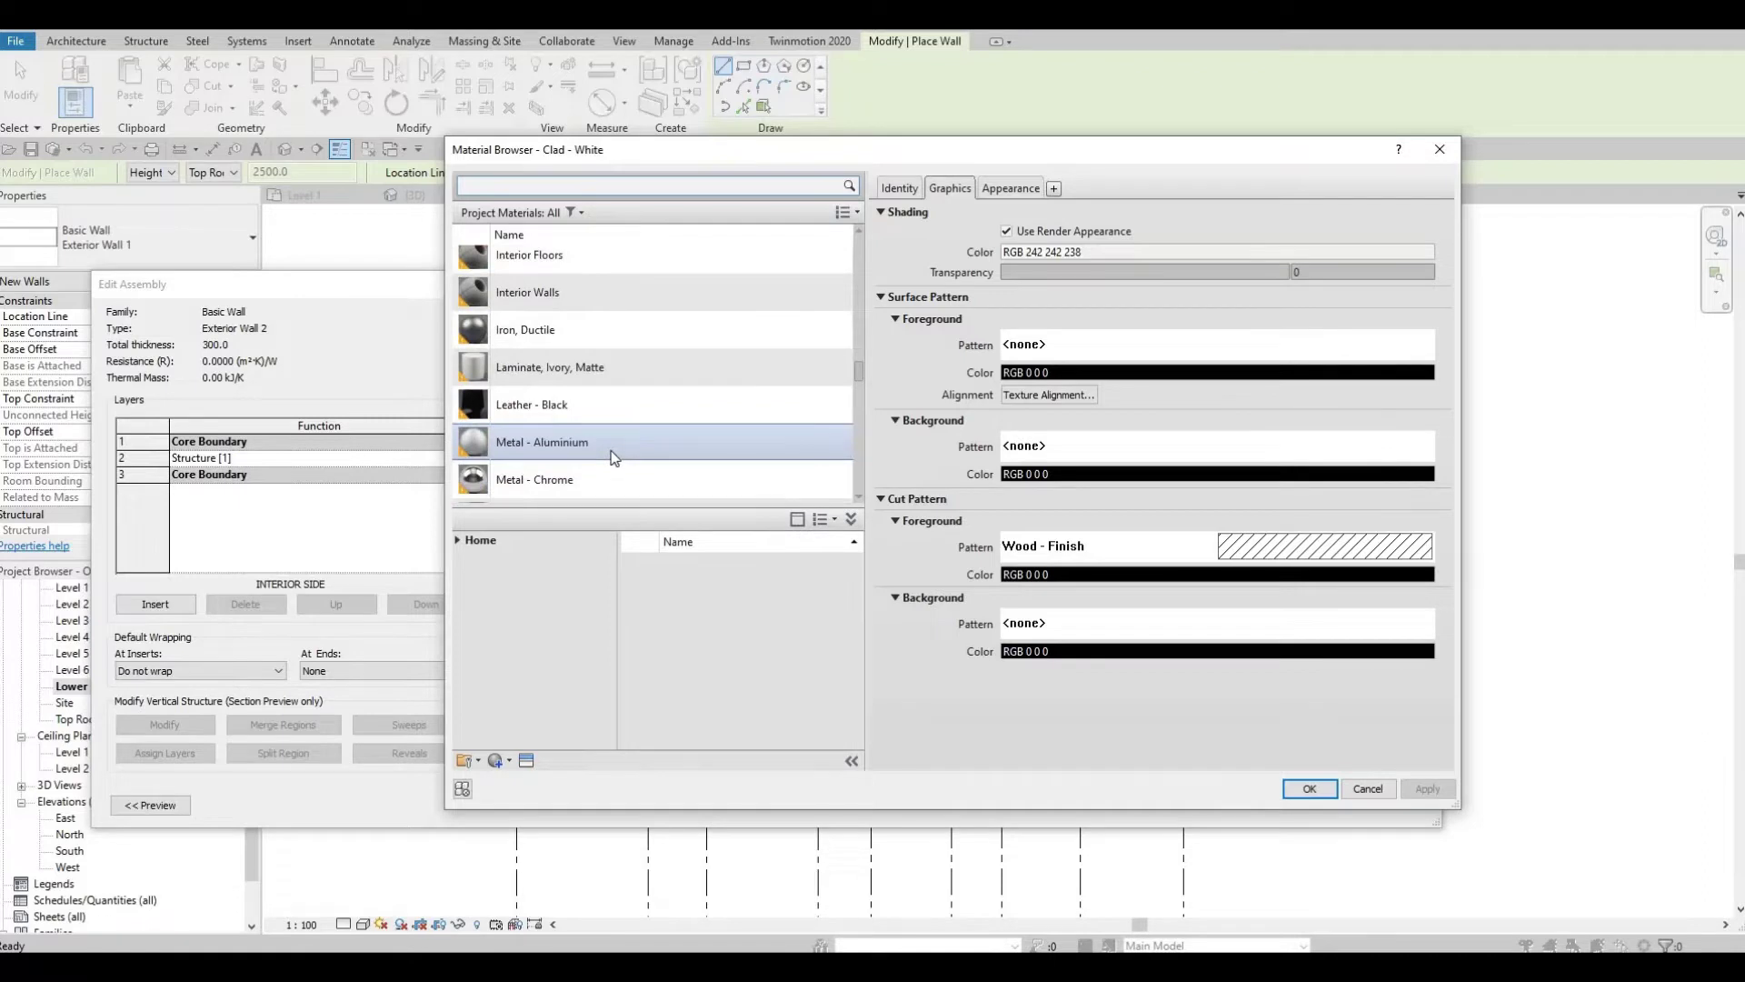
{"action": "scroll", "coordinate": [727, 395], "scroll_direction": "down", "scroll_amount": 1}
{"action": "left_click", "coordinate": [764, 365]}
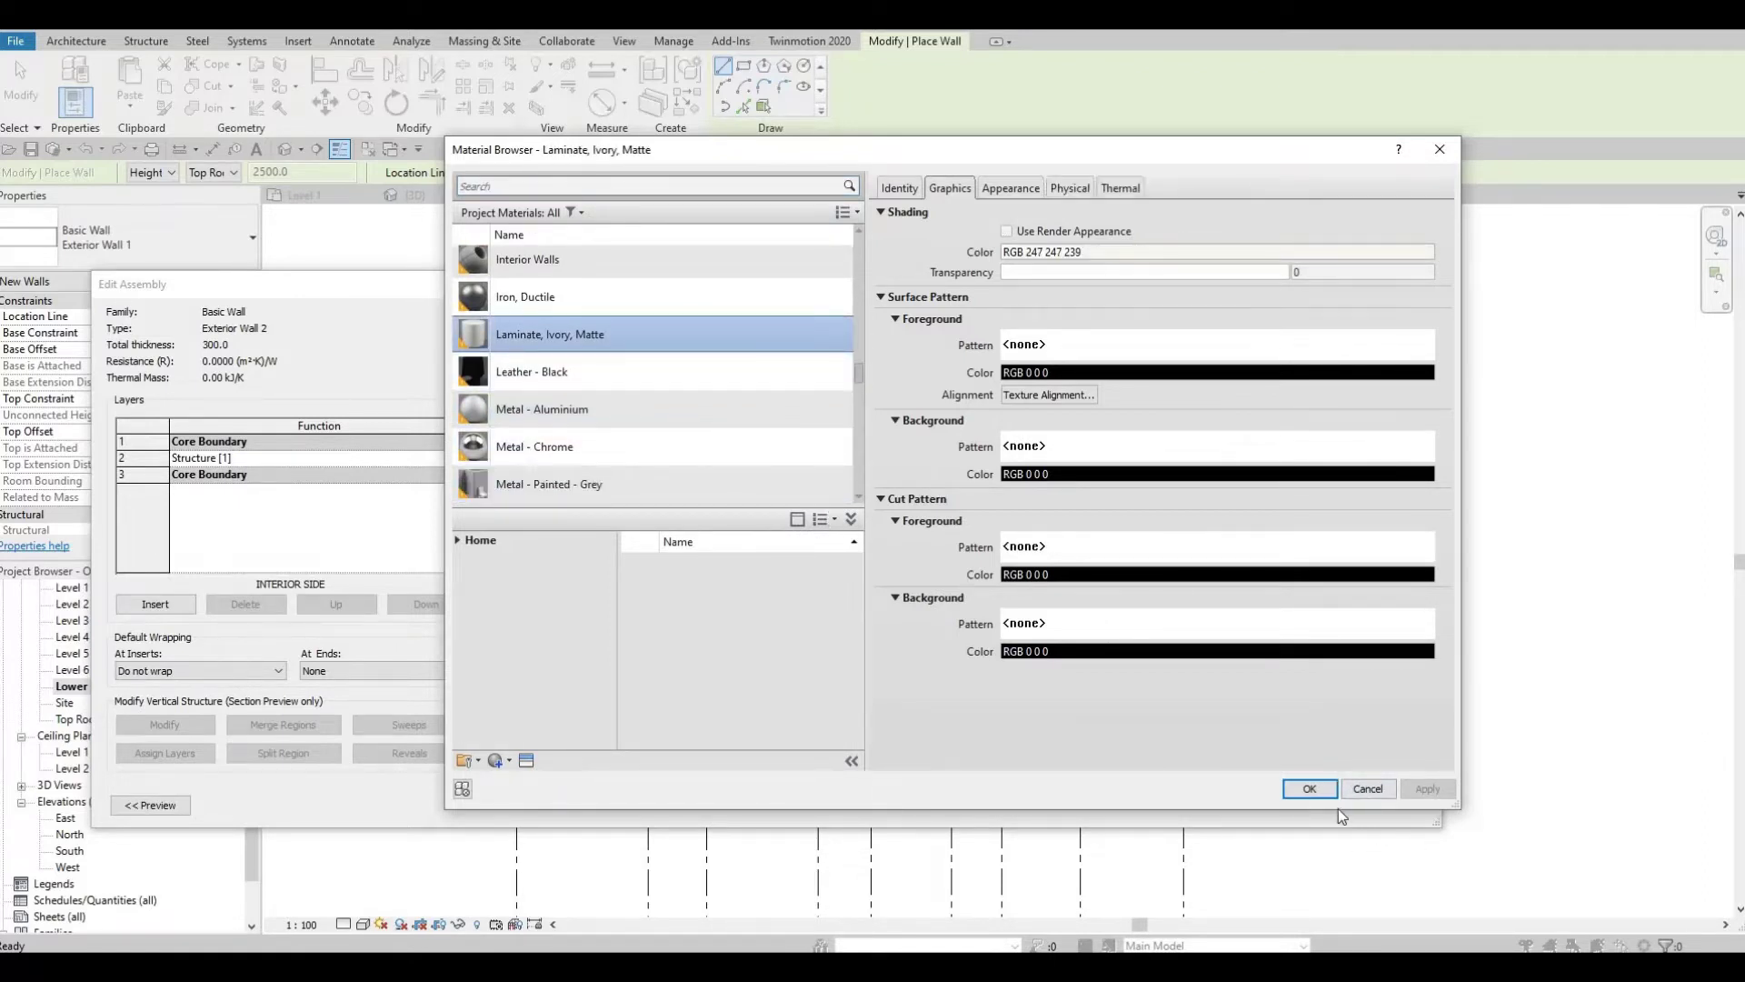
{"action": "left_click", "coordinate": [1311, 789]}
{"action": "left_click", "coordinate": [1213, 789]}
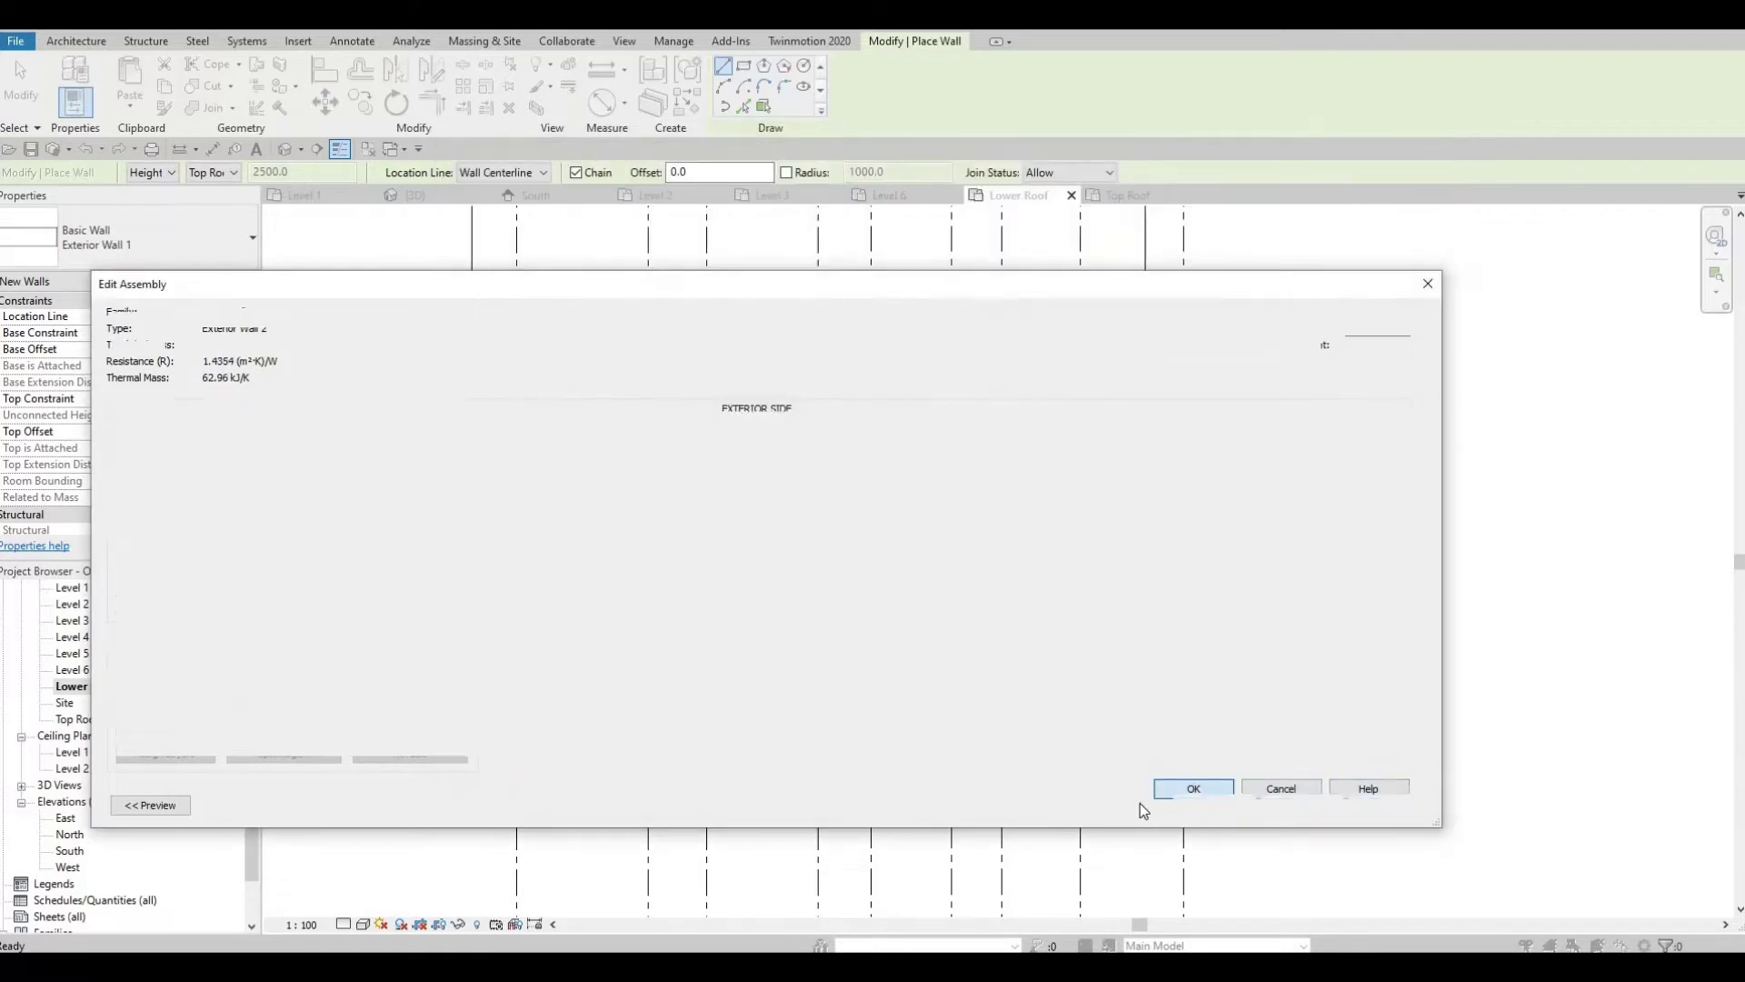
{"action": "left_click", "coordinate": [1213, 804]}
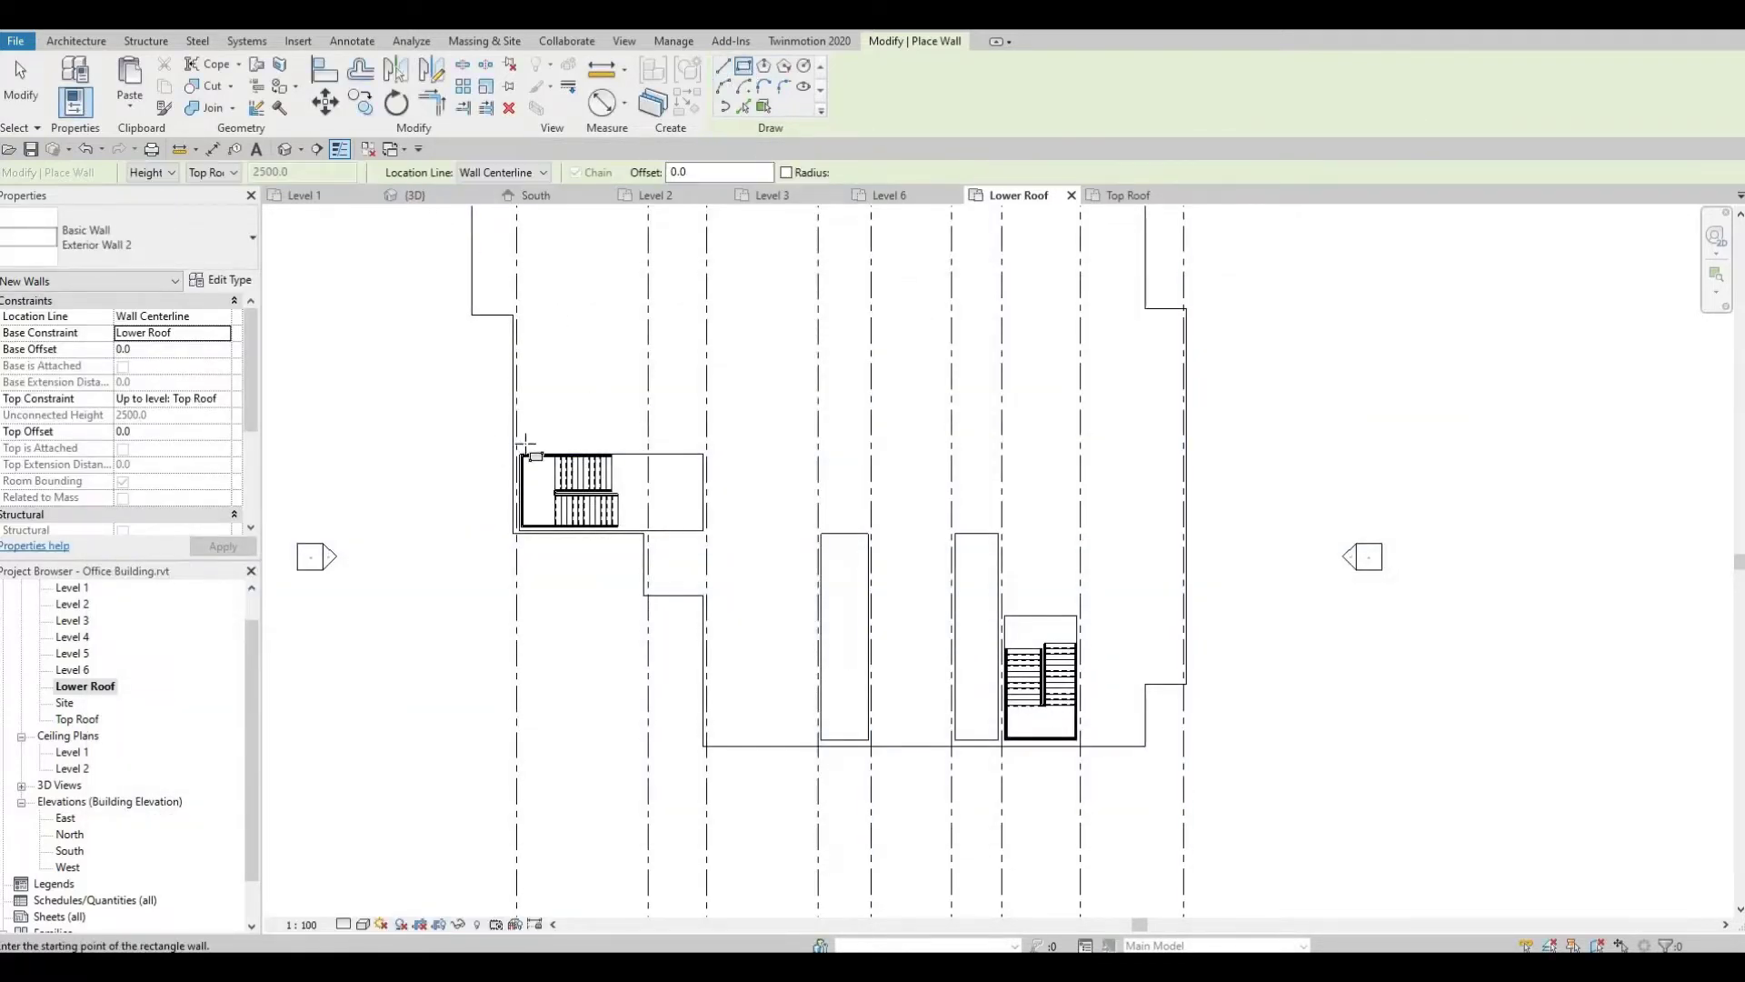
Draw Exterior Wall 2 walls up to Top Roof along the upper side, about 9300 mm, and right side of the left stair opening.
{"action": "scroll", "coordinate": [525, 442], "scroll_direction": "up", "scroll_amount": 5}
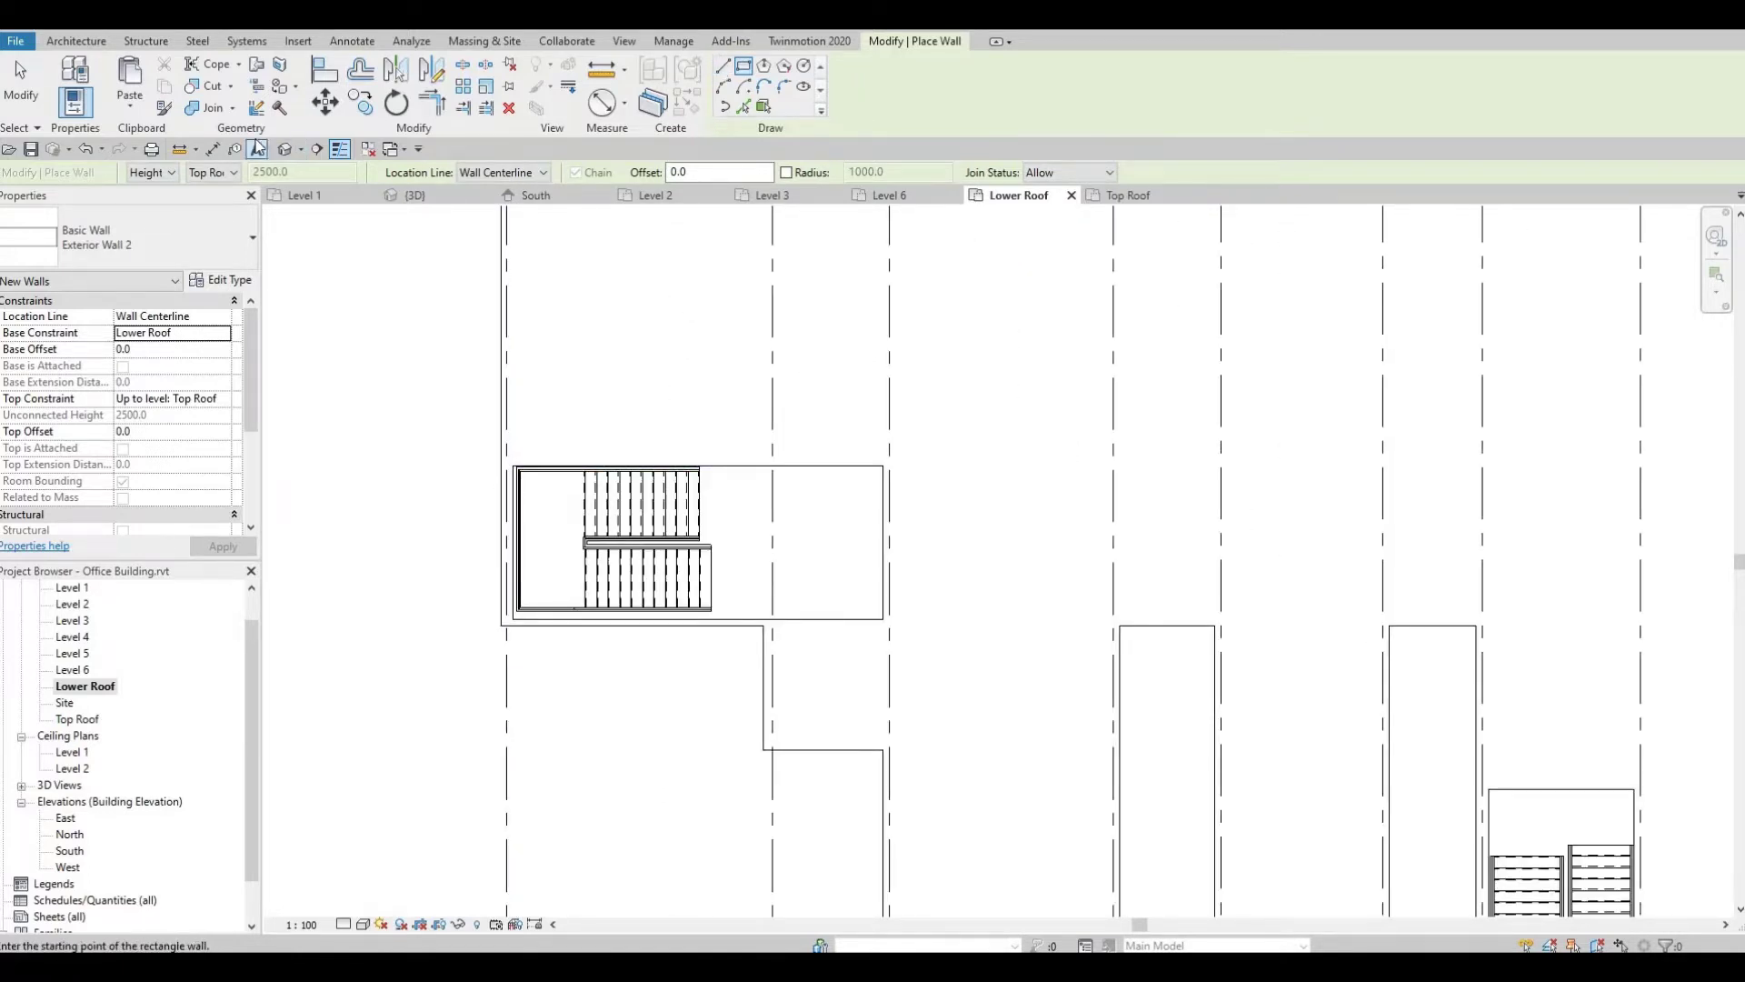
{"action": "left_click", "coordinate": [722, 68]}
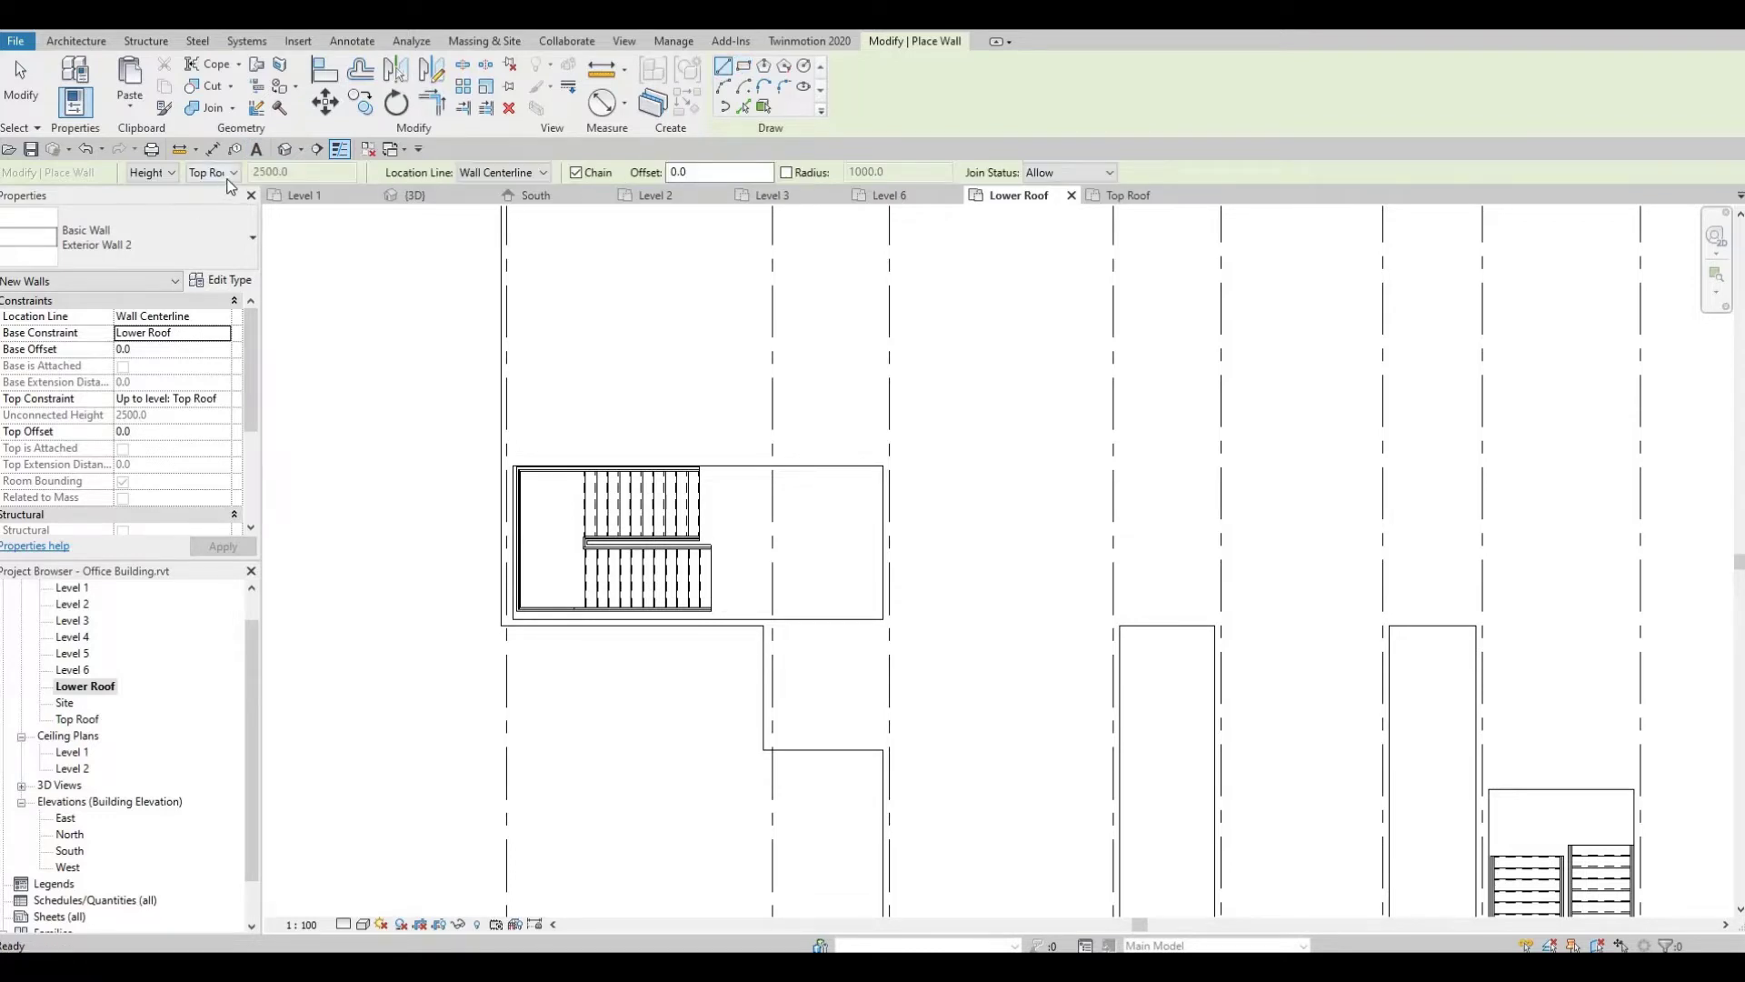
{"action": "left_click", "coordinate": [229, 174]}
{"action": "left_click", "coordinate": [253, 284]}
{"action": "scroll", "coordinate": [505, 451], "scroll_direction": "up", "scroll_amount": 2}
{"action": "left_click", "coordinate": [487, 471]}
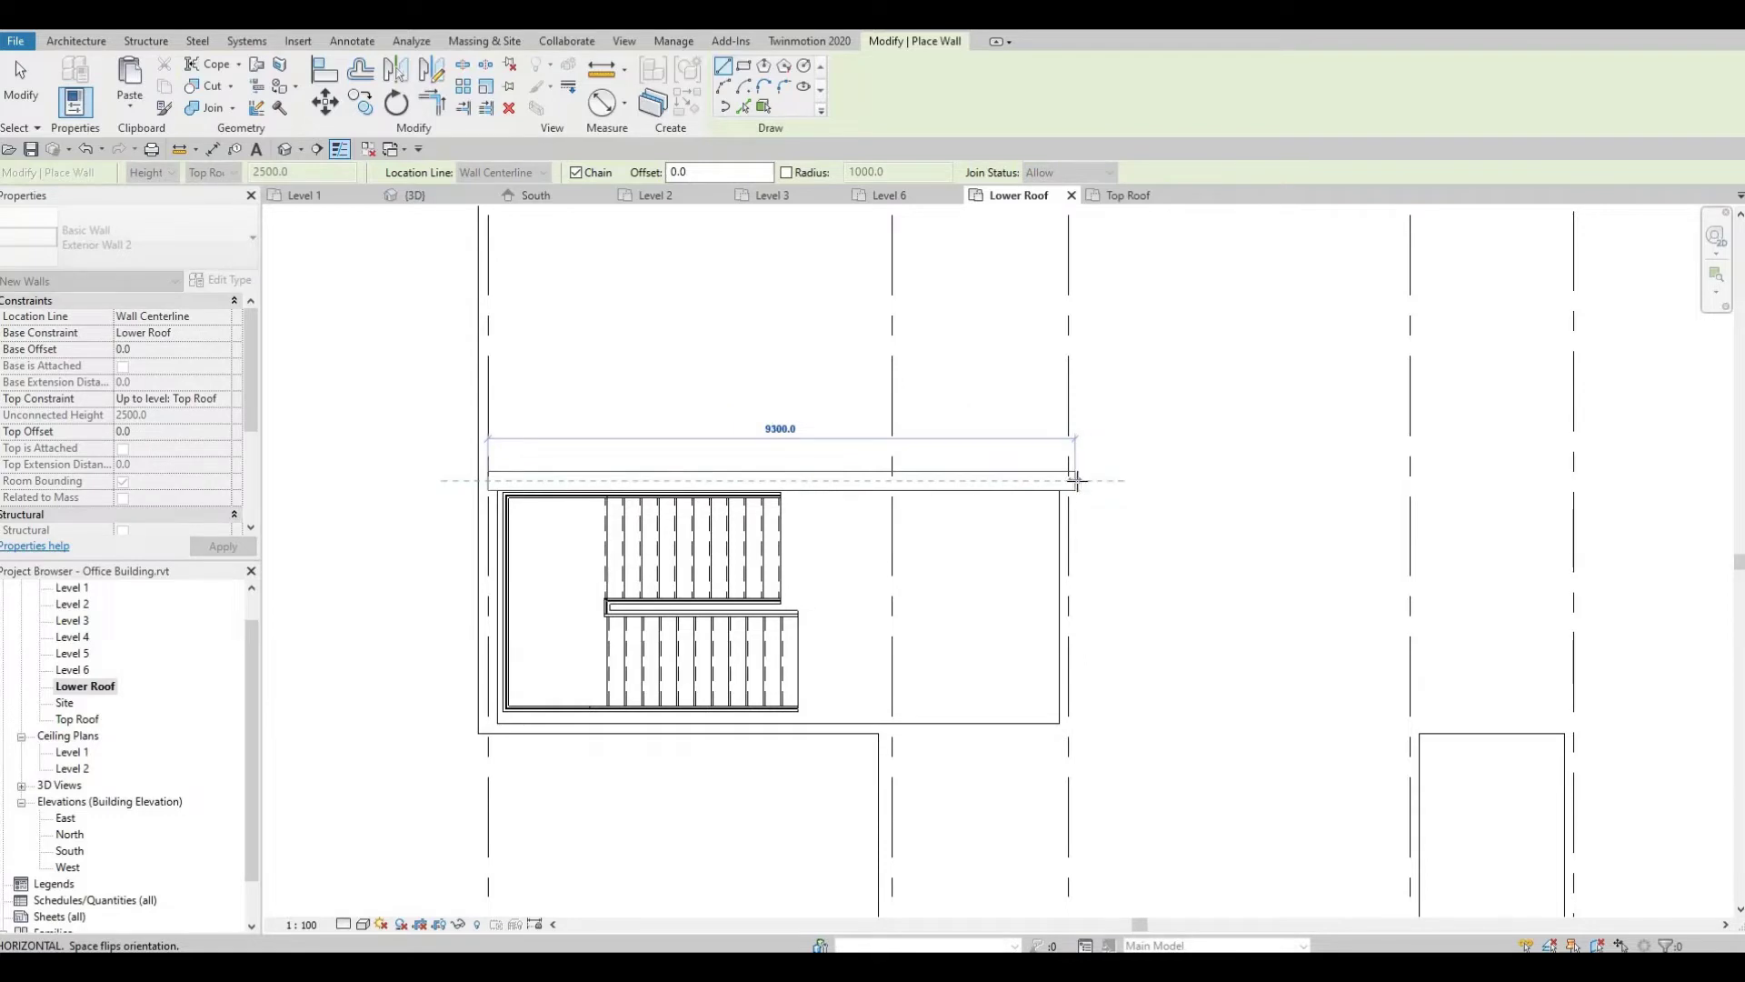
{"action": "left_click", "coordinate": [1075, 479]}
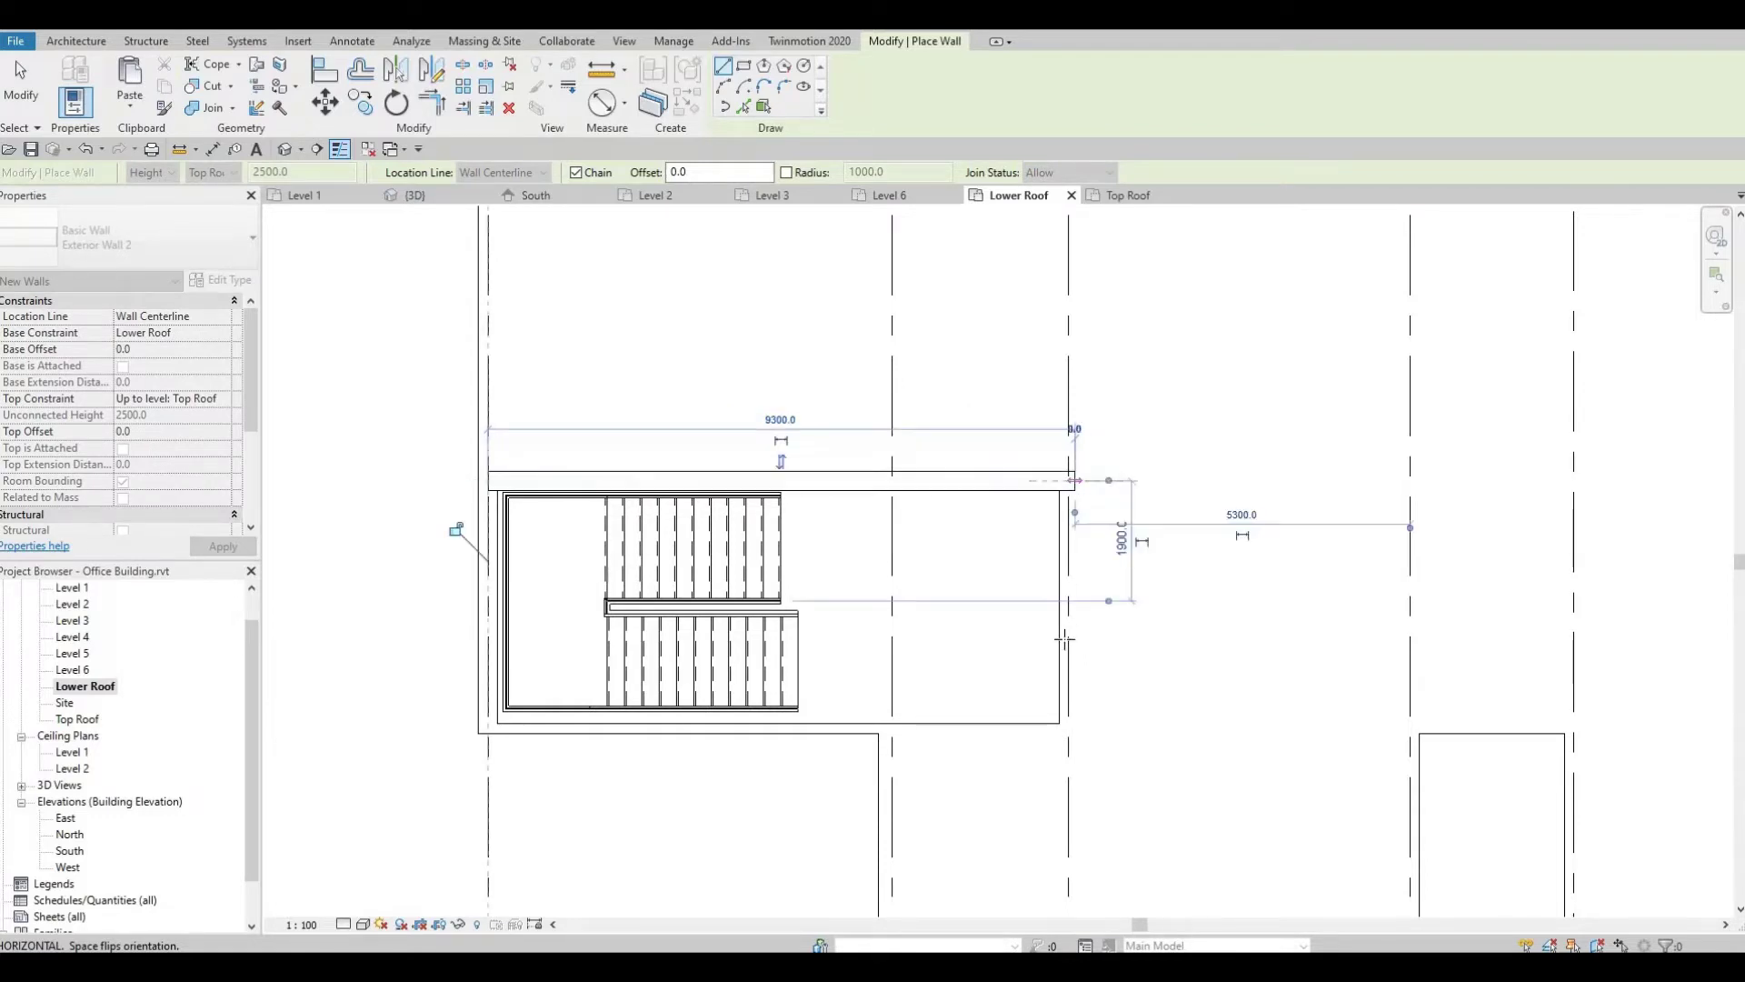
{"action": "left_click", "coordinate": [1075, 721]}
Continue the wall chain above the two lift openings and around the right stair opening to the roof's lower edge at grid 8.
{"action": "middle_click_drag", "start_coordinate": [1216, 711], "coordinate": [882, 507]}
{"action": "scroll", "coordinate": [881, 507], "scroll_direction": "down", "scroll_amount": 1}
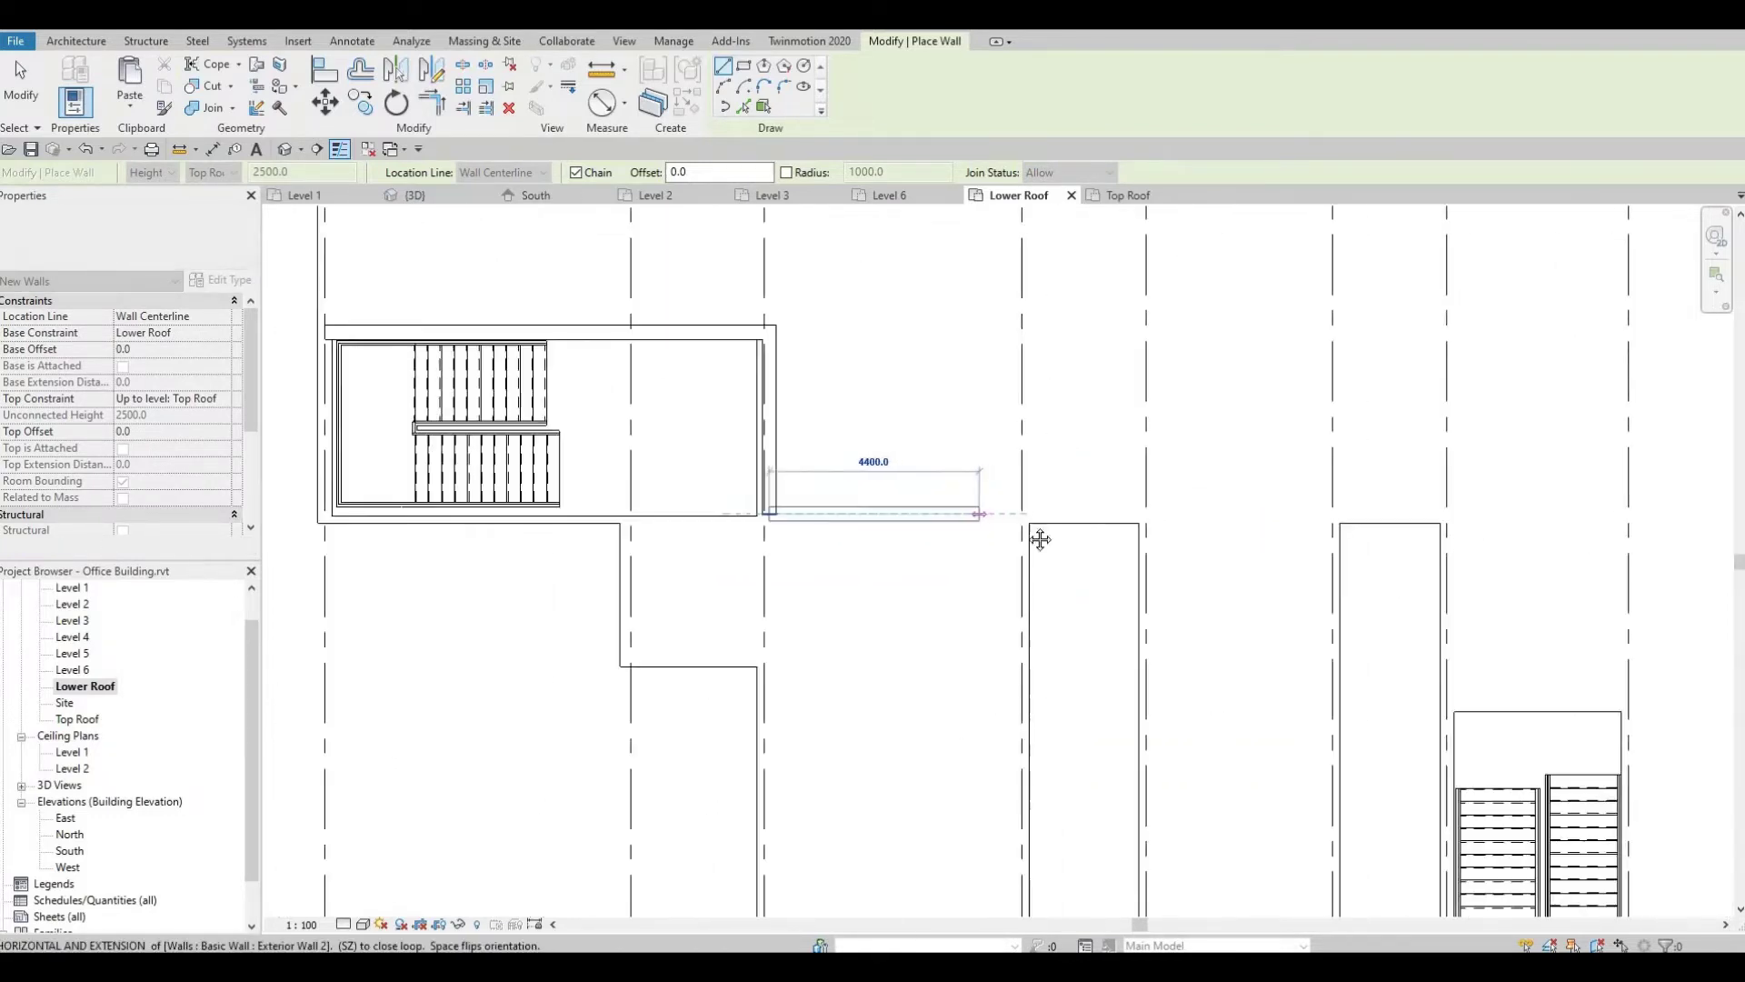
{"action": "middle_click_drag", "start_coordinate": [1039, 539], "coordinate": [961, 542]}
{"action": "middle_click_drag", "start_coordinate": [1263, 504], "coordinate": [994, 477]}
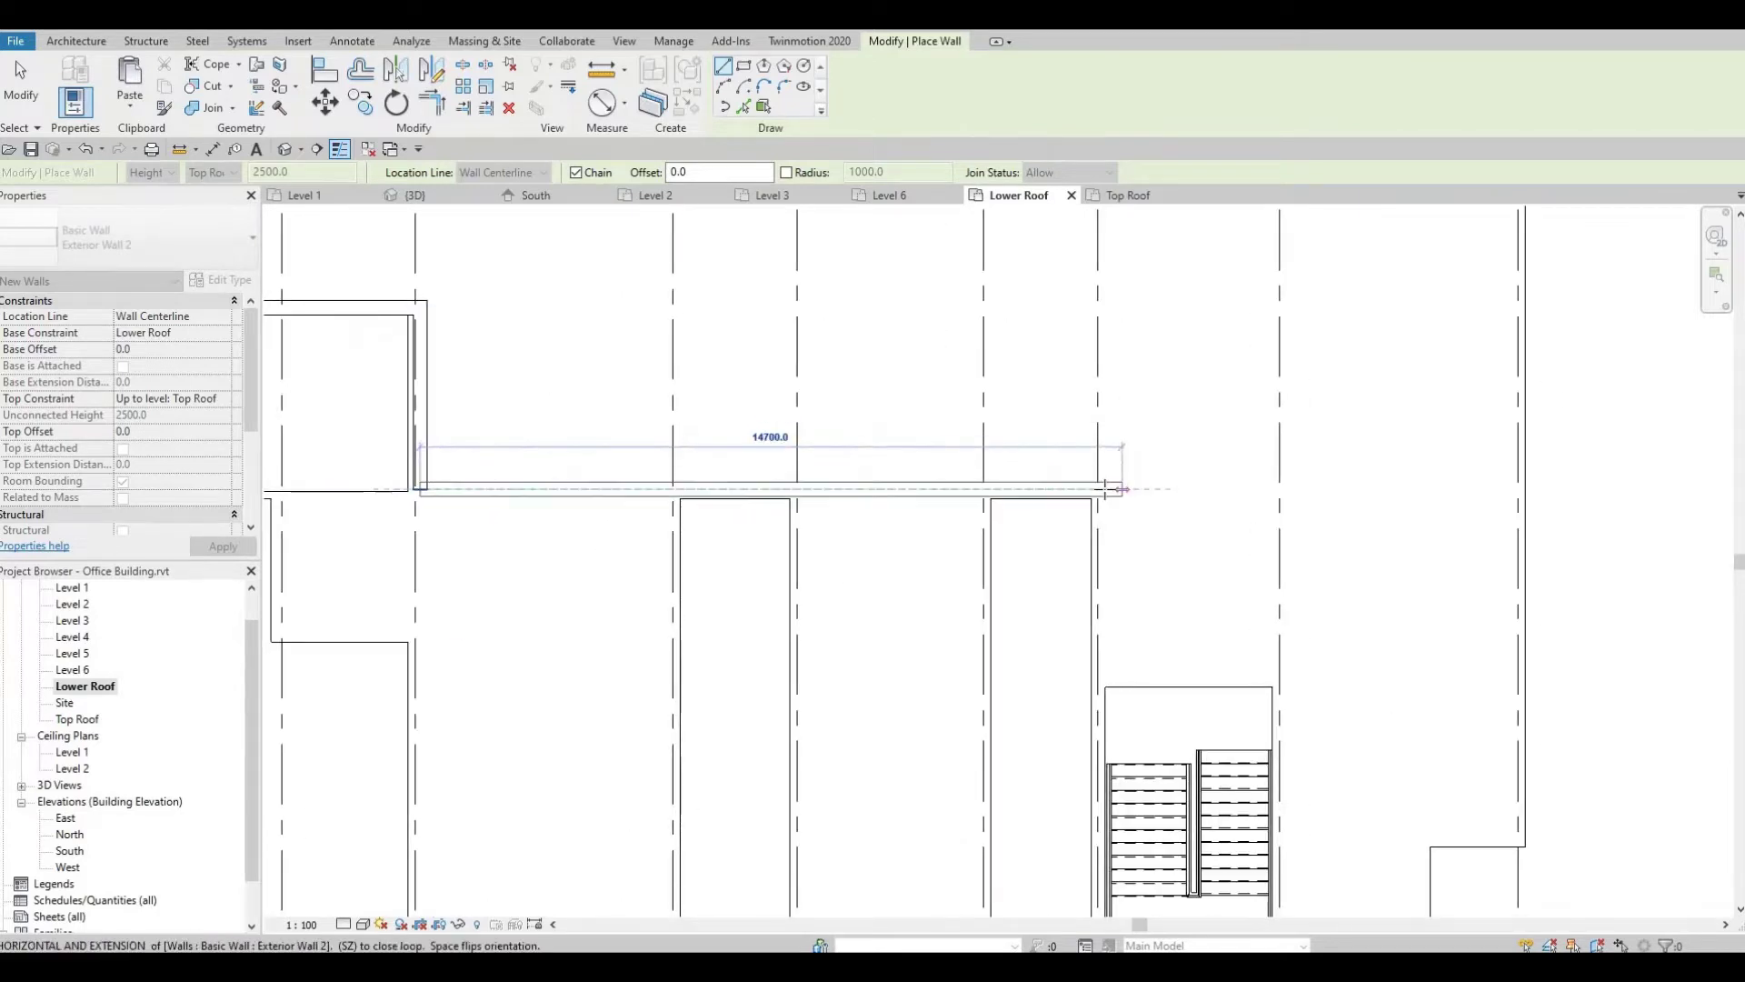
{"action": "left_click", "coordinate": [1114, 612]}
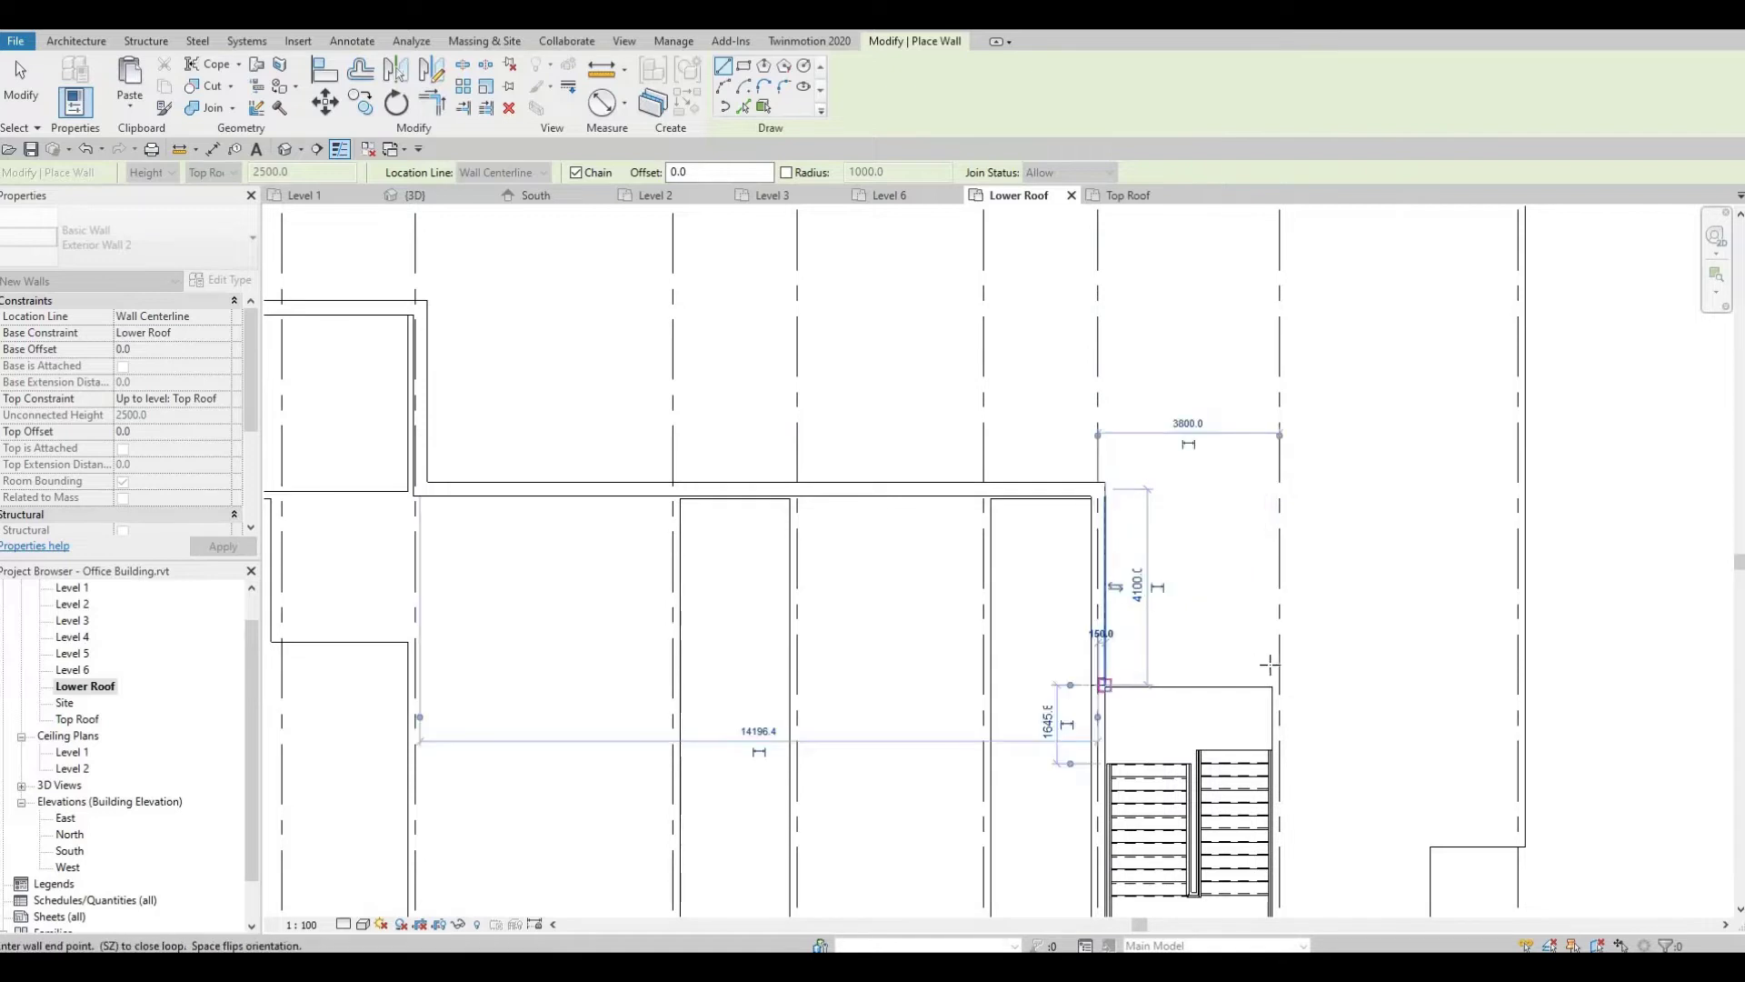
{"action": "left_click", "coordinate": [1099, 686]}
{"action": "left_click", "coordinate": [1279, 687]}
{"action": "middle_click_drag", "start_coordinate": [1331, 785], "coordinate": [1193, 241]}
{"action": "left_click", "coordinate": [1143, 442]}
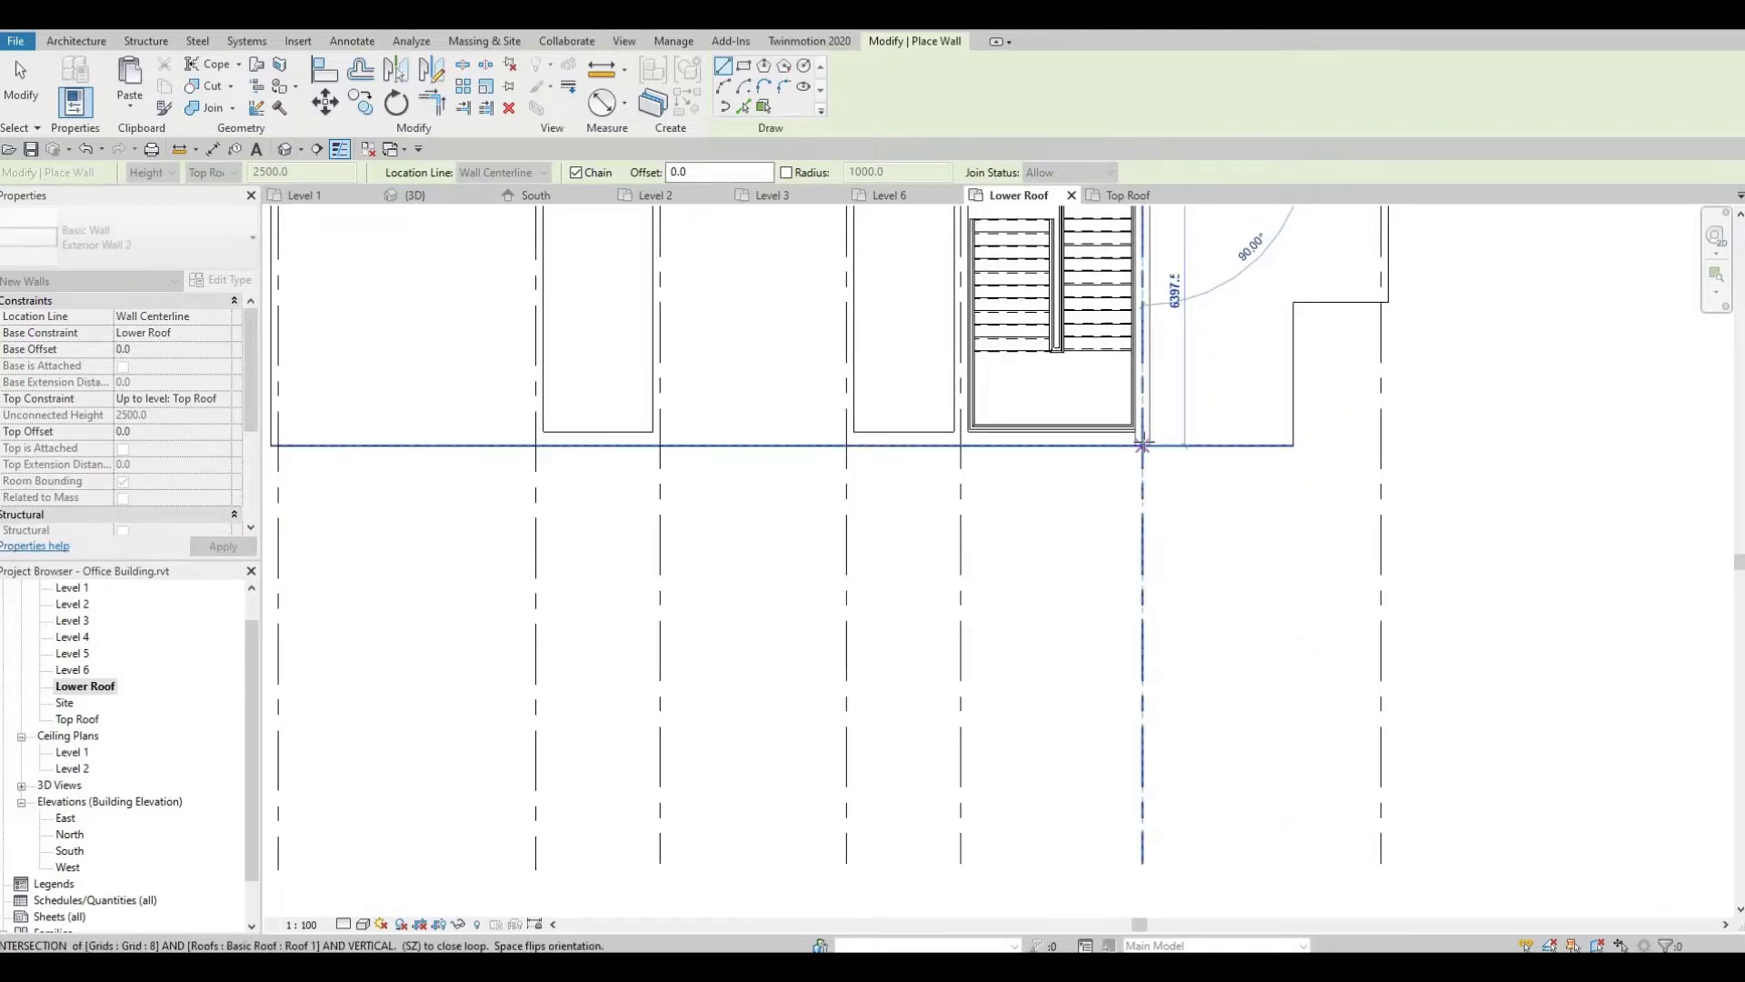
Continue the wall about 18246 mm along the roof's lower edge to its corner near grid 3 and end the chain.
{"action": "middle_click_drag", "start_coordinate": [879, 479], "coordinate": [1480, 490]}
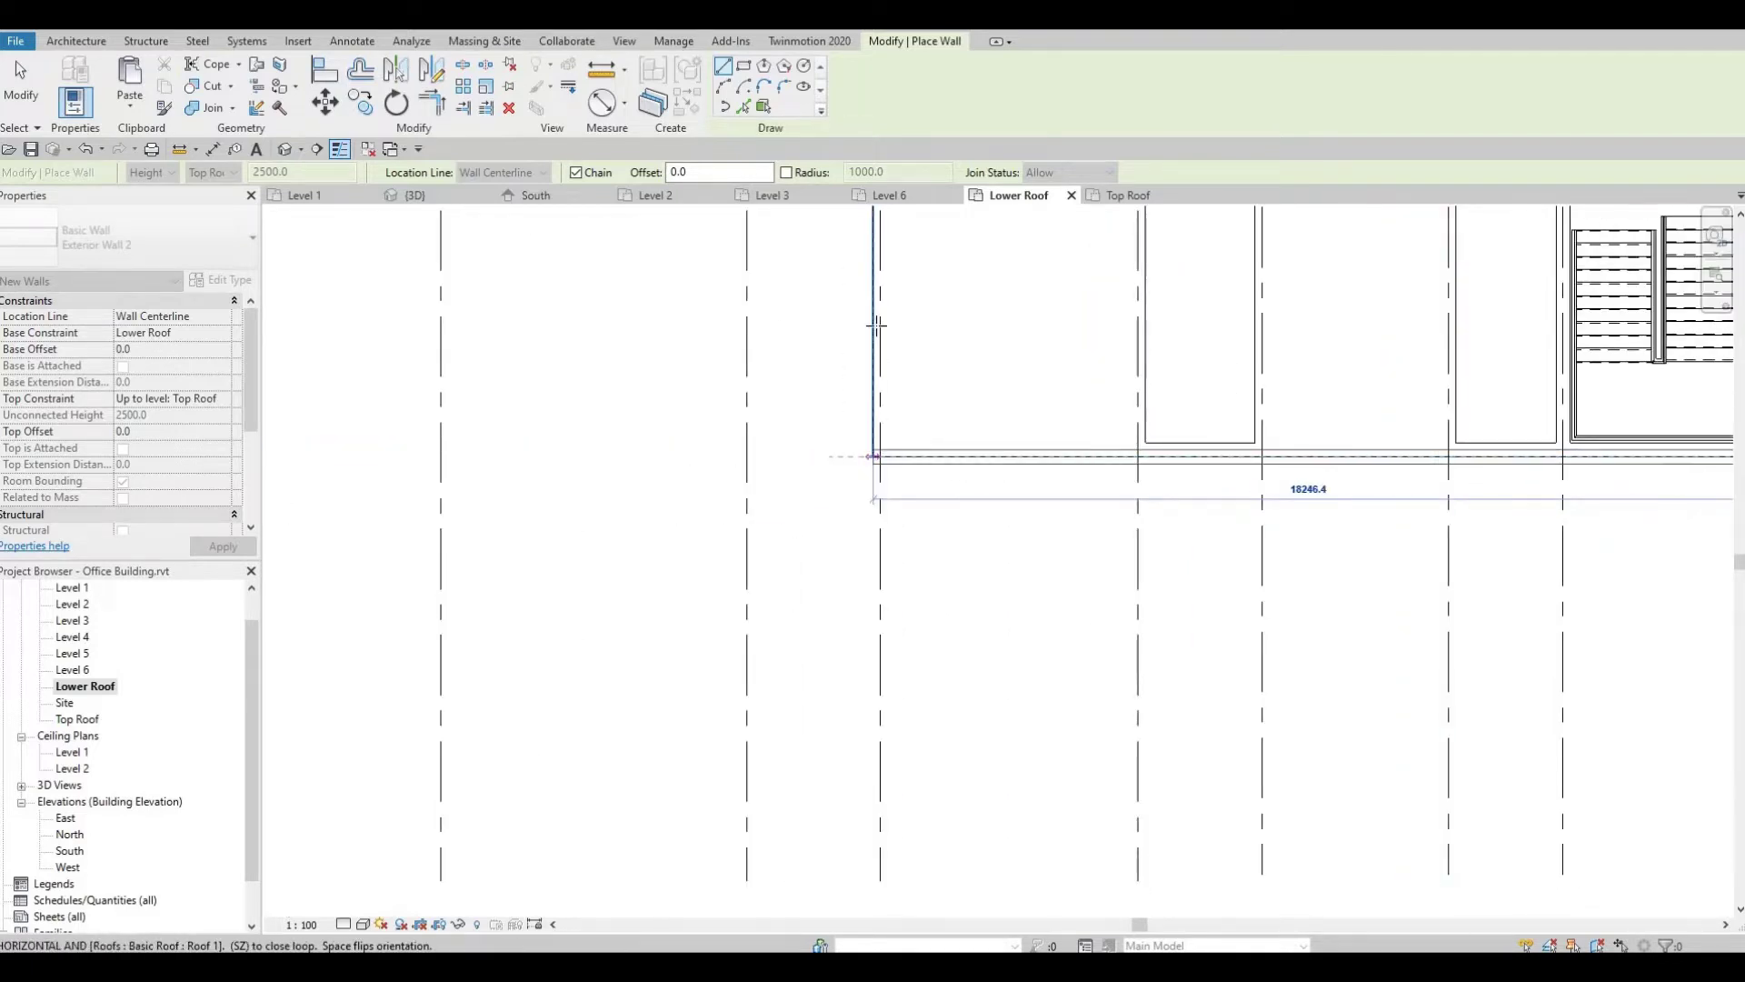
{"action": "left_click", "coordinate": [877, 454]}
{"action": "middle_click_drag", "start_coordinate": [878, 146], "coordinate": [878, 441]}
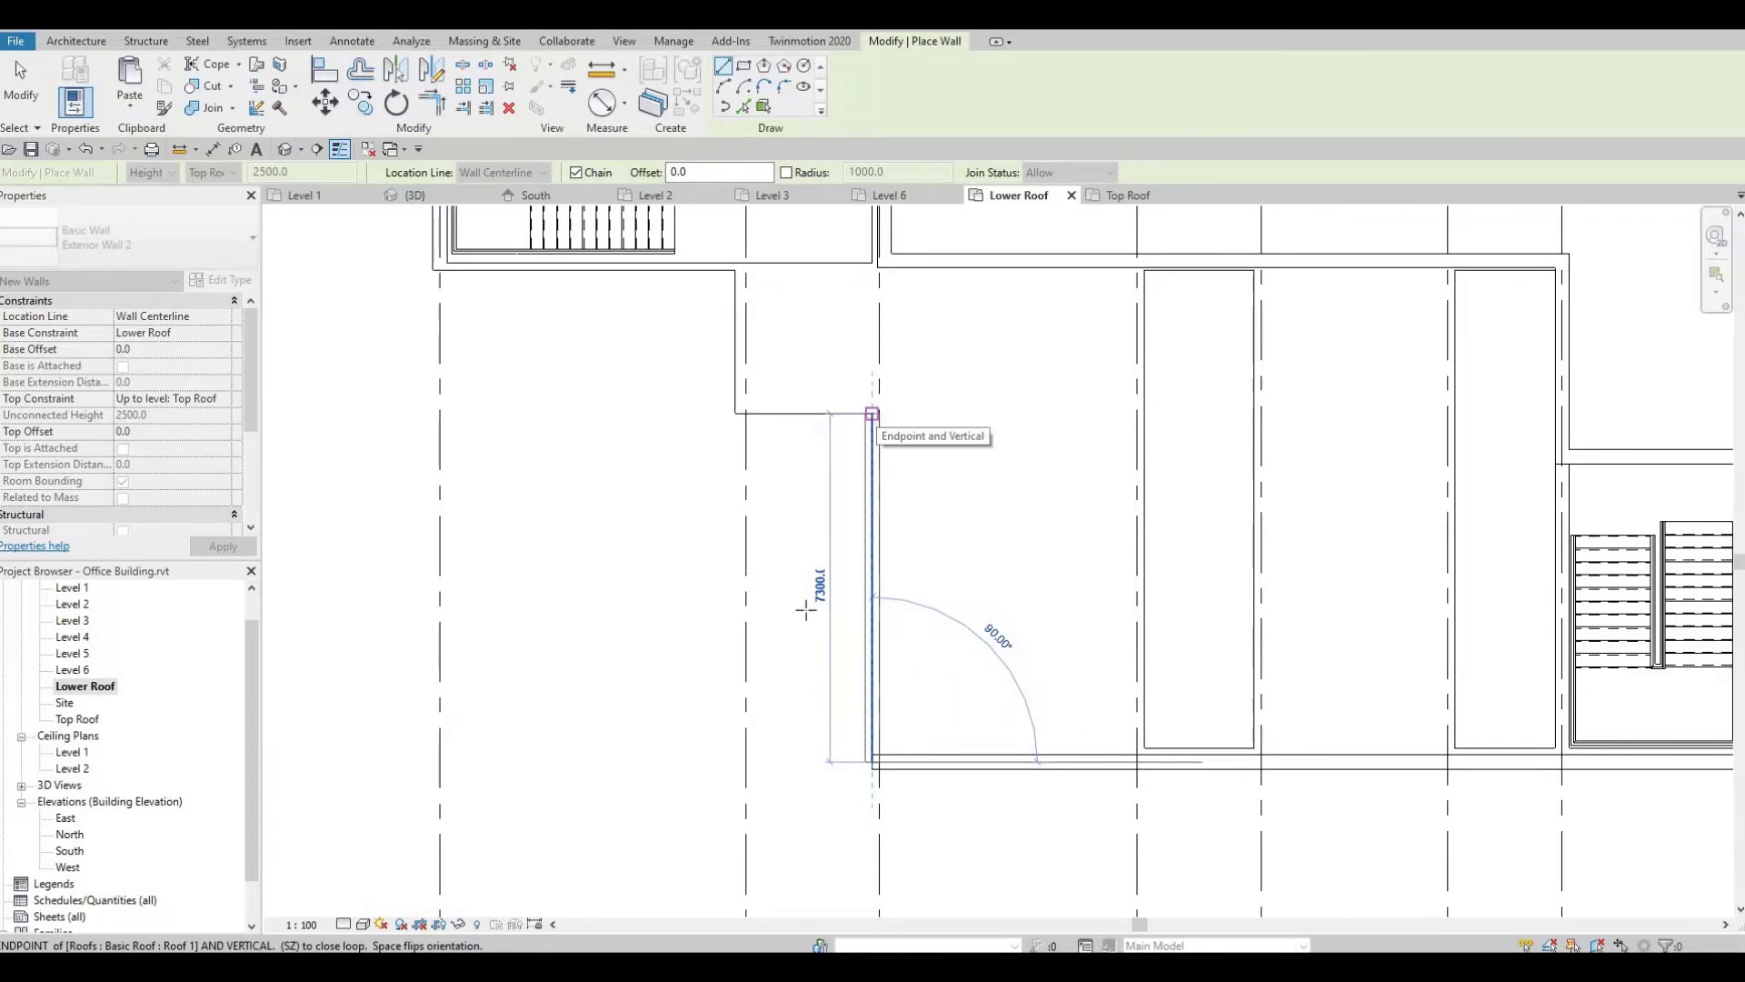
{"action": "middle_click_drag", "start_coordinate": [806, 610], "coordinate": [885, 502]}
{"action": "key", "text": "Escape"}
{"action": "key", "text": "Escape"}
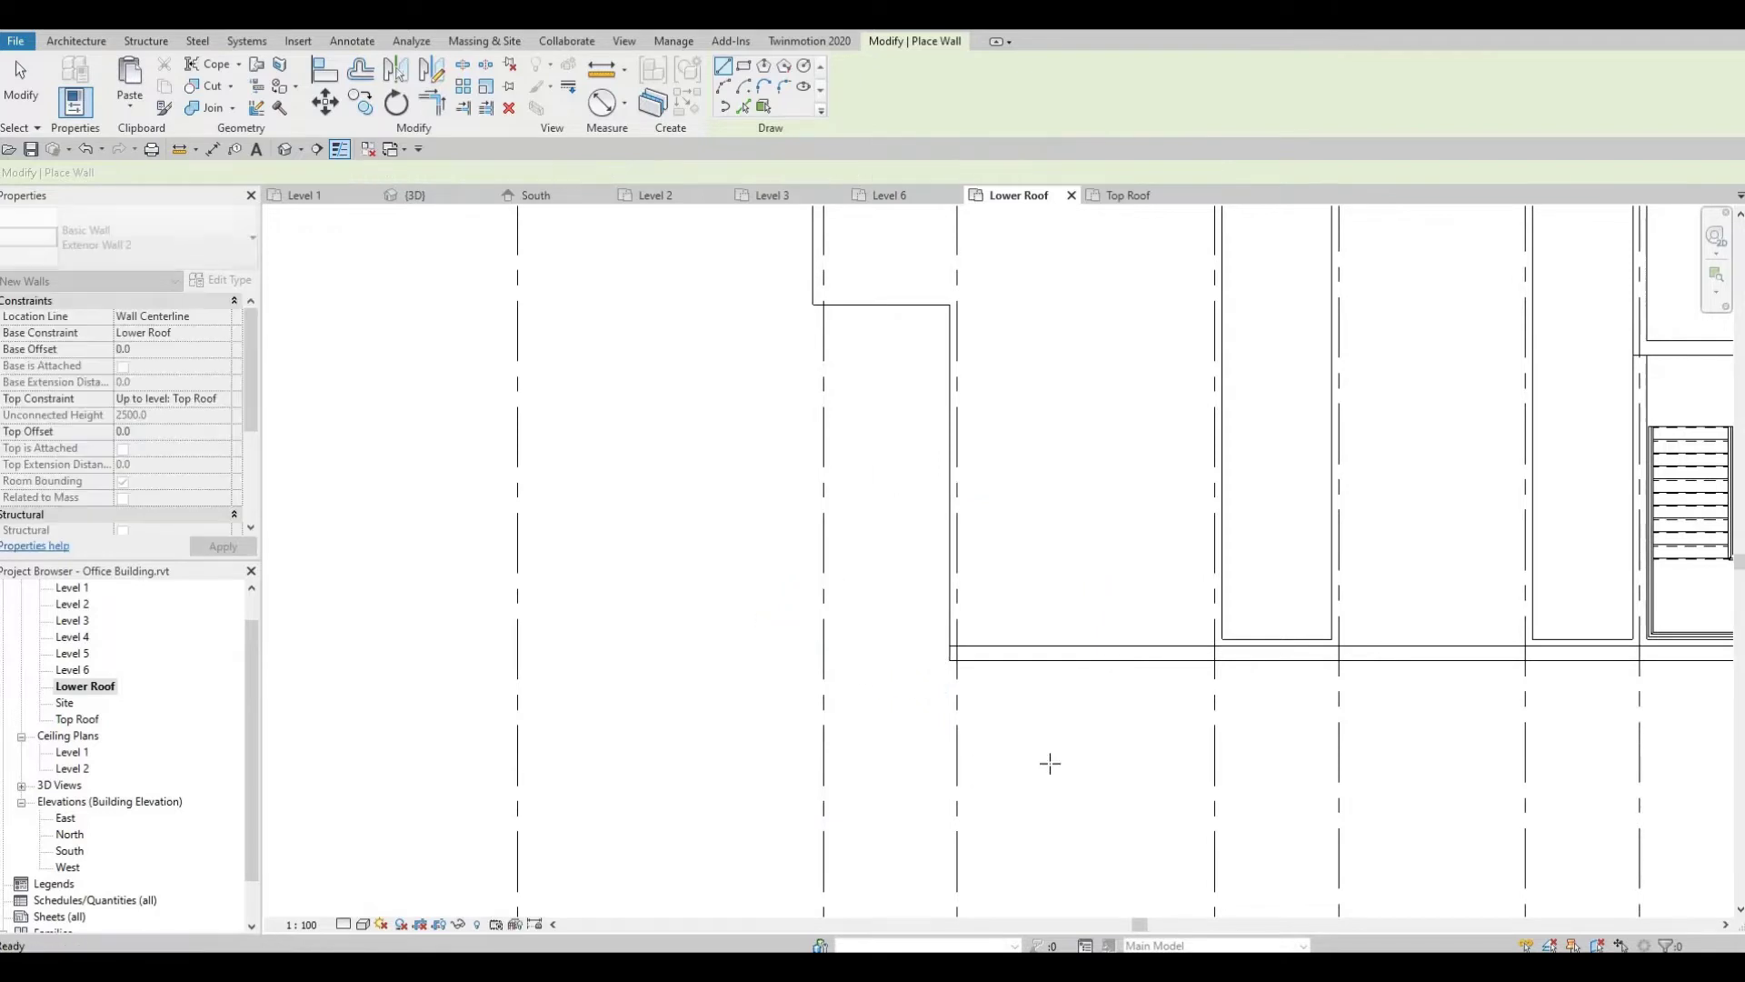
Draw an Exterior Wall 2 wall along grid 1 from the left stair enclosure's upper corner down past the roof step.
{"action": "middle_click_drag", "start_coordinate": [584, 349], "coordinate": [780, 595]}
{"action": "scroll", "coordinate": [780, 595], "scroll_direction": "down", "scroll_amount": 1}
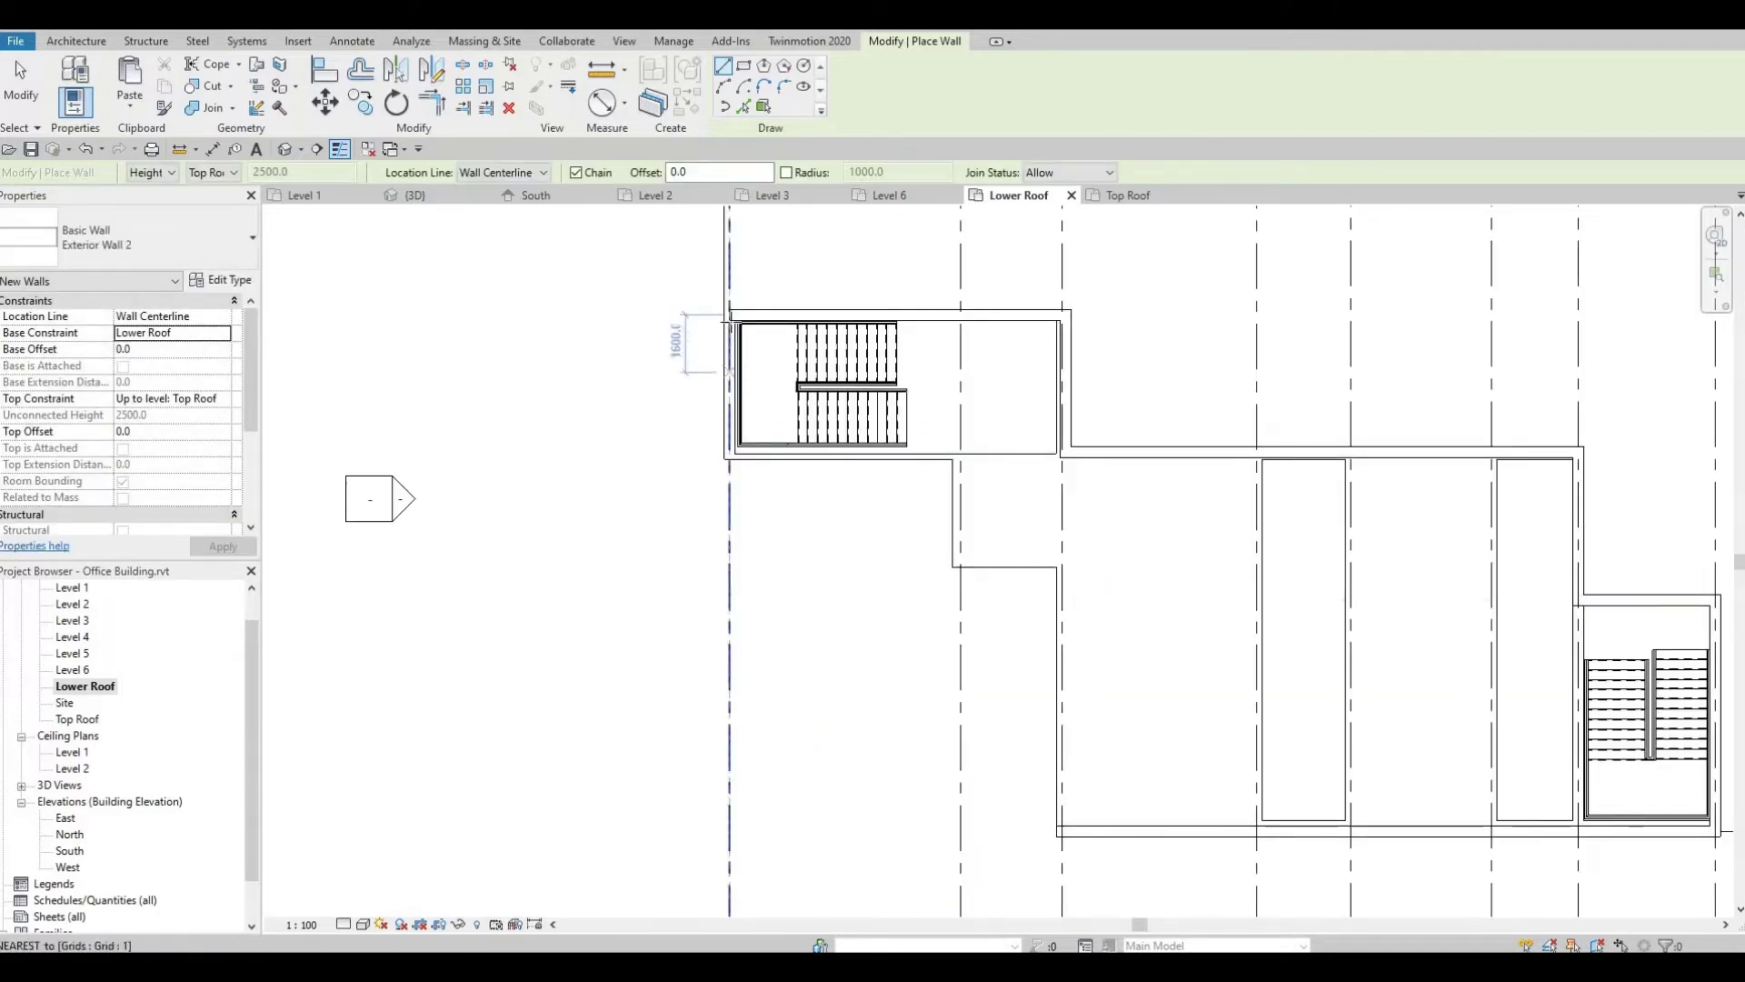
{"action": "left_click", "coordinate": [729, 314]}
{"action": "middle_click_drag", "start_coordinate": [778, 552], "coordinate": [792, 493]}
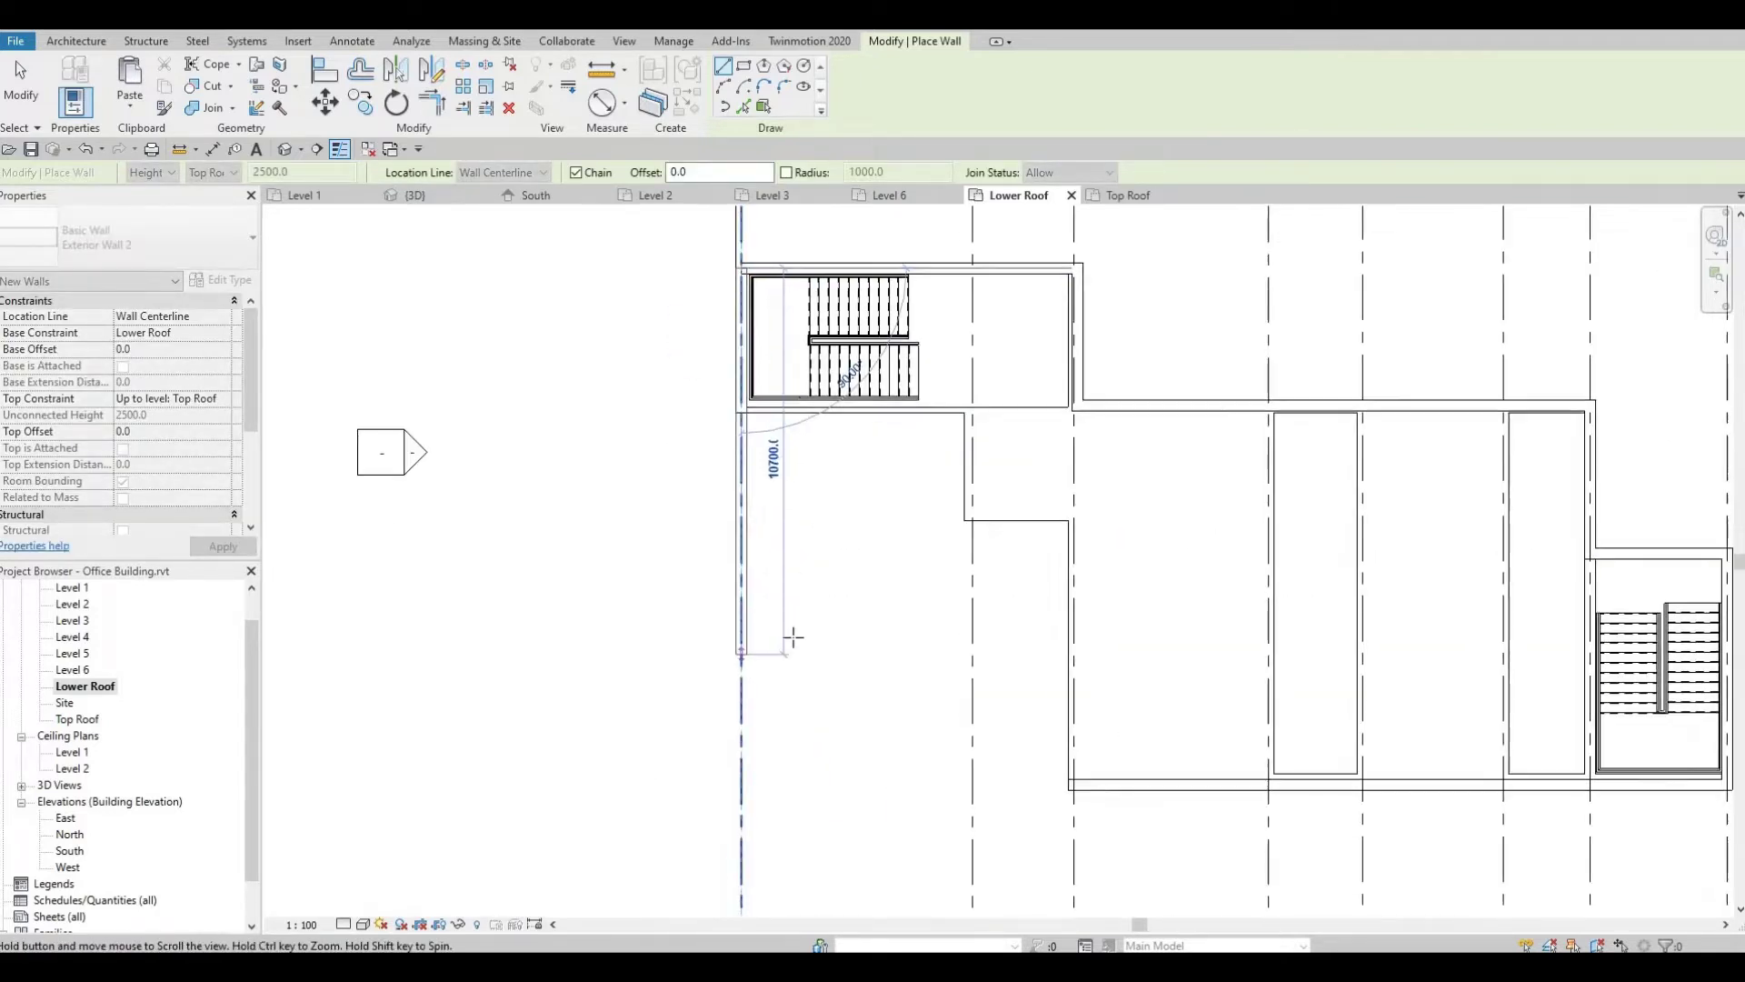
{"action": "left_click", "coordinate": [779, 626]}
{"action": "key", "text": "Escape"}
{"action": "key", "text": "Escape"}
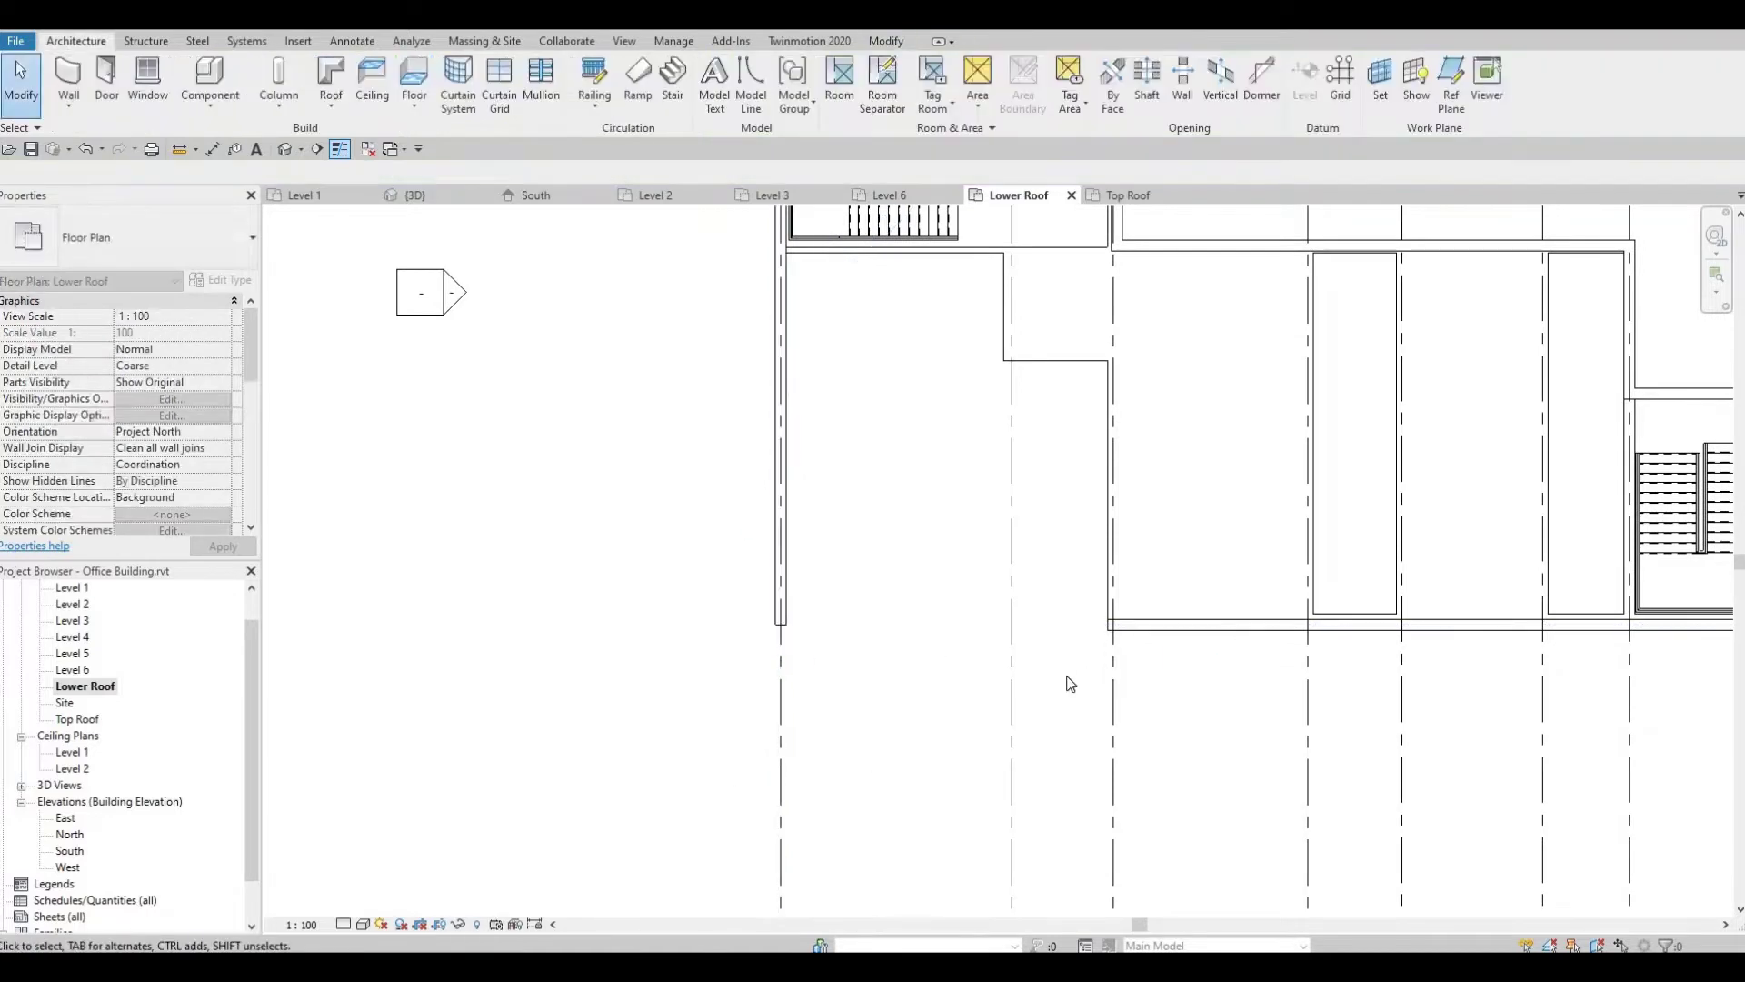
Trim and extend the grid 1 wall and the lower roof-edge wall to meet at a corner.
{"action": "left_click", "coordinate": [786, 529]}
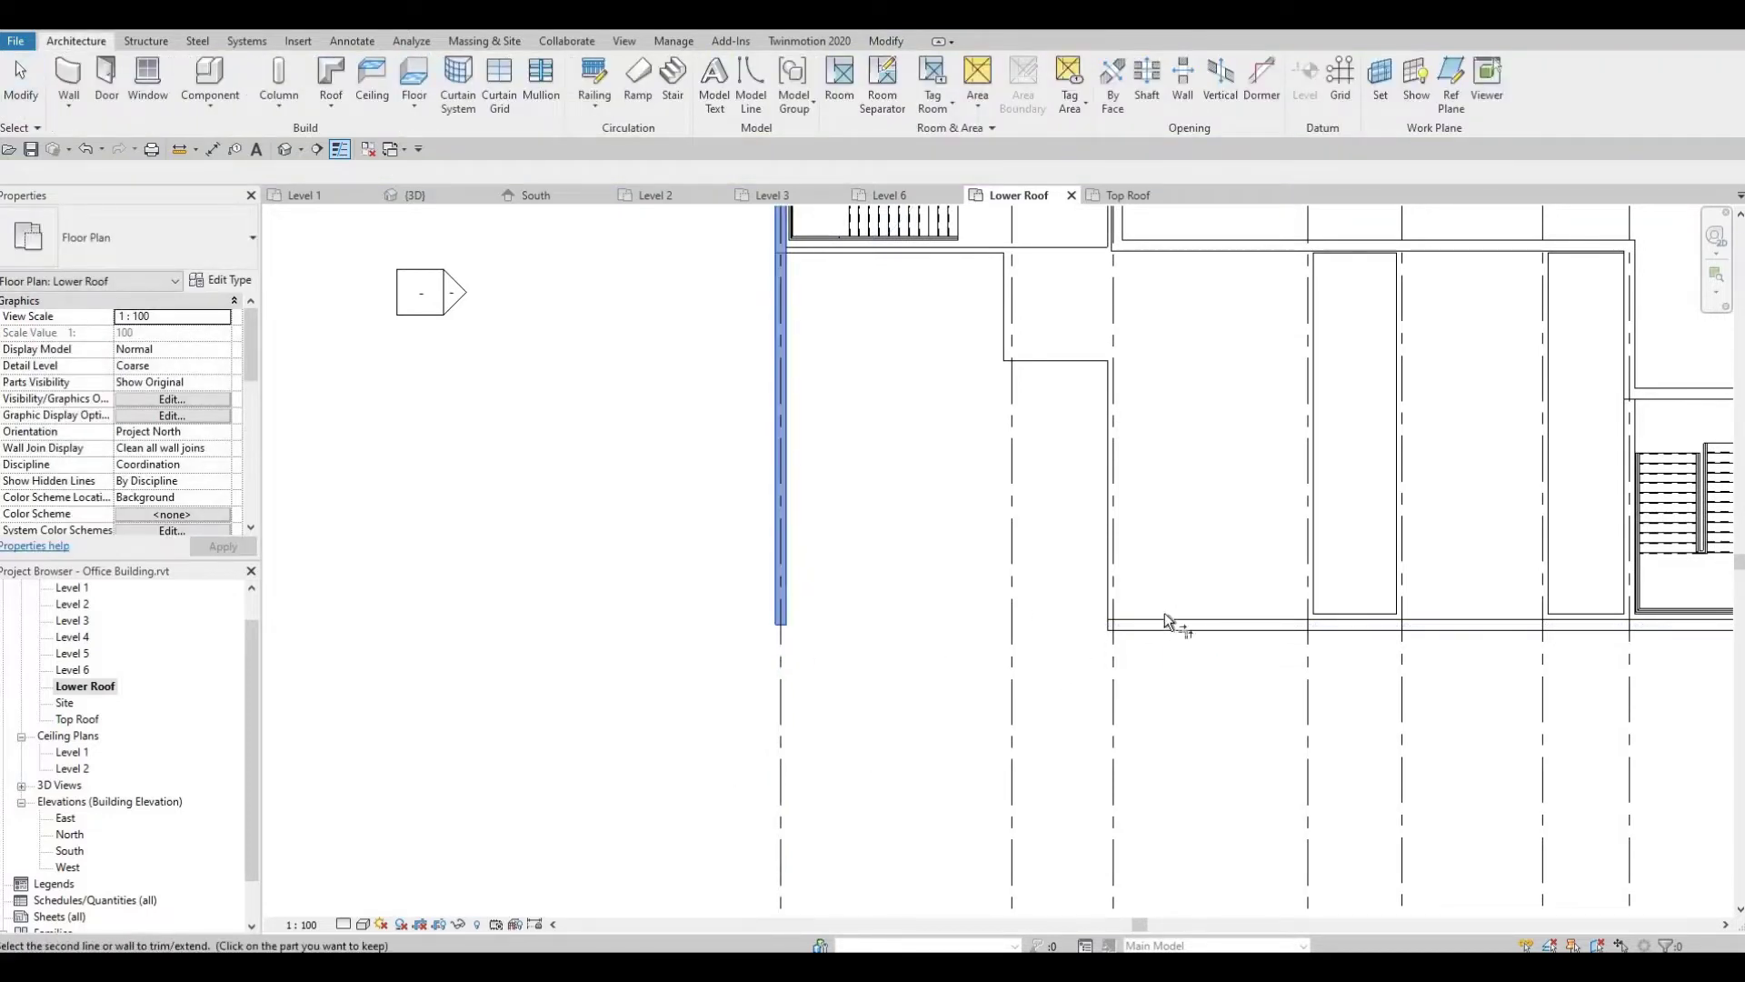
{"action": "left_click", "coordinate": [1186, 625]}
{"action": "key", "text": "Escape"}
Nudge the lower wall inward and align its outer face with the roof's lower edge.
{"action": "middle_click_drag", "start_coordinate": [1470, 638], "coordinate": [869, 510]}
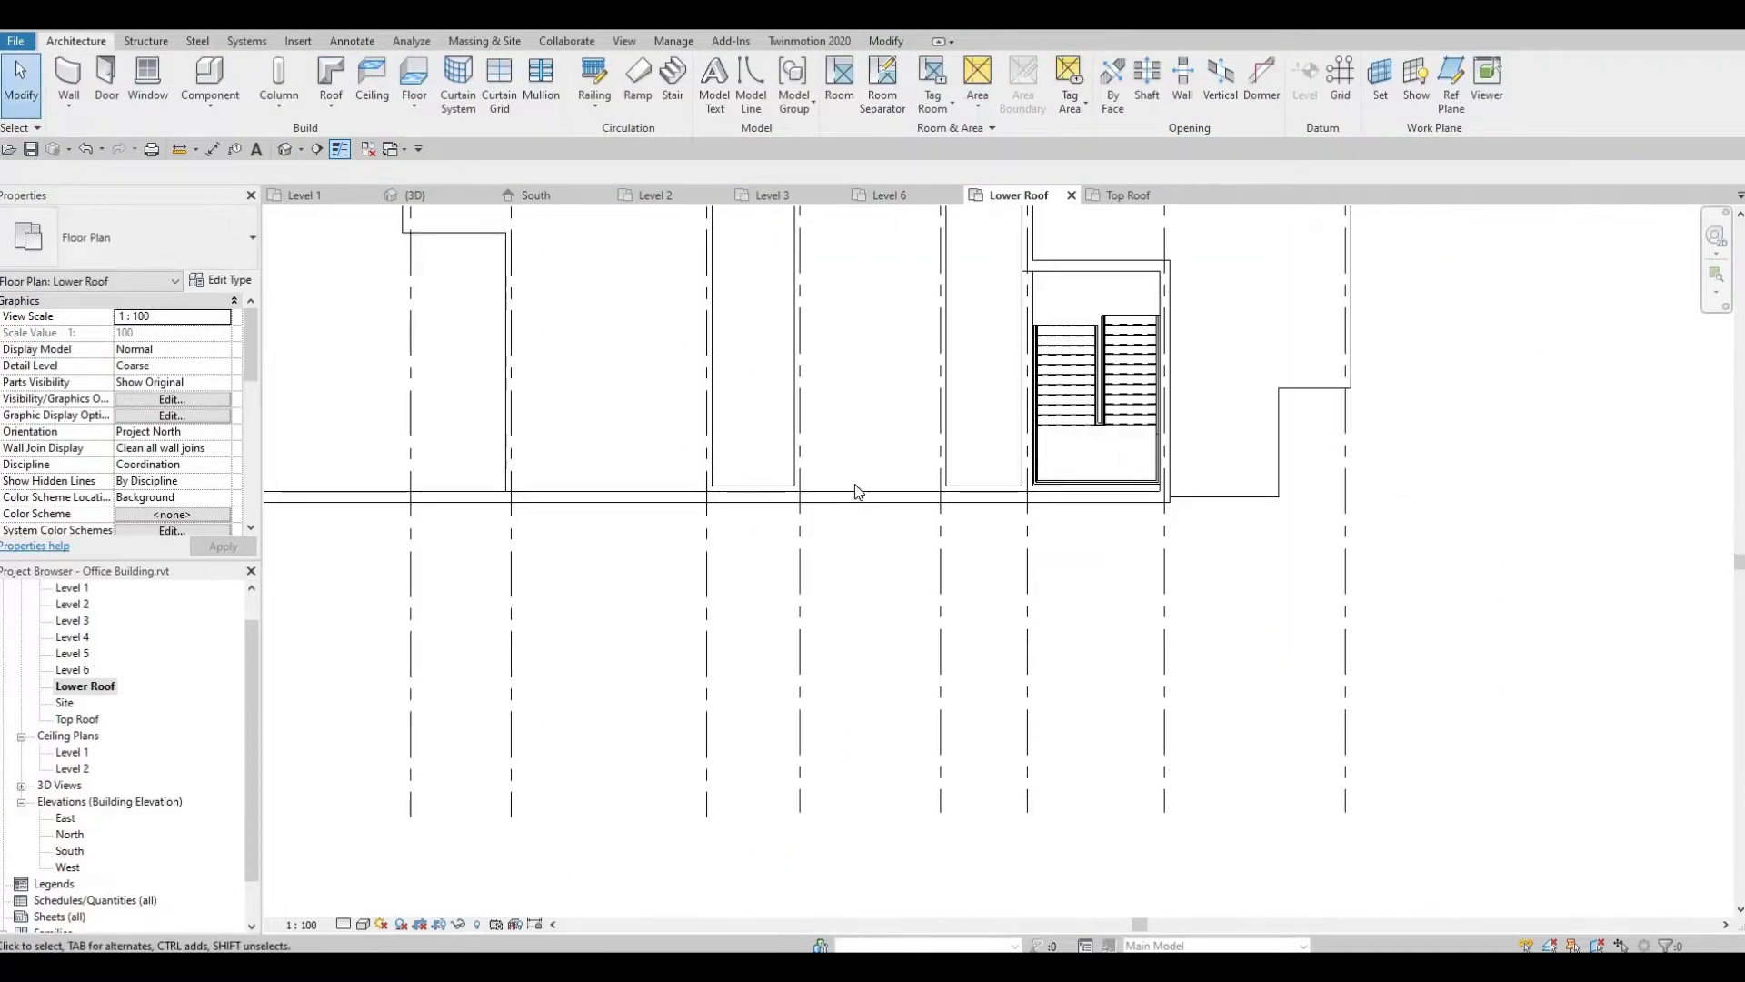
{"action": "left_click", "coordinate": [850, 488]}
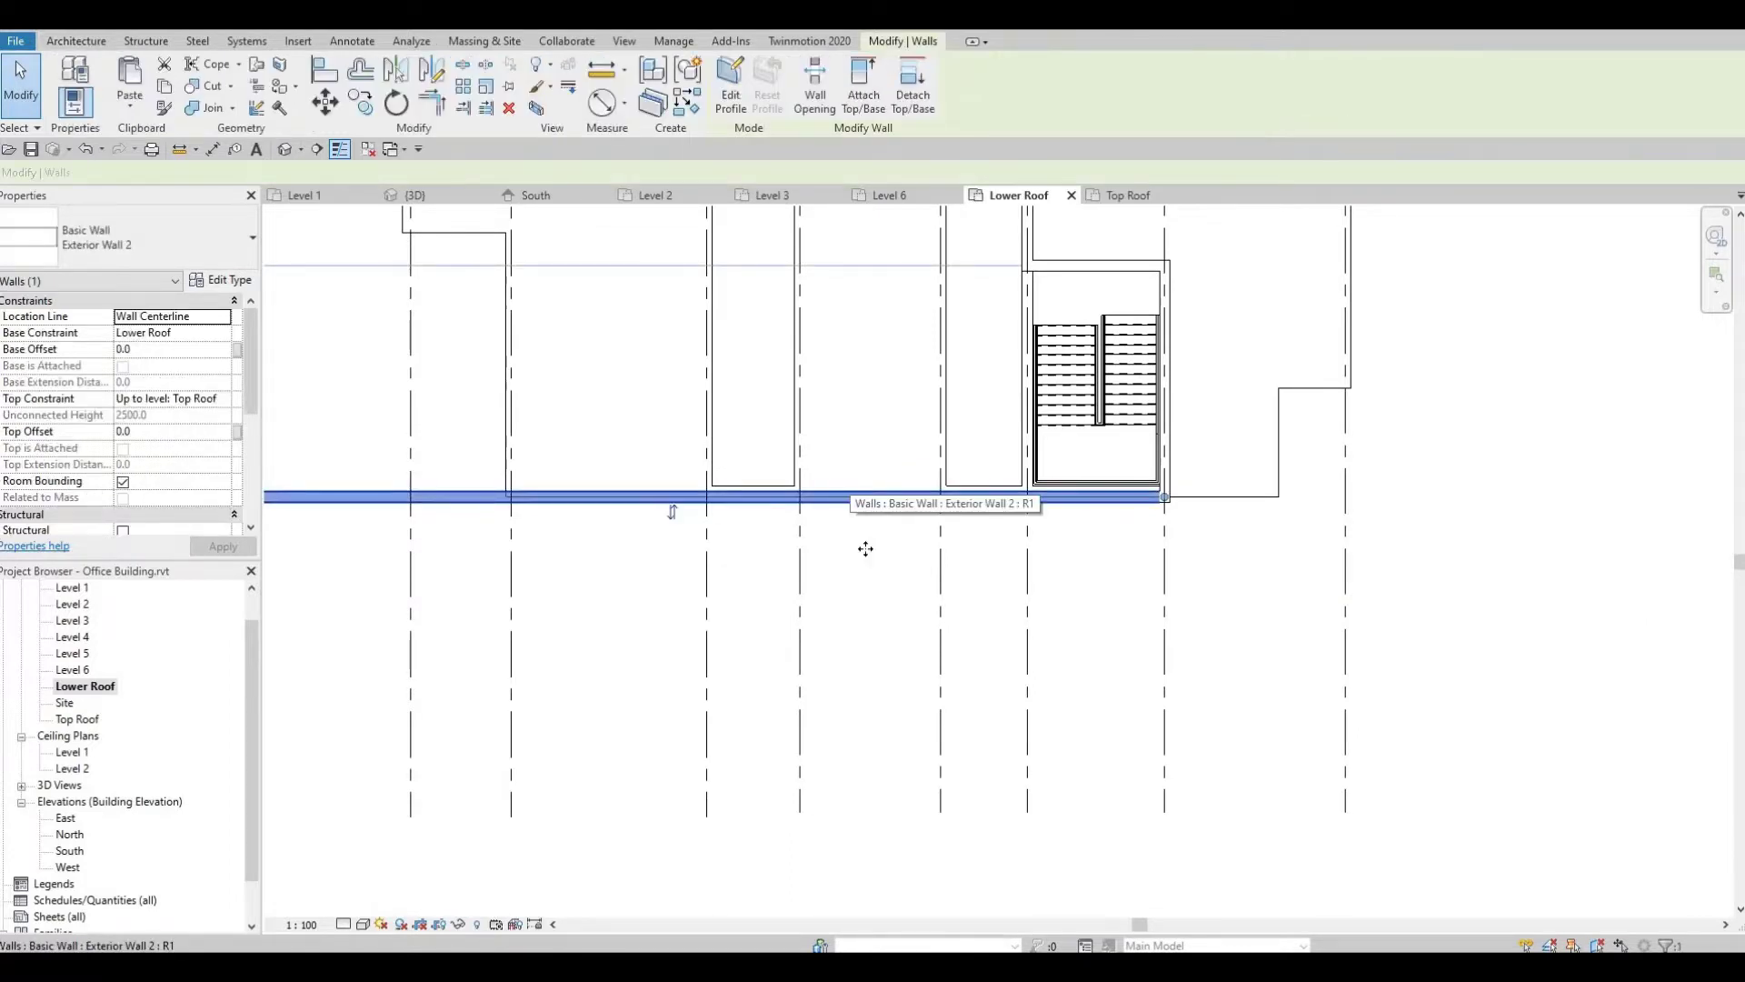
{"action": "key", "text": "Up"}
{"action": "key", "text": "Up"}
{"action": "key", "text": "Up"}
{"action": "key", "text": "Up"}
{"action": "key", "text": "Up"}
{"action": "key", "text": "Up"}
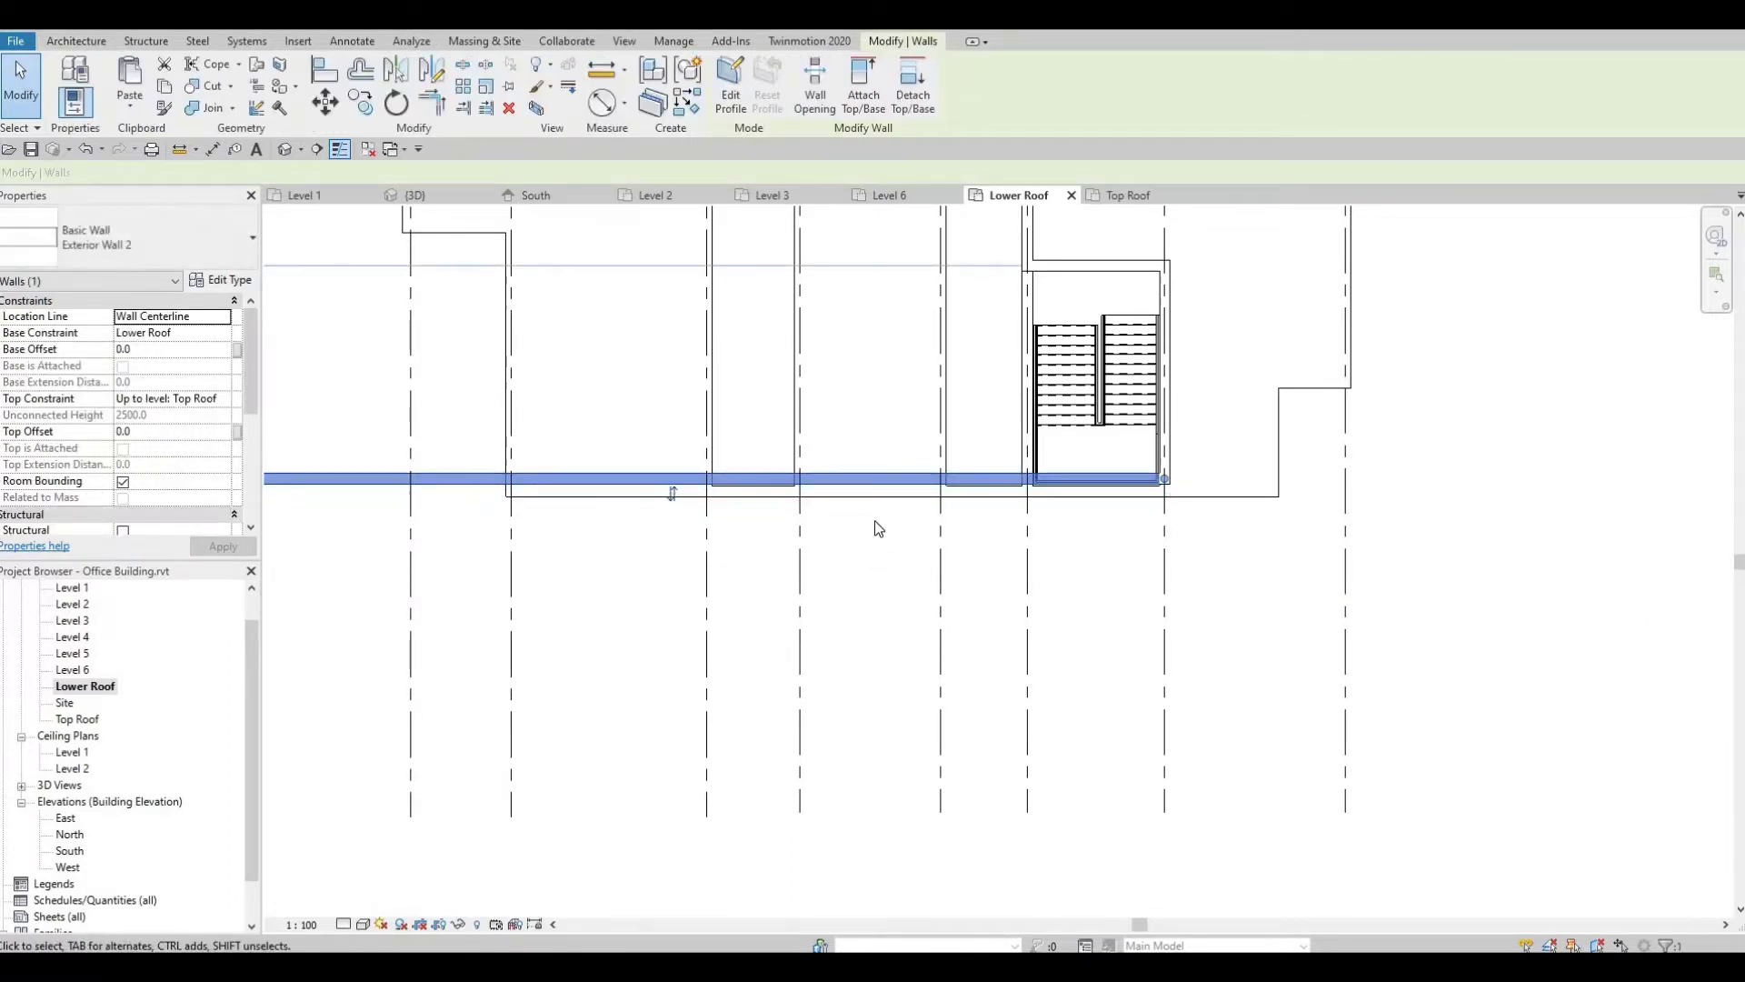
{"action": "key", "text": "l"}
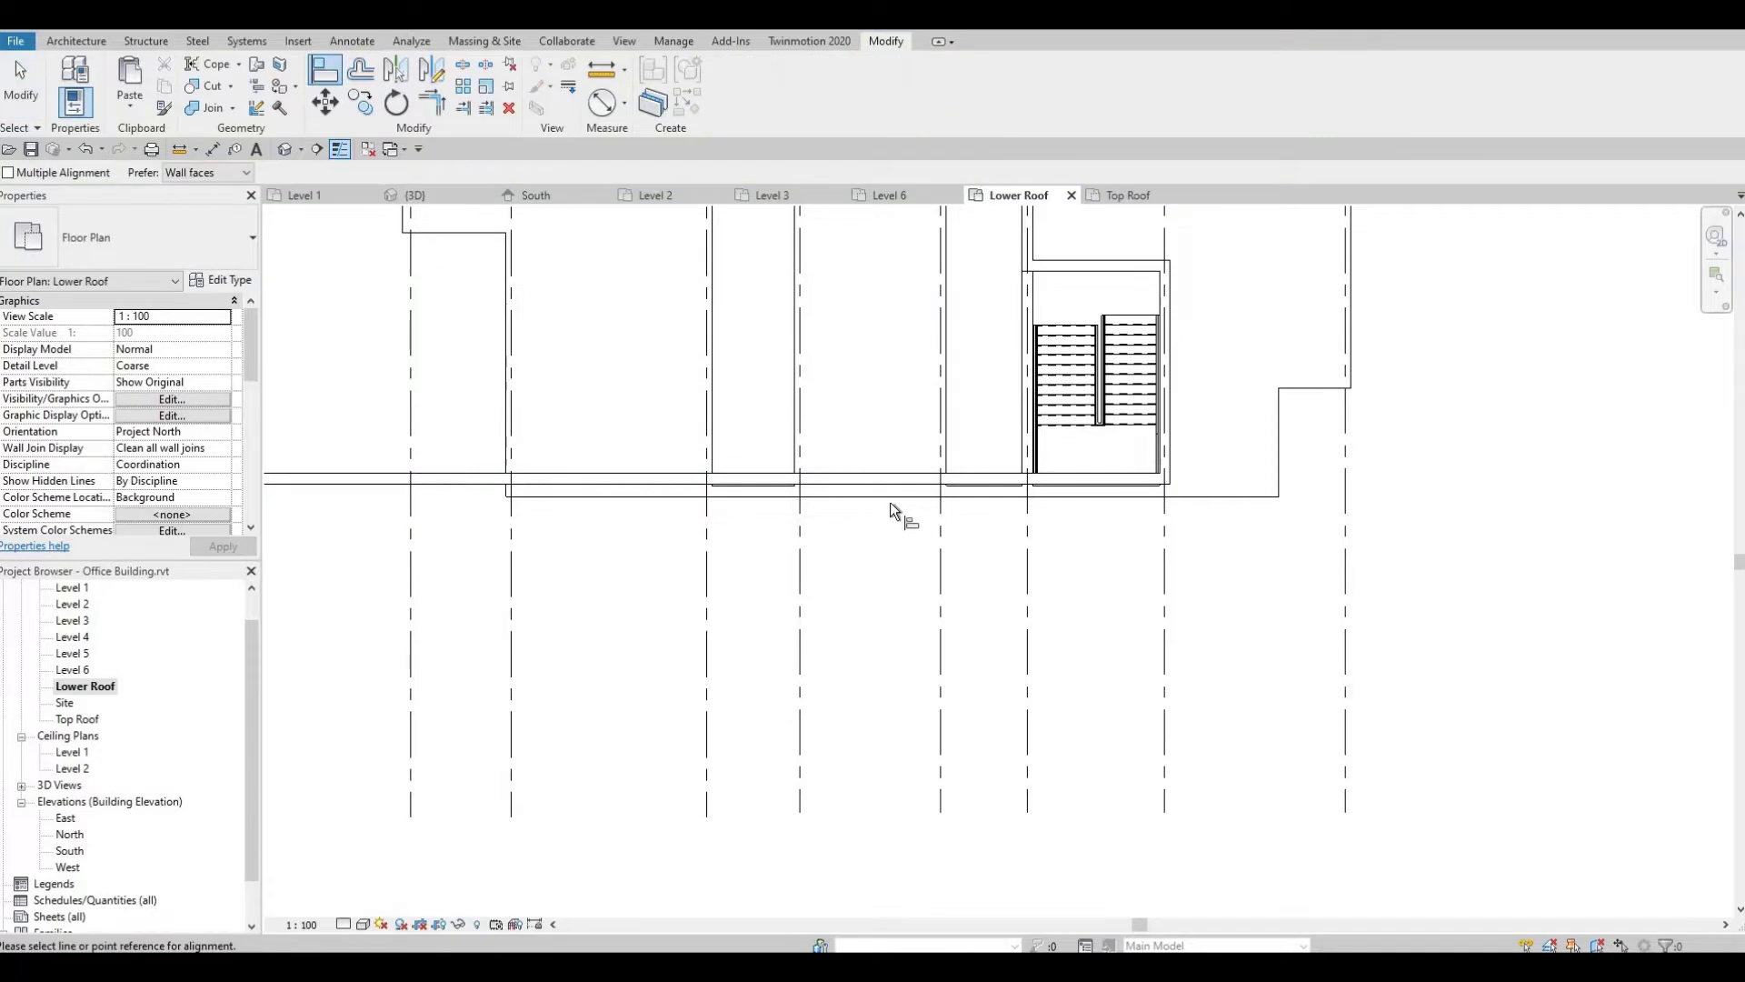
{"action": "left_click", "coordinate": [890, 500]}
{"action": "left_click", "coordinate": [887, 489]}
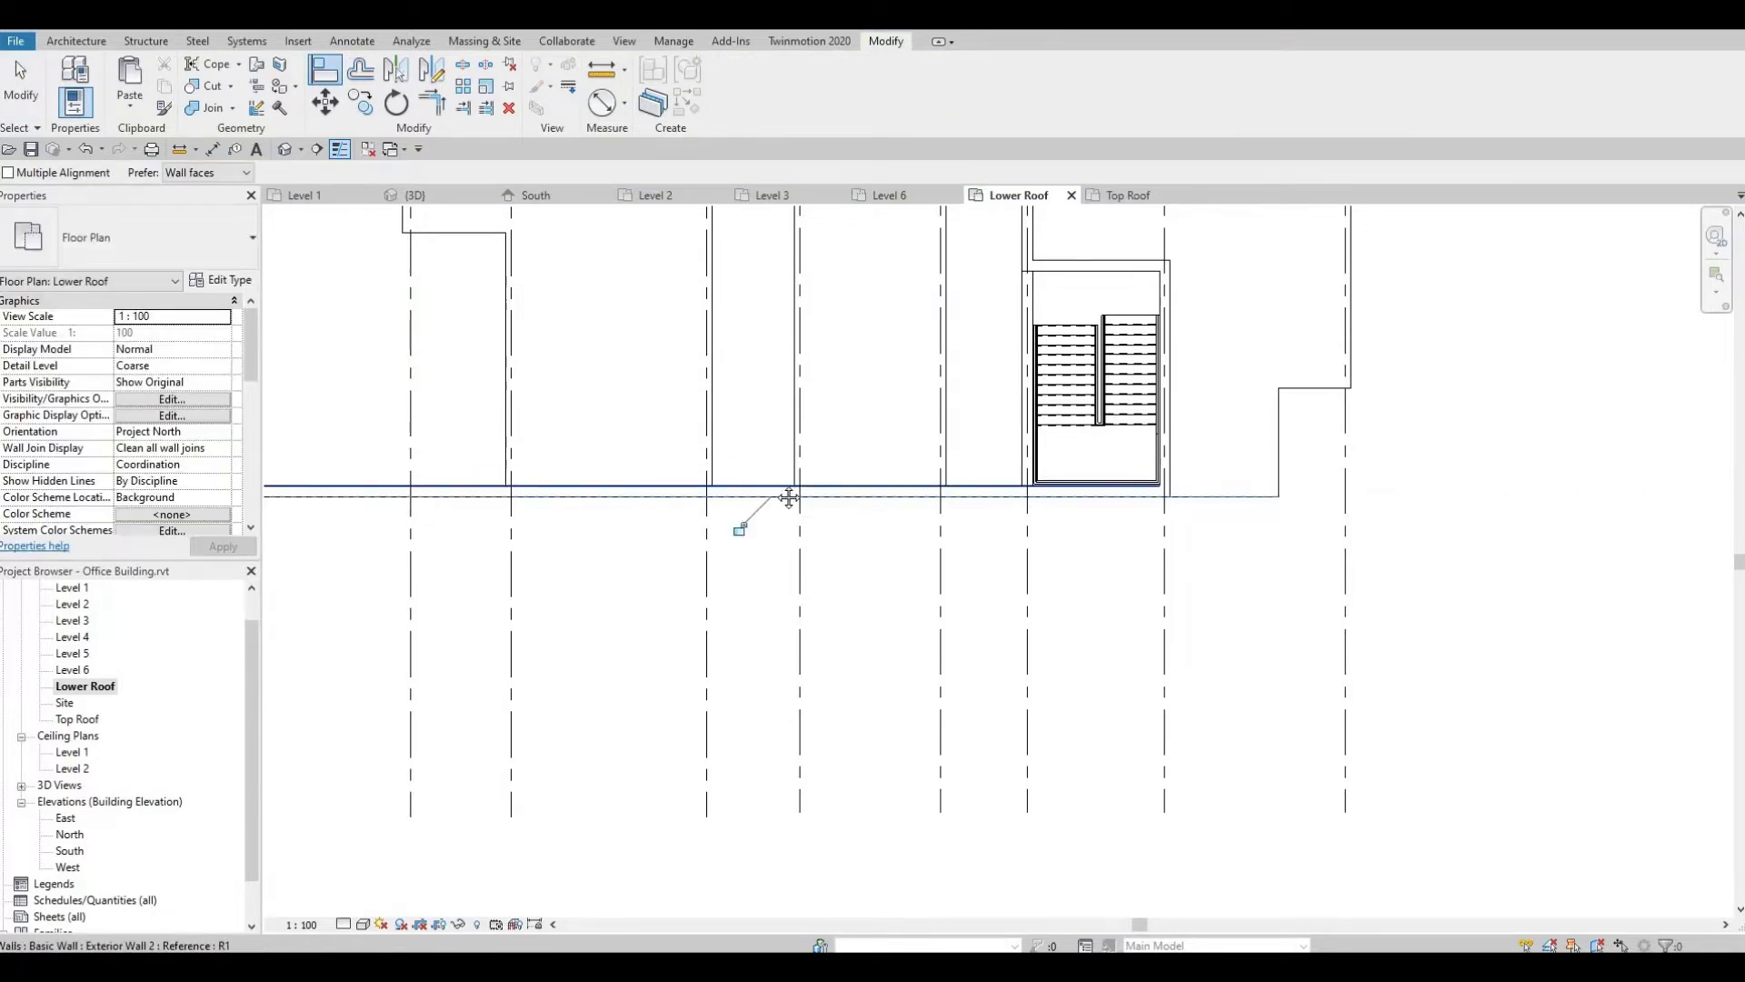
Align the outer face of the grid 1 wall with the roof edge beside the left stair opening.
{"action": "scroll", "coordinate": [557, 359], "scroll_direction": "down", "scroll_amount": 3}
{"action": "scroll", "coordinate": [618, 504], "scroll_direction": "up", "scroll_amount": 3}
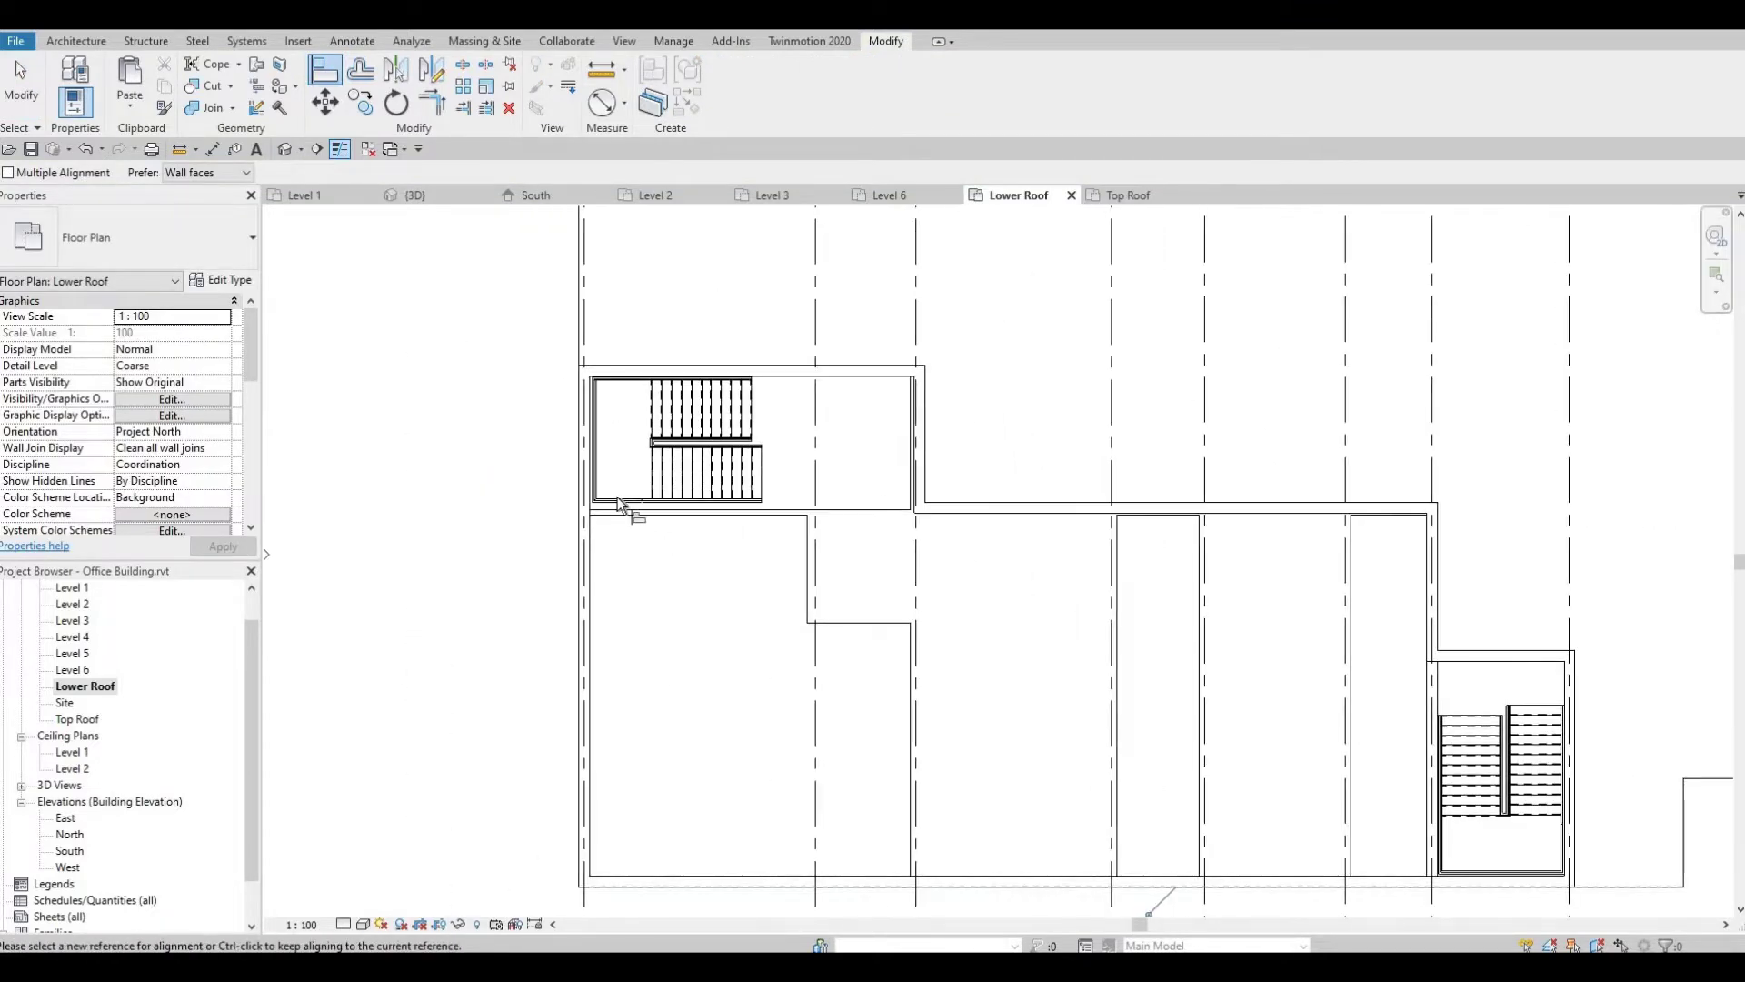
{"action": "scroll", "coordinate": [590, 454], "scroll_direction": "up", "scroll_amount": 5}
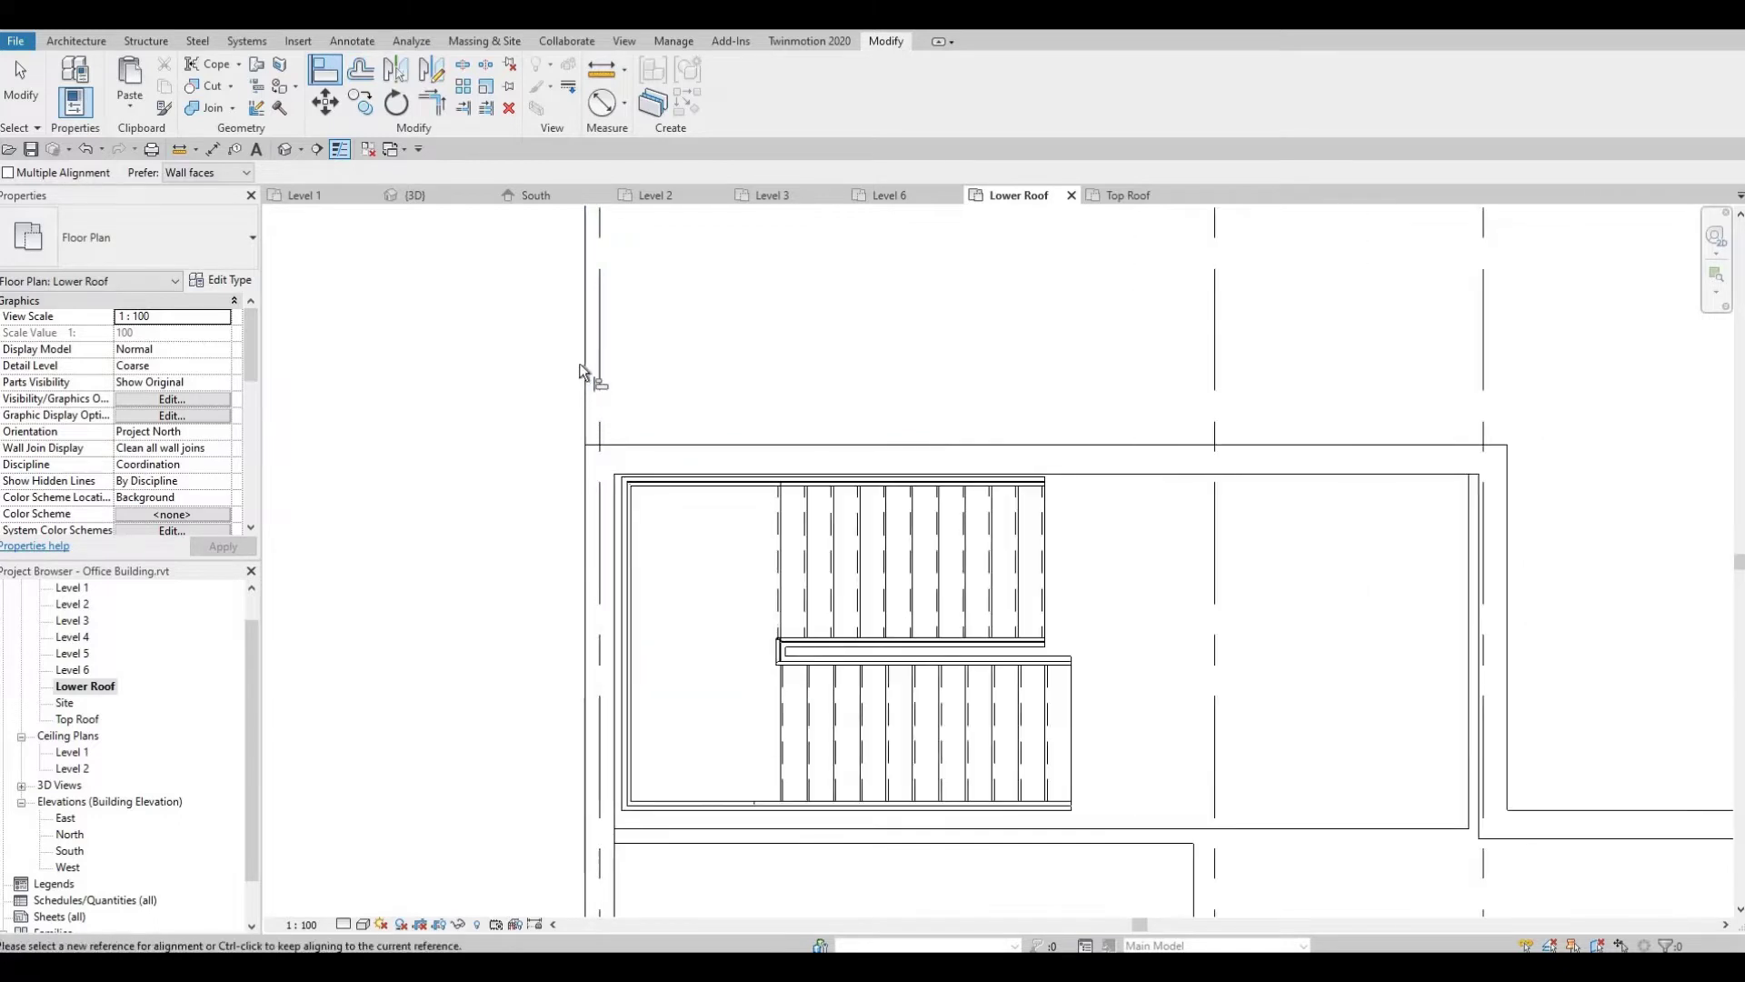
{"action": "left_click", "coordinate": [608, 476]}
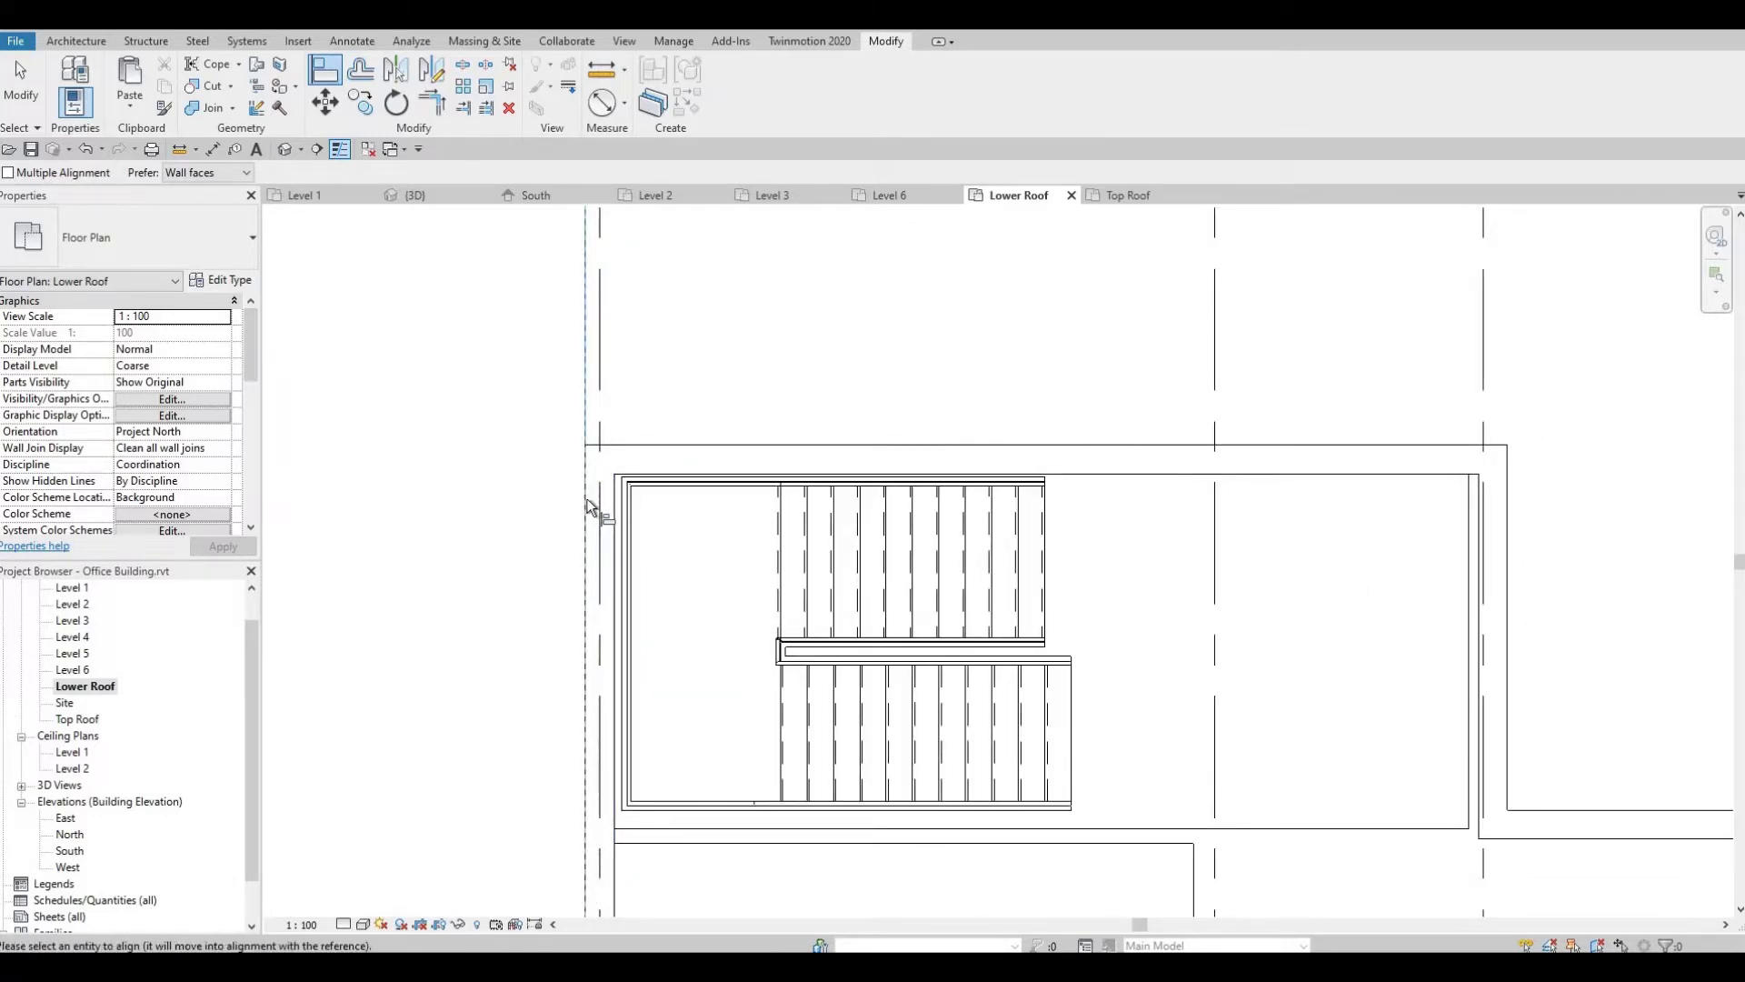
{"action": "left_click", "coordinate": [589, 511]}
{"action": "scroll", "coordinate": [648, 385], "scroll_direction": "down", "scroll_amount": 3}
{"action": "middle_click_drag", "start_coordinate": [815, 636], "coordinate": [798, 552]}
{"action": "middle_click_drag", "start_coordinate": [987, 562], "coordinate": [719, 478]}
{"action": "scroll", "coordinate": [742, 469], "scroll_direction": "down", "scroll_amount": 2}
{"action": "key", "text": "Escape"}
{"action": "key", "text": "Escape"}
Align the inner face of the left stair enclosure's right wall with the edge of the roof opening.
{"action": "scroll", "coordinate": [732, 362], "scroll_direction": "up", "scroll_amount": 4}
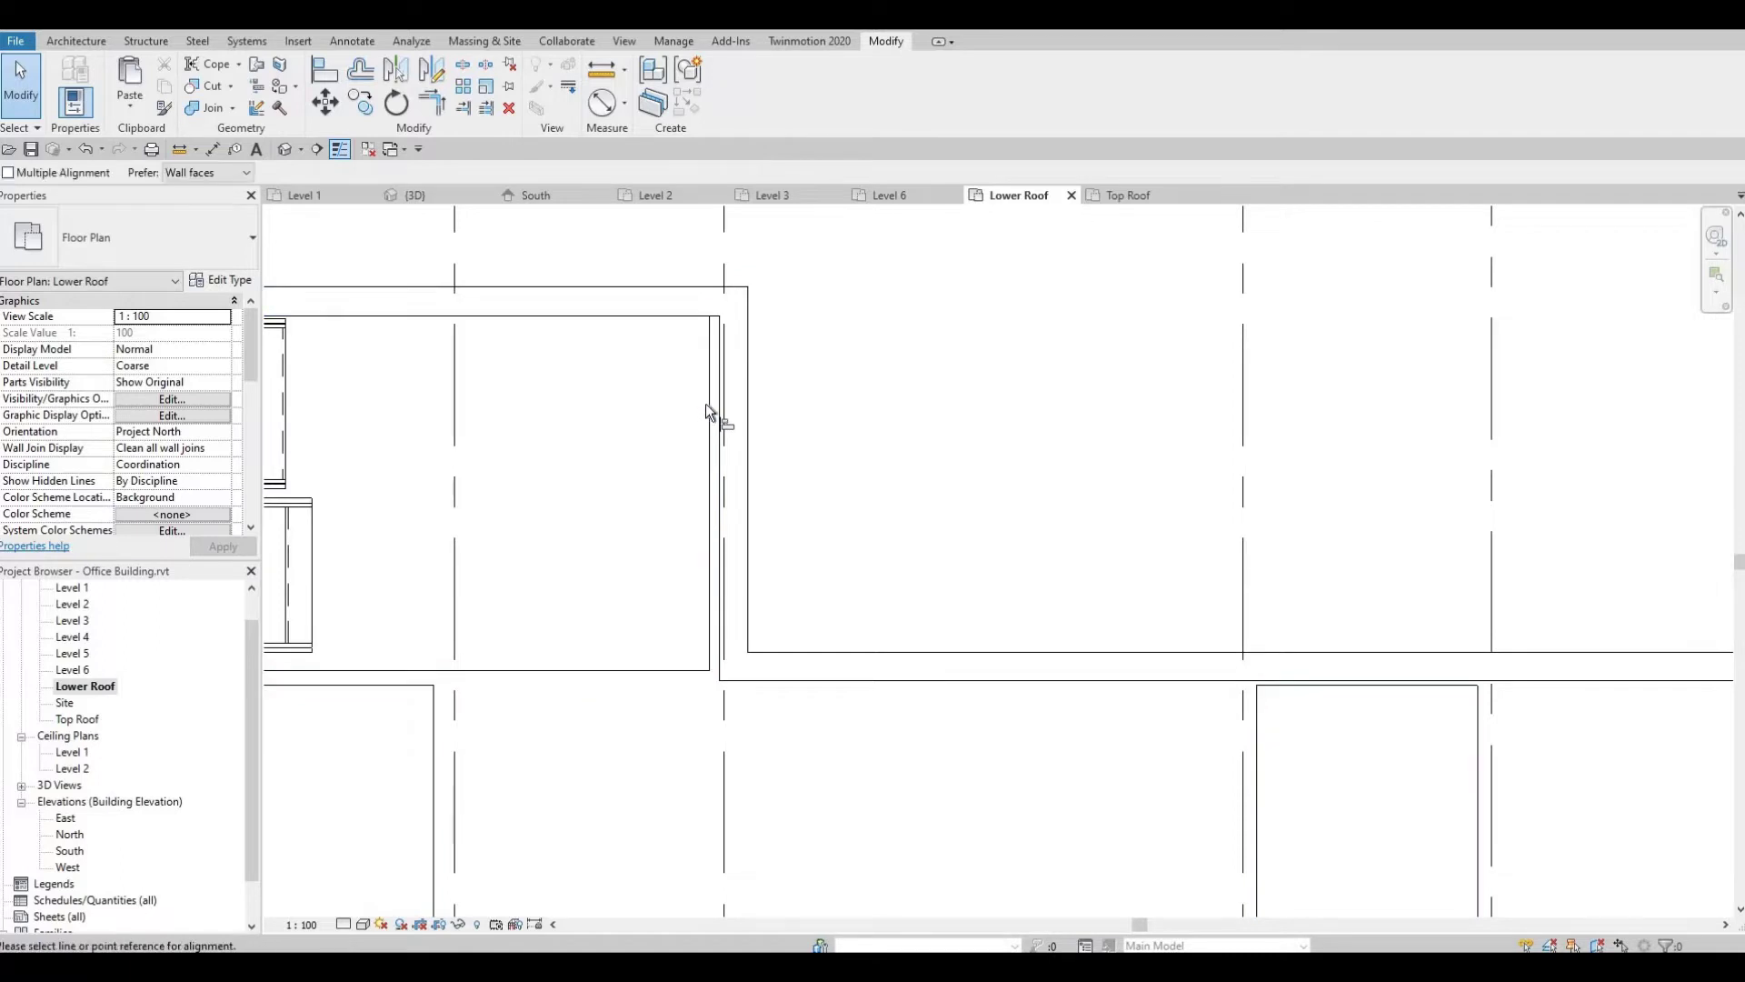
{"action": "key", "text": "a"}
{"action": "key", "text": "l"}
{"action": "left_click", "coordinate": [706, 401]}
{"action": "left_click", "coordinate": [722, 396]}
Align the inner face of the long wall above the lift openings with the openings' upper edge.
{"action": "scroll", "coordinate": [929, 565], "scroll_direction": "down", "scroll_amount": 2}
{"action": "middle_click_drag", "start_coordinate": [928, 565], "coordinate": [576, 440]}
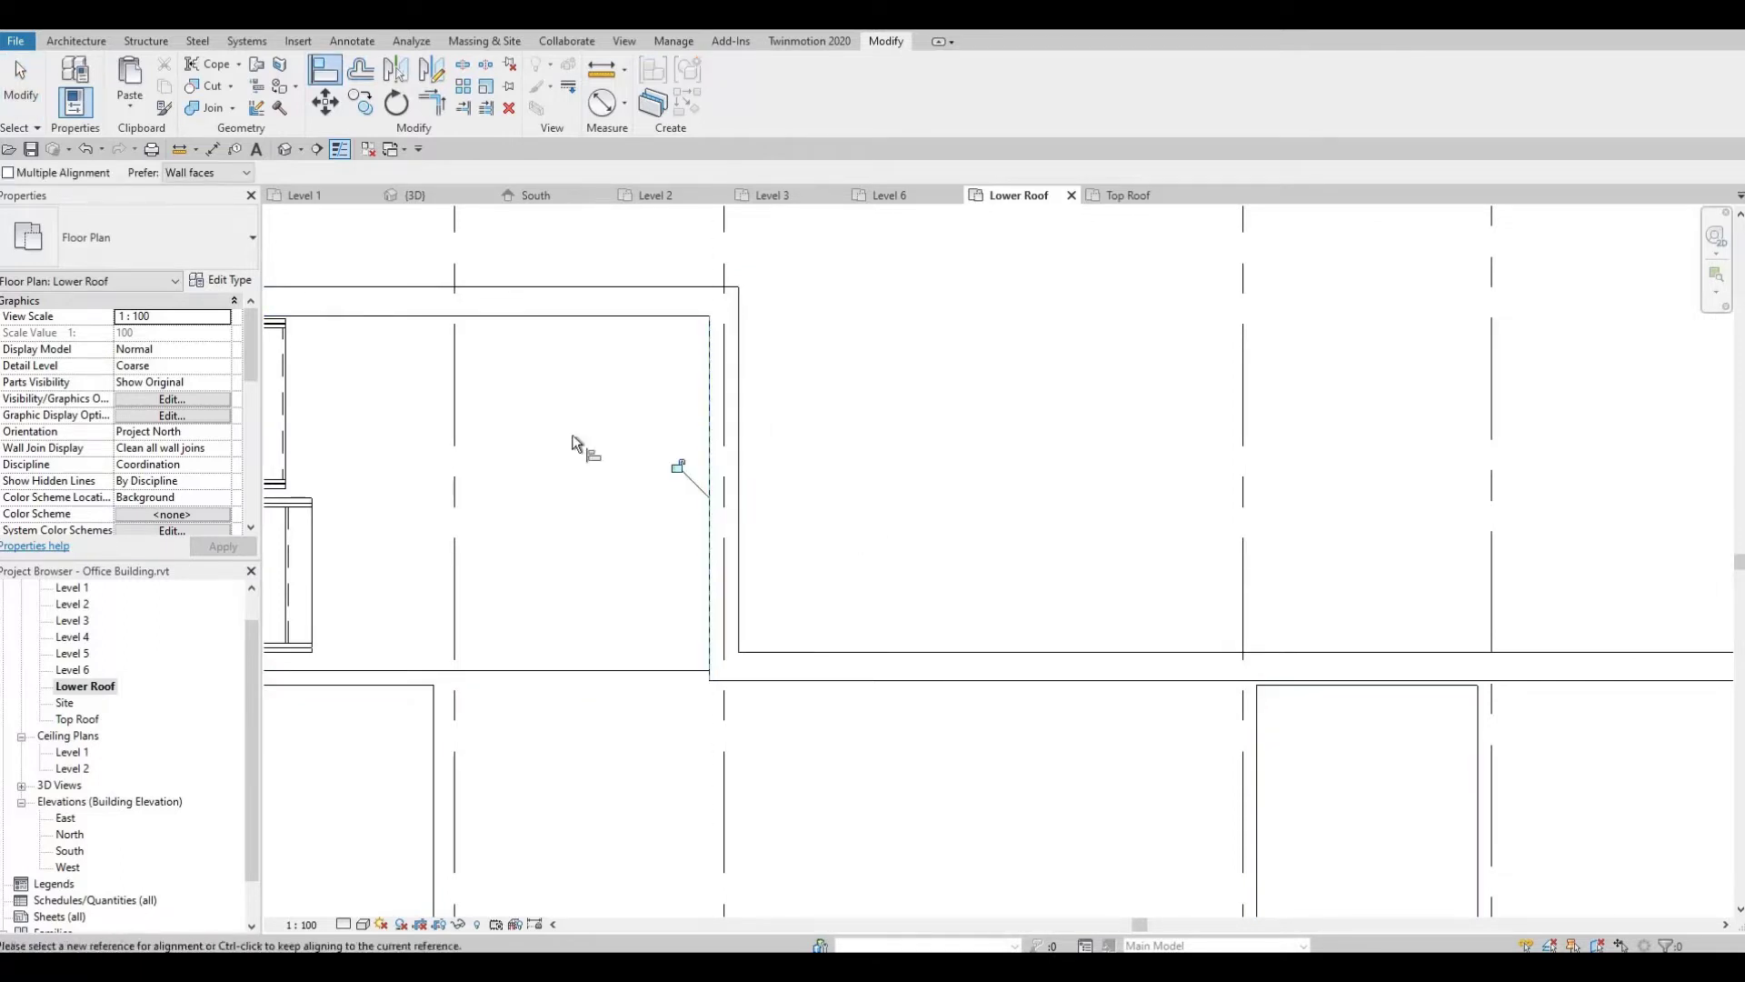
{"action": "middle_click_drag", "start_coordinate": [912, 567], "coordinate": [681, 566]}
{"action": "scroll", "coordinate": [1045, 514], "scroll_direction": "up", "scroll_amount": 3}
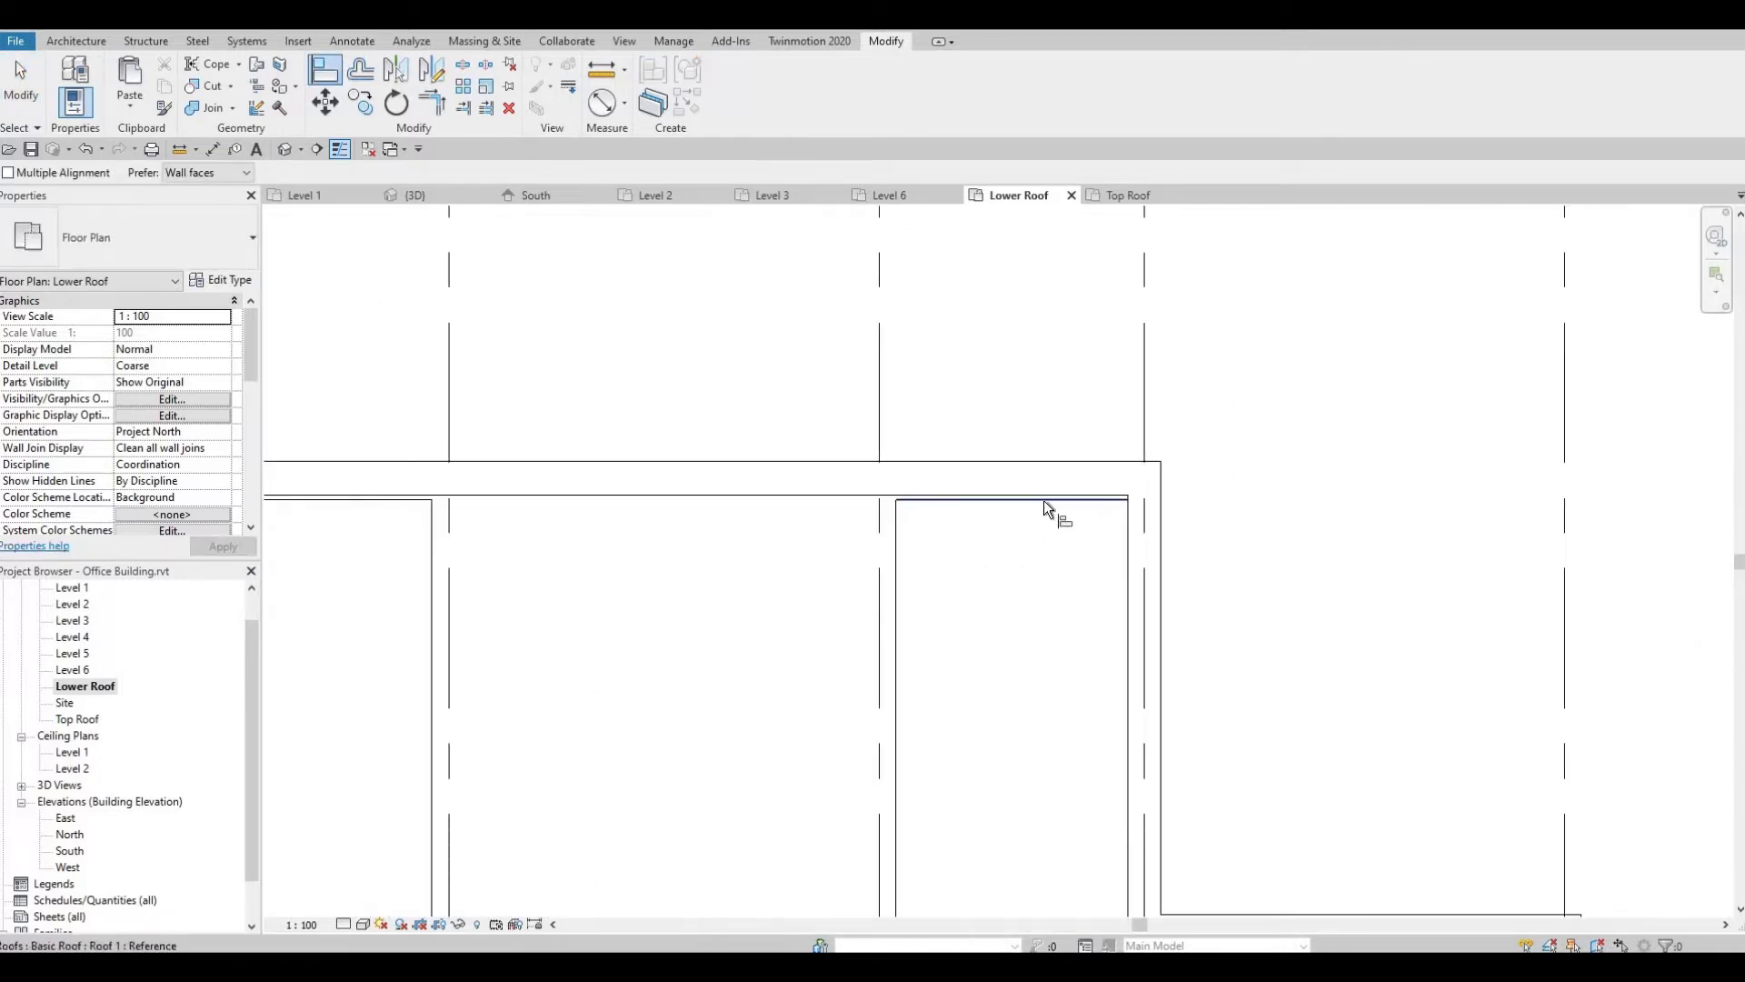
{"action": "left_click", "coordinate": [1043, 499]}
{"action": "left_click", "coordinate": [1027, 495]}
{"action": "middle_click_drag", "start_coordinate": [1075, 733], "coordinate": [1014, 466]}
{"action": "scroll", "coordinate": [1014, 465], "scroll_direction": "down", "scroll_amount": 2}
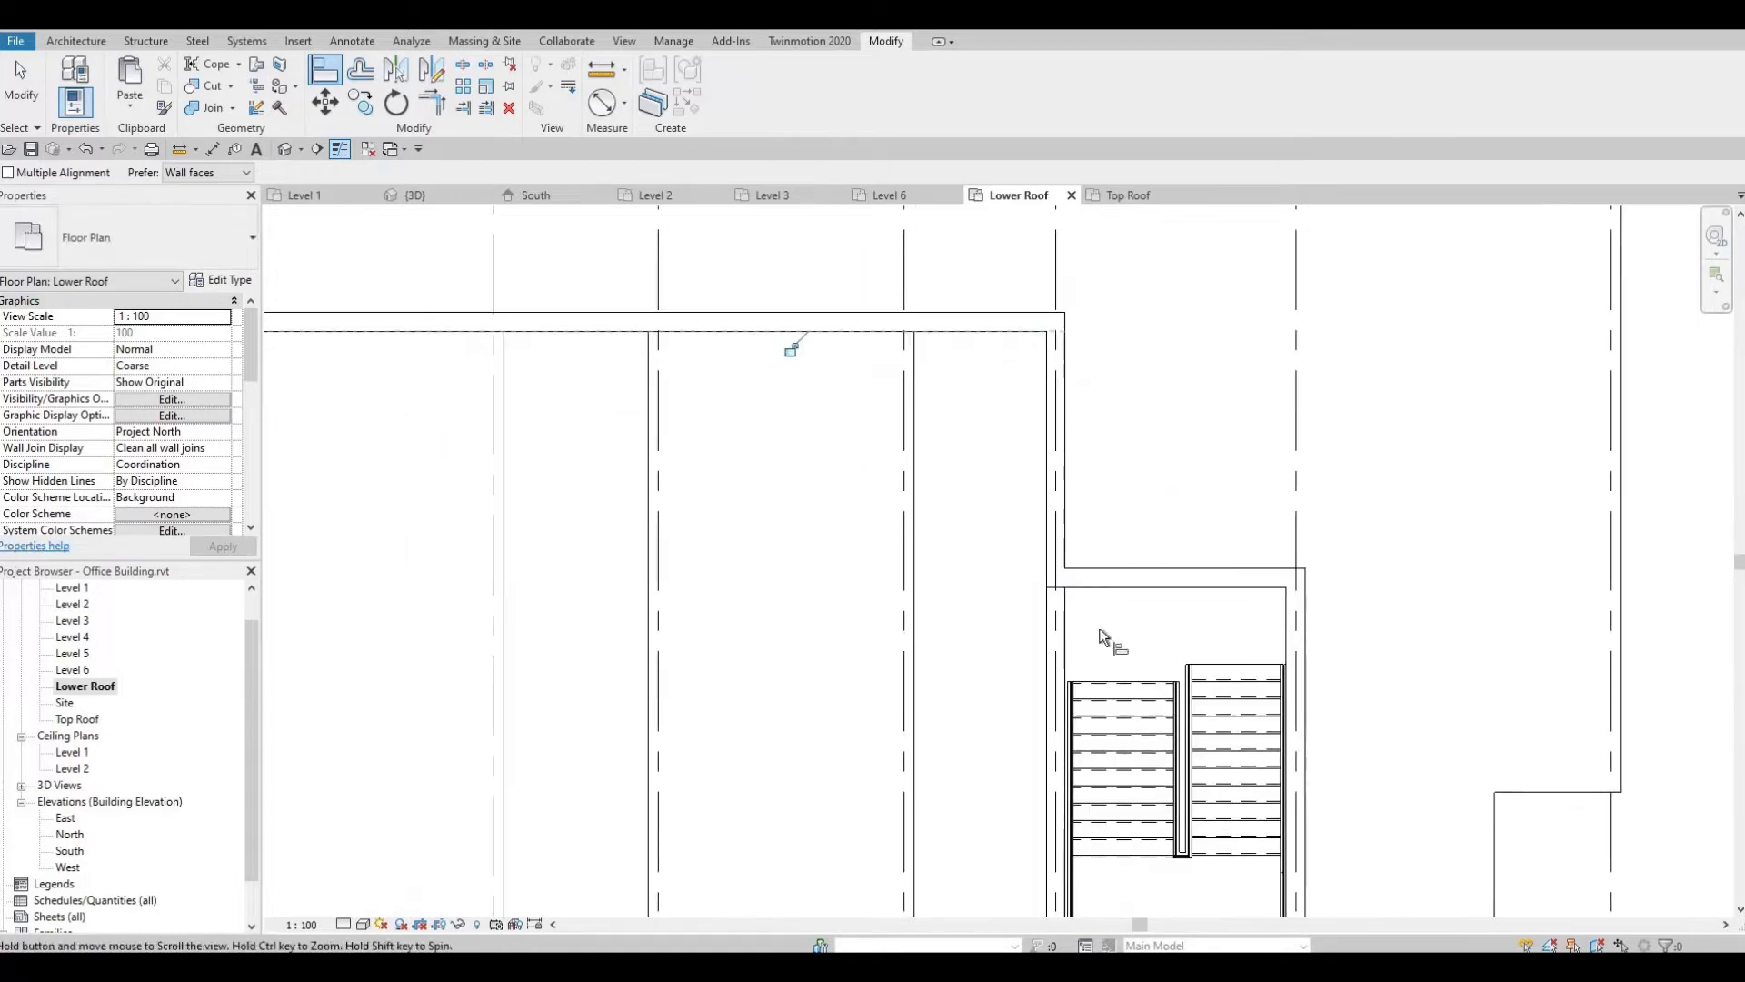
{"action": "middle_click_drag", "start_coordinate": [1022, 624], "coordinate": [1018, 589]}
{"action": "scroll", "coordinate": [1086, 423], "scroll_direction": "down", "scroll_amount": 2}
{"action": "key", "text": "Escape"}
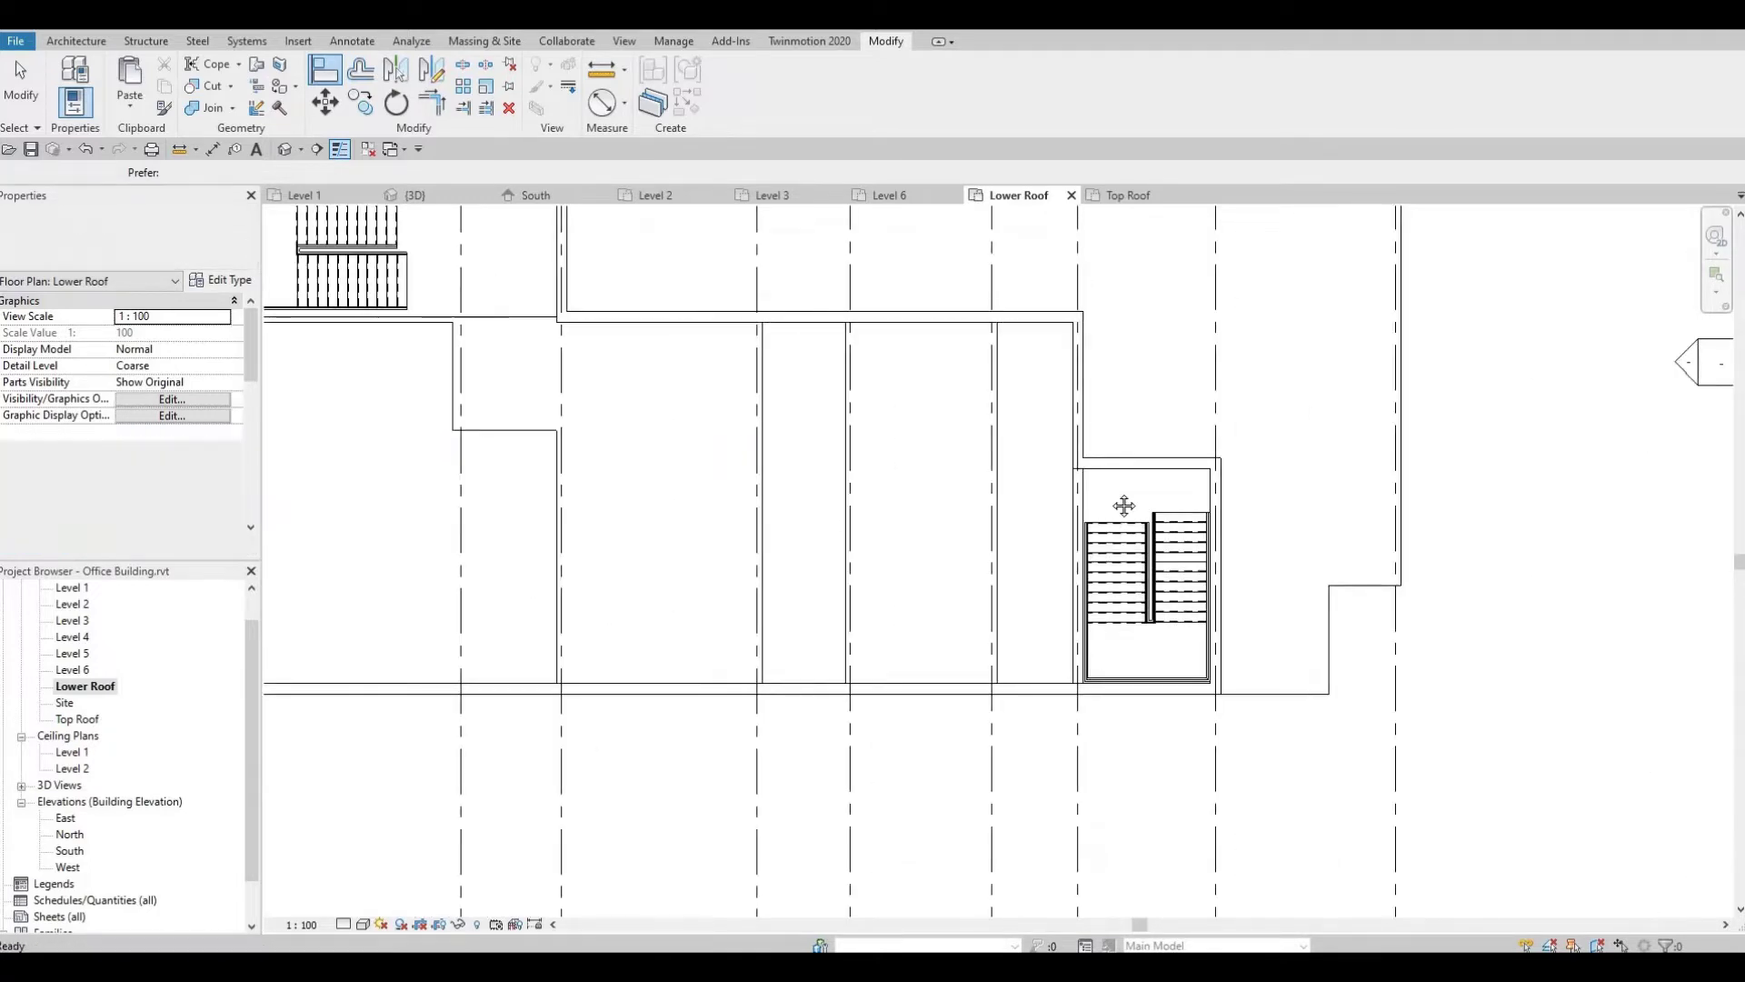
Examine the new roof enclosure walls from several sides in the 3D view.
{"action": "middle_click_drag", "start_coordinate": [1121, 506], "coordinate": [1460, 540]}
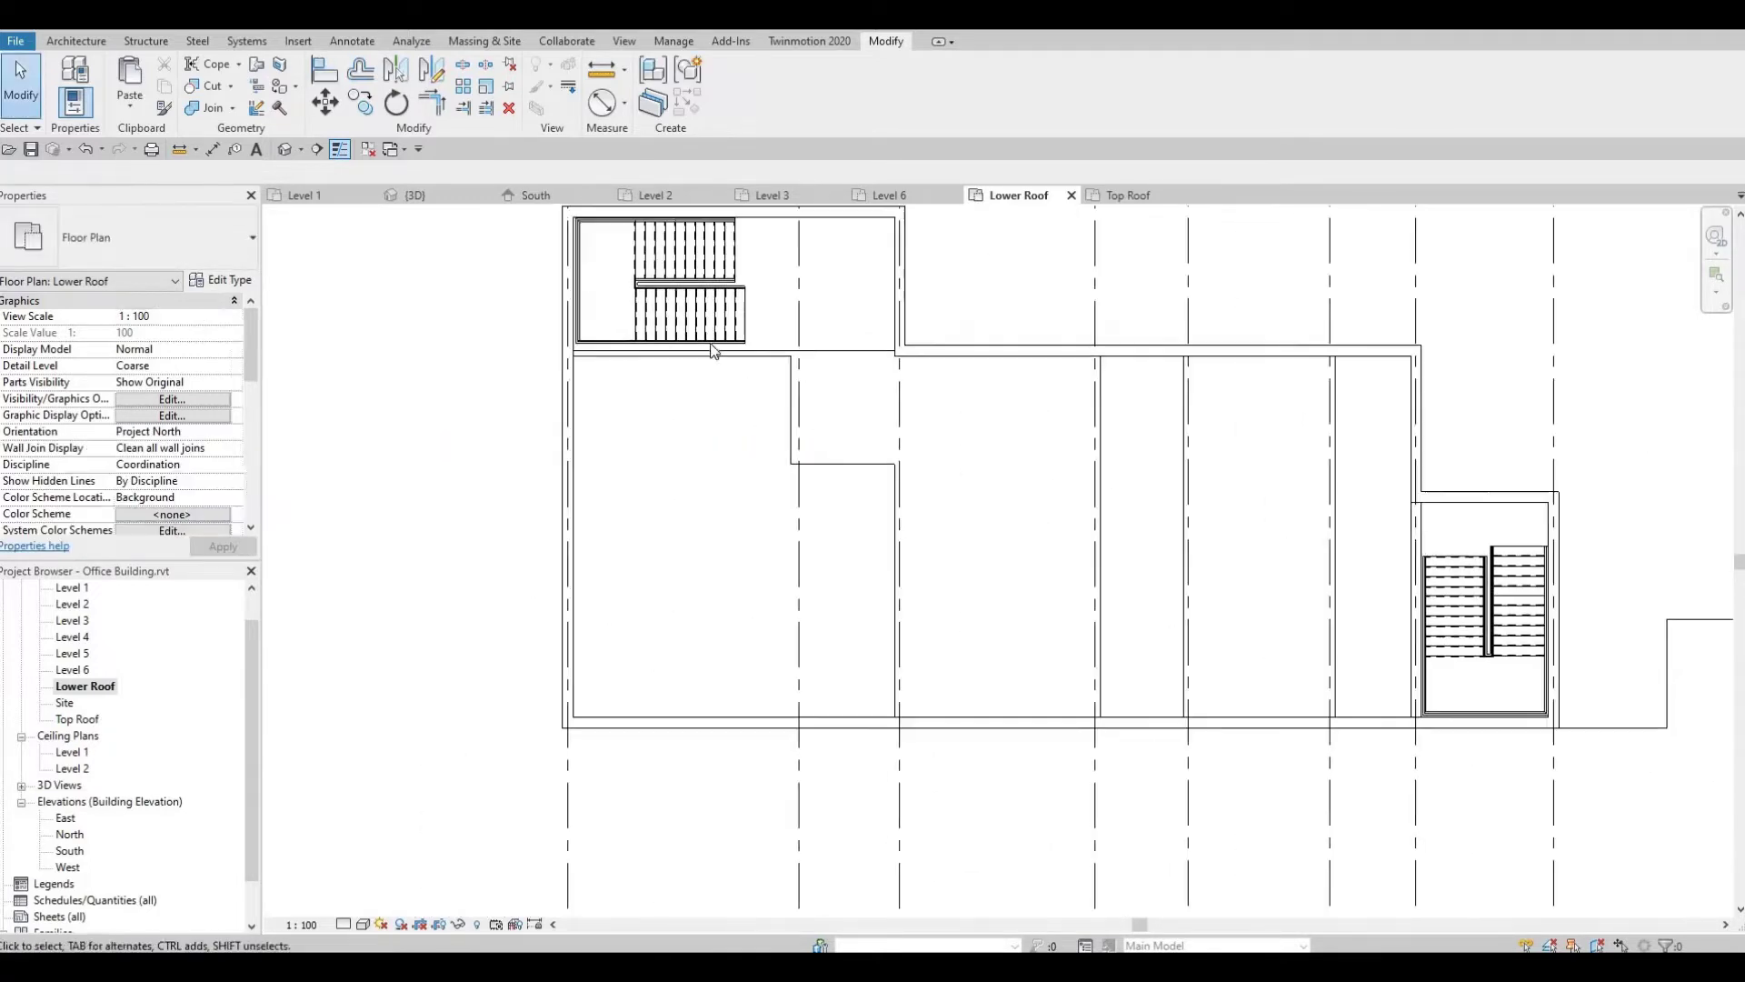
{"action": "left_click", "coordinate": [414, 198]}
{"action": "middle_click_drag", "start_coordinate": [629, 650], "coordinate": [636, 565]}
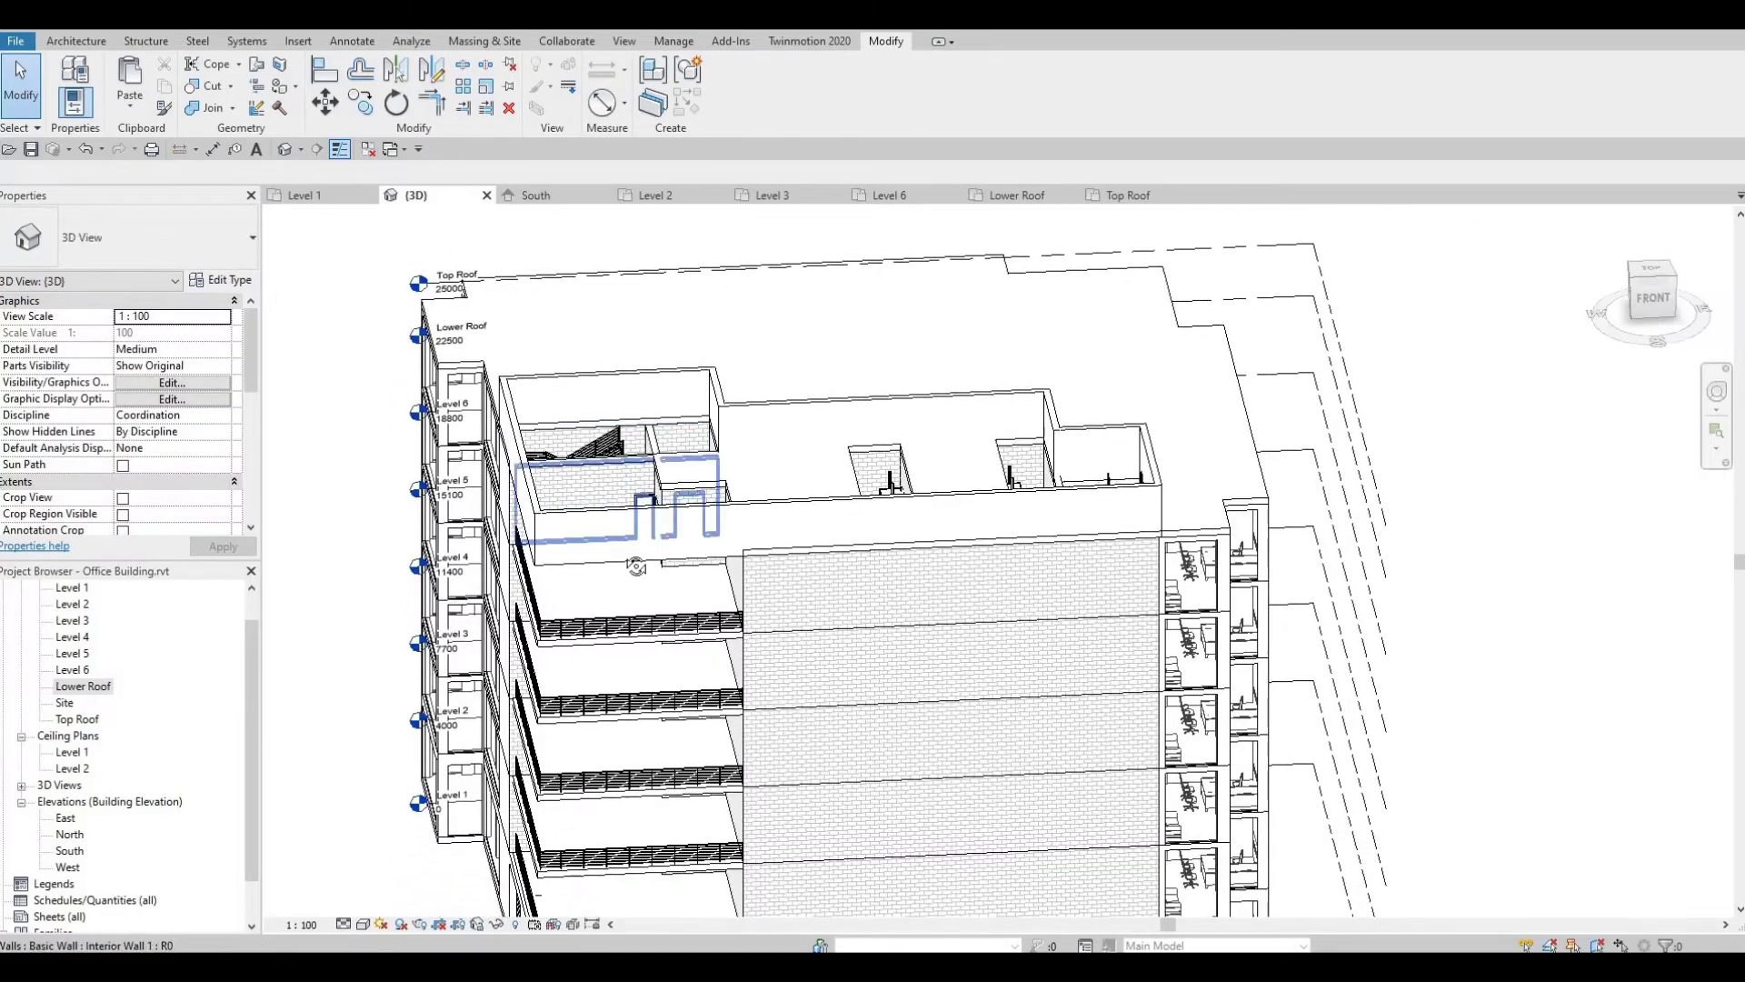
{"action": "mouse_move", "coordinate": [785, 520]}
{"action": "middle_mouse_down", "text": "shift"}
{"action": "mouse_move", "coordinate": [761, 452]}
{"action": "mouse_move", "coordinate": [668, 641]}
{"action": "mouse_move", "coordinate": [761, 454]}
{"action": "mouse_move", "coordinate": [791, 523]}
{"action": "middle_mouse_up", "text": "shift"}
{"action": "scroll", "coordinate": [671, 478], "scroll_direction": "up", "scroll_amount": 2}
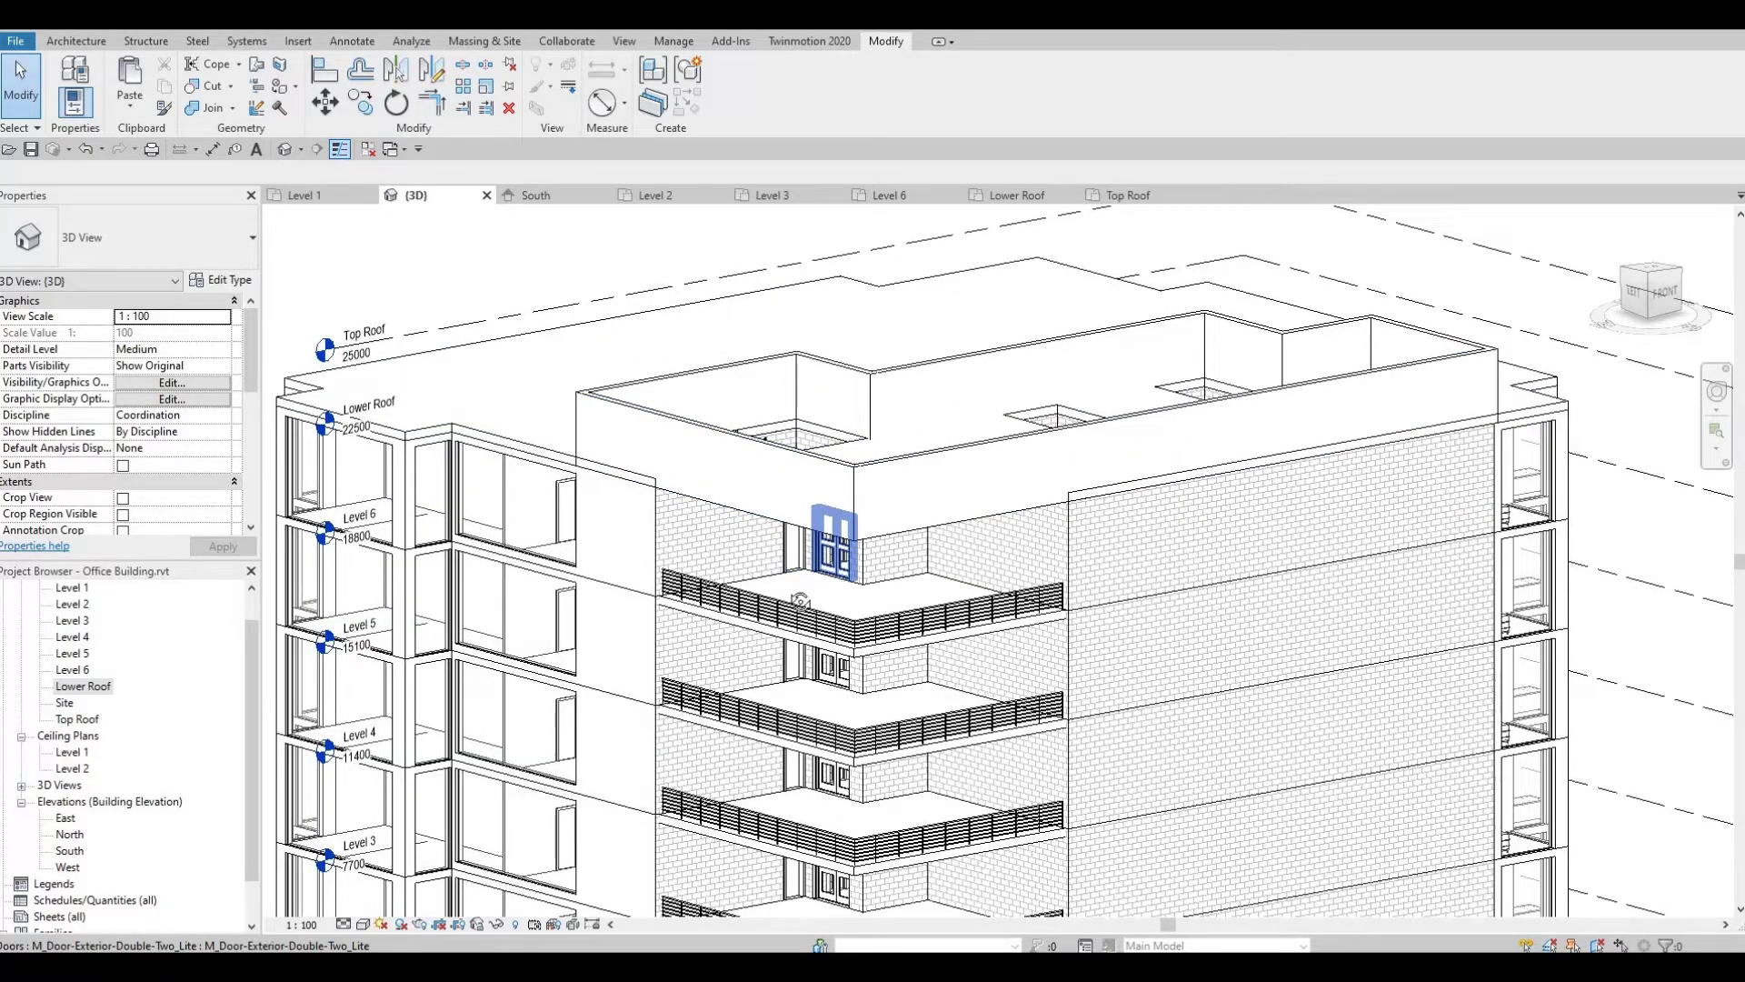
{"action": "scroll", "coordinate": [741, 613], "scroll_direction": "up", "scroll_amount": 3}
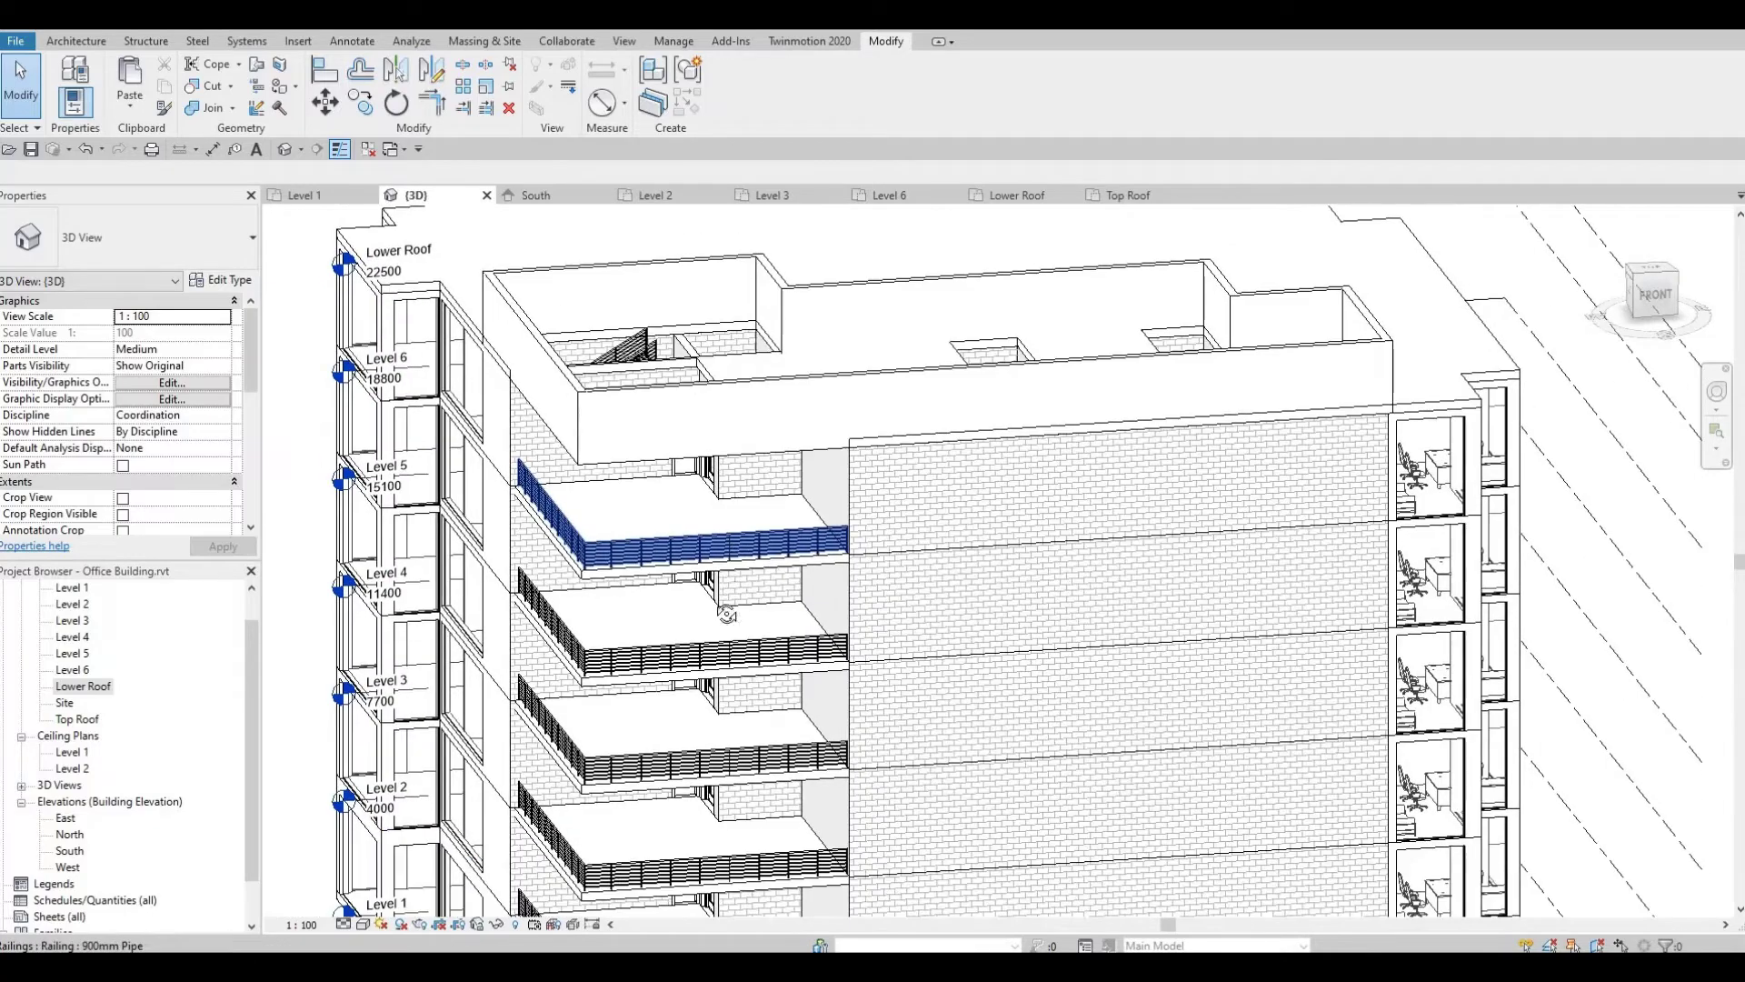
{"action": "middle_click_drag", "start_coordinate": [727, 614], "coordinate": [820, 683], "text": "shift"}
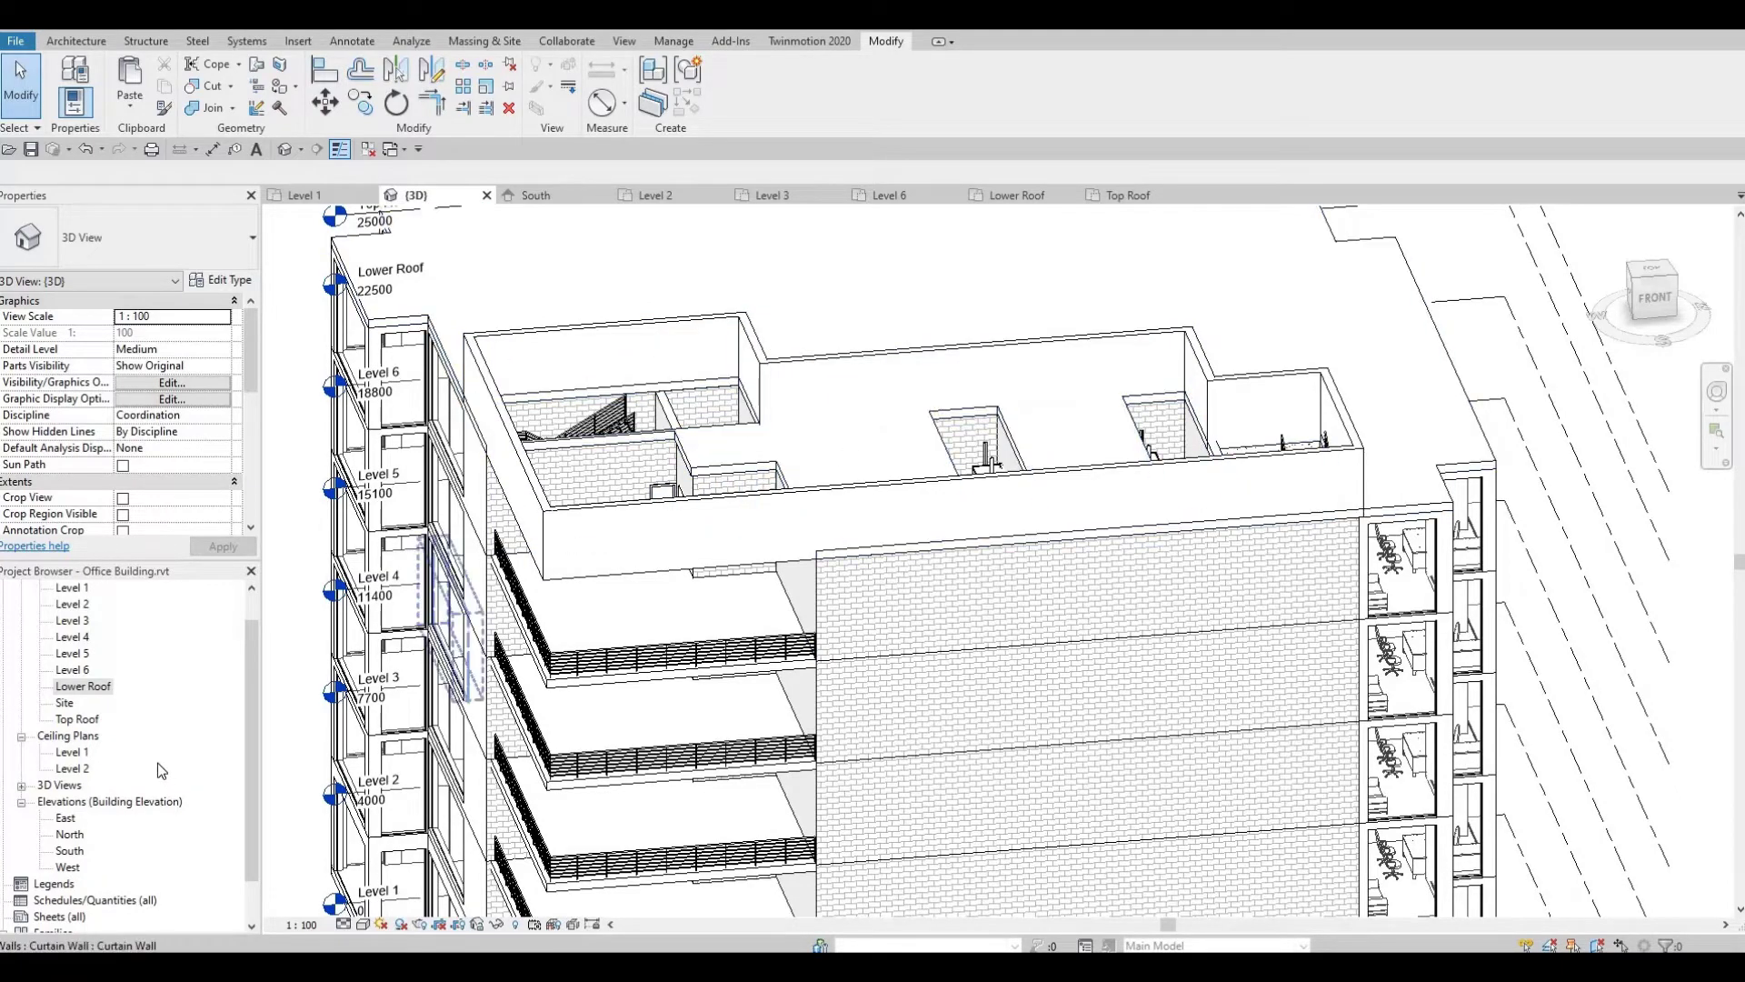
{"action": "middle_click_drag", "start_coordinate": [608, 635], "coordinate": [427, 764], "text": "shift"}
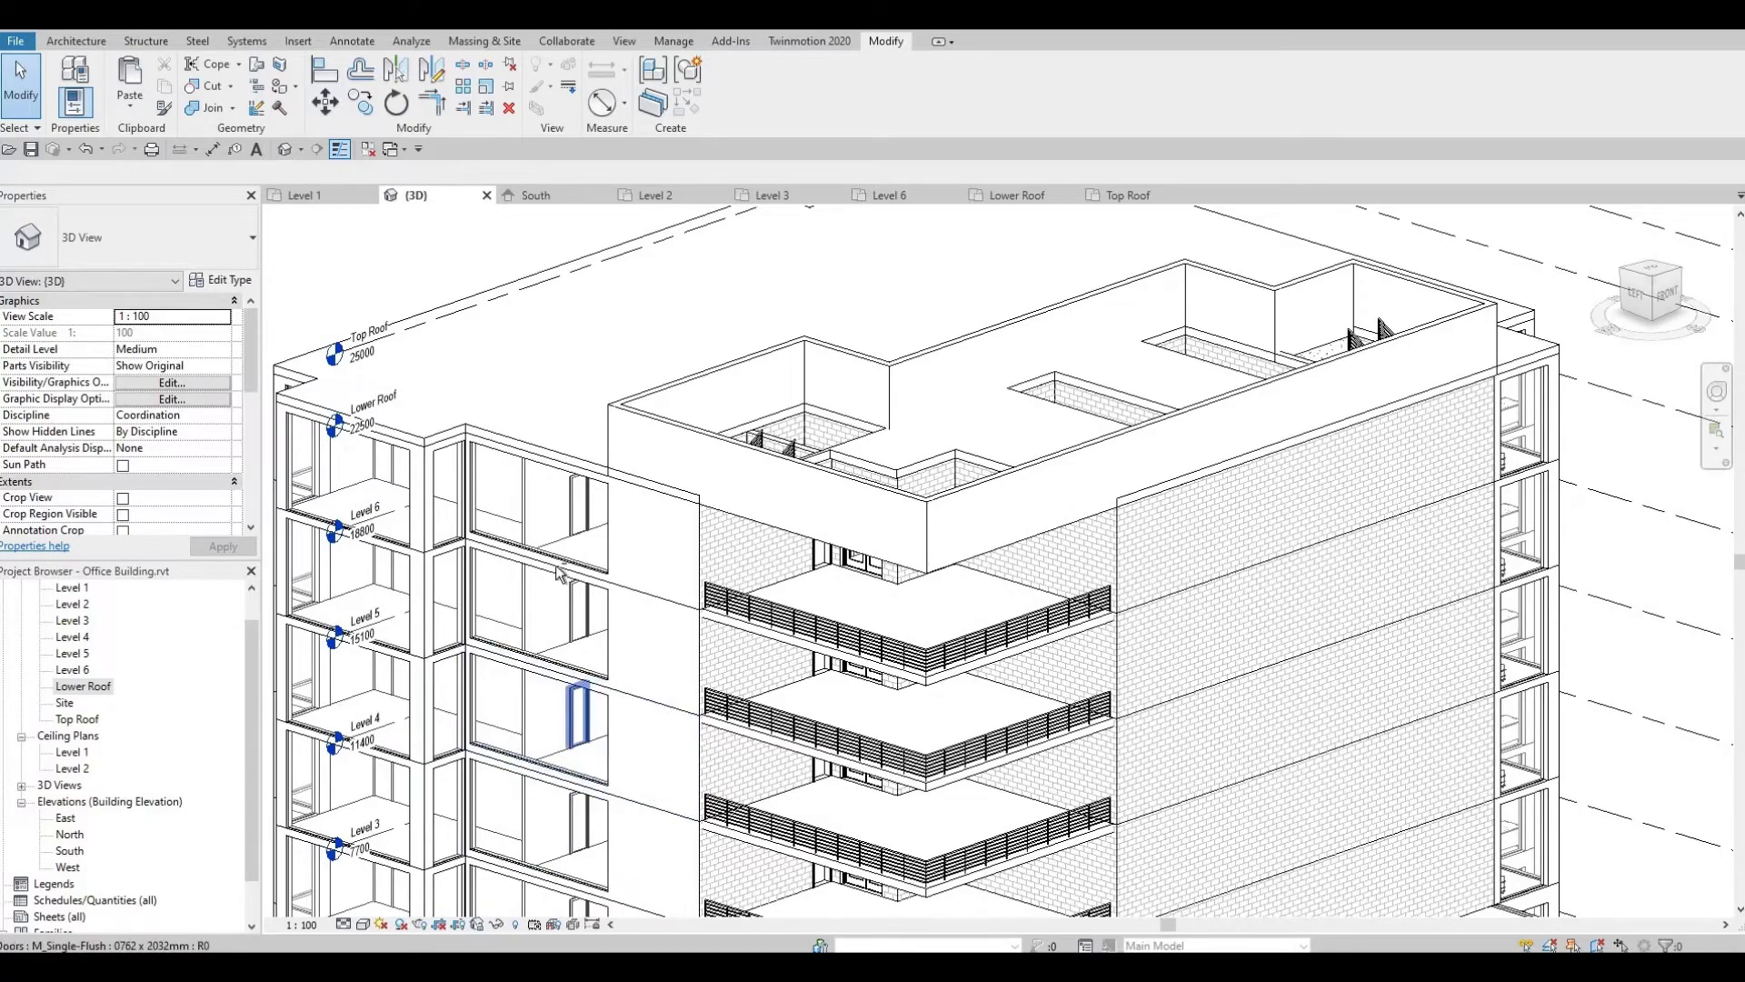
{"action": "middle_click_drag", "start_coordinate": [559, 573], "coordinate": [873, 400], "text": "shift"}
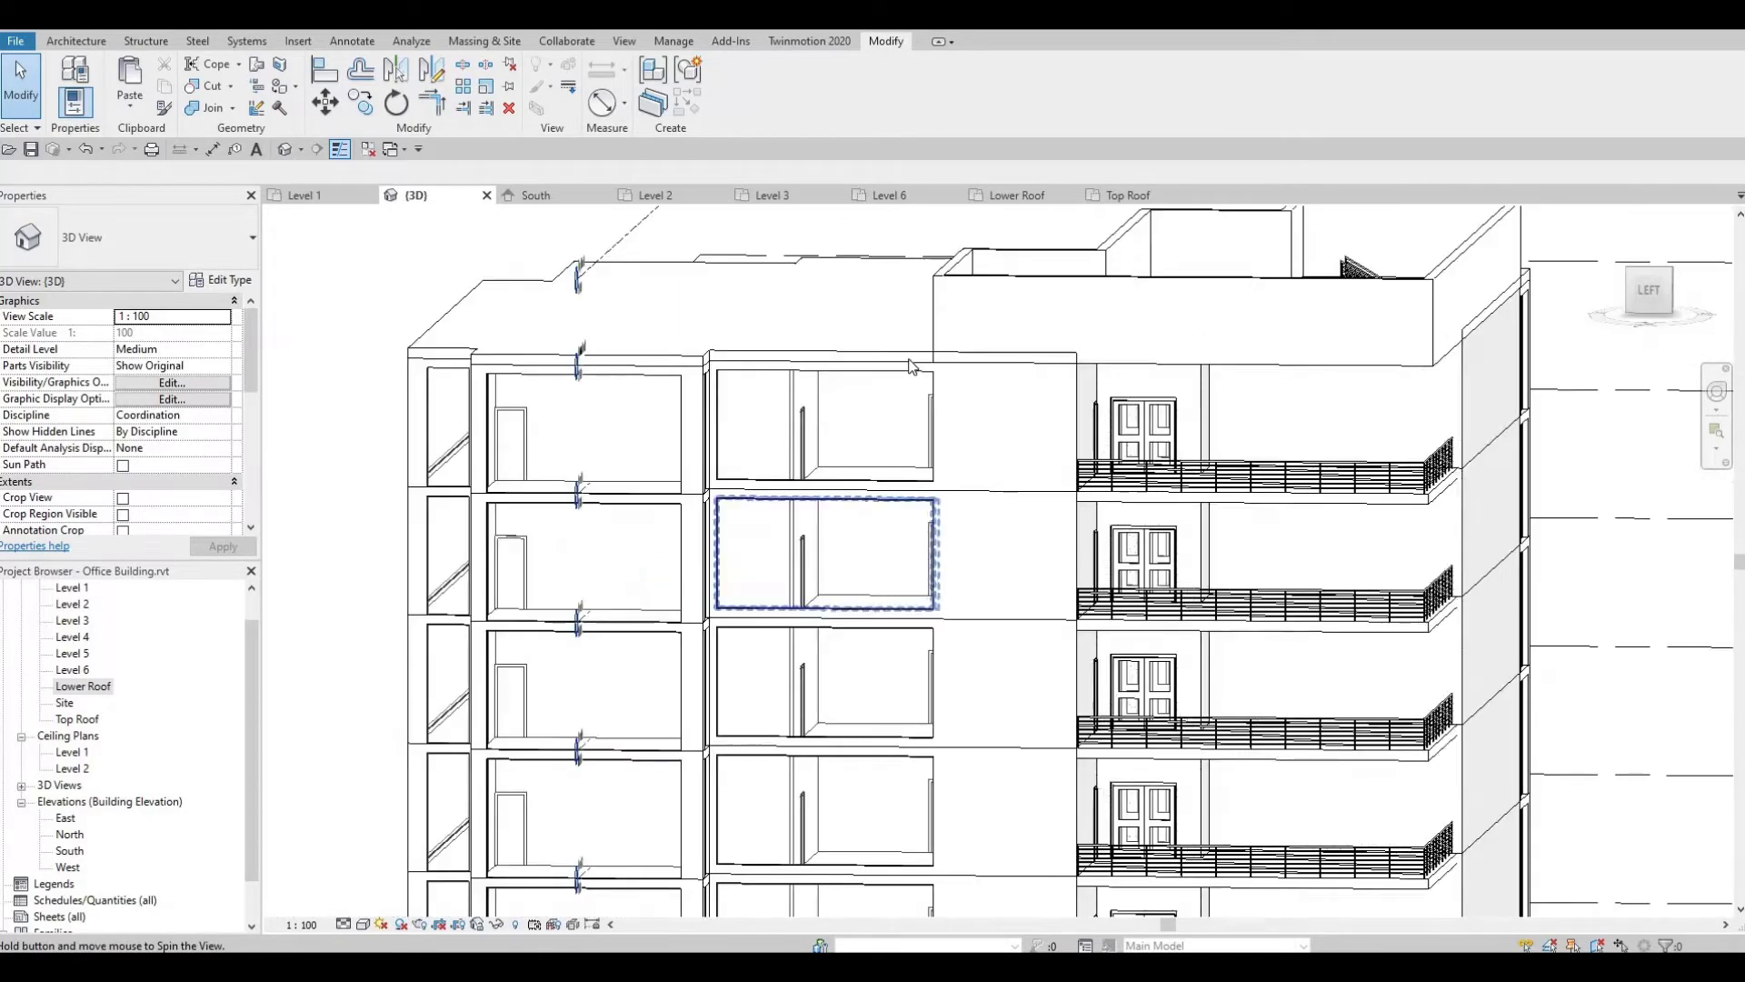
Open the roof's footprint for editing in the Lower Roof plan at the left stair opening.
{"action": "left_click", "coordinate": [939, 512]}
{"action": "middle_click_drag", "start_coordinate": [939, 512], "coordinate": [632, 511], "text": "shift"}
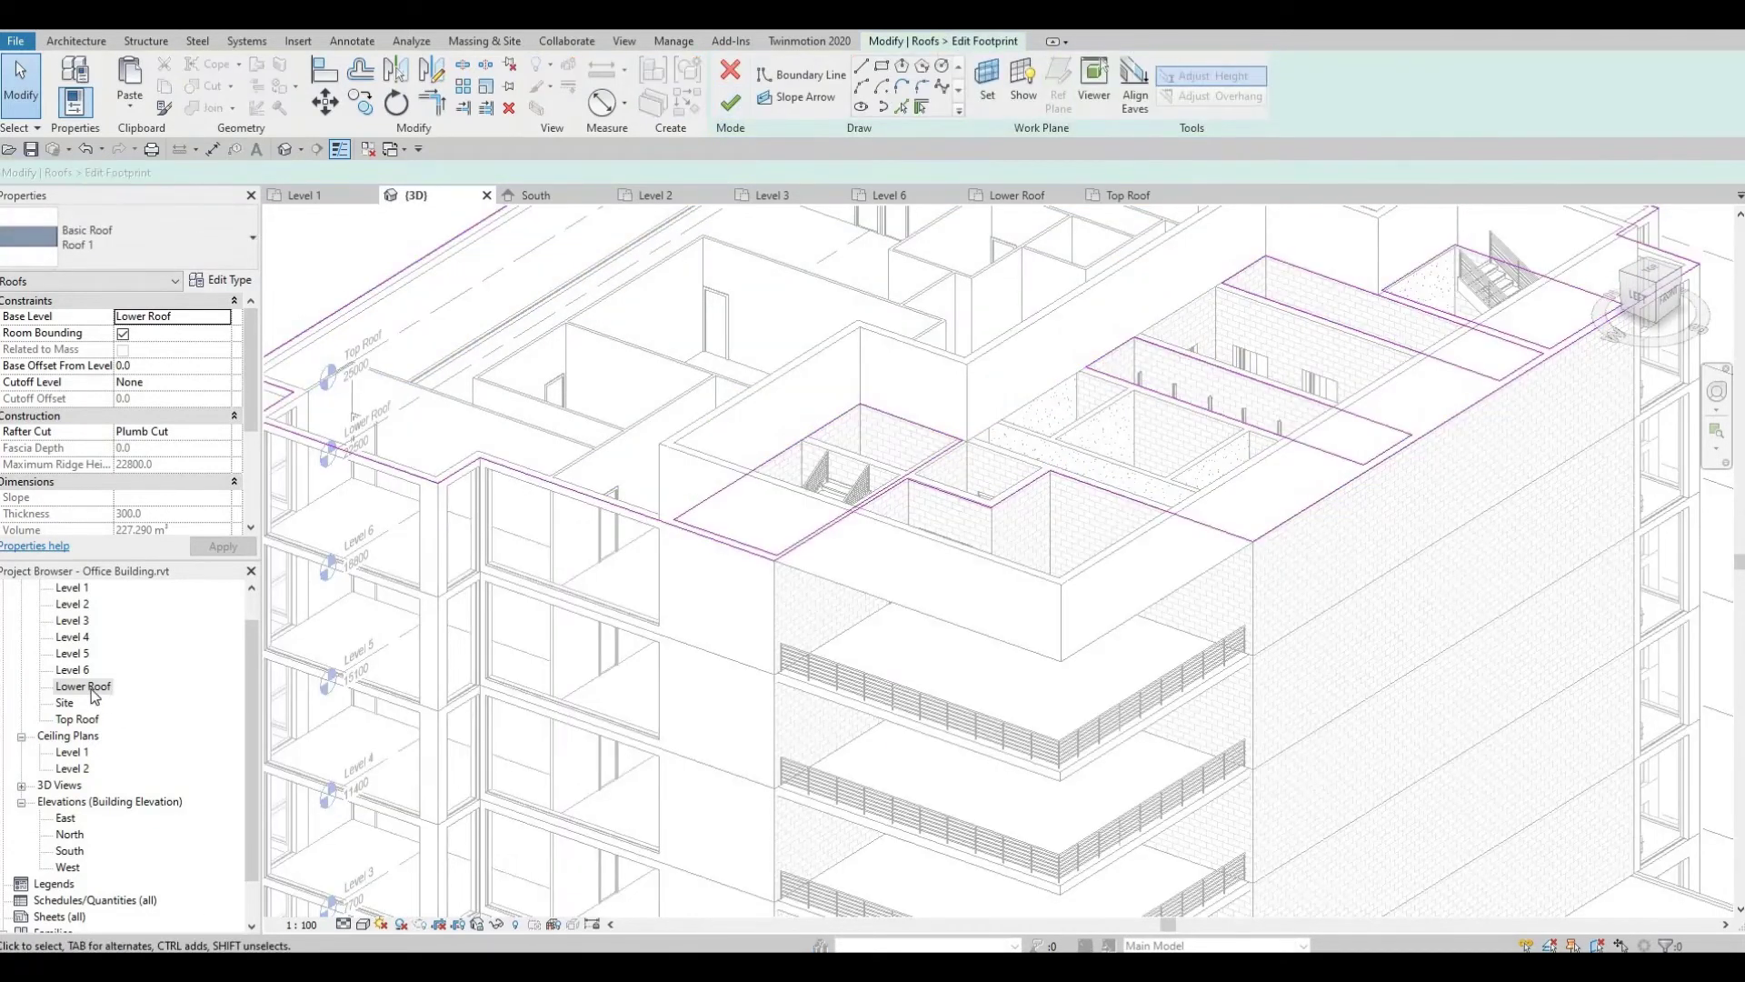
{"action": "double_click", "coordinate": [83, 687]}
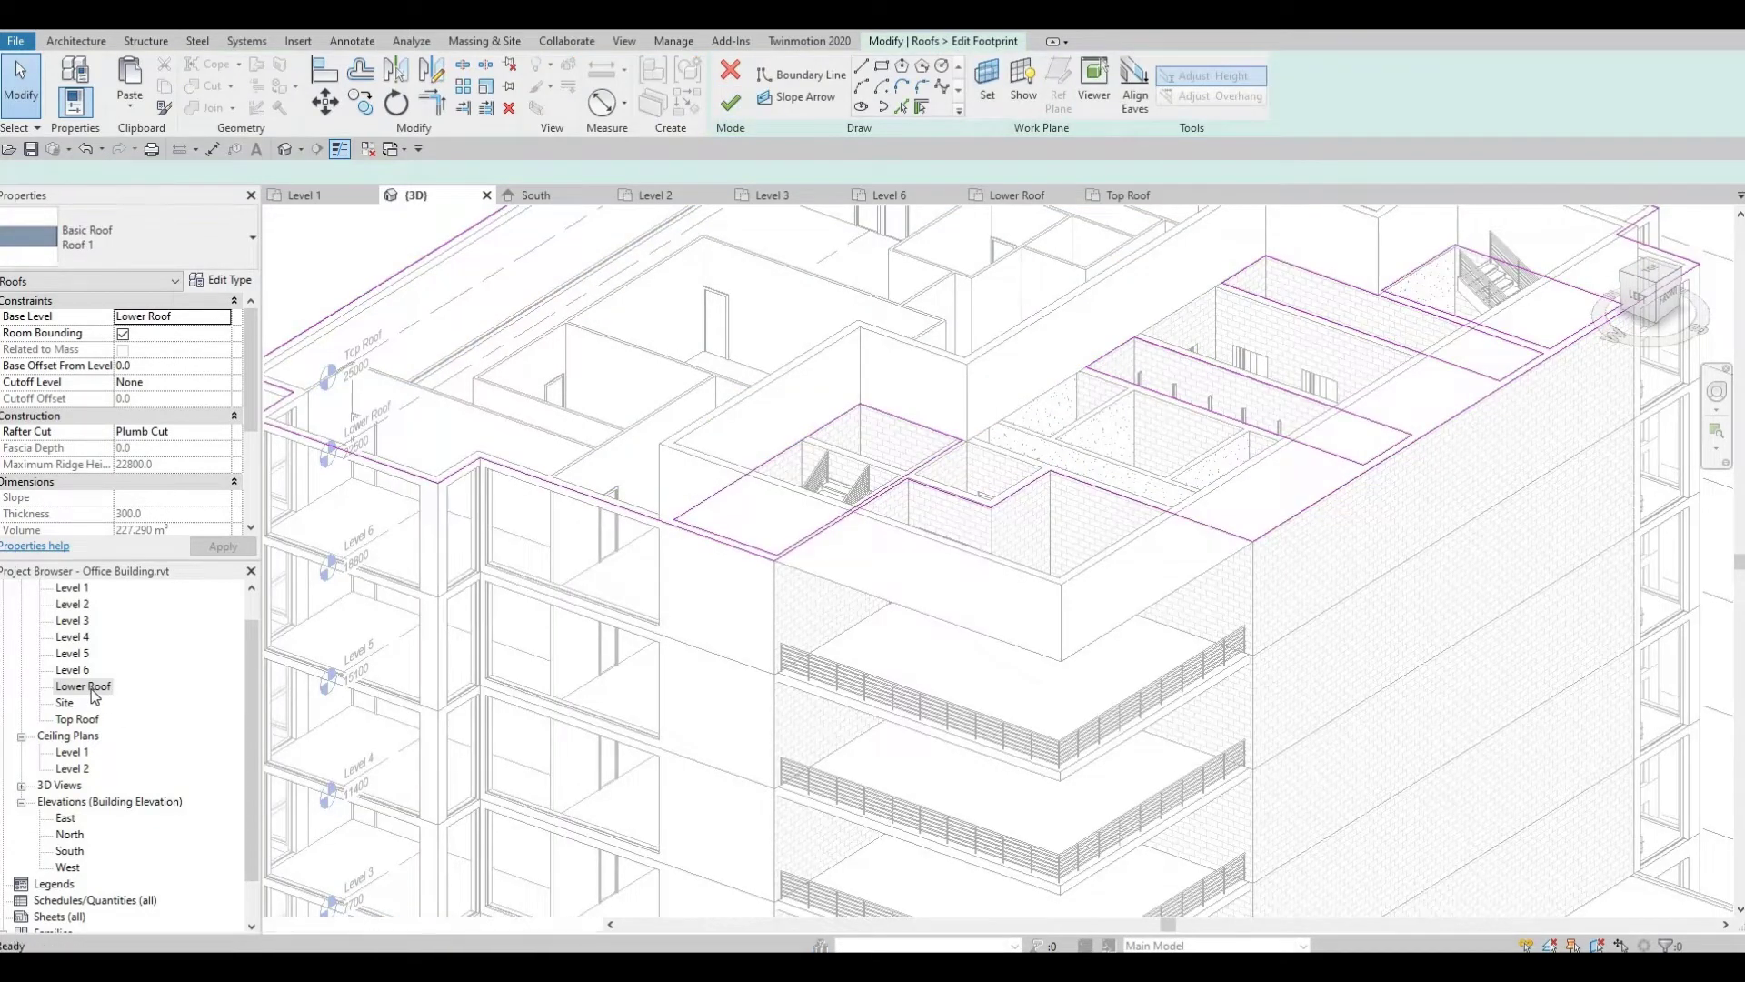
{"action": "middle_click_drag", "start_coordinate": [620, 242], "coordinate": [638, 425]}
{"action": "scroll", "coordinate": [638, 424], "scroll_direction": "up", "scroll_amount": 3}
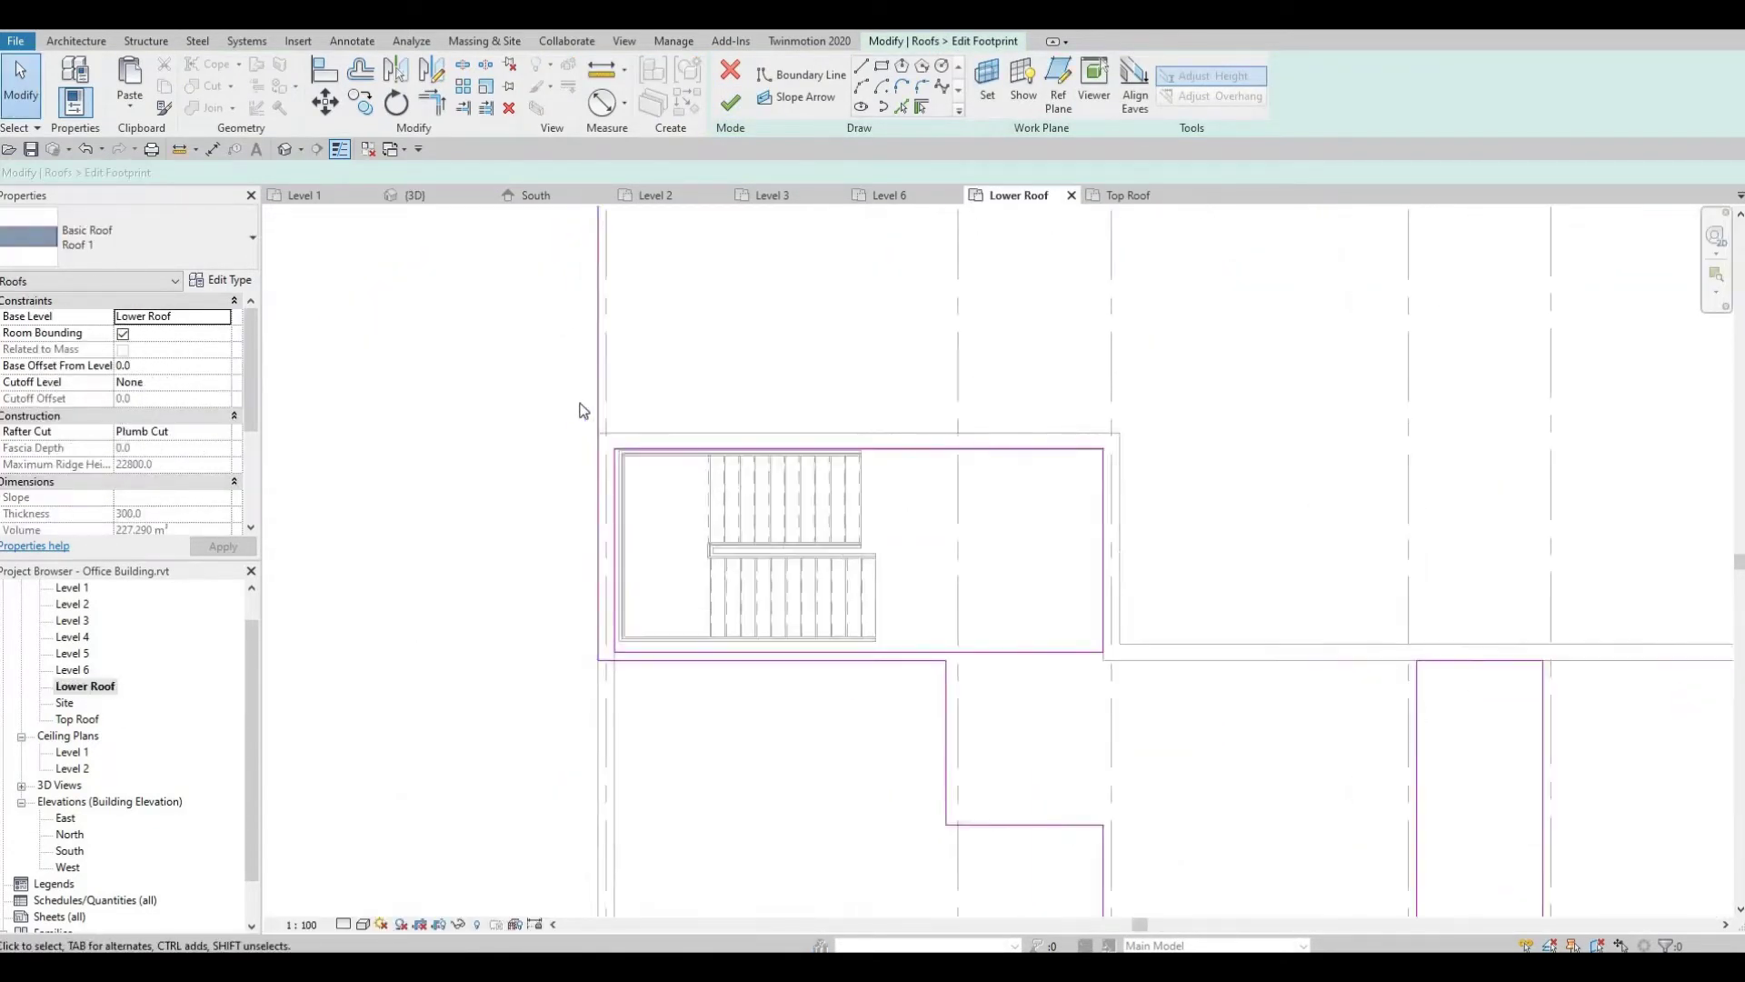
Try nudging the roof boundary line along grid 1 inward beside the left stair opening, and finish the footprint.
{"action": "left_click", "coordinate": [587, 393]}
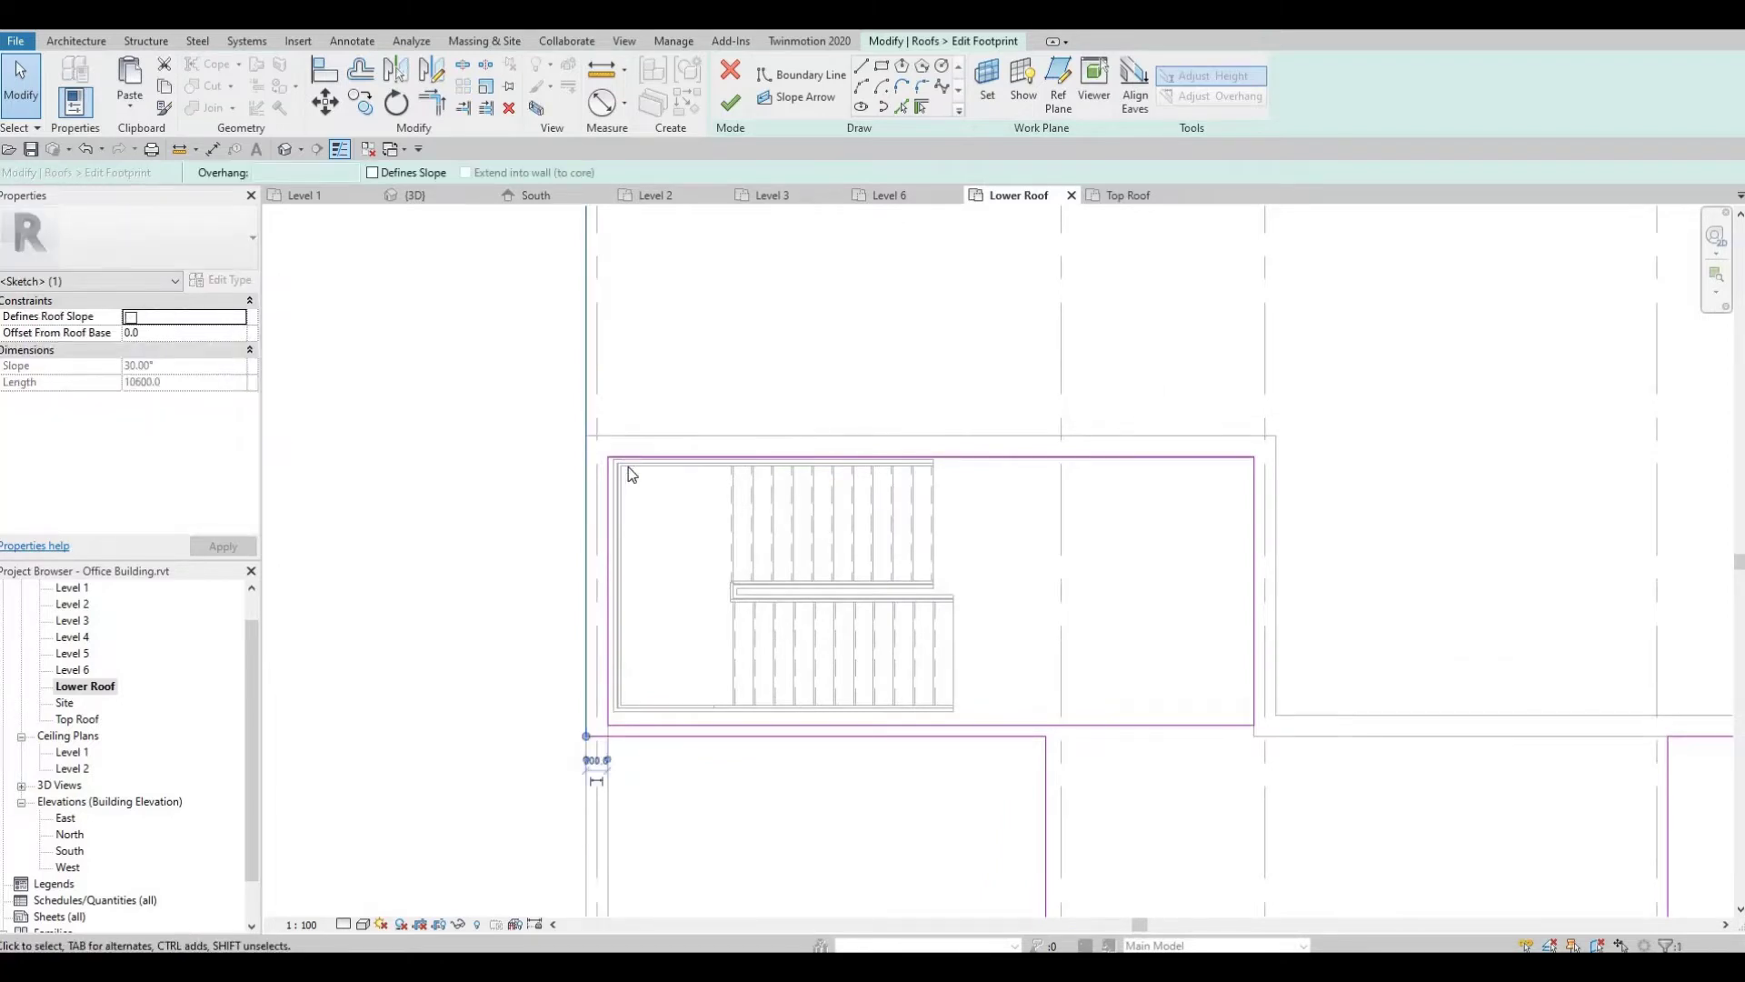
{"action": "key", "text": "Right"}
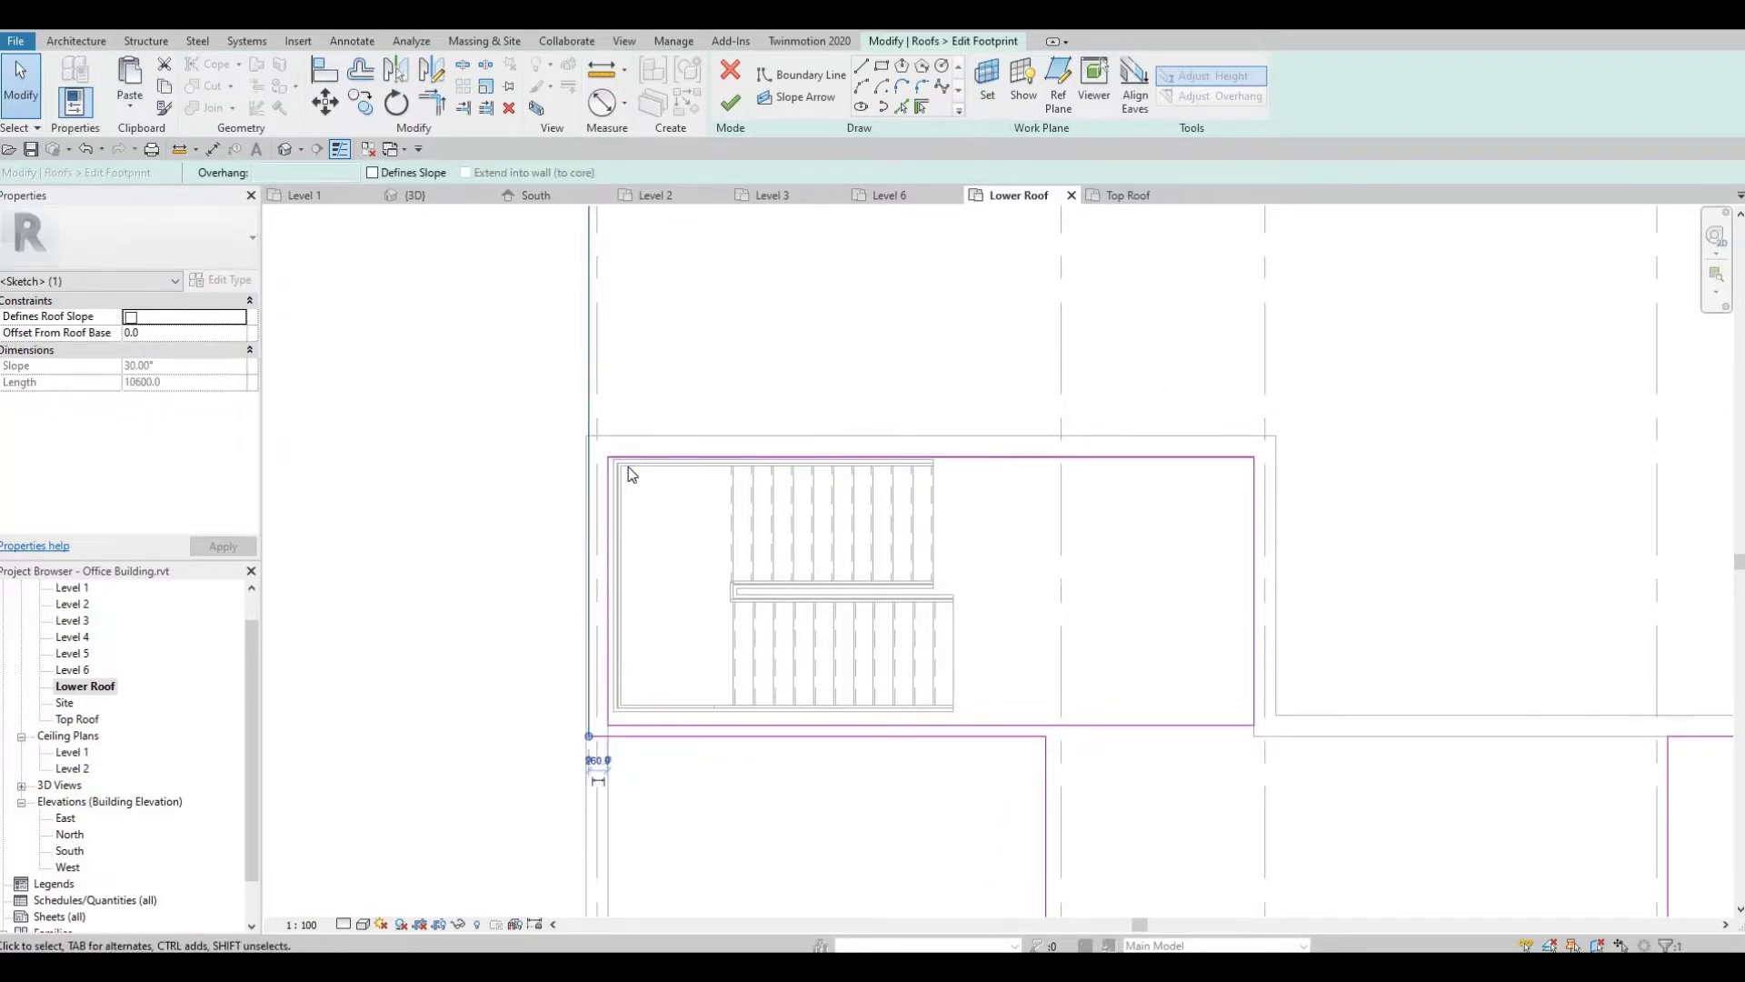
{"action": "left_click", "coordinate": [627, 468]}
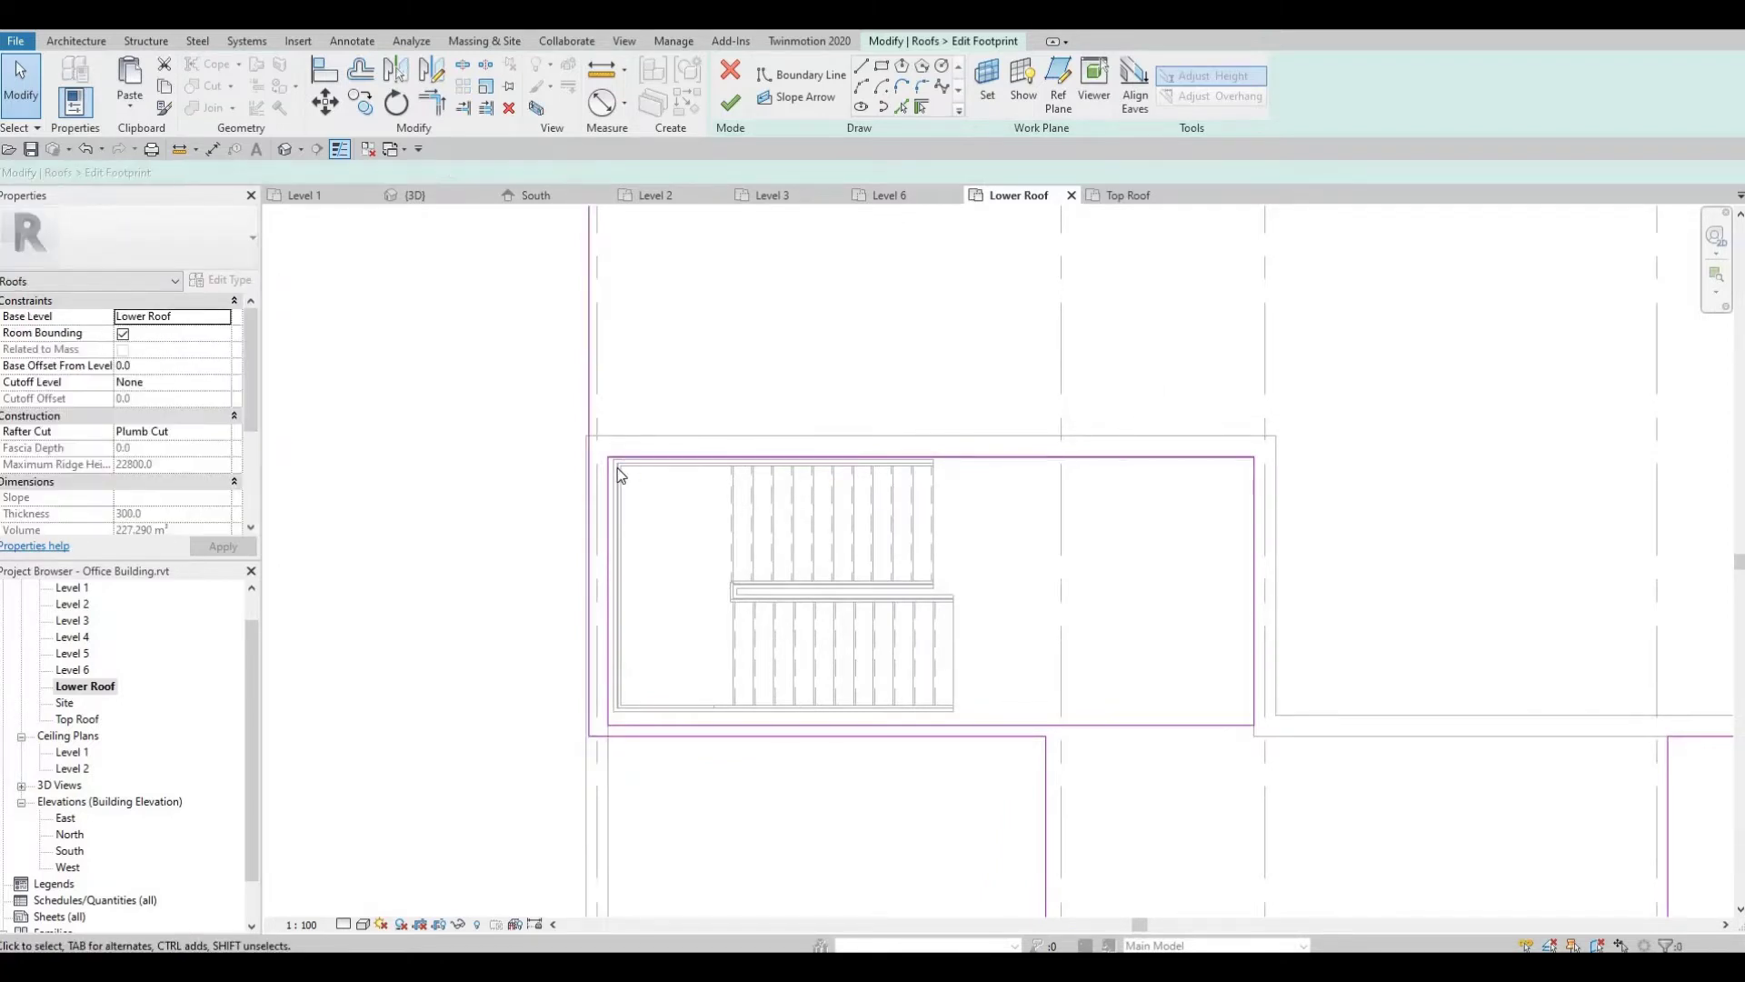
{"action": "left_click", "coordinate": [587, 423]}
{"action": "key", "text": "Right"}
{"action": "key", "text": "Right"}
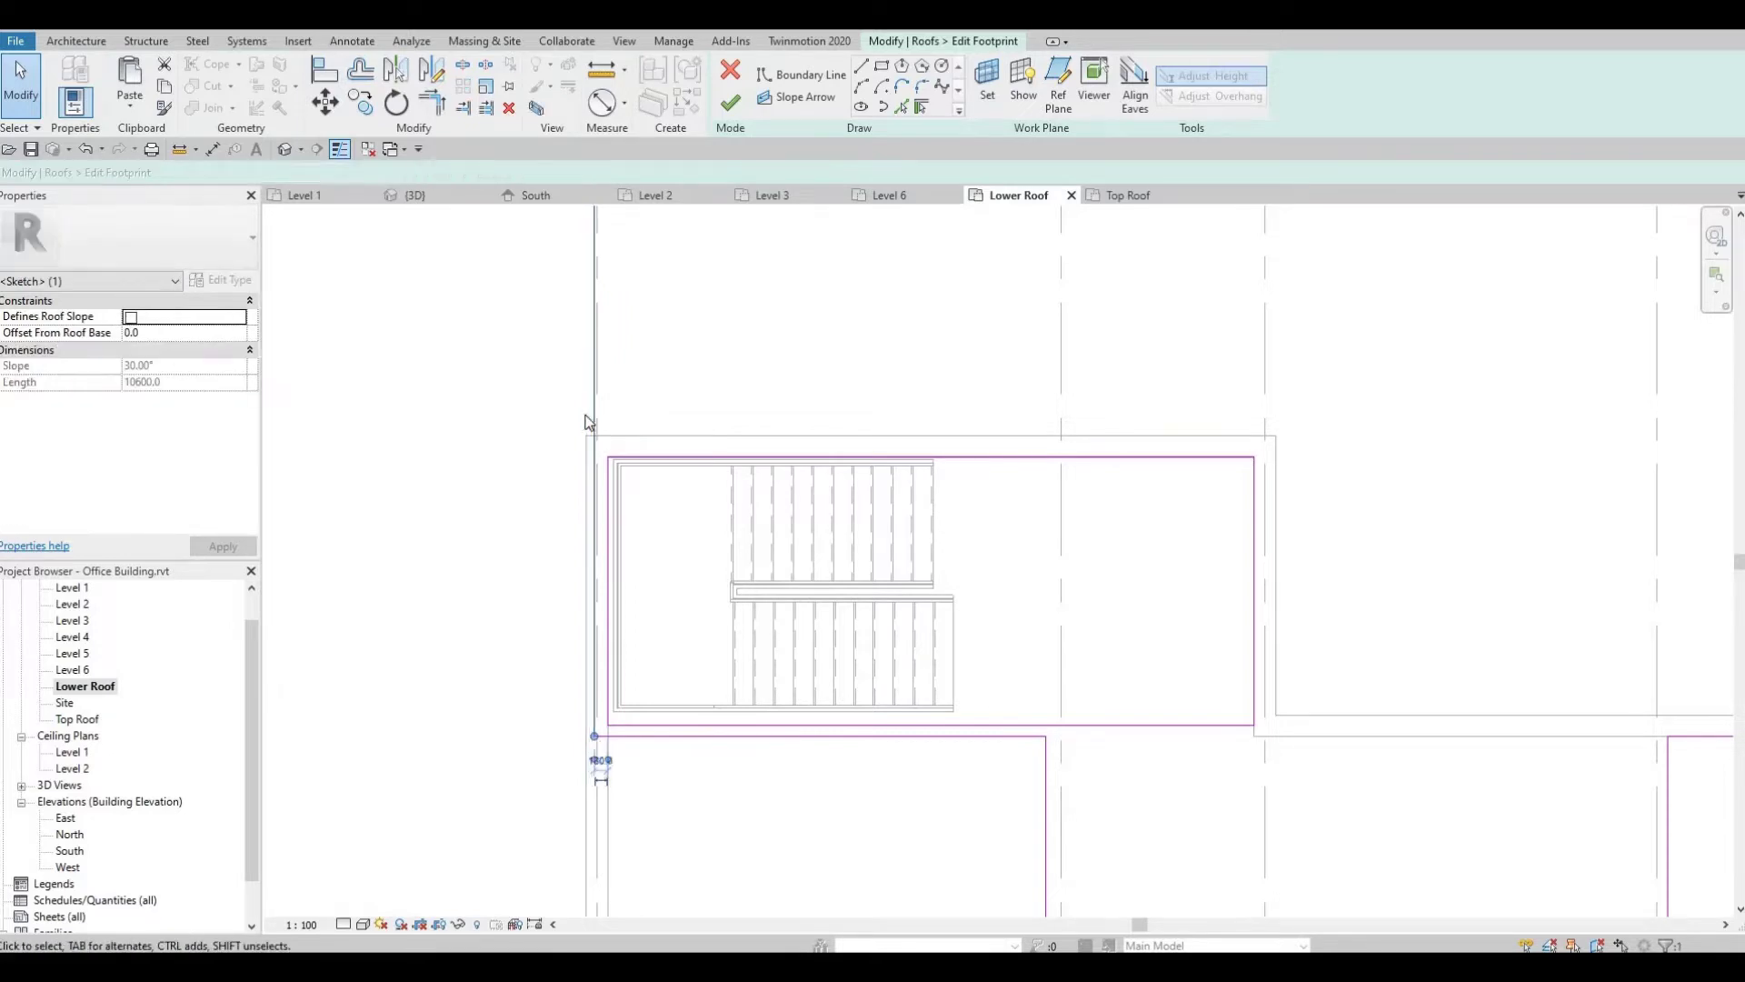
{"action": "left_click", "coordinate": [654, 255]}
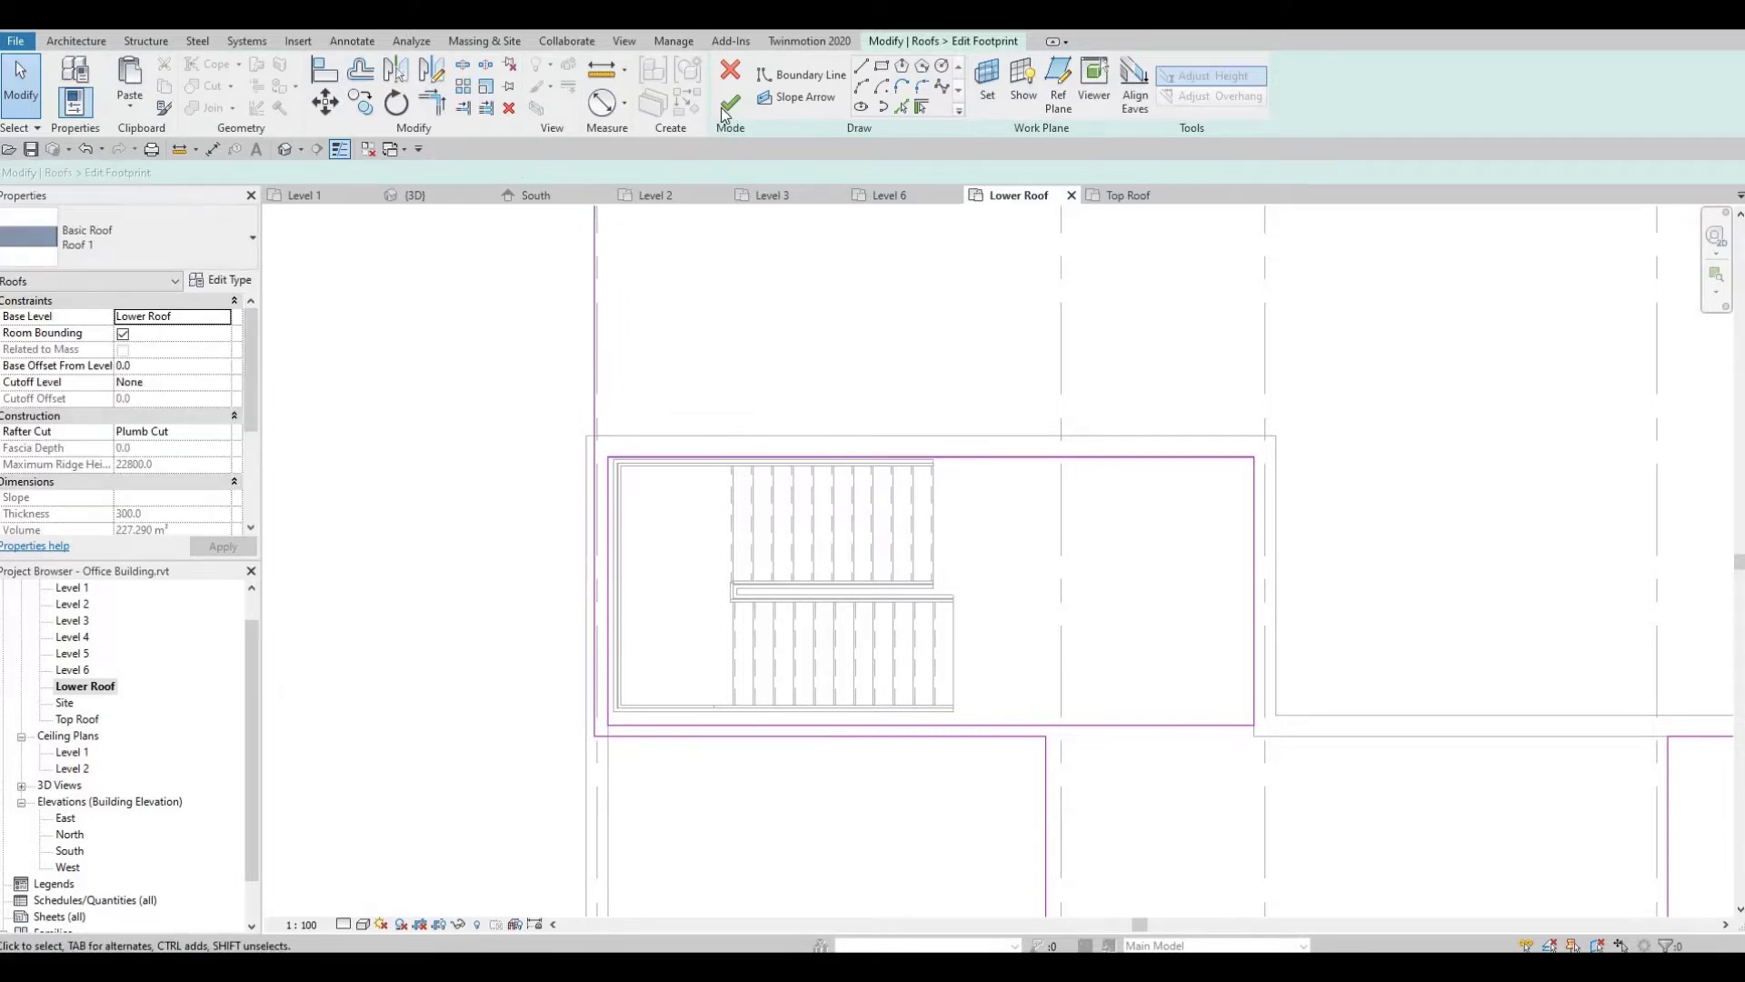
{"action": "key", "text": "Escape"}
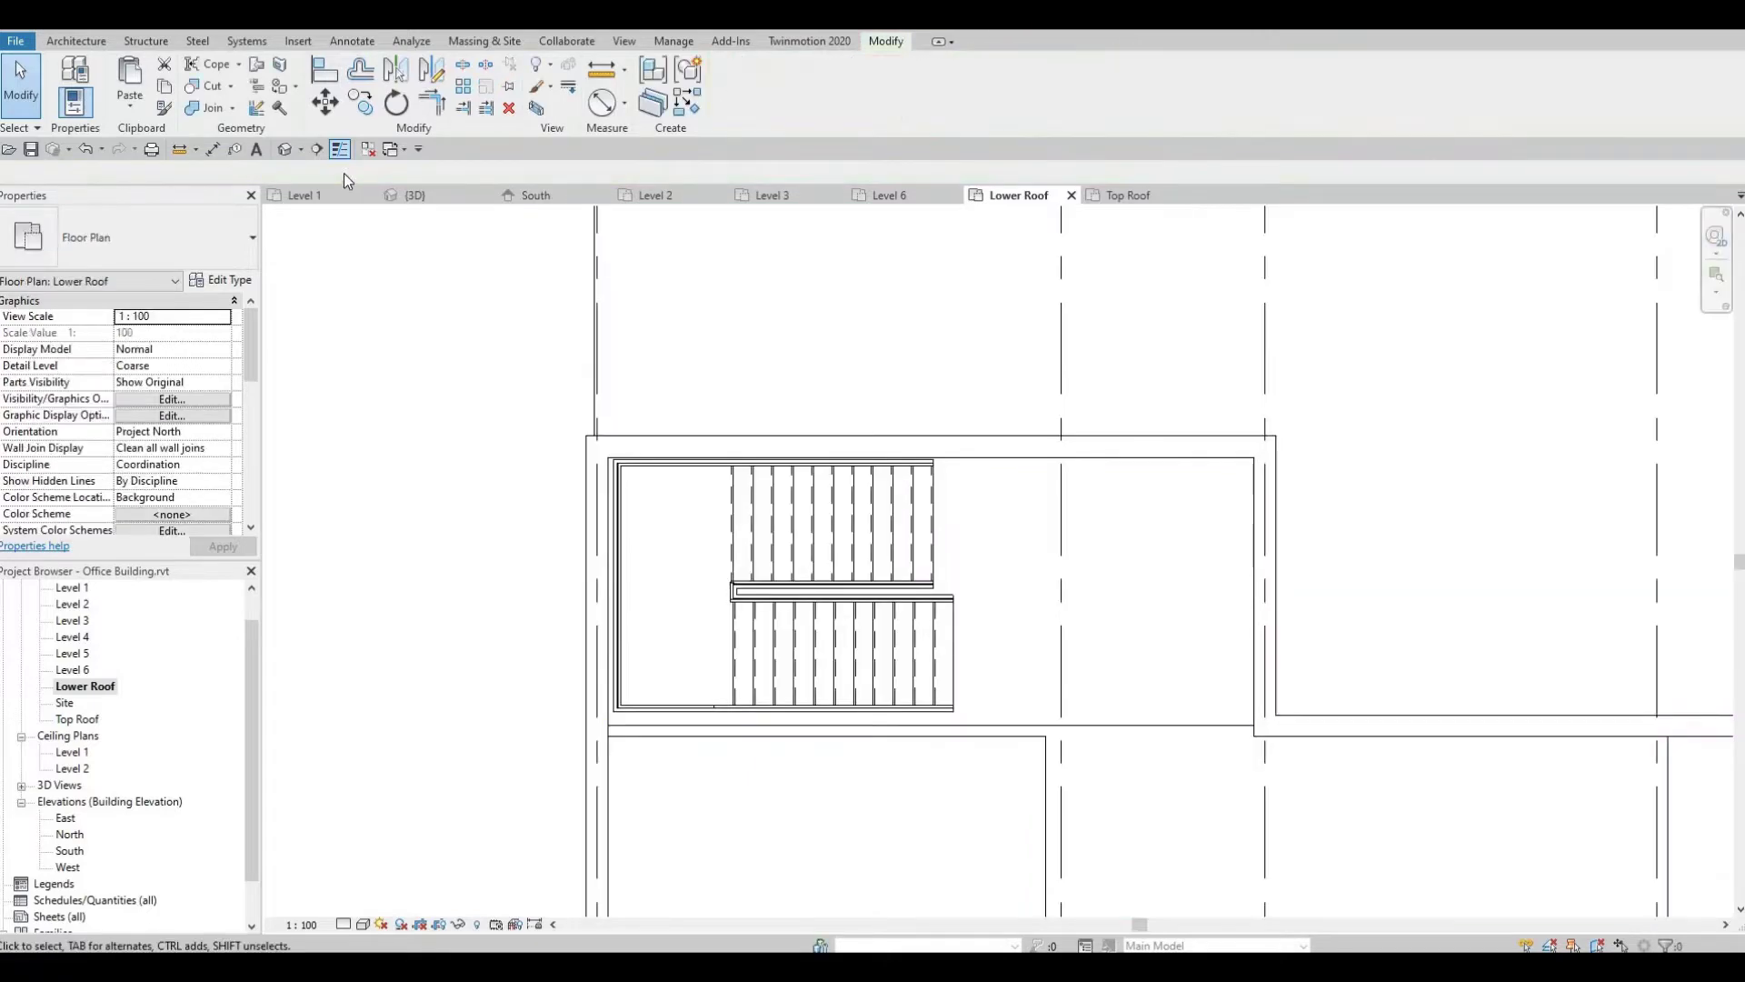
Check the roof edge beside the left stair enclosure in the 3D view and undo the nudged boundary edit.
{"action": "left_click", "coordinate": [288, 149]}
{"action": "middle_click_drag", "start_coordinate": [574, 492], "coordinate": [994, 619], "text": "shift"}
{"action": "middle_click_drag", "start_coordinate": [776, 791], "coordinate": [509, 800], "text": "shift"}
{"action": "middle_click_drag", "start_coordinate": [636, 709], "coordinate": [721, 618]}
{"action": "middle_click_drag", "start_coordinate": [595, 545], "coordinate": [664, 589]}
{"action": "scroll", "coordinate": [503, 462], "scroll_direction": "up", "scroll_amount": 2}
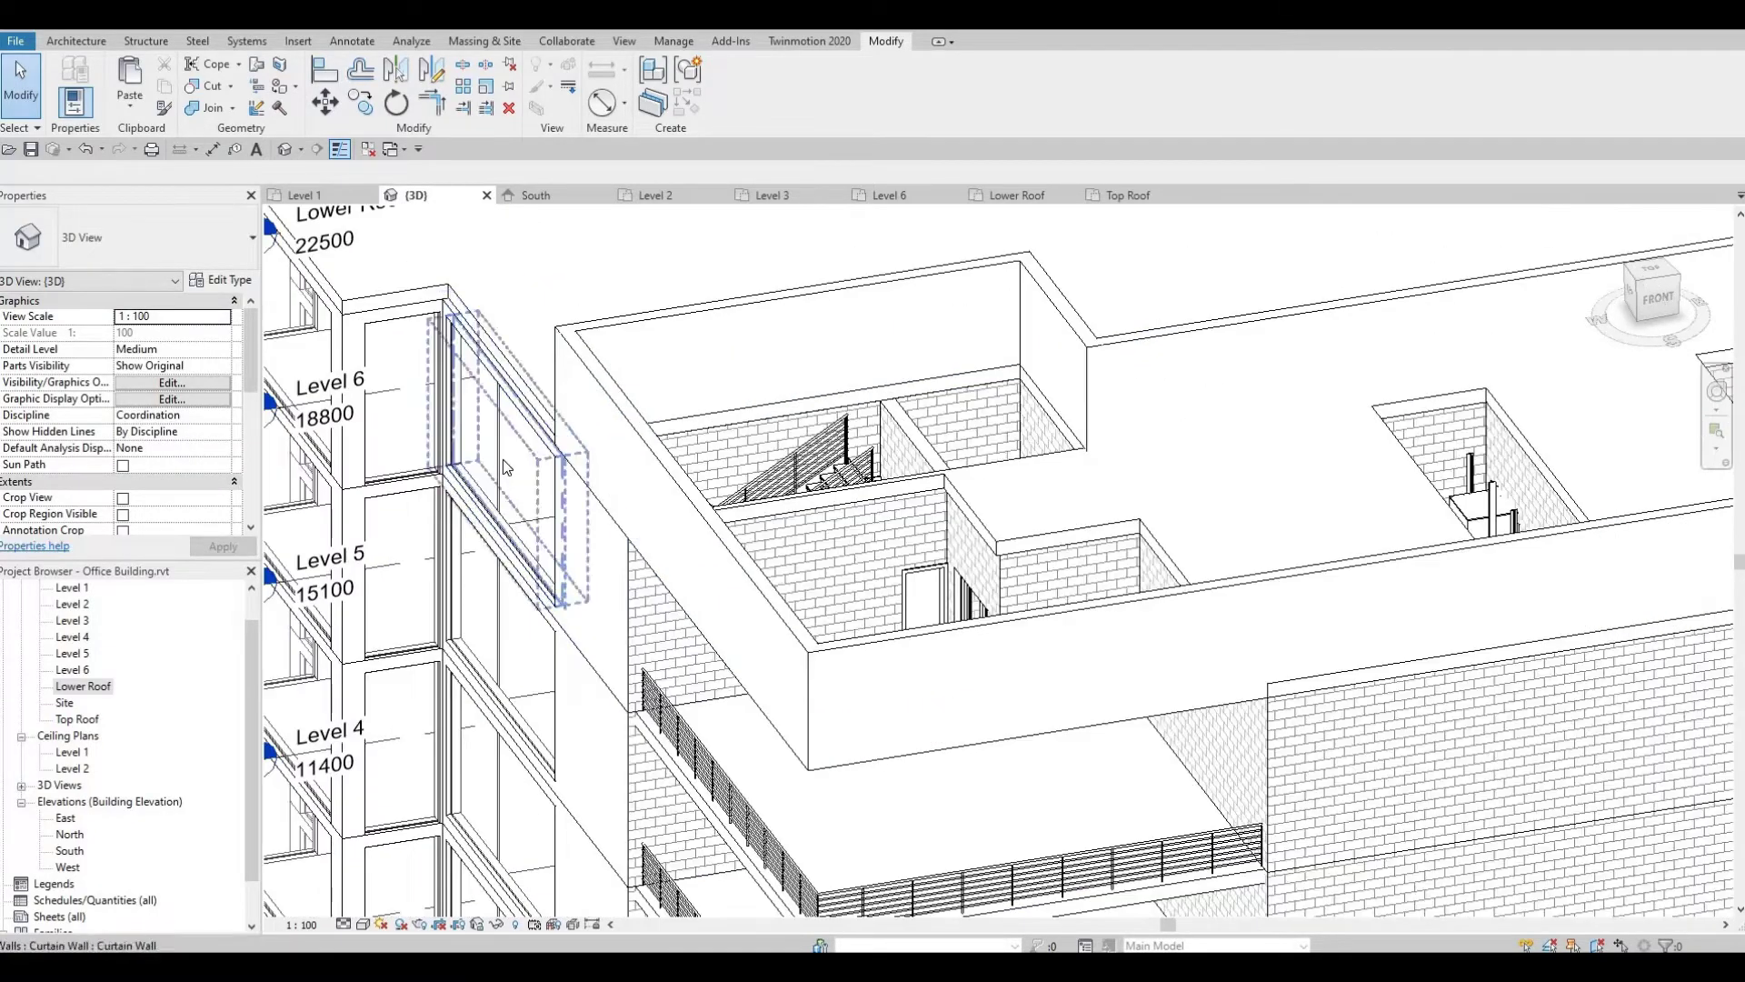
{"action": "key", "text": "ctrl+z"}
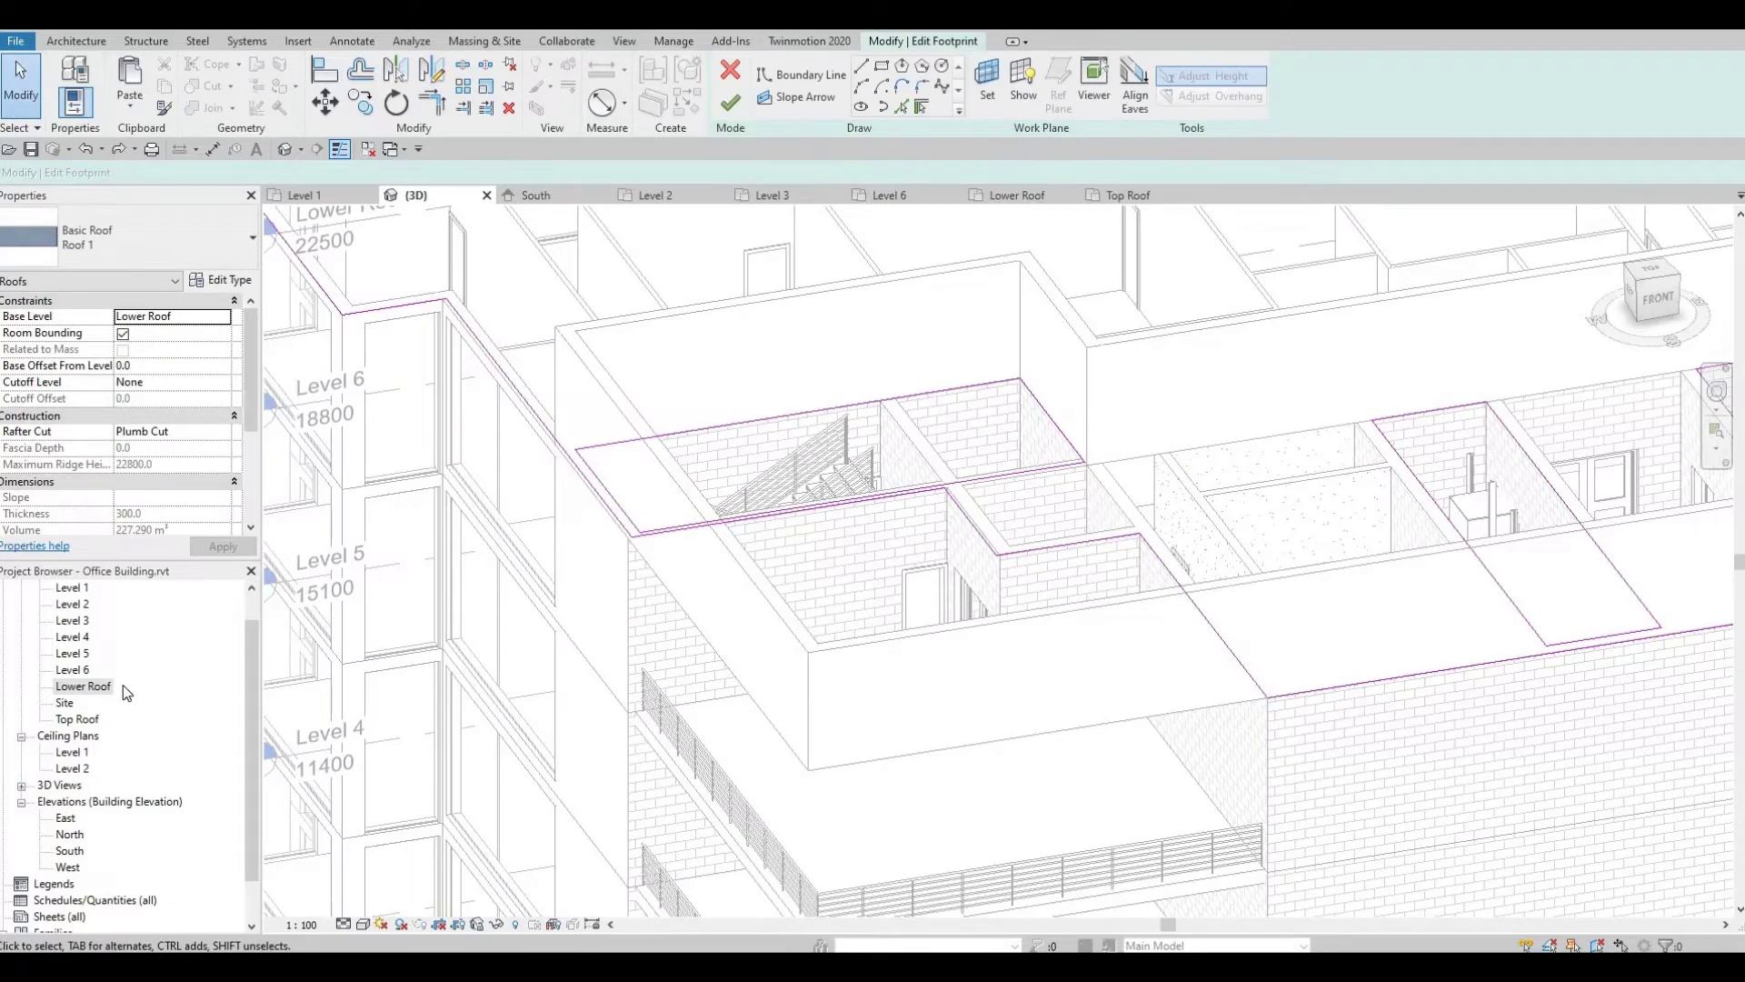
In the Lower Roof plan, draw boundary lines from the outer roof edge across to grid 1 and down along the left stair opening.
{"action": "double_click", "coordinate": [95, 689]}
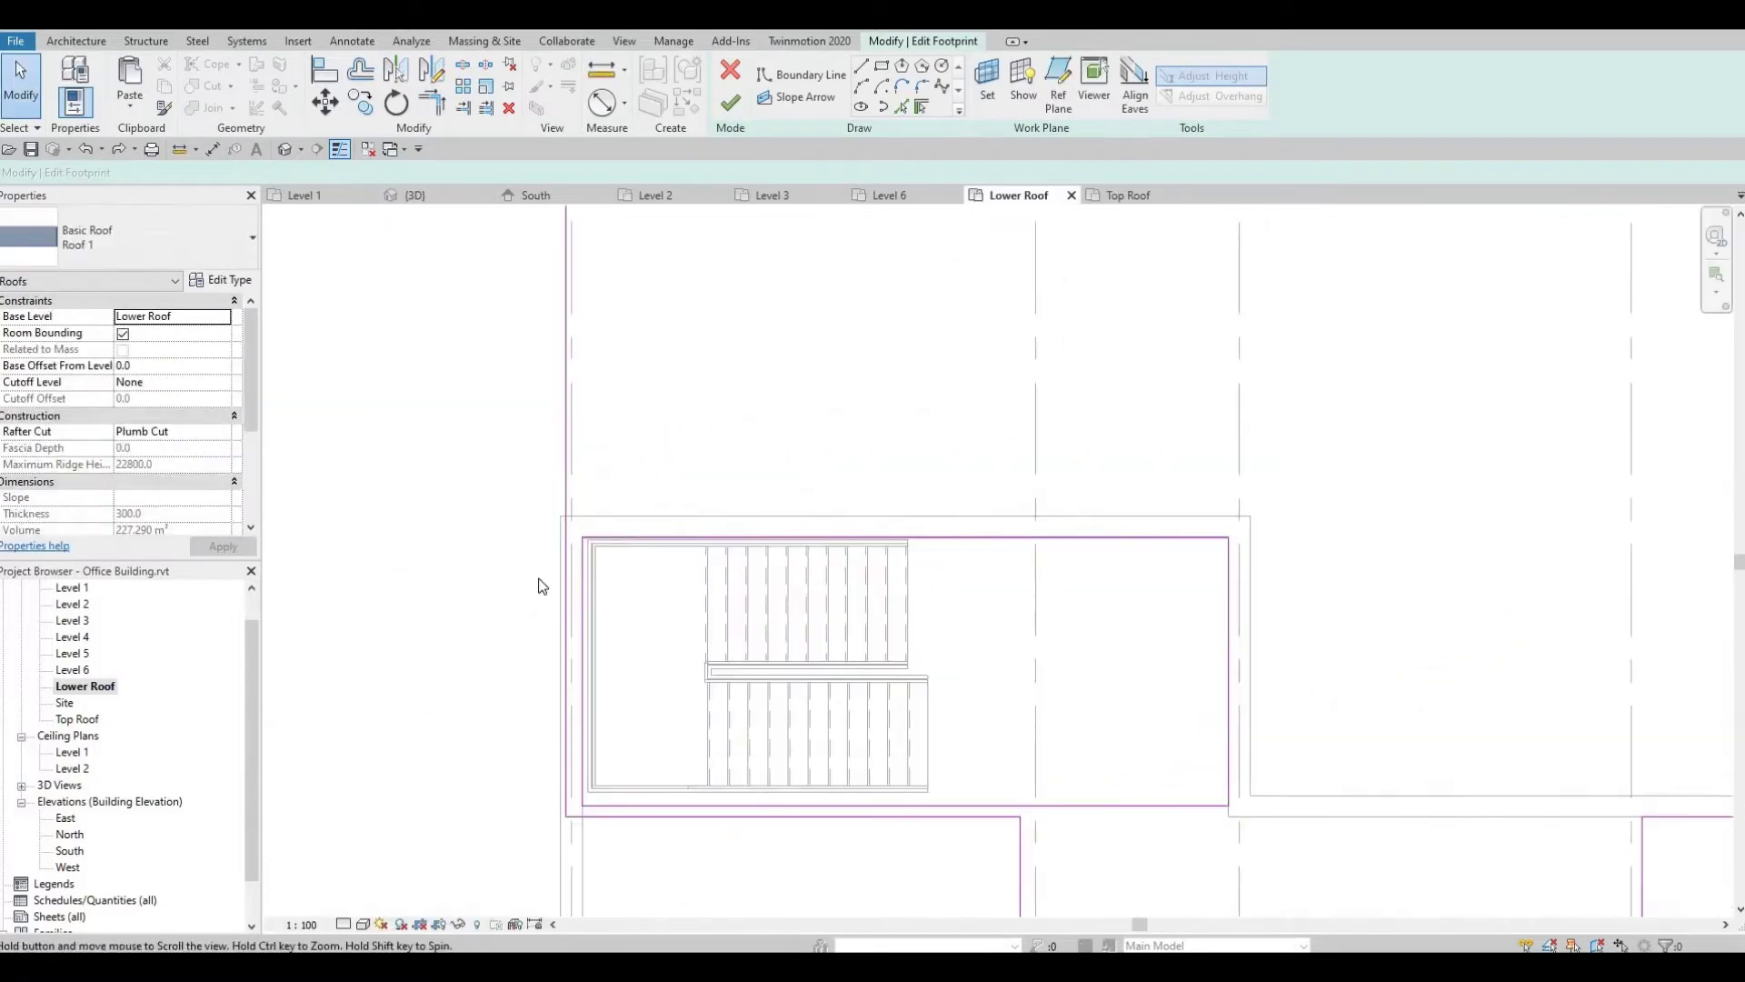
{"action": "middle_click_drag", "start_coordinate": [538, 585], "coordinate": [586, 554]}
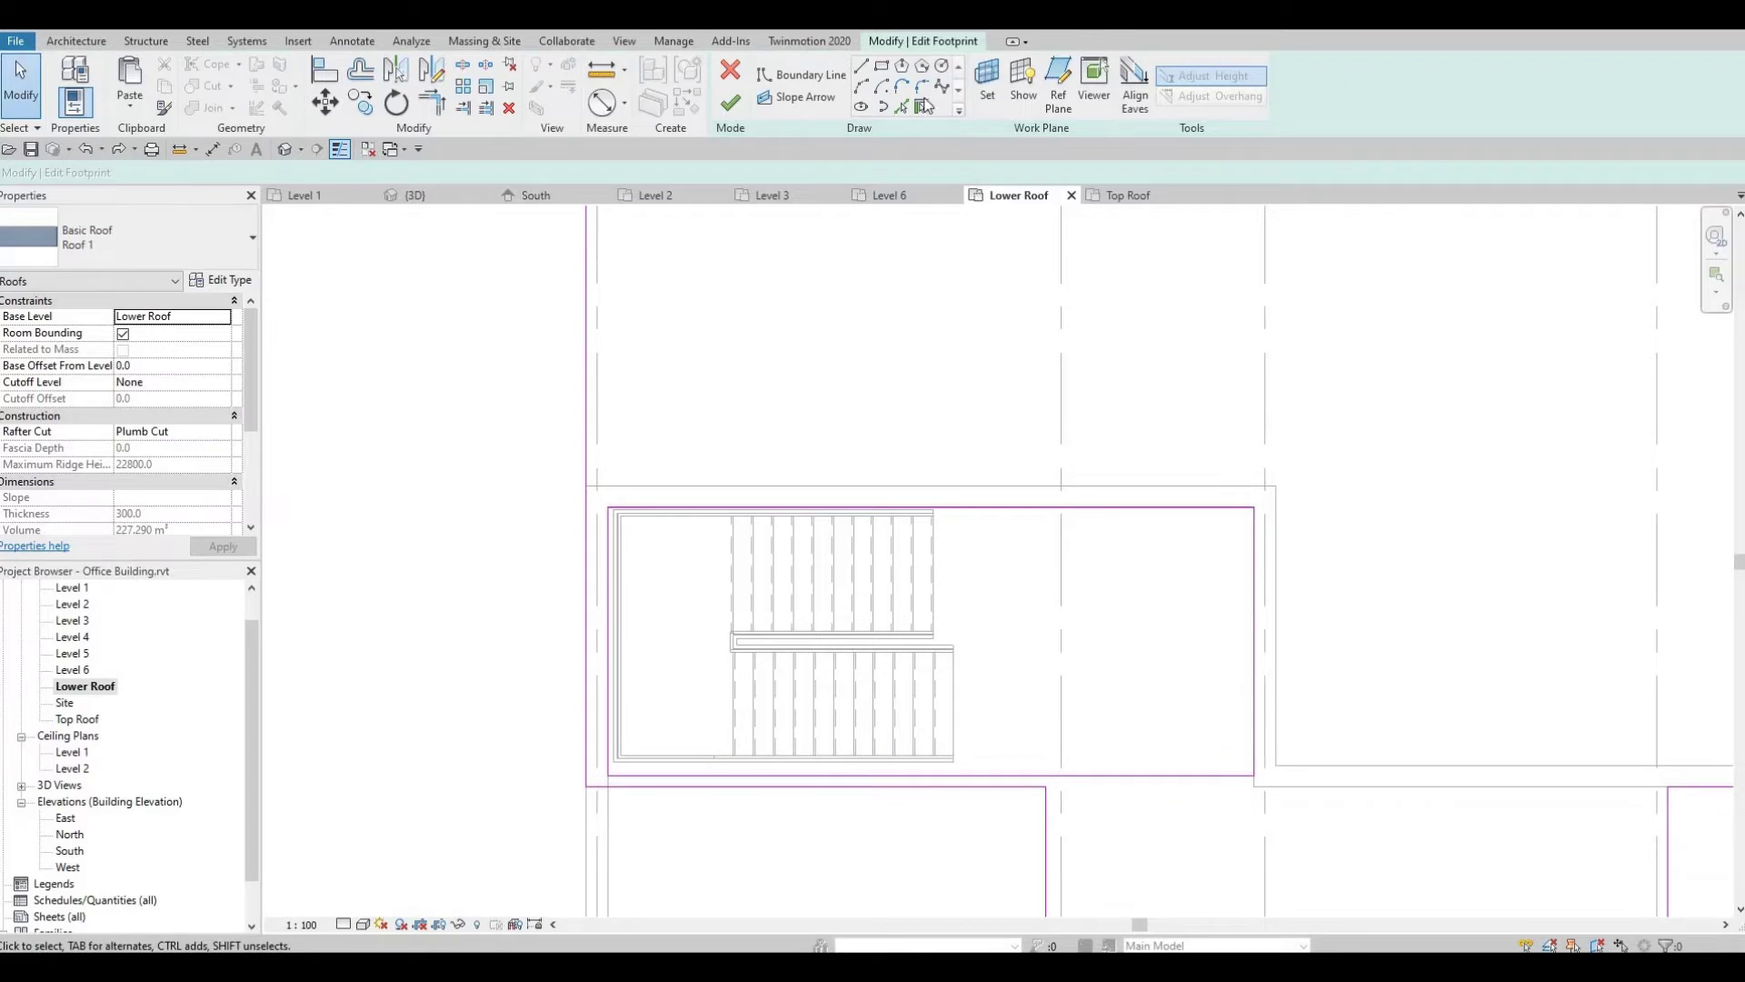
{"action": "left_click", "coordinate": [861, 69]}
{"action": "scroll", "coordinate": [654, 445], "scroll_direction": "up", "scroll_amount": 2}
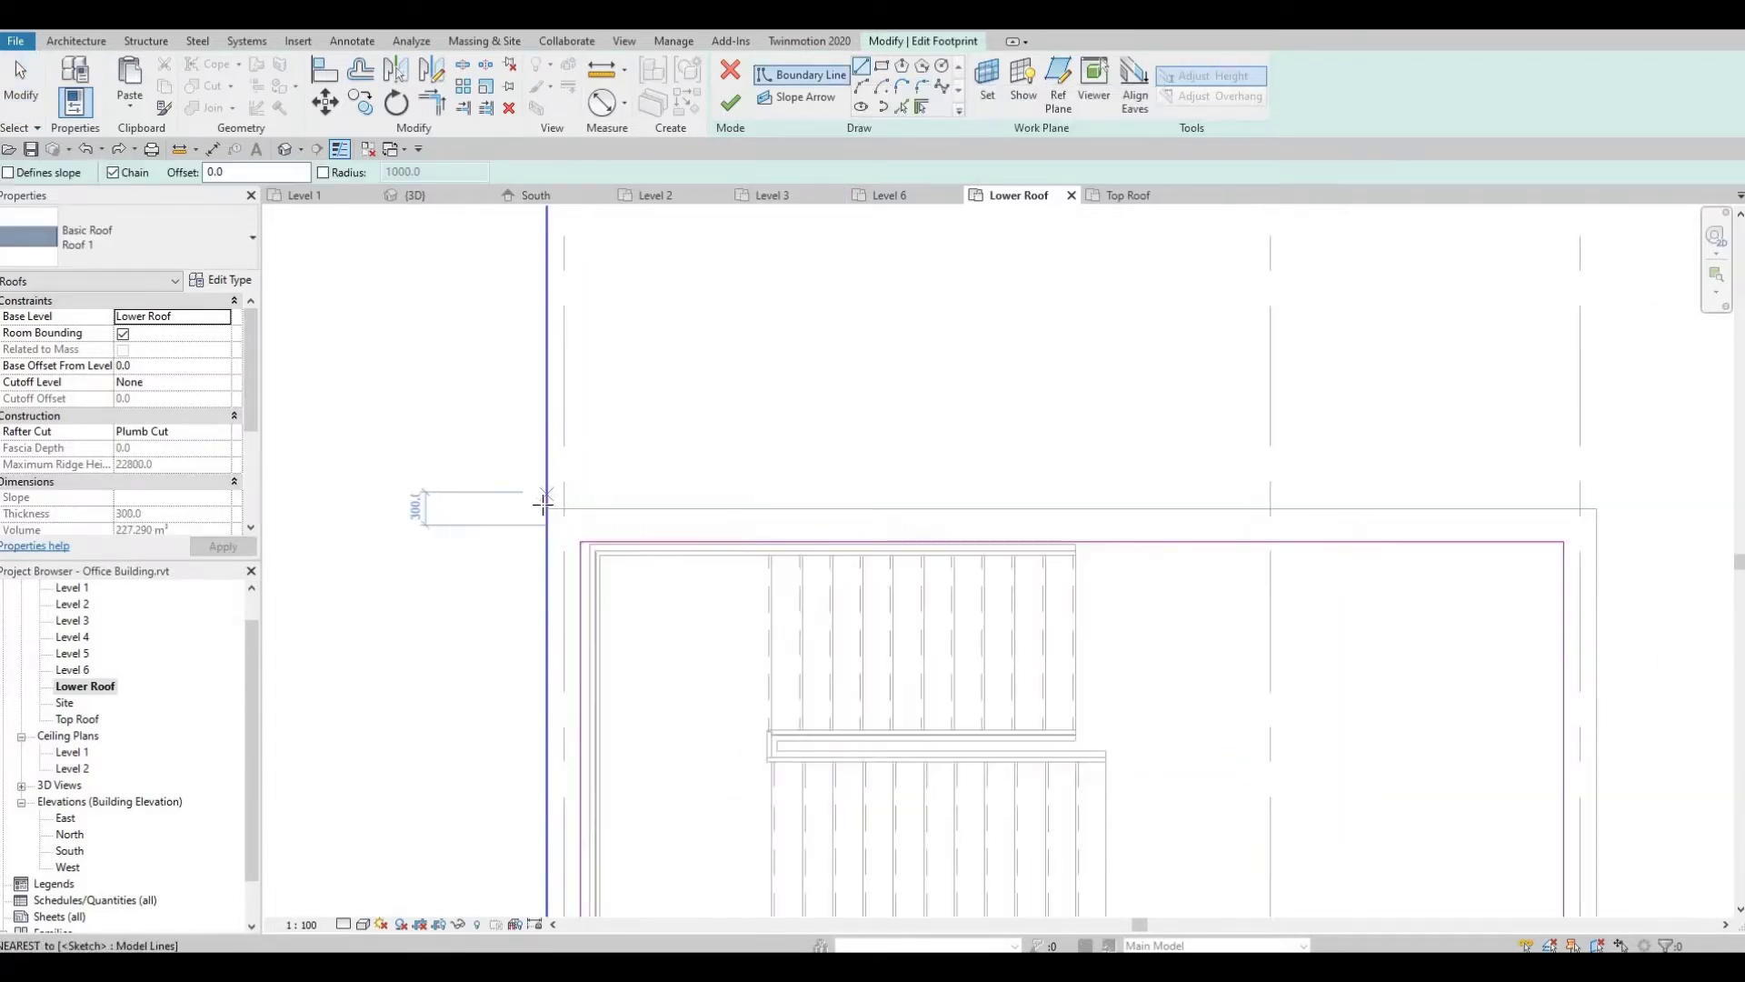
{"action": "left_click", "coordinate": [563, 507]}
{"action": "middle_click_drag", "start_coordinate": [554, 700], "coordinate": [603, 420]}
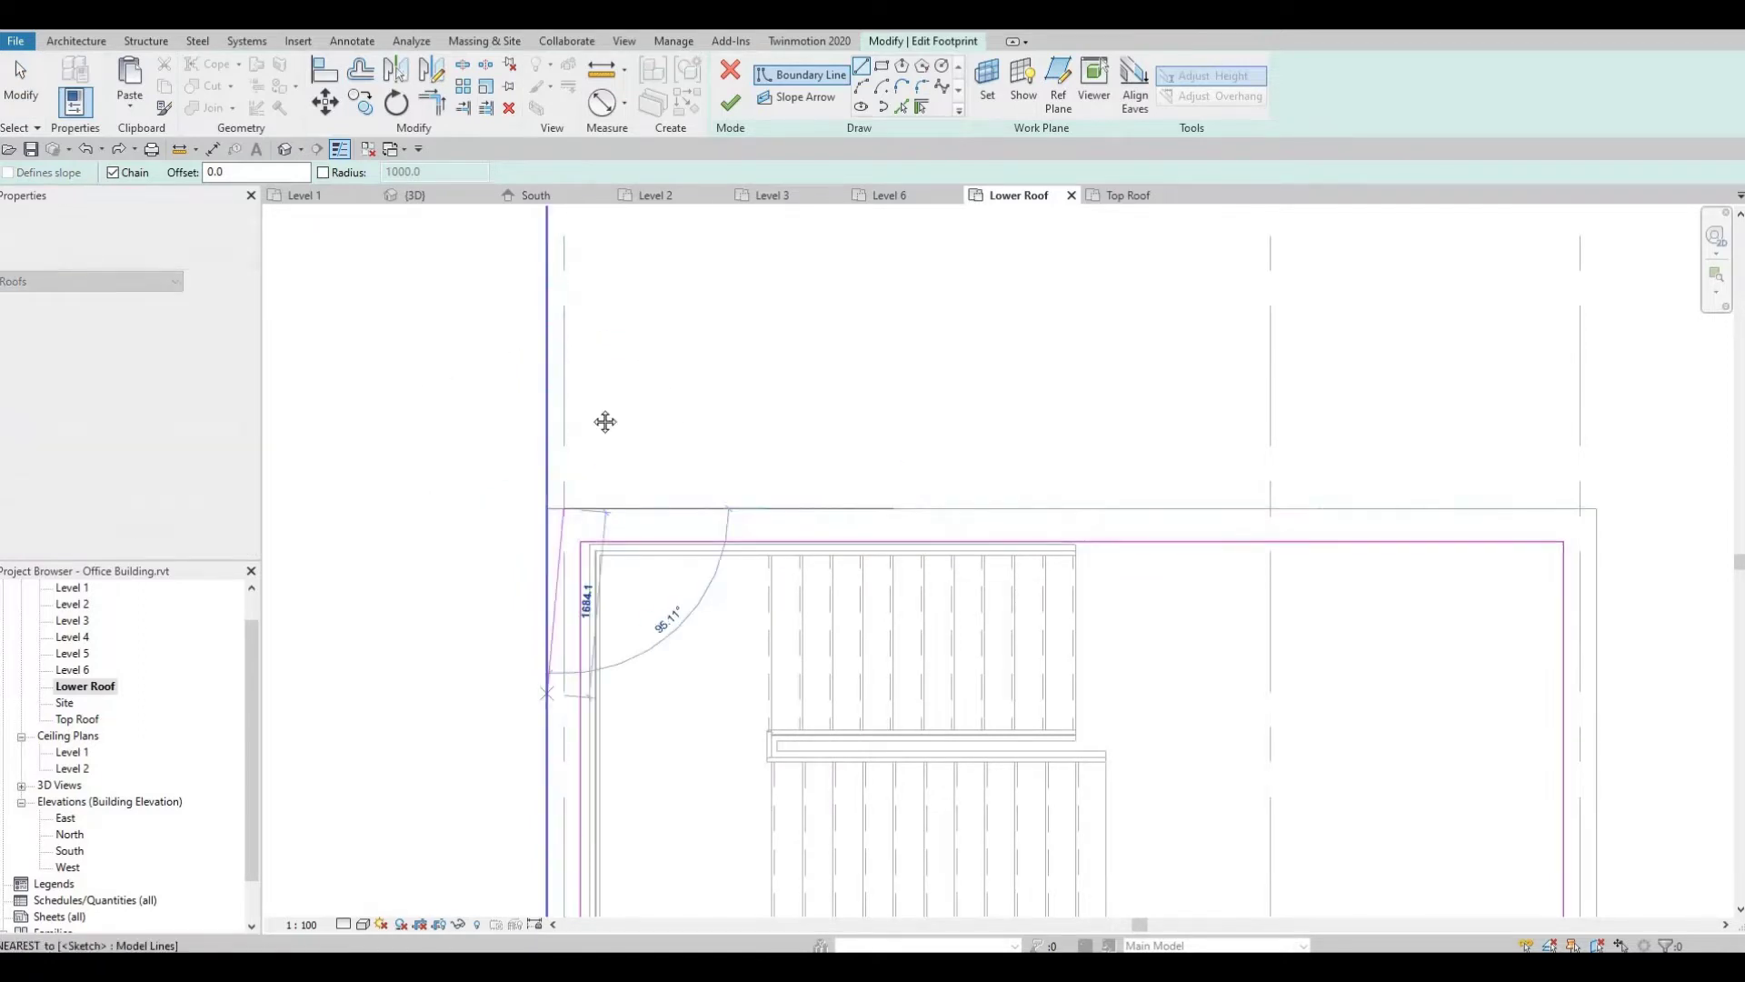
{"action": "left_click", "coordinate": [616, 689]}
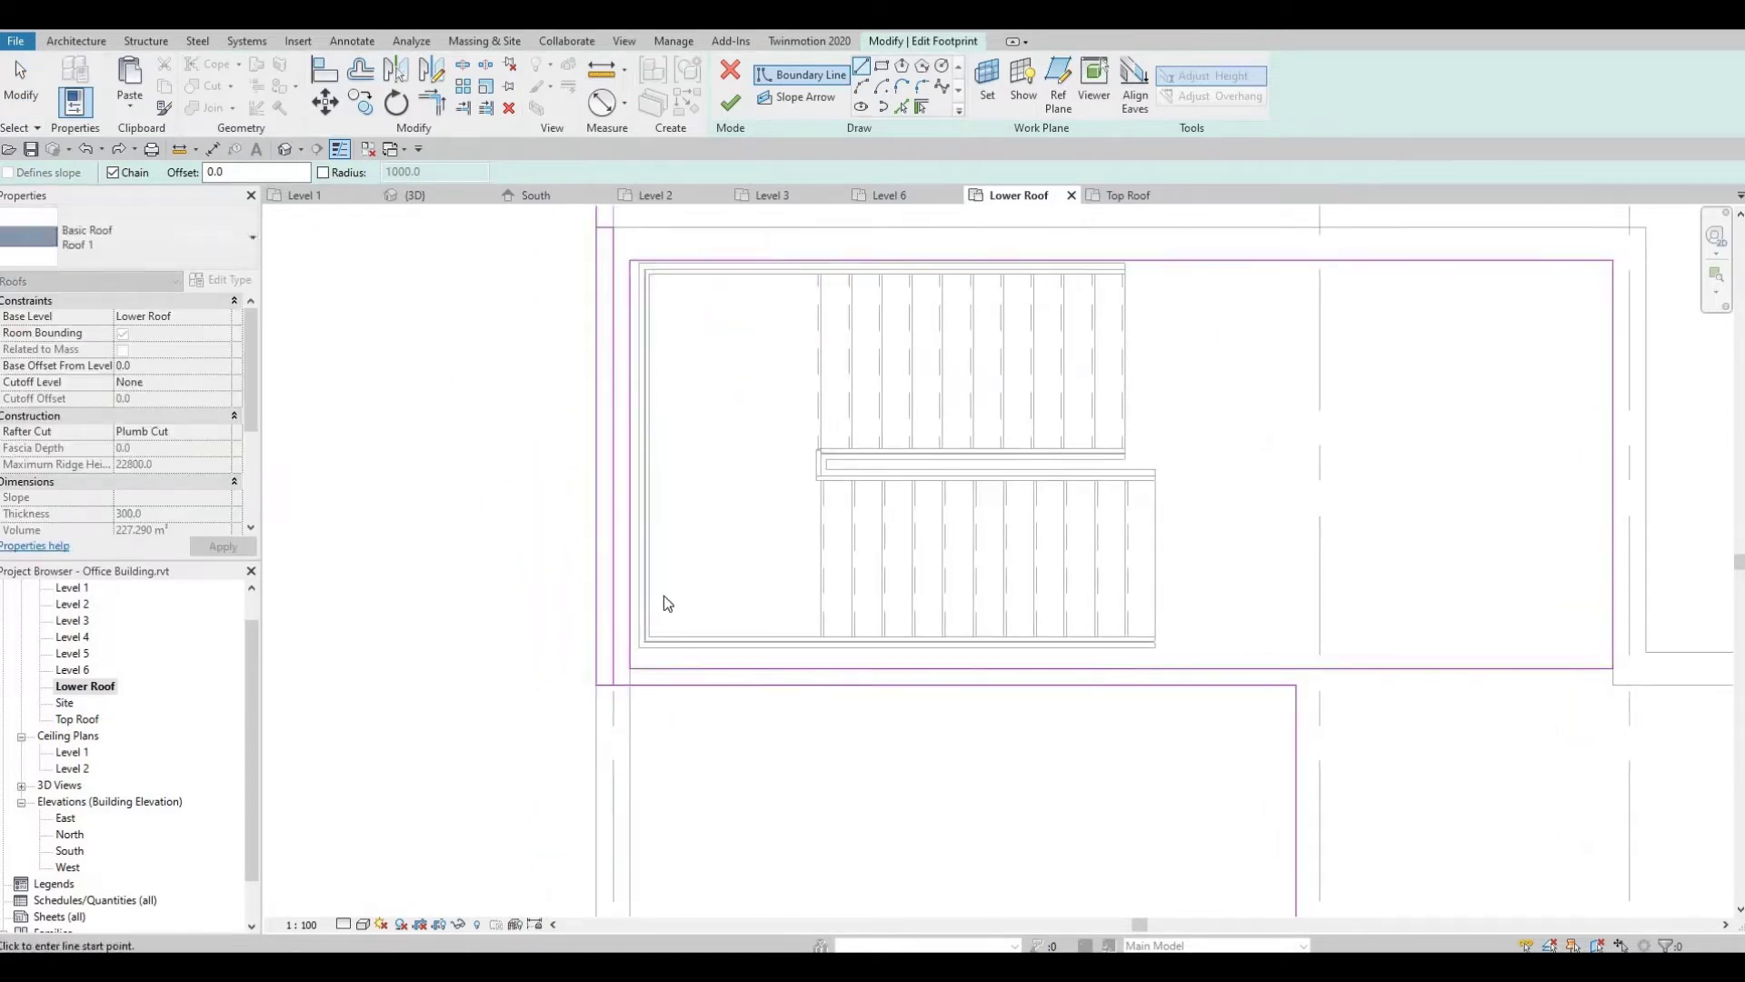
Trim the new grid 1 boundary lines into clean corners with the existing roof outline and finish the footprint.
{"action": "key", "text": "Escape"}
{"action": "key", "text": "Escape"}
{"action": "key", "text": "t"}
{"action": "key", "text": "r"}
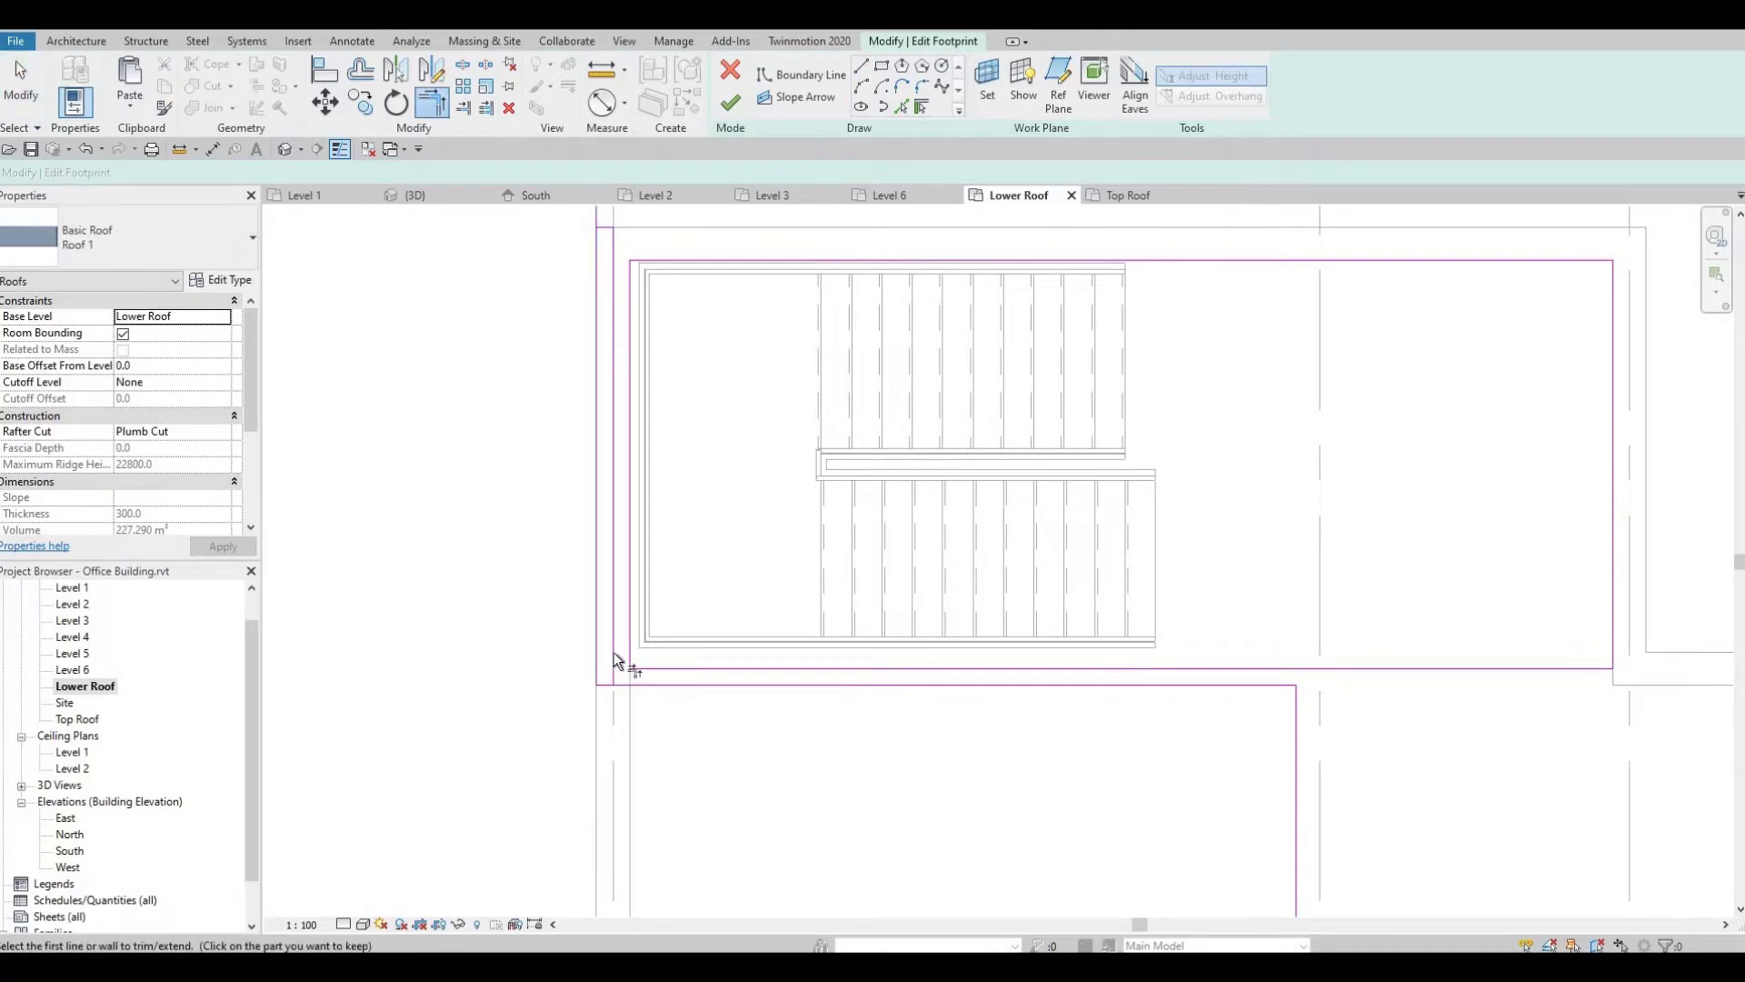
{"action": "left_click", "coordinate": [624, 684]}
{"action": "left_click", "coordinate": [615, 418]}
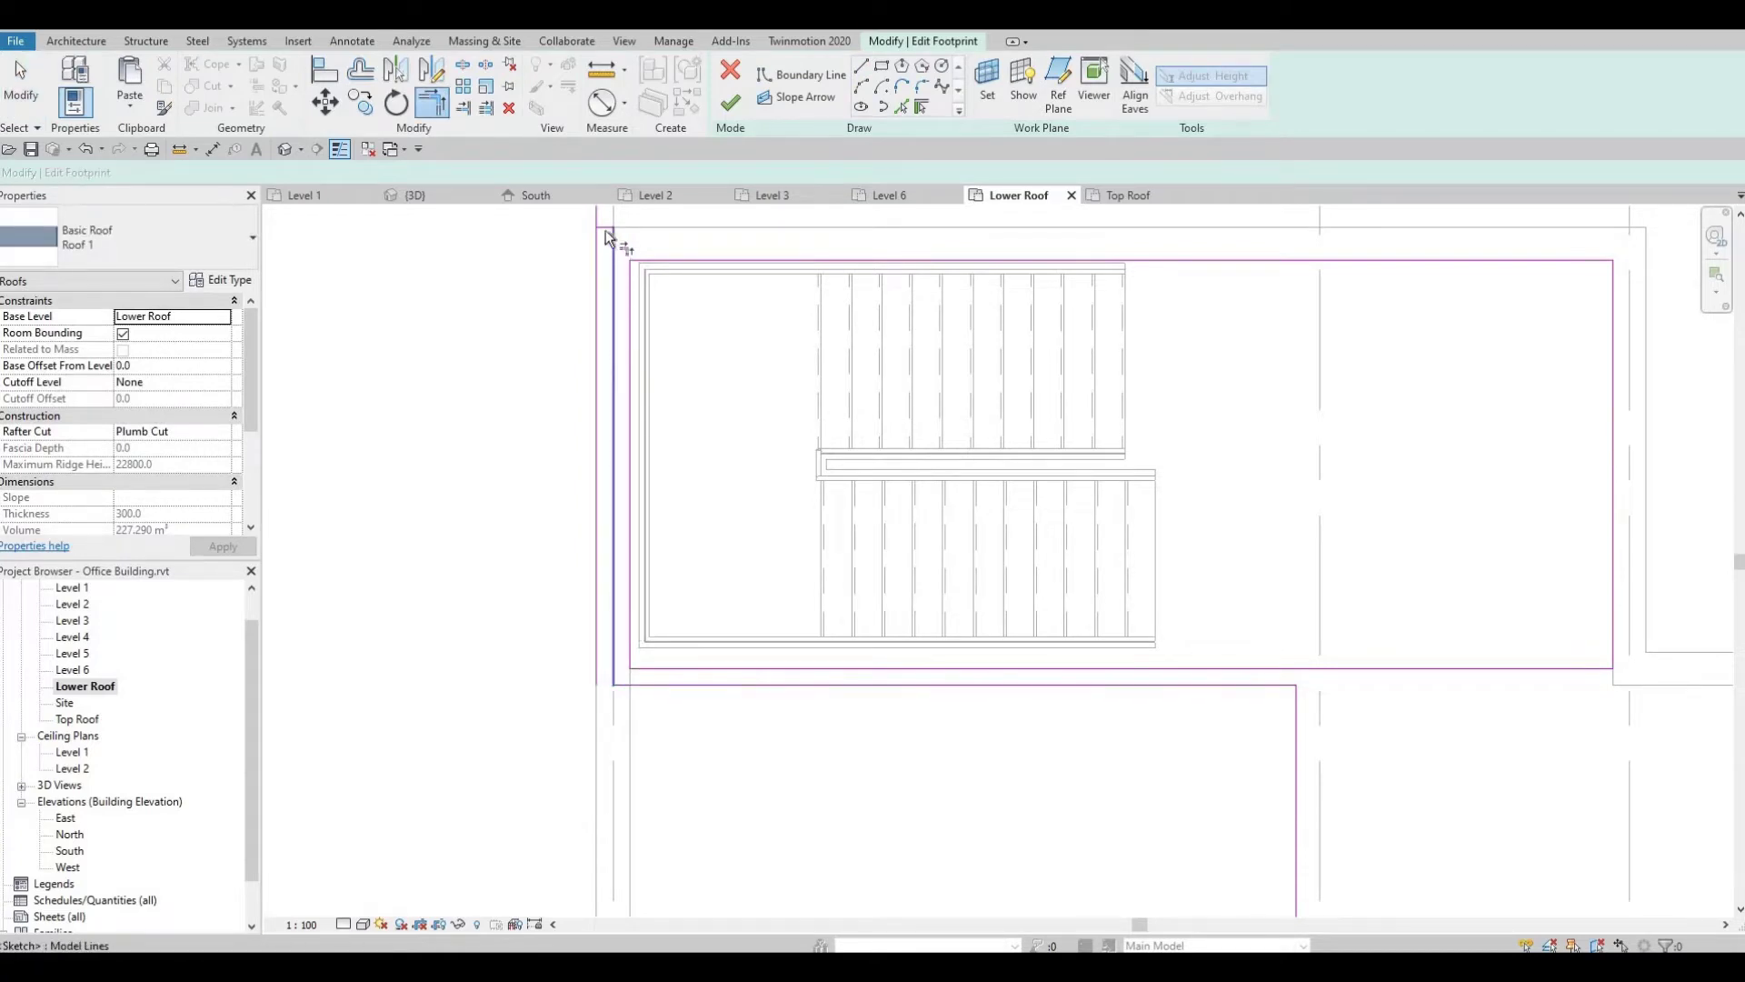
{"action": "left_click", "coordinate": [602, 227]}
{"action": "left_click", "coordinate": [596, 219]}
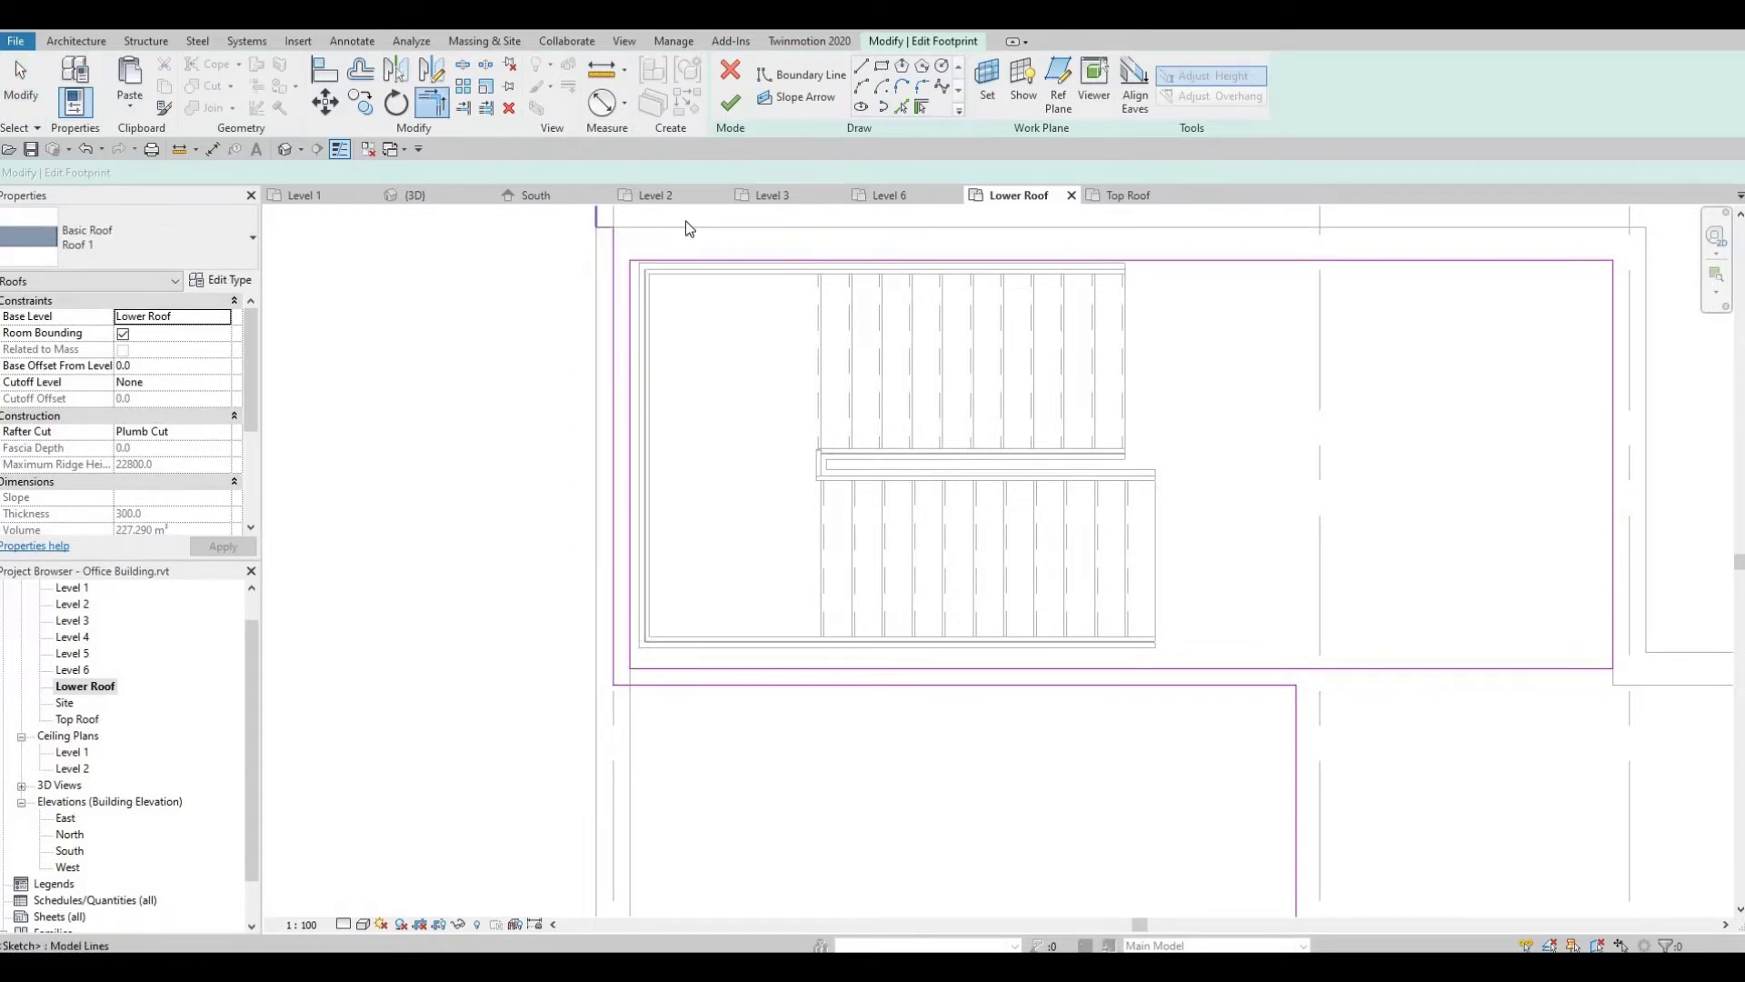
{"action": "left_click", "coordinate": [730, 102]}
{"action": "key", "text": "Escape"}
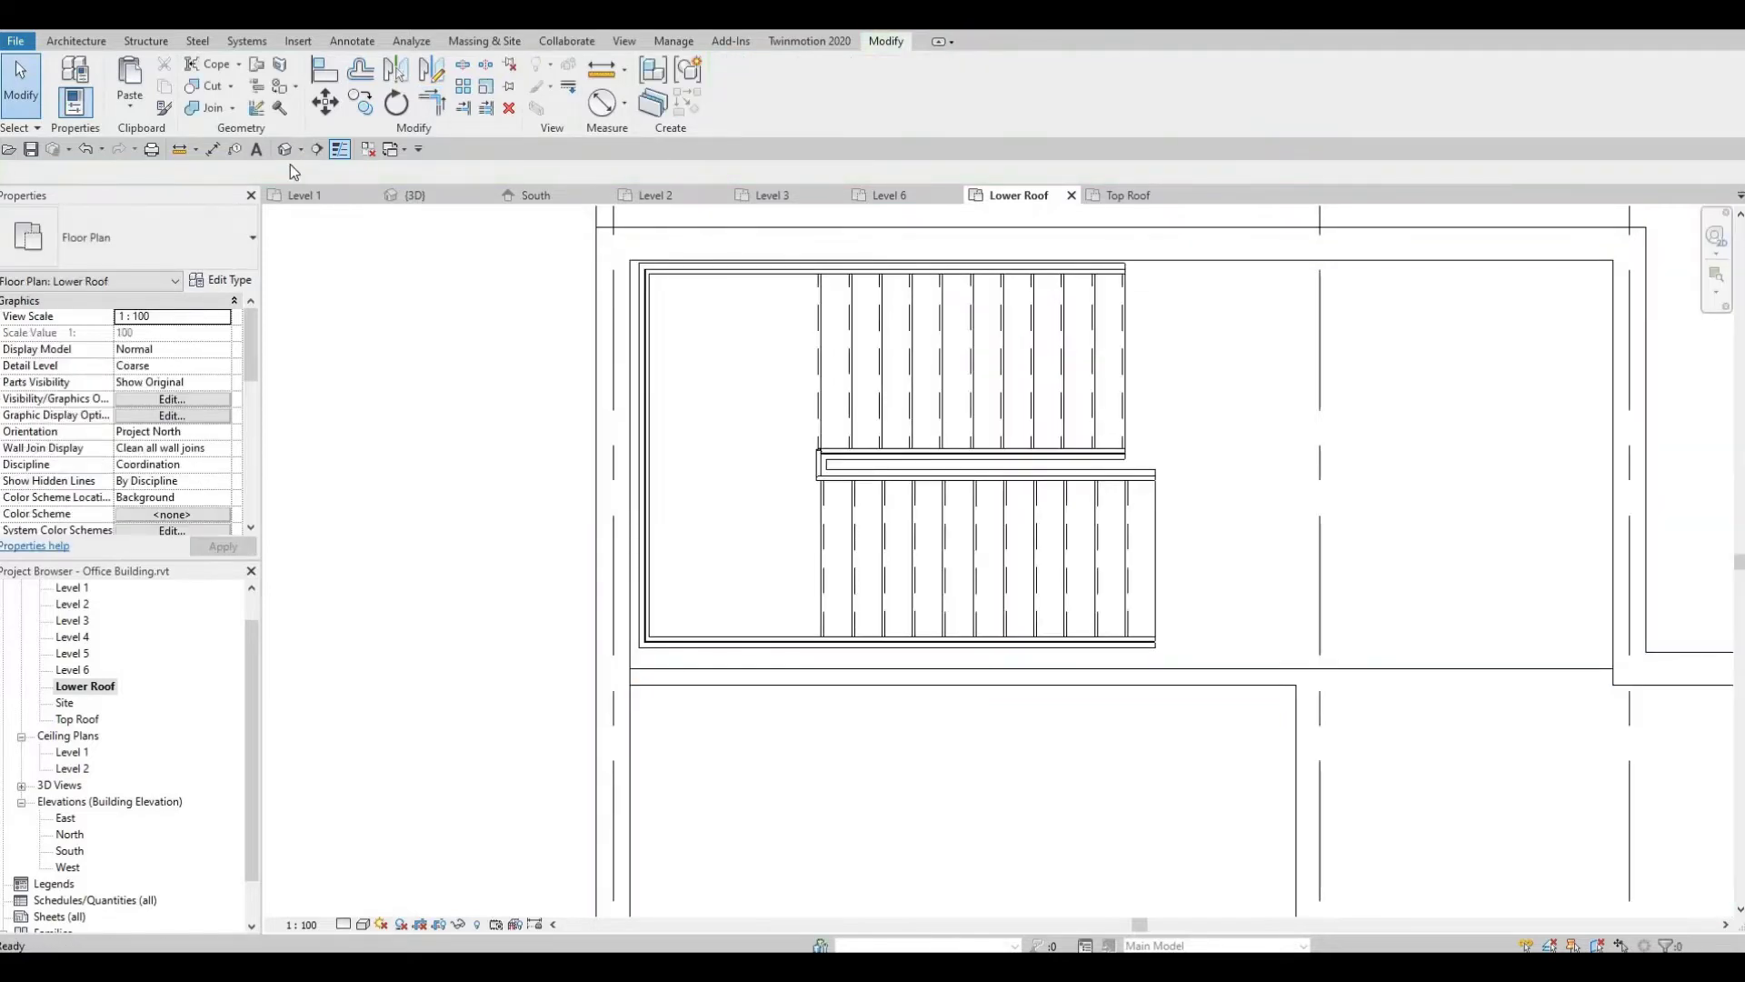
Examine the roof edge at the left stair enclosure and along the front wall in the 3D view.
{"action": "left_click", "coordinate": [284, 150]}
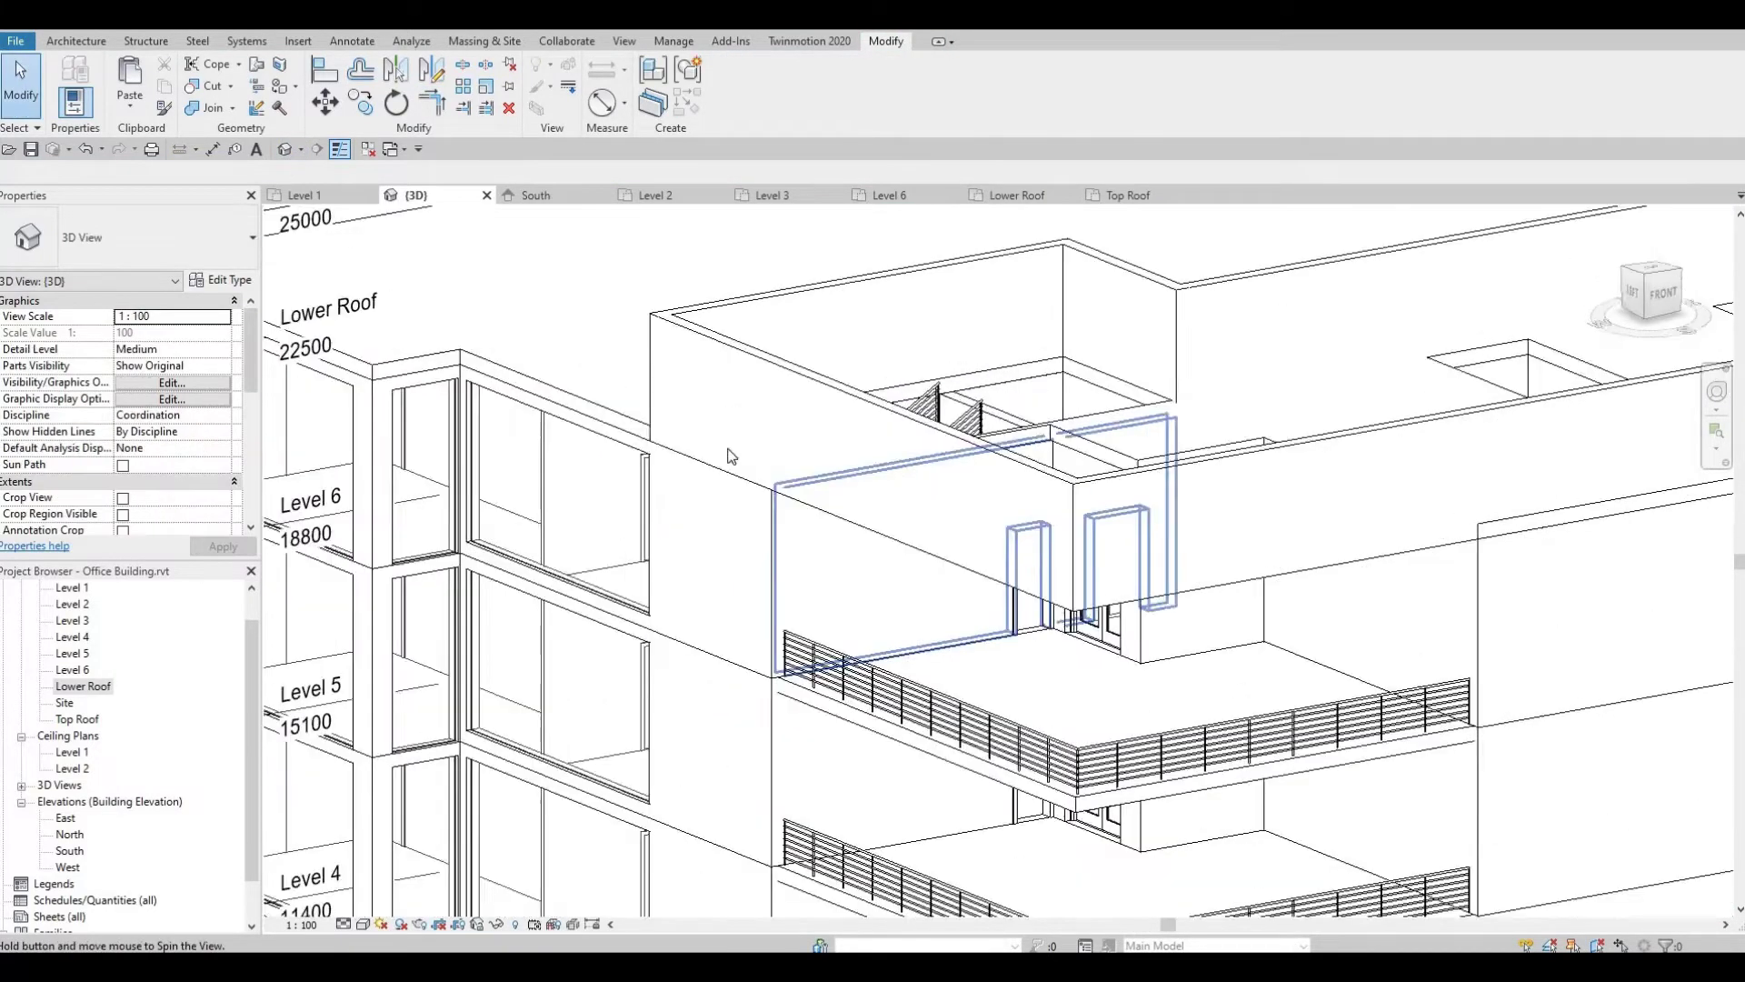
{"action": "middle_click_drag", "start_coordinate": [732, 456], "coordinate": [768, 401], "text": "shift"}
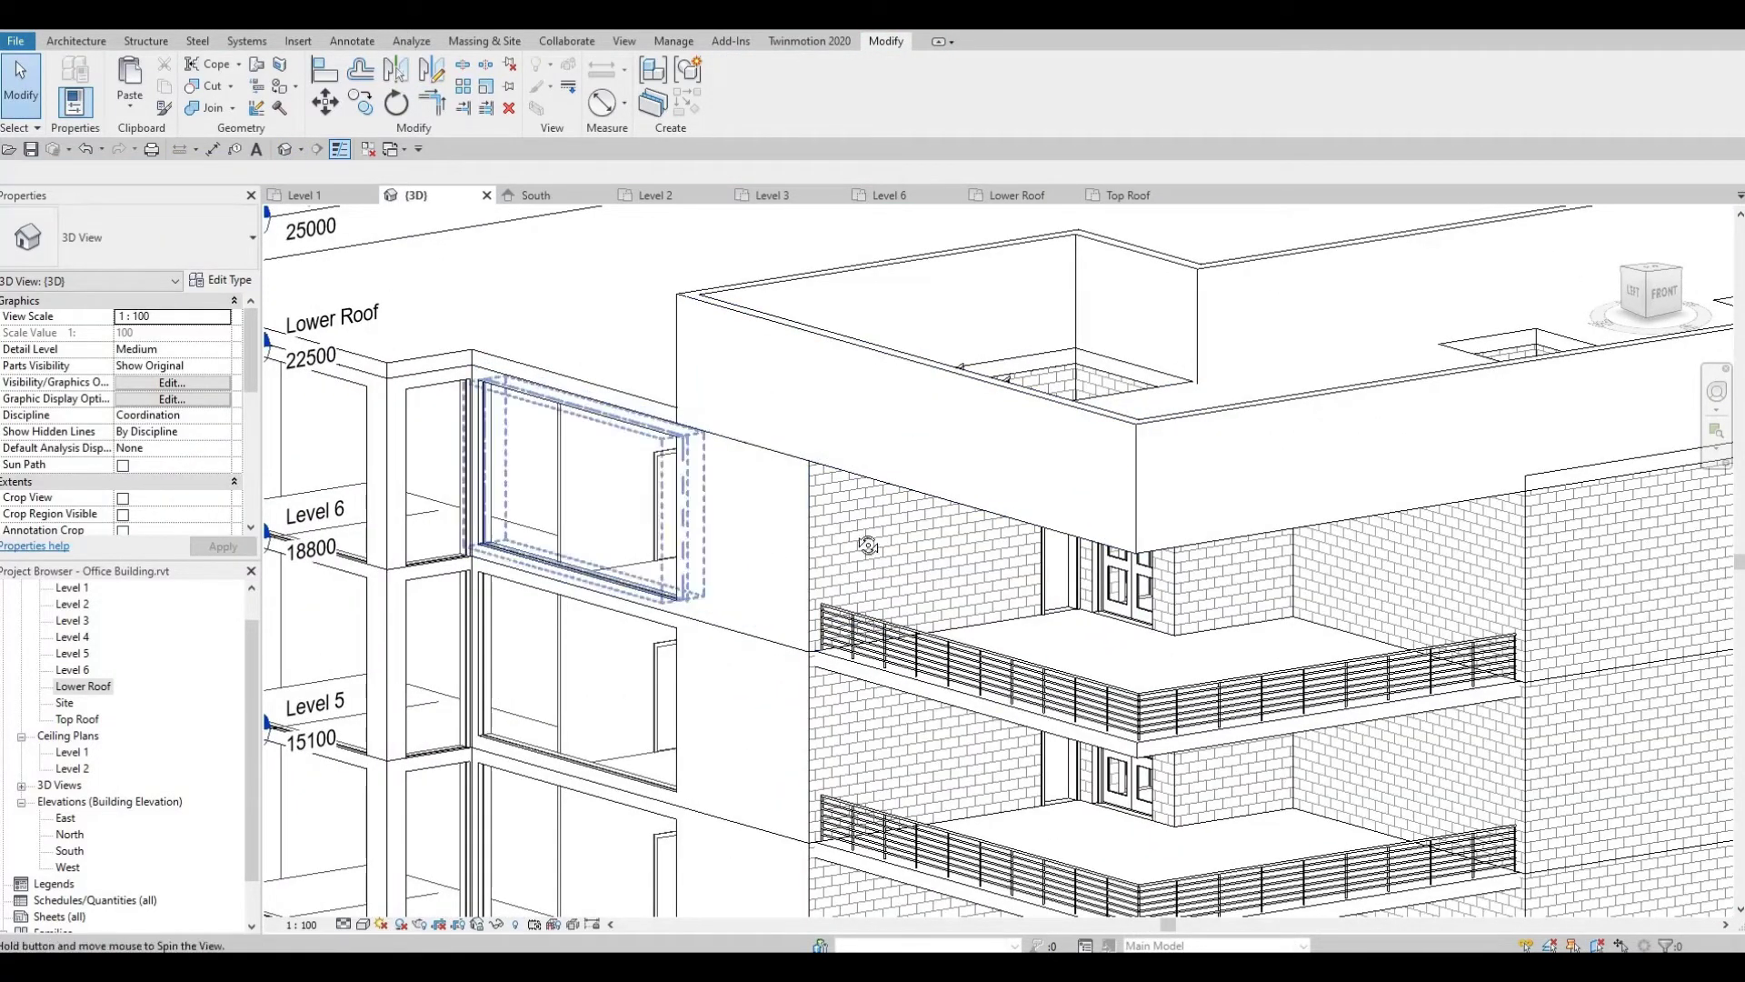
{"action": "middle_click_drag", "start_coordinate": [689, 542], "coordinate": [1324, 514], "text": "shift"}
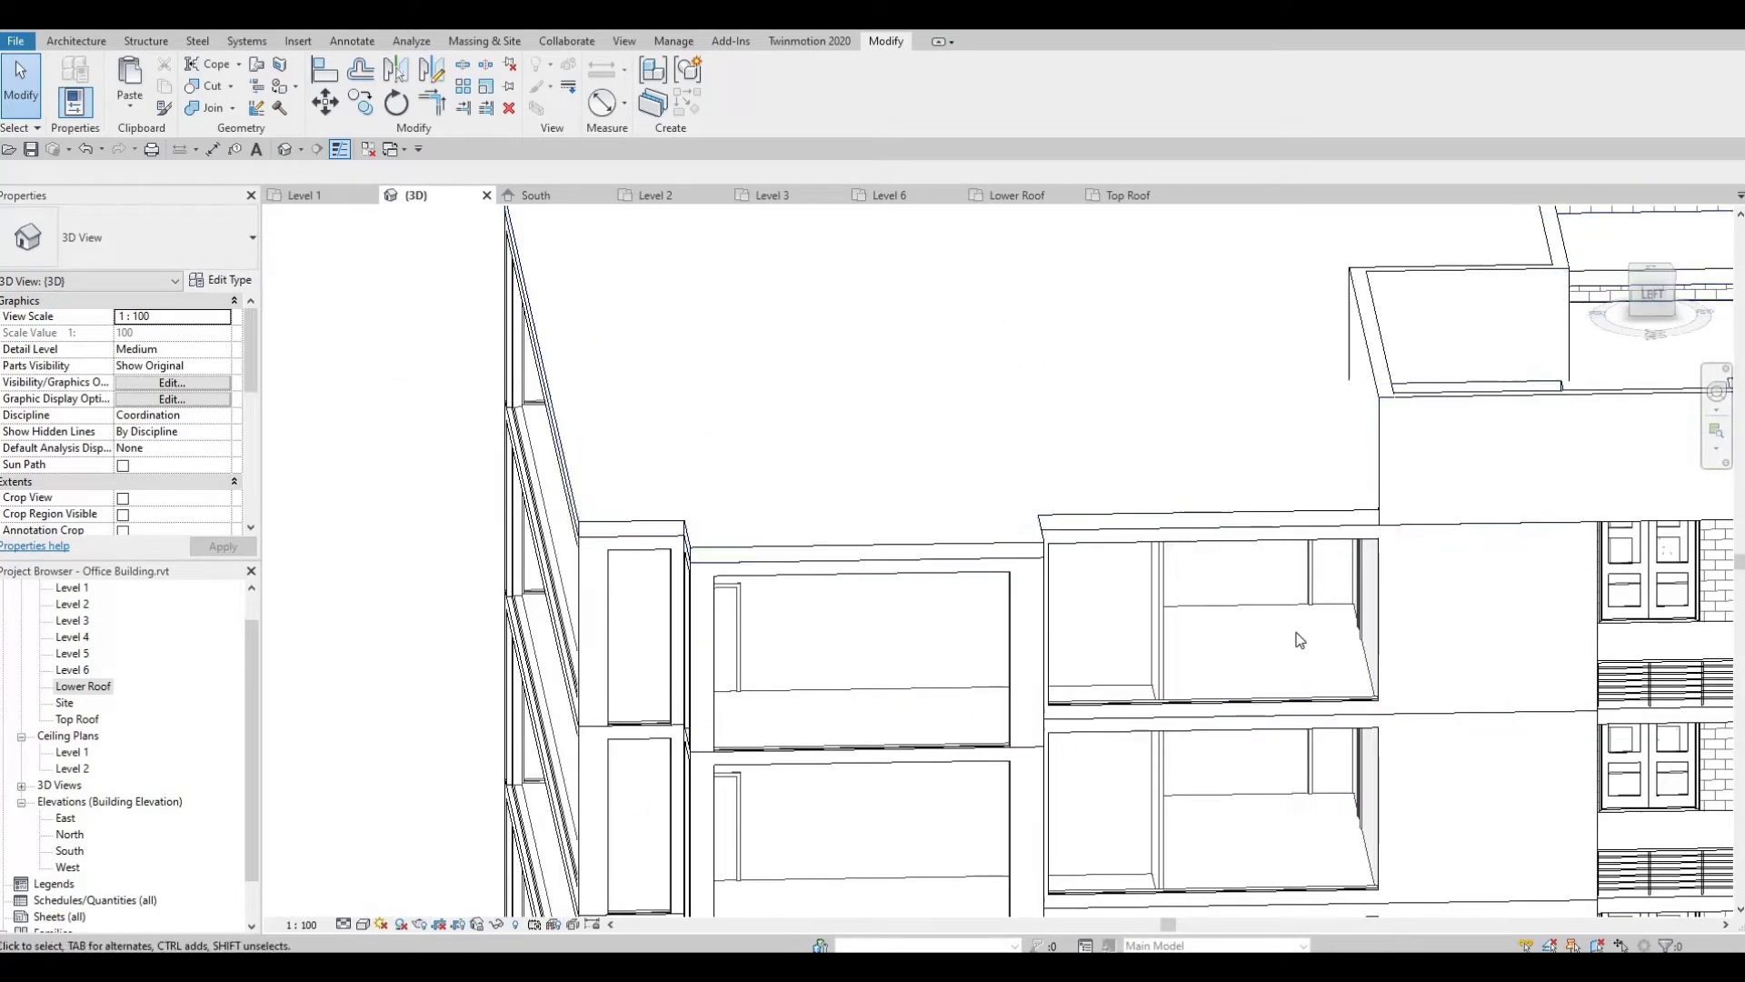
{"action": "middle_click_drag", "start_coordinate": [1265, 652], "coordinate": [1047, 668], "text": "shift"}
{"action": "scroll", "coordinate": [1072, 565], "scroll_direction": "down", "scroll_amount": 2}
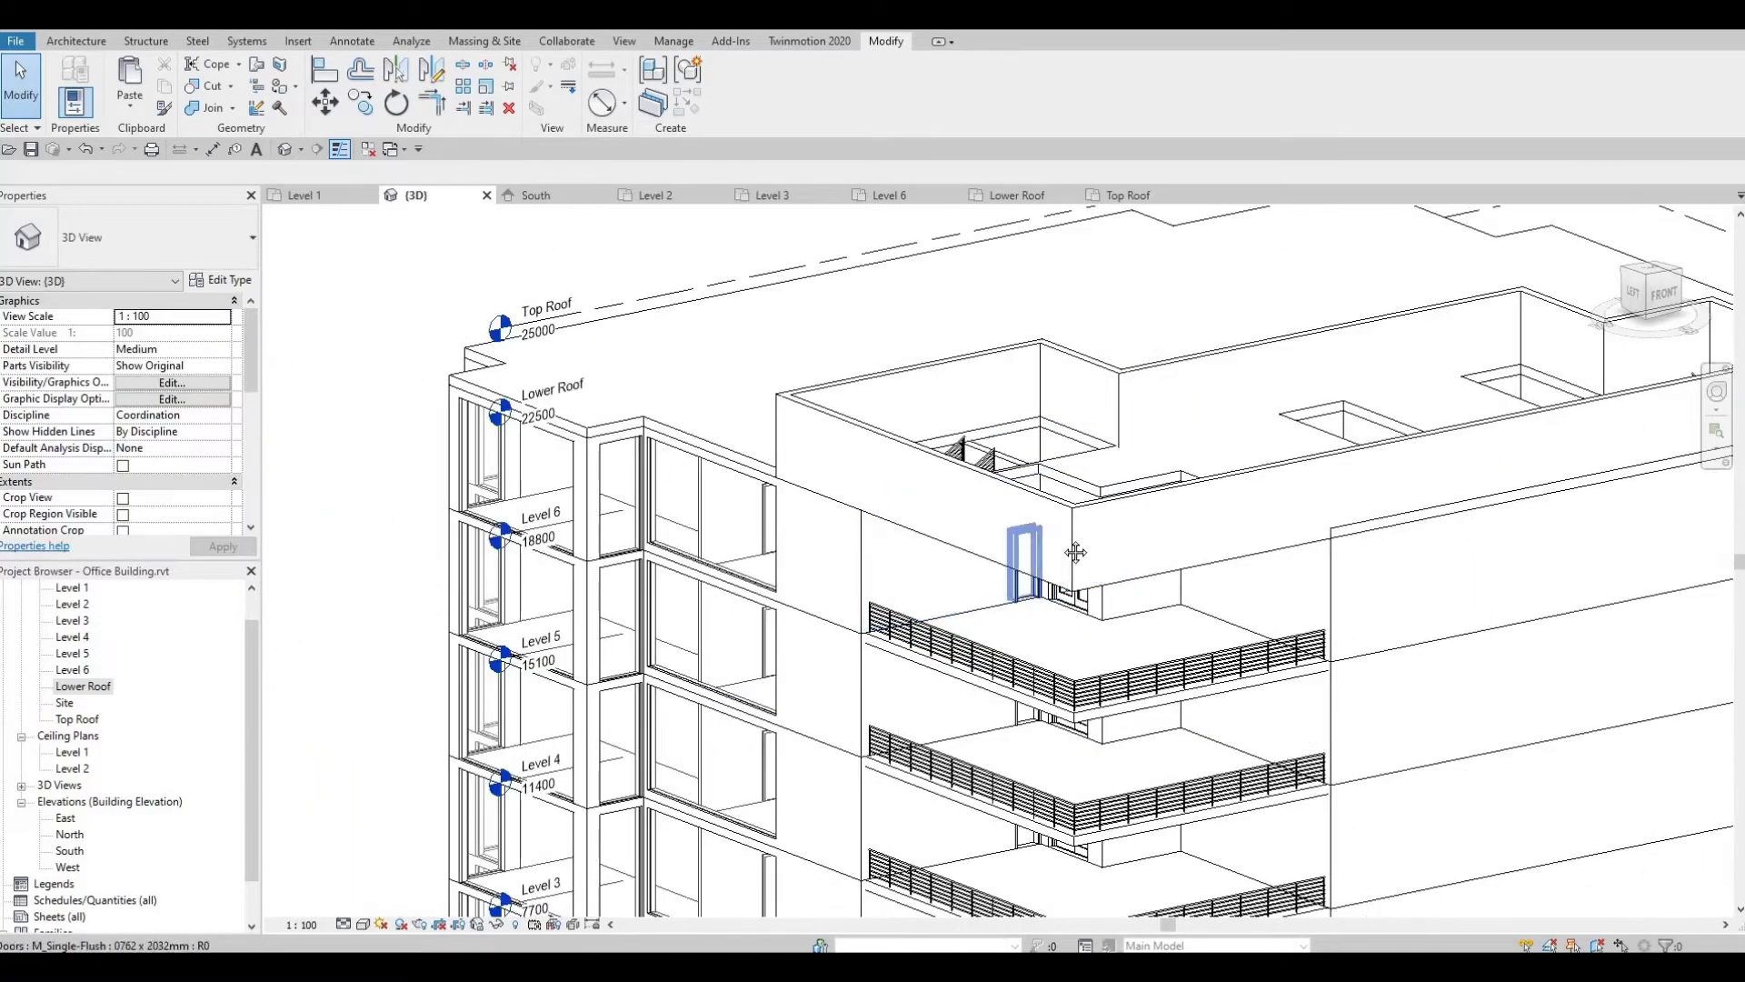
{"action": "middle_click_drag", "start_coordinate": [1100, 604], "coordinate": [1302, 505]}
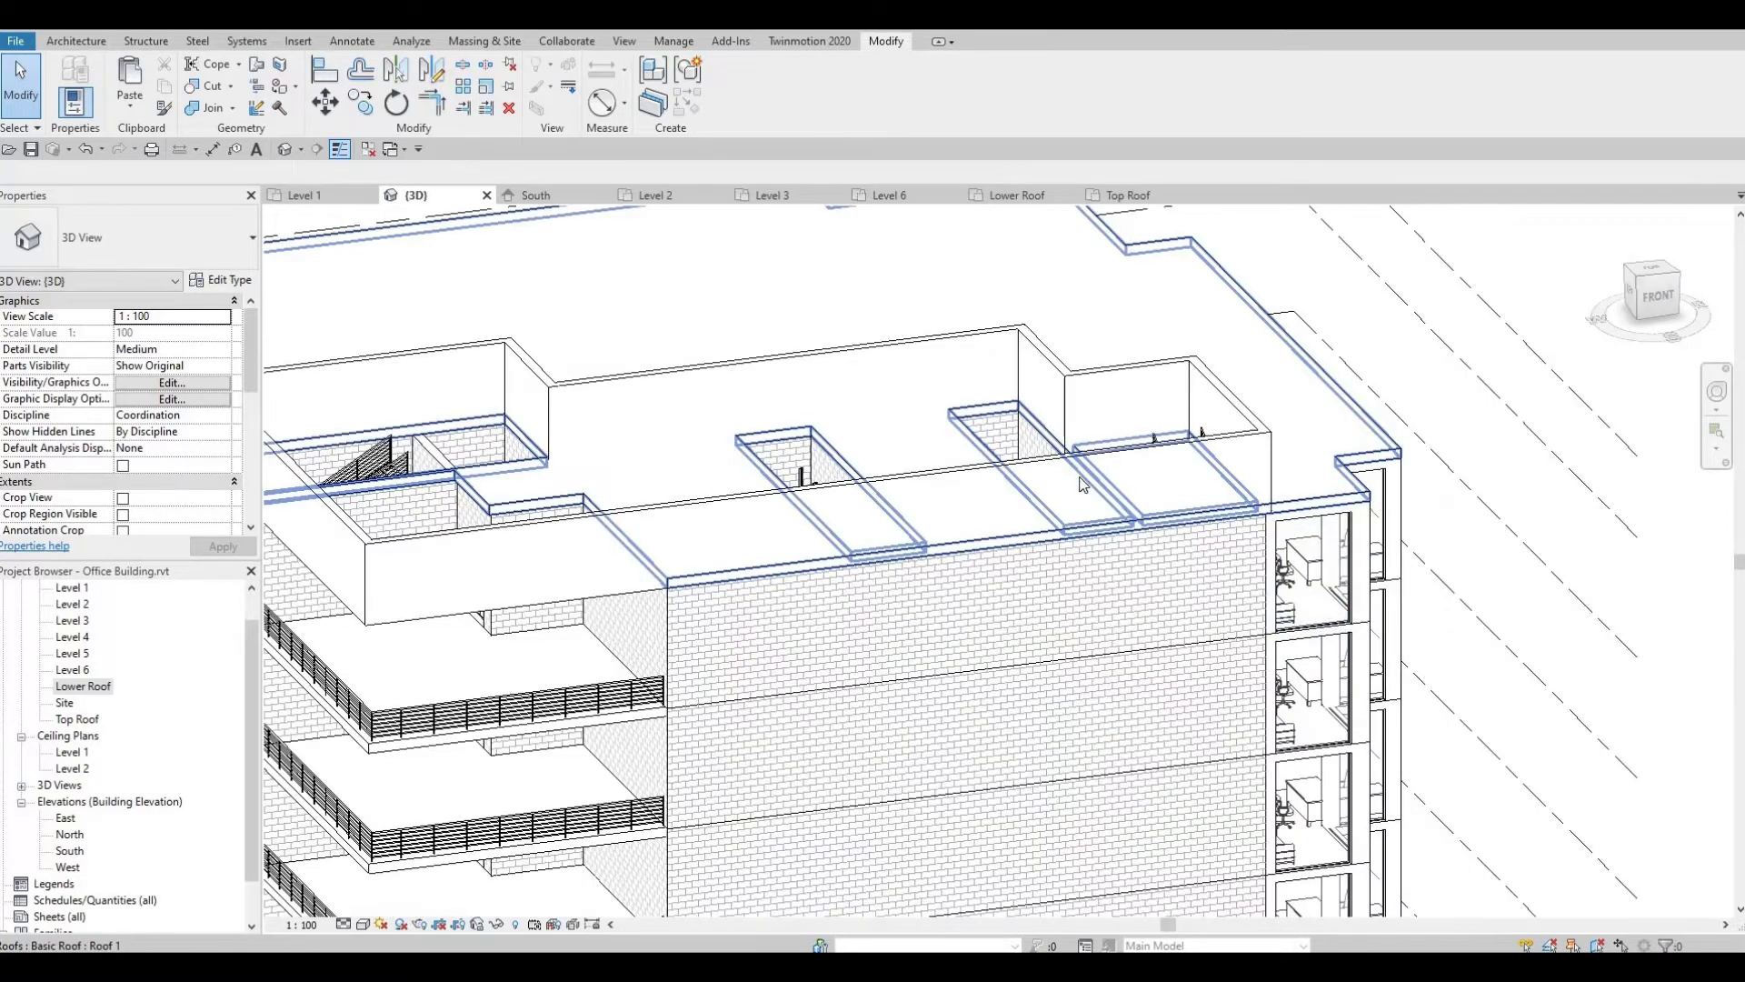
Reopen the roof's footprint for editing in the Lower Roof plan at the right stair opening's lower corner.
{"action": "left_click", "coordinate": [1081, 483]}
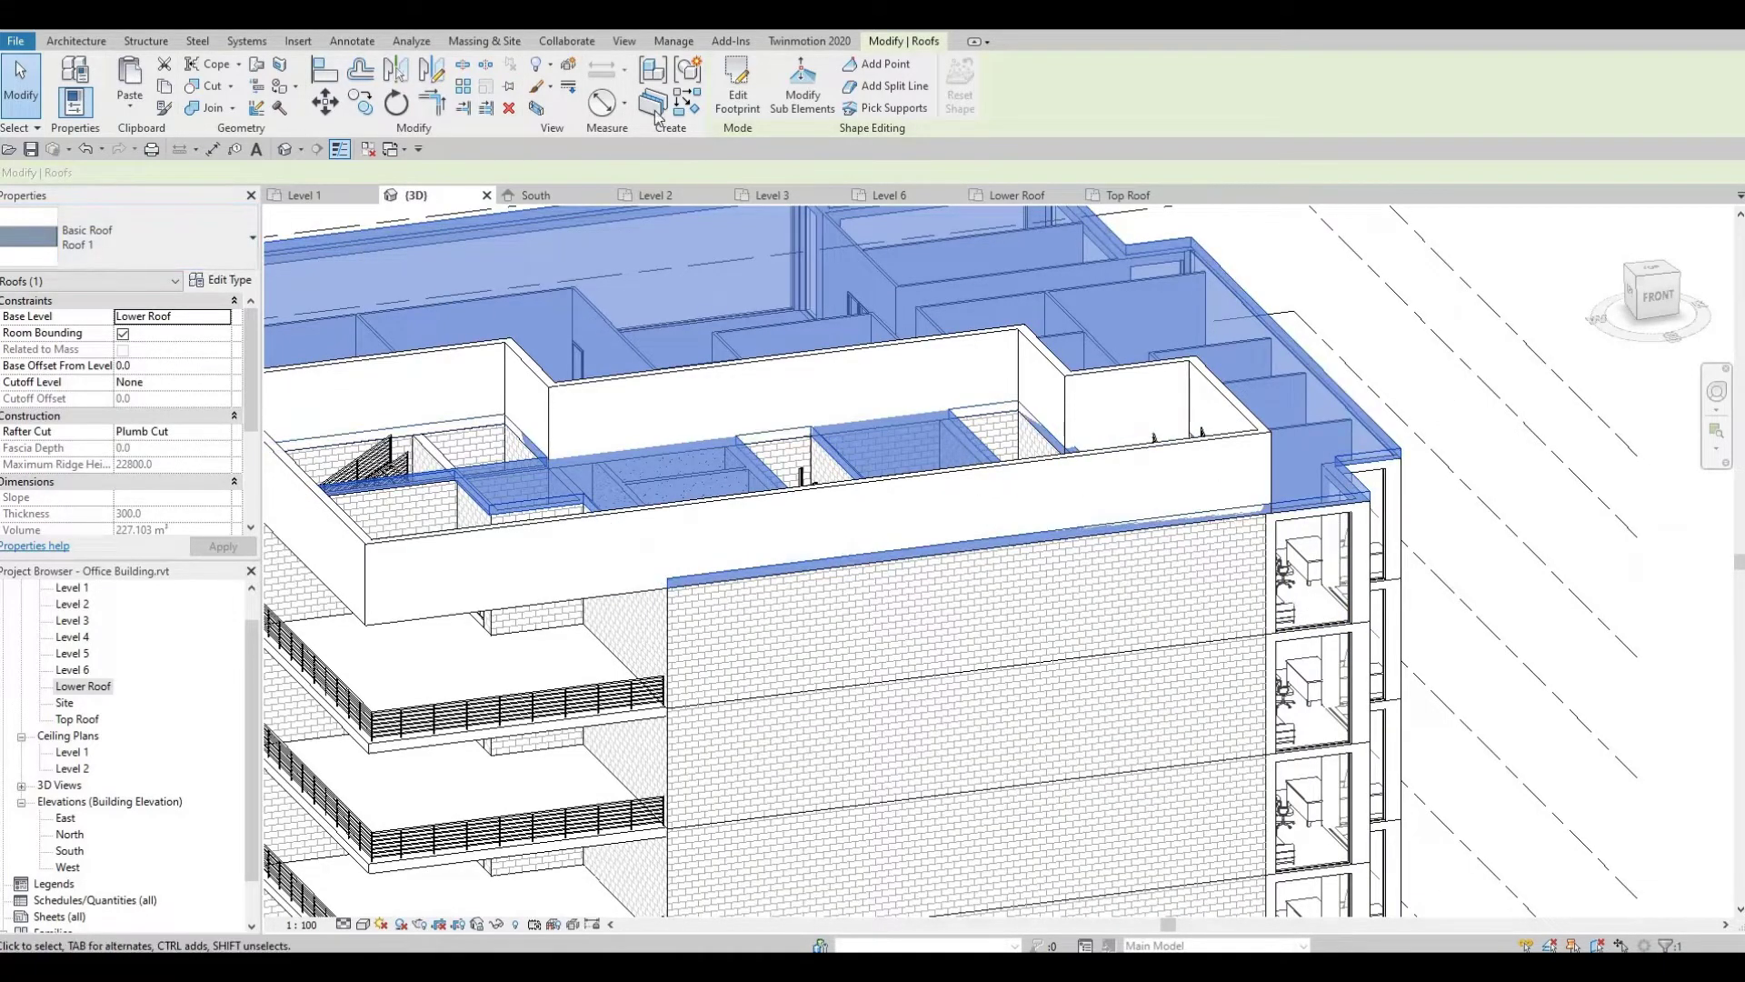
{"action": "double_click", "coordinate": [78, 688]}
{"action": "middle_click_drag", "start_coordinate": [898, 789], "coordinate": [514, 368]}
{"action": "scroll", "coordinate": [514, 368], "scroll_direction": "down", "scroll_amount": 2}
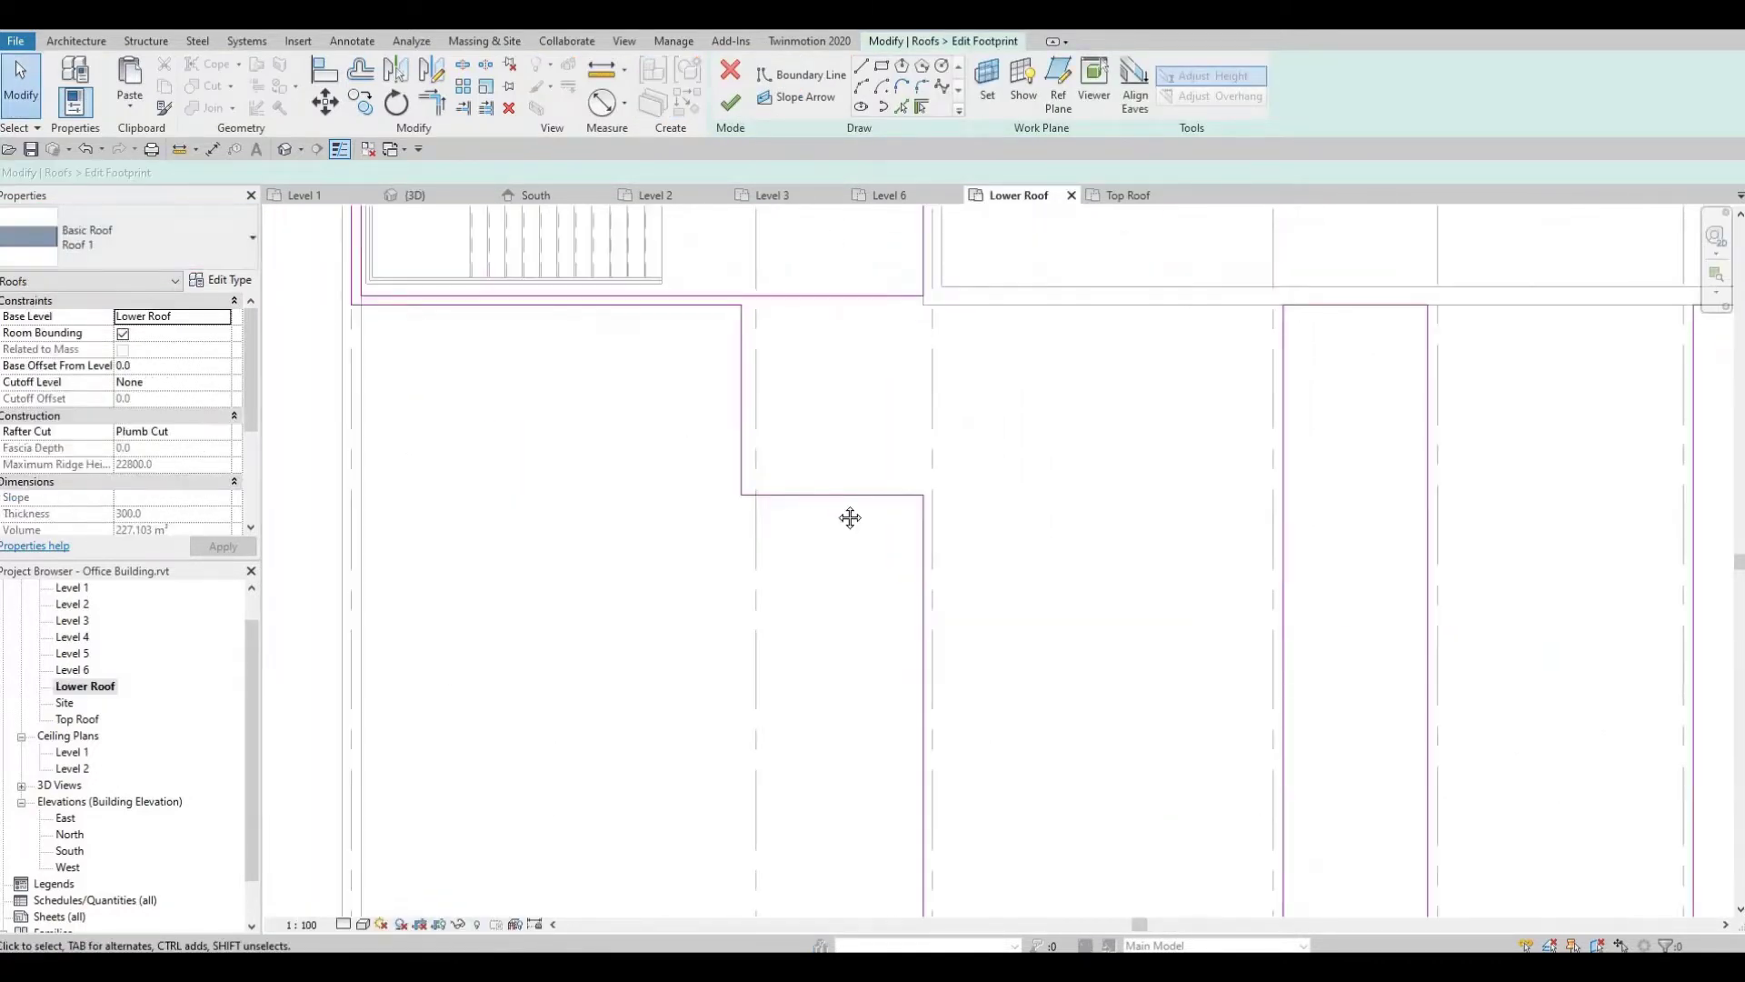
{"action": "middle_click_drag", "start_coordinate": [849, 518], "coordinate": [730, 457]}
{"action": "scroll", "coordinate": [731, 458], "scroll_direction": "down", "scroll_amount": 2}
{"action": "middle_click_drag", "start_coordinate": [1366, 728], "coordinate": [1270, 652]}
{"action": "scroll", "coordinate": [1347, 640], "scroll_direction": "up", "scroll_amount": 4}
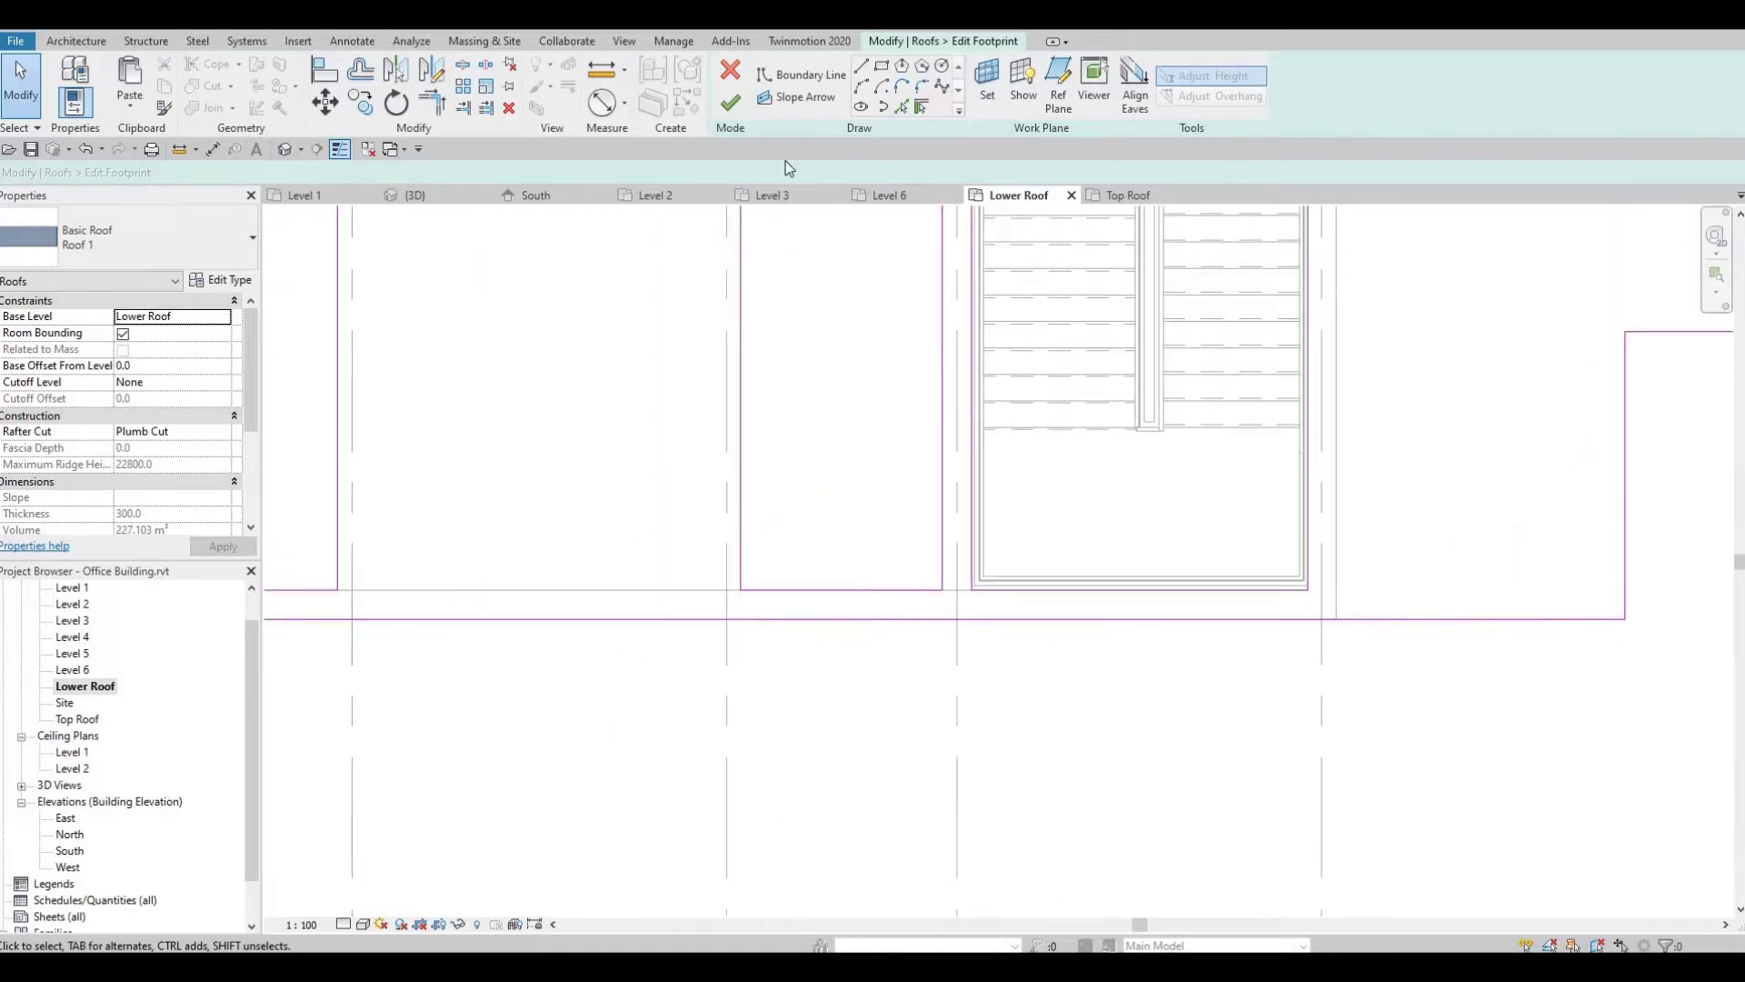
Draw a short return at the right stair wall's outer face and a boundary line about 18396 mm long inside the lower roof edge.
{"action": "left_click", "coordinate": [1333, 608]}
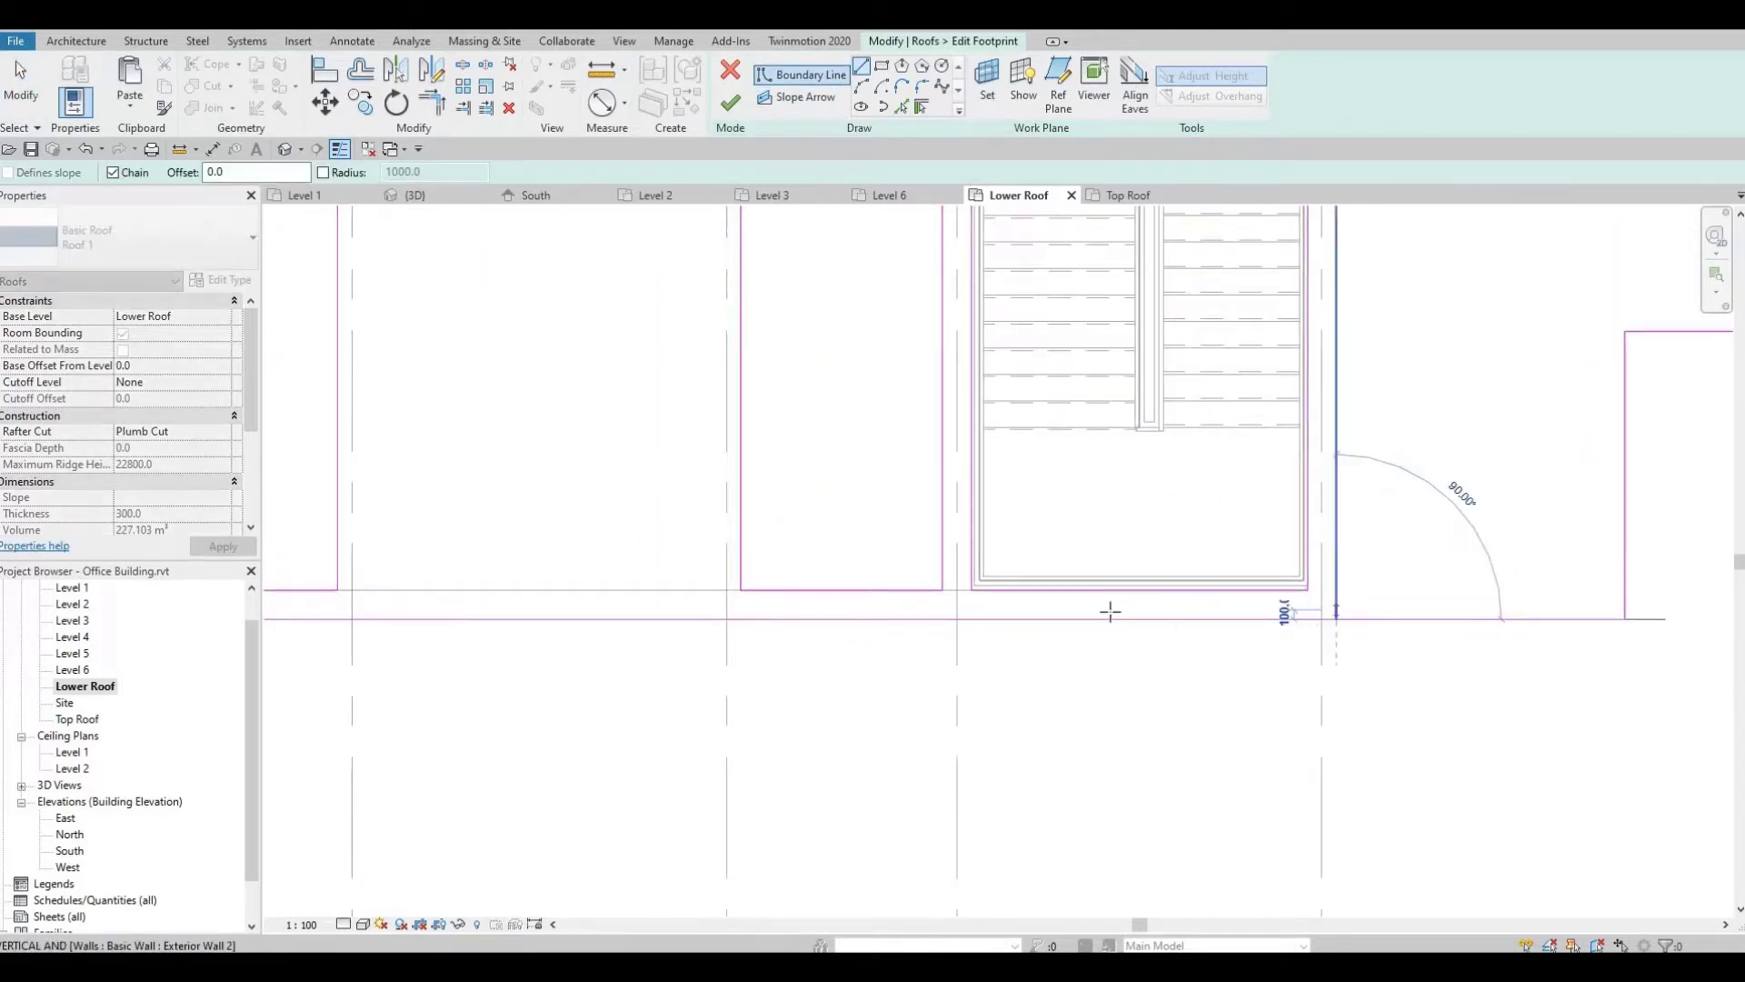
{"action": "middle_click_drag", "start_coordinate": [1104, 637], "coordinate": [1496, 639]}
{"action": "scroll", "coordinate": [748, 628], "scroll_direction": "down", "scroll_amount": 4}
{"action": "middle_click_drag", "start_coordinate": [748, 627], "coordinate": [1017, 627]}
{"action": "scroll", "coordinate": [738, 618], "scroll_direction": "up", "scroll_amount": 3}
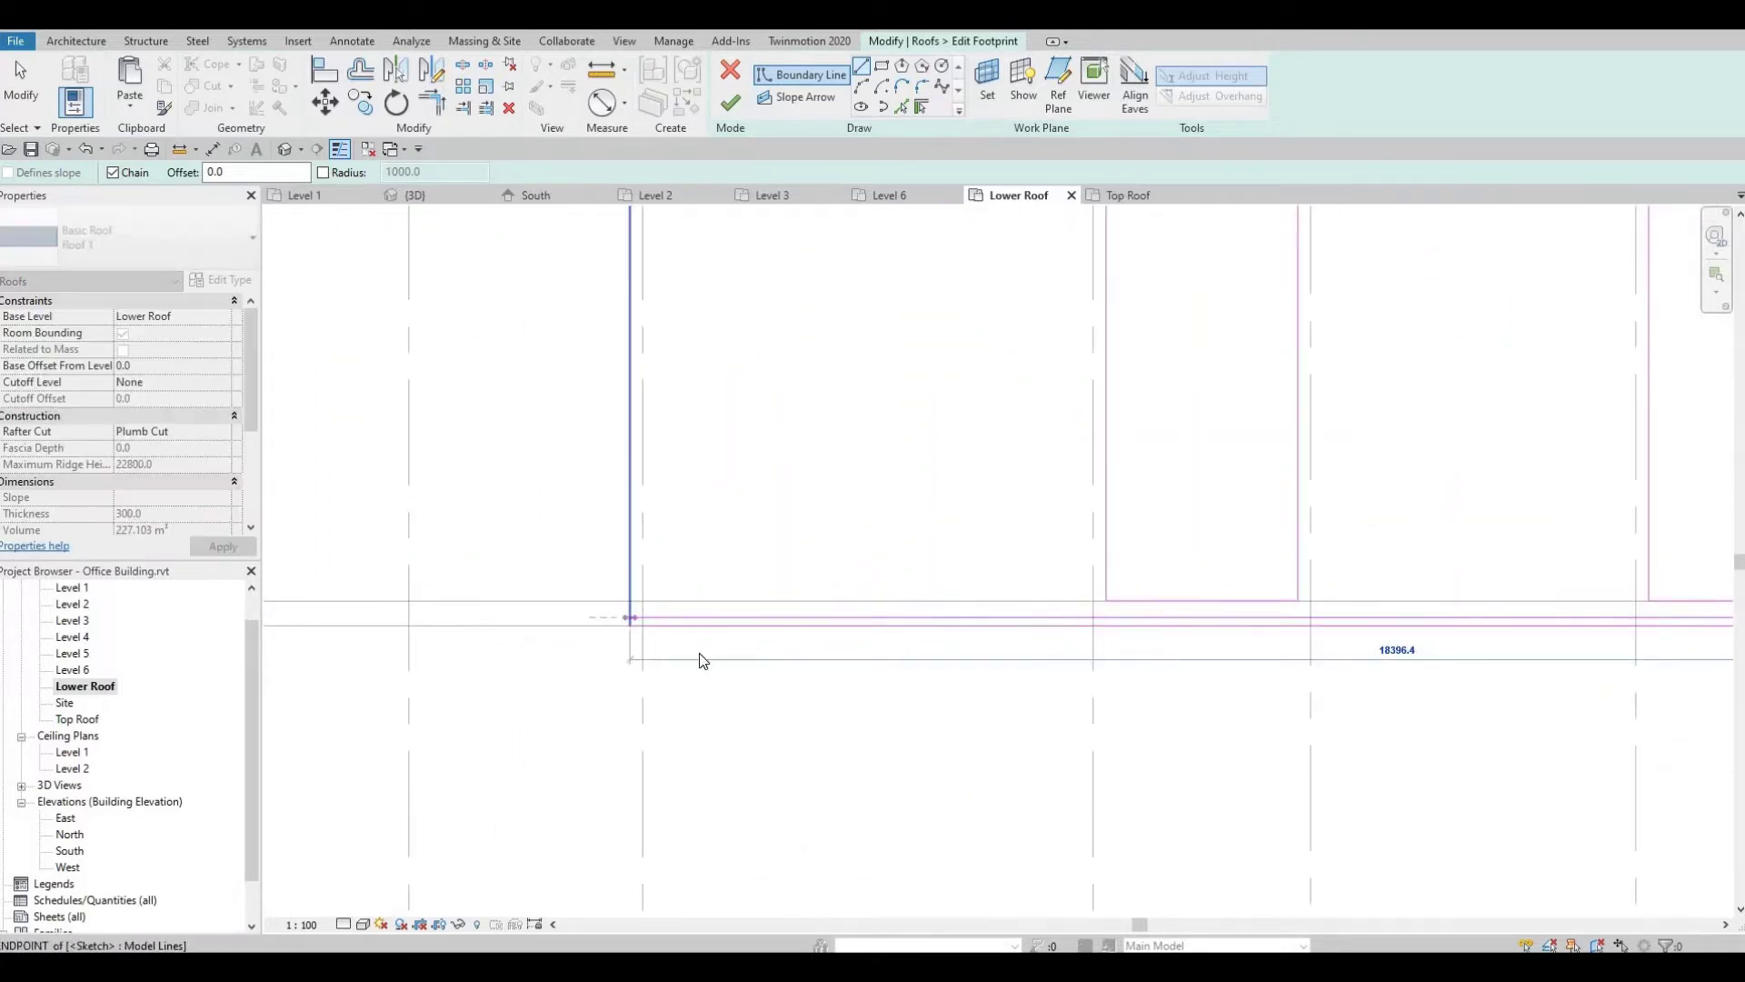
{"action": "key", "text": "Escape"}
{"action": "key", "text": "Escape"}
Delete the old lower boundary line and trim the new line into a corner with the vertical boundary at its left end.
{"action": "left_click", "coordinate": [689, 630]}
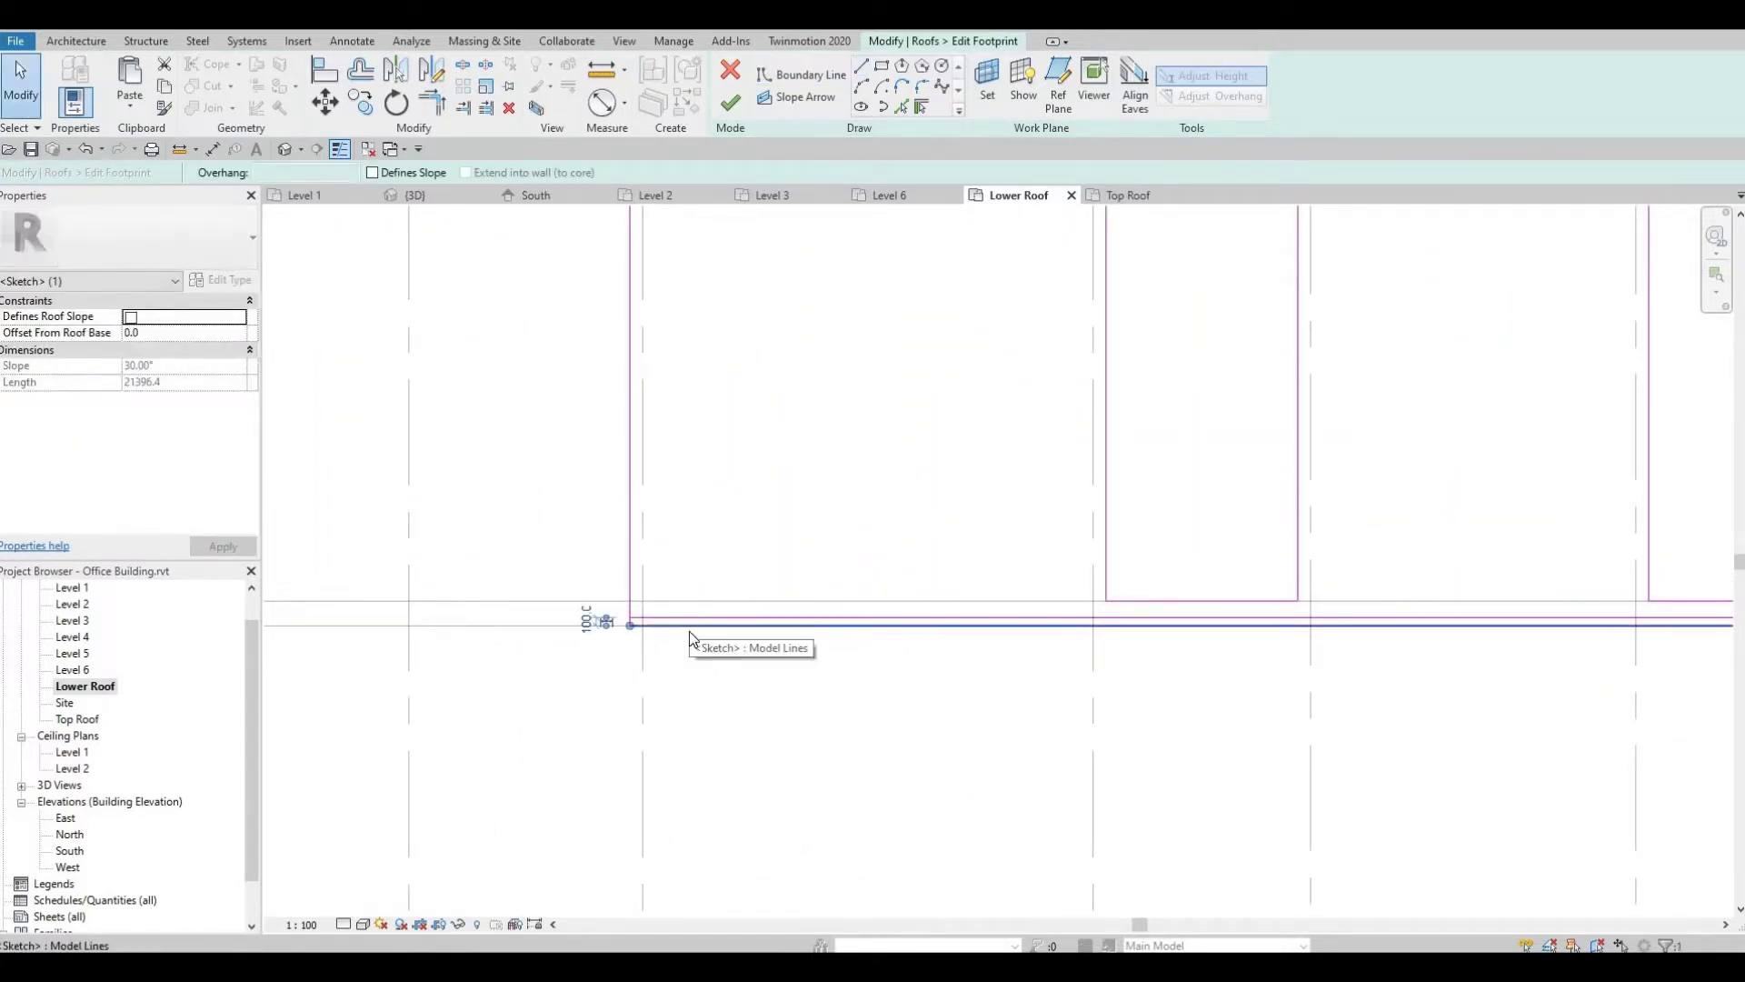
{"action": "left_click", "coordinate": [652, 641]}
{"action": "key", "text": "t"}
{"action": "key", "text": "r"}
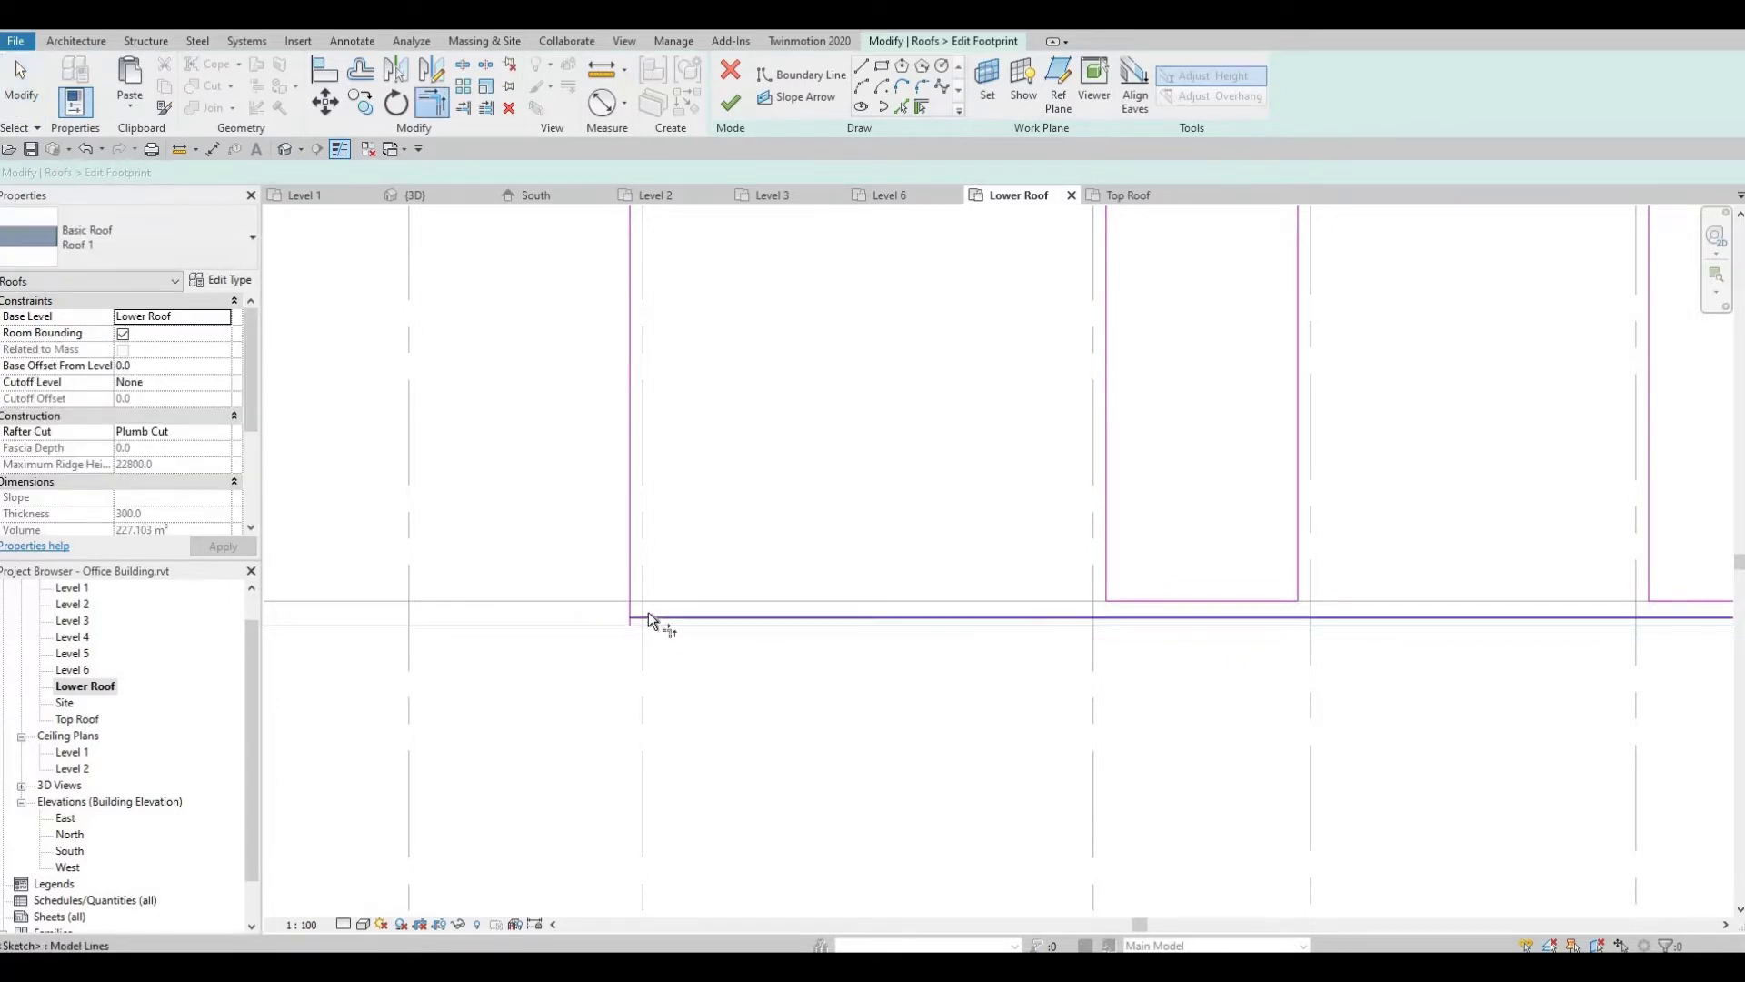
{"action": "scroll", "coordinate": [686, 588], "scroll_direction": "down", "scroll_amount": 1}
{"action": "middle_click_drag", "start_coordinate": [1125, 695], "coordinate": [875, 686]}
{"action": "scroll", "coordinate": [875, 686], "scroll_direction": "down", "scroll_amount": 3}
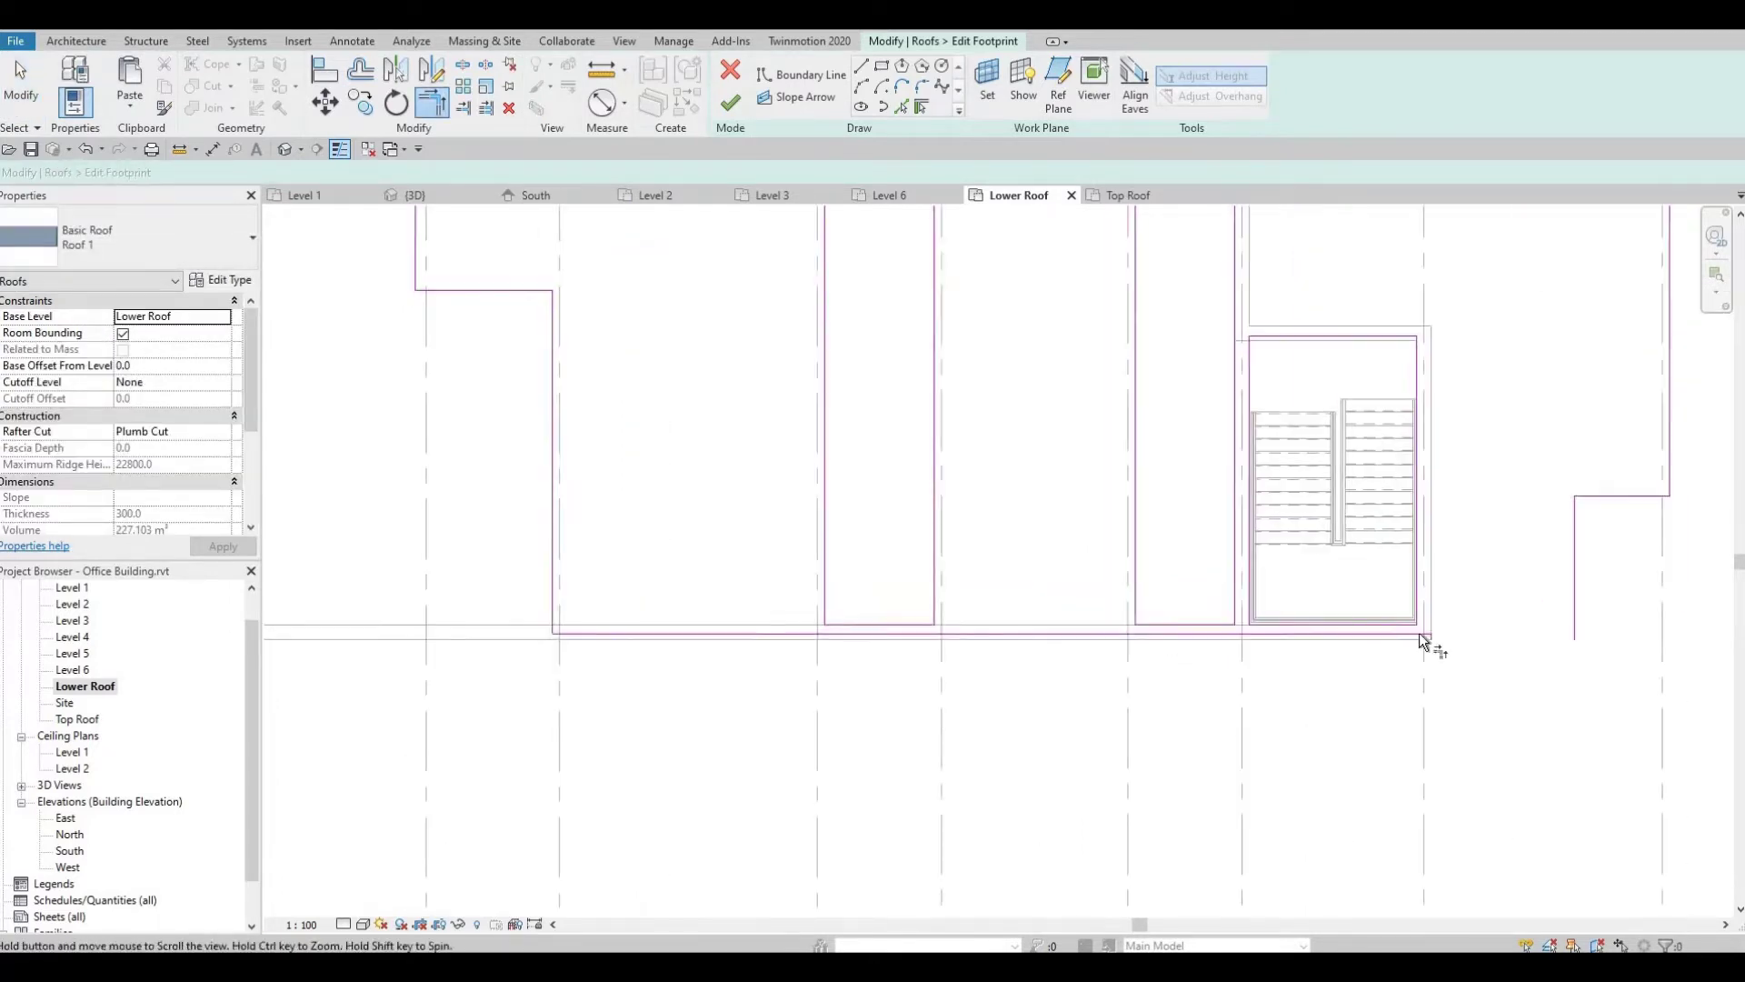
{"action": "scroll", "coordinate": [1426, 646], "scroll_direction": "up", "scroll_amount": 2}
{"action": "mouse_move", "coordinate": [1426, 646]}
{"action": "middle_mouse_down"}
{"action": "mouse_move", "coordinate": [1290, 658]}
{"action": "mouse_move", "coordinate": [1219, 734]}
{"action": "mouse_move", "coordinate": [1243, 717]}
{"action": "middle_mouse_up"}
{"action": "scroll", "coordinate": [1231, 654], "scroll_direction": "up", "scroll_amount": 1}
{"action": "scroll", "coordinate": [1252, 694], "scroll_direction": "up", "scroll_amount": 4}
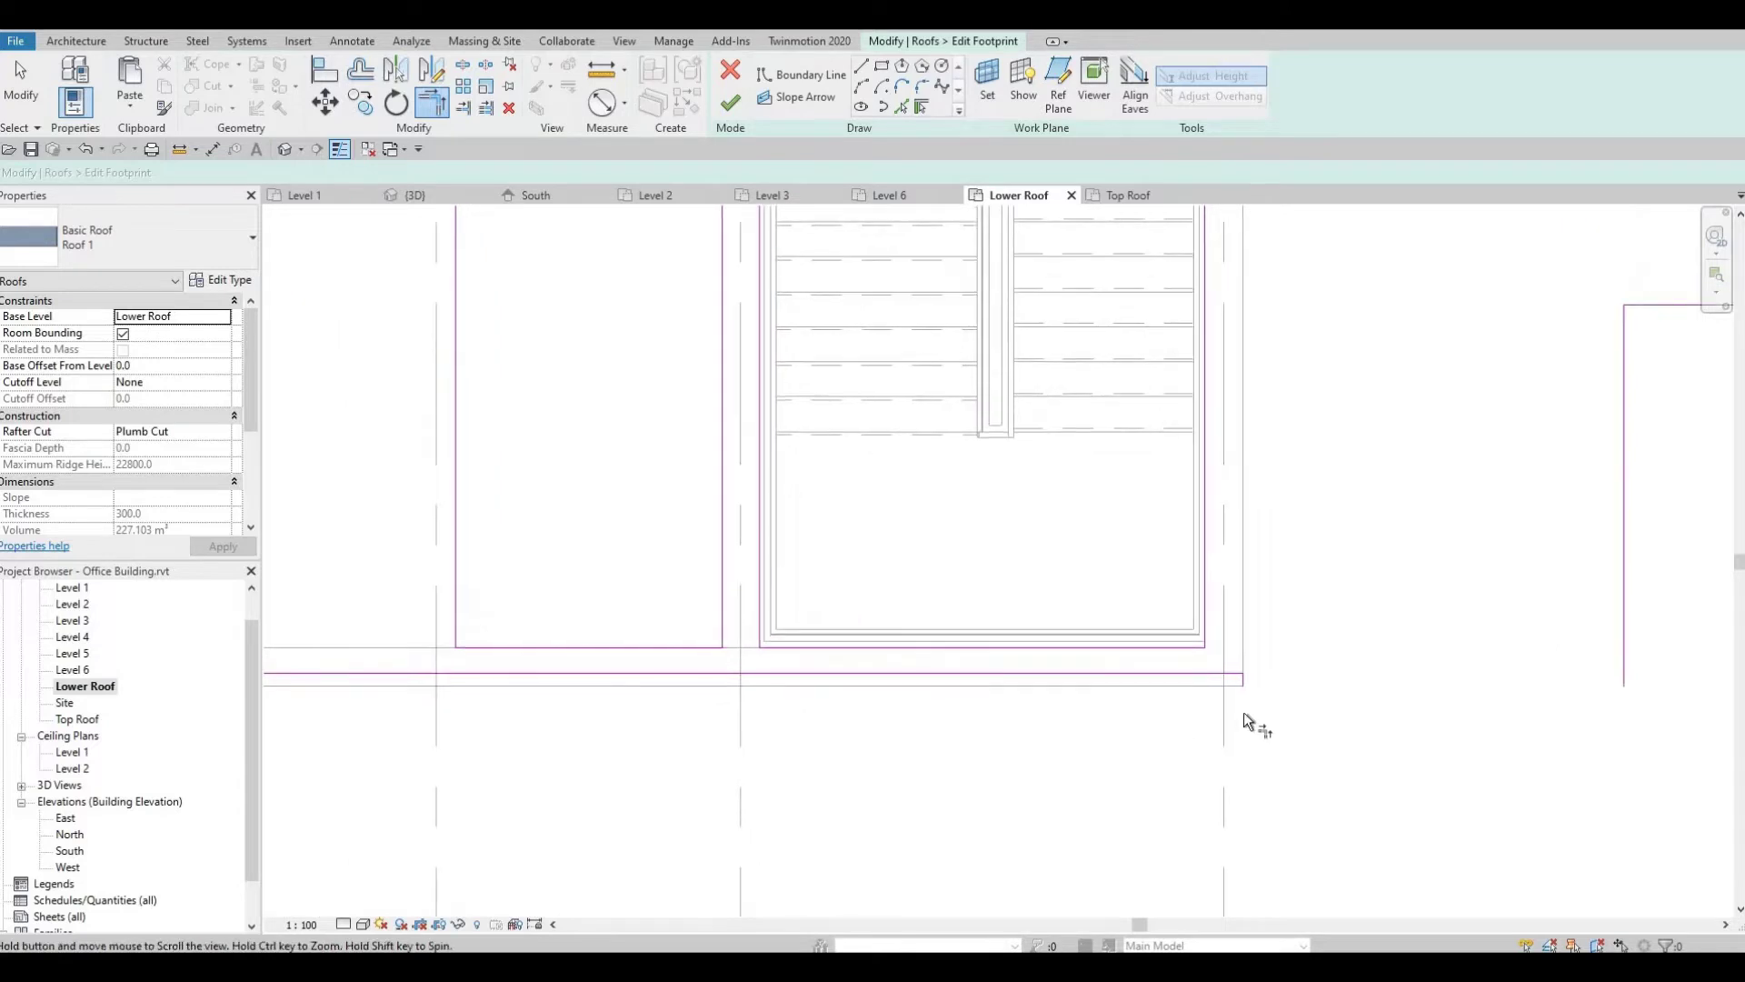
{"action": "scroll", "coordinate": [1243, 717], "scroll_direction": "down", "scroll_amount": 2}
{"action": "left_click", "coordinate": [1162, 727]}
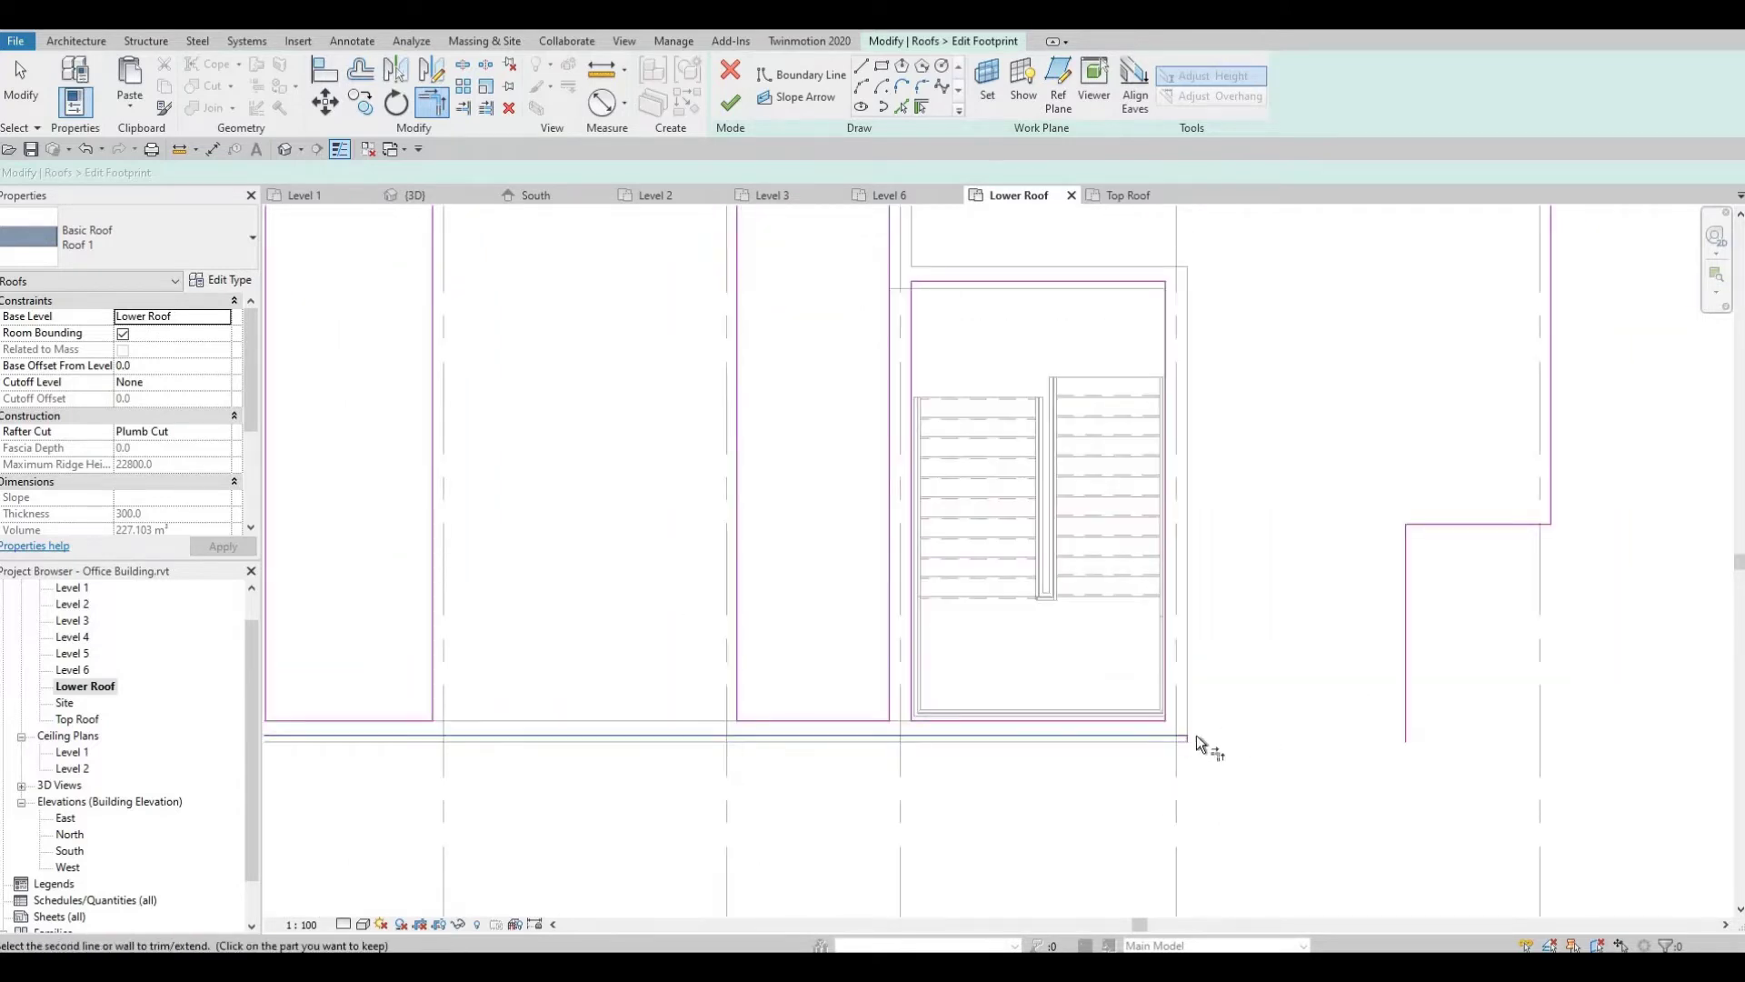
{"action": "key", "text": "Escape"}
{"action": "key", "text": "Escape"}
Draw a horizontal boundary line from the right stair enclosure's lower corner to the open vertical roof edge and finish the footprint.
{"action": "middle_click_drag", "start_coordinate": [1230, 656], "coordinate": [1175, 596]}
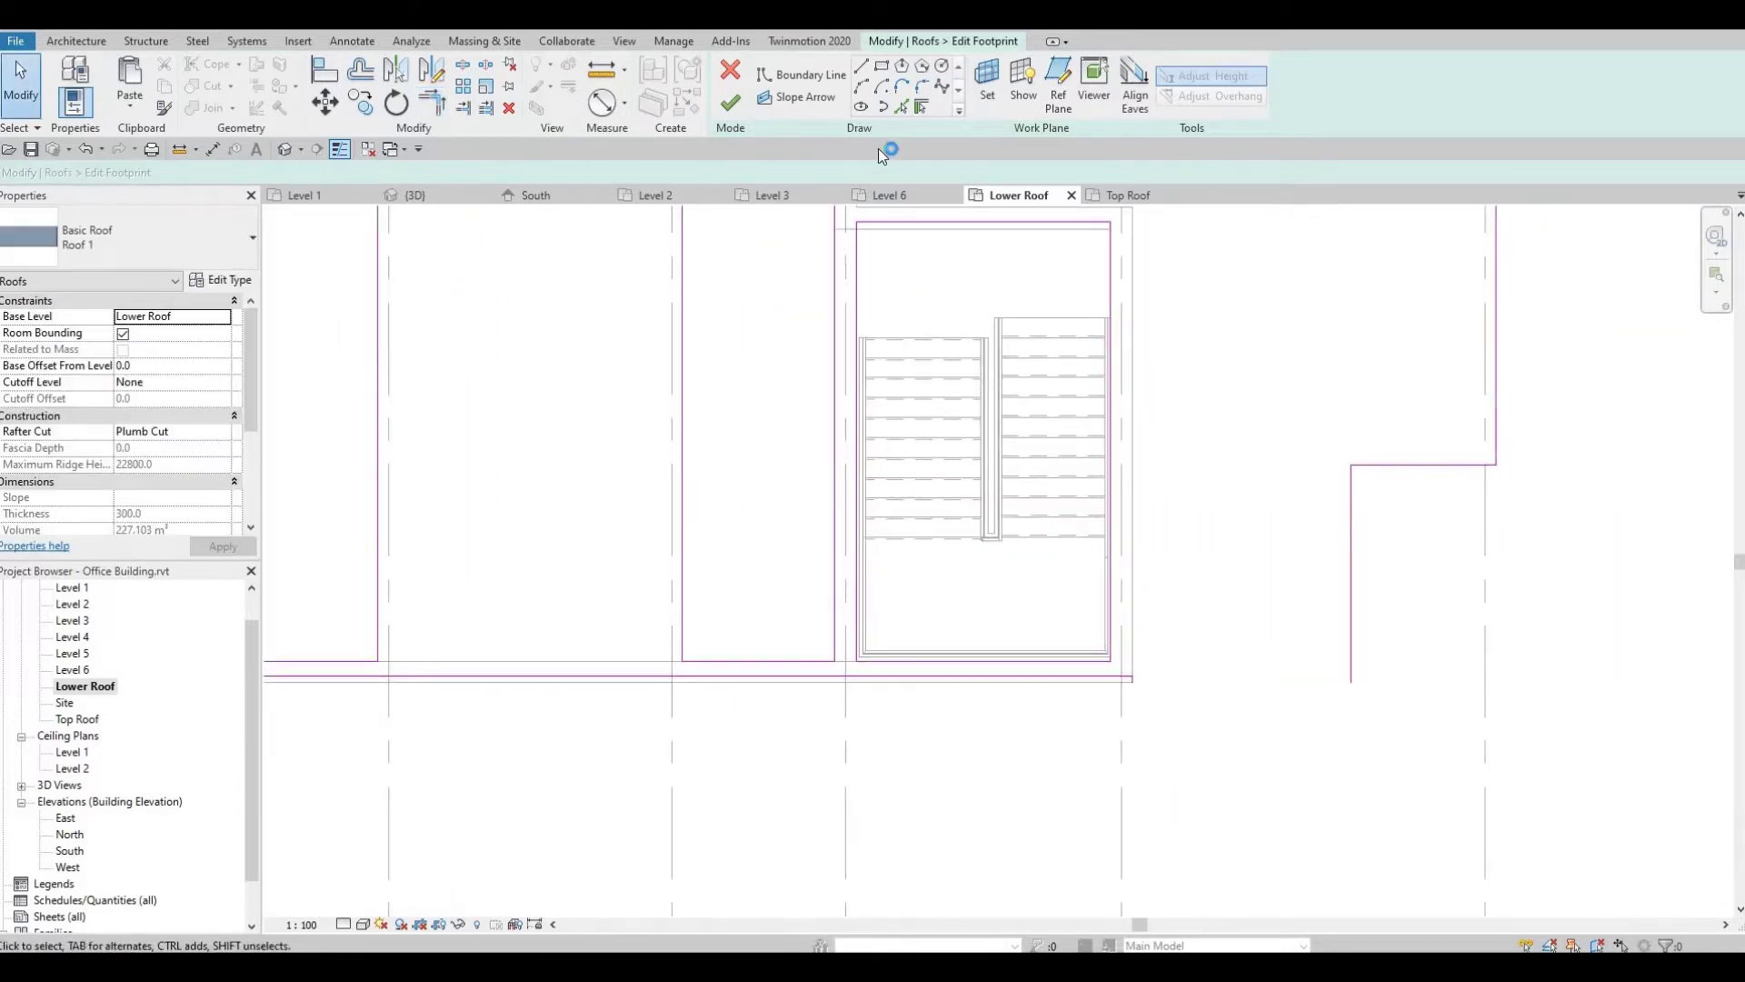
{"action": "key", "text": "l"}
{"action": "key", "text": "i"}
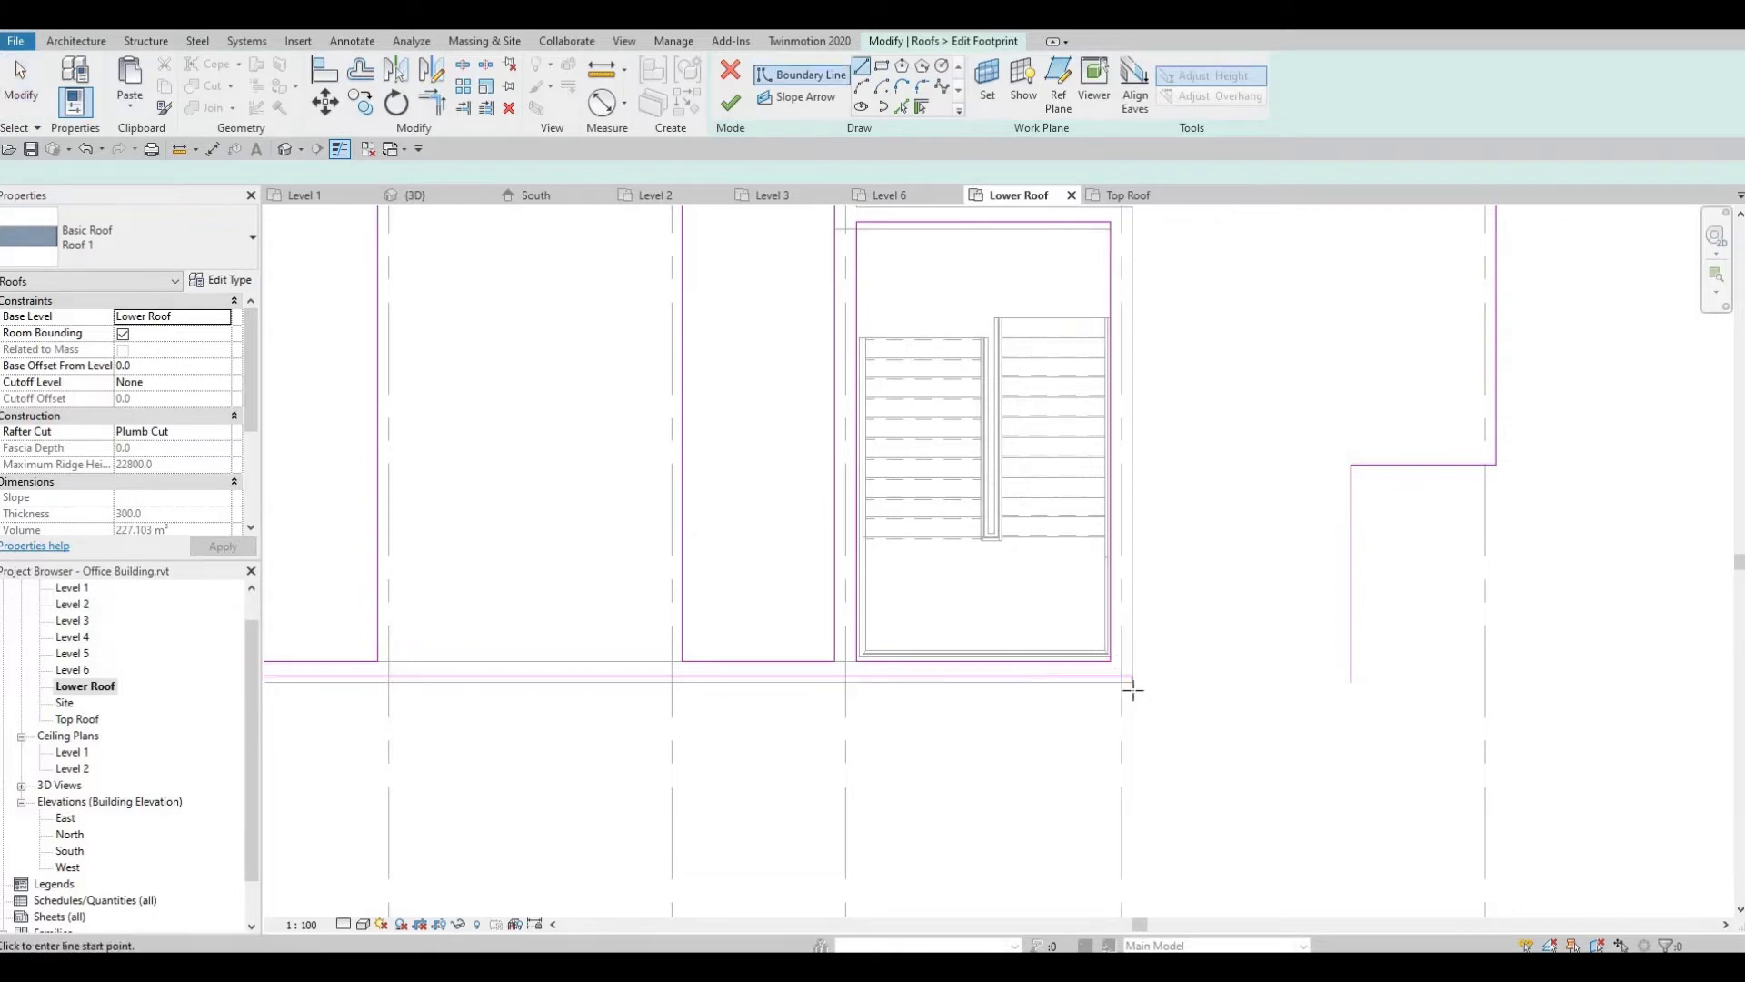
{"action": "left_click", "coordinate": [1218, 686]}
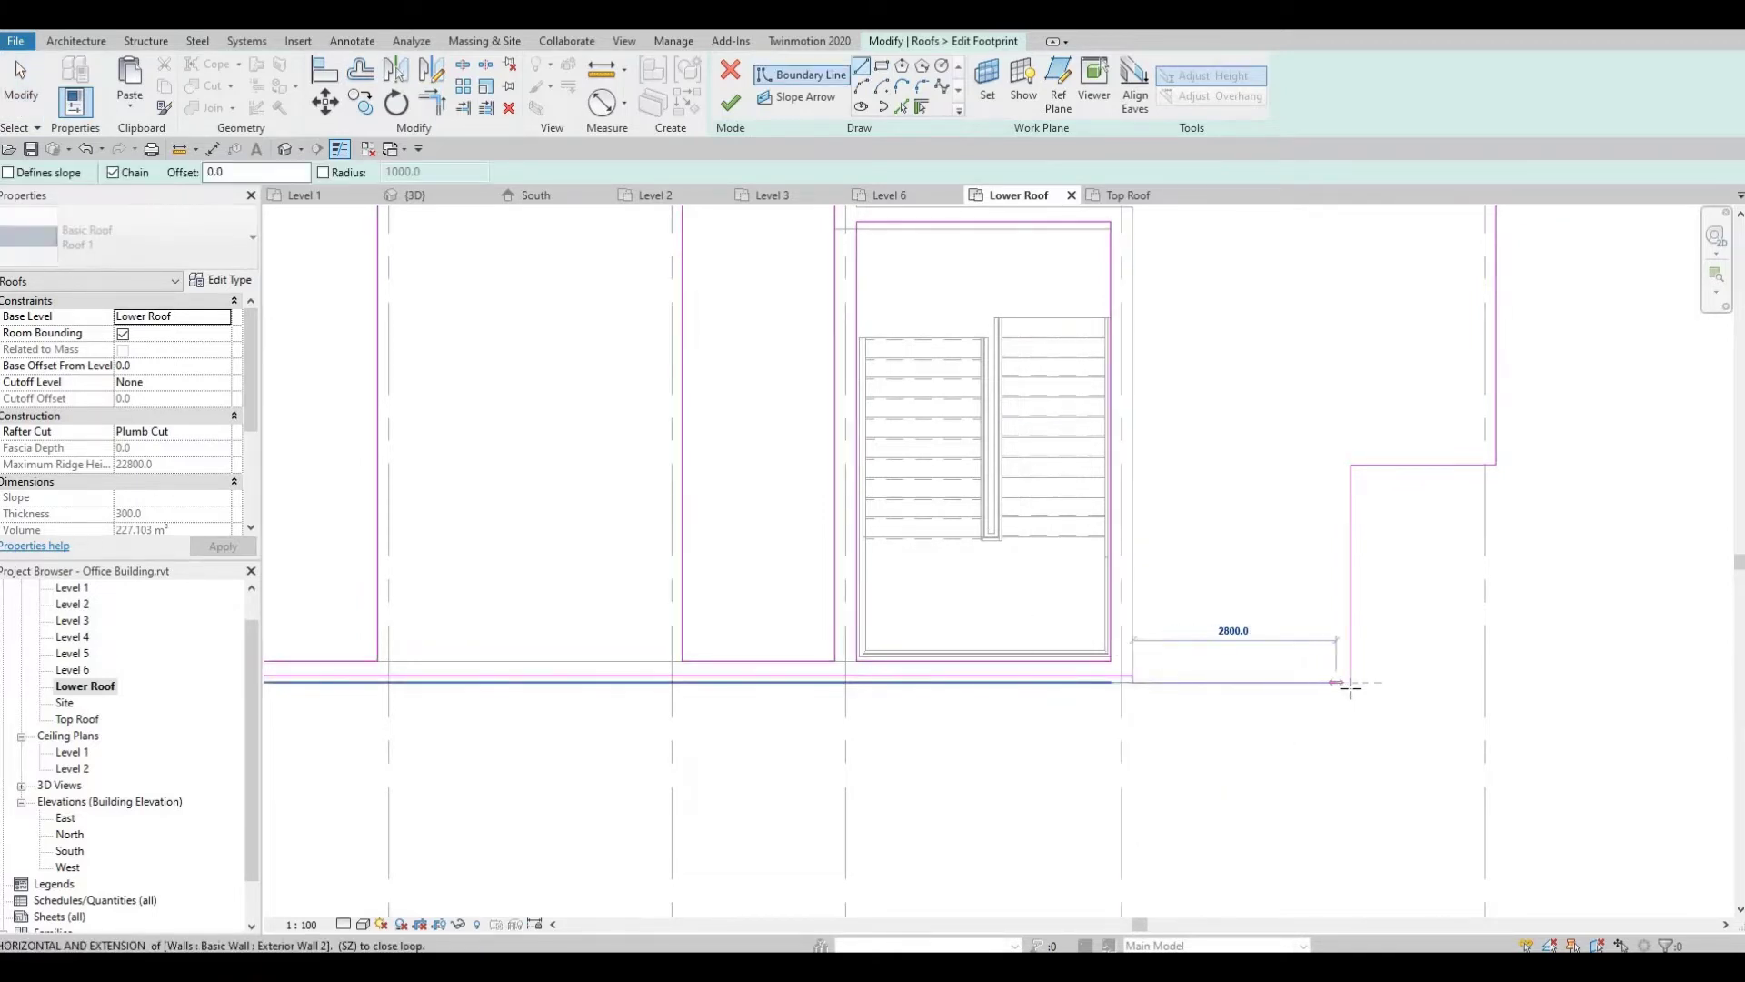
{"action": "left_click", "coordinate": [1349, 684]}
{"action": "key", "text": "Escape"}
{"action": "key", "text": "Escape"}
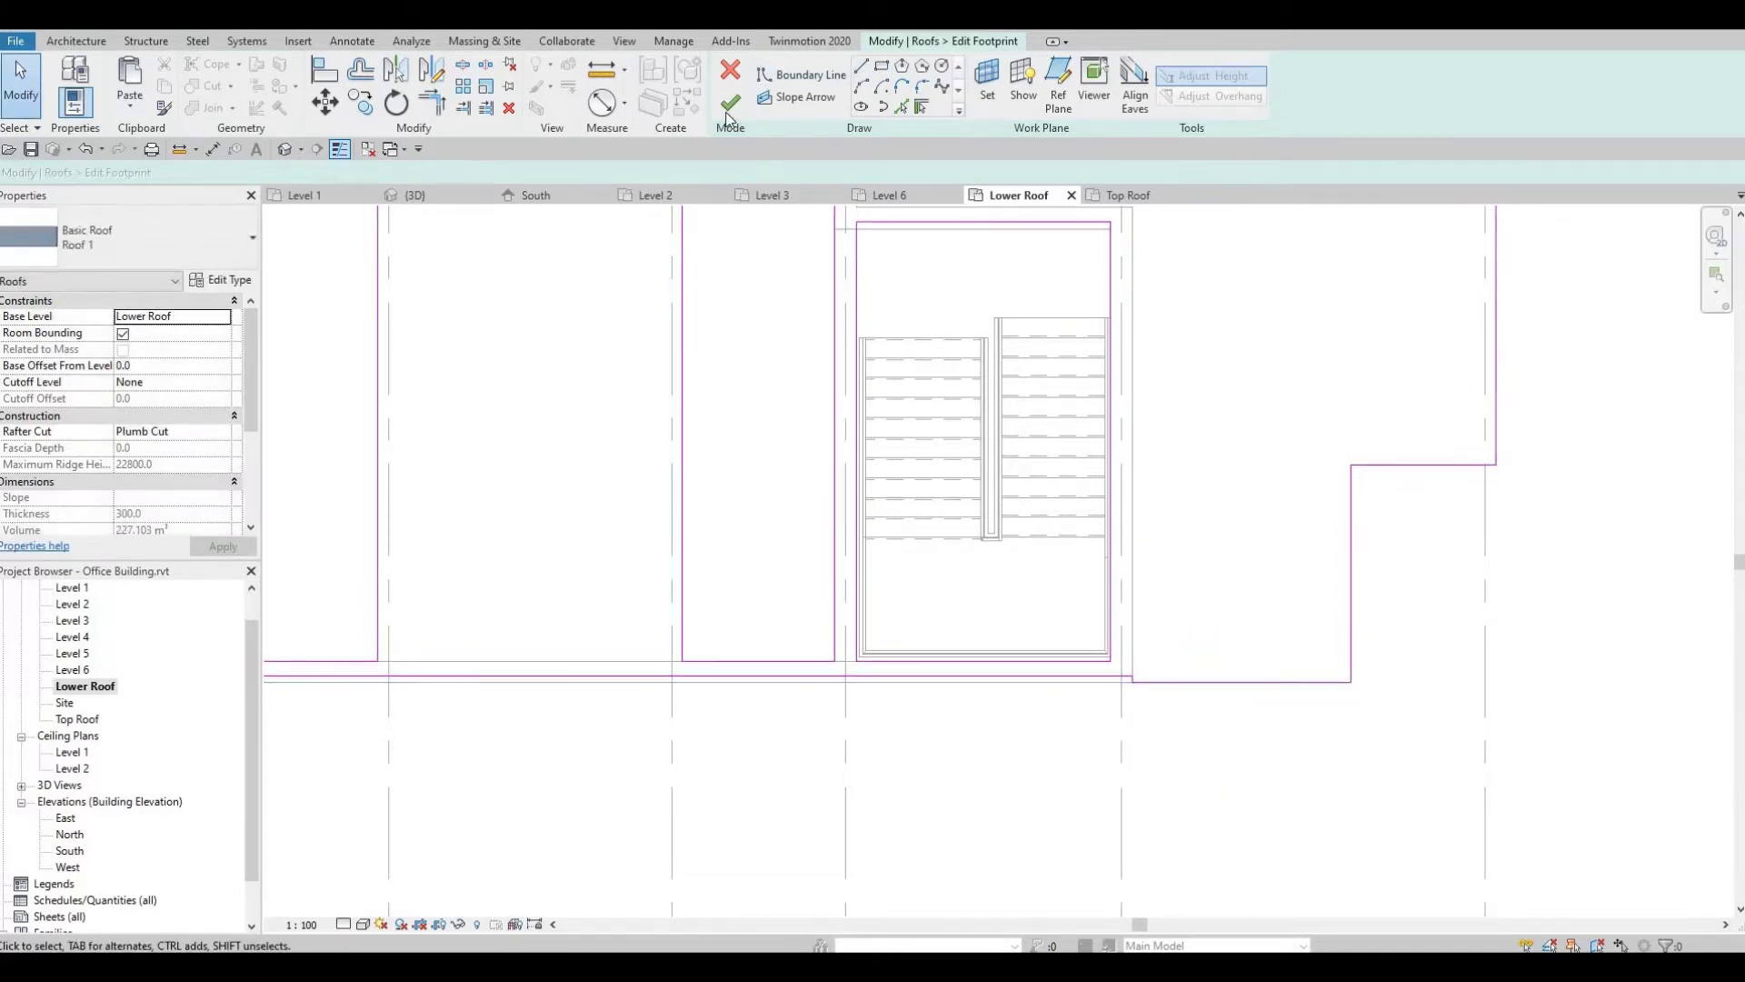
{"action": "key", "text": "Escape"}
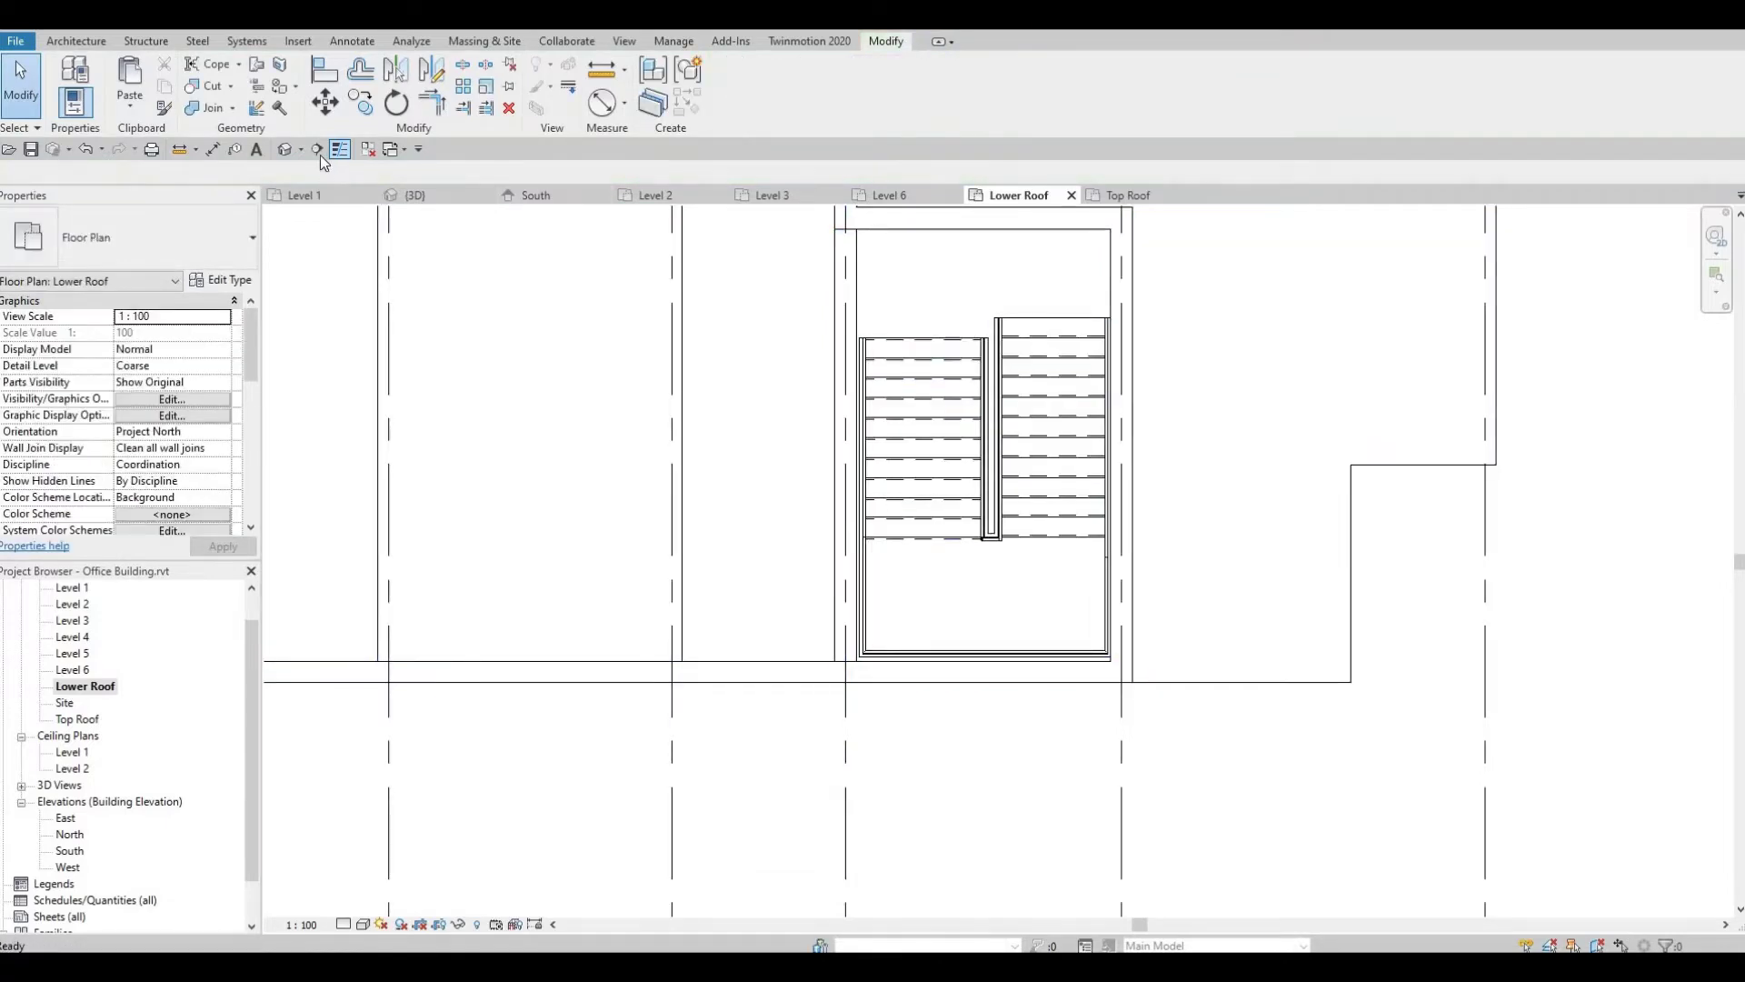
Examine the roof edge along the front wall, balconies and stair enclosures in the 3D view.
{"action": "left_click", "coordinate": [319, 152]}
{"action": "left_click", "coordinate": [440, 191]}
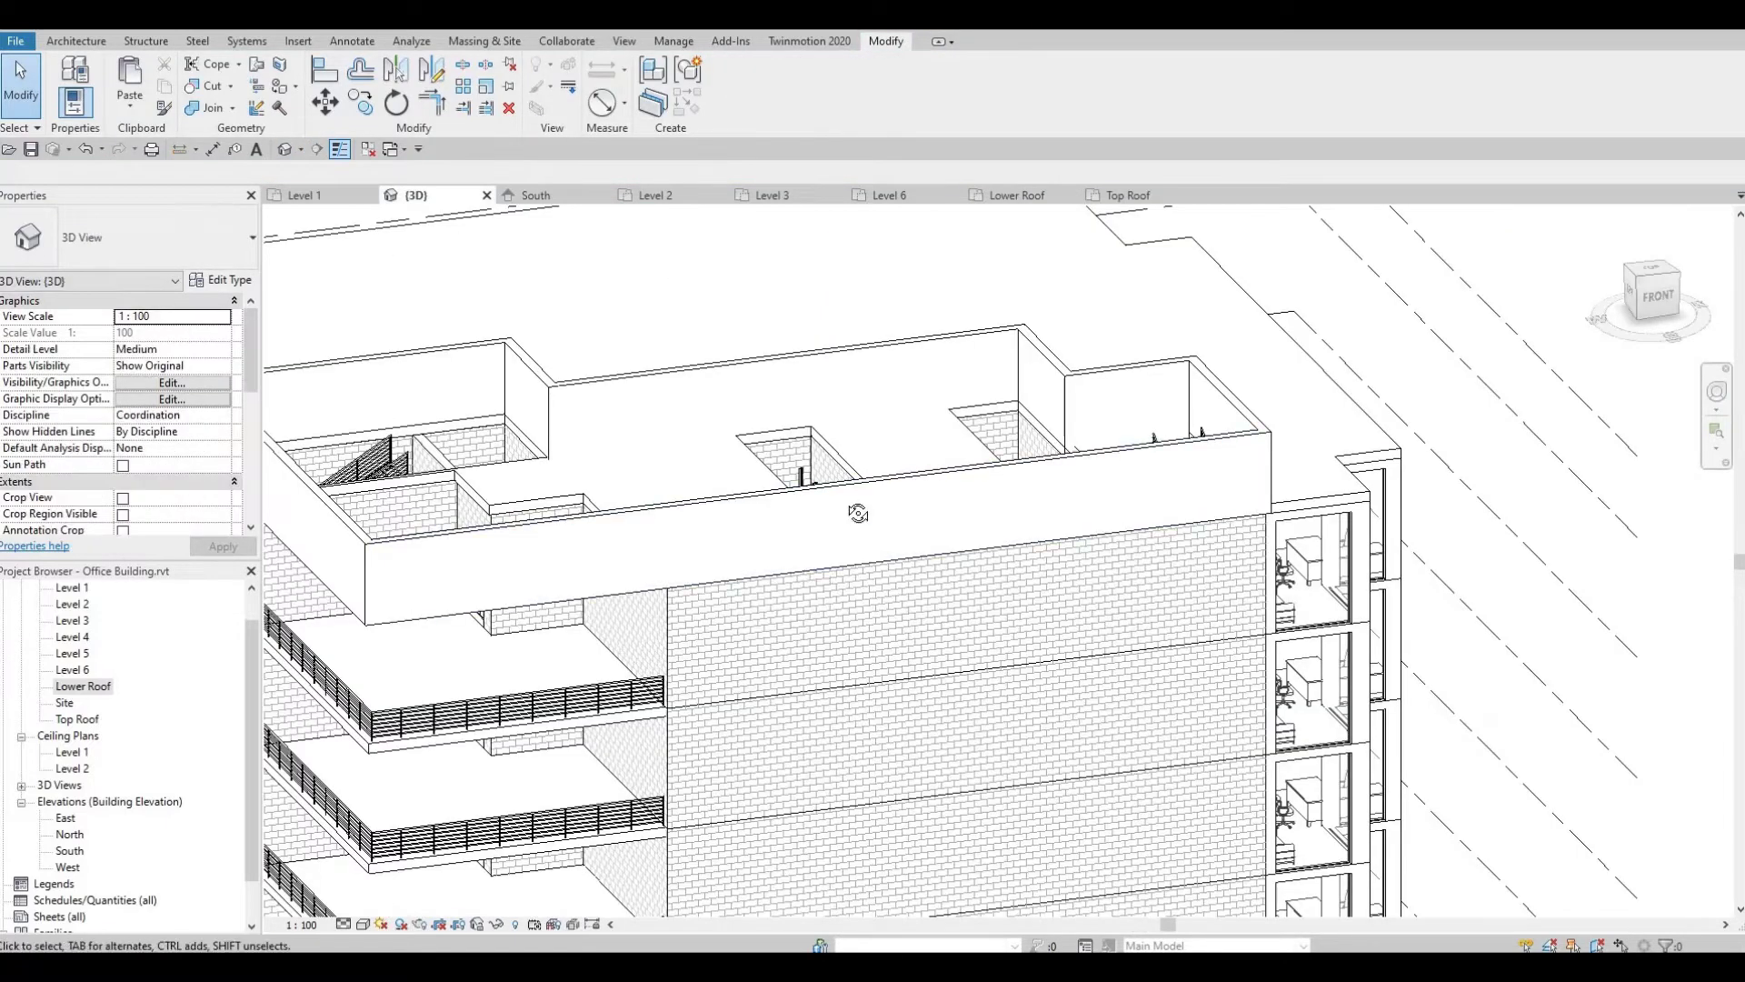
{"action": "mouse_move", "coordinate": [978, 590]}
{"action": "middle_mouse_down", "text": "shift"}
{"action": "mouse_move", "coordinate": [723, 607]}
{"action": "mouse_move", "coordinate": [1091, 626]}
{"action": "mouse_move", "coordinate": [1064, 684]}
{"action": "mouse_move", "coordinate": [1095, 592]}
{"action": "mouse_move", "coordinate": [1074, 618]}
{"action": "middle_mouse_up", "text": "shift"}
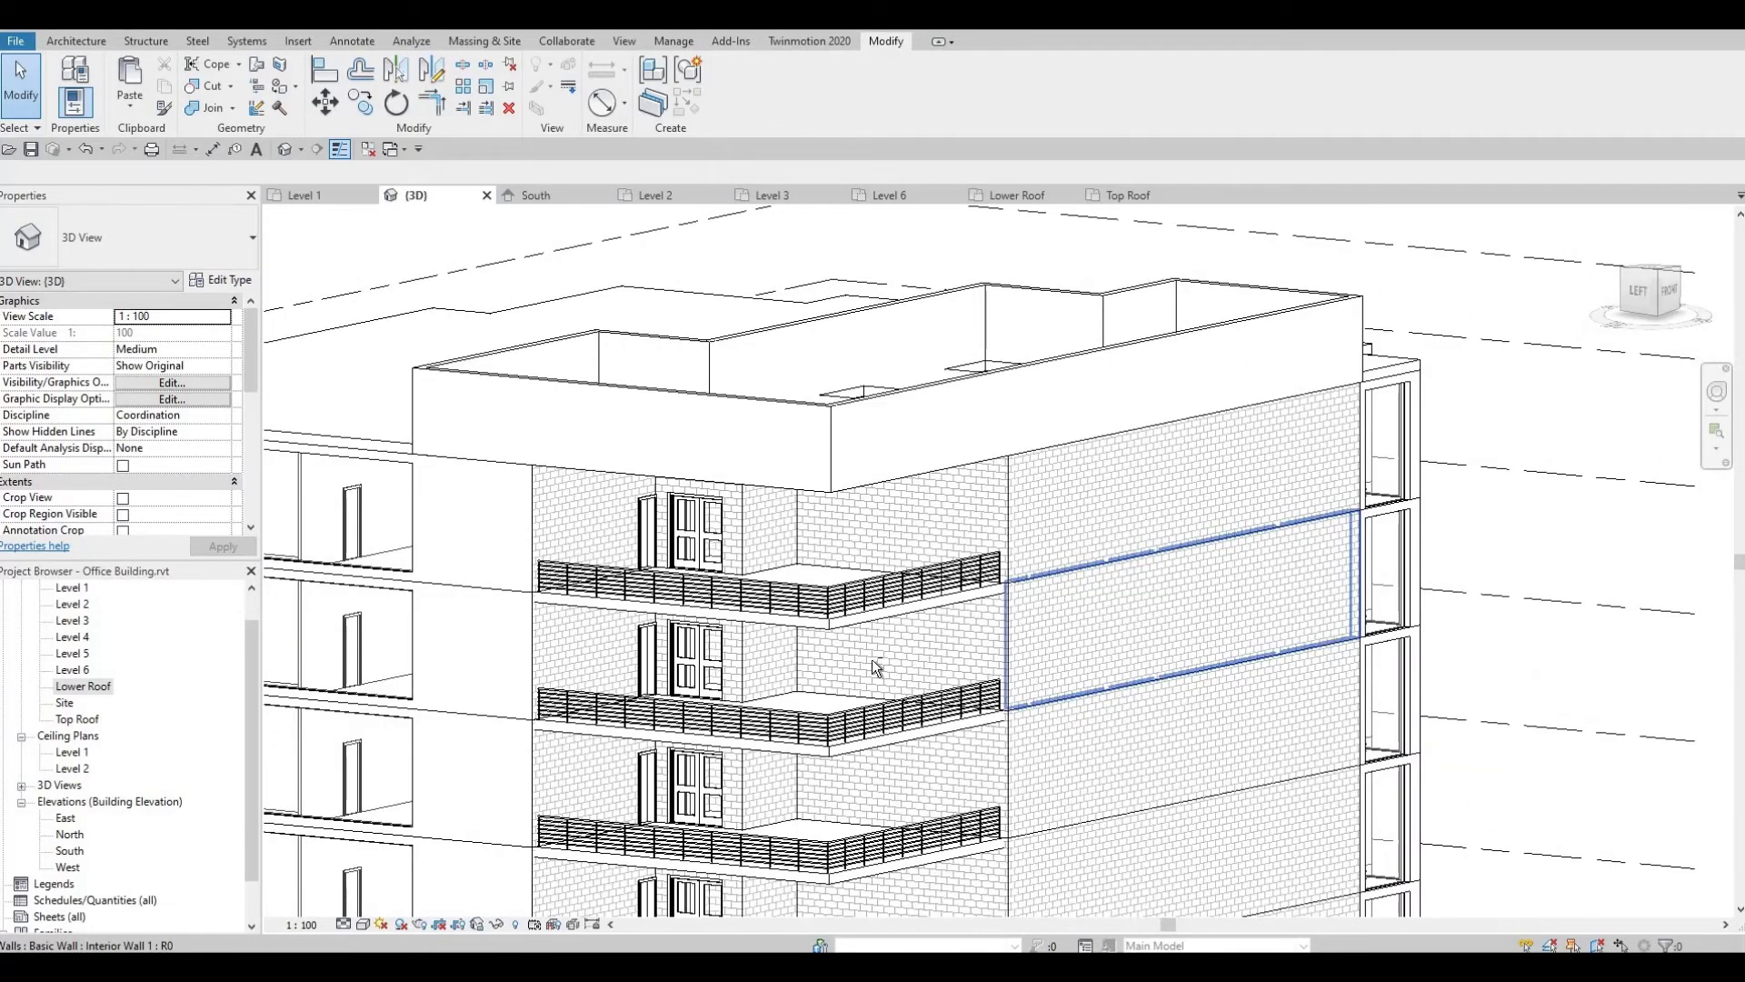
{"action": "middle_click_drag", "start_coordinate": [870, 658], "coordinate": [931, 511], "text": "shift"}
{"action": "scroll", "coordinate": [909, 554], "scroll_direction": "down", "scroll_amount": 3}
{"action": "middle_click_drag", "start_coordinate": [888, 604], "coordinate": [834, 446], "text": "shift"}
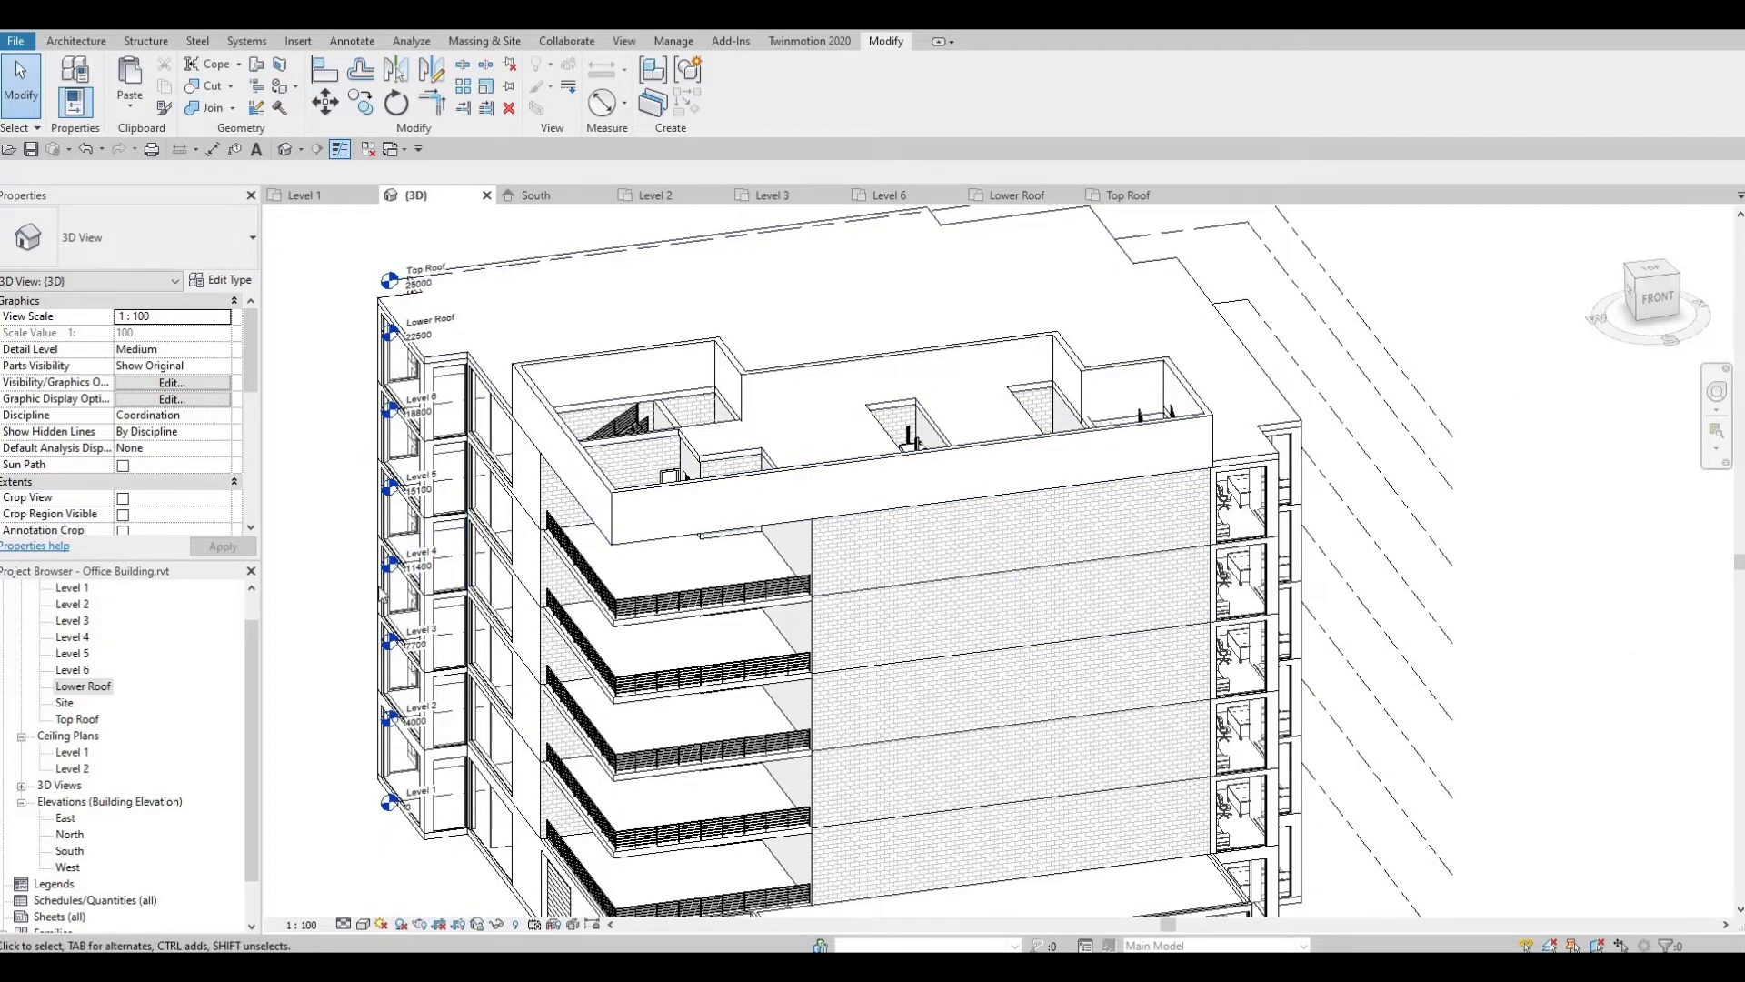
Return to the Lower Roof plan and start a new roof by footprint over the stair and lift enclosure.
{"action": "double_click", "coordinate": [82, 688]}
{"action": "scroll", "coordinate": [487, 547], "scroll_direction": "down", "scroll_amount": 3}
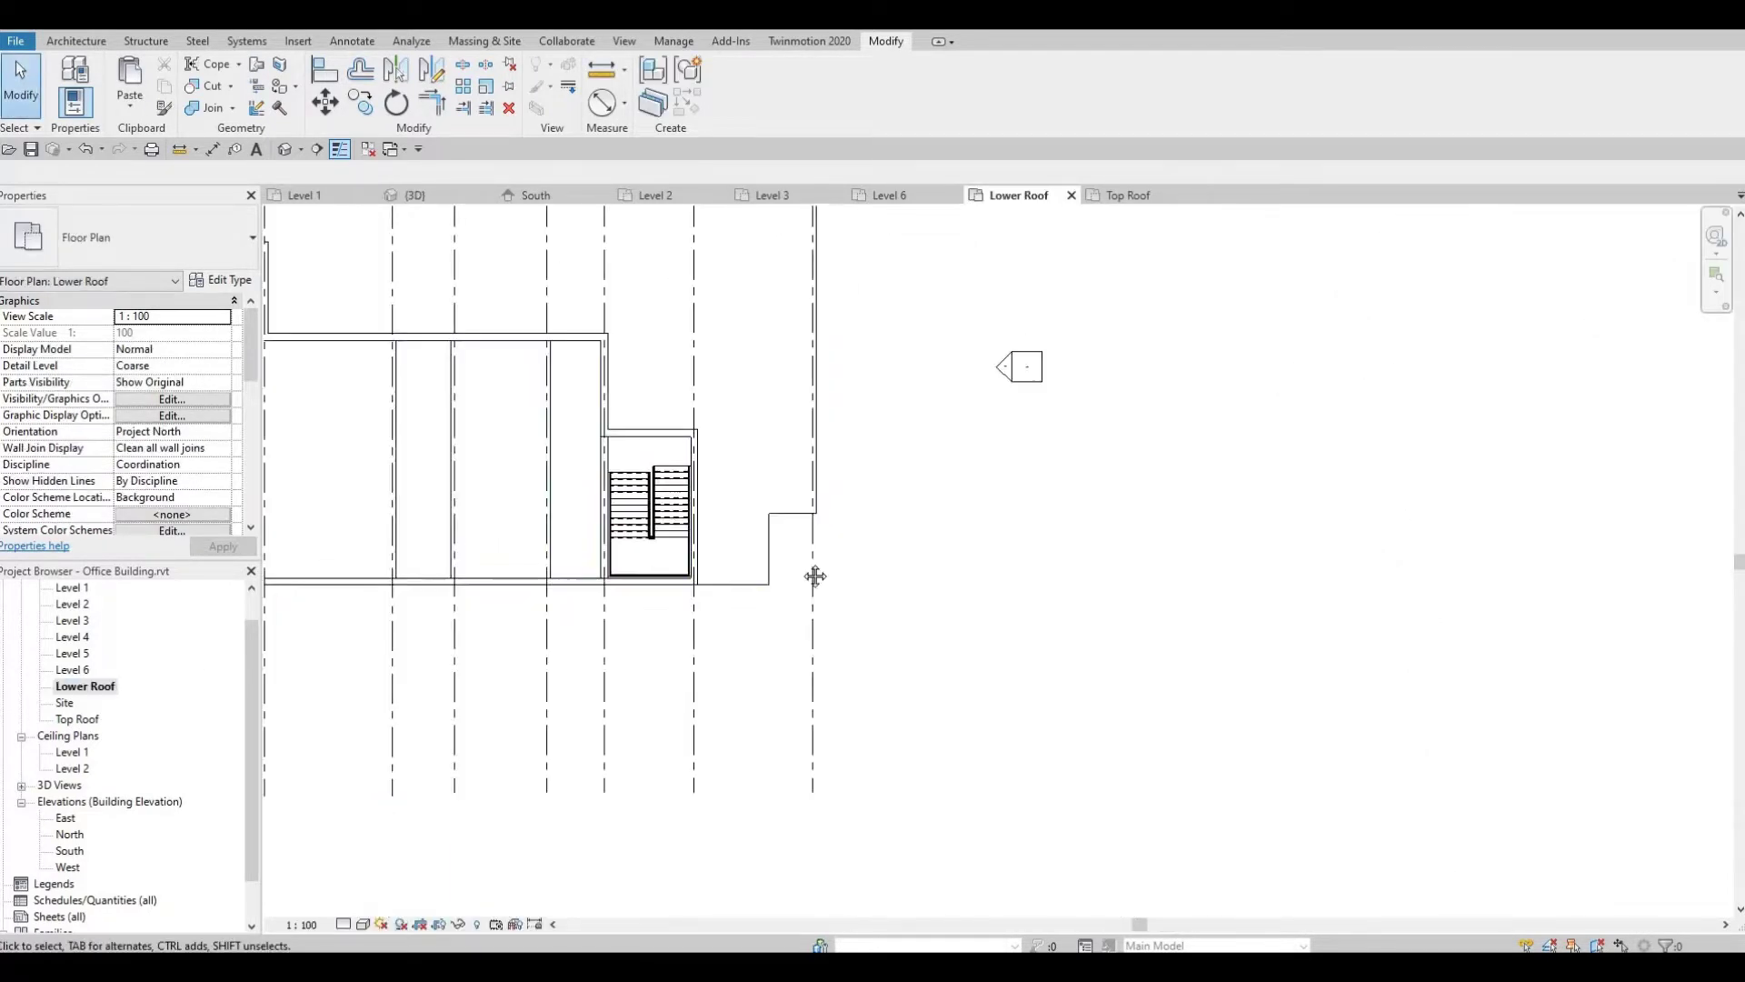
{"action": "middle_click_drag", "start_coordinate": [469, 556], "coordinate": [815, 577]}
{"action": "scroll", "coordinate": [814, 574], "scroll_direction": "down", "scroll_amount": 2}
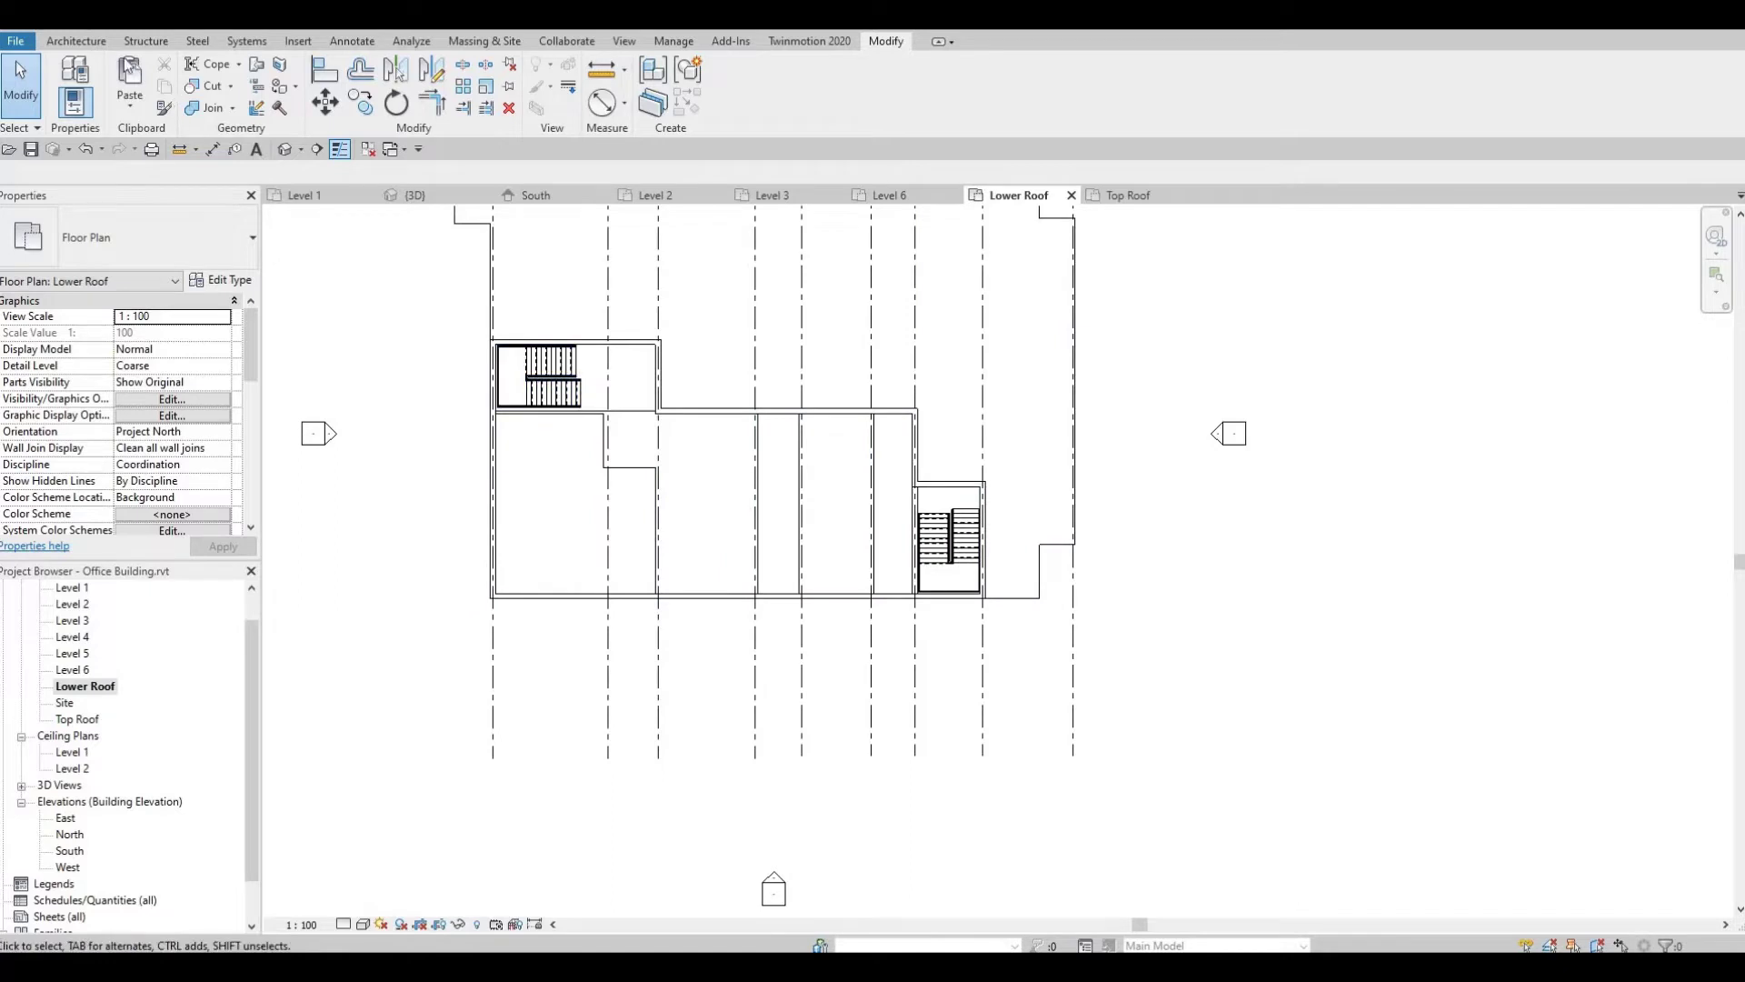
{"action": "left_click", "coordinate": [90, 42]}
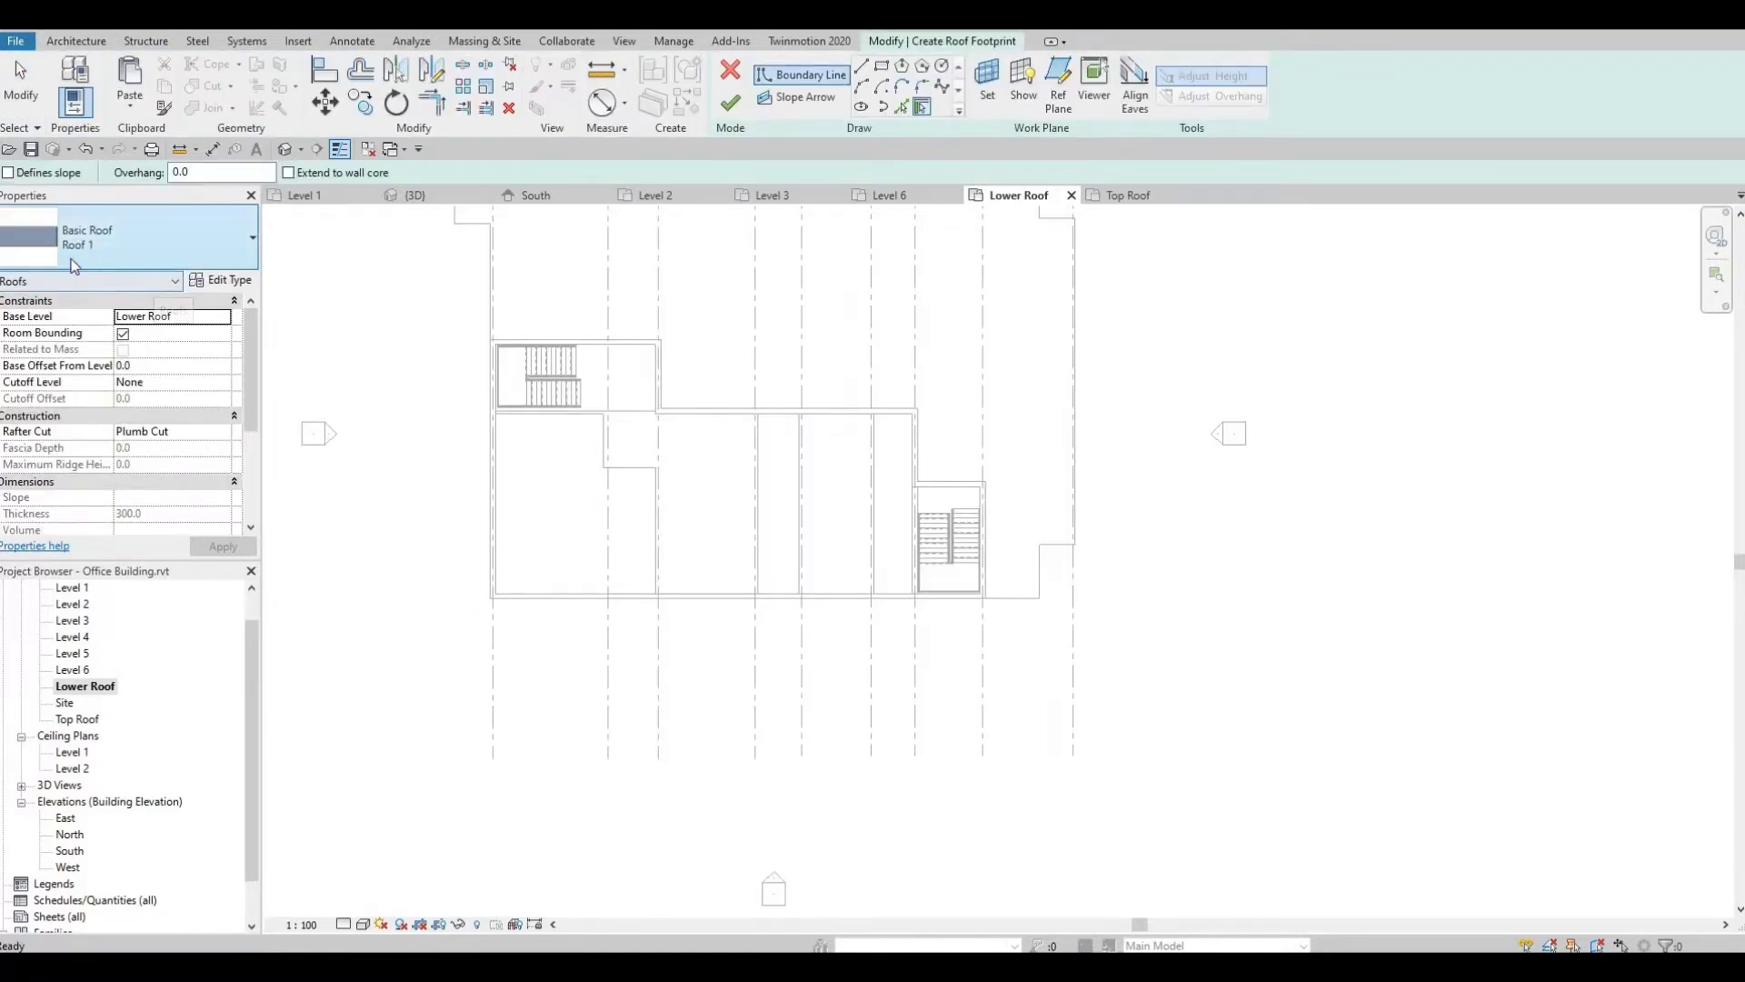
Duplicate the Roof 1 type as Roof 2.
{"action": "left_click", "coordinate": [221, 279]}
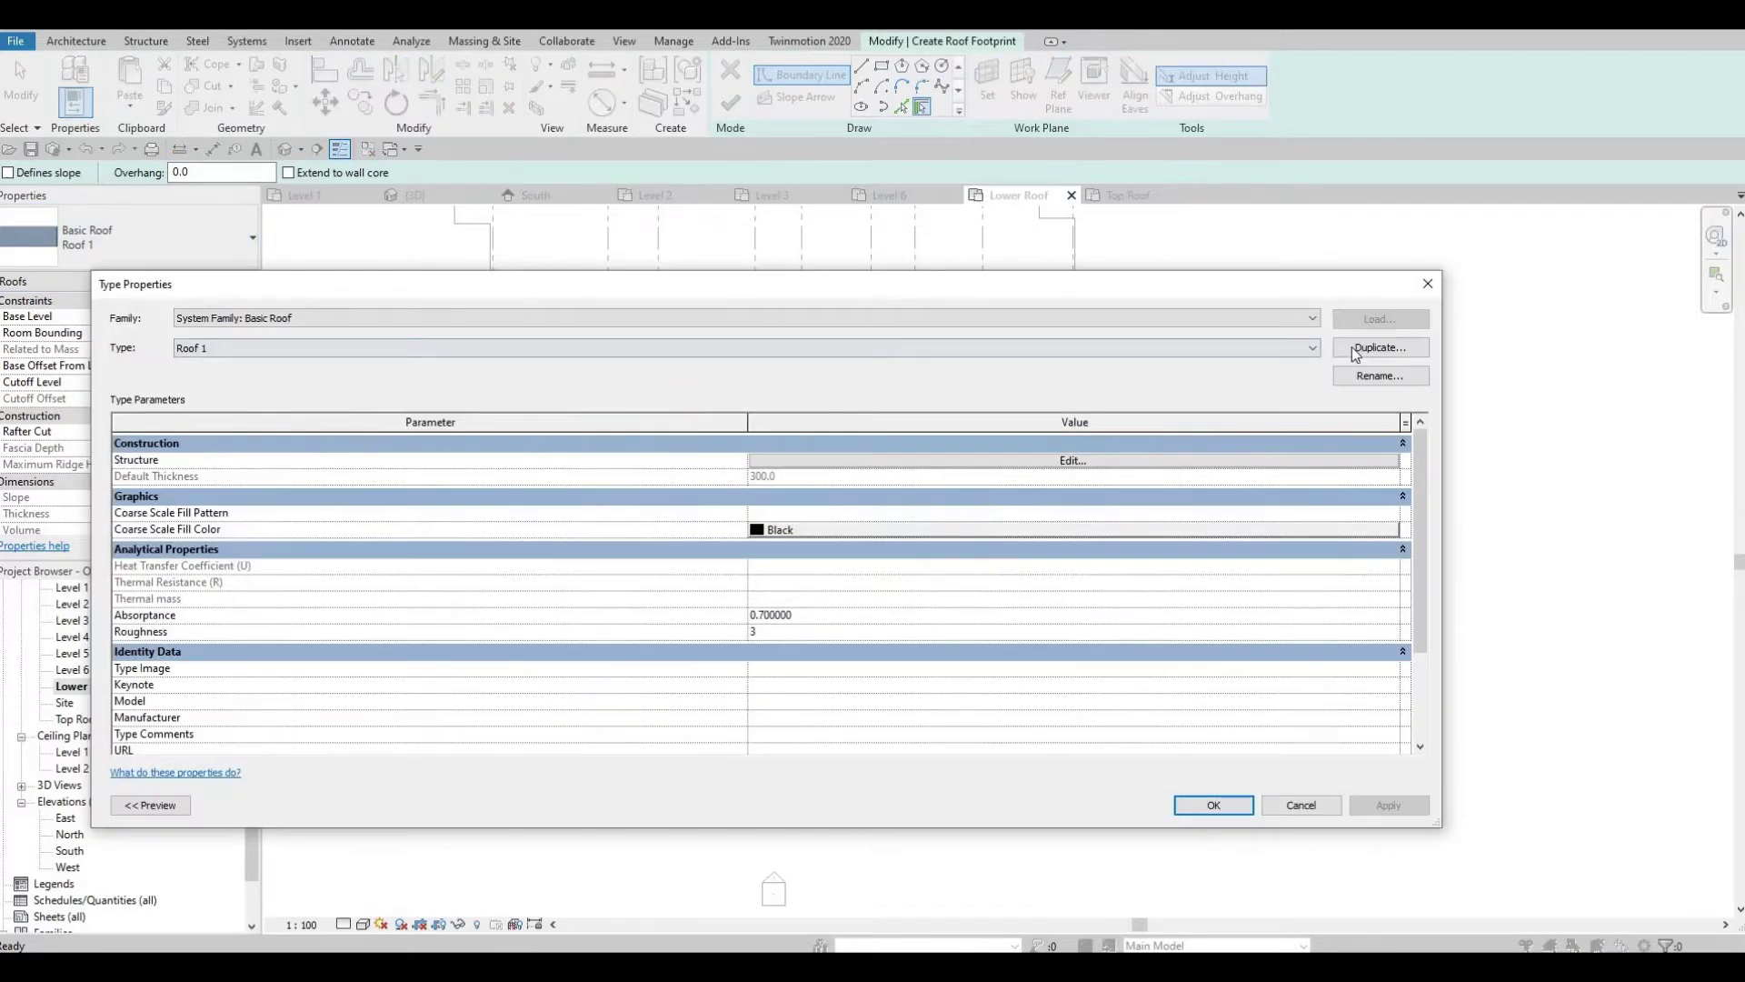
{"action": "left_click", "coordinate": [1379, 347]}
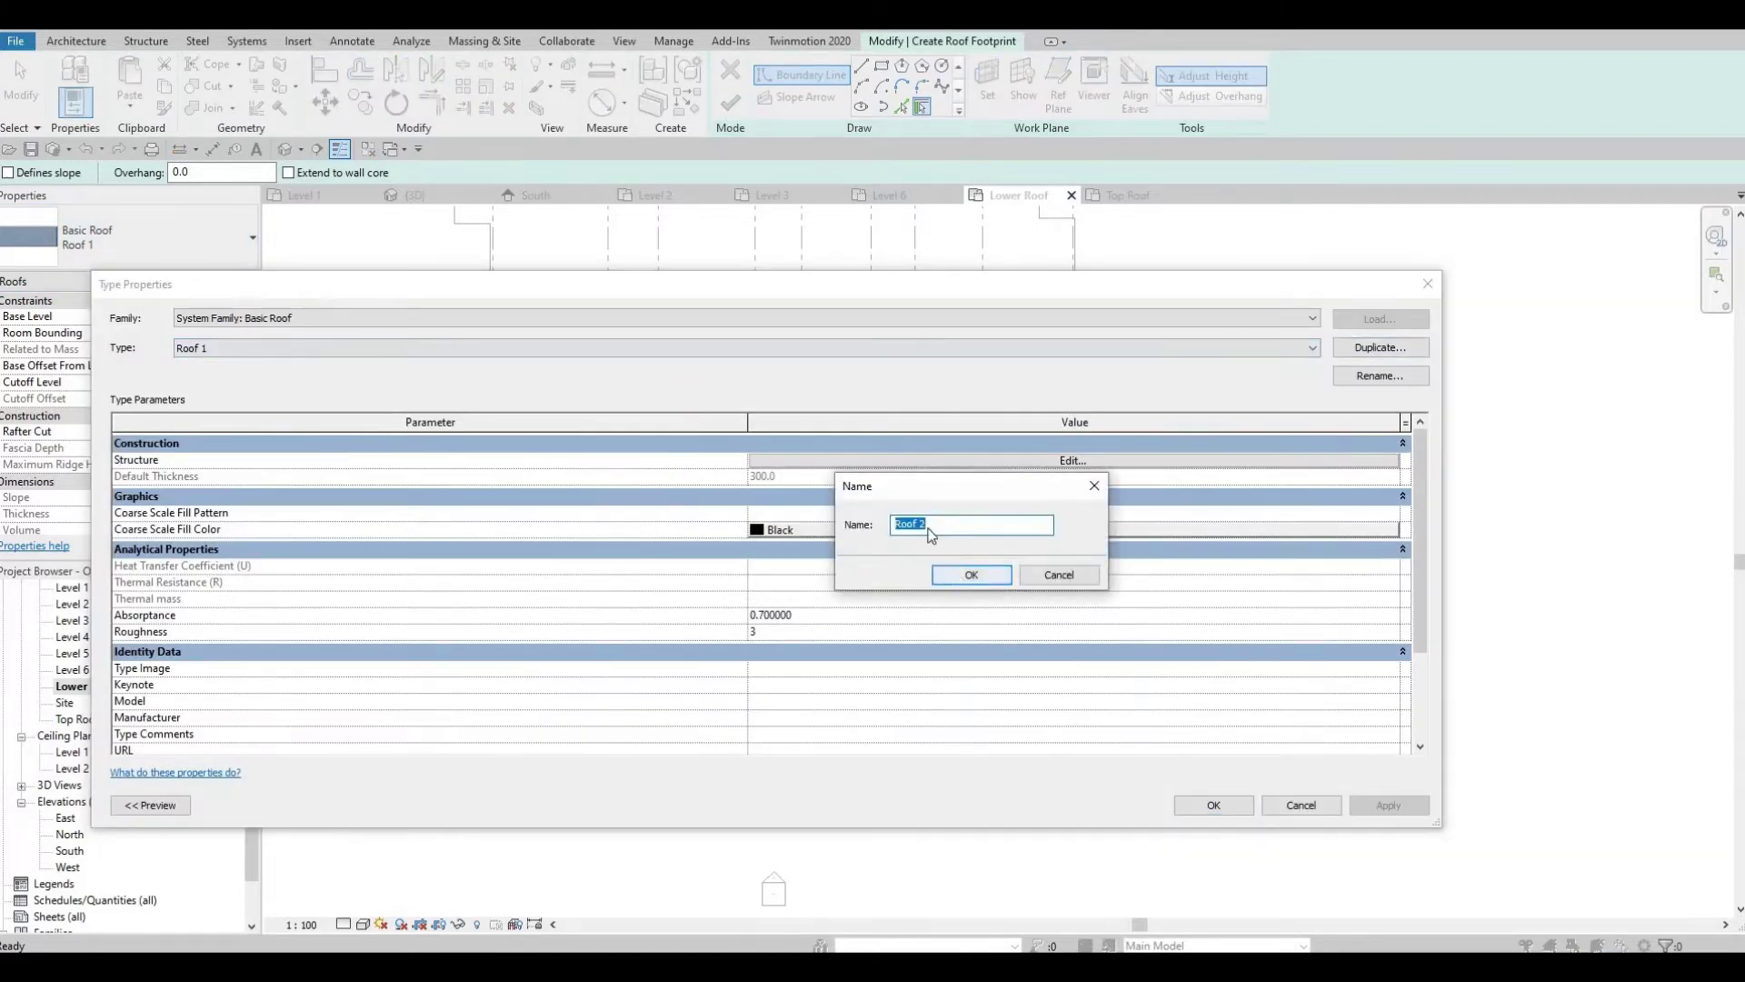
{"action": "key", "text": "Return"}
Assign the Metal Deck material to the structure layer of Roof 2 and accept the type settings.
{"action": "left_click", "coordinate": [979, 463]}
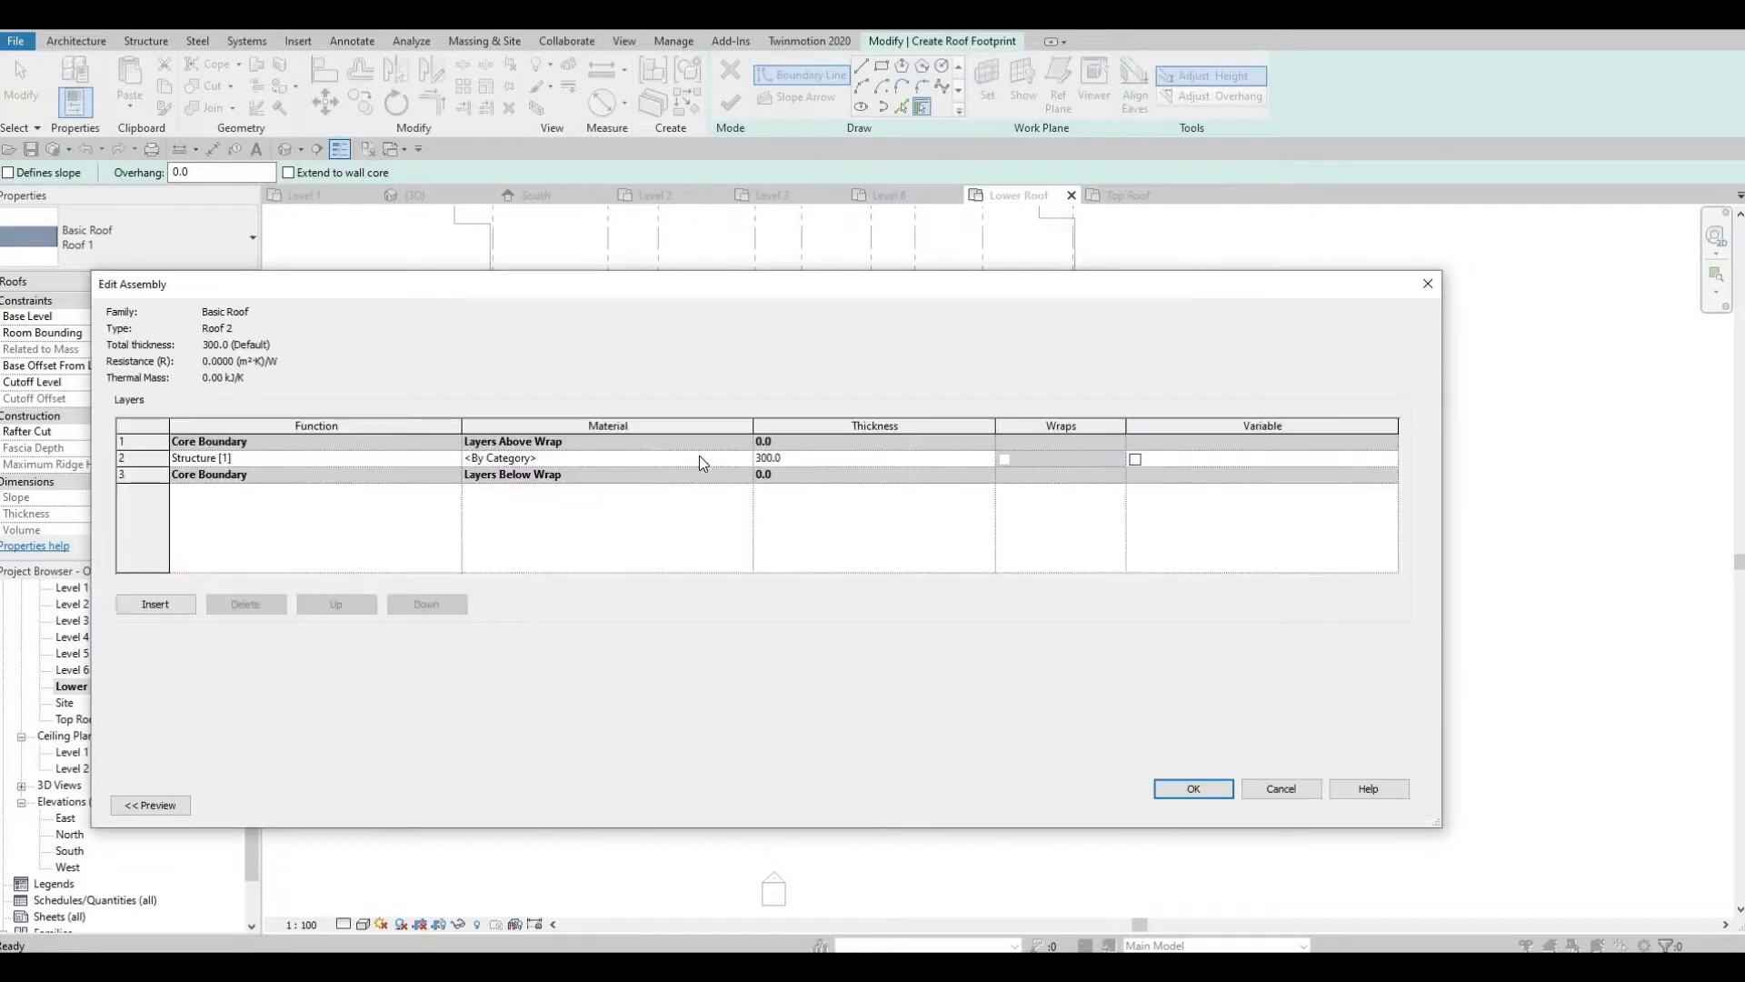
{"action": "left_click", "coordinate": [745, 458]}
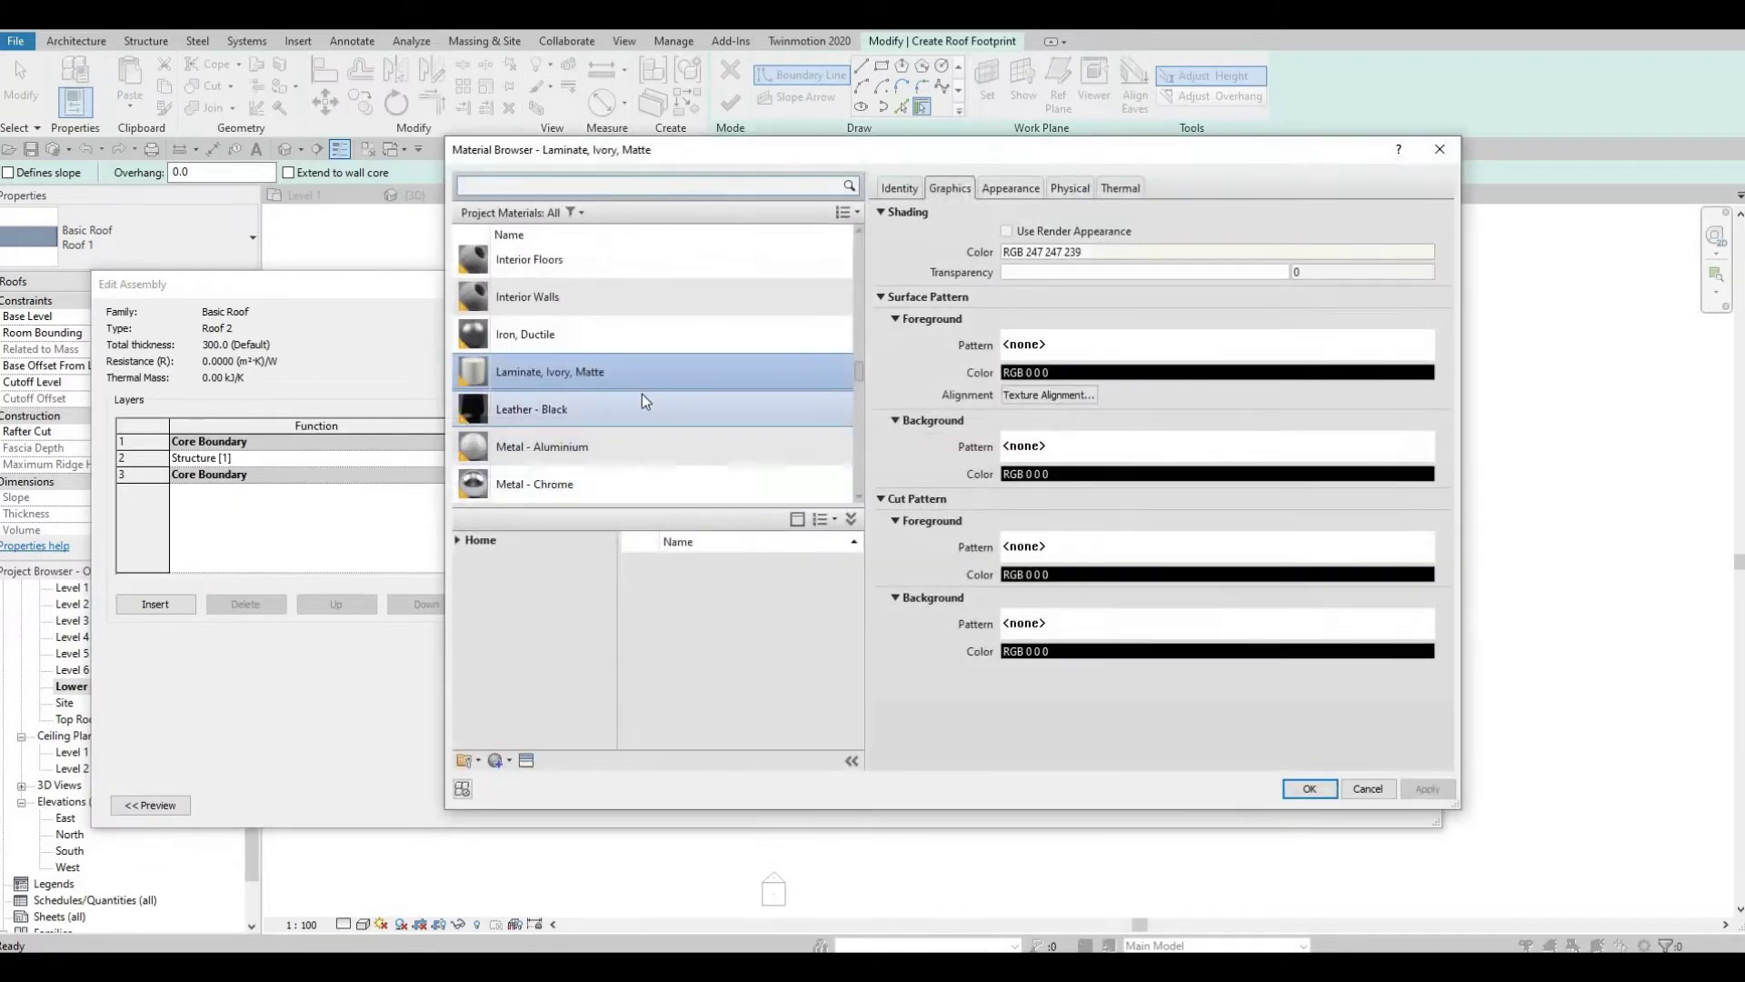
{"action": "scroll", "coordinate": [636, 399], "scroll_direction": "down", "scroll_amount": 3}
{"action": "scroll", "coordinate": [604, 418], "scroll_direction": "down", "scroll_amount": 3}
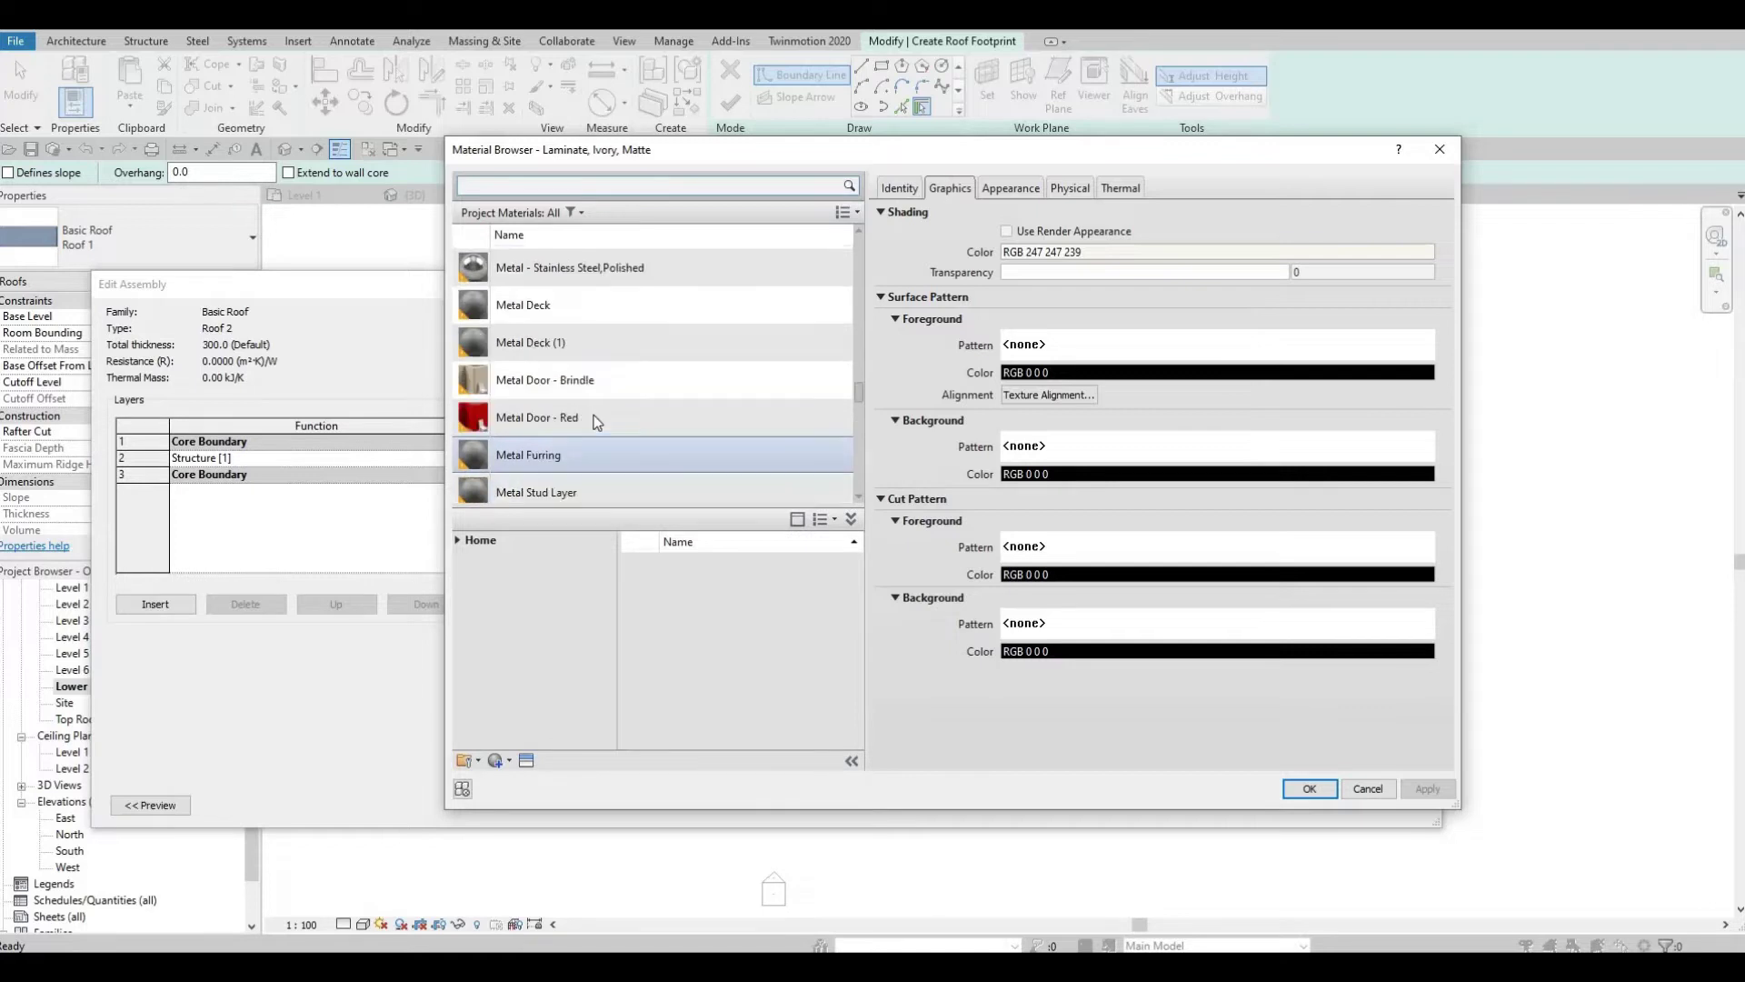
{"action": "scroll", "coordinate": [602, 411], "scroll_direction": "up", "scroll_amount": 3}
{"action": "left_click", "coordinate": [592, 414]}
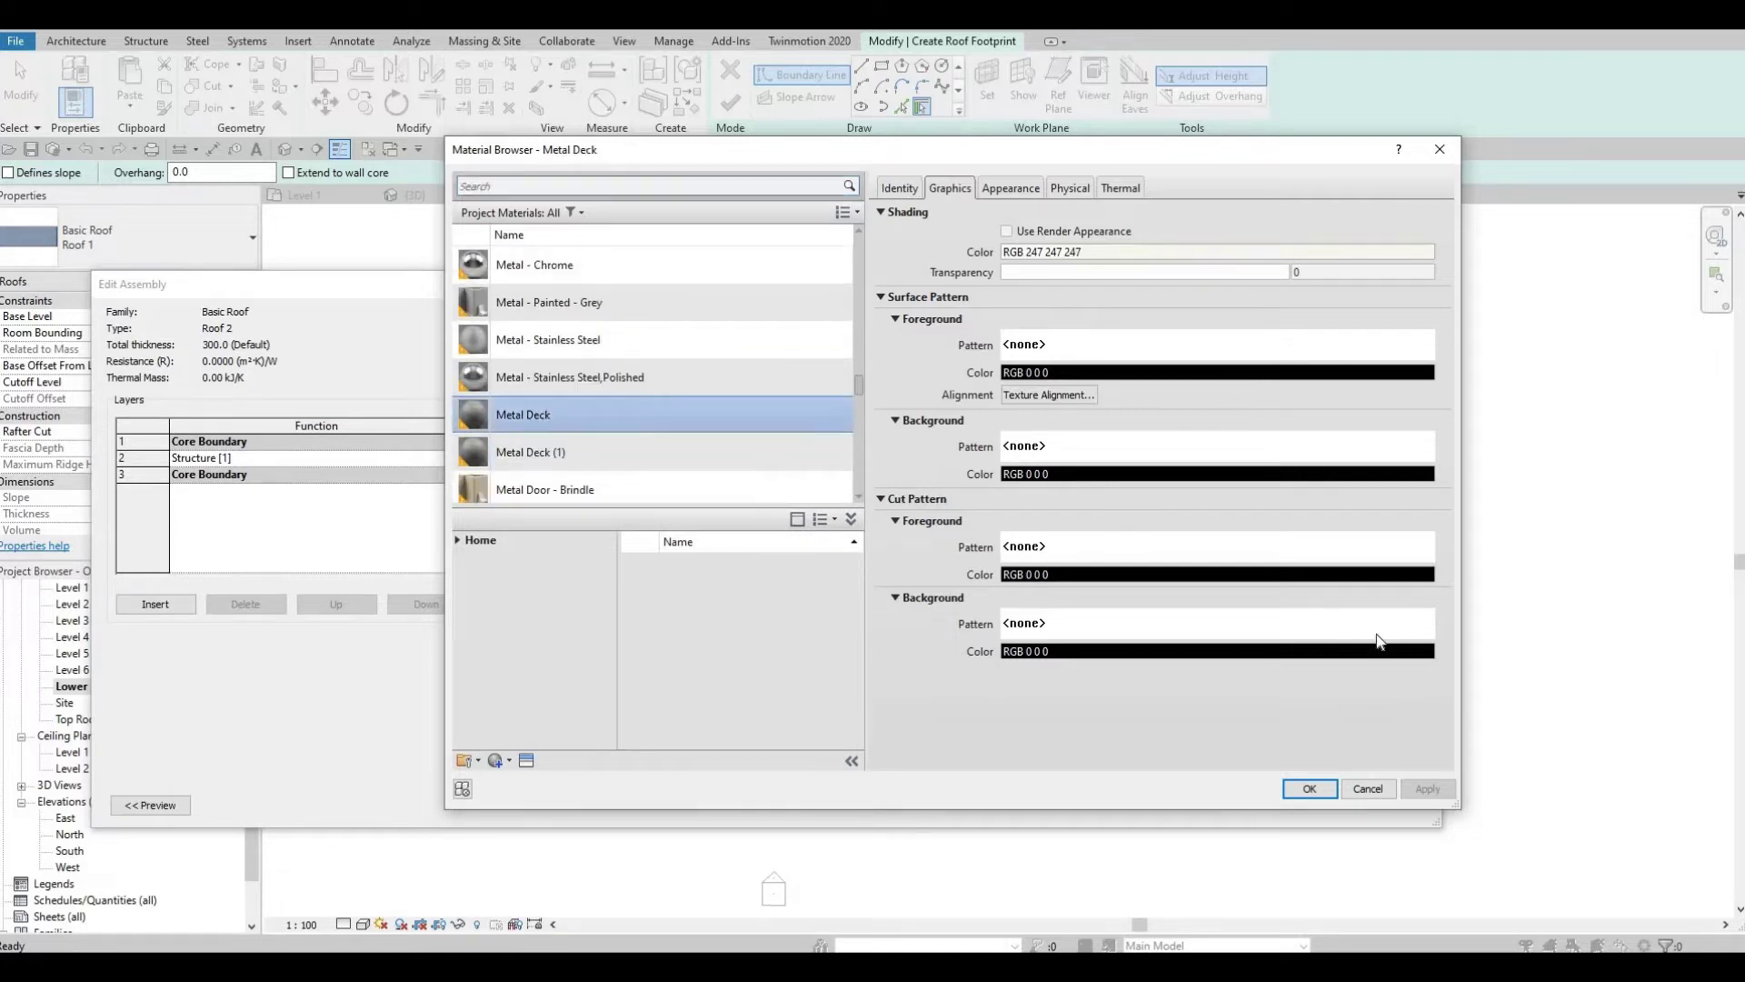
{"action": "left_click", "coordinate": [1315, 792]}
{"action": "left_click", "coordinate": [1187, 783]}
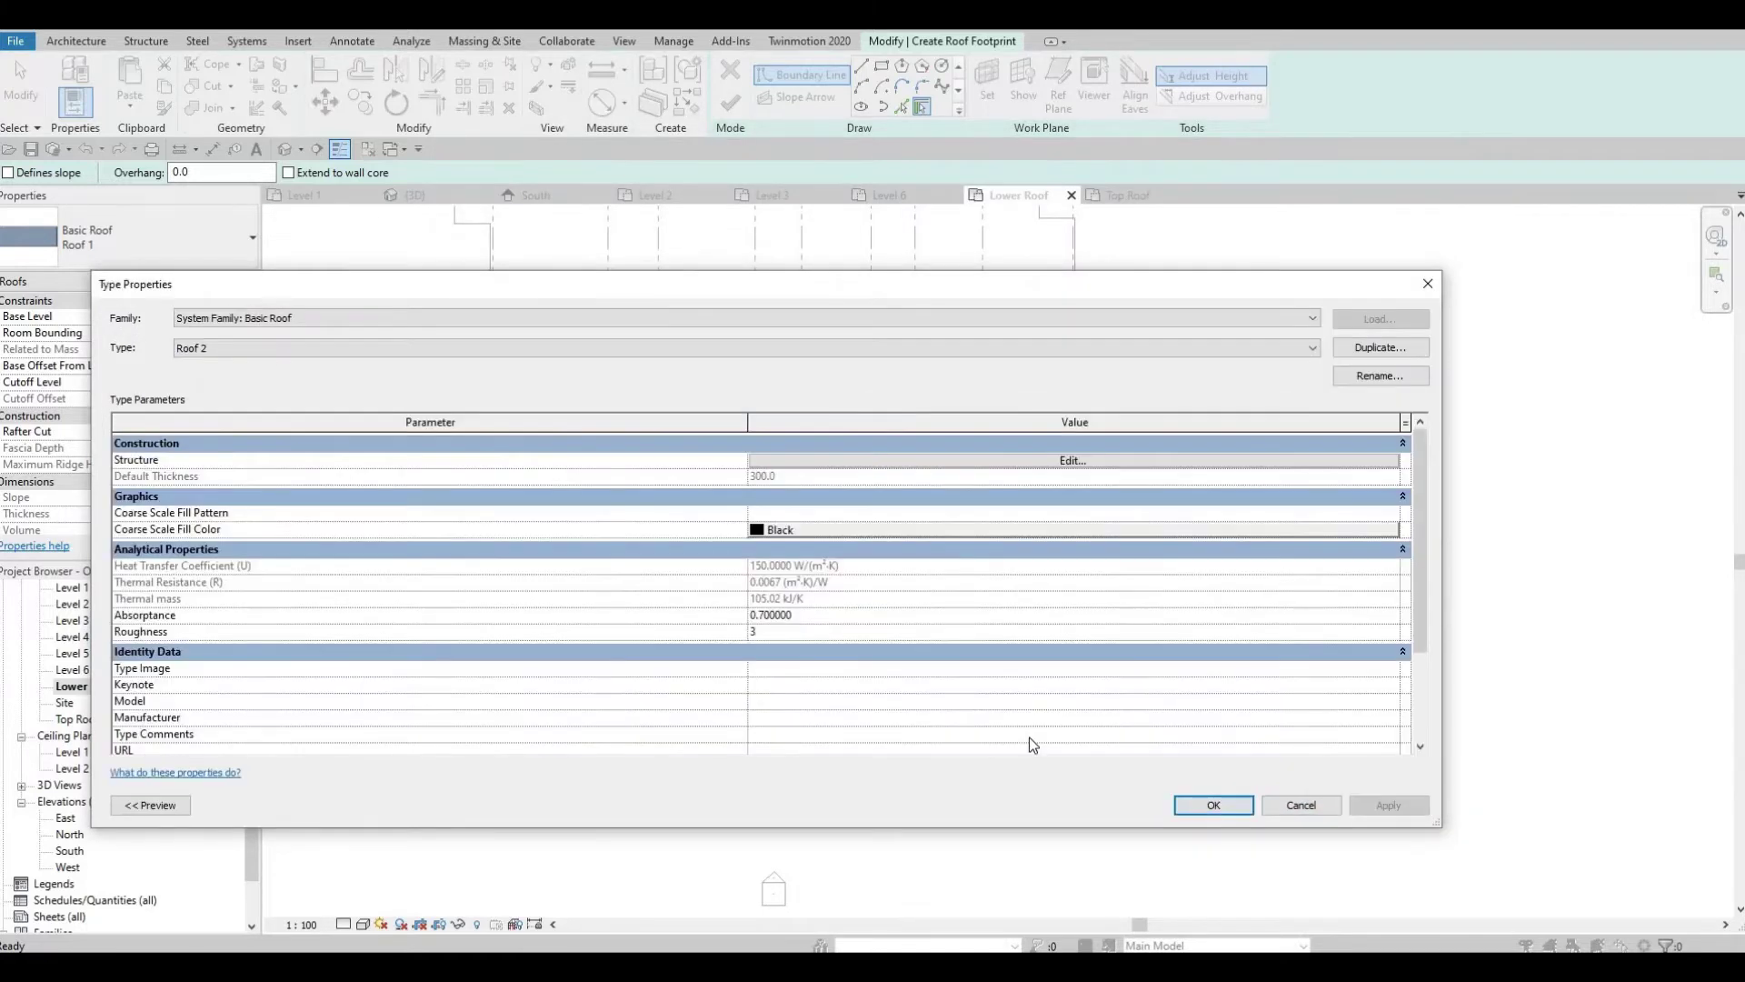
{"action": "left_click", "coordinate": [1194, 804]}
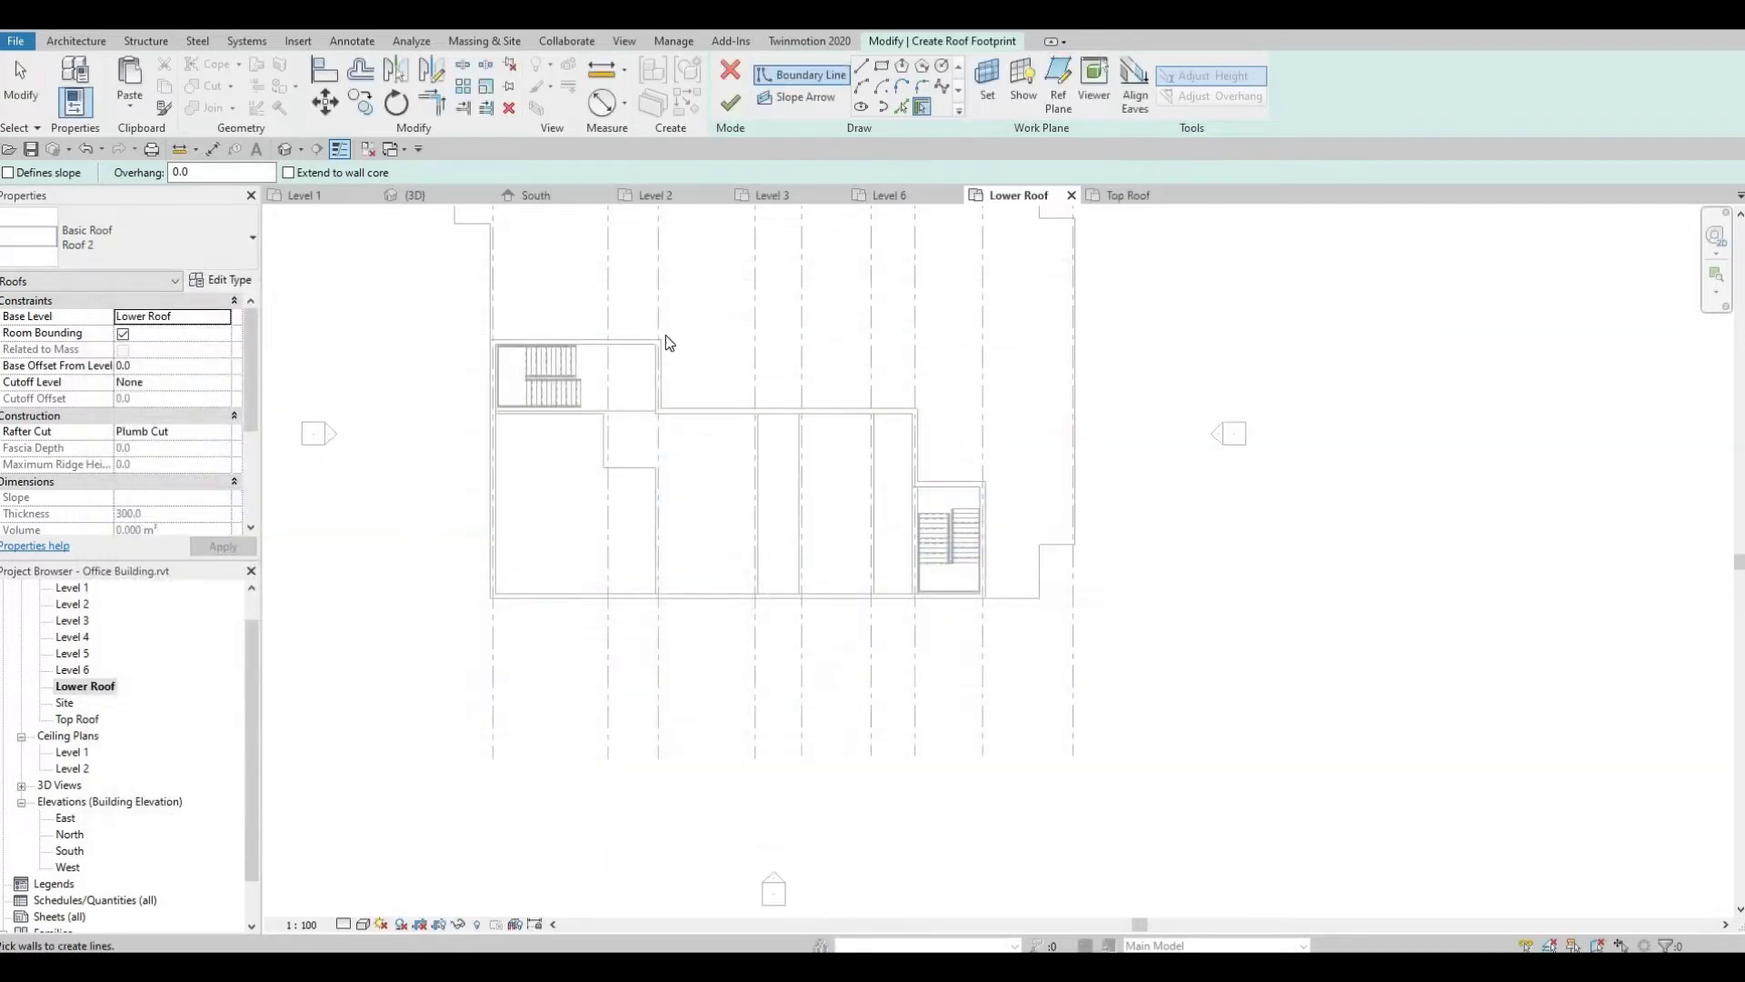
Draw a rectangular roof boundary around the main enclosure, with its corners on the outer faces of the Exterior Wall 2 walls.
{"action": "left_click", "coordinate": [881, 66]}
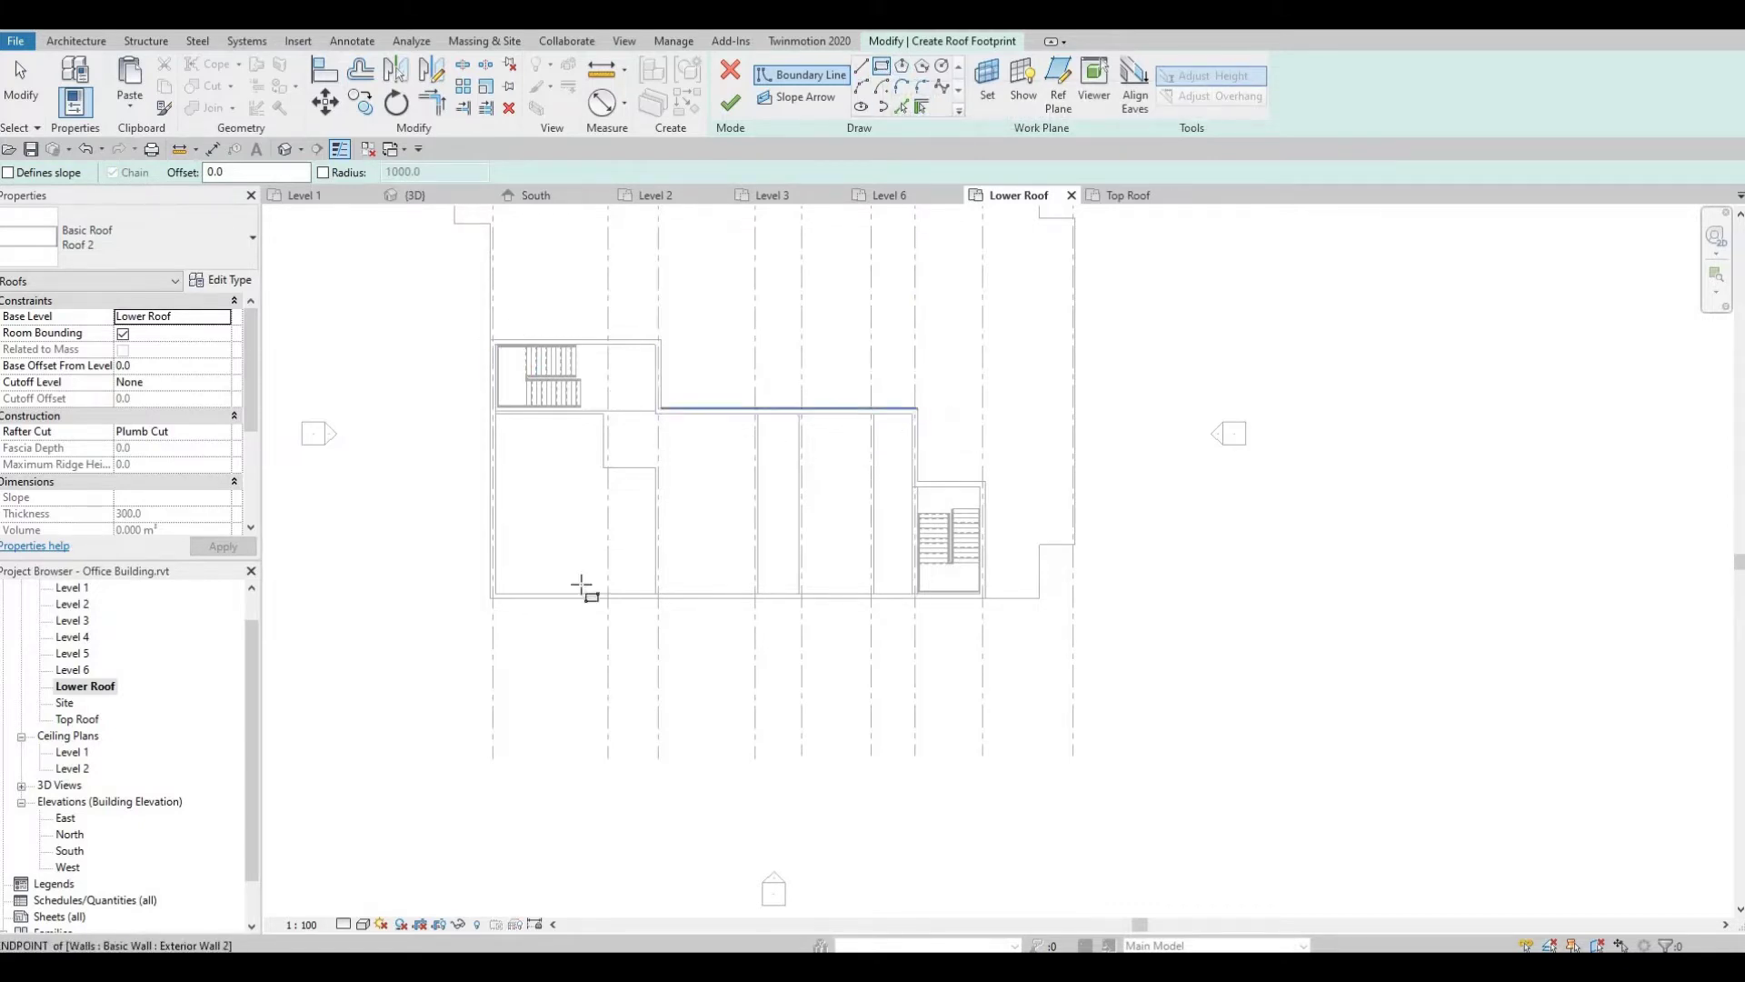
{"action": "left_click", "coordinate": [500, 592]}
{"action": "scroll", "coordinate": [506, 592], "scroll_direction": "up", "scroll_amount": 4}
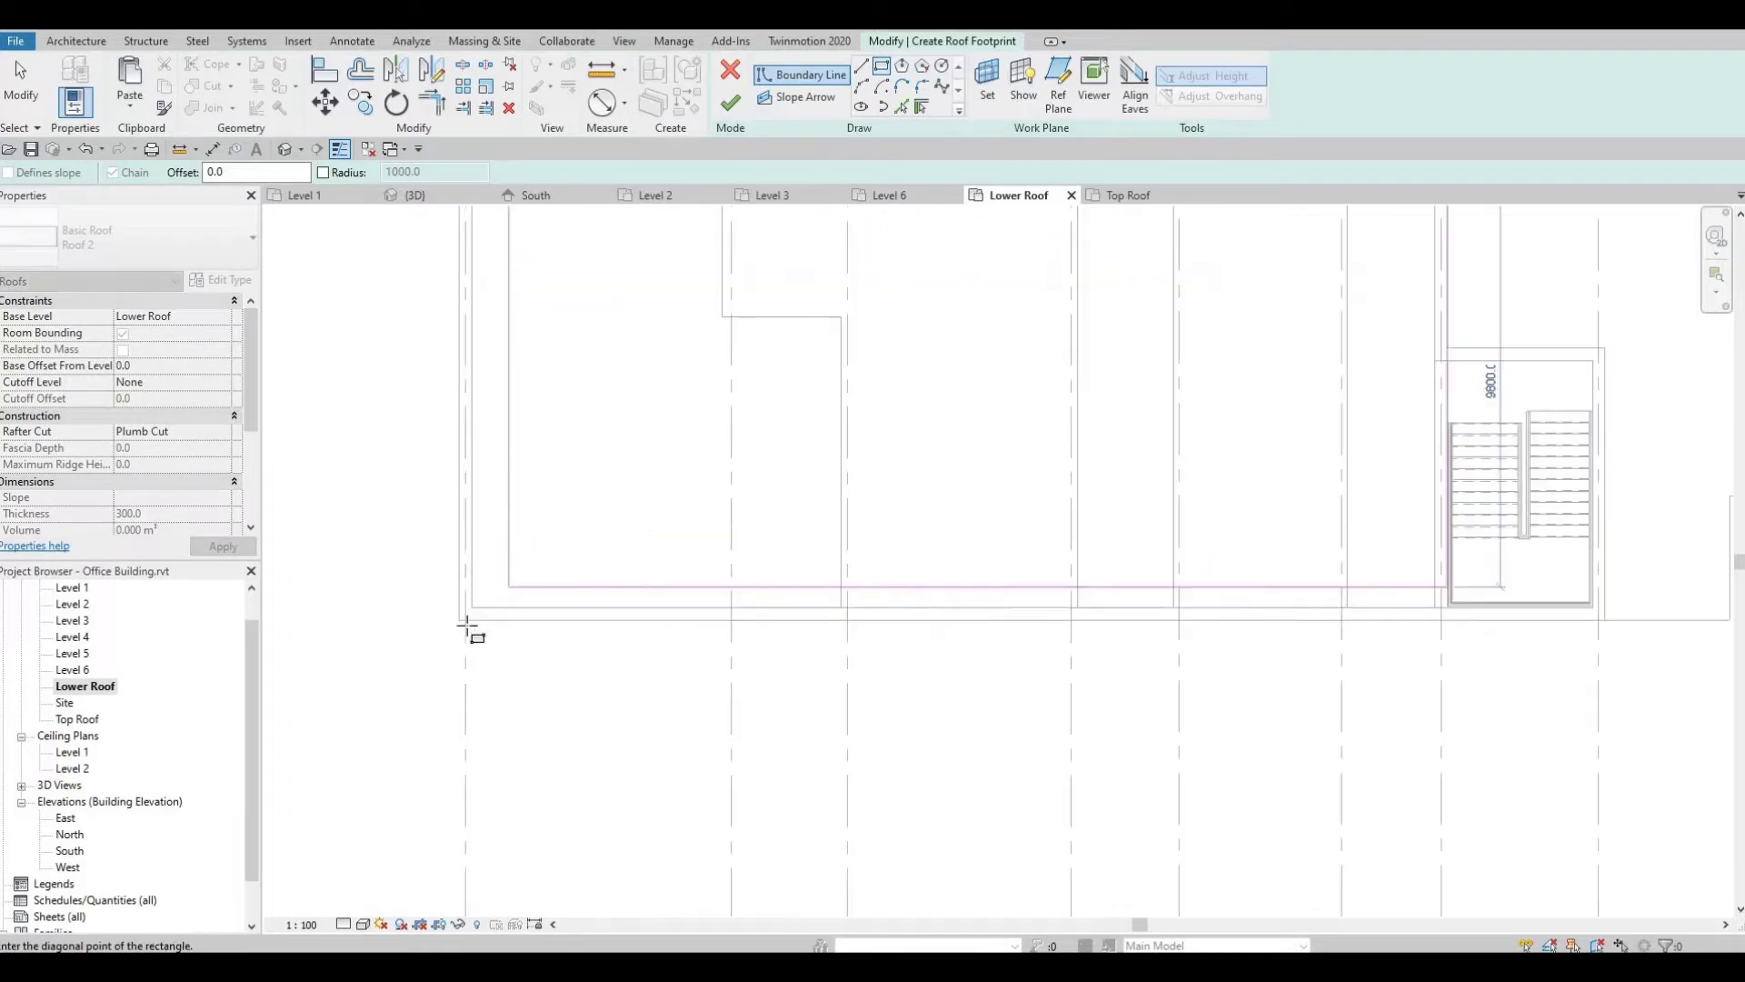
{"action": "left_click", "coordinate": [461, 618]}
{"action": "scroll", "coordinate": [604, 473], "scroll_direction": "down", "scroll_amount": 3}
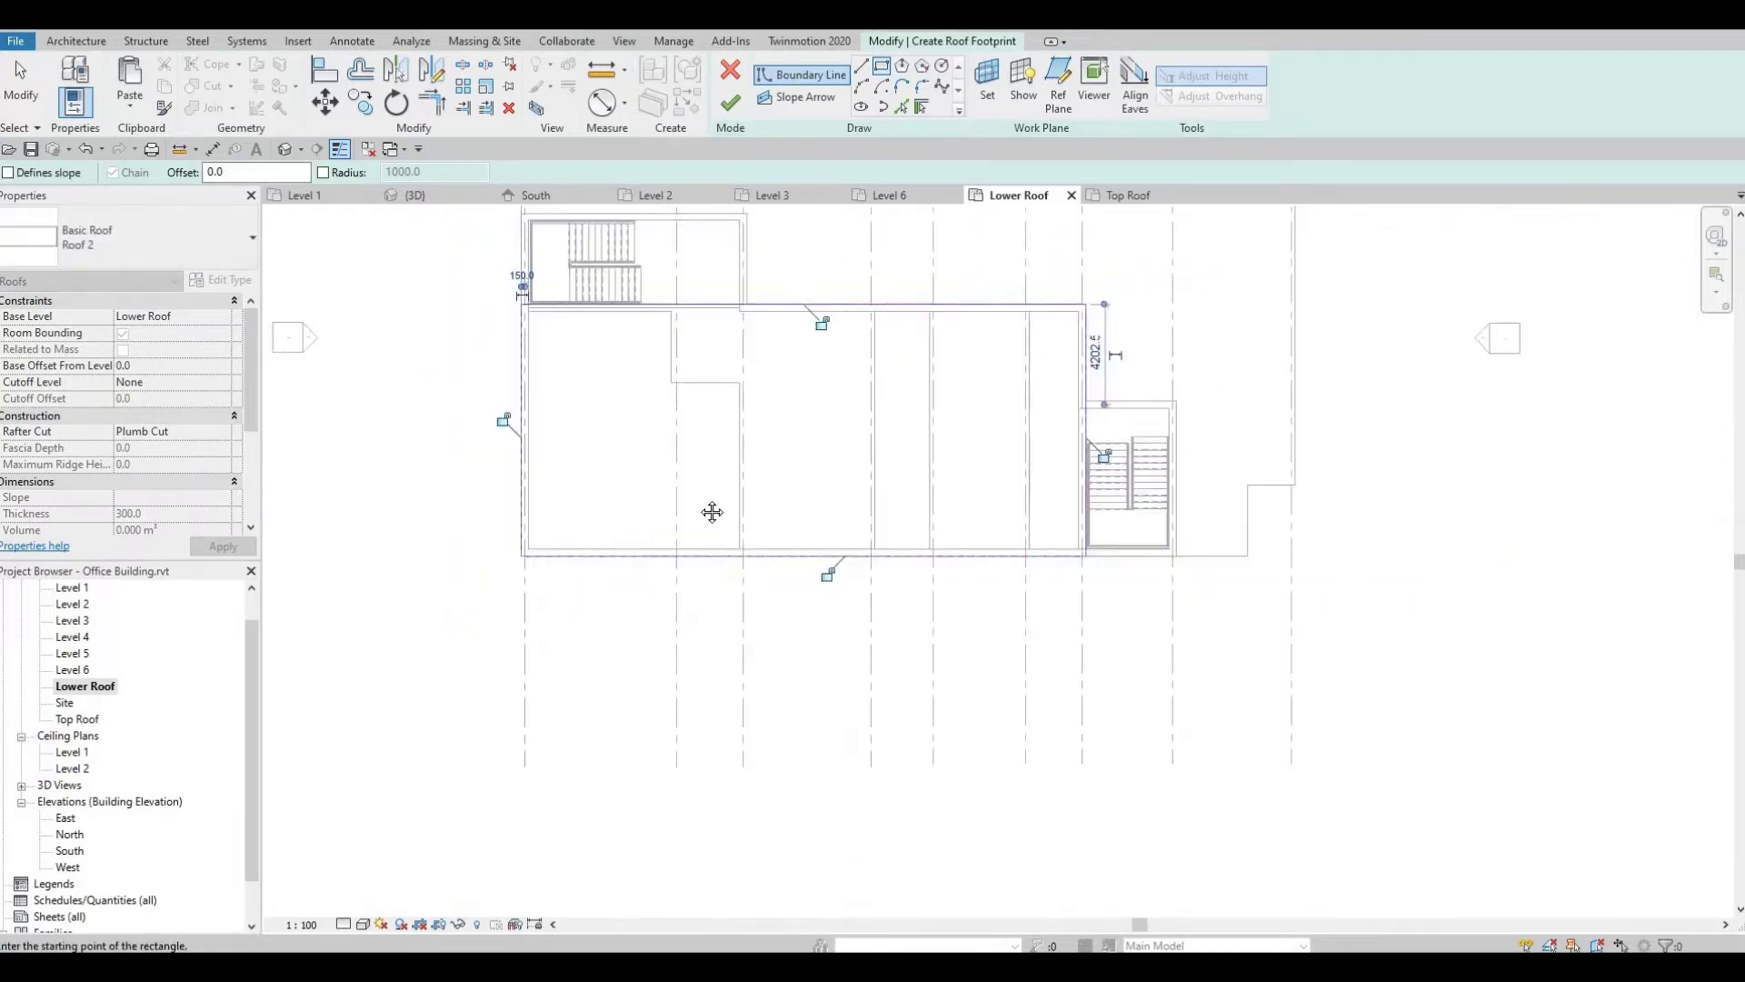
{"action": "middle_click_drag", "start_coordinate": [711, 511], "coordinate": [624, 584]}
{"action": "key", "text": "Escape"}
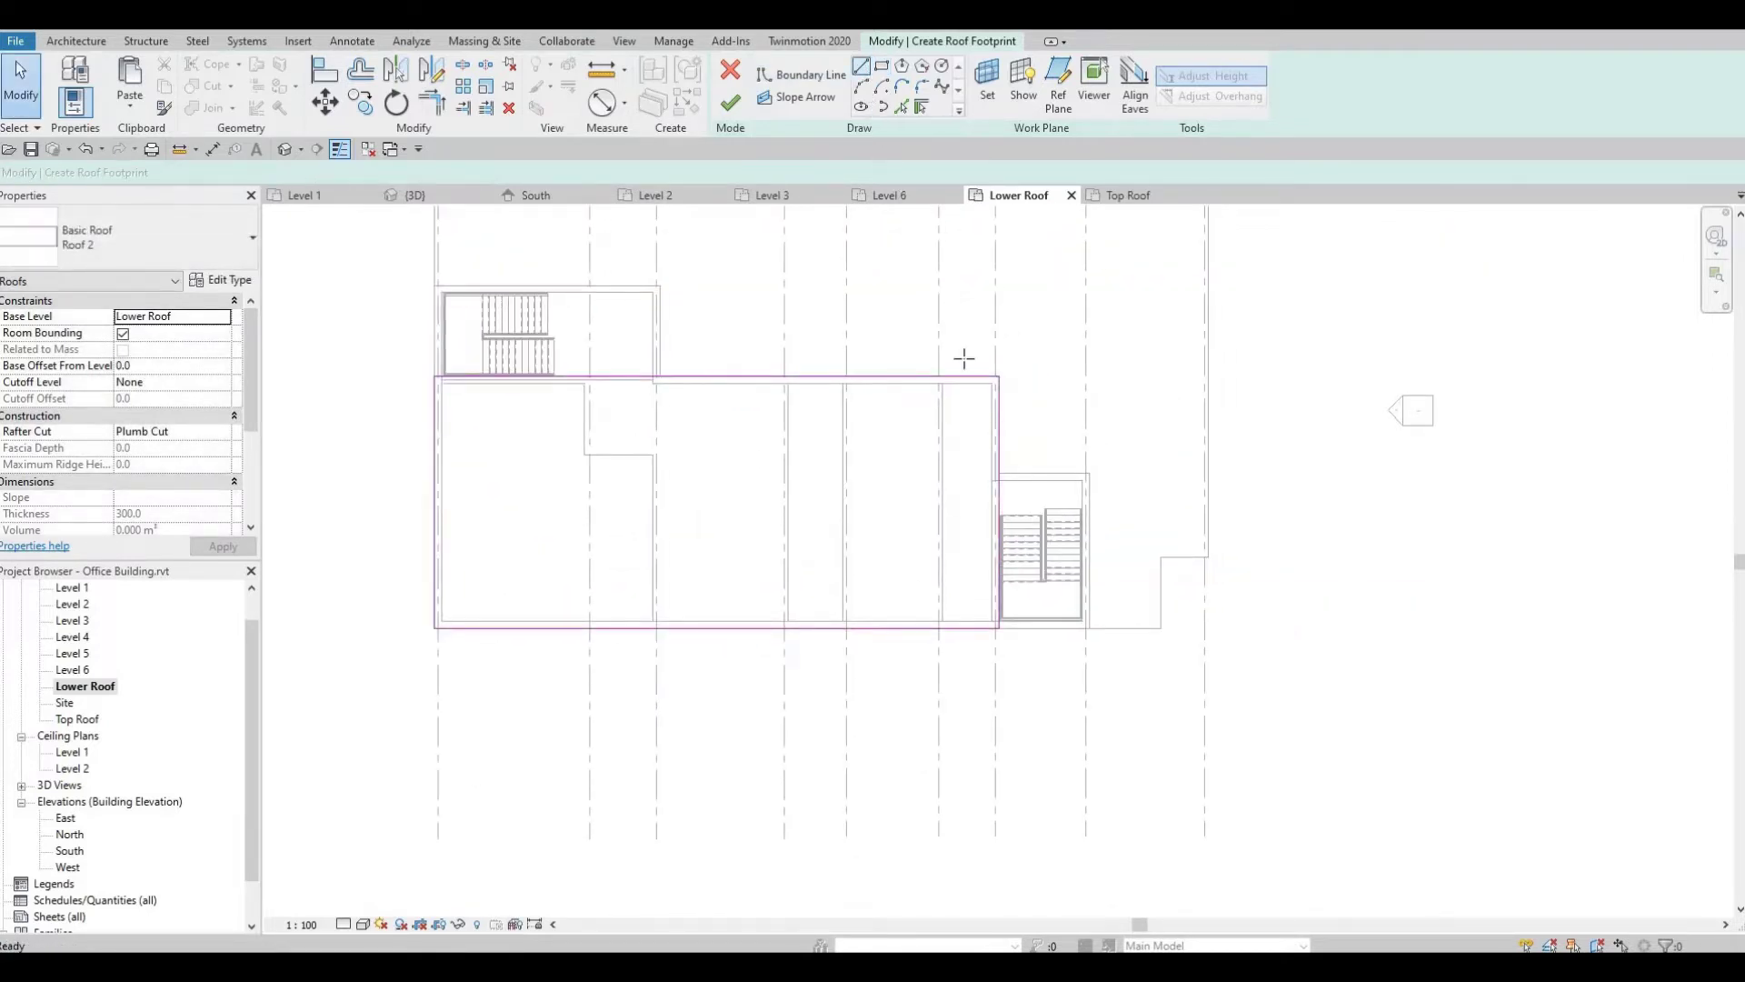
Add boundary lines from the outer wall faces of the right and upper-left stair enclosures using Pick Lines.
{"action": "left_click", "coordinate": [905, 111]}
{"action": "scroll", "coordinate": [1094, 544], "scroll_direction": "up", "scroll_amount": 2}
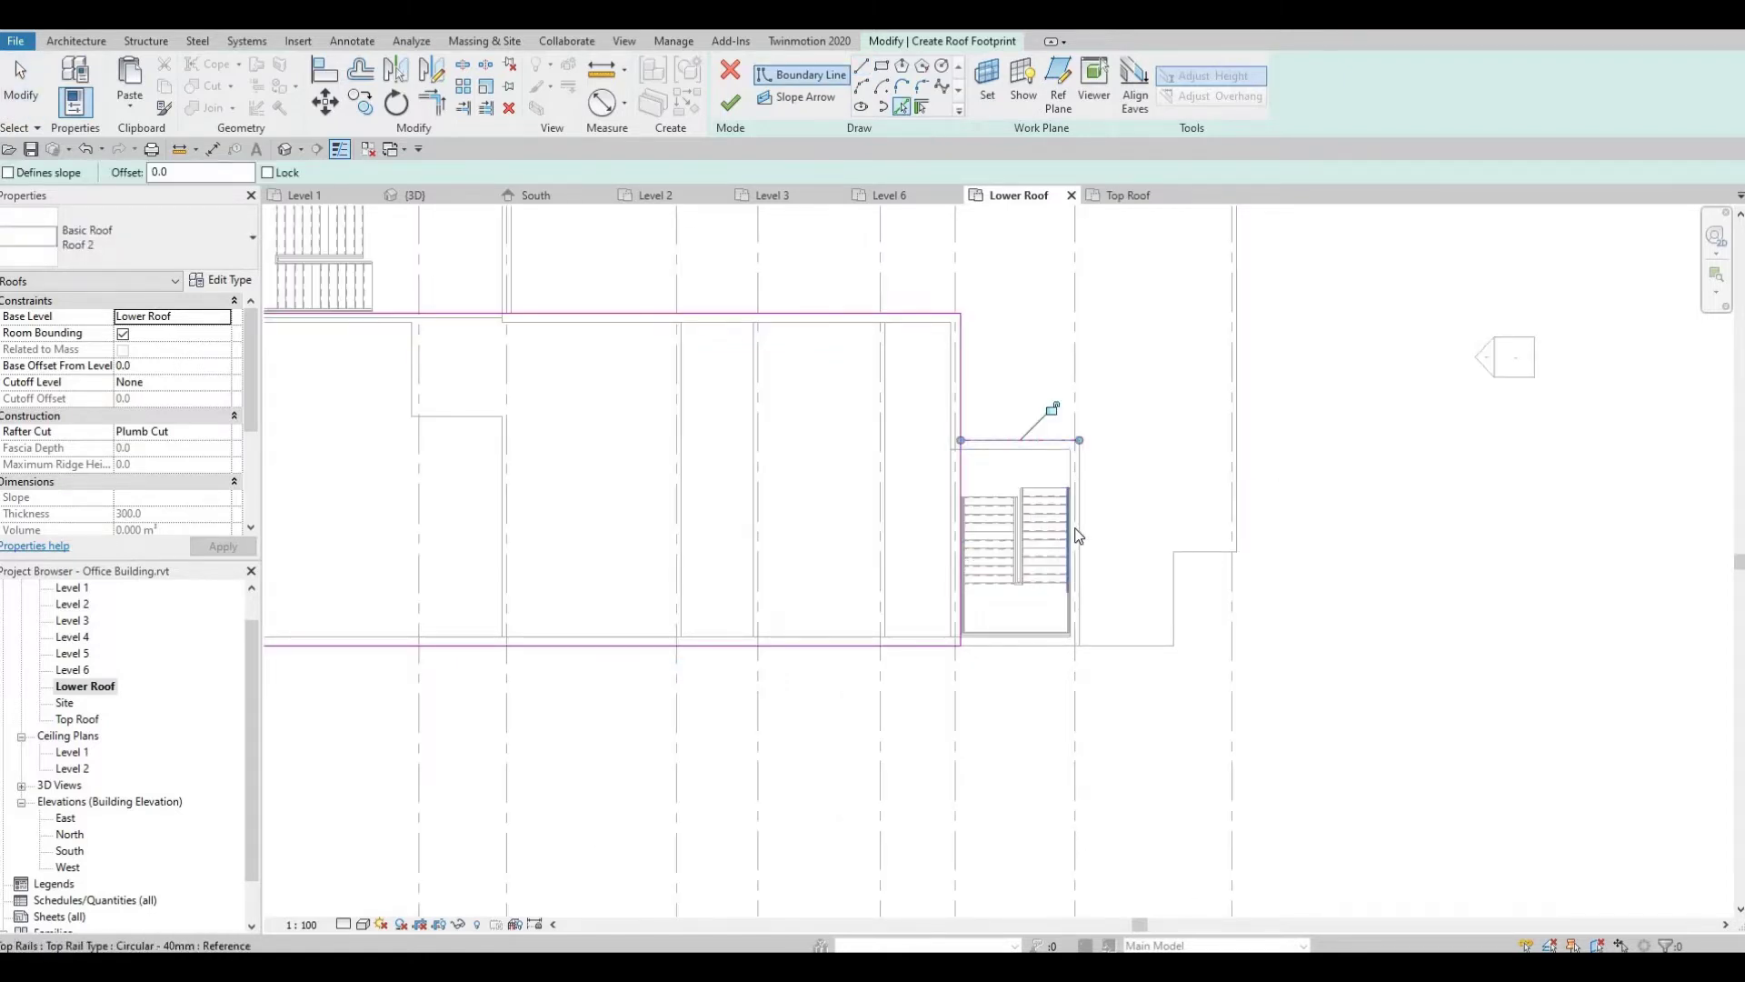
{"action": "mouse_move", "coordinate": [804, 524]}
{"action": "middle_mouse_down"}
{"action": "mouse_move", "coordinate": [947, 460]}
{"action": "mouse_move", "coordinate": [920, 418]}
{"action": "middle_mouse_up"}
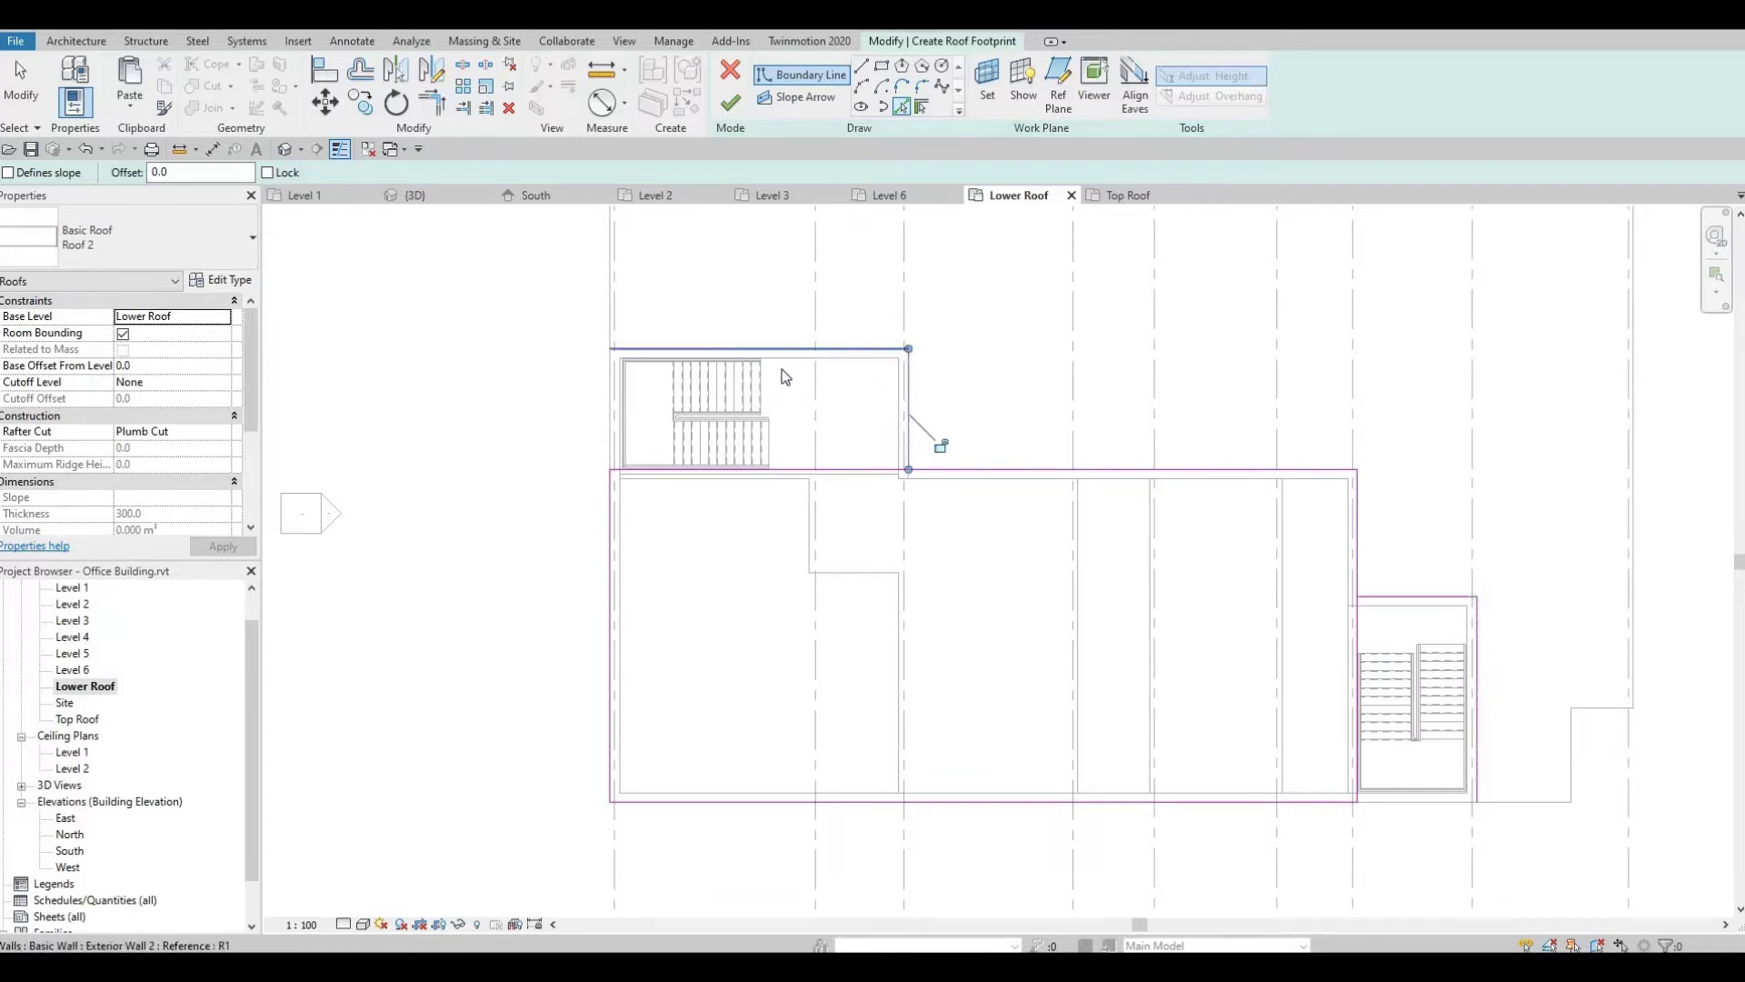
{"action": "key", "text": "Escape"}
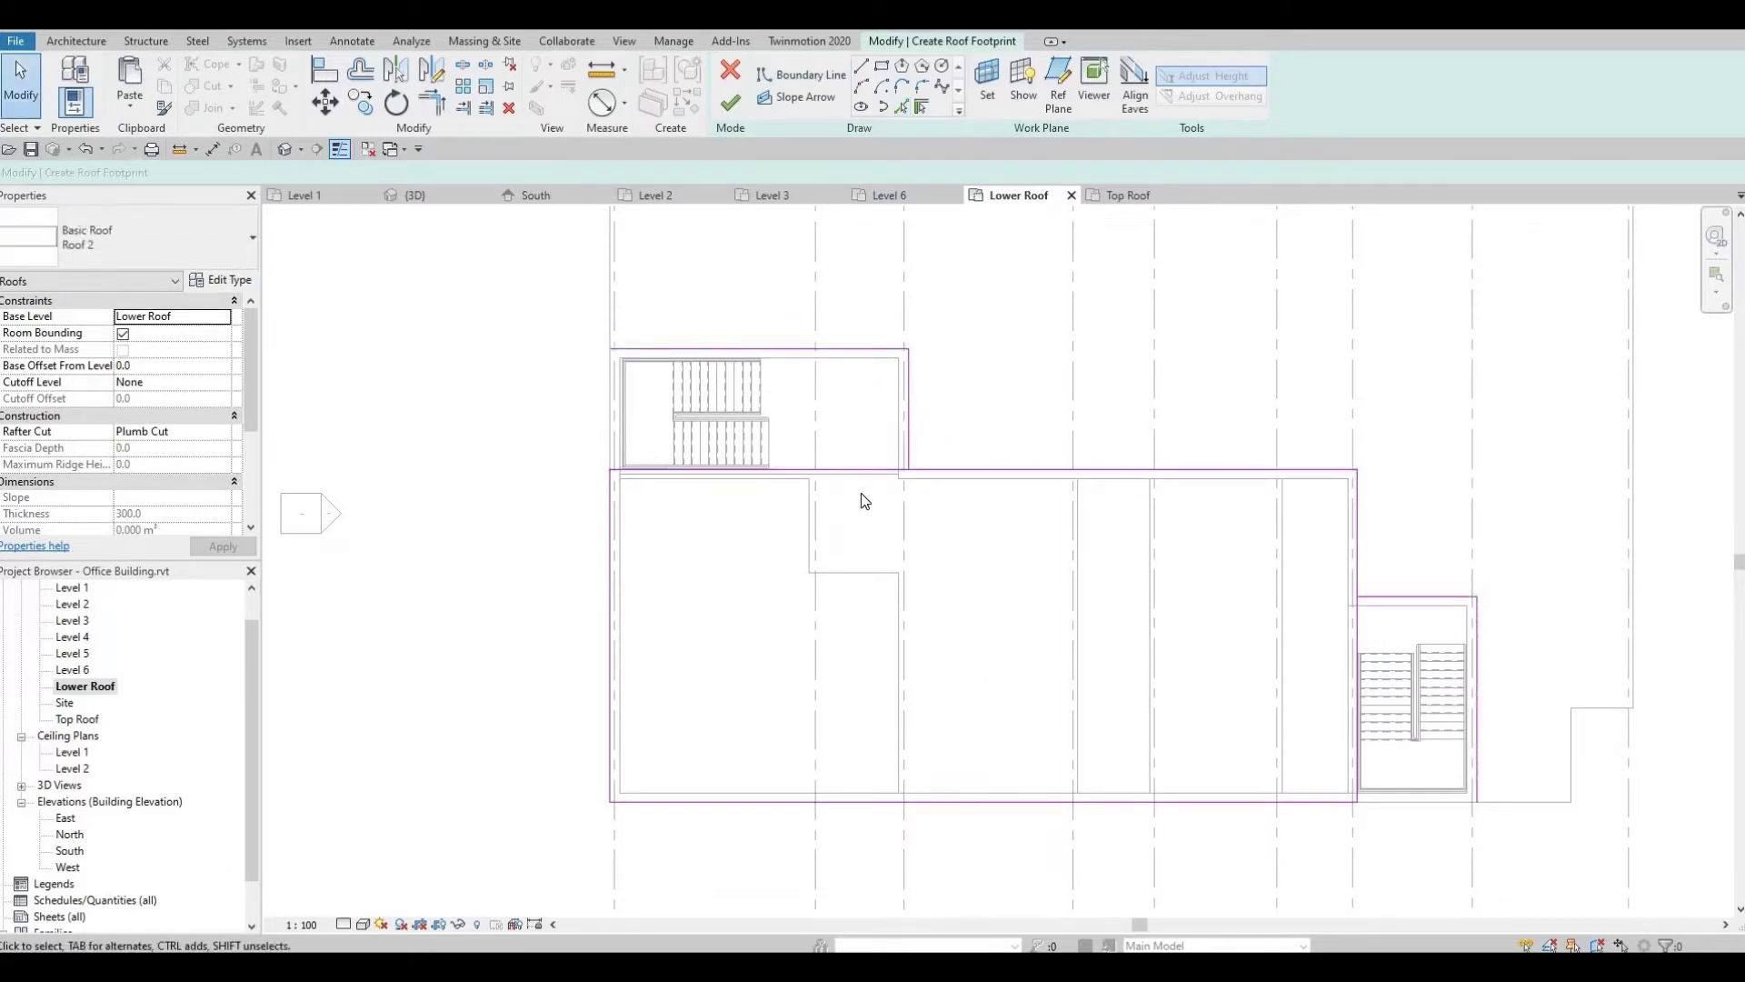
Trim the rectangle and stair enclosure lines into one closed outline, removing the inner segments, and finish the new roof.
{"action": "key", "text": "t"}
{"action": "key", "text": "r"}
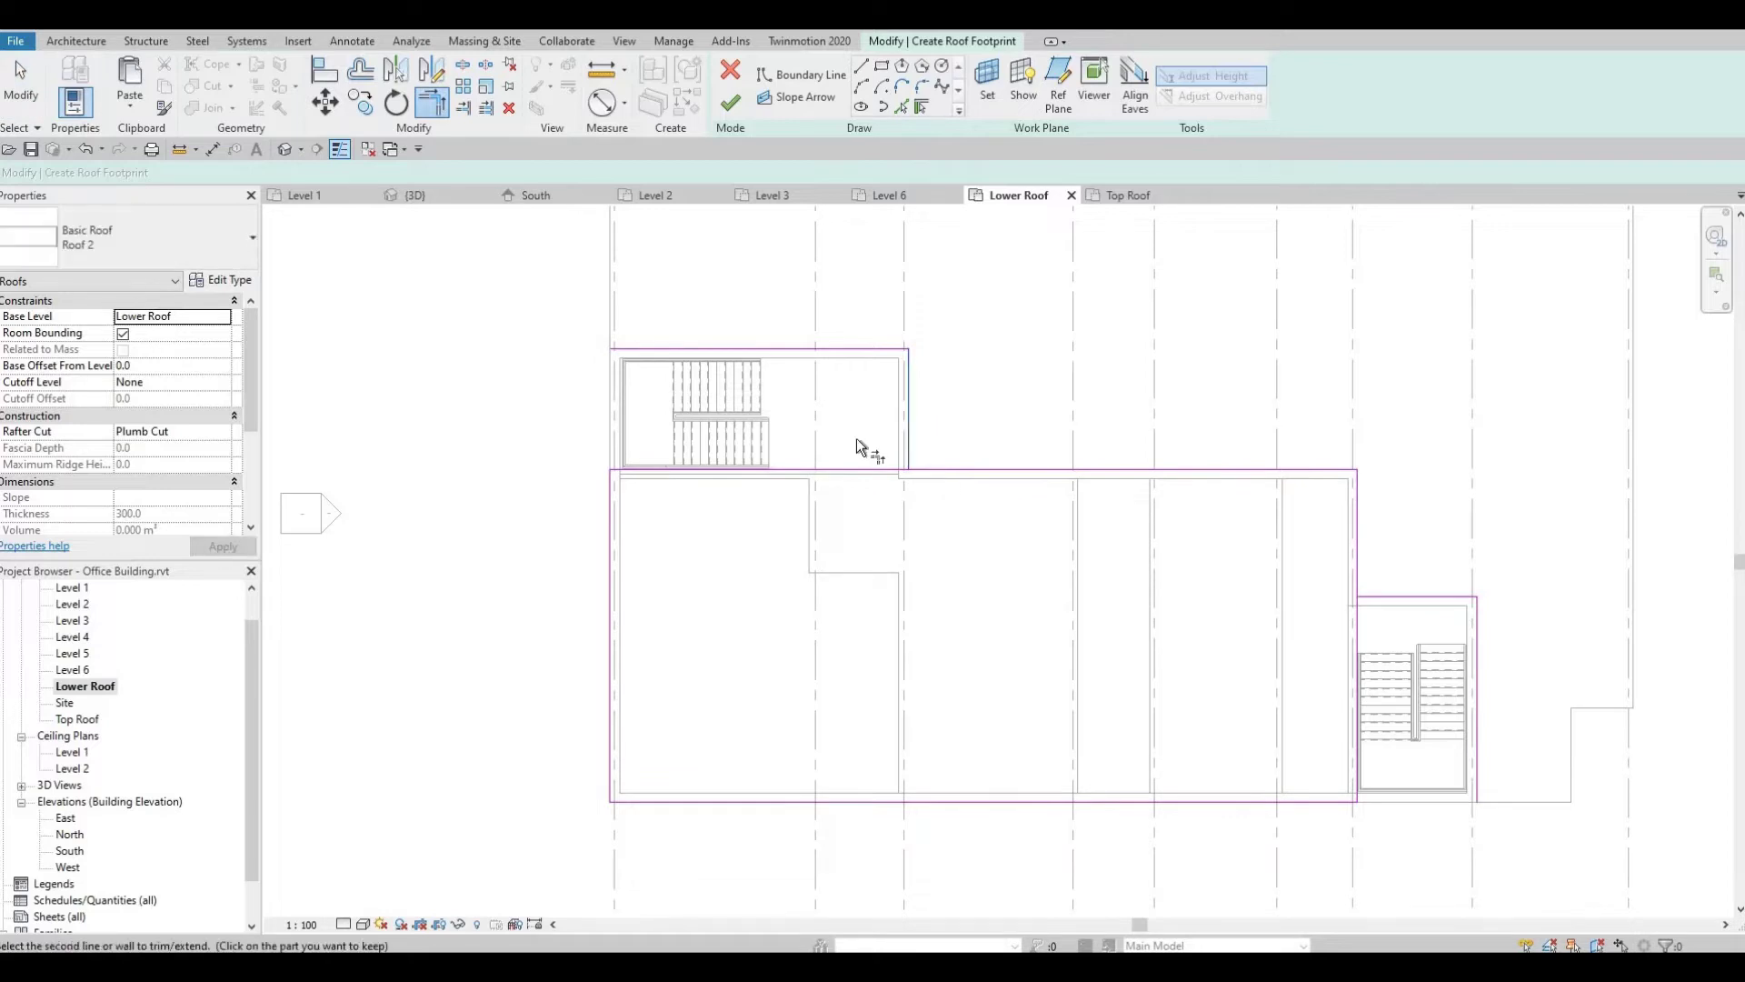
{"action": "left_click", "coordinate": [857, 439]}
{"action": "left_click", "coordinate": [701, 349]}
{"action": "left_click", "coordinate": [611, 531]}
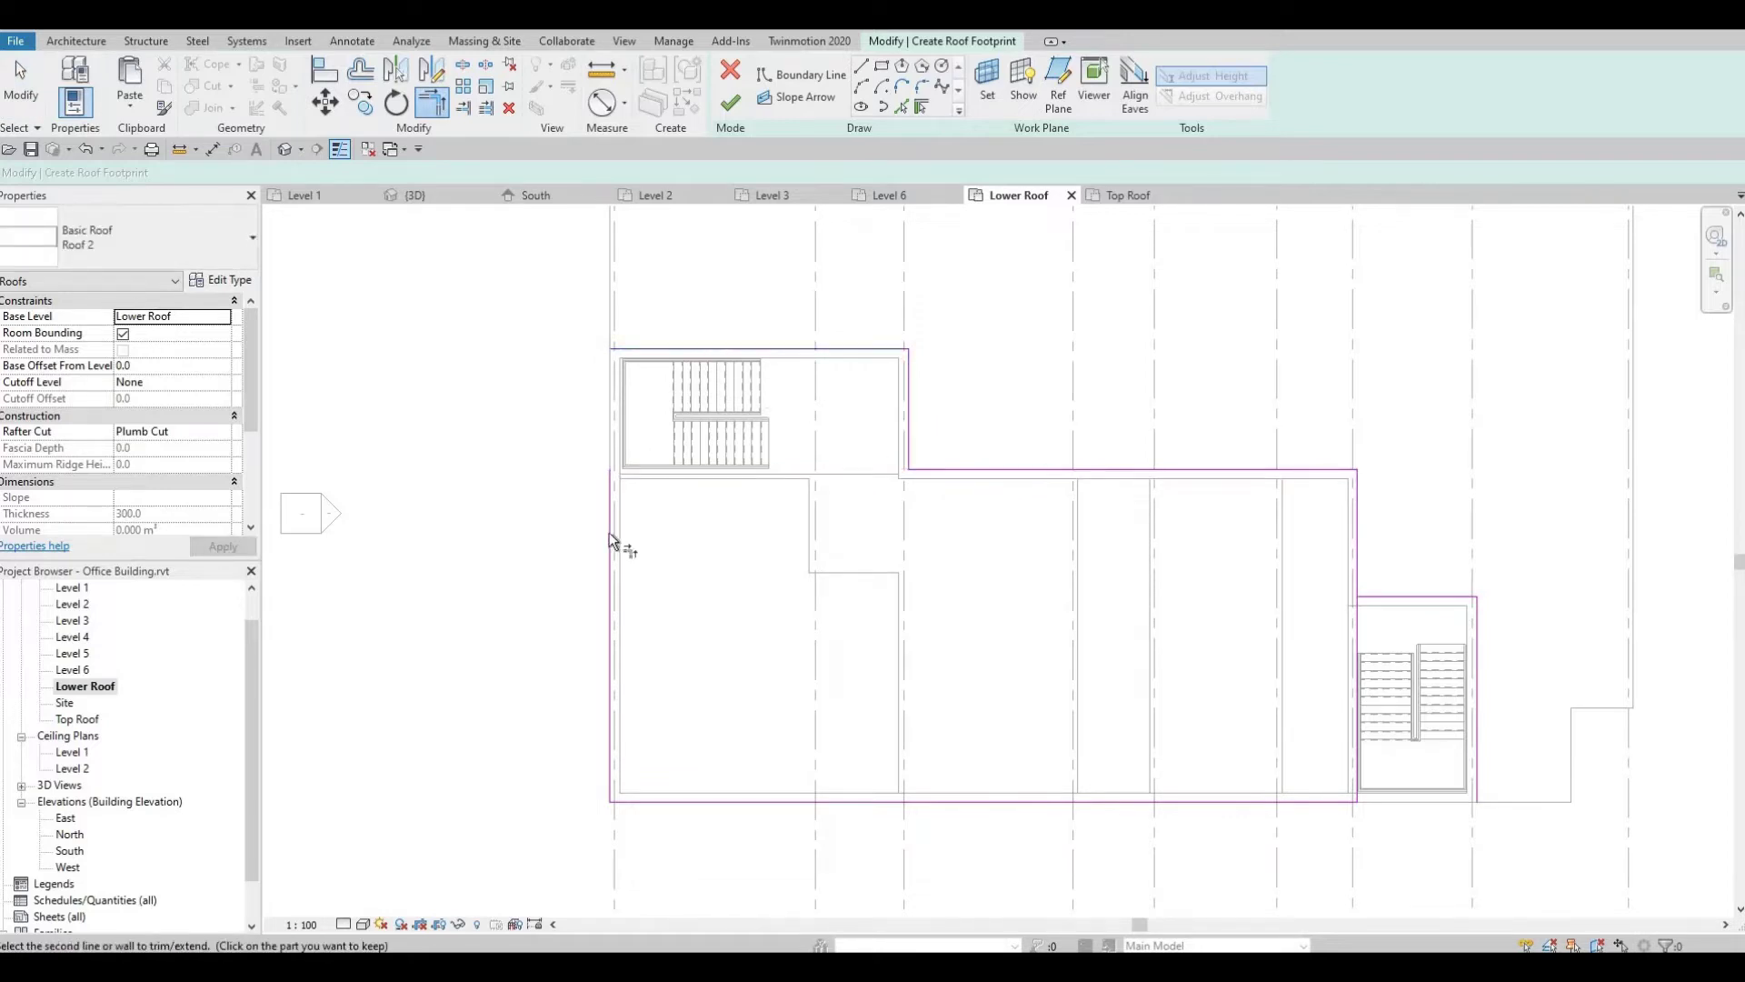
{"action": "left_click", "coordinate": [1305, 808]}
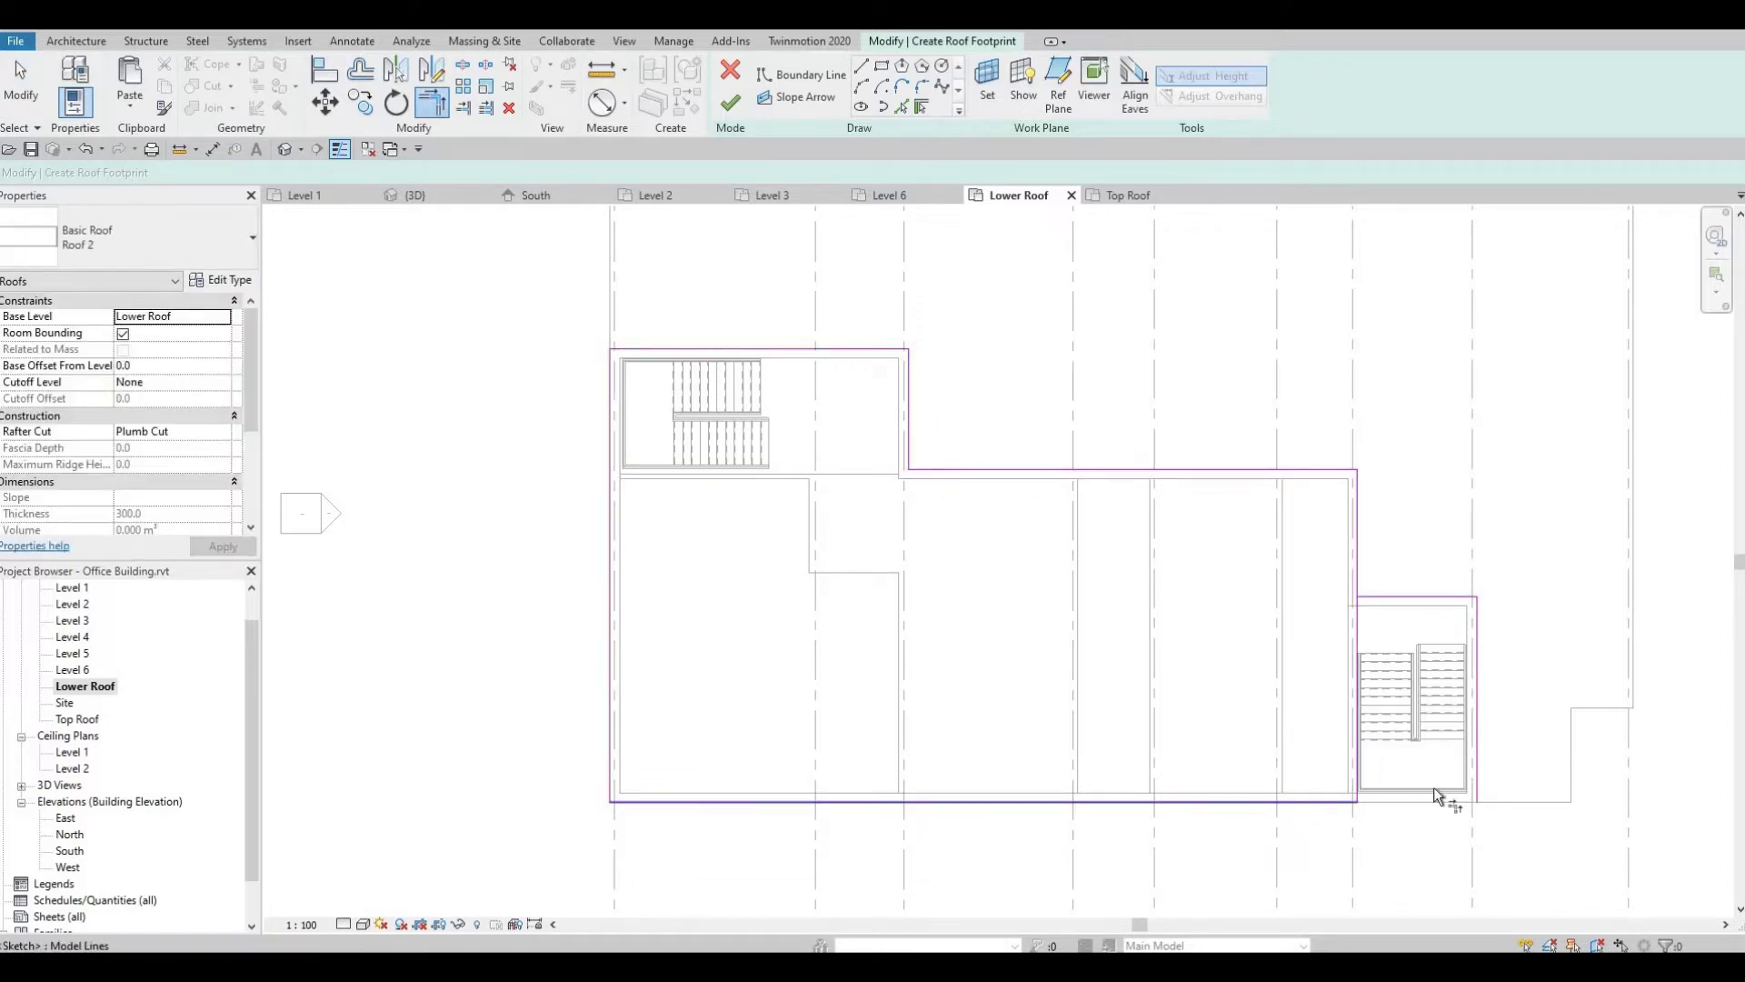
{"action": "left_click", "coordinate": [1474, 769]}
{"action": "left_click", "coordinate": [1388, 596]}
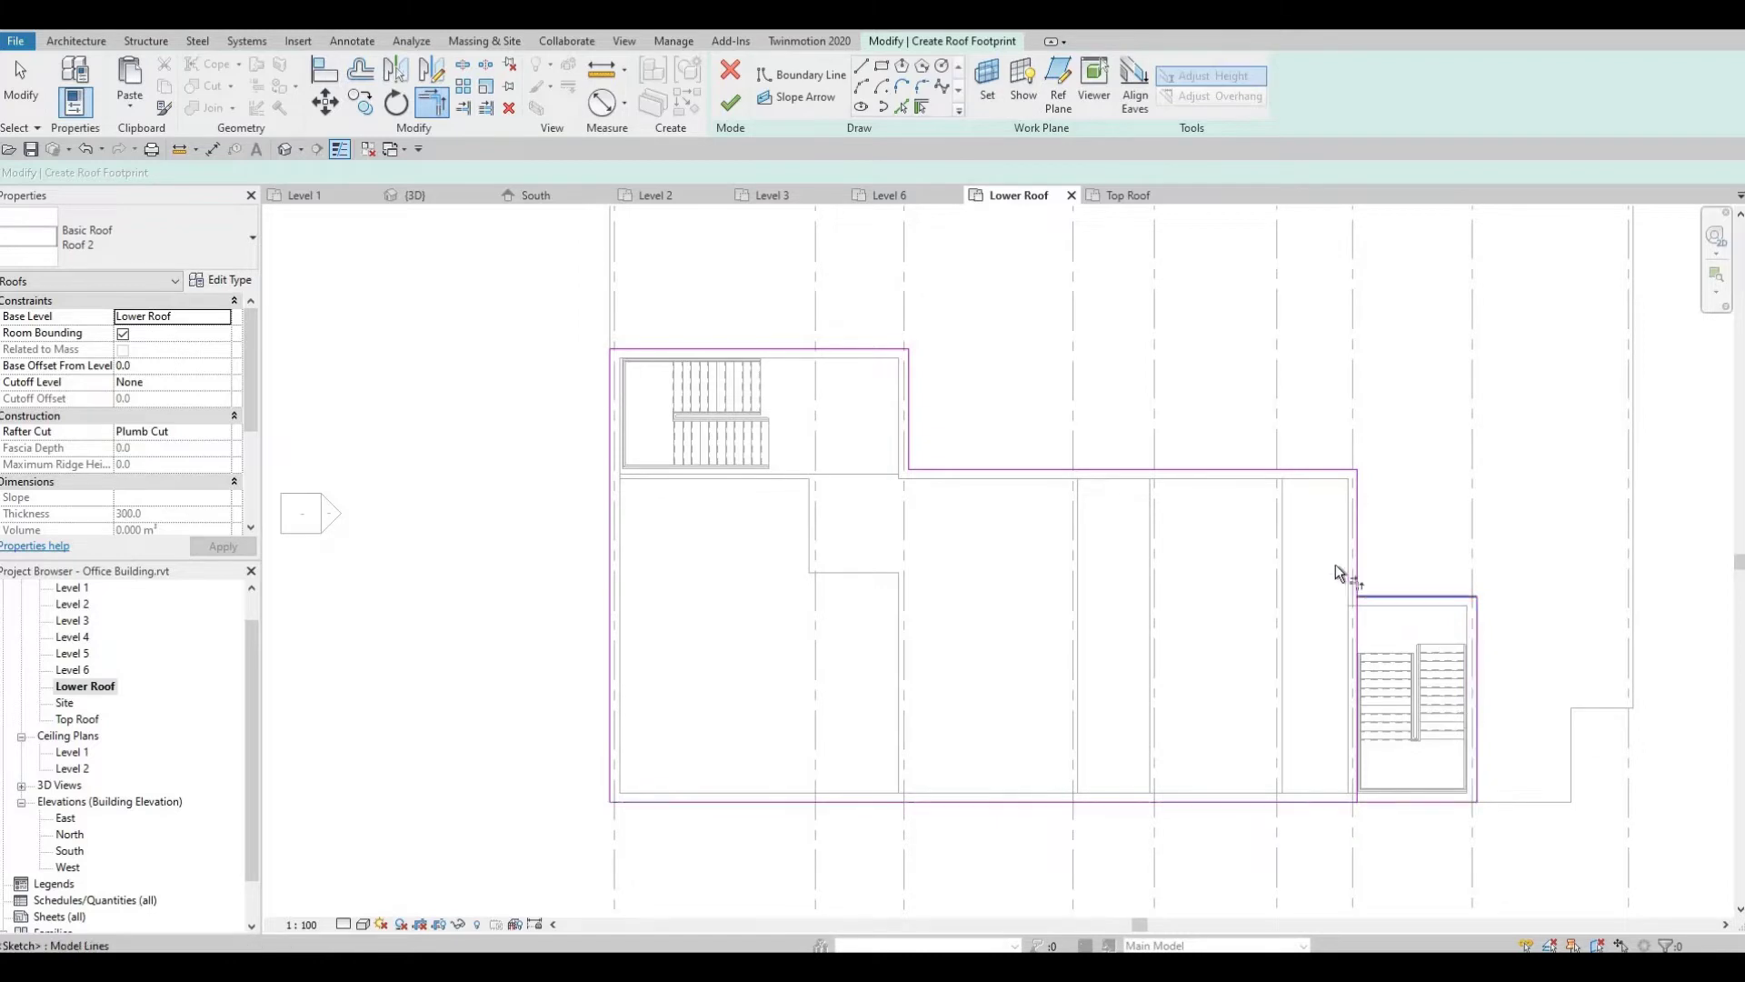
{"action": "left_click", "coordinate": [1361, 560]}
{"action": "key", "text": "Escape"}
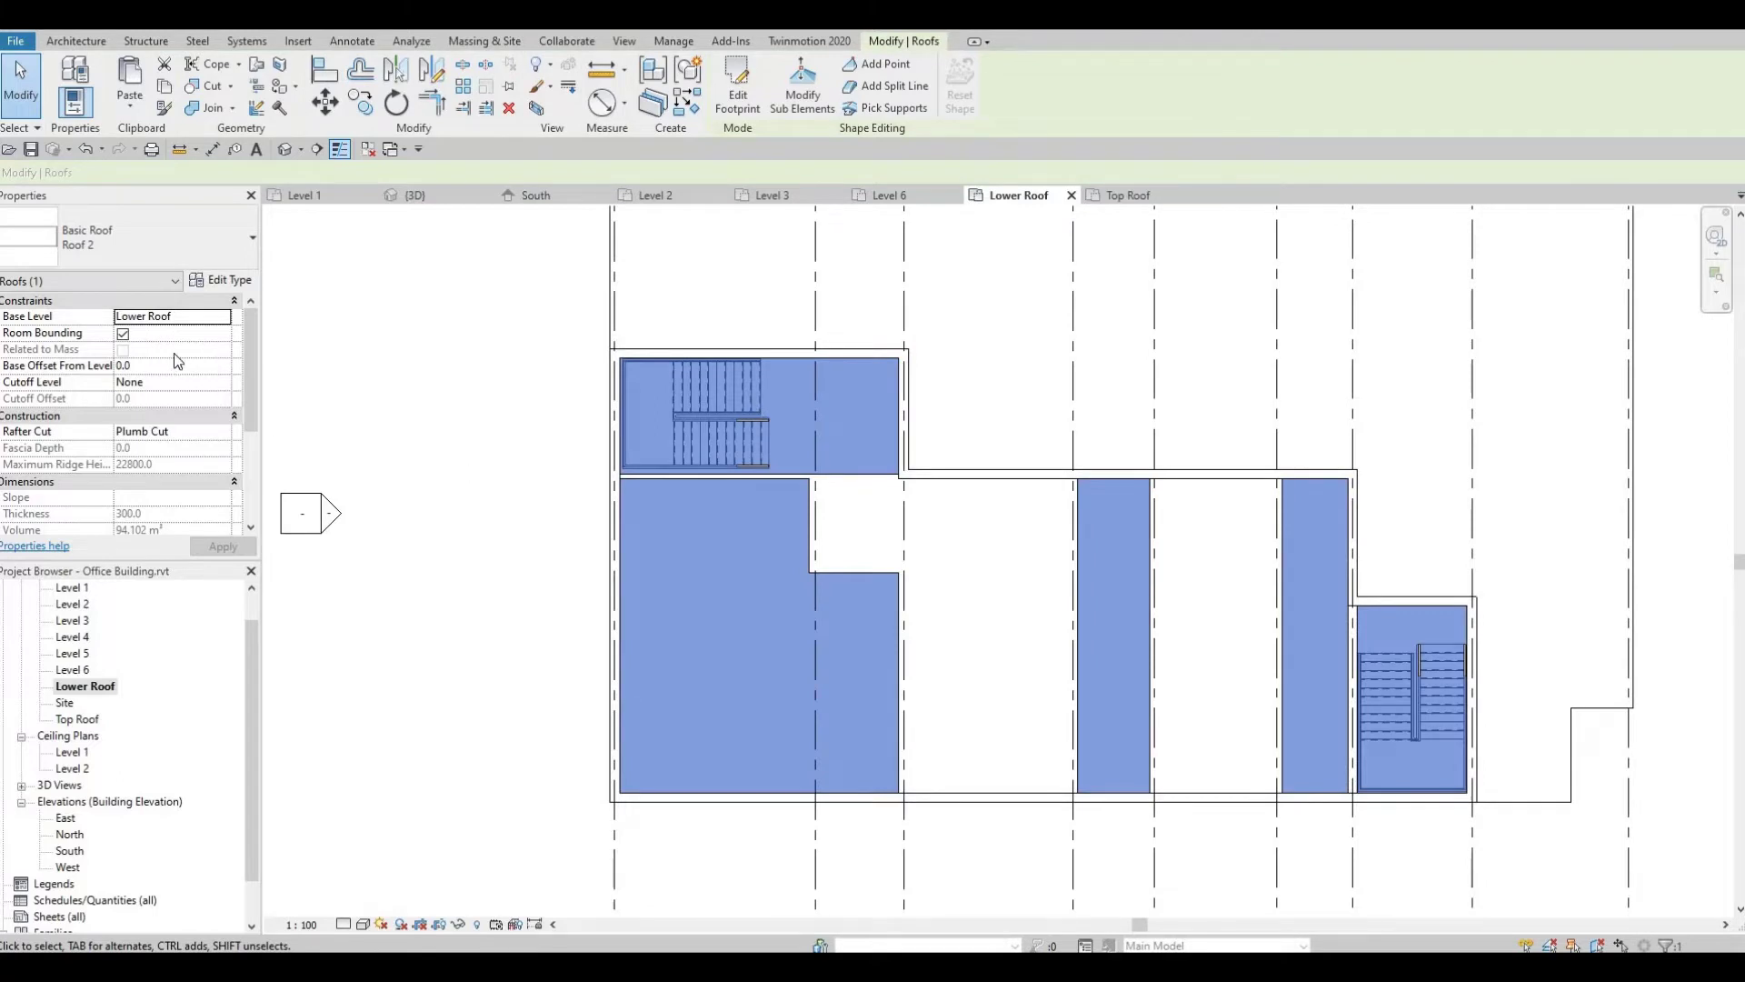
Set the new roof's base level to Top Roof.
{"action": "left_click", "coordinate": [172, 316]}
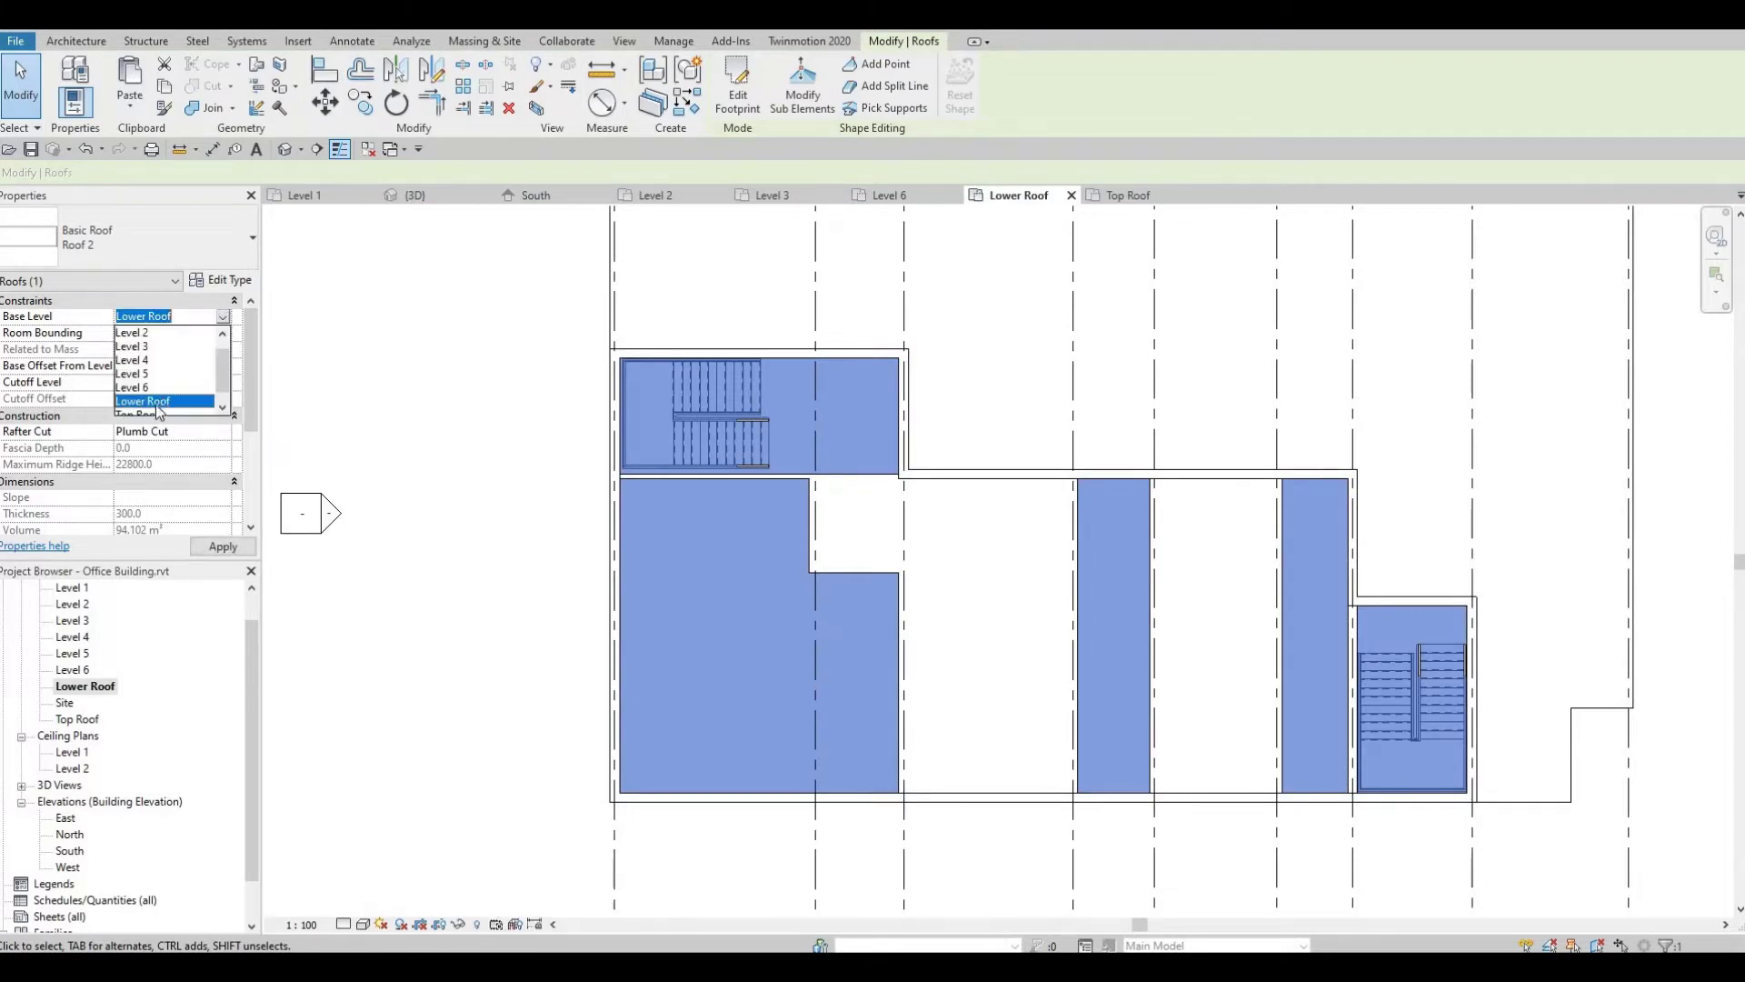
{"action": "scroll", "coordinate": [158, 403], "scroll_direction": "down", "scroll_amount": 1}
{"action": "left_click", "coordinate": [158, 401]}
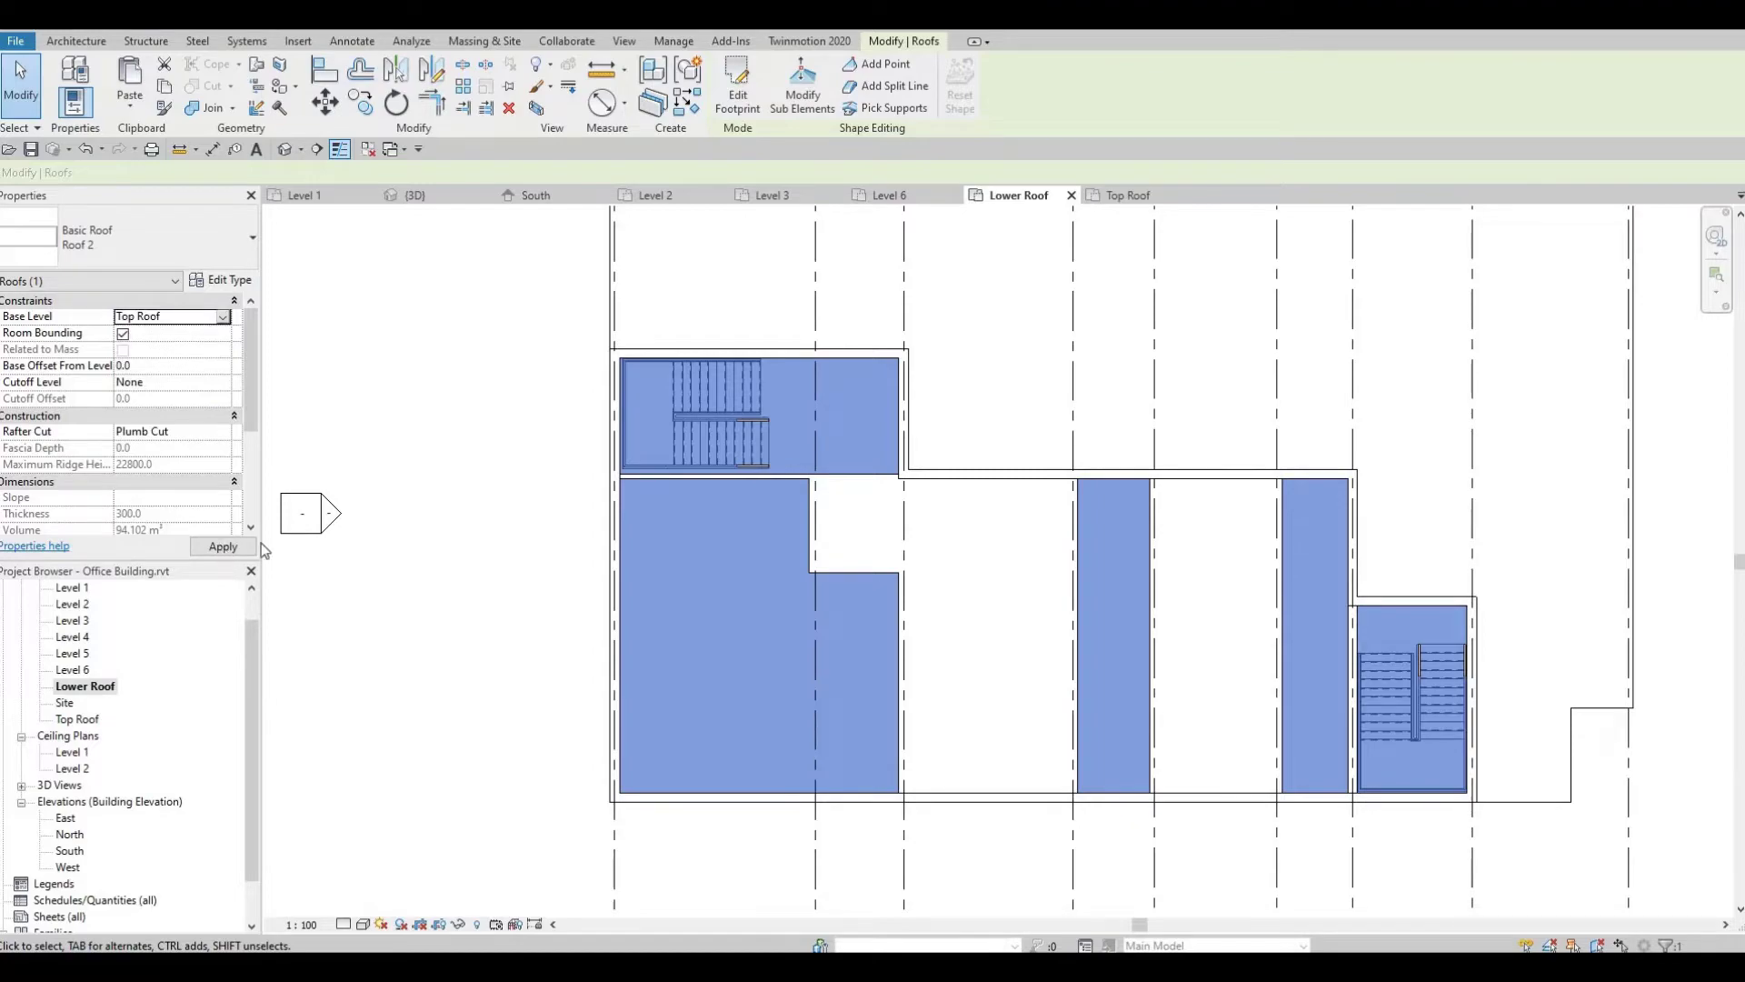
Apply the roof's Top Roof base level and check the completed building from the front in the 3D view.
{"action": "left_click", "coordinate": [247, 547]}
{"action": "left_click", "coordinate": [494, 251]}
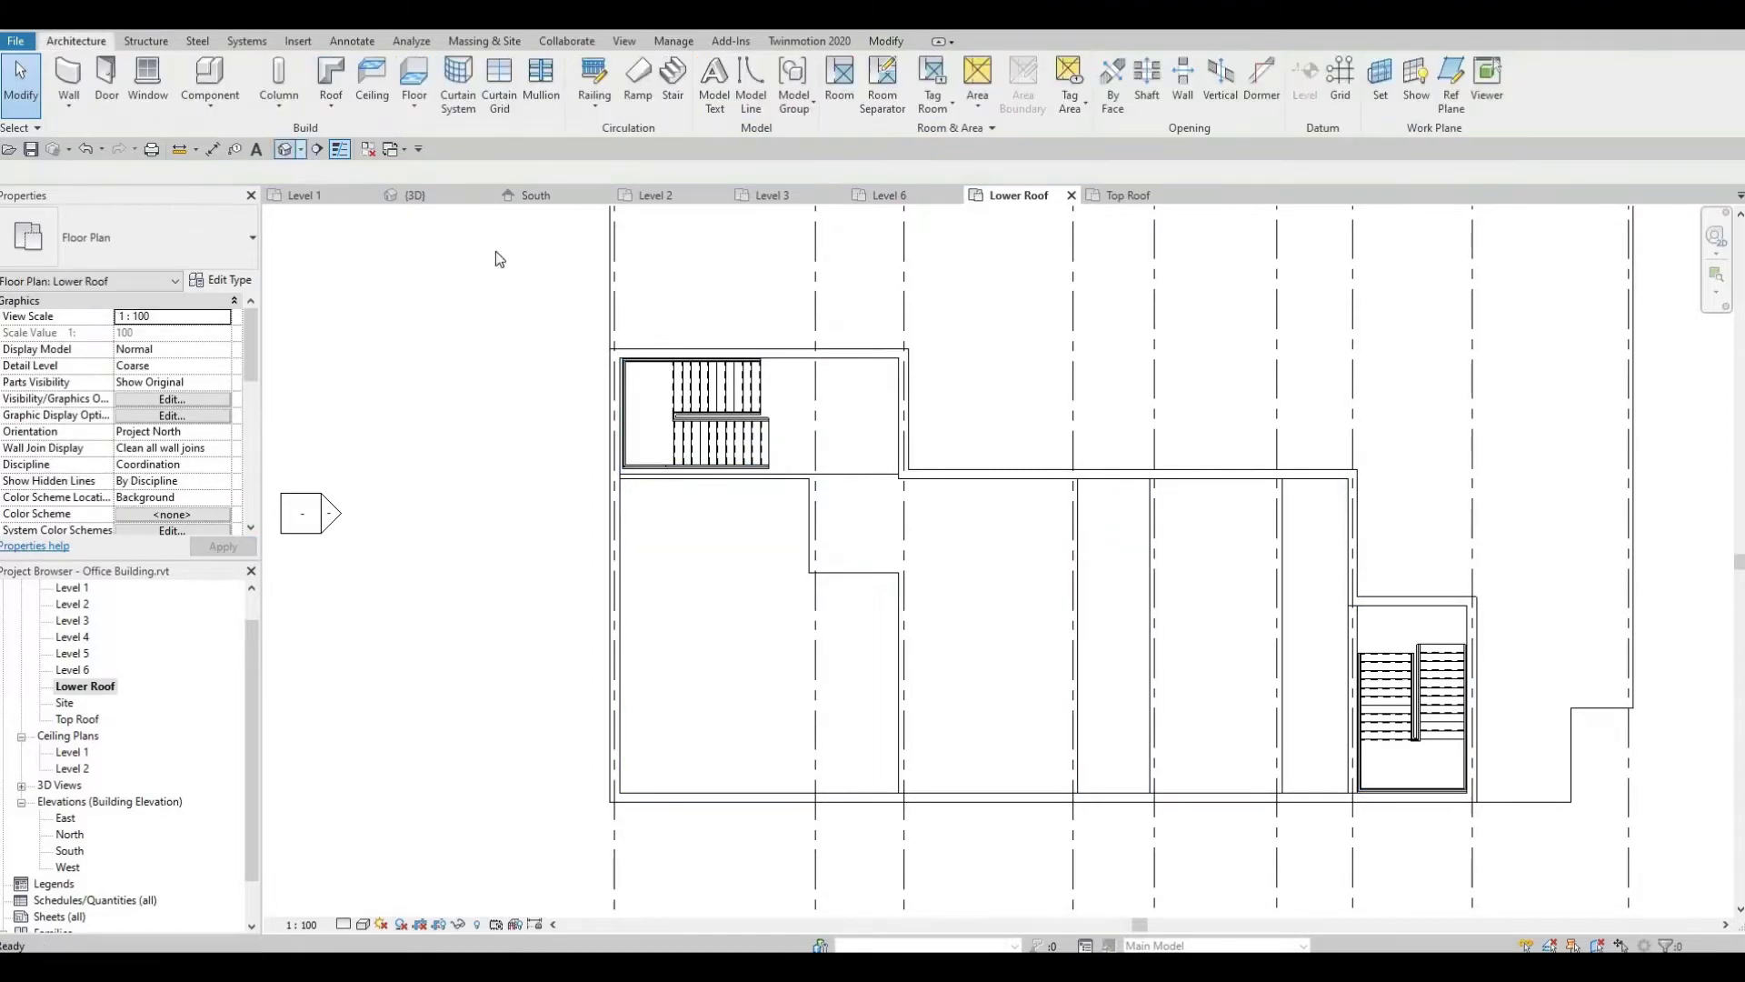
{"action": "left_click", "coordinate": [284, 149]}
{"action": "mouse_move", "coordinate": [984, 384]}
{"action": "middle_mouse_down", "text": "shift"}
{"action": "mouse_move", "coordinate": [569, 464]}
{"action": "mouse_move", "coordinate": [713, 482]}
{"action": "mouse_move", "coordinate": [897, 438]}
{"action": "mouse_move", "coordinate": [814, 452]}
{"action": "mouse_move", "coordinate": [751, 427]}
{"action": "middle_mouse_up", "text": "shift"}
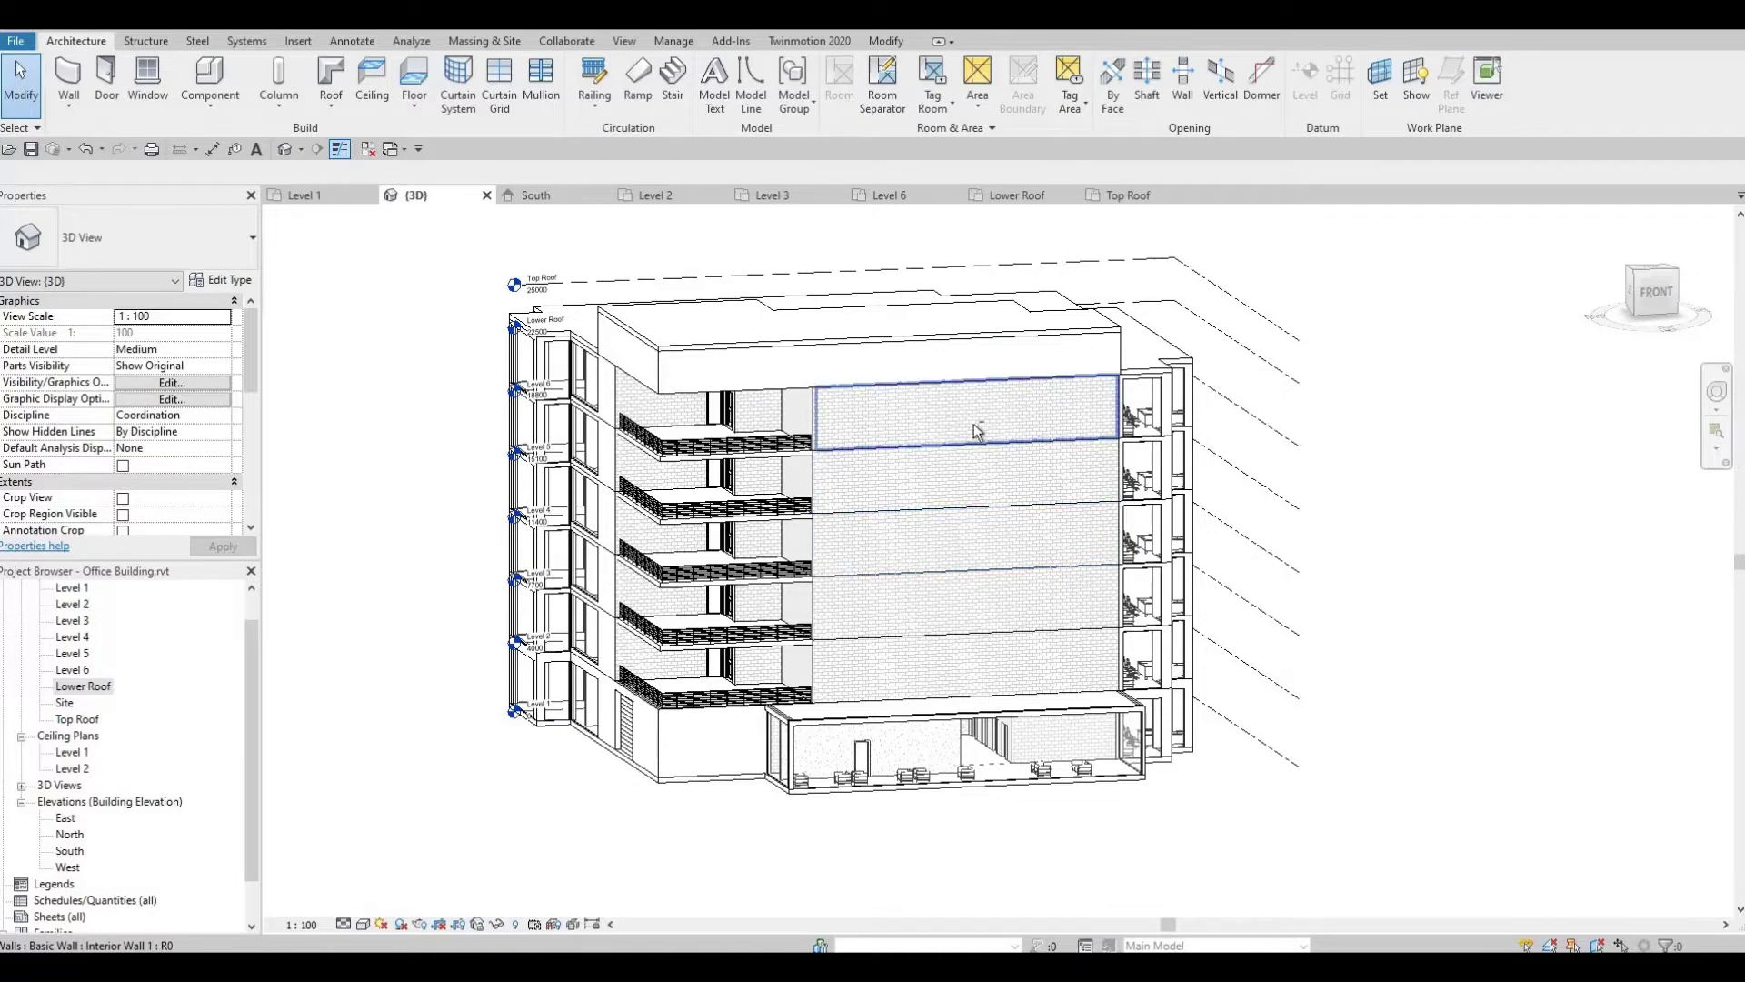
{"action": "middle_click_drag", "start_coordinate": [900, 540], "coordinate": [909, 392], "text": "shift"}
Delete the 900mm Pipe railings from the front balconies on Levels 2 to 6.
{"action": "left_click", "coordinate": [906, 394]}
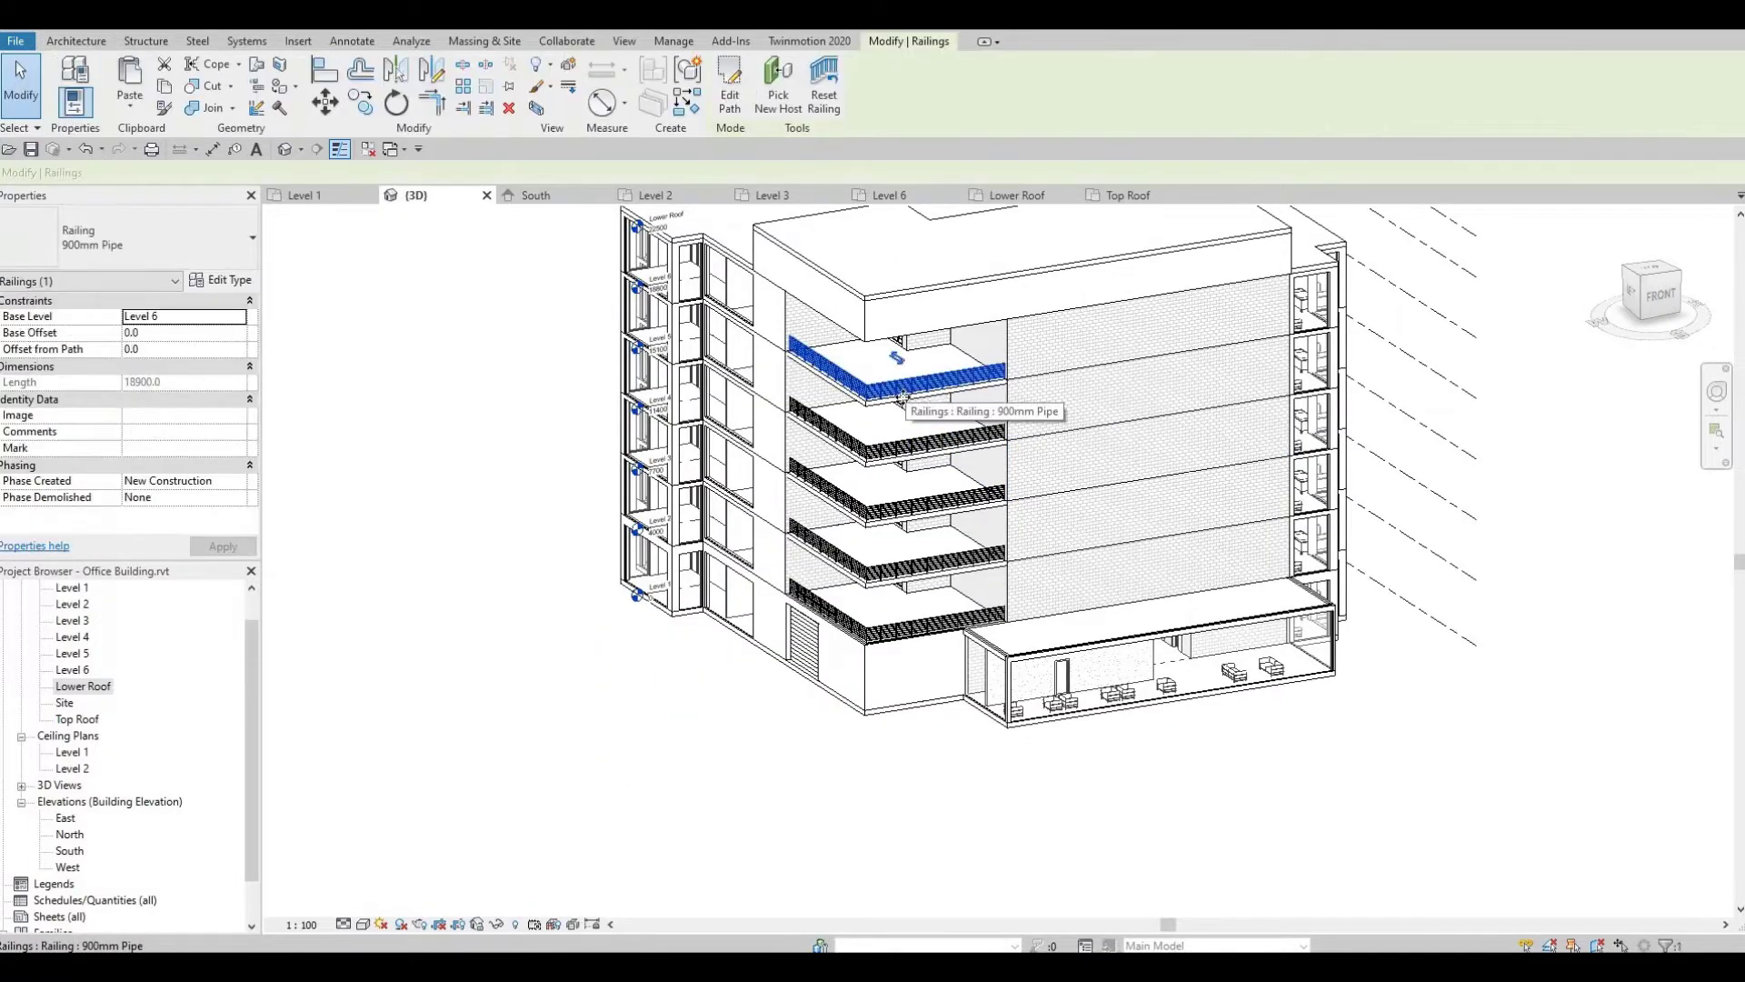
{"action": "key", "text": "Escape"}
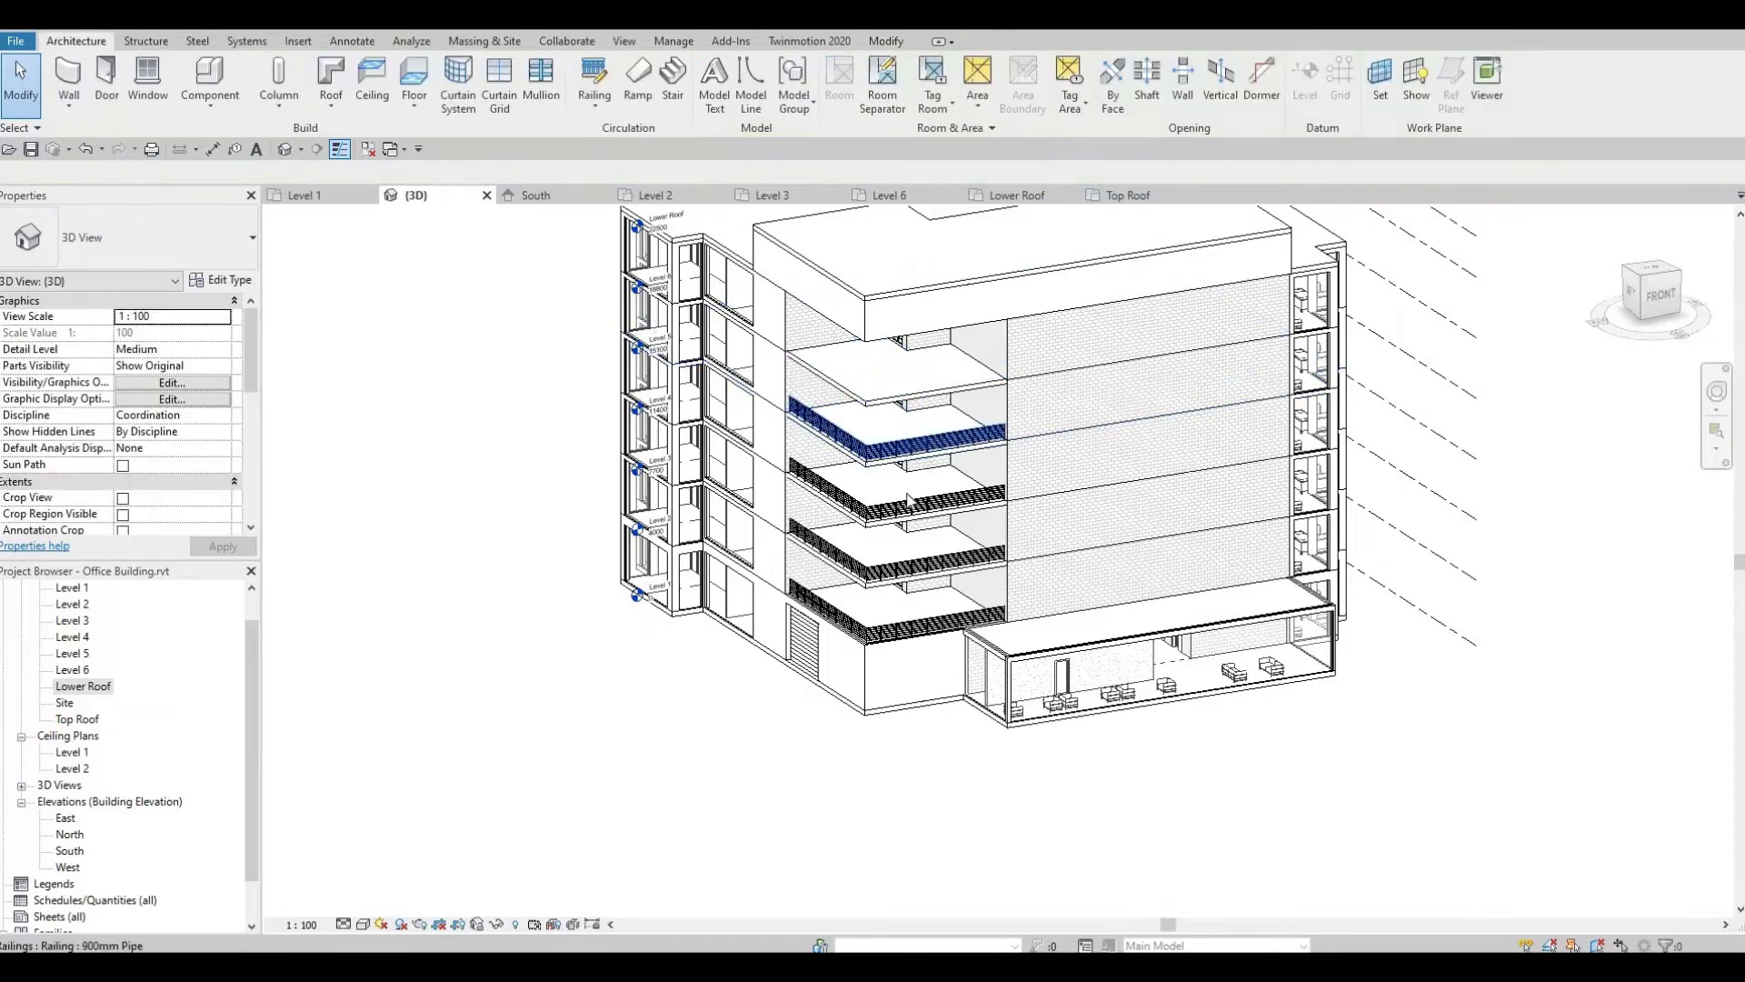
{"action": "left_click", "coordinate": [887, 567]}
{"action": "key", "text": "Delete"}
{"action": "left_click", "coordinate": [874, 632]}
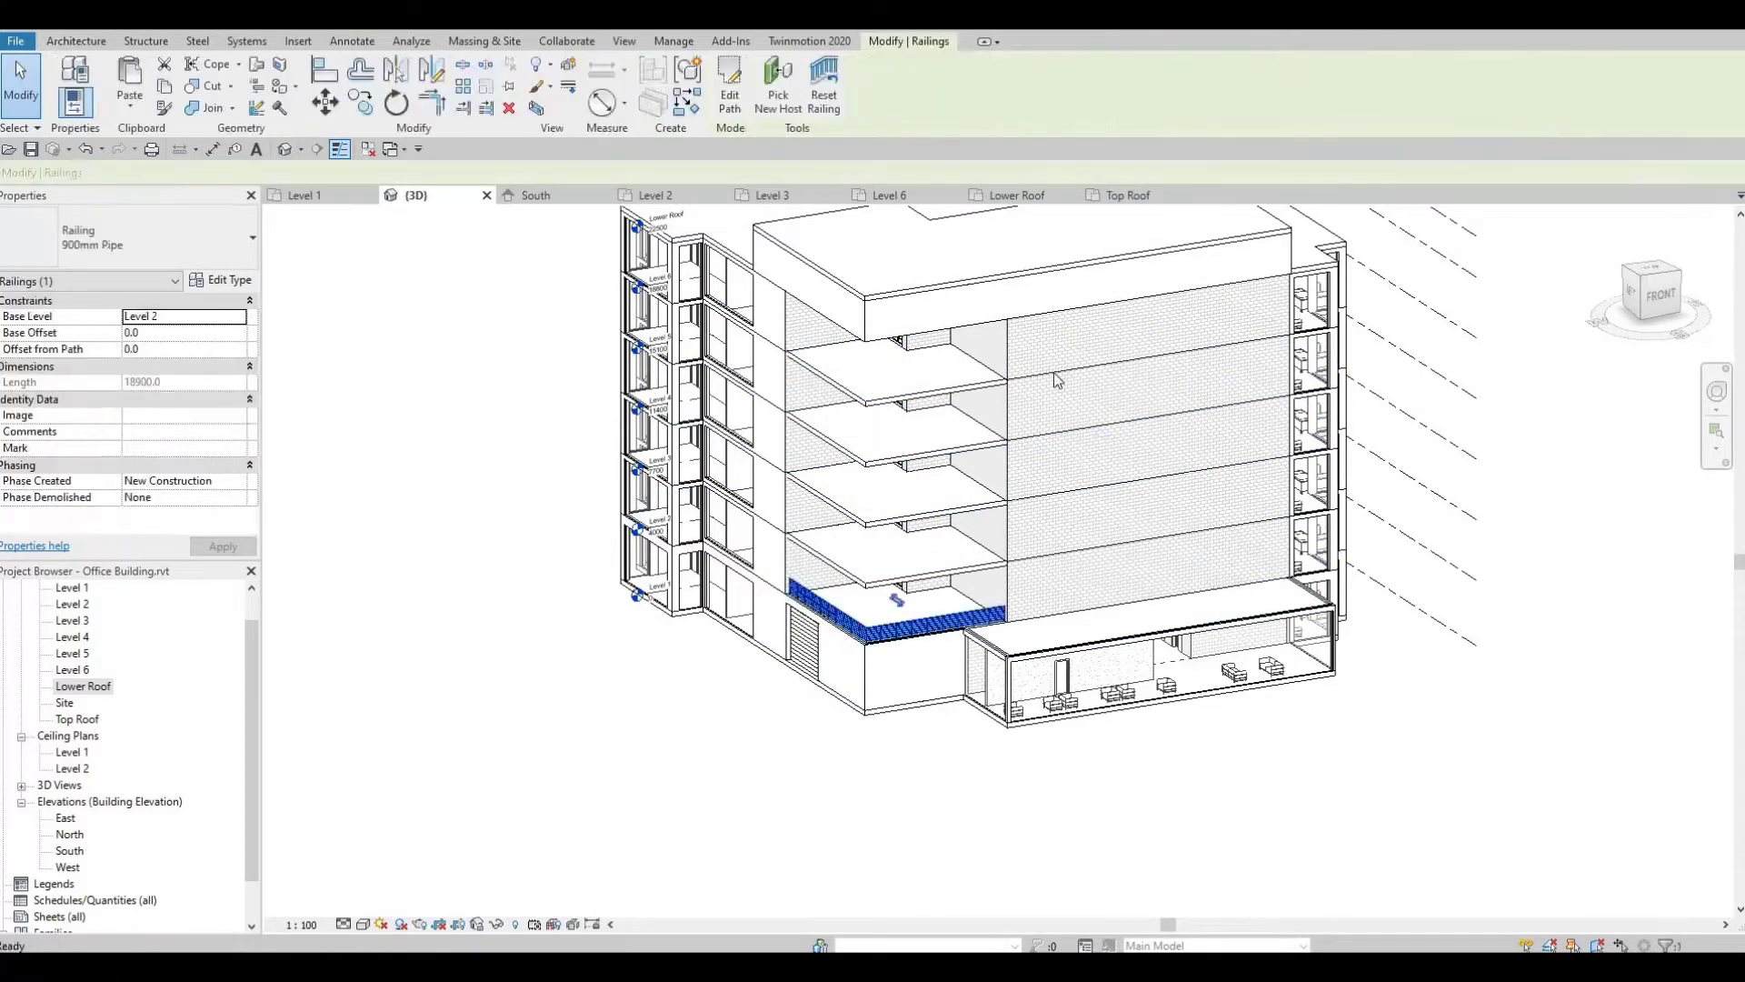
{"action": "key", "text": "Delete"}
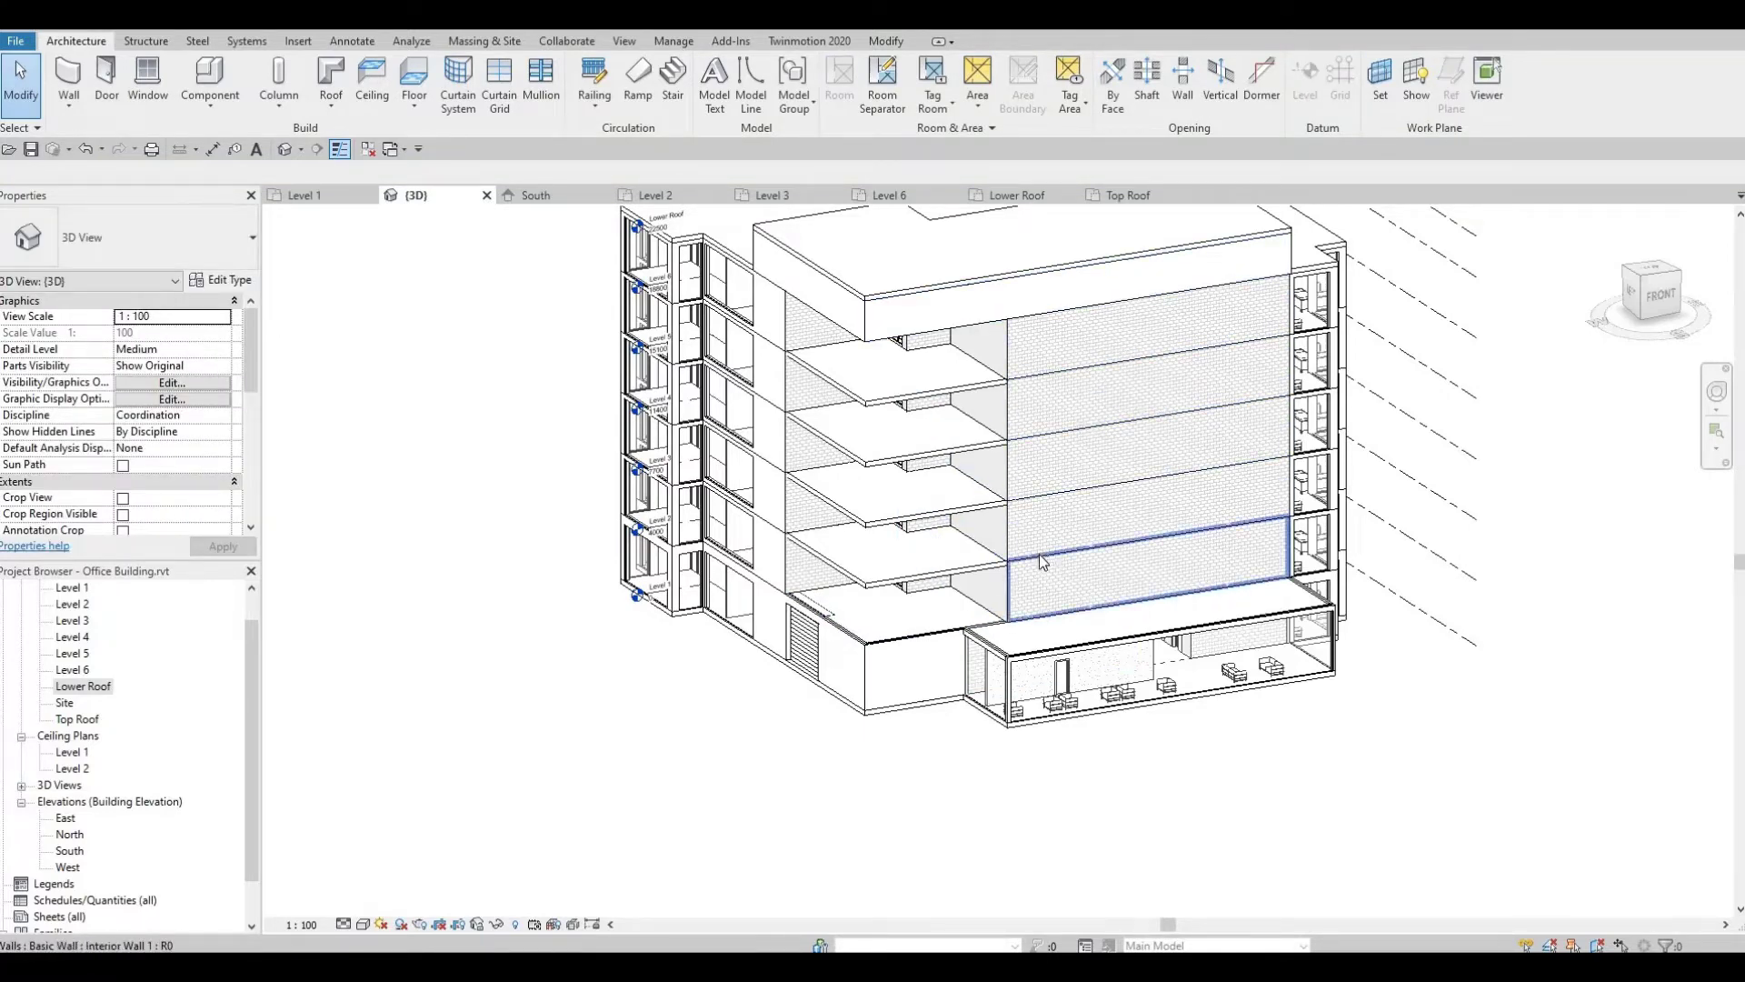
Start an in-place component in the Generic Models category, keeping the suggested name.
{"action": "middle_click_drag", "start_coordinate": [1039, 553], "coordinate": [1039, 548]}
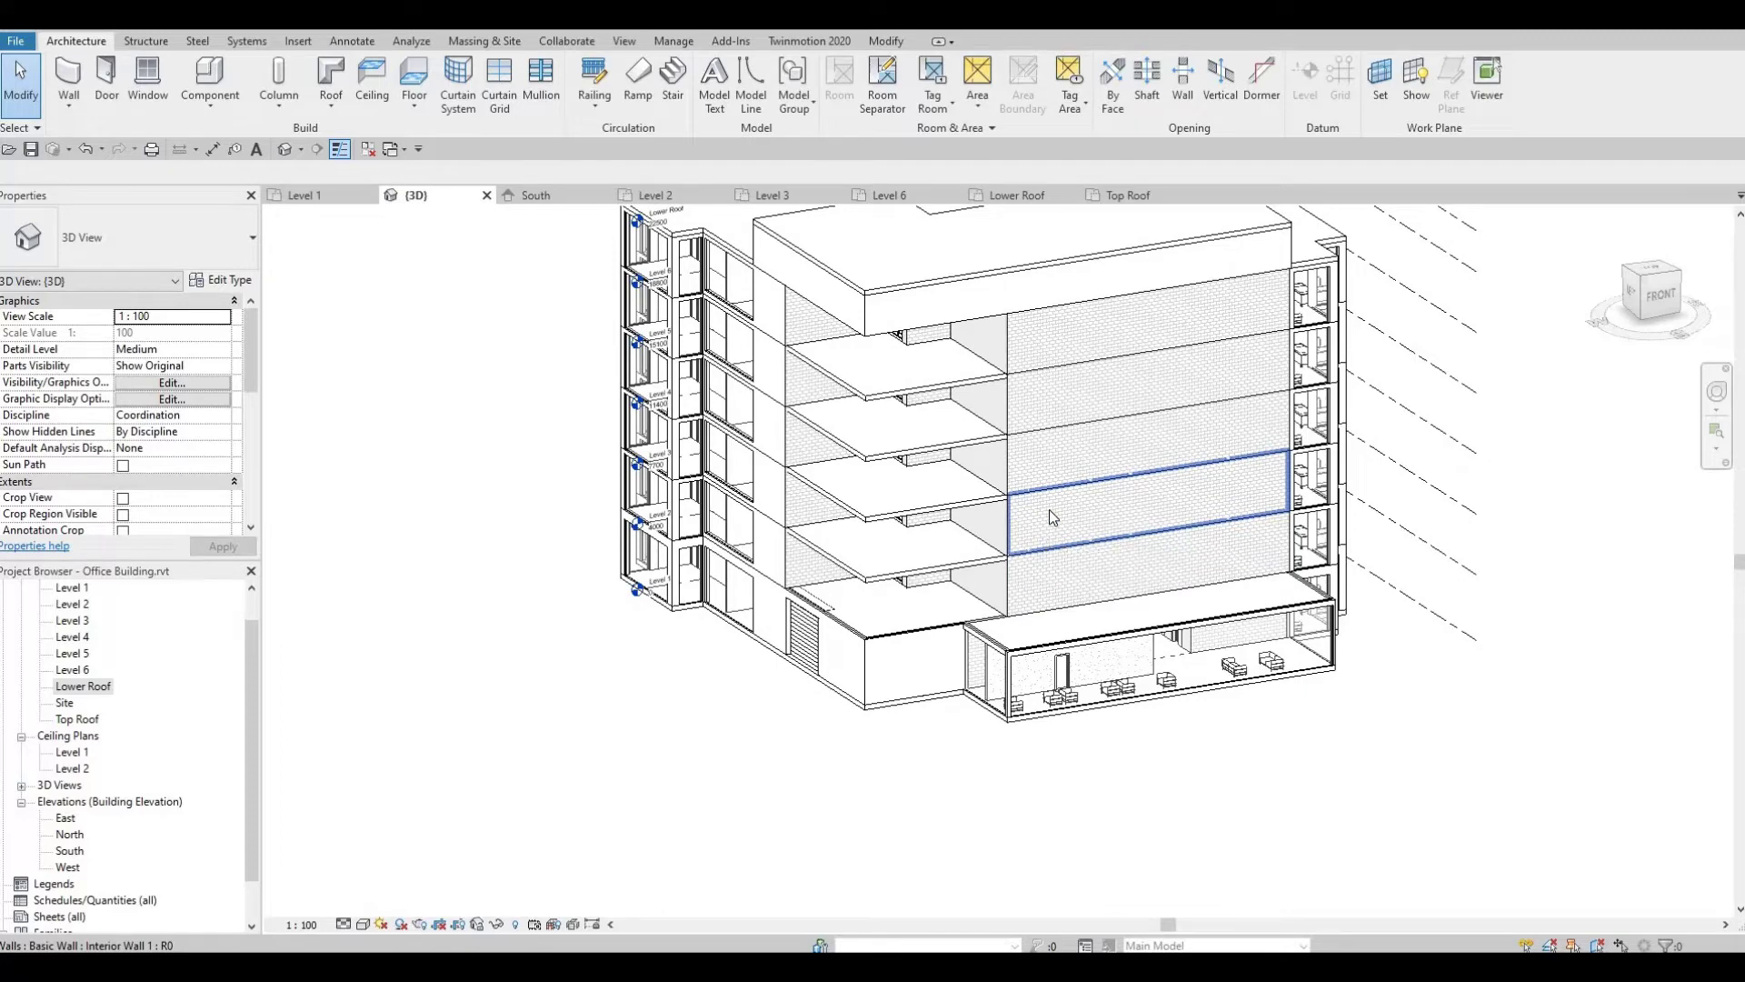
{"action": "mouse_move", "coordinate": [1045, 475]}
{"action": "middle_mouse_down", "text": "shift"}
{"action": "mouse_move", "coordinate": [1028, 433]}
{"action": "mouse_move", "coordinate": [1065, 417]}
{"action": "mouse_move", "coordinate": [1054, 340]}
{"action": "middle_mouse_up", "text": "shift"}
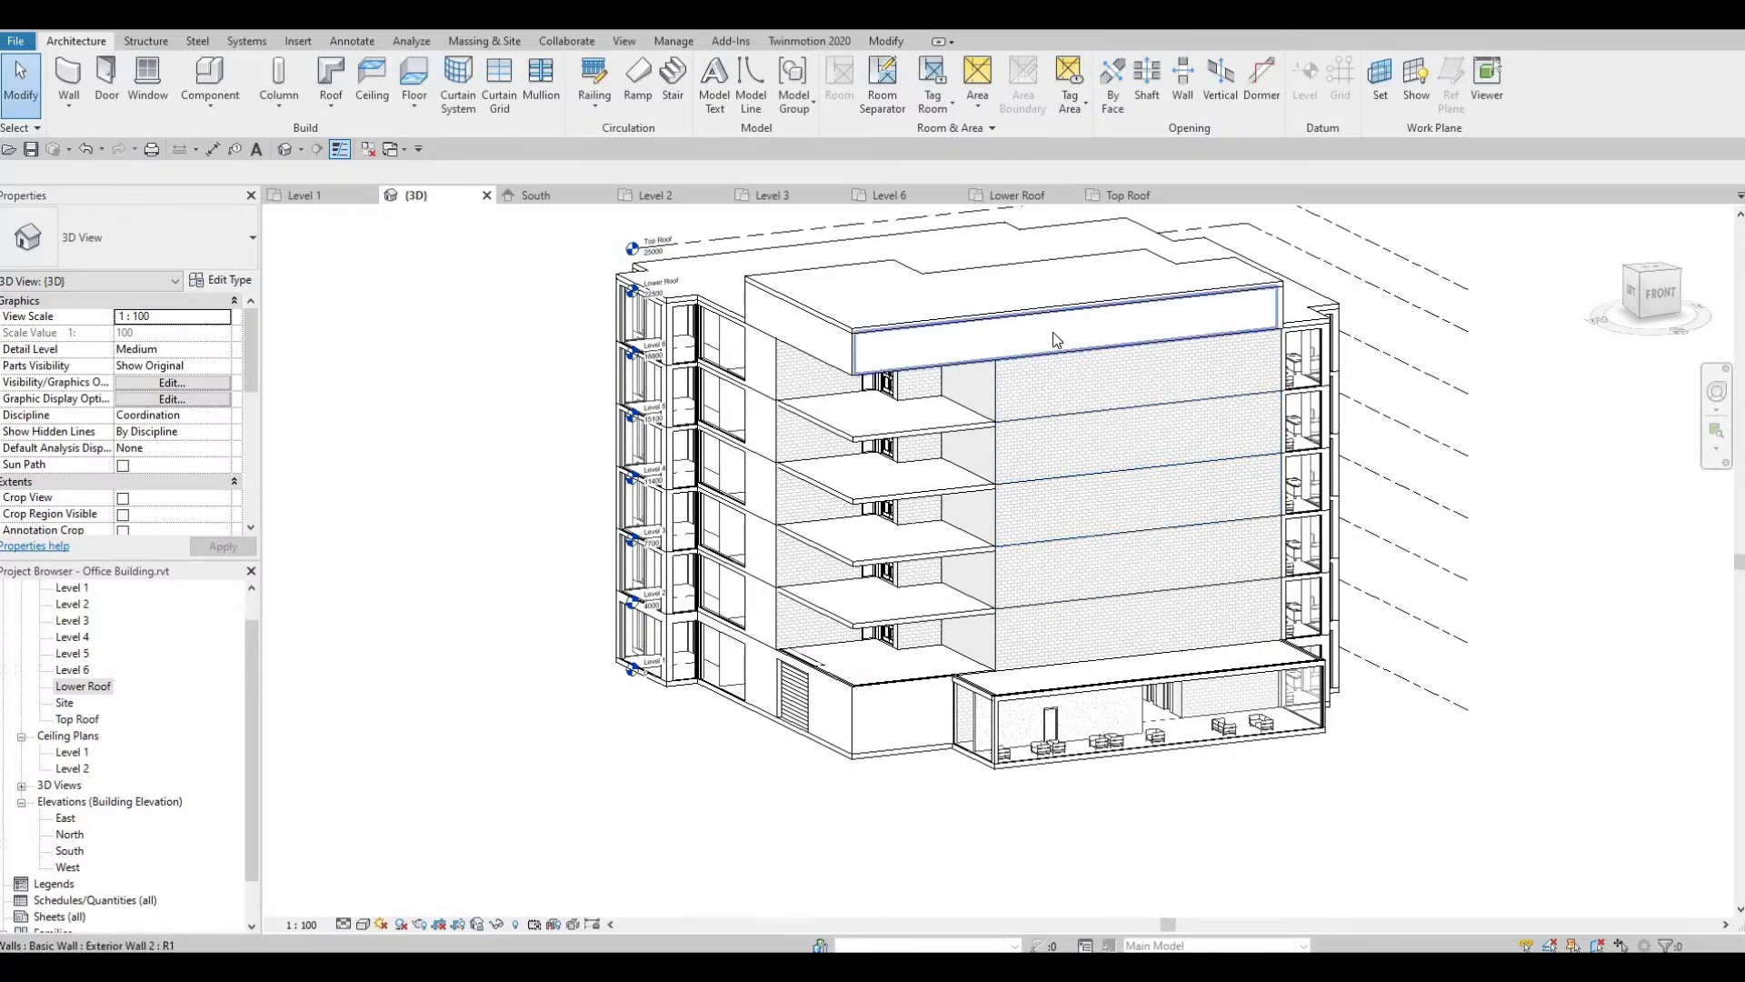
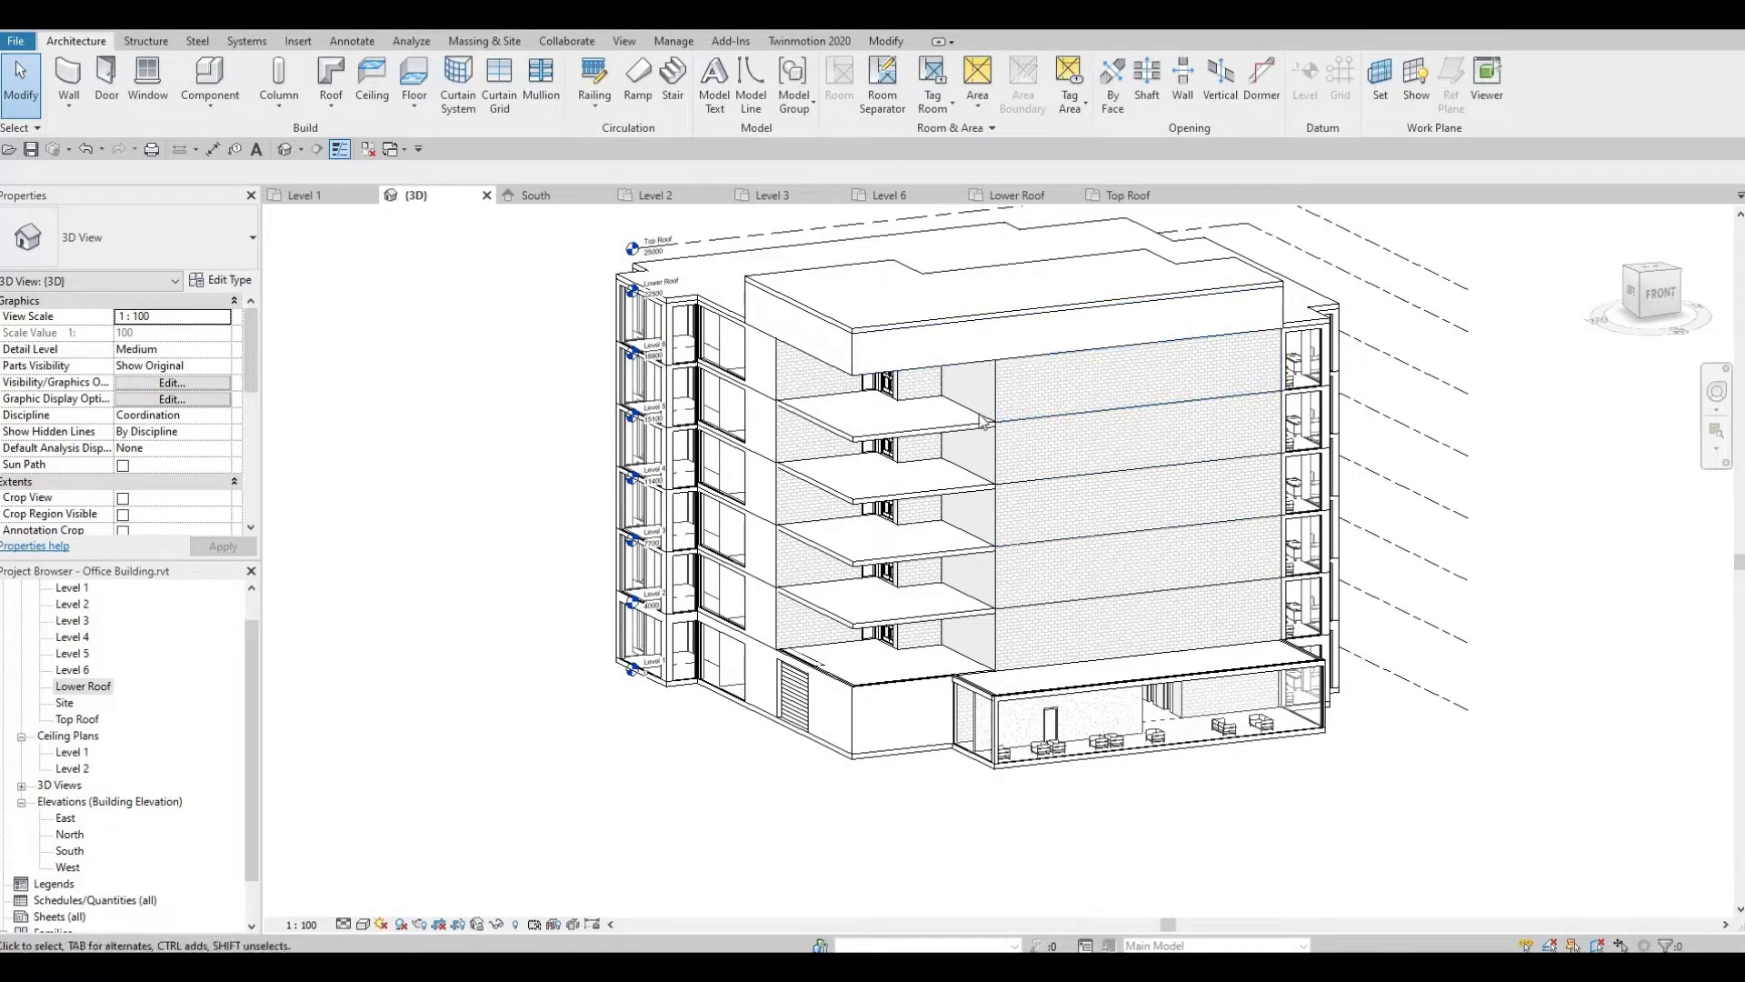
{"action": "left_click", "coordinate": [210, 115]}
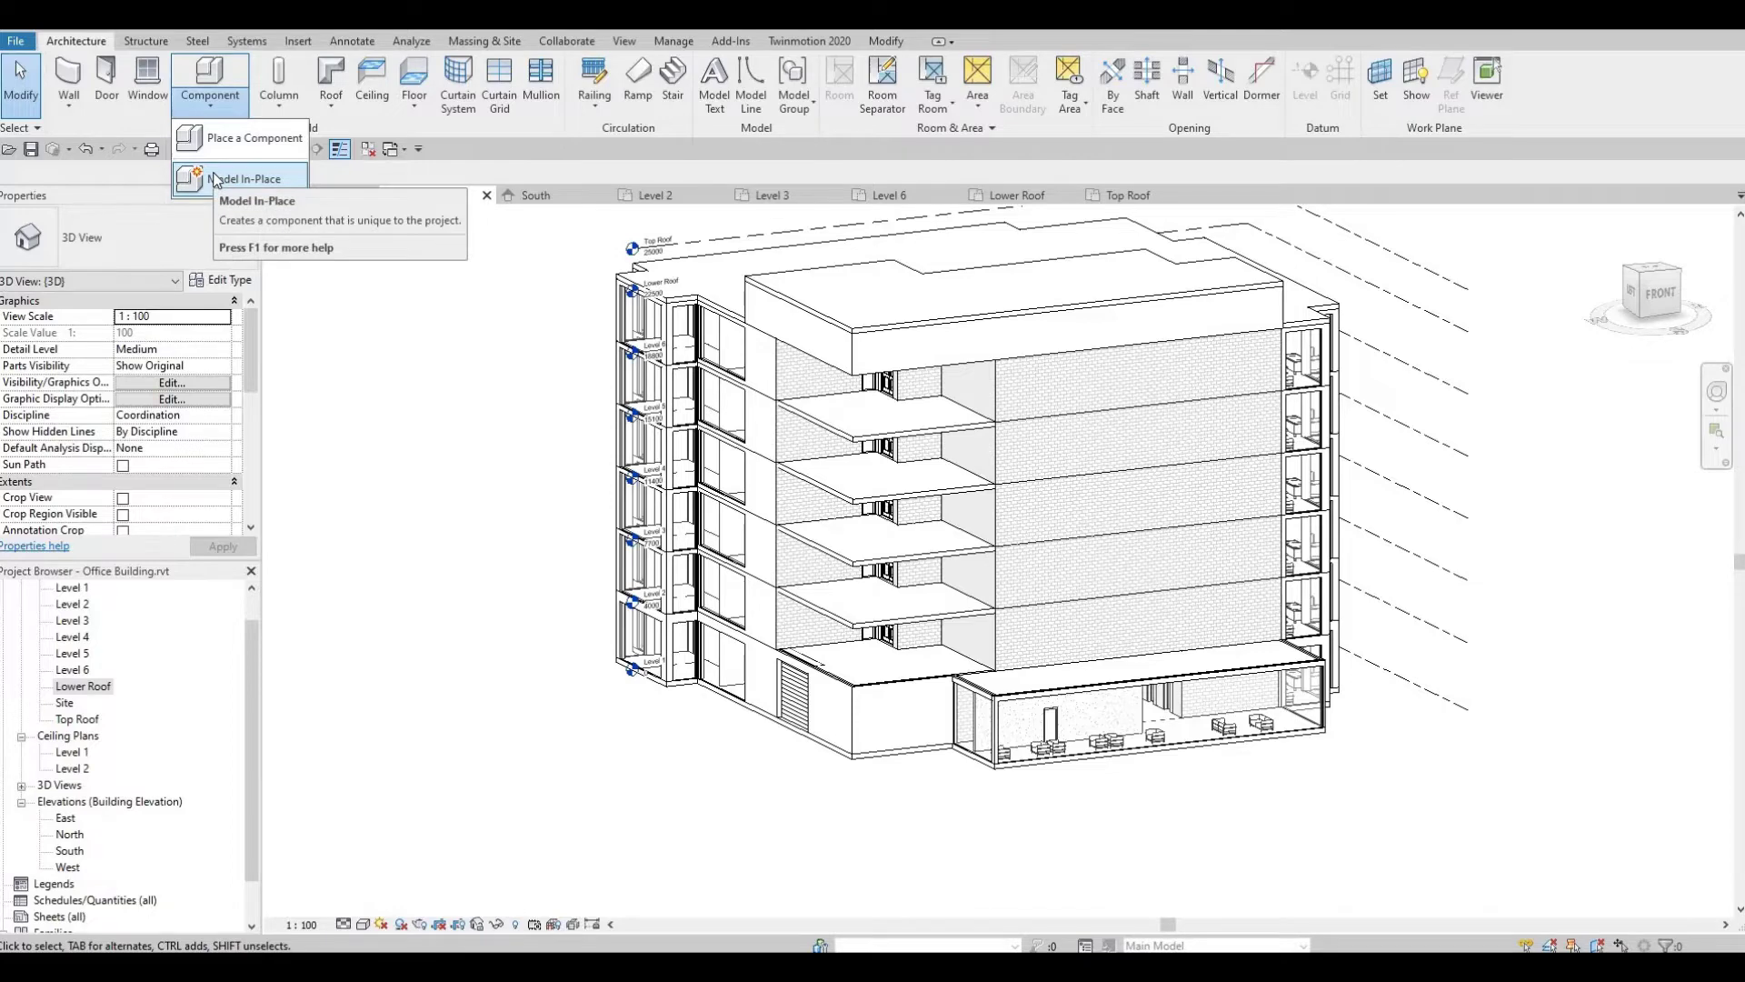
{"action": "left_click", "coordinate": [215, 179]}
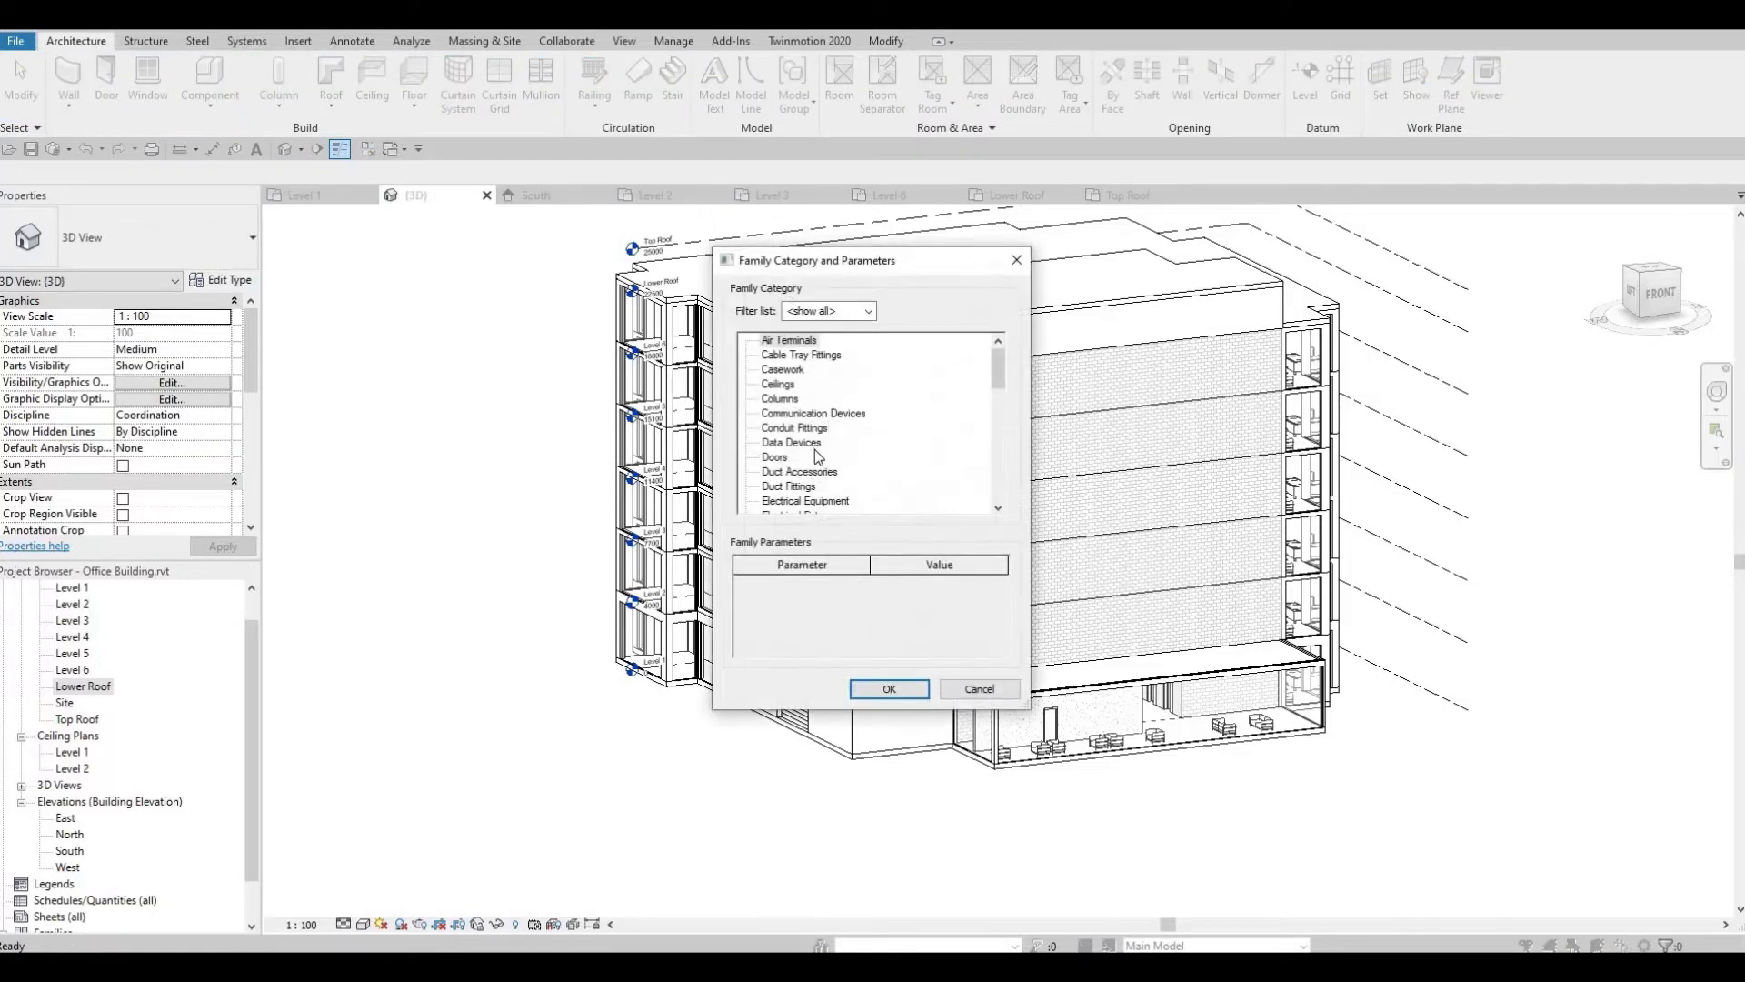
{"action": "scroll", "coordinate": [817, 456], "scroll_direction": "down", "scroll_amount": 5}
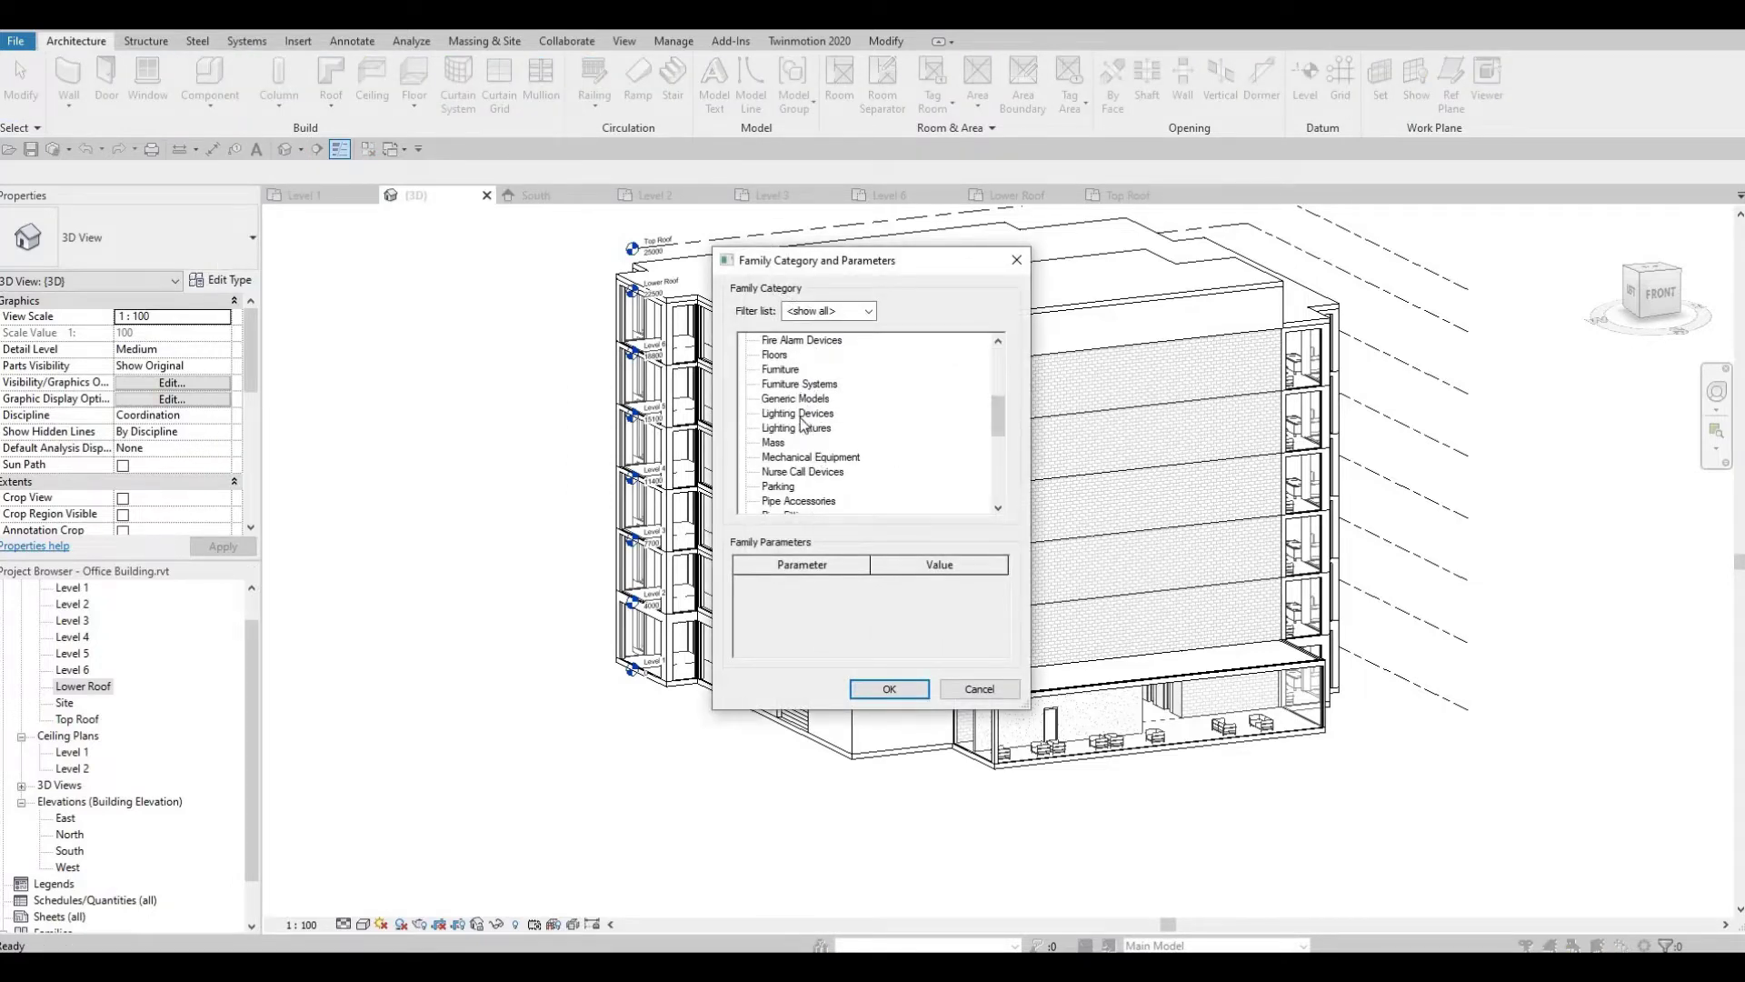
{"action": "left_click", "coordinate": [890, 690]}
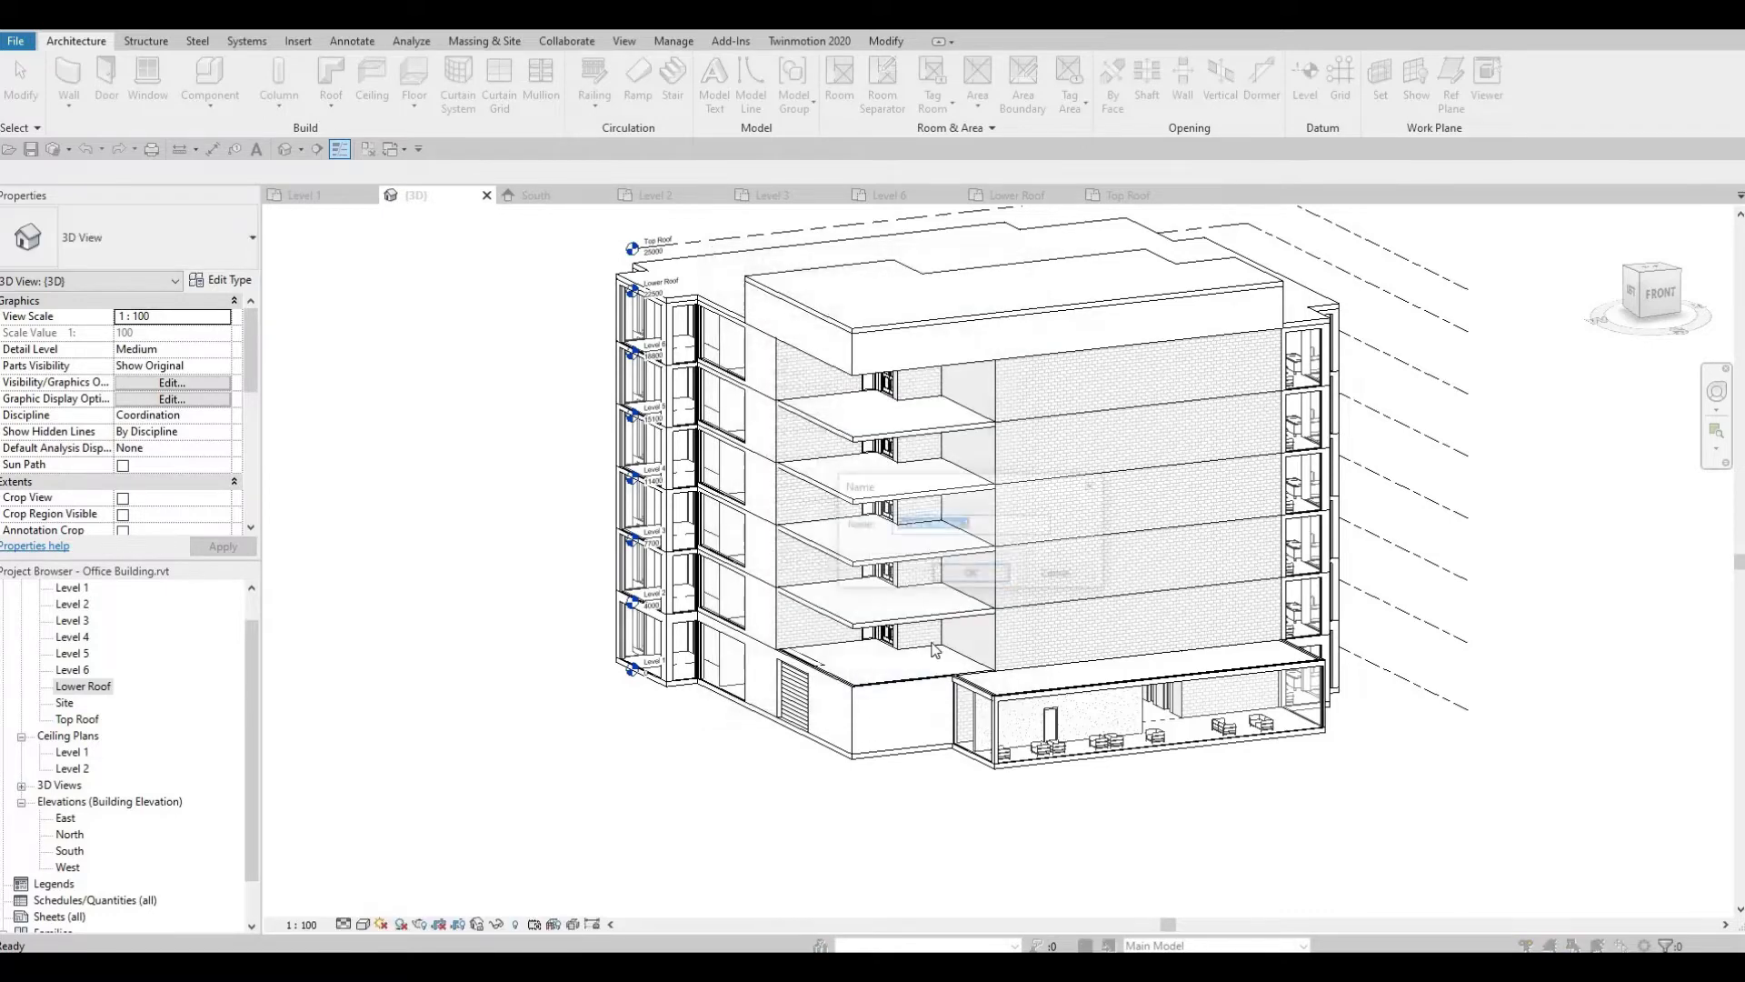
{"action": "left_click", "coordinate": [956, 580]}
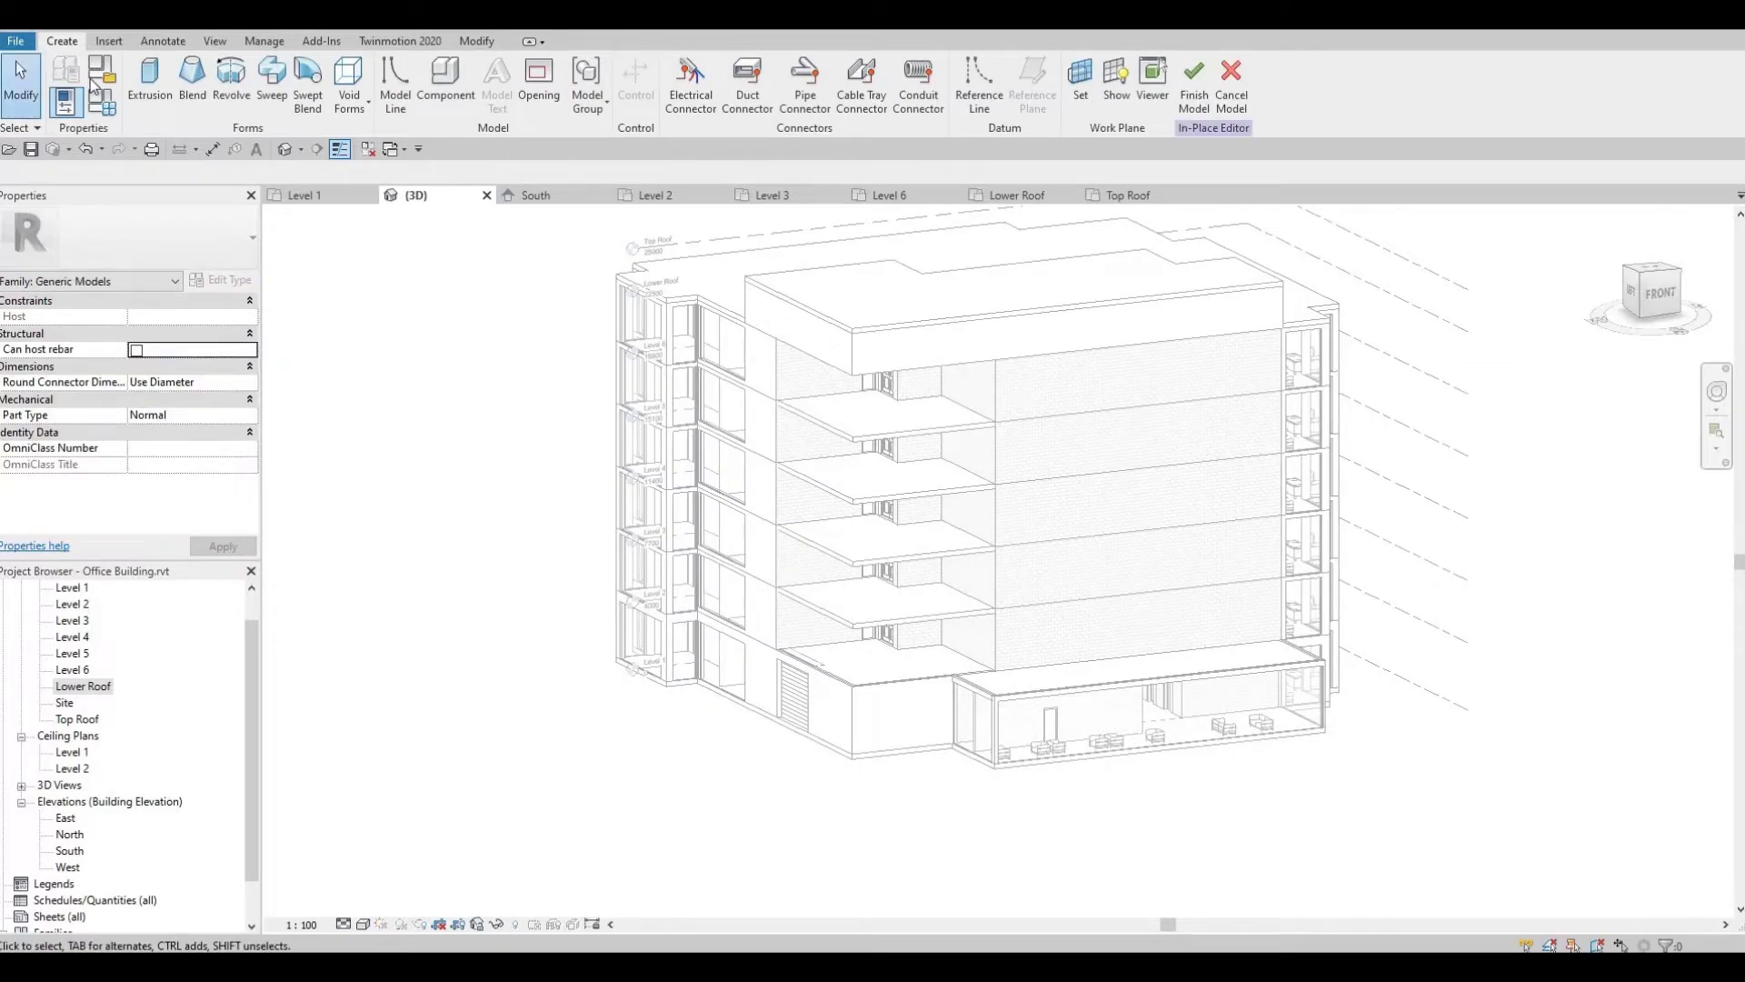
Start a solid extrusion and assign it the Plastic, Opaque Black material.
{"action": "left_click", "coordinate": [159, 80]}
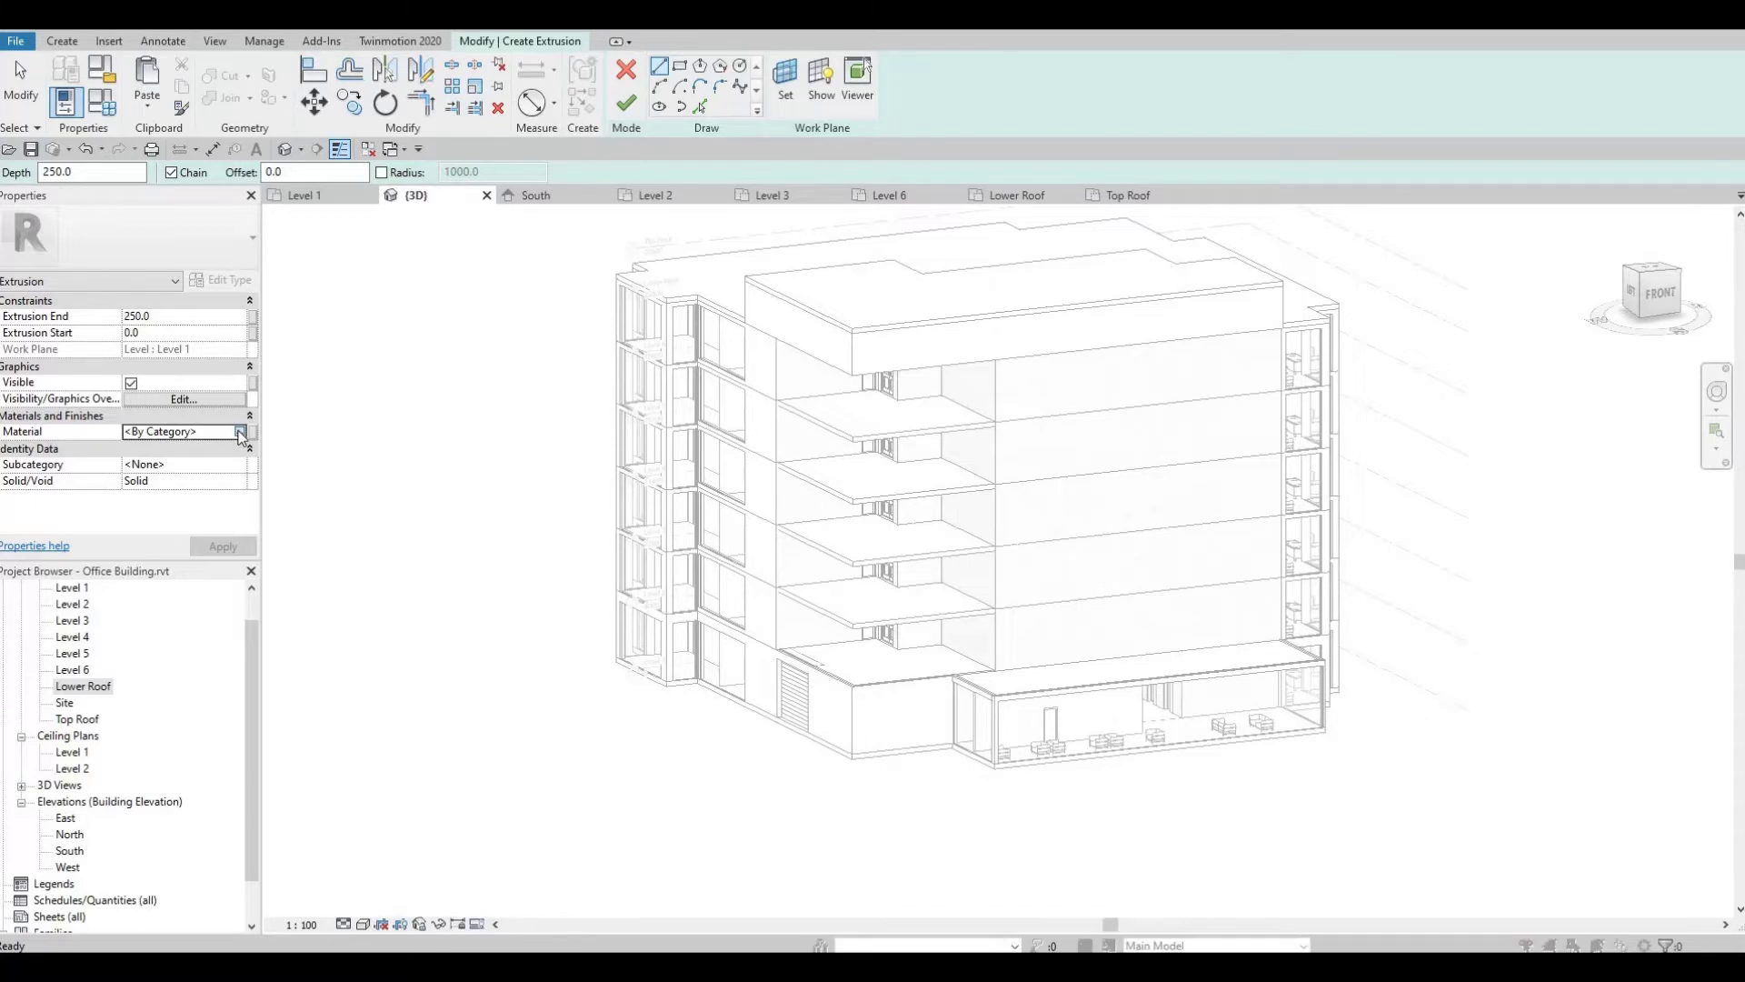
{"action": "left_click", "coordinate": [241, 432]}
{"action": "scroll", "coordinate": [636, 416], "scroll_direction": "down", "scroll_amount": 2}
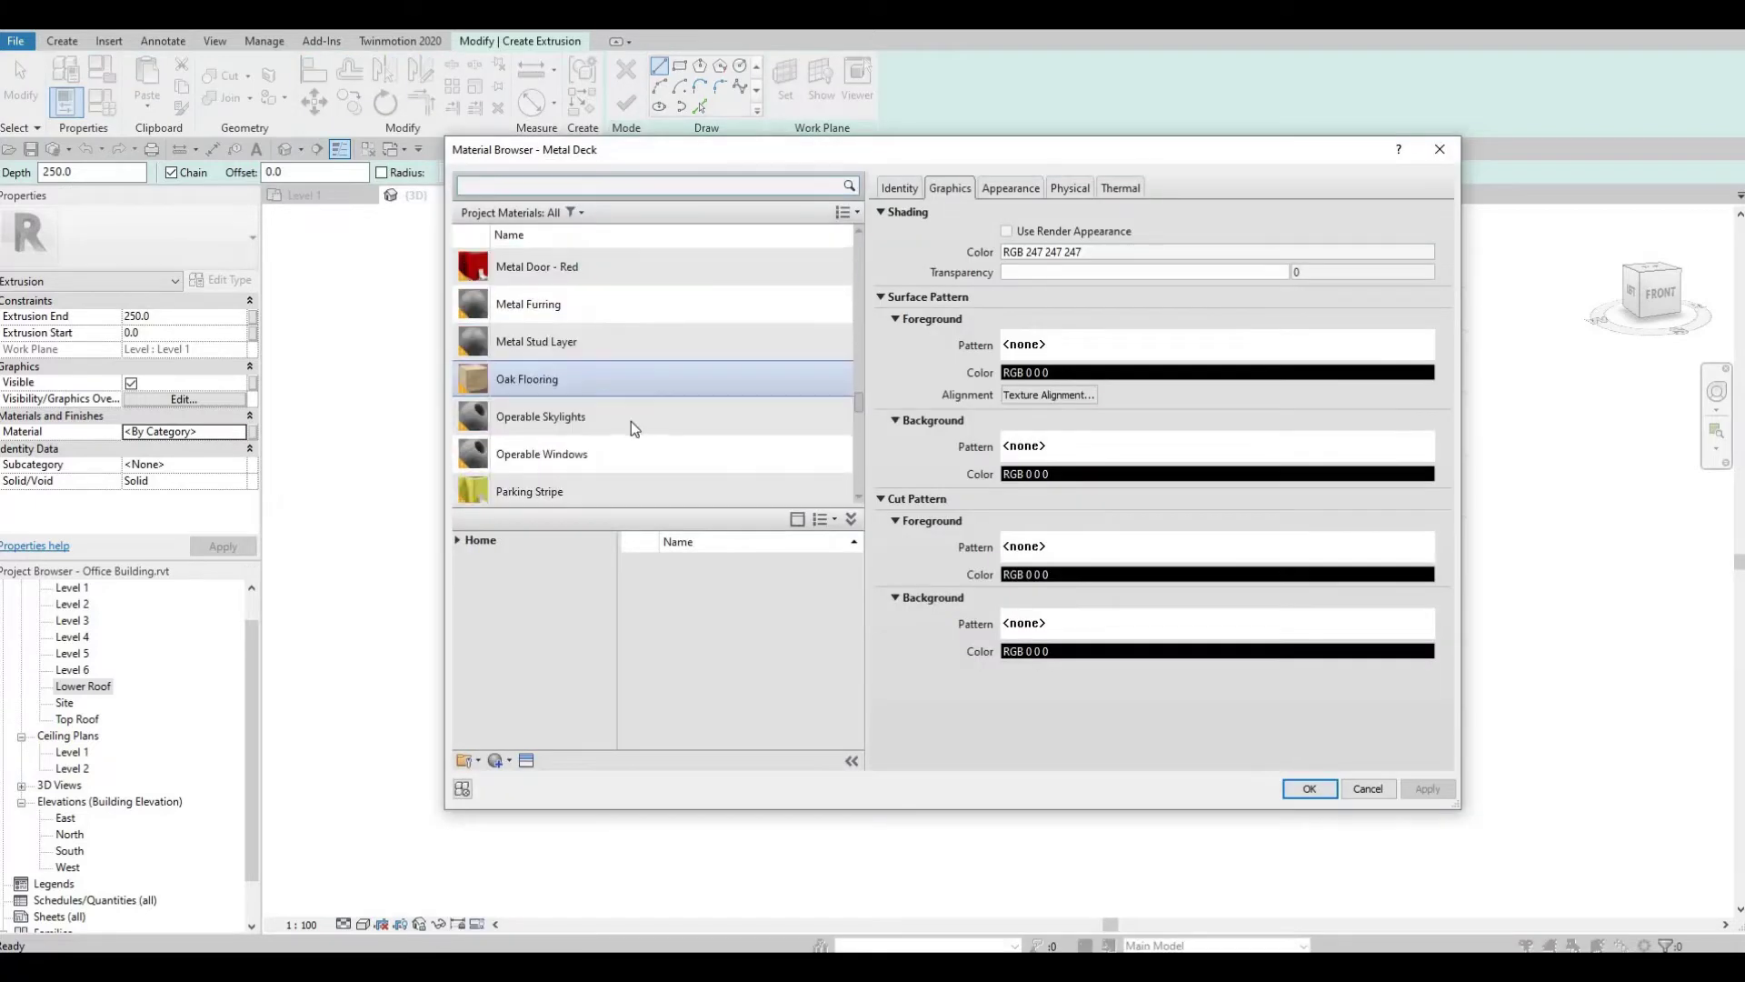
{"action": "scroll", "coordinate": [589, 418], "scroll_direction": "down", "scroll_amount": 2}
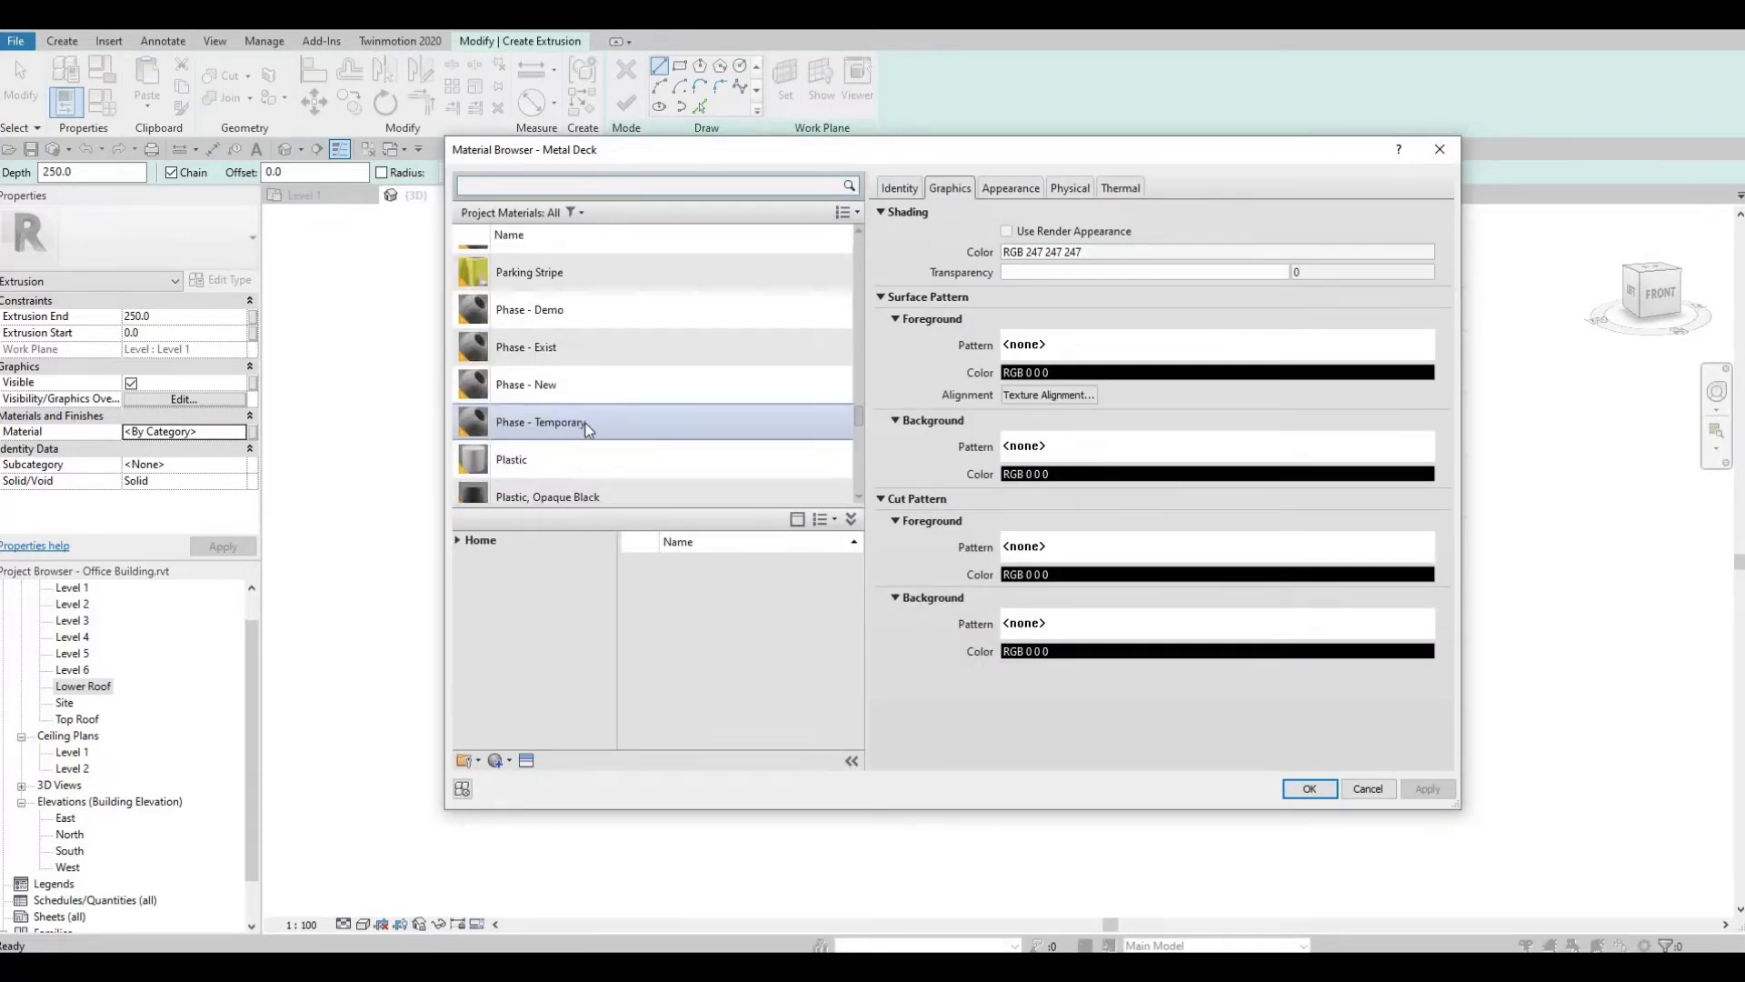
{"action": "scroll", "coordinate": [589, 429], "scroll_direction": "down", "scroll_amount": 1}
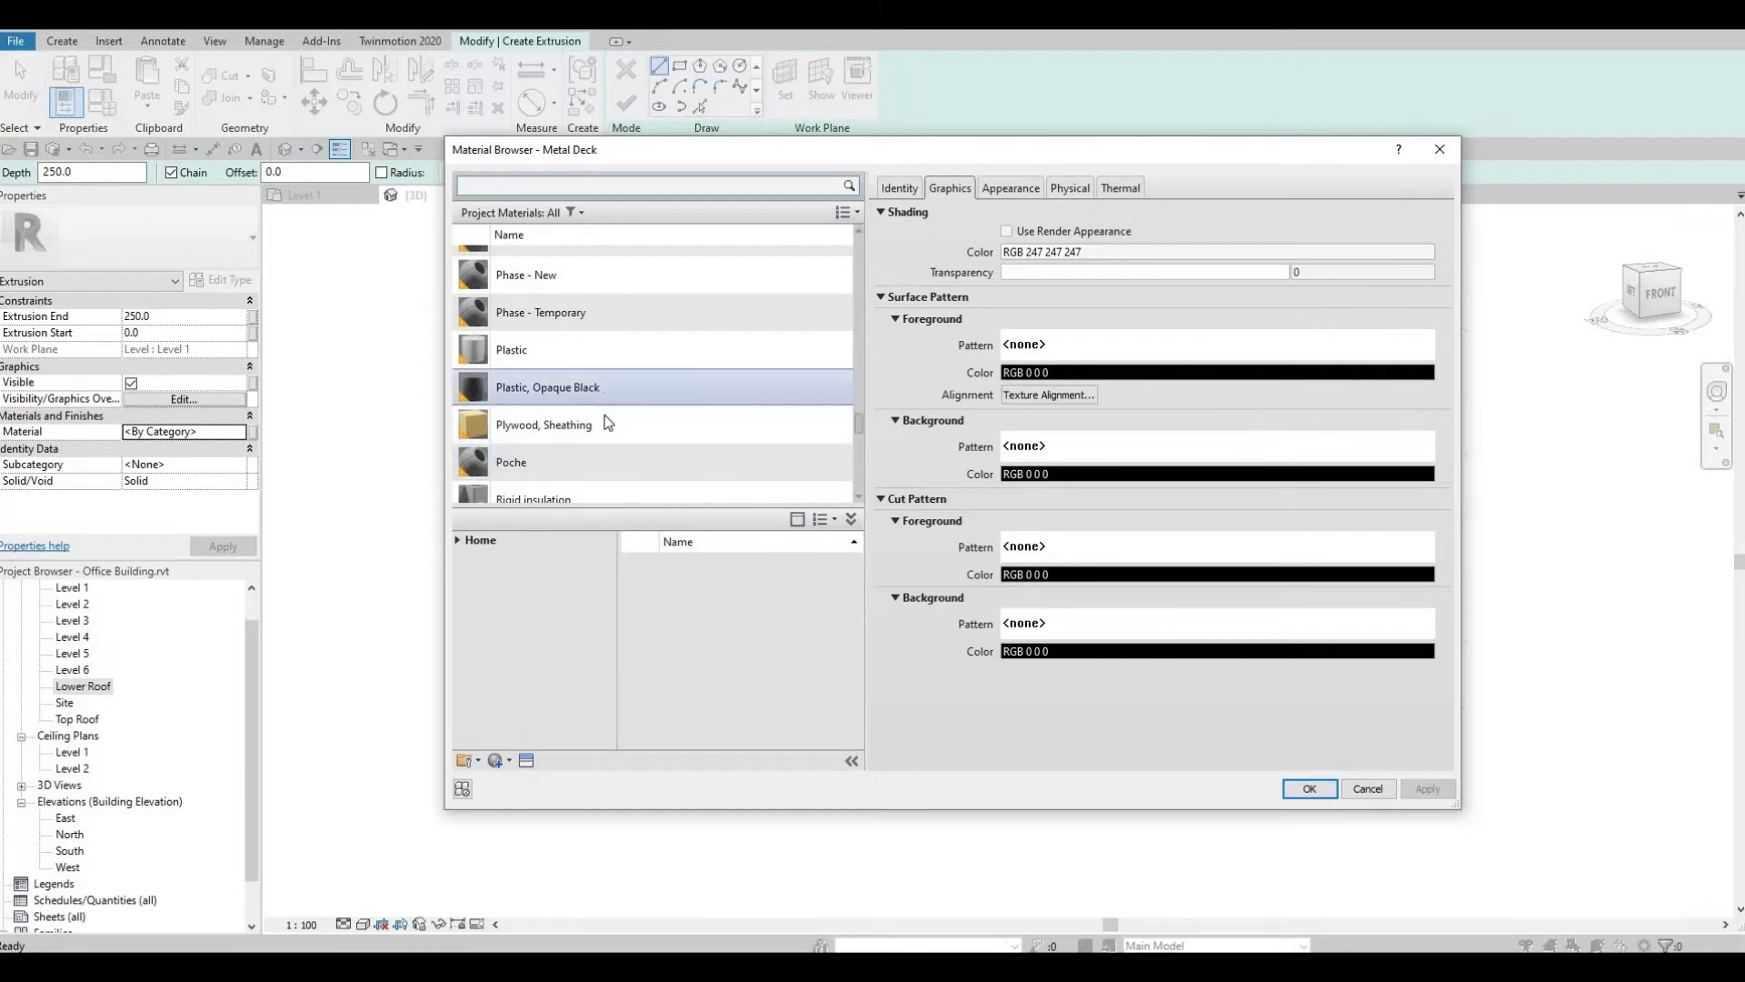
{"action": "left_click", "coordinate": [602, 392]}
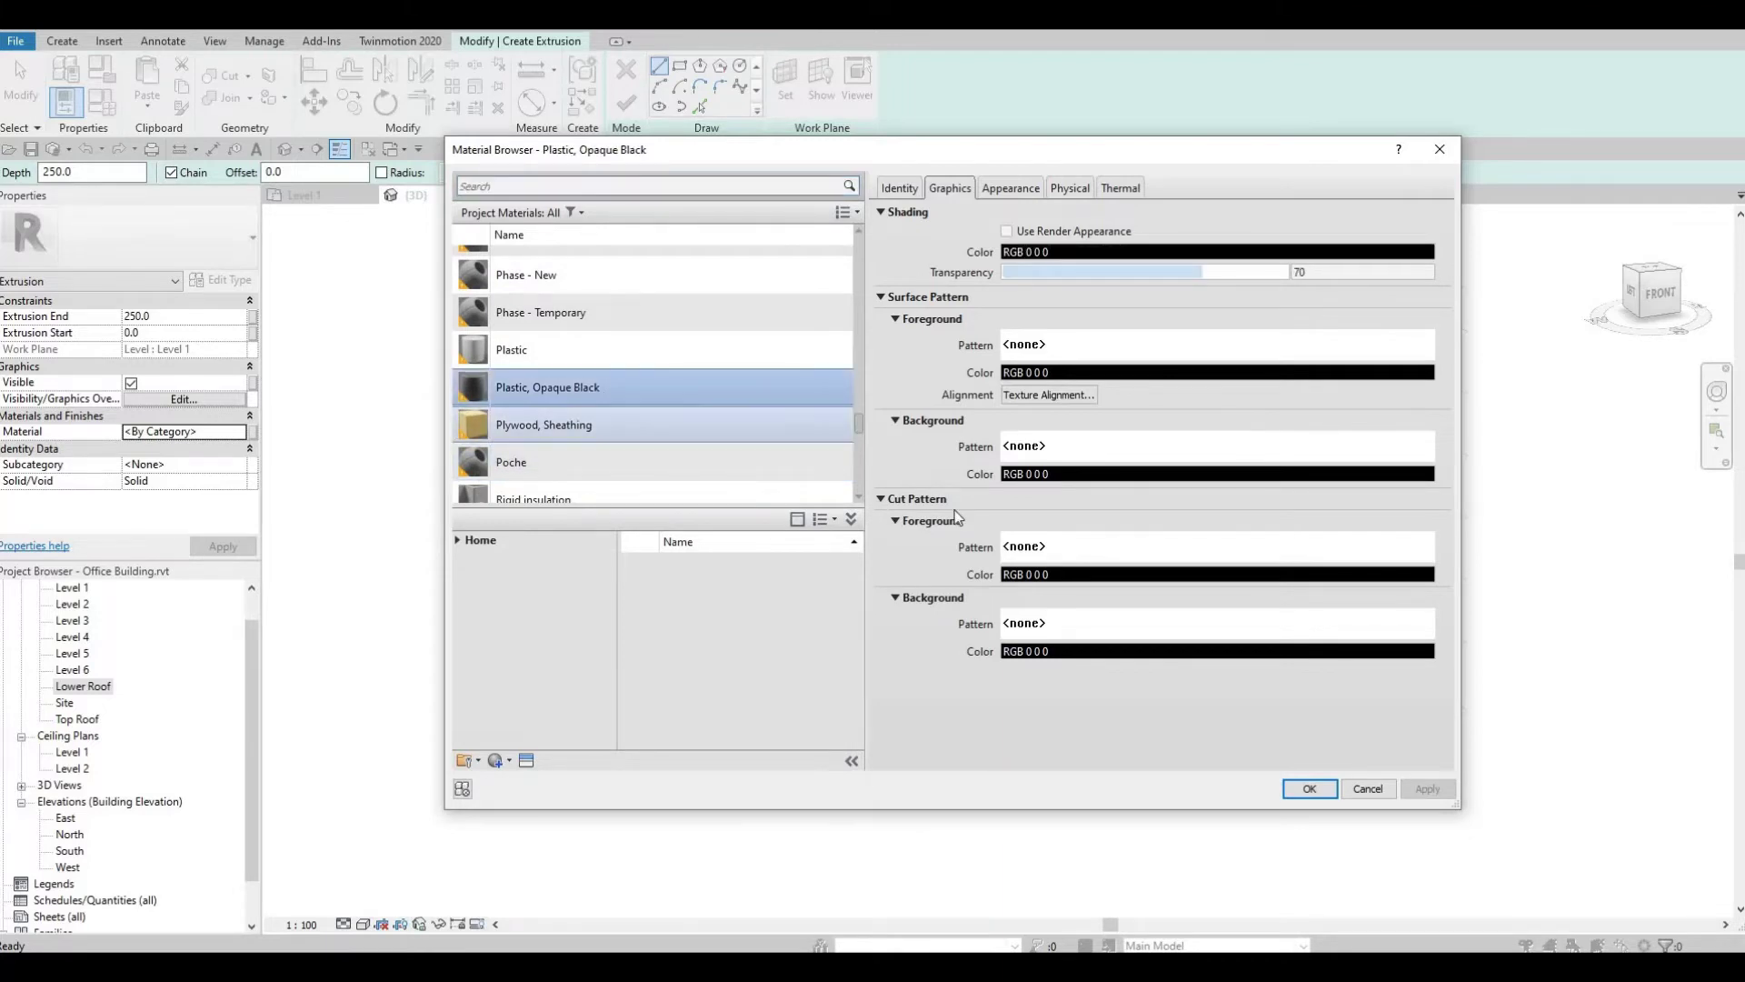
{"action": "left_click", "coordinate": [1287, 800]}
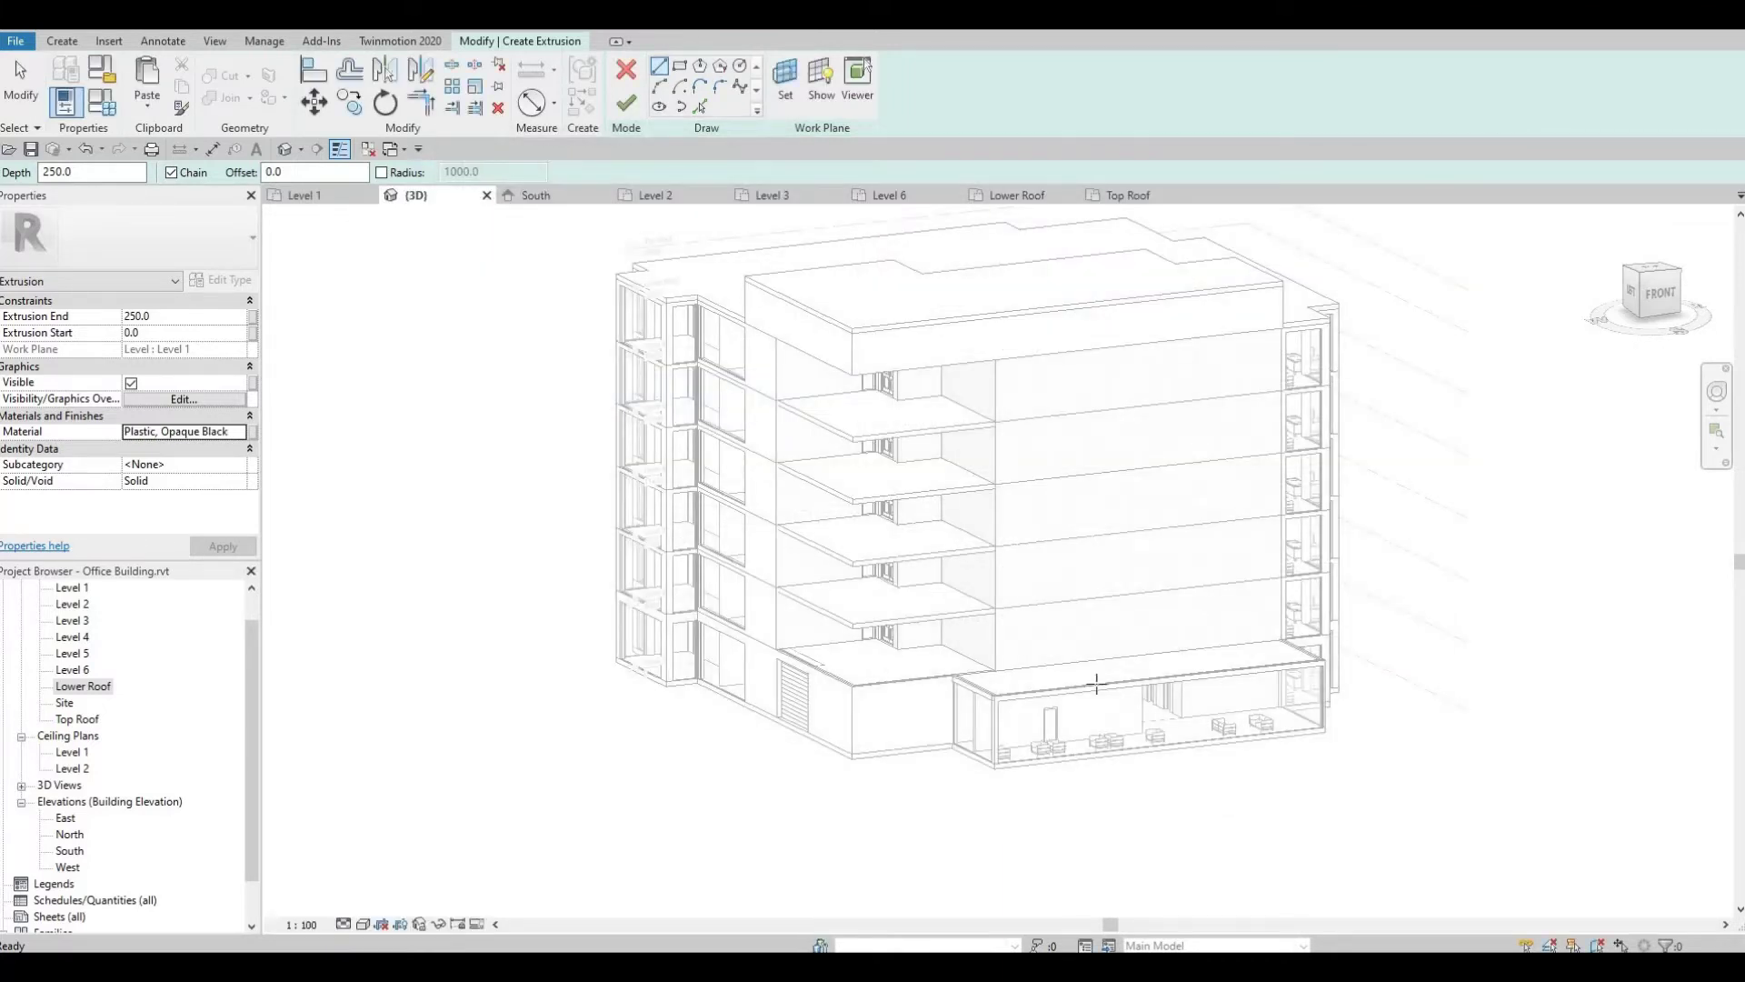
Set the extrusion's work plane to the face of the front Interior Wall 1 and open the South elevation.
{"action": "left_click", "coordinate": [783, 88]}
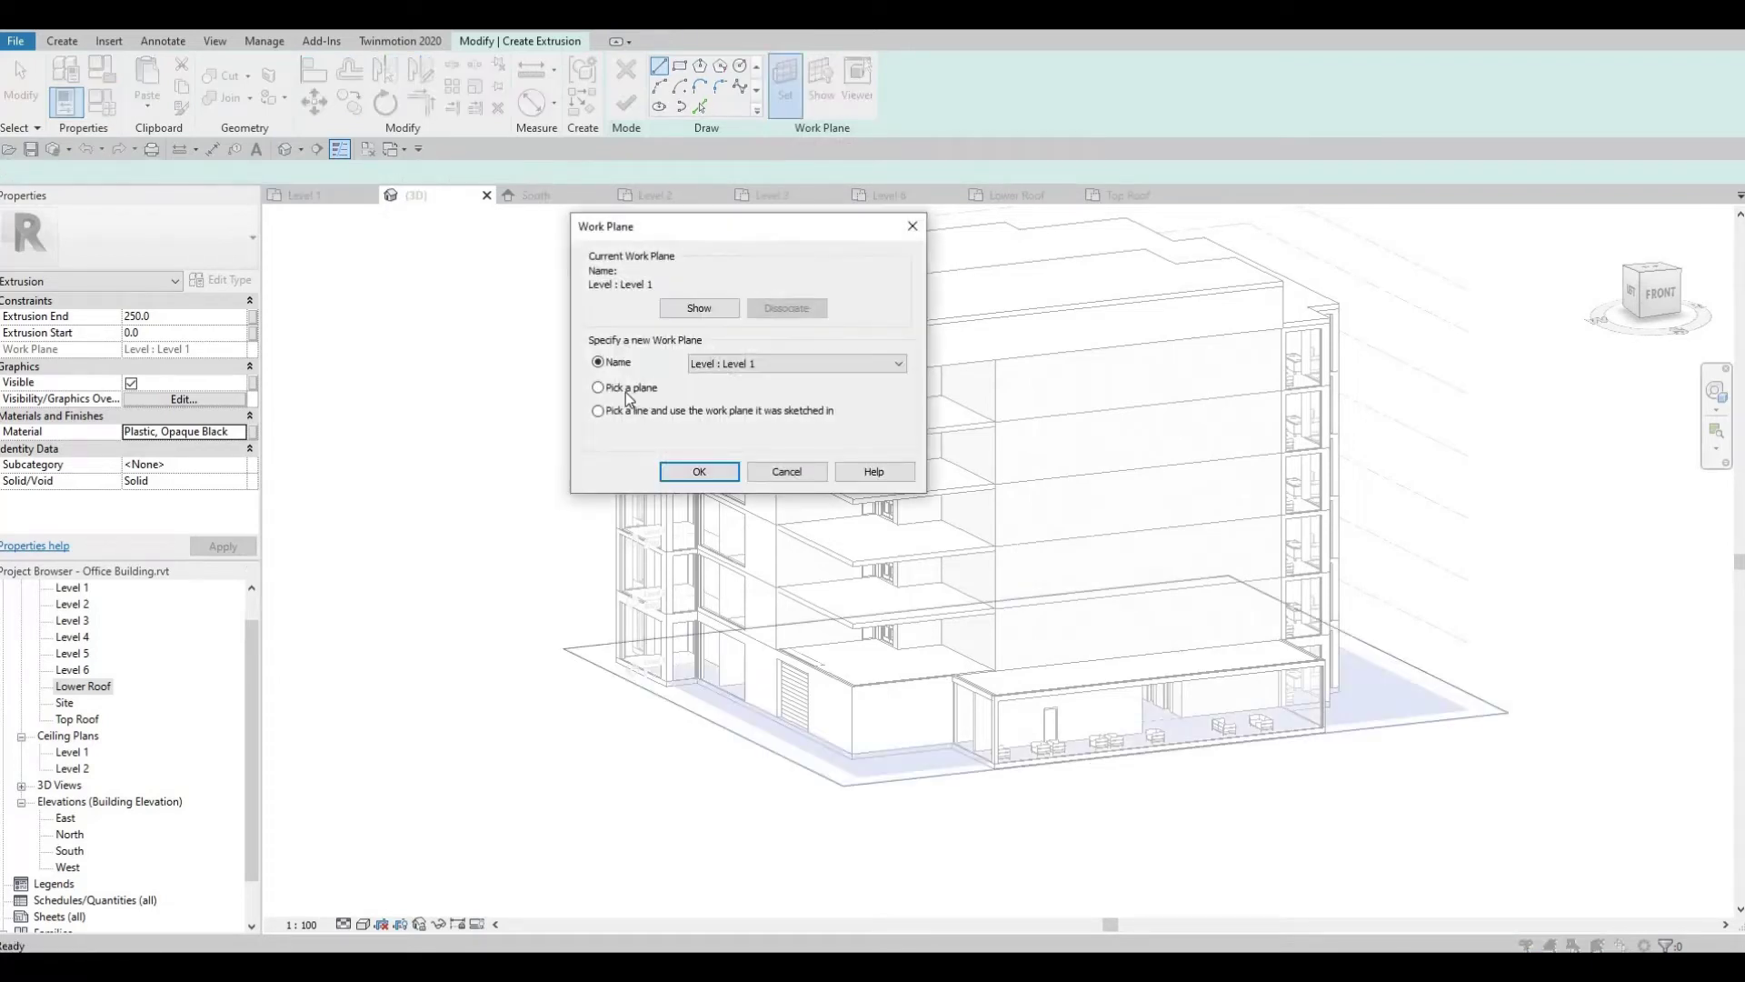
{"action": "left_click", "coordinate": [684, 473]}
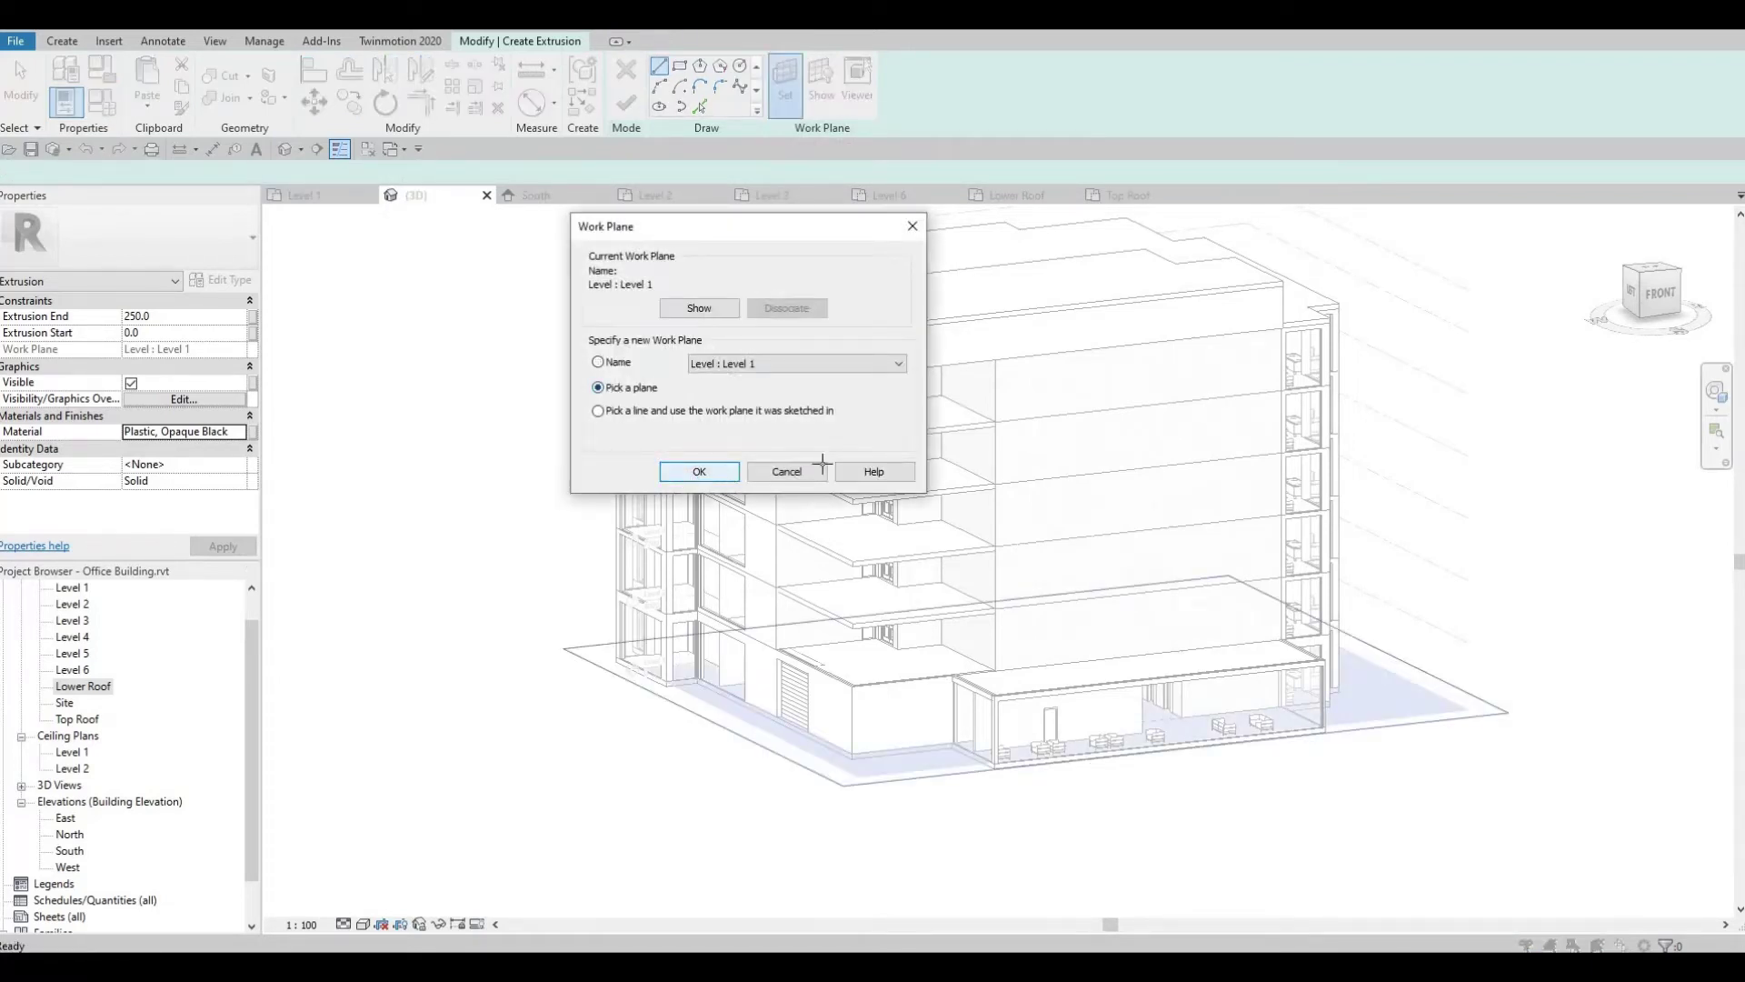
{"action": "left_click", "coordinate": [1028, 380]}
{"action": "middle_click_drag", "start_coordinate": [991, 571], "coordinate": [970, 564], "text": "shift"}
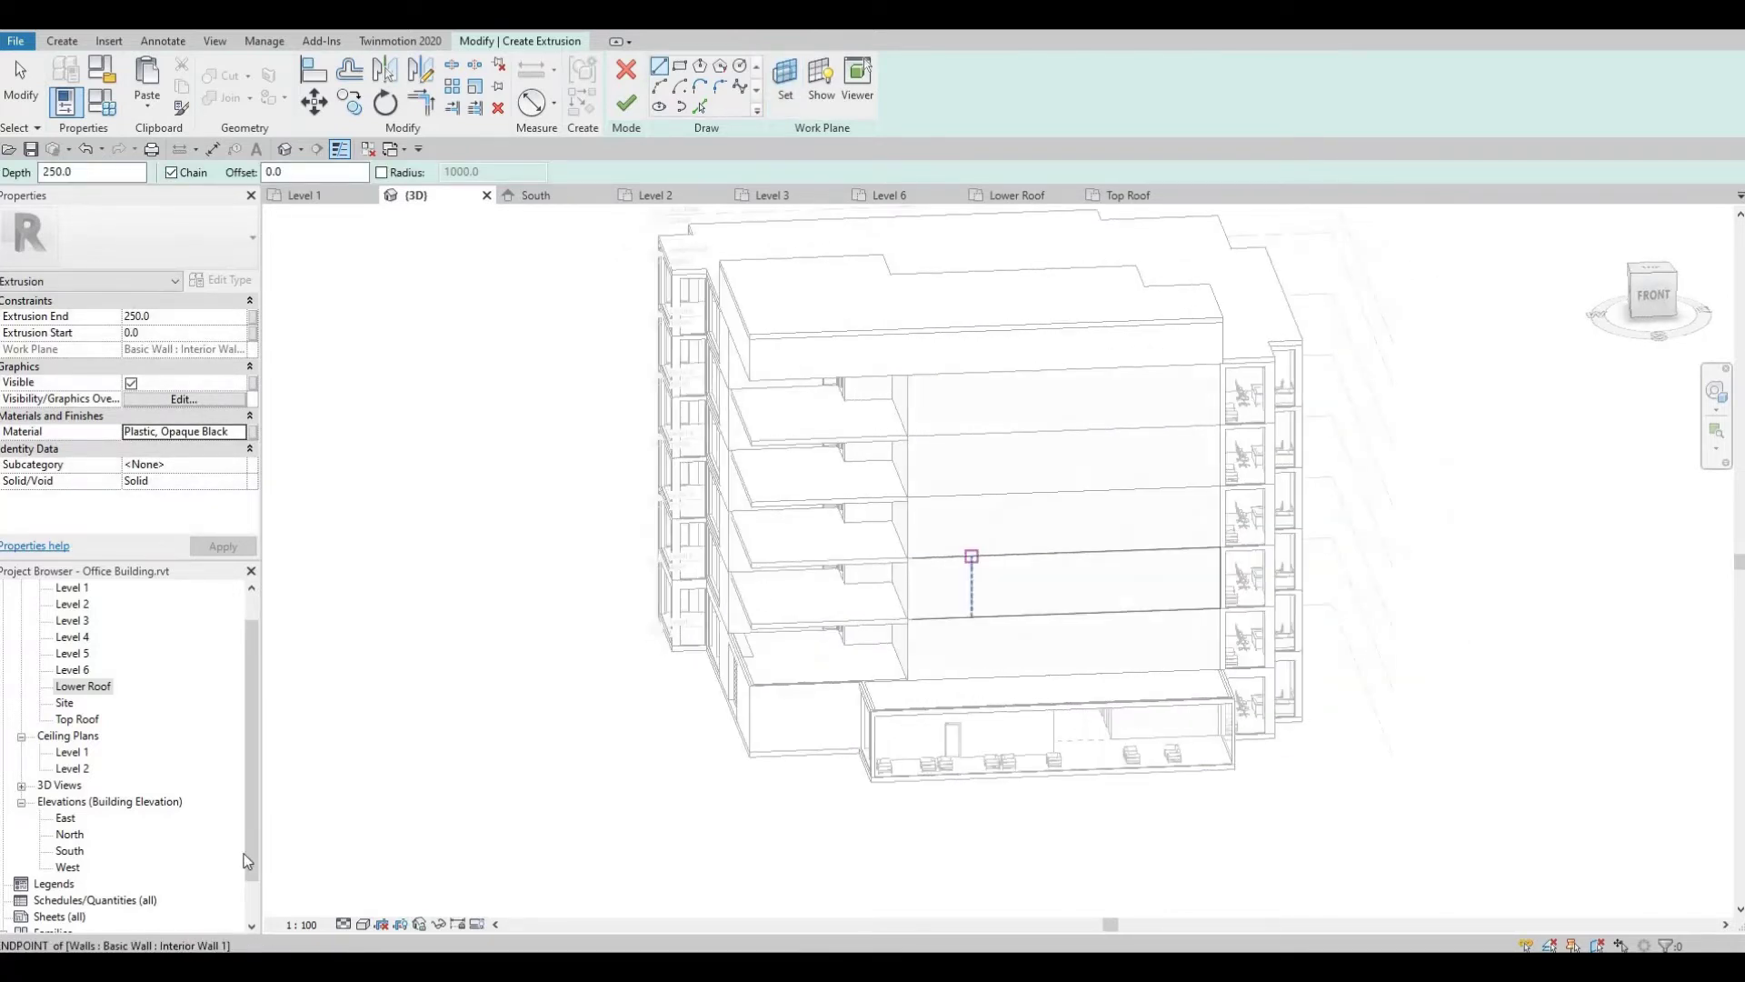
{"action": "double_click", "coordinate": [70, 850]}
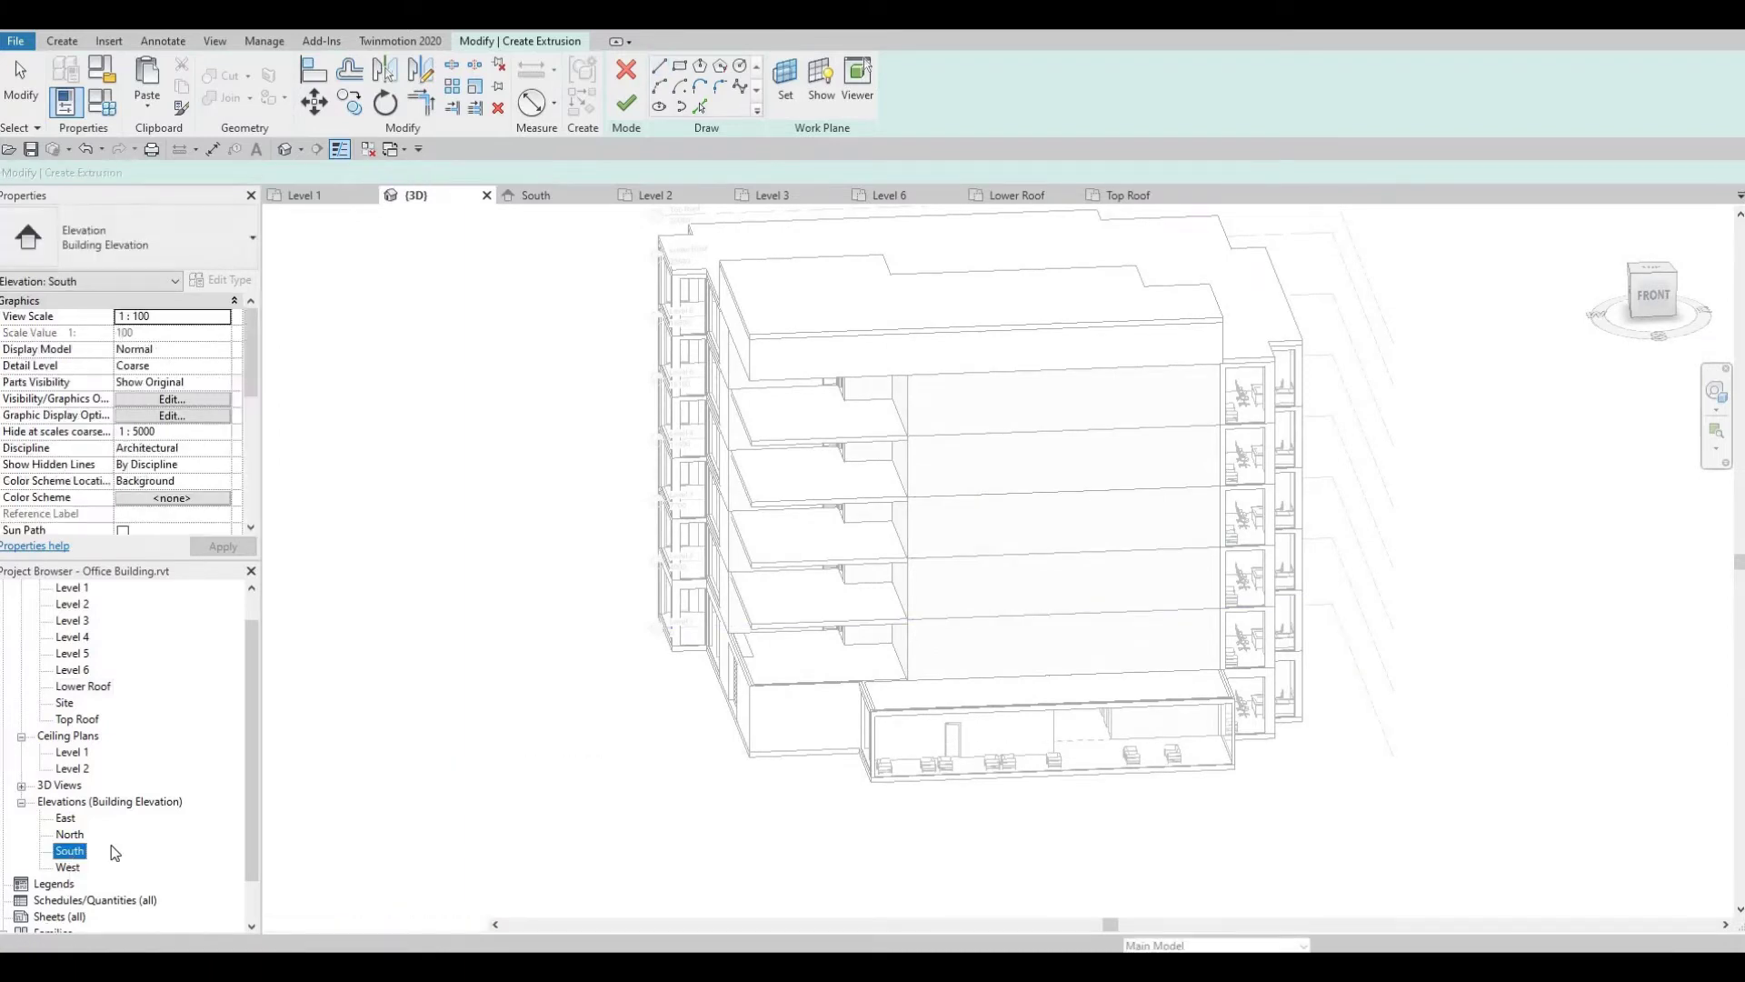
{"action": "middle_click_drag", "start_coordinate": [506, 643], "coordinate": [401, 697]}
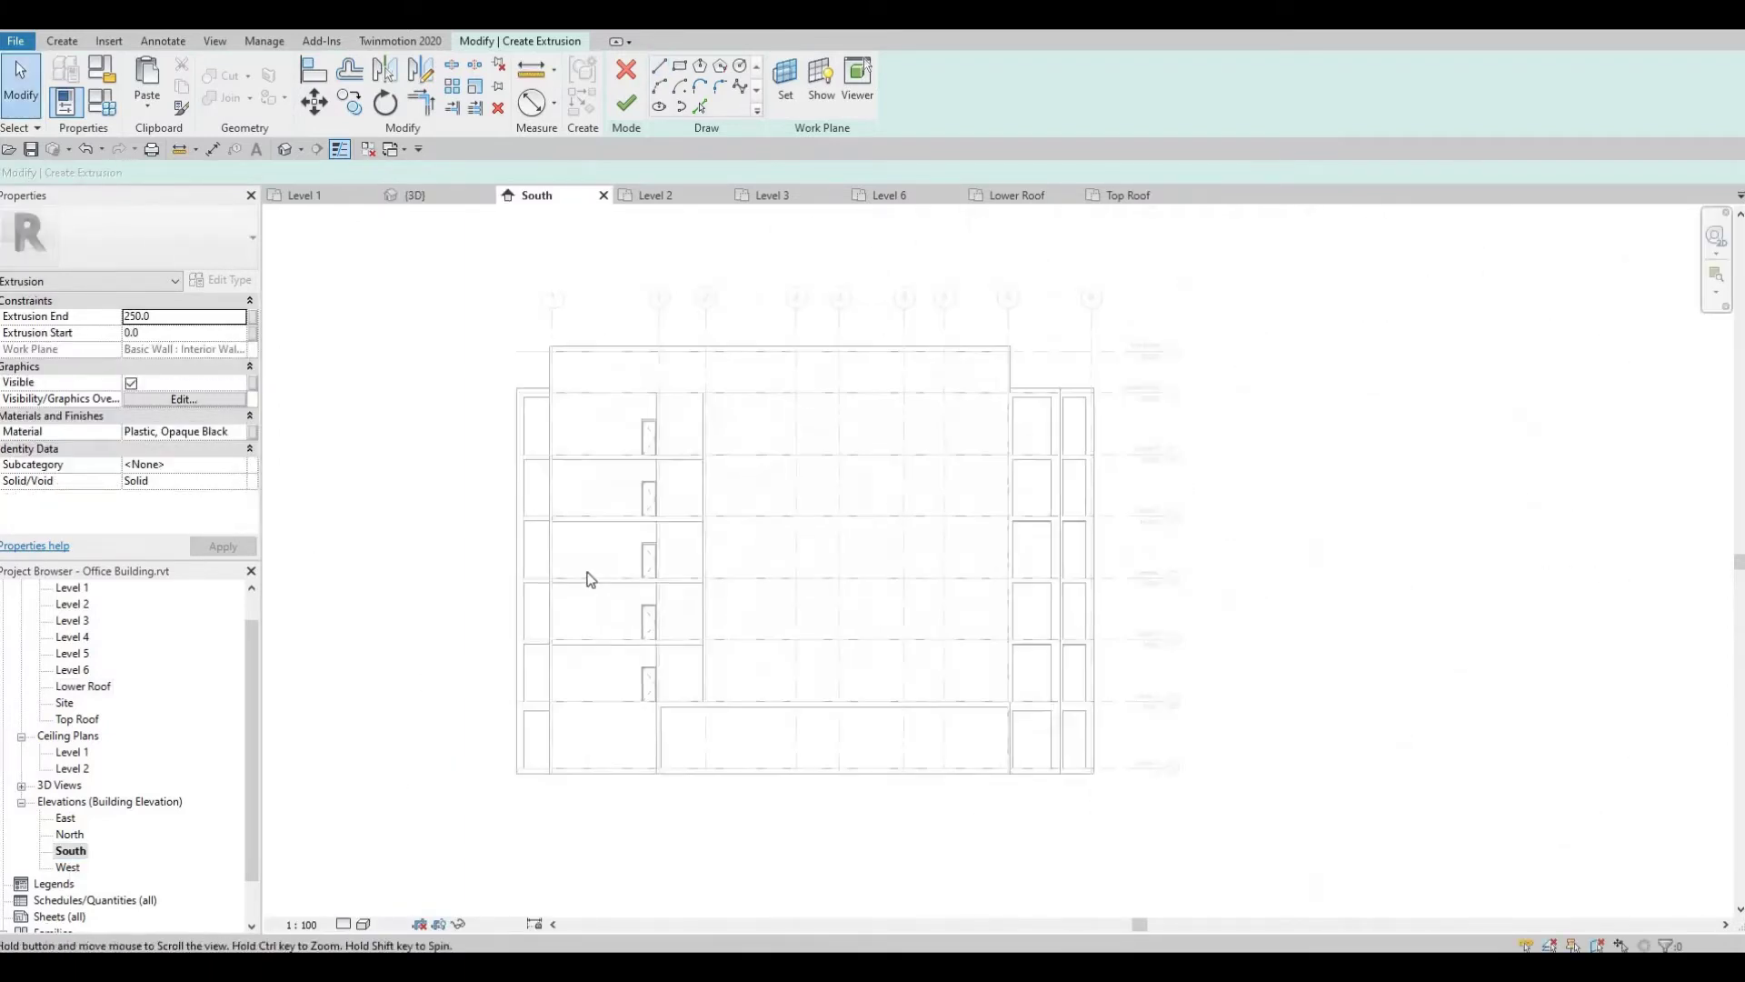
Sketch a slanted line about 19570 mm long from Level 2 to grid 5, continuing up and along the parapet top to grid 1.
{"action": "left_click", "coordinate": [659, 66]}
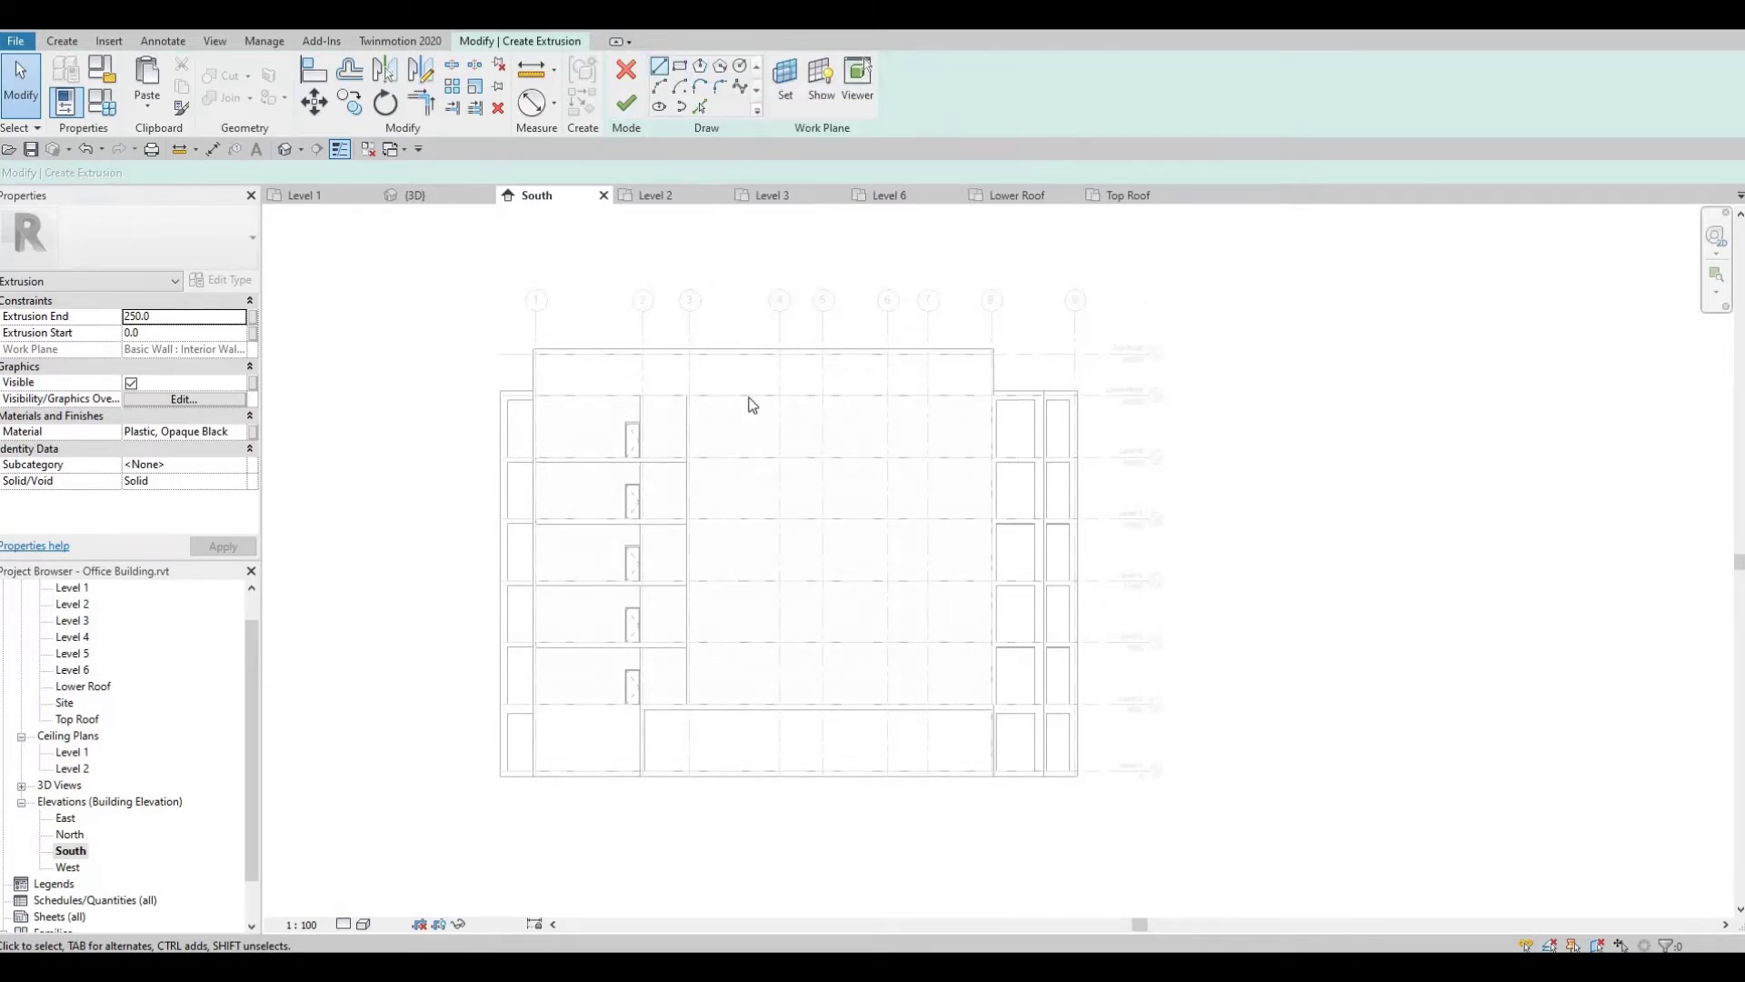
{"action": "left_click", "coordinate": [745, 703]}
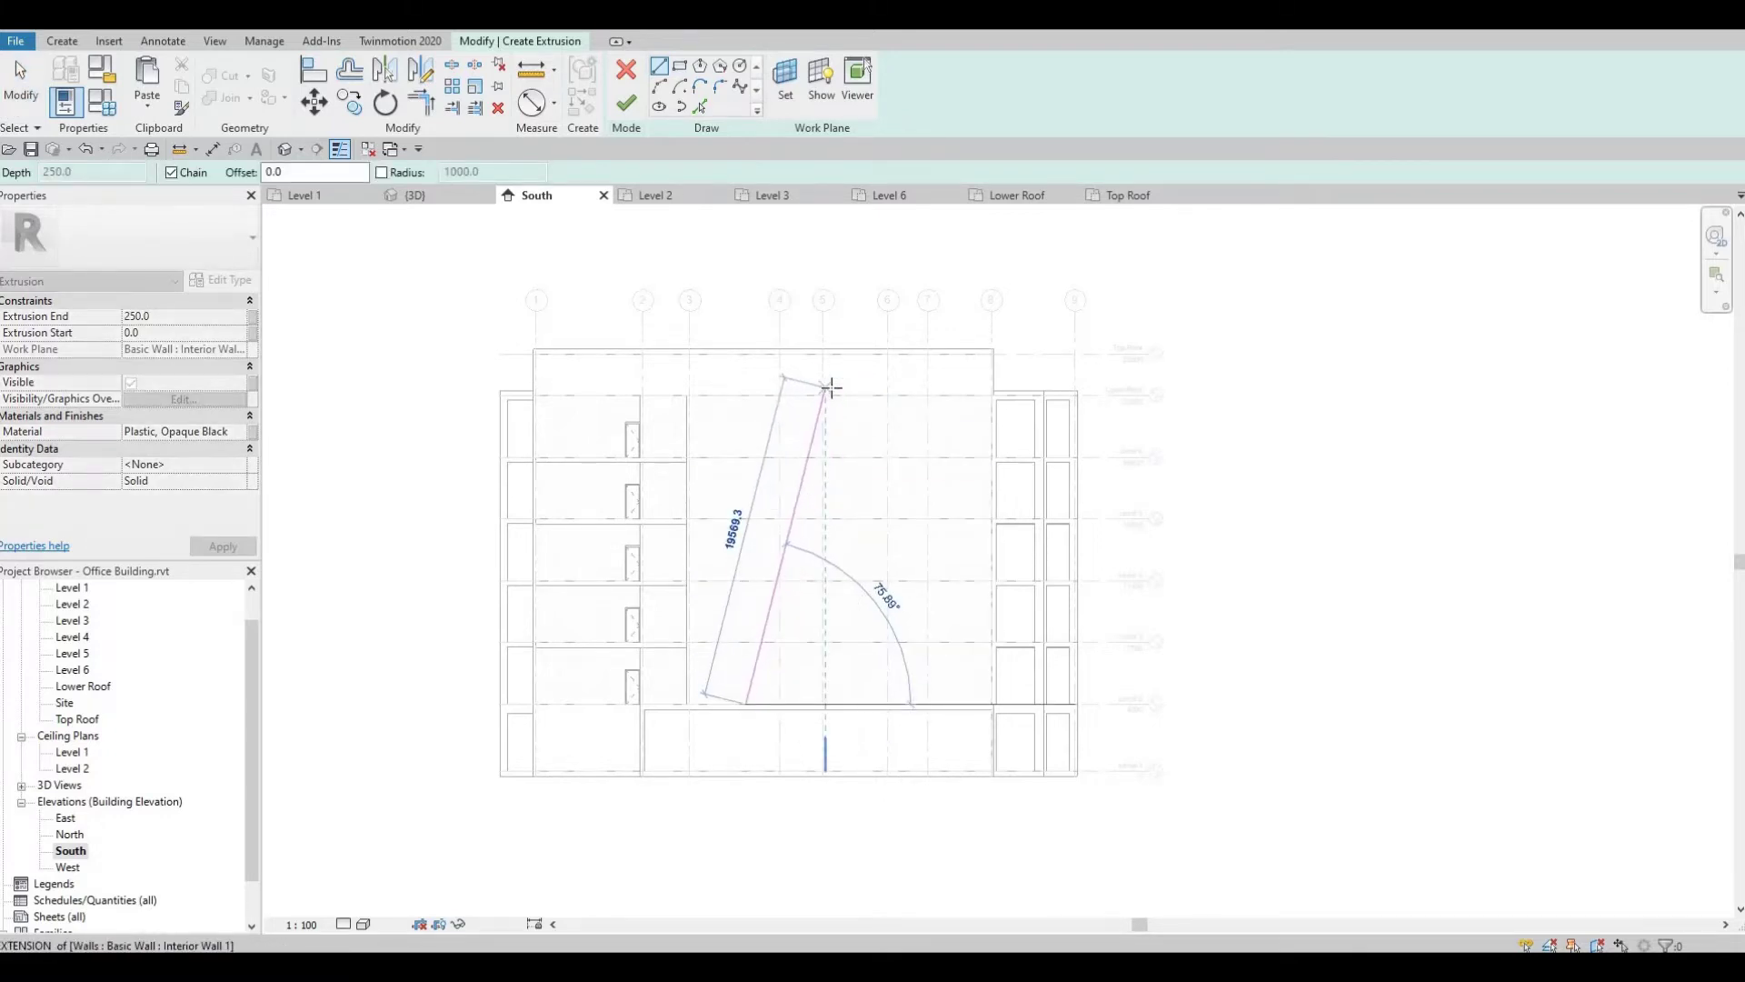
{"action": "left_click", "coordinate": [827, 386]}
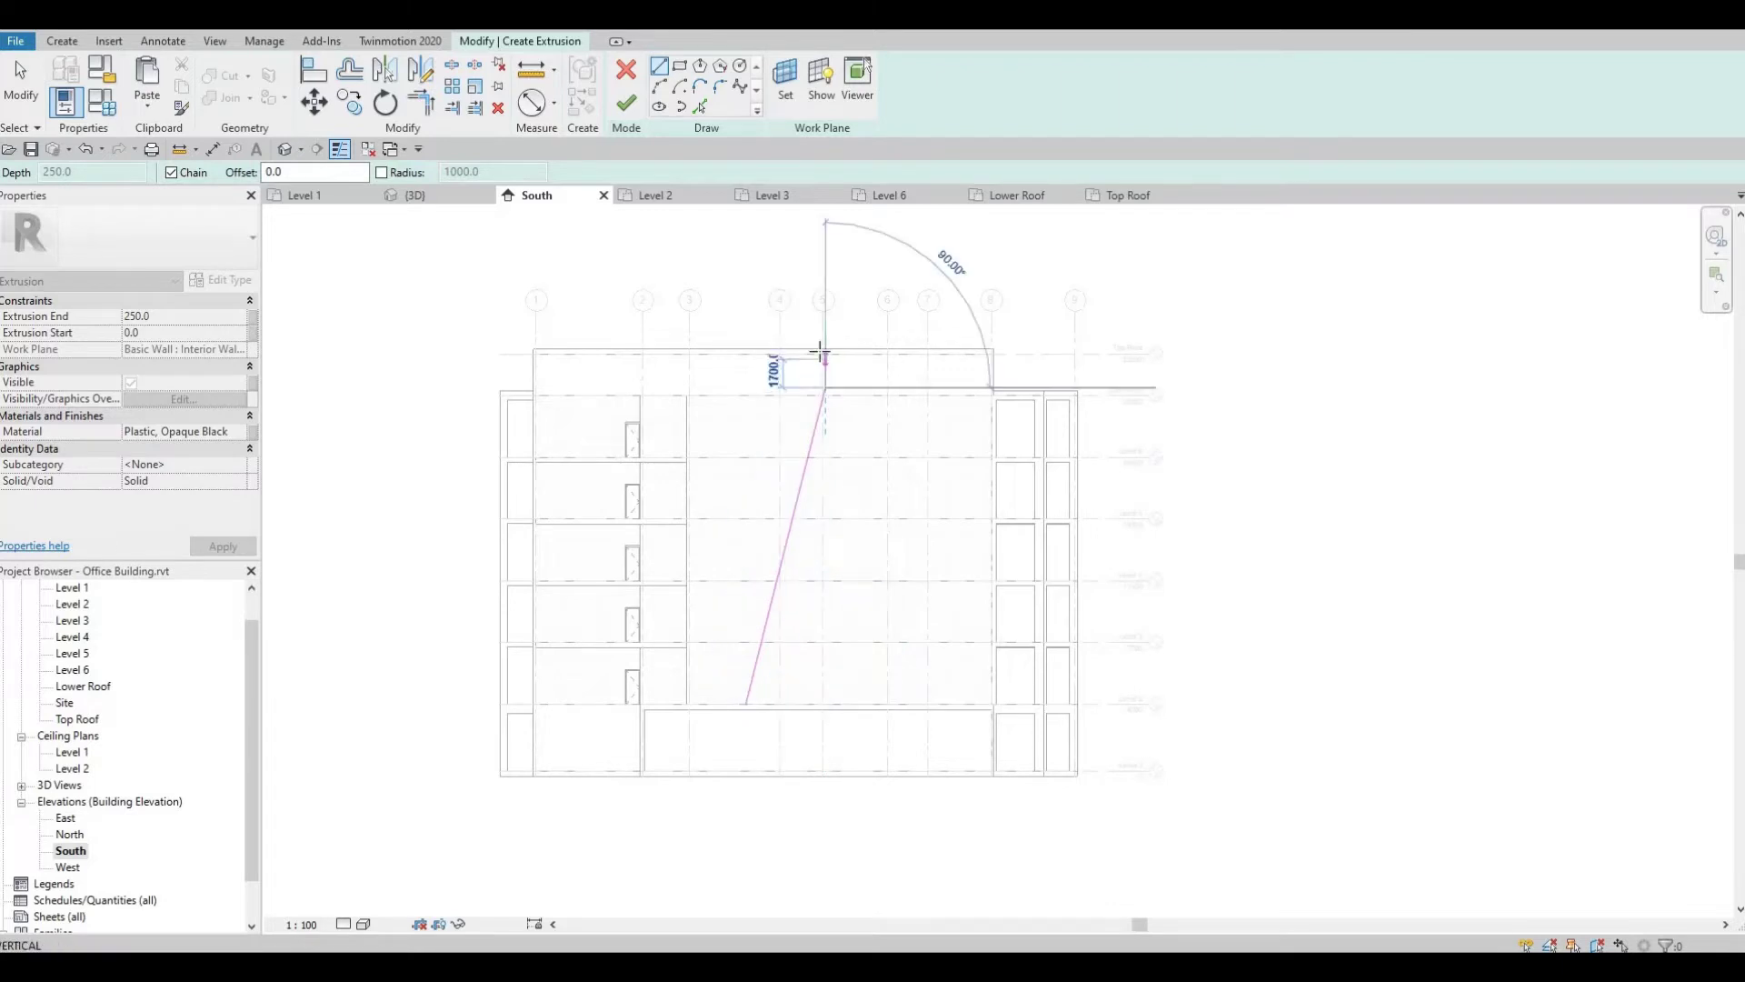
{"action": "left_click", "coordinate": [533, 349]}
Continue the profile down the parapet's end to Lower Roof level, then 9200 mm horizontally to the brick wall's edge.
{"action": "left_click", "coordinate": [531, 372]}
{"action": "scroll", "coordinate": [532, 373], "scroll_direction": "up", "scroll_amount": 3}
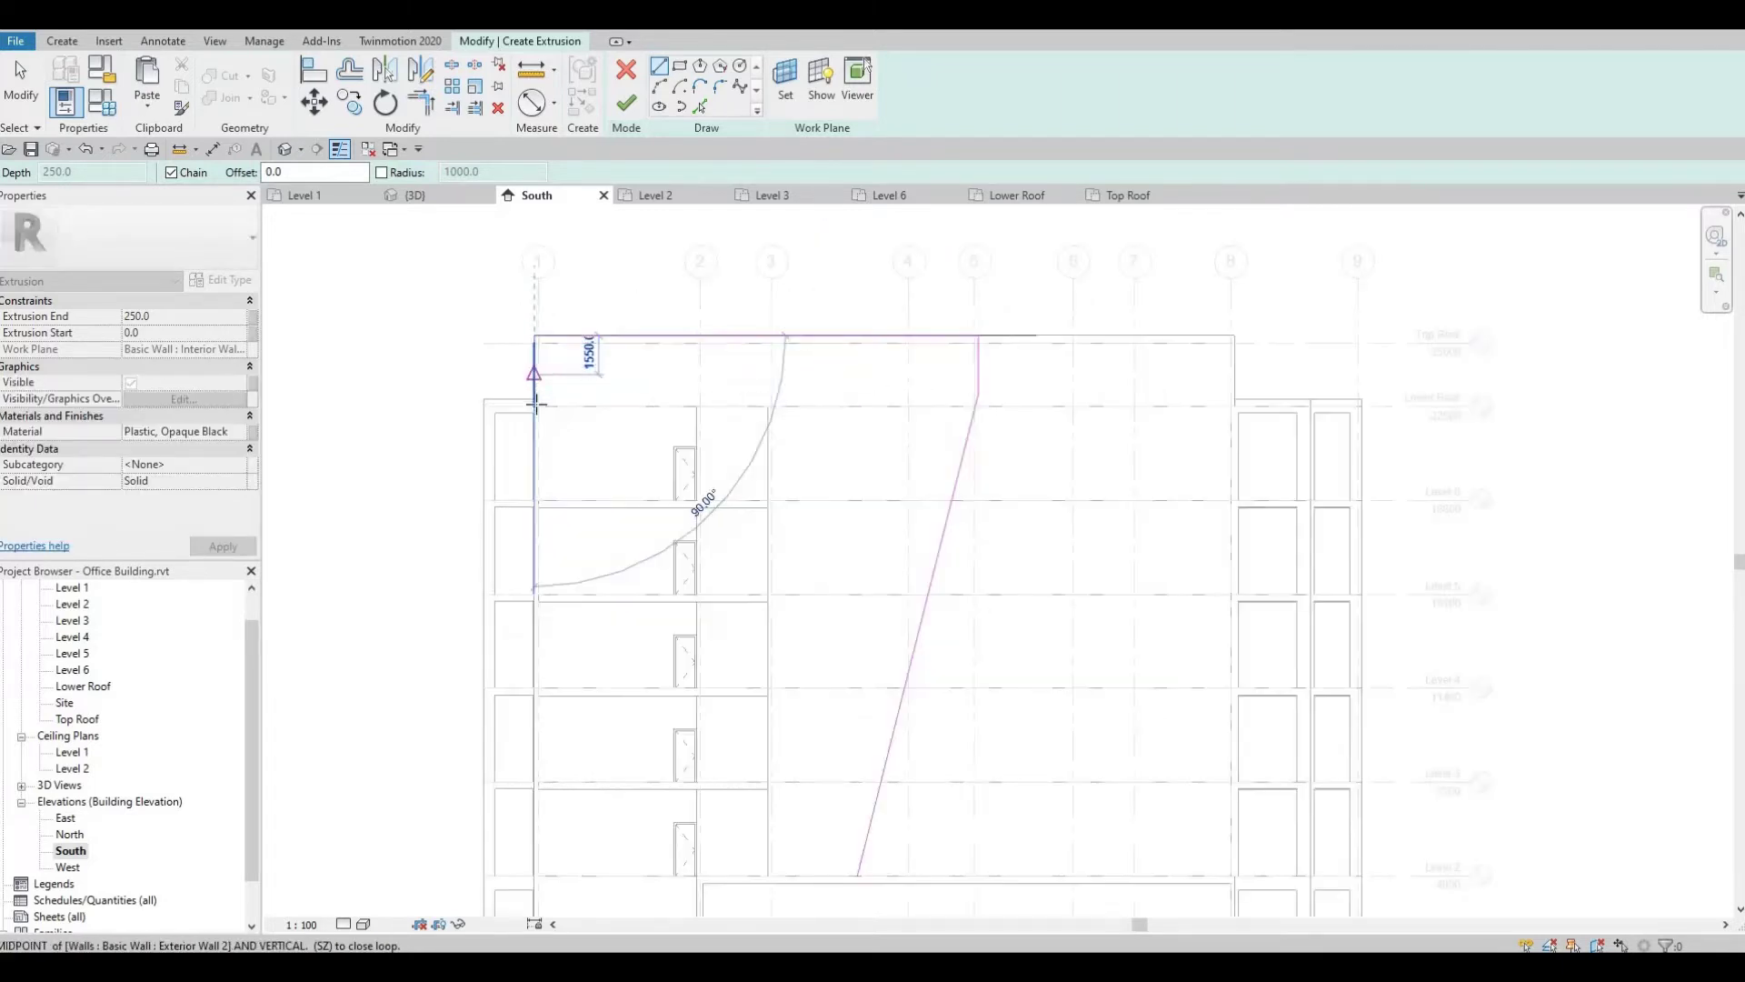
{"action": "left_click", "coordinate": [639, 406]}
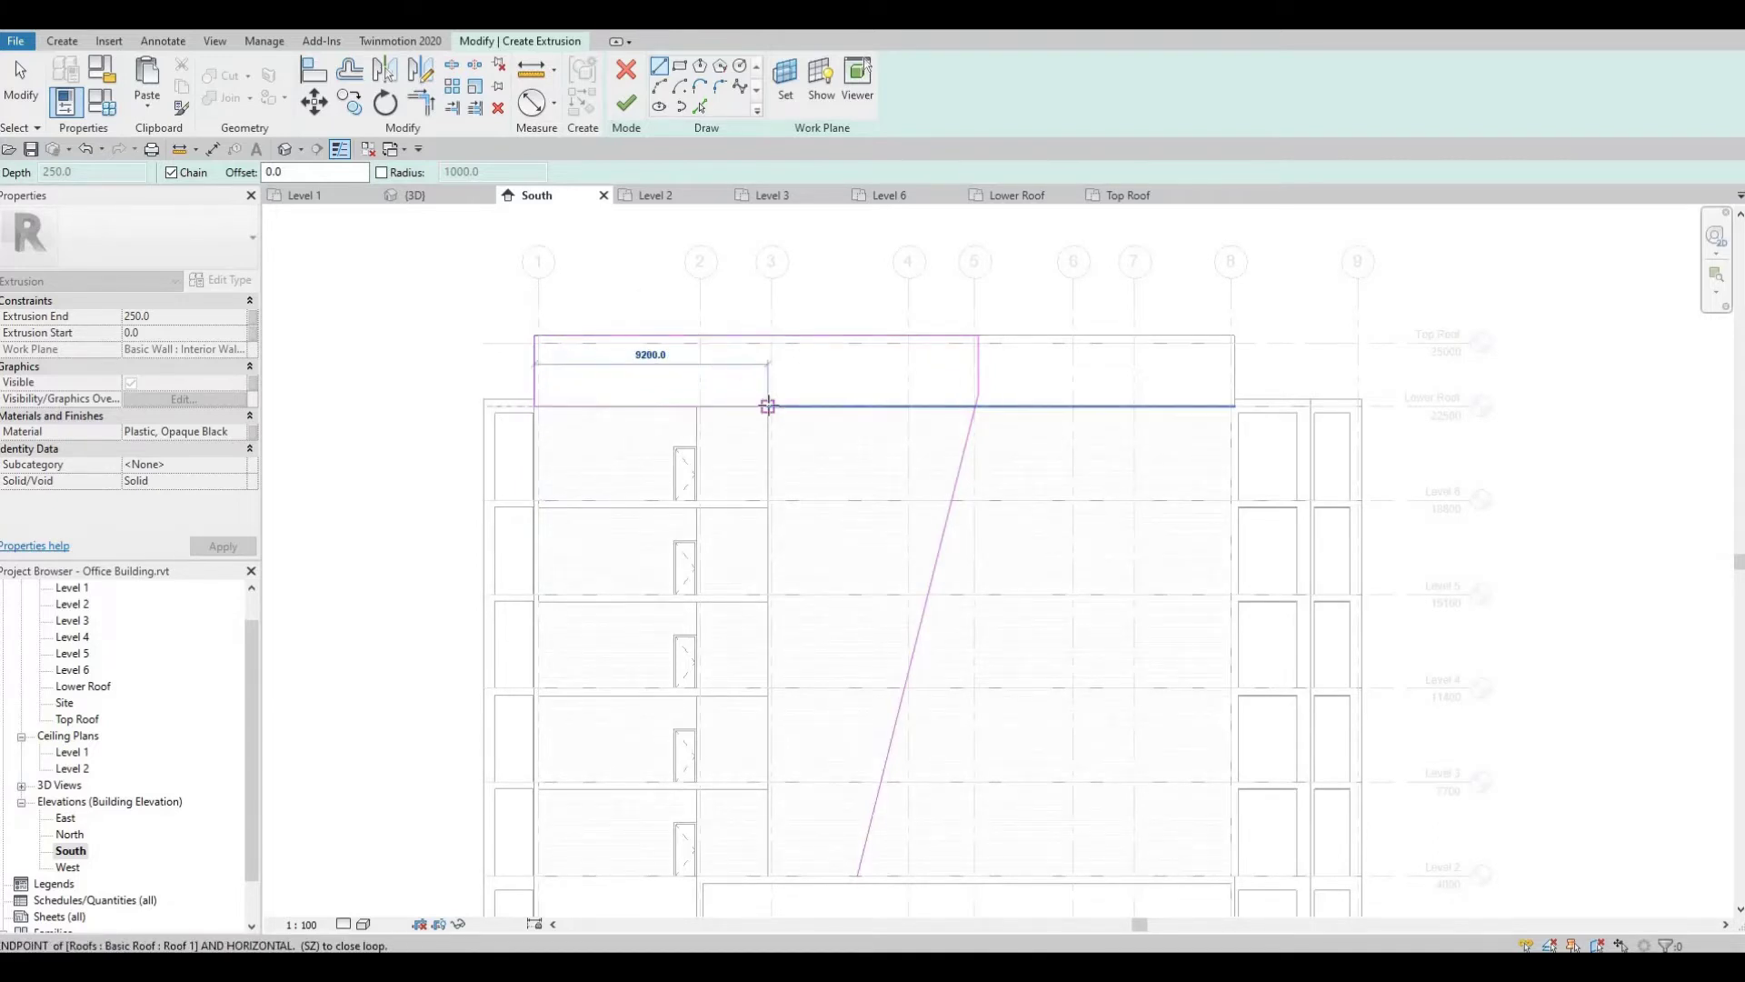
{"action": "left_click", "coordinate": [768, 406]}
Run the profile about 18500 mm down the brick wall's edge to Level 2 and close it at the slanted line's start.
{"action": "middle_click_drag", "start_coordinate": [762, 624], "coordinate": [800, 320]}
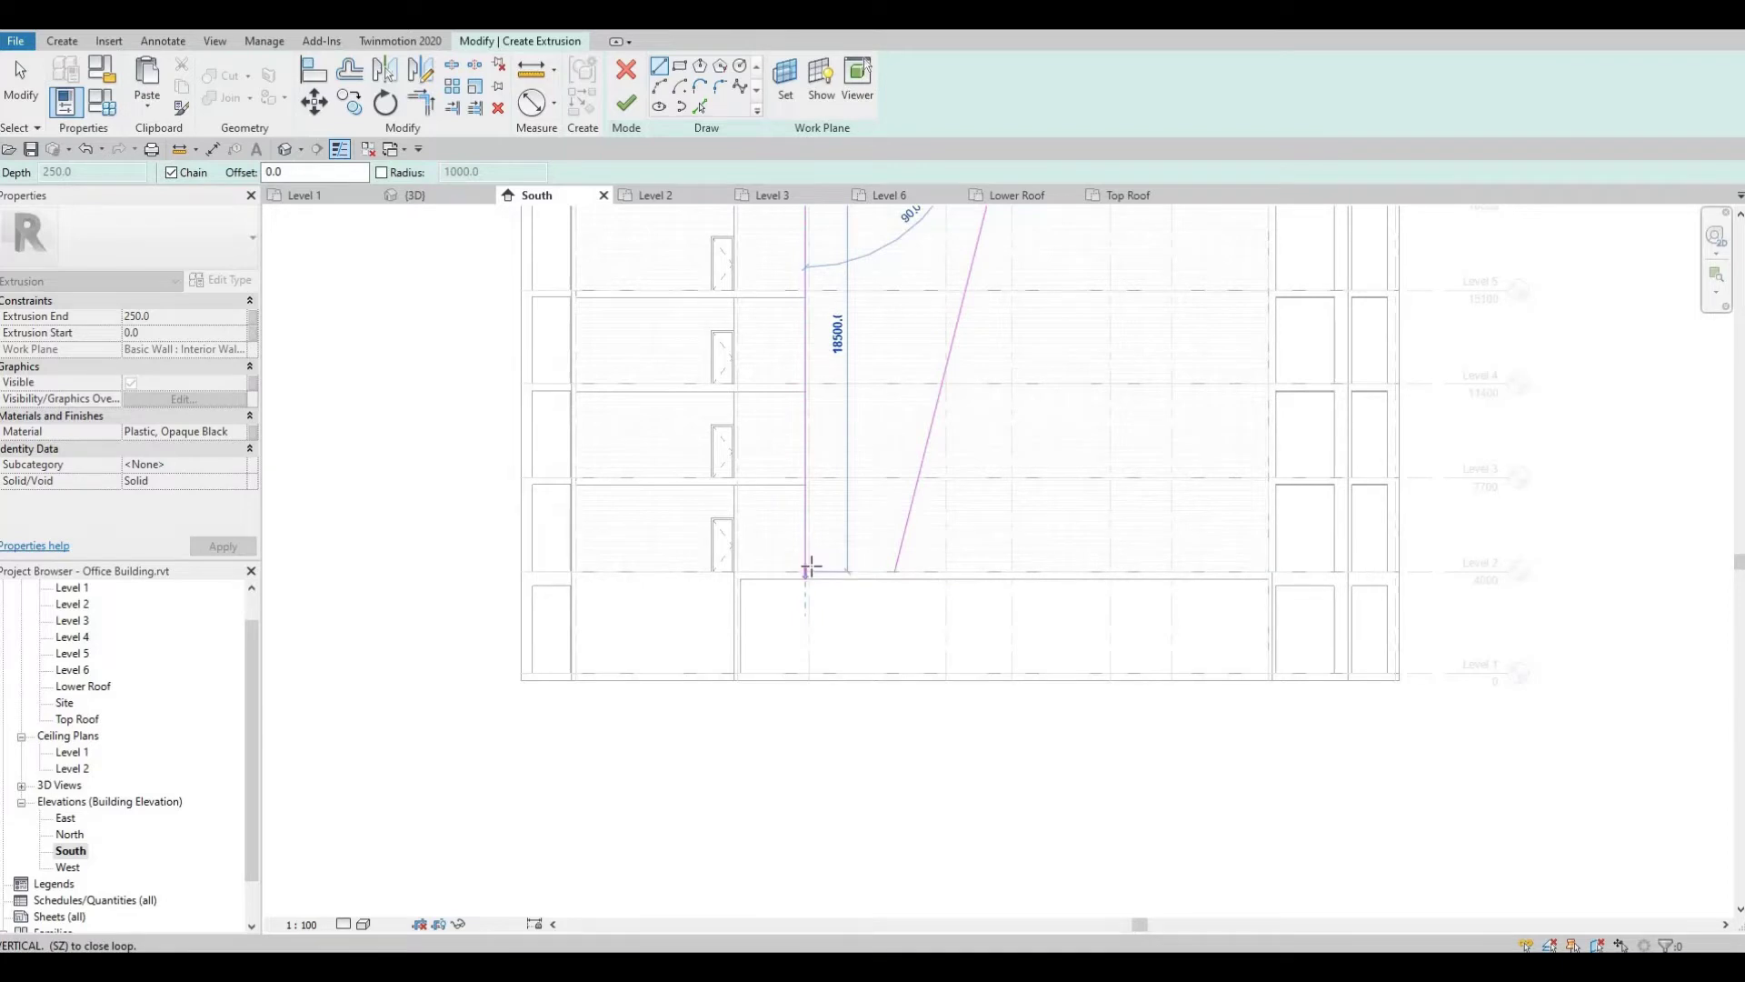
{"action": "scroll", "coordinate": [807, 569], "scroll_direction": "up", "scroll_amount": 8}
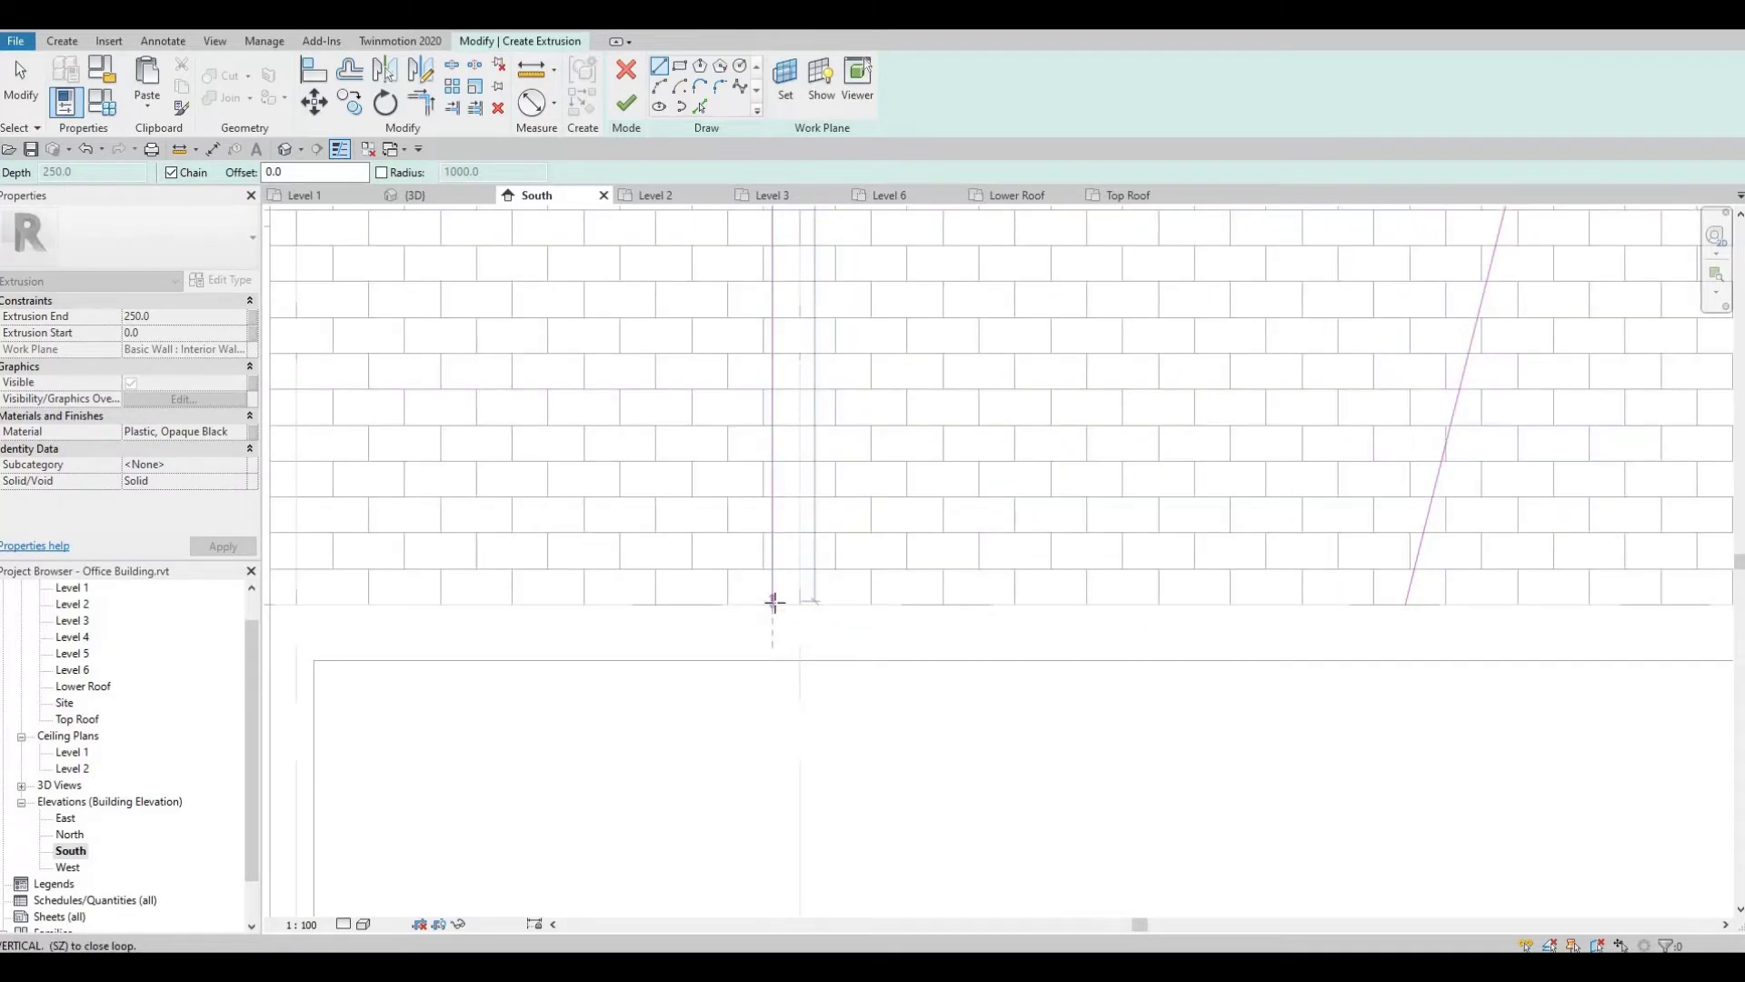
{"action": "left_click", "coordinate": [773, 604]}
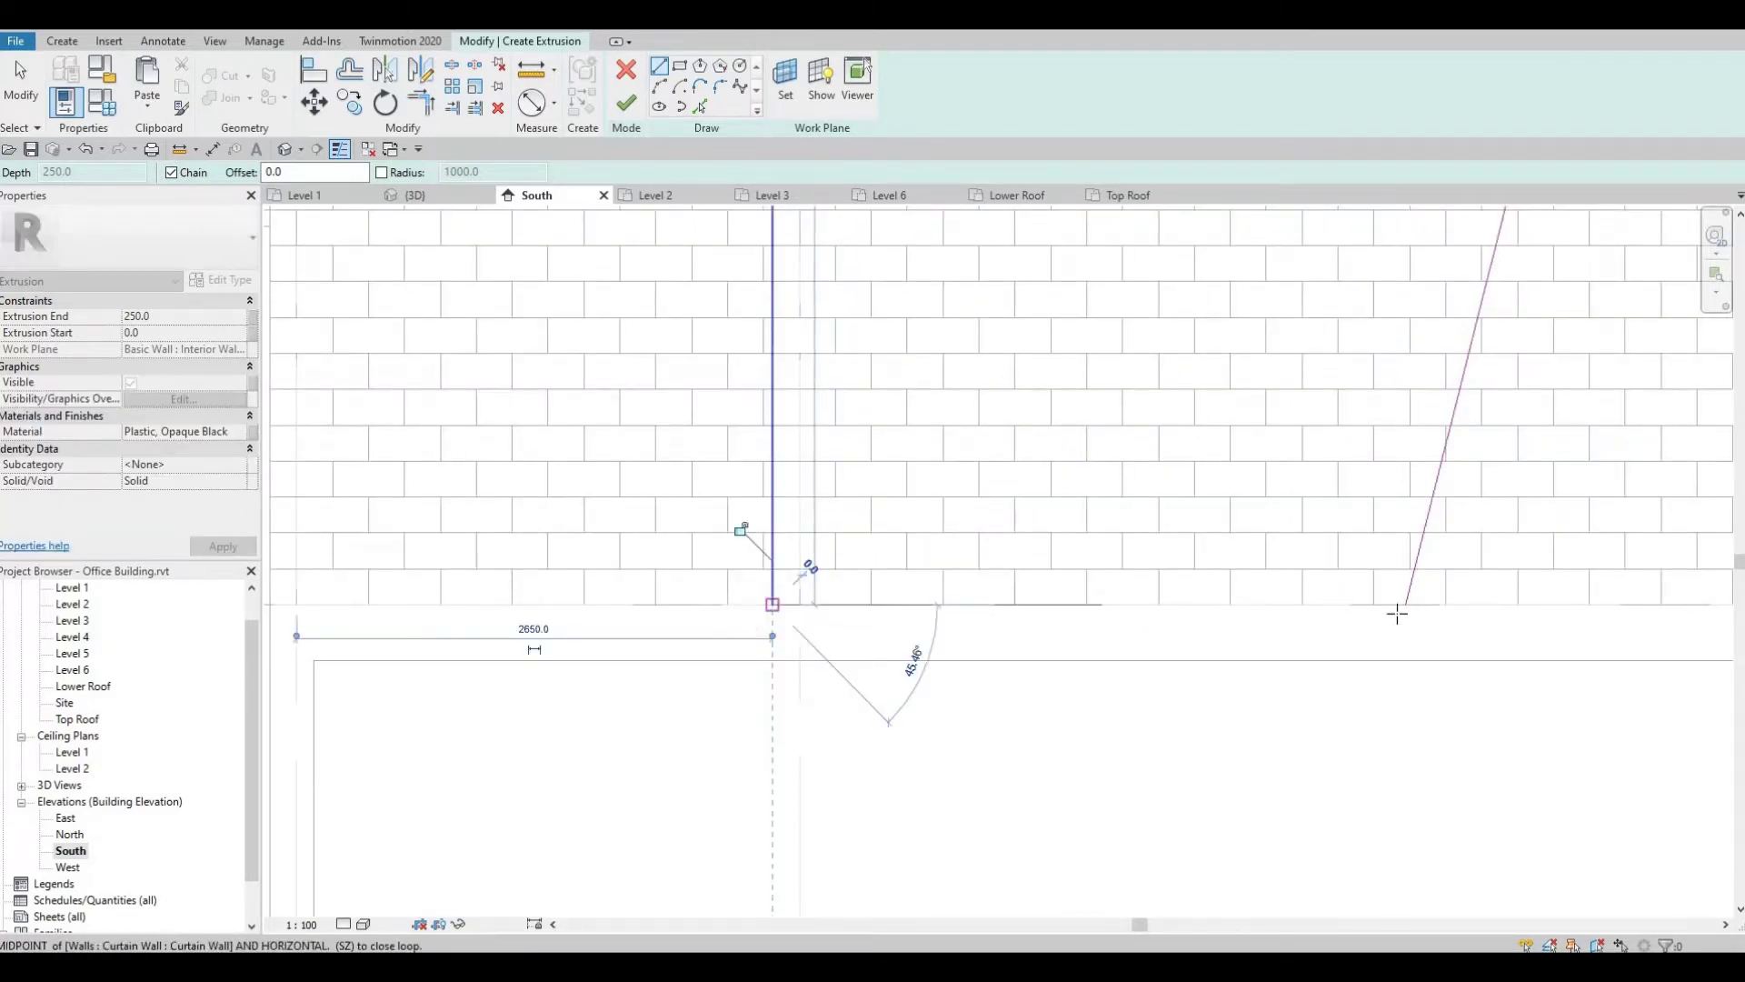
{"action": "left_click", "coordinate": [1402, 603]}
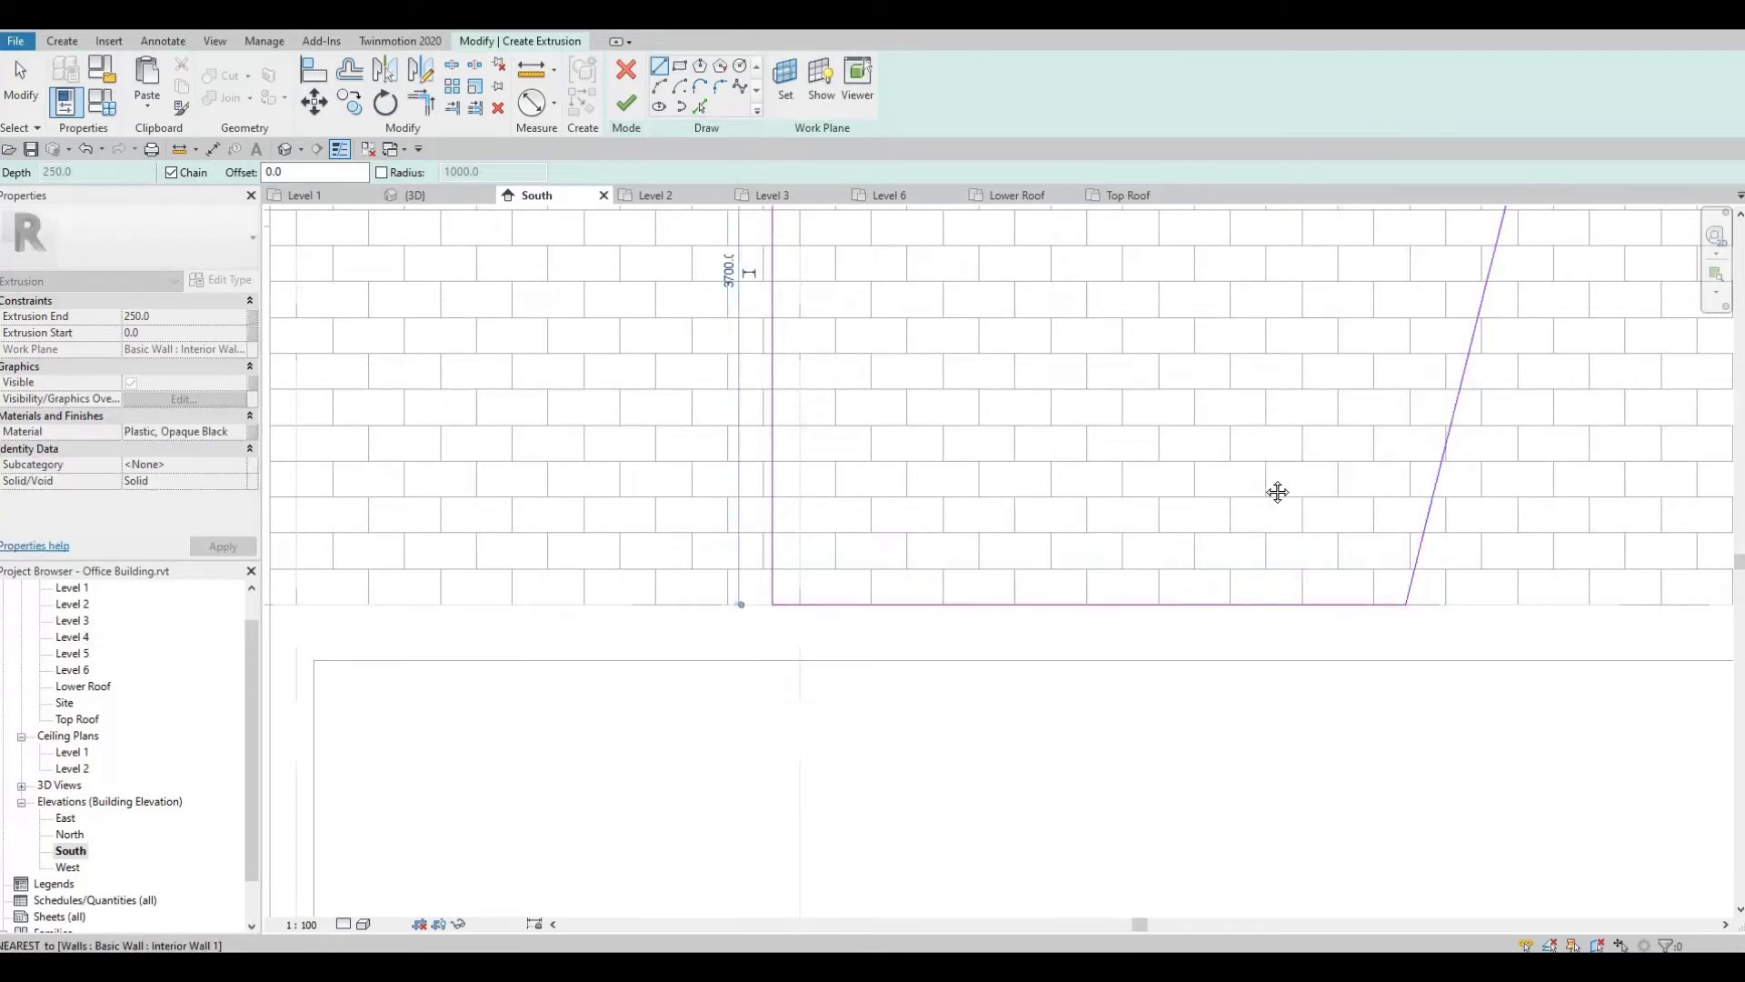
{"action": "scroll", "coordinate": [1273, 491], "scroll_direction": "down", "scroll_amount": 5}
{"action": "scroll", "coordinate": [1200, 501], "scroll_direction": "down", "scroll_amount": 6}
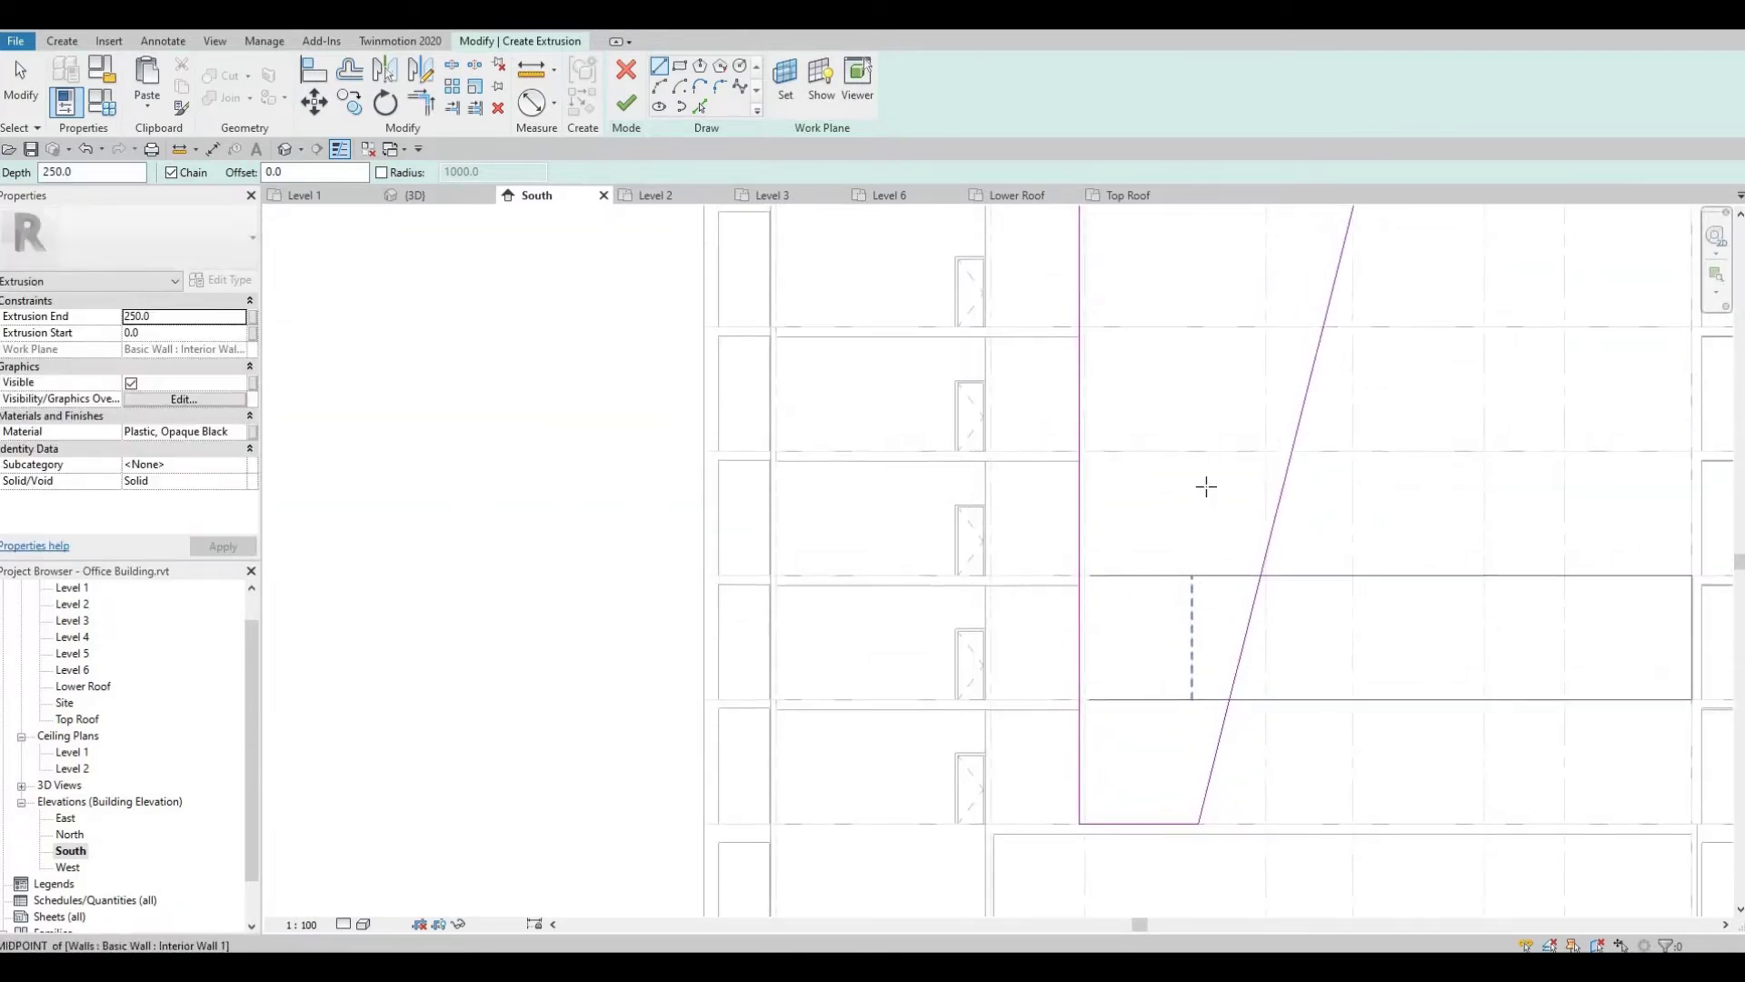
{"action": "scroll", "coordinate": [1222, 369], "scroll_direction": "up", "scroll_amount": 1}
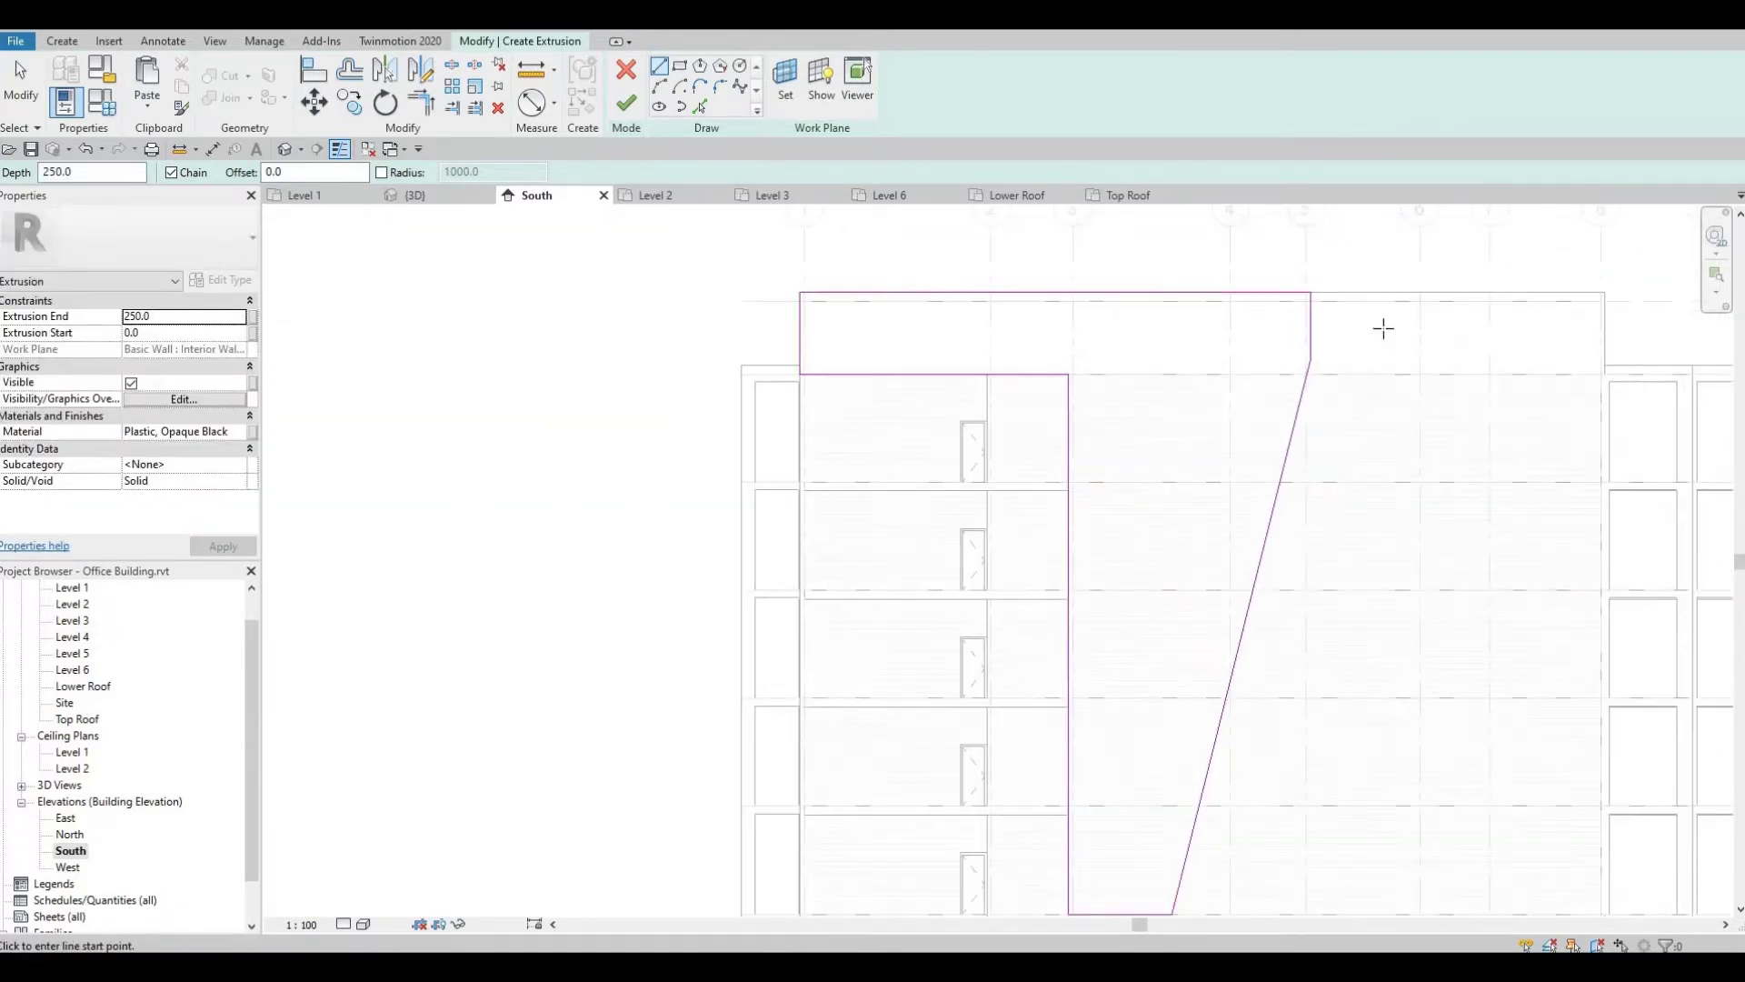
Align the profile's vertical edge near grid line 5 to that grid line.
{"action": "scroll", "coordinate": [1332, 309], "scroll_direction": "up", "scroll_amount": 5}
{"action": "key", "text": "Escape"}
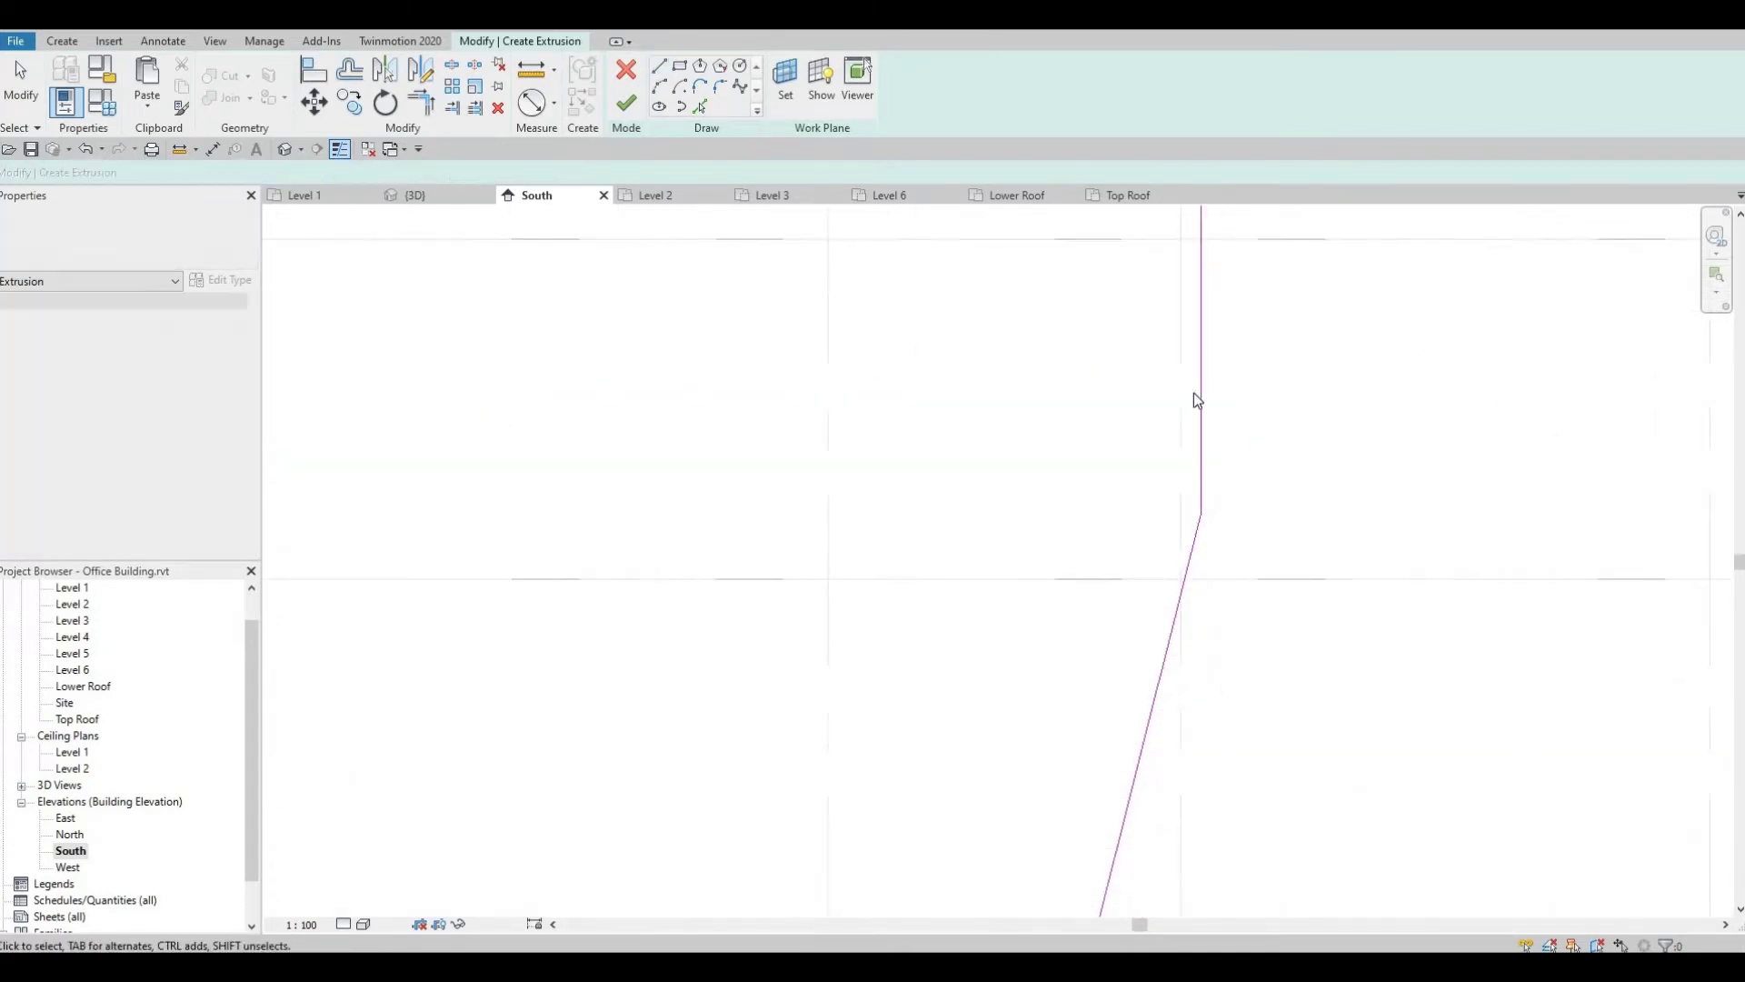
{"action": "key", "text": "a"}
{"action": "key", "text": "l"}
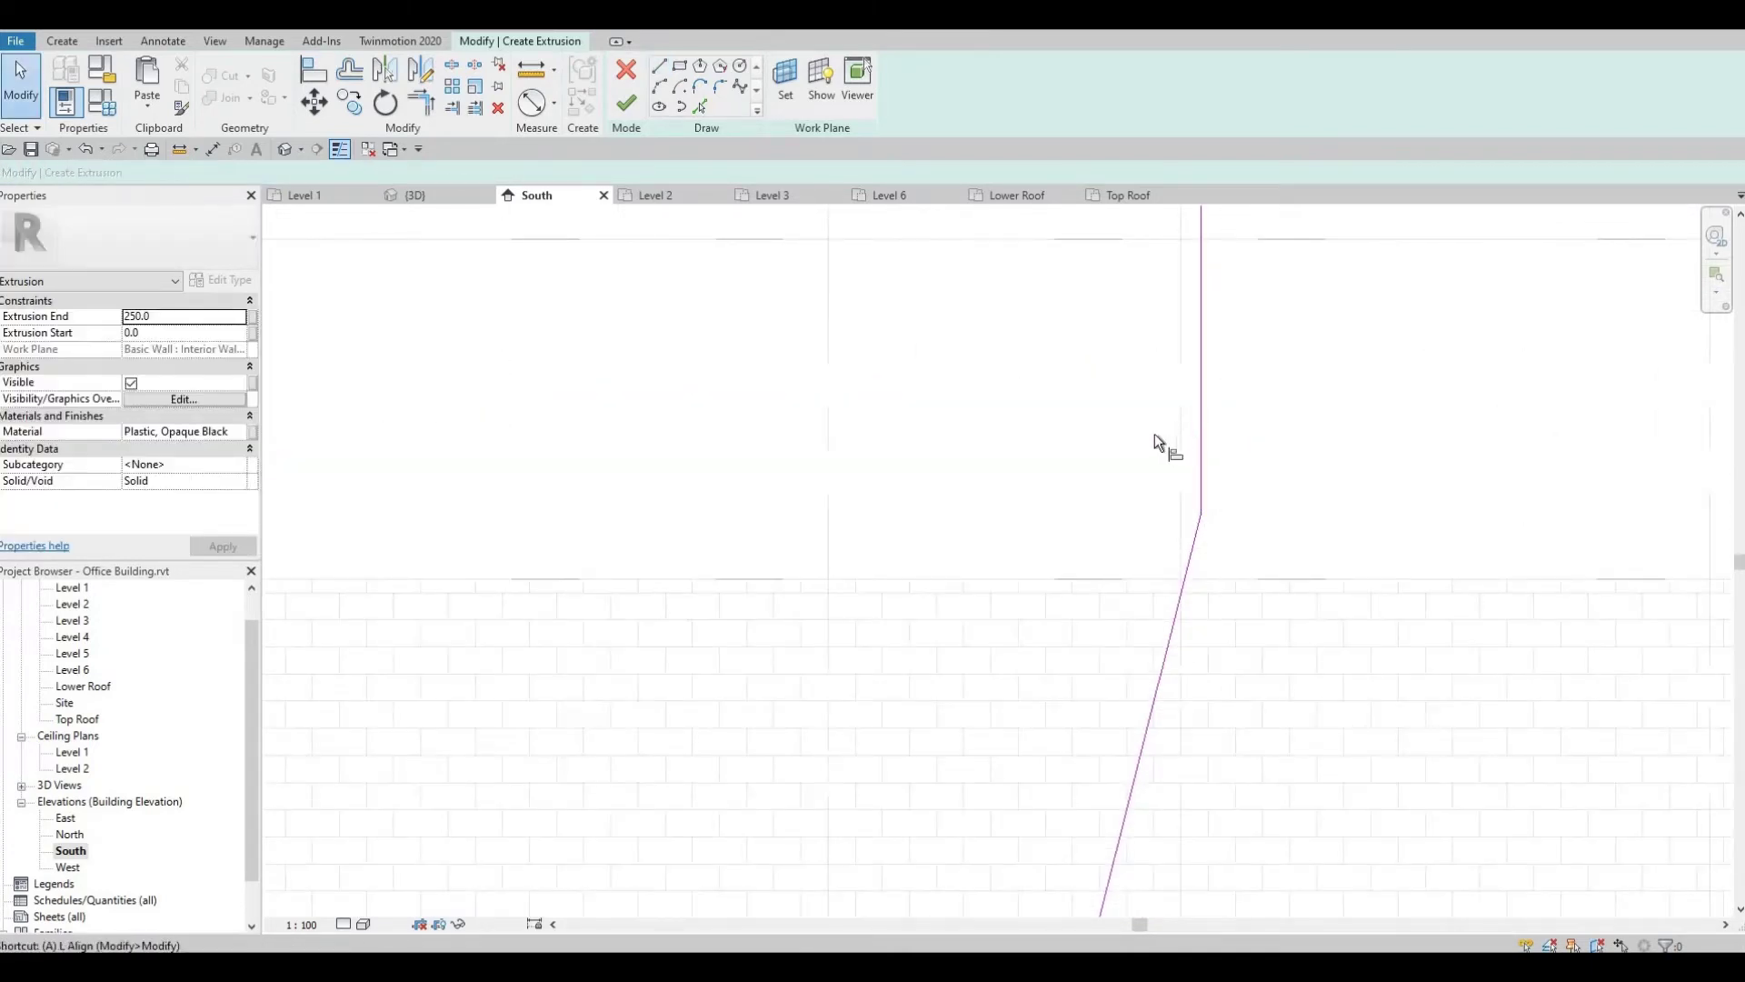
{"action": "left_click", "coordinate": [1181, 402]}
{"action": "left_click", "coordinate": [1200, 391]}
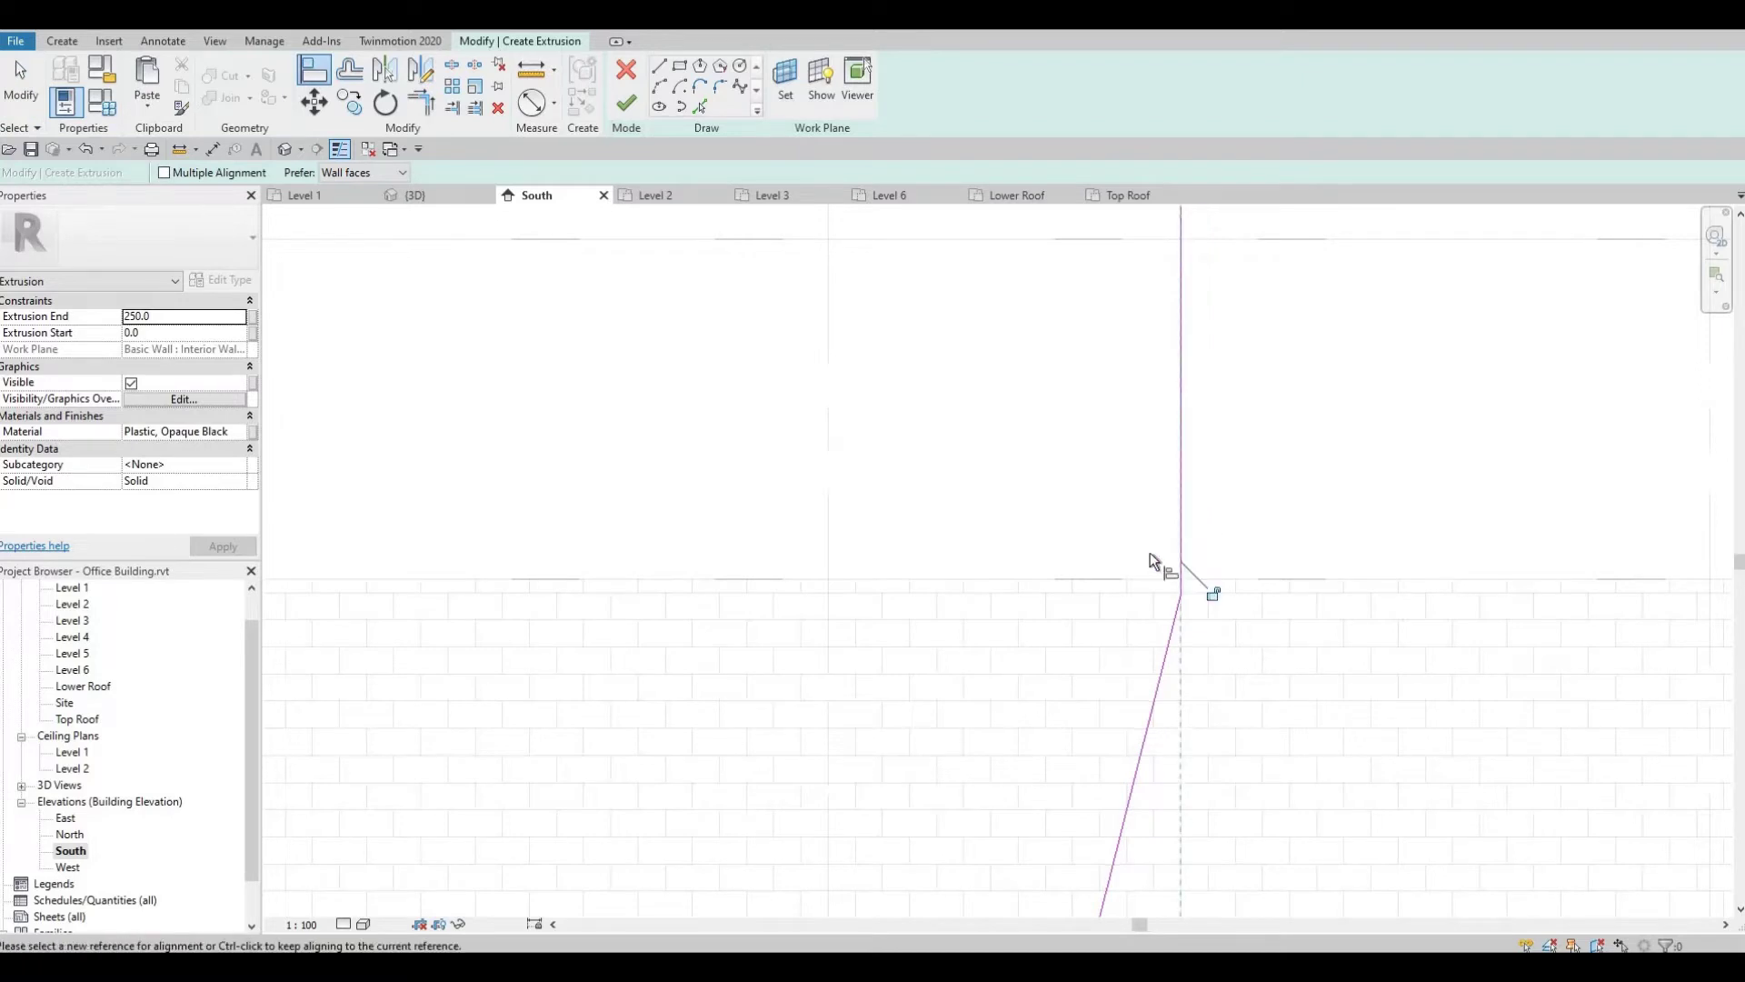
{"action": "scroll", "coordinate": [1241, 423], "scroll_direction": "up", "scroll_amount": 2}
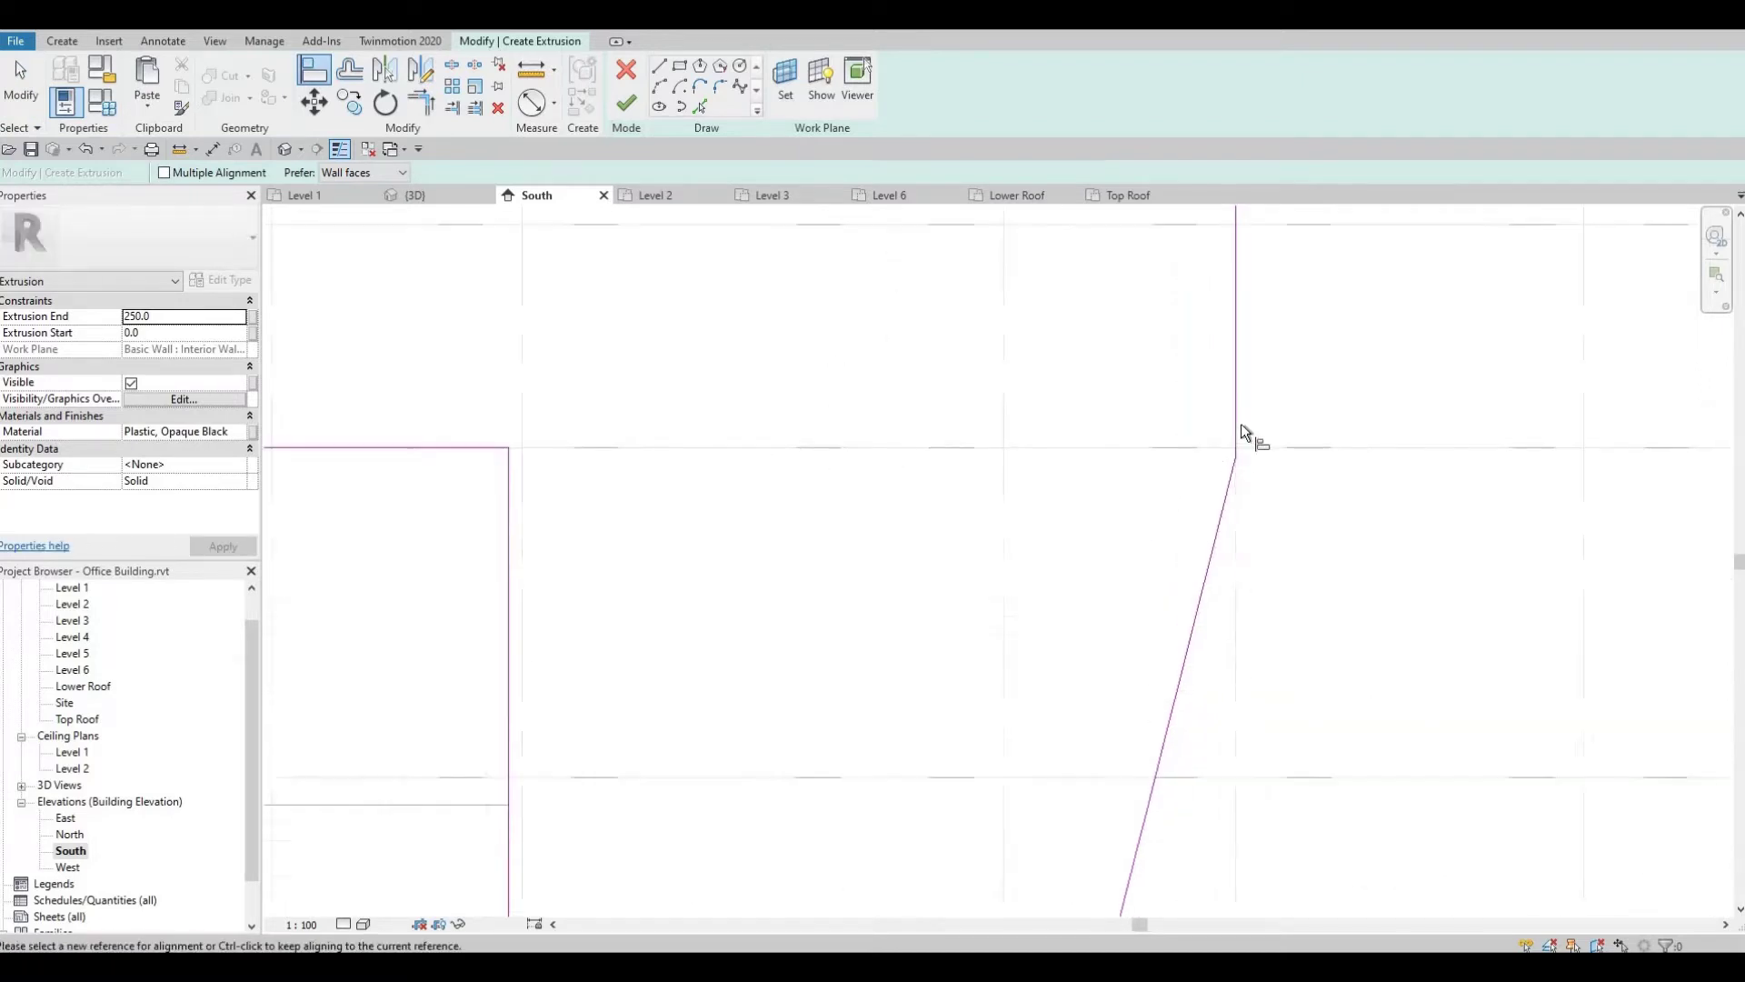
{"action": "scroll", "coordinate": [1229, 509], "scroll_direction": "up", "scroll_amount": 2}
{"action": "left_click", "coordinate": [1226, 518]}
{"action": "scroll", "coordinate": [1236, 490], "scroll_direction": "up", "scroll_amount": 2}
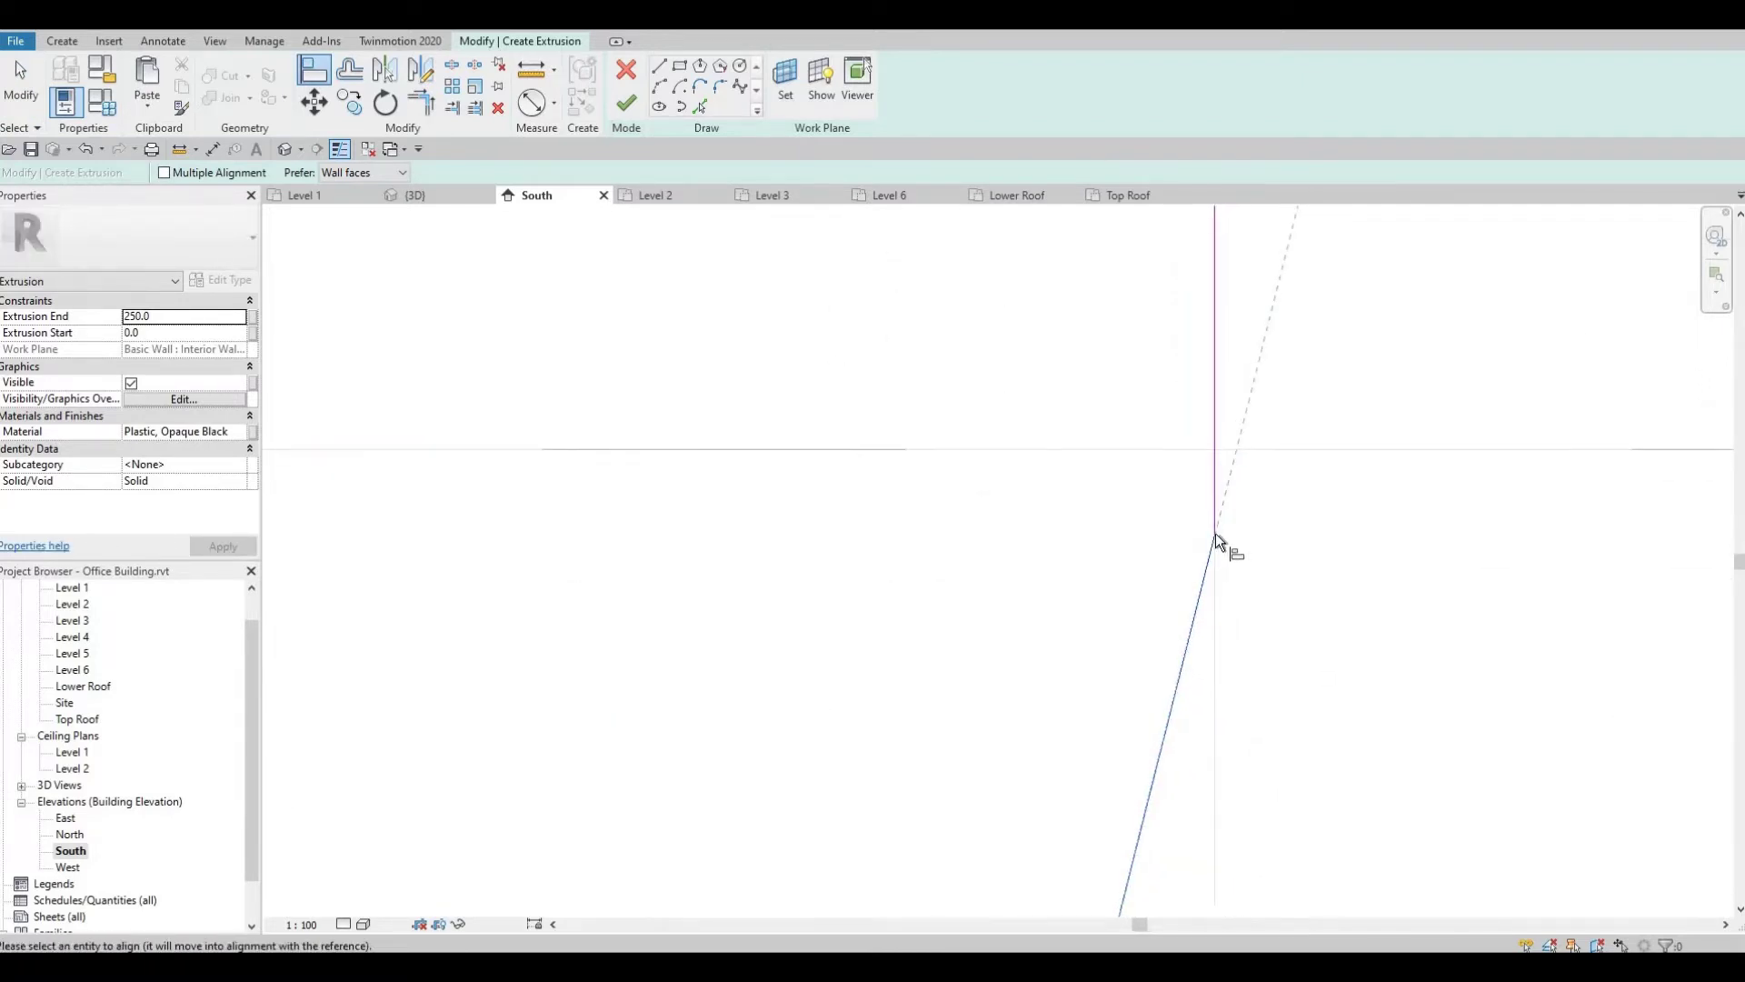
{"action": "key", "text": "Escape"}
{"action": "key", "text": "Escape"}
Try to move the corner of the vertical and slanted edges onto the Lower Roof level line, and undo the changes.
{"action": "left_click", "coordinate": [1213, 542]}
{"action": "mouse_move", "coordinate": [1215, 536]}
{"action": "left_mouse_down"}
{"action": "mouse_move", "coordinate": [1207, 449]}
{"action": "mouse_move", "coordinate": [1234, 456]}
{"action": "mouse_move", "coordinate": [1200, 449]}
{"action": "mouse_move", "coordinate": [1219, 460]}
{"action": "left_mouse_up"}
{"action": "scroll", "coordinate": [1219, 462], "scroll_direction": "down", "scroll_amount": 4}
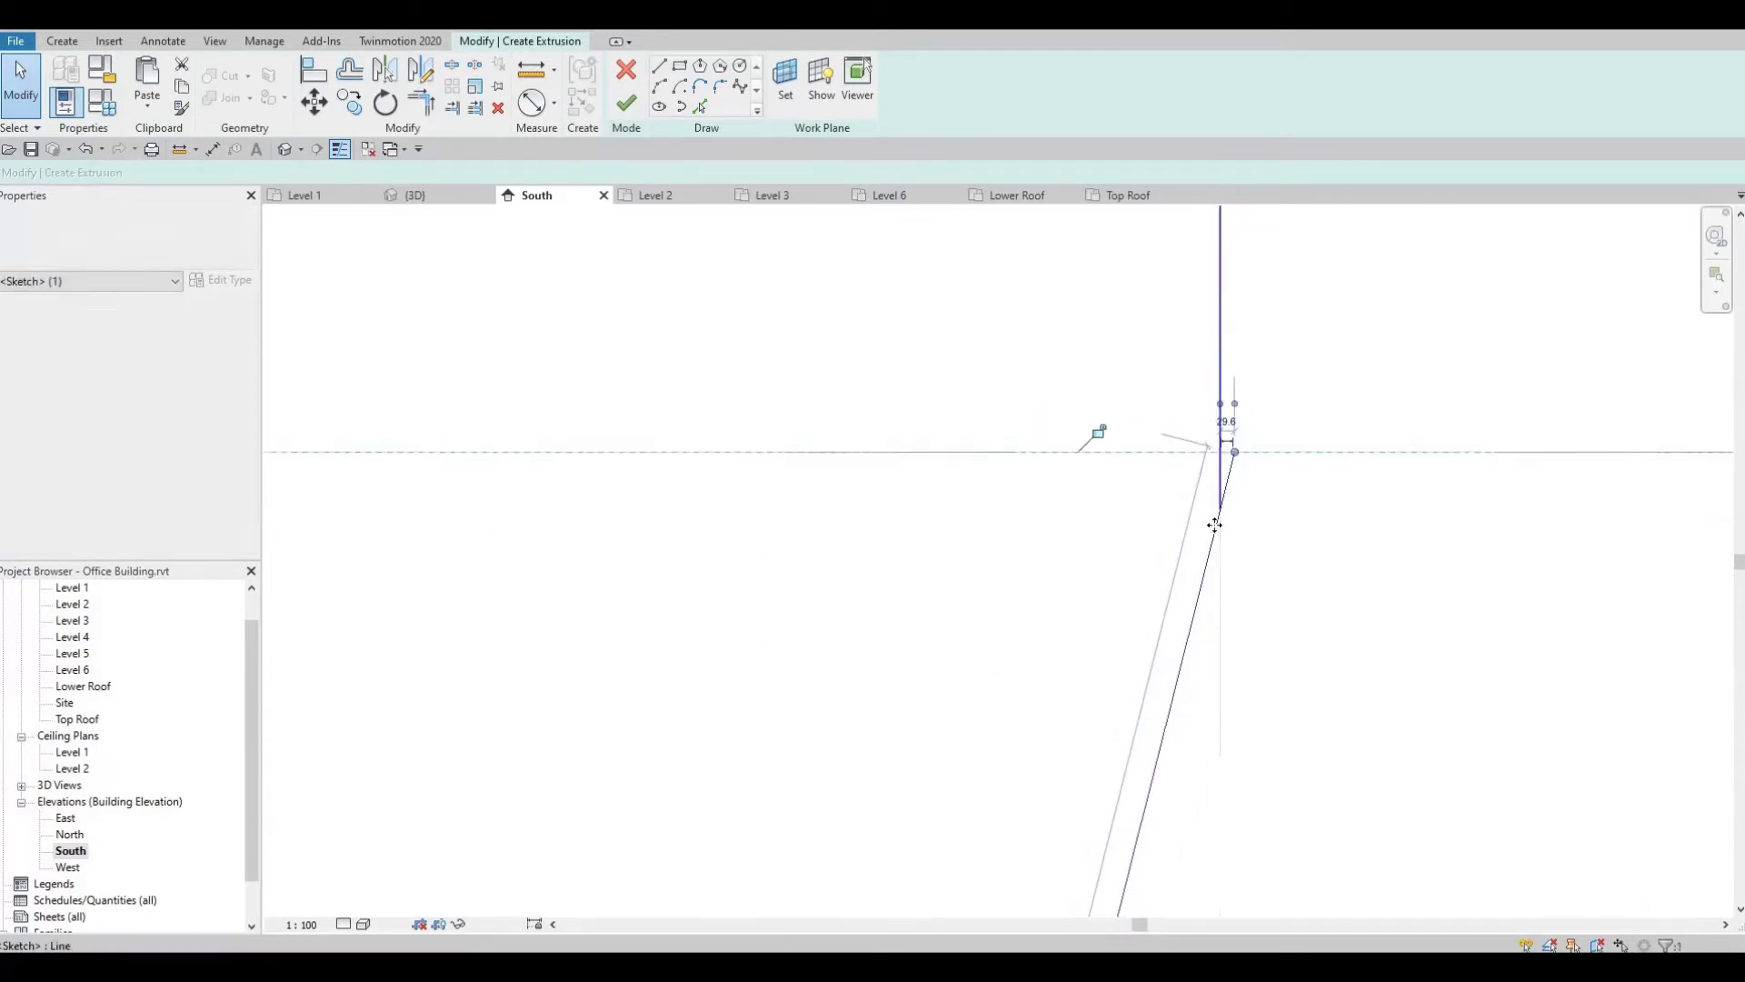
{"action": "middle_click_drag", "start_coordinate": [1209, 596], "coordinate": [1216, 475]}
{"action": "scroll", "coordinate": [1215, 482], "scroll_direction": "down", "scroll_amount": 2}
{"action": "left_click", "coordinate": [1220, 423]}
{"action": "scroll", "coordinate": [1221, 400], "scroll_direction": "up", "scroll_amount": 4}
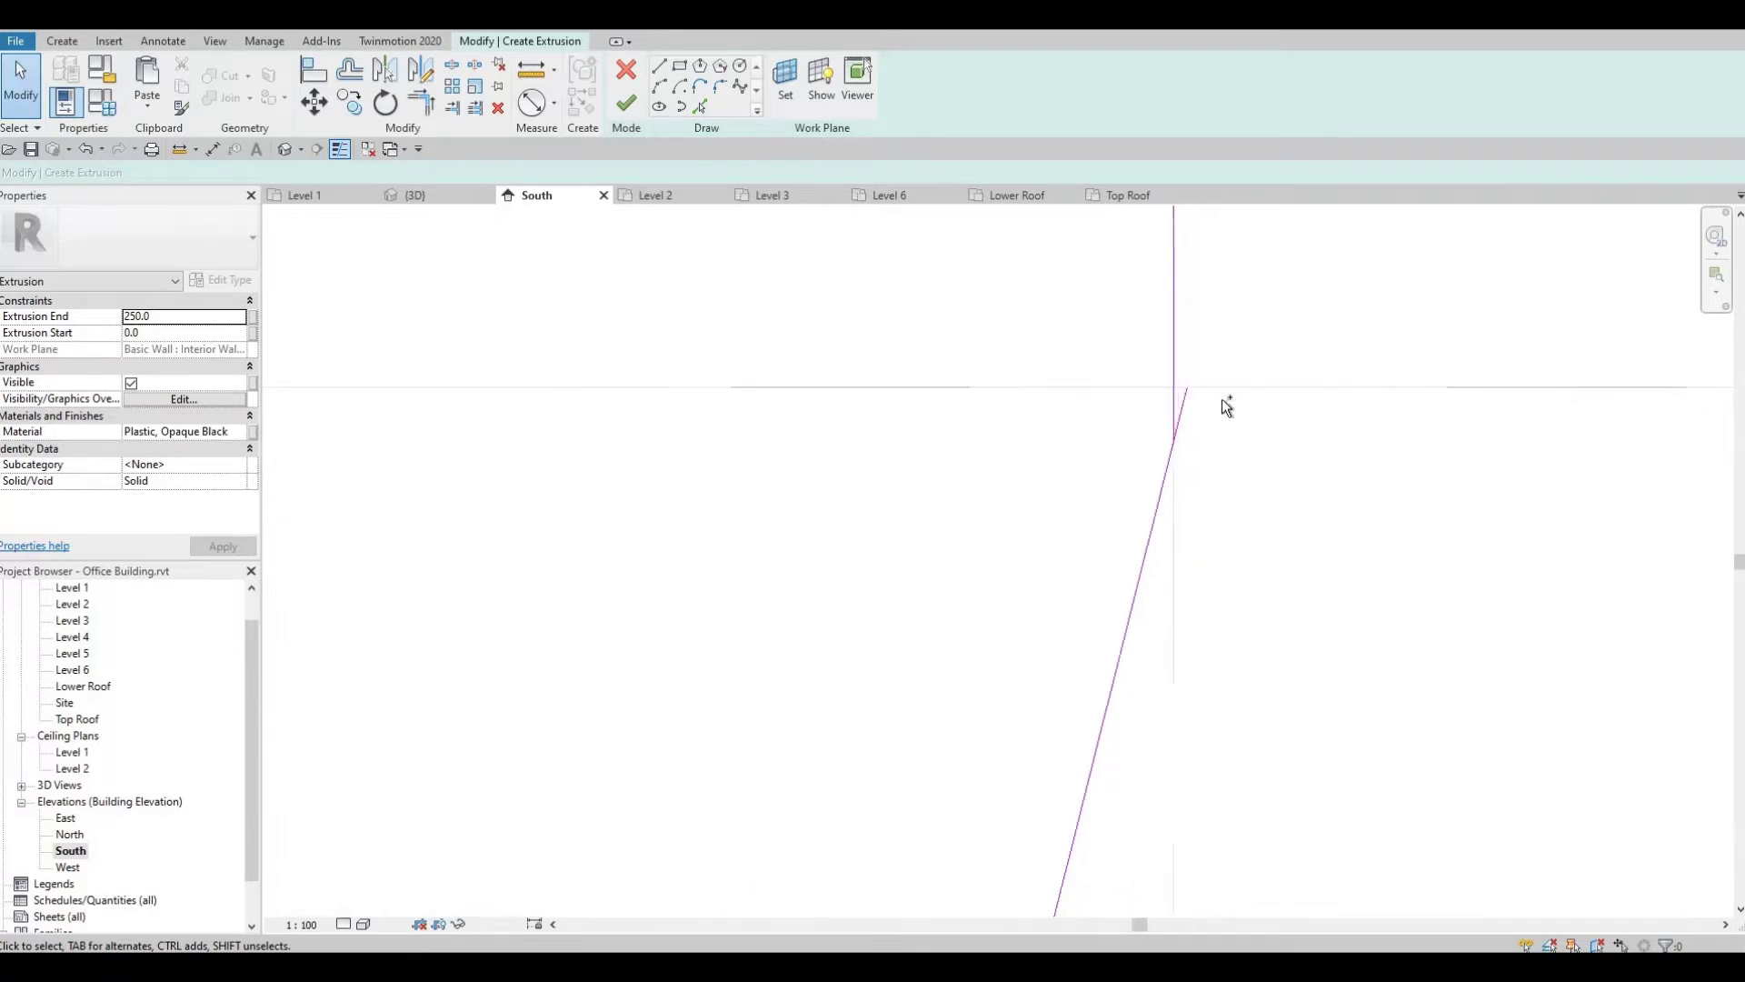
{"action": "key", "text": "ctrl+z"}
{"action": "key", "text": "ctrl+z"}
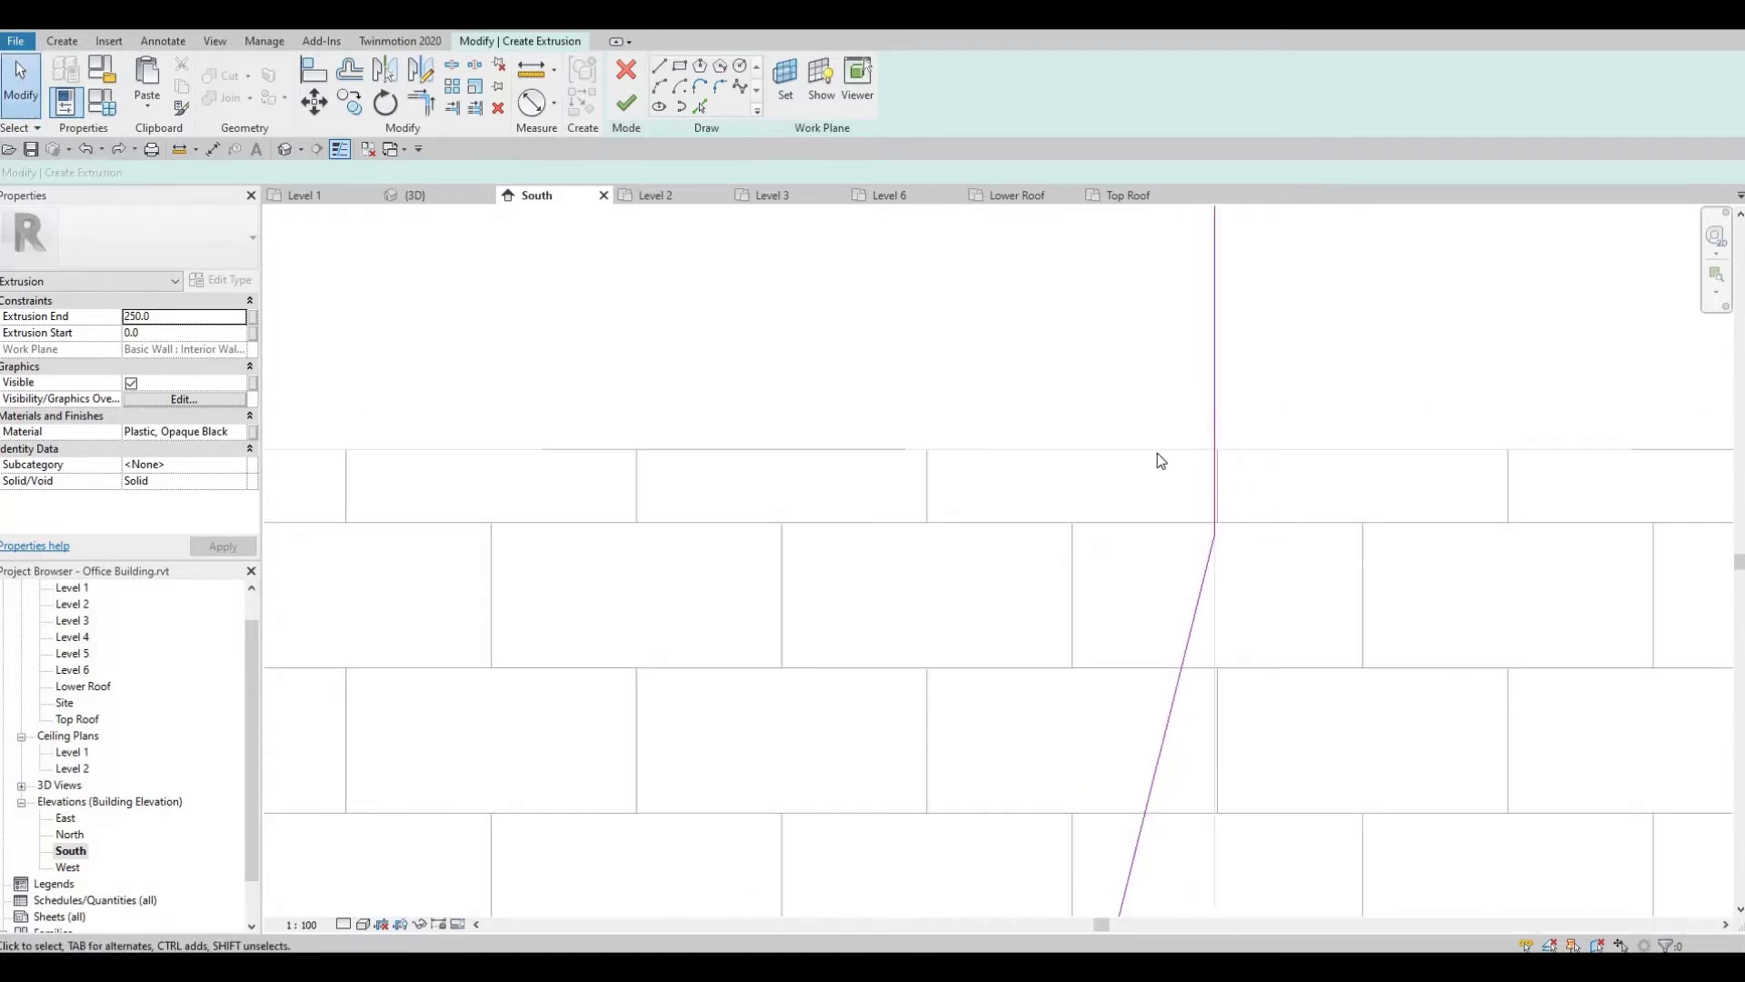
Try to pull the upper end of the slanted edge up to the Lower Roof level at grid line 5.
{"action": "scroll", "coordinate": [1142, 445], "scroll_direction": "down", "scroll_amount": 5}
{"action": "scroll", "coordinate": [1134, 506], "scroll_direction": "down", "scroll_amount": 4}
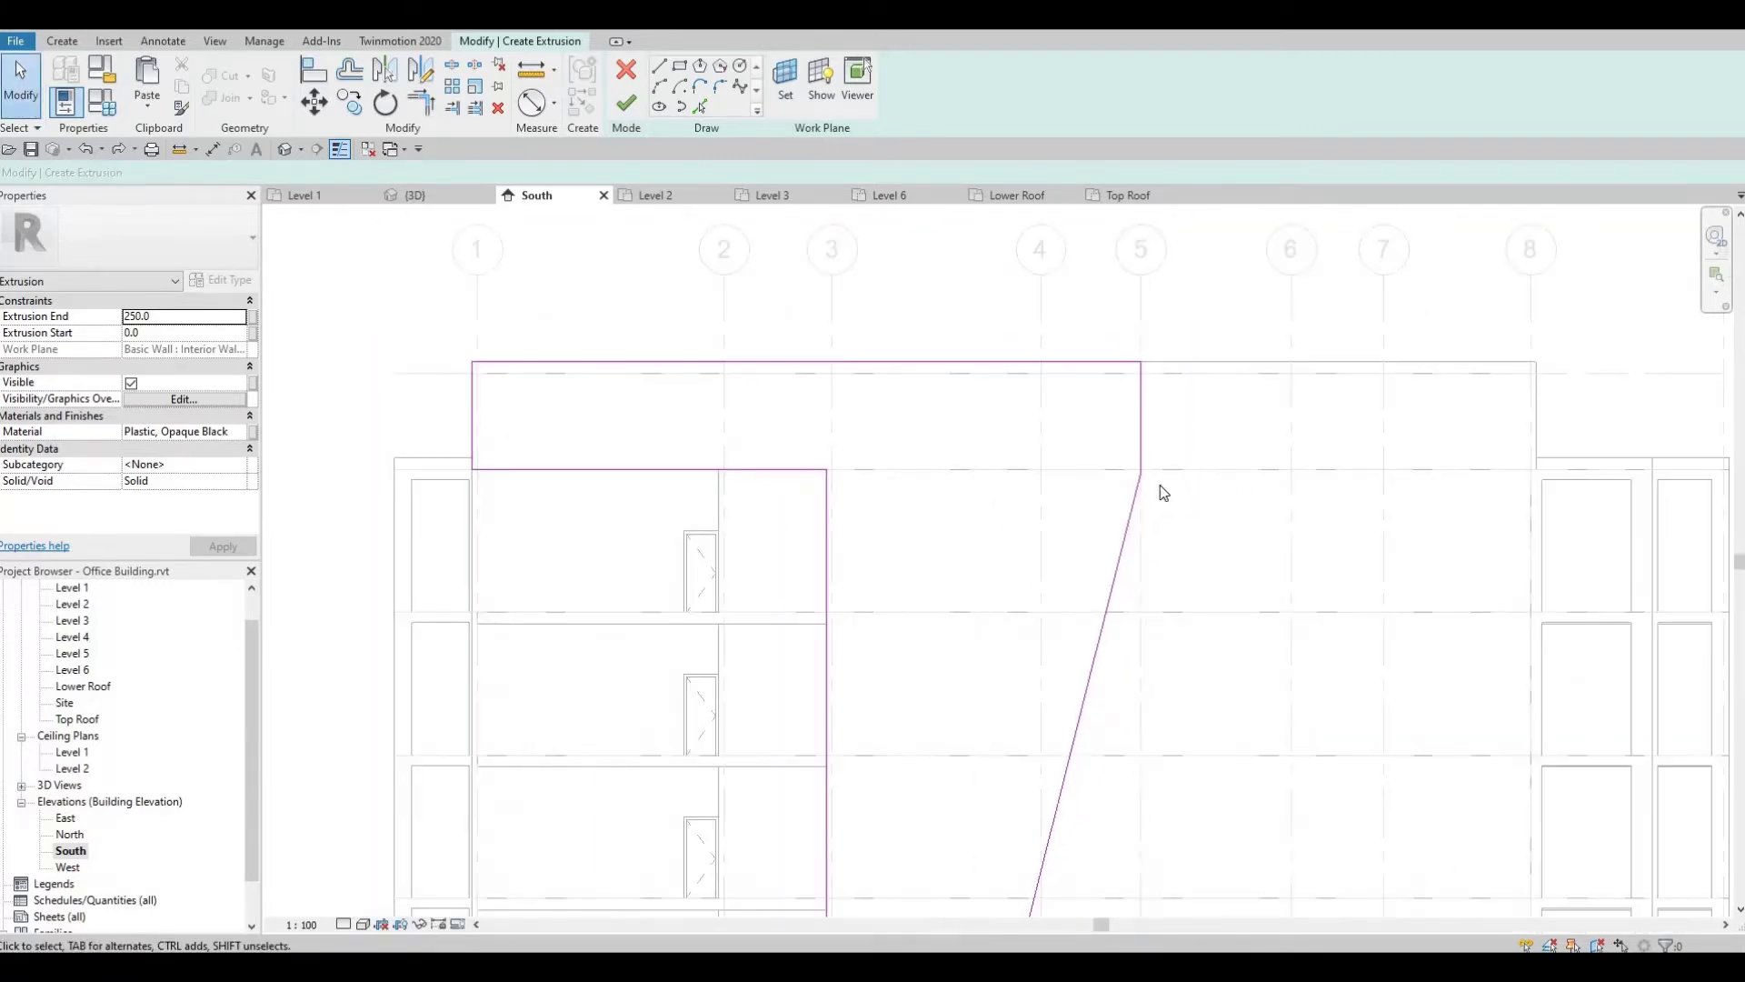
{"action": "middle_click_drag", "start_coordinate": [1156, 491], "coordinate": [1262, 394]}
{"action": "middle_click_drag", "start_coordinate": [1042, 443], "coordinate": [924, 445]}
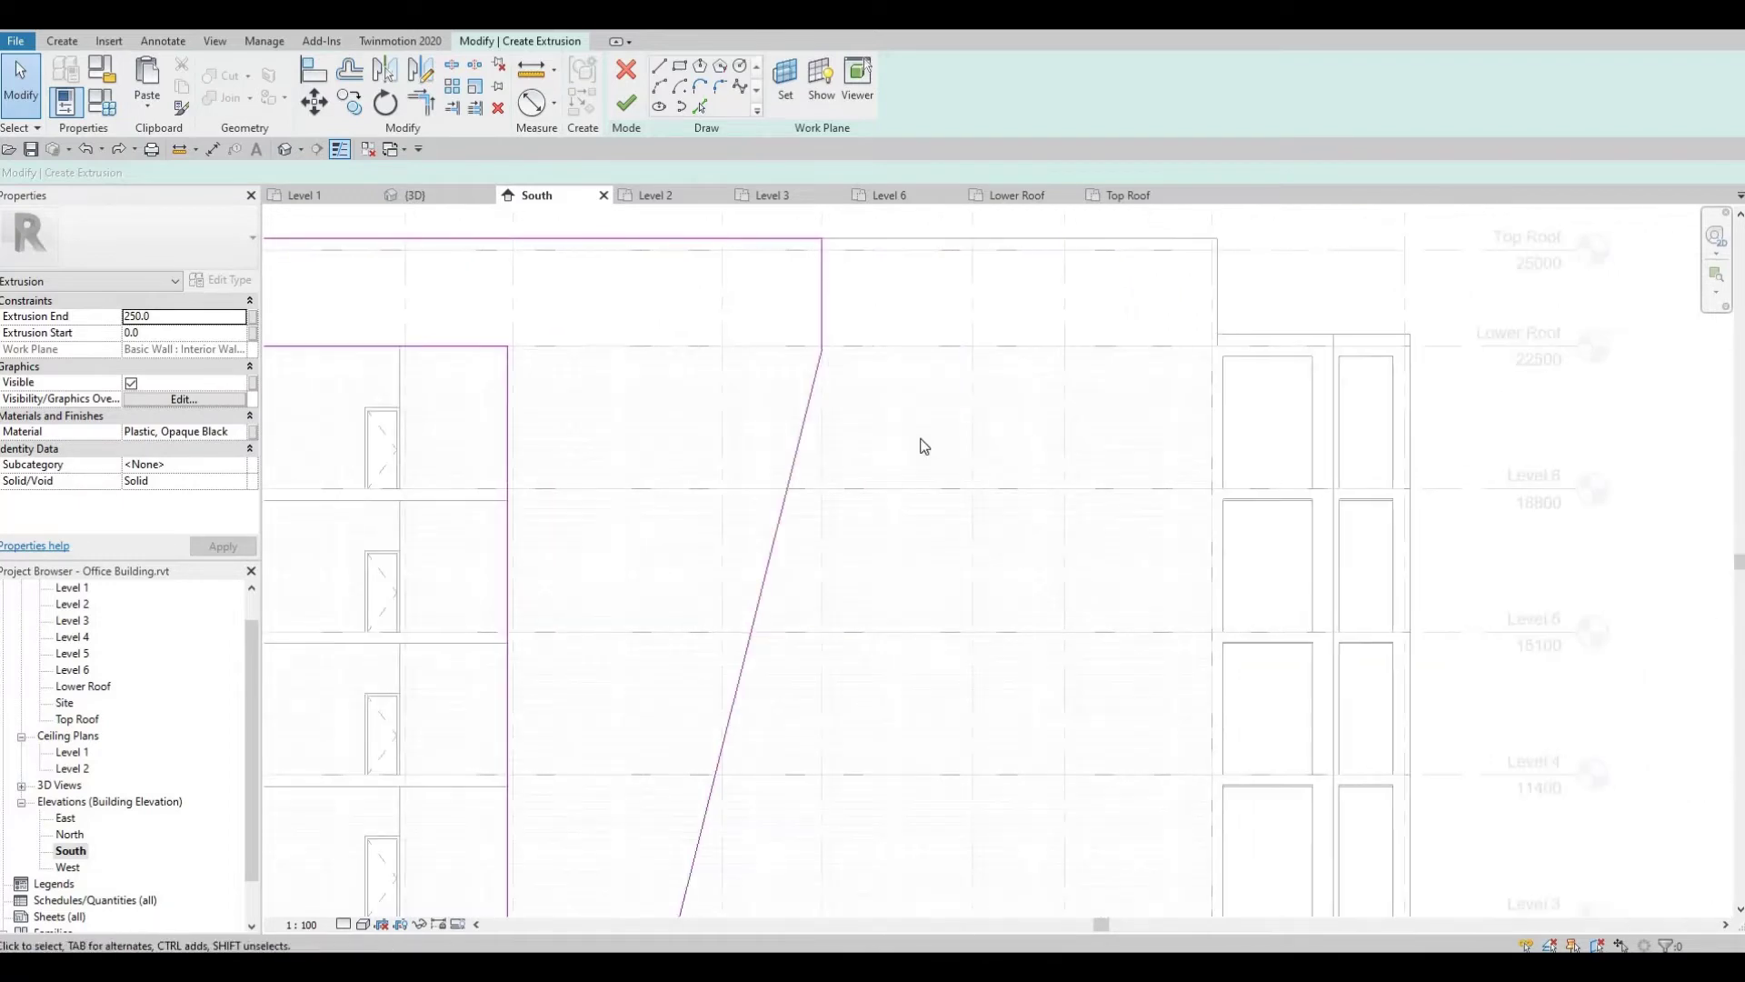
{"action": "scroll", "coordinate": [1076, 405], "scroll_direction": "down", "scroll_amount": 2}
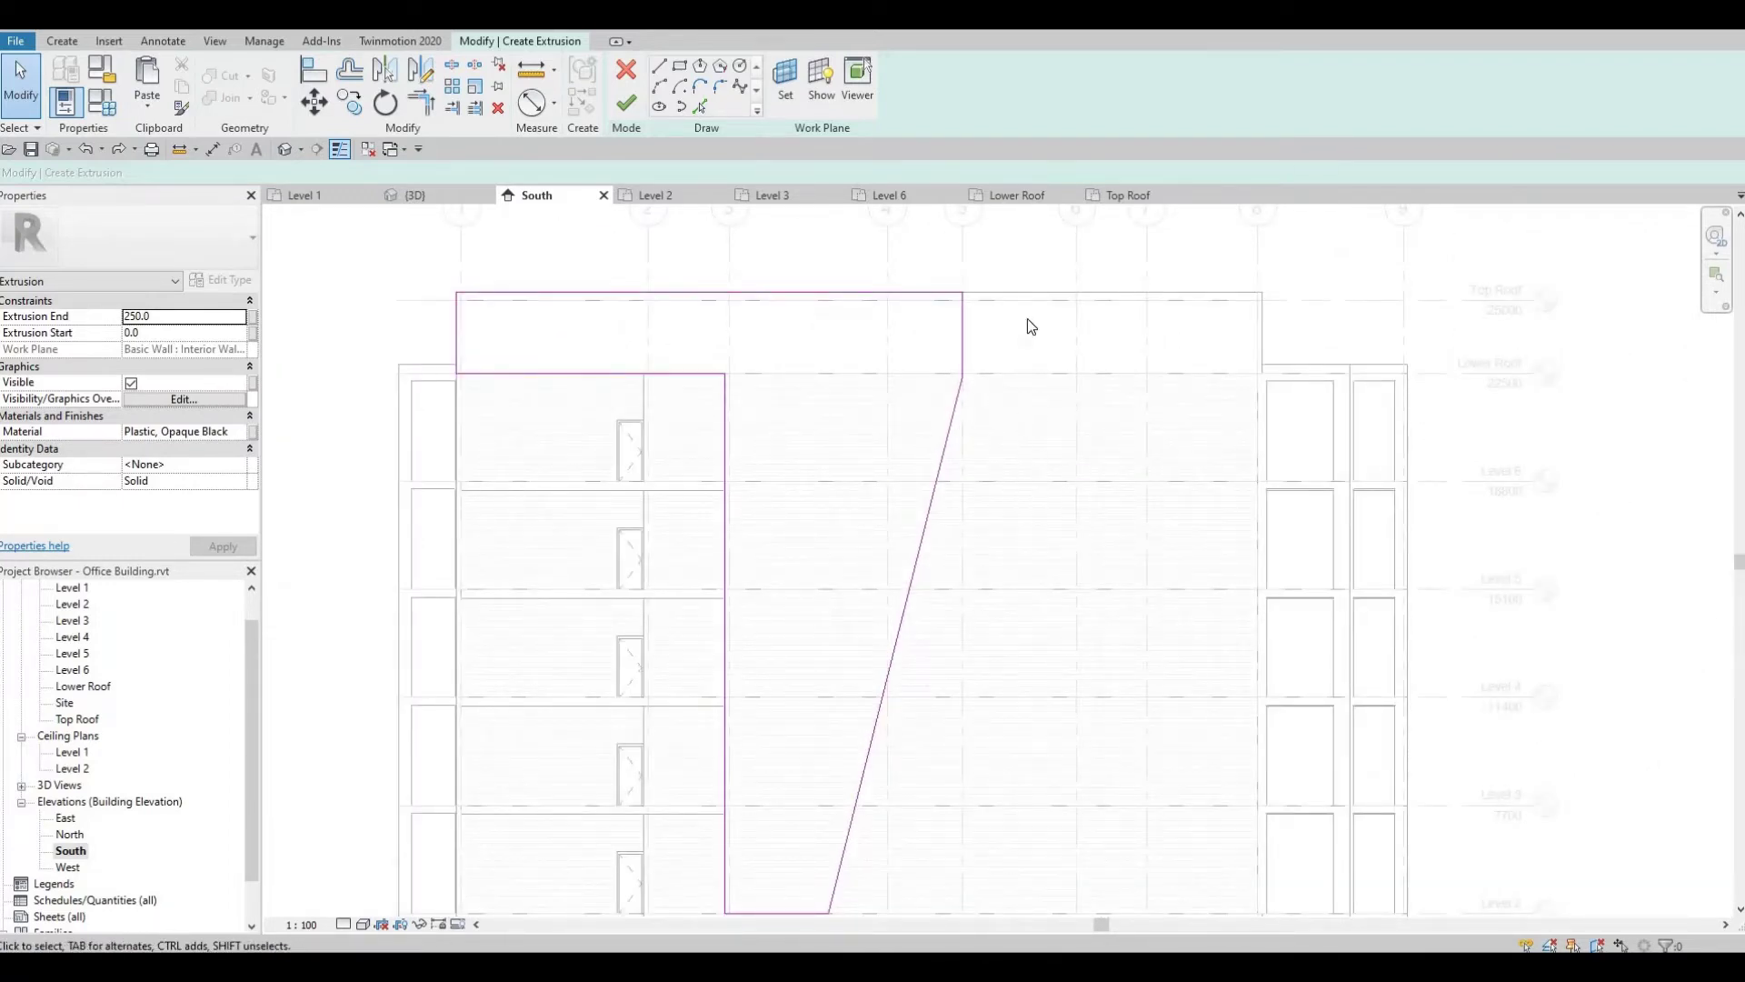
{"action": "scroll", "coordinate": [1030, 325], "scroll_direction": "down", "scroll_amount": 1}
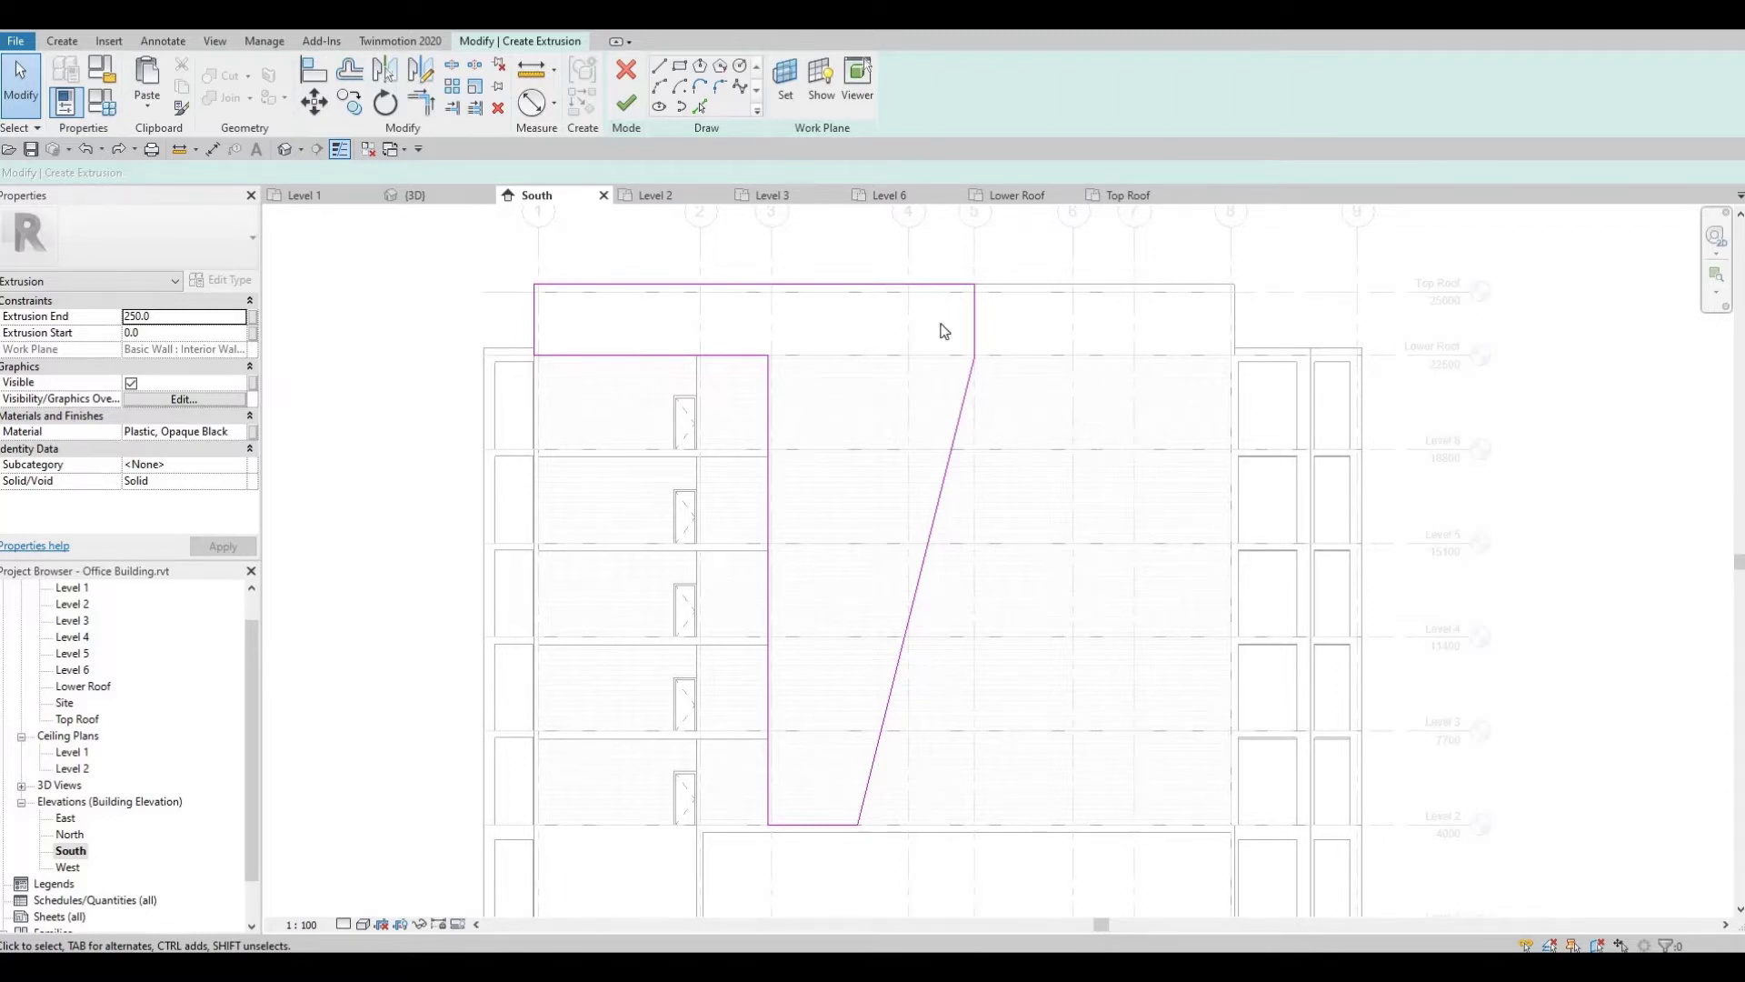
{"action": "scroll", "coordinate": [980, 355], "scroll_direction": "up", "scroll_amount": 5}
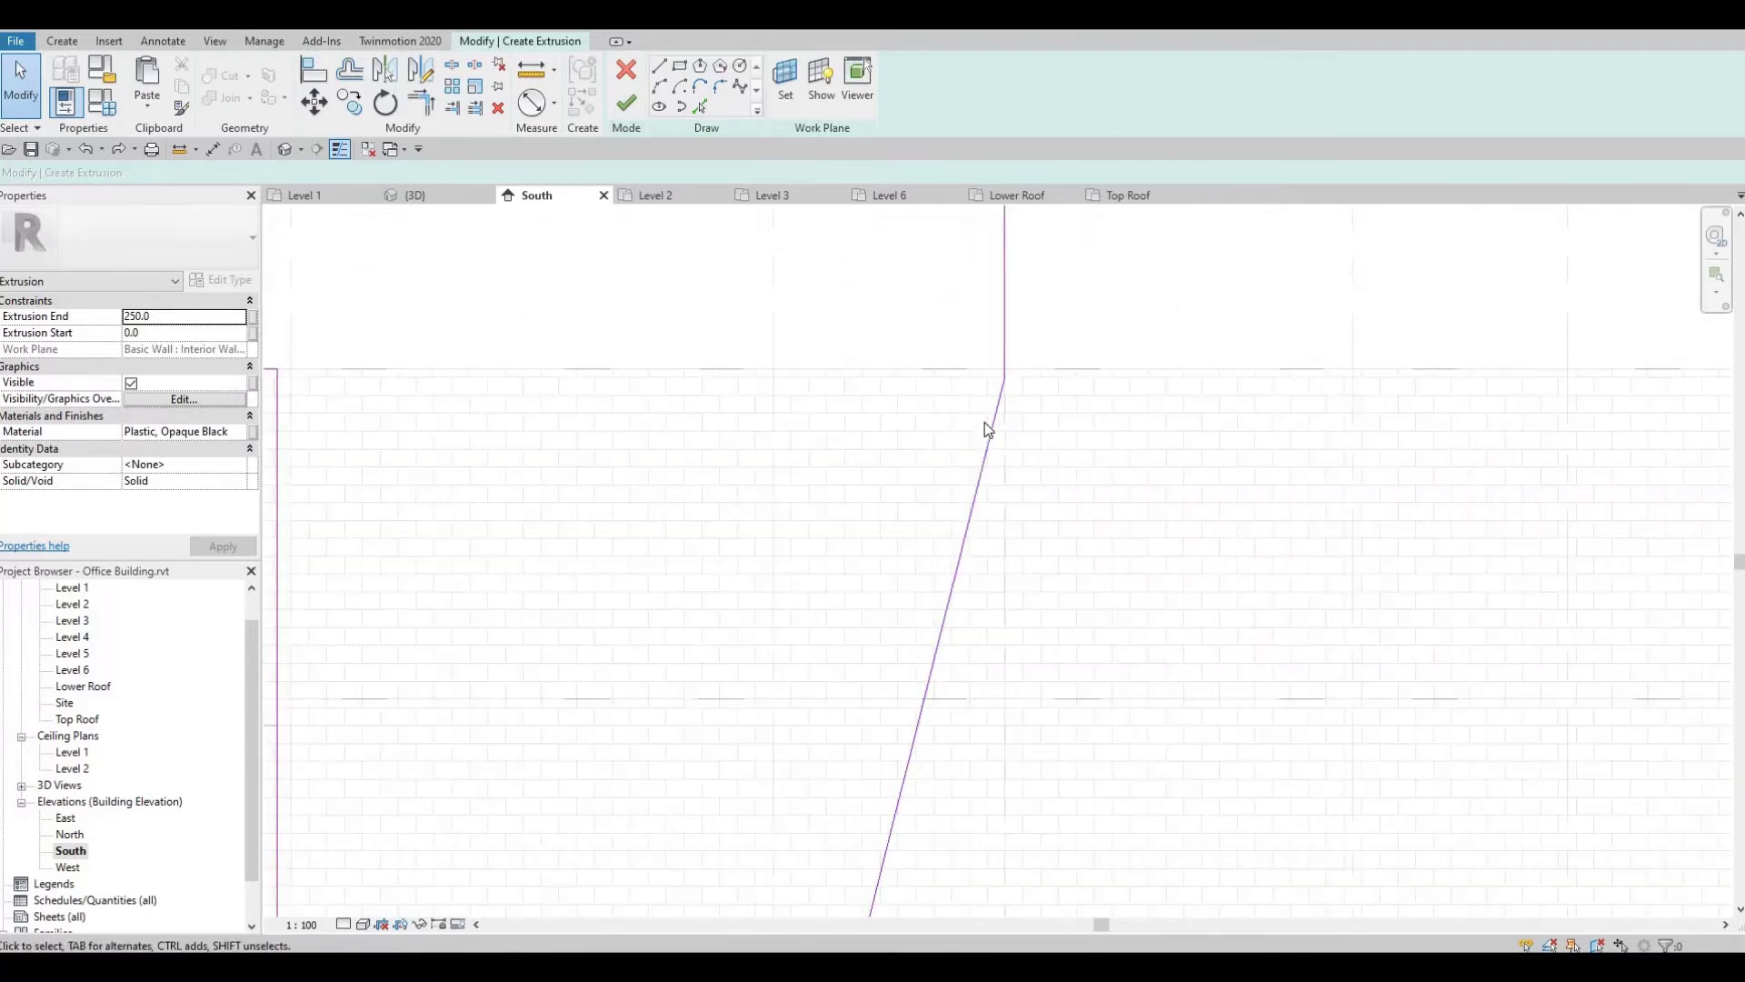
{"action": "left_click", "coordinate": [1003, 372]}
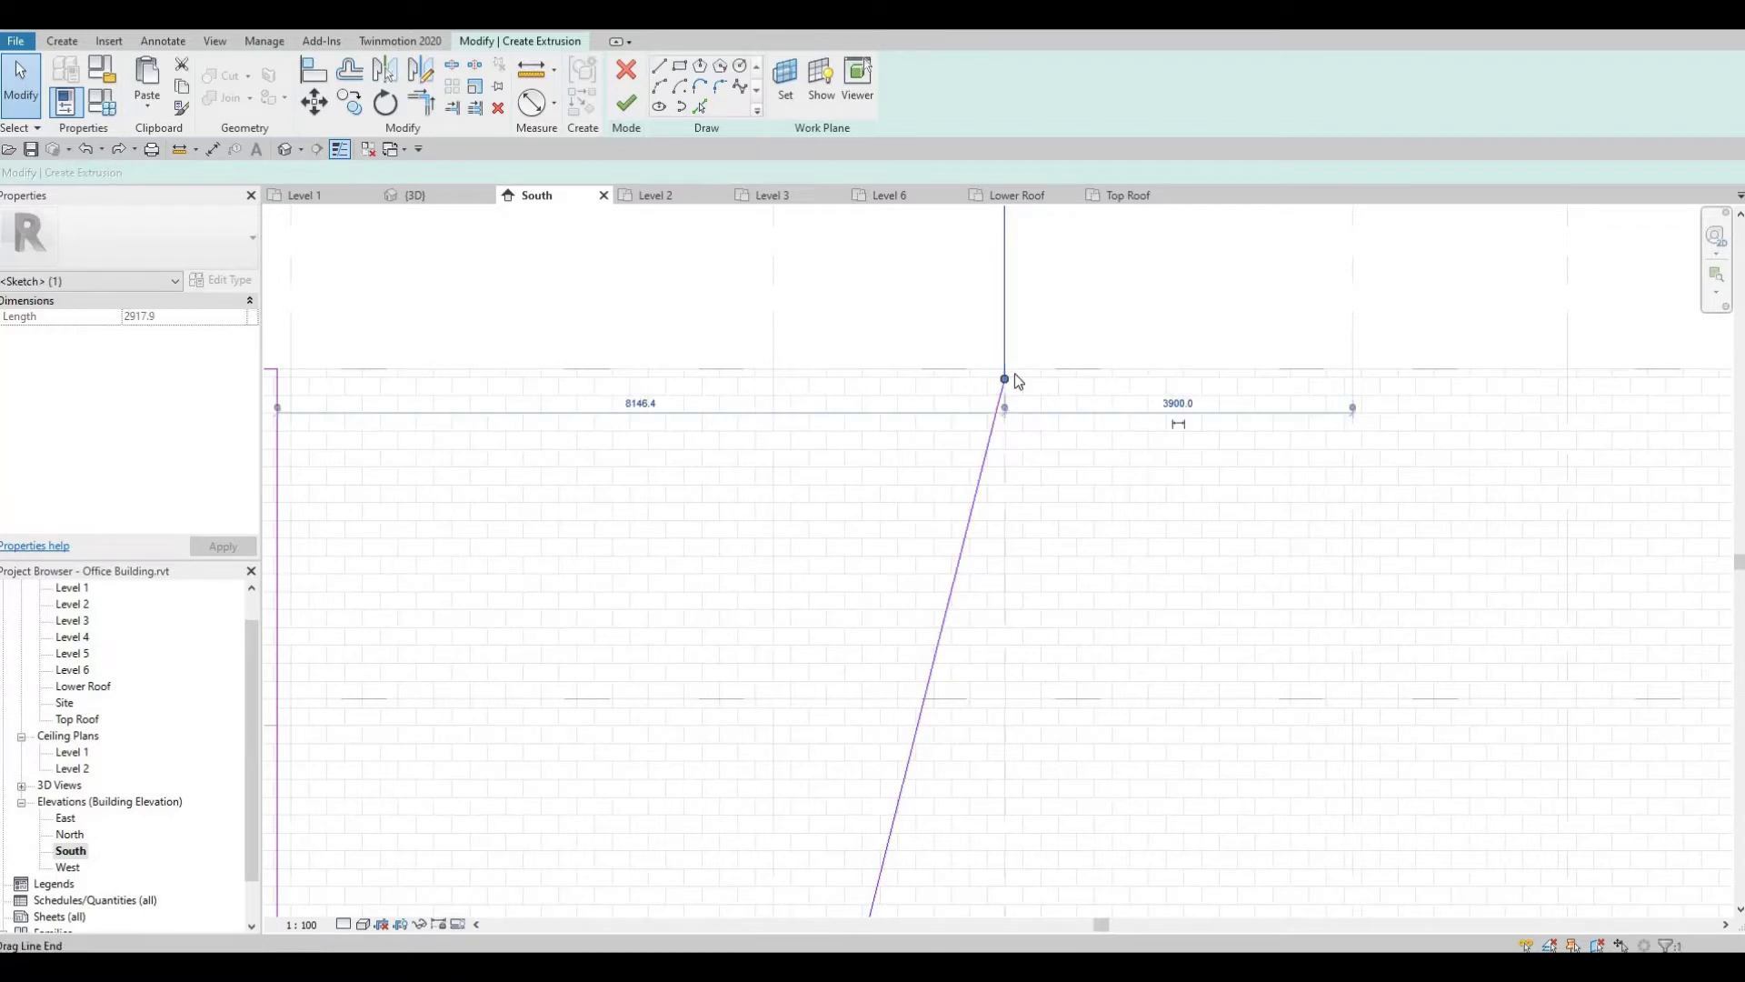
{"action": "left_click", "coordinate": [1002, 395]}
{"action": "left_click_drag", "start_coordinate": [1005, 380], "coordinate": [997, 373]}
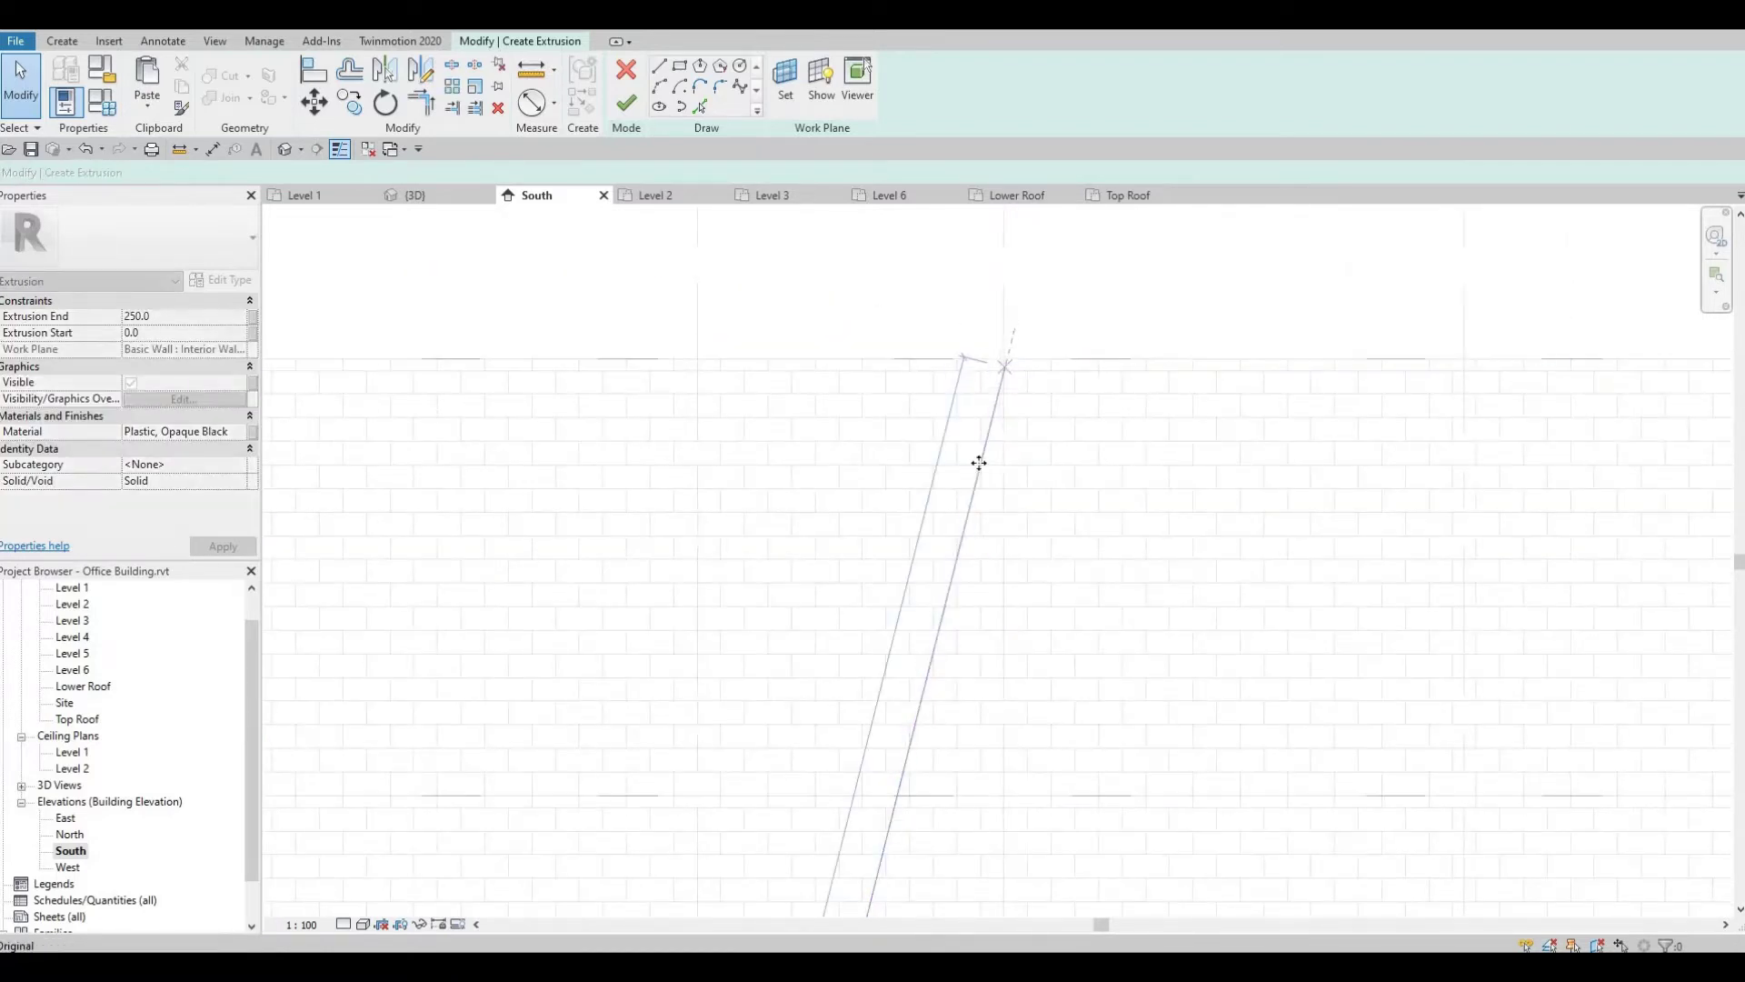
{"action": "scroll", "coordinate": [993, 402], "scroll_direction": "down", "scroll_amount": 2}
{"action": "scroll", "coordinate": [1022, 289], "scroll_direction": "down", "scroll_amount": 3}
{"action": "key", "text": "Escape"}
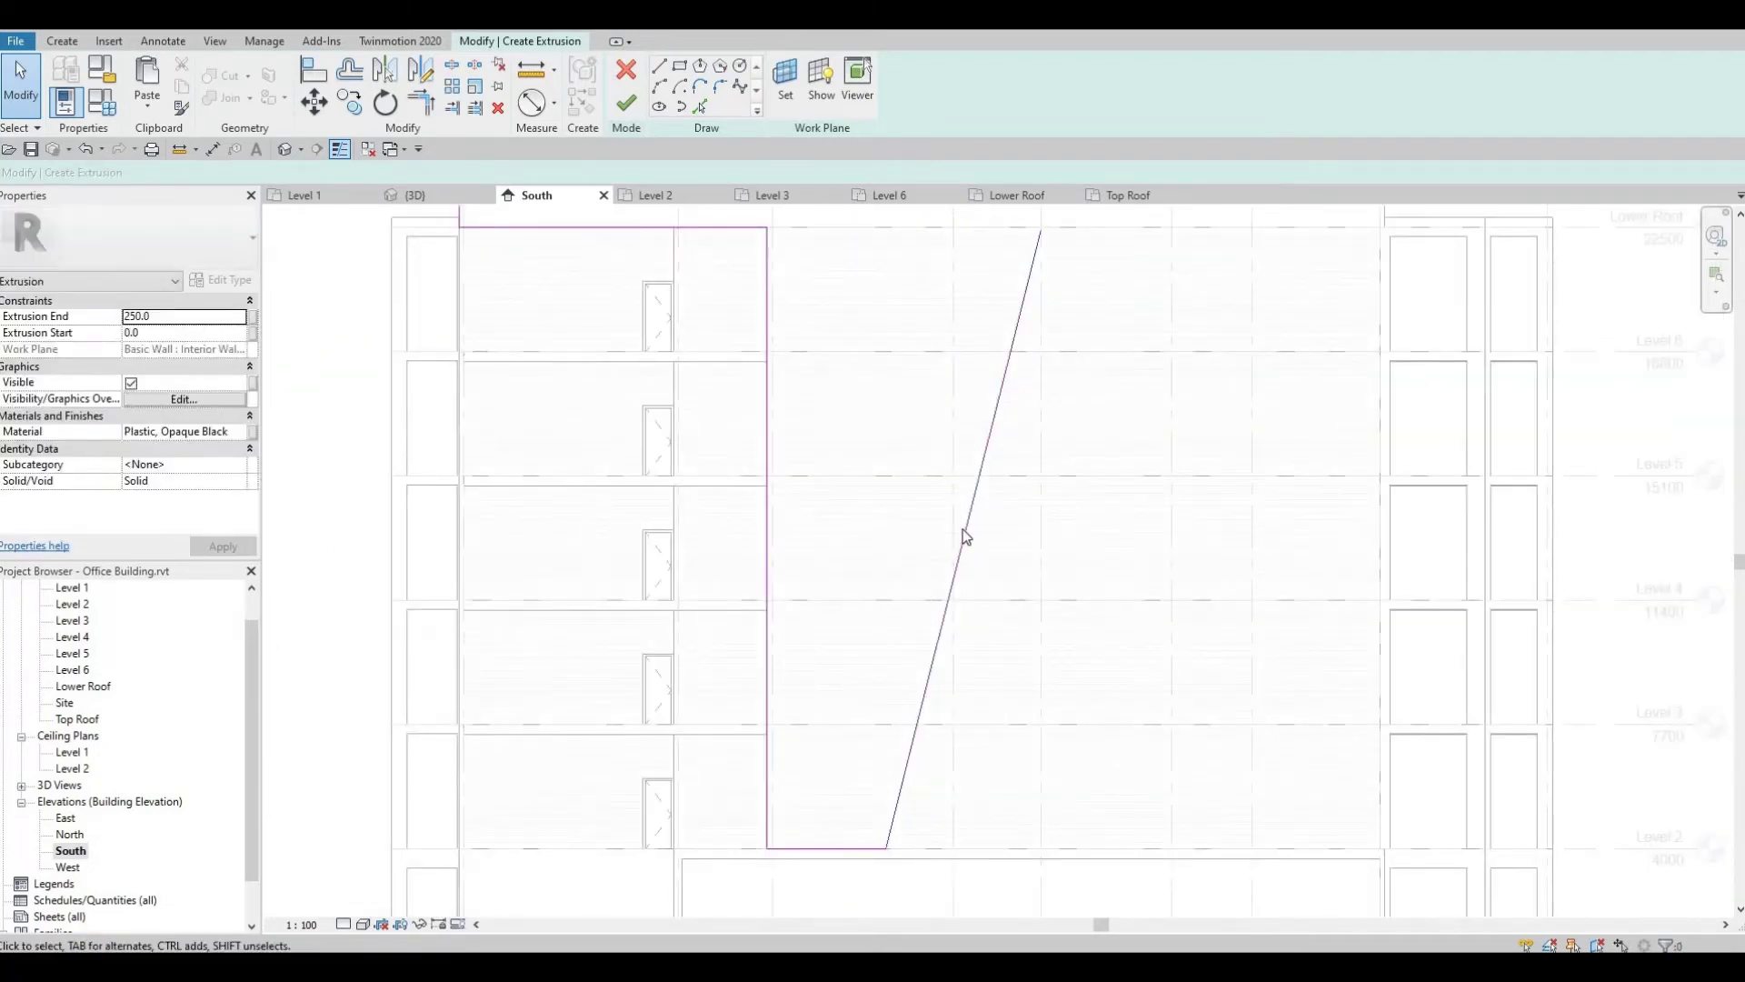
Delete the slanted edge, and undo both the deletion and the preceding corner move.
{"action": "left_click", "coordinate": [991, 491]}
{"action": "key", "text": "Delete"}
{"action": "middle_click_drag", "start_coordinate": [994, 498], "coordinate": [980, 515]}
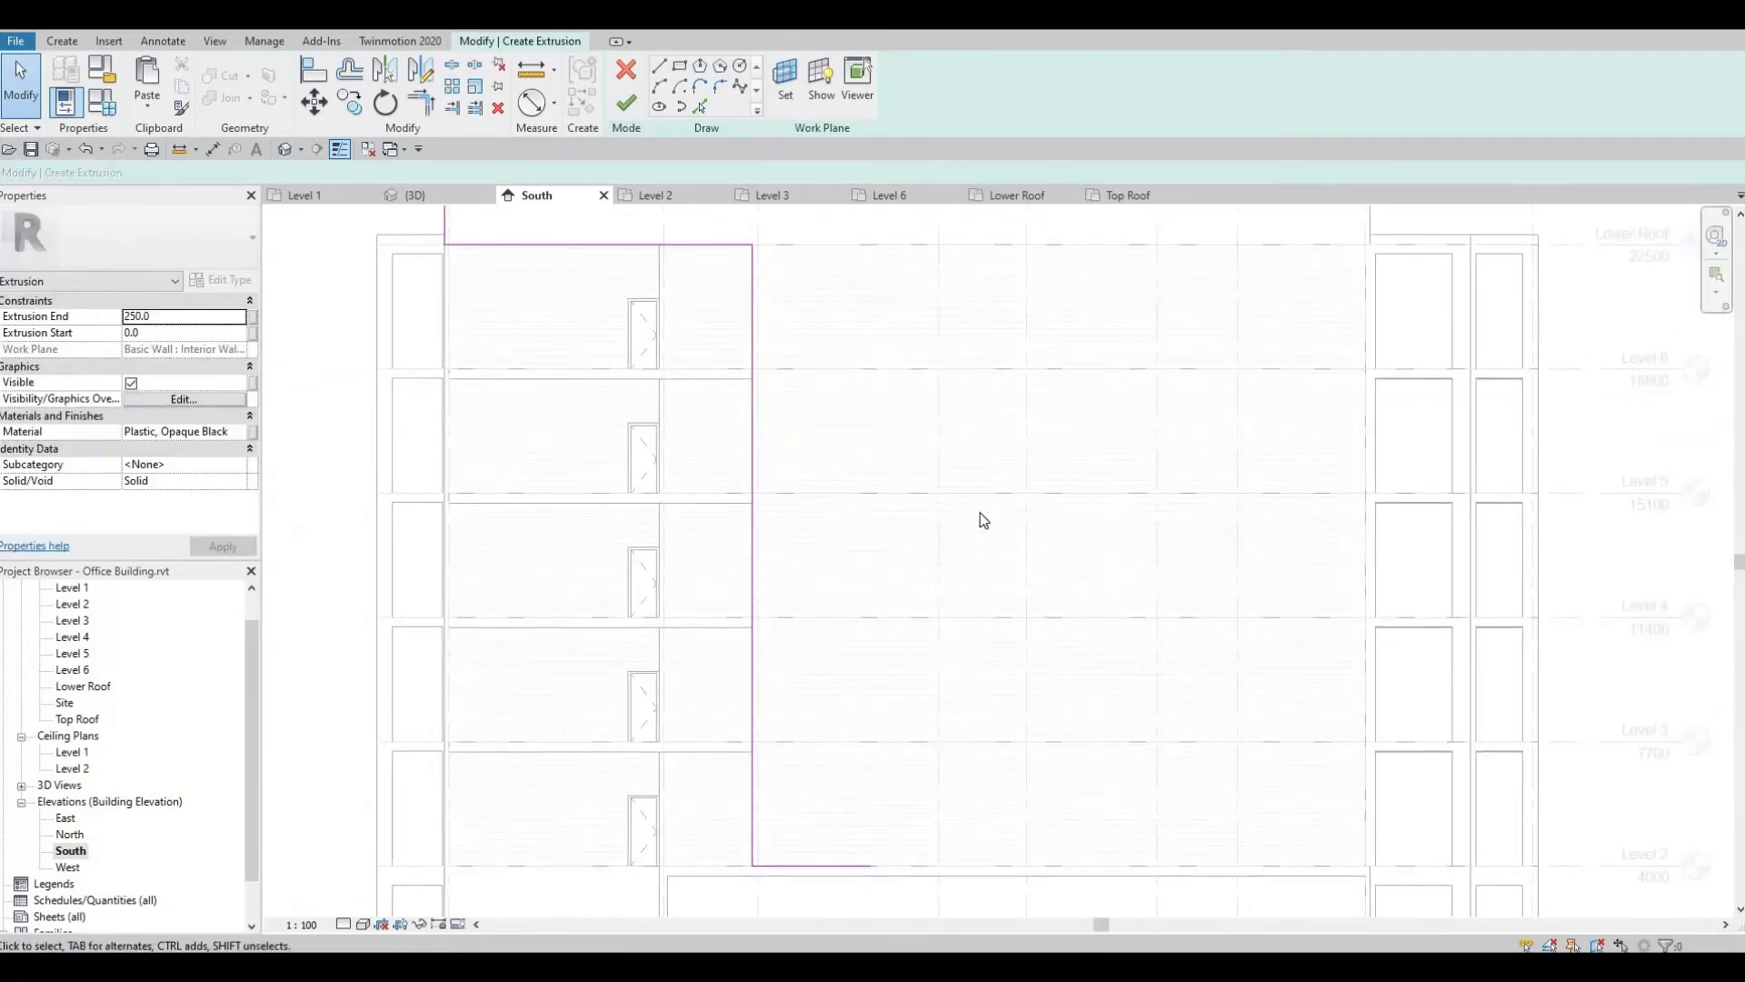
{"action": "key", "text": "ctrl+z"}
{"action": "key", "text": "ctrl+z"}
Delete the slanted edge and pull the lower end of the vertical edge at grid line 5 up to the Lower Roof level.
{"action": "left_click", "coordinate": [975, 491]}
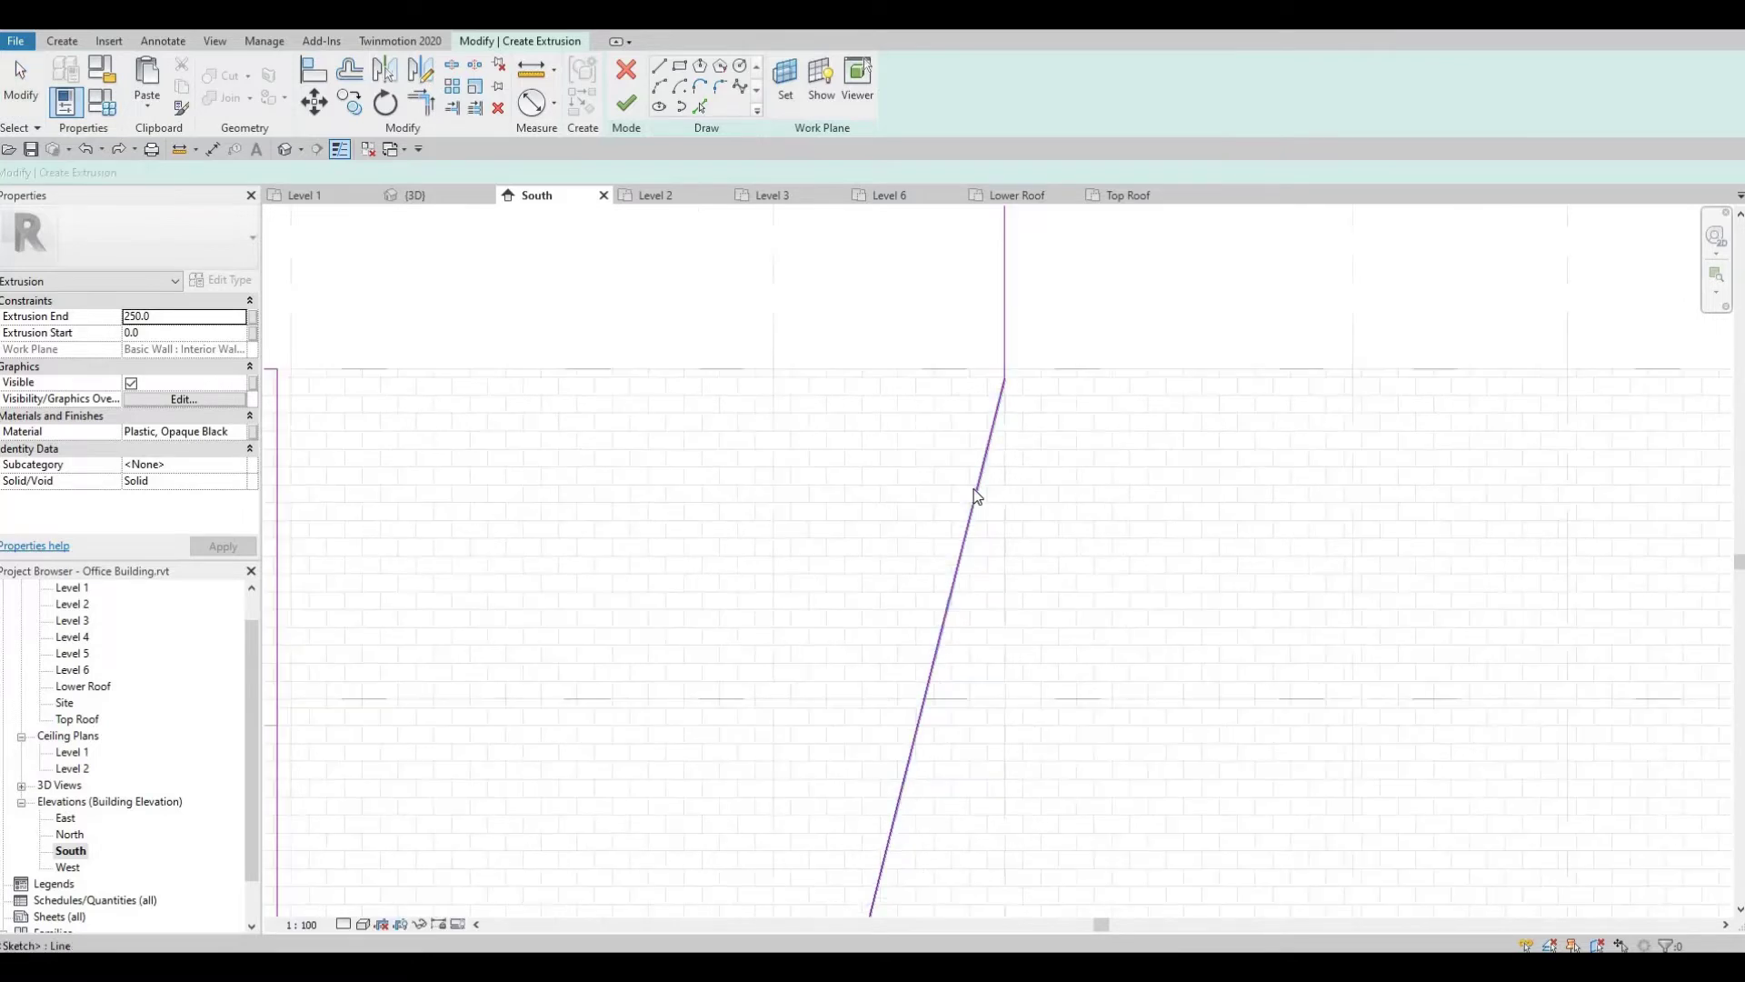
{"action": "key", "text": "Delete"}
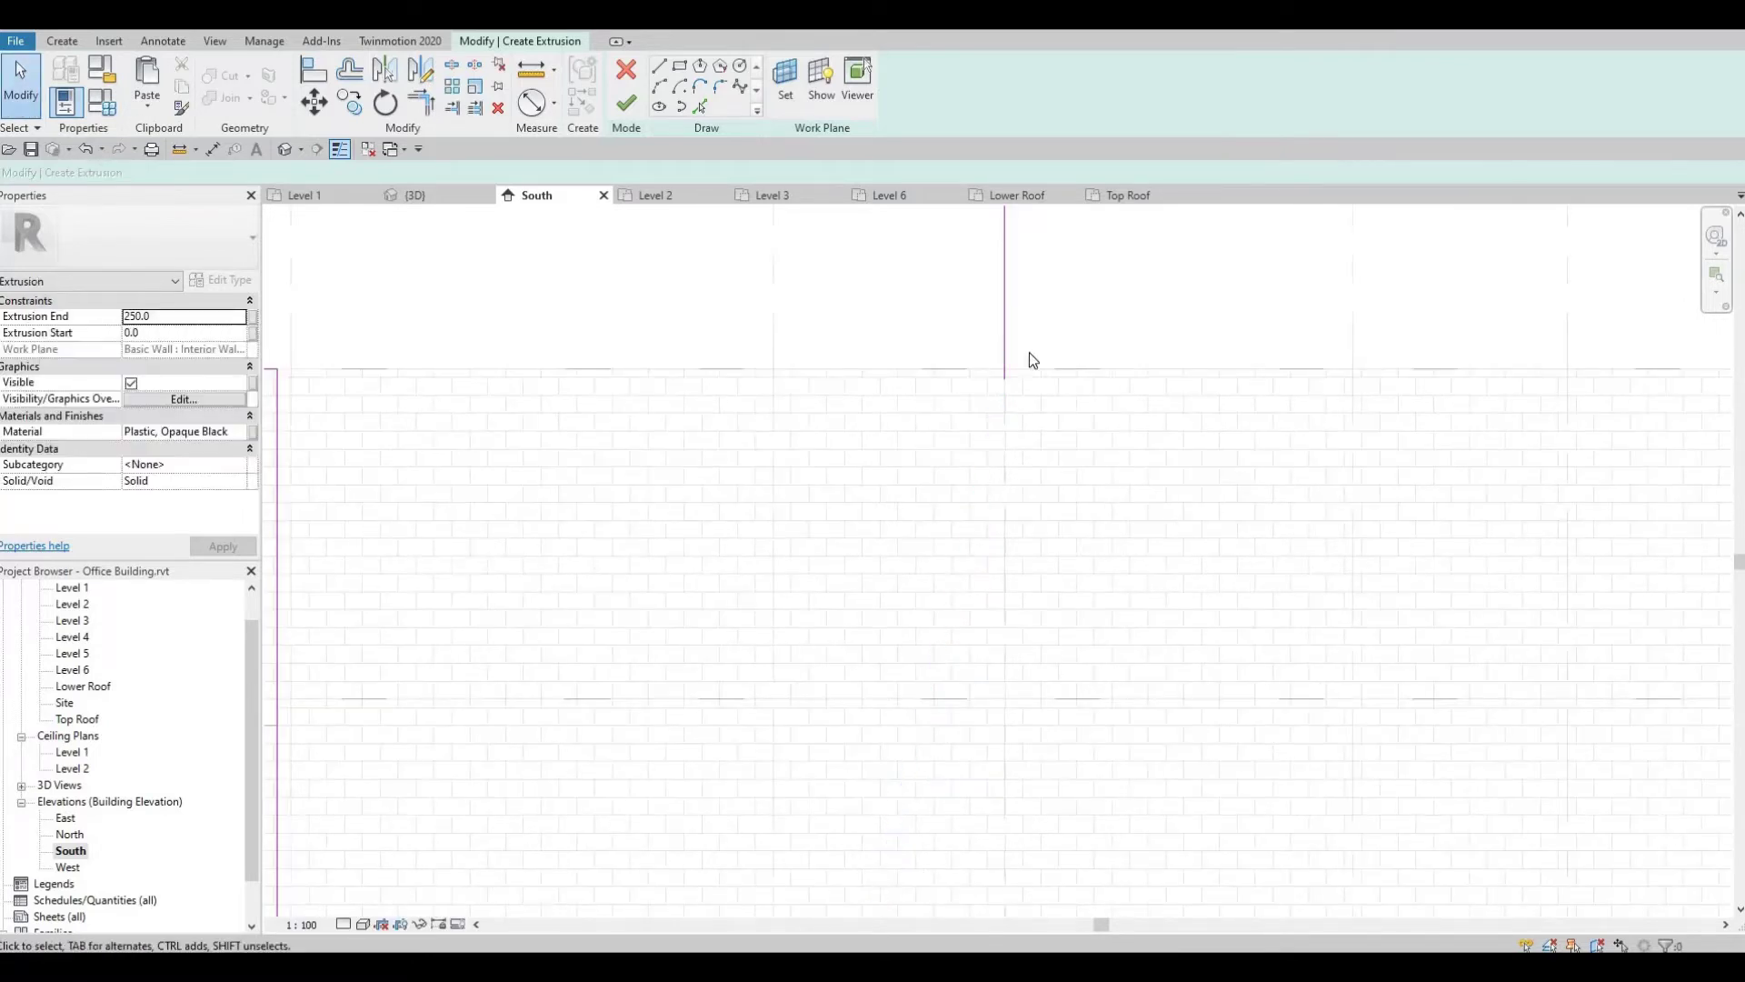
{"action": "scroll", "coordinate": [1013, 351], "scroll_direction": "up", "scroll_amount": 3}
{"action": "left_click_drag", "start_coordinate": [1029, 433], "coordinate": [1028, 408]}
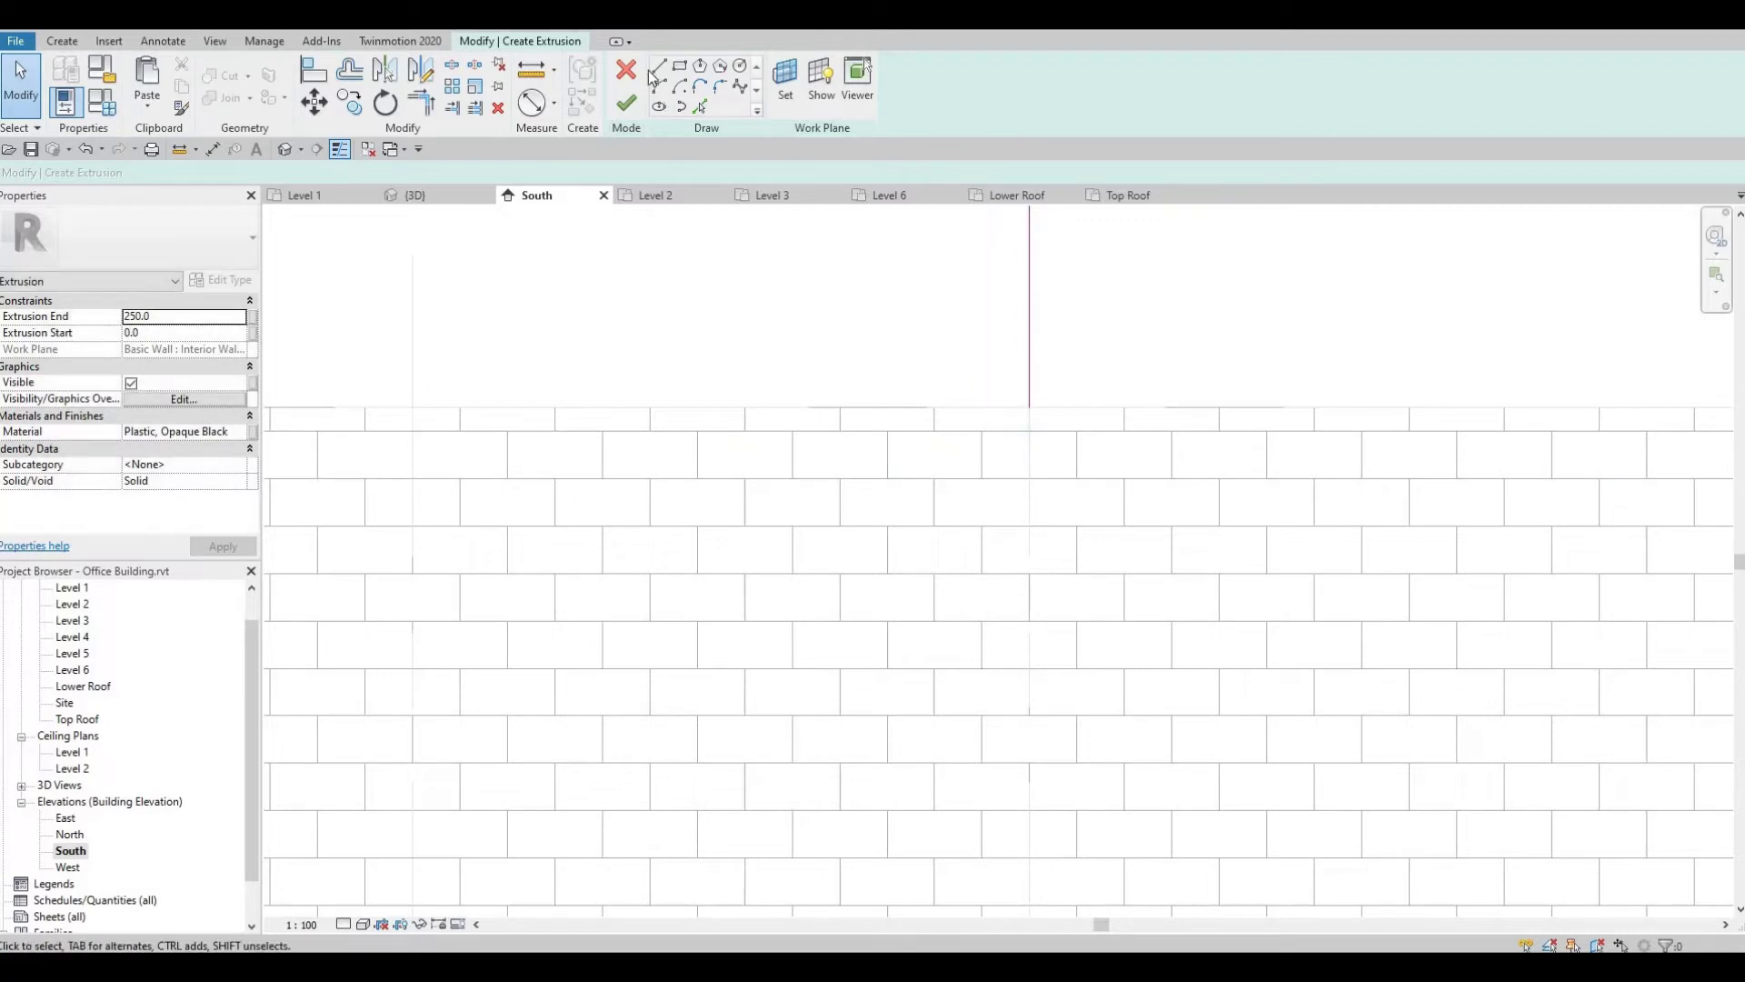
Draw a new slanted line from the vertical edge's lower end at the Lower Roof to the open end of the bottom edge at Level 2.
{"action": "key", "text": "l"}
{"action": "key", "text": "i"}
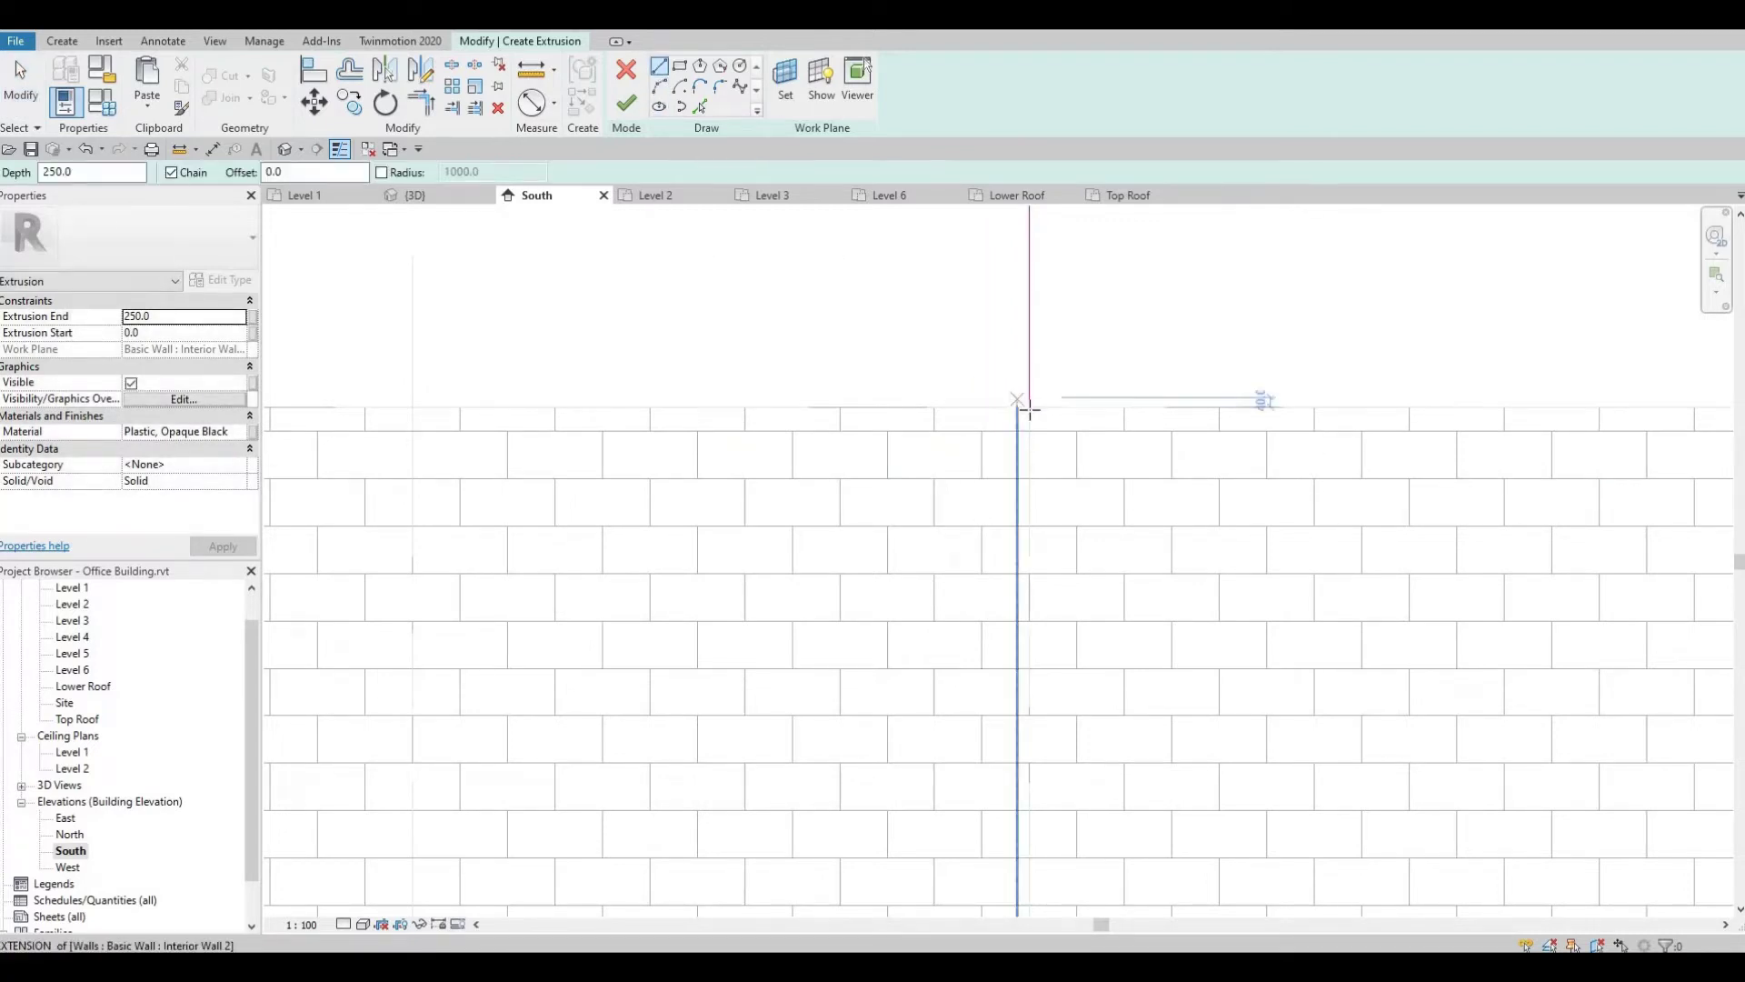
{"action": "left_click", "coordinate": [1029, 407]}
{"action": "scroll", "coordinate": [1025, 460], "scroll_direction": "up", "scroll_amount": 5}
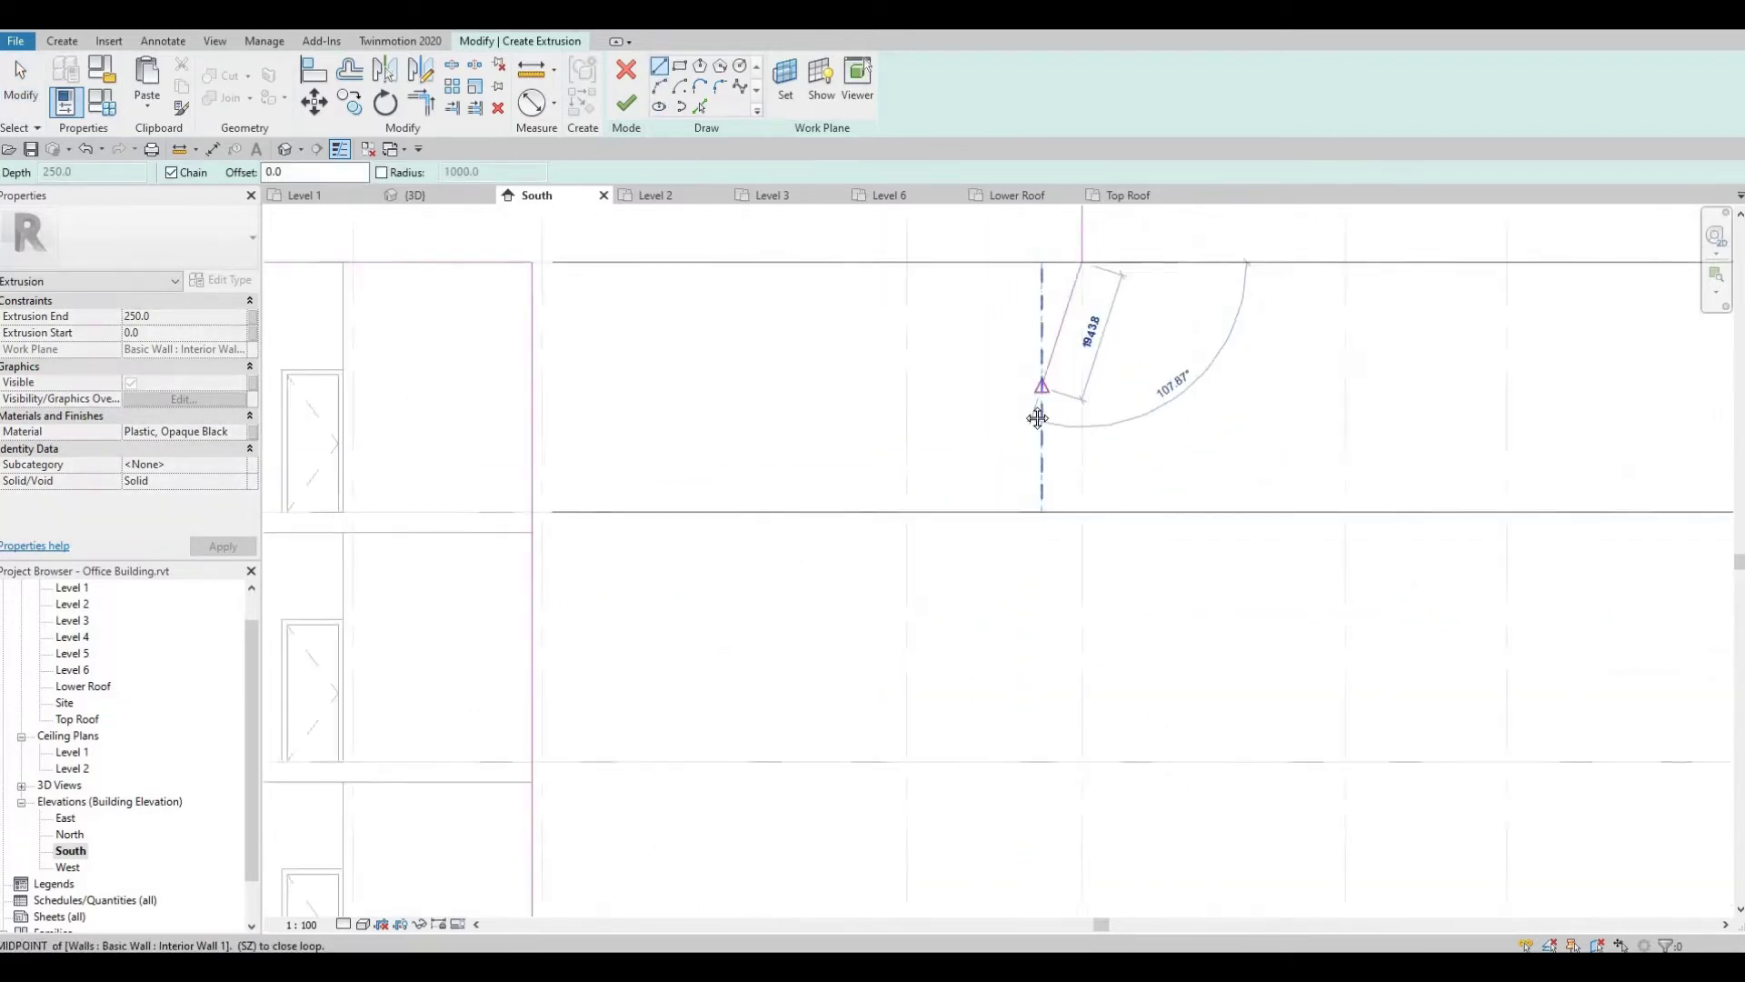
{"action": "scroll", "coordinate": [944, 518], "scroll_direction": "up", "scroll_amount": 6}
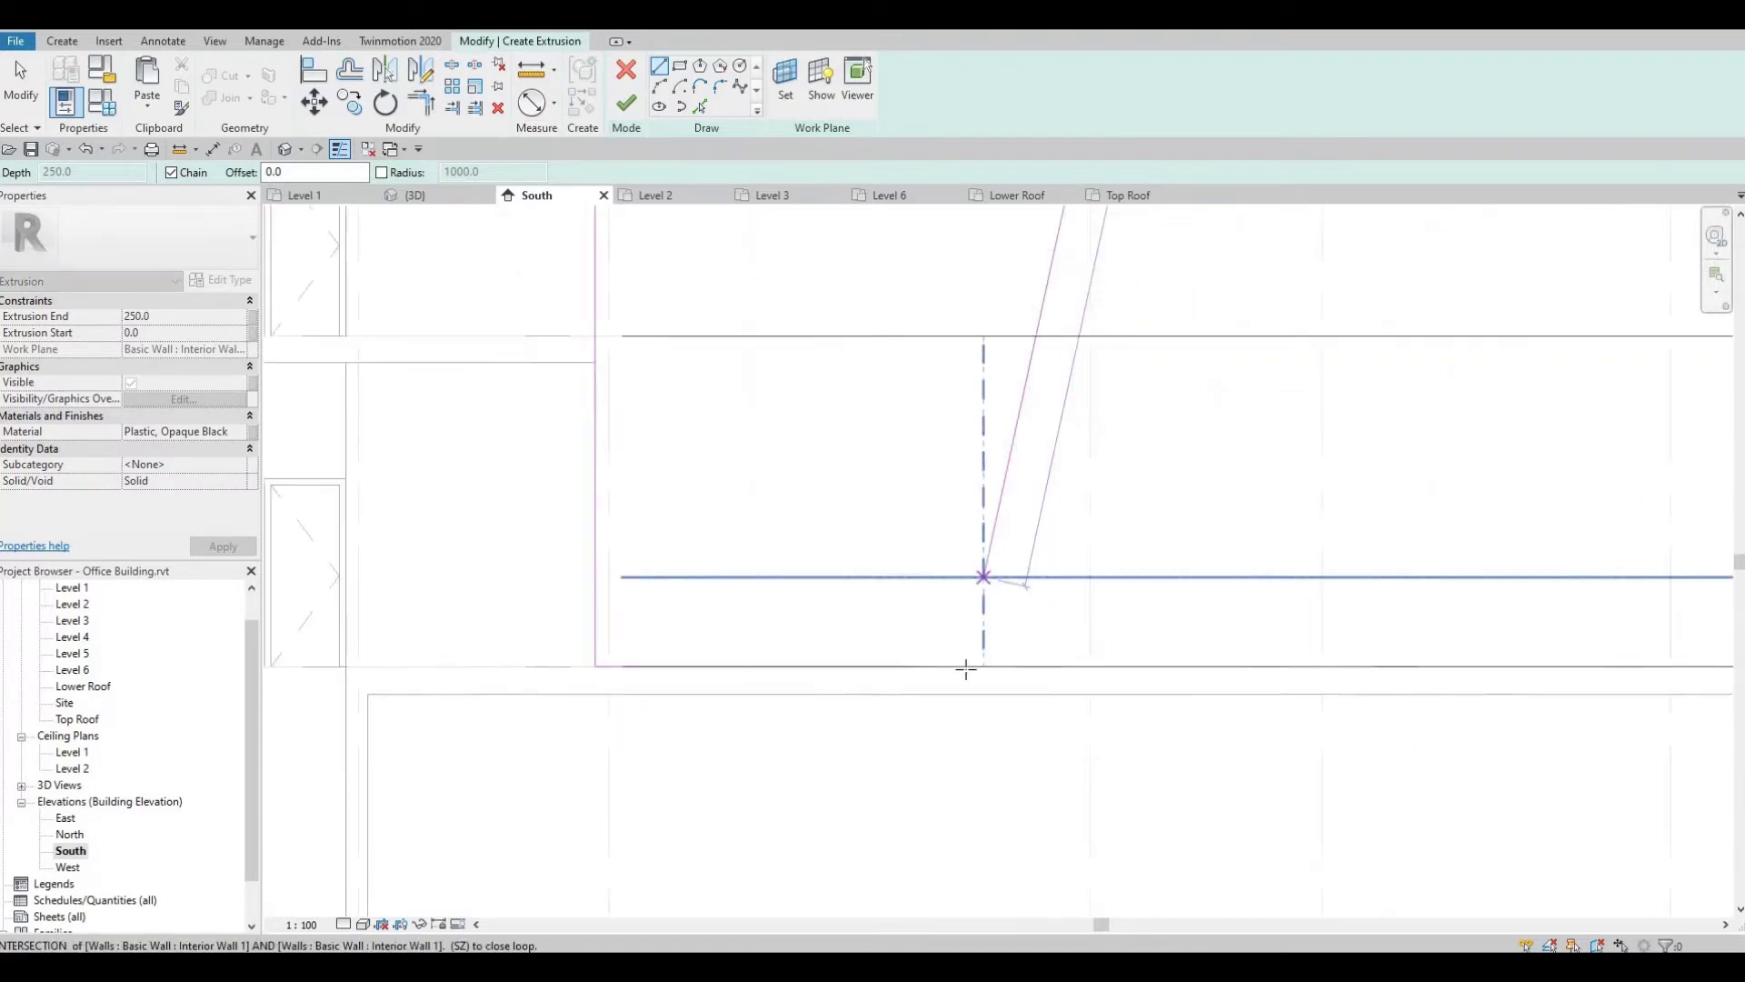
{"action": "left_click", "coordinate": [832, 745]}
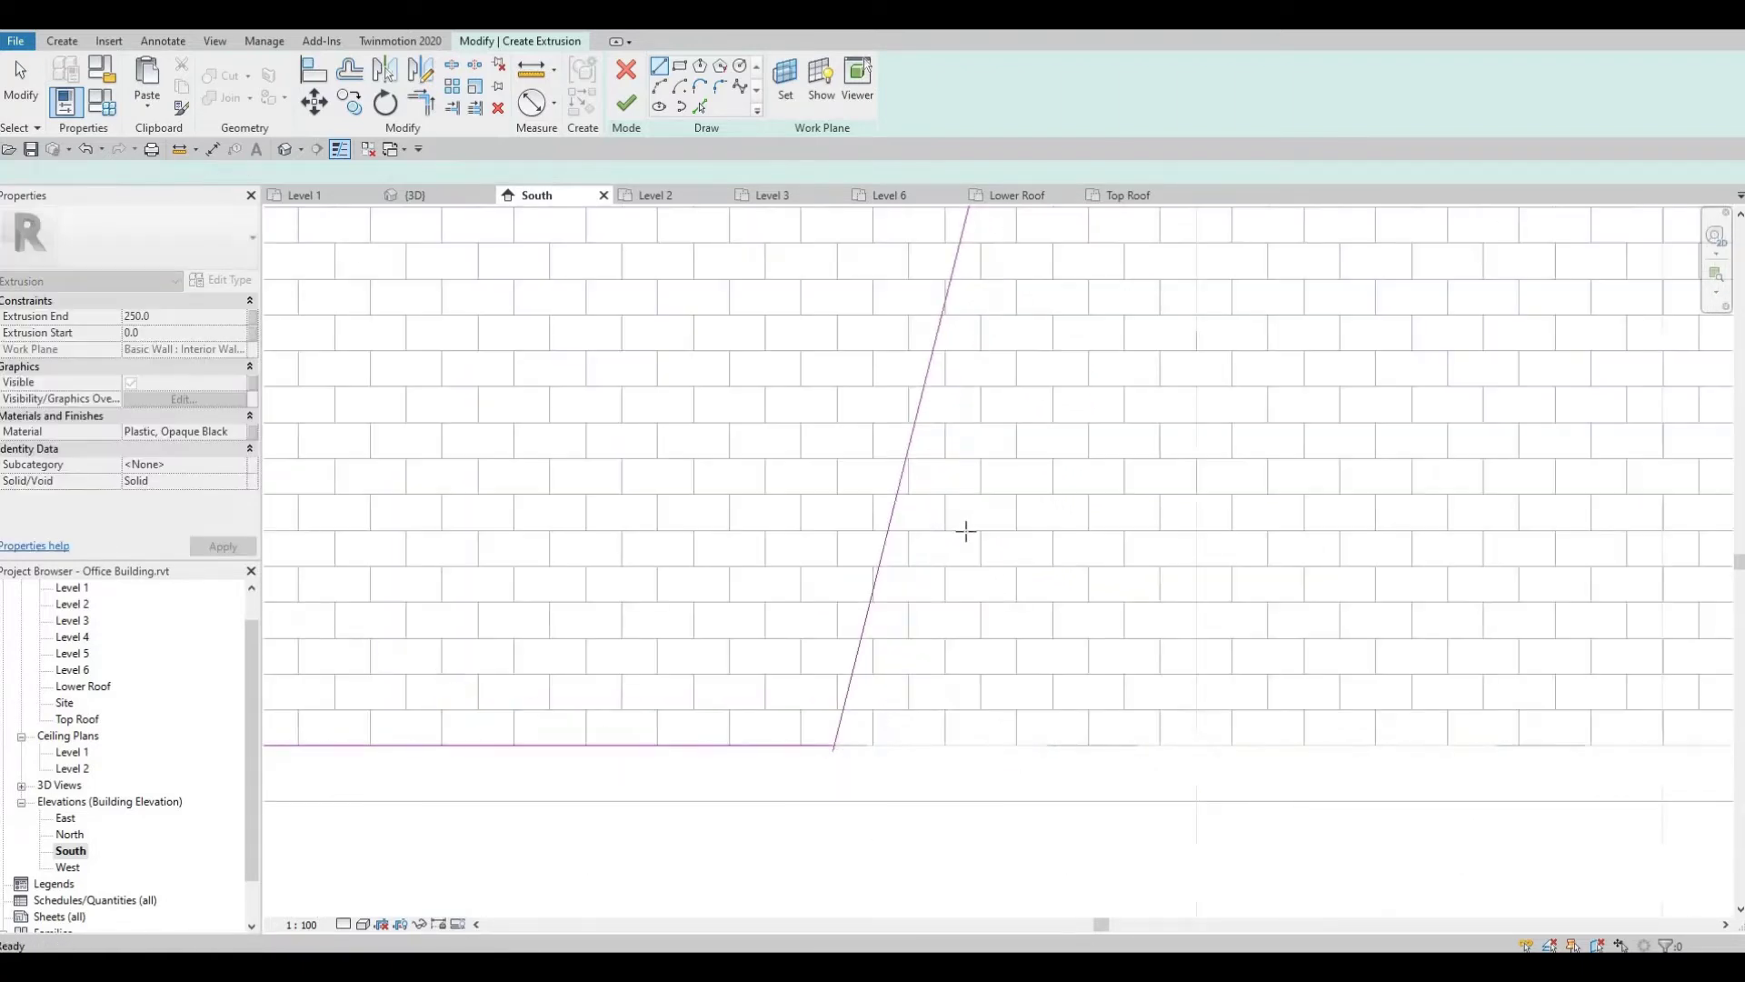
{"action": "scroll", "coordinate": [988, 566], "scroll_direction": "down", "scroll_amount": 2}
{"action": "scroll", "coordinate": [1111, 519], "scroll_direction": "down", "scroll_amount": 6}
{"action": "key", "text": "Escape"}
{"action": "key", "text": "Escape"}
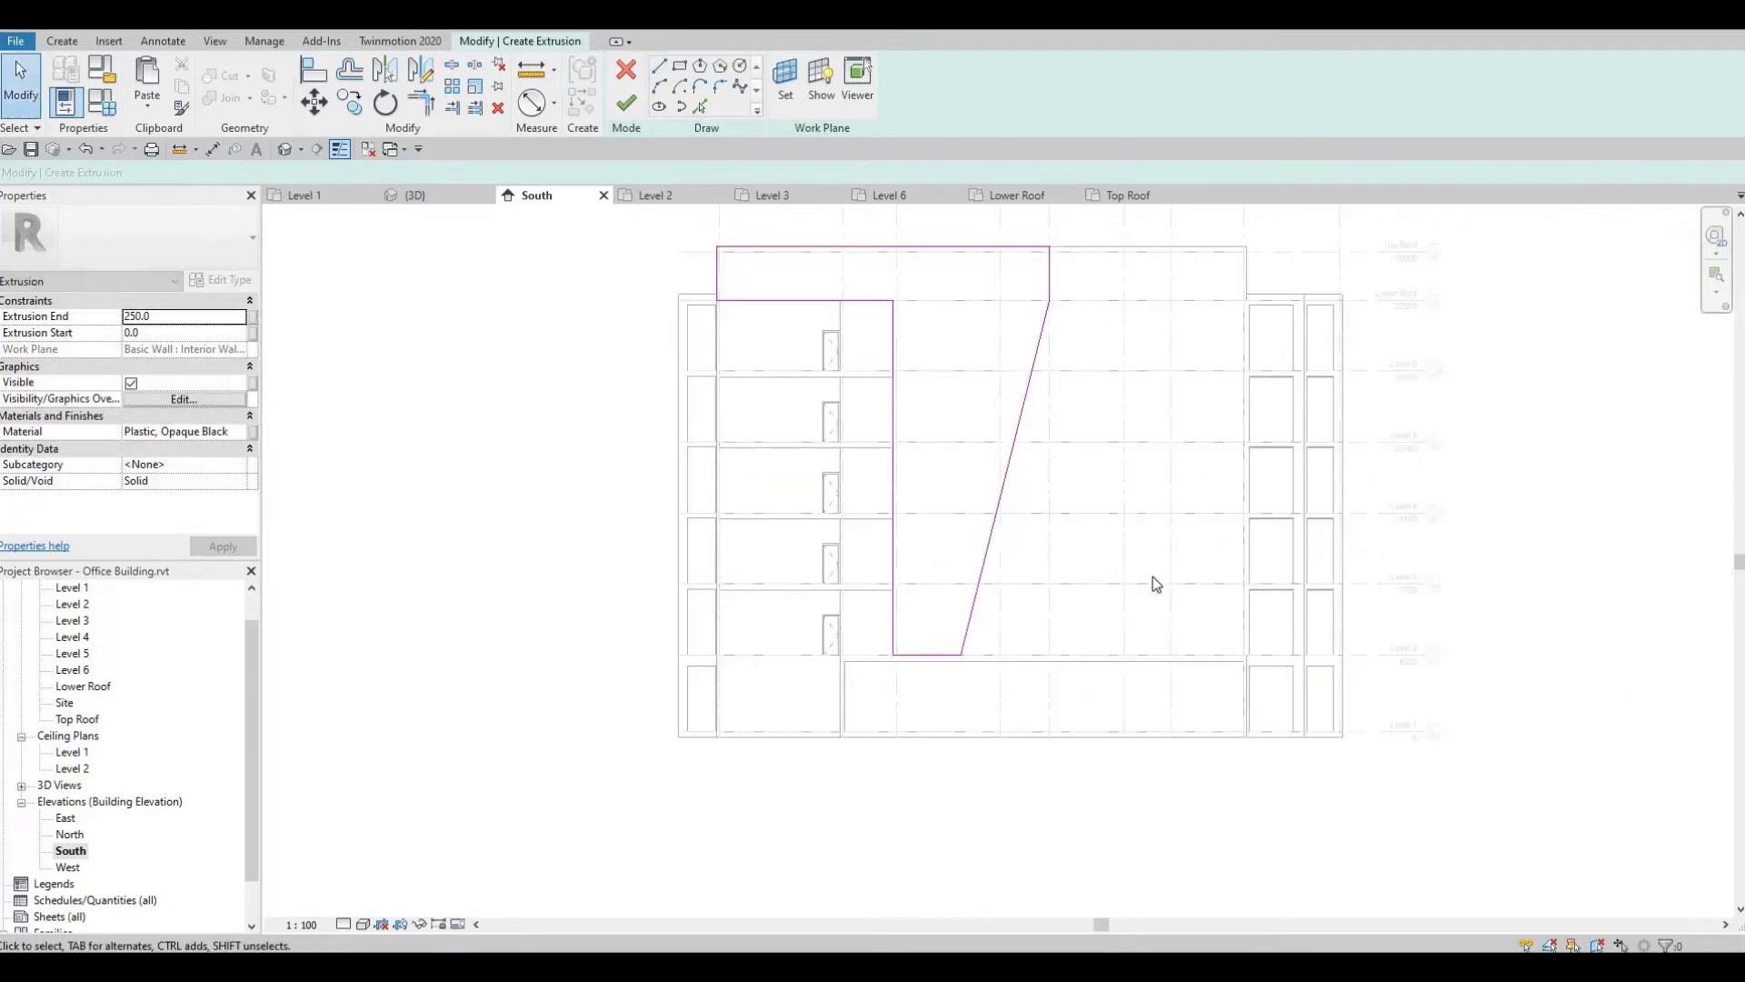
Raise the profile's top edge above the Top Roof to about 3900 mm above the Lower Roof level.
{"action": "middle_click_drag", "start_coordinate": [1143, 620], "coordinate": [1143, 620]}
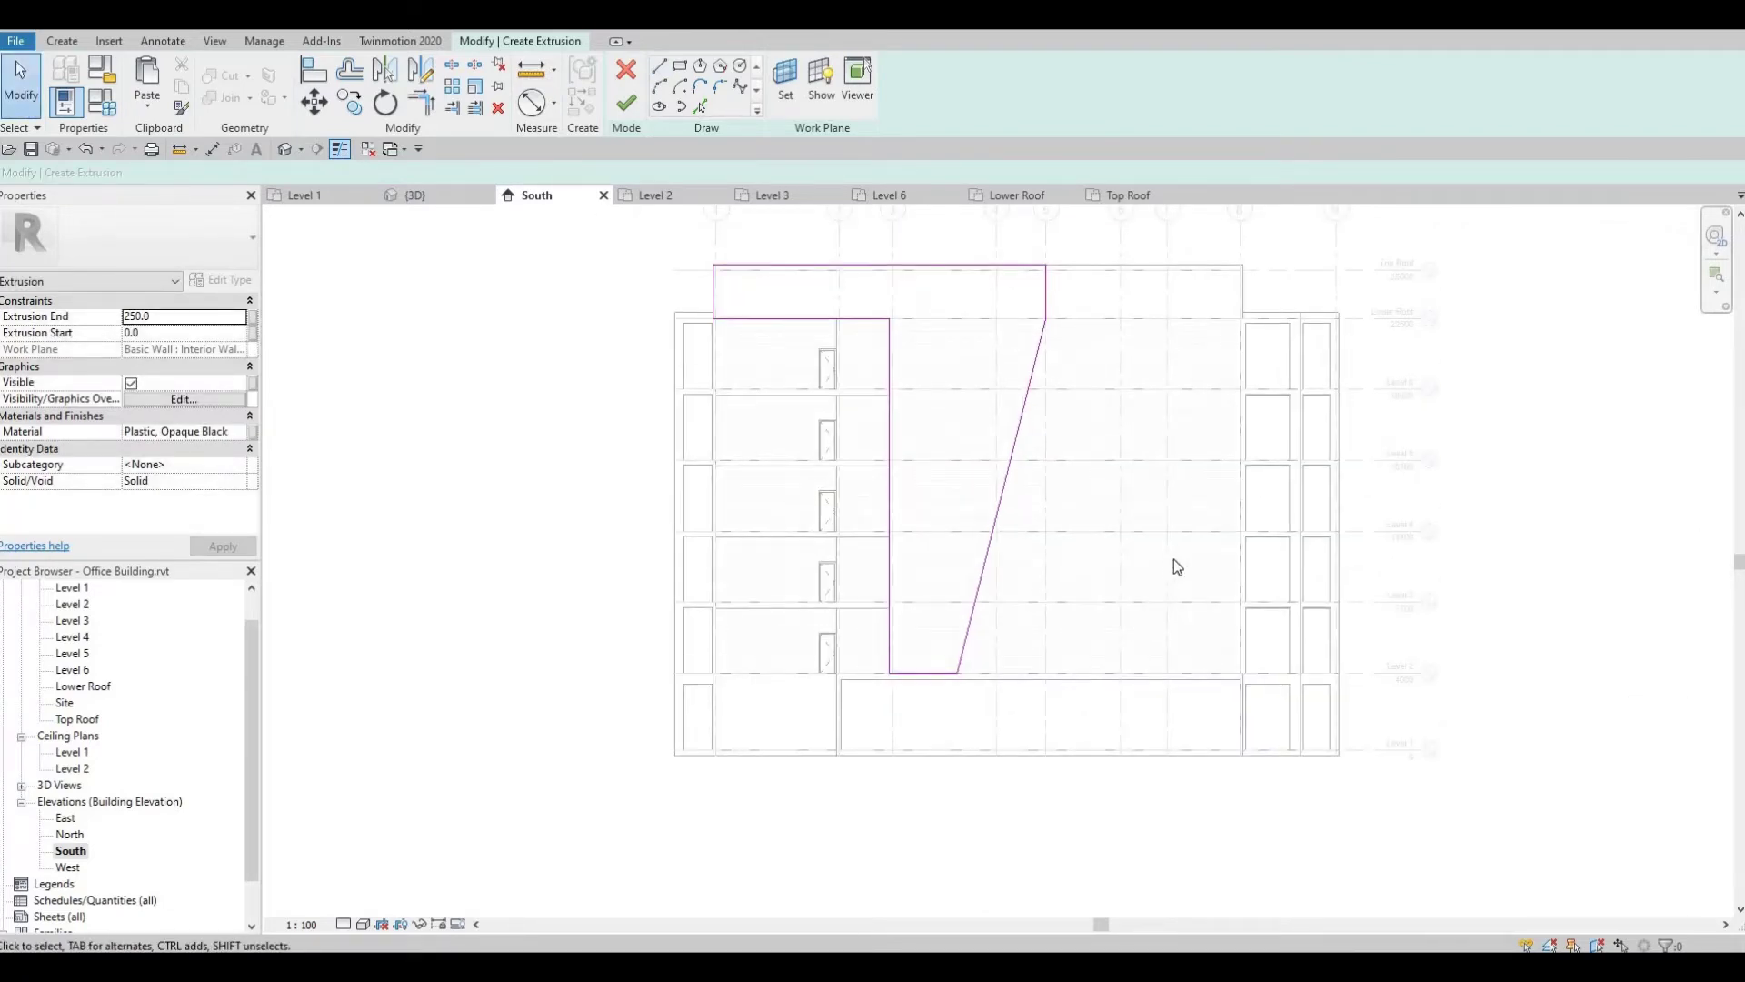
{"action": "middle_click_drag", "start_coordinate": [1148, 471], "coordinate": [1145, 510]}
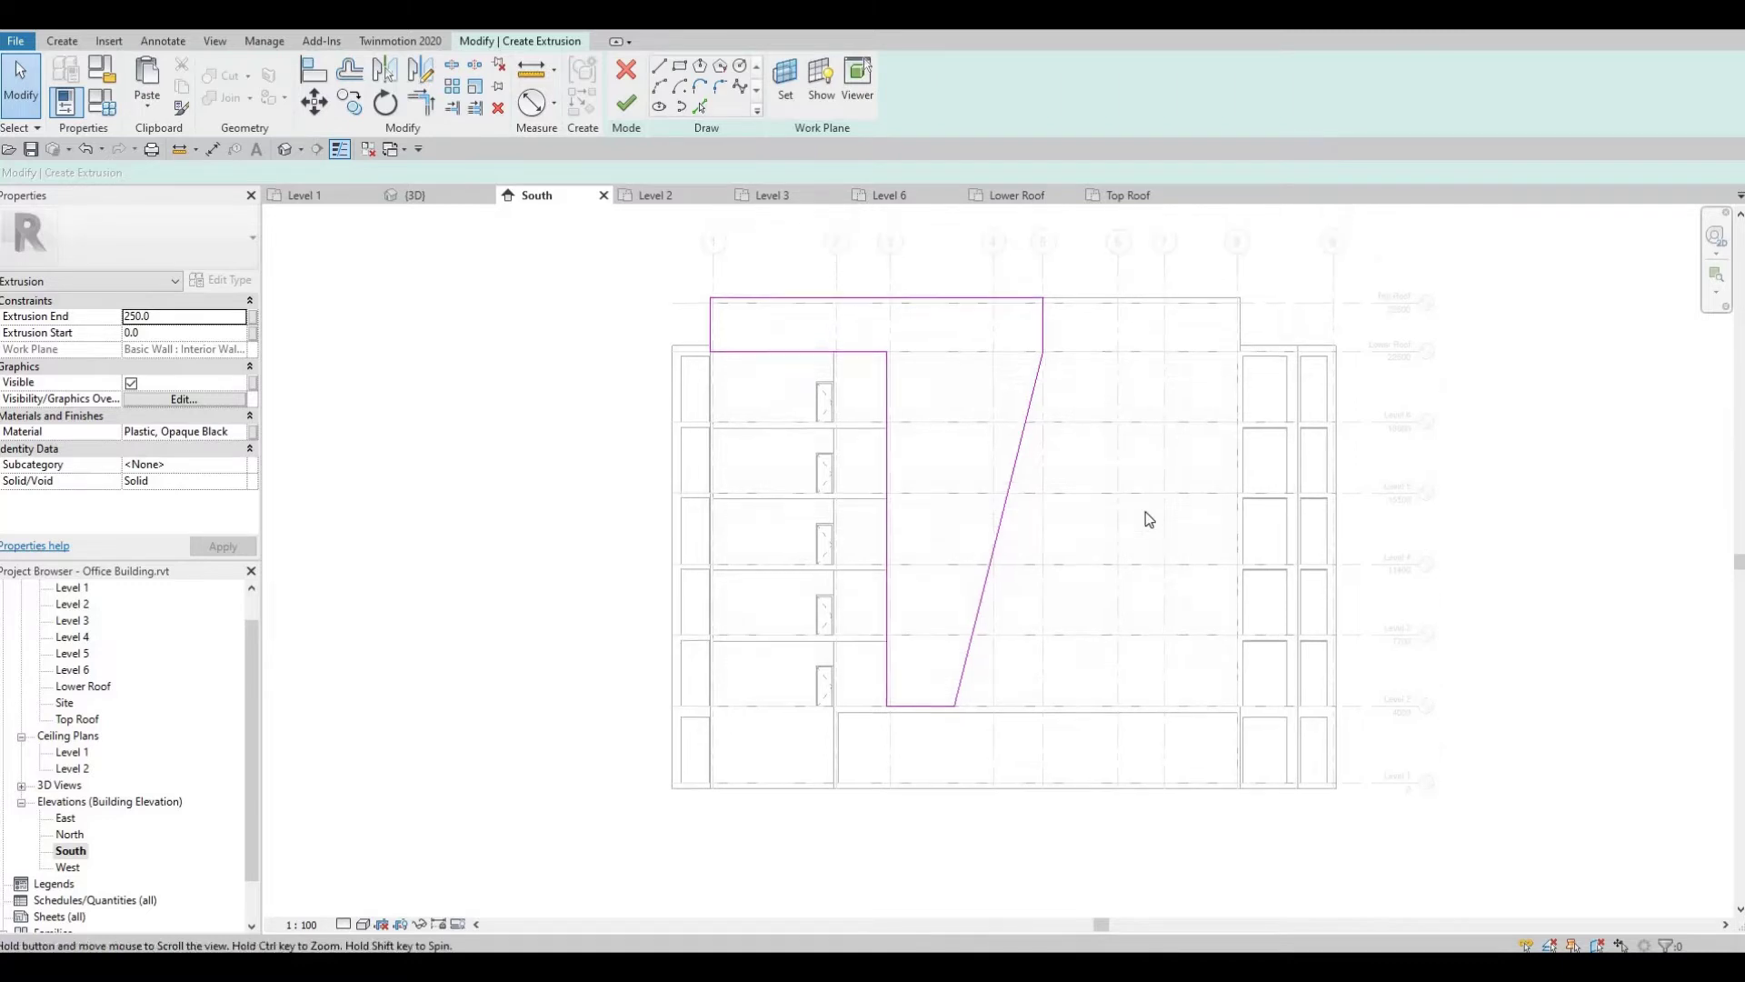
{"action": "left_click", "coordinate": [888, 305]}
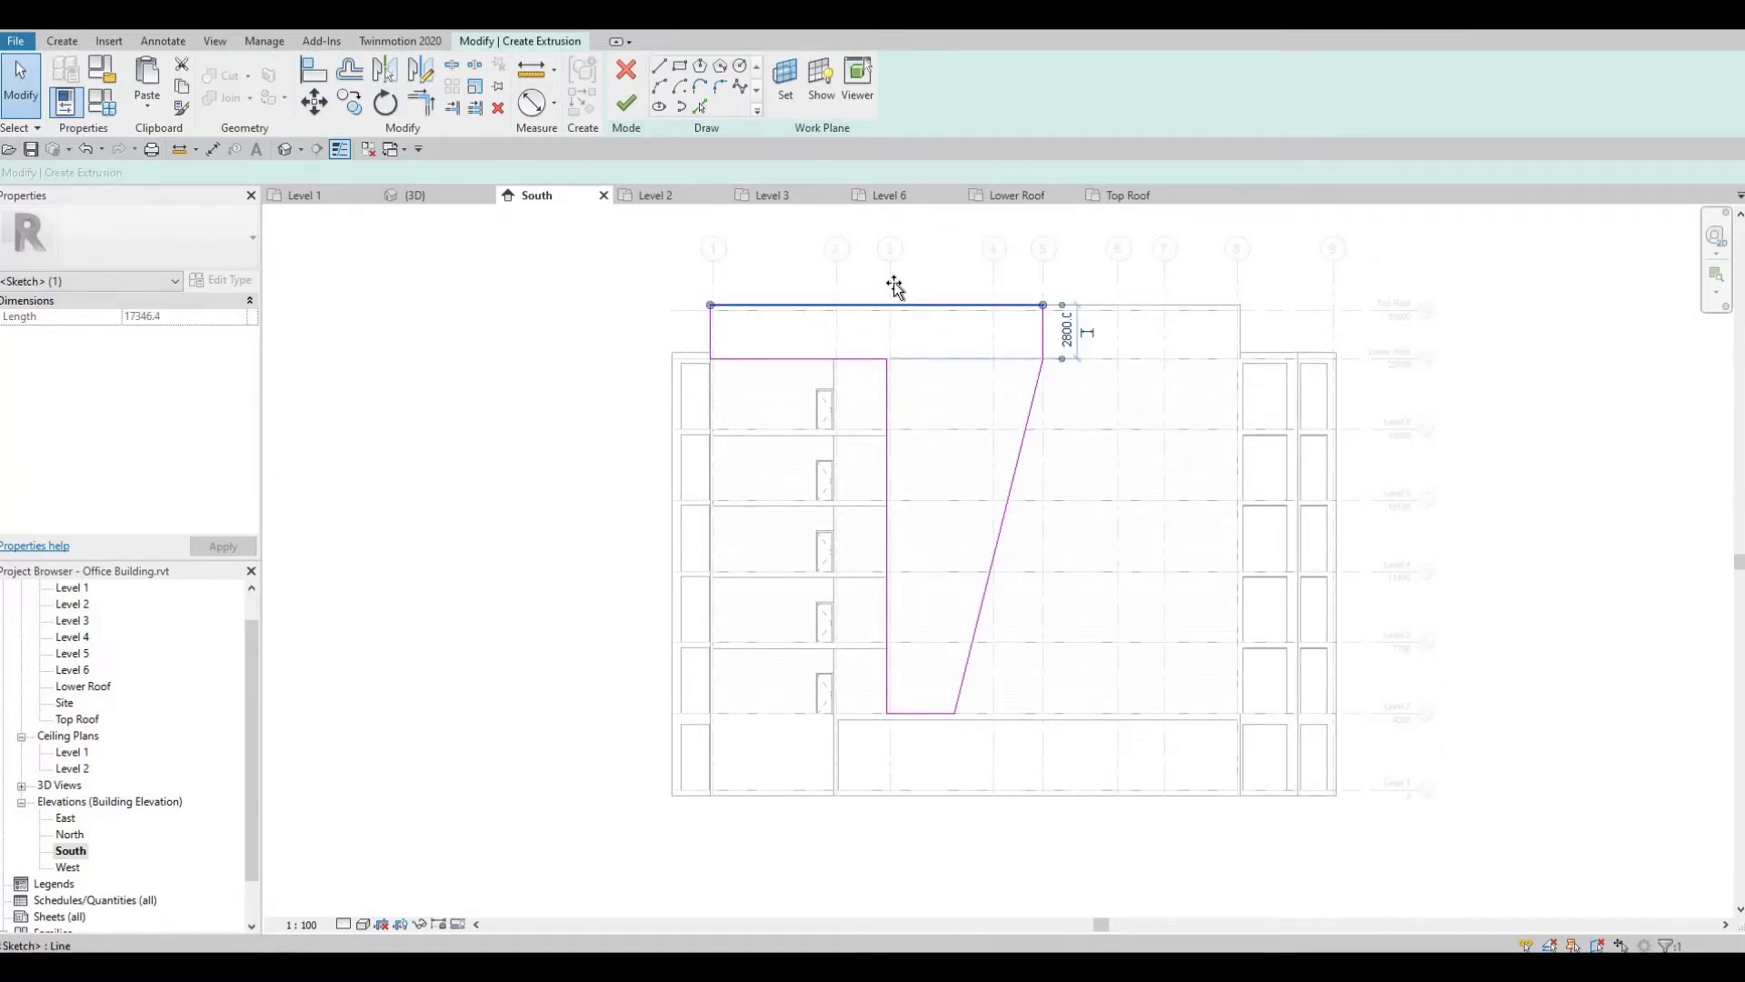
{"action": "left_click_drag", "start_coordinate": [894, 287], "coordinate": [904, 284]}
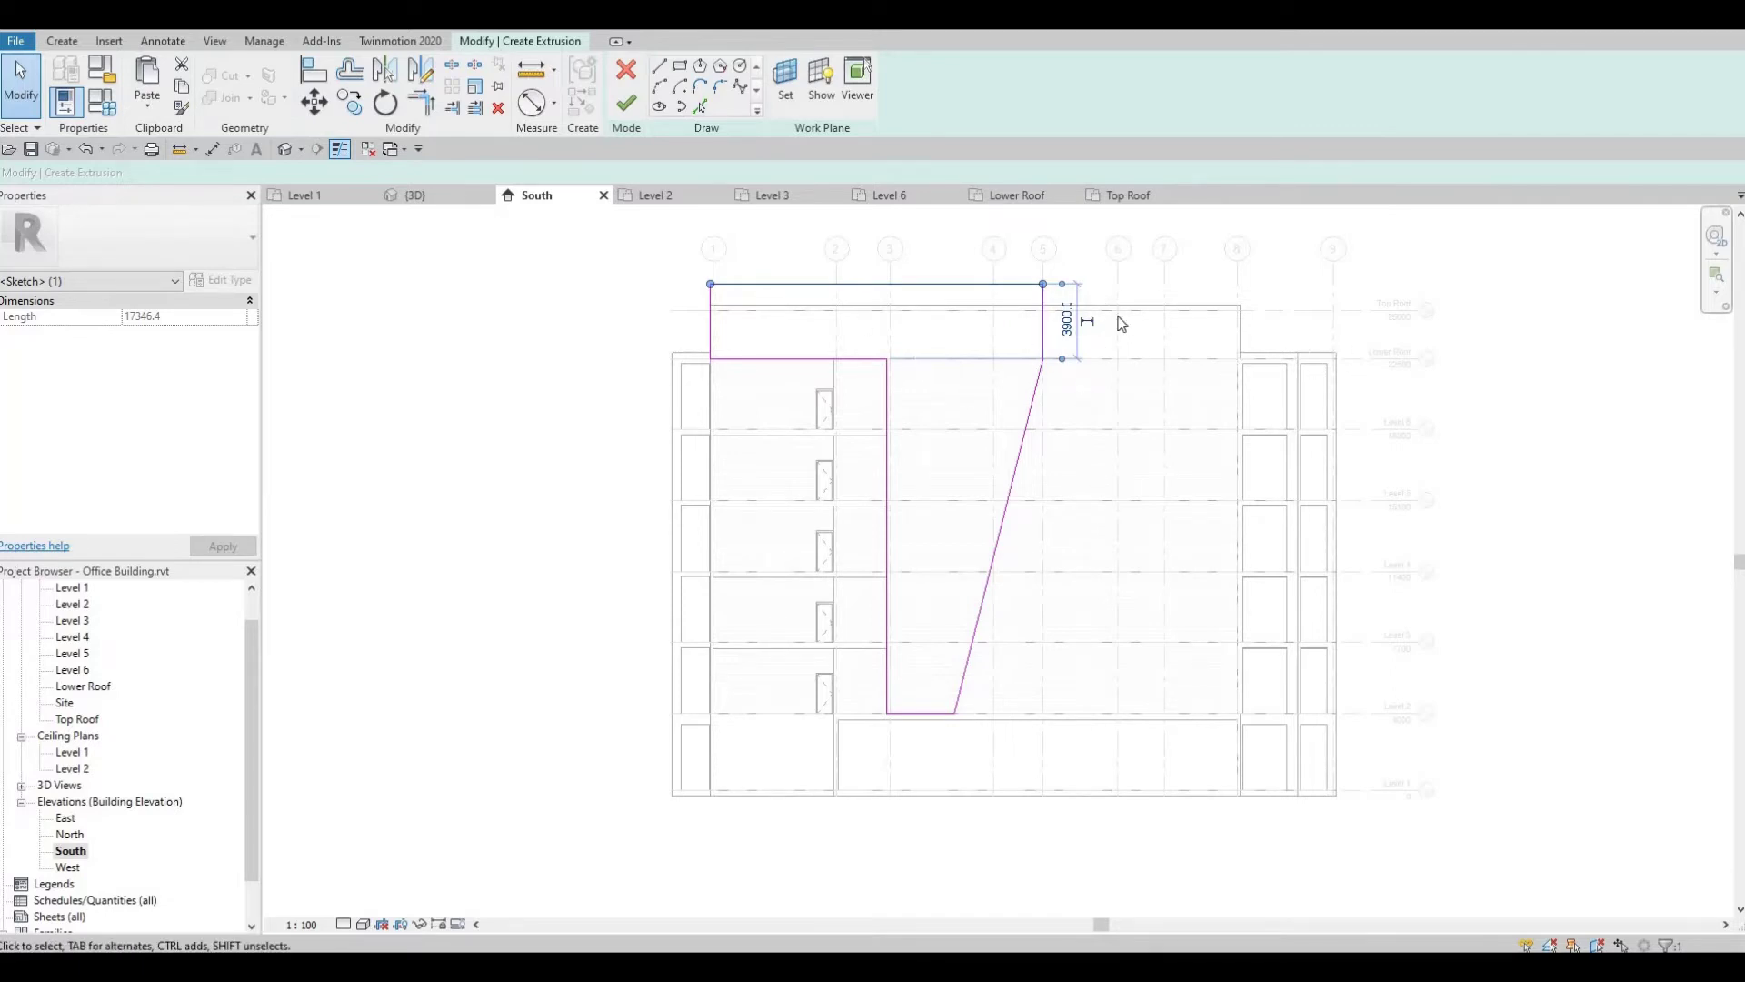
Sketch a rectangle about 1740 mm high from the Level 6 slab underside, spanning from the long vertical edge near grid 3 to grid 1.
{"action": "middle_click_drag", "start_coordinate": [812, 749], "coordinate": [847, 739]}
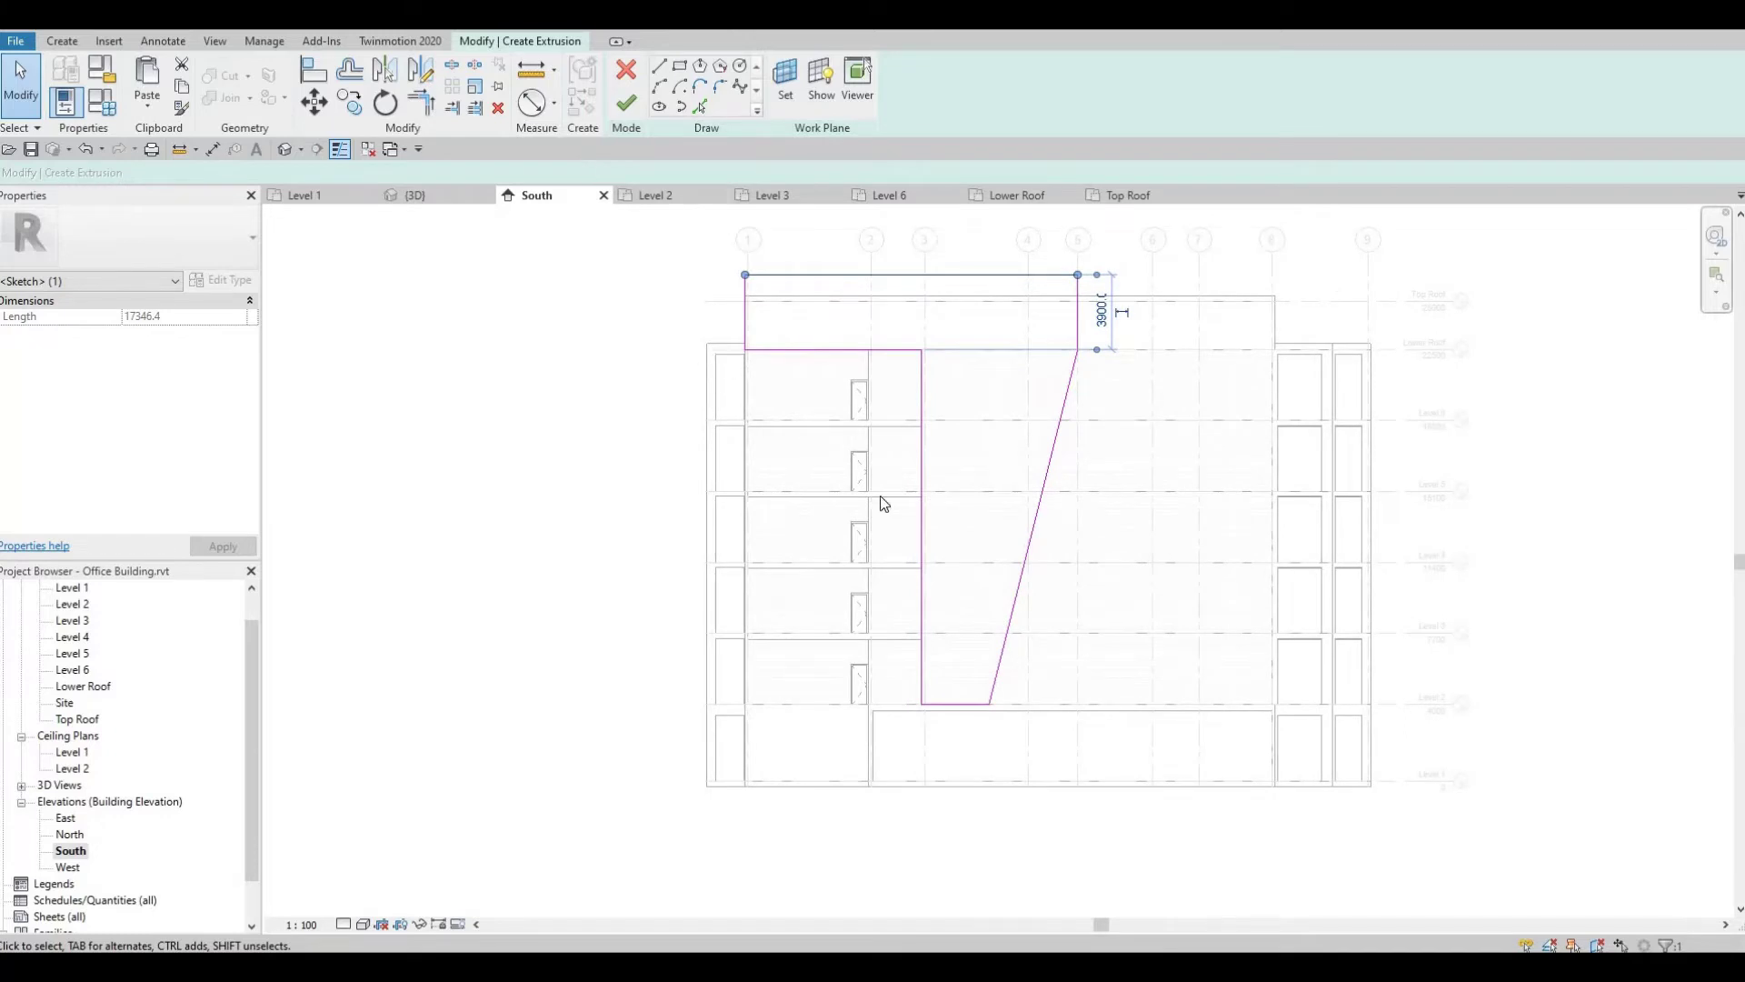
{"action": "scroll", "coordinate": [907, 461], "scroll_direction": "up", "scroll_amount": 5}
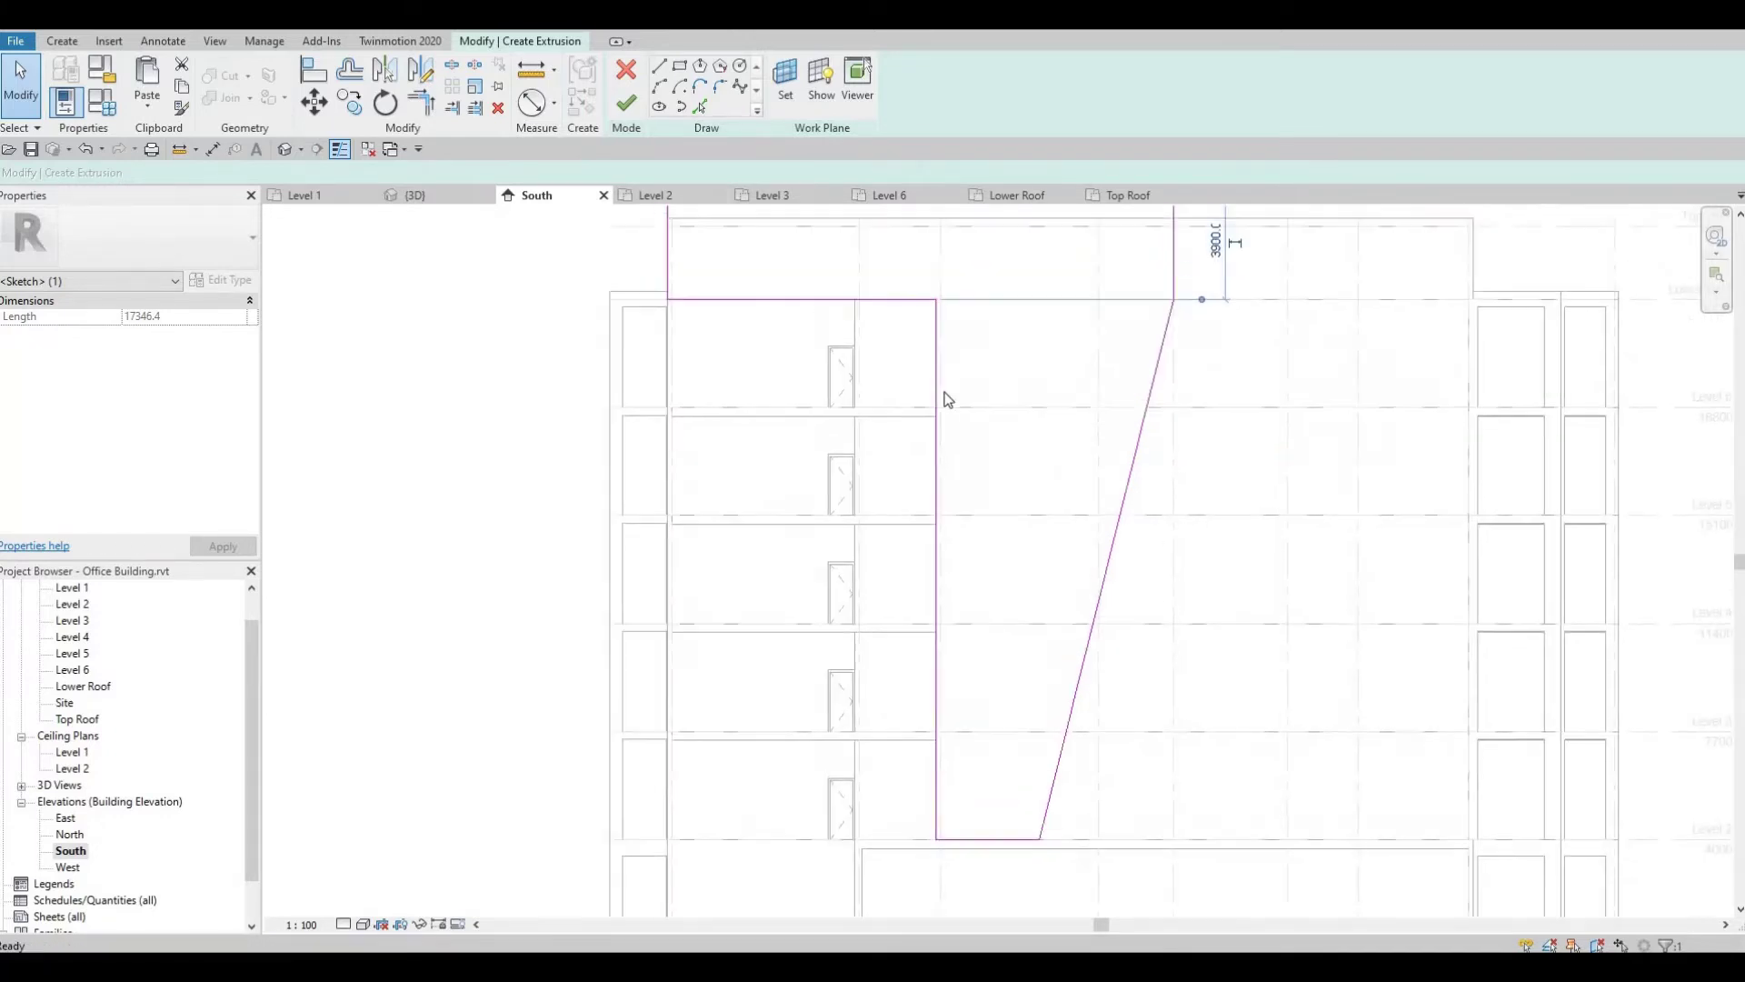
{"action": "scroll", "coordinate": [945, 434], "scroll_direction": "up", "scroll_amount": 3}
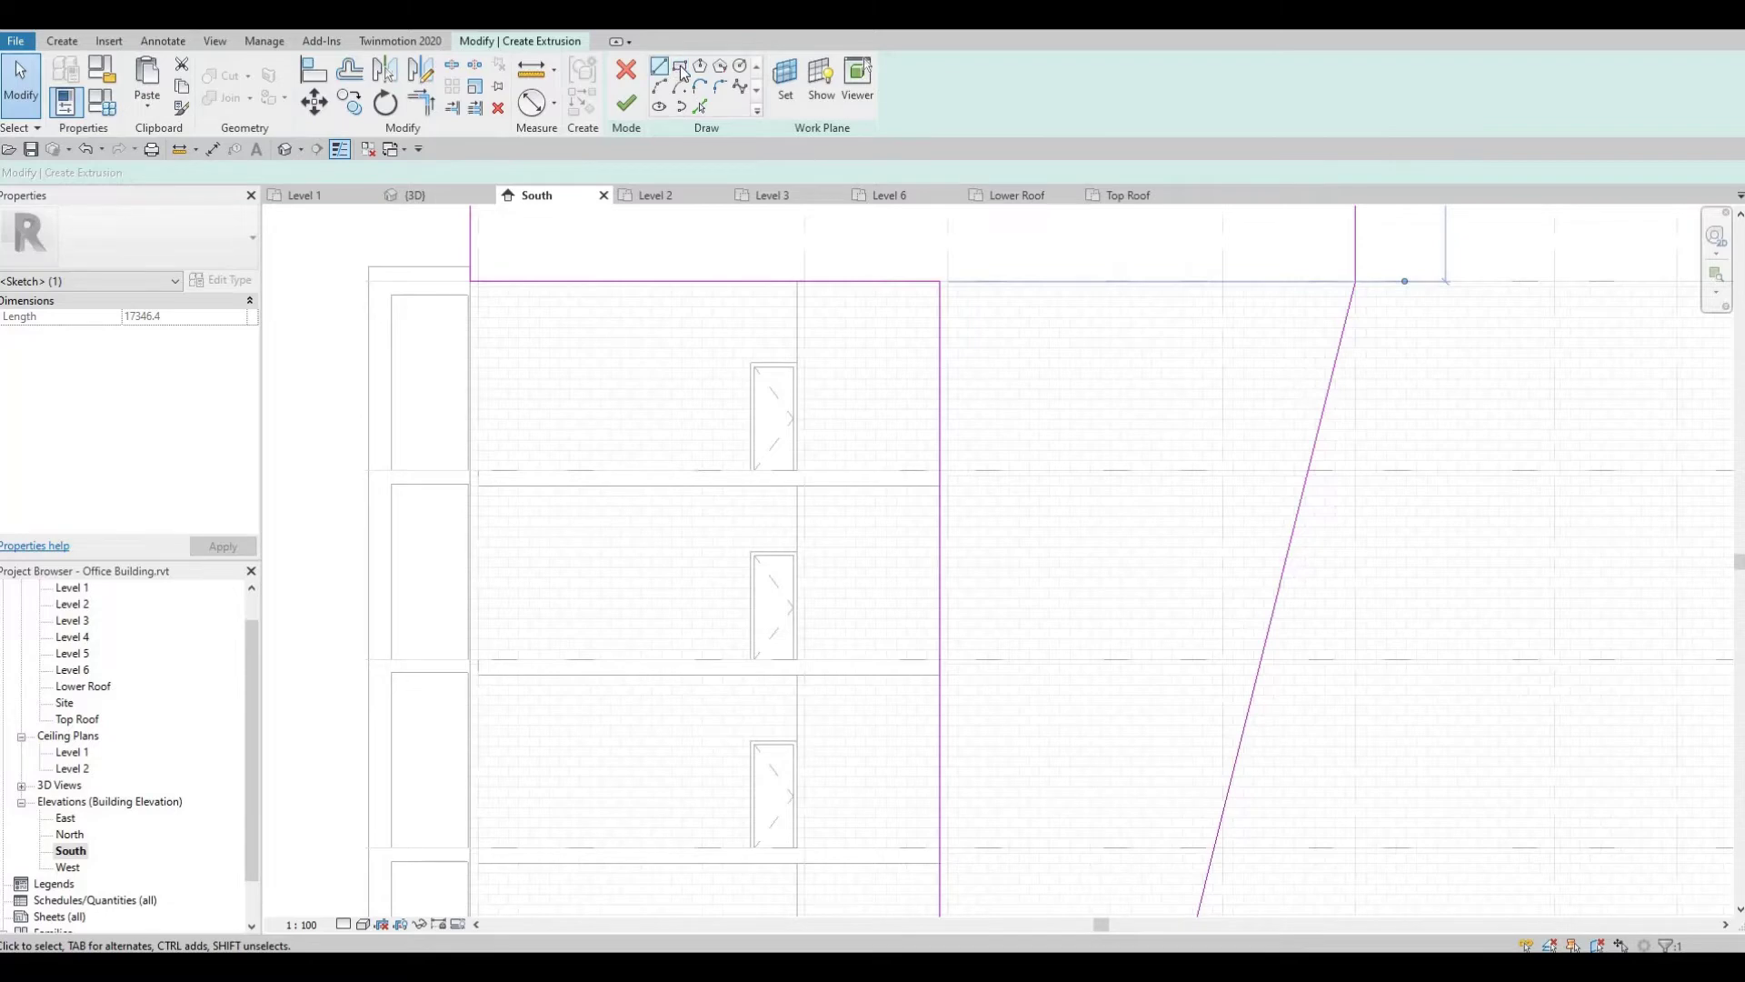
{"action": "left_click", "coordinate": [680, 67]}
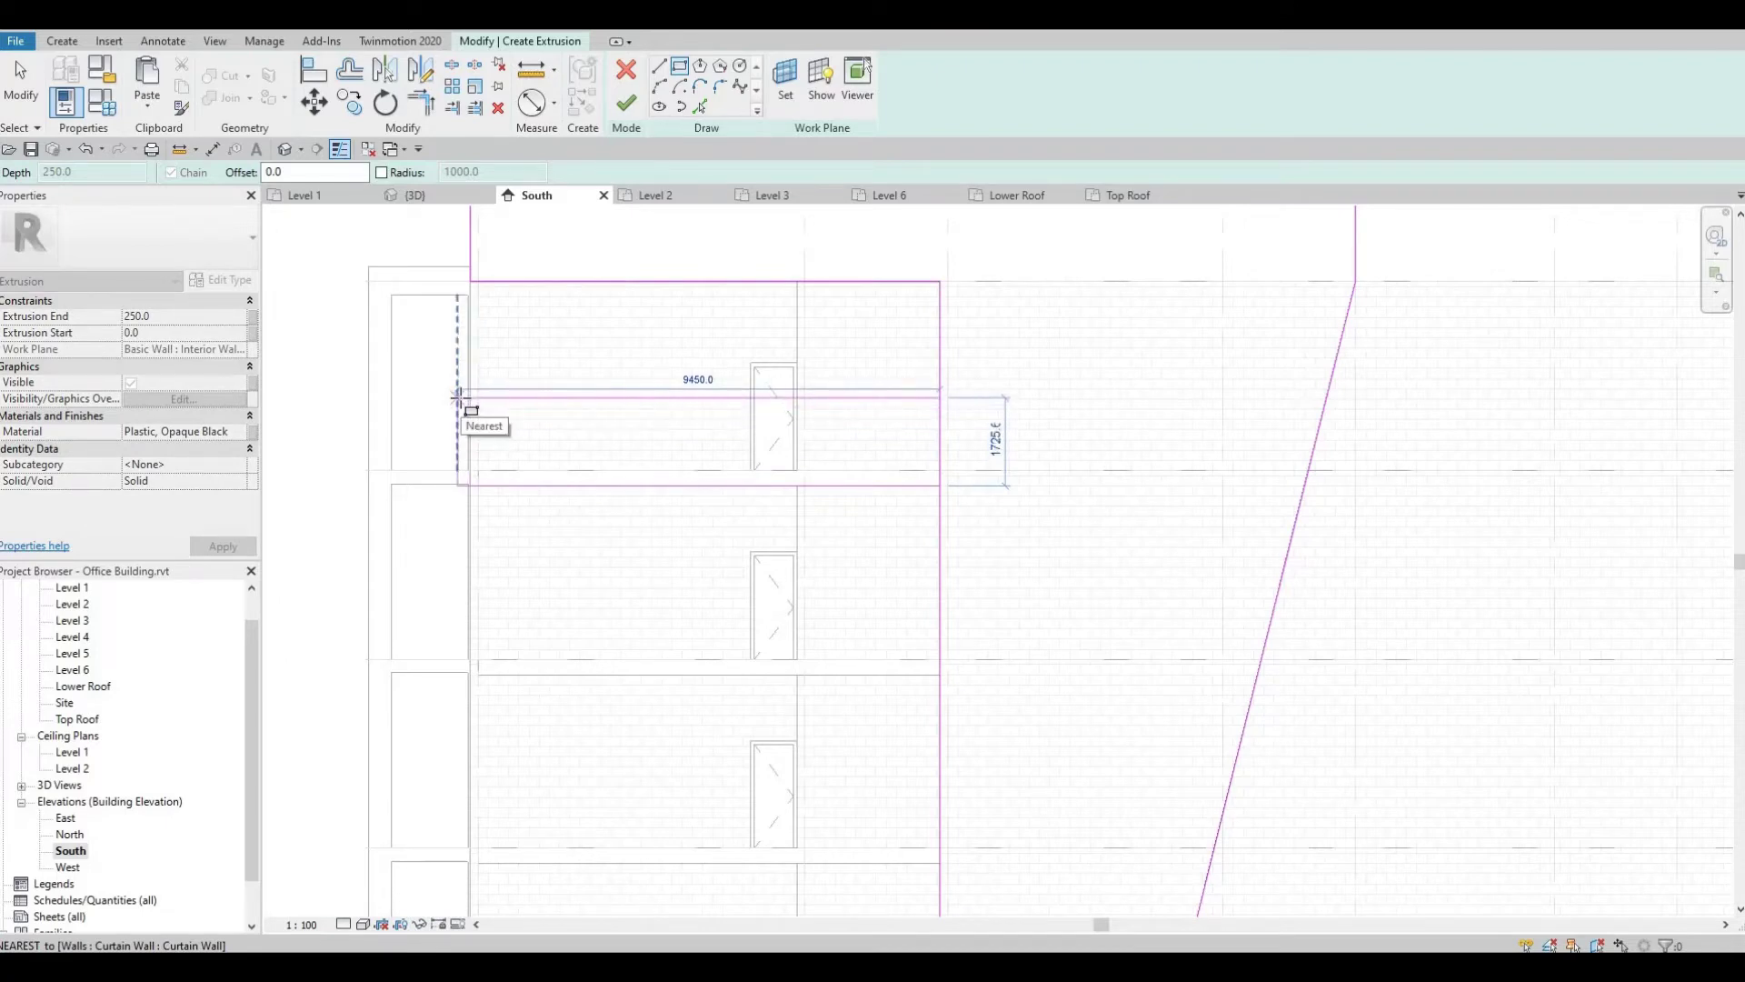
{"action": "left_click", "coordinate": [466, 397]}
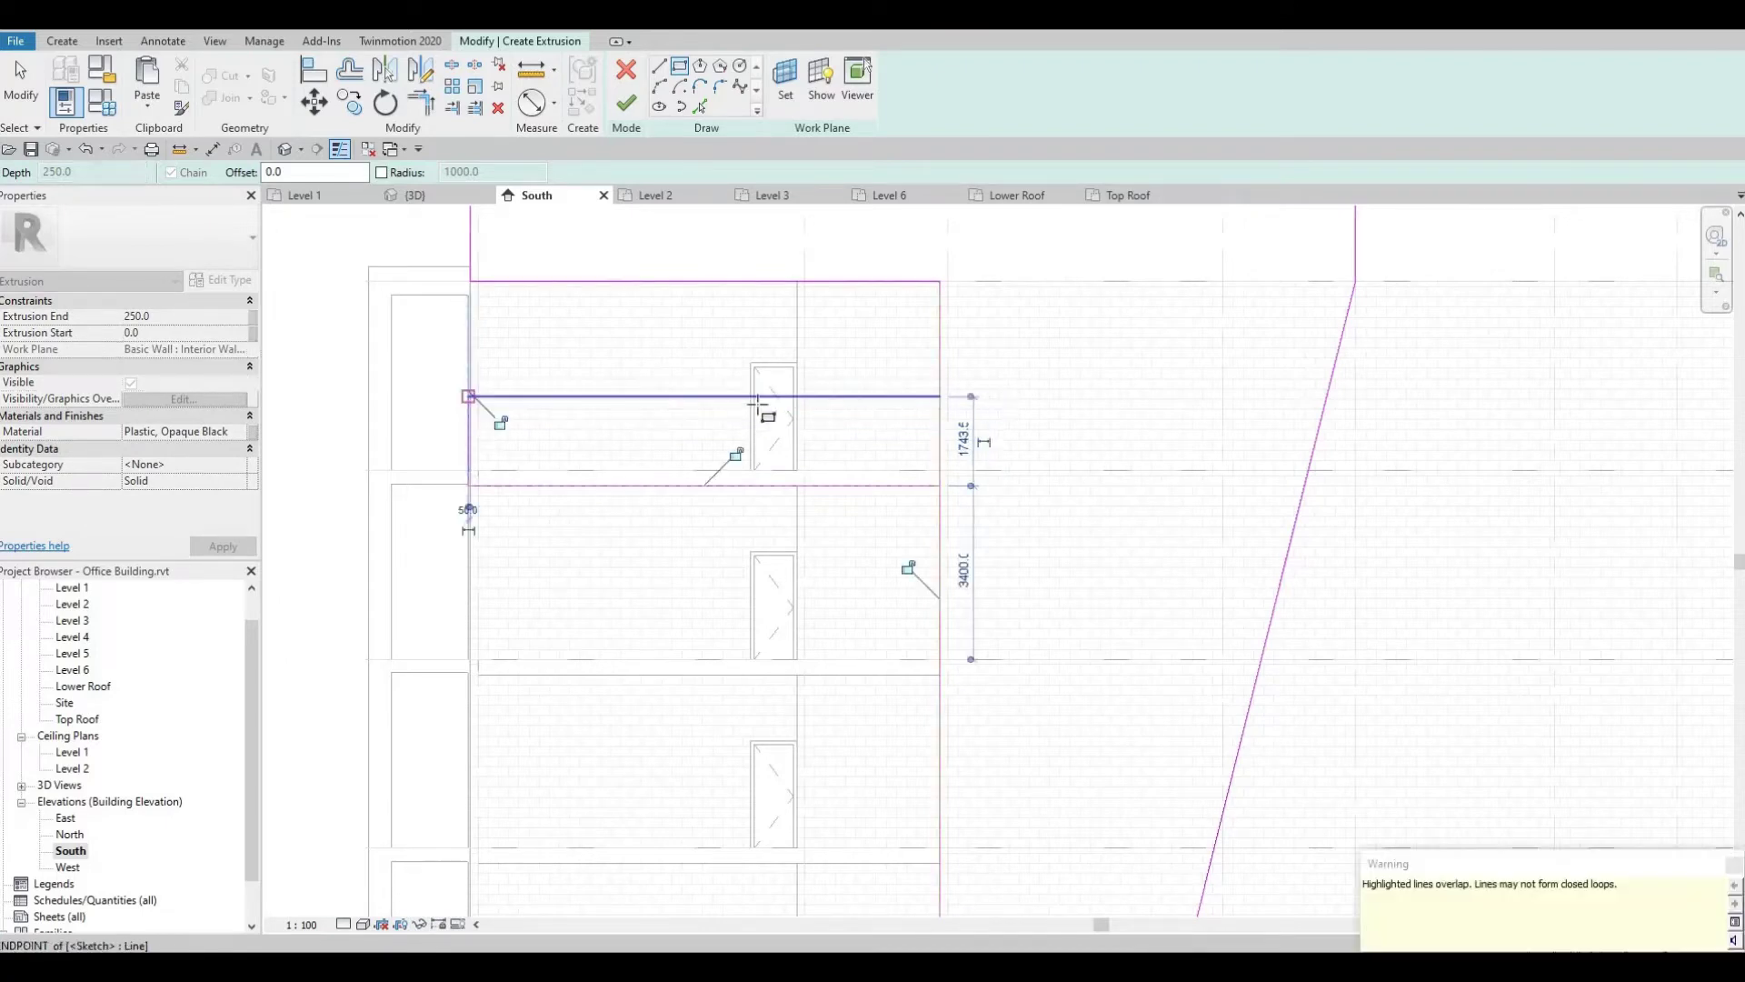
{"action": "key", "text": "Escape"}
{"action": "key", "text": "Escape"}
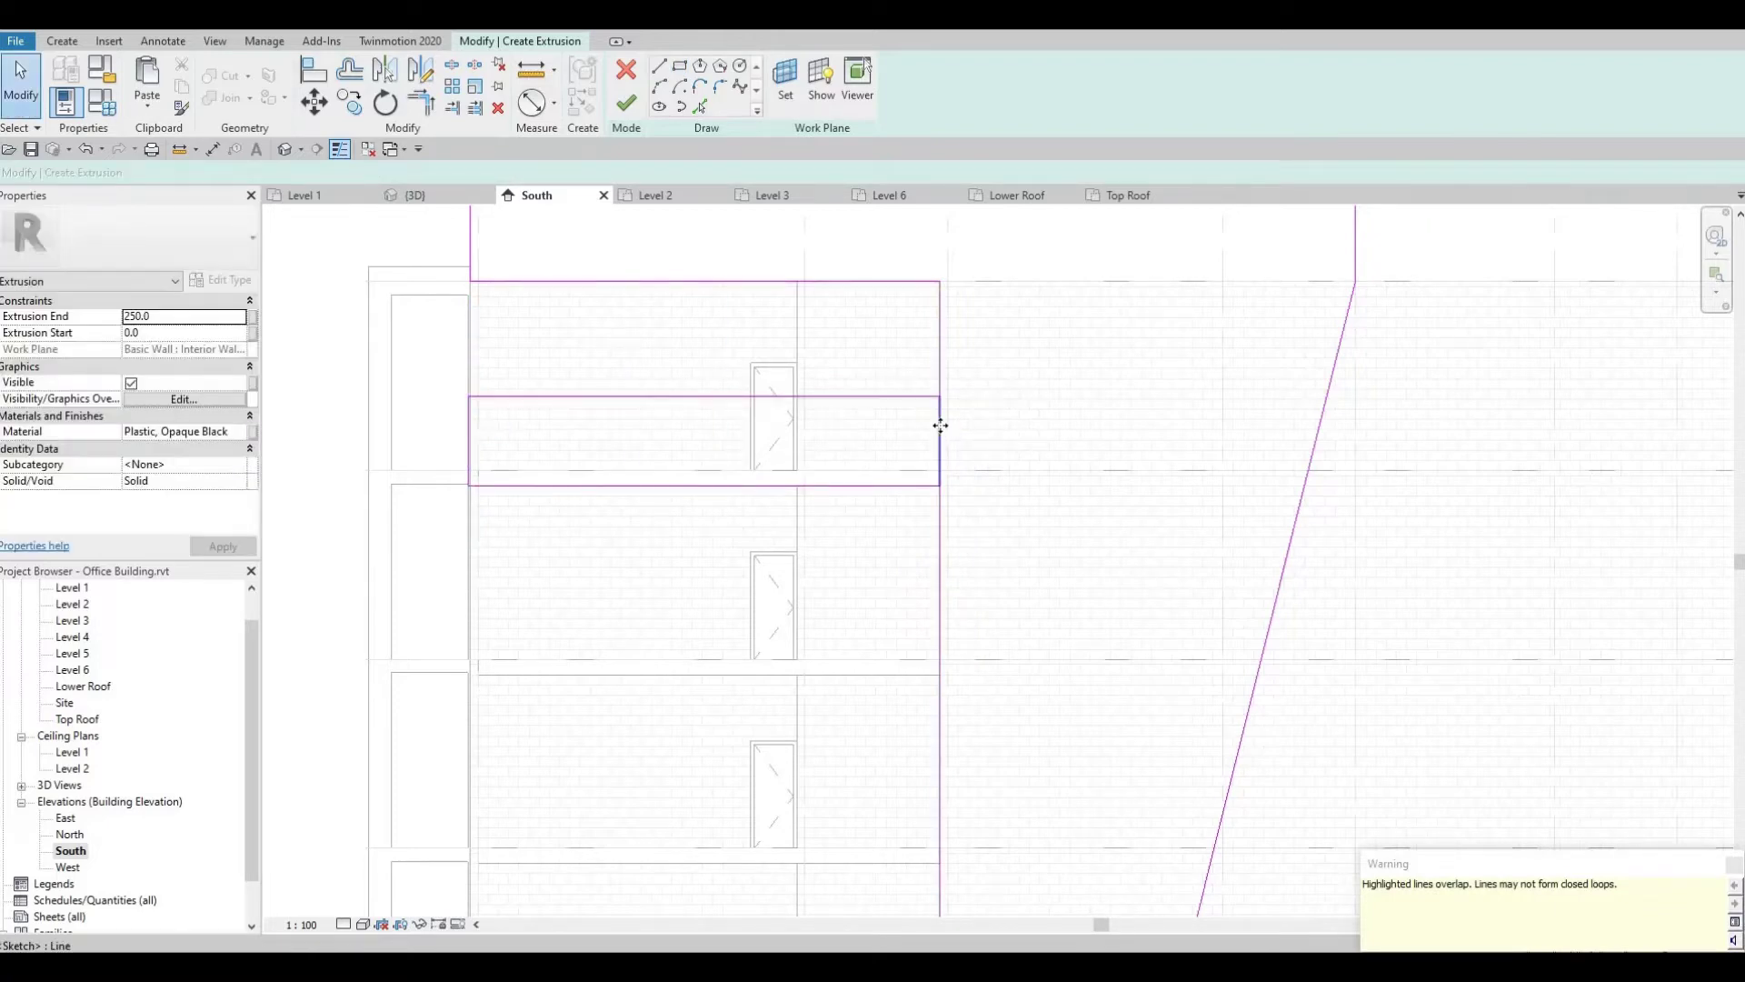
Delete the Level 6 rectangle's edge that overlaps the long vertical profile line and set the rectangle's height to 1500 mm.
{"action": "left_click", "coordinate": [940, 429]}
{"action": "left_click", "coordinate": [891, 522]}
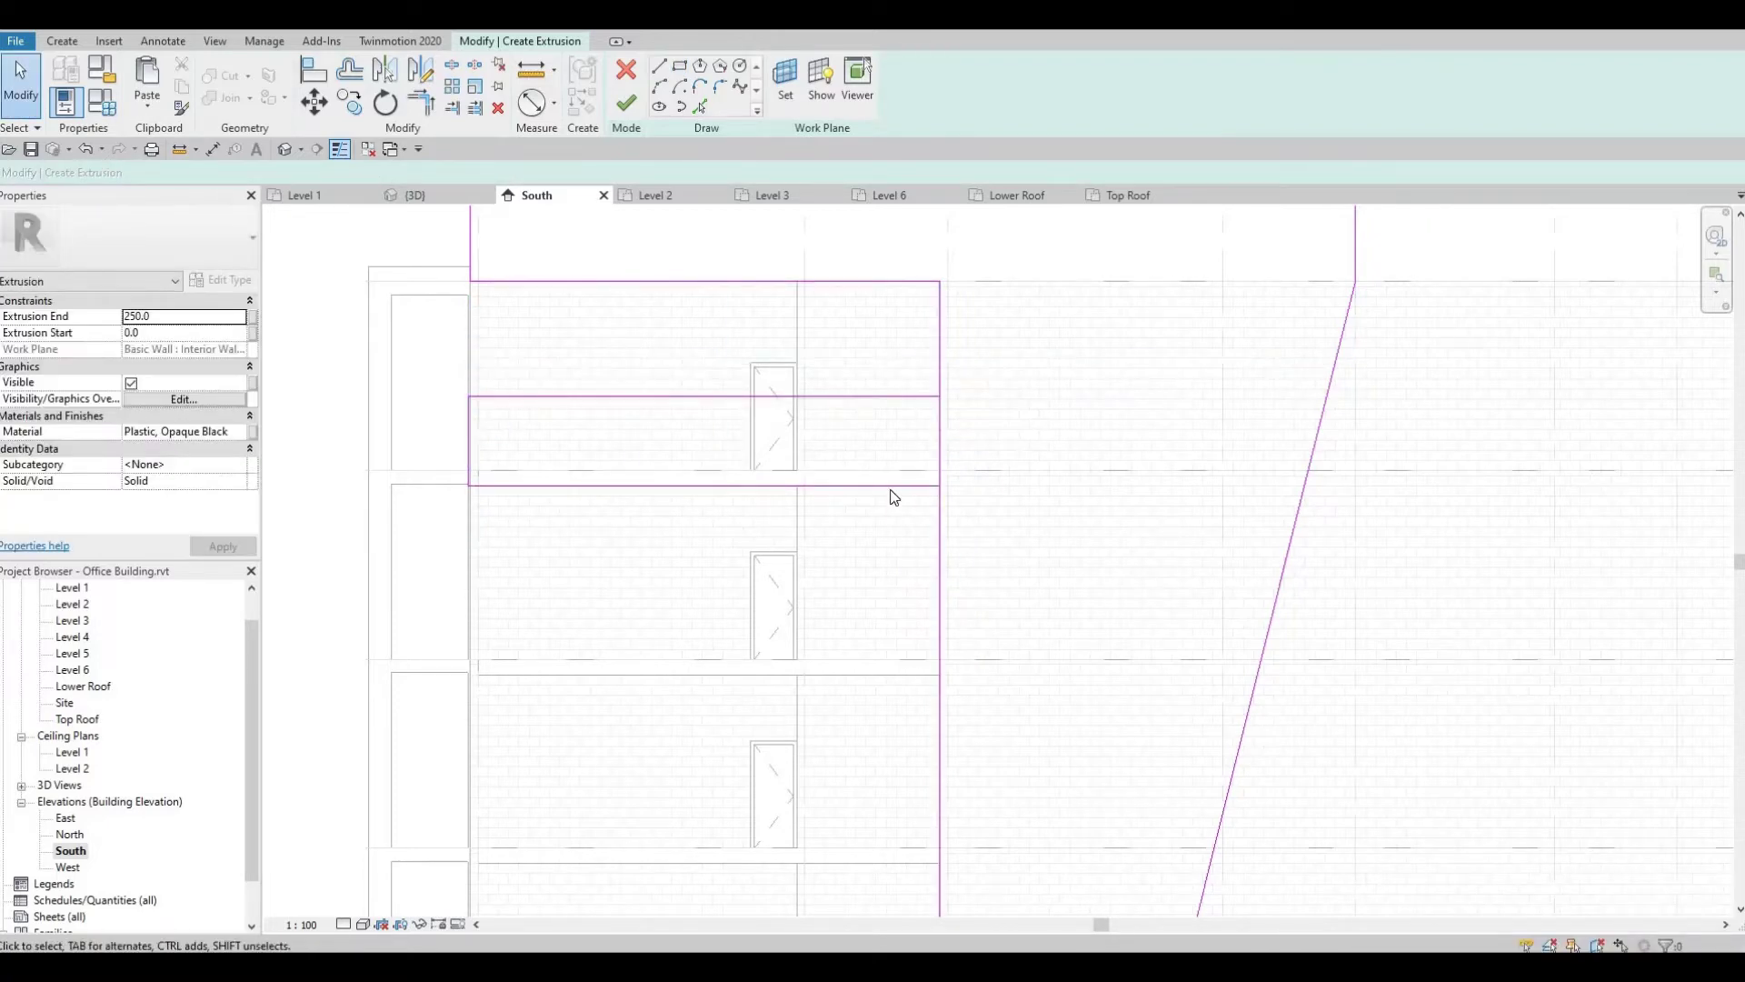
{"action": "middle_click_drag", "start_coordinate": [655, 462], "coordinate": [658, 453]}
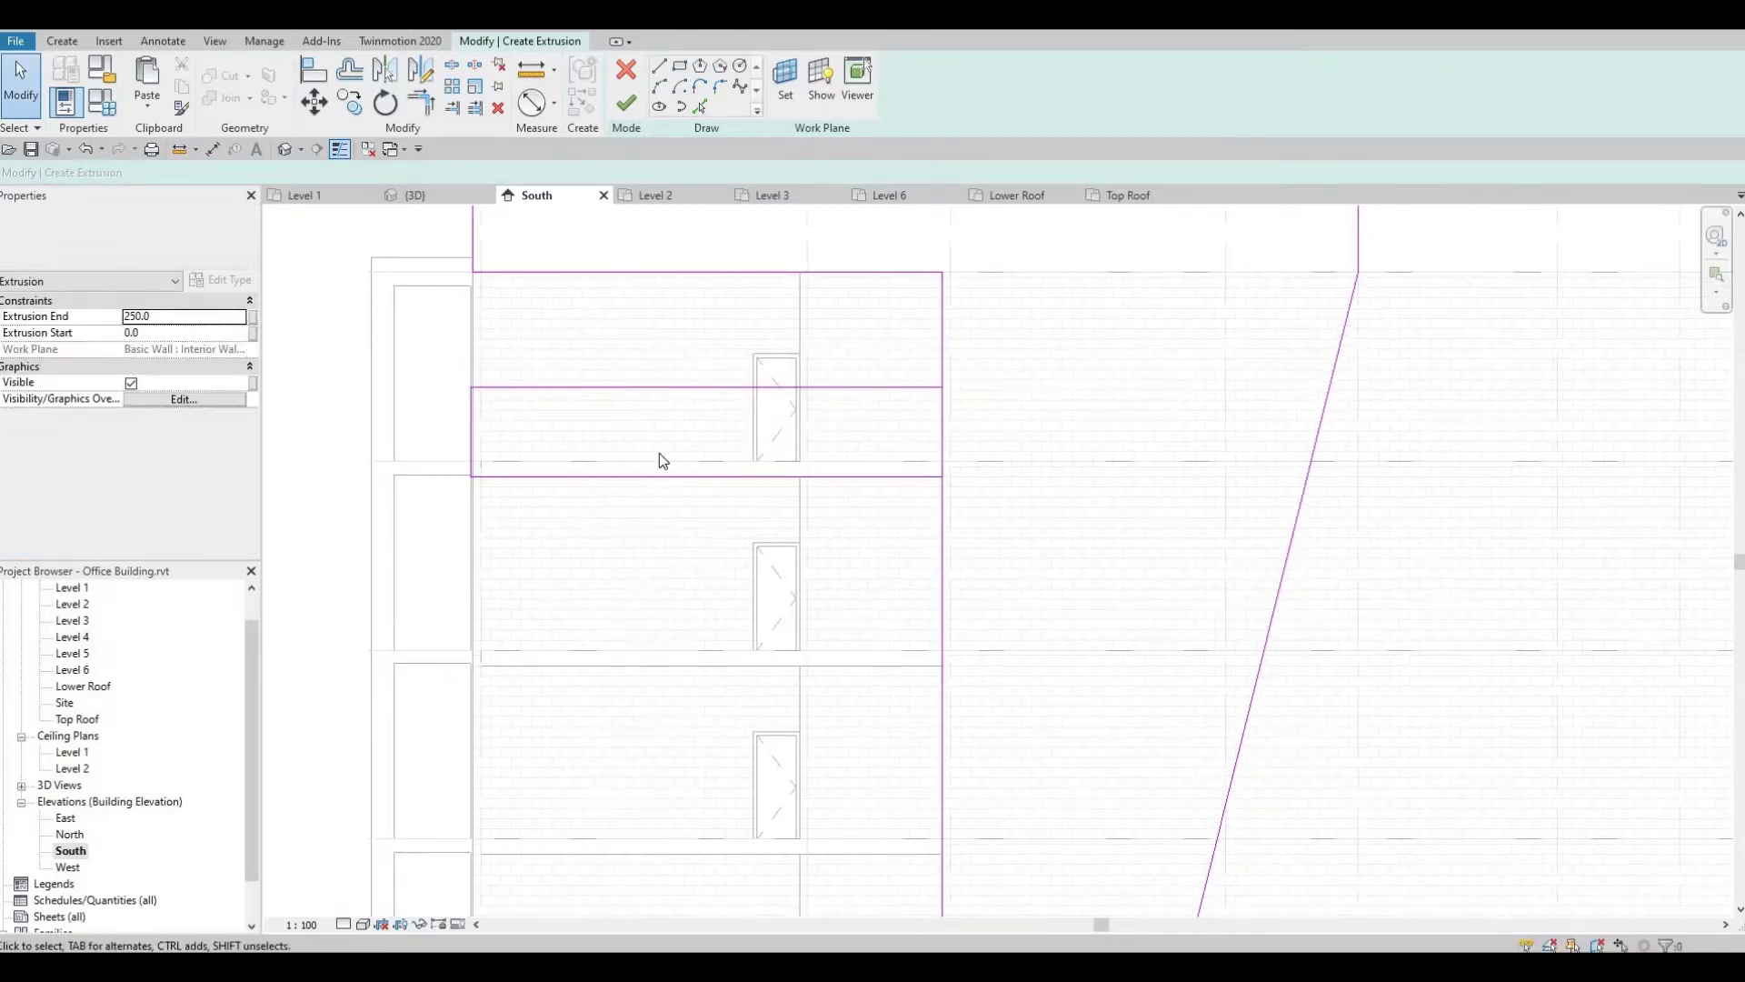
{"action": "key", "text": "Tab"}
{"action": "left_click", "coordinate": [602, 389]}
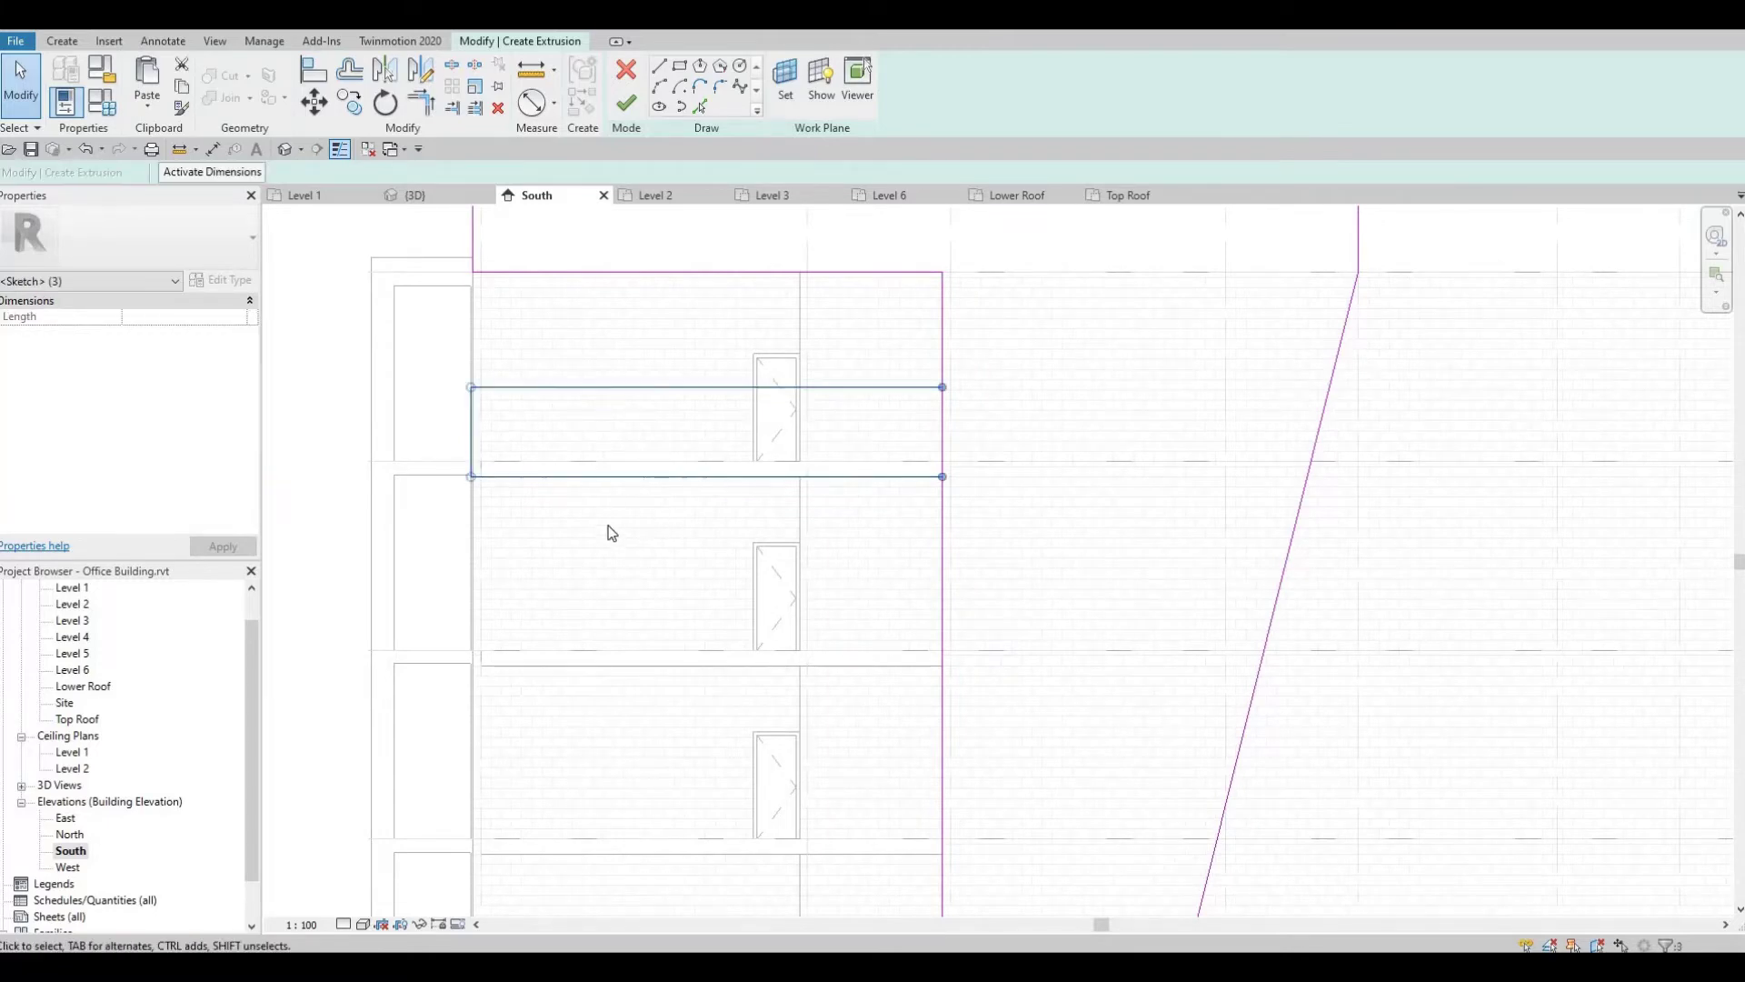
{"action": "middle_click_drag", "start_coordinate": [606, 517], "coordinate": [627, 484]}
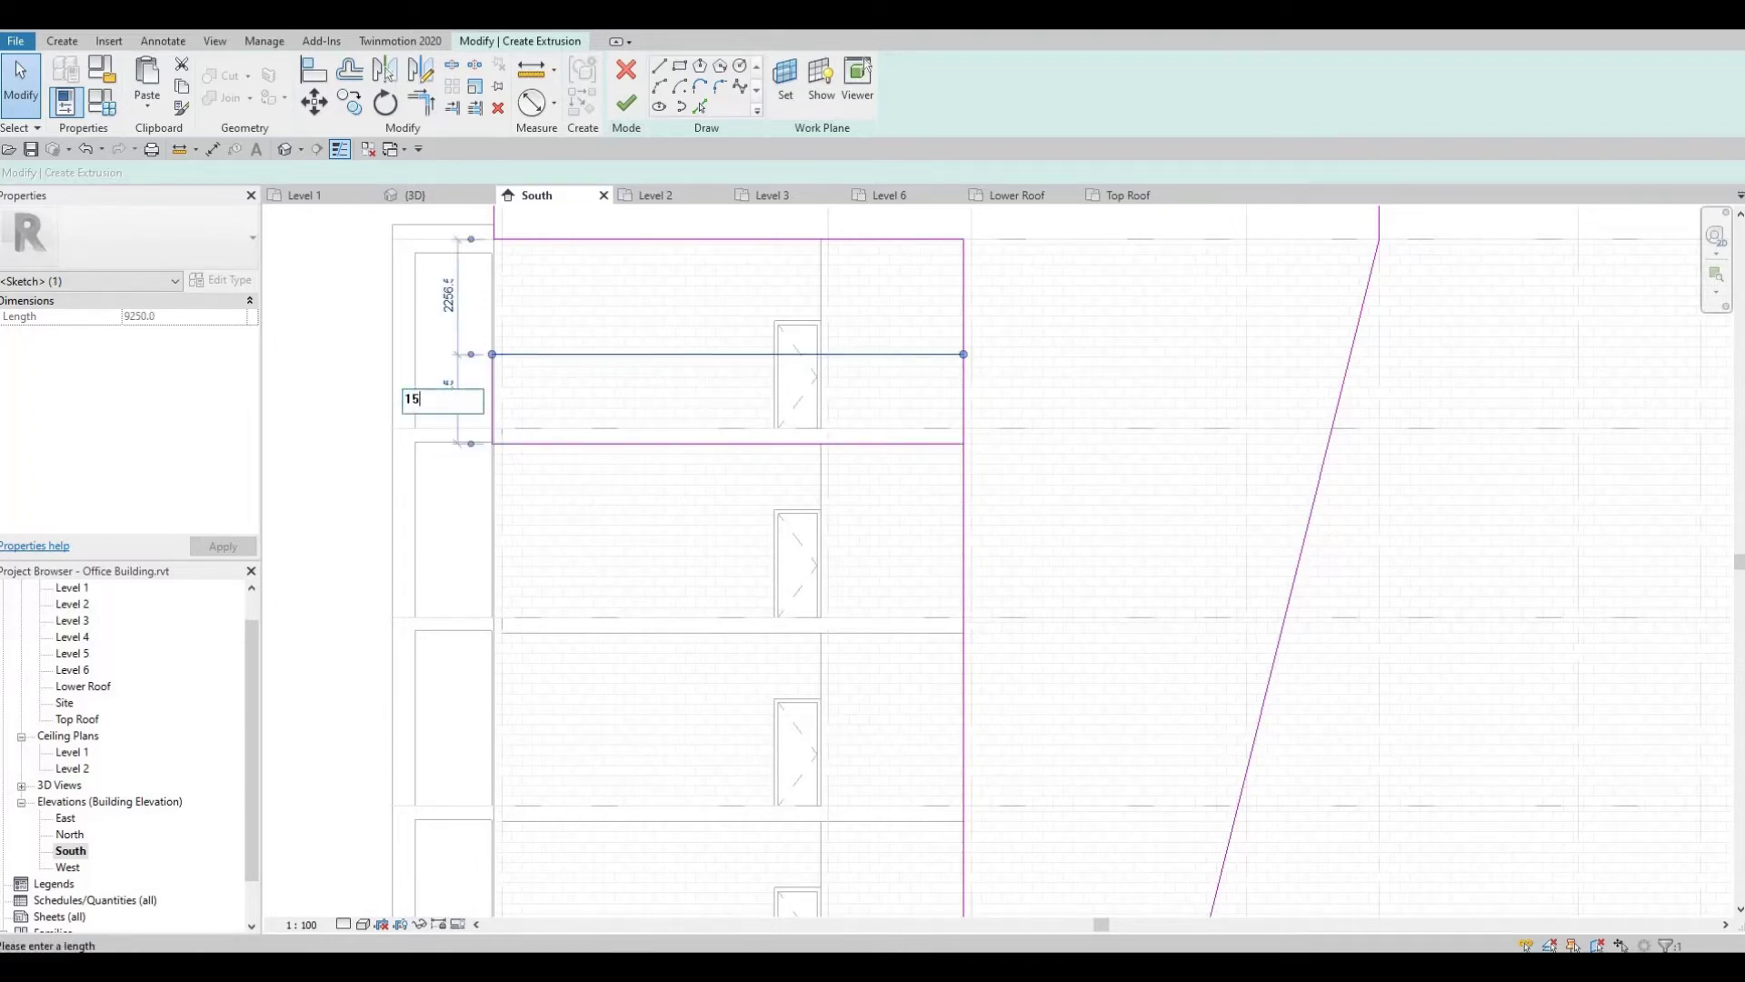
{"action": "key", "text": "Return"}
{"action": "left_click", "coordinate": [578, 418]}
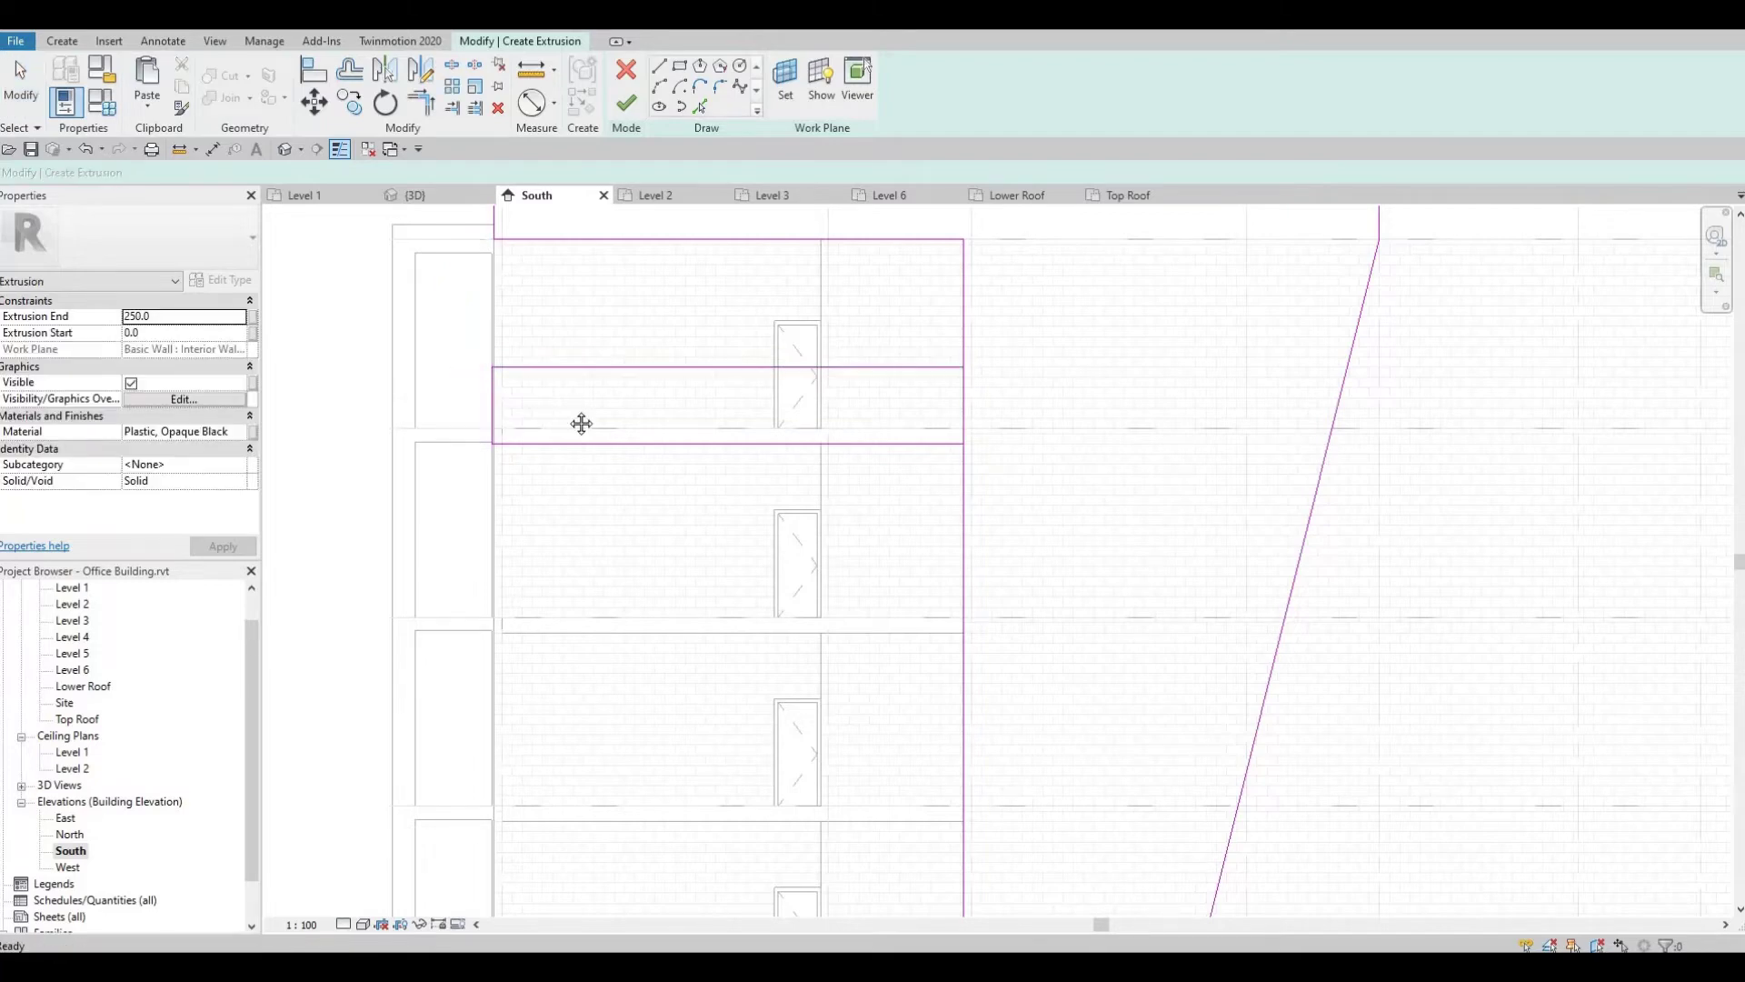
Copy the three-sided Level 6 band, with multiple copies enabled, from its lower endpoint on the long vertical line to the Level 5 slab underside.
{"action": "mouse_move", "coordinate": [580, 421]}
{"action": "middle_mouse_down"}
{"action": "mouse_move", "coordinate": [603, 411]}
{"action": "mouse_move", "coordinate": [656, 448]}
{"action": "middle_mouse_up"}
{"action": "scroll", "coordinate": [625, 367], "scroll_direction": "down", "scroll_amount": 1}
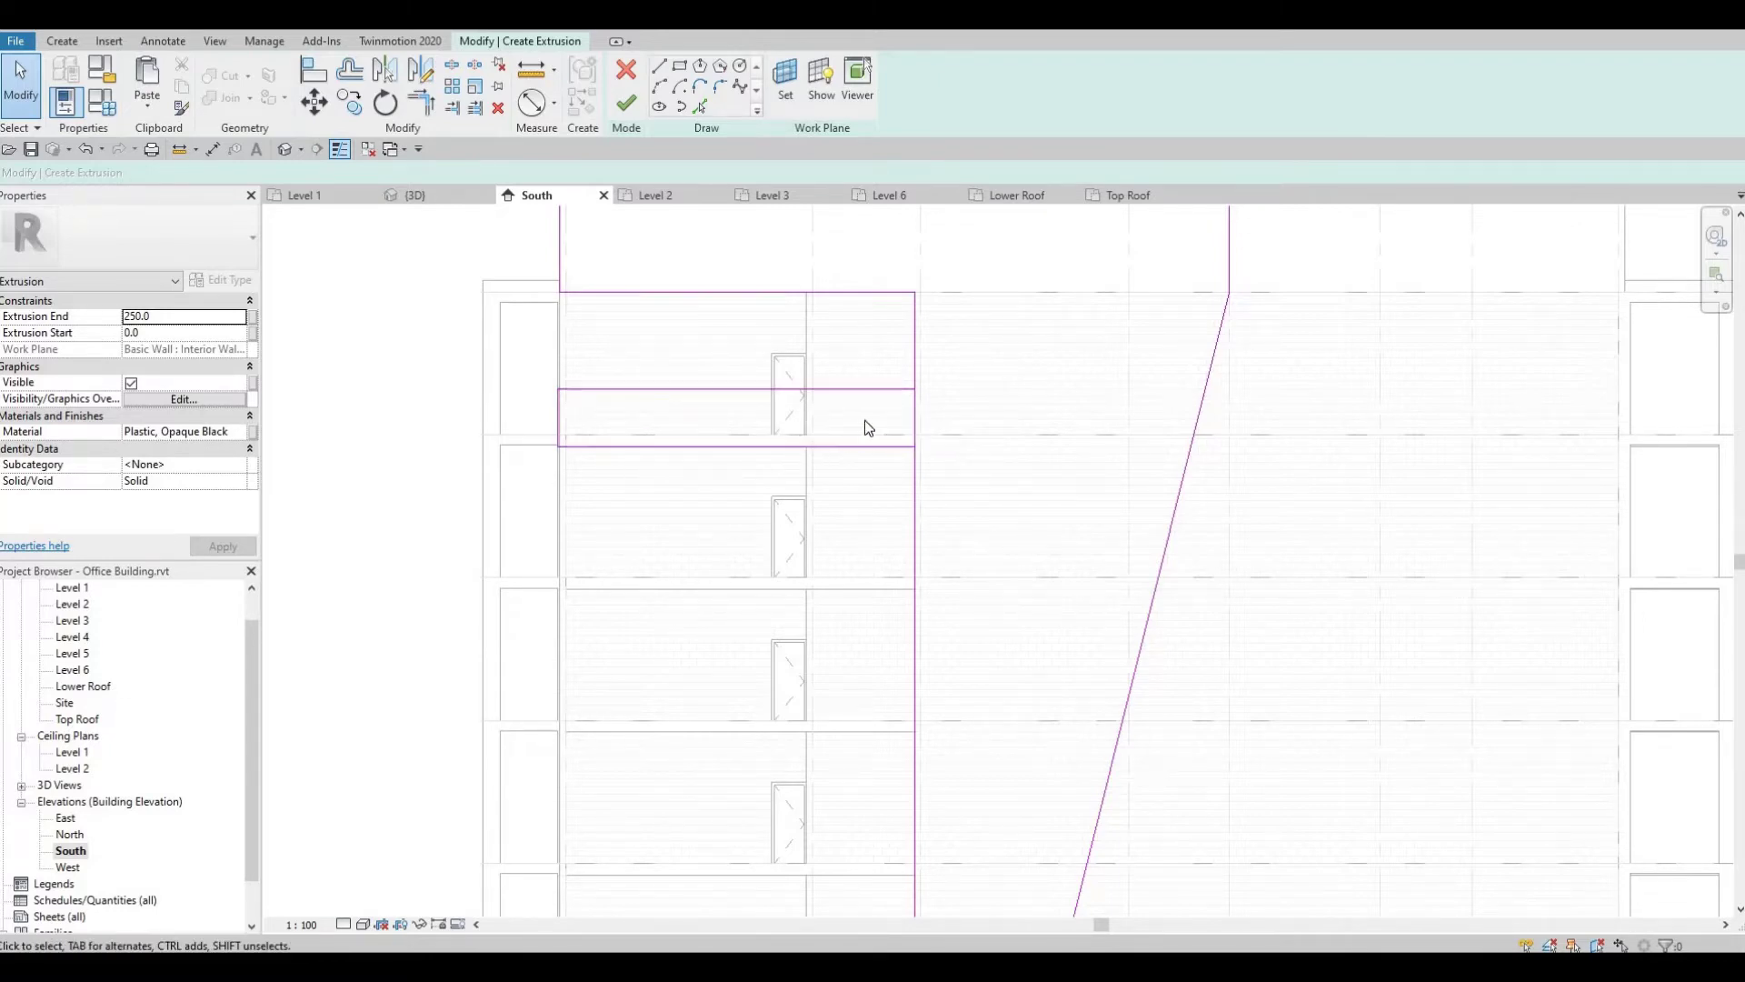
{"action": "scroll", "coordinate": [864, 420], "scroll_direction": "up", "scroll_amount": 1}
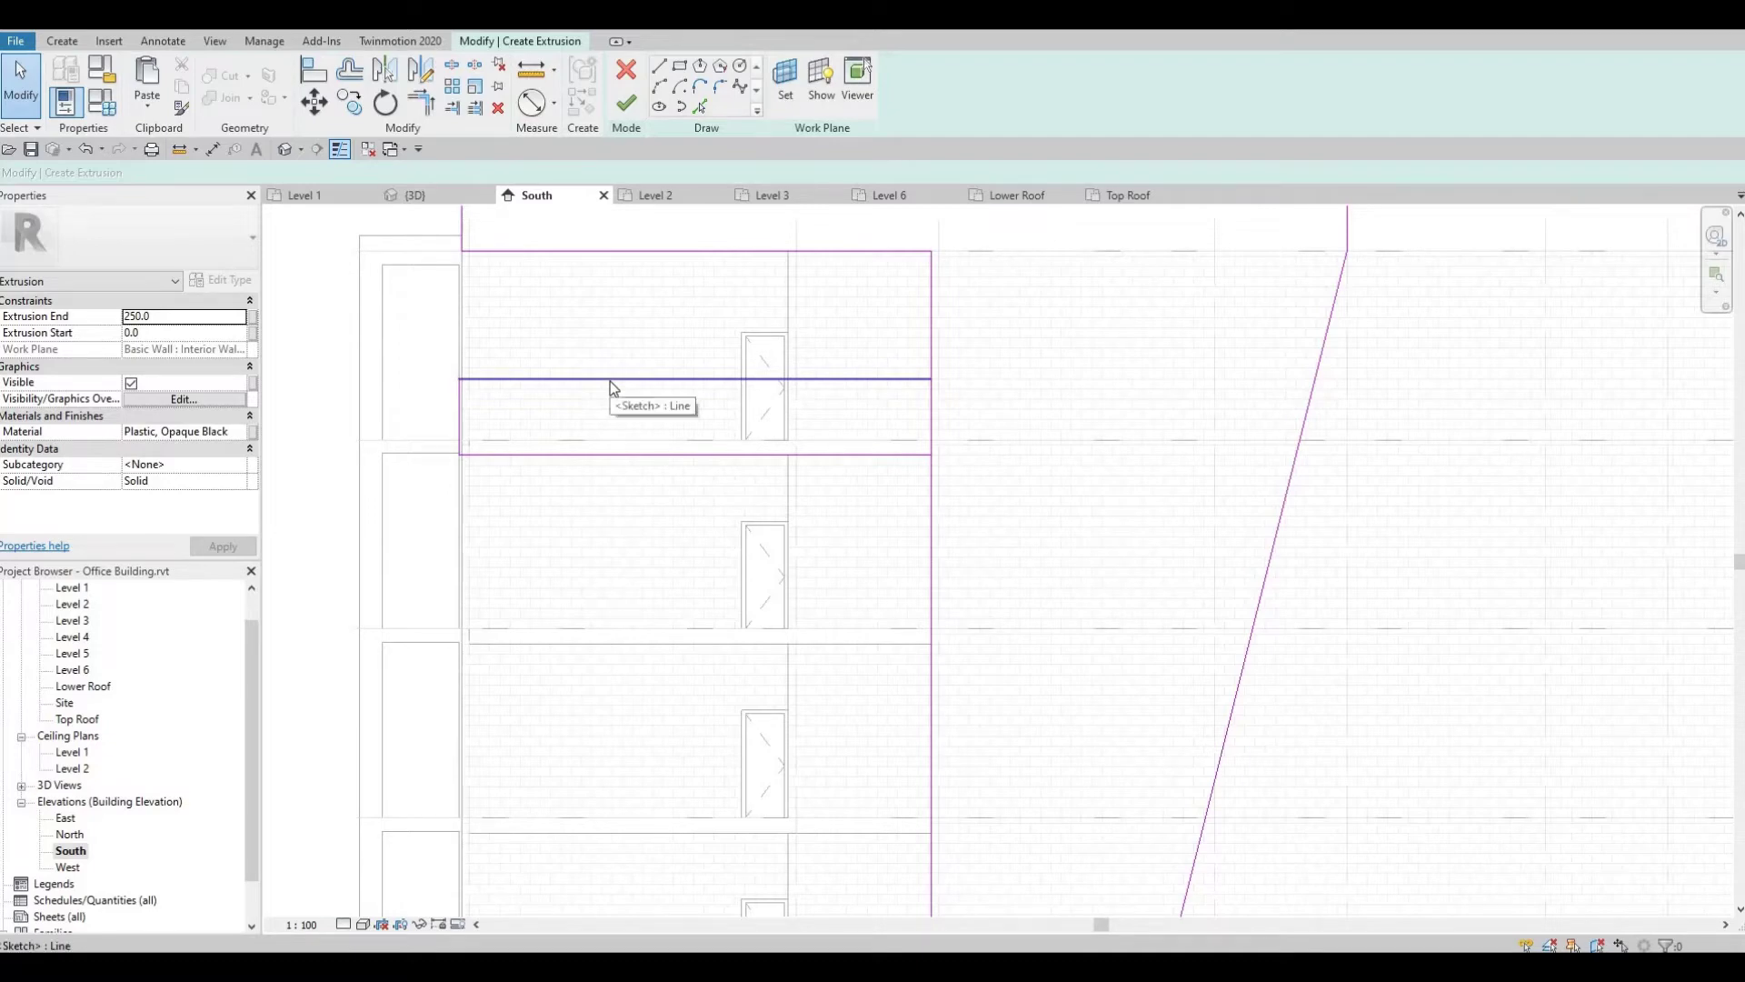
{"action": "key", "text": "Tab"}
{"action": "left_click", "coordinate": [899, 423]}
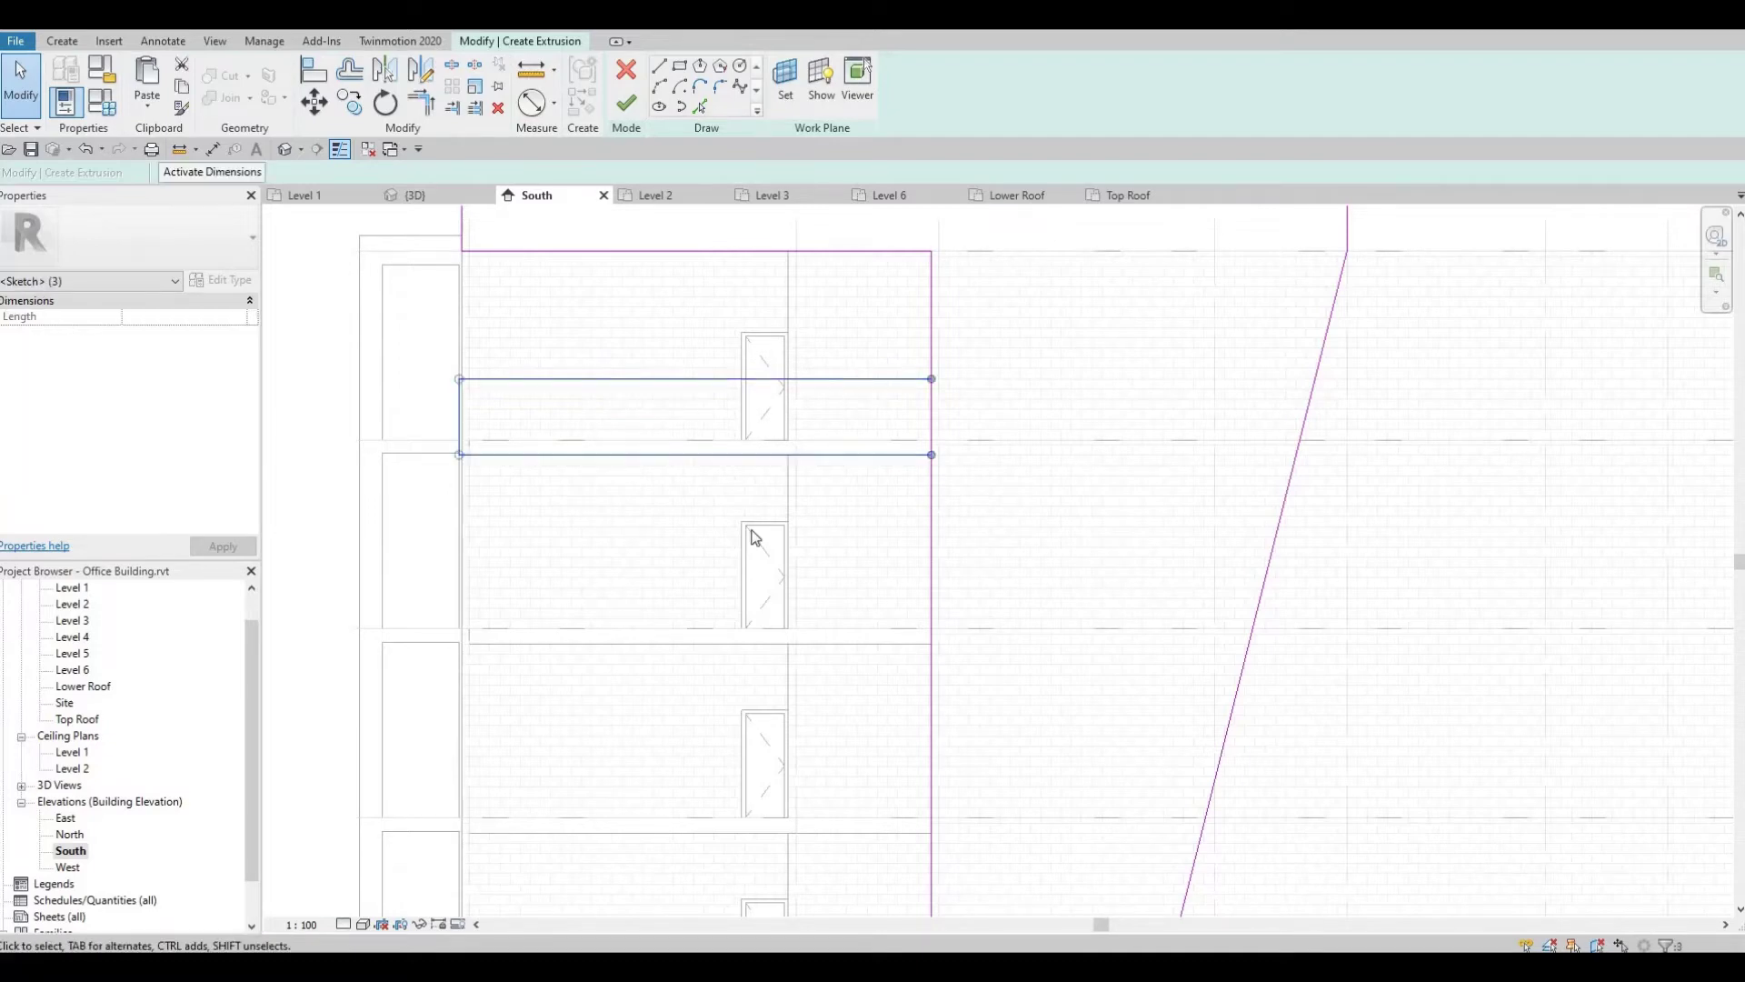
{"action": "middle_click_drag", "start_coordinate": [724, 521], "coordinate": [742, 506]}
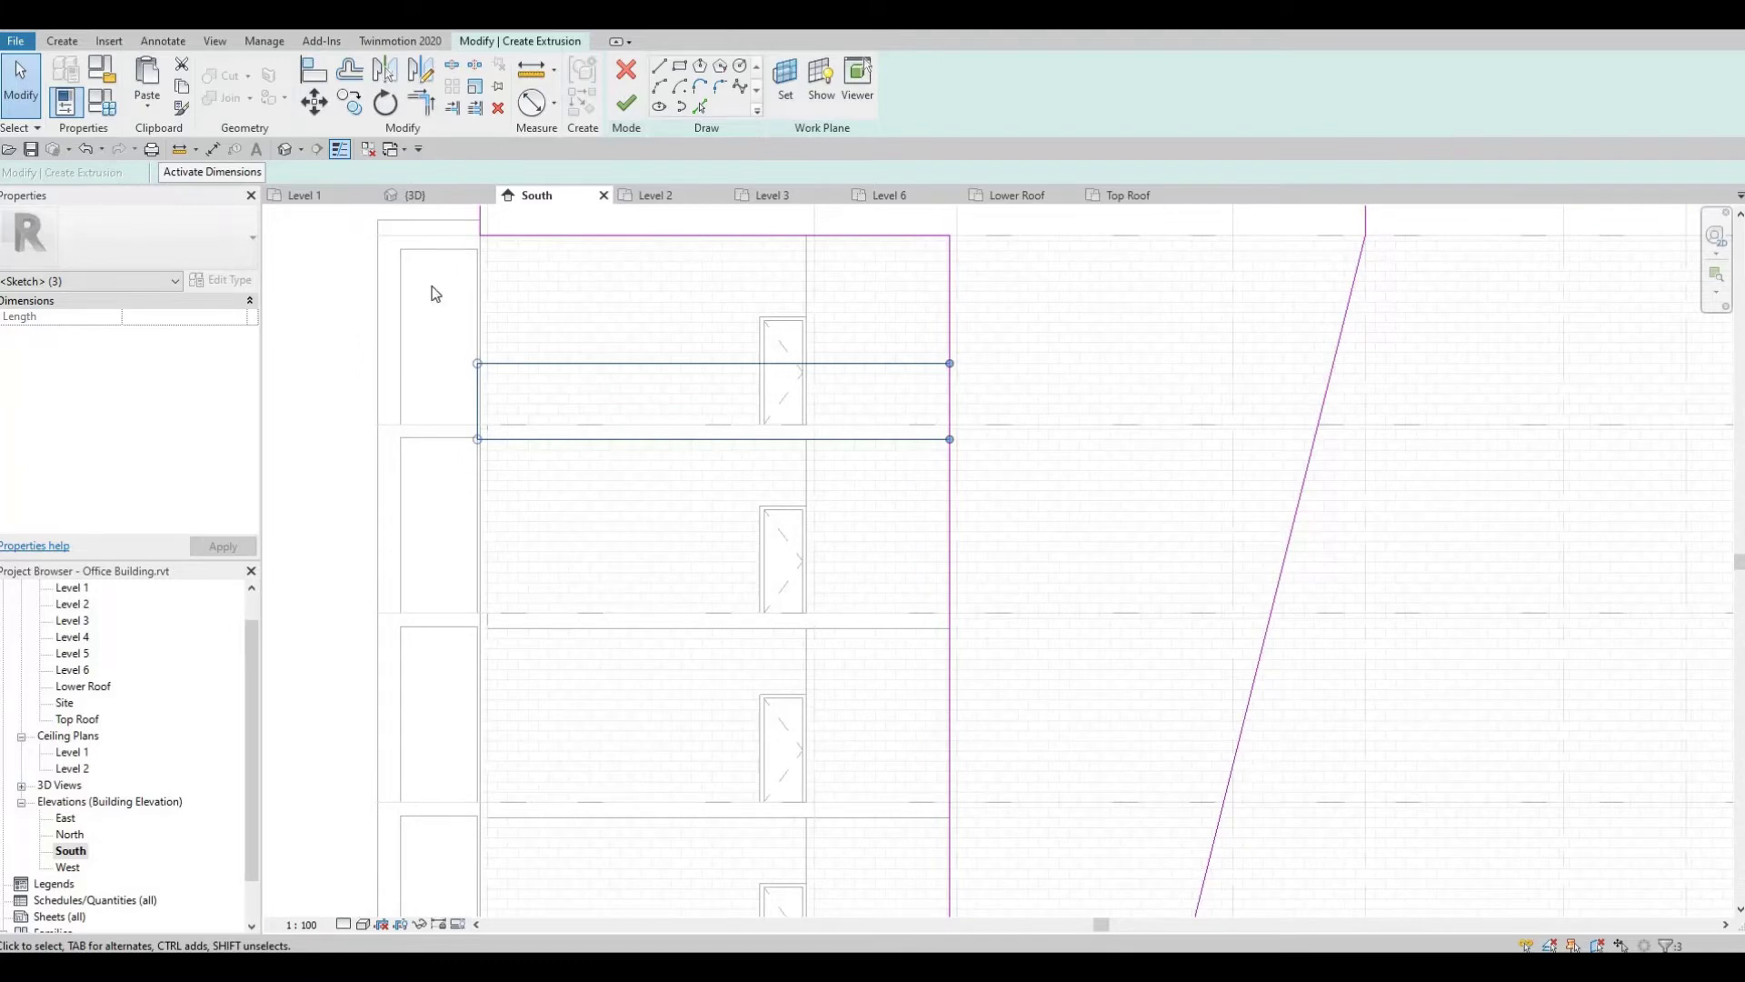
{"action": "scroll", "coordinate": [482, 368], "scroll_direction": "up", "scroll_amount": 8}
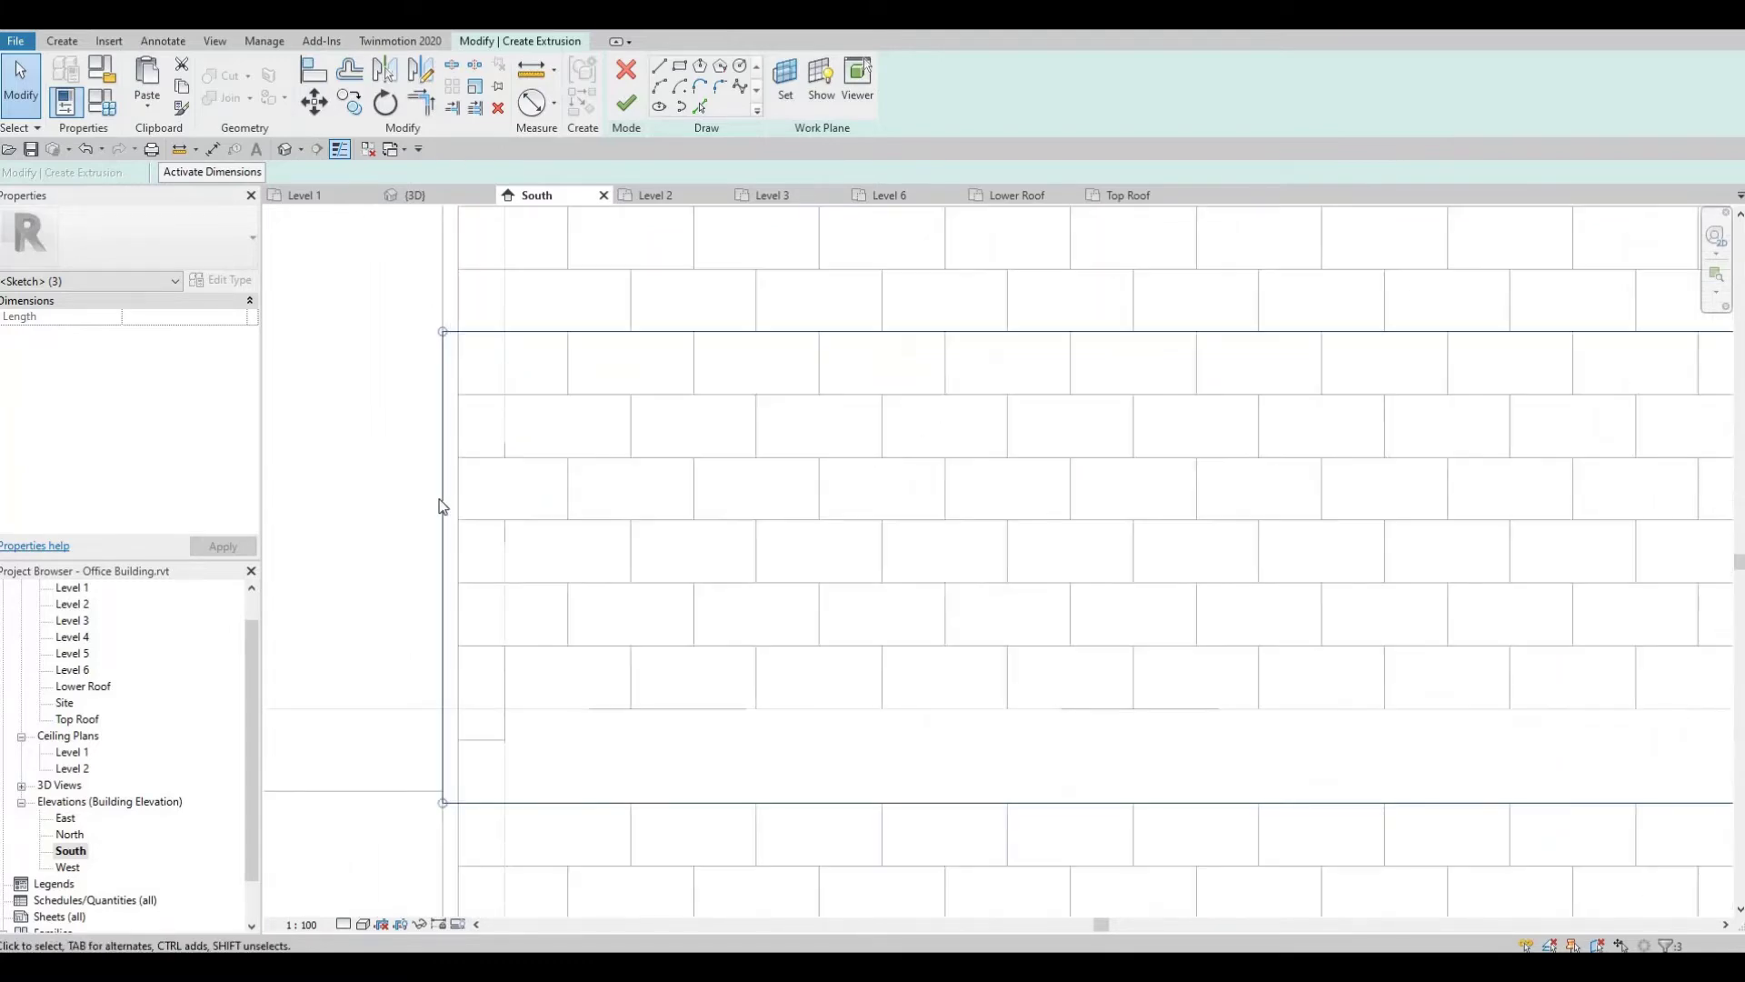
{"action": "scroll", "coordinate": [429, 655], "scroll_direction": "down", "scroll_amount": 6}
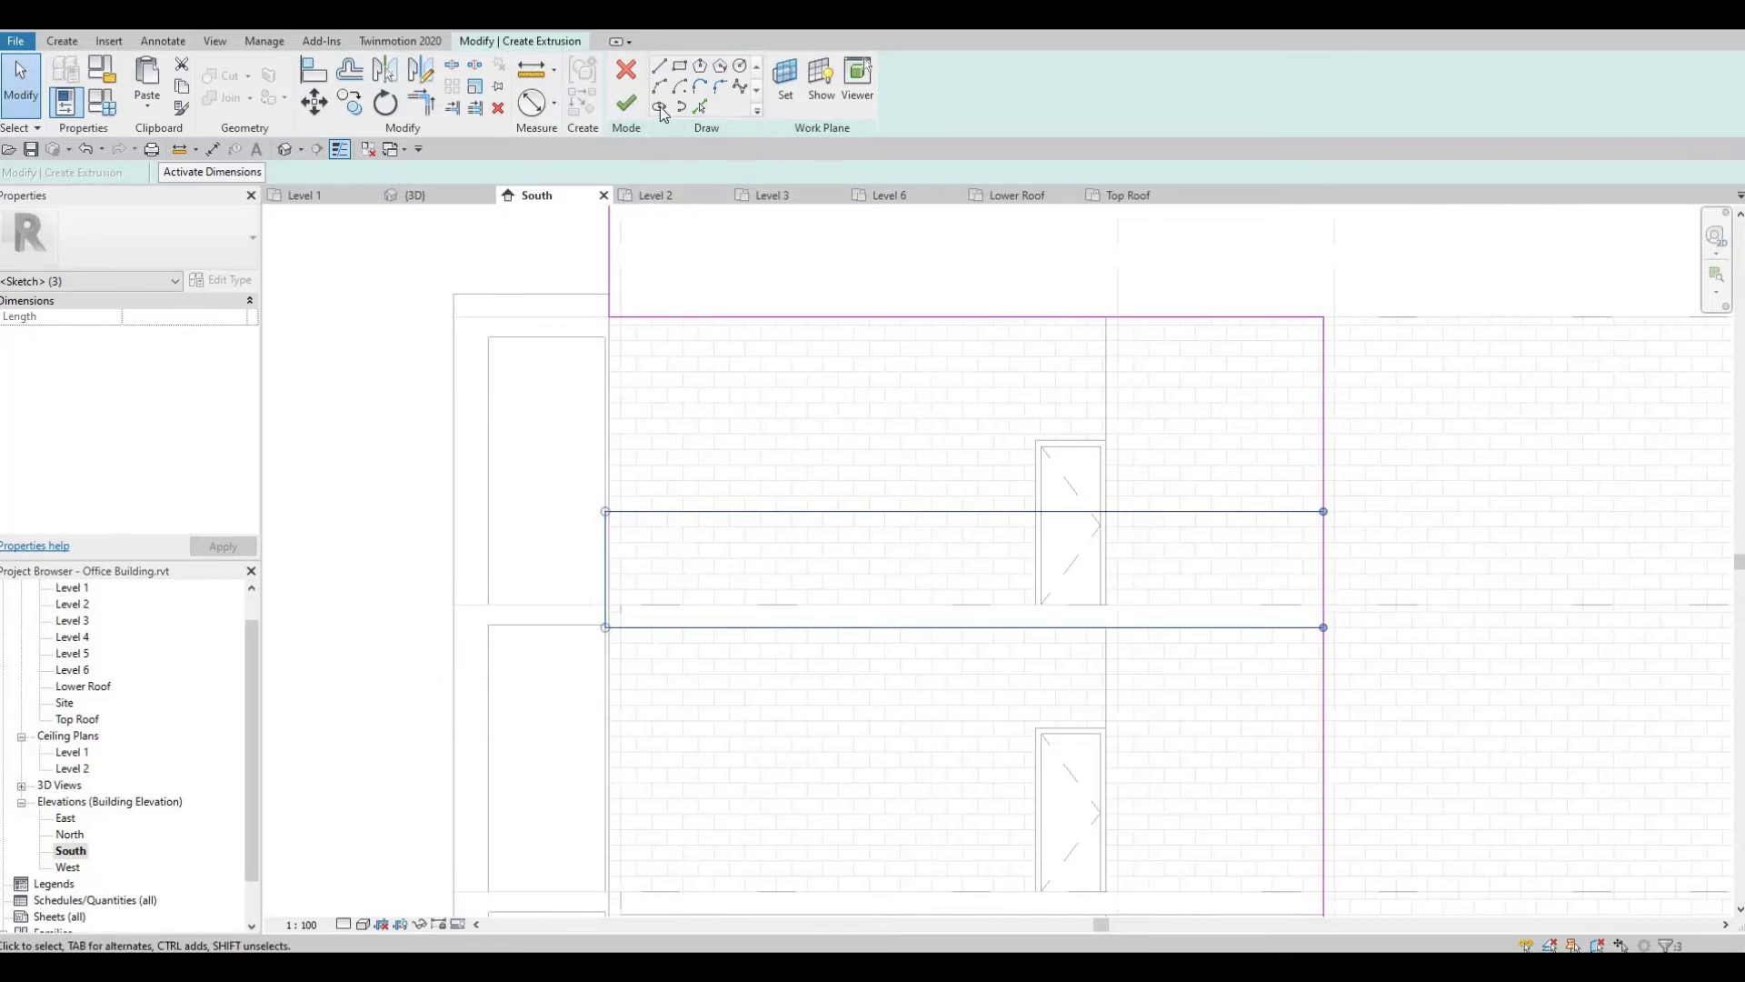
{"action": "left_click", "coordinate": [351, 103]}
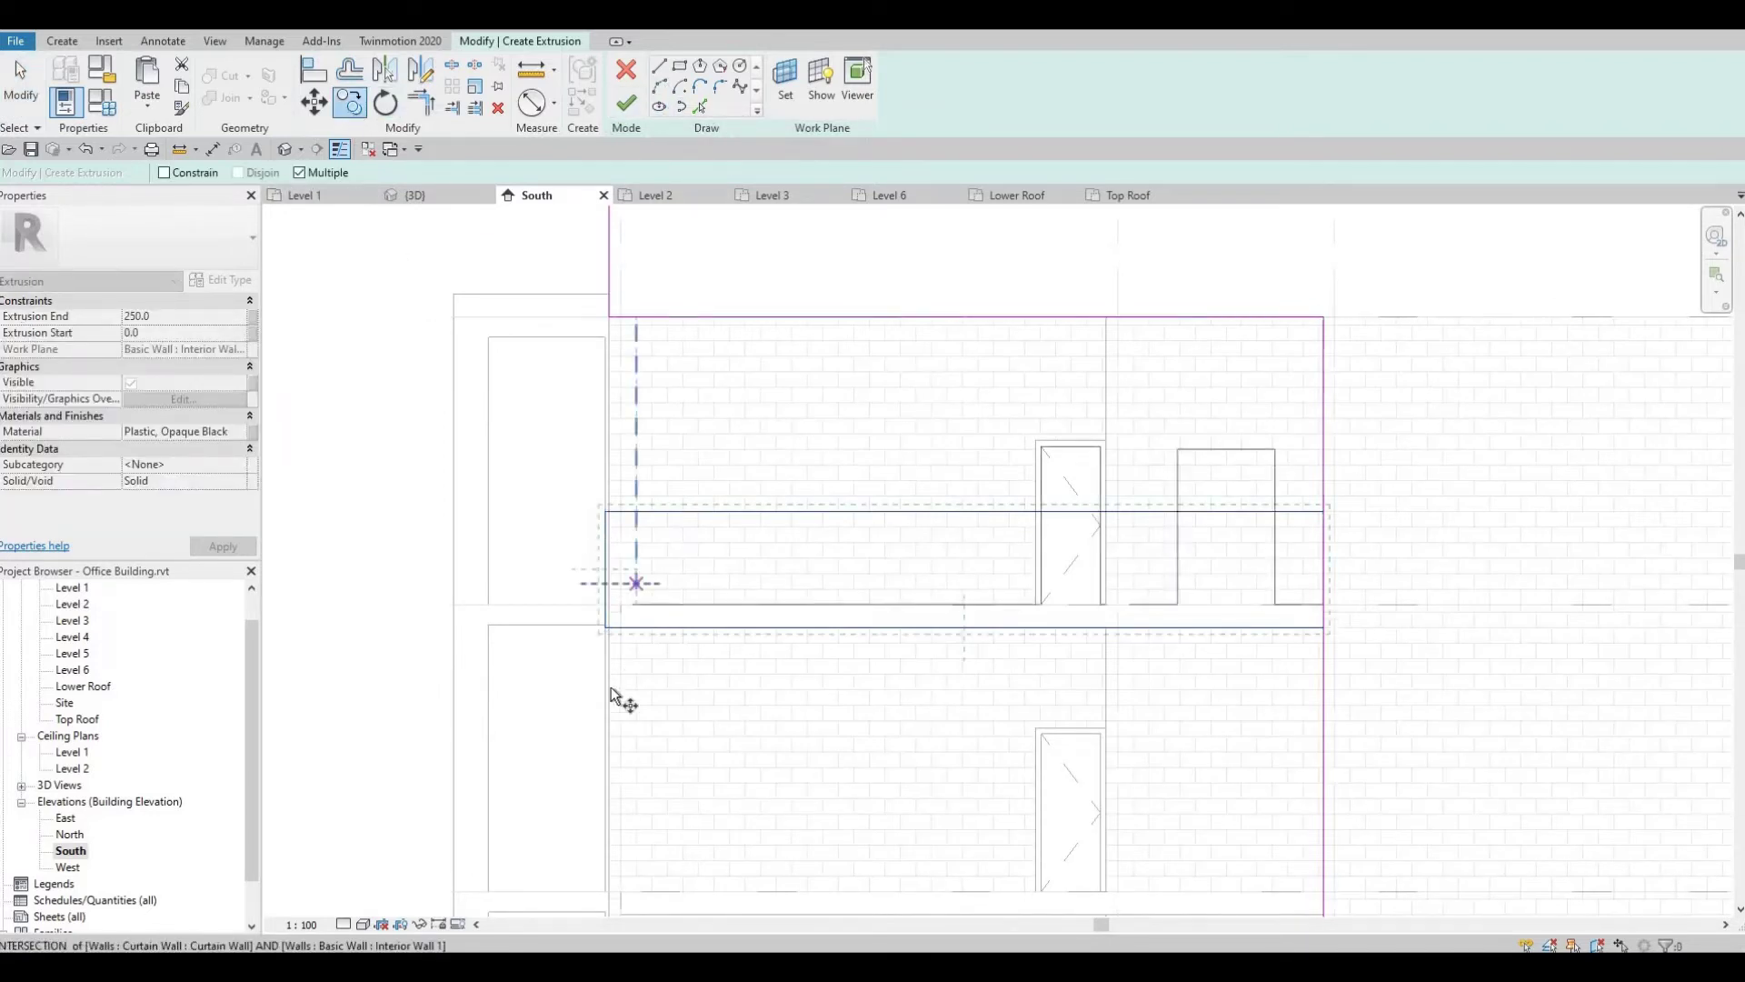
{"action": "scroll", "coordinate": [640, 604], "scroll_direction": "up", "scroll_amount": 5}
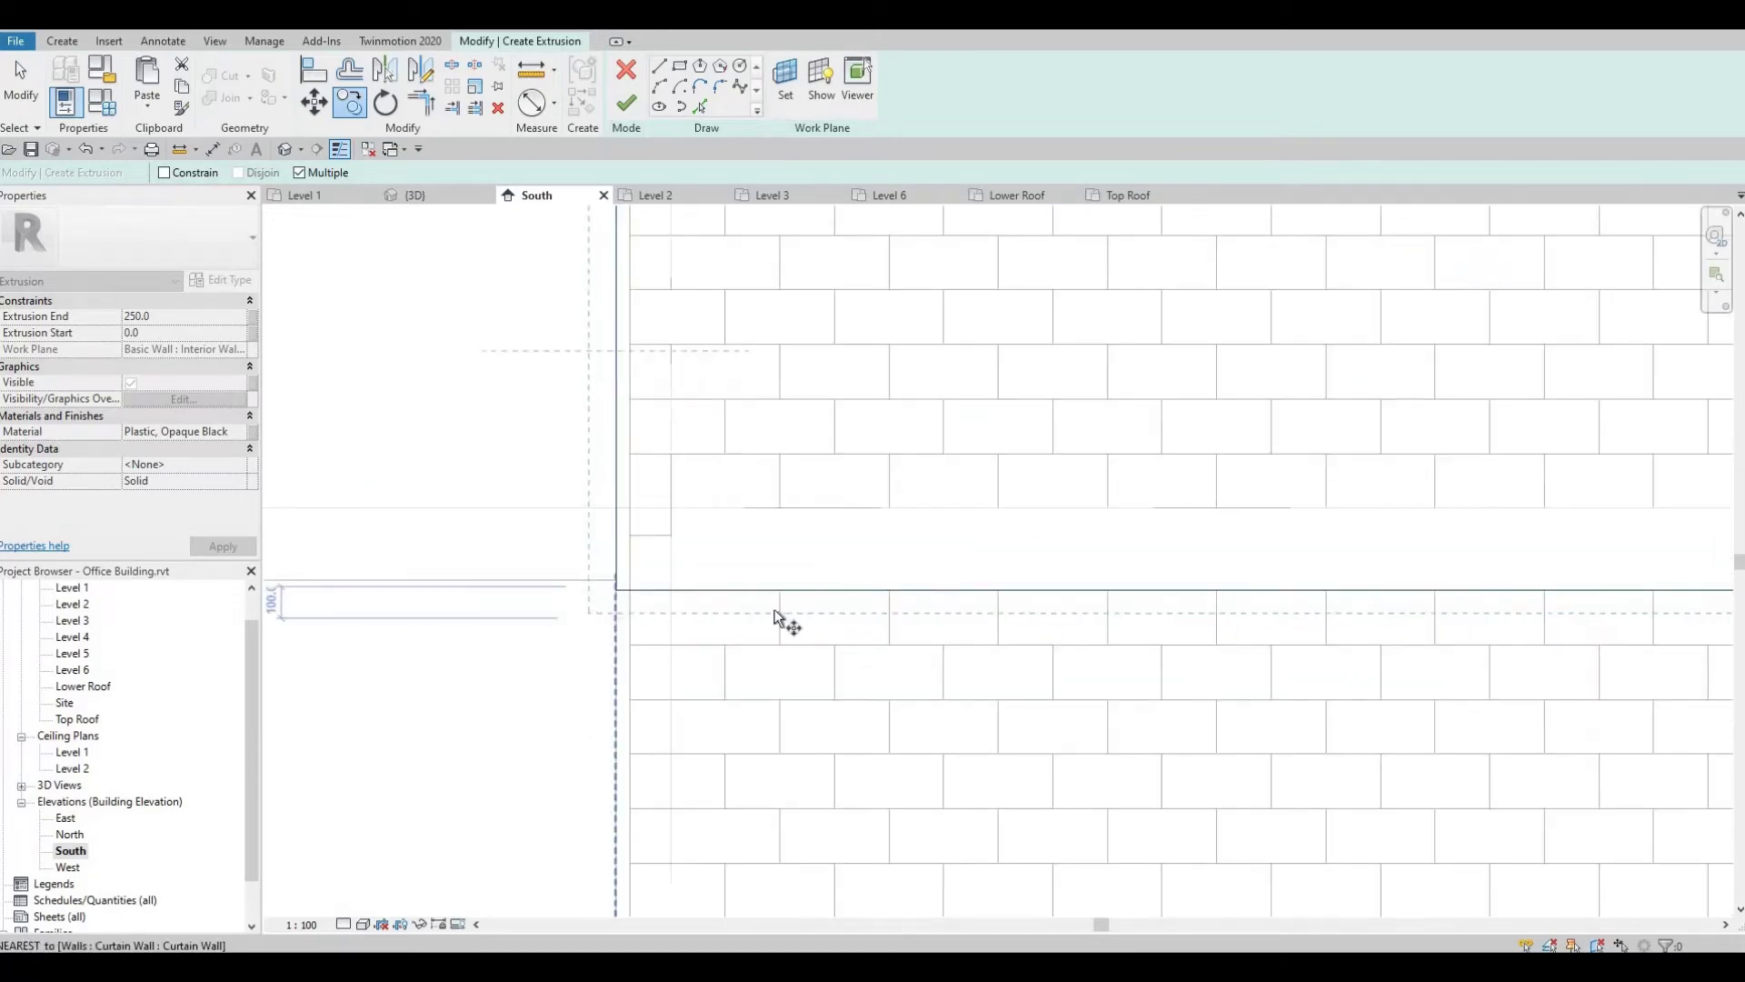
{"action": "scroll", "coordinate": [774, 609], "scroll_direction": "down", "scroll_amount": 5}
{"action": "scroll", "coordinate": [1097, 564], "scroll_direction": "up", "scroll_amount": 4}
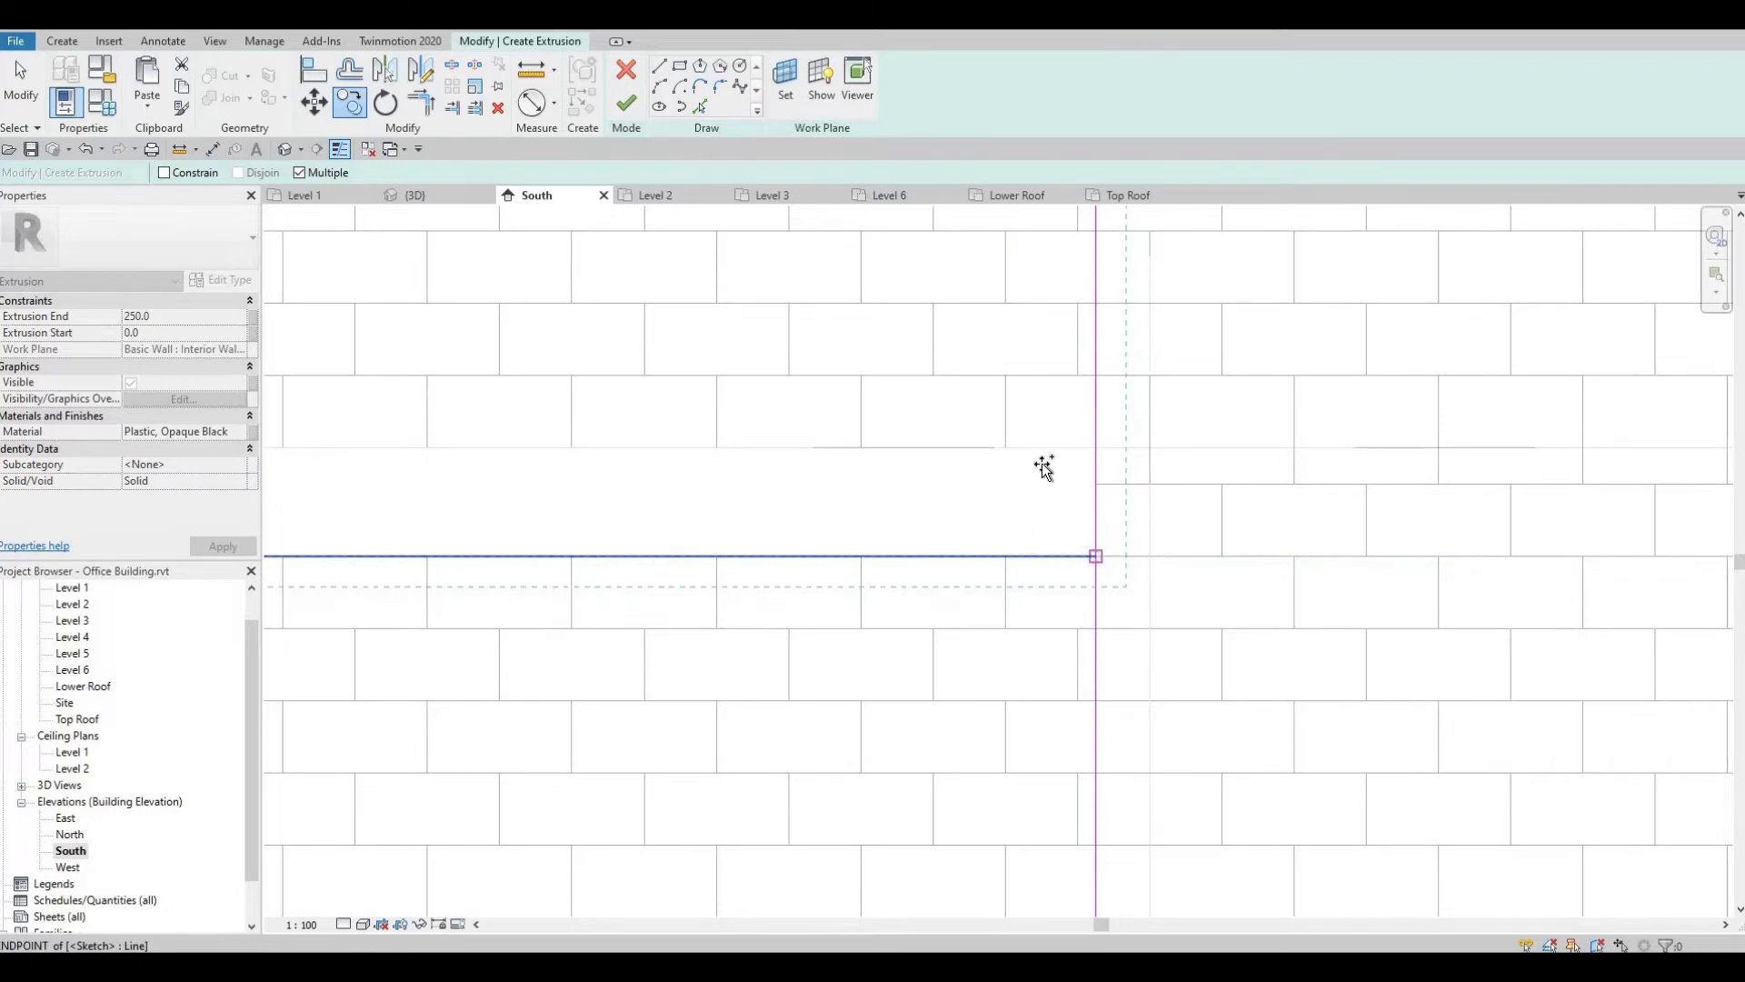
{"action": "left_click", "coordinate": [1094, 553]}
{"action": "scroll", "coordinate": [1054, 627], "scroll_direction": "down", "scroll_amount": 4}
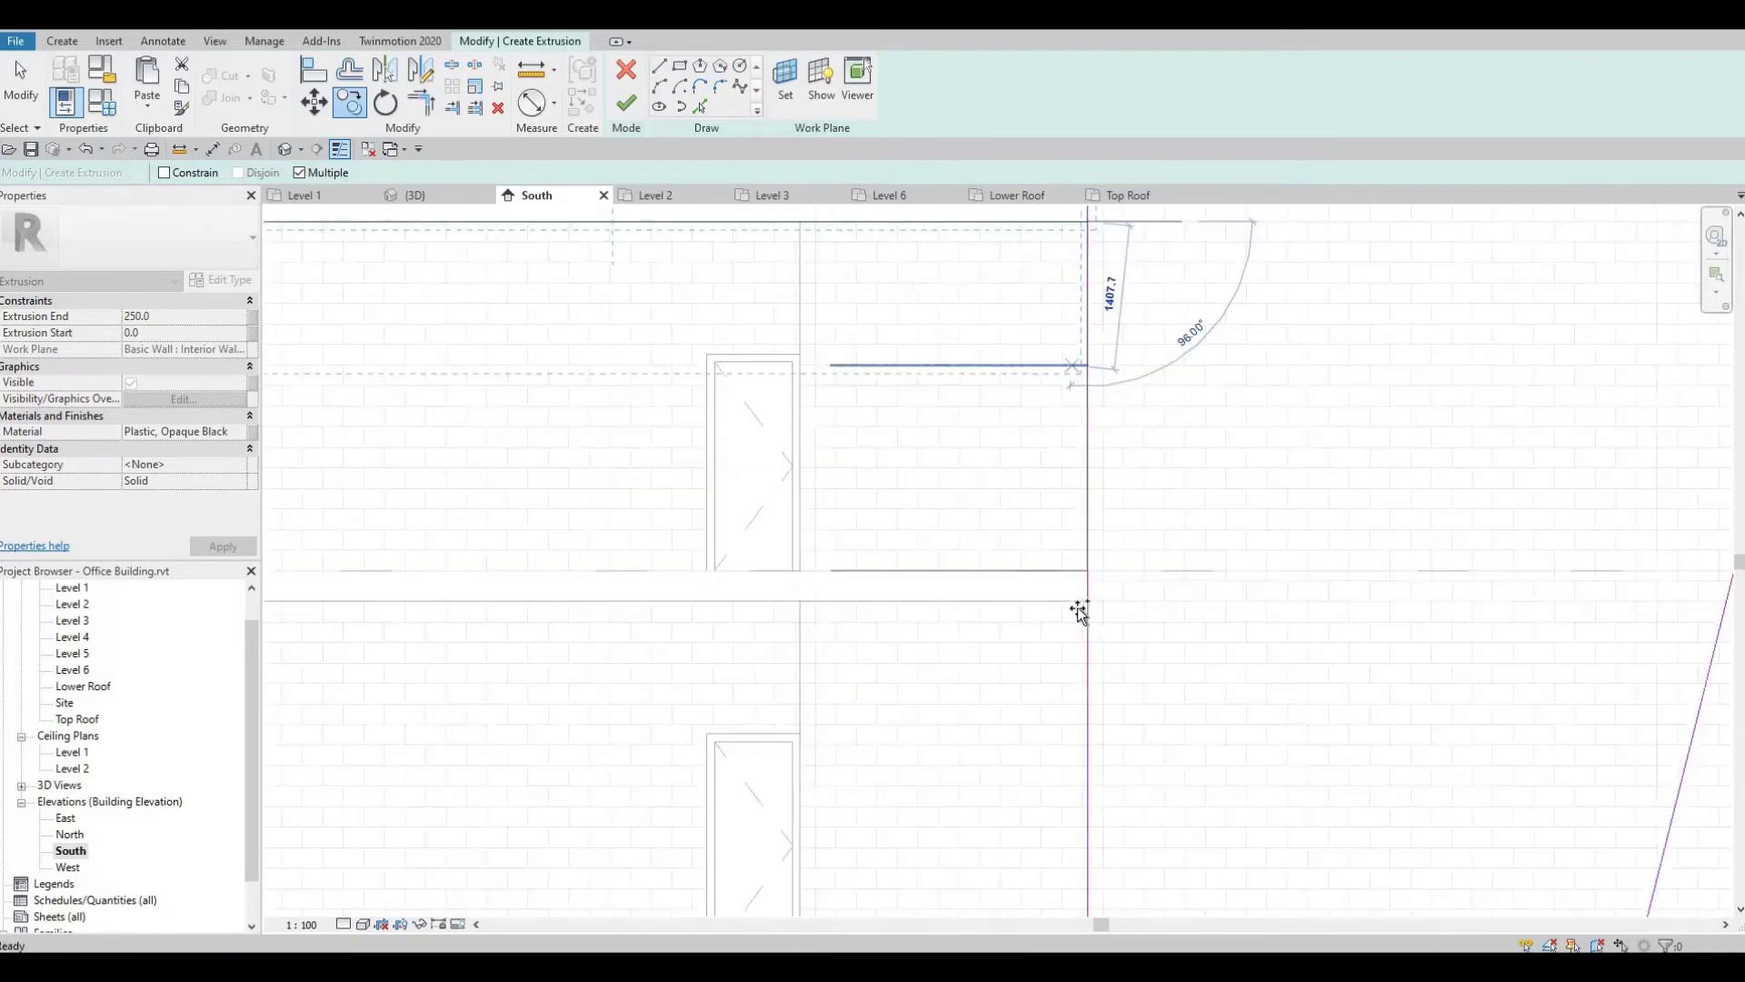
{"action": "scroll", "coordinate": [1091, 602], "scroll_direction": "up", "scroll_amount": 3}
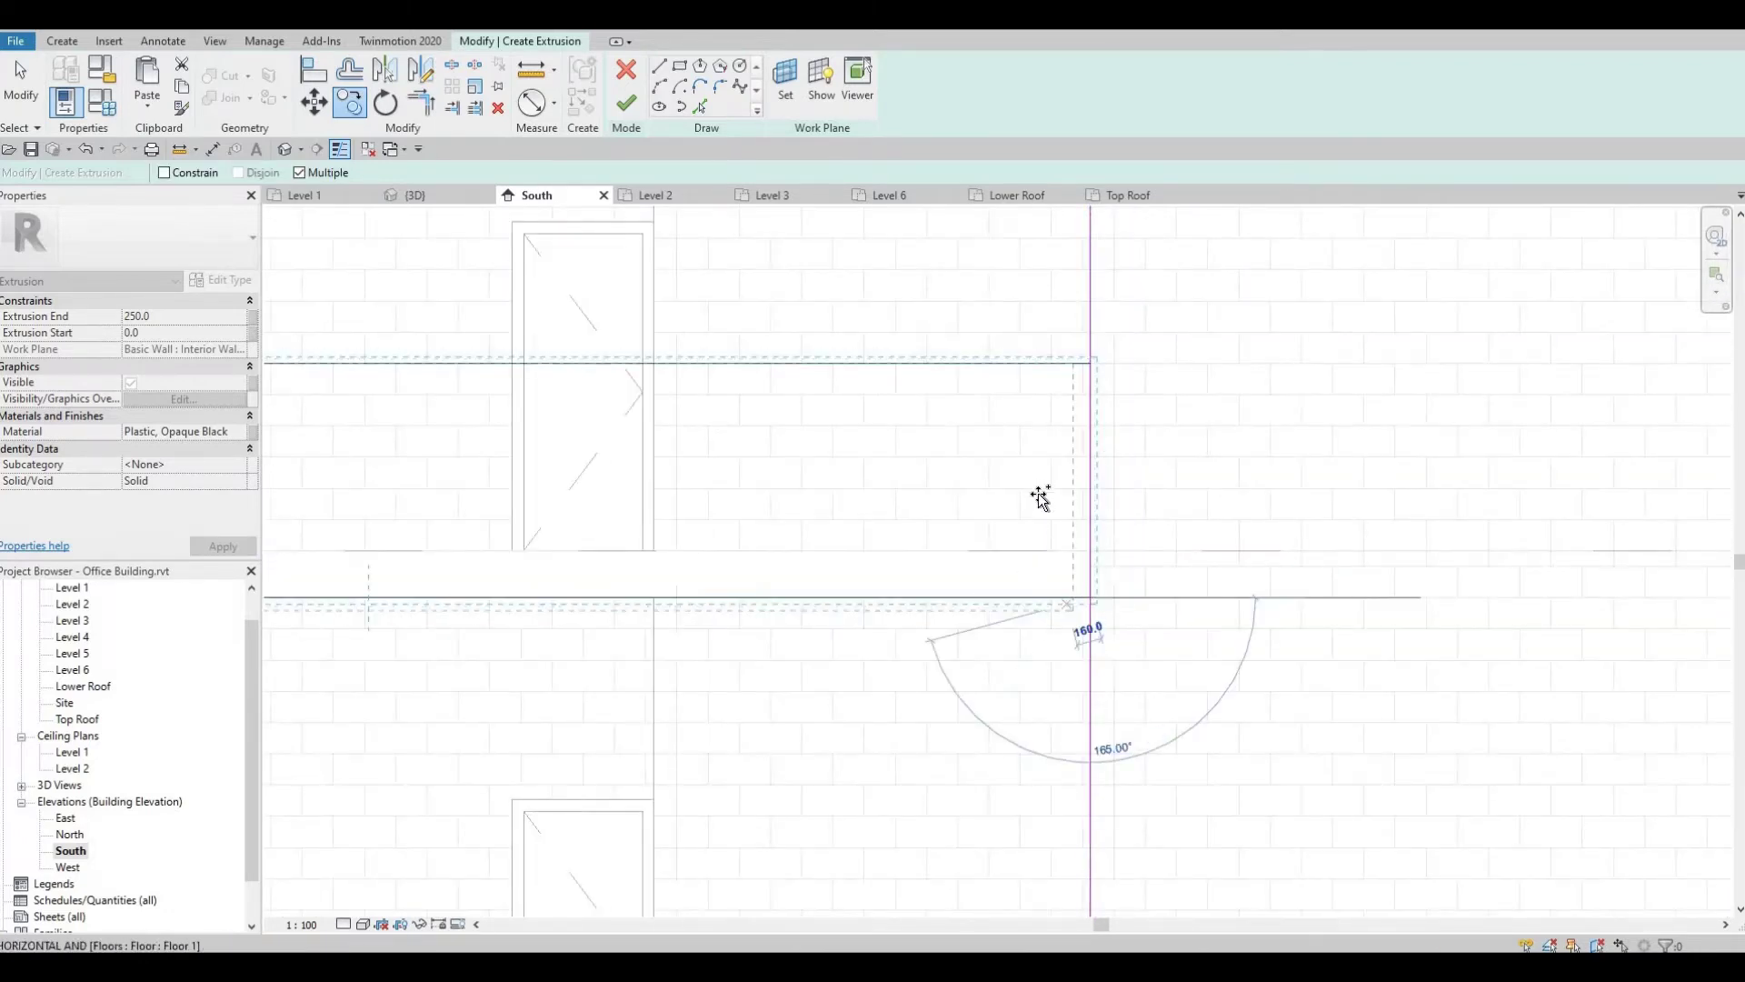
Place two more copies of the band along the long vertical line, at the Level 4 and Level 3 slab undersides.
{"action": "scroll", "coordinate": [1040, 496], "scroll_direction": "down", "scroll_amount": 4}
{"action": "middle_click_drag", "start_coordinate": [1077, 684], "coordinate": [1081, 453]}
{"action": "scroll", "coordinate": [1082, 661], "scroll_direction": "up", "scroll_amount": 3}
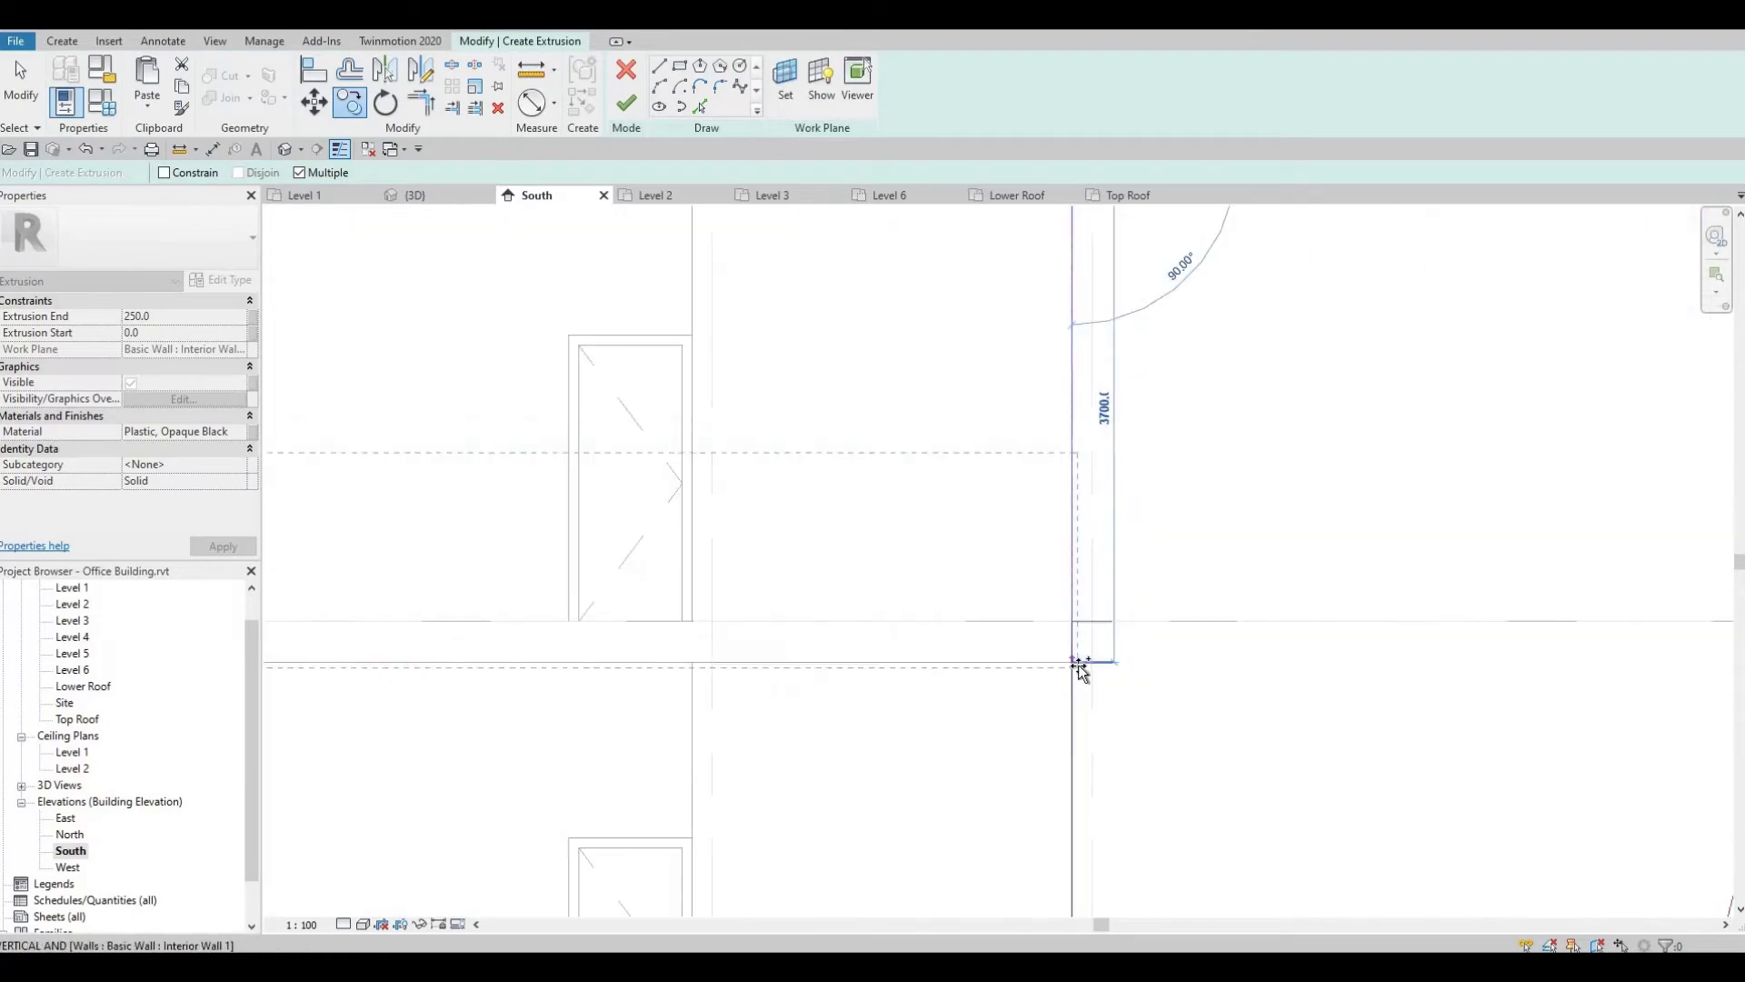
{"action": "left_click", "coordinate": [1075, 660]}
{"action": "scroll", "coordinate": [1042, 612], "scroll_direction": "down", "scroll_amount": 3}
{"action": "middle_click_drag", "start_coordinate": [1043, 615], "coordinate": [1056, 329]}
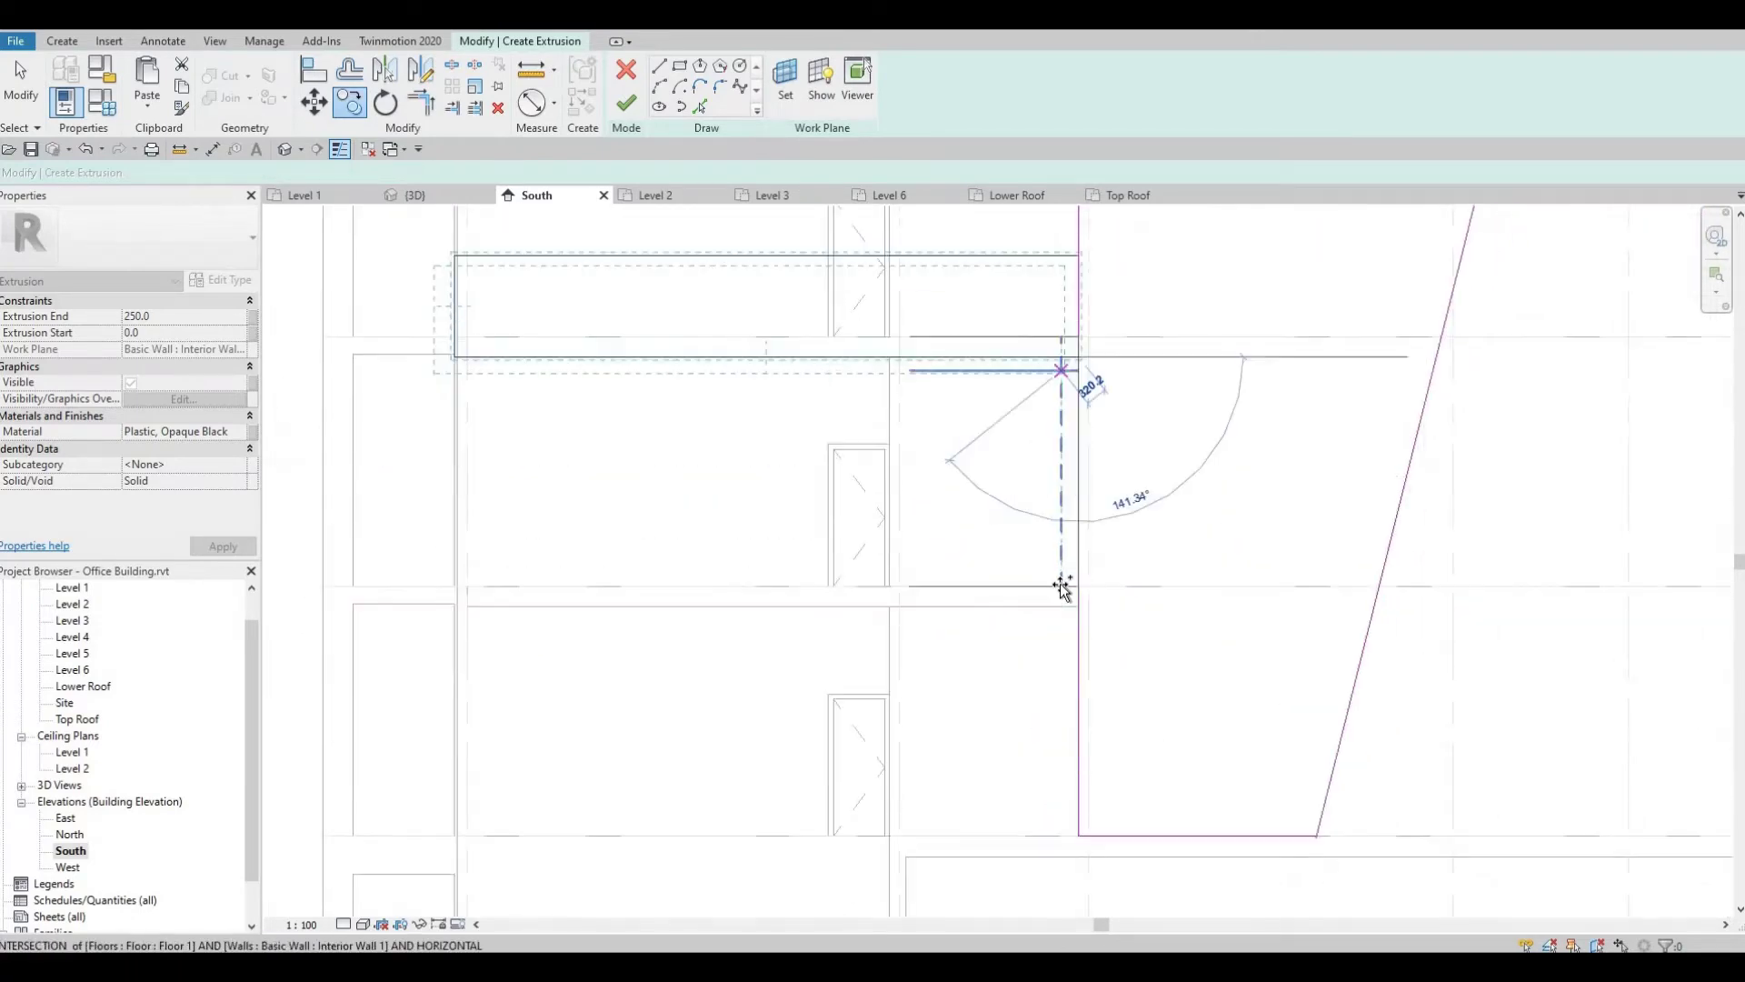
{"action": "left_click", "coordinate": [1062, 586]}
{"action": "scroll", "coordinate": [1083, 578], "scroll_direction": "up", "scroll_amount": 3}
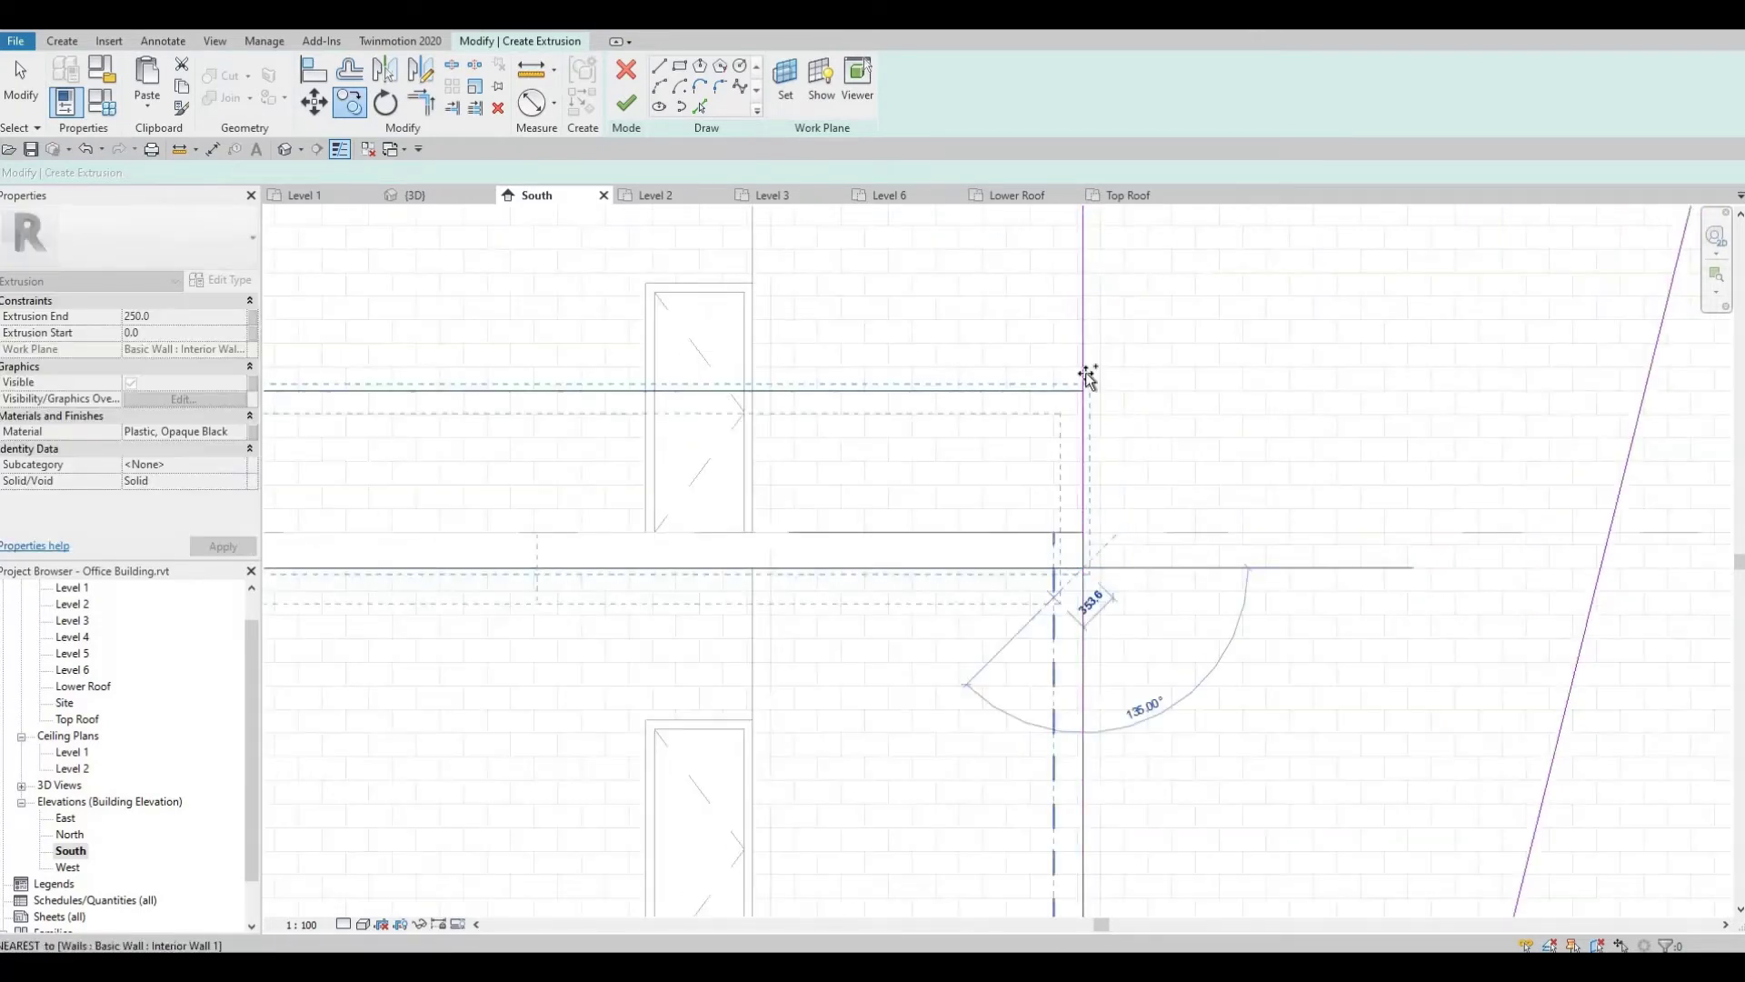
Place the last band copy at the corner where the long vertical line meets the profile's bottom edge at Level 2.
{"action": "scroll", "coordinate": [1113, 670], "scroll_direction": "down", "scroll_amount": 3}
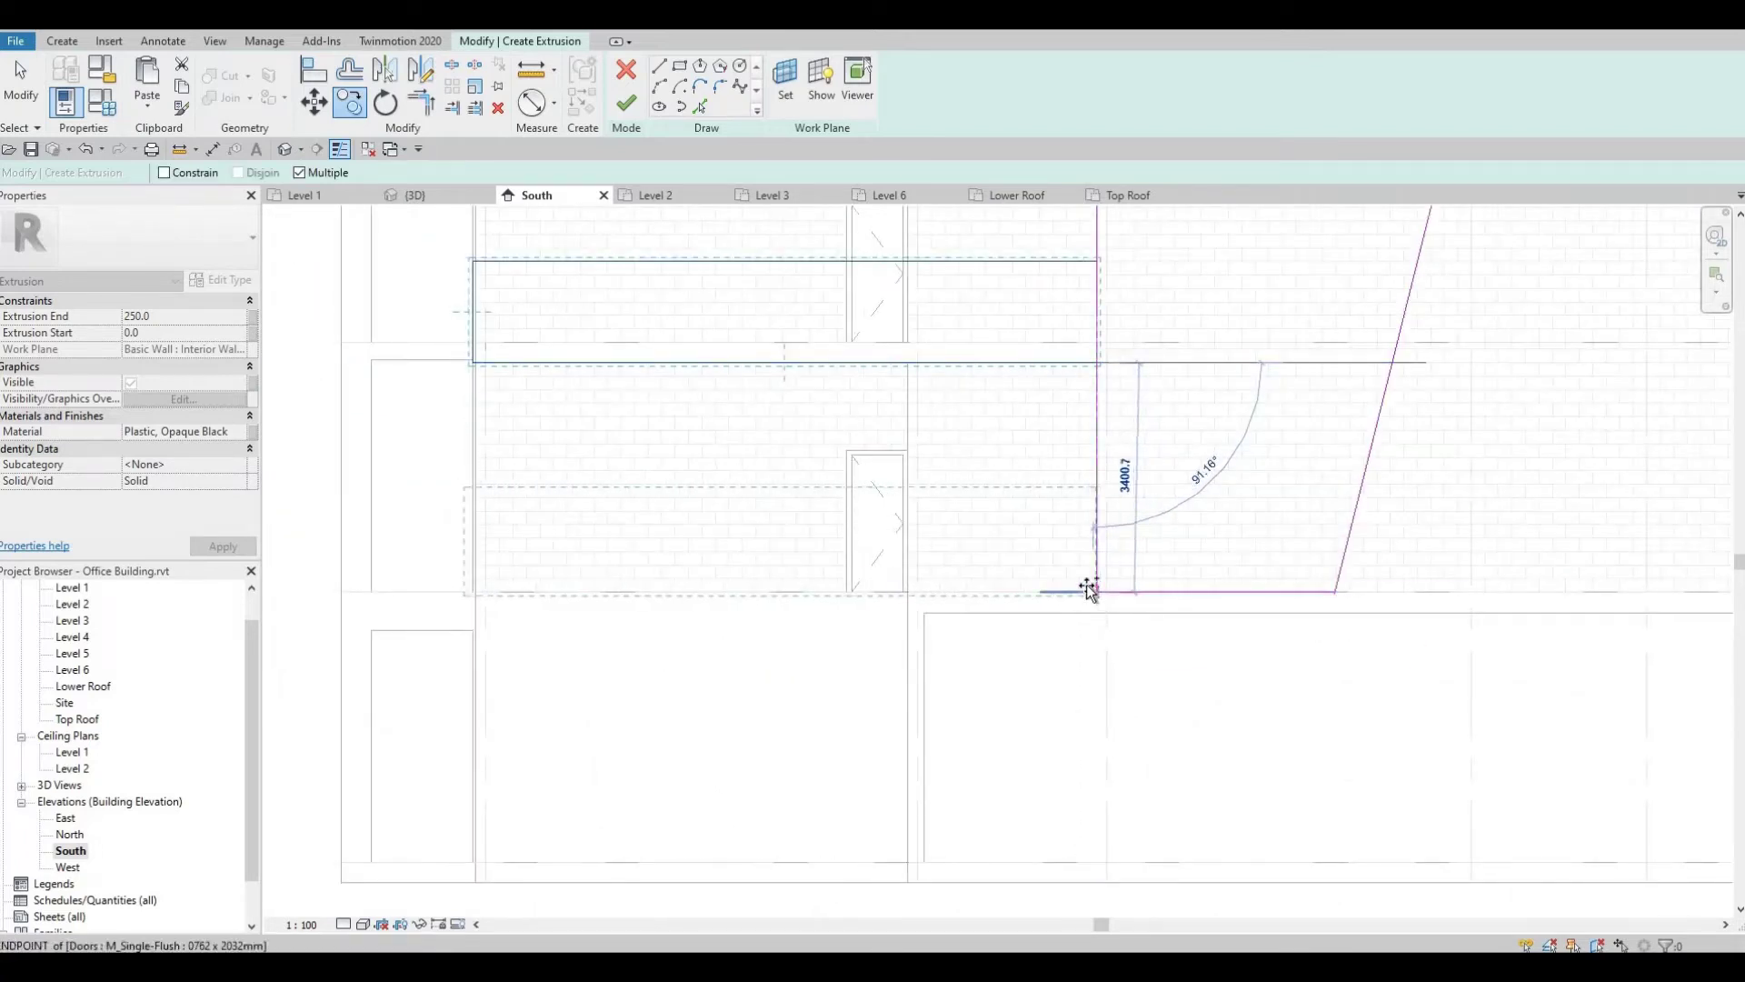
{"action": "scroll", "coordinate": [1090, 589], "scroll_direction": "up", "scroll_amount": 5}
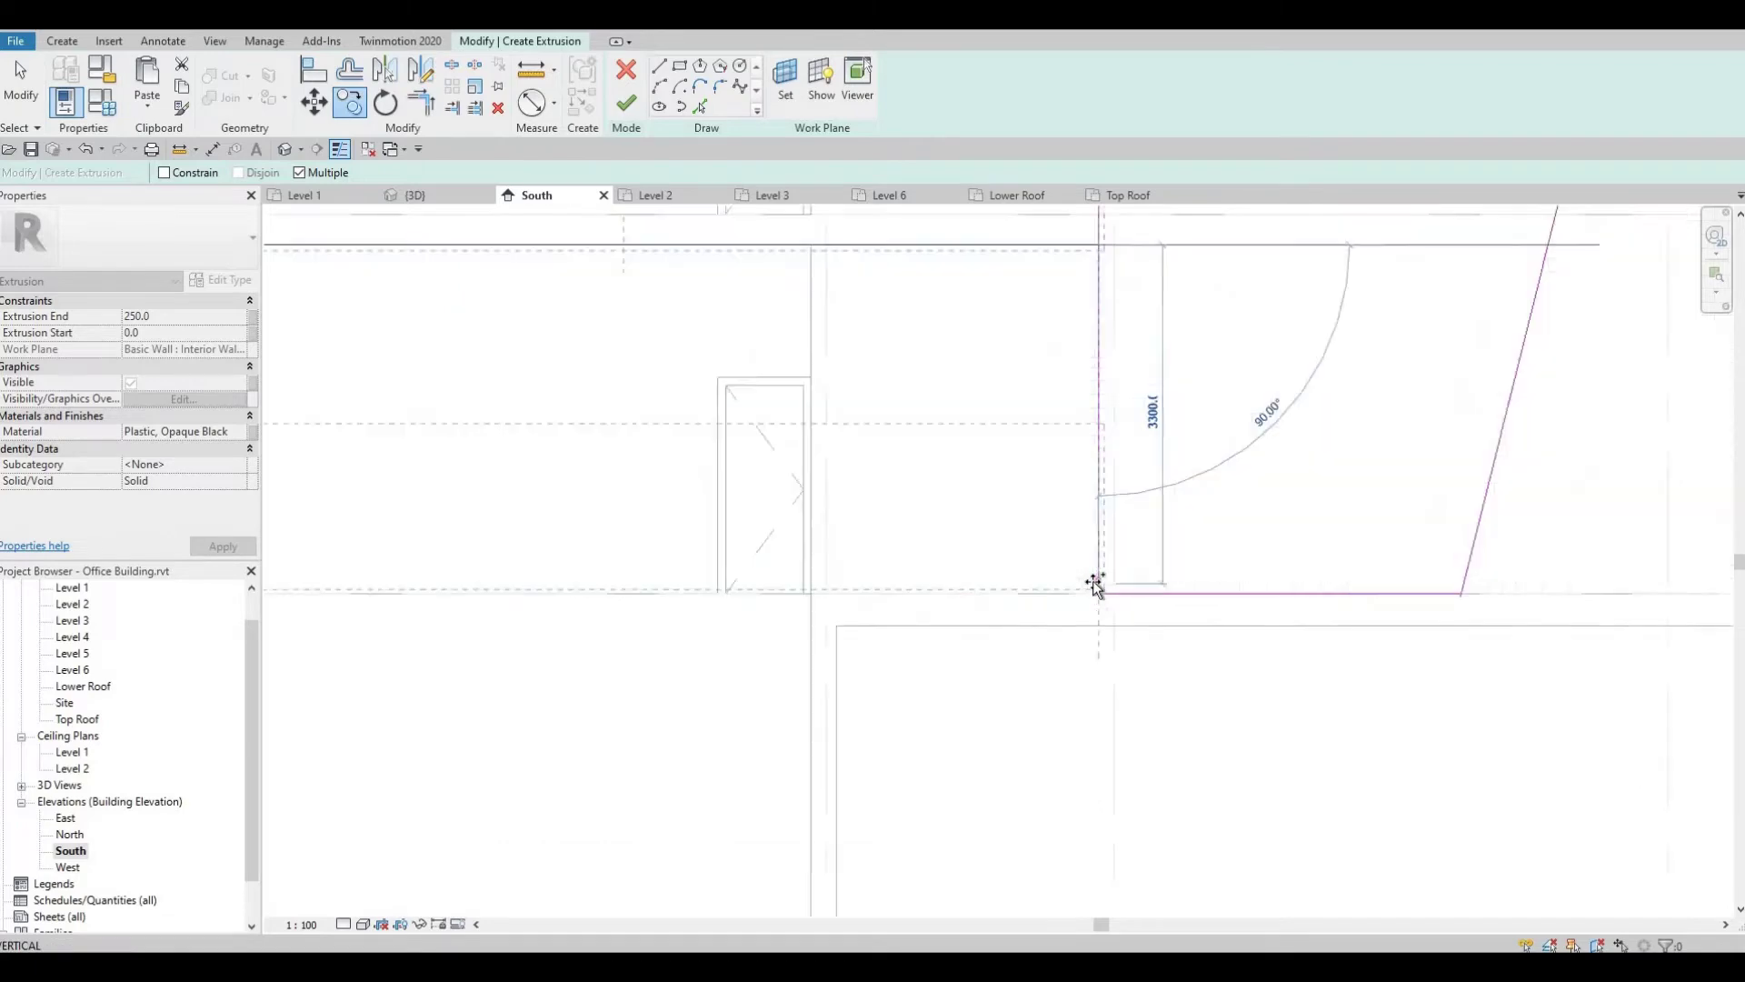
{"action": "scroll", "coordinate": [1111, 600], "scroll_direction": "up", "scroll_amount": 2}
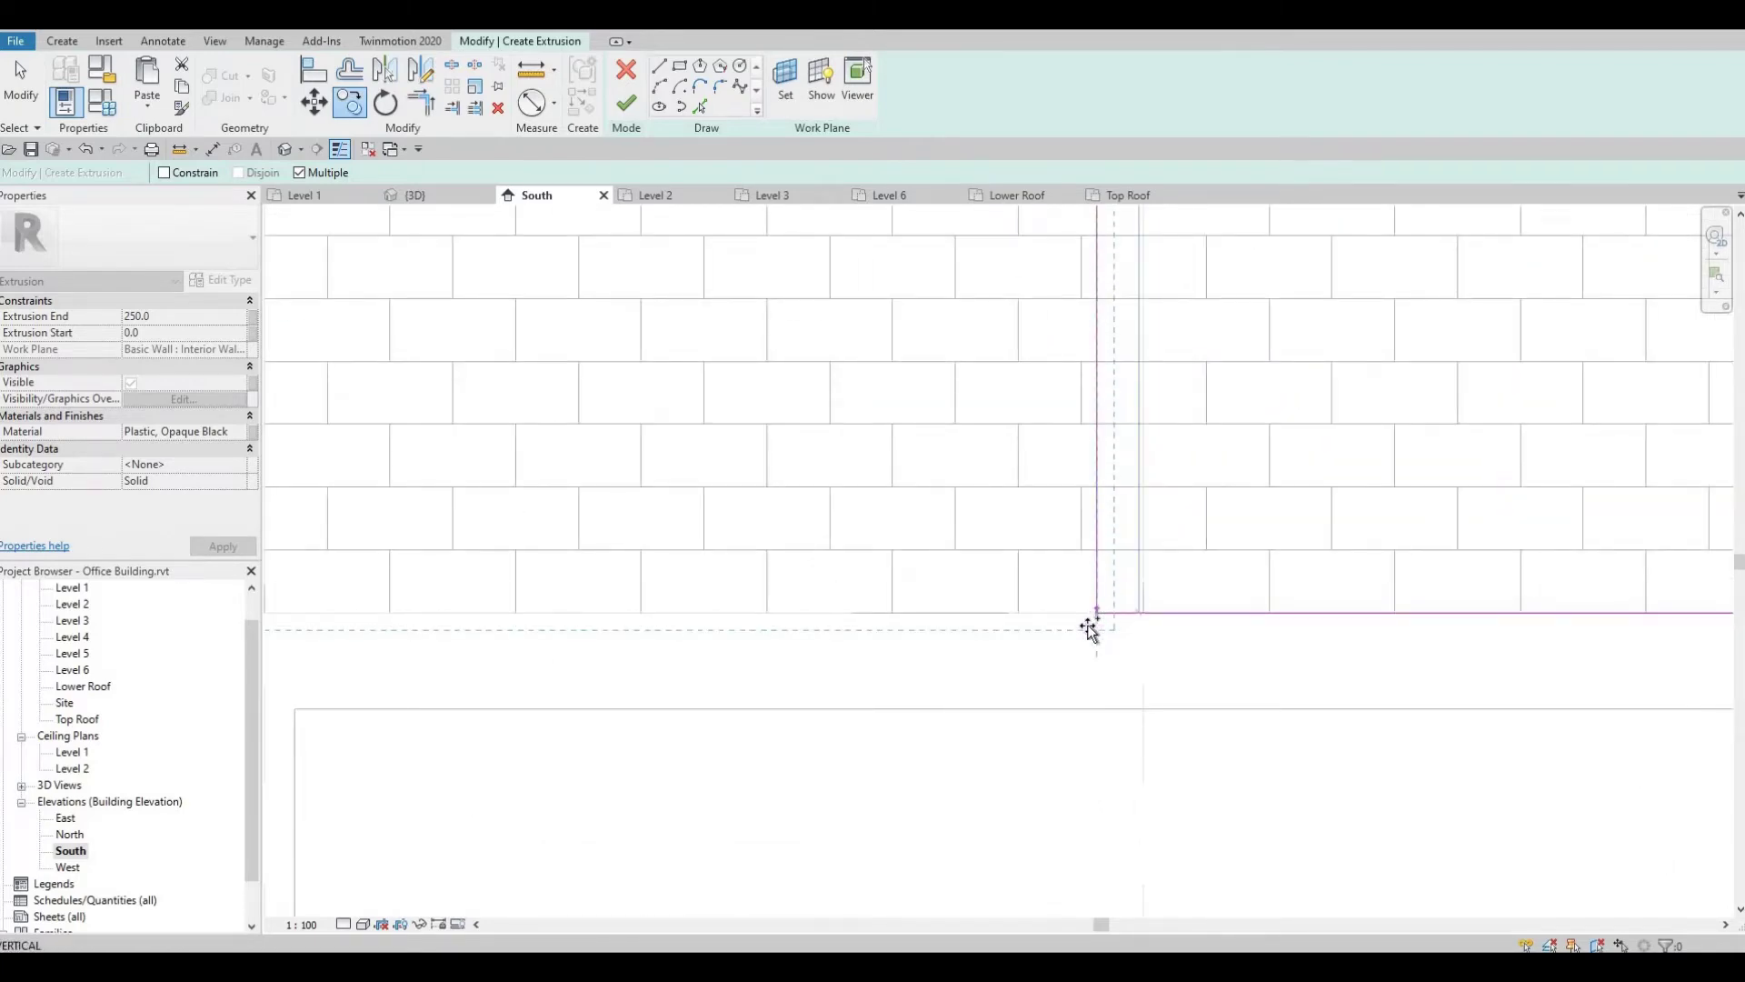
{"action": "scroll", "coordinate": [1091, 625], "scroll_direction": "up", "scroll_amount": 2}
{"action": "scroll", "coordinate": [1099, 605], "scroll_direction": "up", "scroll_amount": 2}
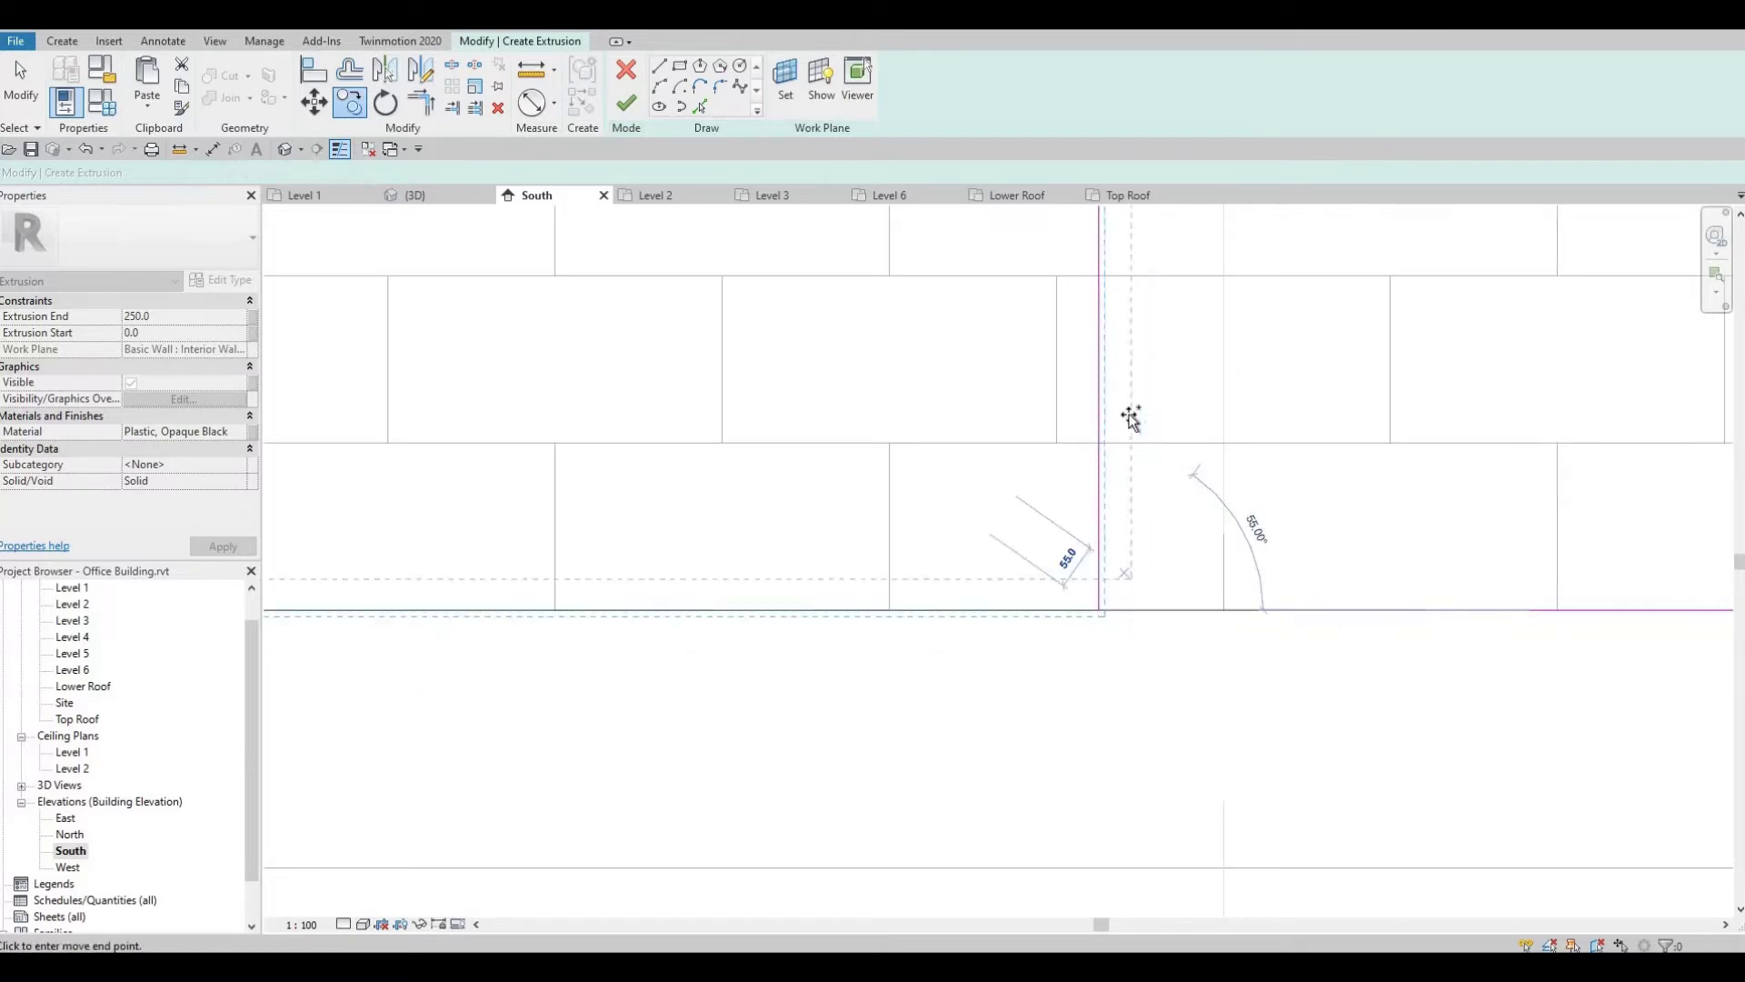
{"action": "scroll", "coordinate": [1131, 418], "scroll_direction": "down", "scroll_amount": 6}
{"action": "key", "text": "Escape"}
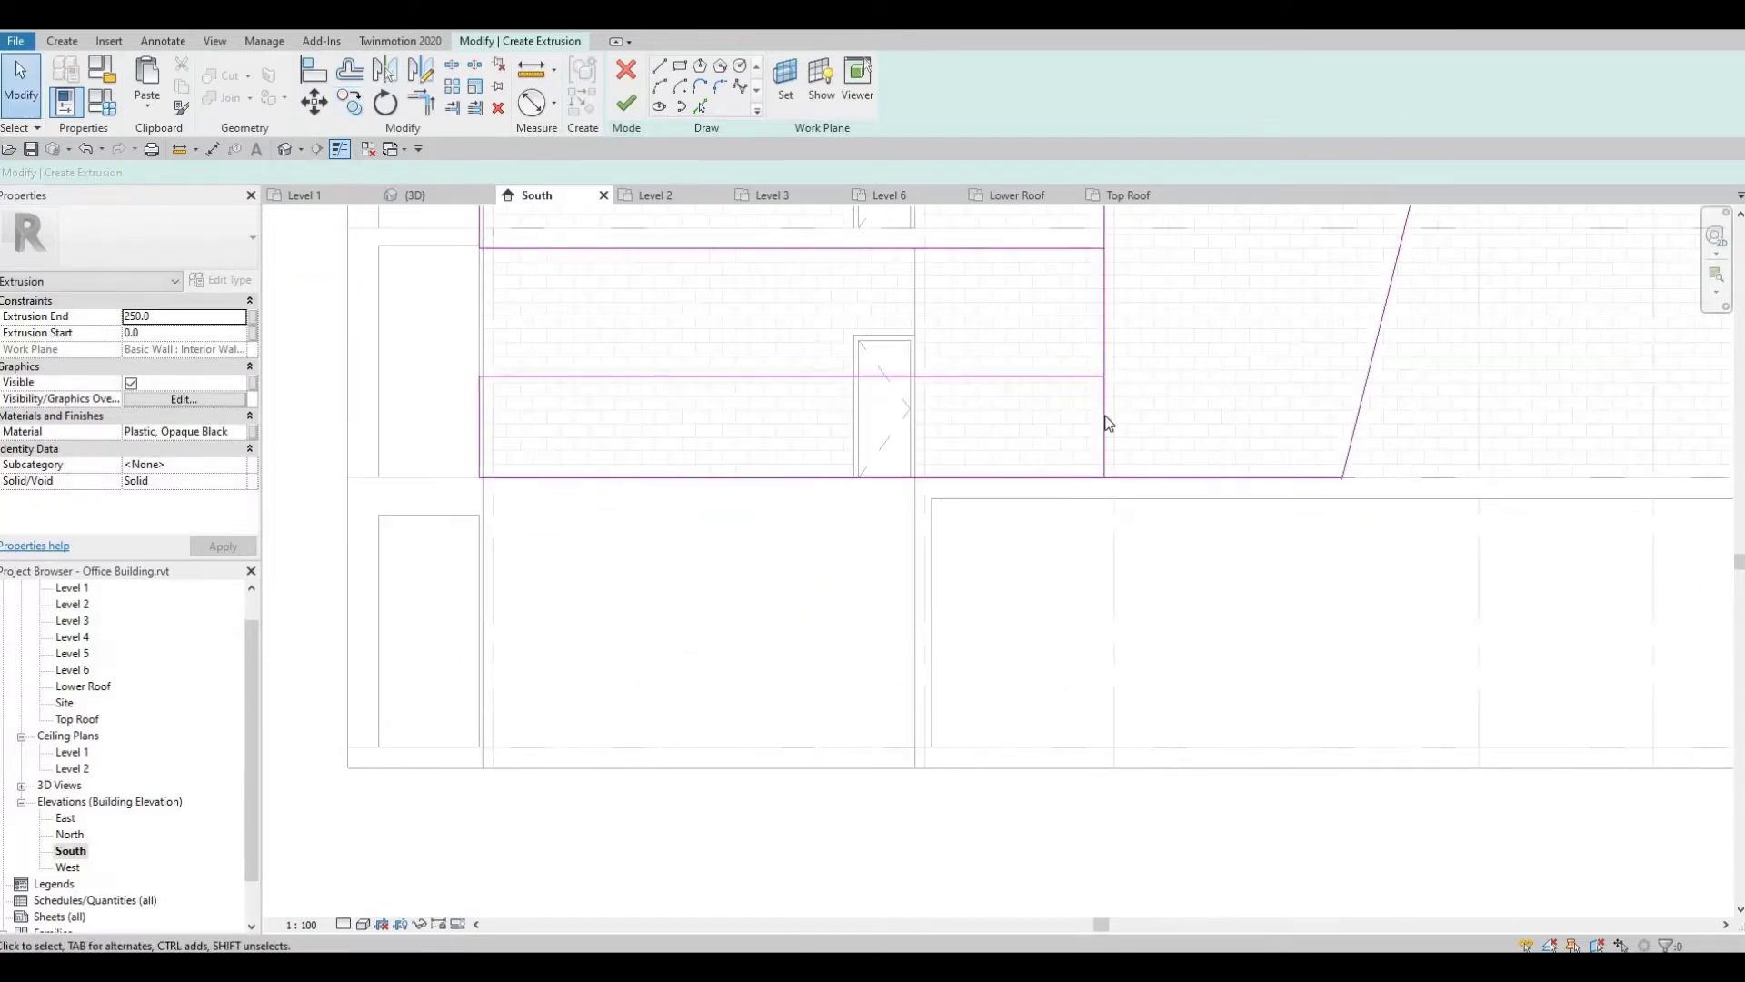
Split the long vertical profile line once inside each of the bands at Levels 3, 4, 5 and 6, keeping the inner segments.
{"action": "scroll", "coordinate": [1102, 493], "scroll_direction": "down", "scroll_amount": 1}
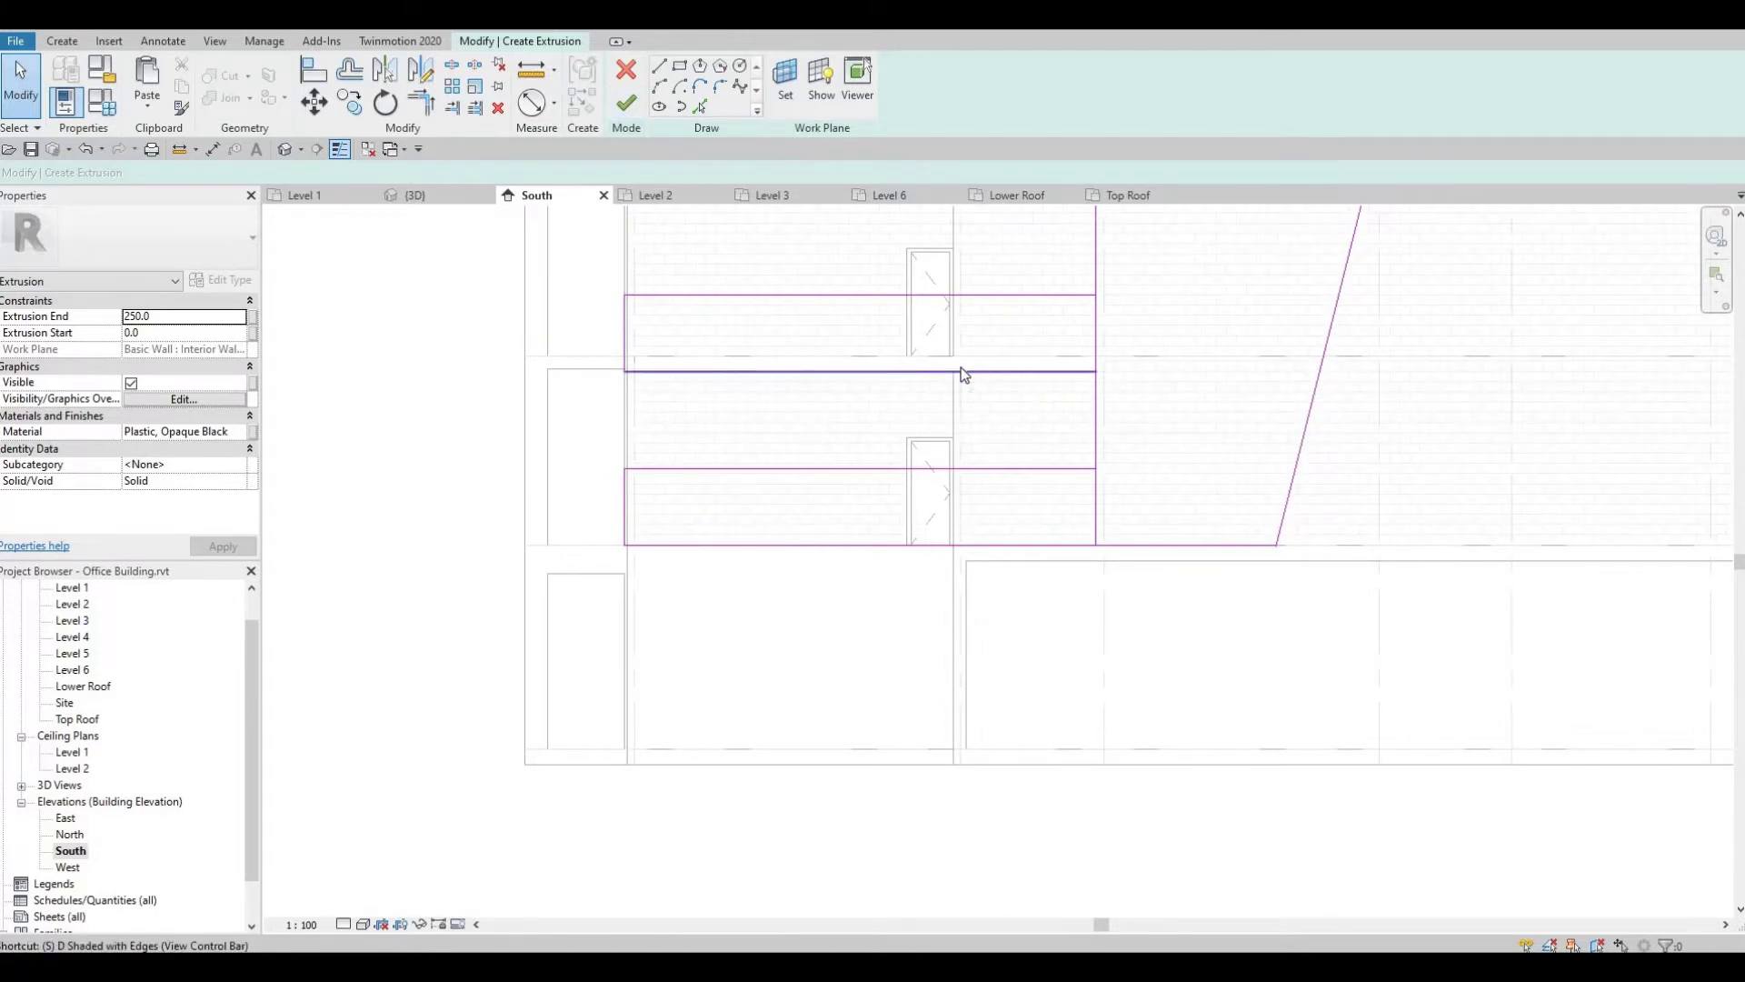
{"action": "key", "text": "s"}
{"action": "key", "text": "l"}
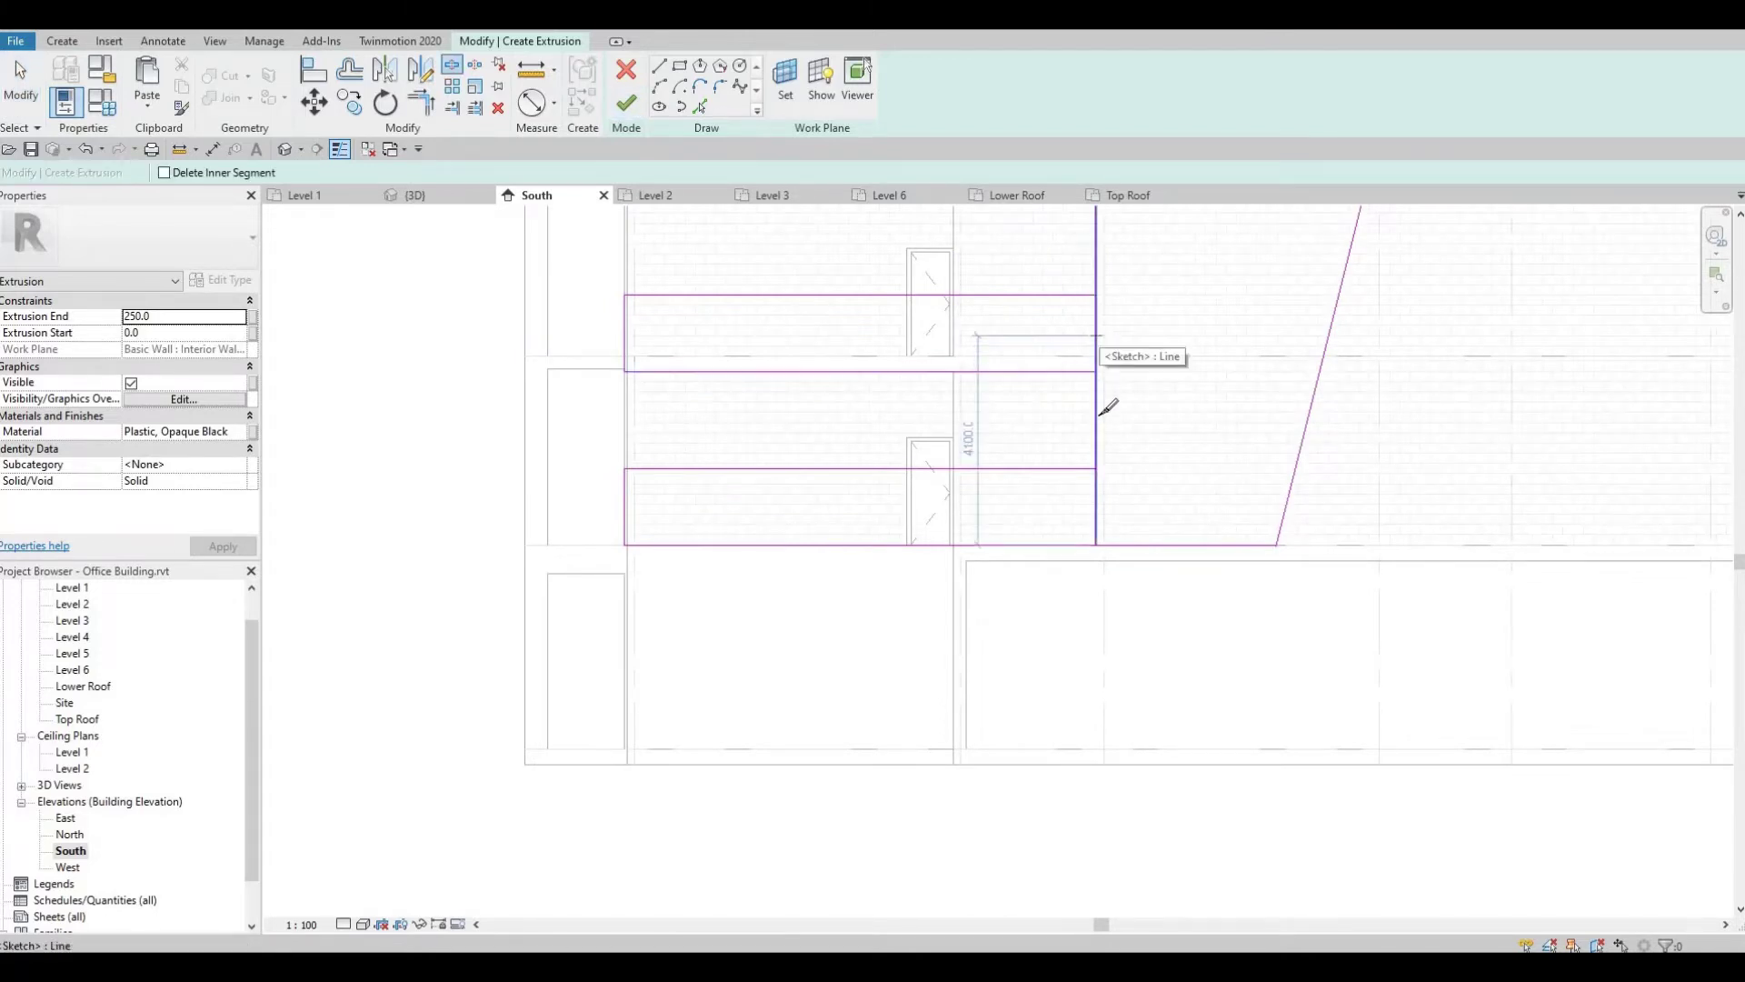
{"action": "left_click", "coordinate": [1096, 336]}
{"action": "middle_click_drag", "start_coordinate": [1094, 427], "coordinate": [1063, 642]}
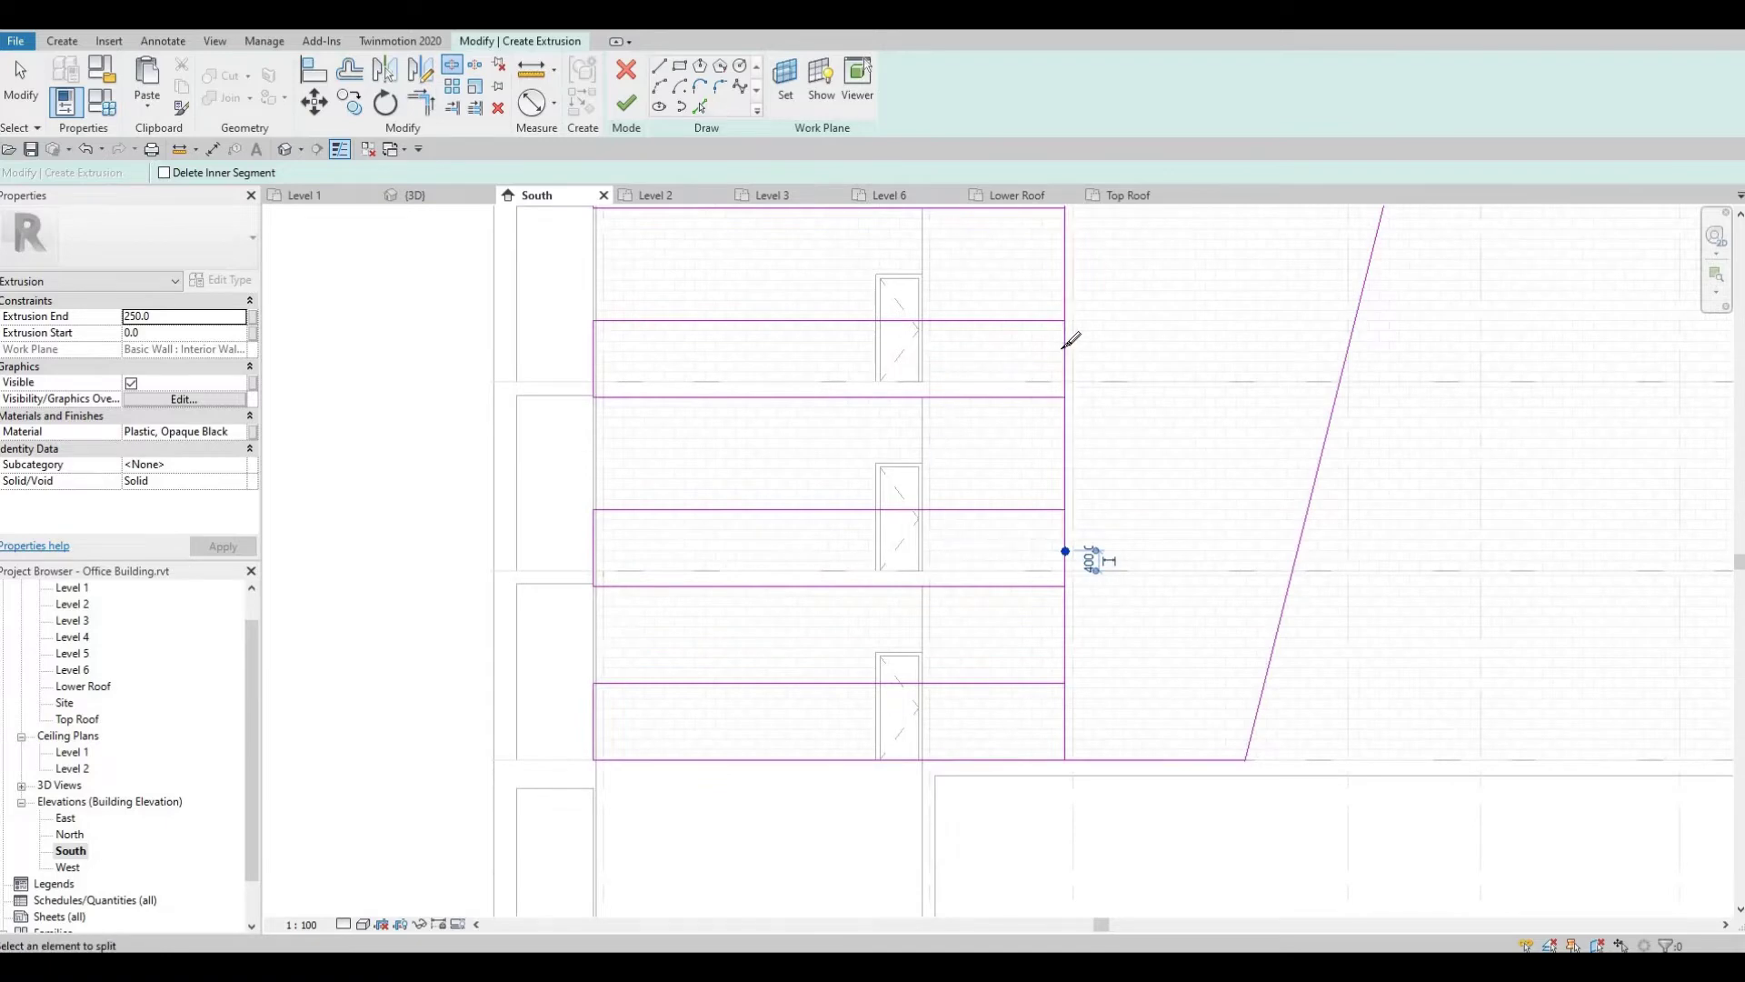
{"action": "left_click", "coordinate": [1062, 347]}
{"action": "middle_click_drag", "start_coordinate": [1088, 295], "coordinate": [1077, 481]}
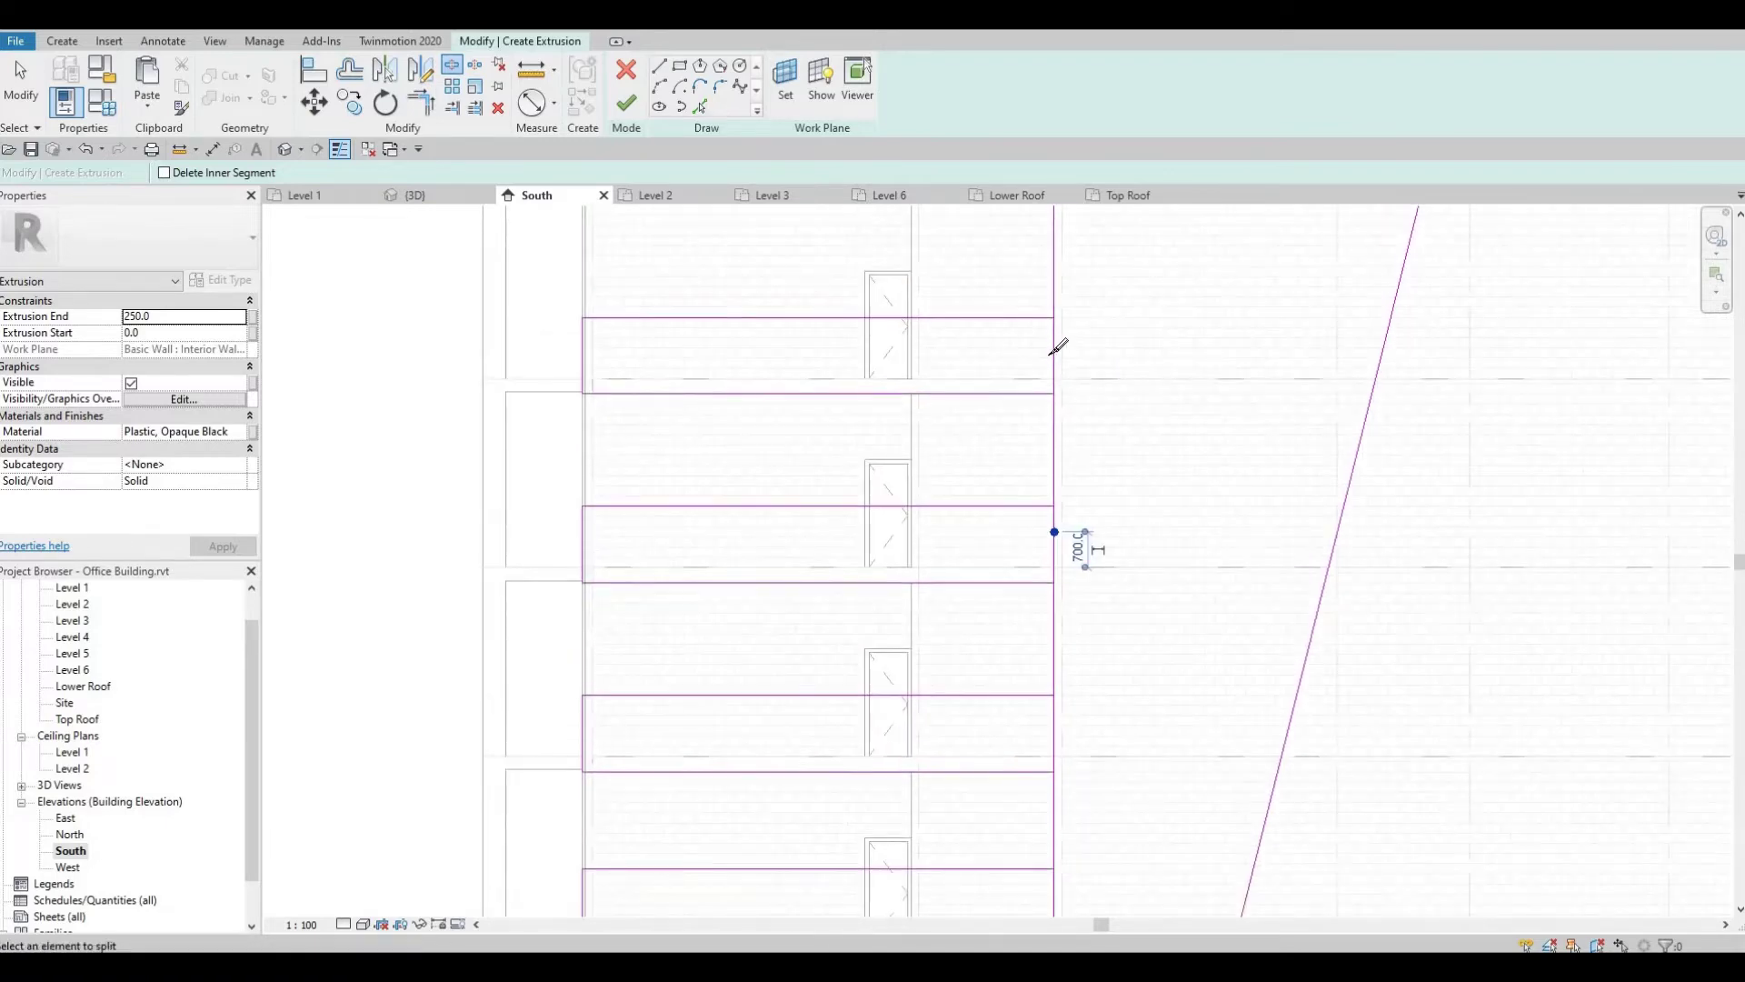
{"action": "left_click", "coordinate": [1053, 354]}
{"action": "middle_click_drag", "start_coordinate": [1103, 416], "coordinate": [1092, 514]}
{"action": "middle_click_drag", "start_coordinate": [1067, 324], "coordinate": [1056, 709]}
{"action": "left_click", "coordinate": [1035, 359]}
{"action": "middle_click_drag", "start_coordinate": [1059, 647], "coordinate": [1094, 444]}
{"action": "key", "text": "Escape"}
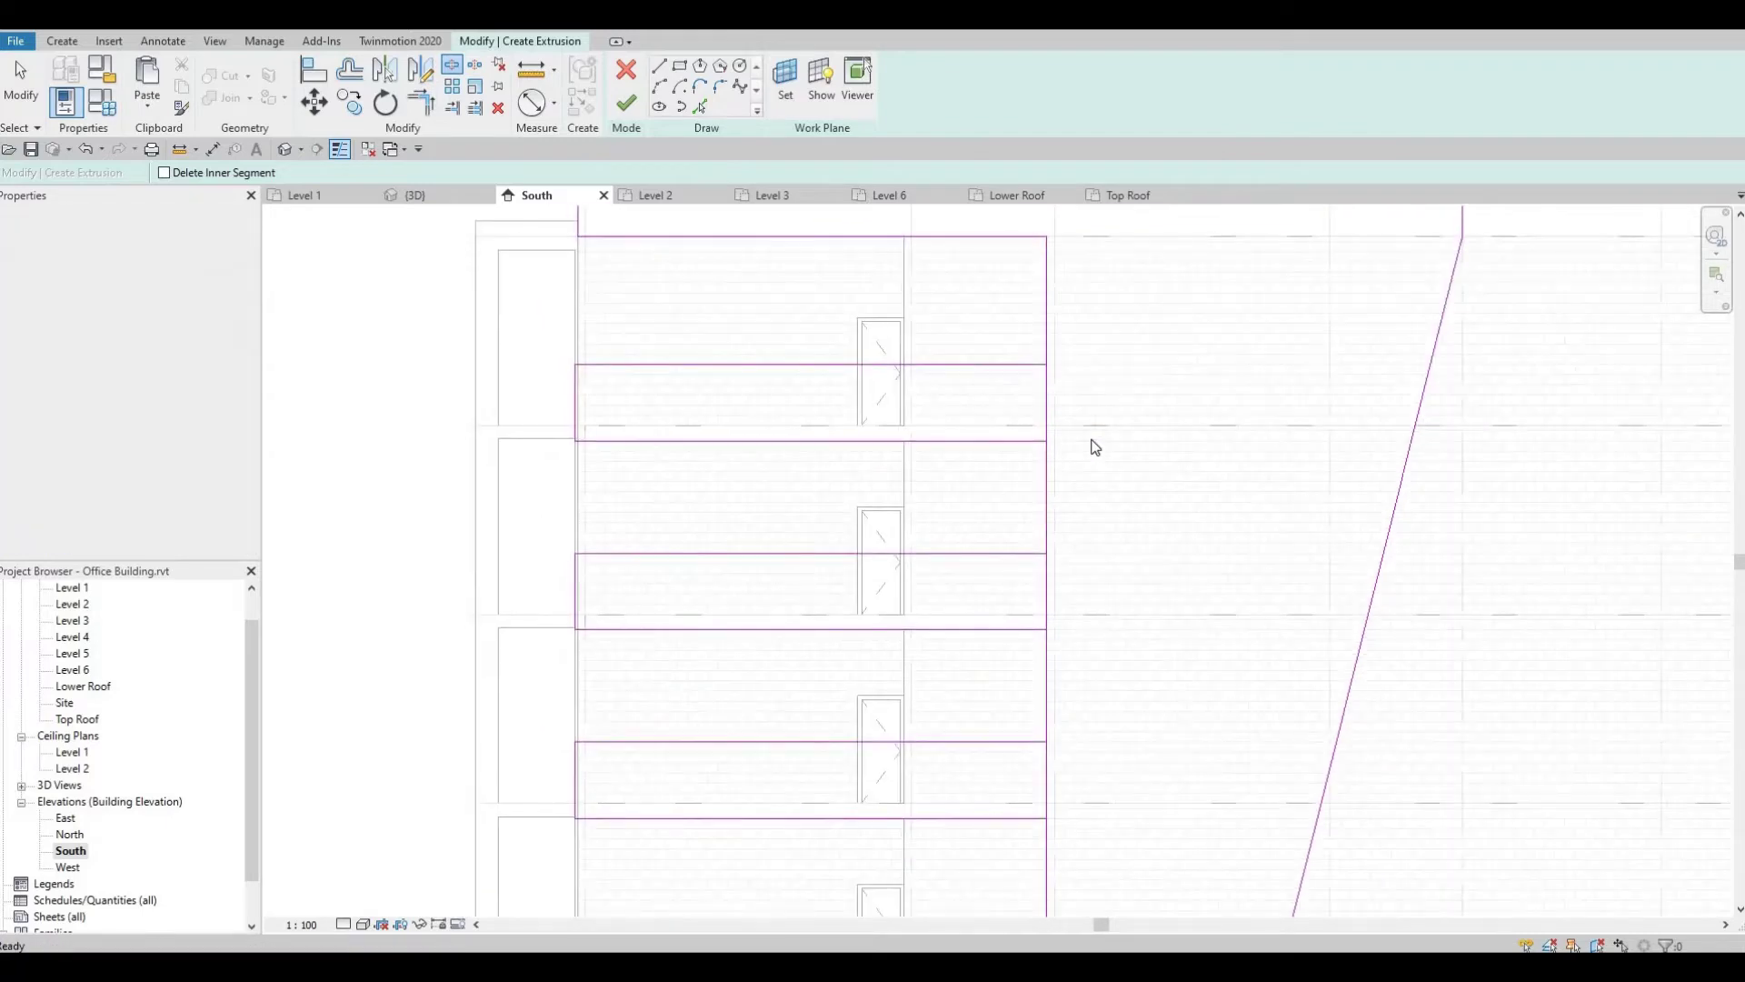
{"action": "key", "text": "Escape"}
Trim the split vertical line into corners with the upper and lower lines of the Level 6 and Level 5 bands.
{"action": "scroll", "coordinate": [1095, 446], "scroll_direction": "up", "scroll_amount": 2}
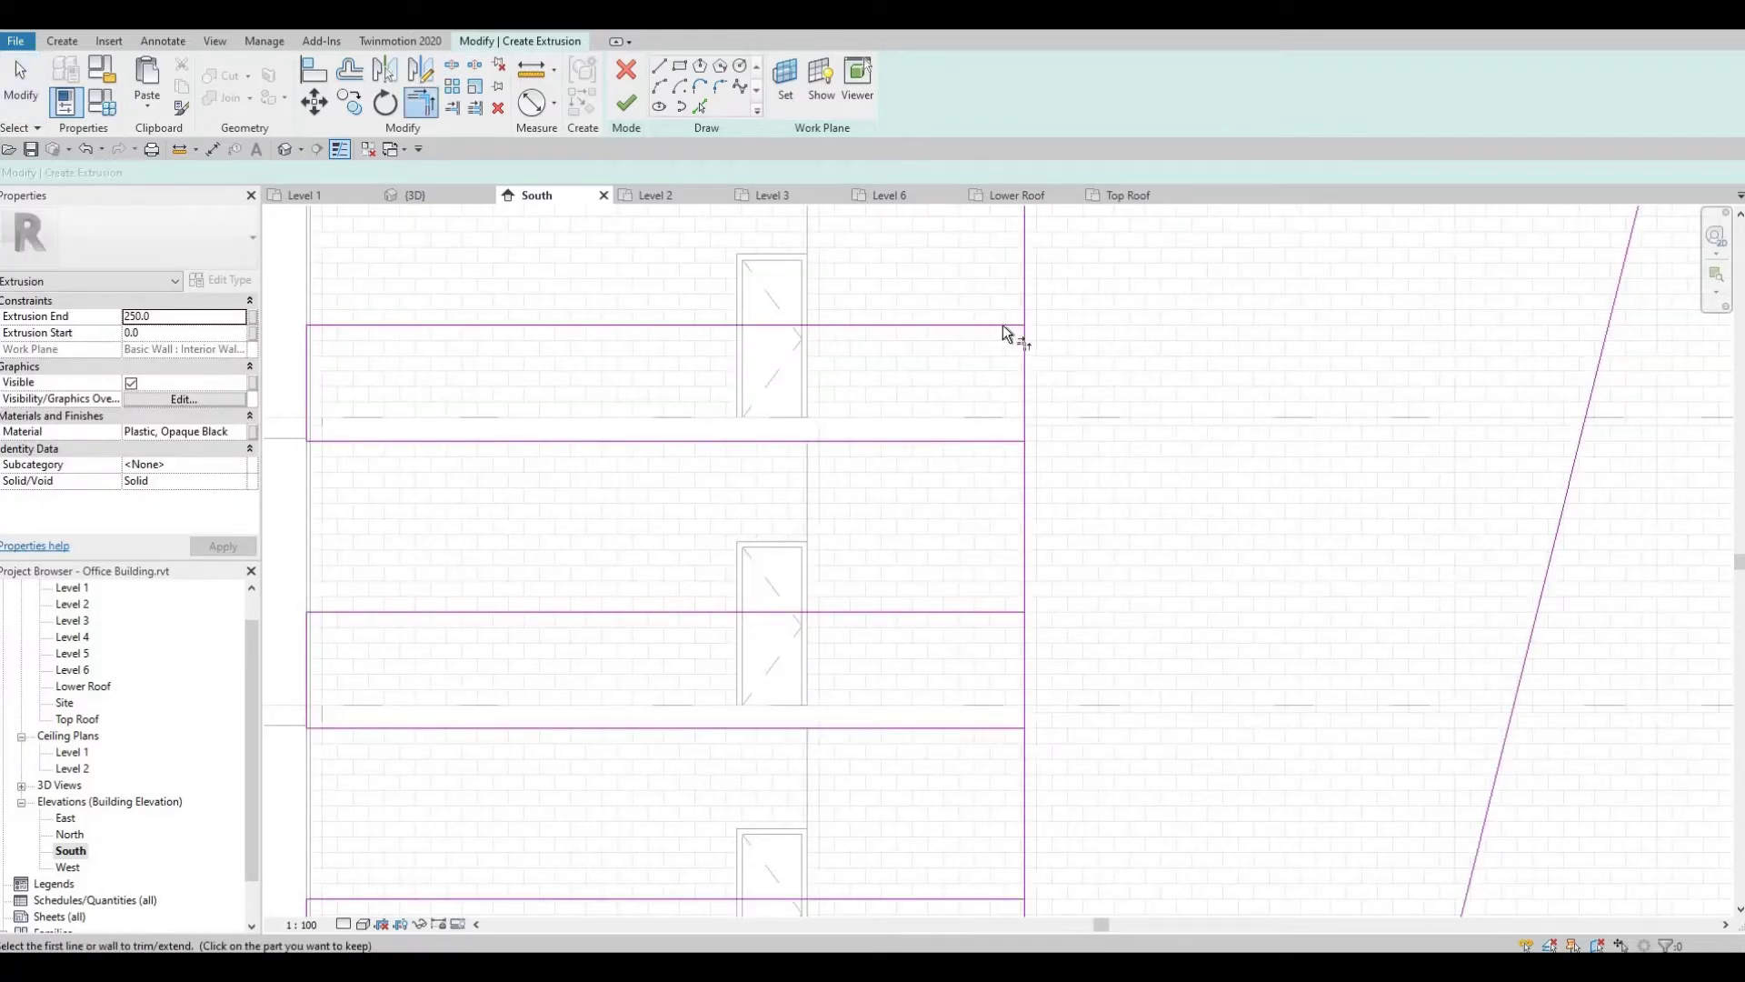
{"action": "left_click", "coordinate": [1001, 324]}
{"action": "left_click", "coordinate": [1011, 469]}
{"action": "left_click", "coordinate": [1008, 611]}
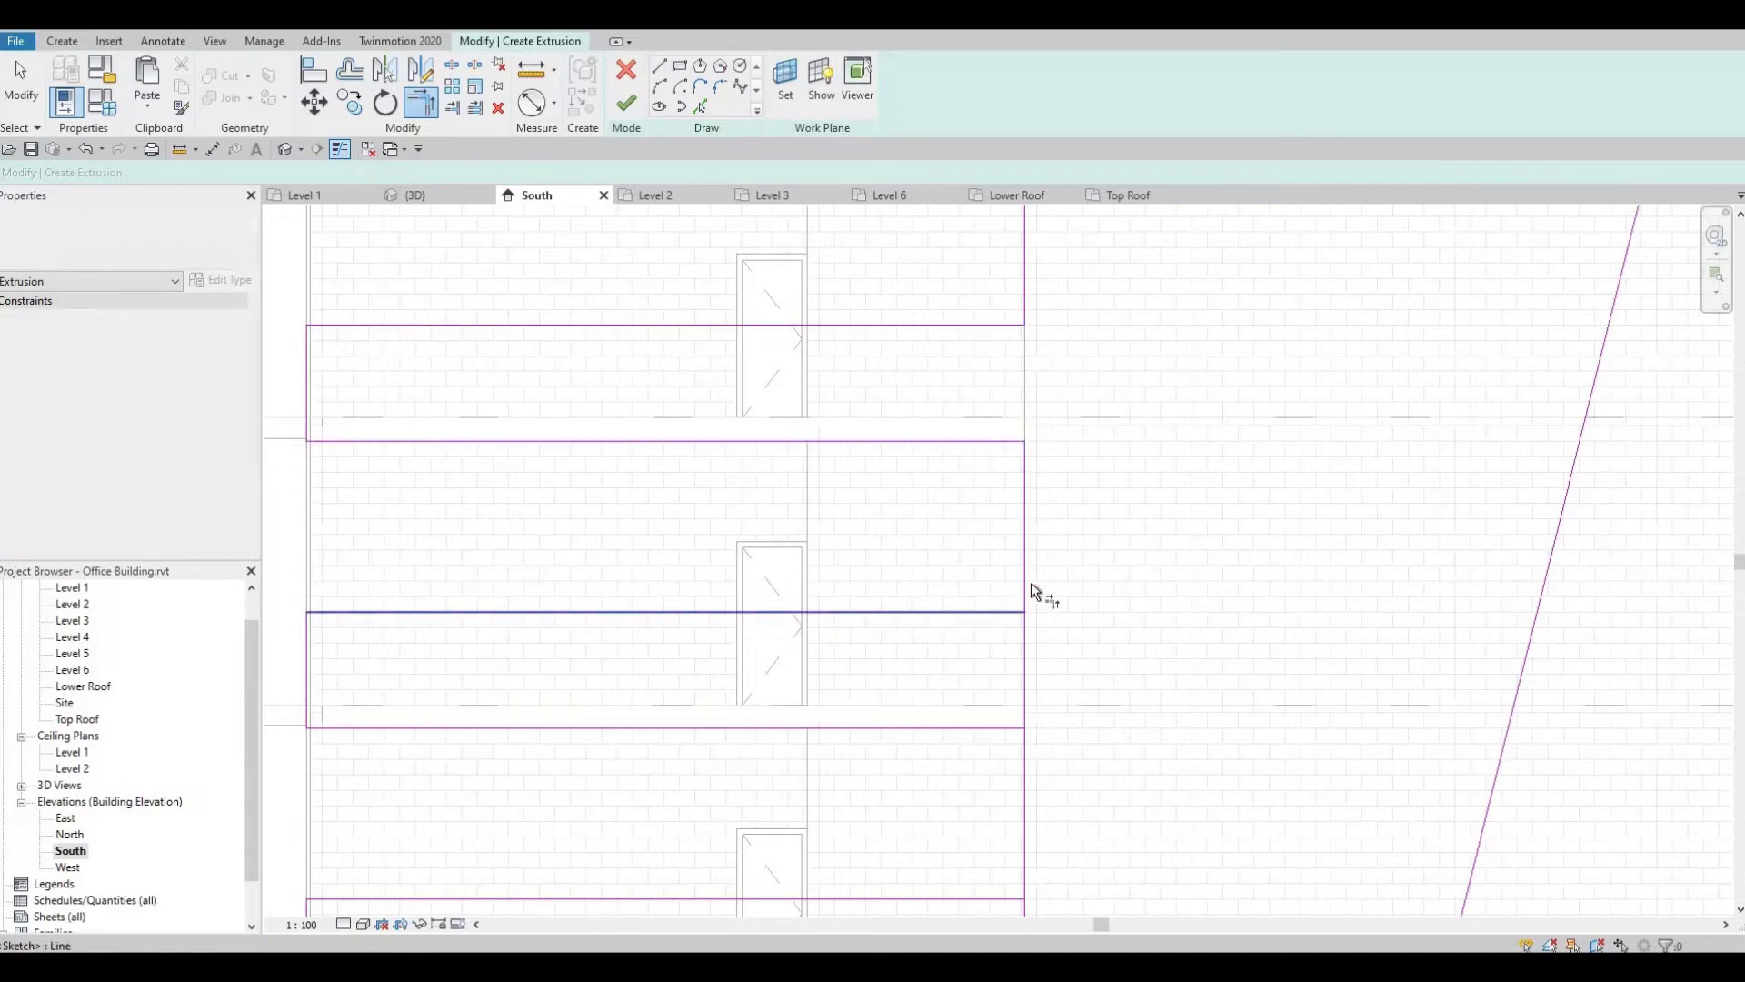
{"action": "left_click", "coordinate": [1029, 583]}
{"action": "middle_click_drag", "start_coordinate": [1049, 638], "coordinate": [1092, 395]}
{"action": "left_click", "coordinate": [1039, 487]}
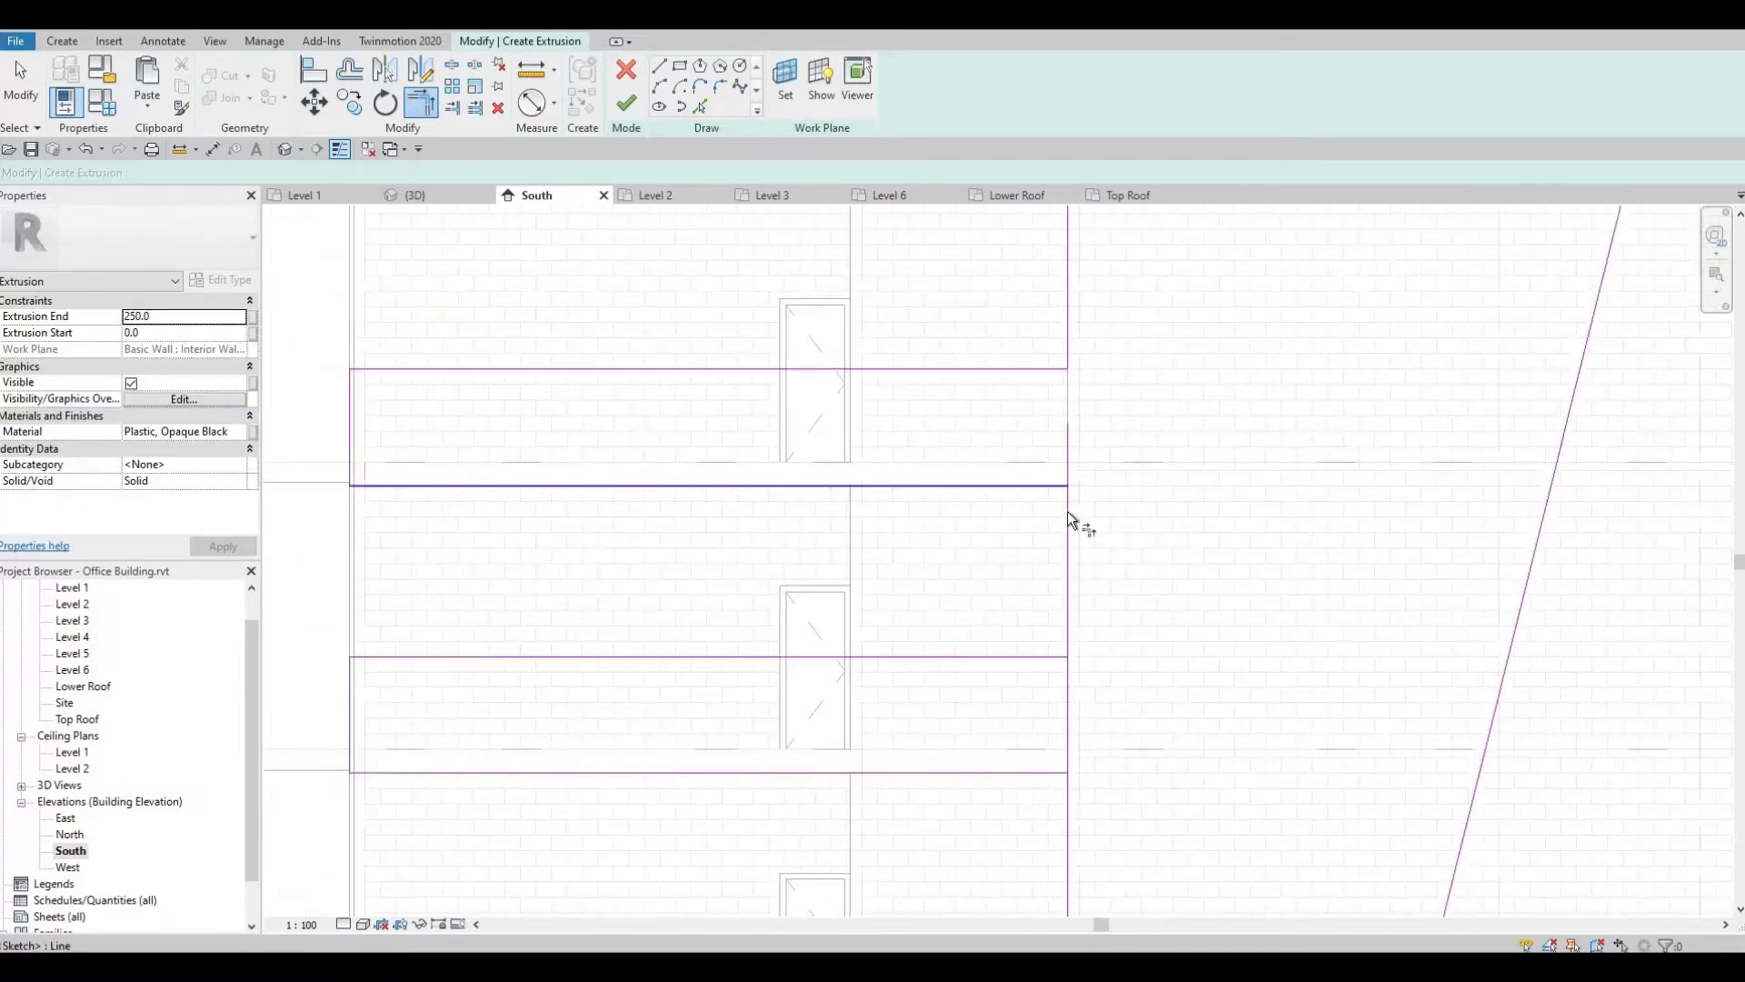
{"action": "left_click", "coordinate": [1067, 511]}
Trim the vertical line segments into corners with the upper and lower lines of the Level 4 band.
{"action": "left_click", "coordinate": [1067, 625]}
{"action": "middle_click_drag", "start_coordinate": [1117, 700], "coordinate": [1109, 343]}
{"action": "left_click", "coordinate": [1035, 416]}
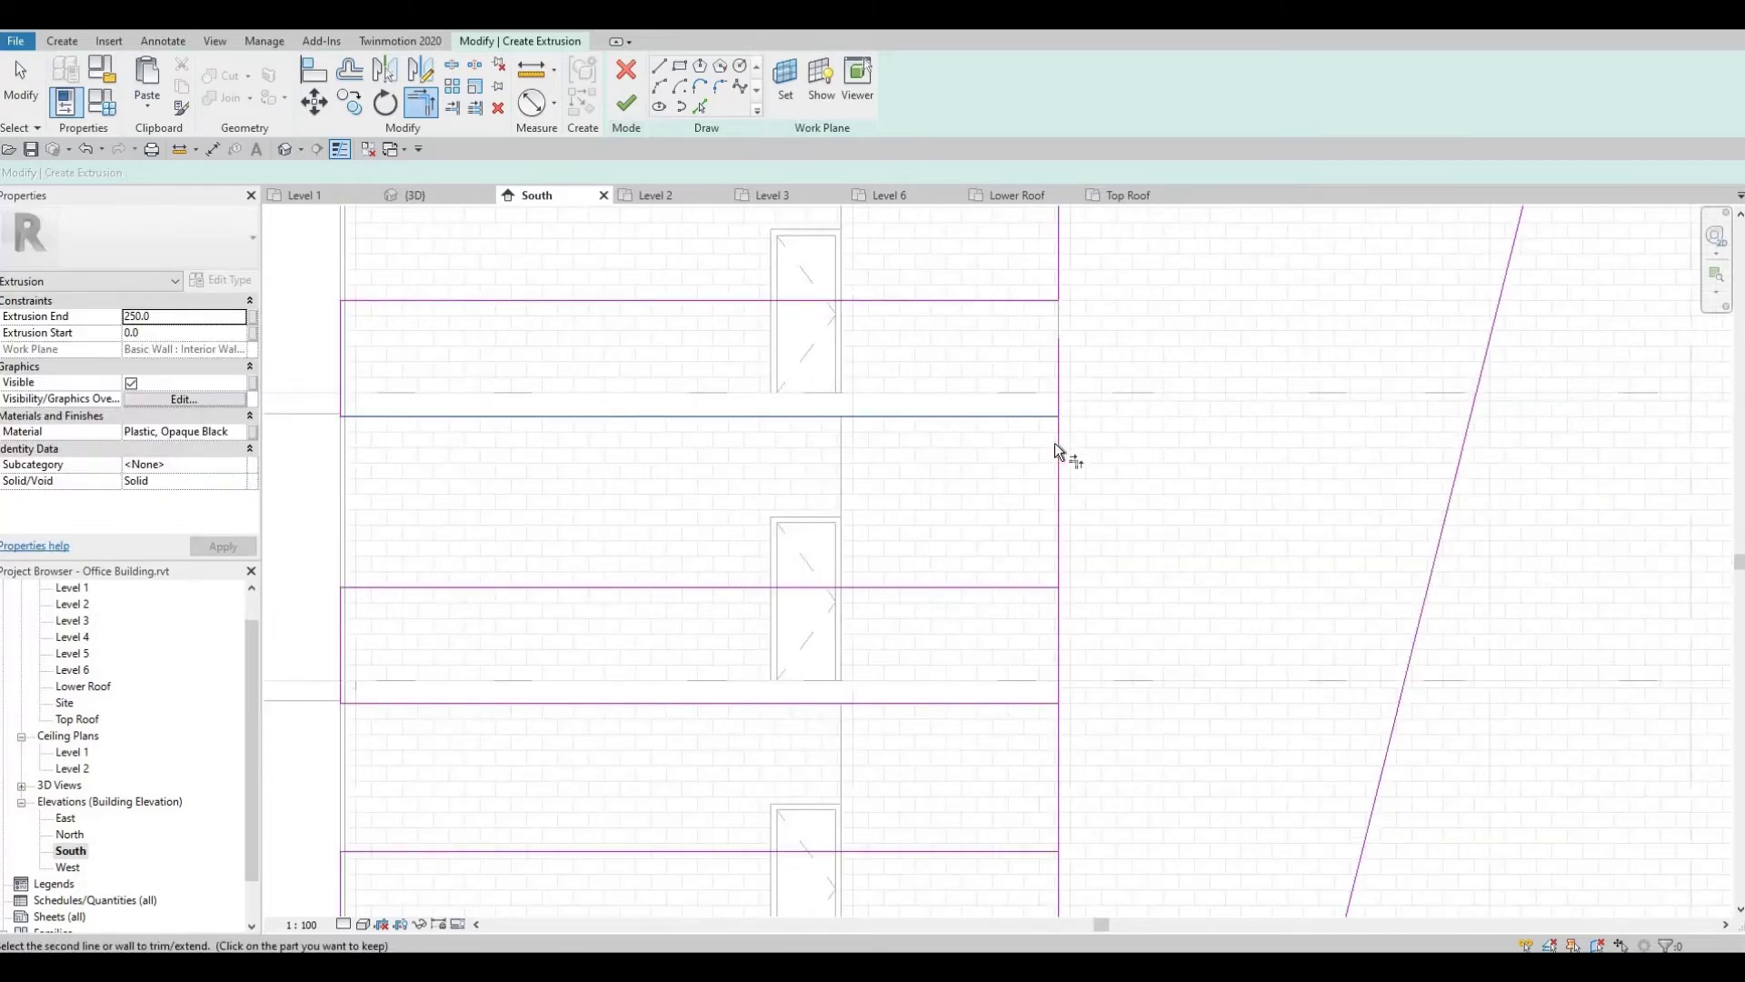
{"action": "left_click", "coordinate": [1056, 445]}
Trim the vertical line segments into corners with the Level 4 band's lower line, both Level 3 band lines and the Level 2 band's upper line.
{"action": "middle_click_drag", "start_coordinate": [1035, 609], "coordinate": [1046, 472]}
{"action": "left_click", "coordinate": [1062, 445]}
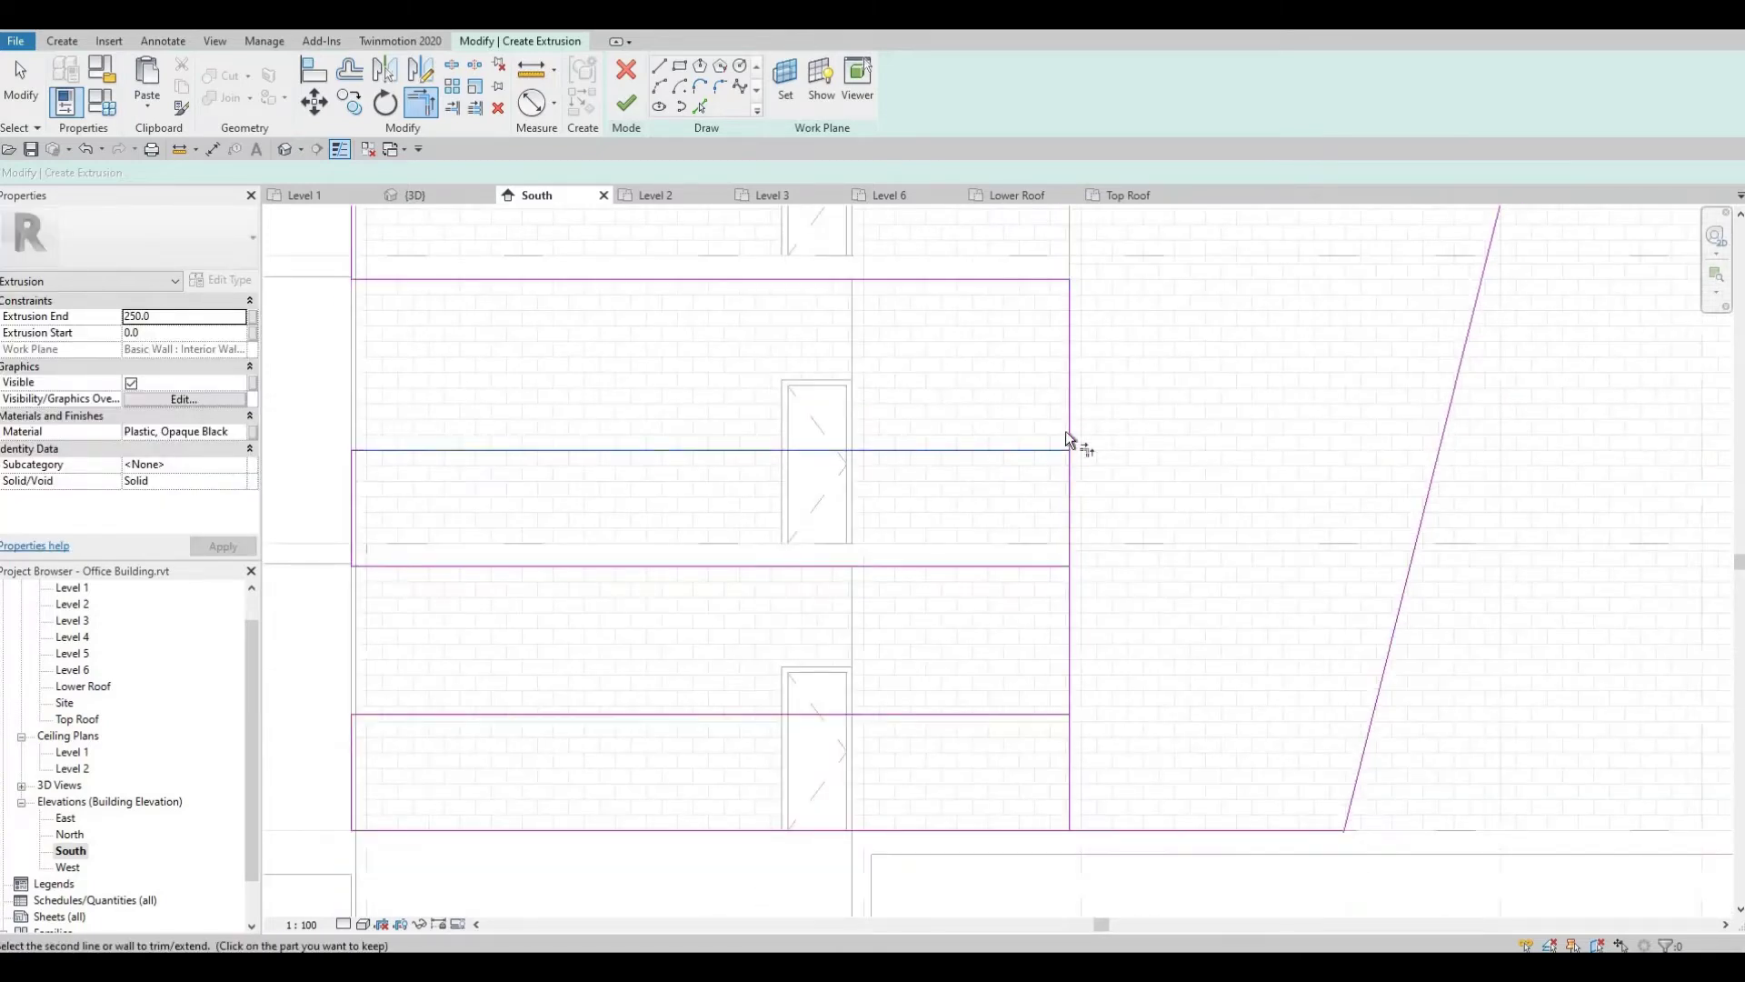
{"action": "left_click", "coordinate": [1067, 431]}
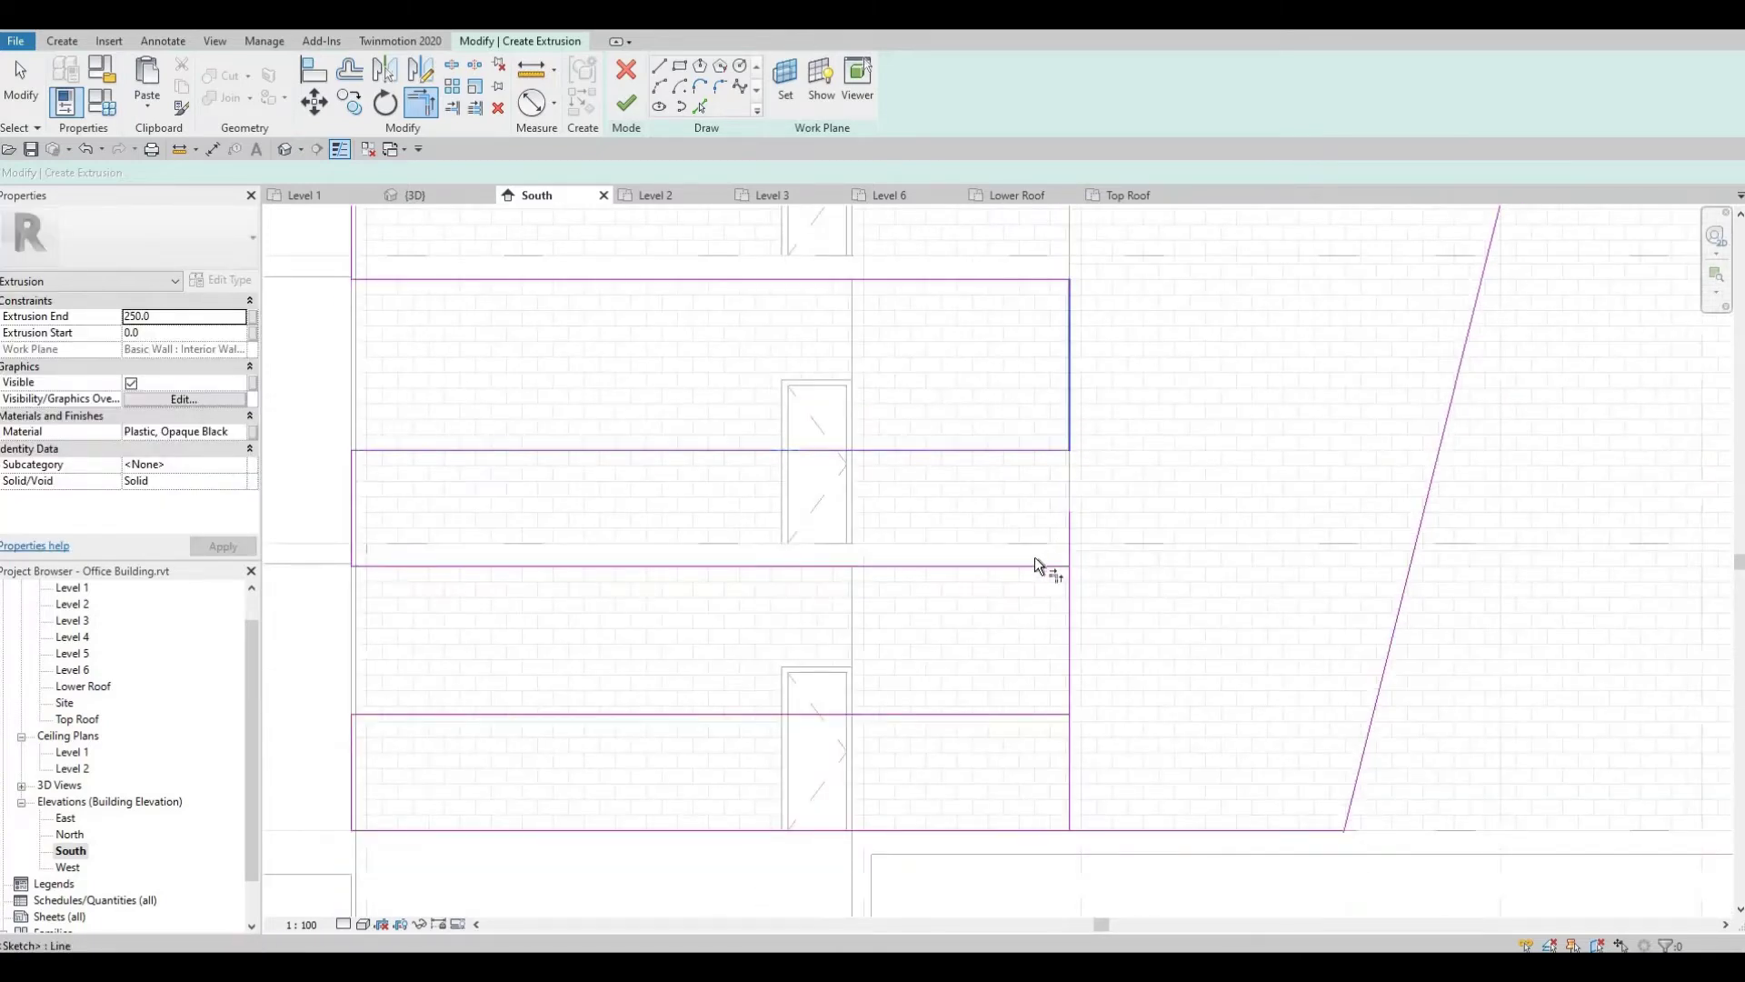
{"action": "left_click", "coordinate": [1065, 593]}
{"action": "middle_click_drag", "start_coordinate": [1106, 608], "coordinate": [1107, 354]}
{"action": "scroll", "coordinate": [1109, 353], "scroll_direction": "up", "scroll_amount": 1}
{"action": "scroll", "coordinate": [1109, 353], "scroll_direction": "down", "scroll_amount": 1}
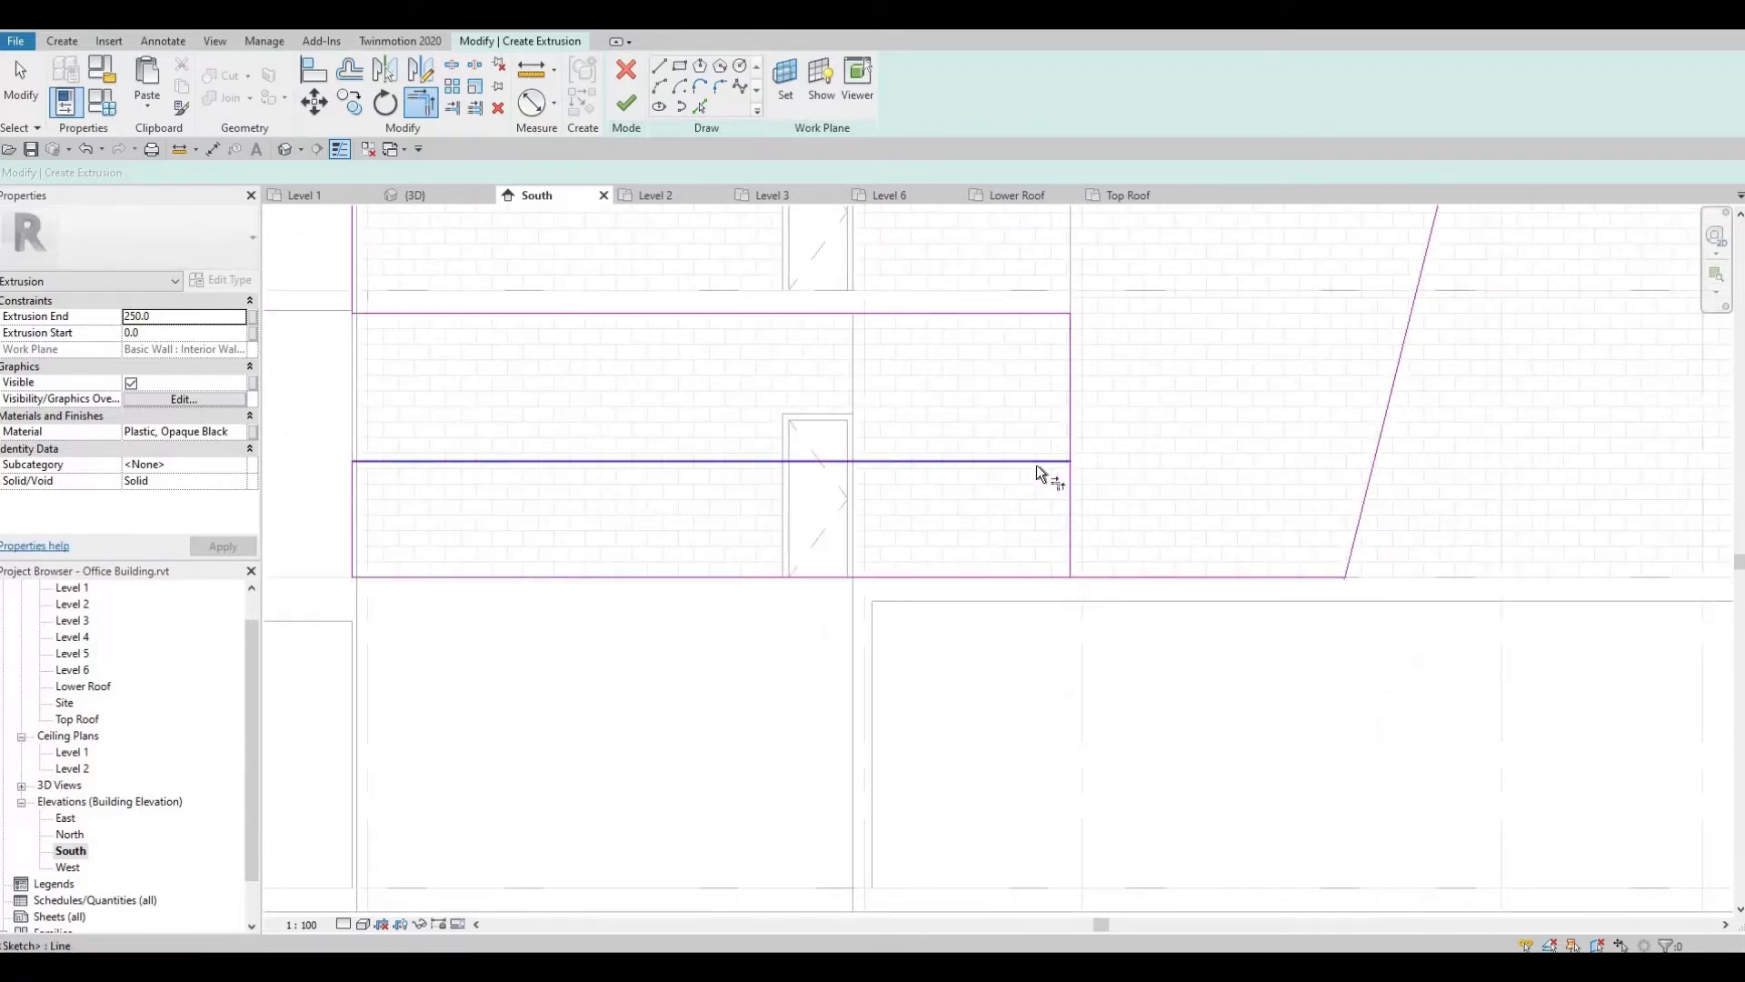
{"action": "left_click", "coordinate": [1036, 463]}
{"action": "left_click", "coordinate": [1066, 438]}
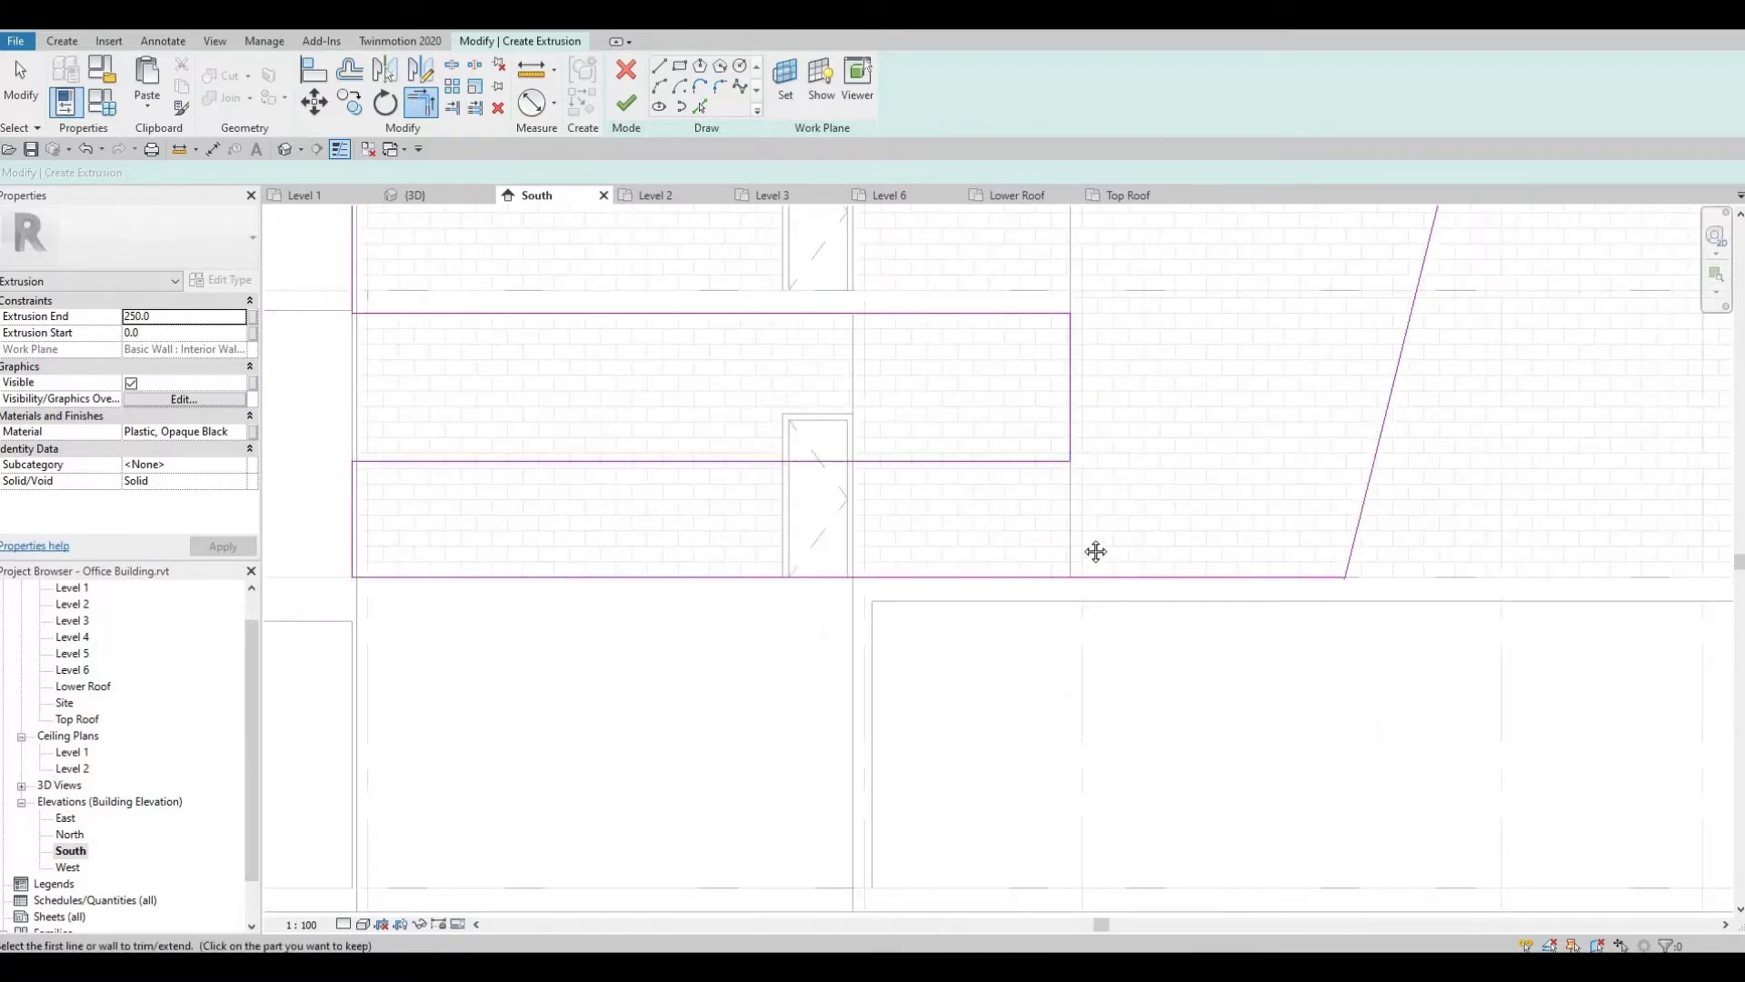
{"action": "mouse_move", "coordinate": [1095, 551]}
{"action": "middle_mouse_down"}
{"action": "mouse_move", "coordinate": [1108, 481]}
{"action": "mouse_move", "coordinate": [1088, 510]}
{"action": "middle_mouse_up"}
{"action": "key", "text": "Escape"}
Delete the short bottom segment at Level 2 and trim the band's bottom line to a corner with the slanted line.
{"action": "scroll", "coordinate": [1132, 537], "scroll_direction": "down", "scroll_amount": 1}
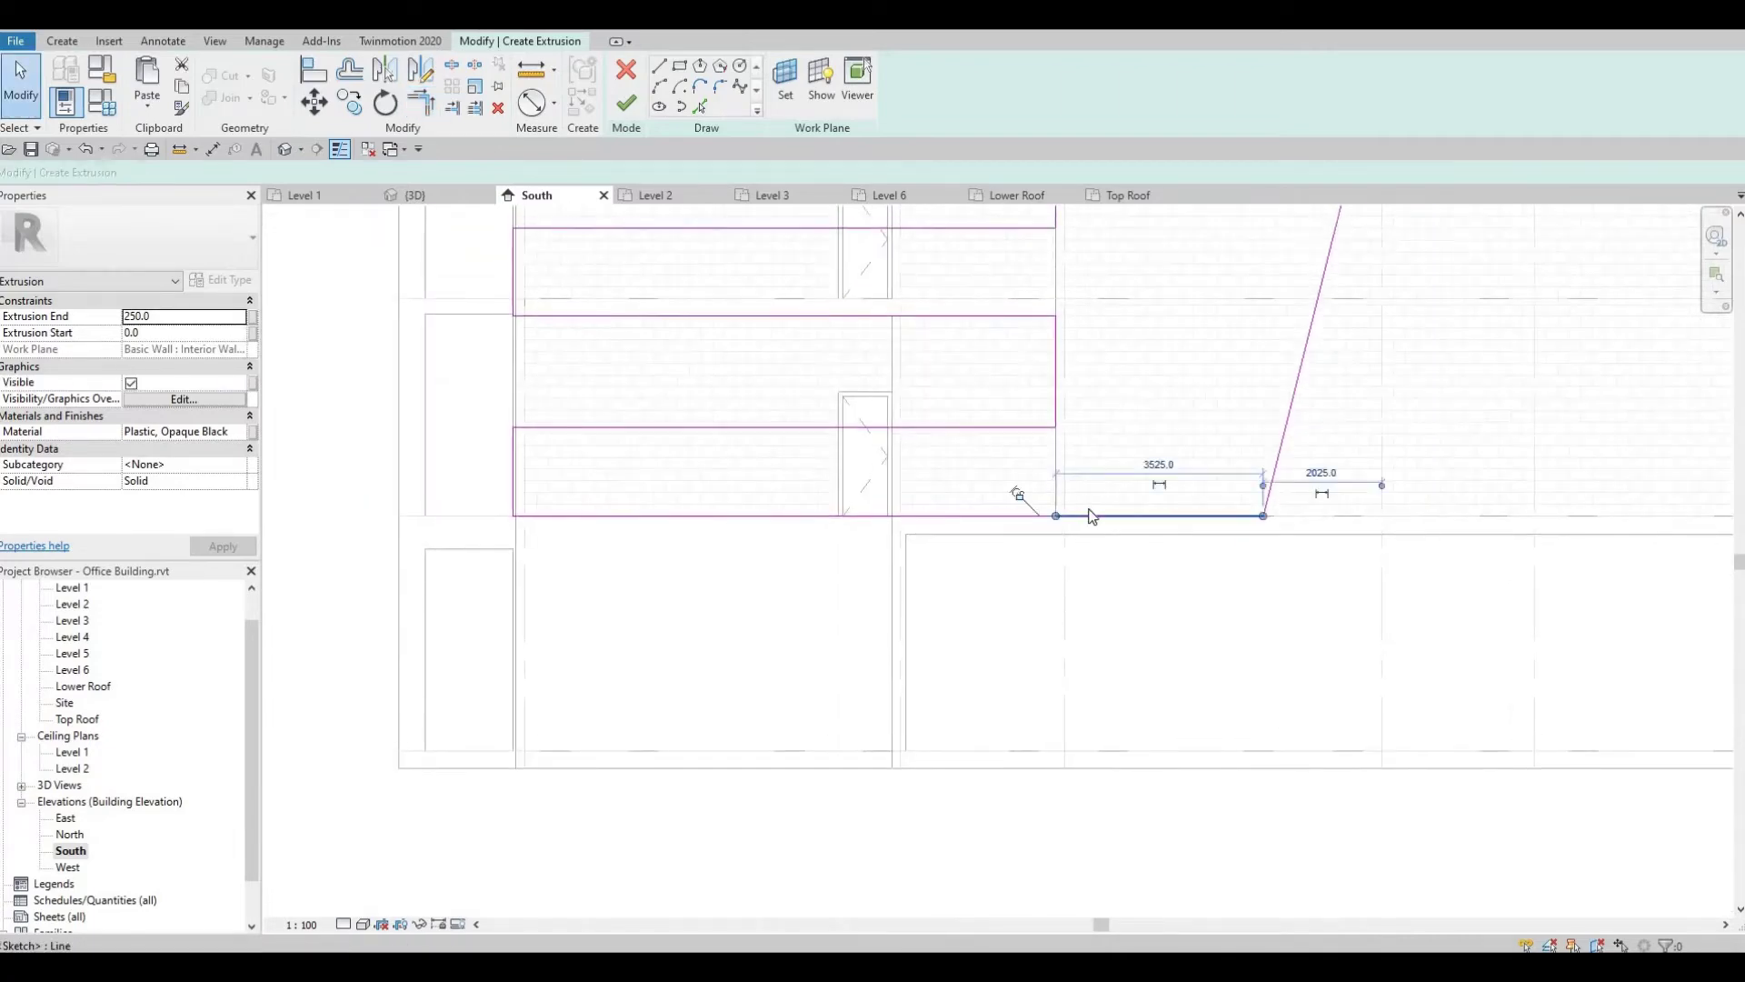
{"action": "key", "text": "Delete"}
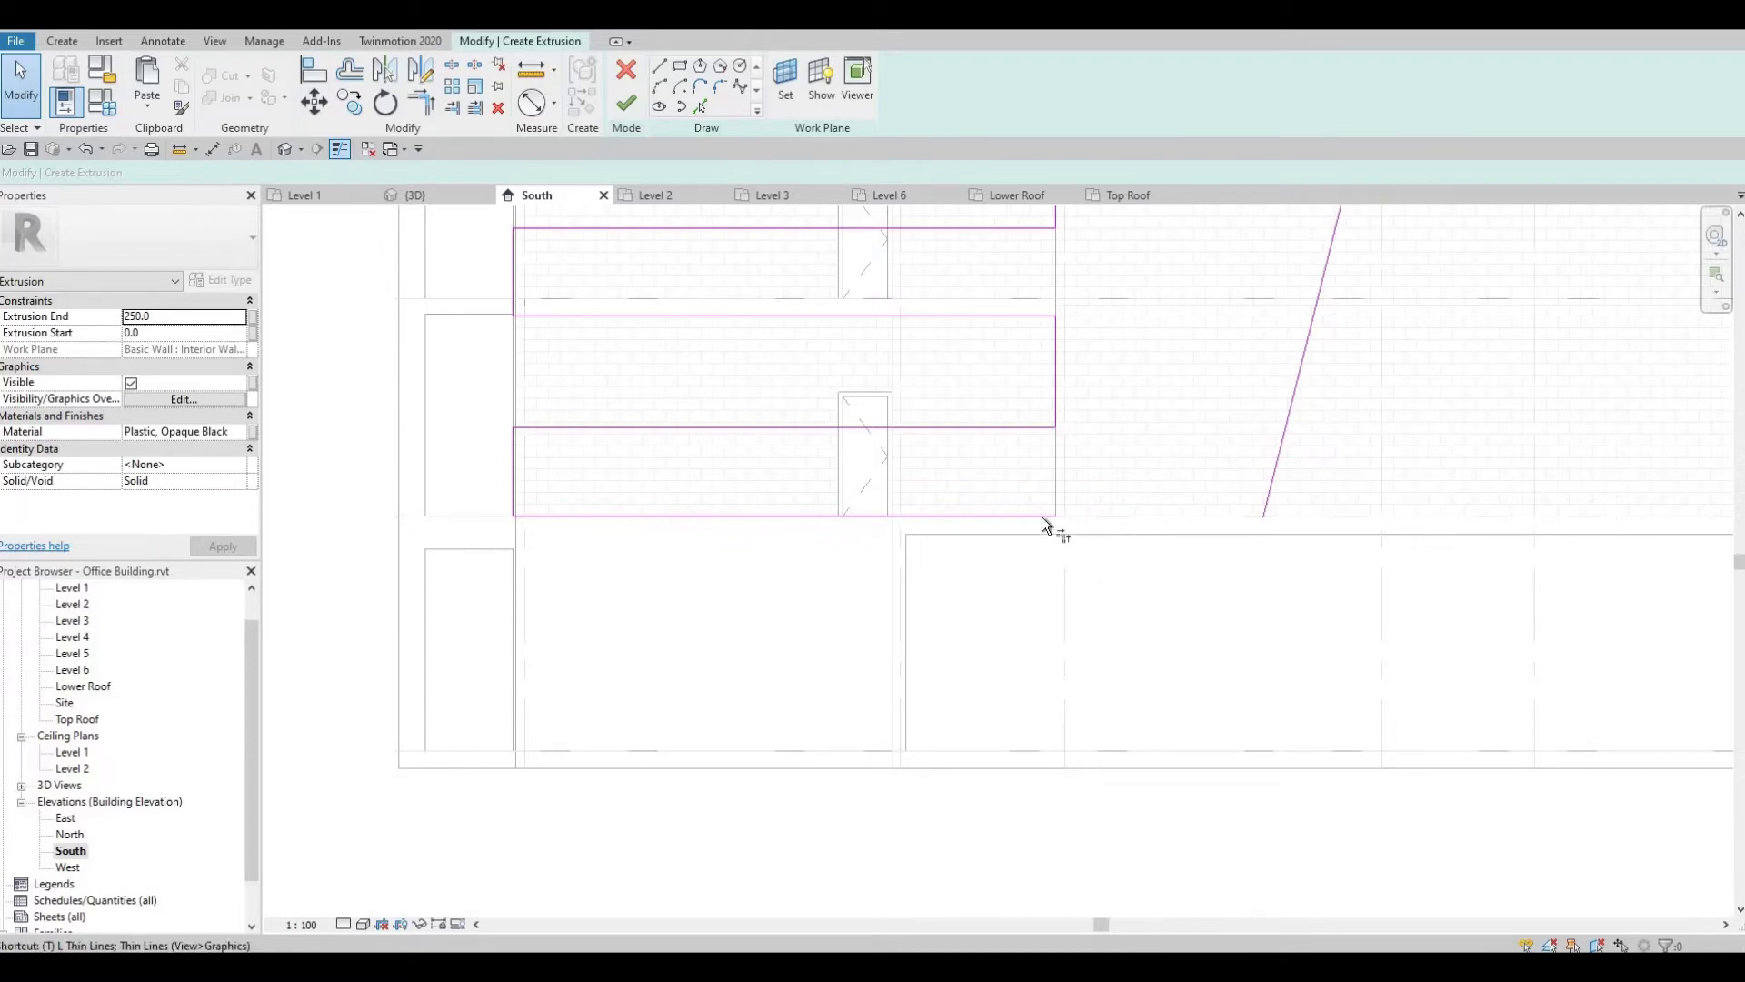
{"action": "key", "text": "t"}
{"action": "key", "text": "r"}
{"action": "left_click", "coordinate": [1041, 516]}
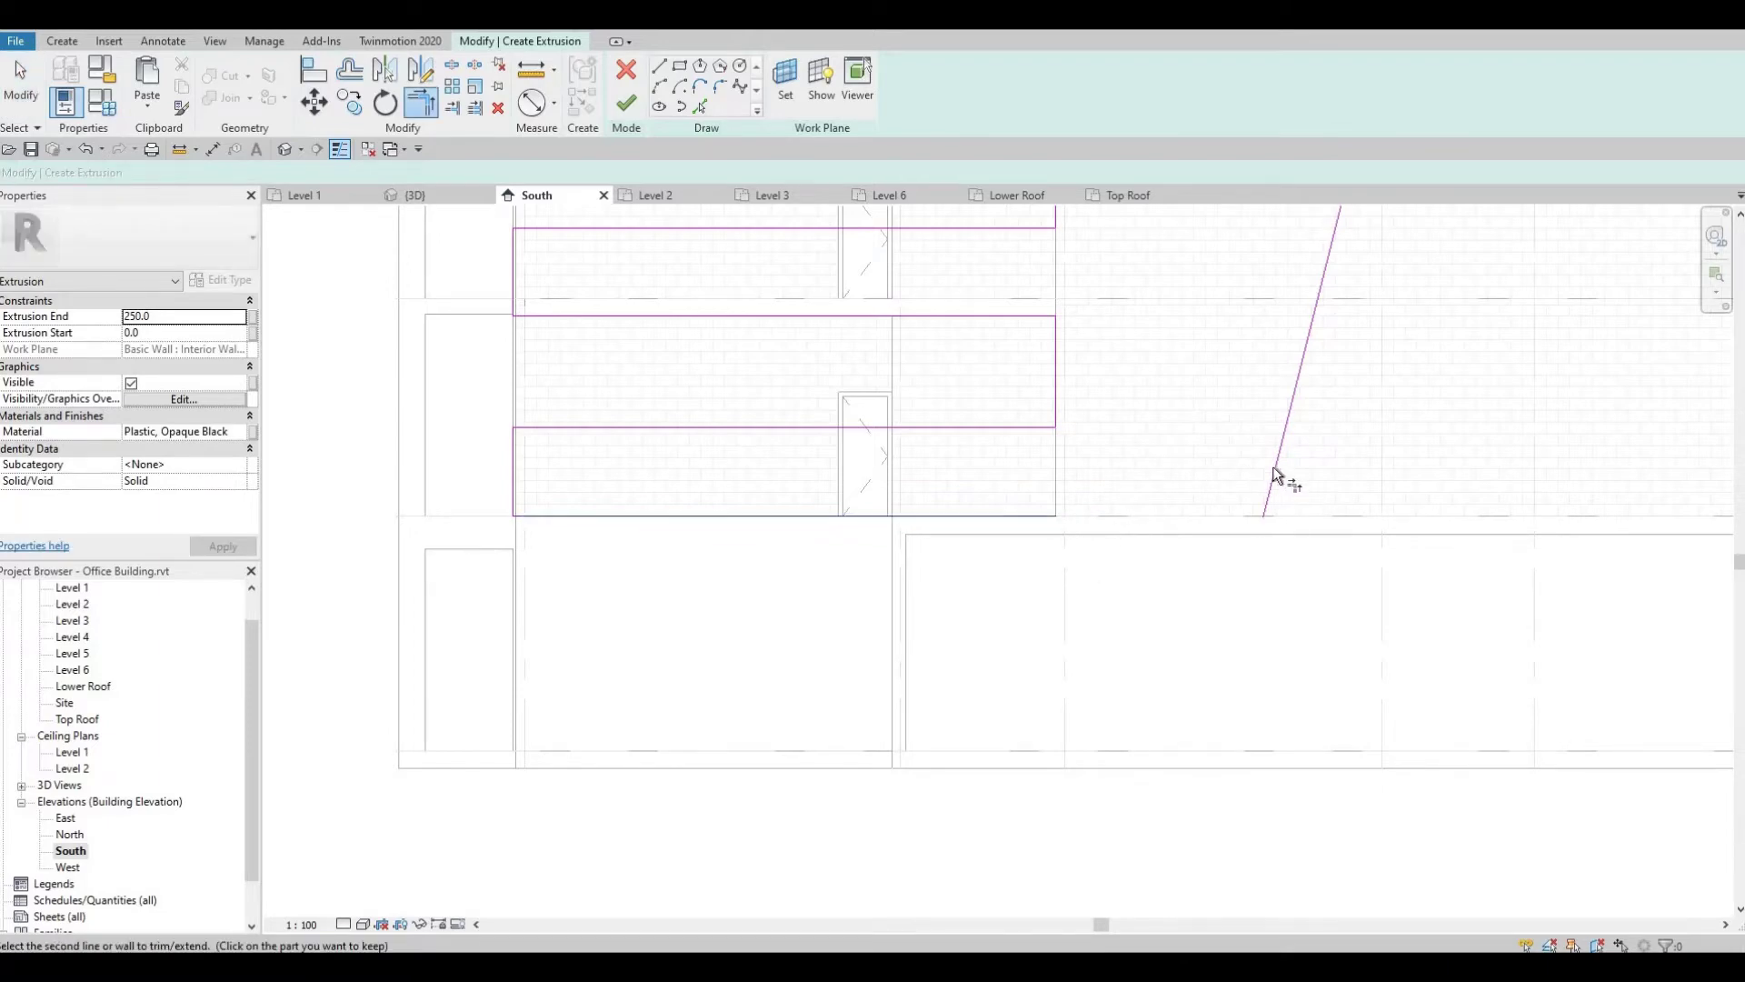
{"action": "left_click", "coordinate": [1275, 473]}
{"action": "key", "text": "Escape"}
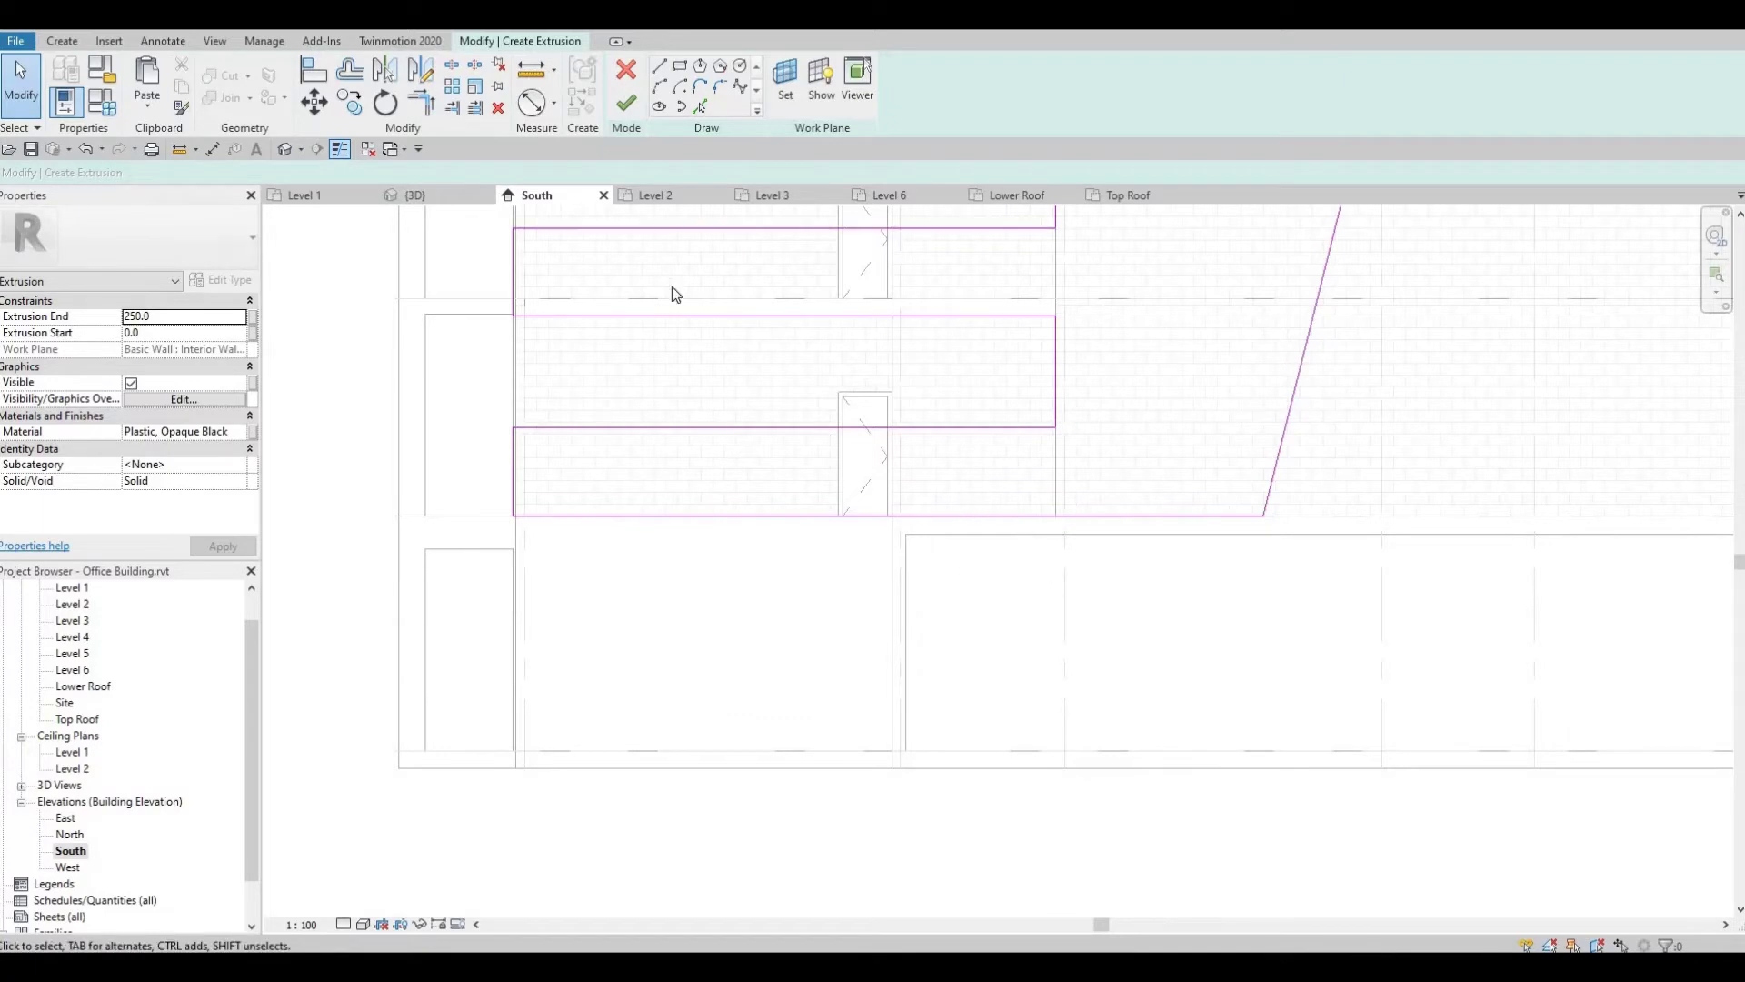
Finish the extrusion sketch, switch to the 3D view and finish the in-place model.
{"action": "left_click", "coordinate": [627, 106]}
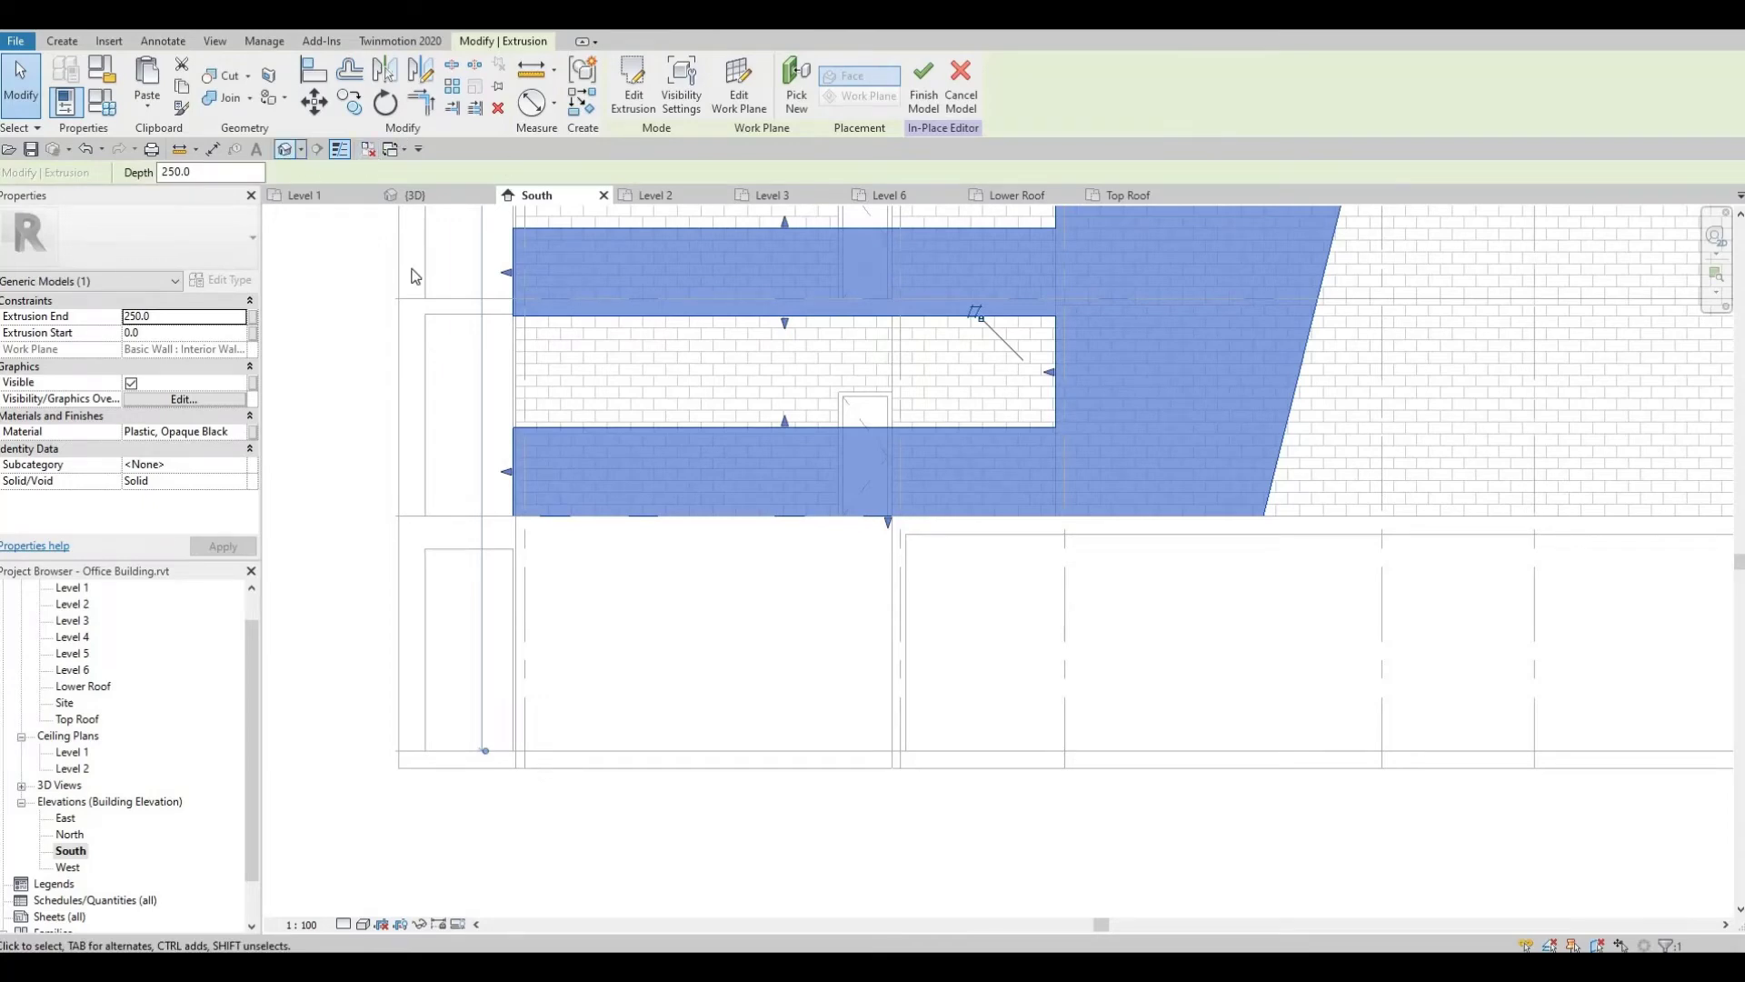
{"action": "left_click", "coordinate": [414, 194]}
{"action": "middle_click_drag", "start_coordinate": [864, 549], "coordinate": [716, 470], "text": "shift"}
{"action": "left_click", "coordinate": [630, 88]}
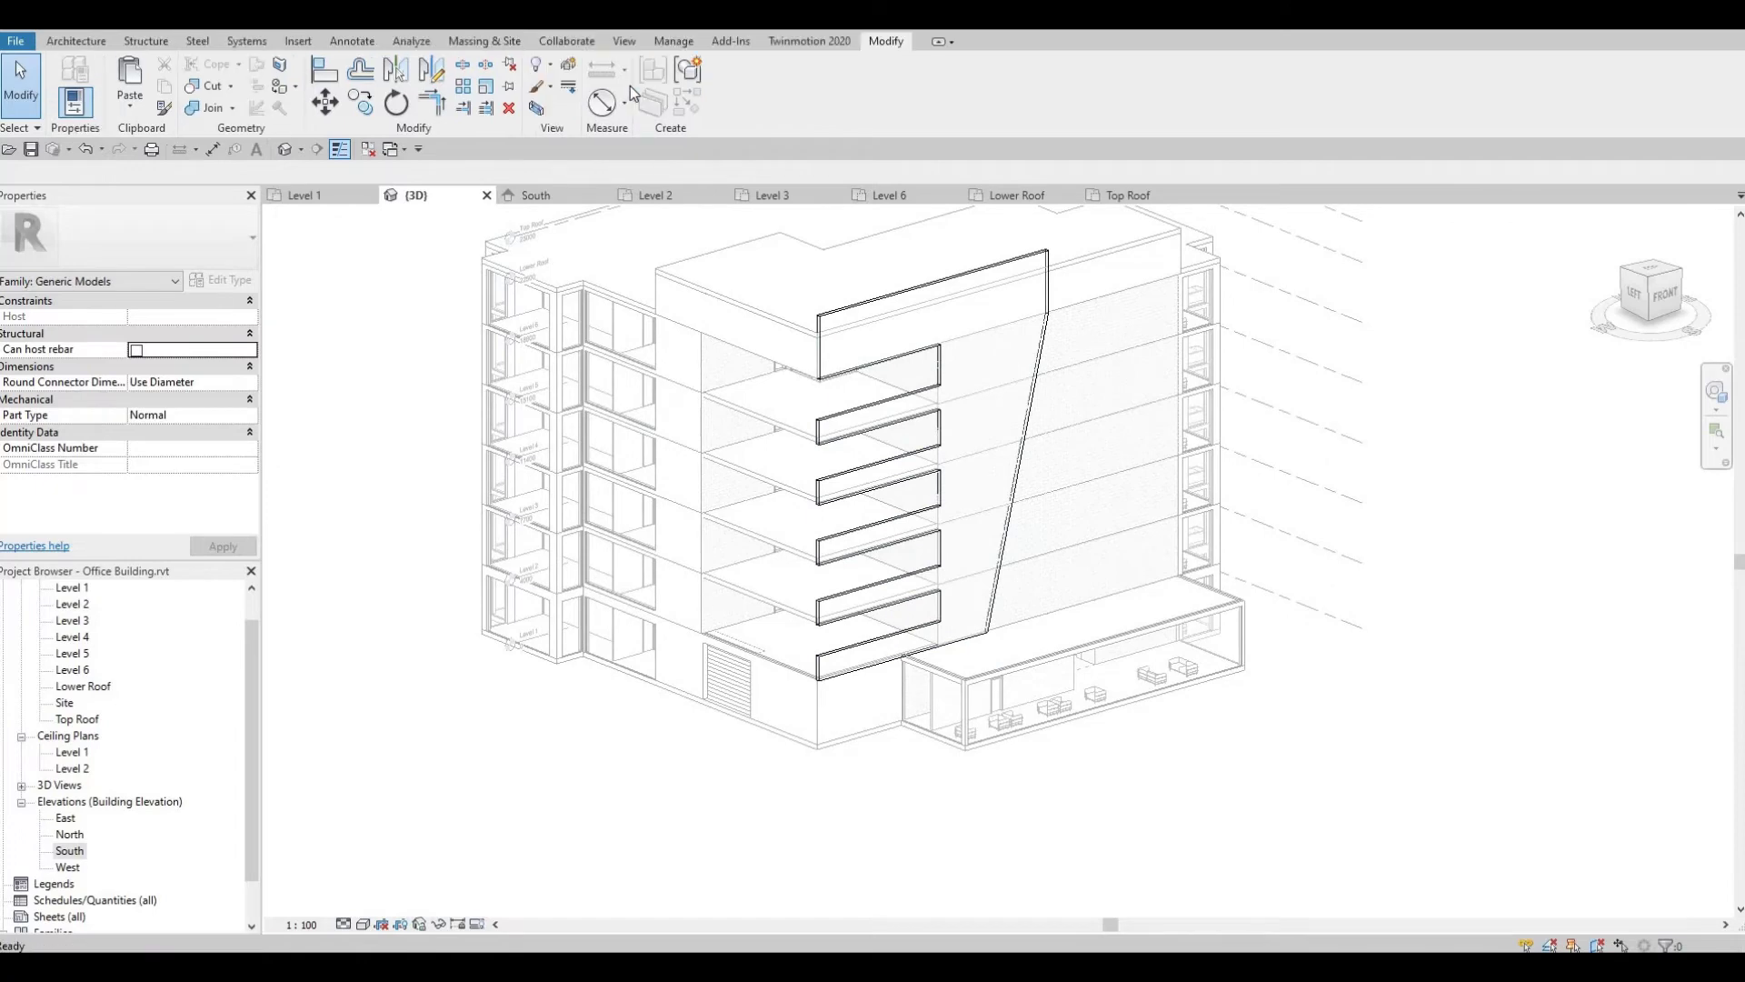
Stretch the facade extrusion's front face outward in 3D to a depth of about 492 mm.
{"action": "left_click", "coordinate": [920, 395]}
{"action": "scroll", "coordinate": [946, 459], "scroll_direction": "up", "scroll_amount": 4}
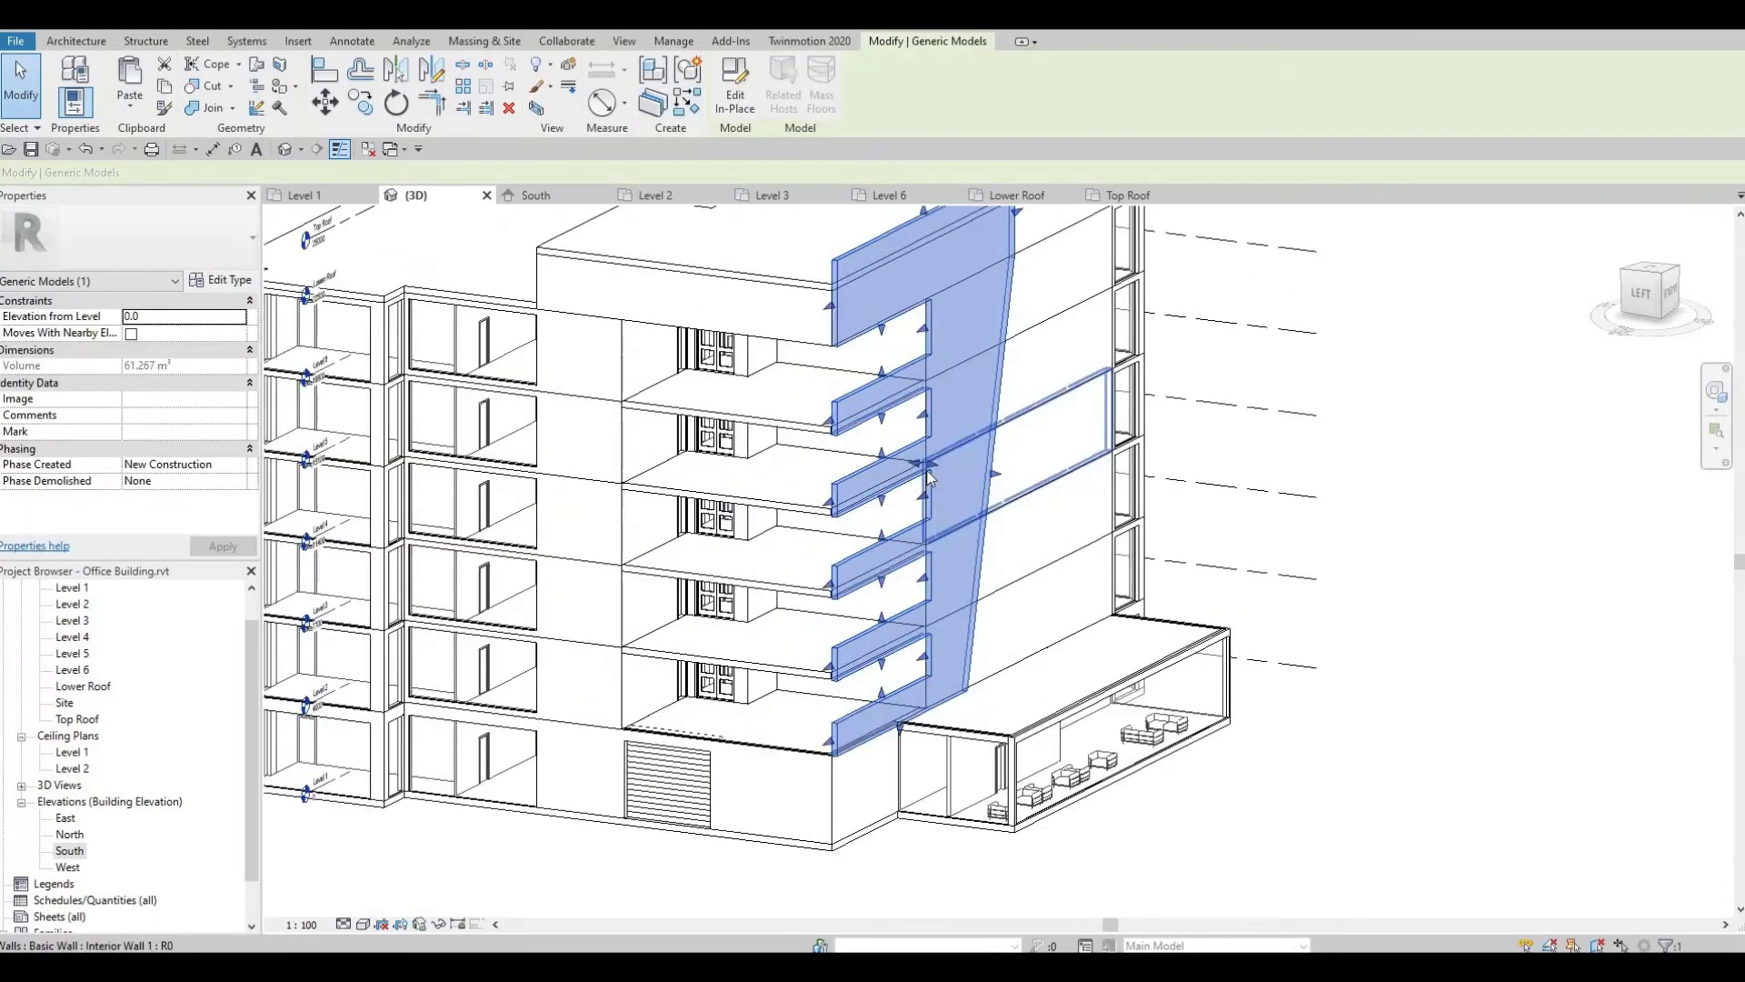
{"action": "scroll", "coordinate": [928, 477], "scroll_direction": "up", "scroll_amount": 3}
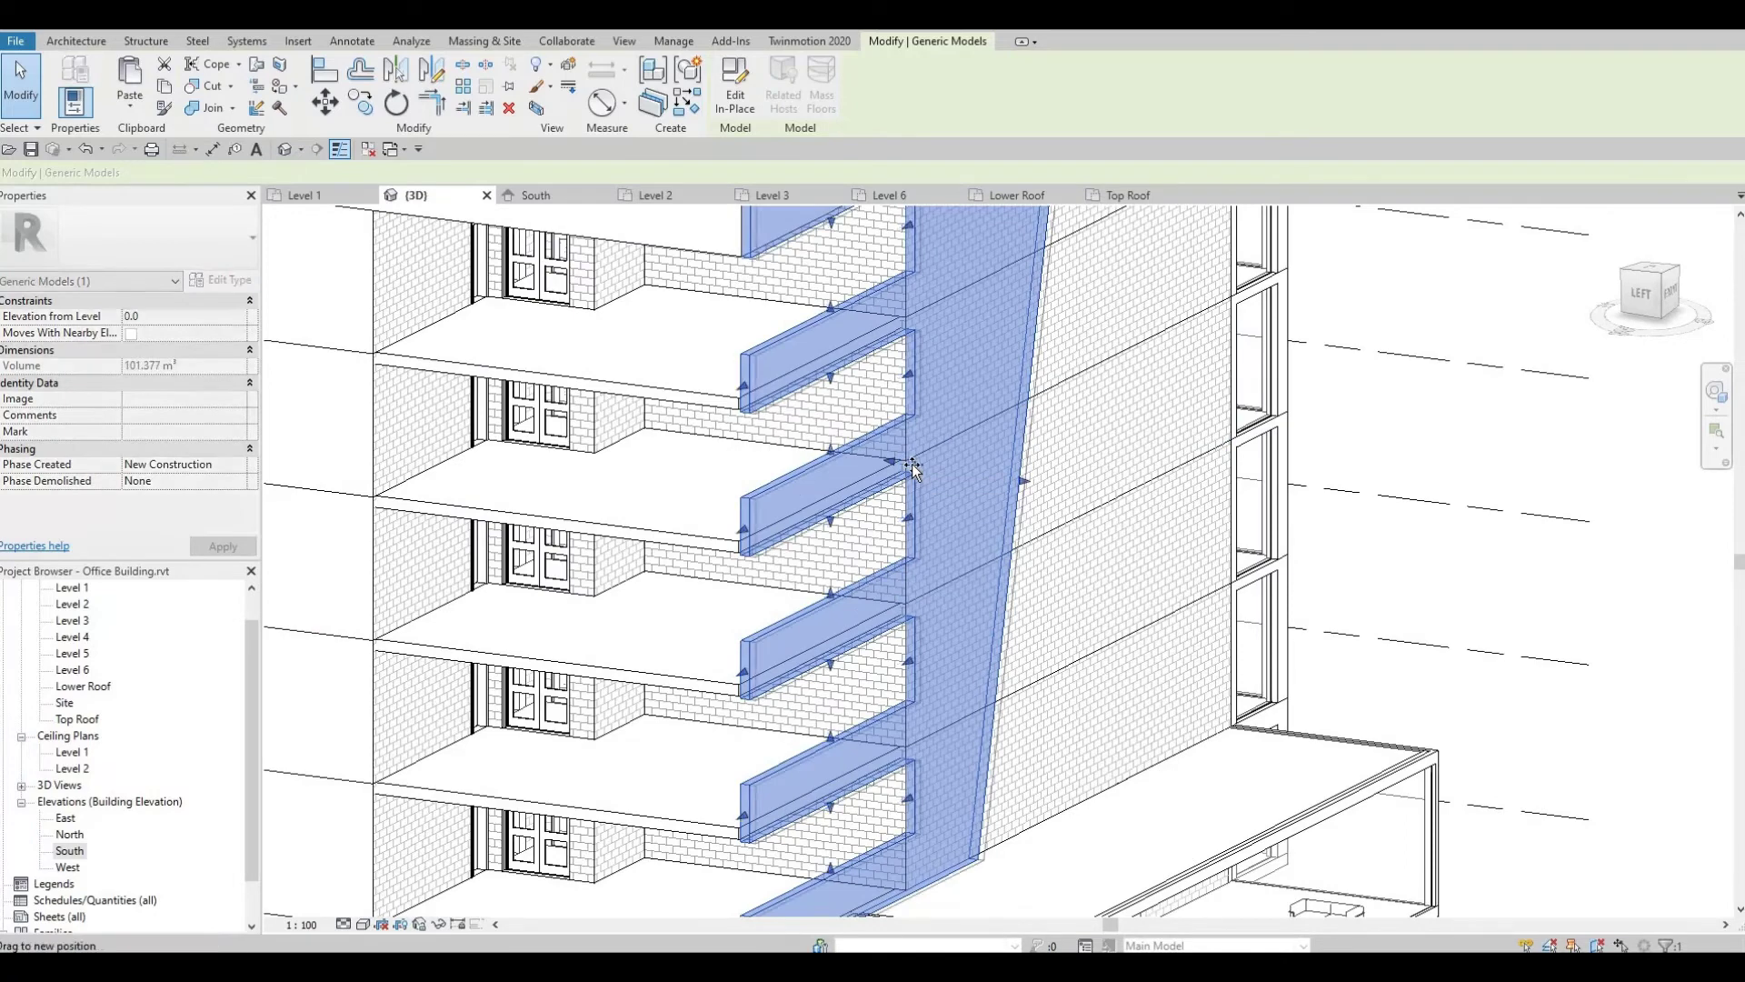
{"action": "left_click_drag", "start_coordinate": [912, 465], "coordinate": [918, 468]}
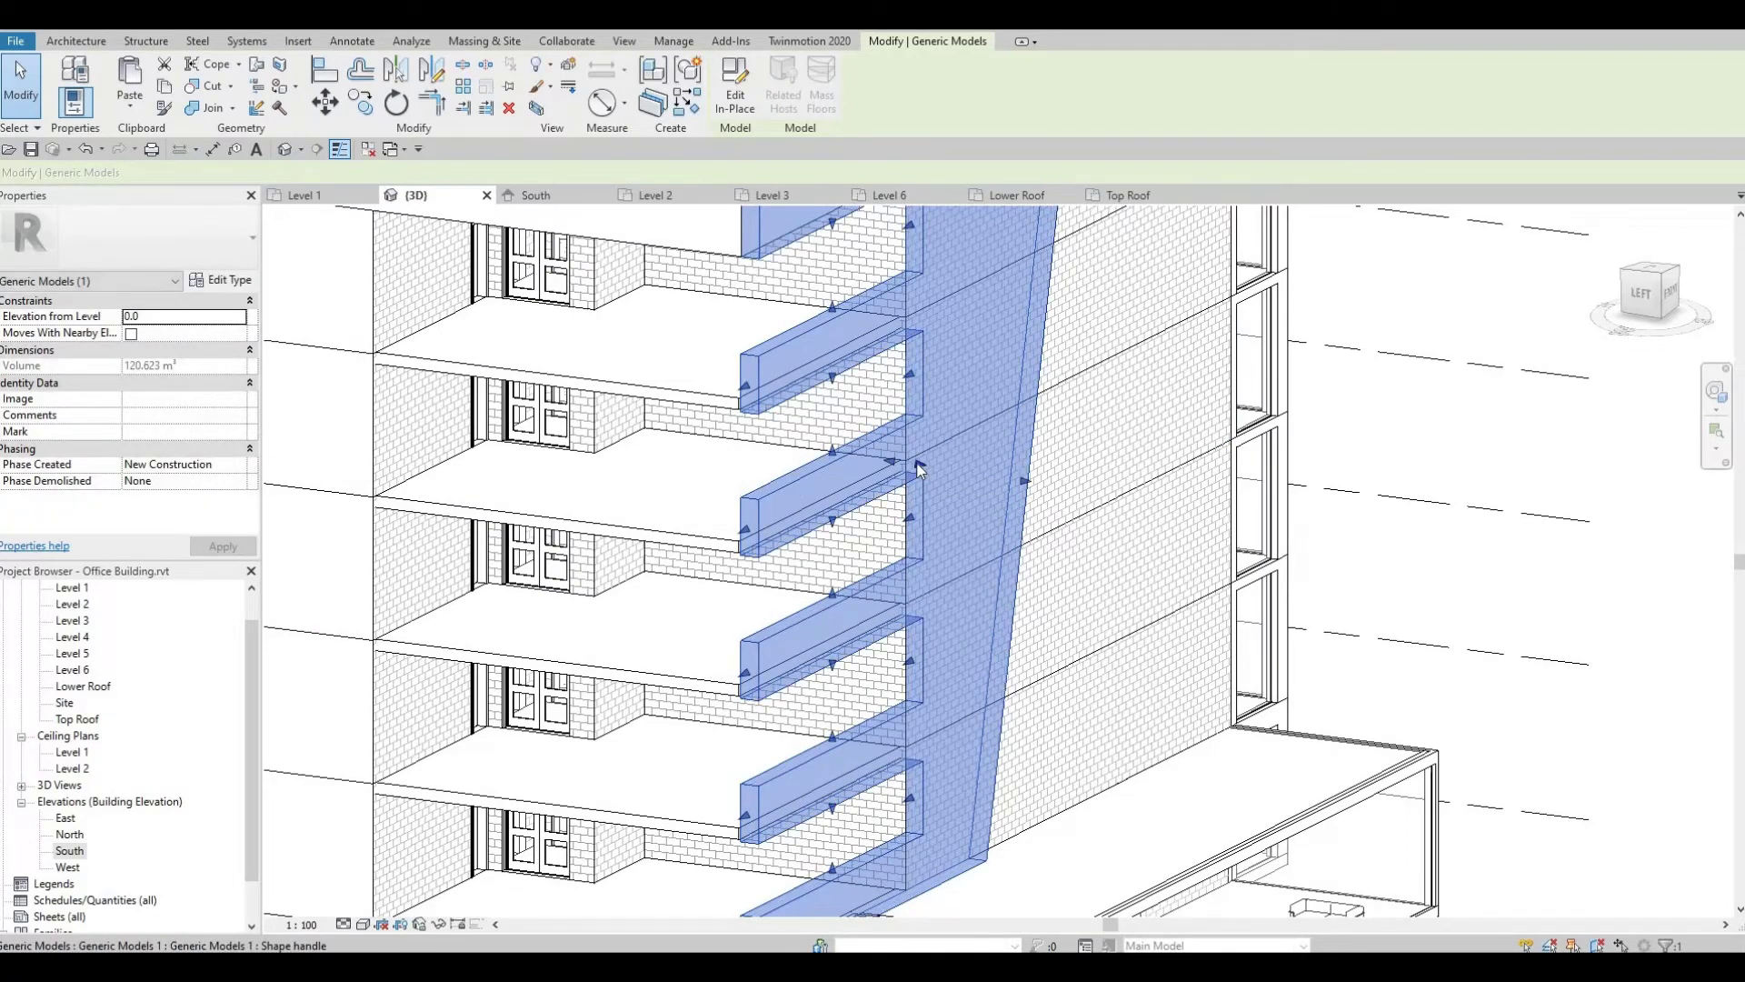
{"action": "mouse_move", "coordinate": [958, 492]}
{"action": "middle_mouse_down", "text": "shift"}
{"action": "mouse_move", "coordinate": [919, 530]}
{"action": "mouse_move", "coordinate": [863, 510]}
{"action": "mouse_move", "coordinate": [940, 462]}
{"action": "mouse_move", "coordinate": [935, 390]}
{"action": "mouse_move", "coordinate": [965, 384]}
{"action": "mouse_move", "coordinate": [908, 429]}
{"action": "mouse_move", "coordinate": [982, 468]}
{"action": "mouse_move", "coordinate": [954, 491]}
{"action": "mouse_move", "coordinate": [961, 443]}
{"action": "mouse_move", "coordinate": [924, 358]}
{"action": "mouse_move", "coordinate": [924, 247]}
{"action": "mouse_move", "coordinate": [865, 281]}
{"action": "mouse_move", "coordinate": [929, 417]}
{"action": "mouse_move", "coordinate": [899, 445]}
{"action": "mouse_move", "coordinate": [815, 464]}
{"action": "middle_mouse_up", "text": "shift"}
{"action": "scroll", "coordinate": [868, 432], "scroll_direction": "up", "scroll_amount": 2}
{"action": "scroll", "coordinate": [801, 324], "scroll_direction": "up", "scroll_amount": 2}
{"action": "key", "text": "Escape"}
Set the 3D view's visual style to Shaded and view the facade from its south corner.
{"action": "scroll", "coordinate": [929, 416], "scroll_direction": "down", "scroll_amount": 3}
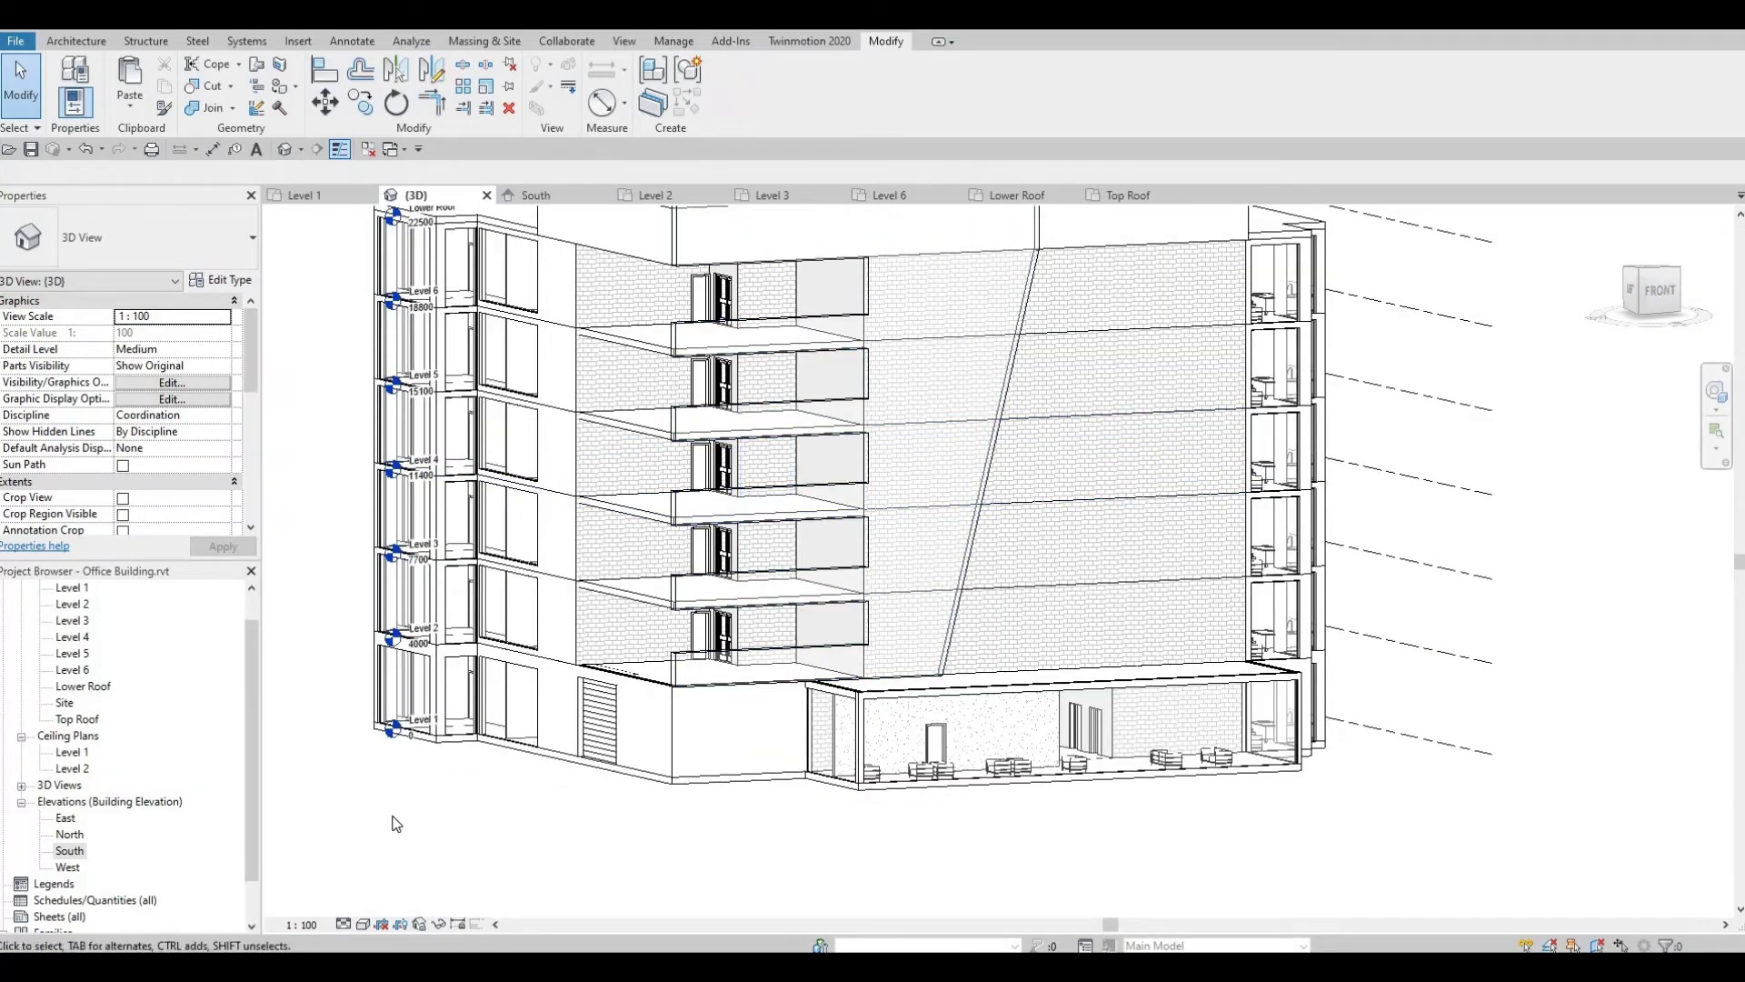
{"action": "left_click", "coordinate": [365, 924]}
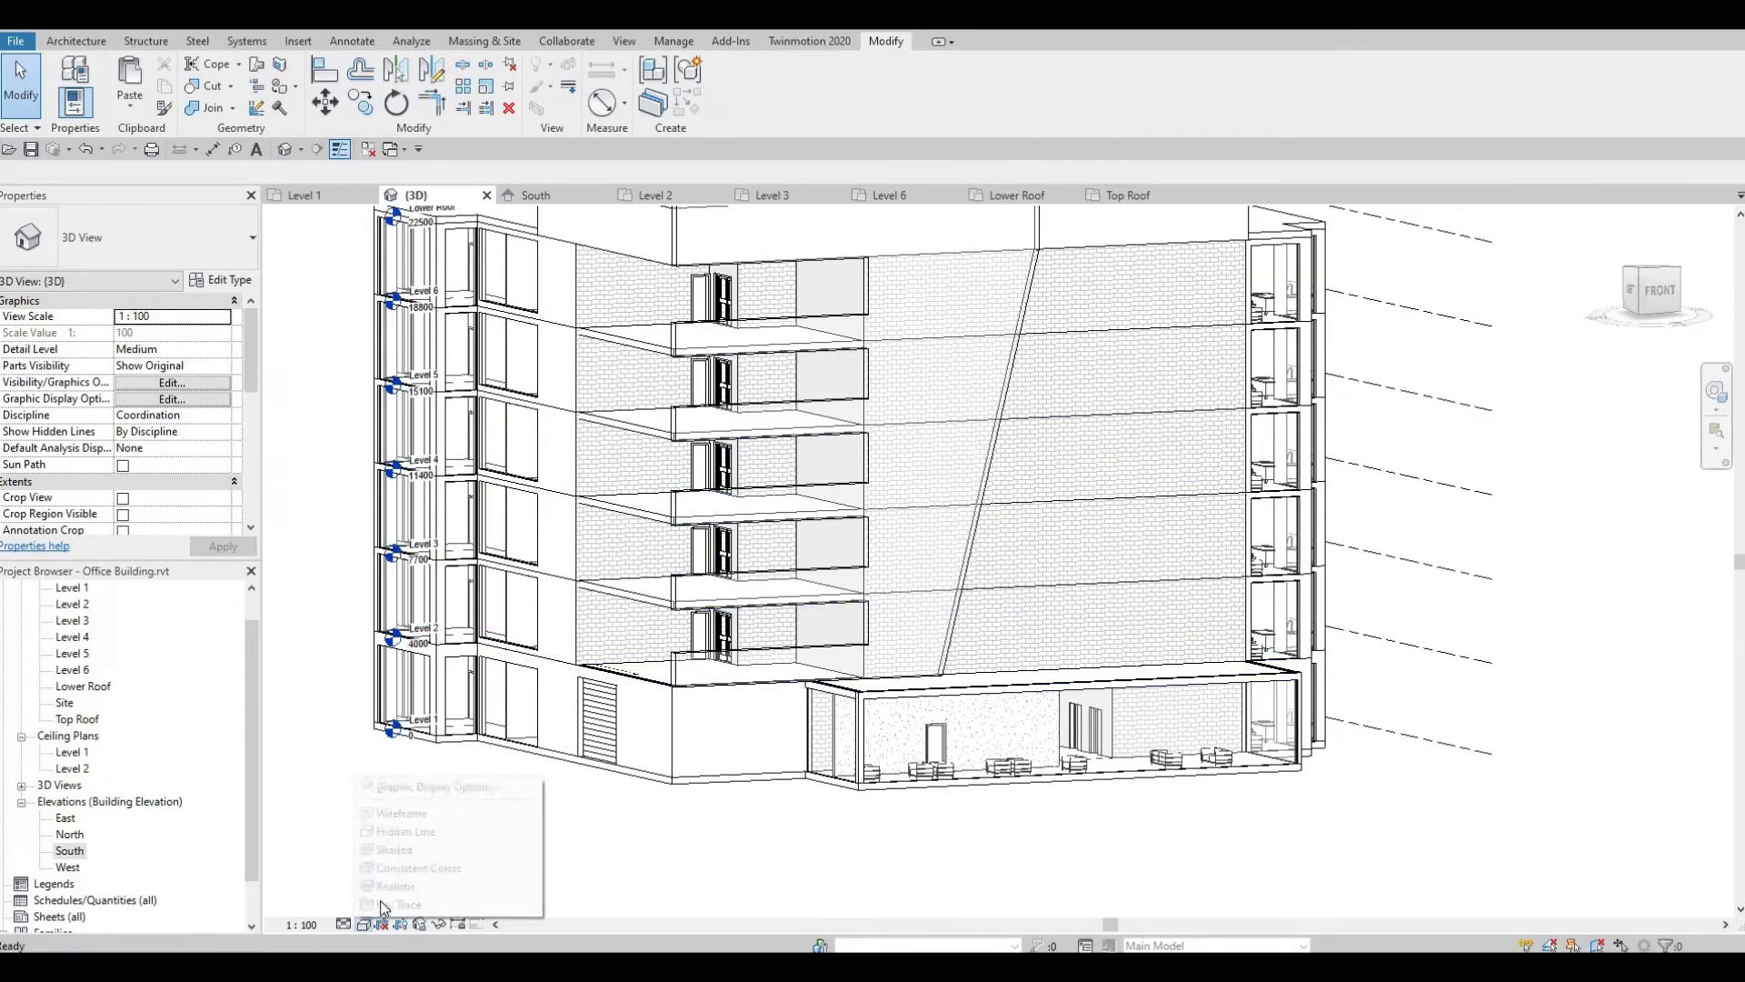
{"action": "left_click", "coordinate": [407, 851]}
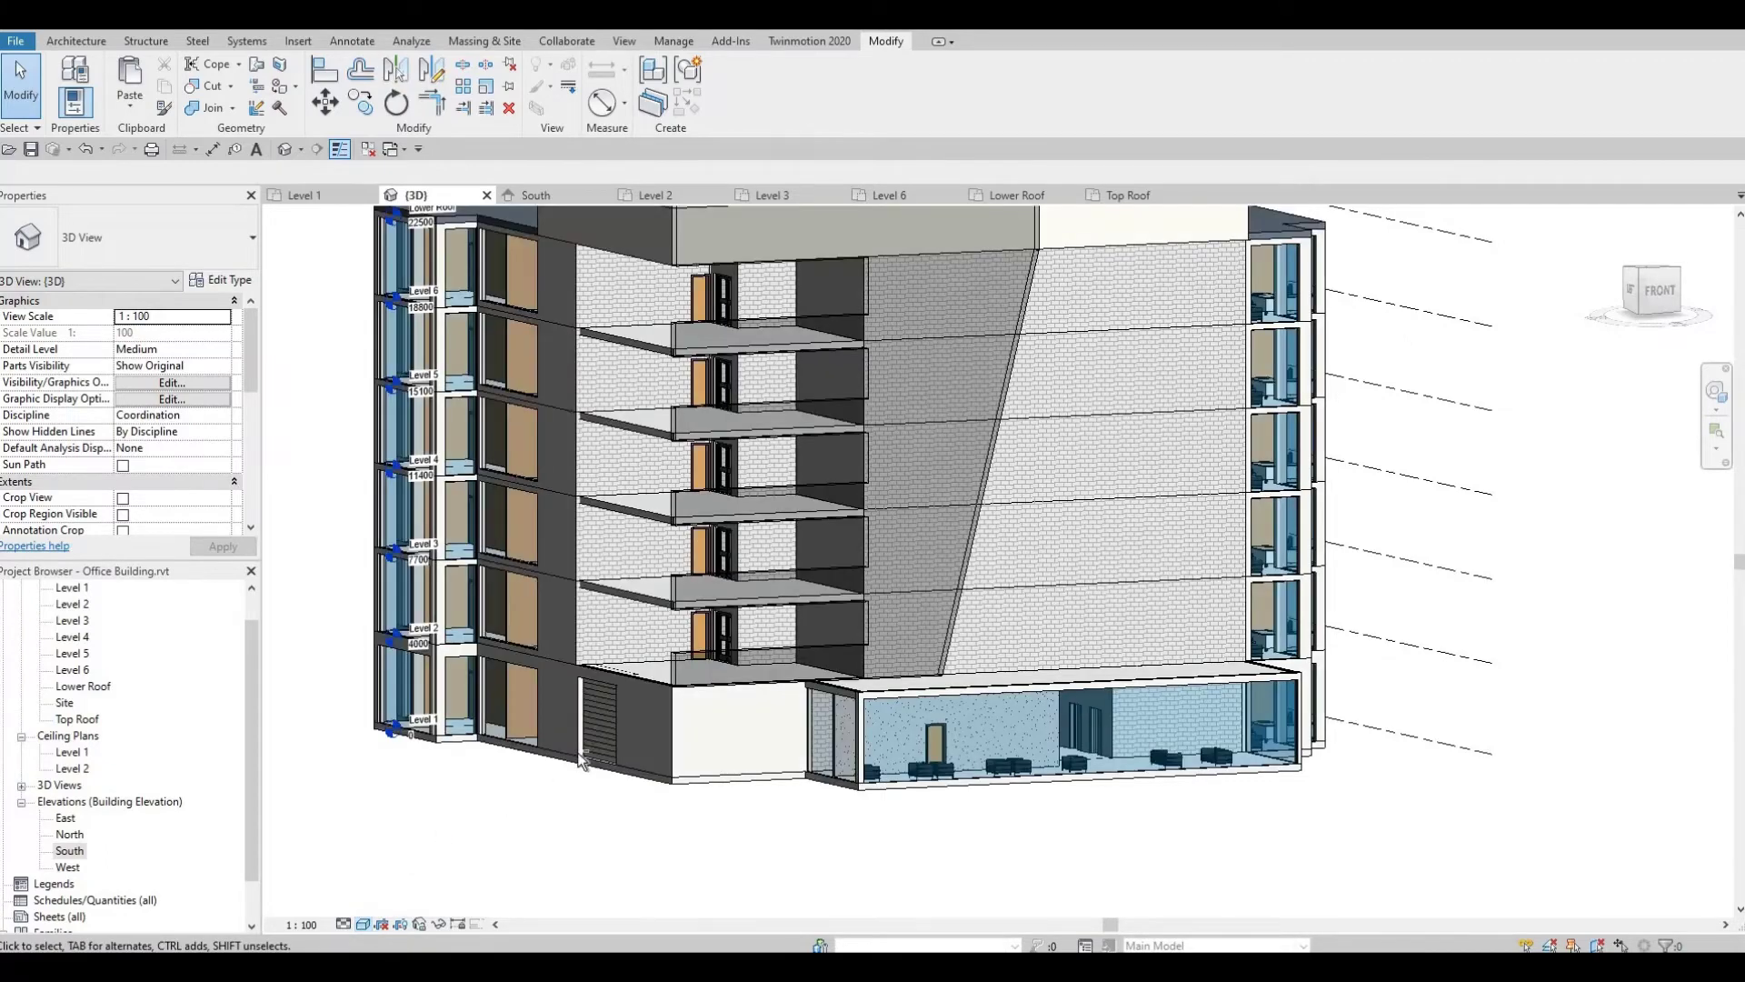
{"action": "middle_click_drag", "start_coordinate": [375, 691], "coordinate": [707, 346], "text": "shift"}
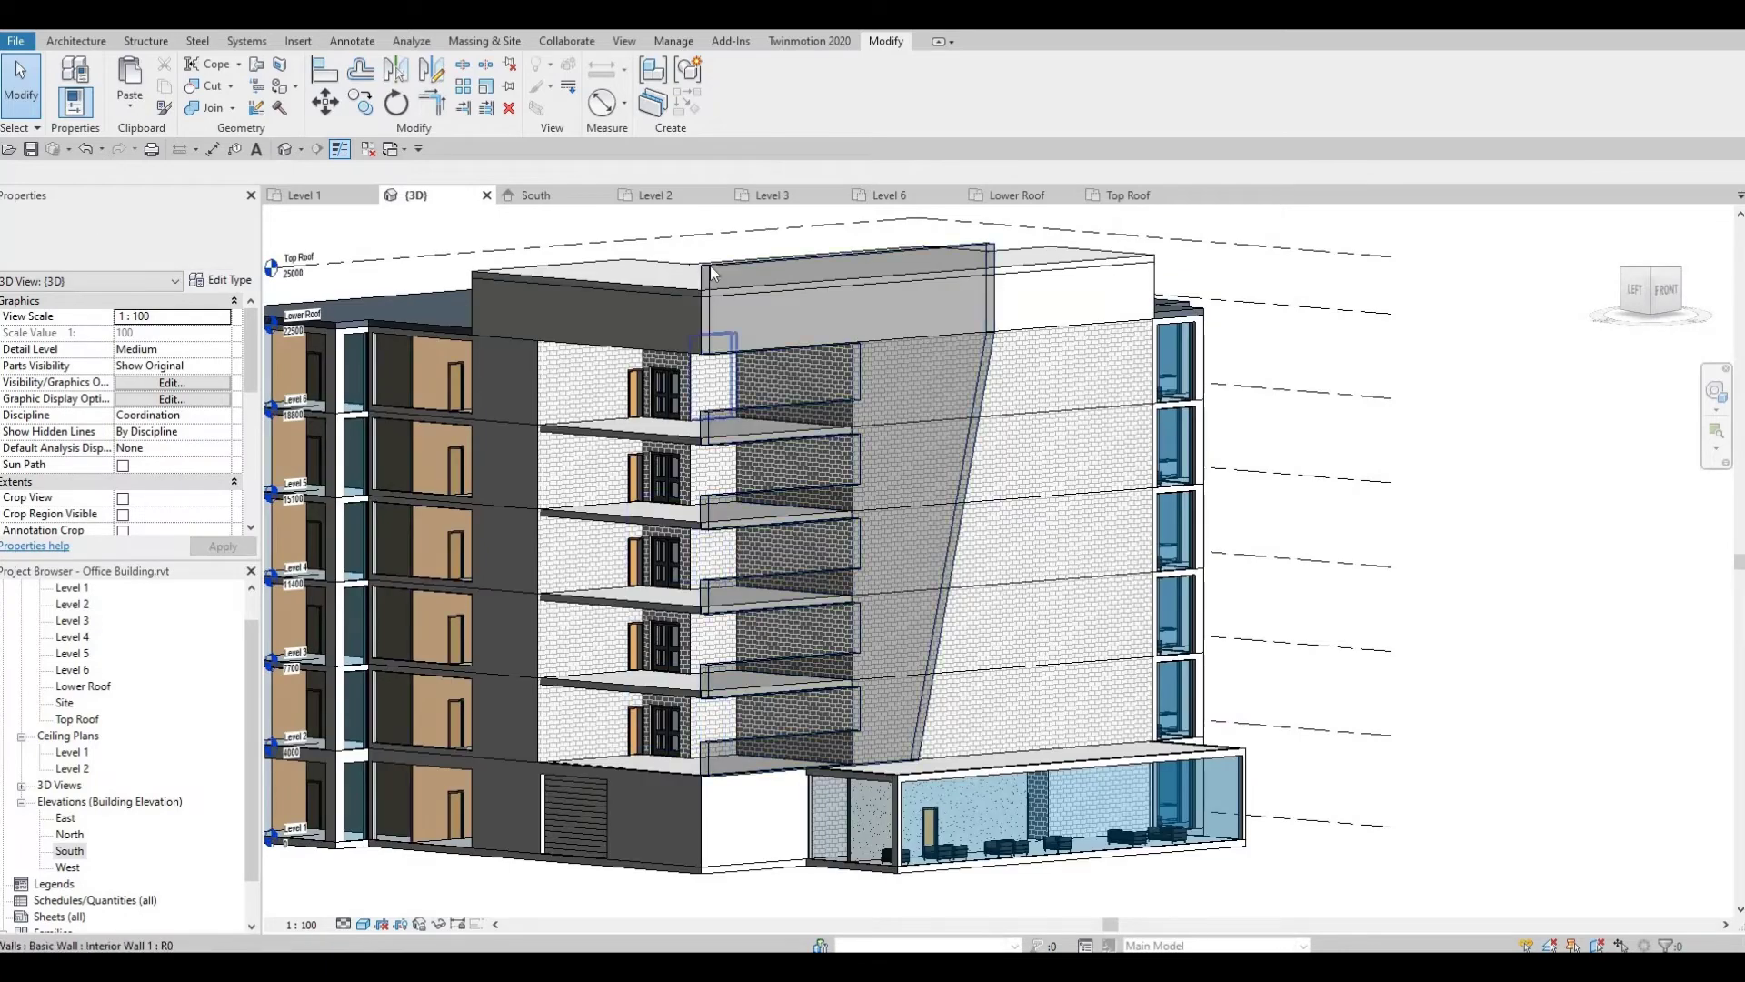
Edit the facade extrusion in place, change its material to Textile - Black and finish the model.
{"action": "left_click", "coordinate": [706, 270]}
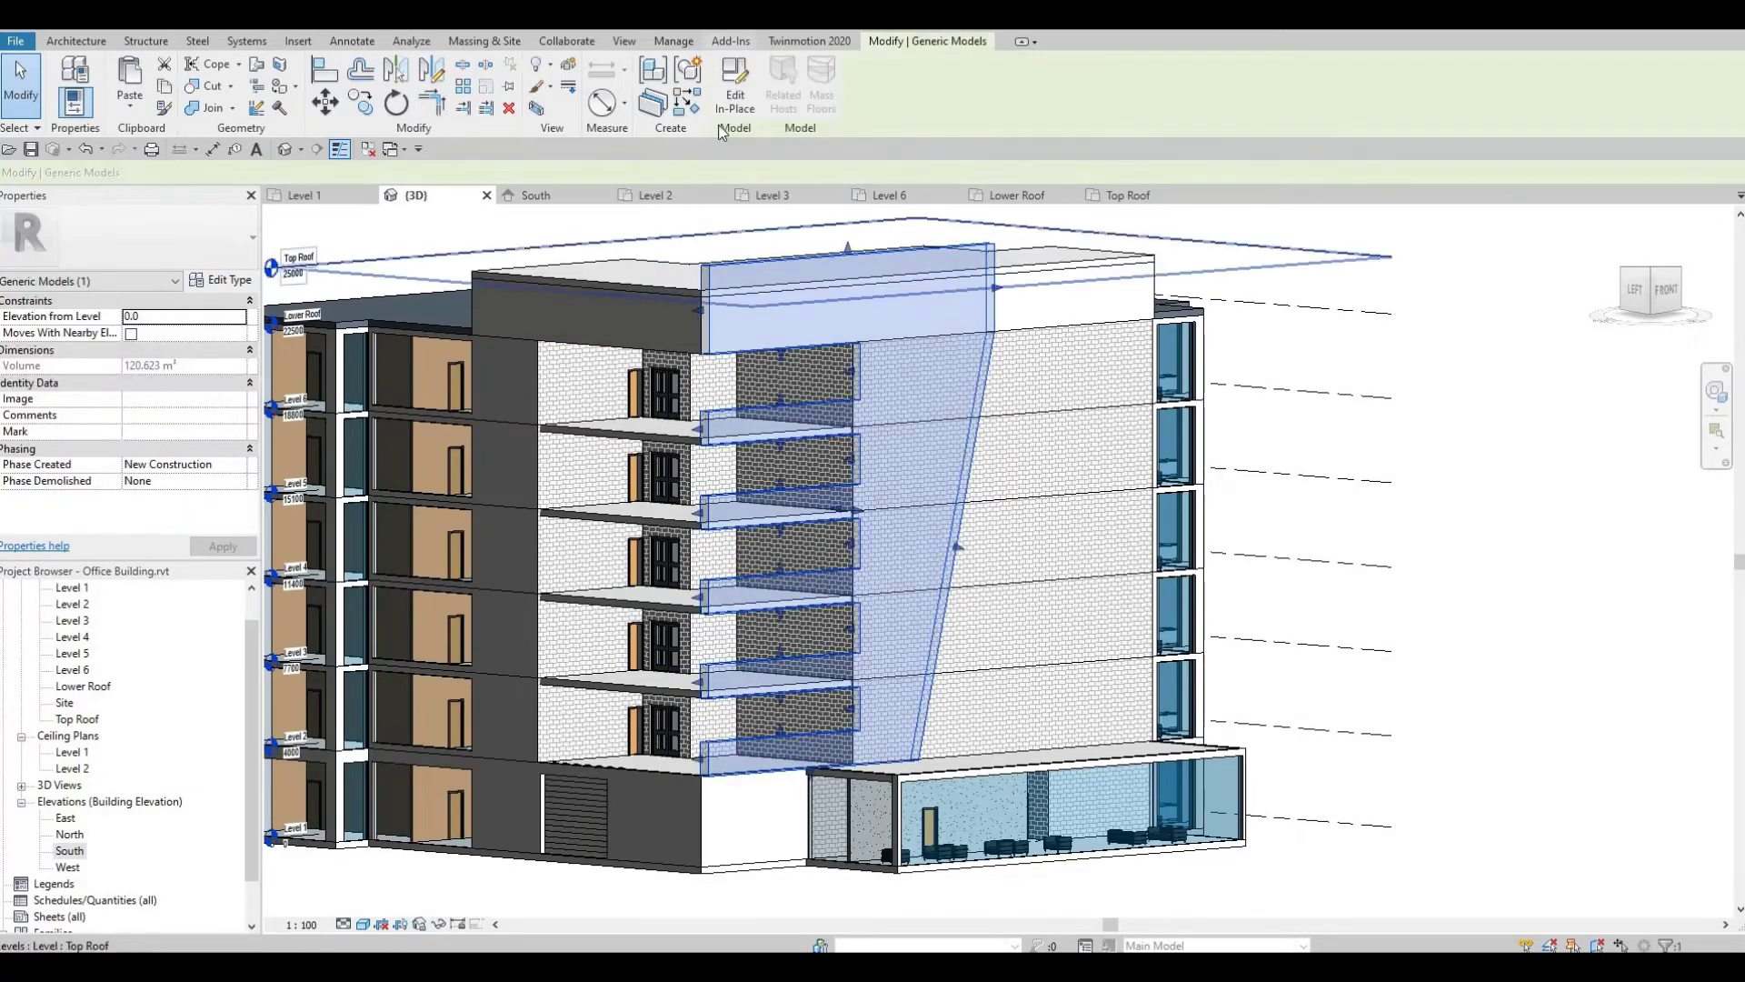
{"action": "left_click", "coordinate": [732, 93]}
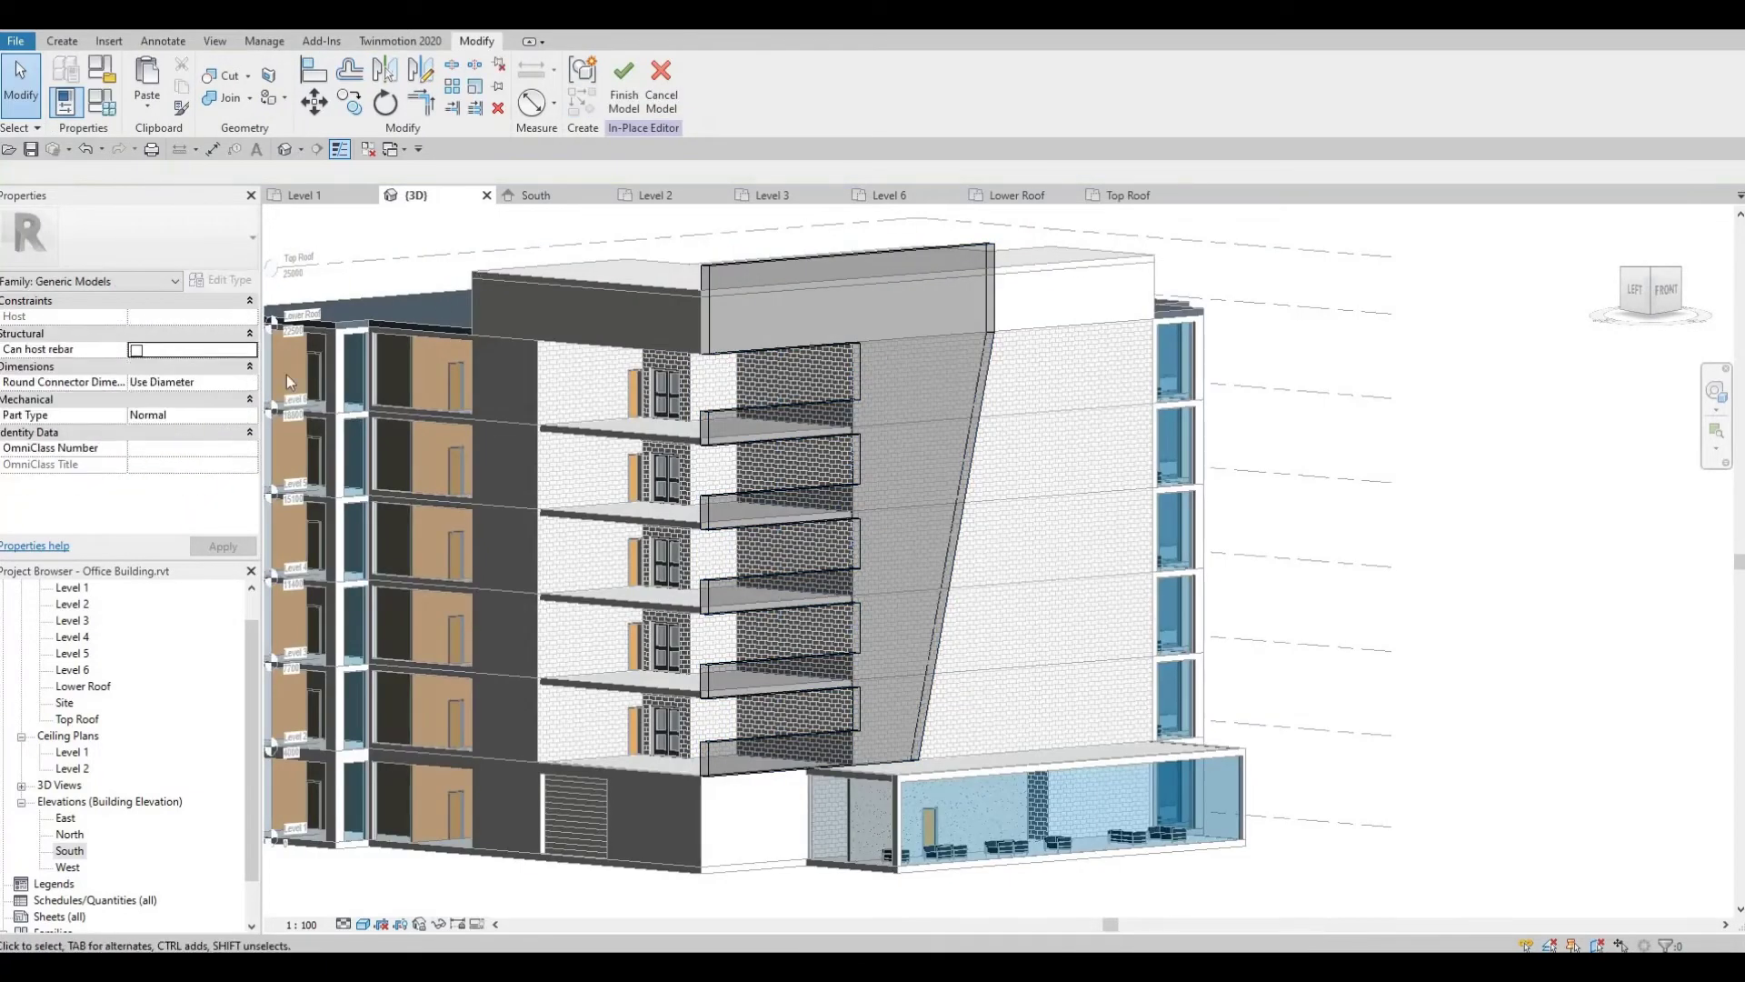
{"action": "left_click", "coordinate": [649, 310]}
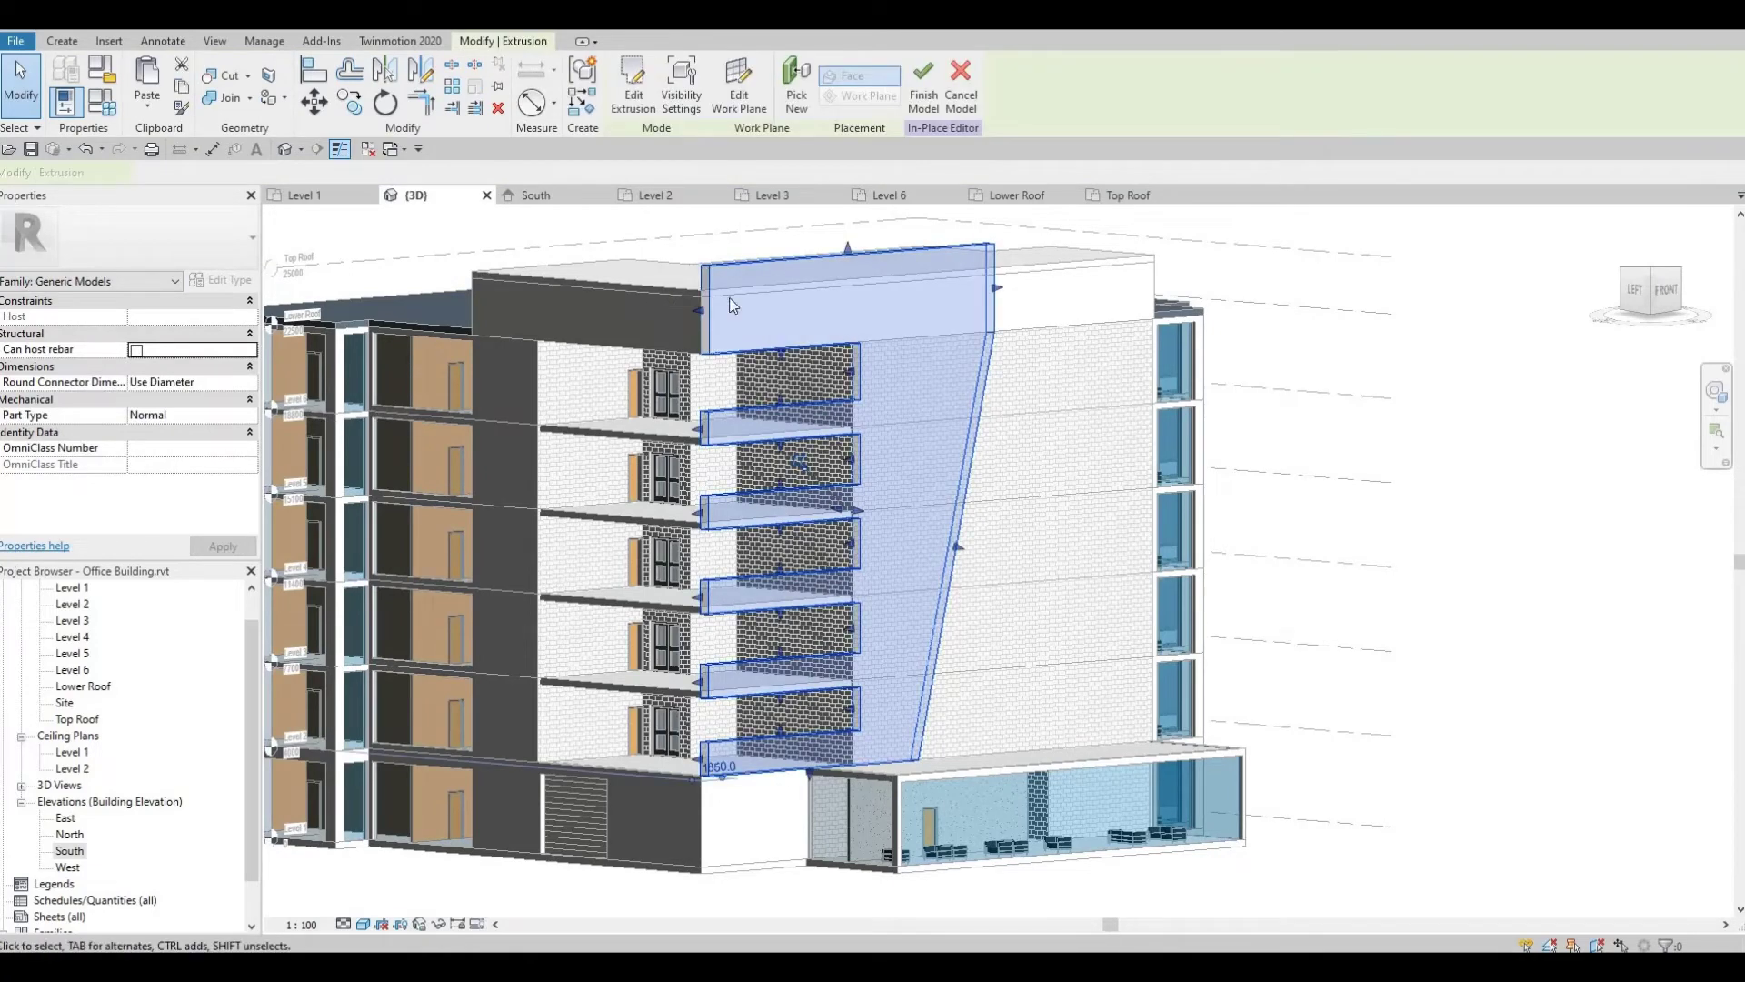
{"action": "left_click", "coordinate": [633, 100]}
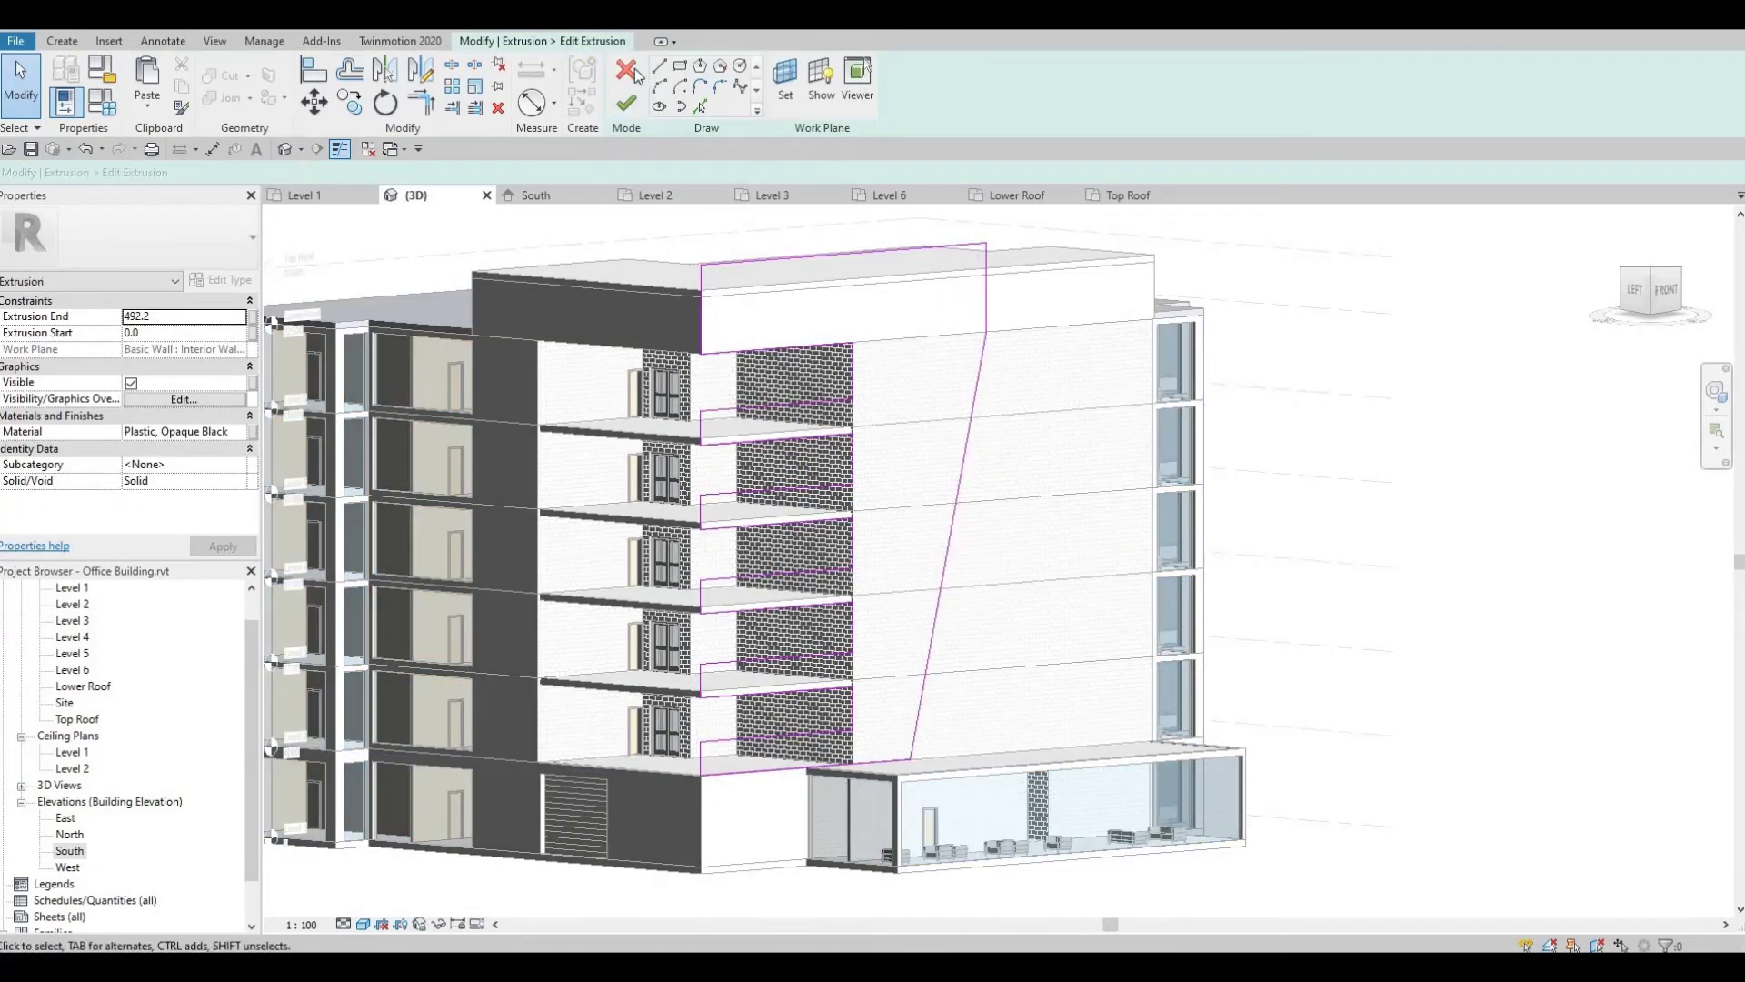
{"action": "left_click", "coordinate": [625, 70]}
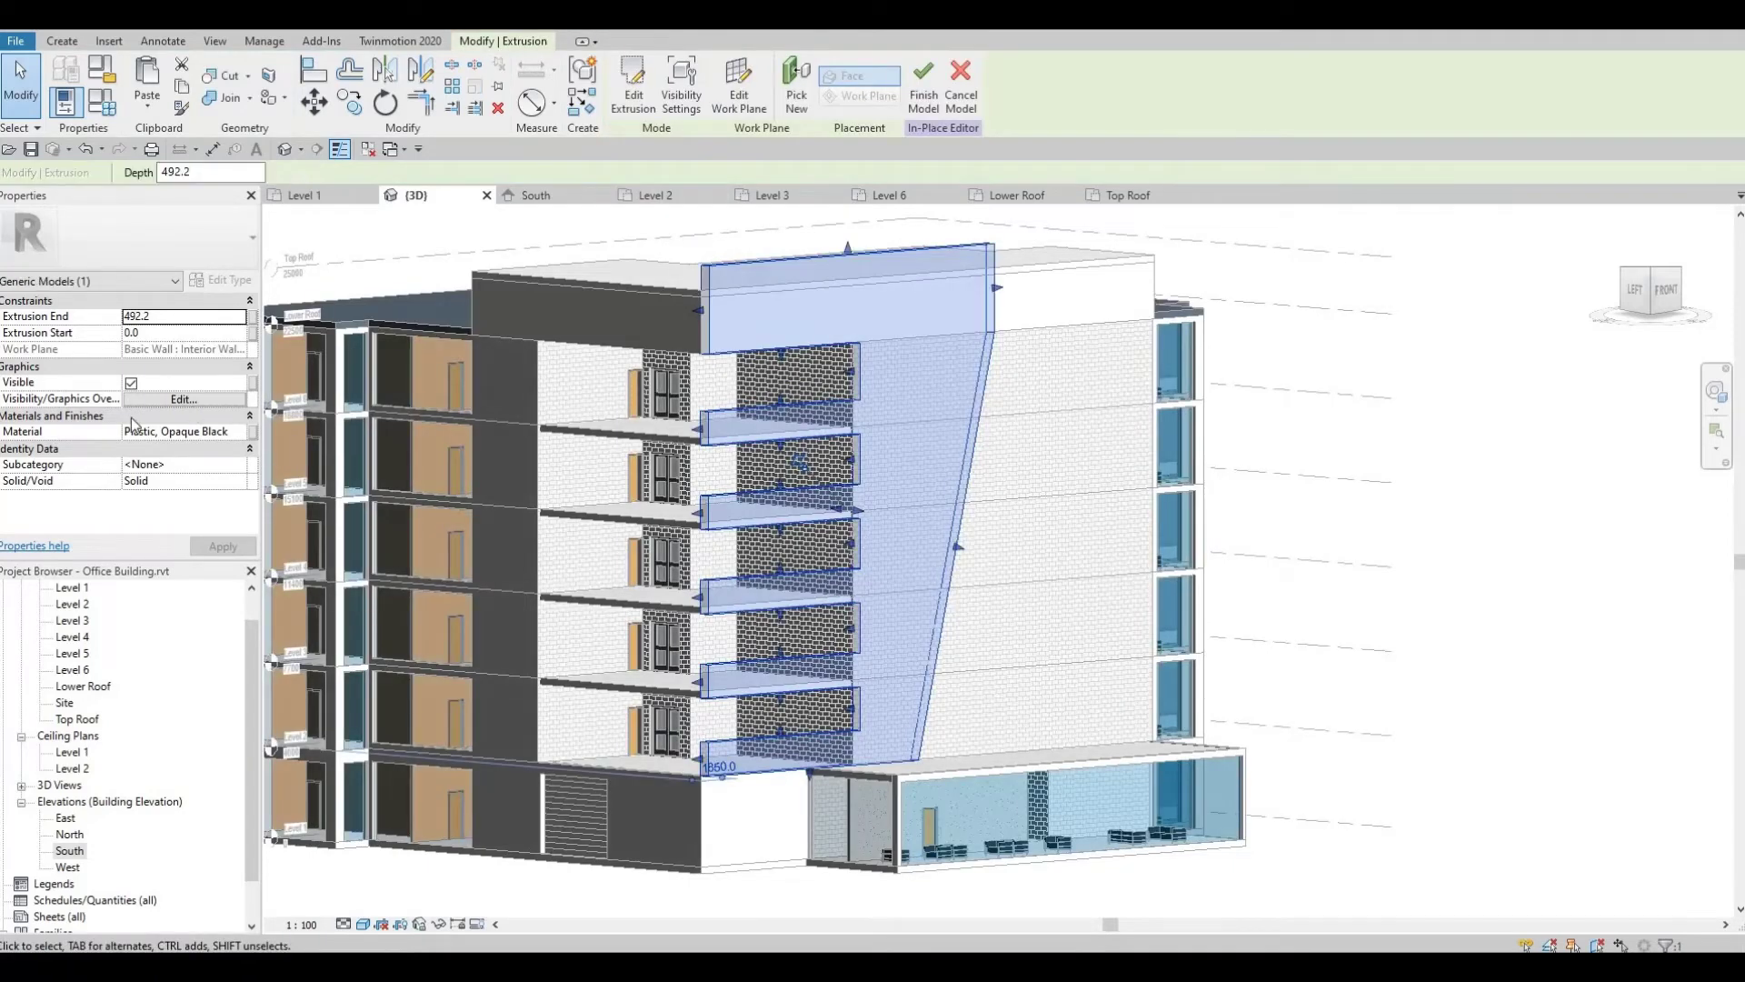
{"action": "left_click", "coordinate": [235, 433]}
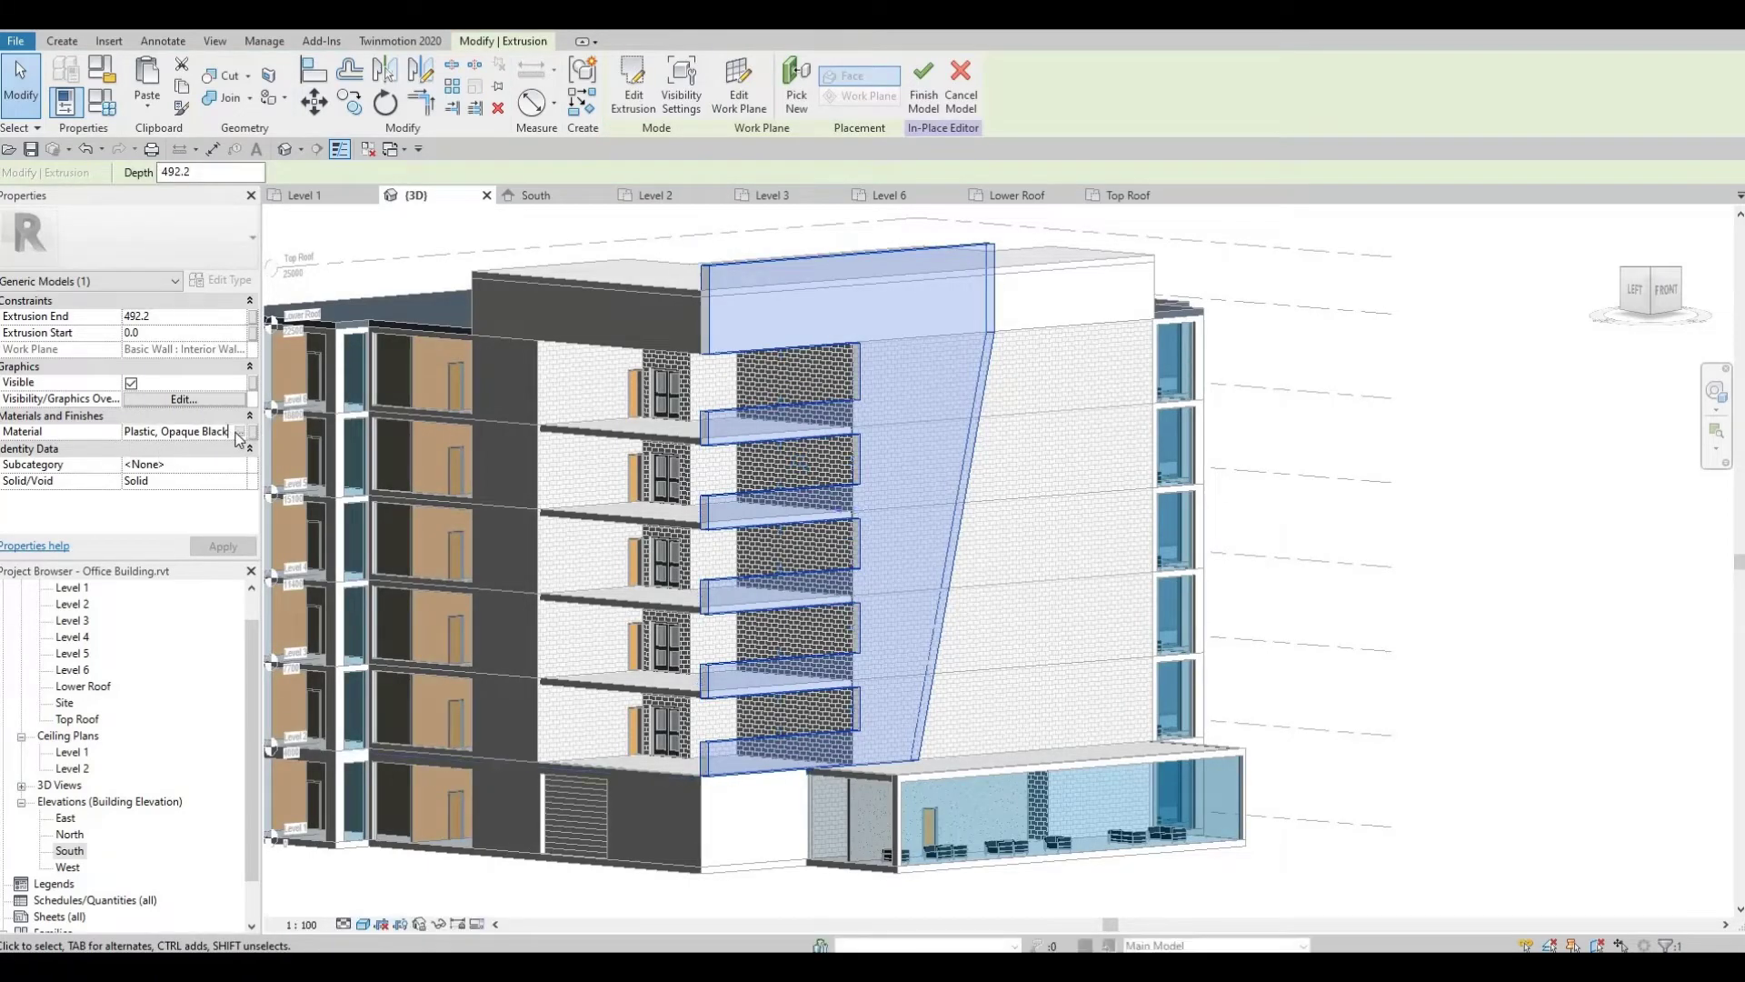
{"action": "left_click", "coordinate": [239, 431]}
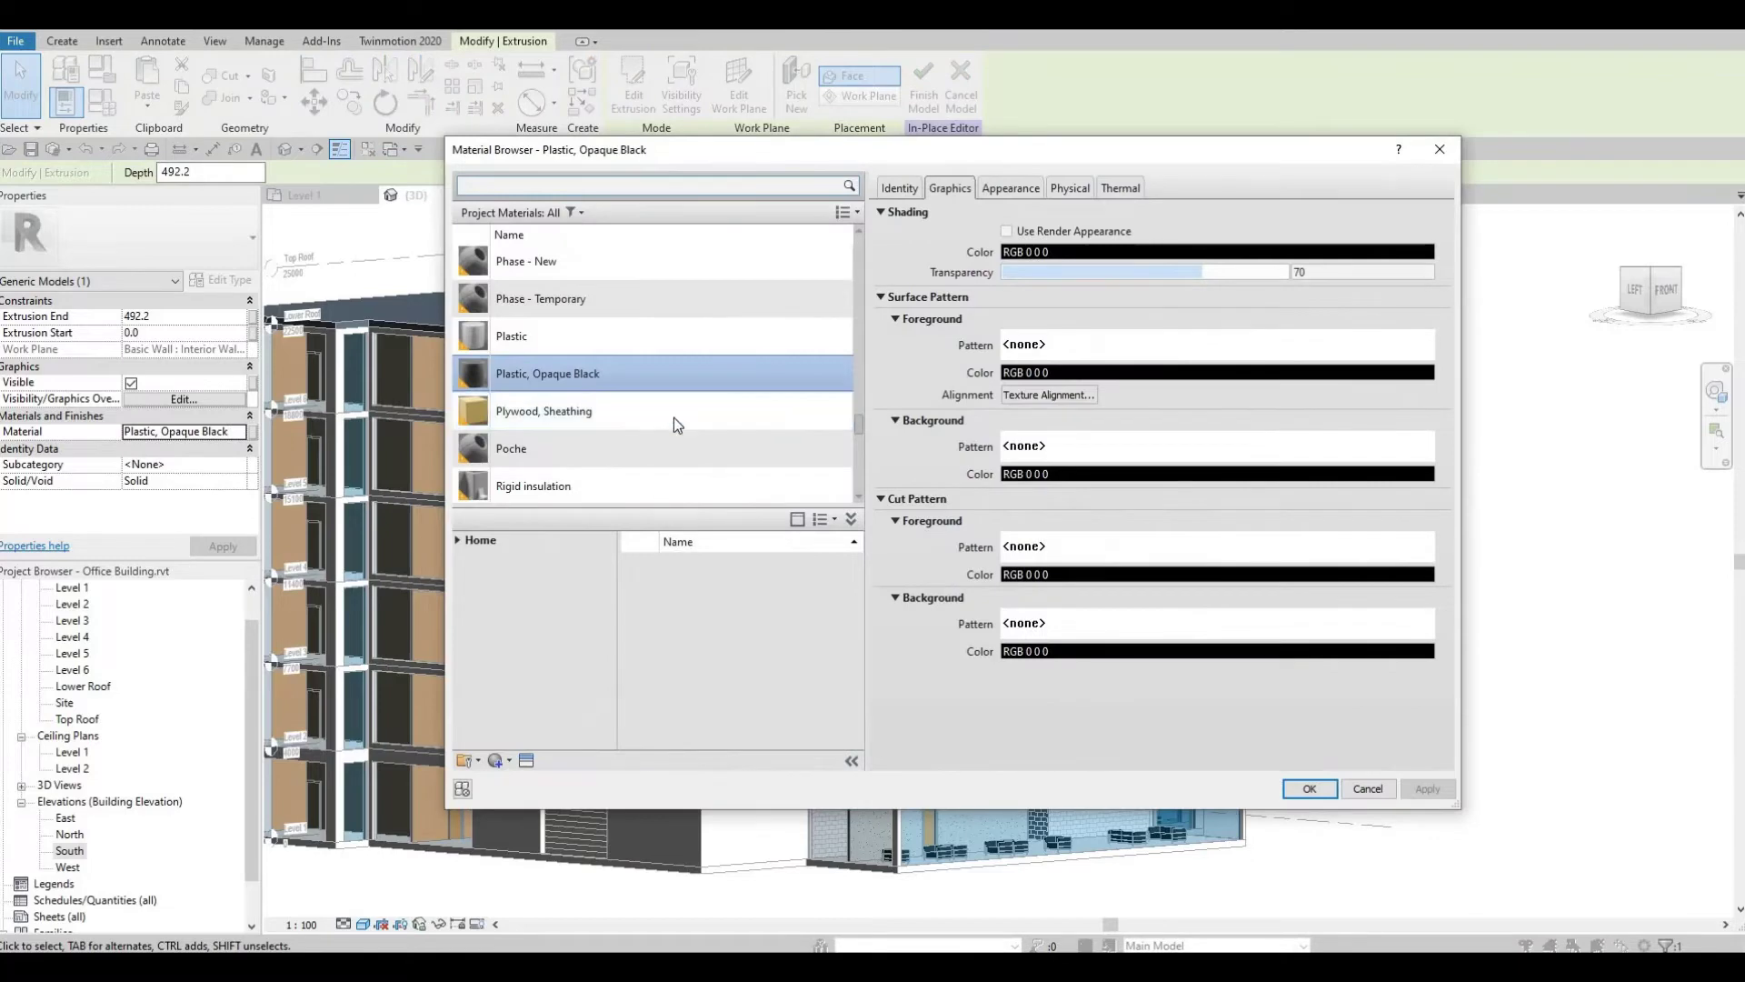
{"action": "scroll", "coordinate": [602, 423], "scroll_direction": "down", "scroll_amount": 4}
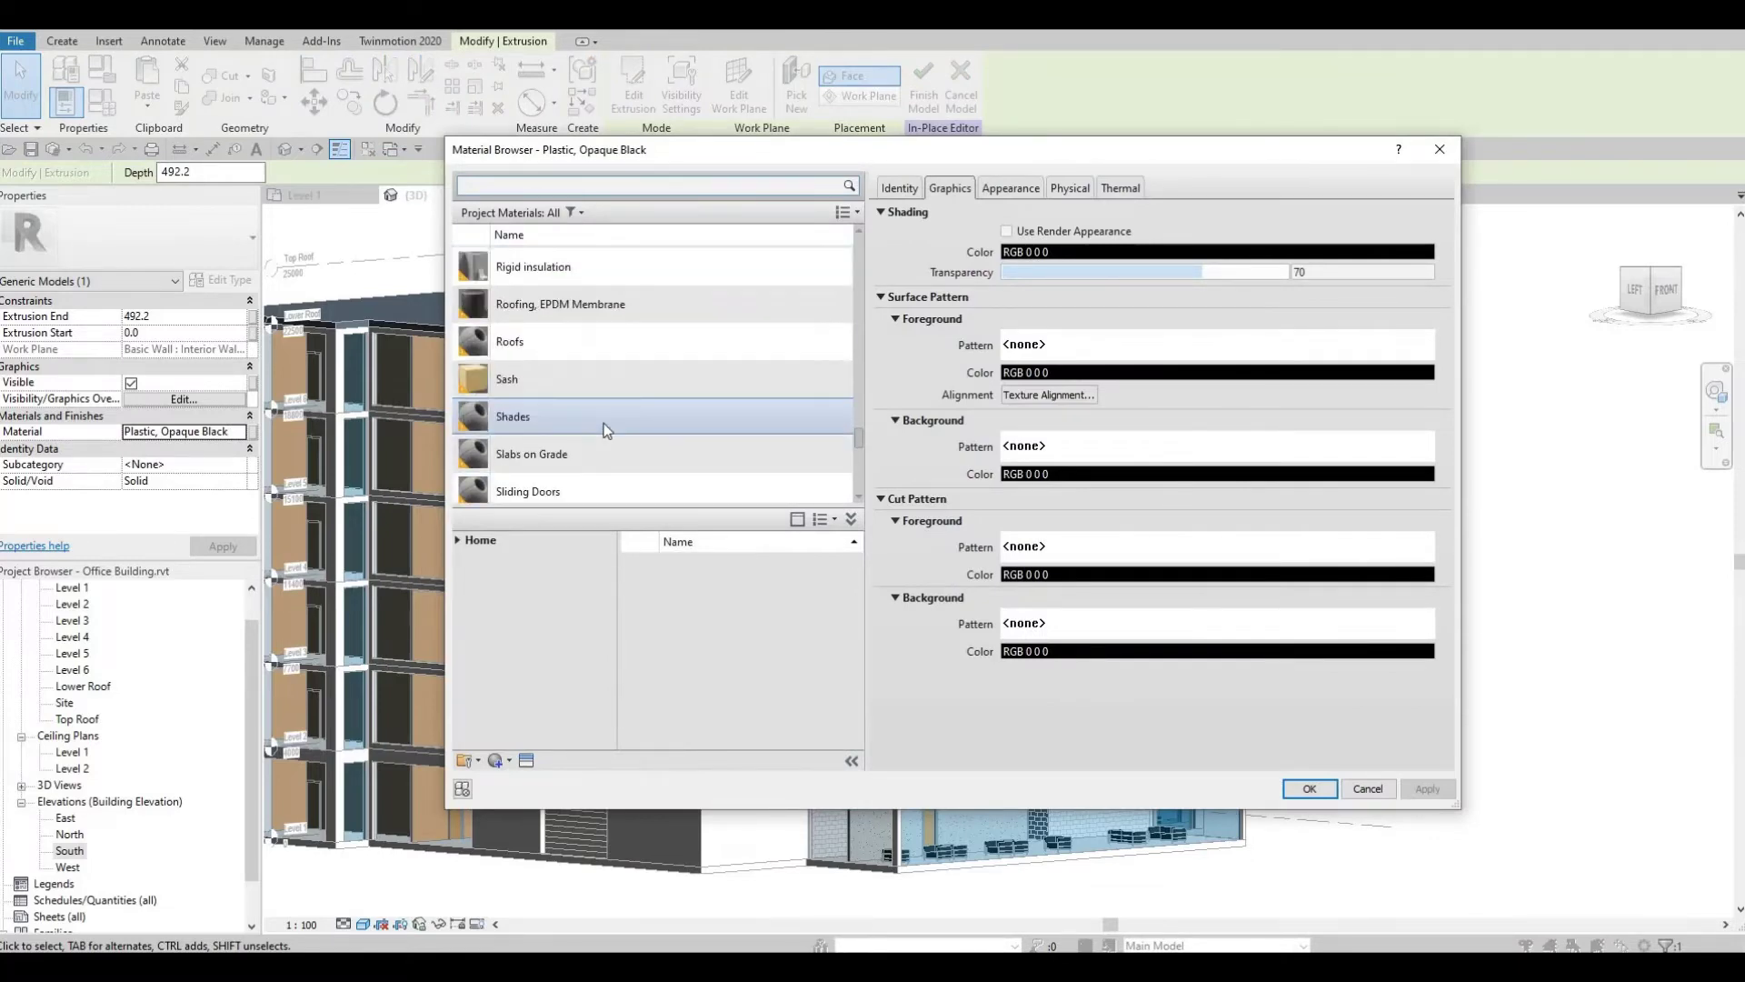
{"action": "scroll", "coordinate": [600, 442], "scroll_direction": "down", "scroll_amount": 3}
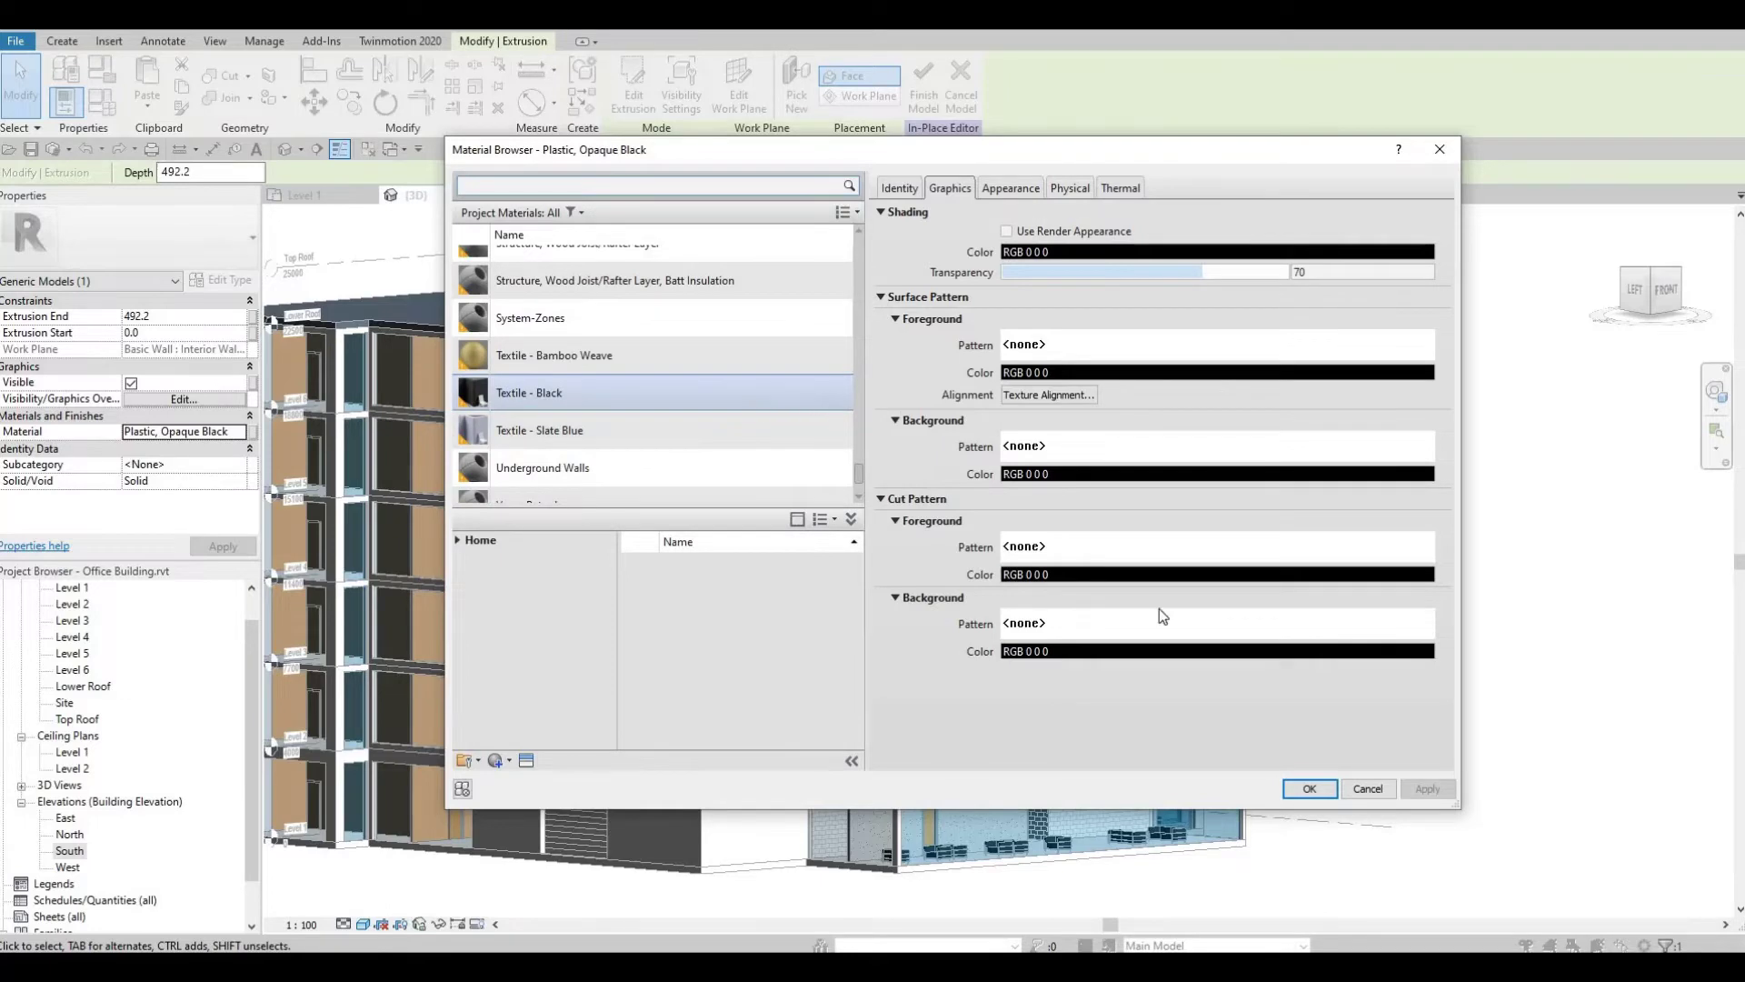
{"action": "left_click", "coordinate": [1310, 789]}
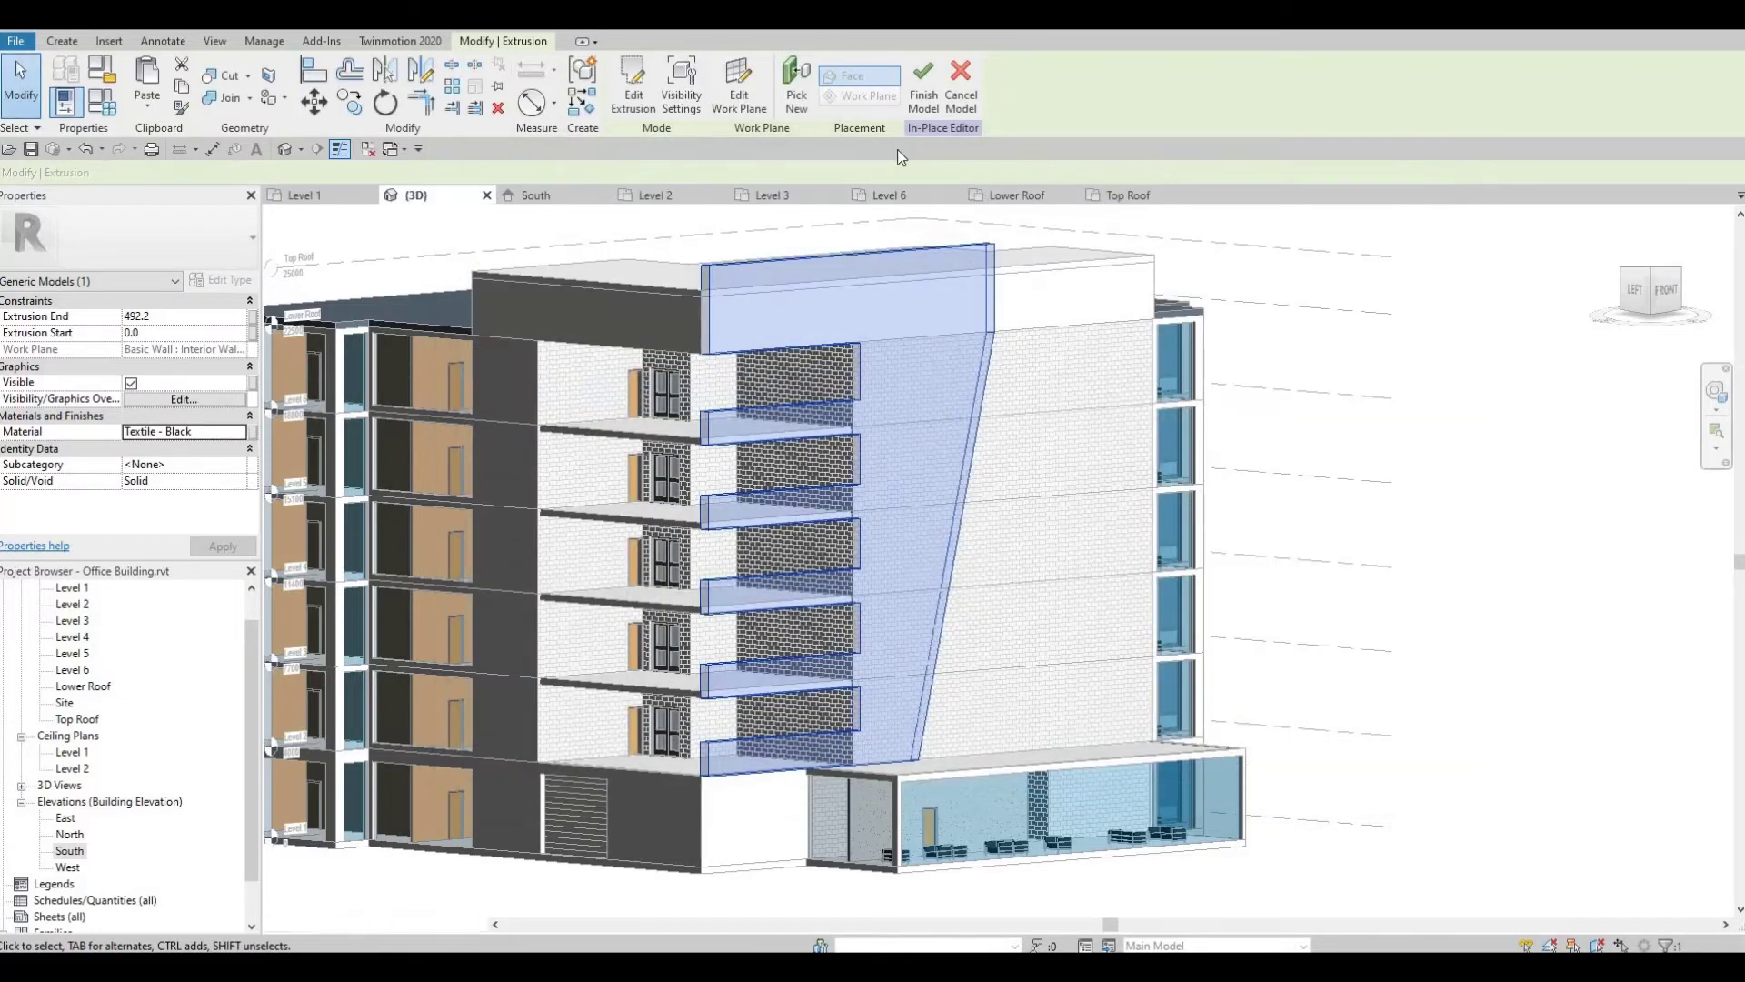
{"action": "left_click", "coordinate": [924, 102]}
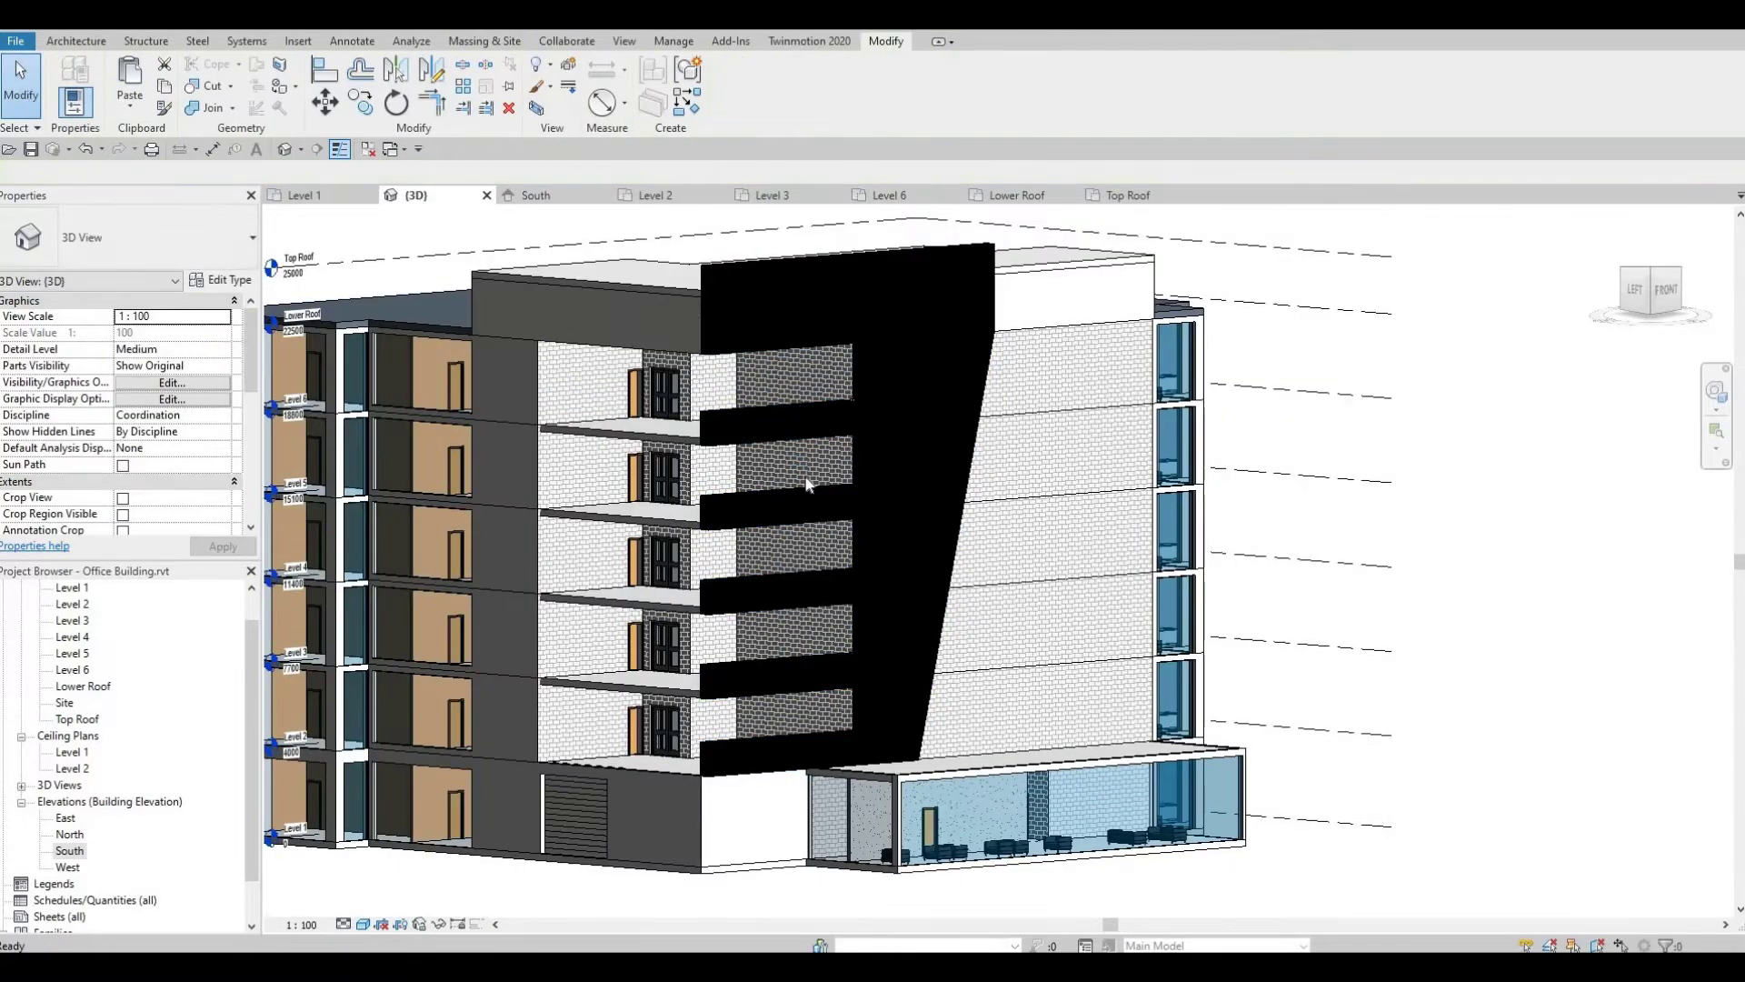
{"action": "middle_click_drag", "start_coordinate": [850, 556], "coordinate": [629, 382], "text": "shift"}
{"action": "left_click", "coordinate": [629, 381]}
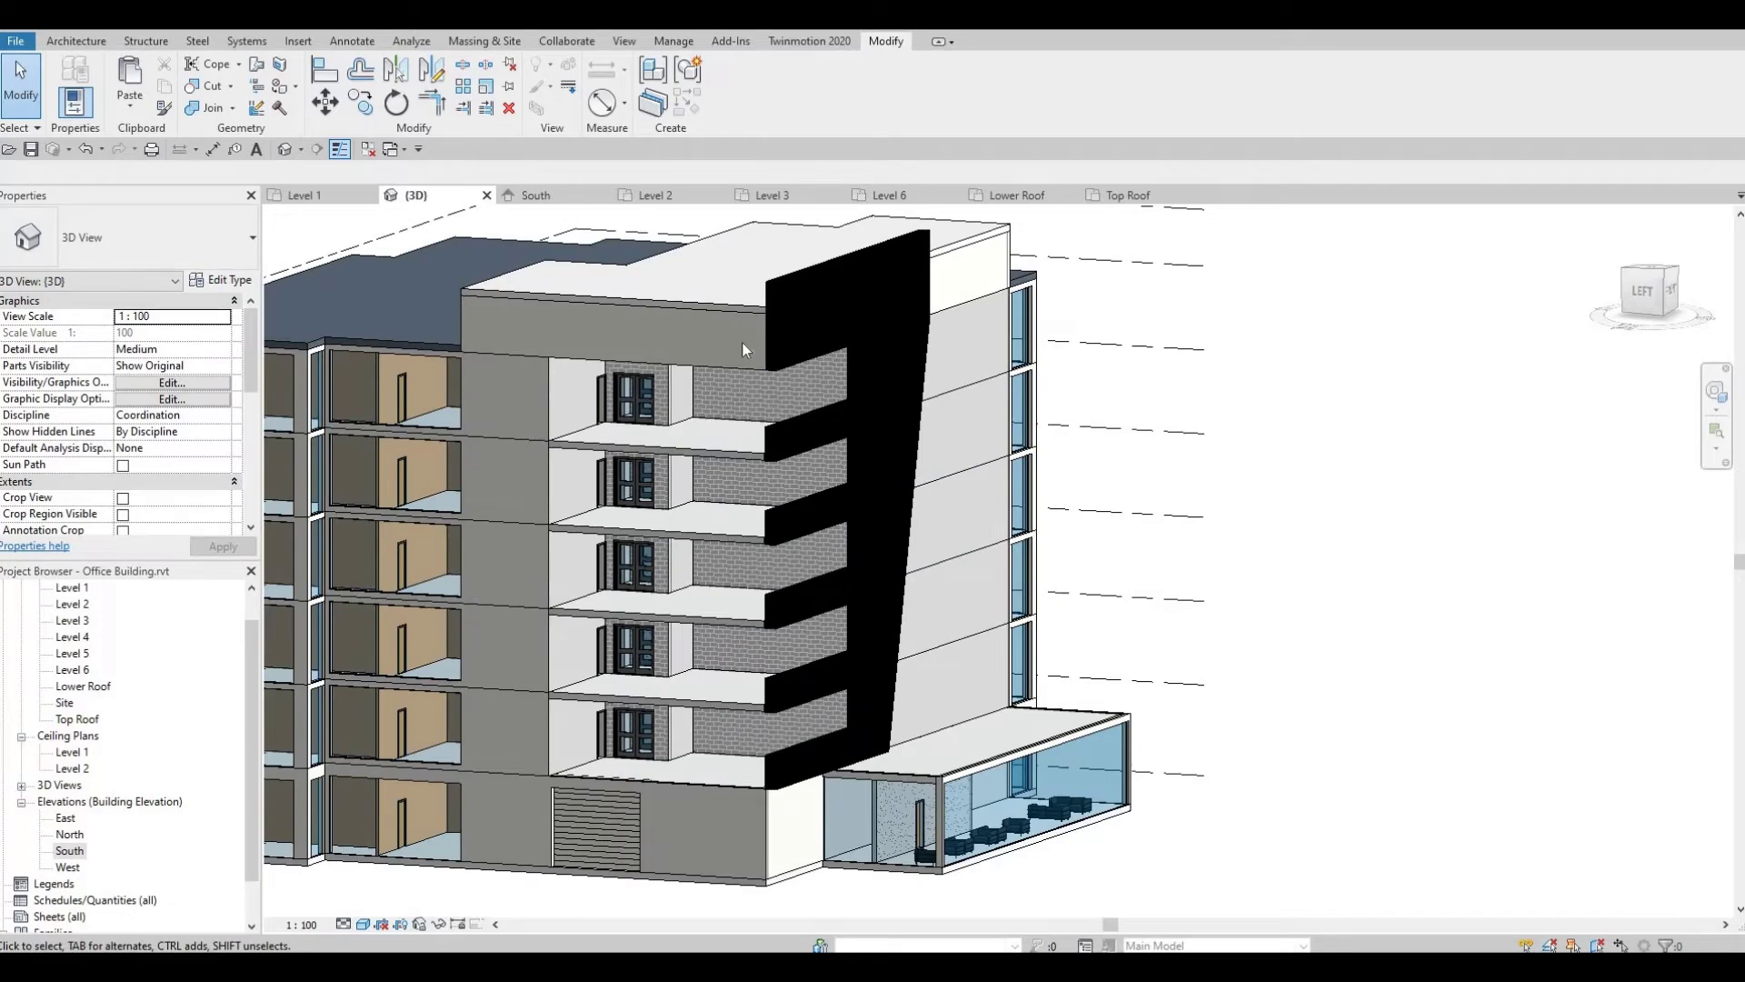
Edit the facade extrusion in place again, set its material to Plywood, Sheathing and finish the model.
{"action": "double_click", "coordinate": [755, 341]}
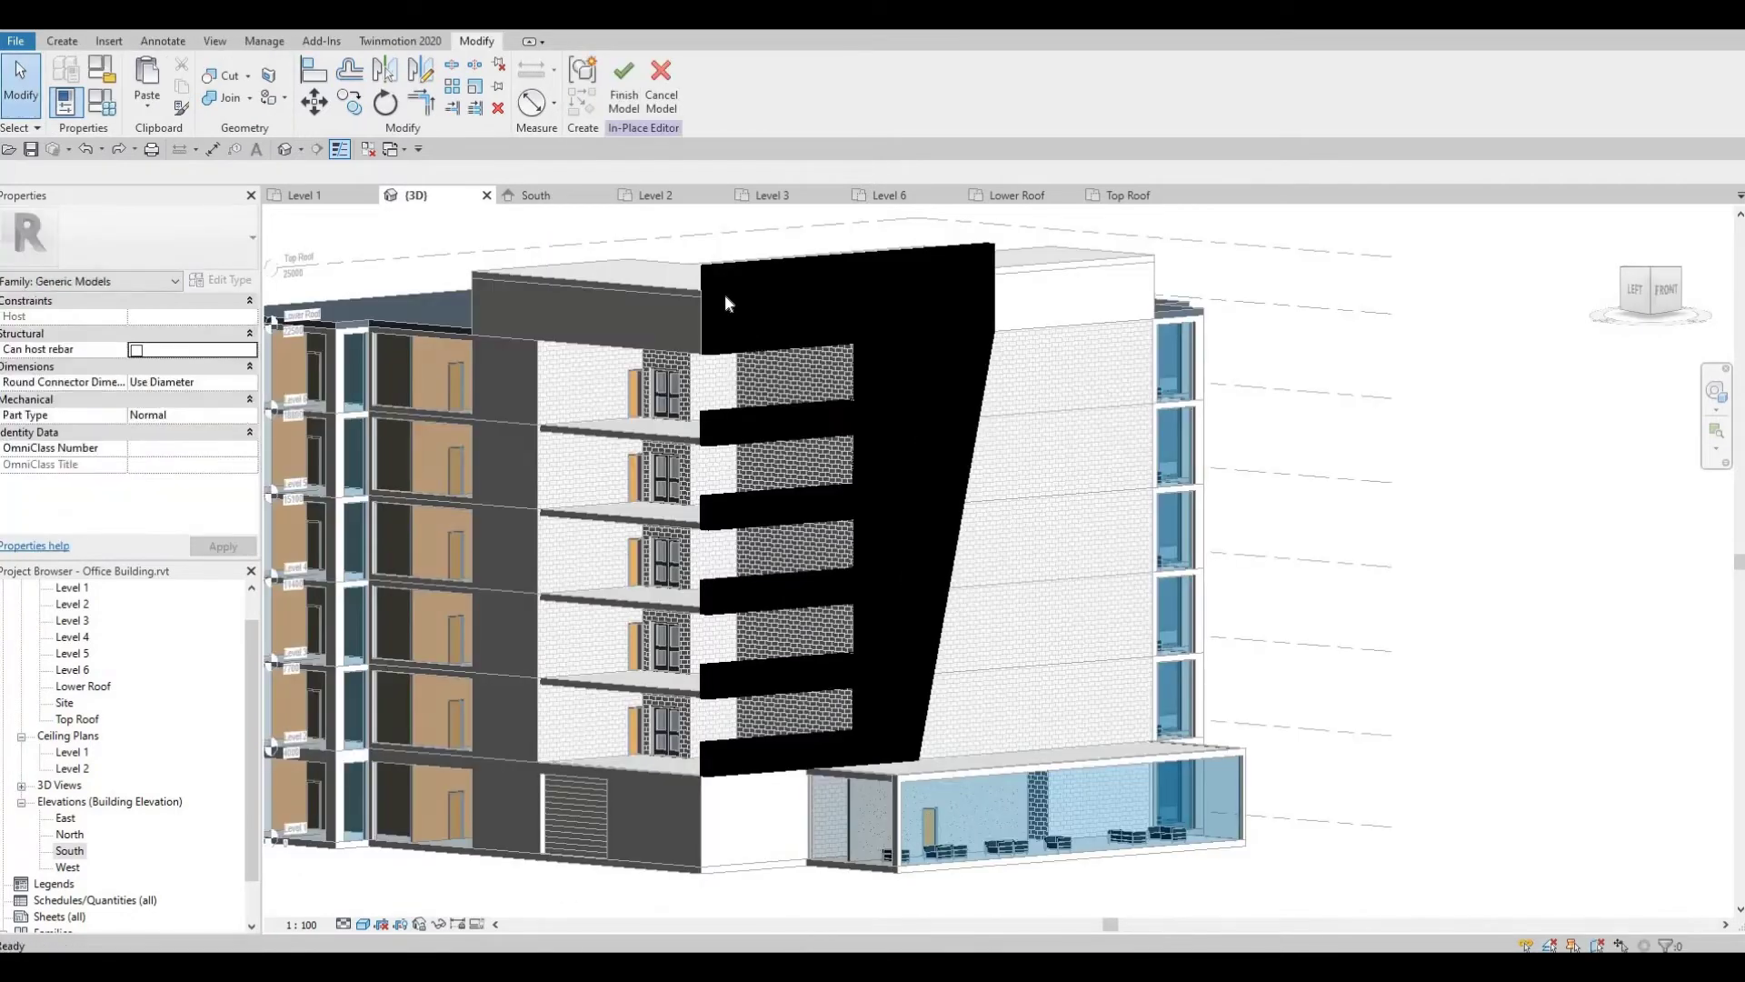
{"action": "left_click", "coordinate": [725, 303]}
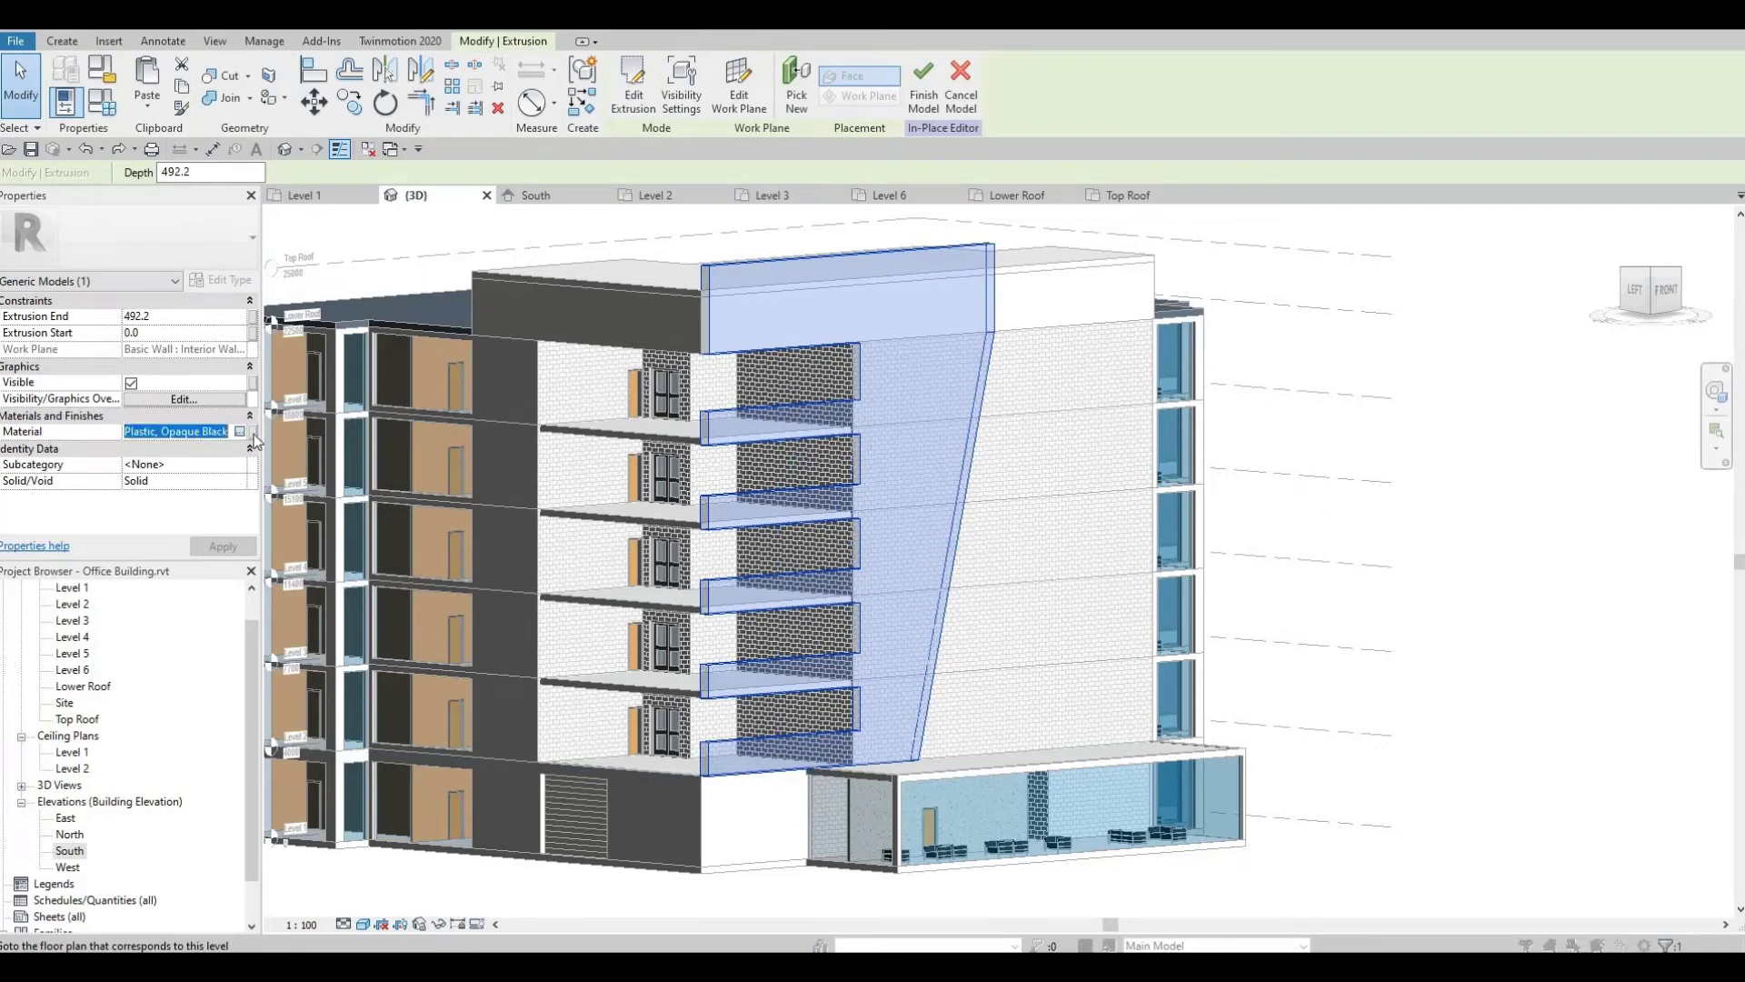
{"action": "left_click", "coordinate": [254, 433]}
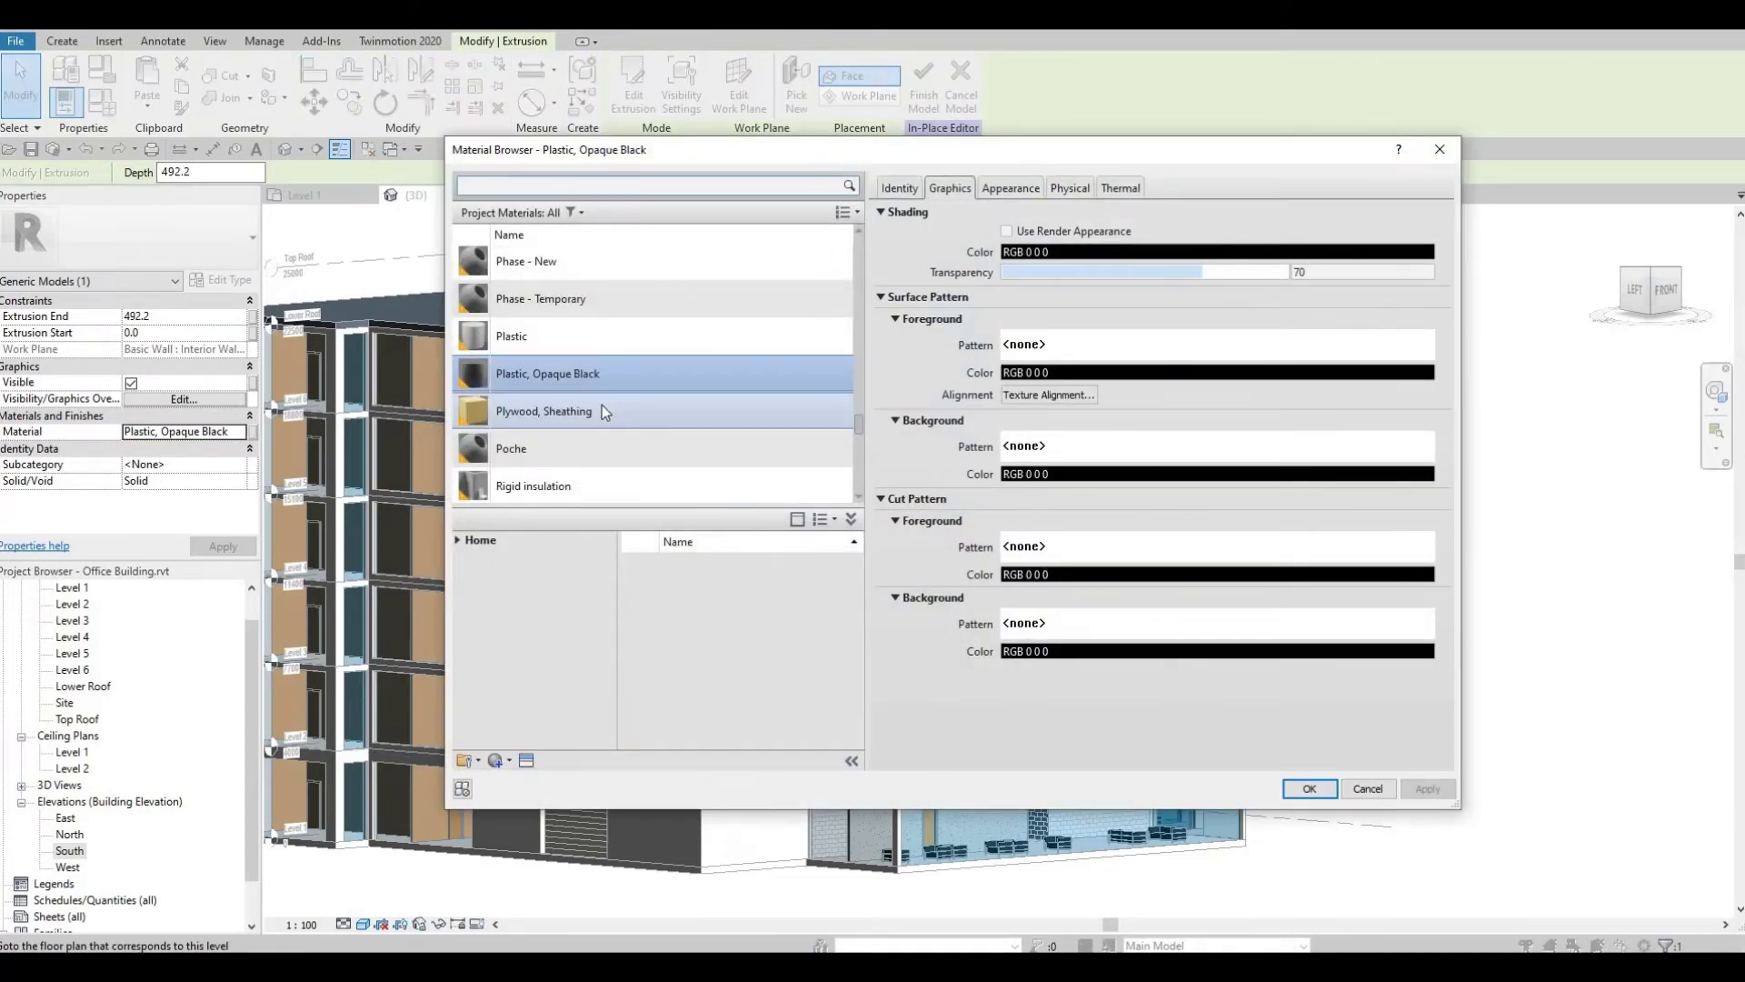
{"action": "left_click", "coordinate": [602, 411]}
{"action": "key", "text": "Return"}
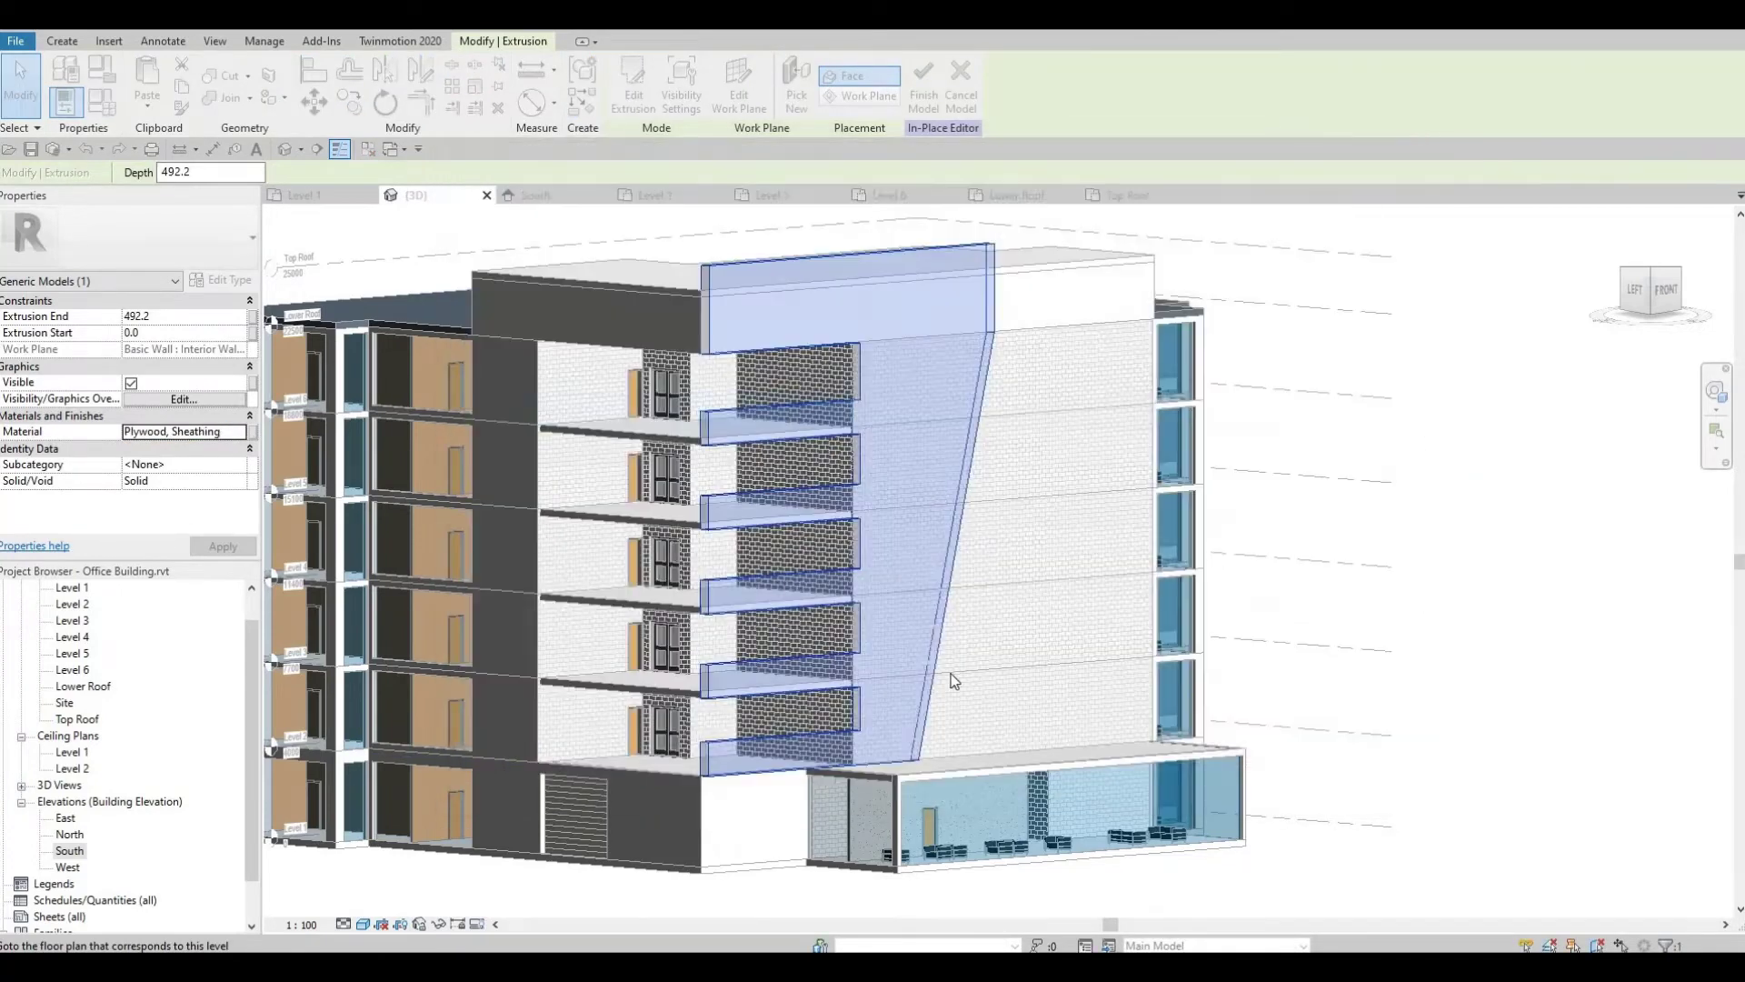
{"action": "left_click", "coordinate": [923, 87]}
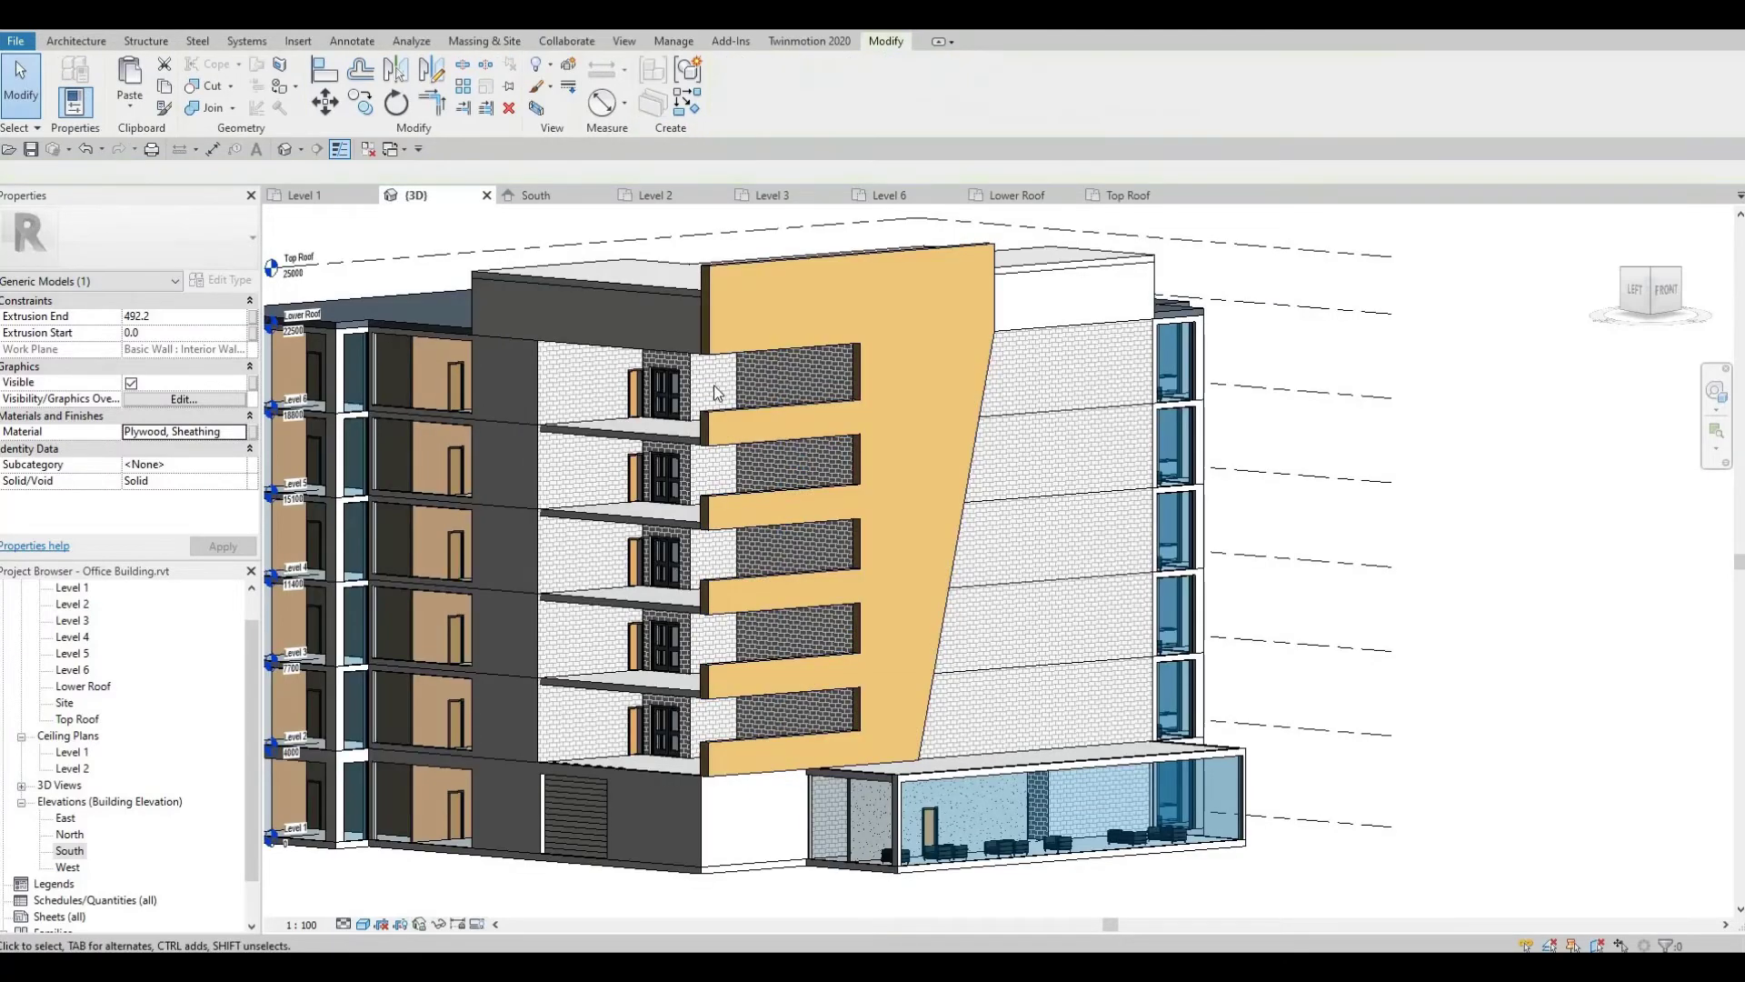
{"action": "scroll", "coordinate": [712, 384], "scroll_direction": "up", "scroll_amount": 5}
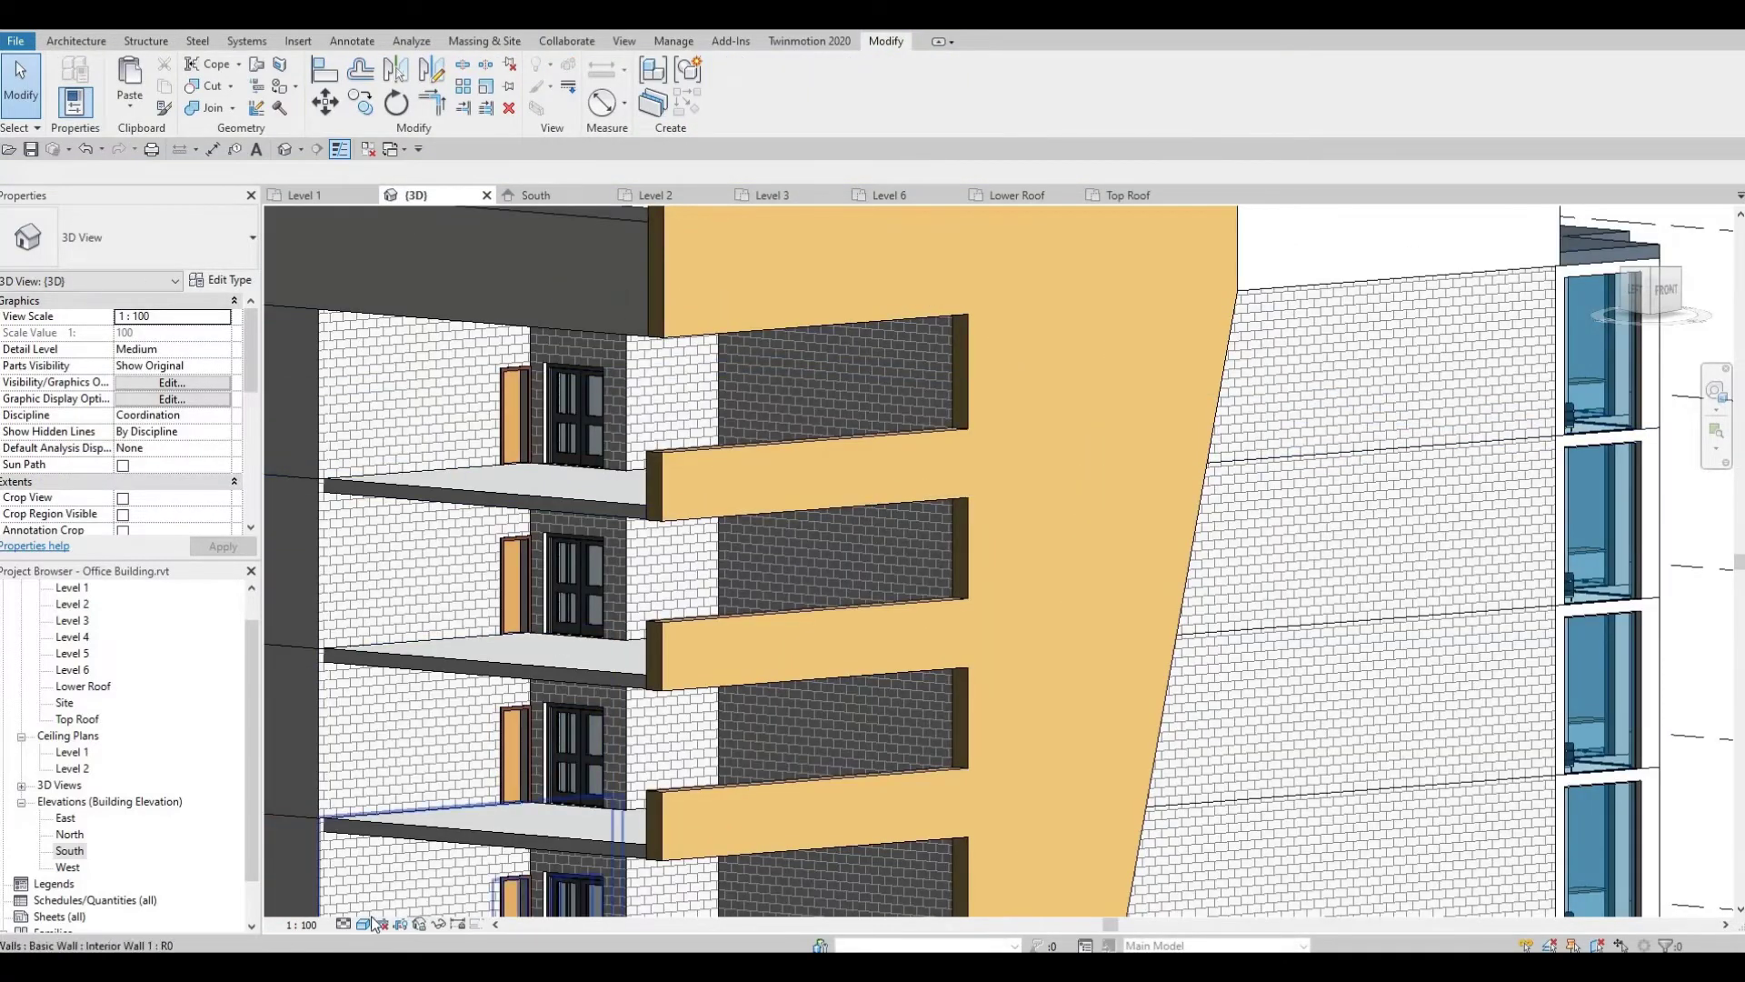
Set the 3D view's visual style to Hidden Line and pull the facade extrusion's front face slightly inward to reduce its depth.
{"action": "left_click", "coordinate": [362, 923]}
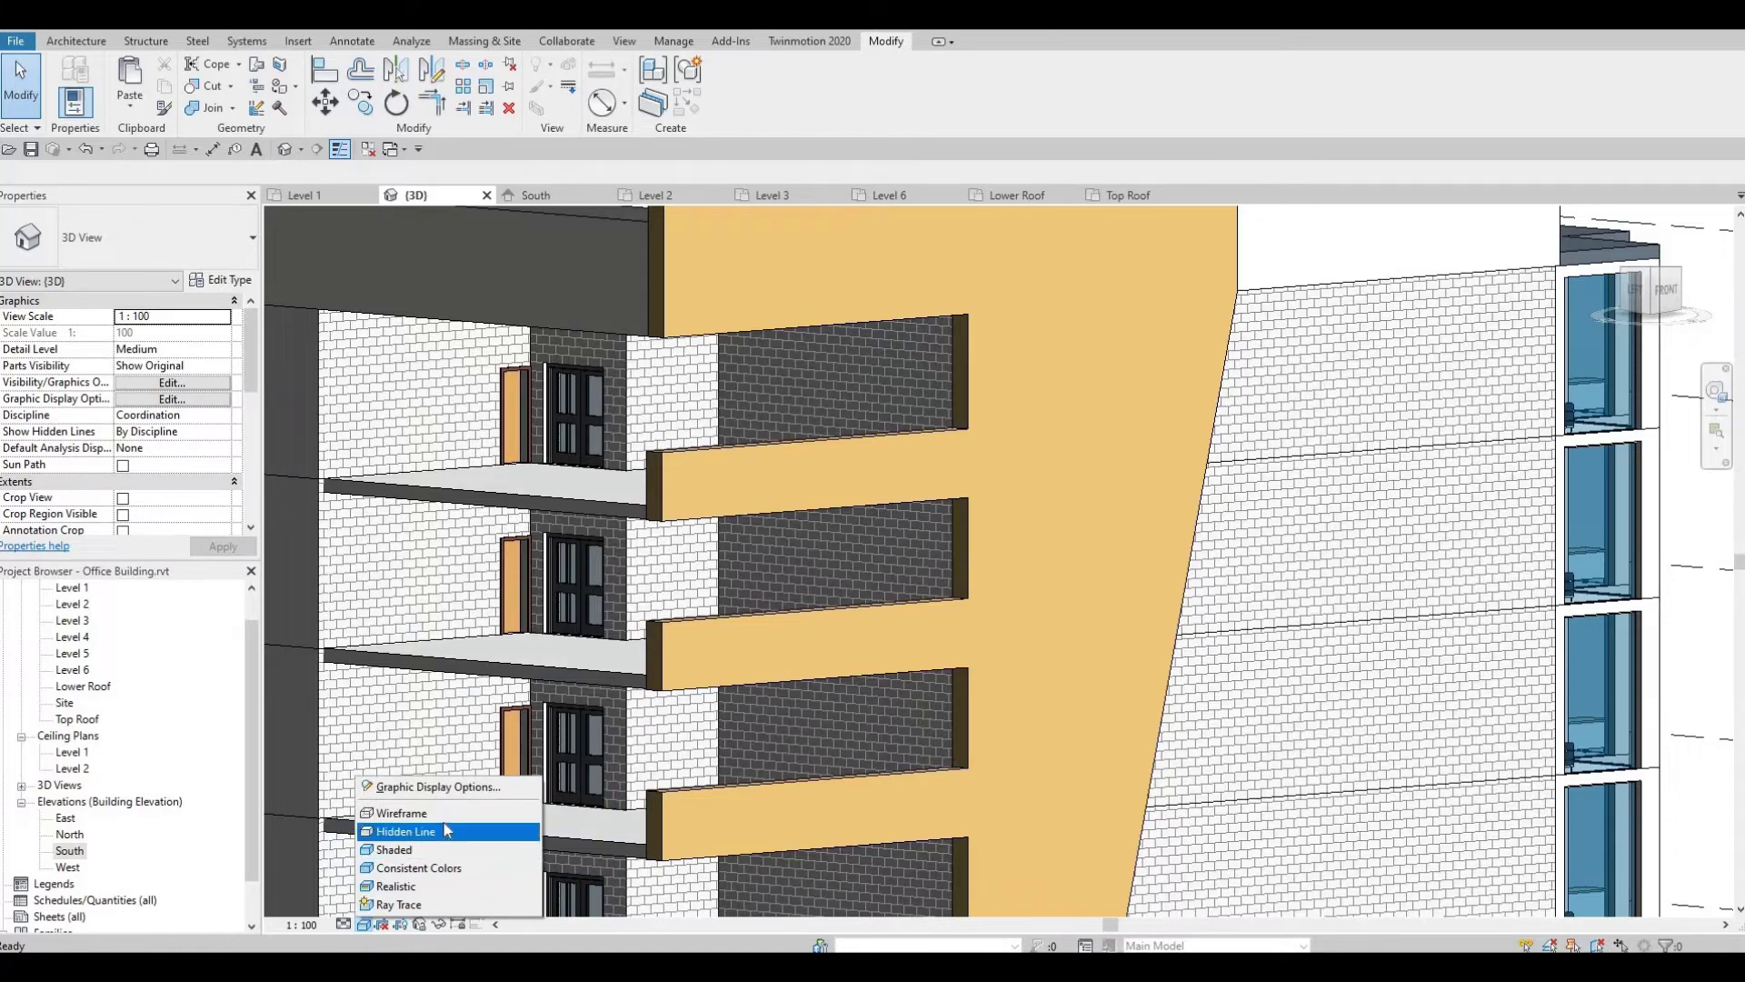
{"action": "left_click", "coordinate": [405, 831]}
{"action": "mouse_move", "coordinate": [572, 717]}
{"action": "middle_mouse_down", "text": "shift"}
{"action": "mouse_move", "coordinate": [682, 733]}
{"action": "mouse_move", "coordinate": [761, 799]}
{"action": "mouse_move", "coordinate": [831, 575]}
{"action": "middle_mouse_up", "text": "shift"}
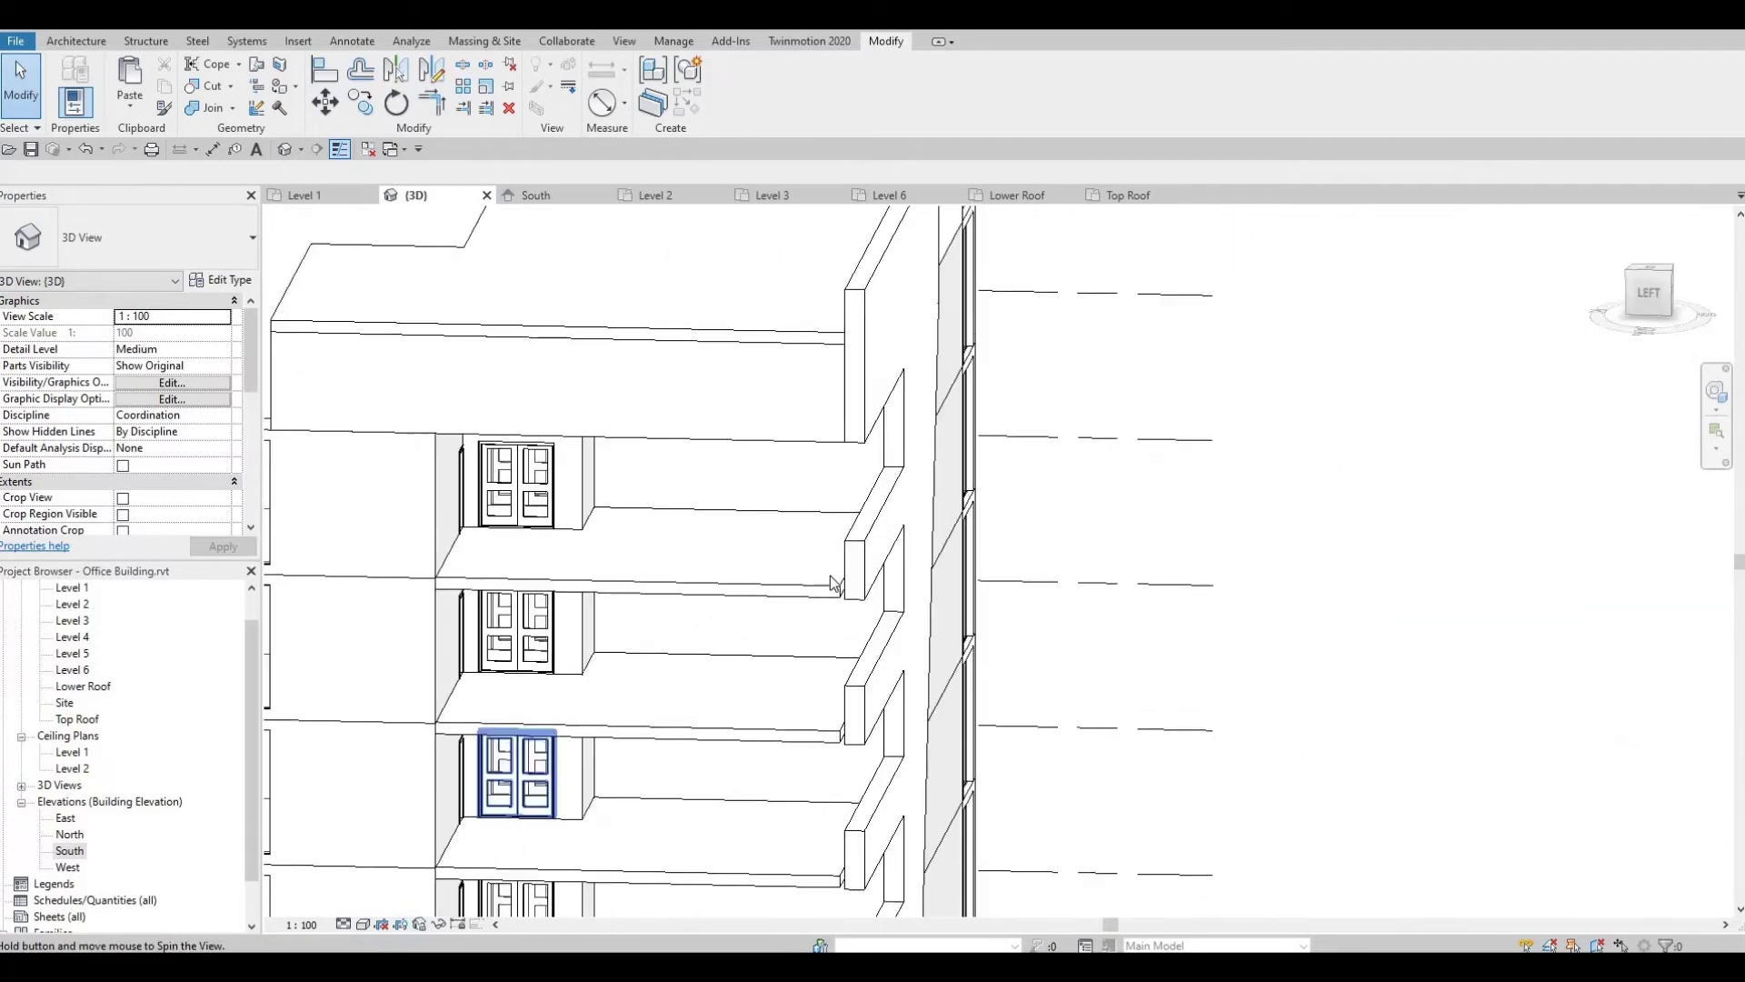
{"action": "left_click", "coordinate": [915, 575]}
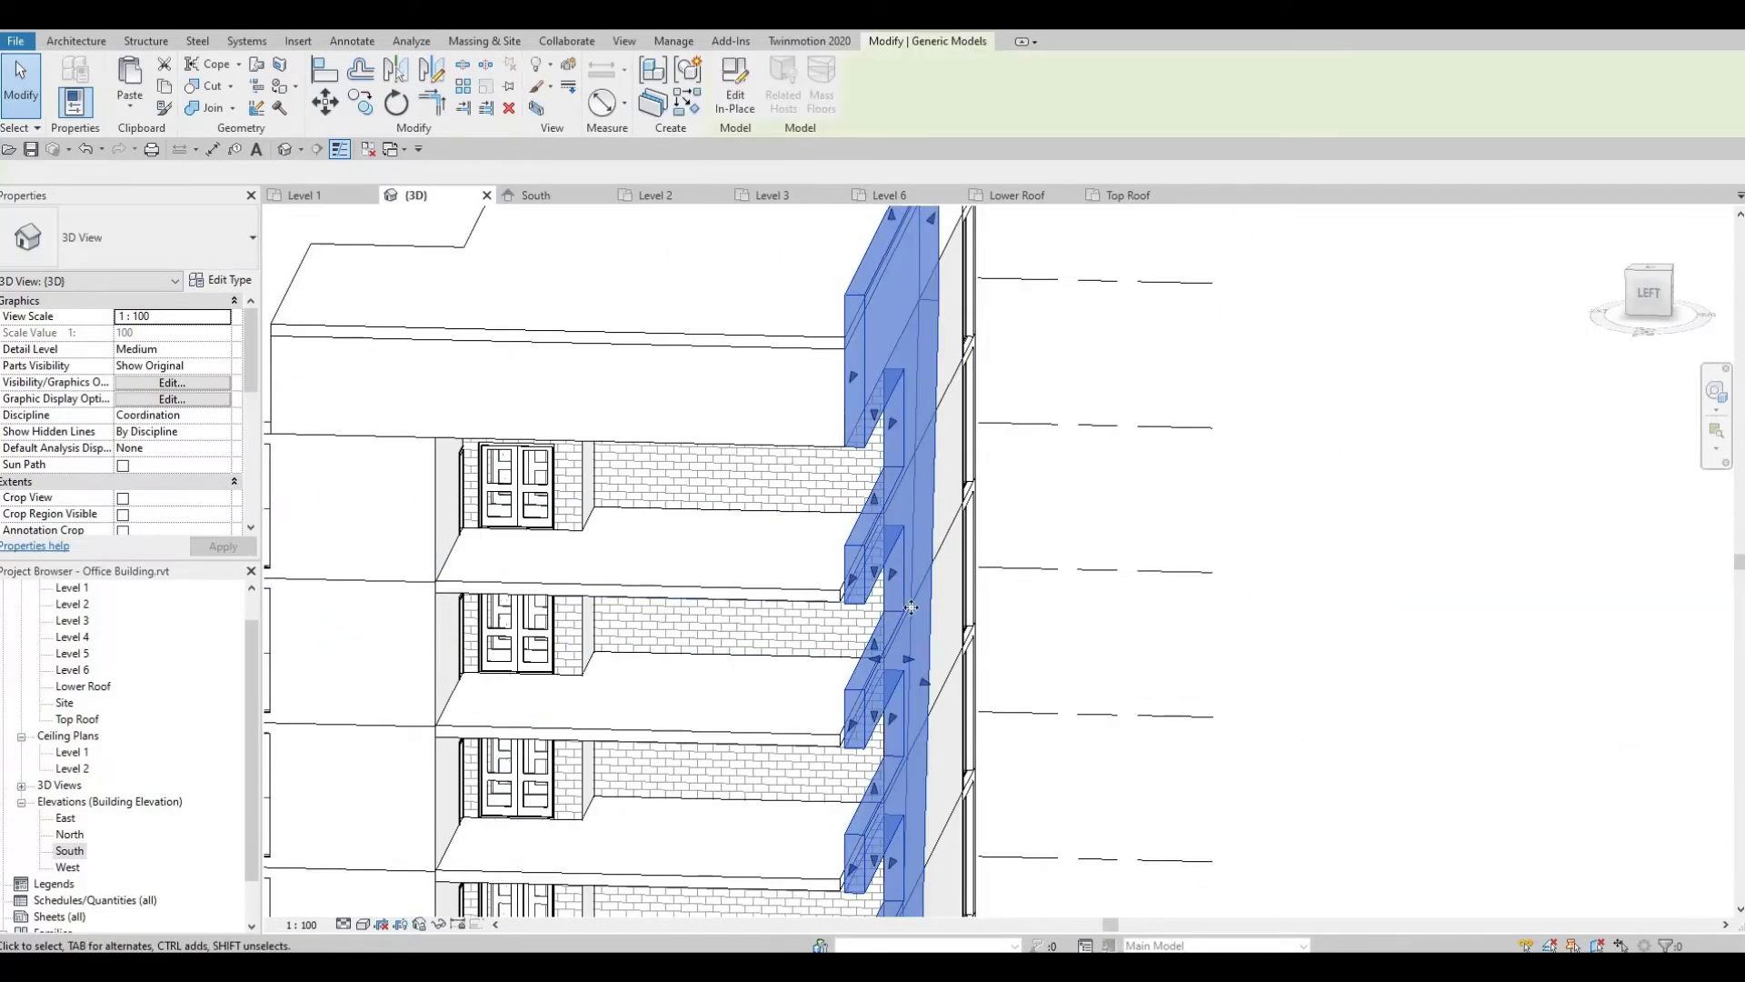
{"action": "scroll", "coordinate": [914, 595], "scroll_direction": "up", "scroll_amount": 2}
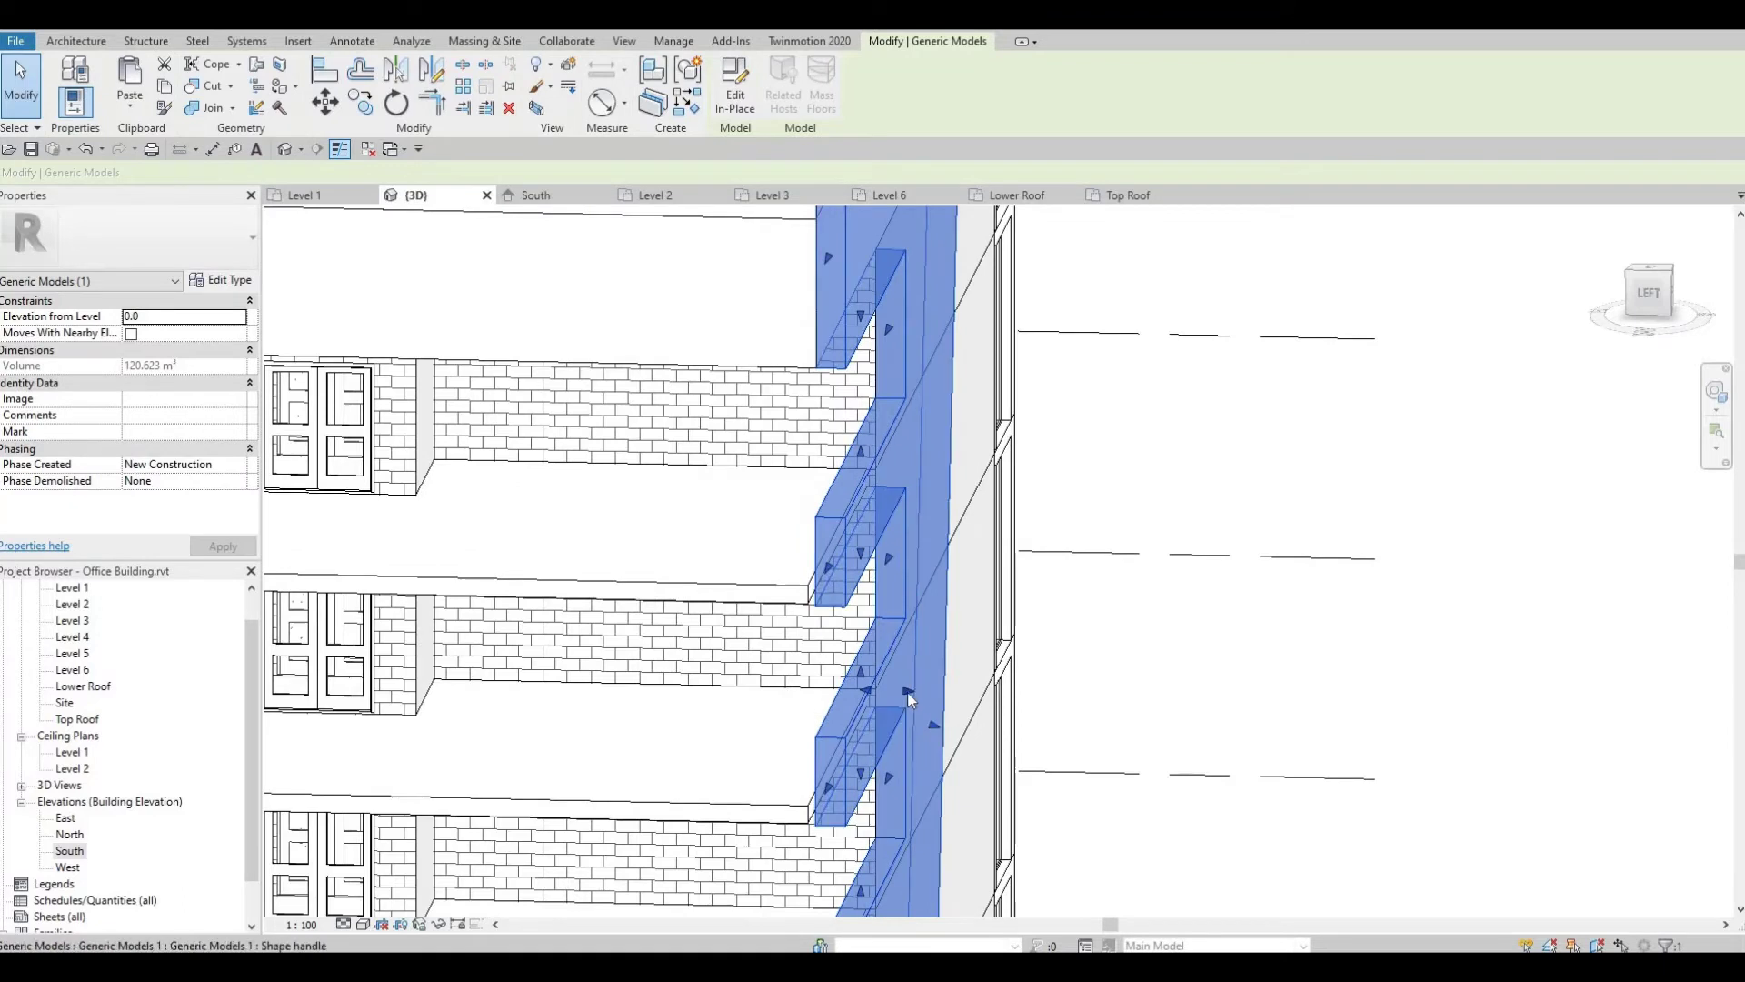
{"action": "left_click_drag", "start_coordinate": [915, 691], "coordinate": [885, 732]}
{"action": "key", "text": "Escape"}
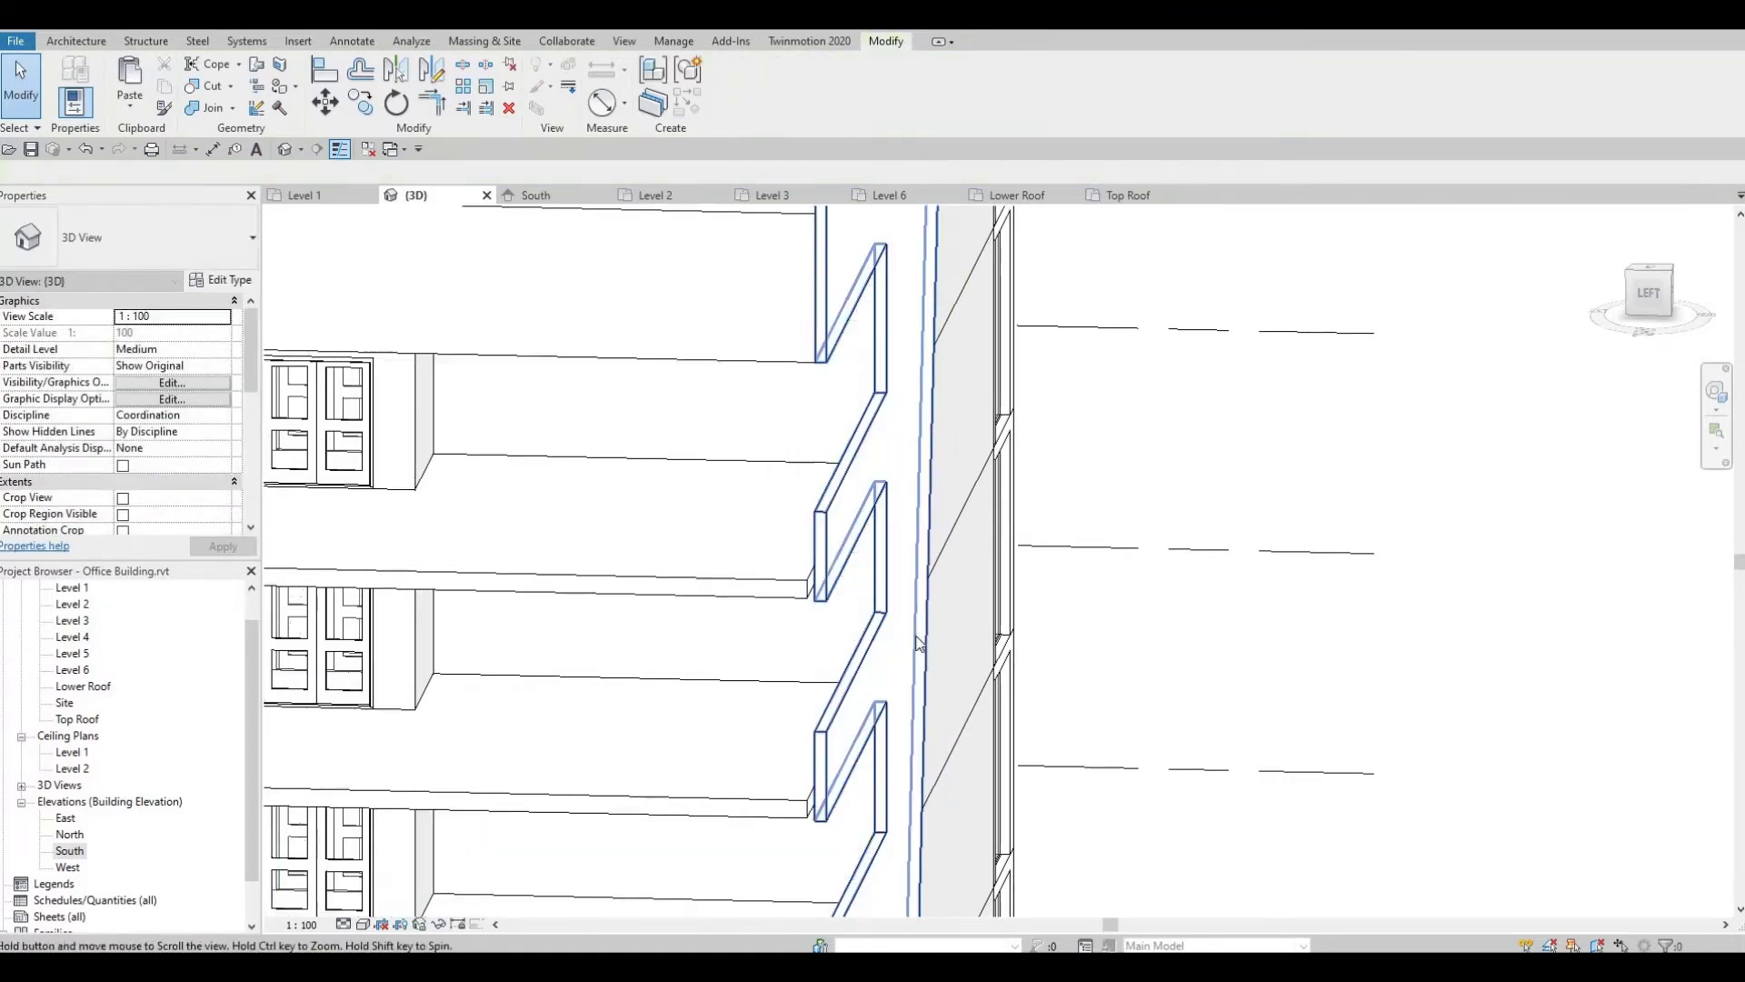
Start a new in-place component in the Generic Models category, named Generic Models 2.
{"action": "scroll", "coordinate": [805, 900], "scroll_direction": "down", "scroll_amount": 2}
{"action": "middle_click_drag", "start_coordinate": [804, 900], "coordinate": [791, 631]}
{"action": "scroll", "coordinate": [878, 721], "scroll_direction": "down", "scroll_amount": 3}
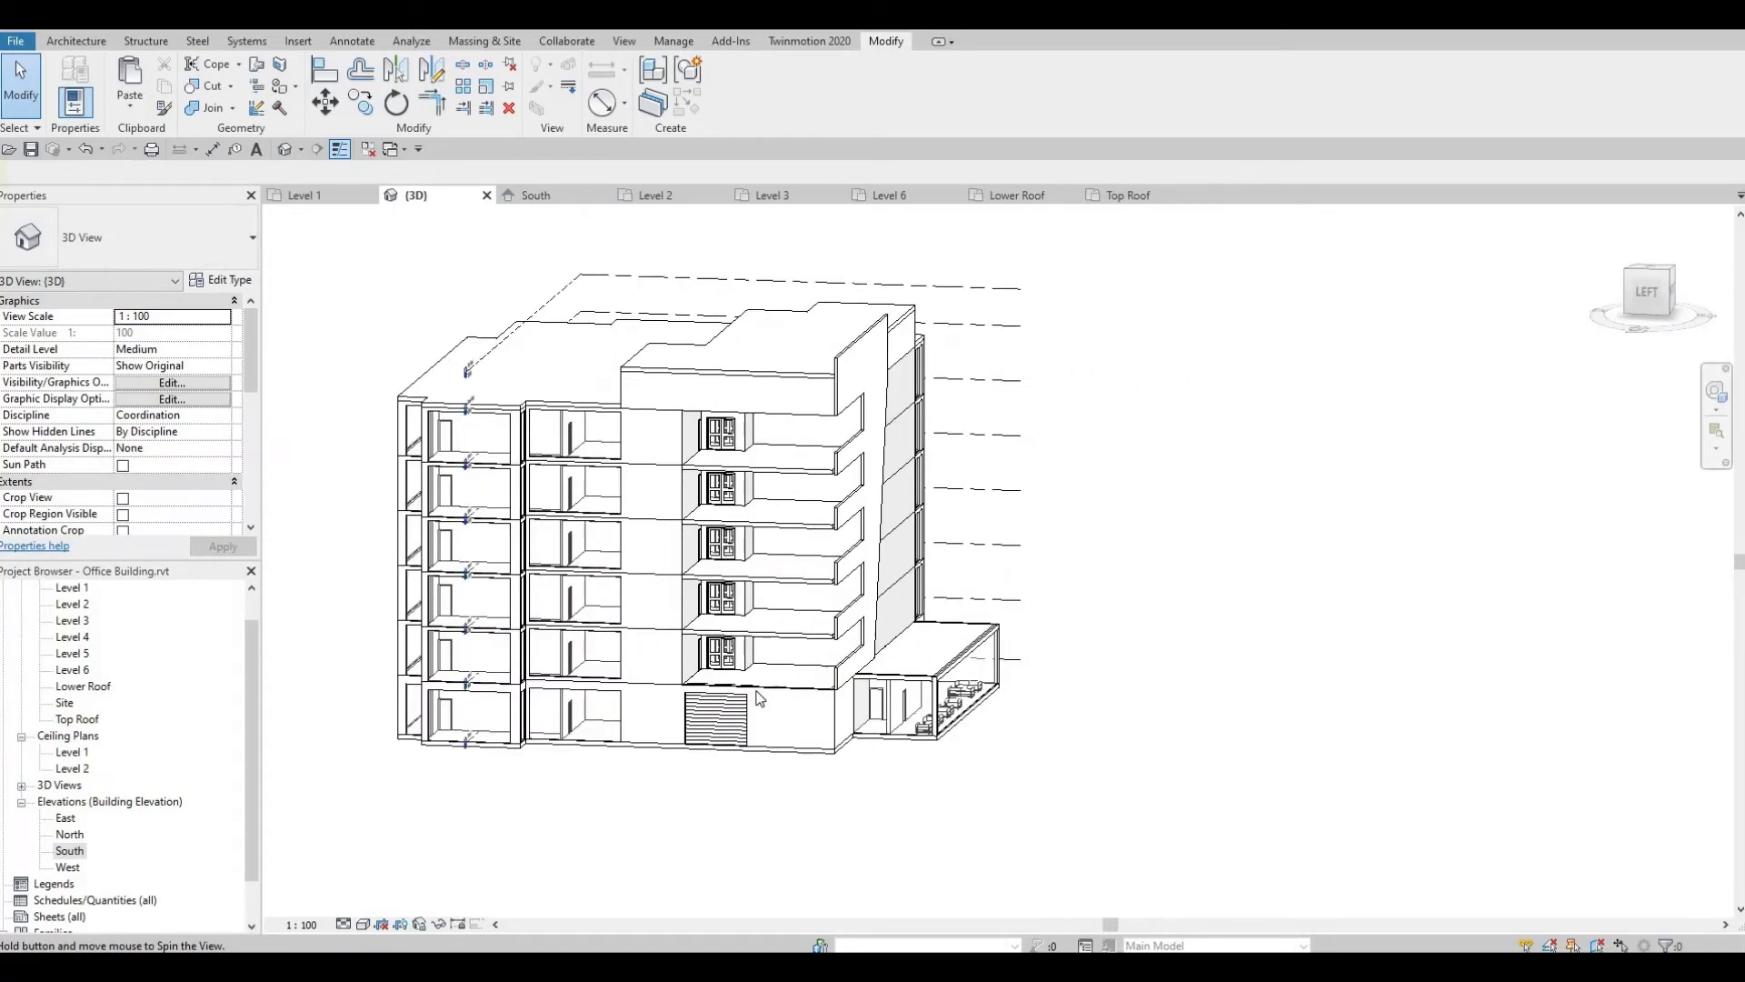
{"action": "scroll", "coordinate": [796, 627], "scroll_direction": "up", "scroll_amount": 3}
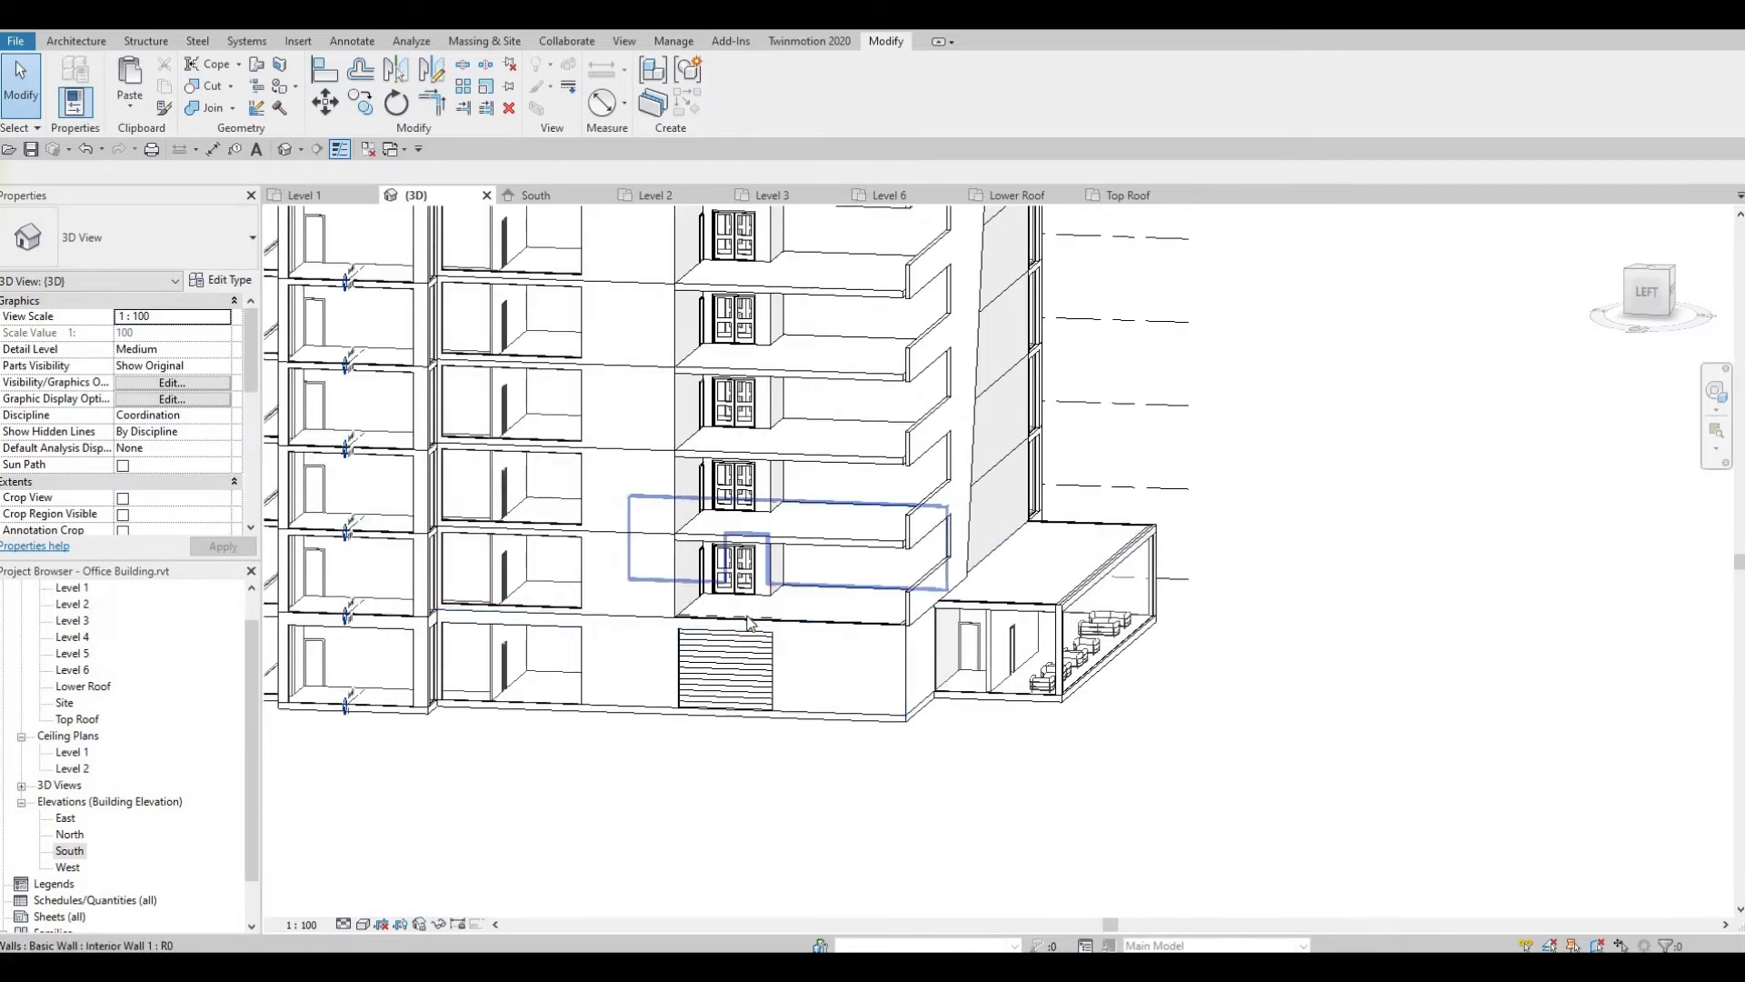
{"action": "middle_click_drag", "start_coordinate": [775, 618], "coordinate": [760, 666]}
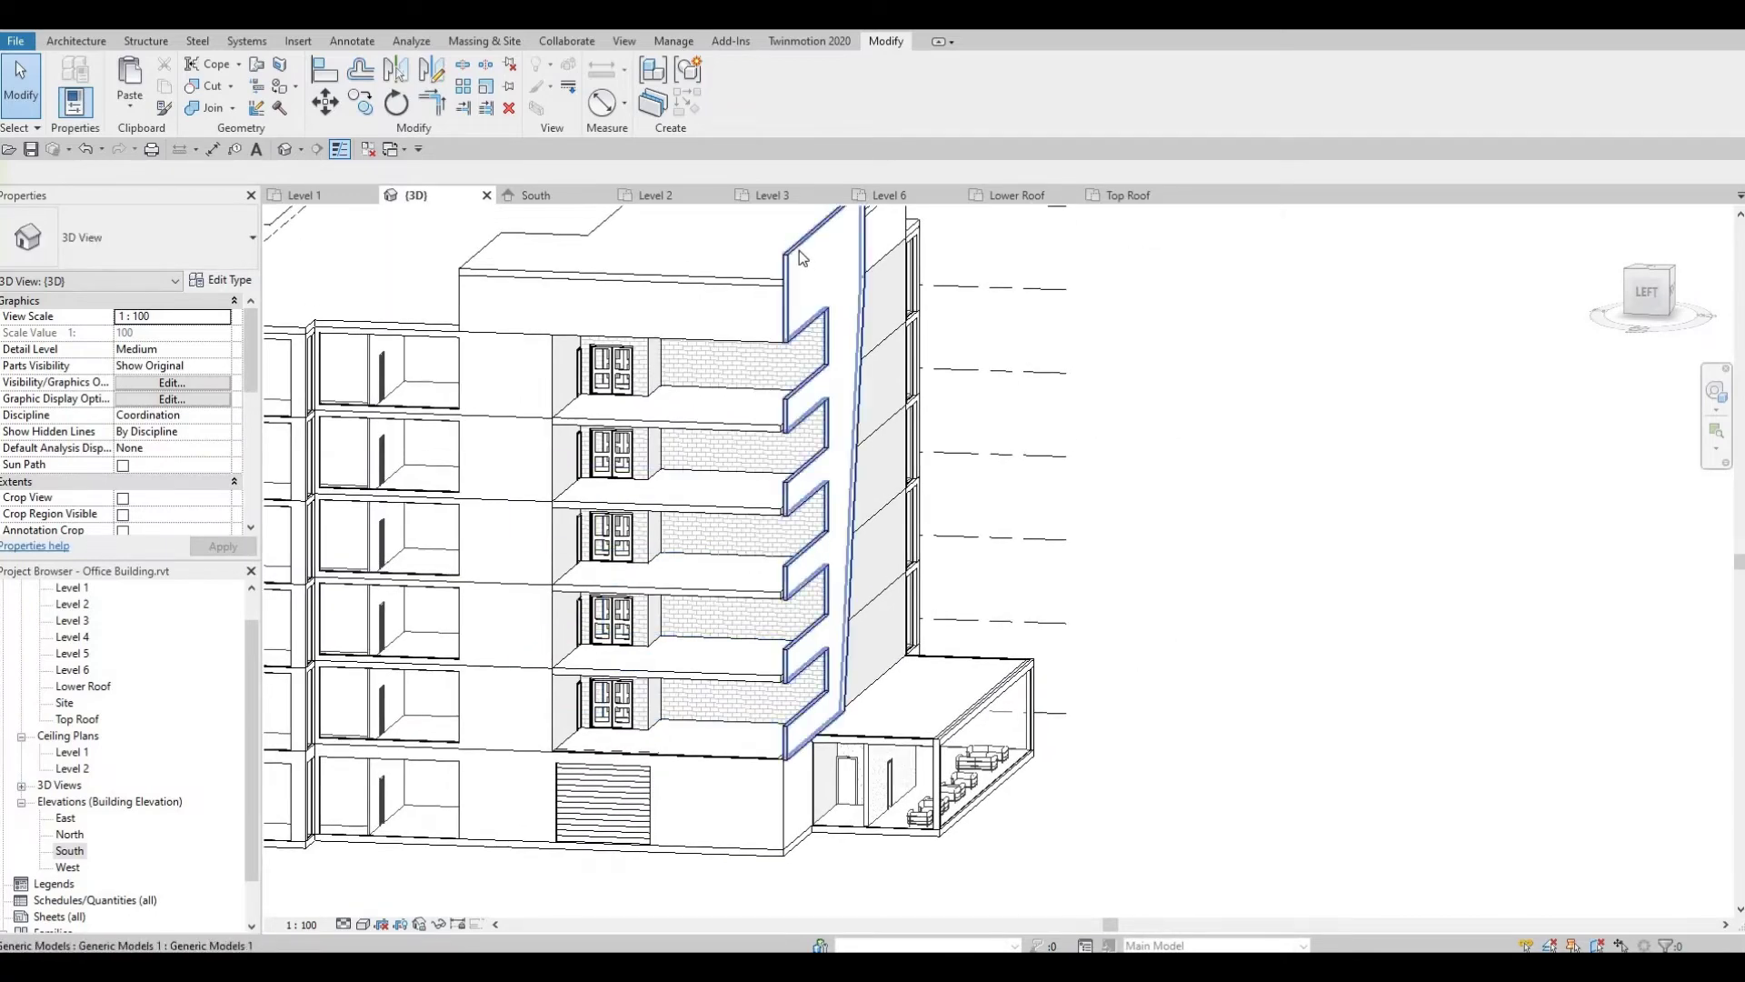
{"action": "left_click", "coordinate": [84, 44]}
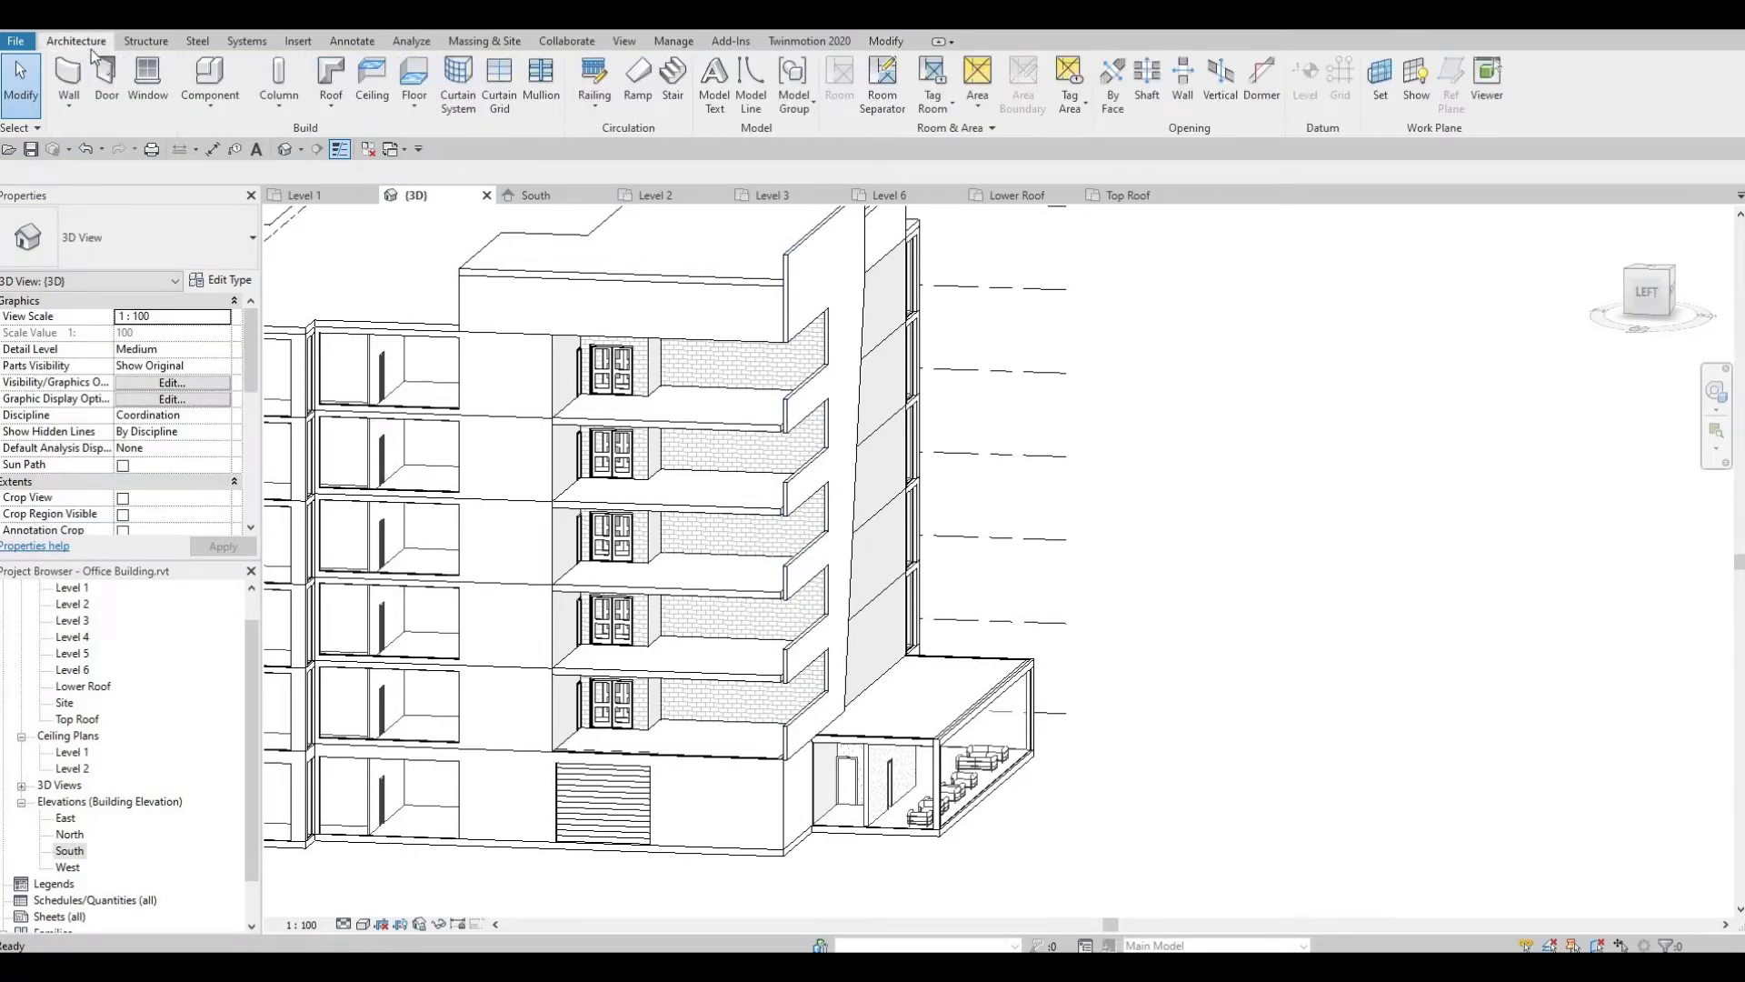
{"action": "left_click", "coordinate": [198, 102]}
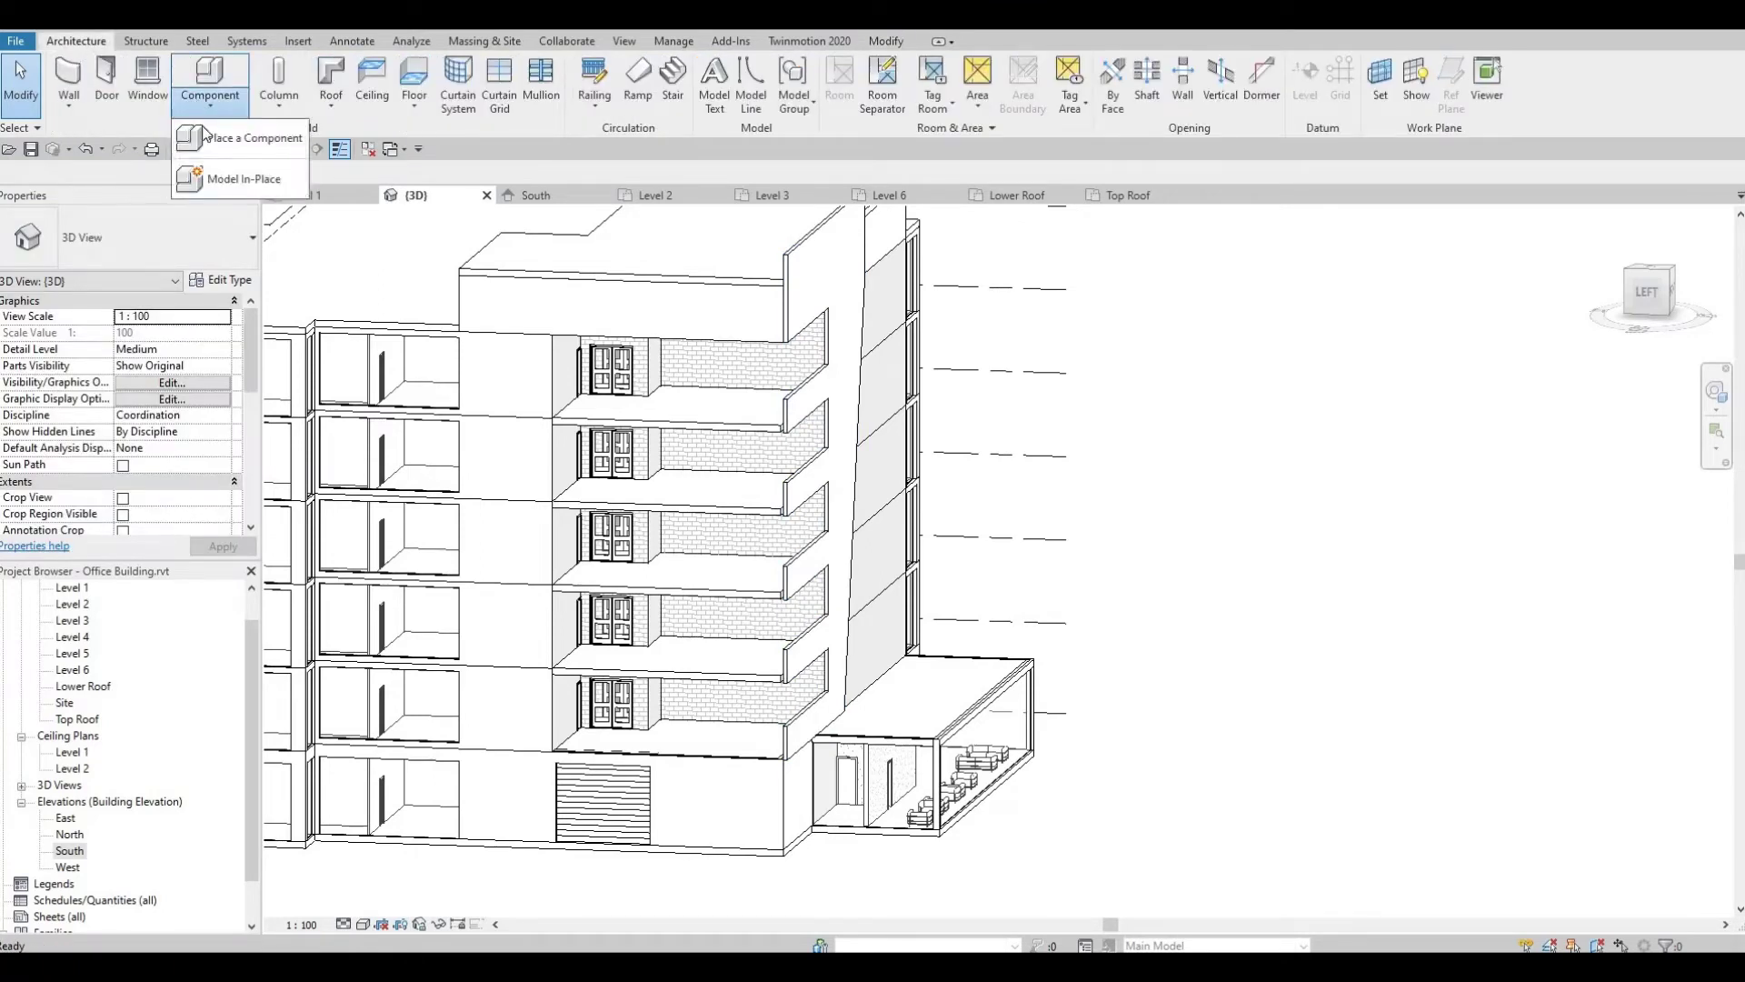
{"action": "left_click", "coordinate": [235, 180]}
{"action": "scroll", "coordinate": [812, 466], "scroll_direction": "down", "scroll_amount": 3}
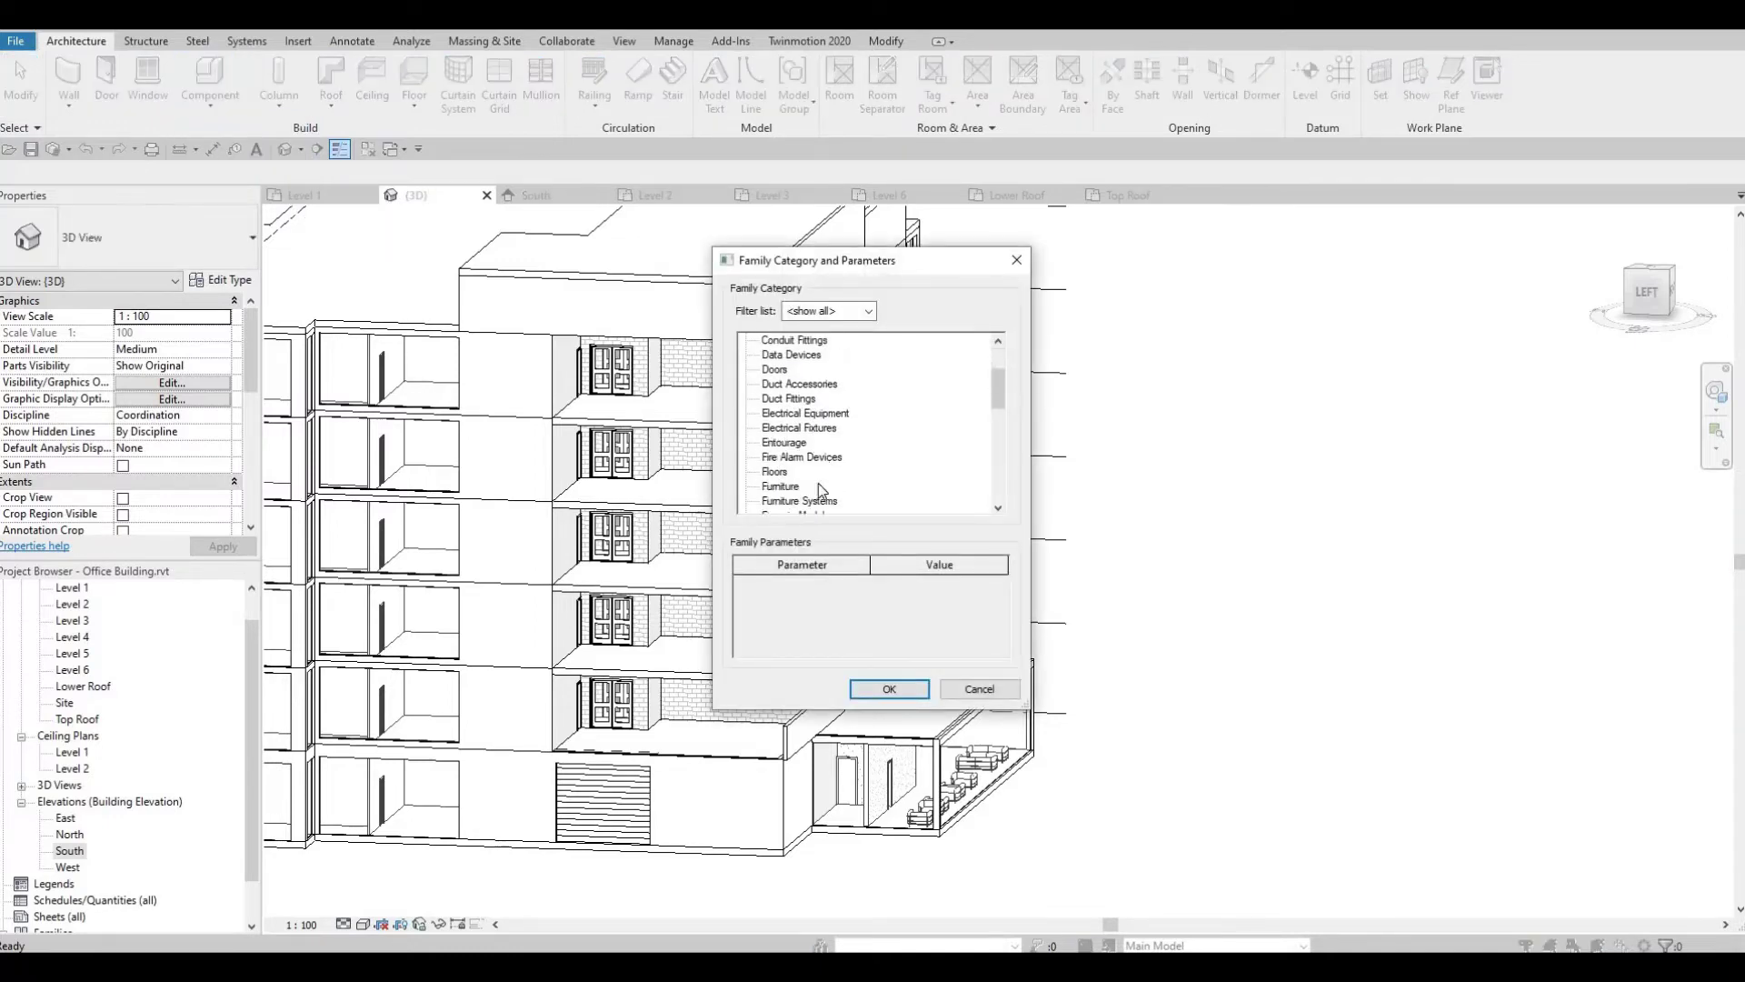
{"action": "left_click", "coordinate": [878, 688]}
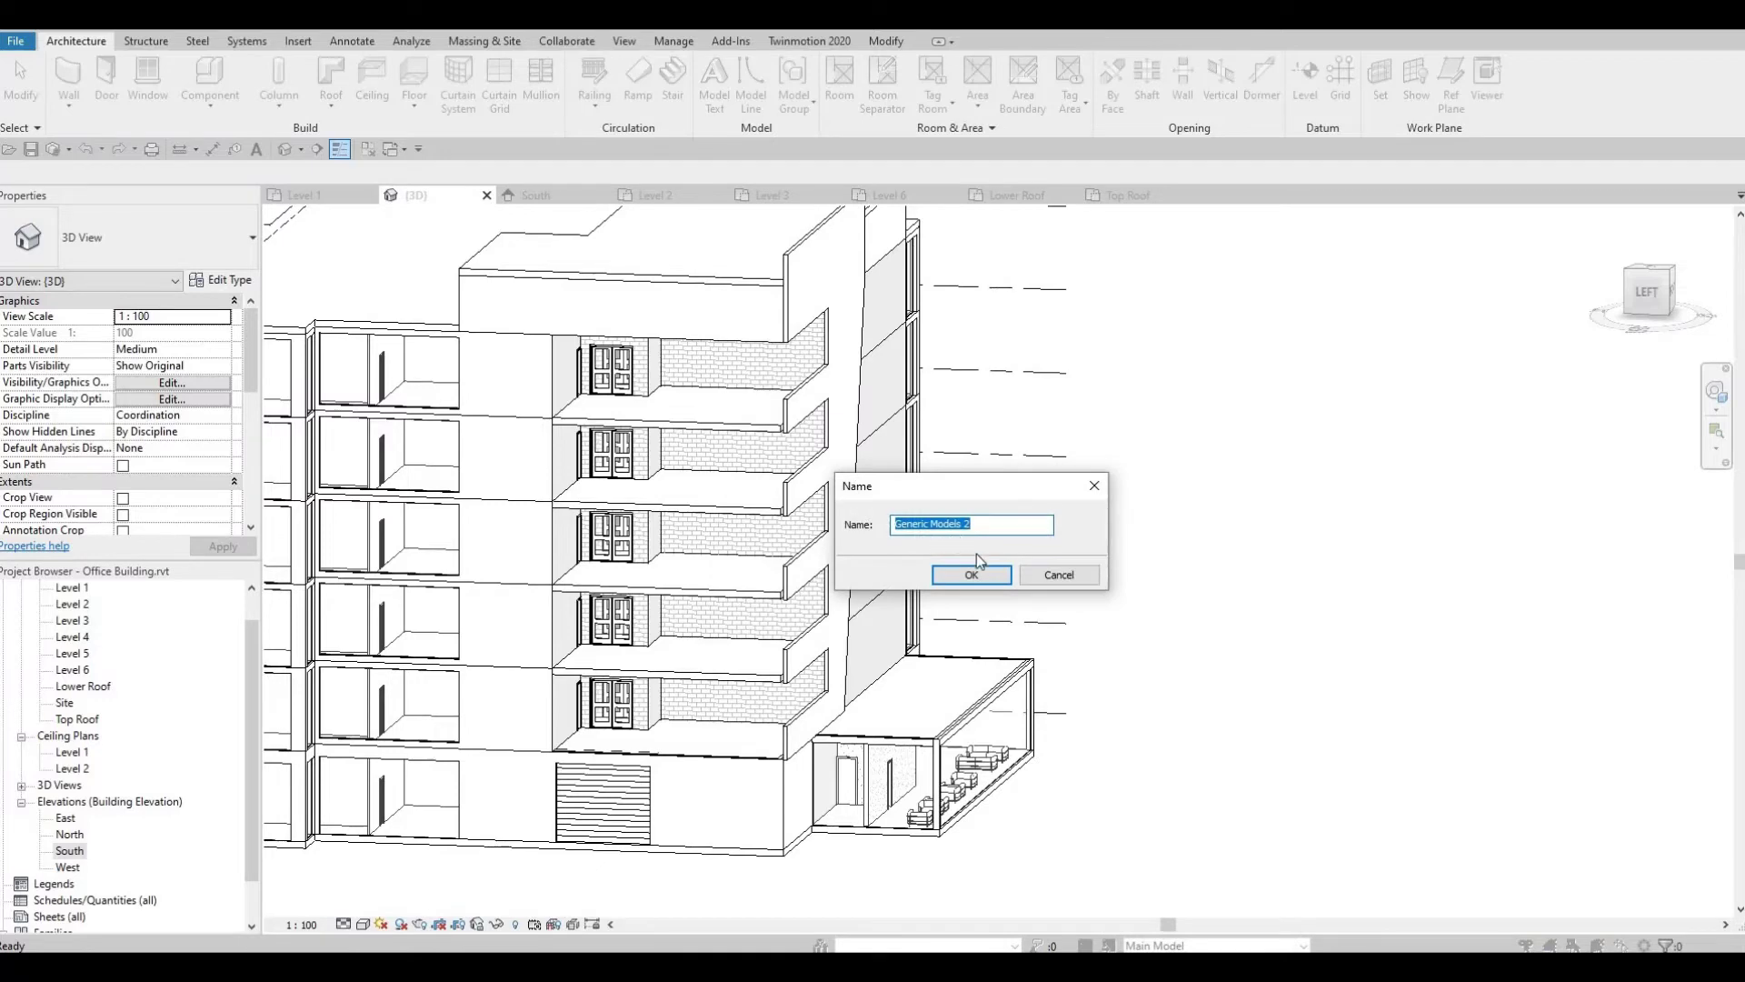
{"action": "left_click", "coordinate": [967, 574]}
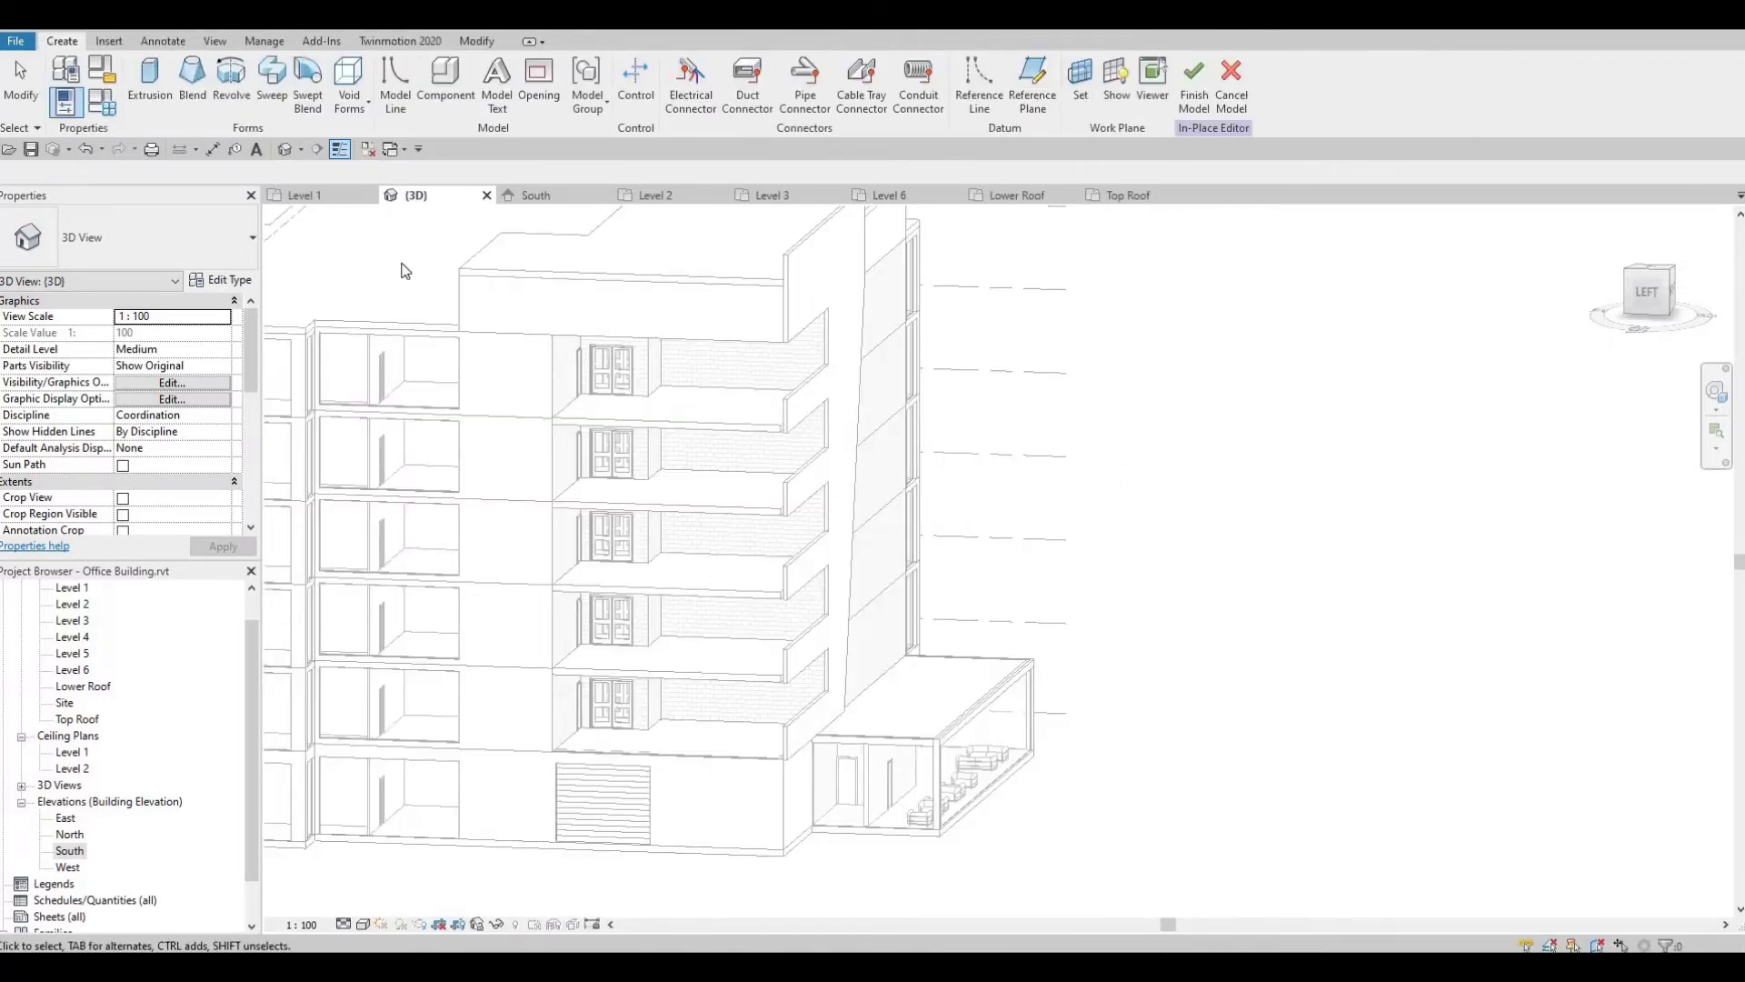
Start a solid extrusion in the in-place model and set its material to Plywood, Sheathing.
{"action": "left_click", "coordinate": [150, 86]}
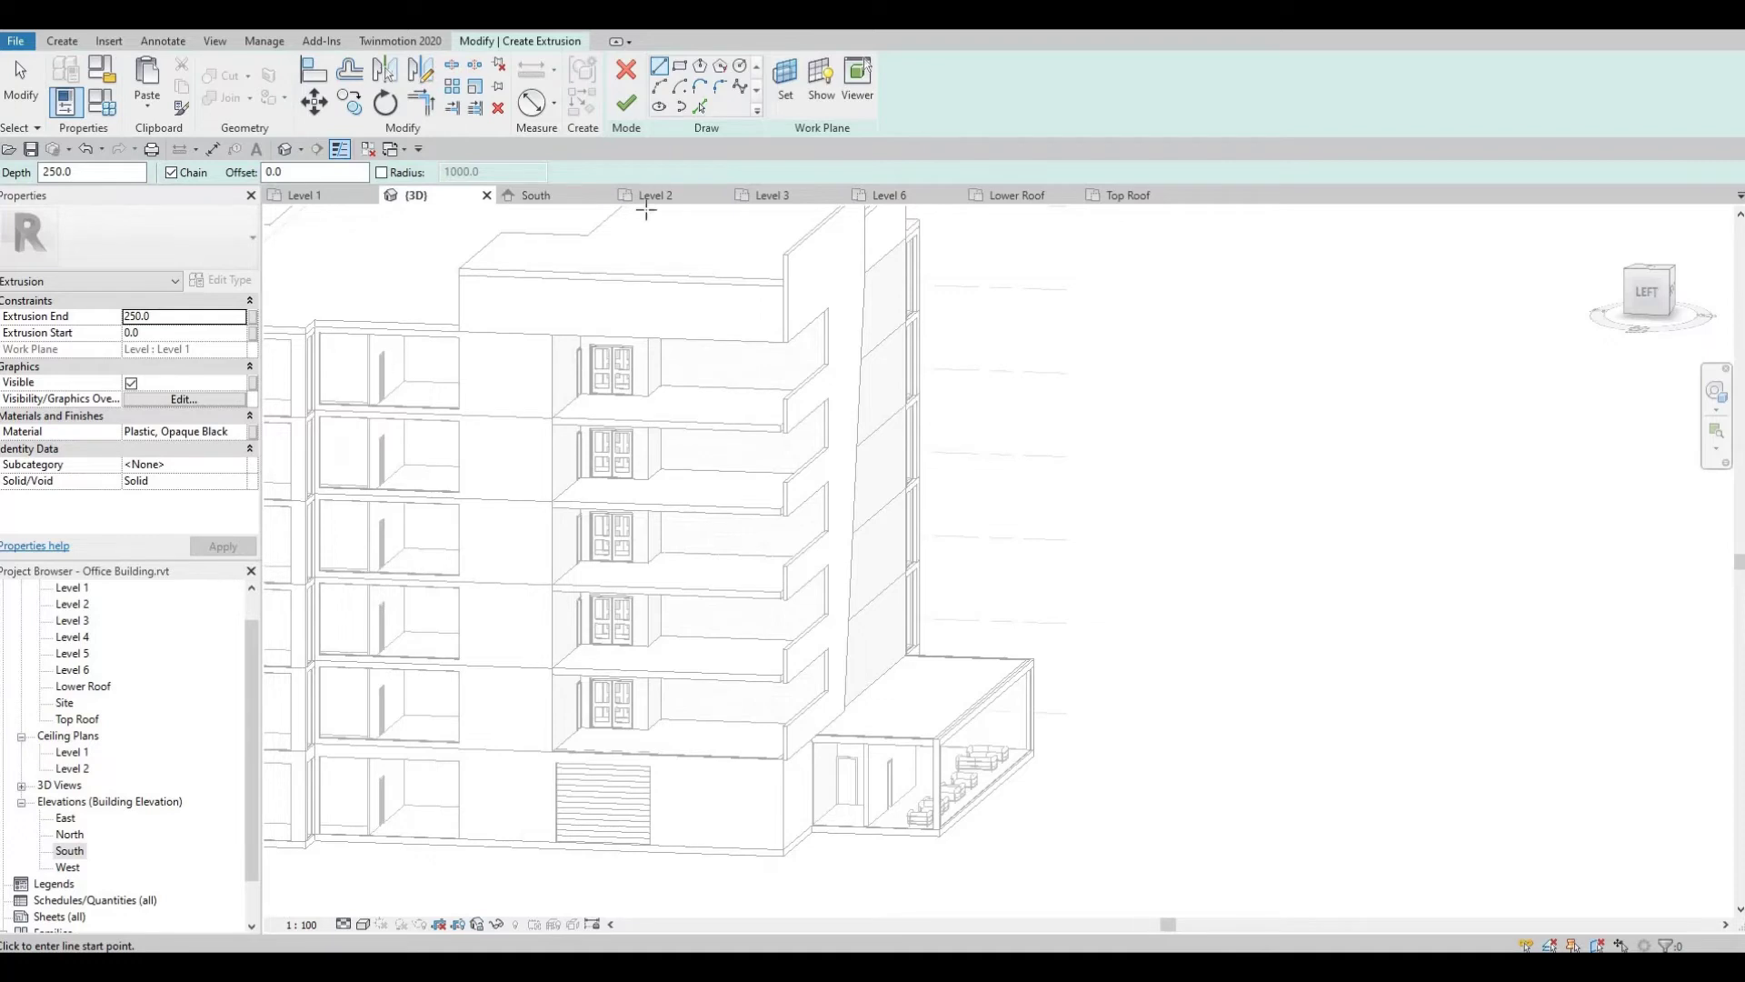
{"action": "left_click", "coordinate": [243, 435]}
{"action": "left_click", "coordinate": [242, 433]}
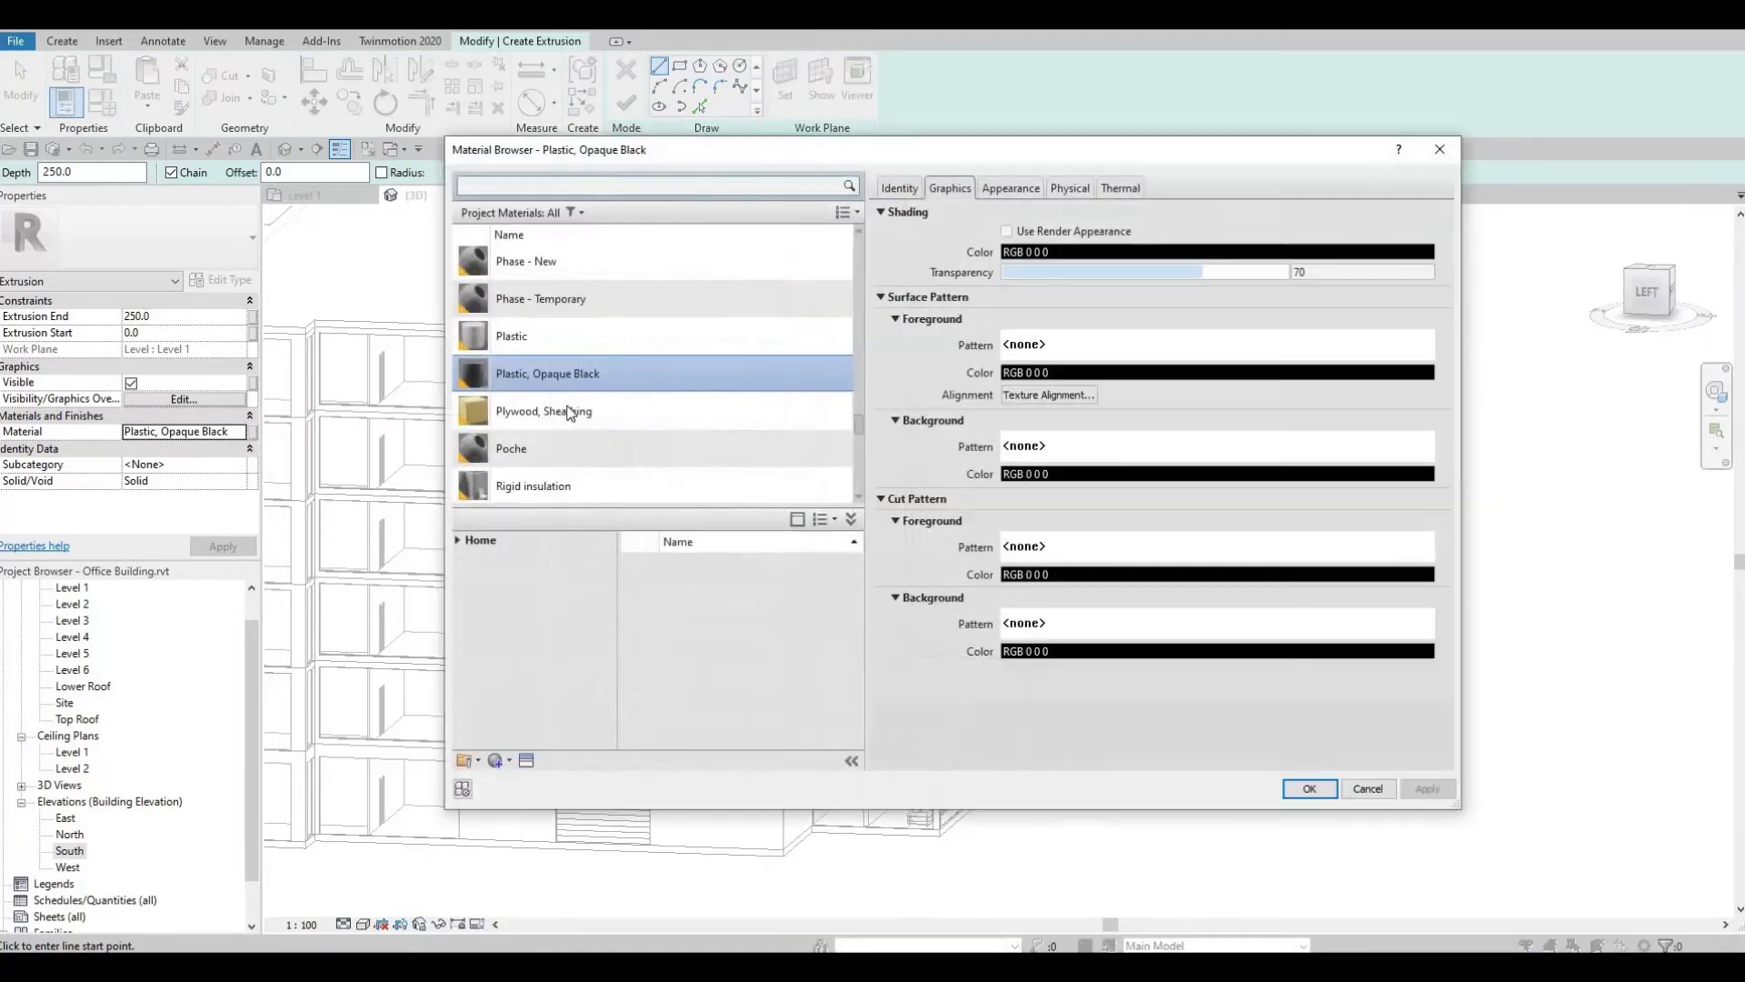
{"action": "left_click", "coordinate": [568, 409]}
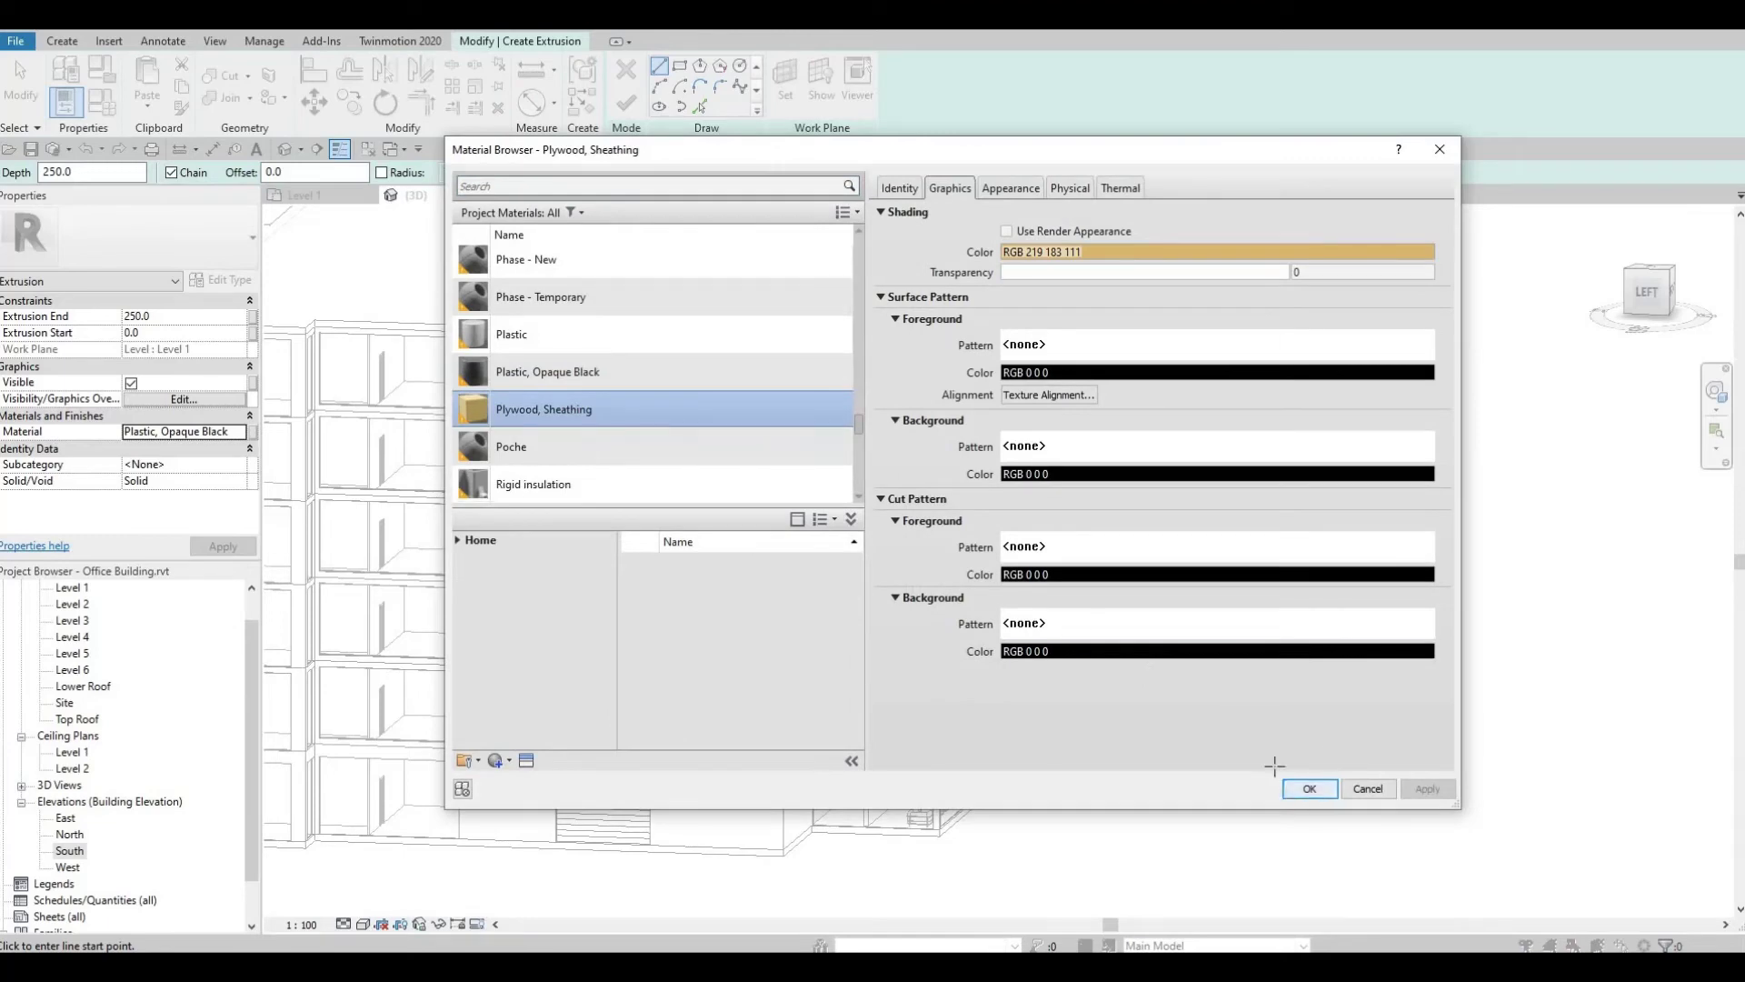
{"action": "left_click", "coordinate": [1308, 787]}
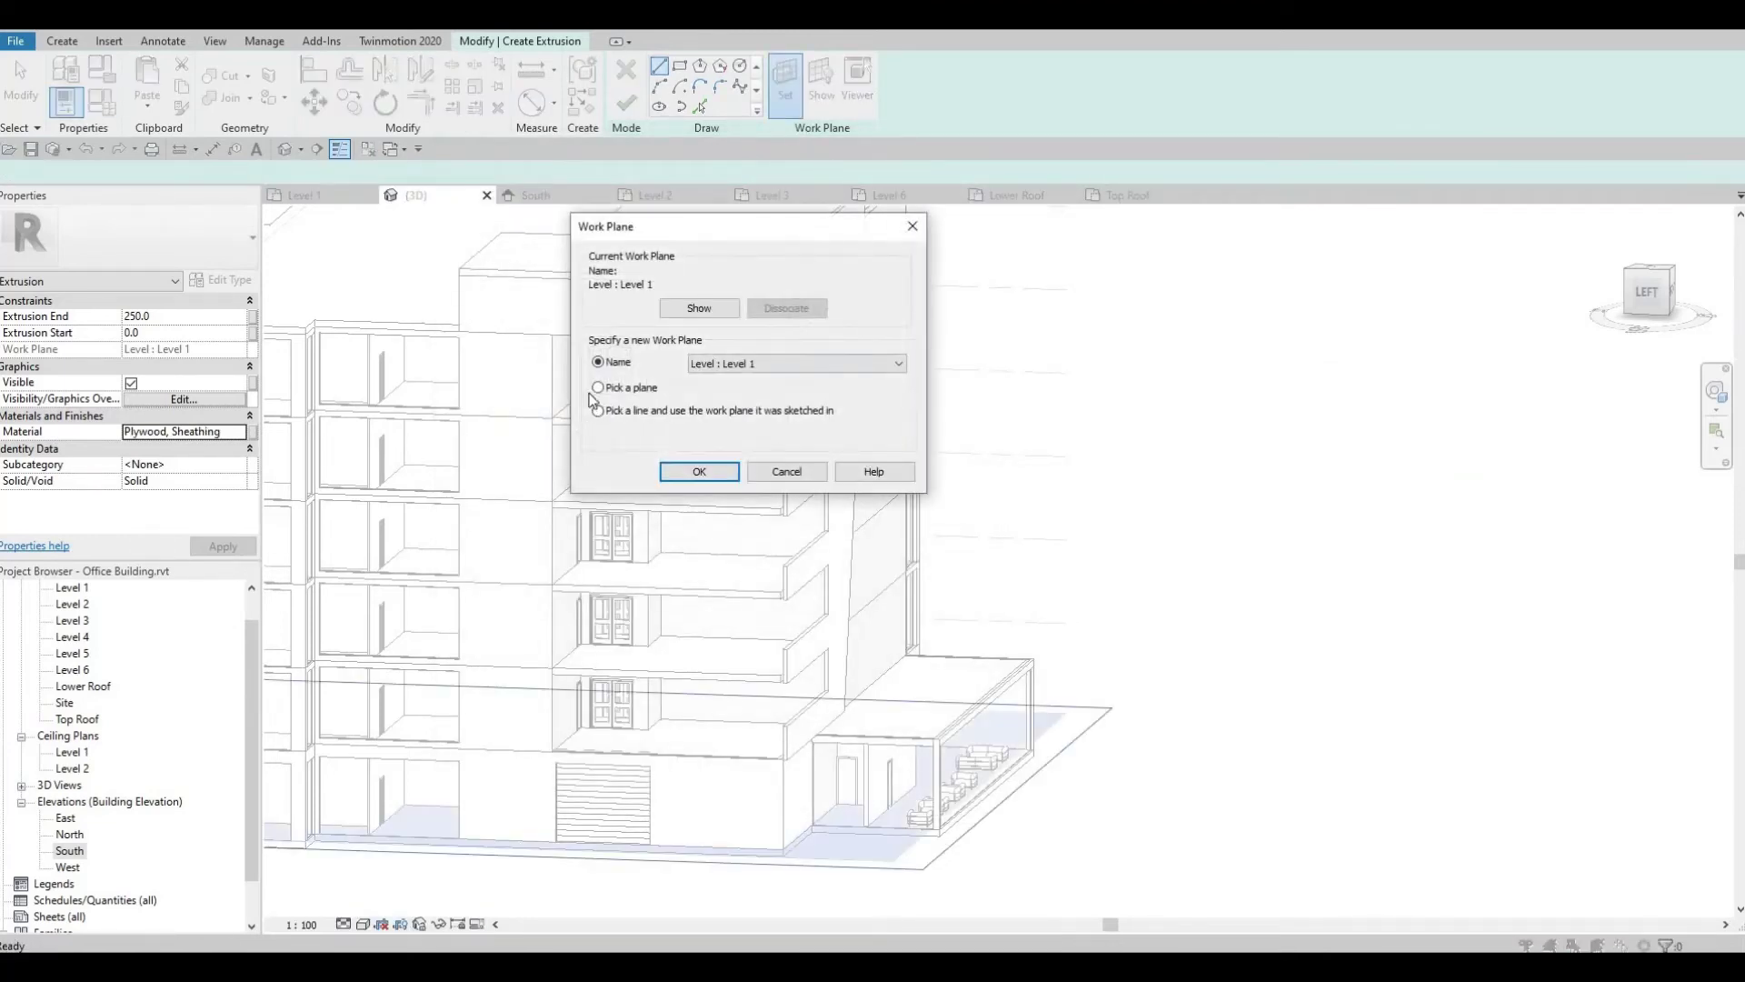
Set the extrusion's work plane by picking the face of the upper exterior wall on the building's west side.
{"action": "left_click", "coordinate": [662, 474]}
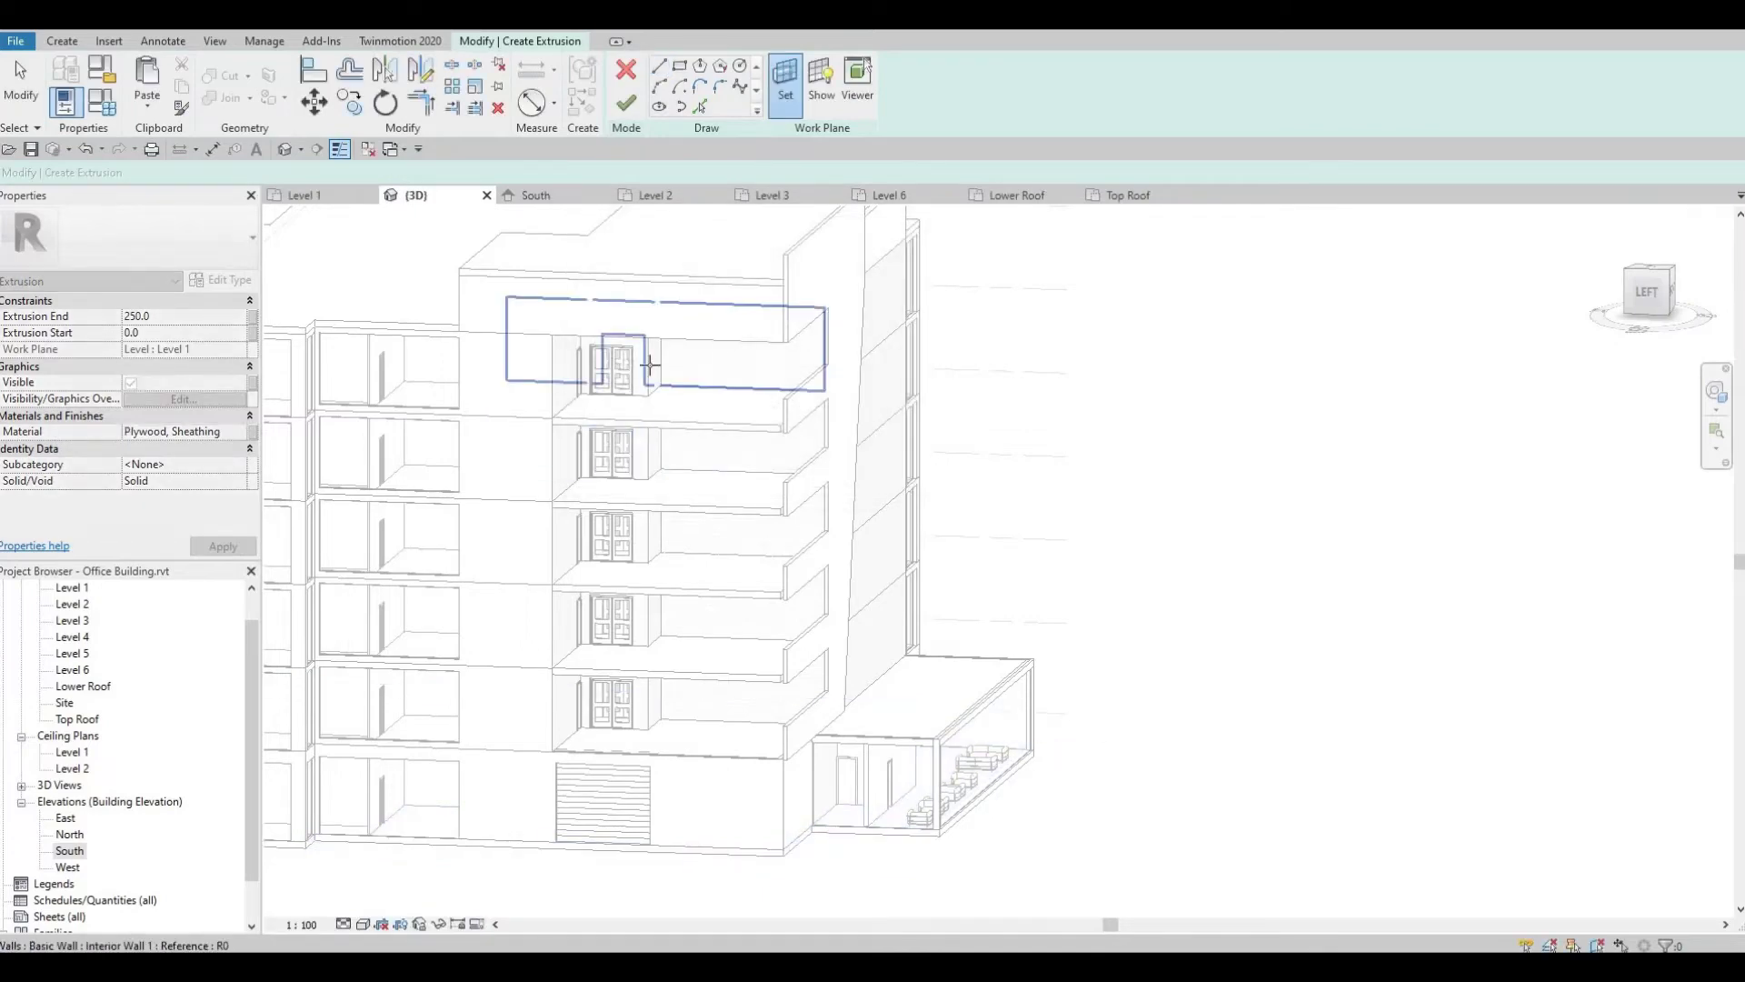
{"action": "middle_click_drag", "start_coordinate": [624, 448], "coordinate": [539, 297], "text": "shift"}
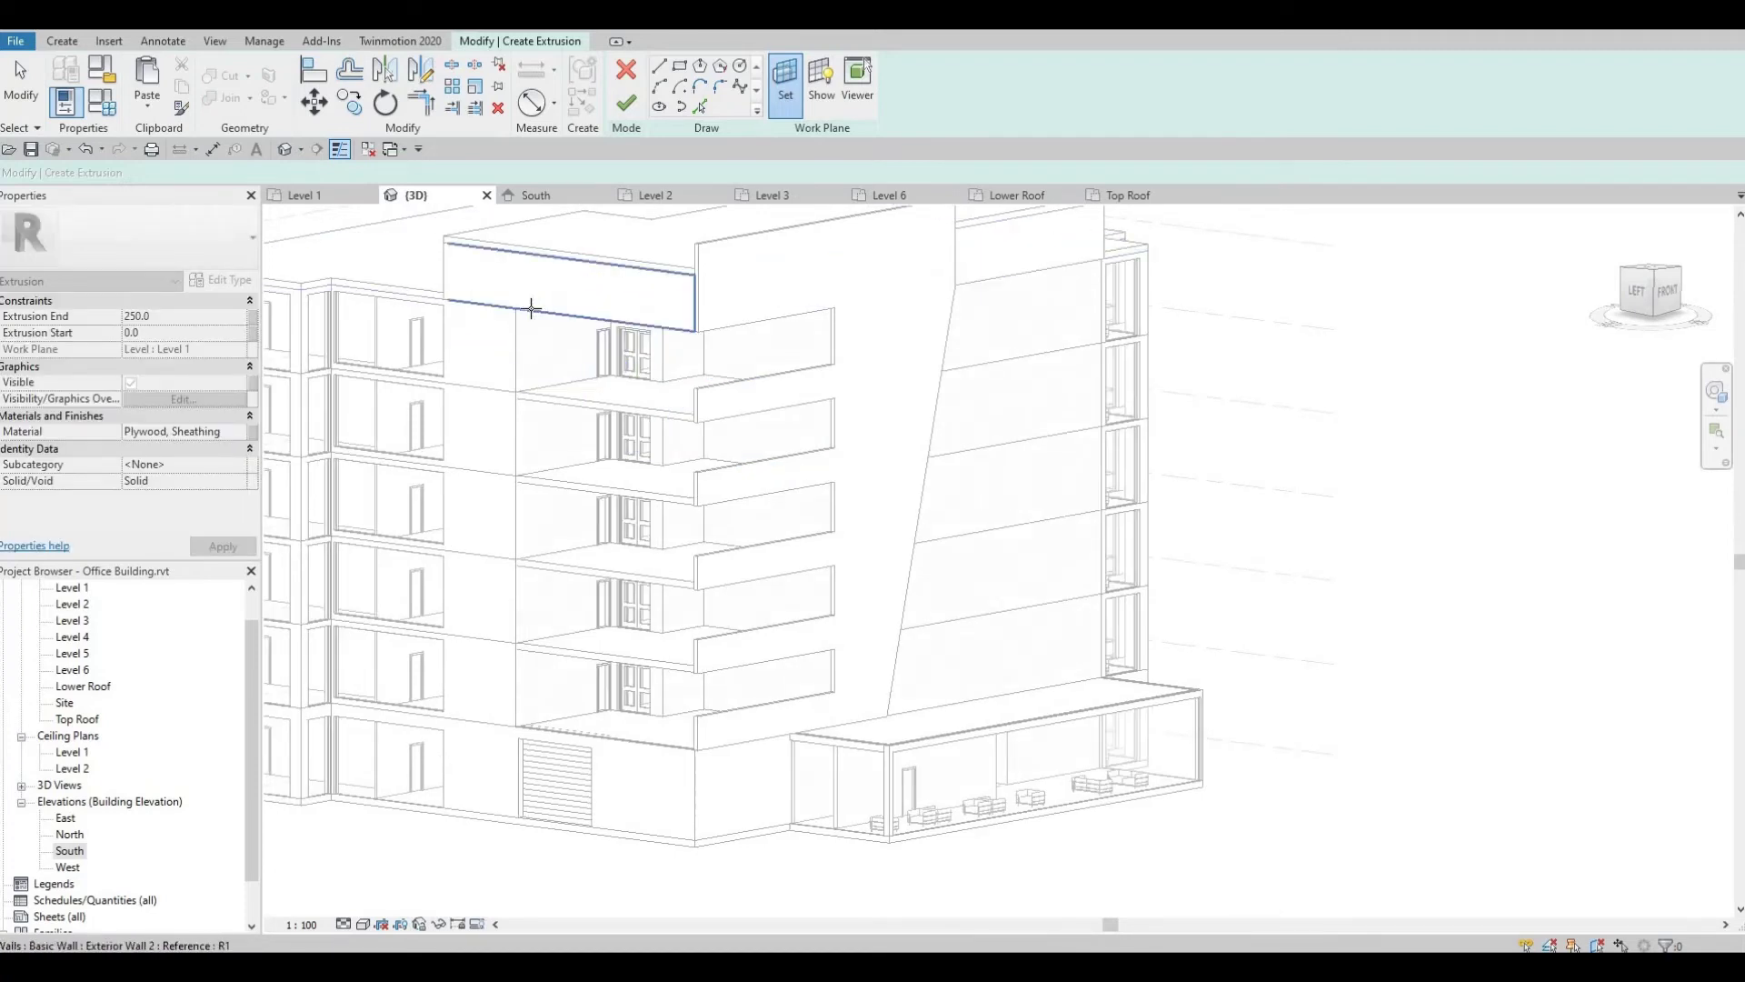
{"action": "left_click", "coordinate": [532, 309]}
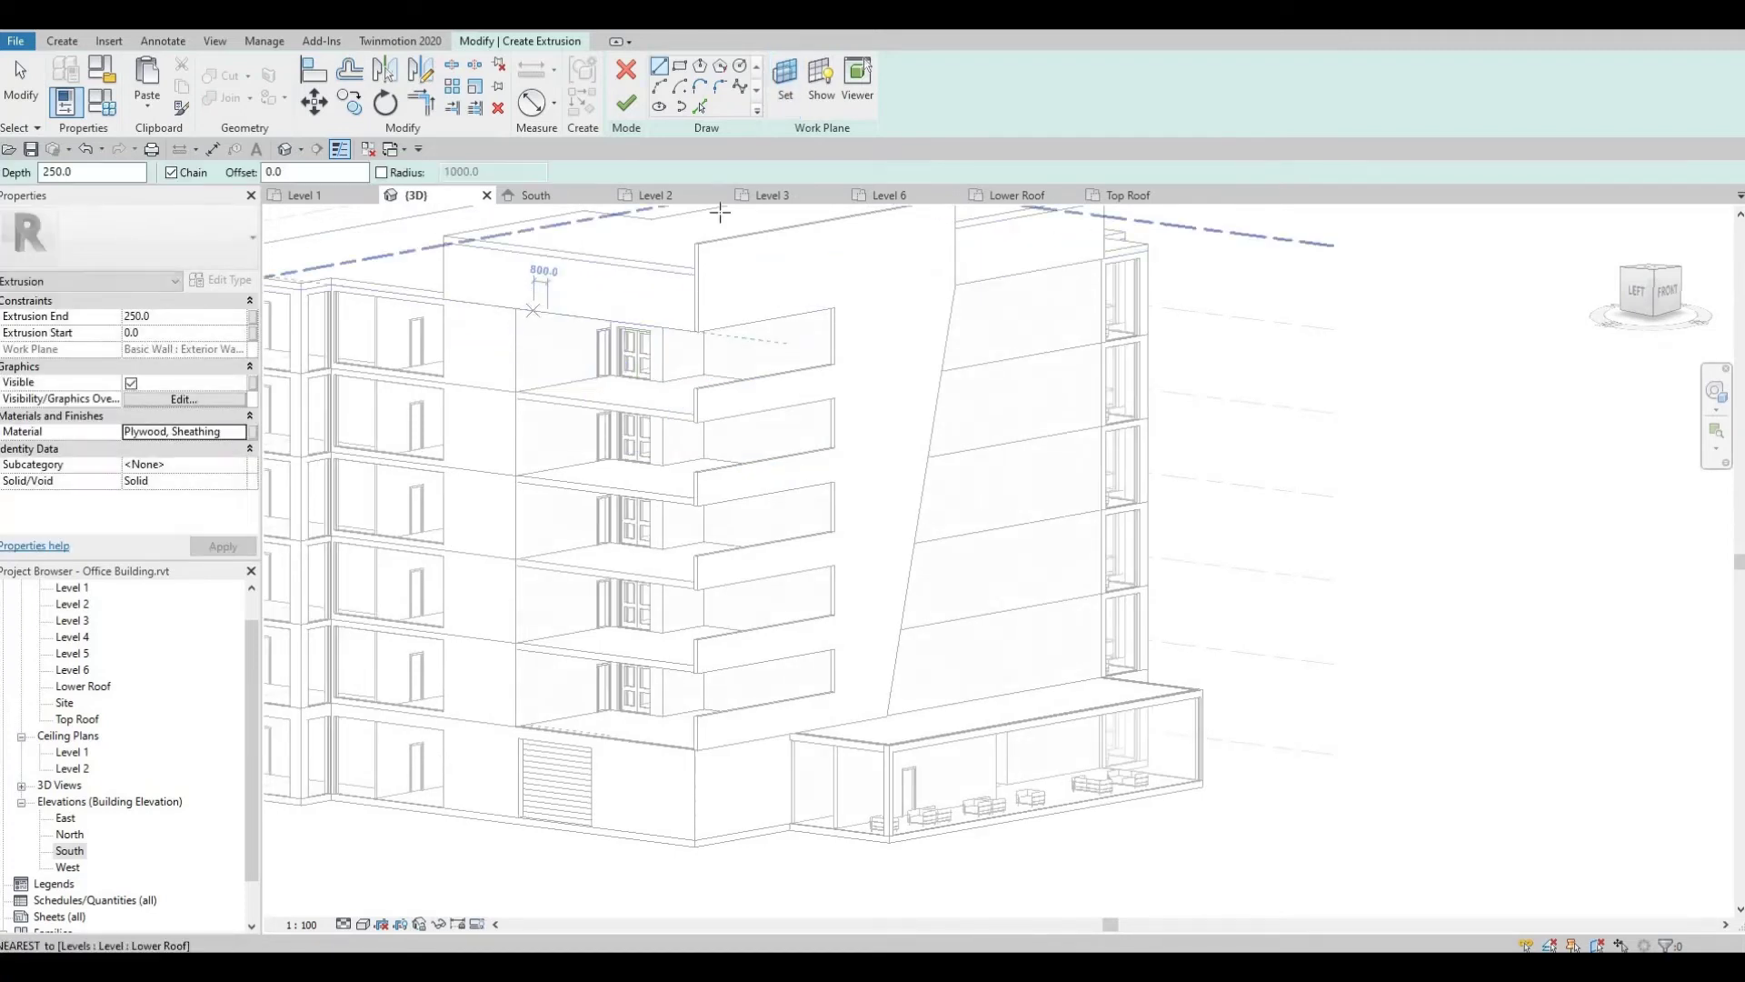
Open the West elevation with the stair and balcony bays in view for sketching the extrusion profile.
{"action": "middle_click_drag", "start_coordinate": [561, 395], "coordinate": [680, 346], "text": "shift"}
{"action": "middle_click_drag", "start_coordinate": [644, 479], "coordinate": [651, 475], "text": "shift"}
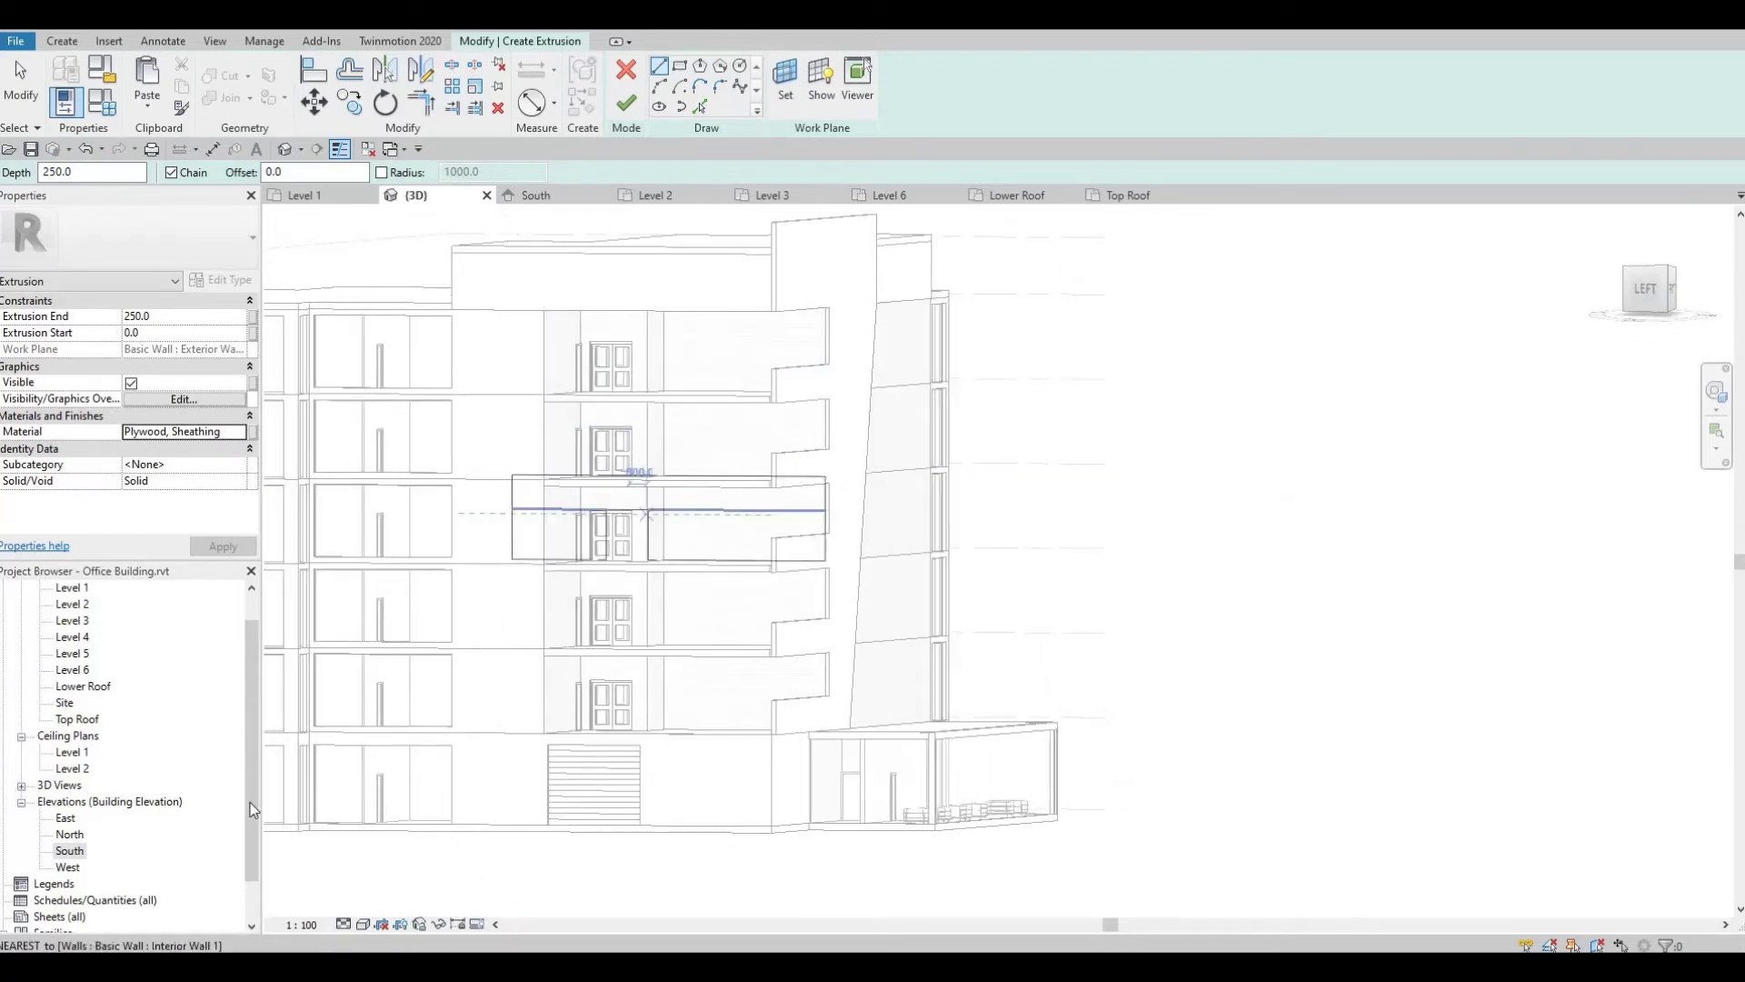
{"action": "scroll", "coordinate": [531, 745], "scroll_direction": "down", "scroll_amount": 1}
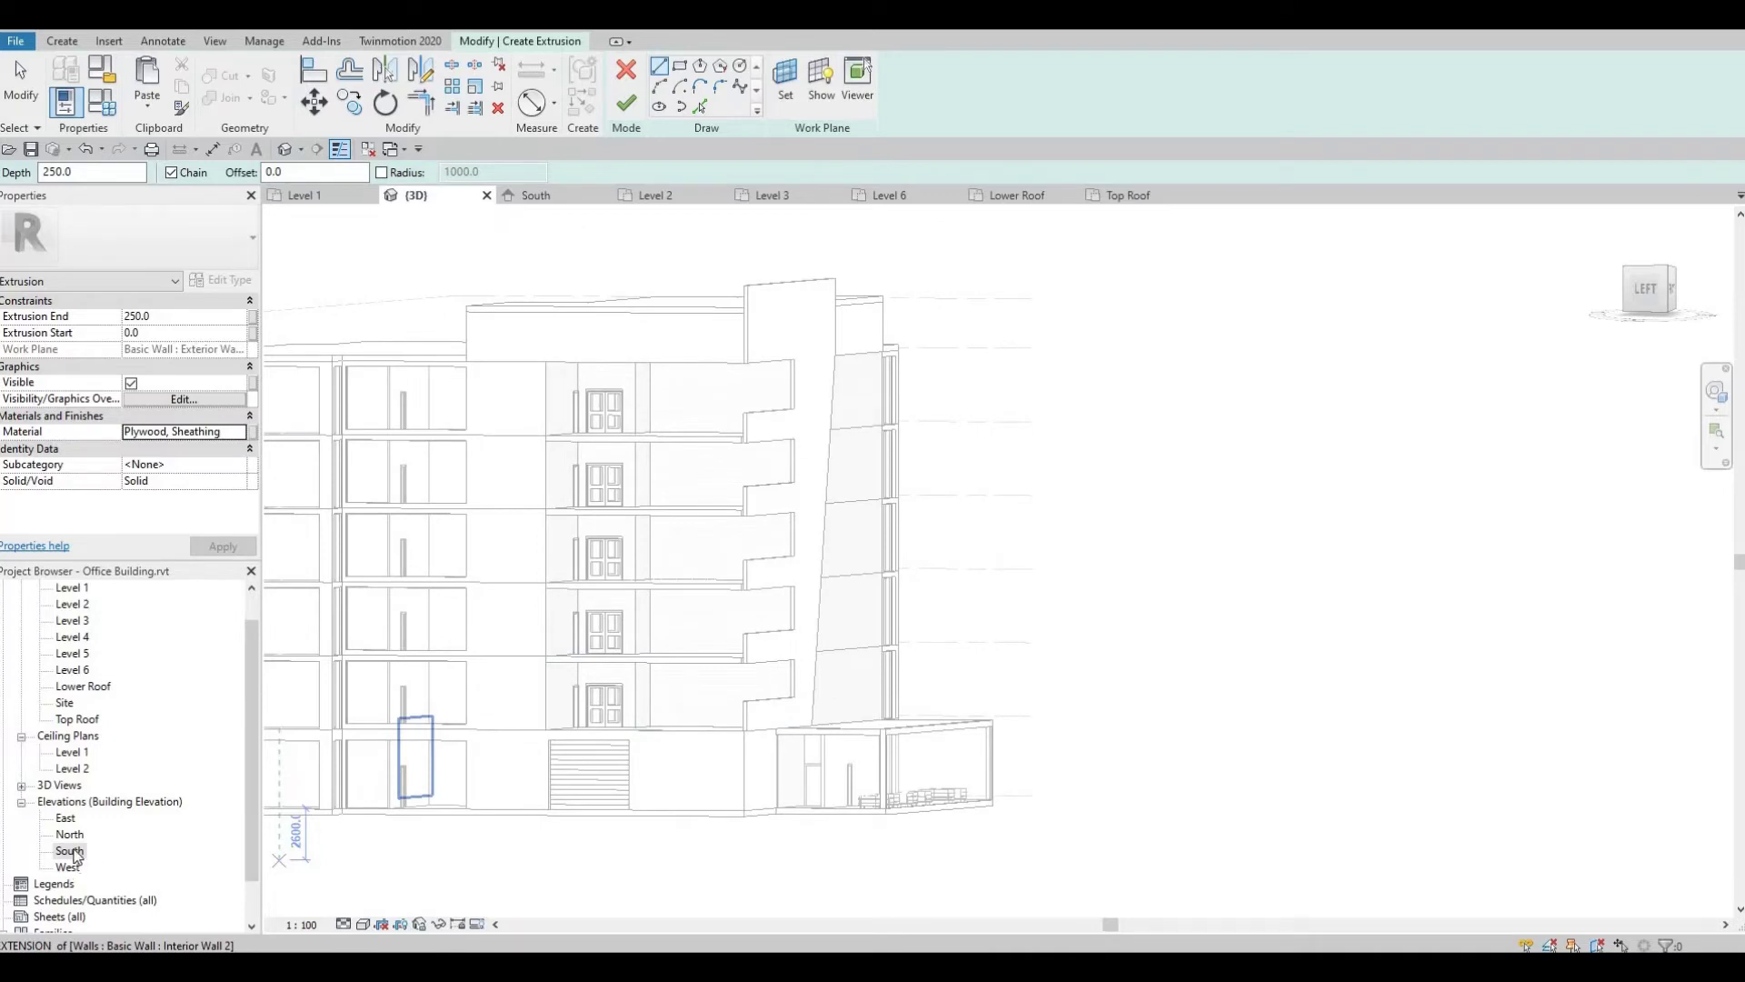
{"action": "double_click", "coordinate": [66, 818]}
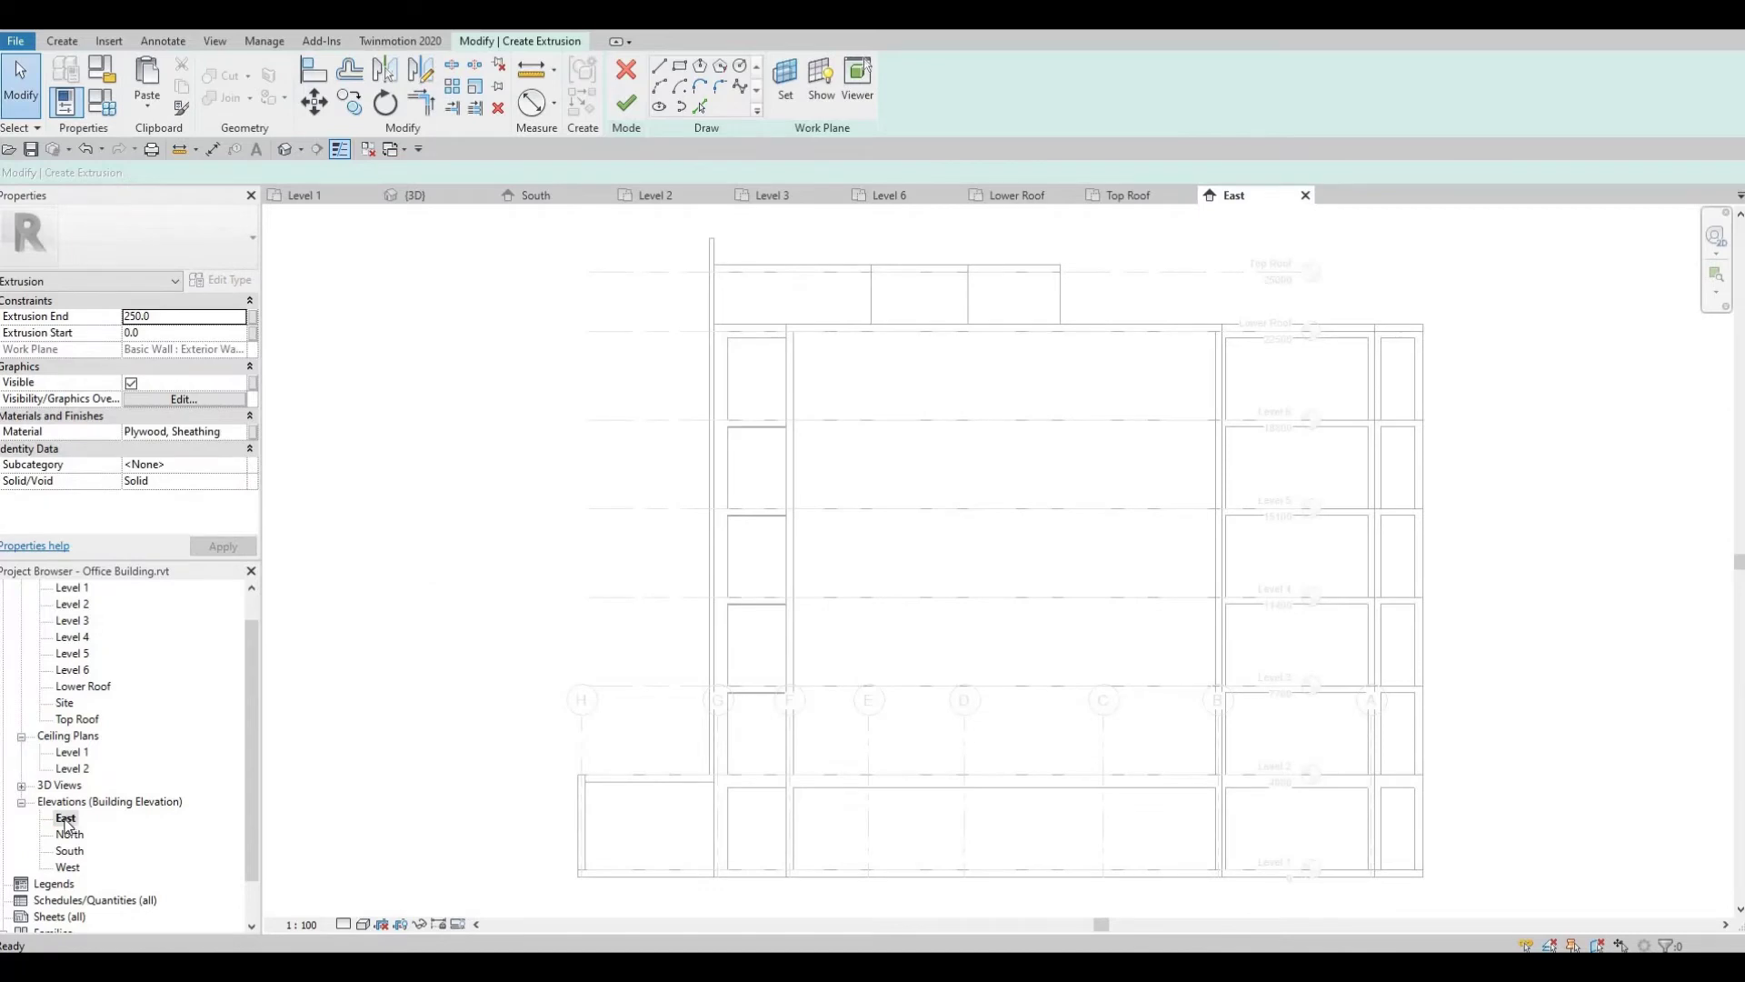
{"action": "double_click", "coordinate": [67, 867]}
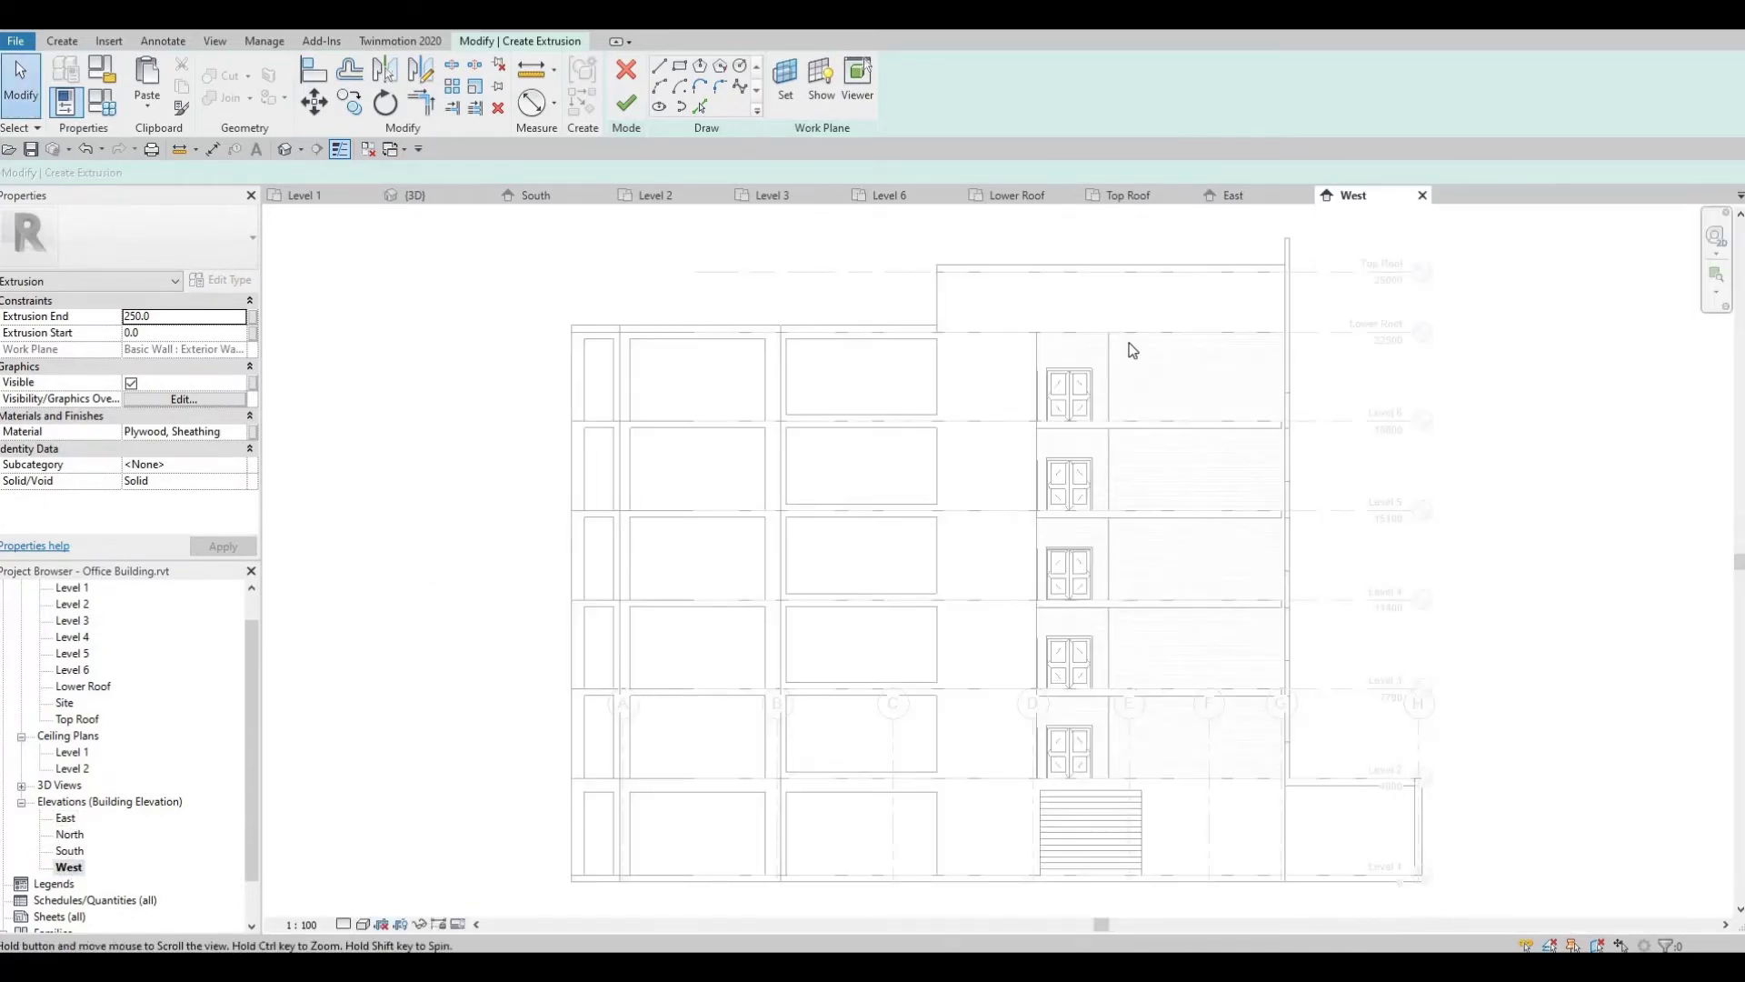
{"action": "middle_click_drag", "start_coordinate": [1129, 350], "coordinate": [963, 328]}
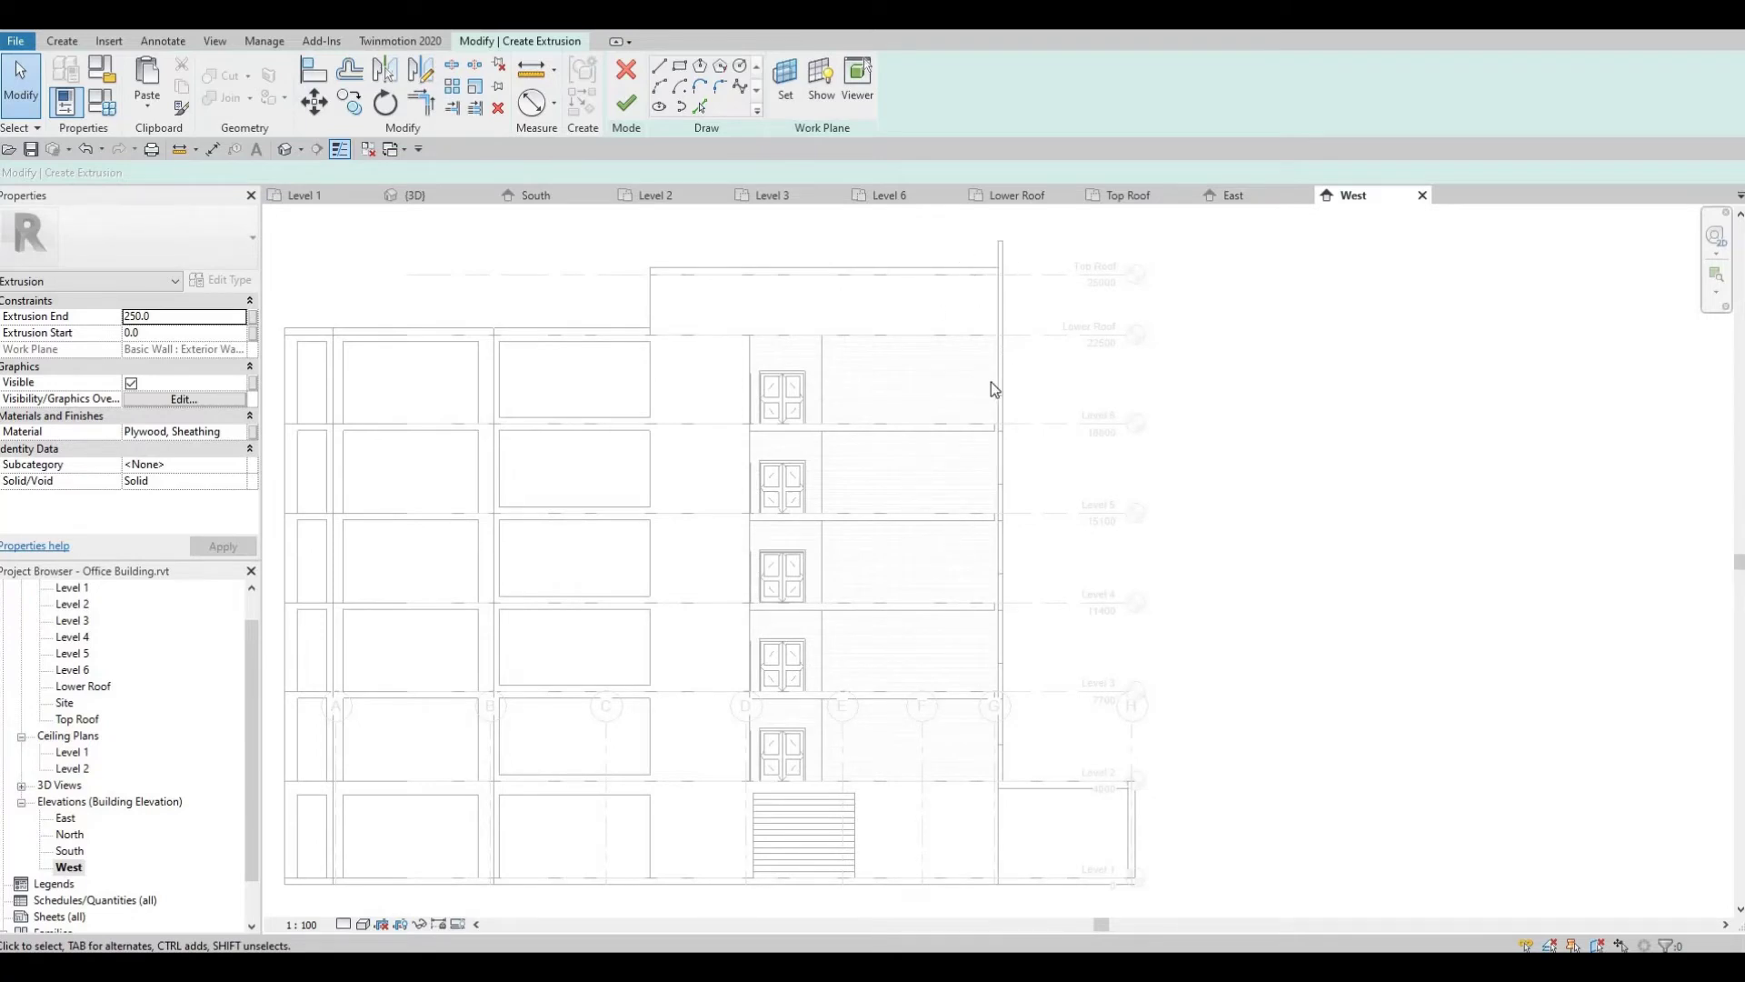
{"action": "middle_click_drag", "start_coordinate": [815, 406], "coordinate": [789, 384]}
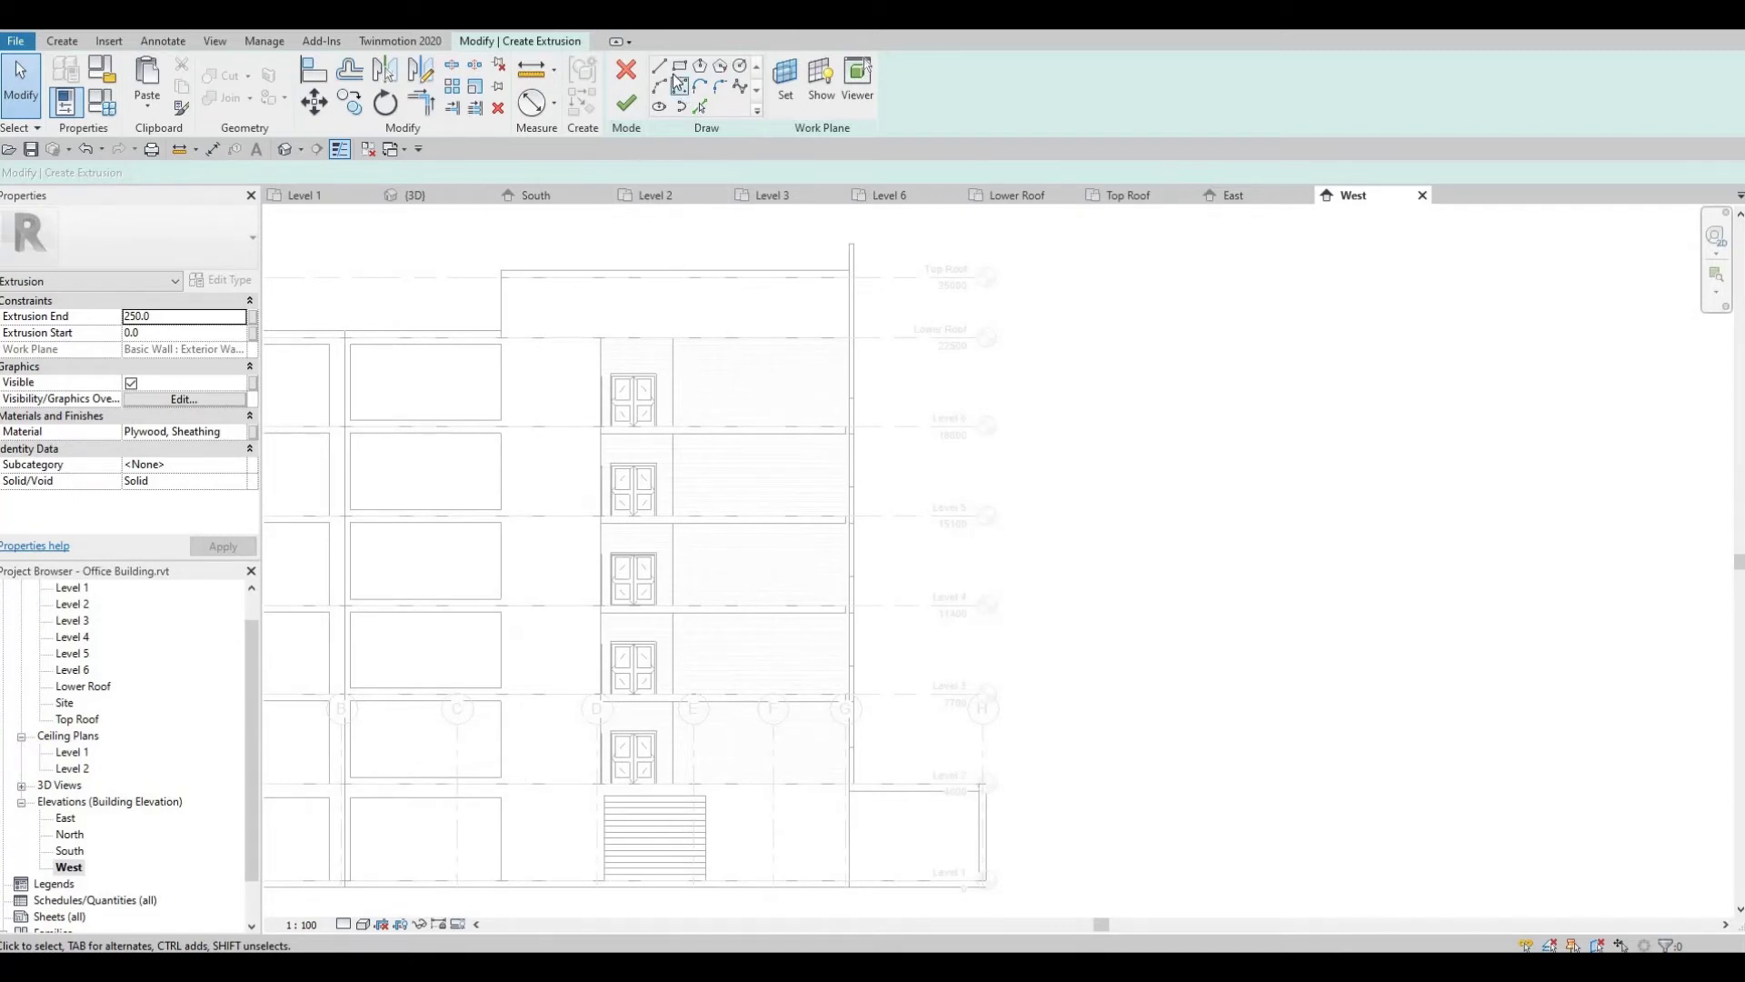
{"action": "middle_click_drag", "start_coordinate": [483, 389], "coordinate": [562, 383]}
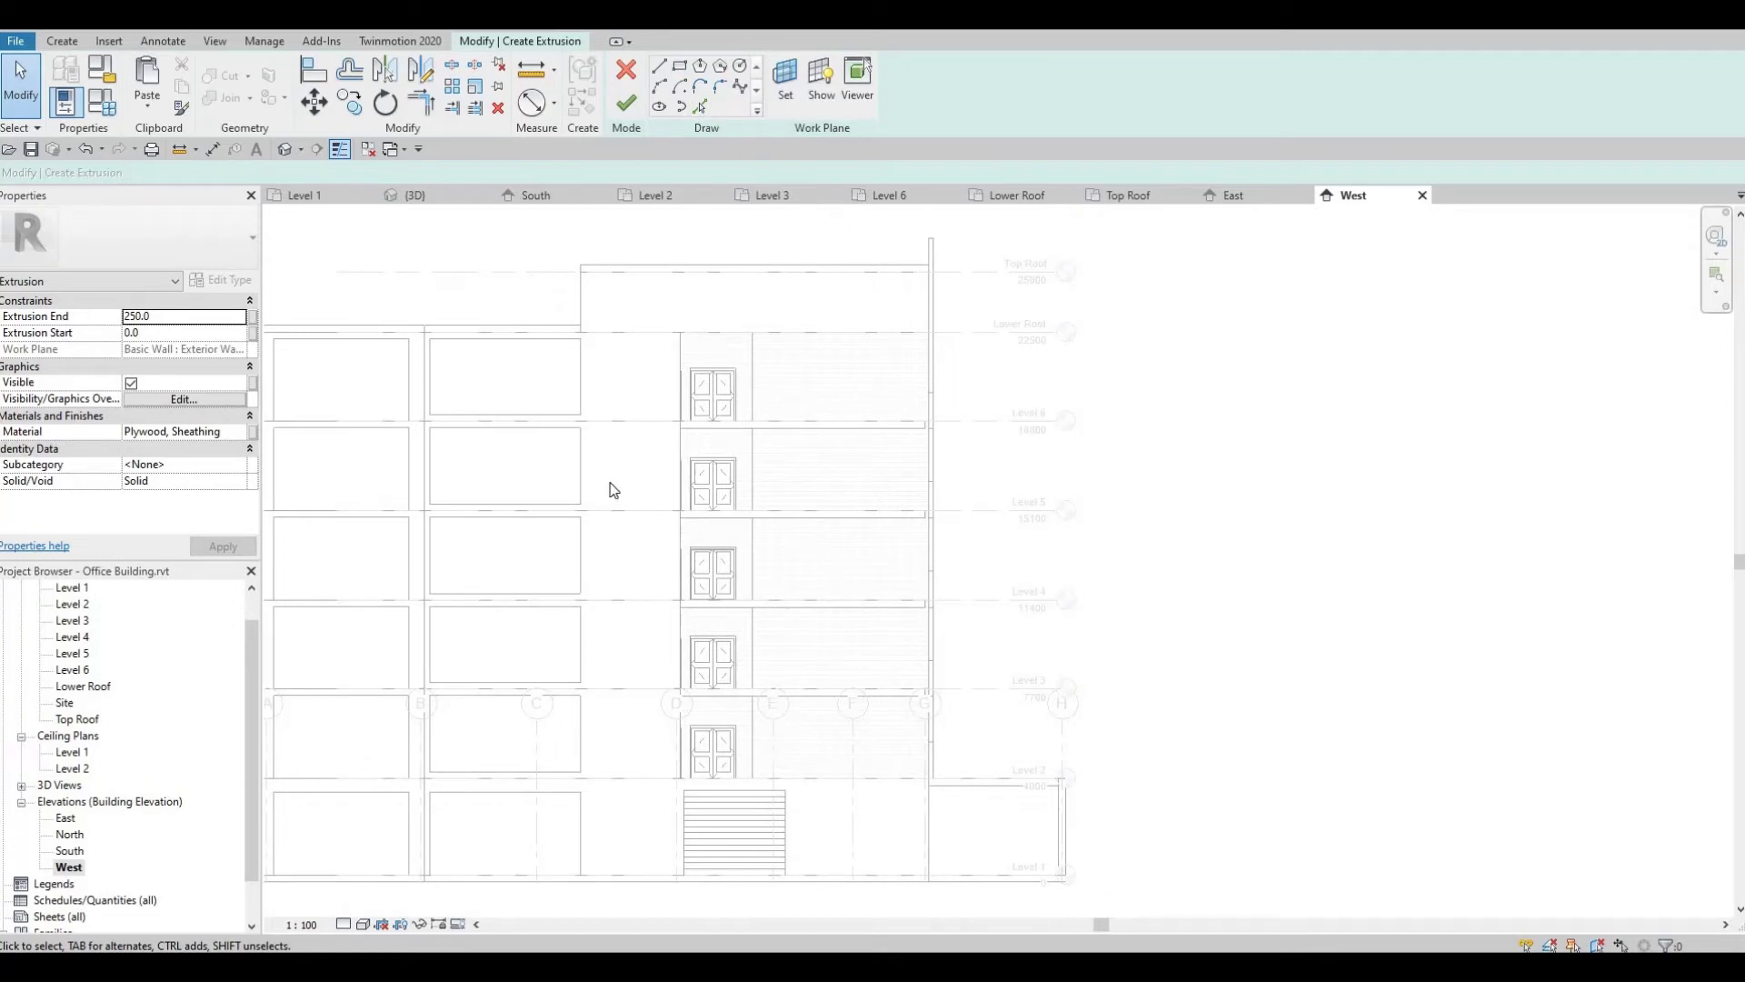
Sketch a slanted profile line about 18670 mm long from Level 2, just beside grid D, up to the Lower Roof level.
{"action": "left_click", "coordinate": [659, 67]}
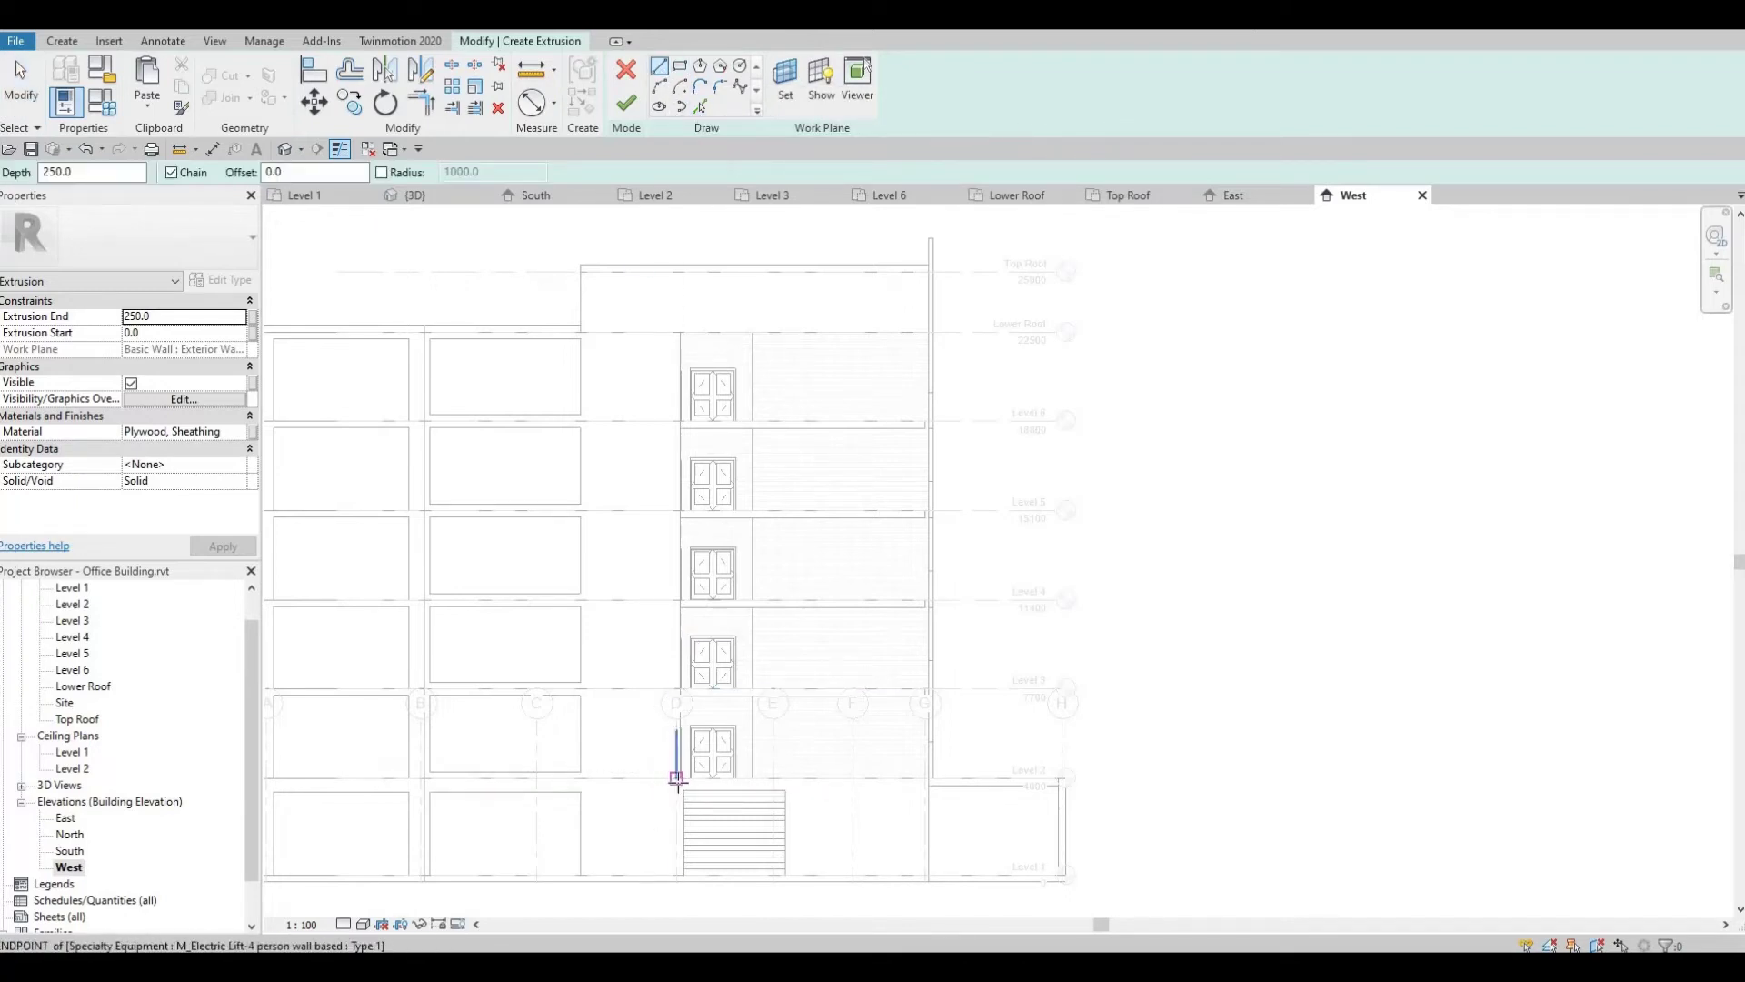
{"action": "left_click", "coordinate": [674, 777]}
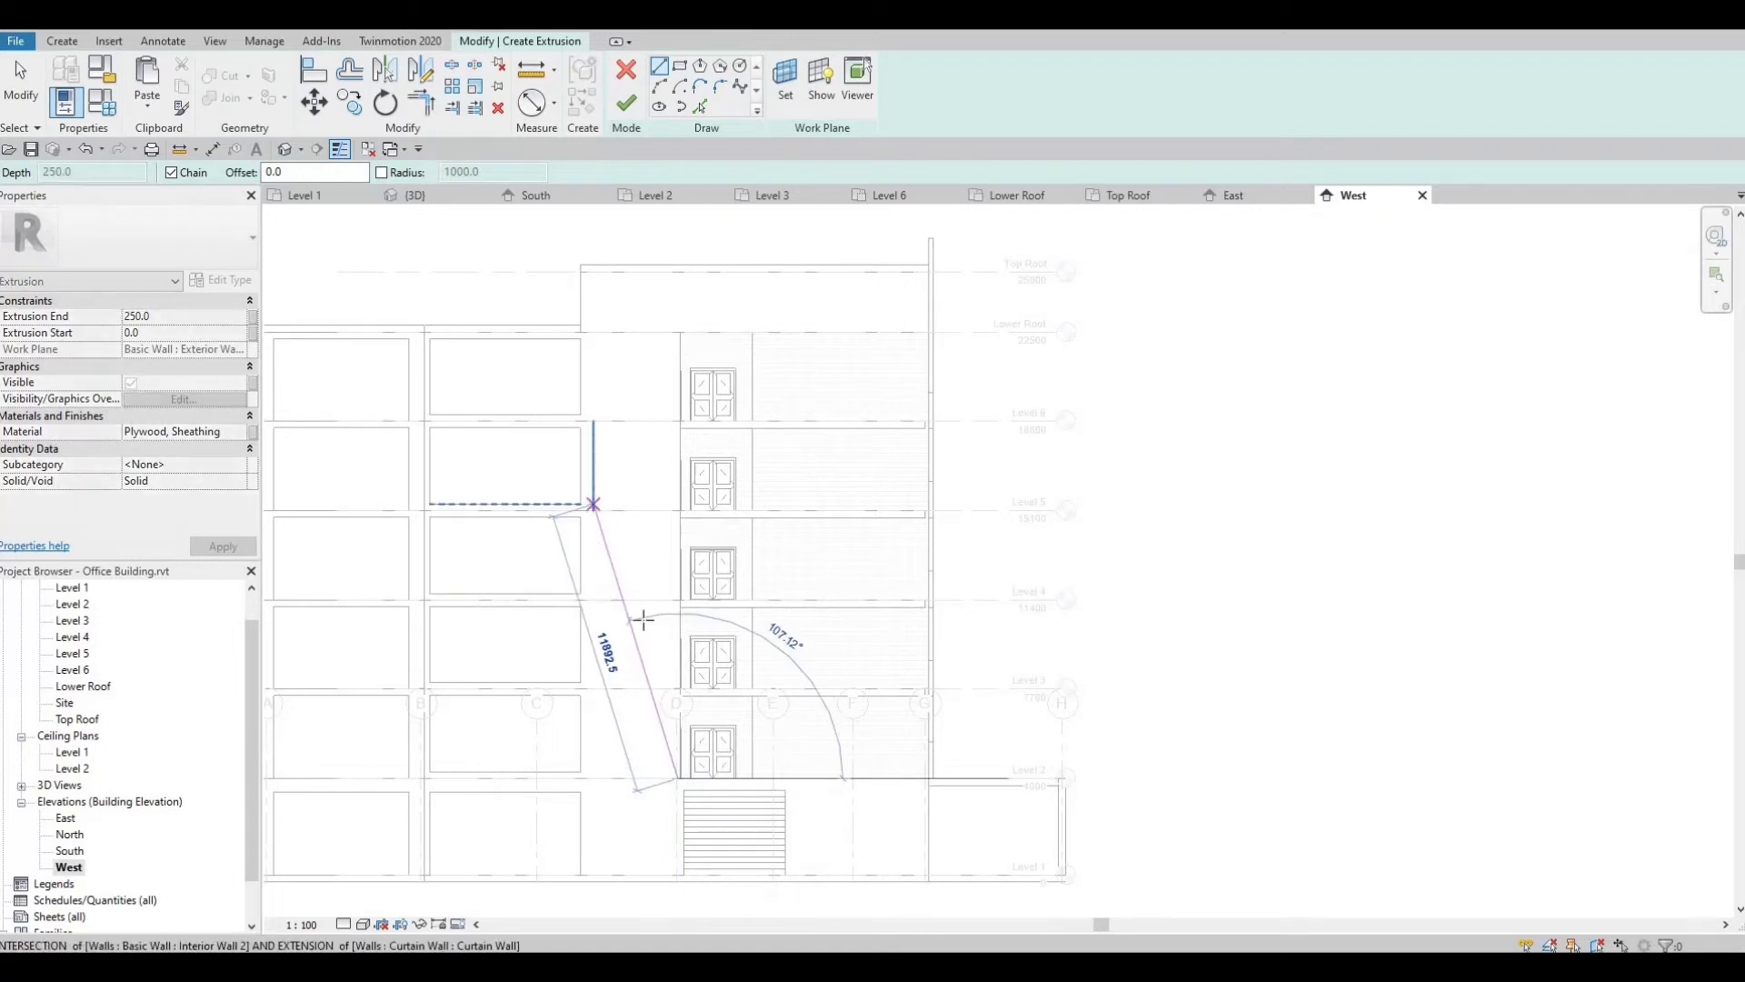
{"action": "key", "text": "Escape"}
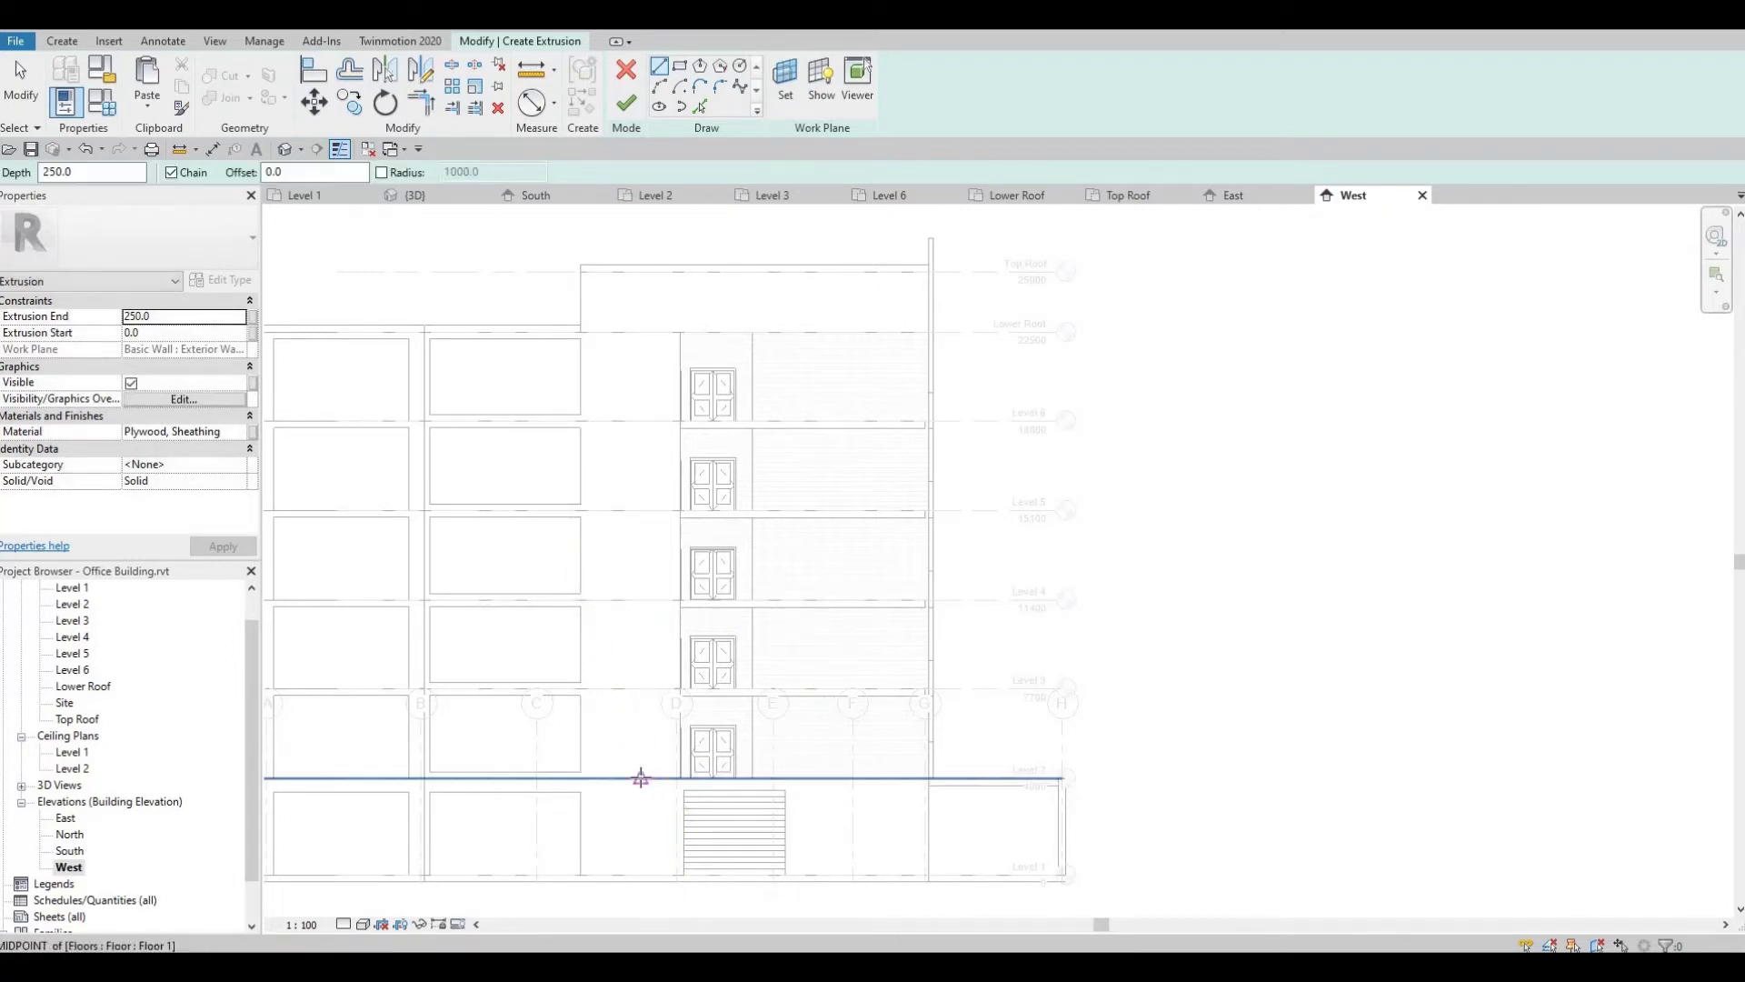
{"action": "left_click", "coordinate": [642, 772]}
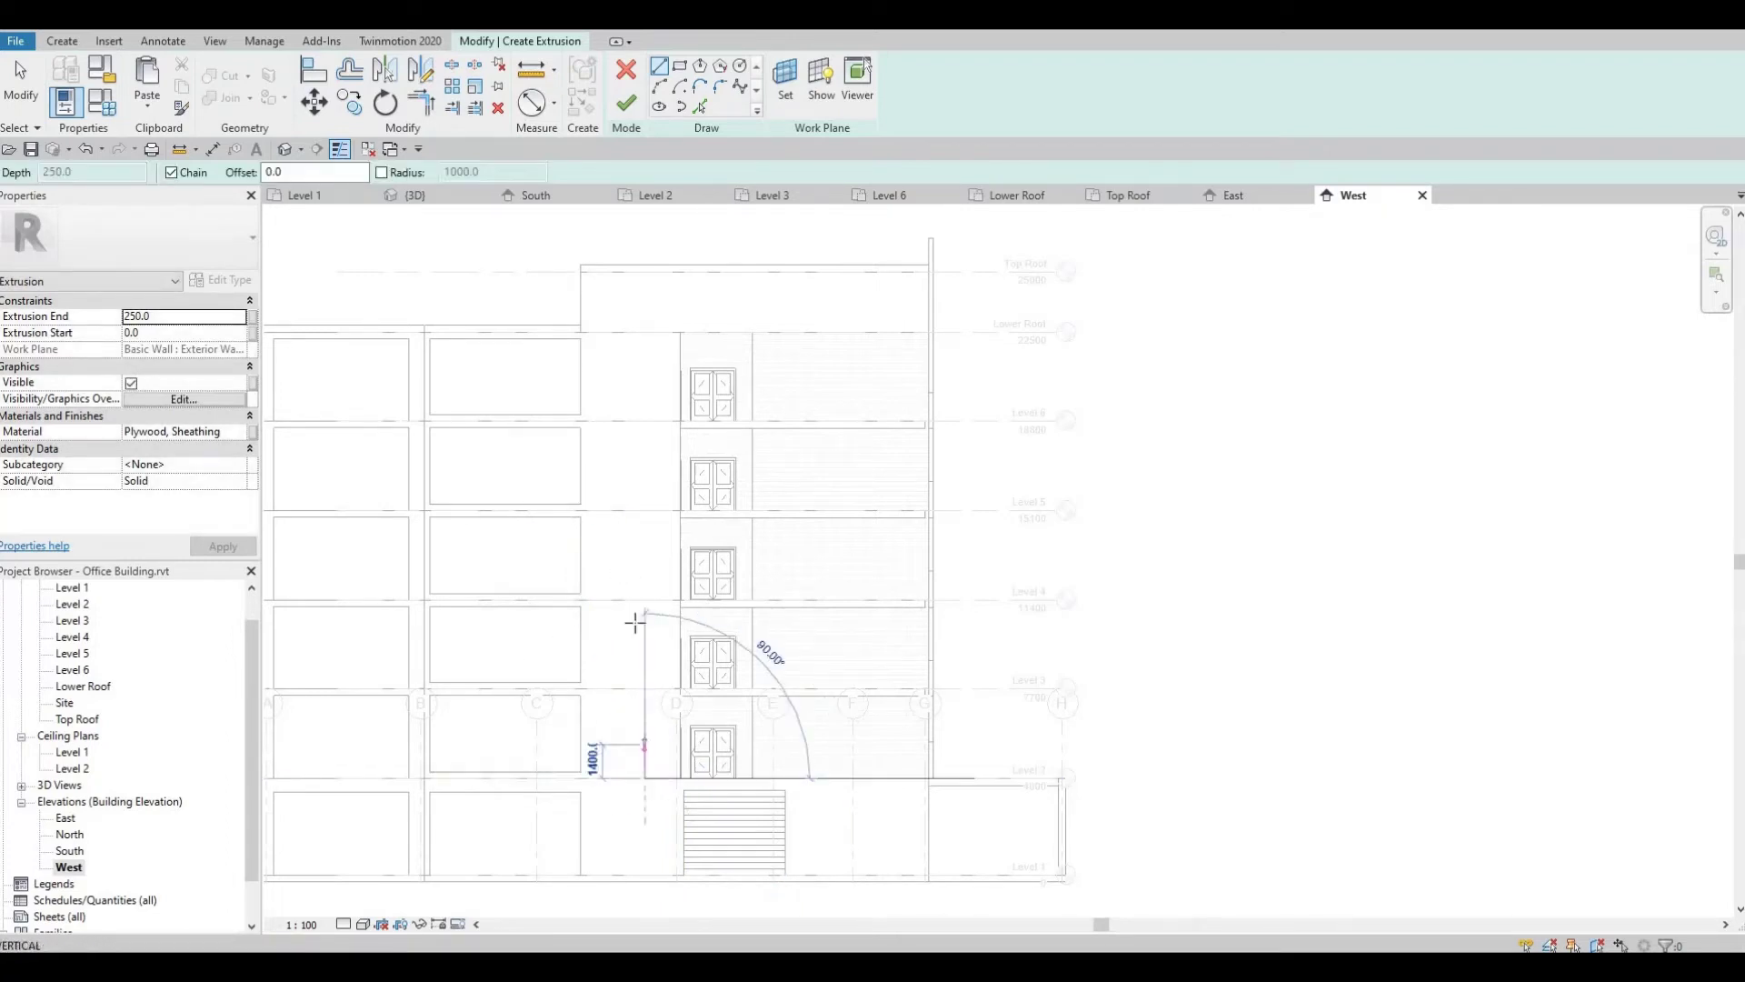
{"action": "middle_click_drag", "start_coordinate": [651, 514], "coordinate": [673, 584]}
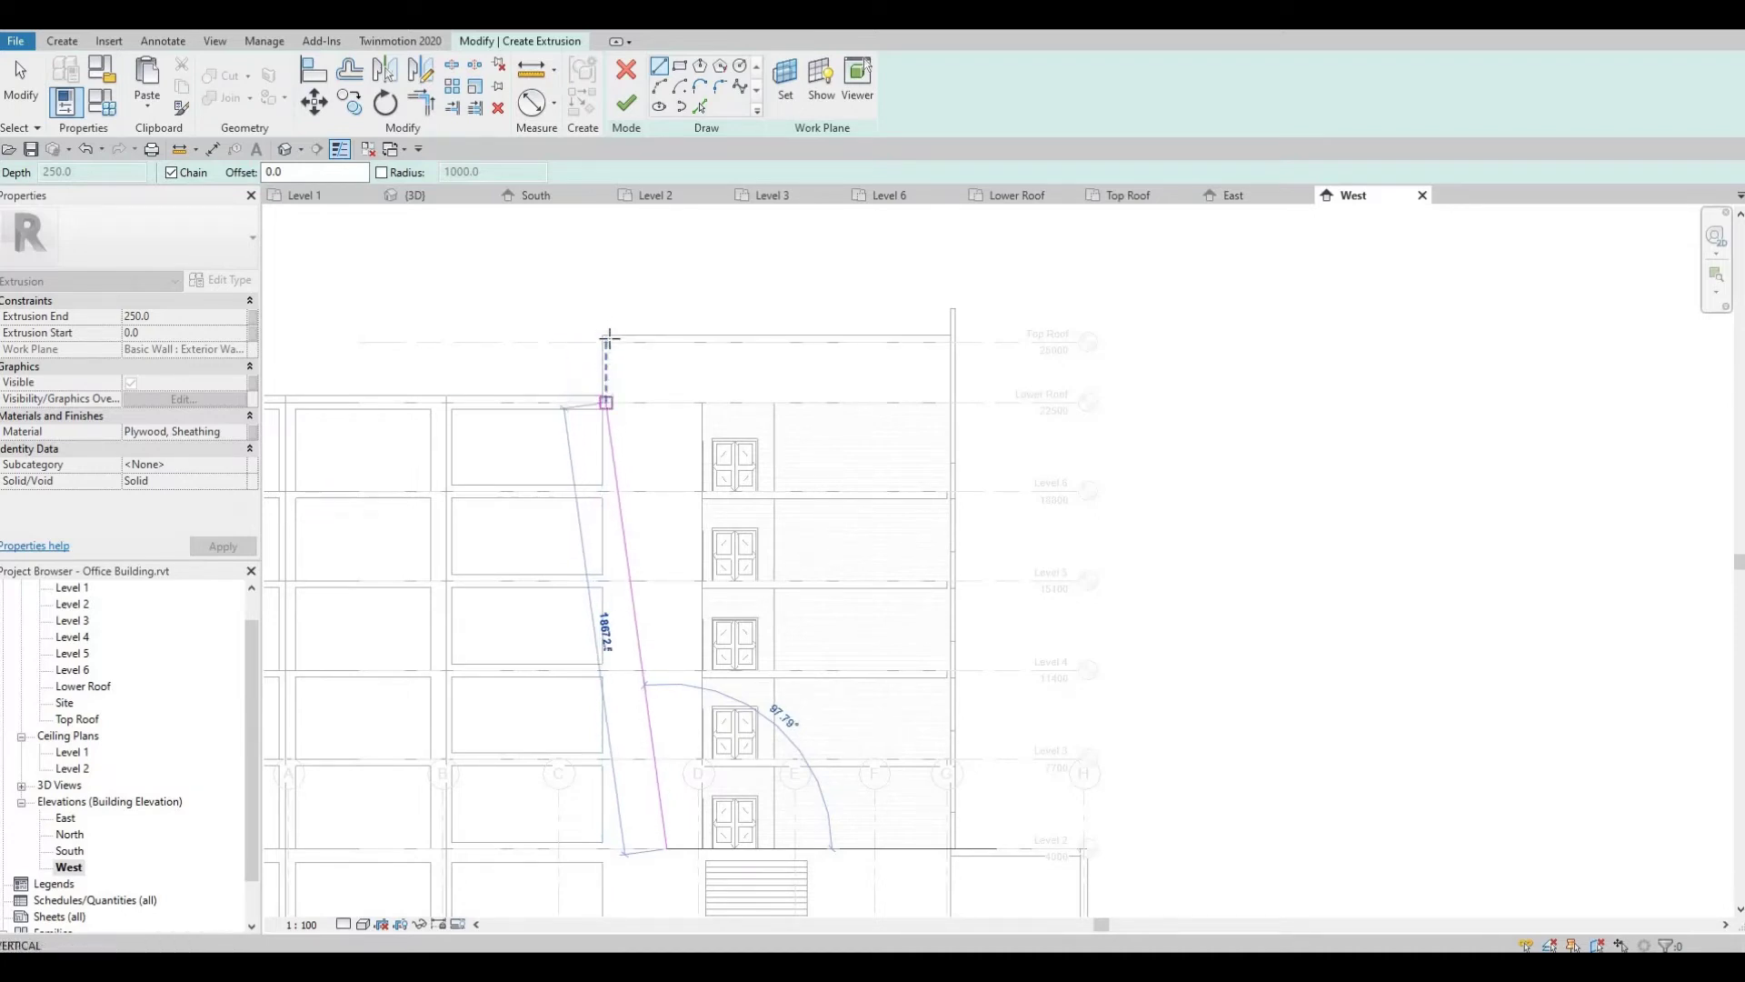
{"action": "left_click", "coordinate": [605, 342]}
{"action": "key", "text": "Escape"}
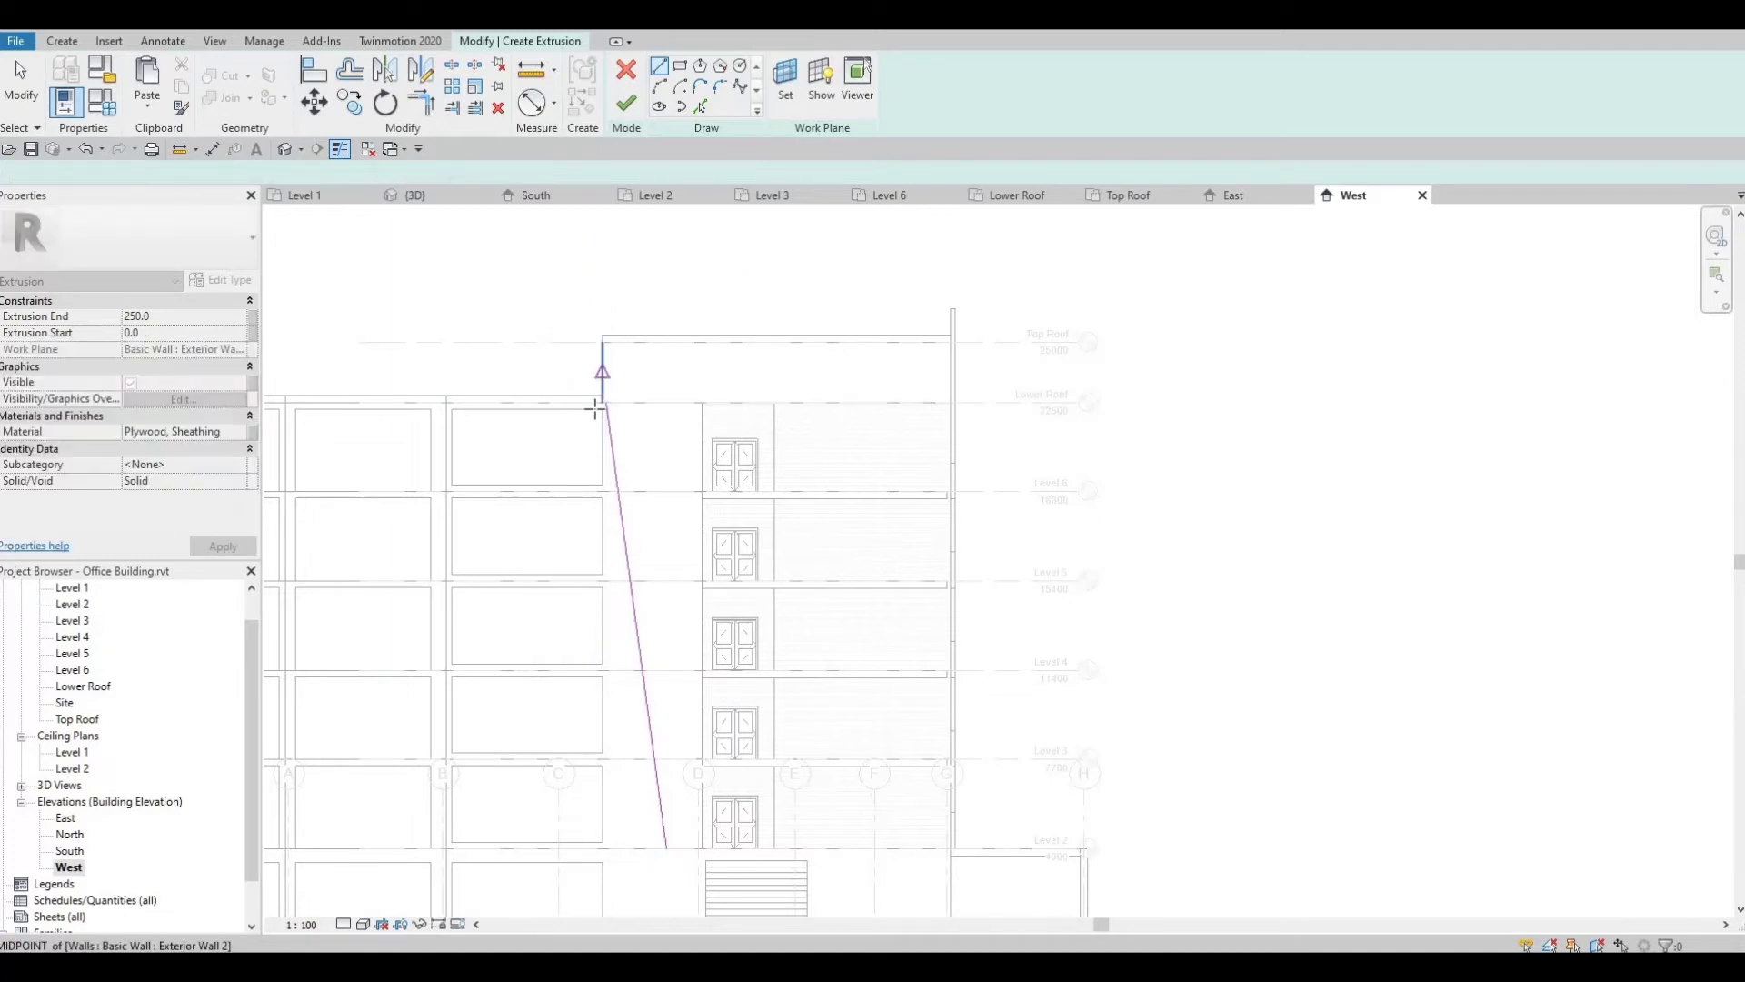
Move the slanted profile line's upper end onto the adjacent wall's vertical edge at the Lower Roof level.
{"action": "scroll", "coordinate": [603, 373], "scroll_direction": "up", "scroll_amount": 4}
{"action": "key", "text": "Escape"}
{"action": "left_click", "coordinate": [616, 420]}
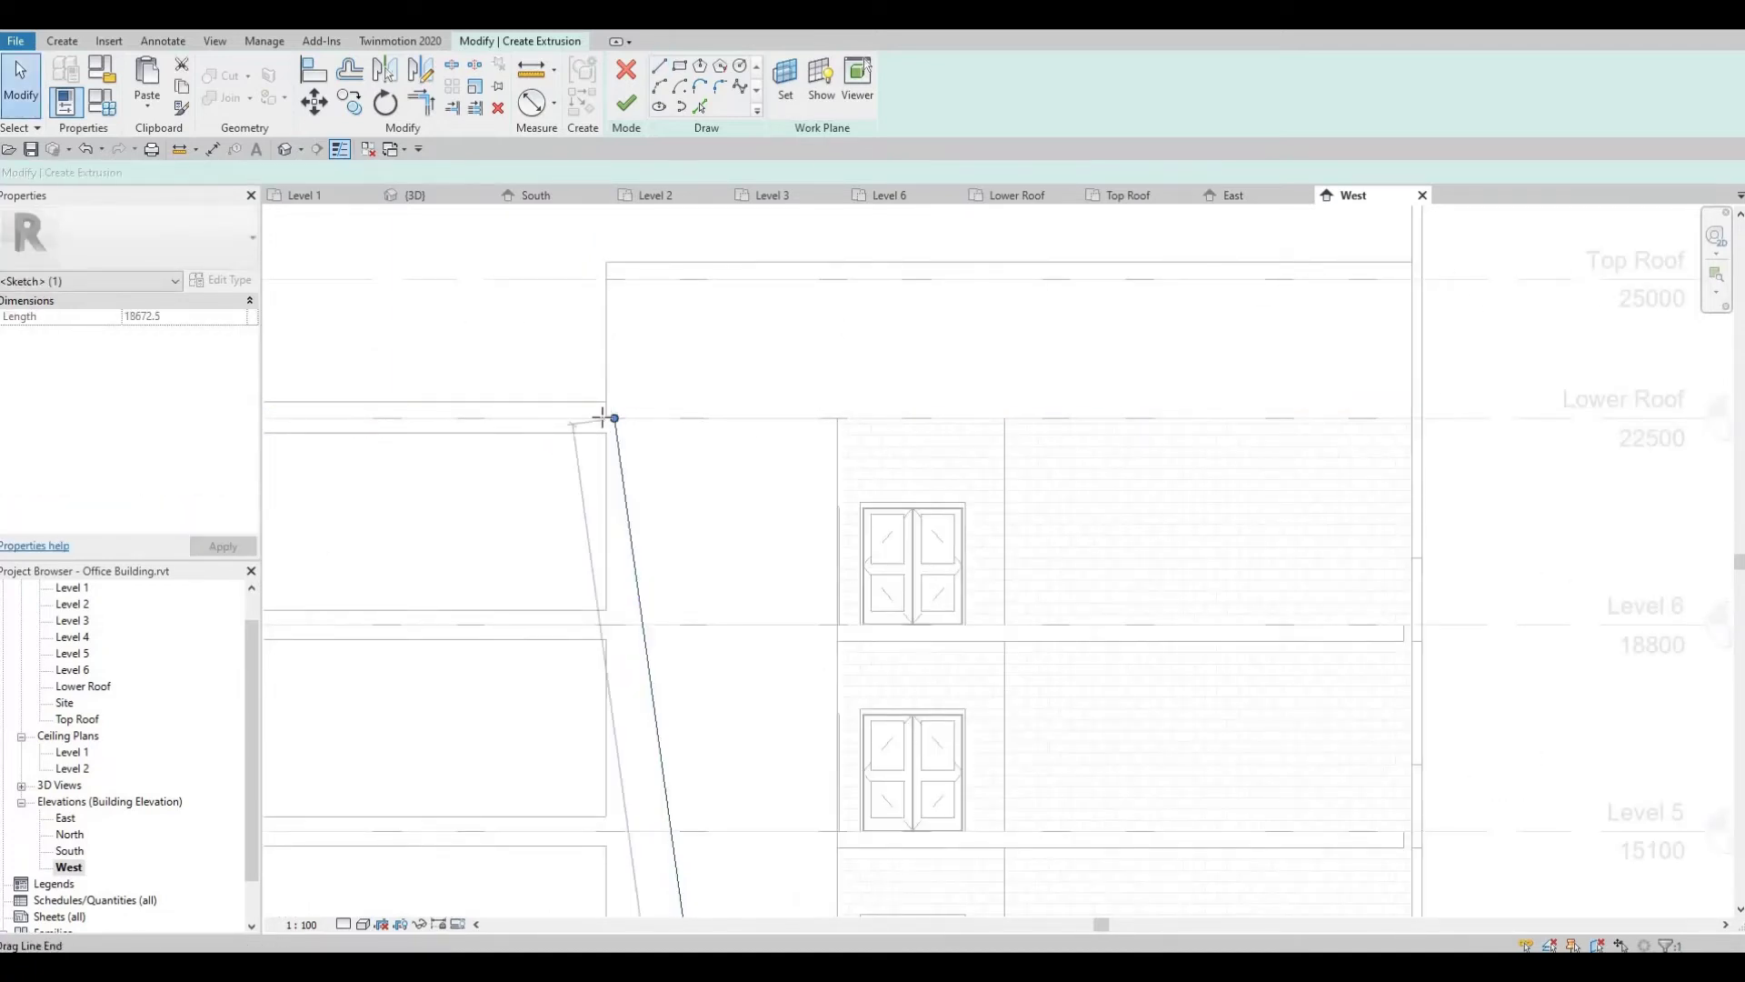
{"action": "key", "text": "Escape"}
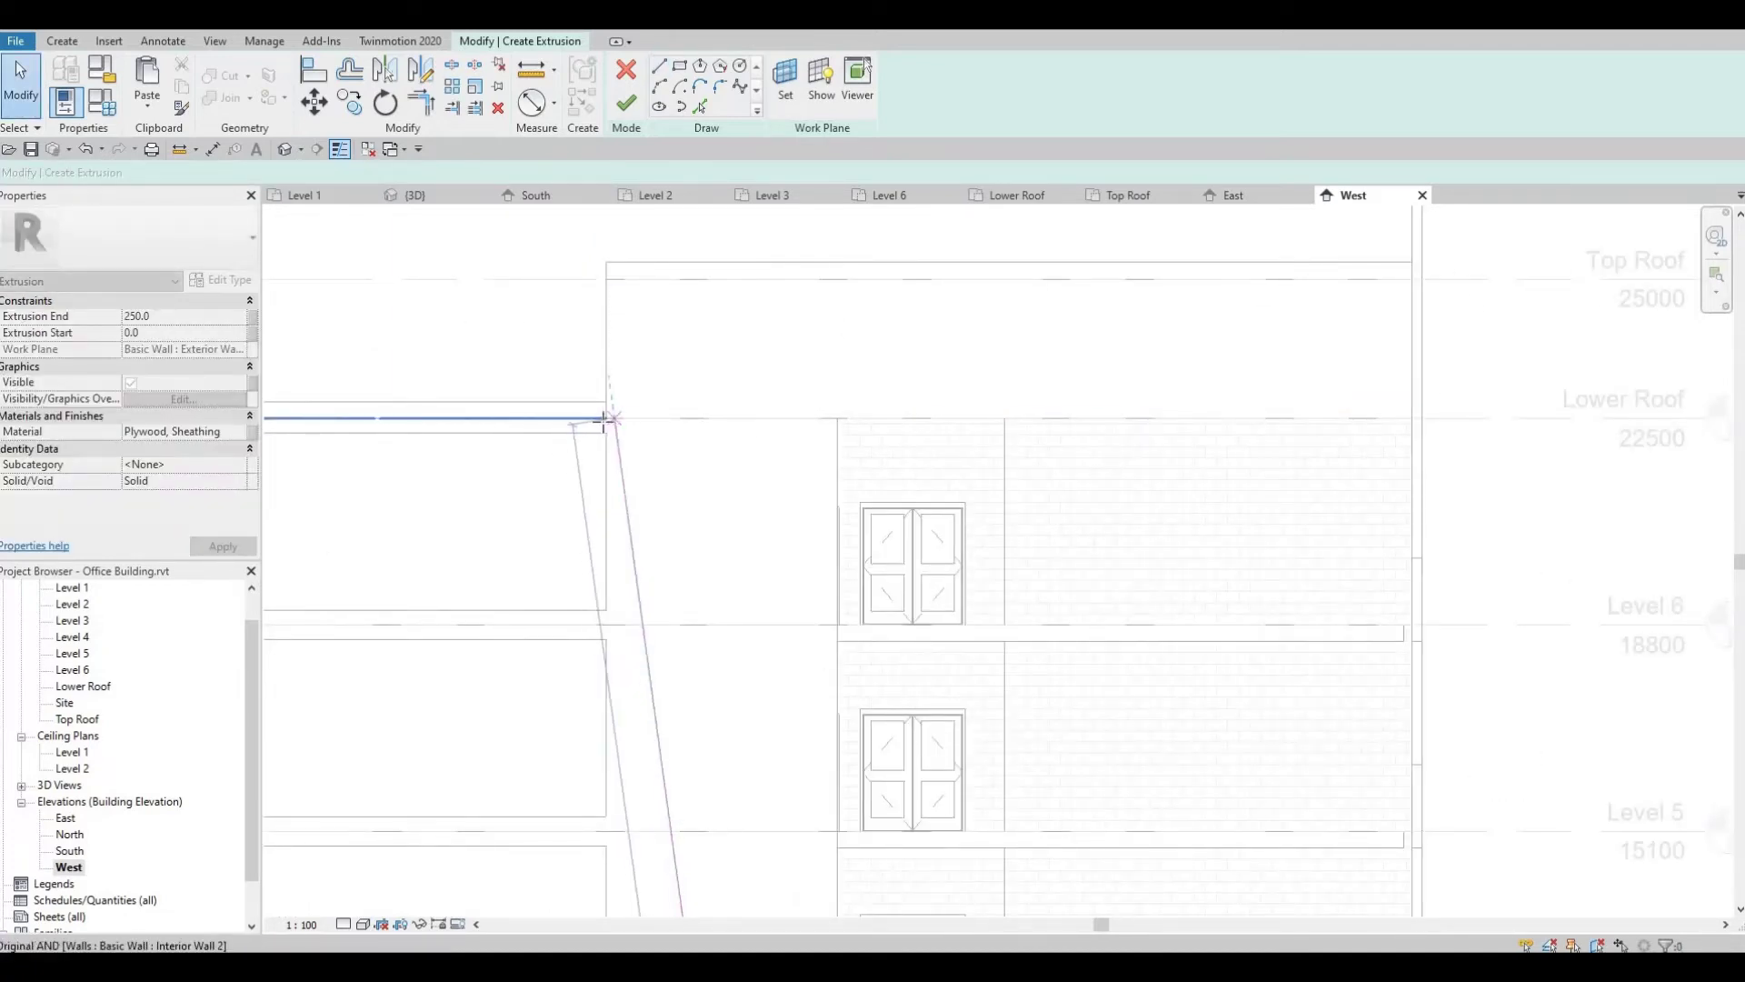
{"action": "left_click_drag", "start_coordinate": [600, 420], "coordinate": [602, 428]}
{"action": "scroll", "coordinate": [610, 419], "scroll_direction": "up", "scroll_amount": 4}
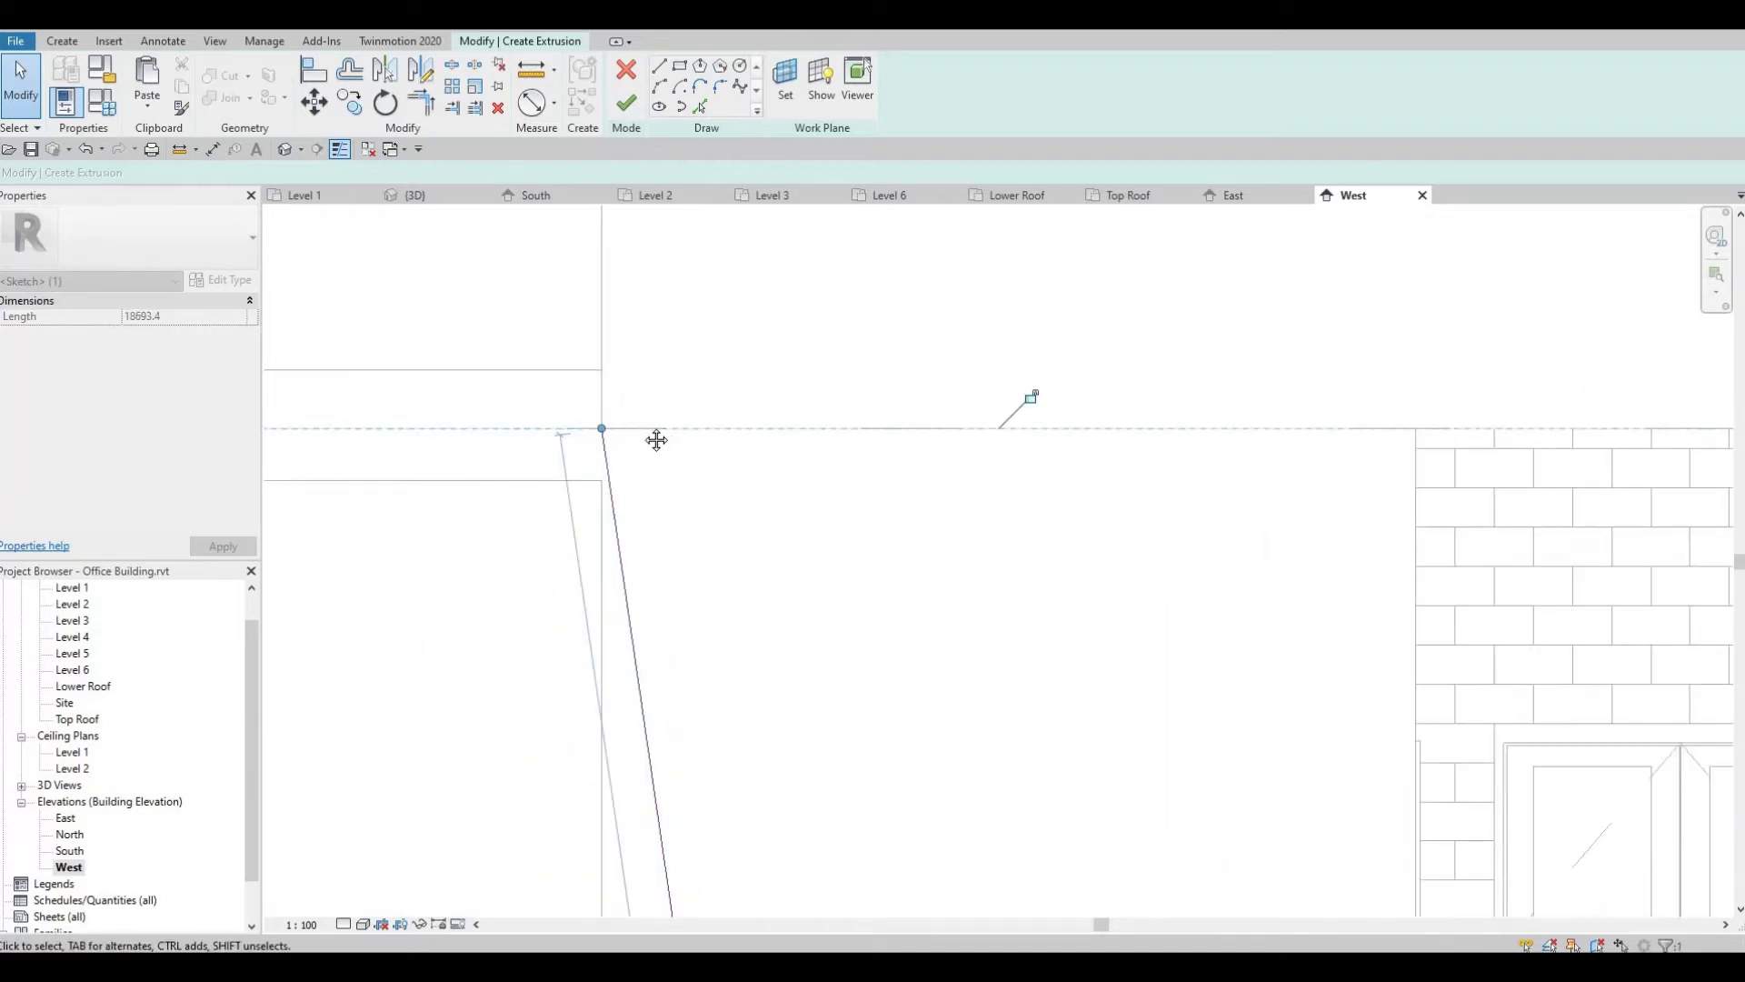
{"action": "scroll", "coordinate": [641, 432], "scroll_direction": "down", "scroll_amount": 4}
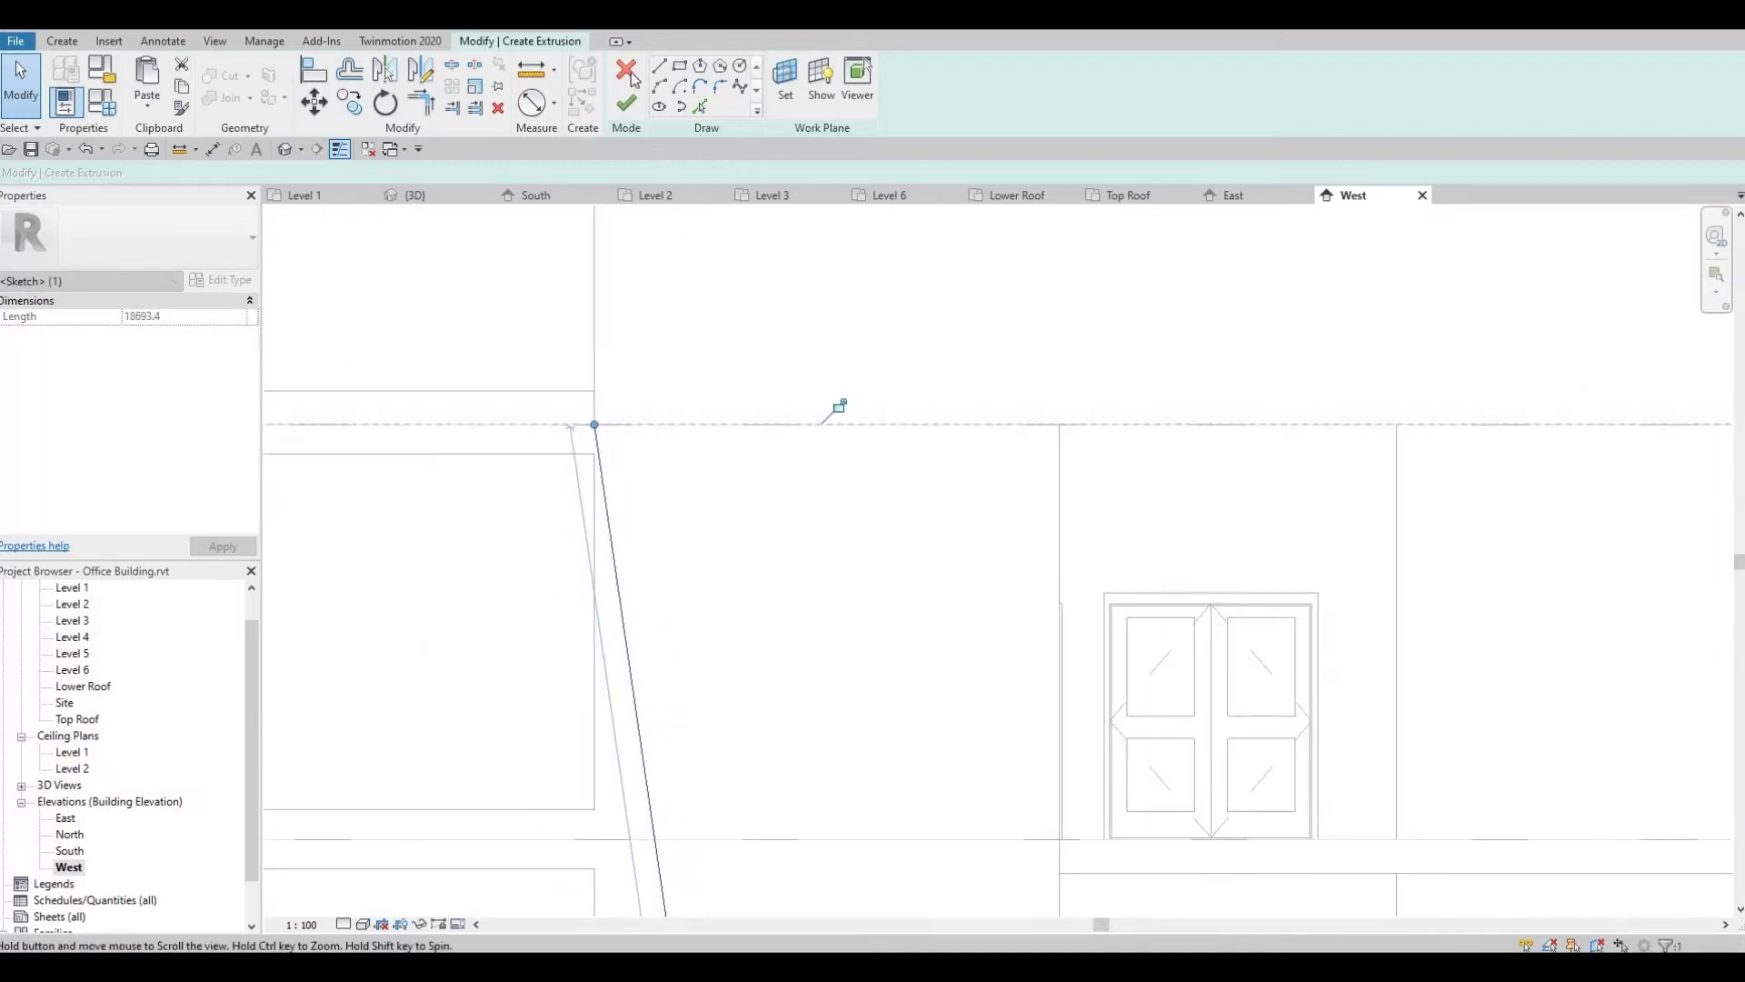
Sketch a vertical line about 3600 mm up from the slanted line's upper end and a horizontal line about 14450 mm to the existing extrusion.
{"action": "key", "text": "l"}
{"action": "key", "text": "i"}
{"action": "left_click", "coordinate": [607, 423]}
{"action": "scroll", "coordinate": [576, 292], "scroll_direction": "down", "scroll_amount": 1}
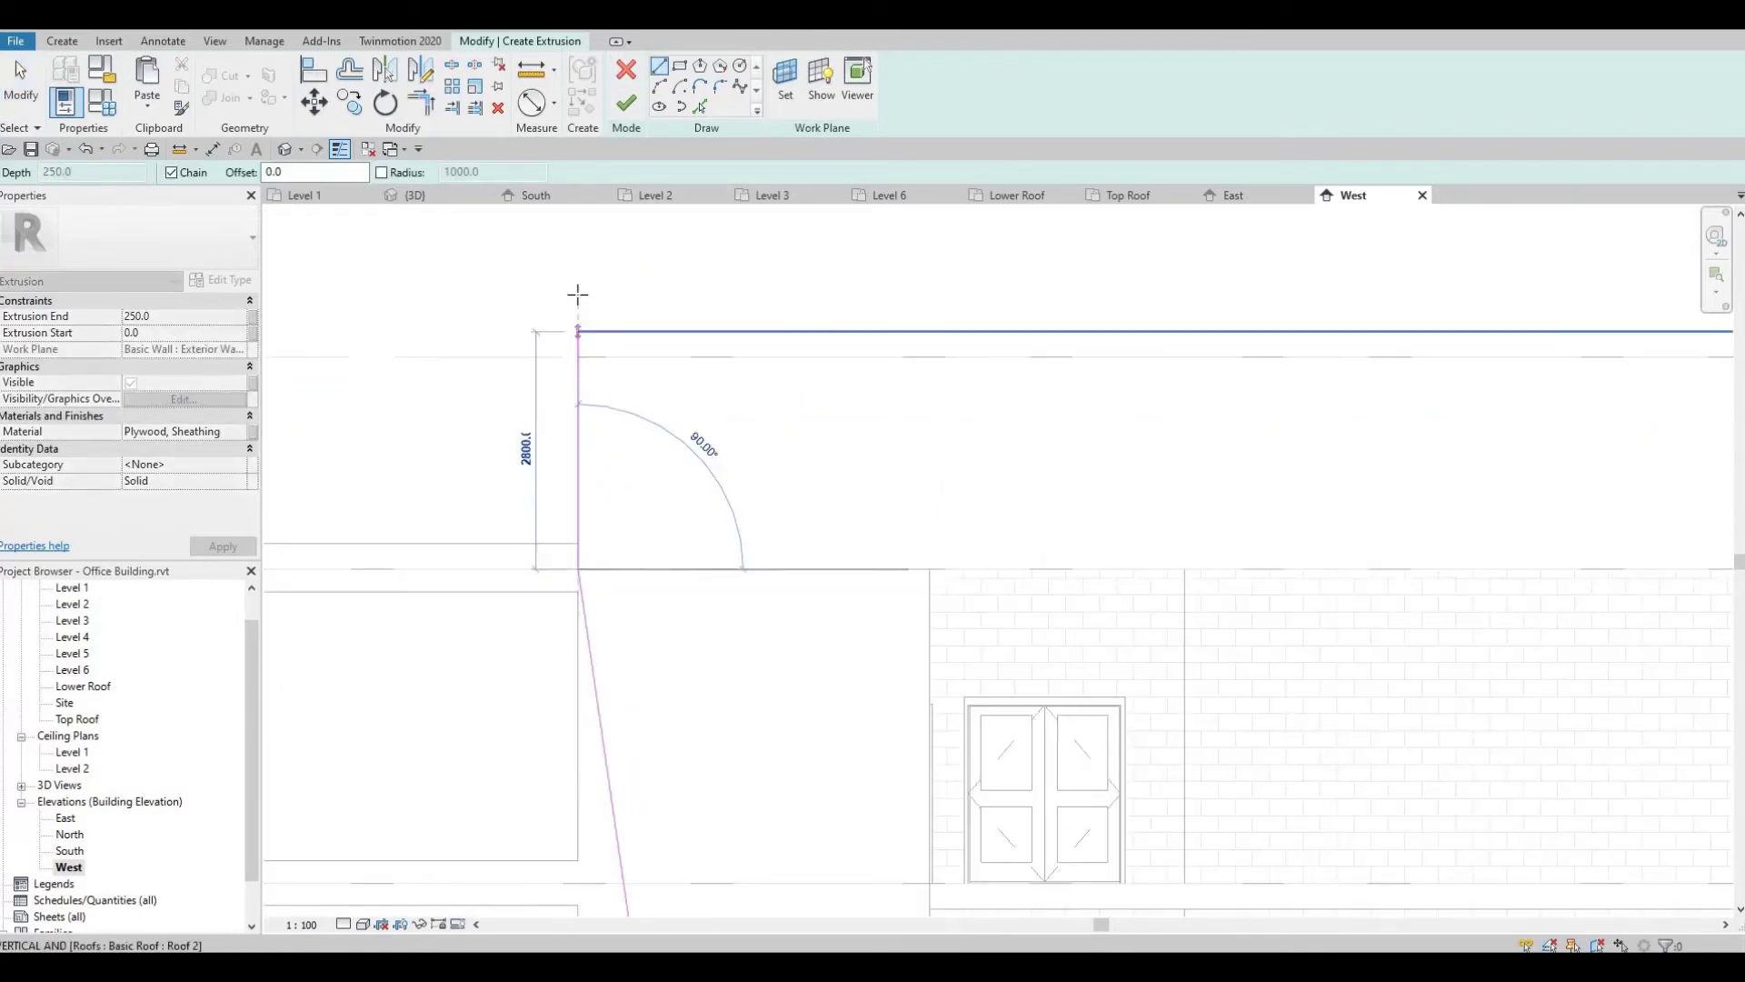
{"action": "scroll", "coordinate": [573, 273], "scroll_direction": "down", "scroll_amount": 3}
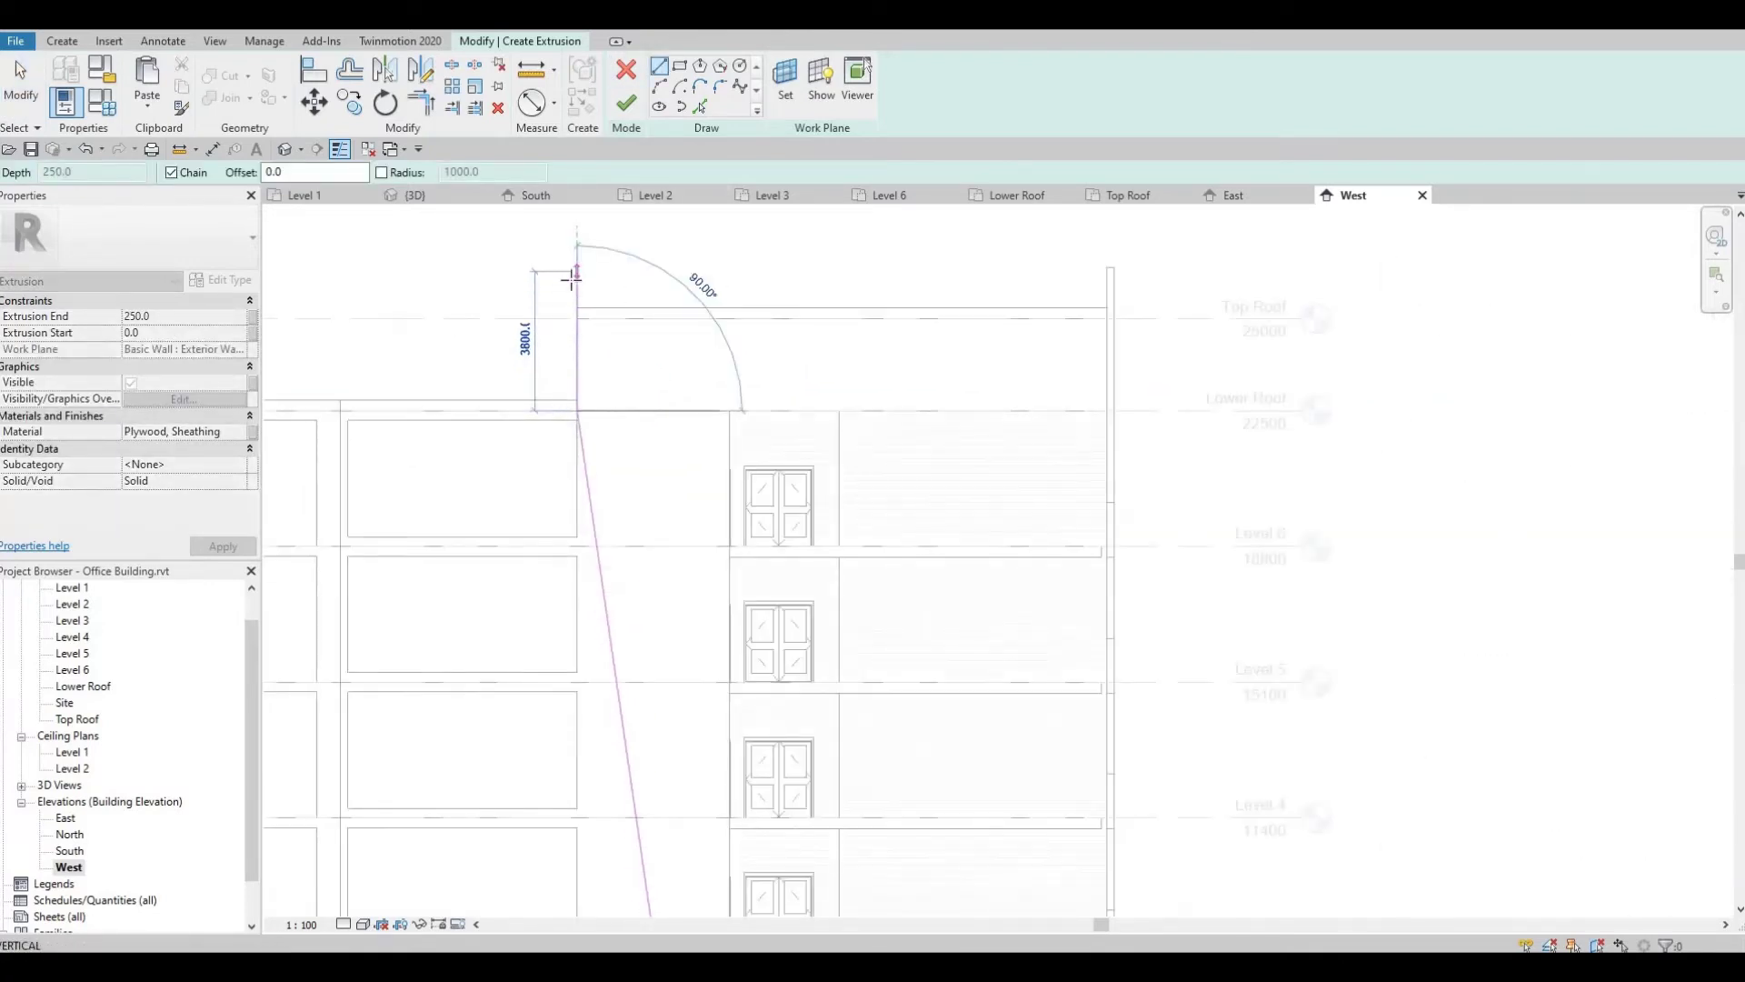
{"action": "left_click", "coordinate": [1073, 278]}
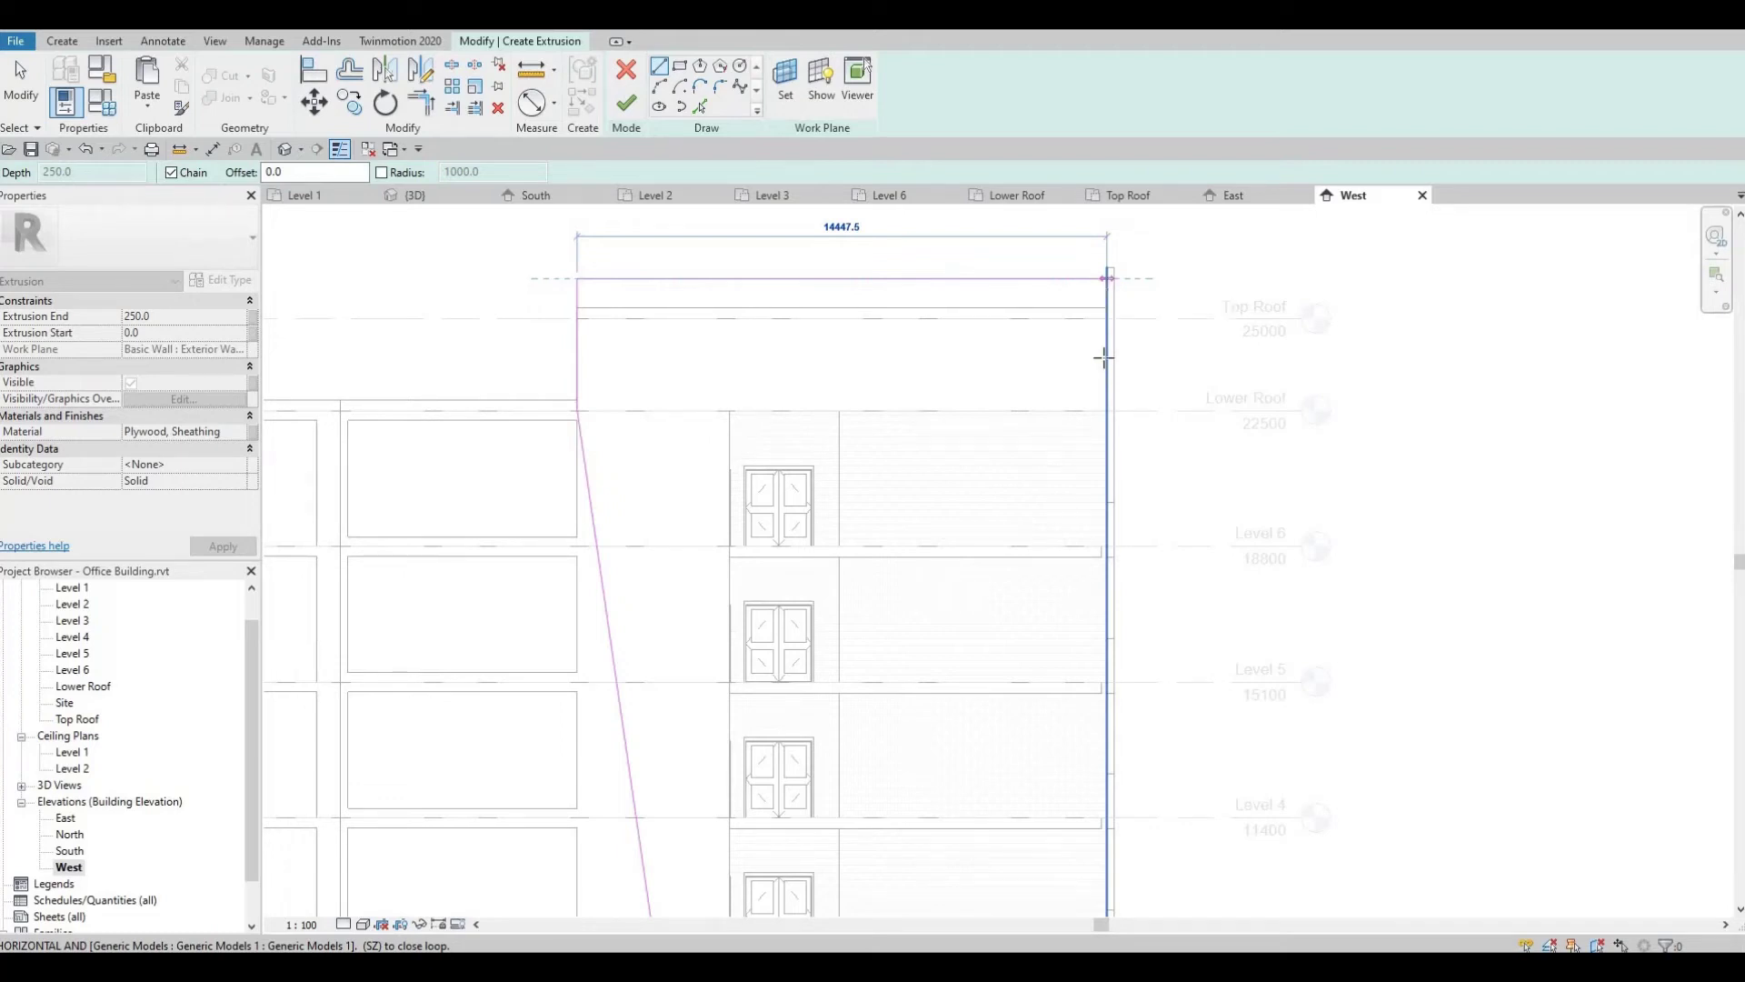
{"action": "left_click", "coordinate": [1107, 278]}
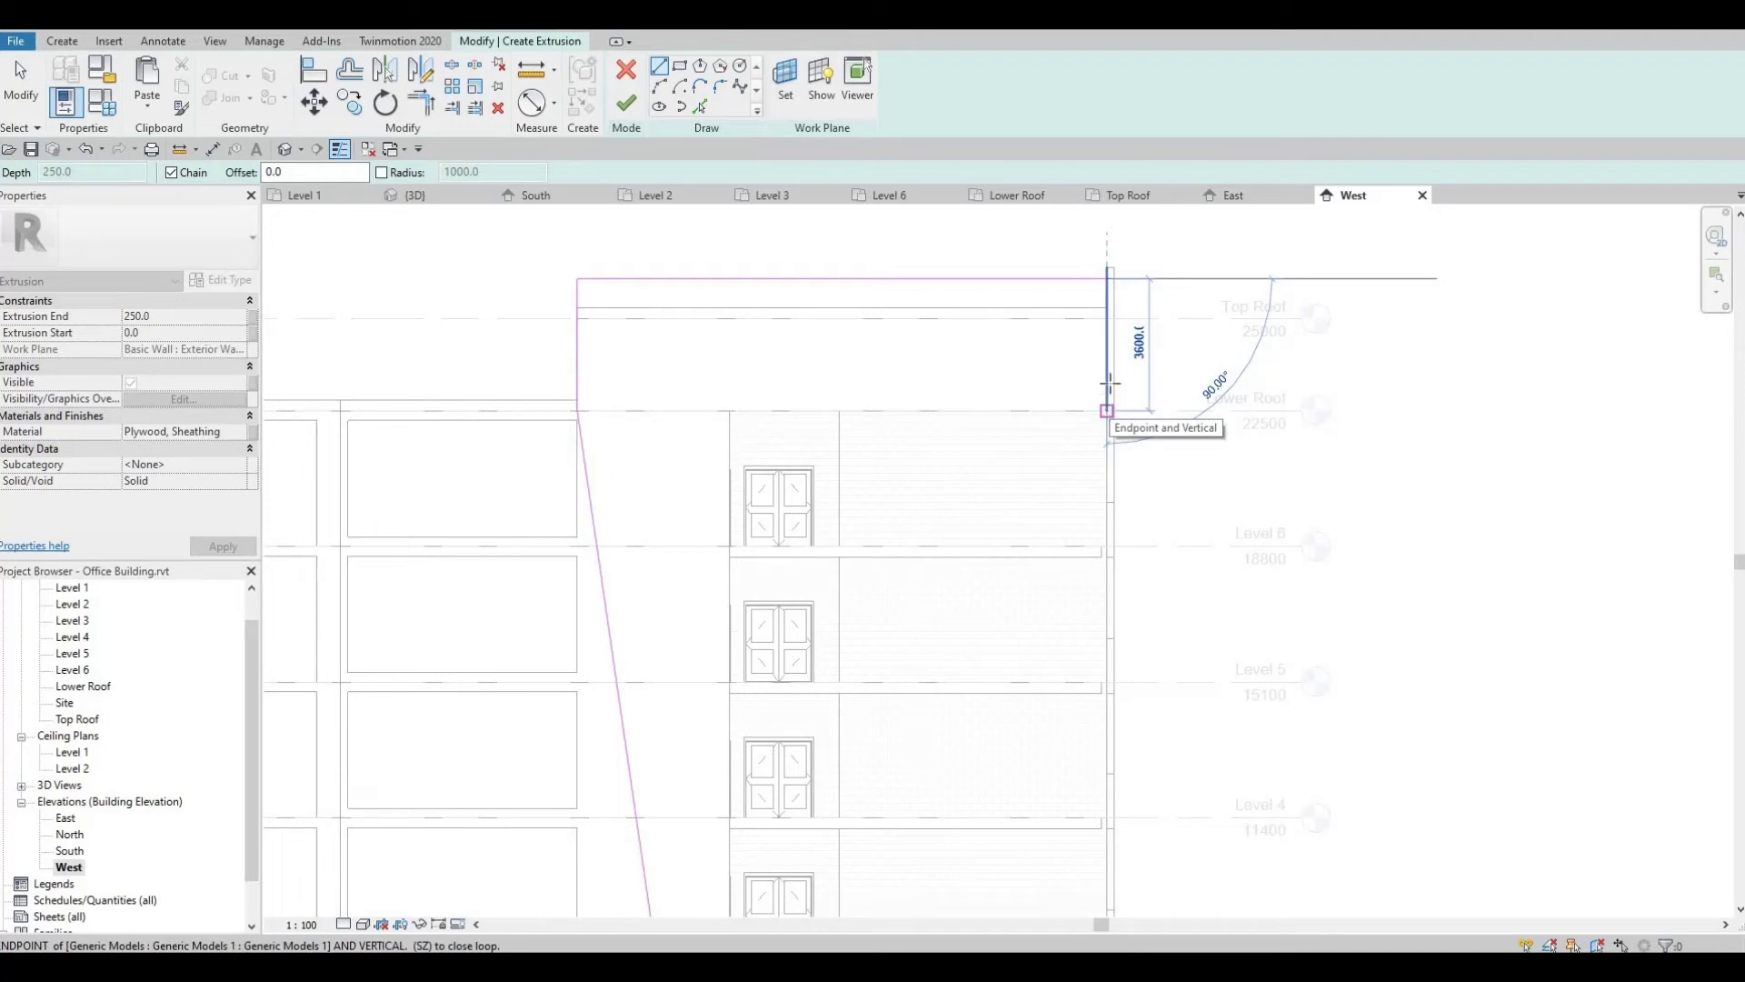
Continue the profile down to Lower Roof, back along that level to the brick wall's edge near grid D, and about 2400 mm down that edge.
{"action": "left_click", "coordinate": [1109, 384]}
{"action": "scroll", "coordinate": [1109, 383], "scroll_direction": "up", "scroll_amount": 2}
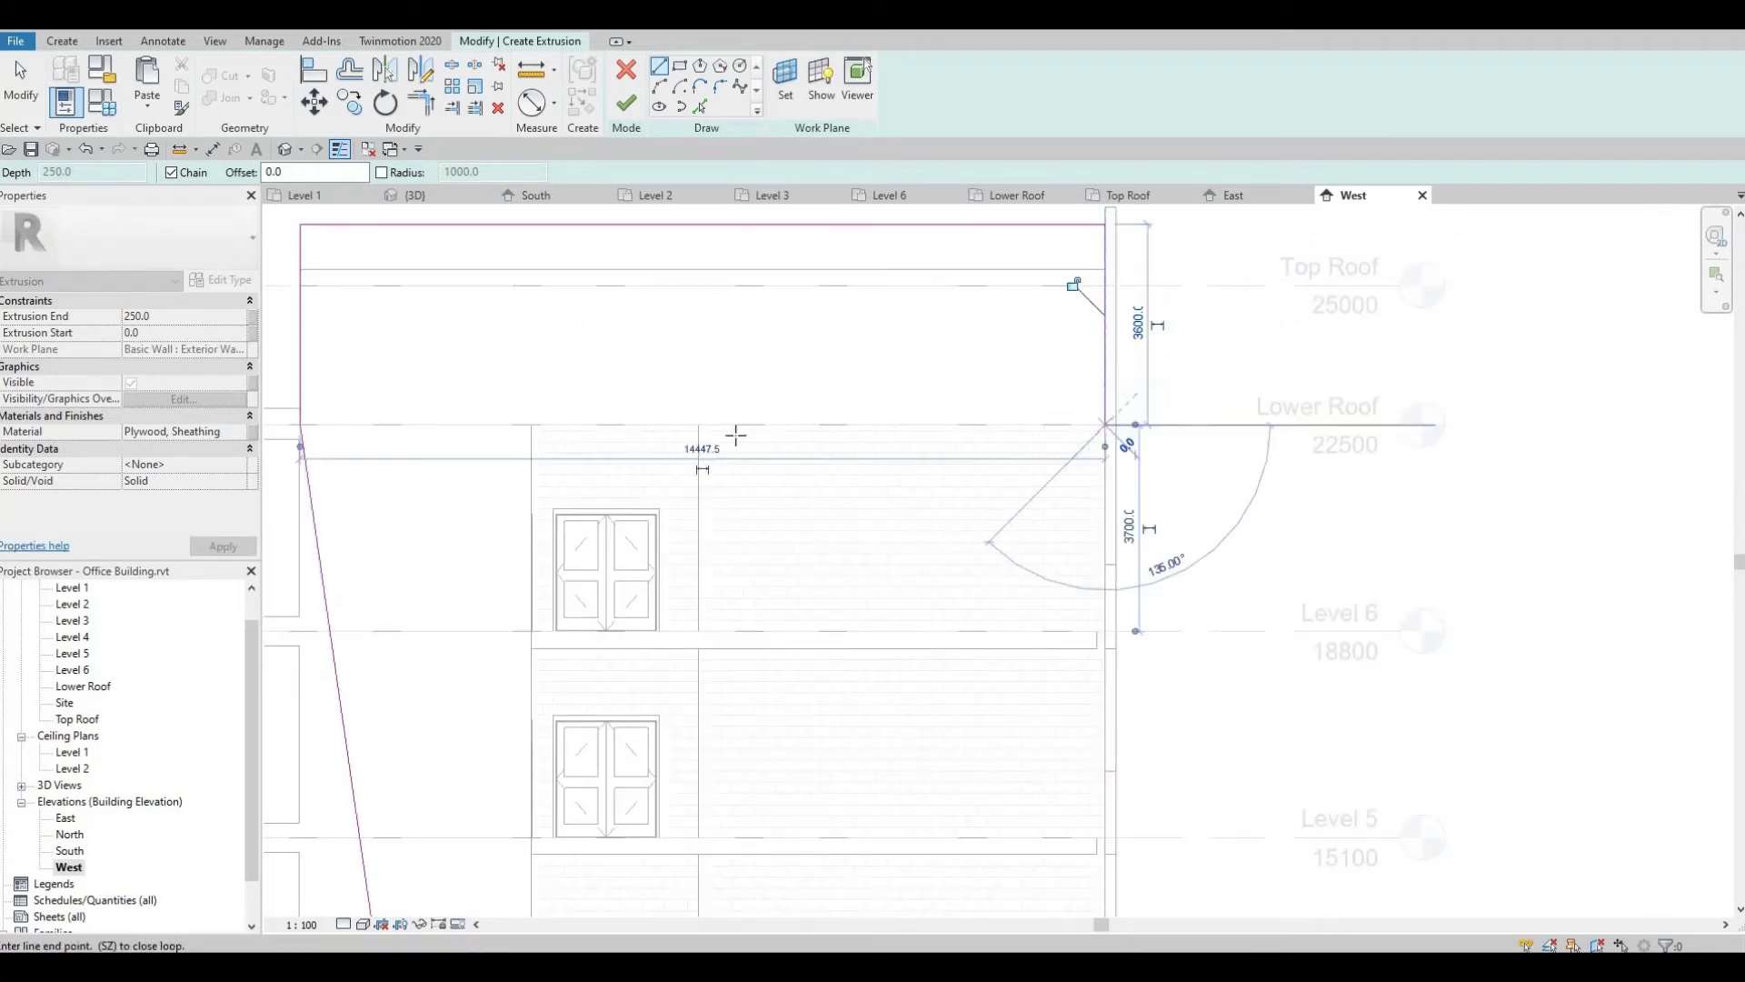
{"action": "left_click", "coordinate": [535, 424]}
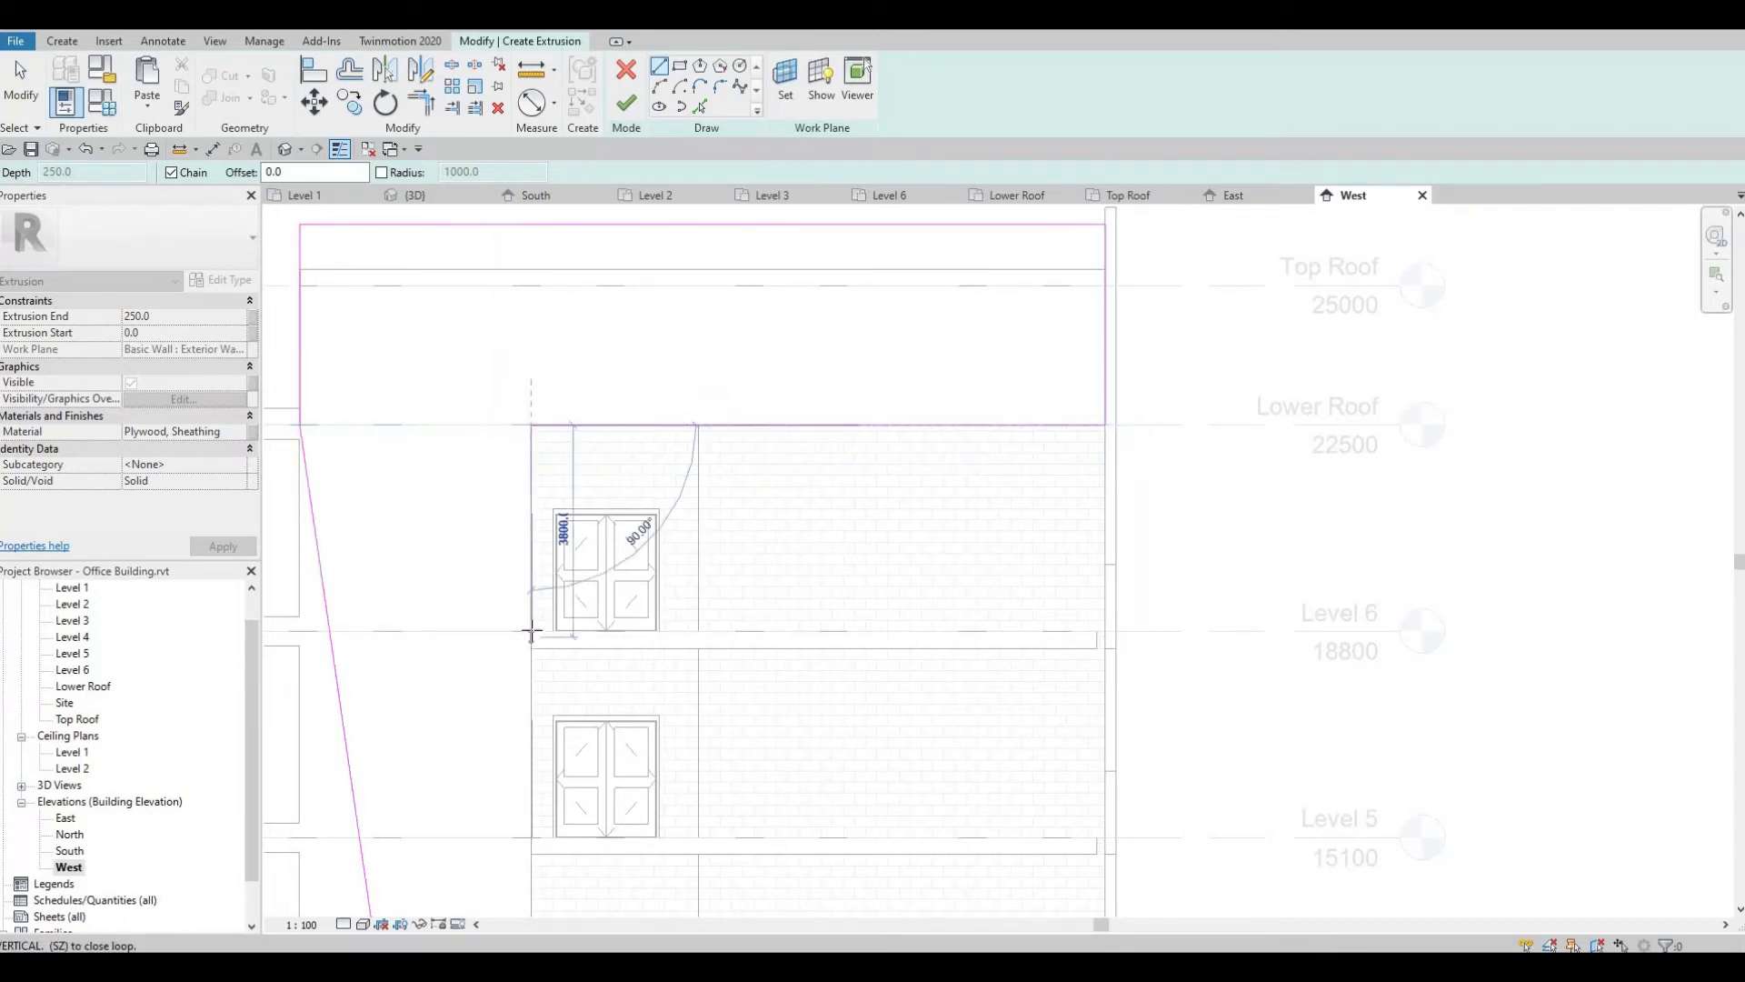
{"action": "left_click", "coordinate": [532, 558]}
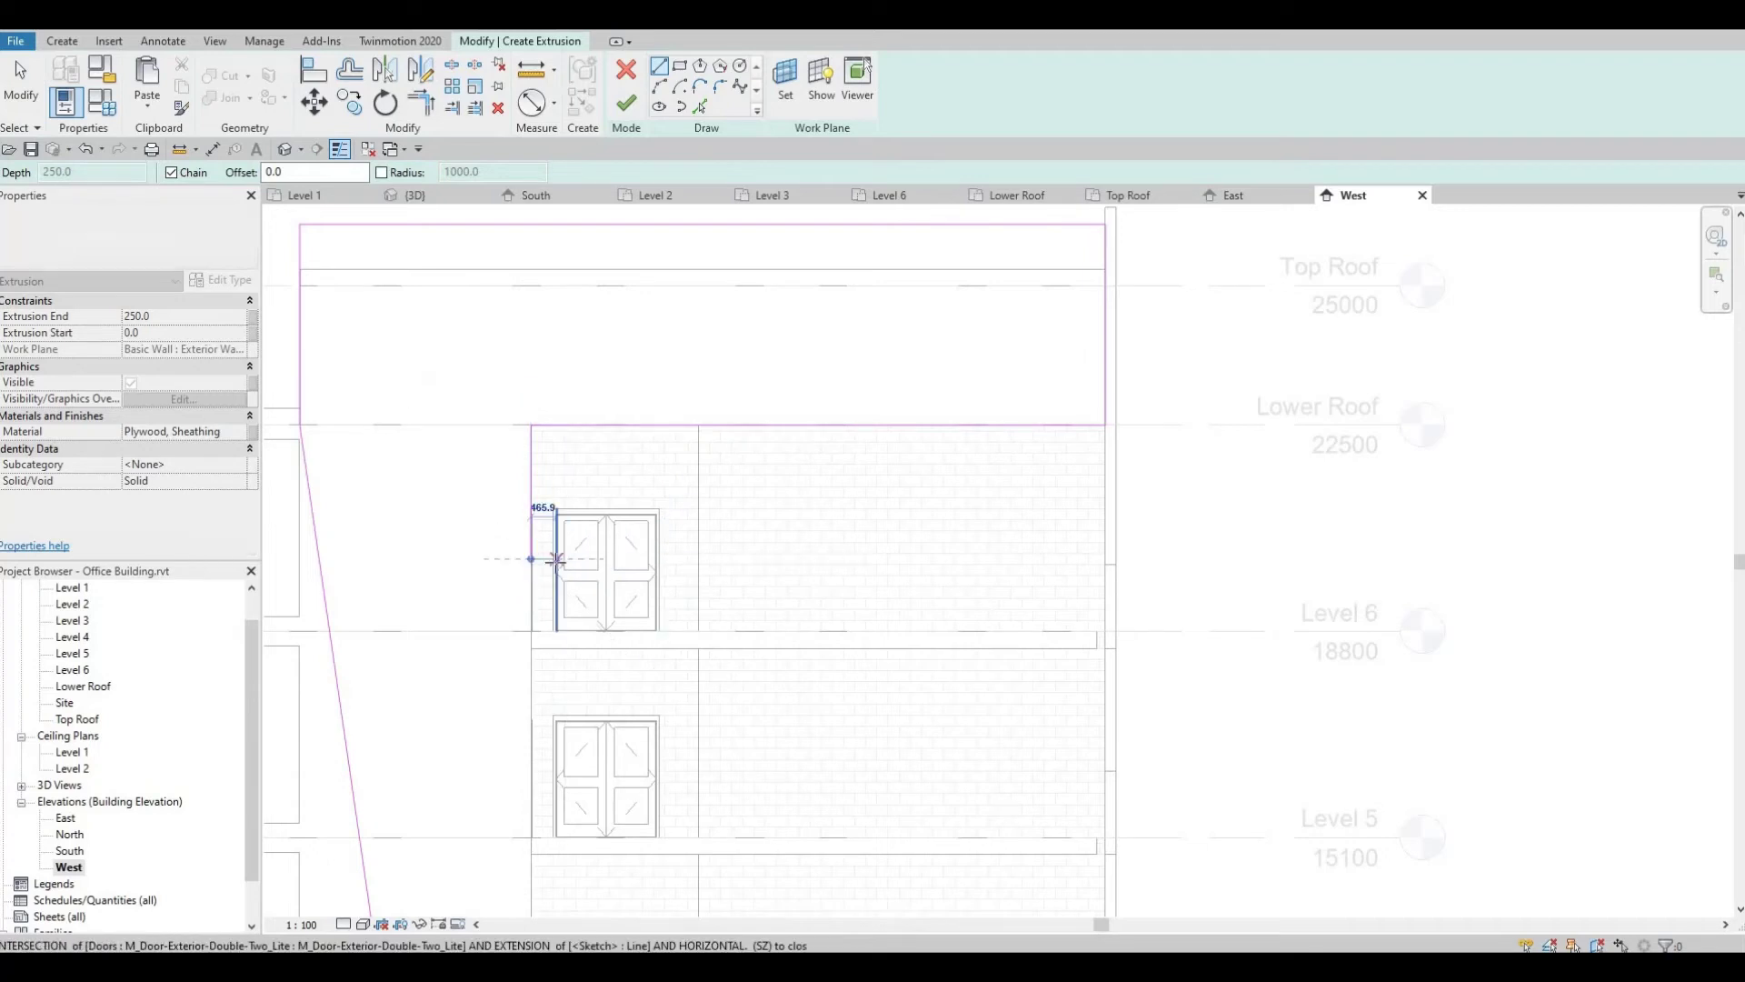
{"action": "key", "text": "Escape"}
{"action": "key", "text": "Escape"}
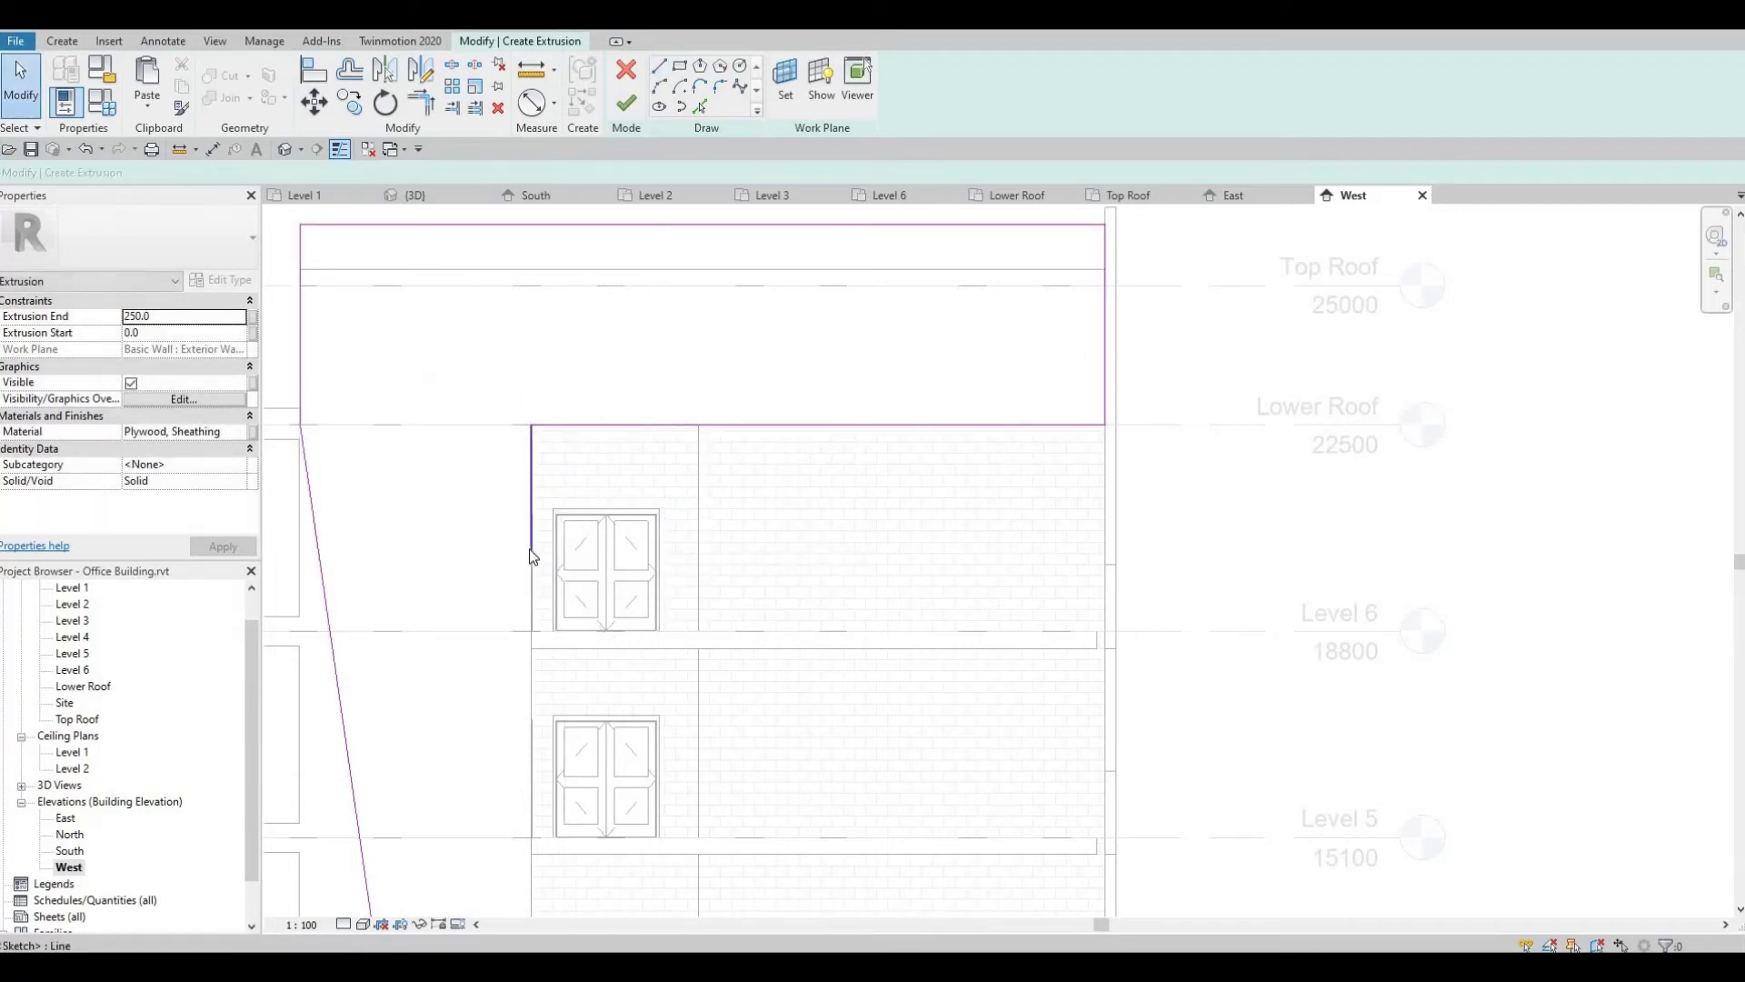
Stretch the short vertical profile line beside the balcony doors down to Level 2.
{"action": "left_click", "coordinate": [532, 509]}
{"action": "scroll", "coordinate": [591, 448], "scroll_direction": "down", "scroll_amount": 4}
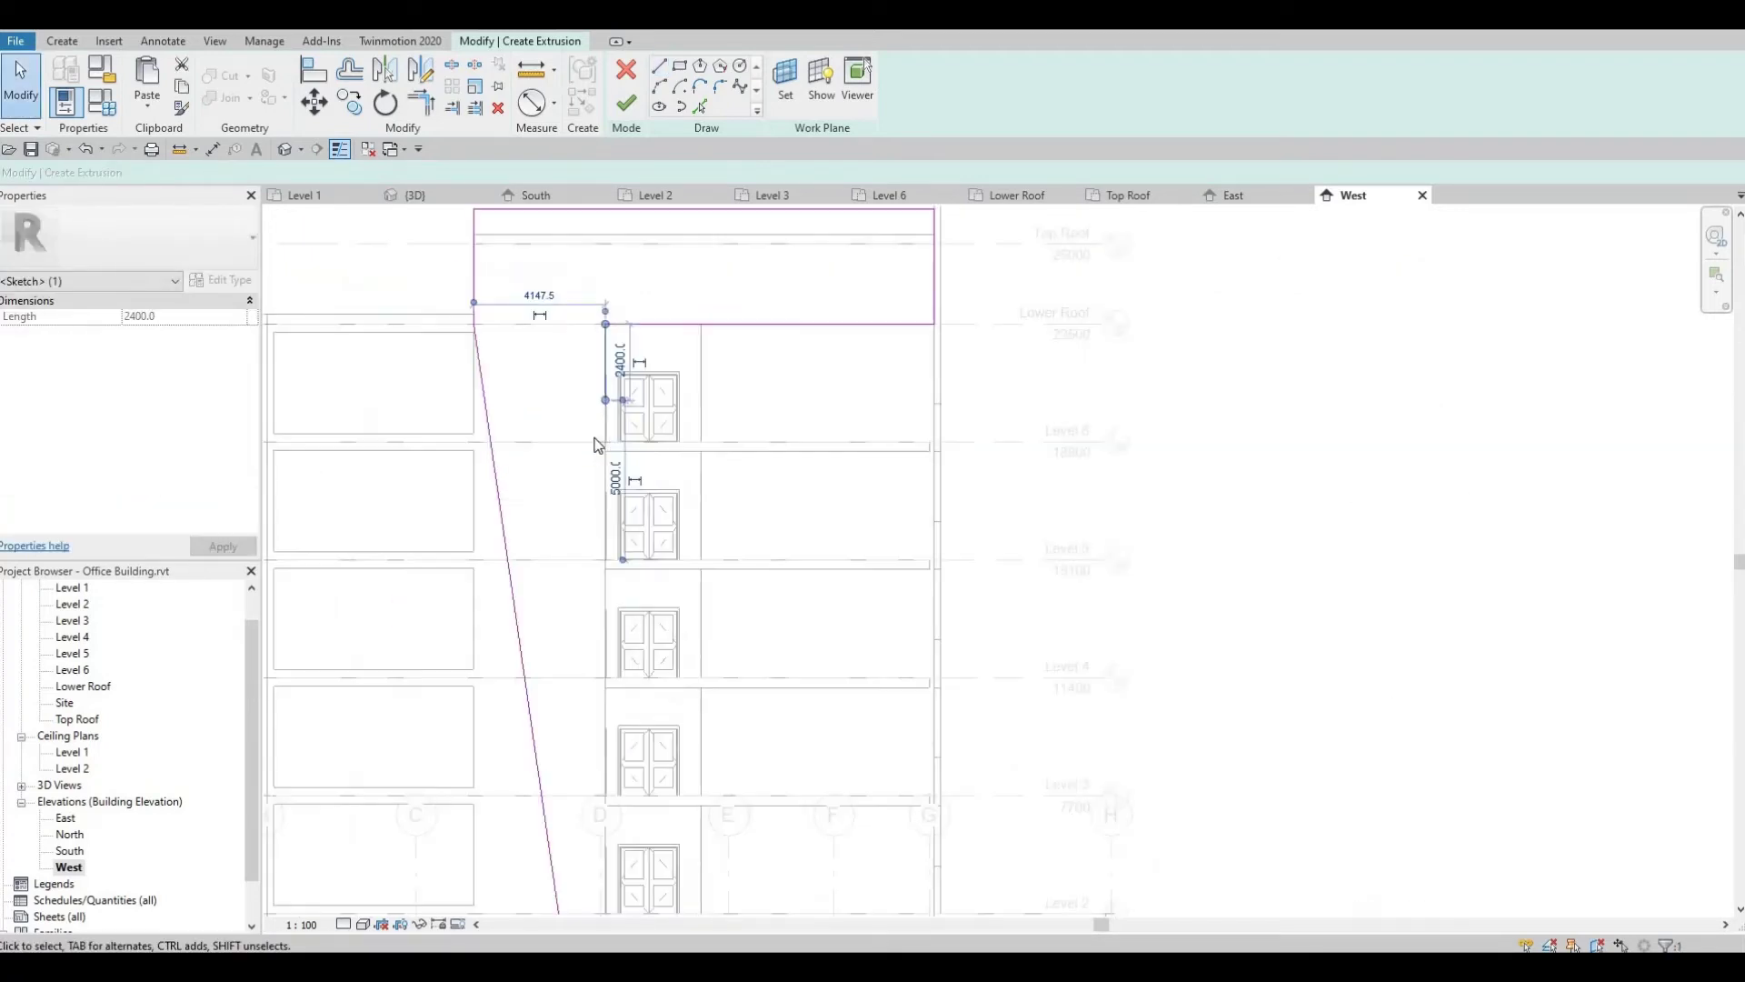
{"action": "mouse_move", "coordinate": [588, 634]}
{"action": "left_mouse_down"}
{"action": "mouse_move", "coordinate": [582, 698]}
{"action": "mouse_move", "coordinate": [605, 748]}
{"action": "left_mouse_up"}
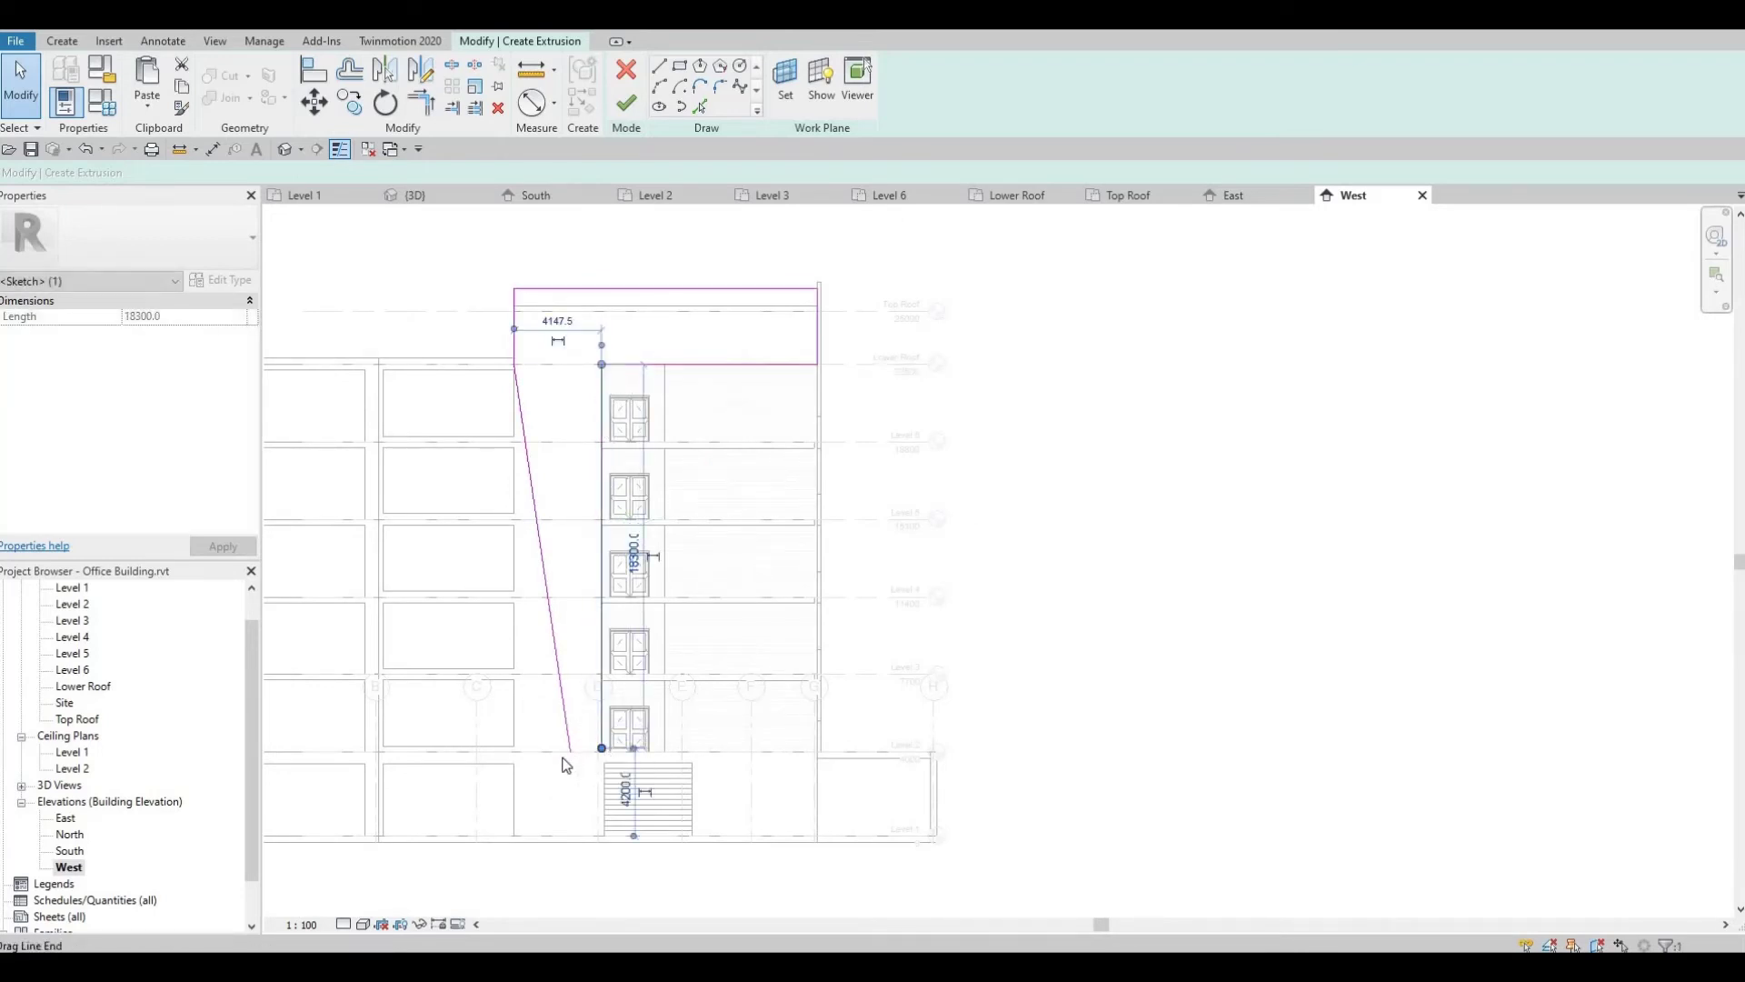
{"action": "scroll", "coordinate": [605, 747], "scroll_direction": "up", "scroll_amount": 6}
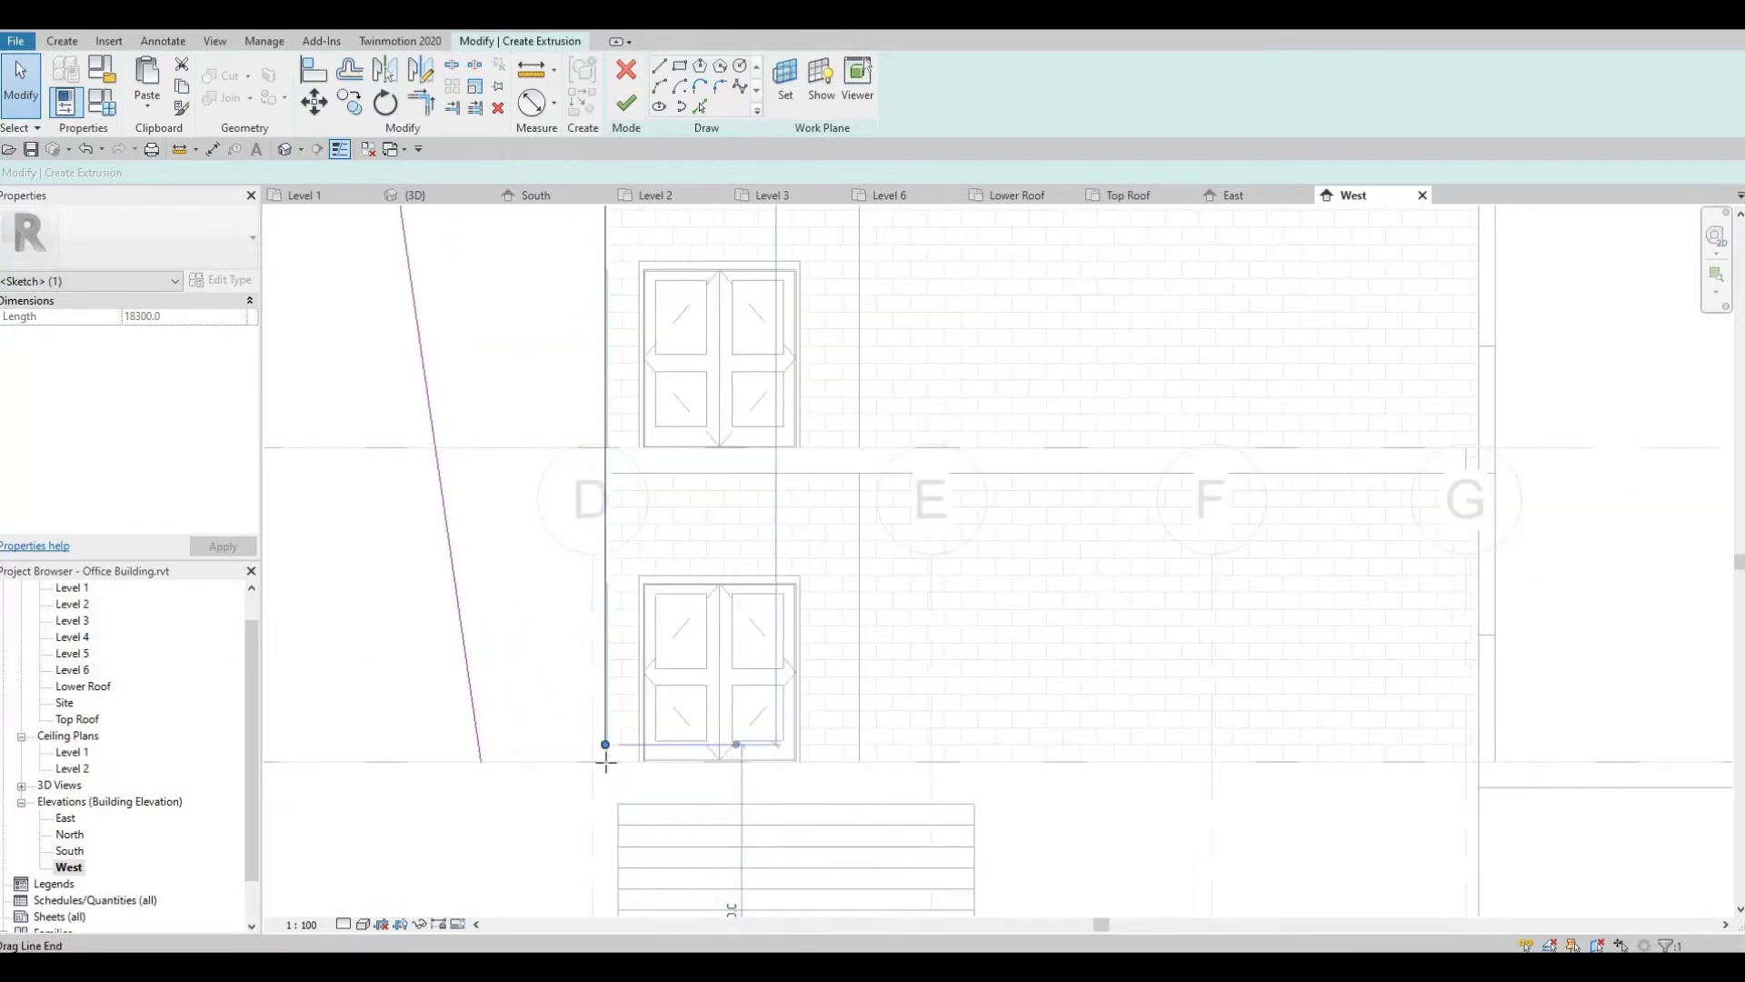
{"action": "key", "text": "Escape"}
{"action": "scroll", "coordinate": [649, 545], "scroll_direction": "down", "scroll_amount": 3}
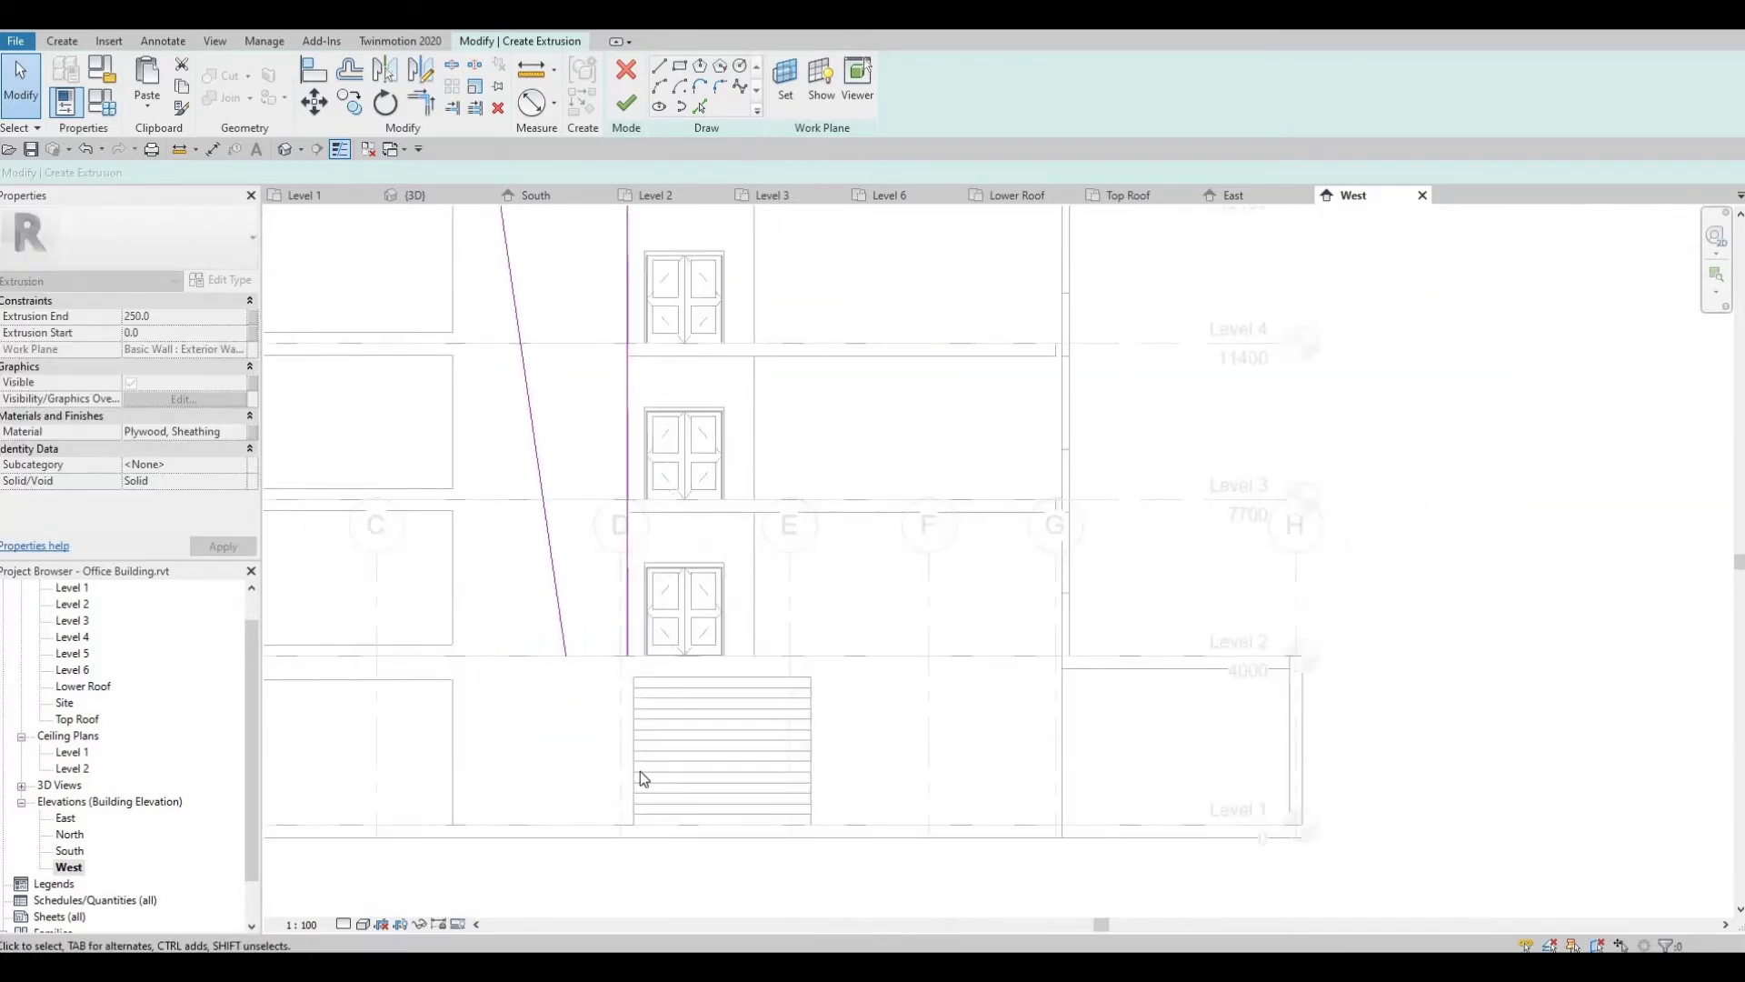
Align the profile's top line with the top of the existing south extrusion and its short vertical line with that extrusion's outer face.
{"action": "scroll", "coordinate": [640, 772], "scroll_direction": "down", "scroll_amount": 2}
{"action": "mouse_move", "coordinate": [747, 314]}
{"action": "middle_mouse_down"}
{"action": "mouse_move", "coordinate": [728, 484]}
{"action": "mouse_move", "coordinate": [754, 520]}
{"action": "middle_mouse_up"}
{"action": "scroll", "coordinate": [896, 434], "scroll_direction": "up", "scroll_amount": 4}
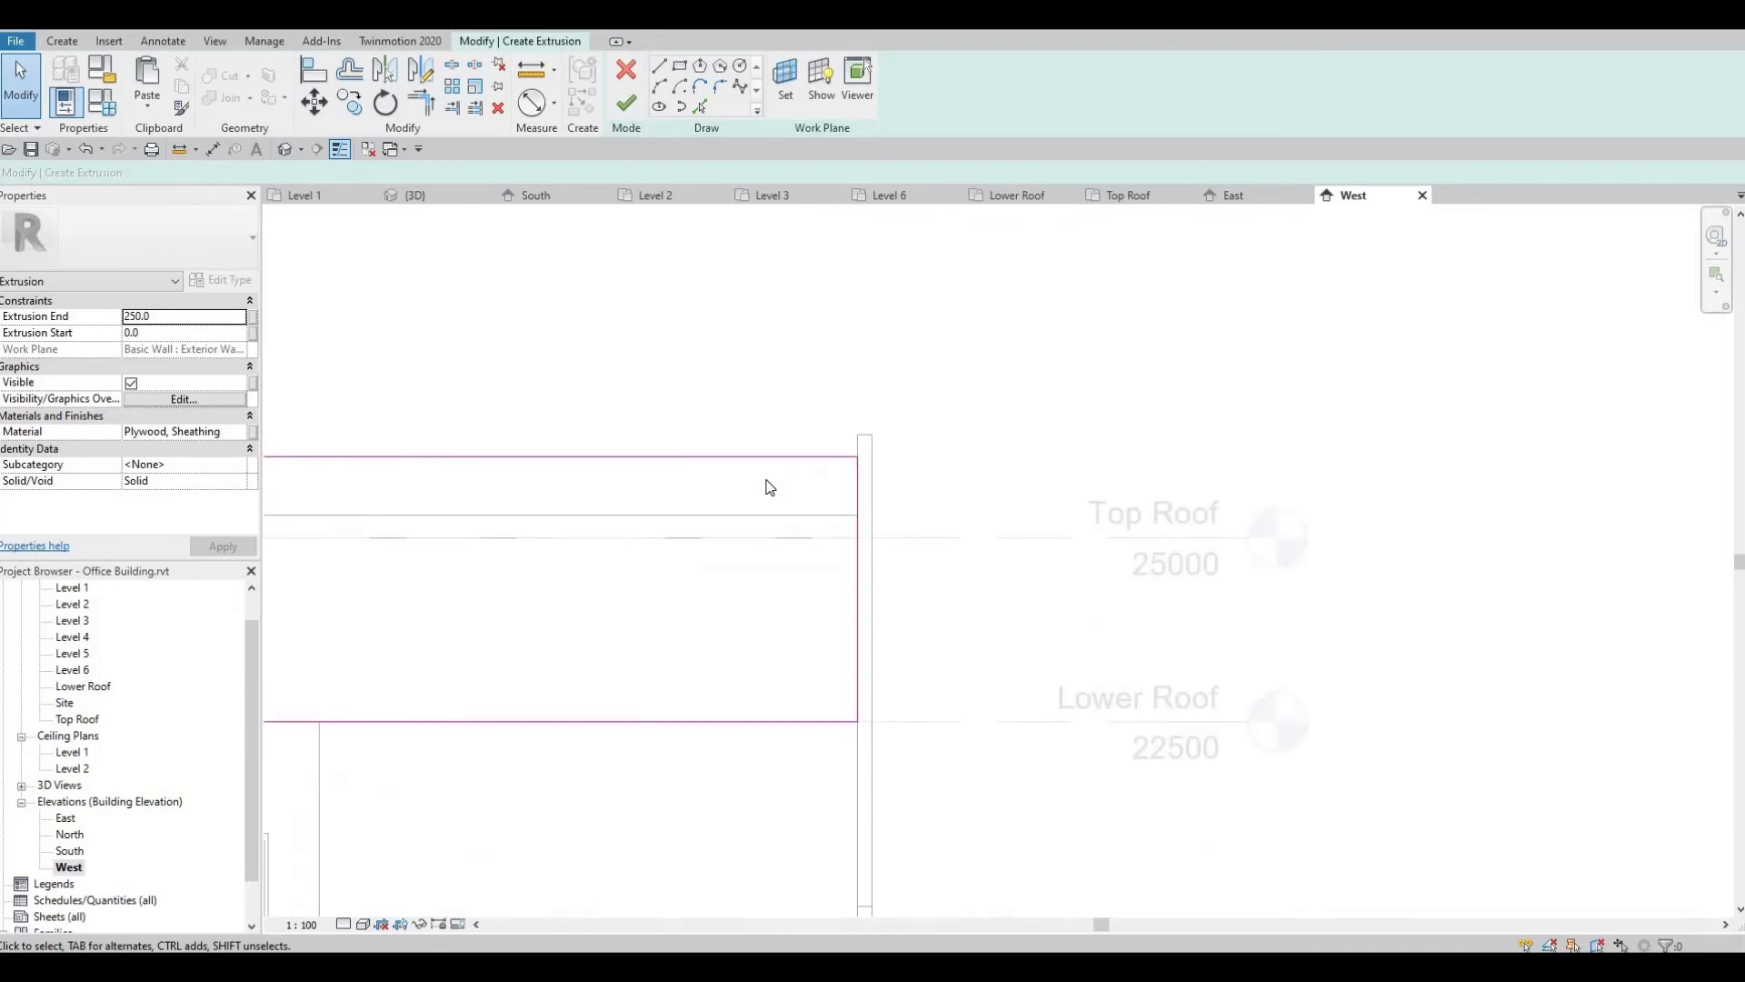
{"action": "key", "text": "a"}
{"action": "key", "text": "l"}
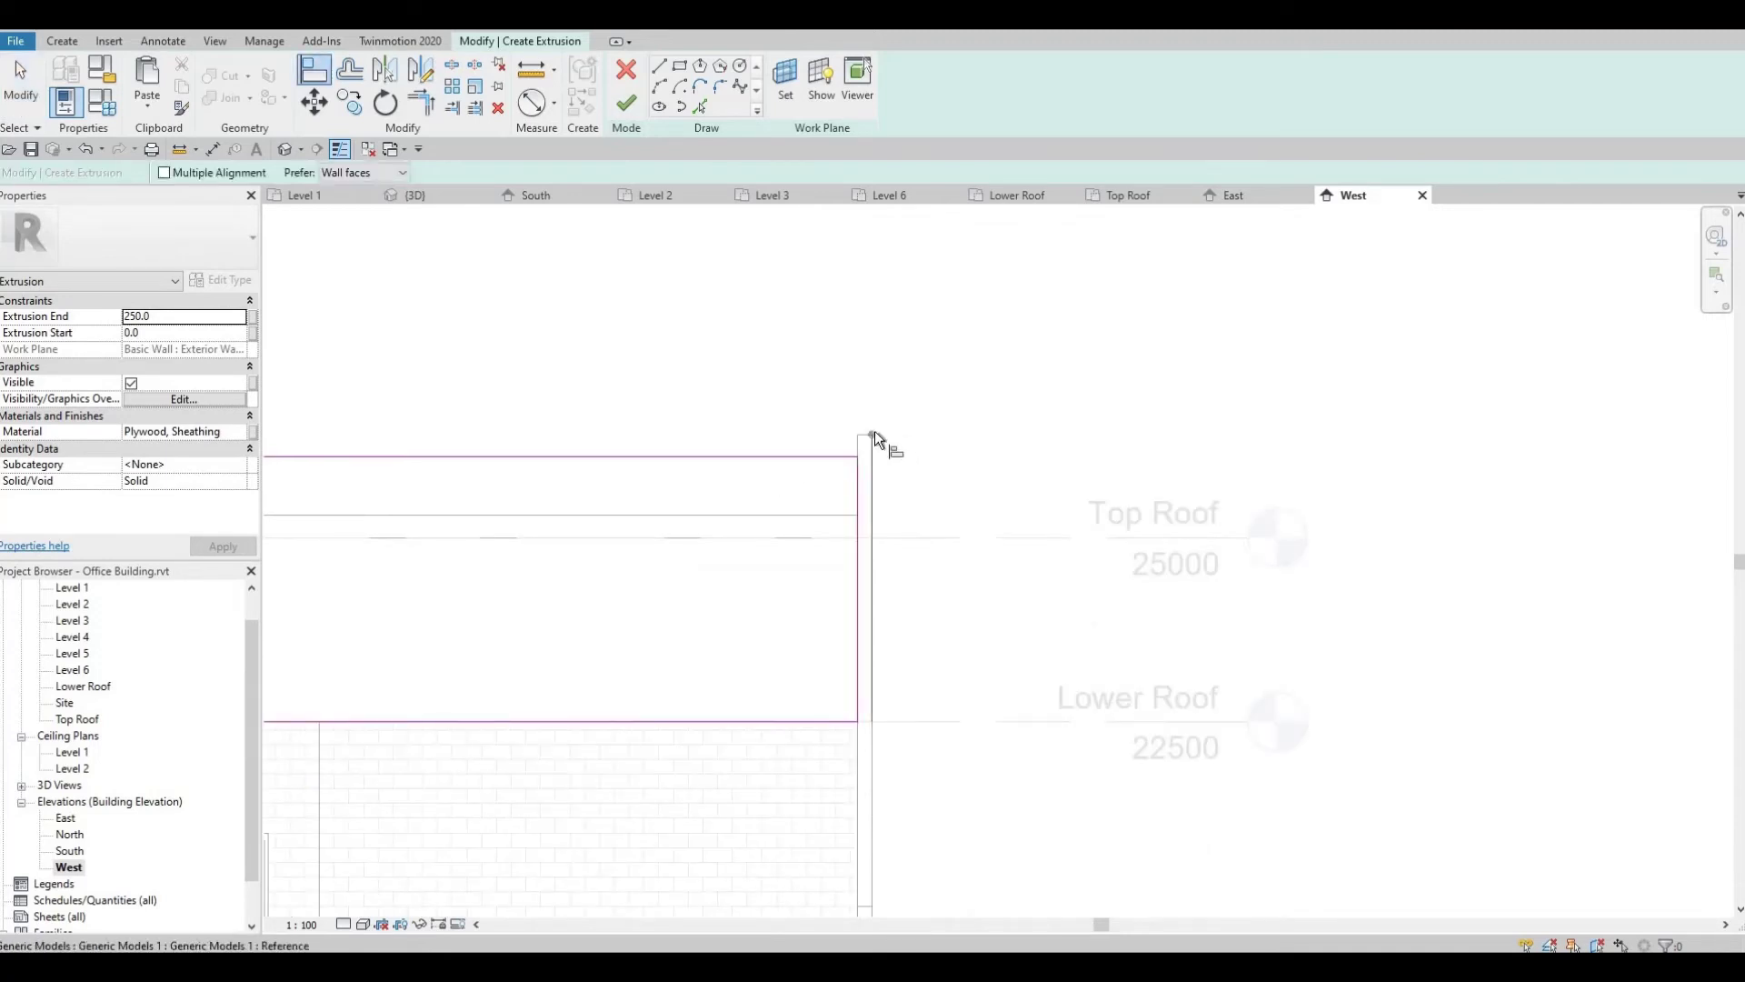
{"action": "scroll", "coordinate": [870, 427], "scroll_direction": "up", "scroll_amount": 2}
{"action": "left_click", "coordinate": [857, 447]}
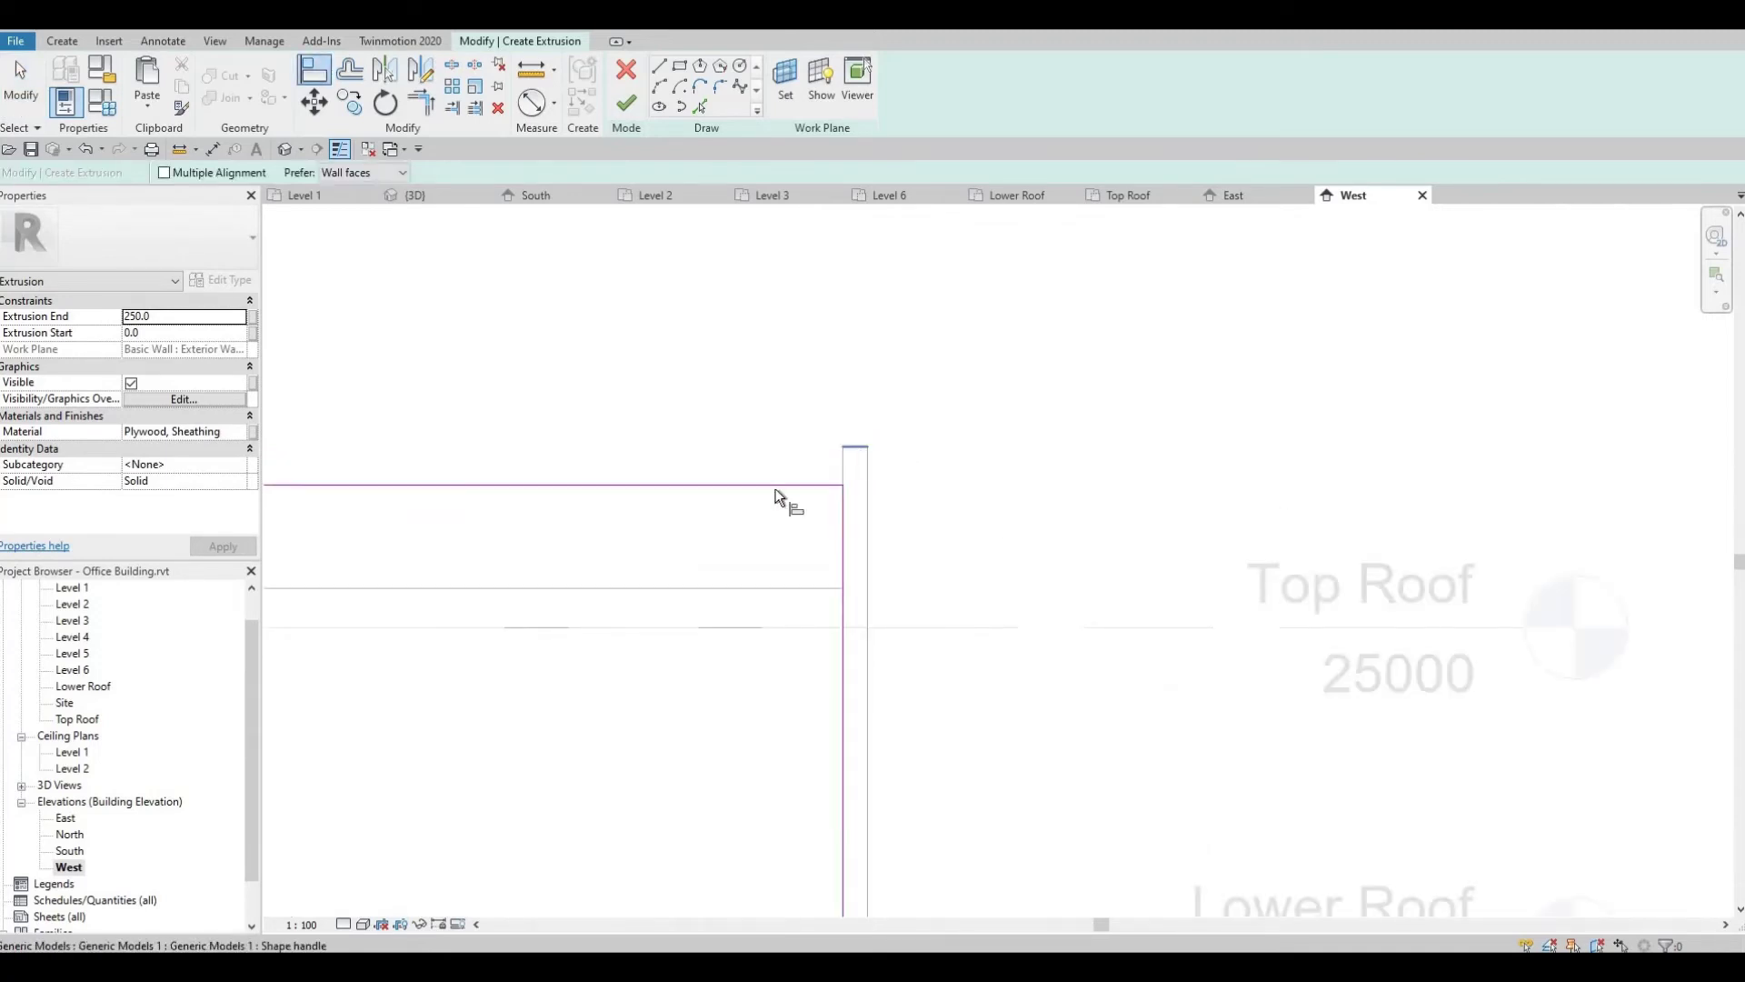
{"action": "left_click", "coordinate": [764, 485]}
{"action": "scroll", "coordinate": [831, 573], "scroll_direction": "down", "scroll_amount": 4}
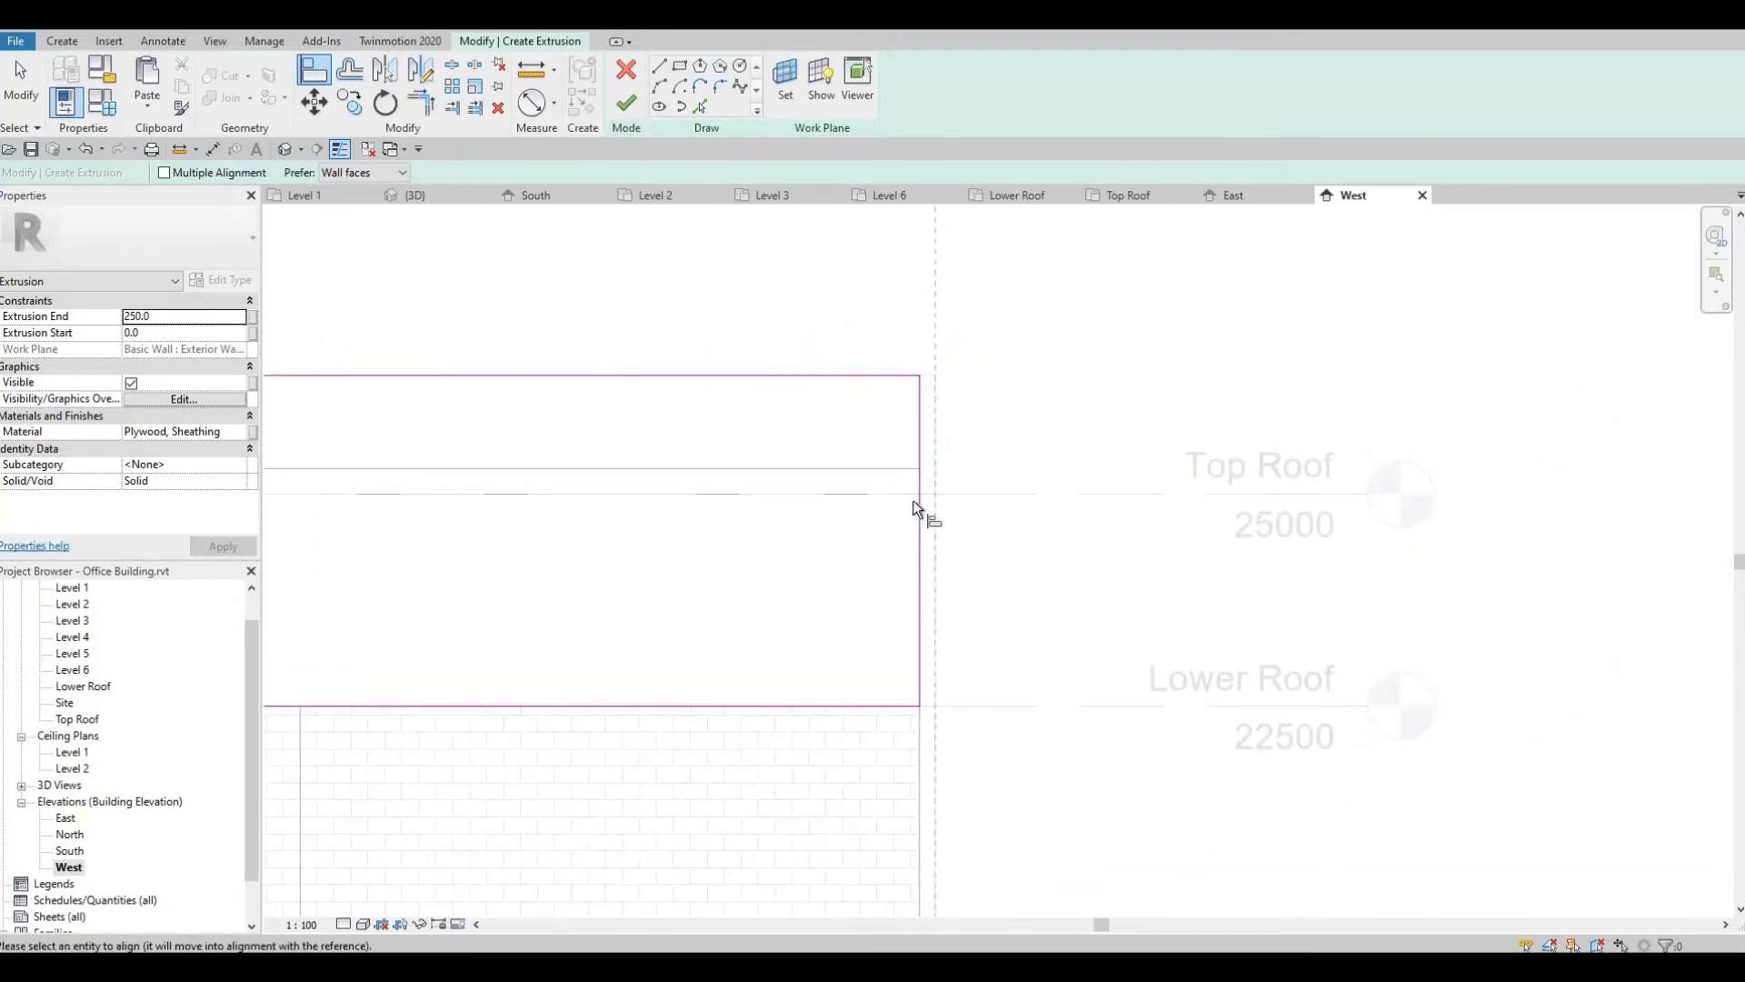
{"action": "left_click", "coordinate": [912, 502]}
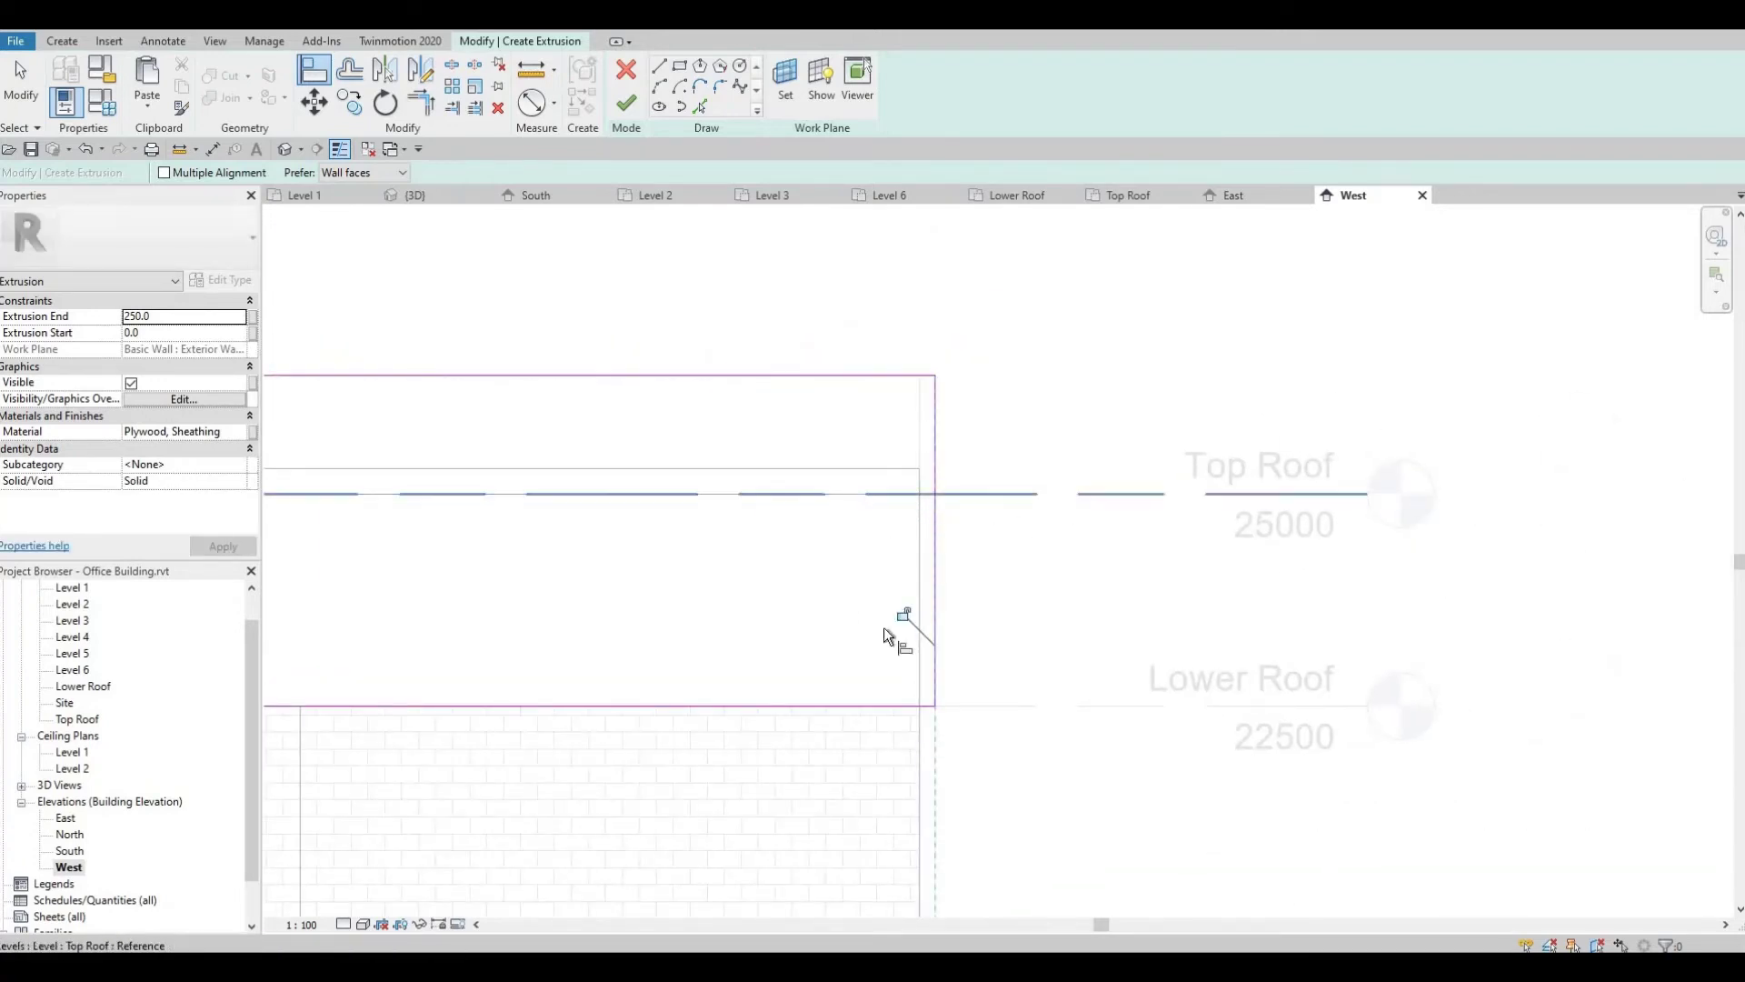
Align the long vertical profile line with the brick wall's edge beside the balcony doors.
{"action": "scroll", "coordinate": [959, 538], "scroll_direction": "down", "scroll_amount": 2}
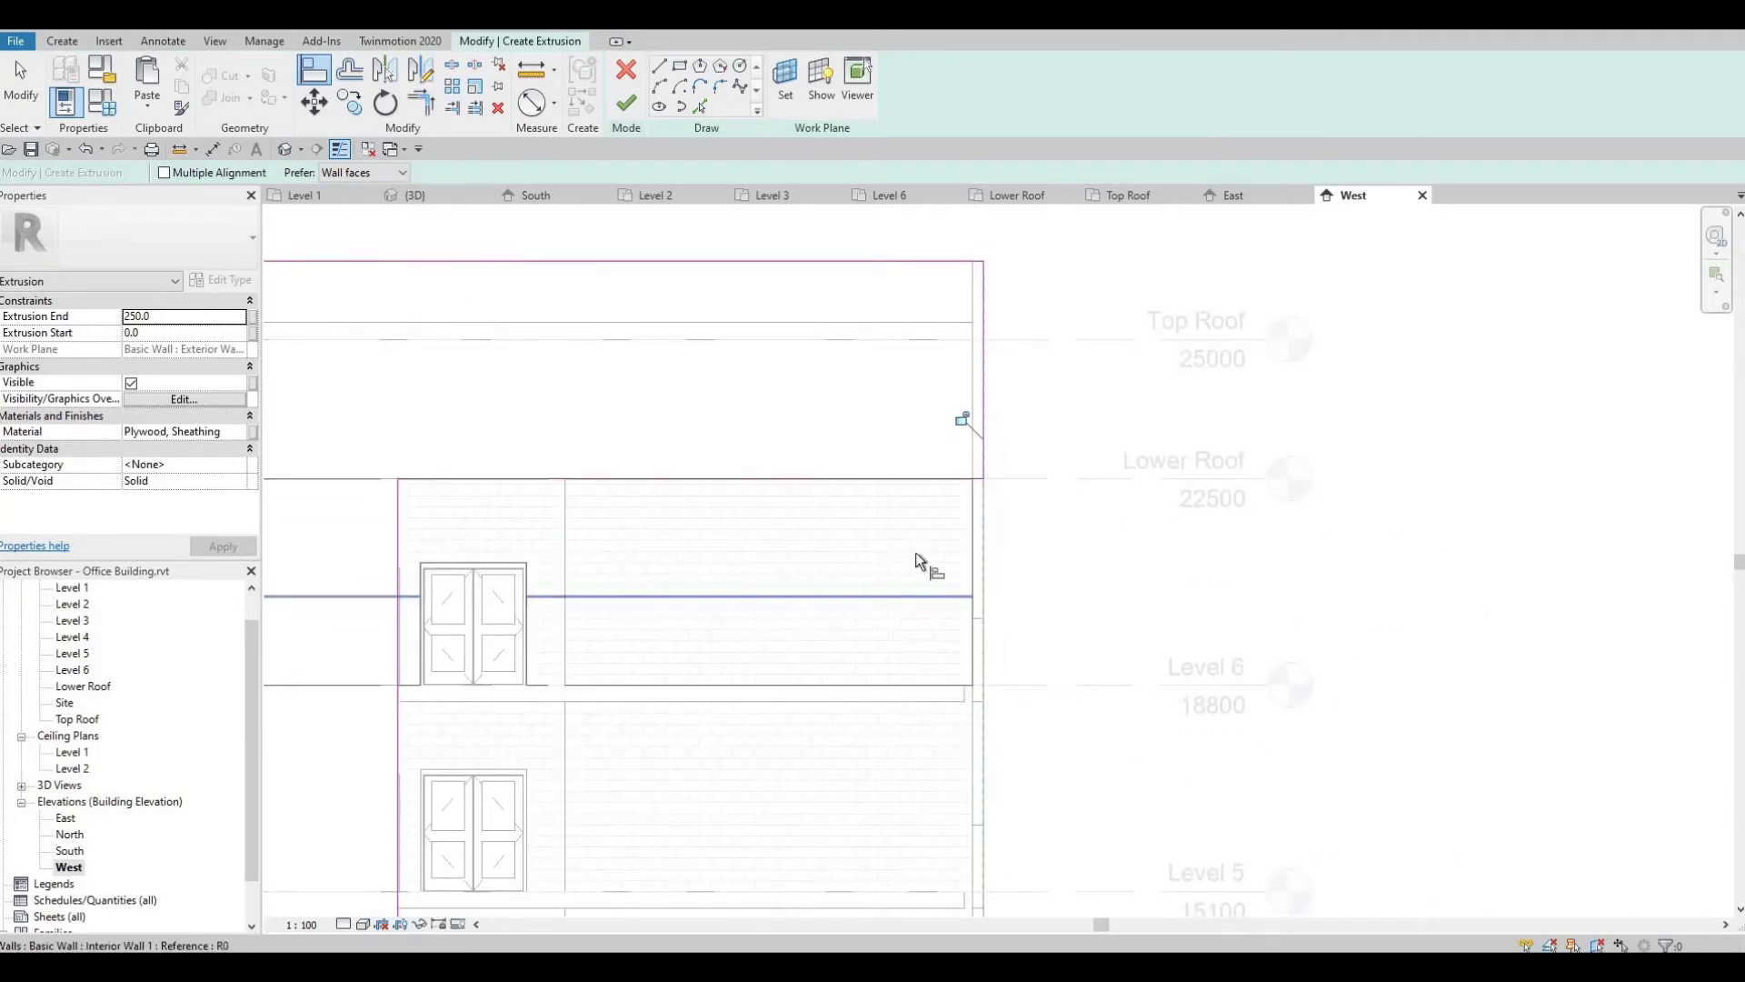
{"action": "middle_click_drag", "start_coordinate": [880, 624], "coordinate": [896, 586]}
{"action": "middle_click_drag", "start_coordinate": [766, 624], "coordinate": [833, 549]}
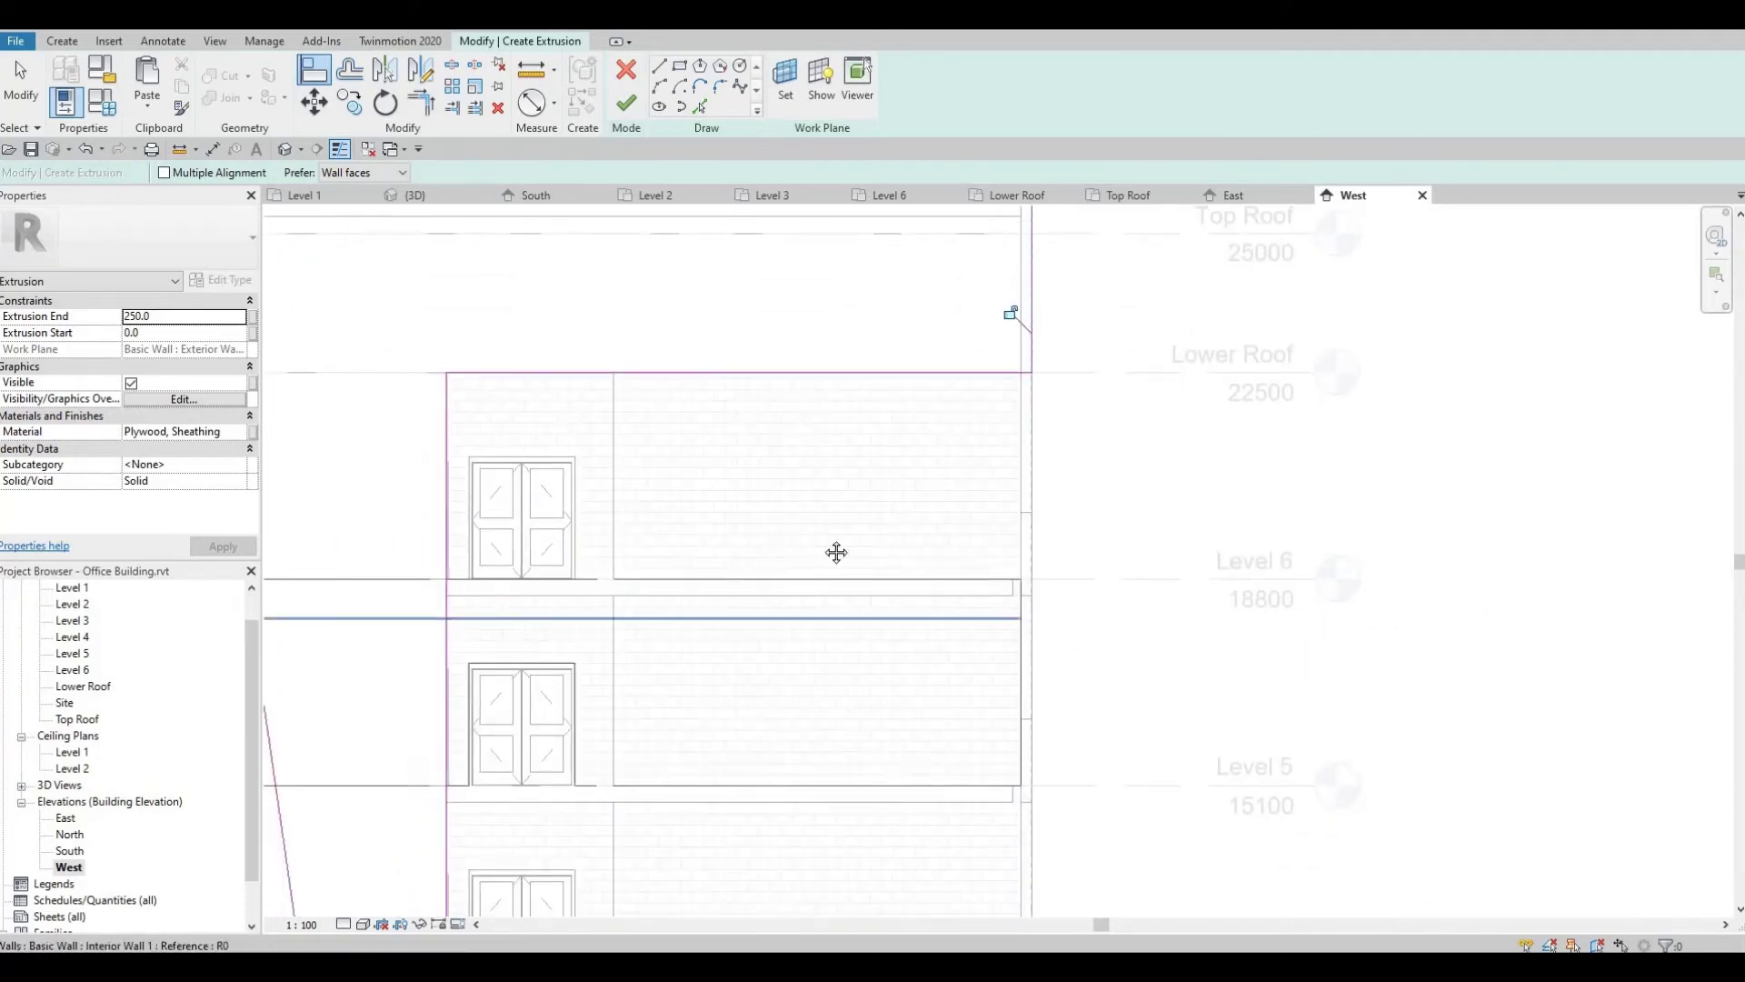
{"action": "scroll", "coordinate": [634, 401], "scroll_direction": "up", "scroll_amount": 3}
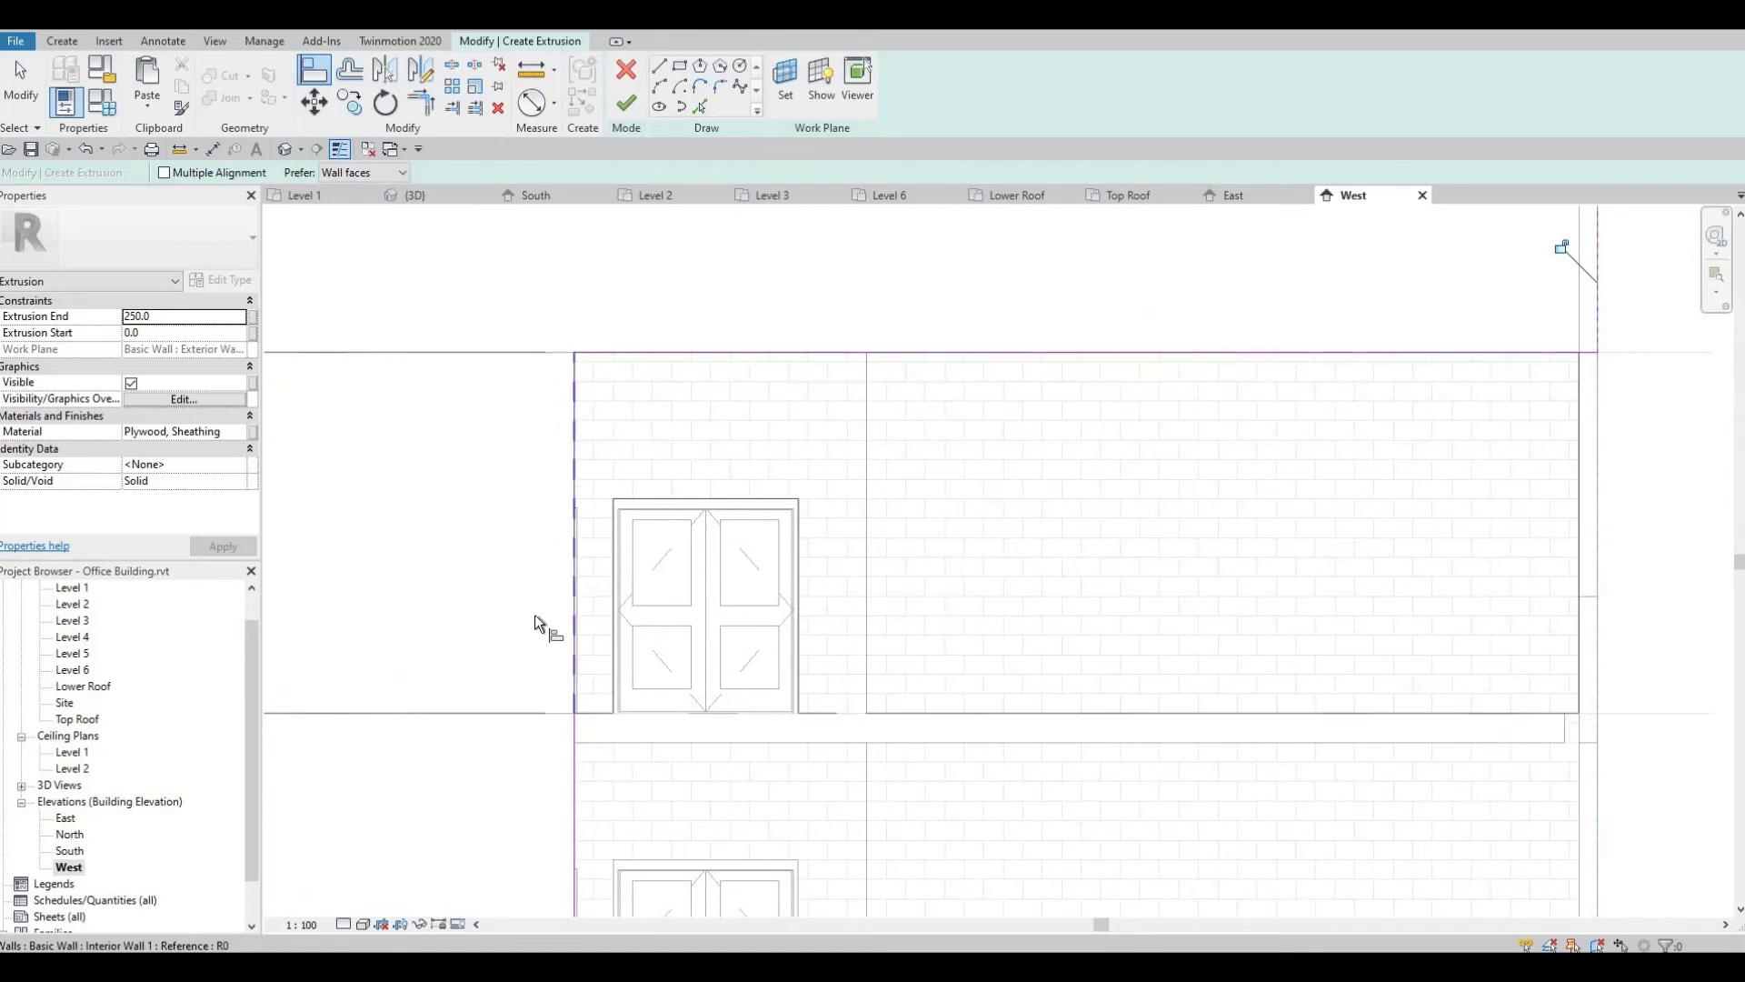
{"action": "middle_click_drag", "start_coordinate": [596, 618], "coordinate": [634, 571]}
{"action": "left_click", "coordinate": [607, 376]}
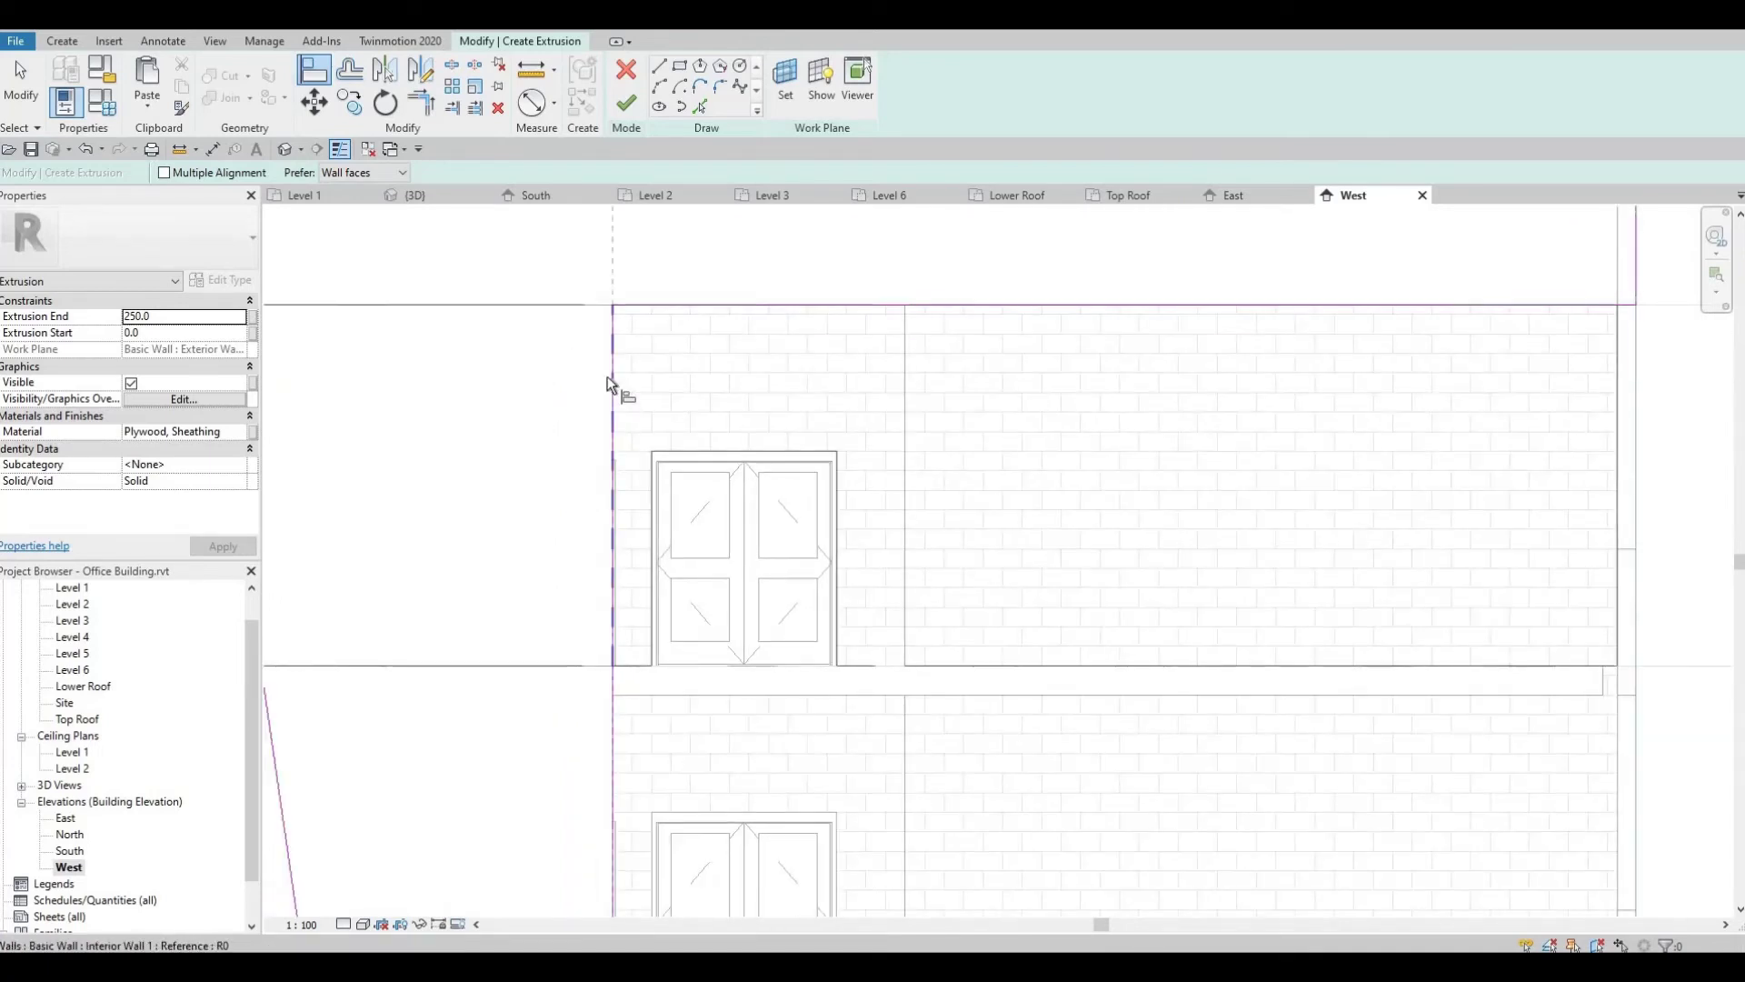
{"action": "left_click", "coordinate": [608, 544]}
Close the profile's lower end with a horizontal line about 1465 mm long at Level 2, from the slanted line to the vertical line.
{"action": "scroll", "coordinate": [629, 281], "scroll_direction": "down", "scroll_amount": 1}
{"action": "middle_click_drag", "start_coordinate": [673, 759], "coordinate": [655, 467]}
{"action": "scroll", "coordinate": [654, 467], "scroll_direction": "down", "scroll_amount": 5}
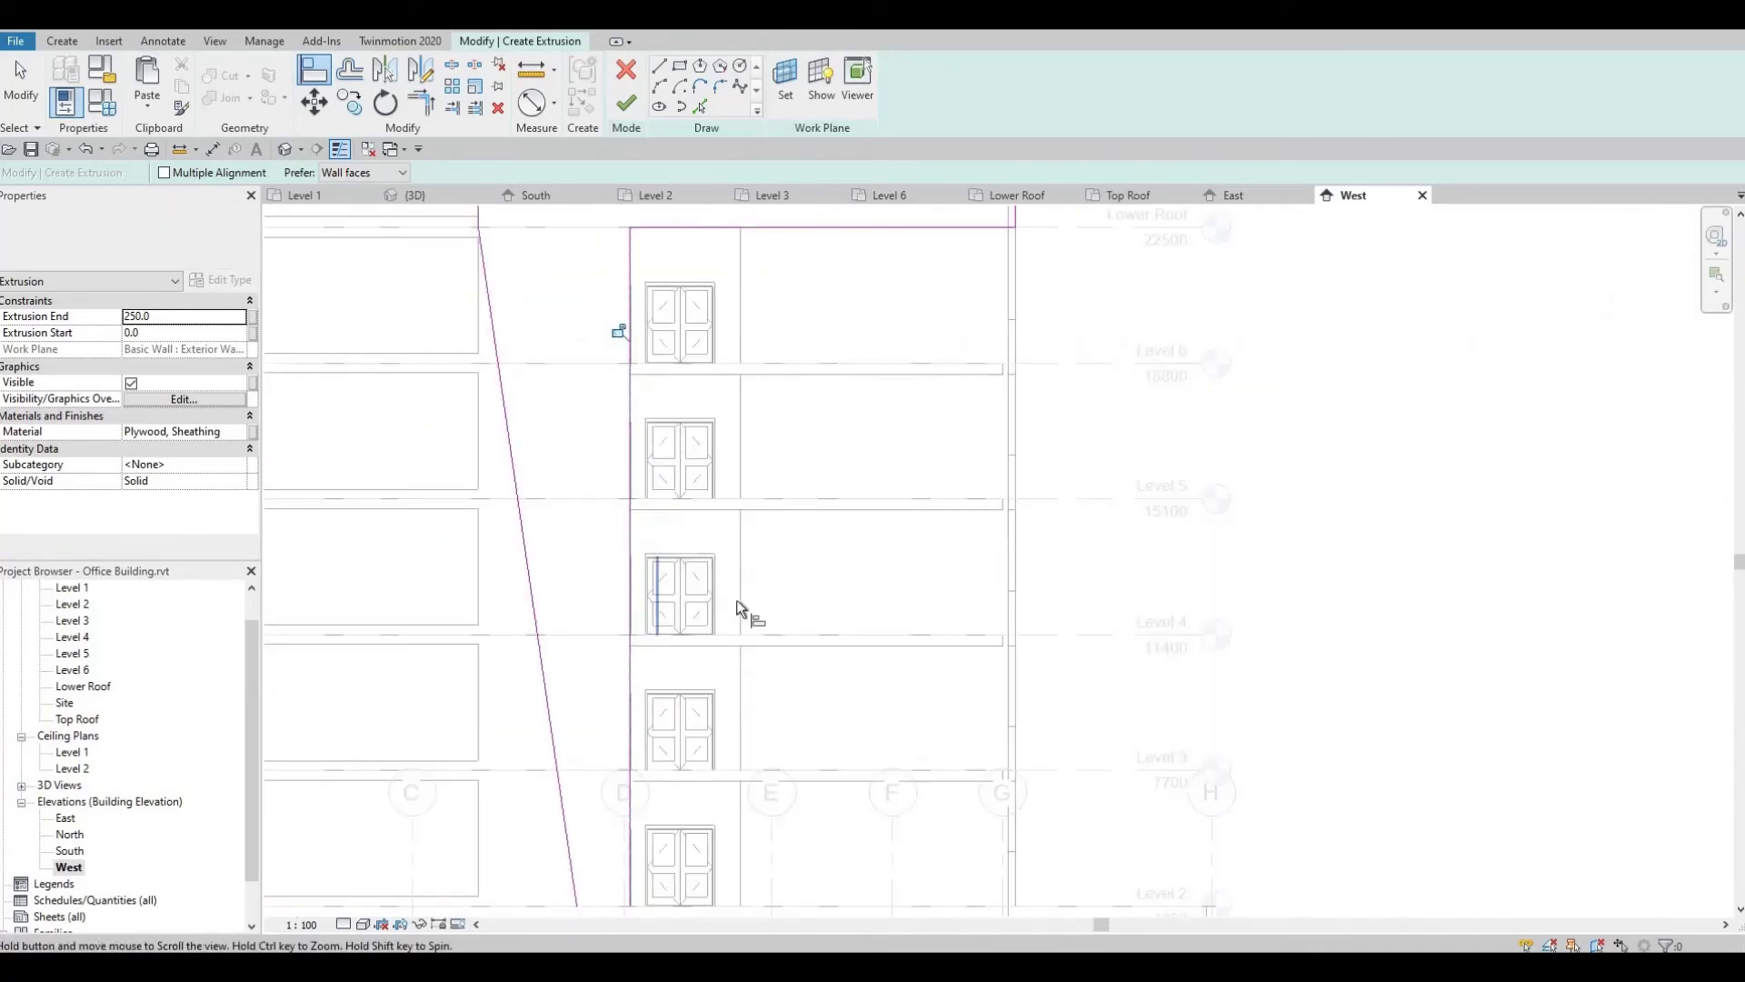
{"action": "middle_click_drag", "start_coordinate": [740, 604], "coordinate": [831, 312]}
{"action": "scroll", "coordinate": [831, 313], "scroll_direction": "down", "scroll_amount": 1}
{"action": "scroll", "coordinate": [746, 587], "scroll_direction": "up", "scroll_amount": 4}
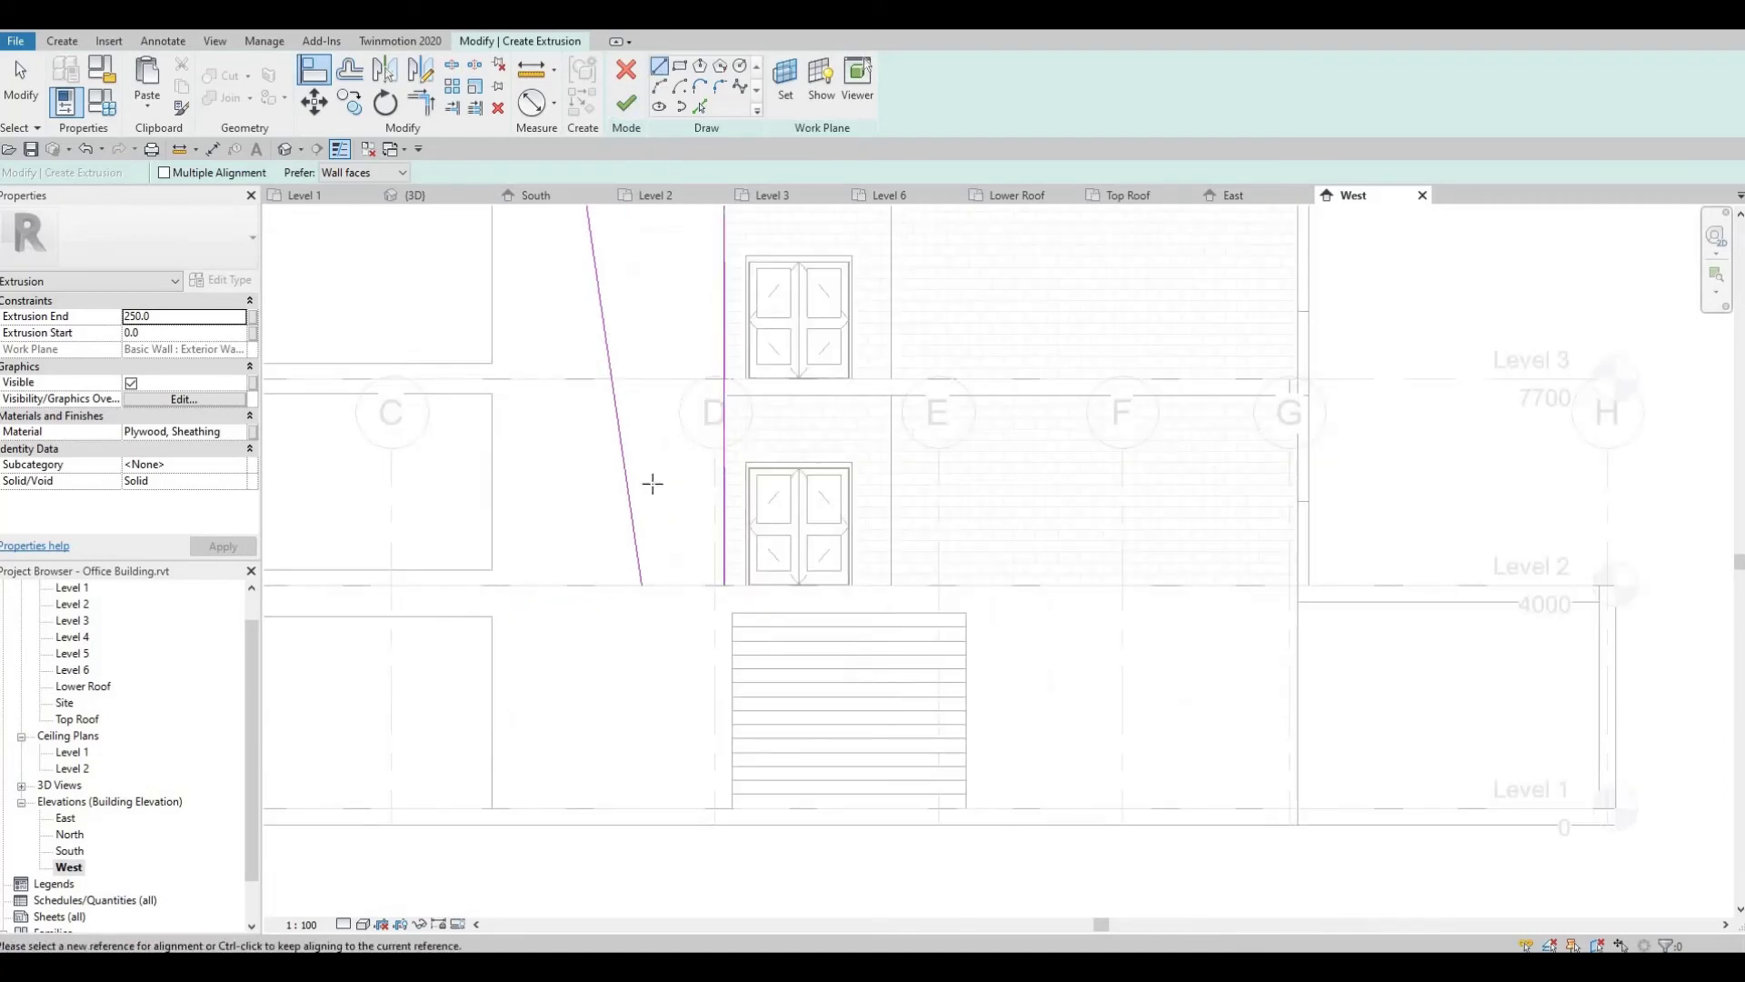
{"action": "left_click", "coordinate": [645, 585]}
{"action": "left_click", "coordinate": [724, 585]}
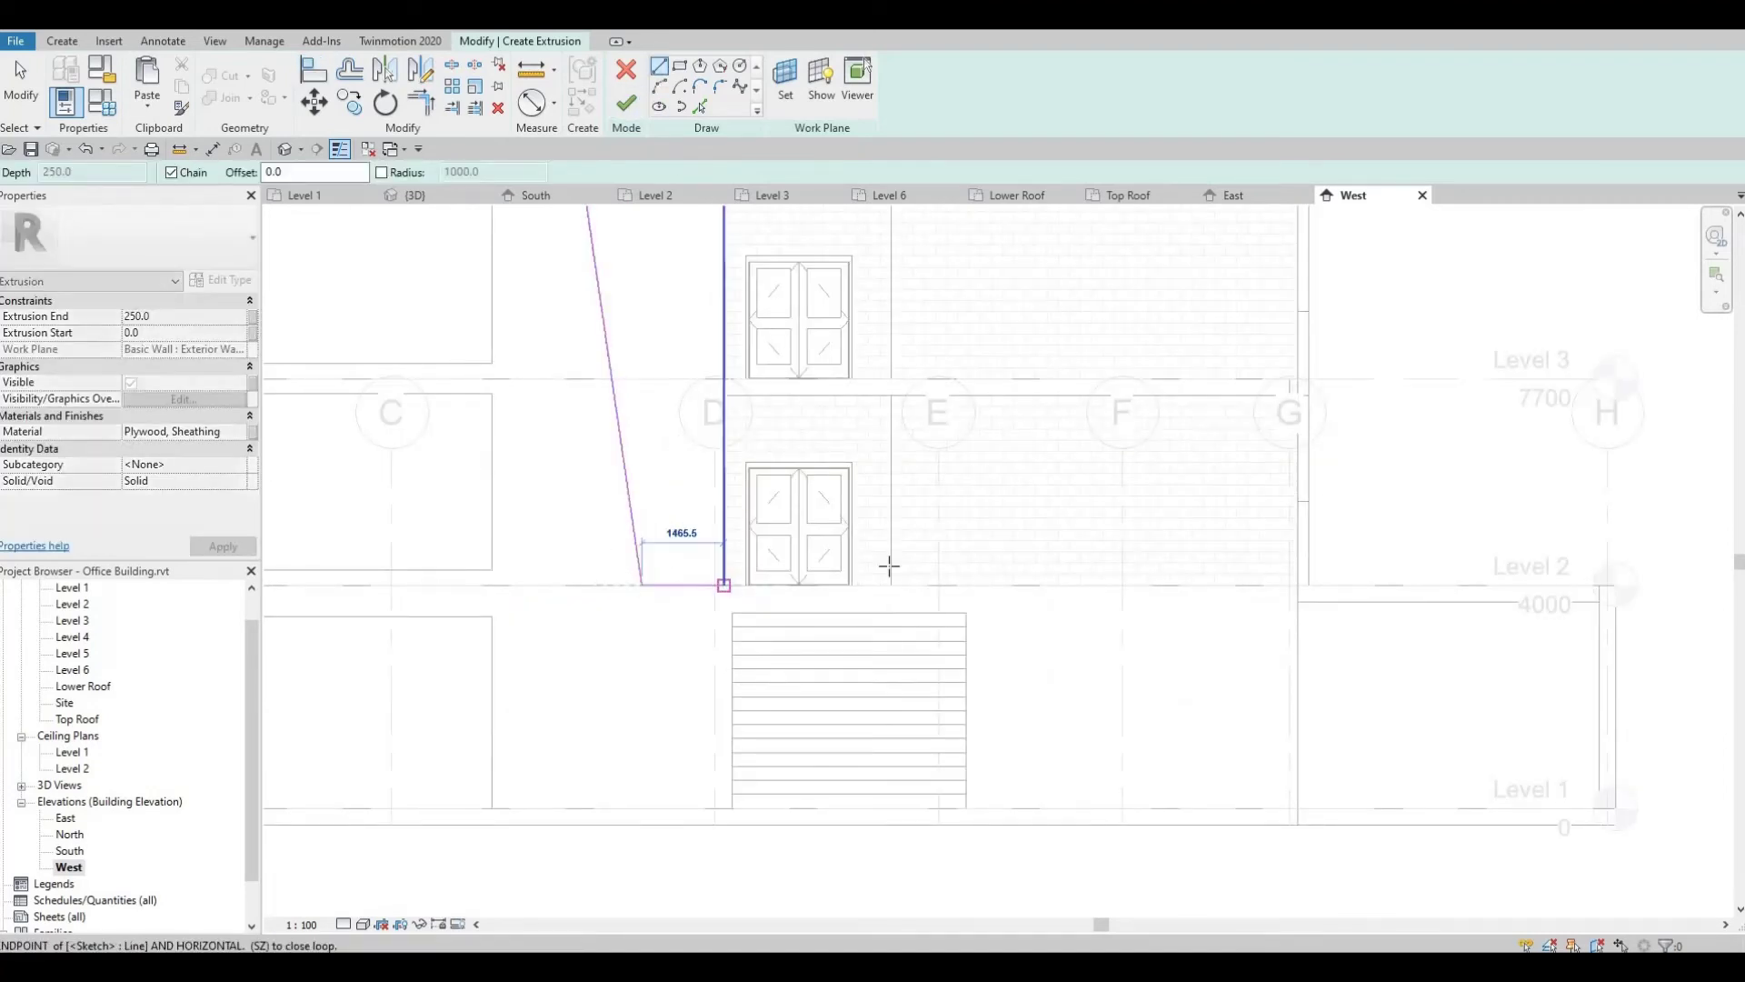
Draw a horizontal line above Level 6 from the brick wall's outer edge across the balcony doors, ending just past the profile's long vertical line.
{"action": "scroll", "coordinate": [705, 612], "scroll_direction": "down", "scroll_amount": 3}
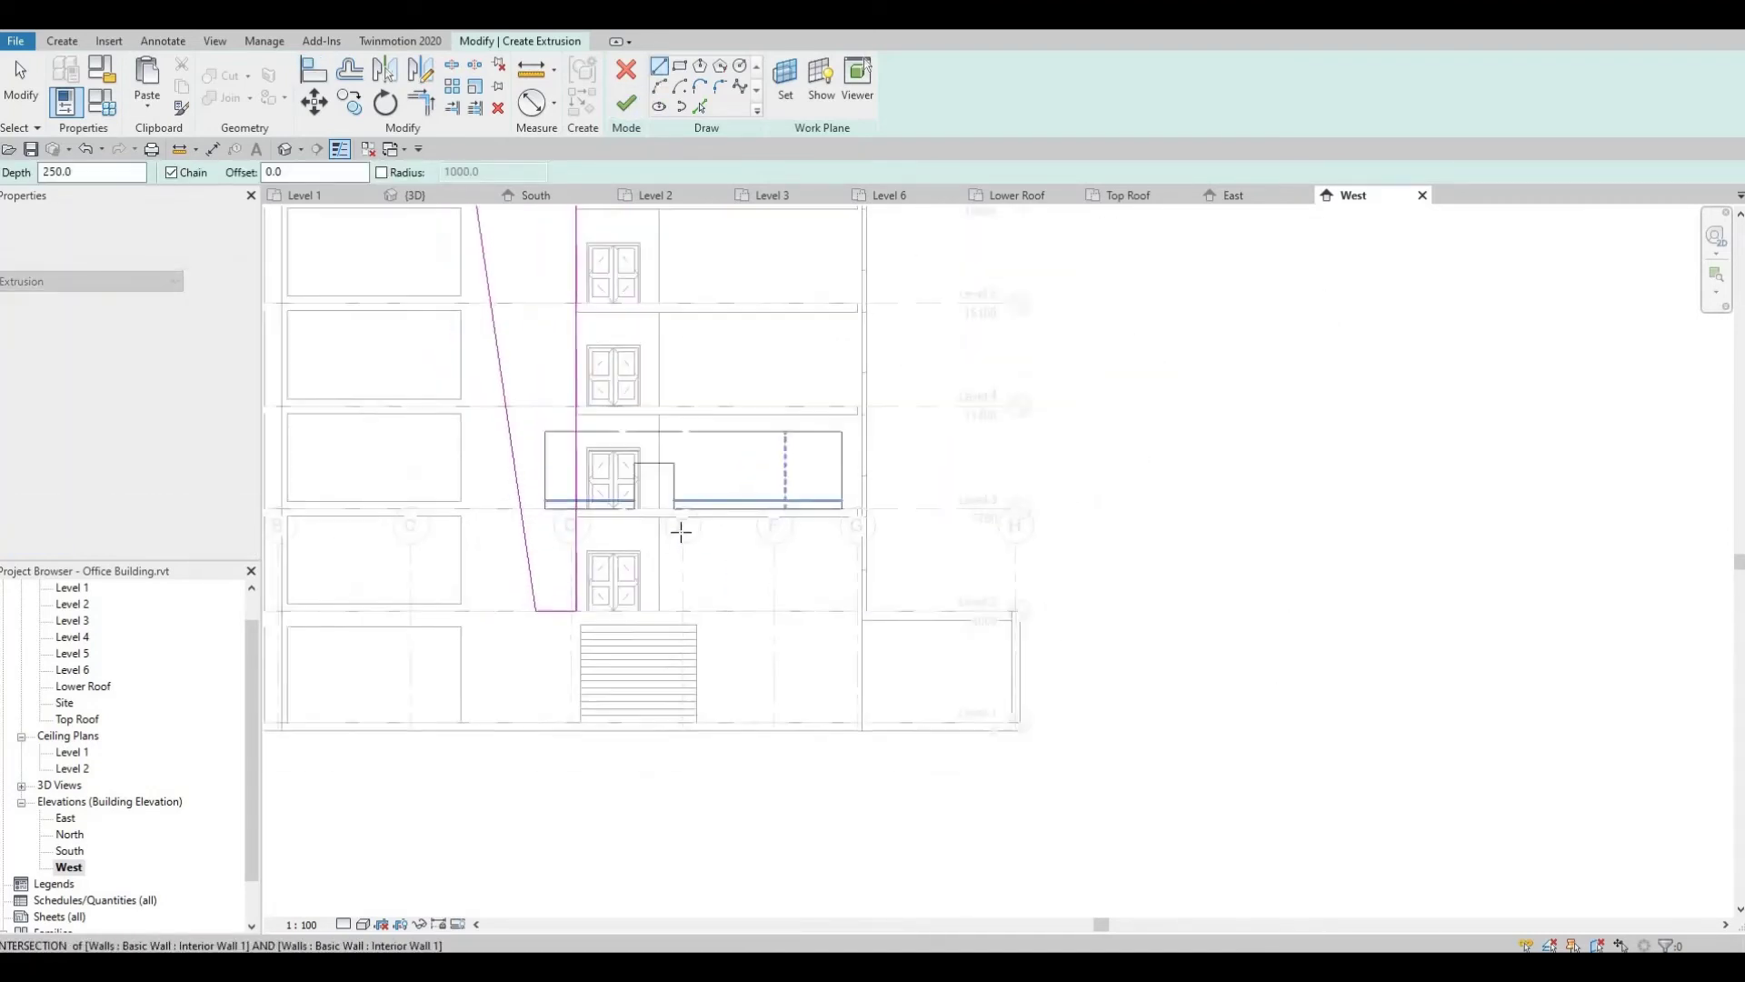
{"action": "scroll", "coordinate": [681, 531], "scroll_direction": "down", "scroll_amount": 1}
{"action": "scroll", "coordinate": [619, 498], "scroll_direction": "up", "scroll_amount": 1}
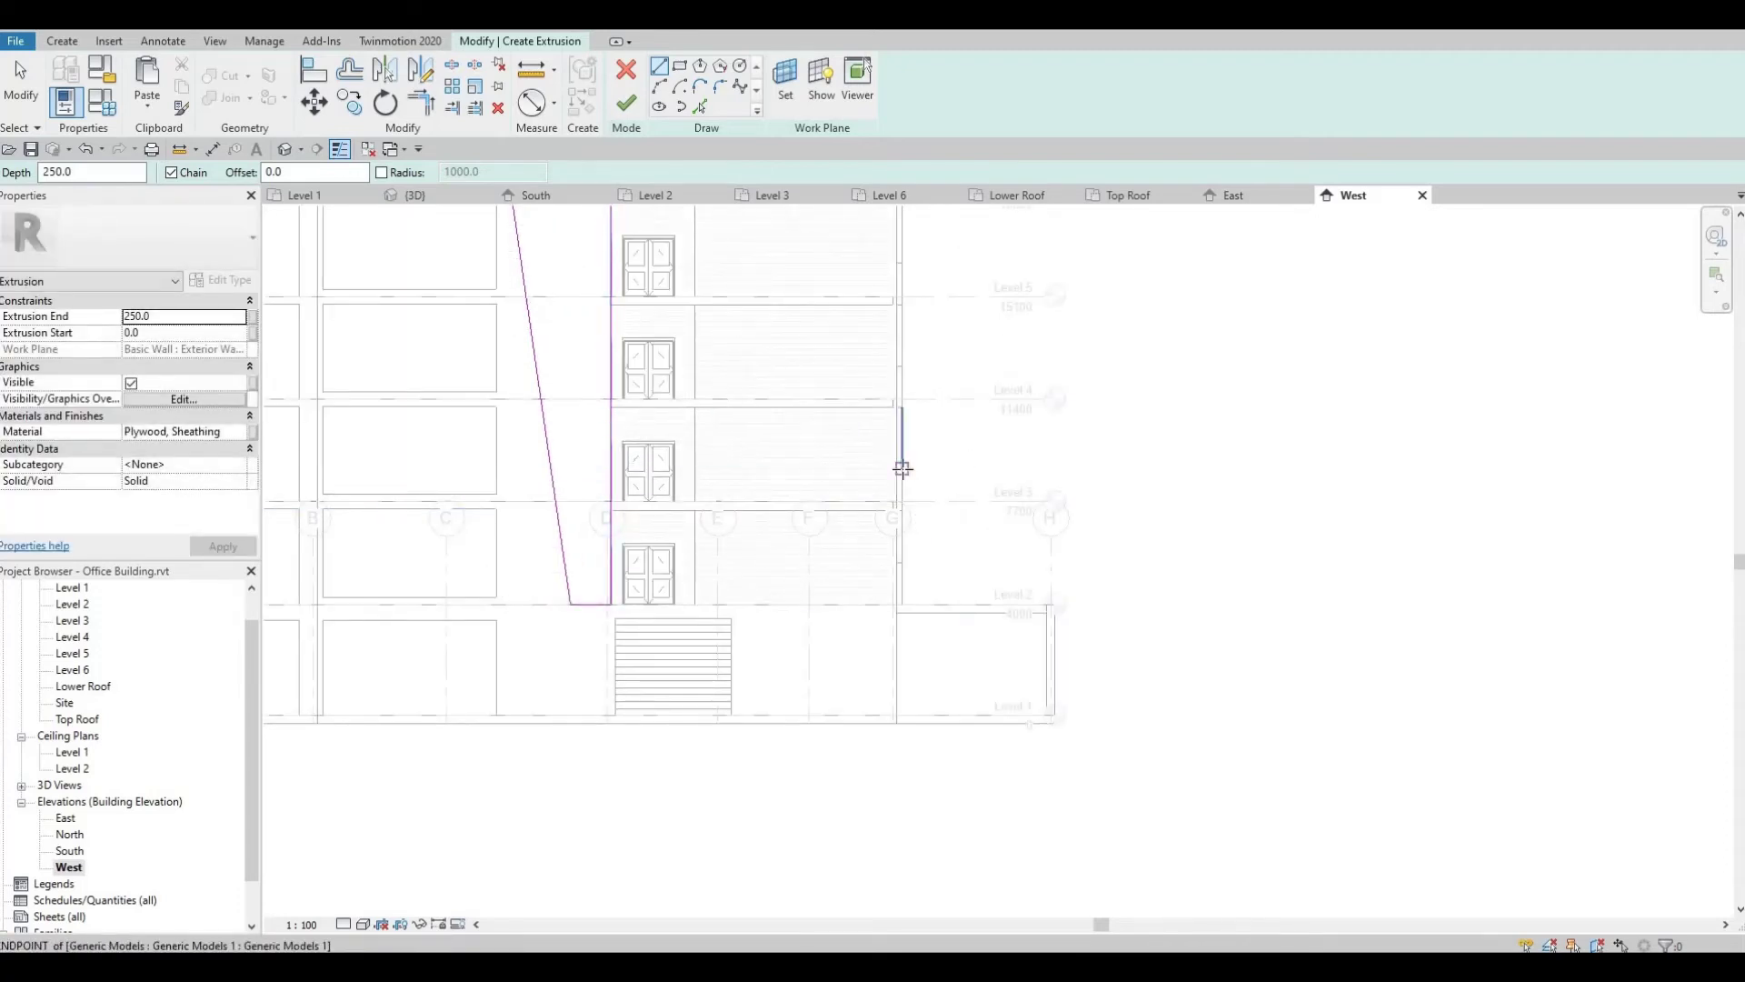
{"action": "scroll", "coordinate": [900, 468], "scroll_direction": "up", "scroll_amount": 3}
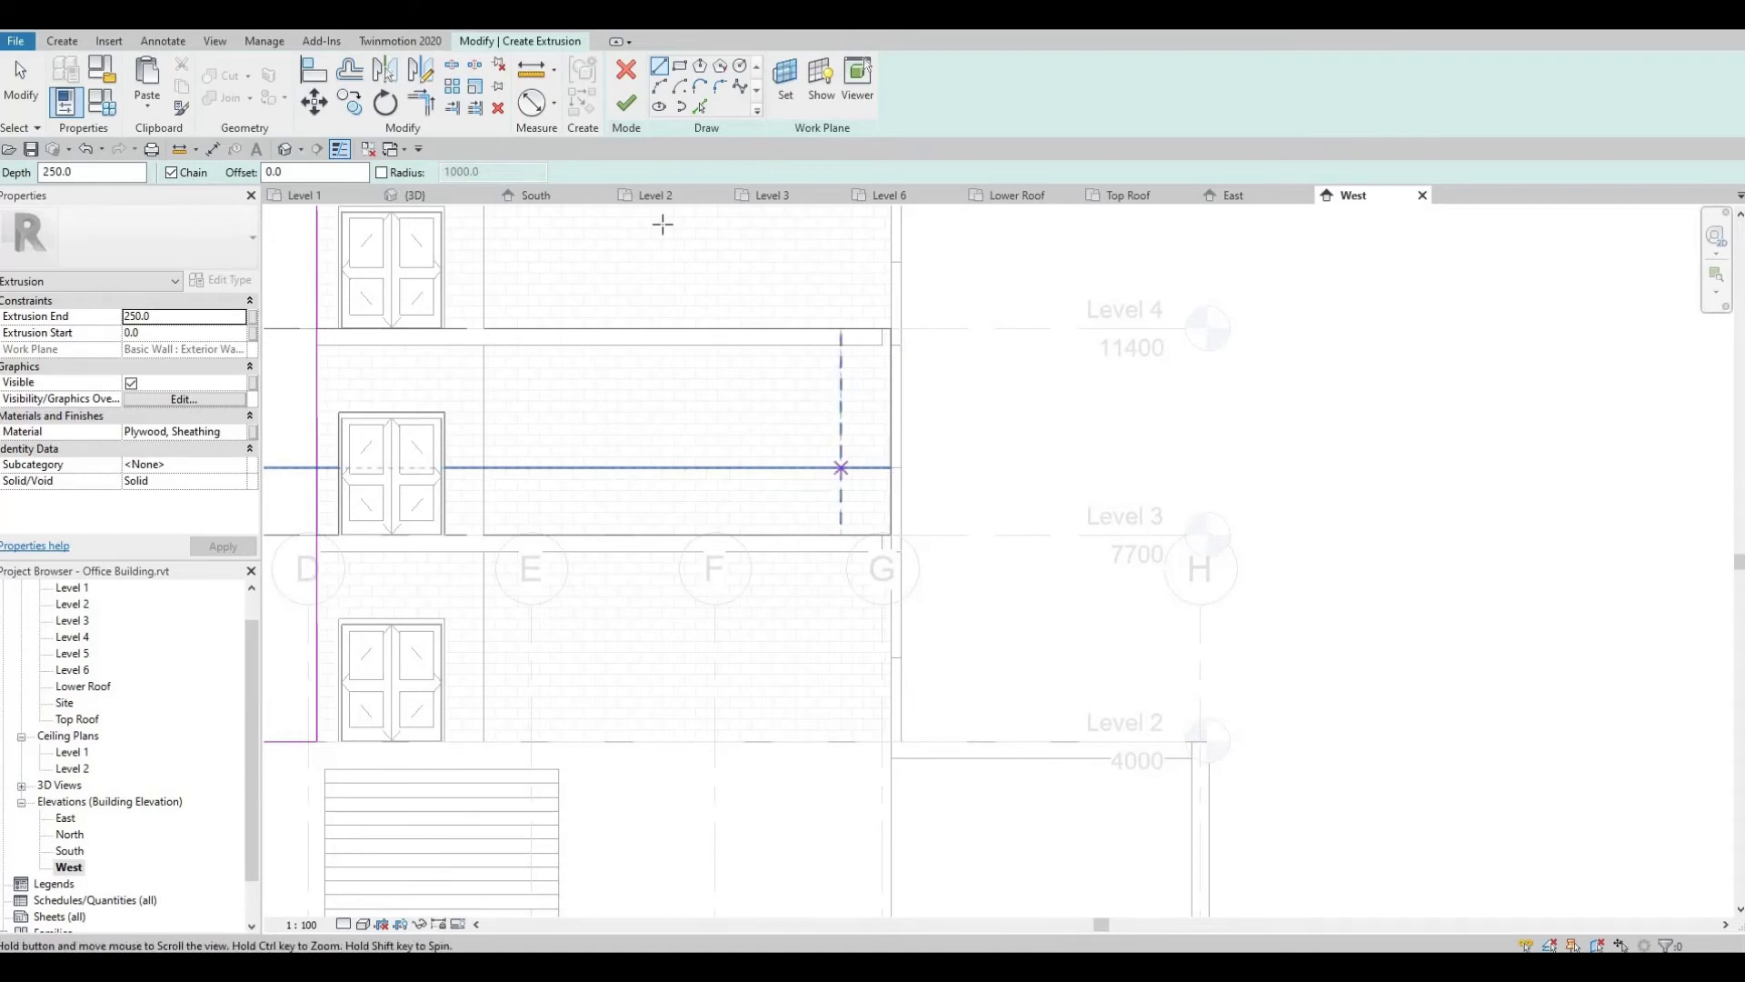
{"action": "scroll", "coordinate": [662, 225], "scroll_direction": "down", "scroll_amount": 2}
{"action": "middle_click_drag", "start_coordinate": [708, 221], "coordinate": [736, 388]}
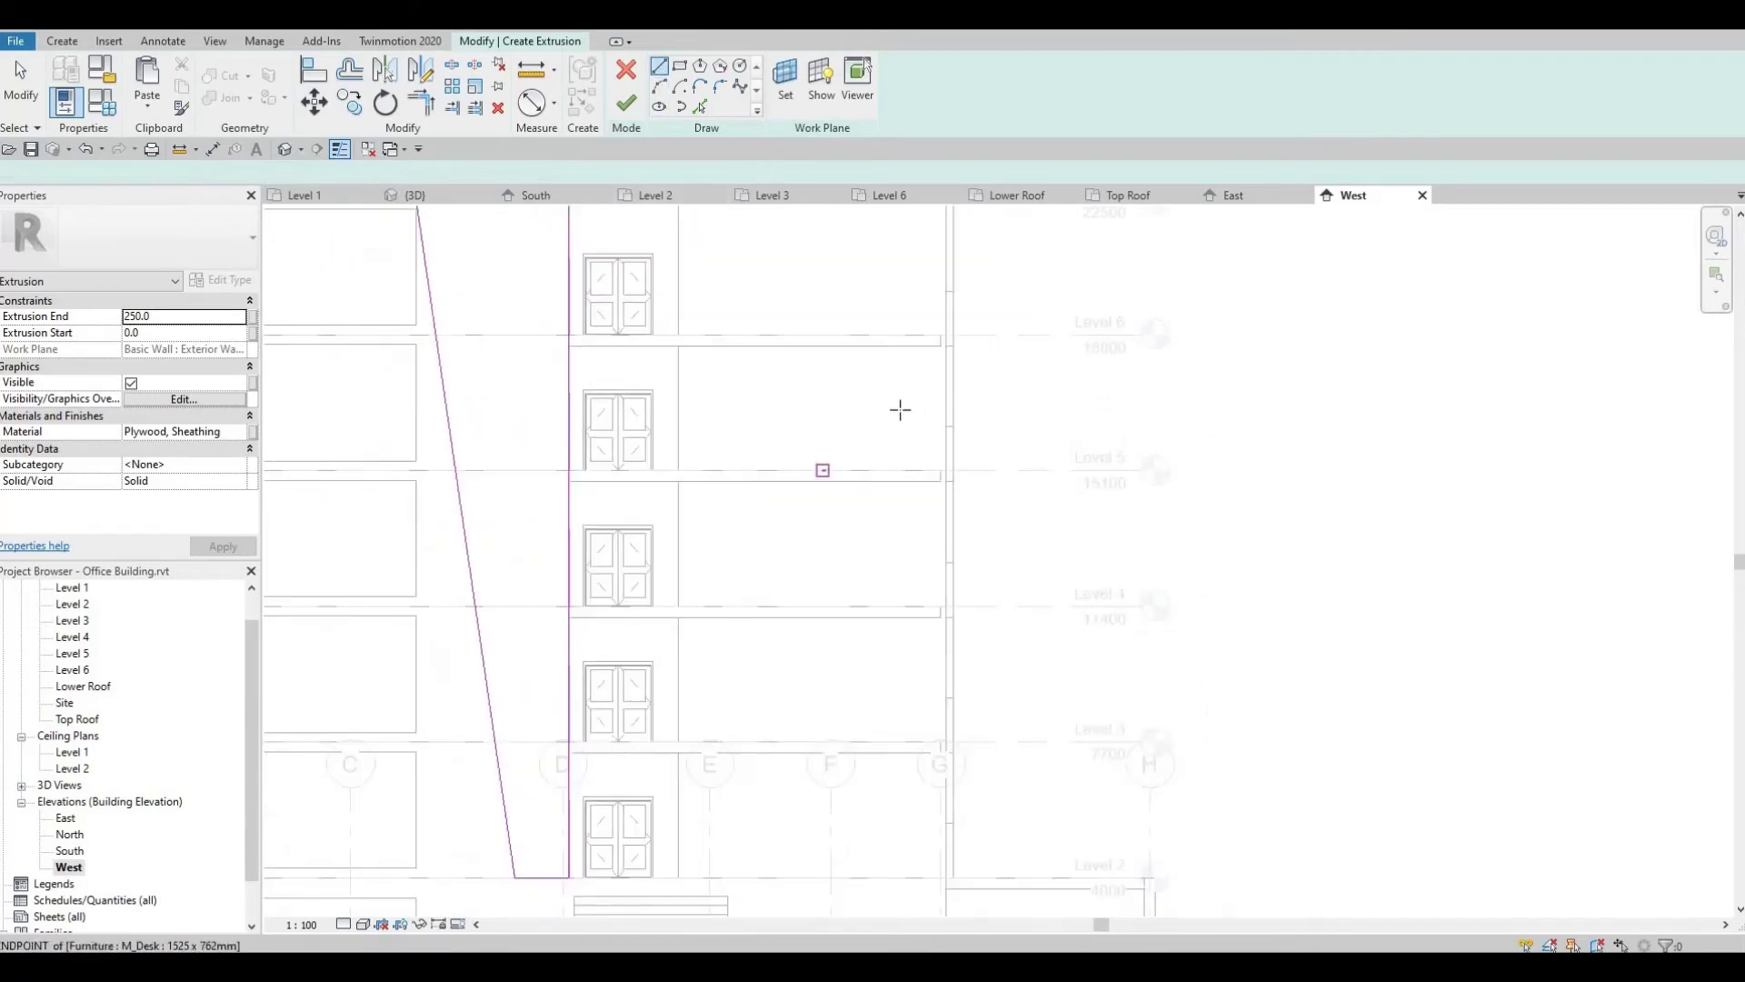
{"action": "scroll", "coordinate": [904, 405], "scroll_direction": "up", "scroll_amount": 1}
{"action": "middle_click_drag", "start_coordinate": [904, 401], "coordinate": [915, 611]}
{"action": "scroll", "coordinate": [941, 444], "scroll_direction": "up", "scroll_amount": 3}
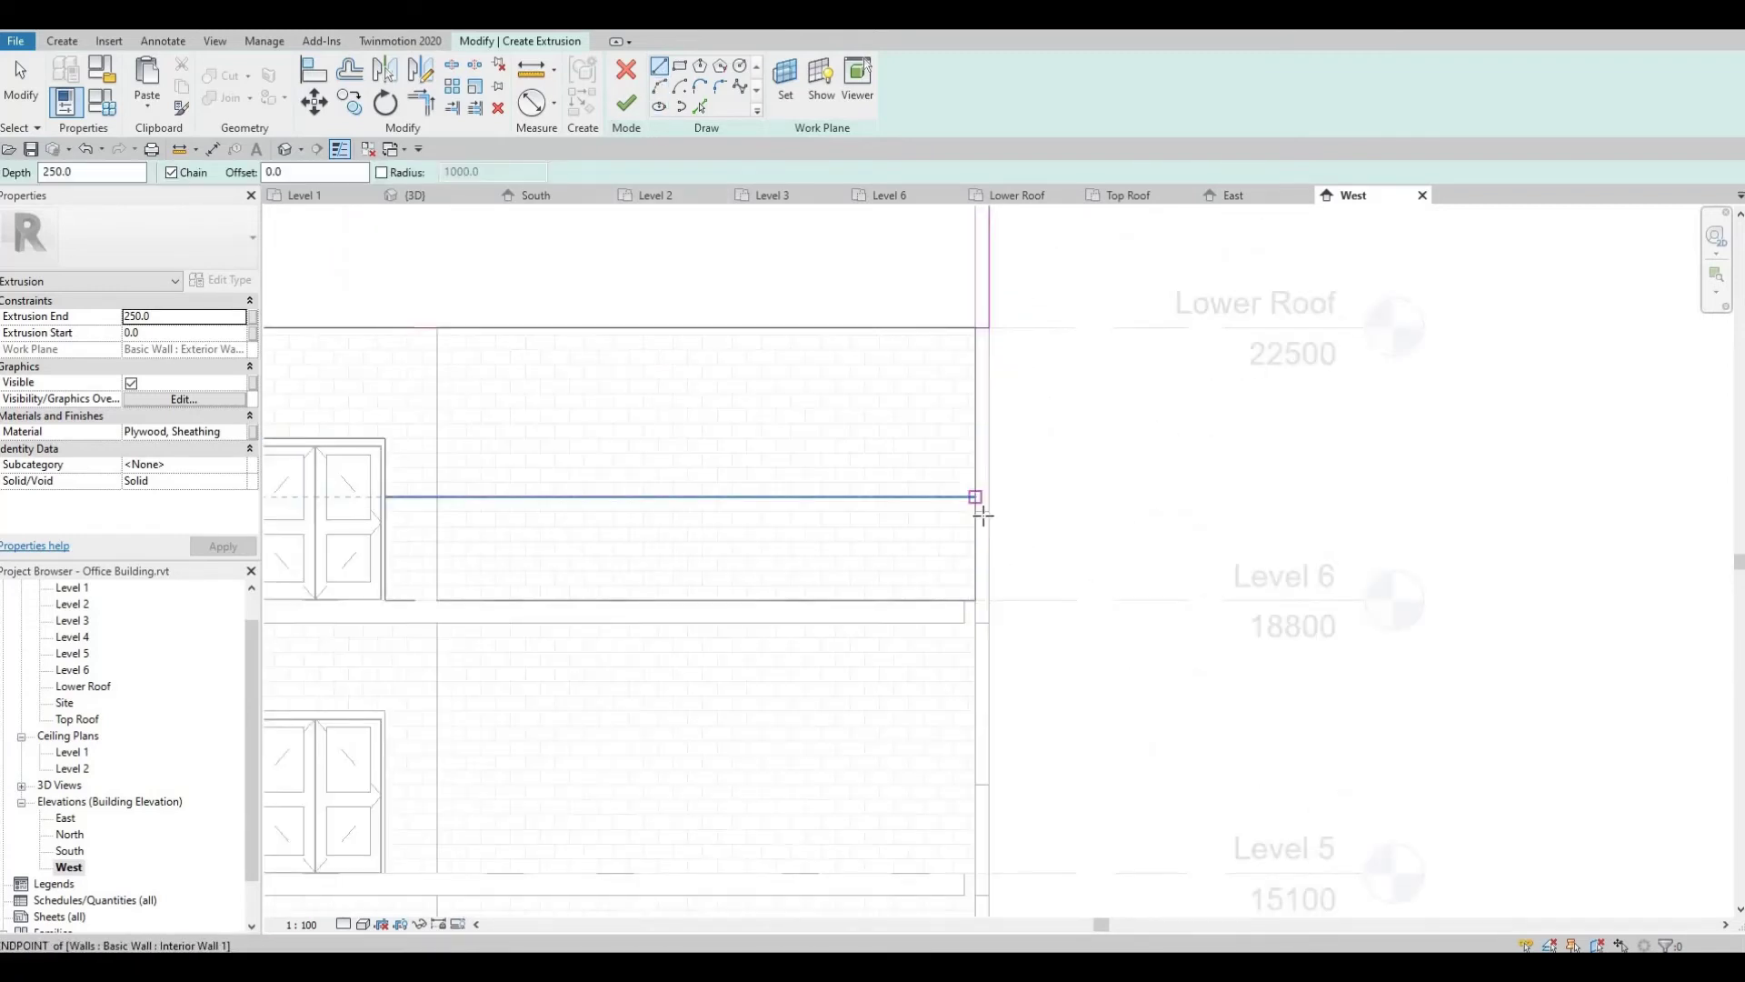
{"action": "left_click", "coordinate": [975, 511]}
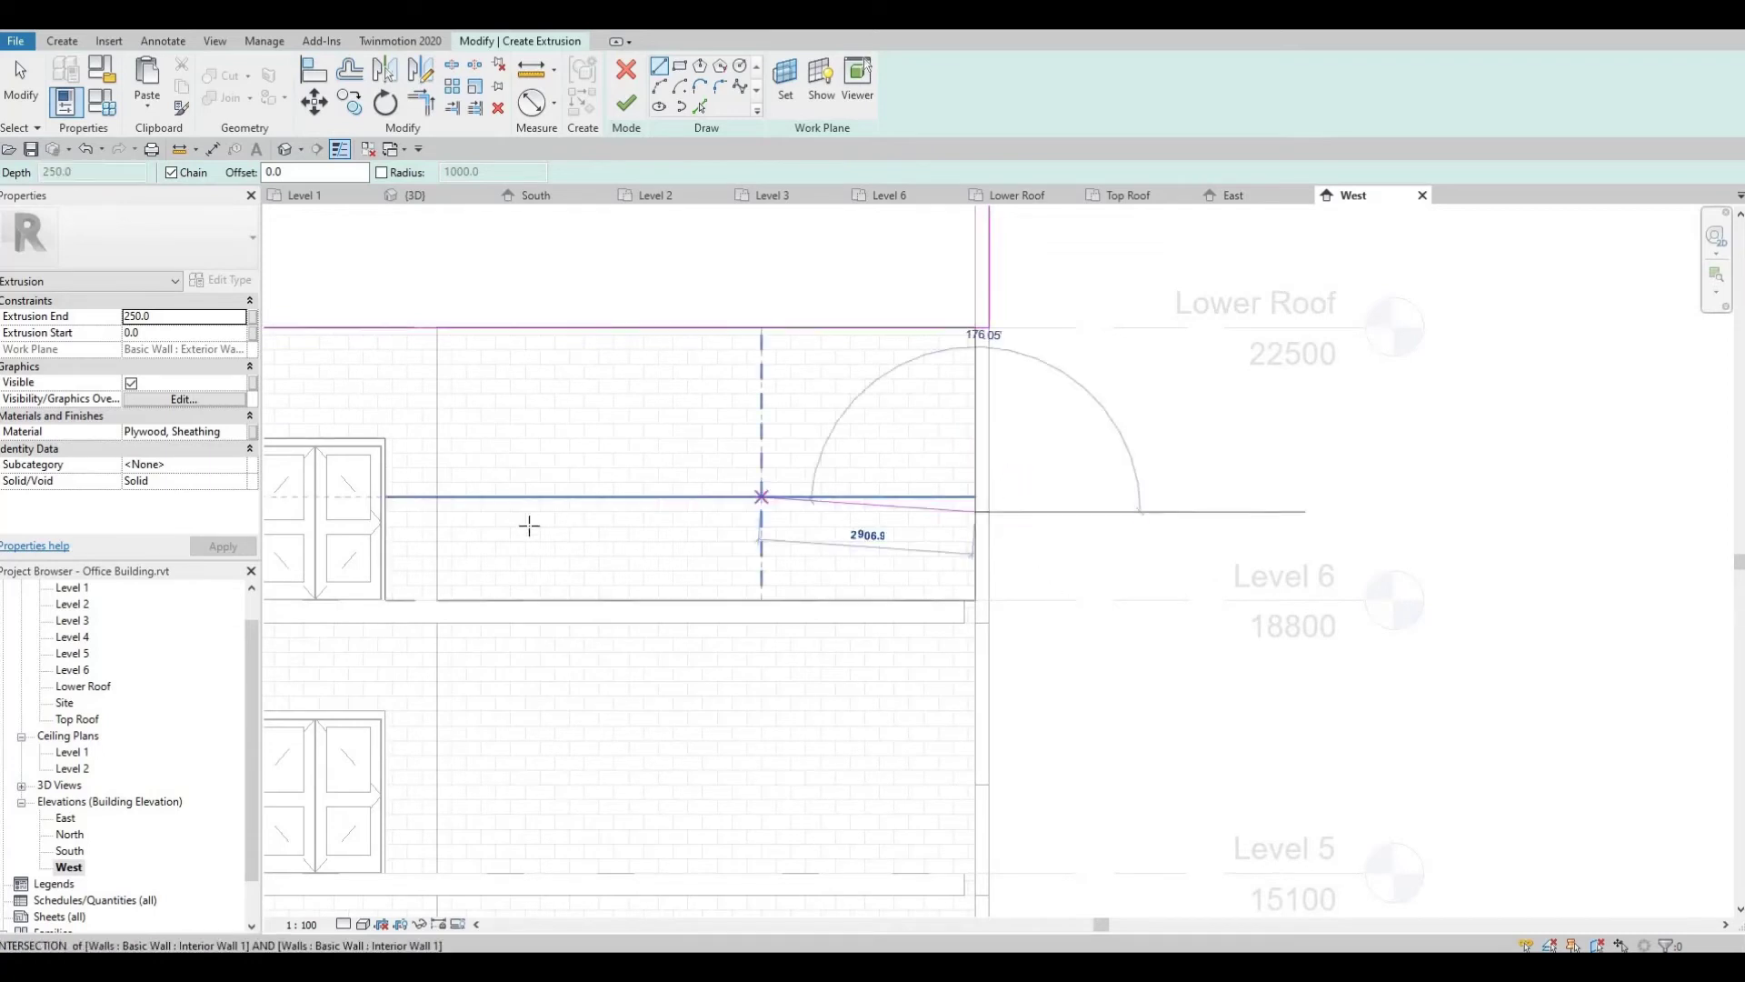
{"action": "mouse_move", "coordinate": [513, 523]}
{"action": "middle_mouse_down"}
{"action": "mouse_move", "coordinate": [740, 518]}
{"action": "mouse_move", "coordinate": [897, 490]}
{"action": "middle_mouse_up"}
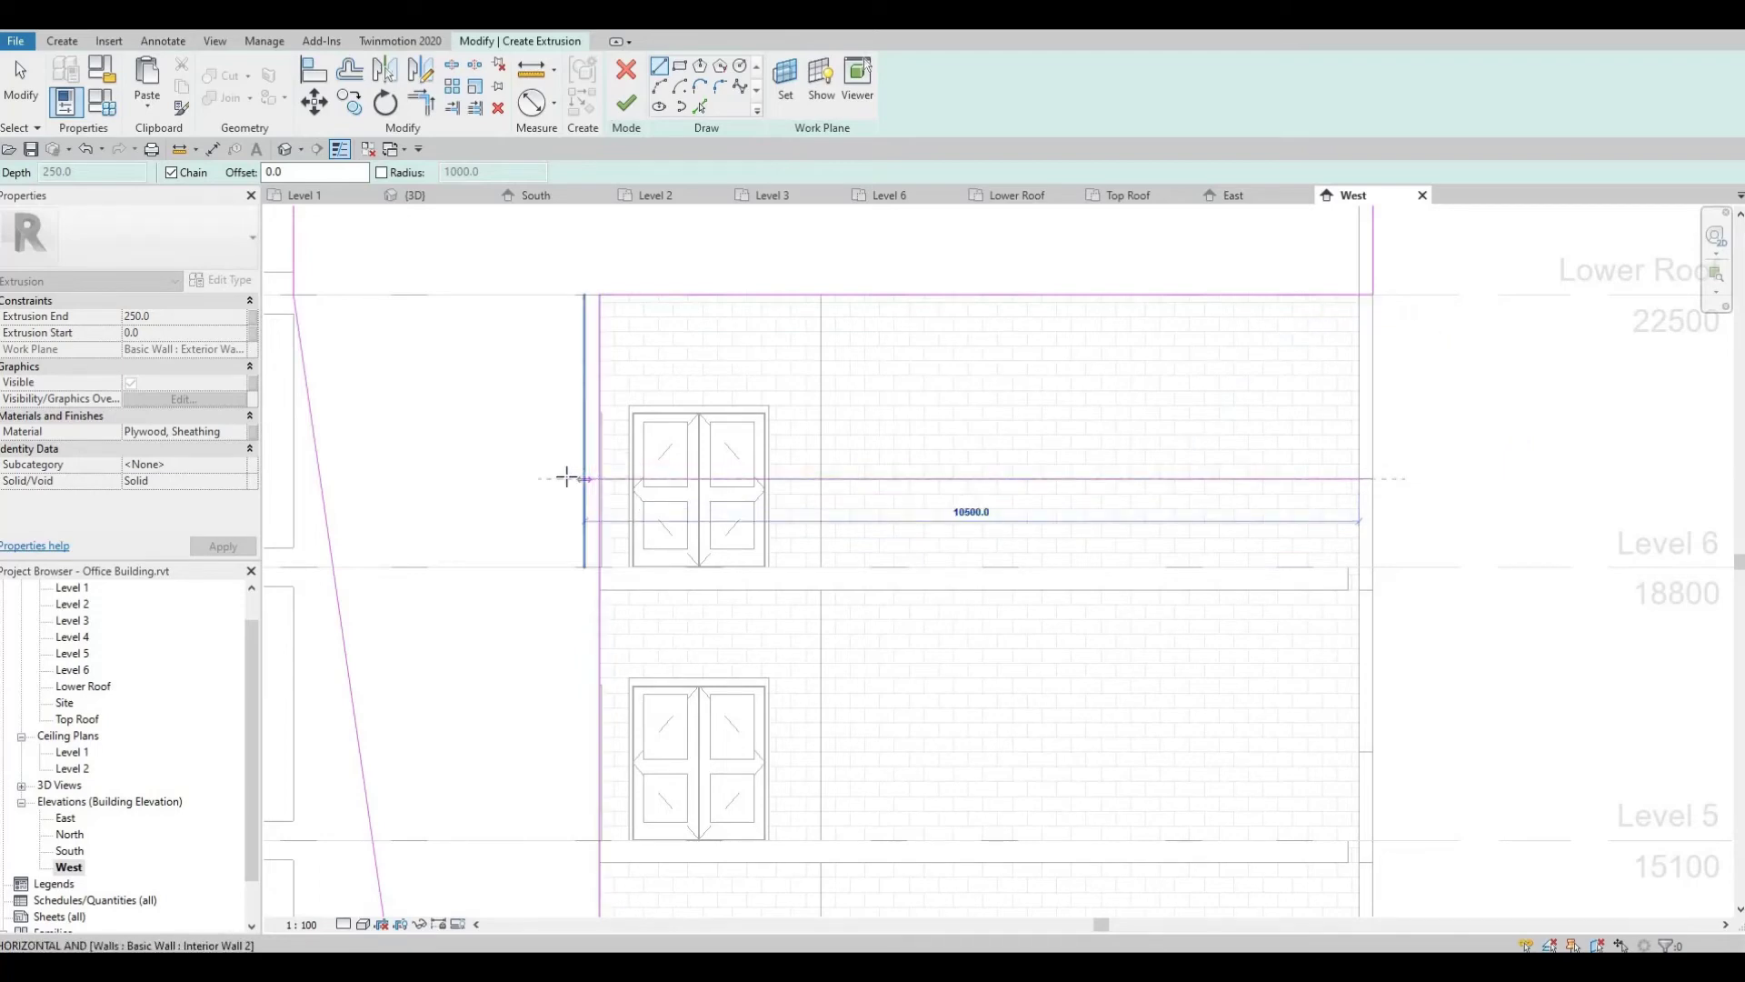
{"action": "left_click", "coordinate": [574, 575]}
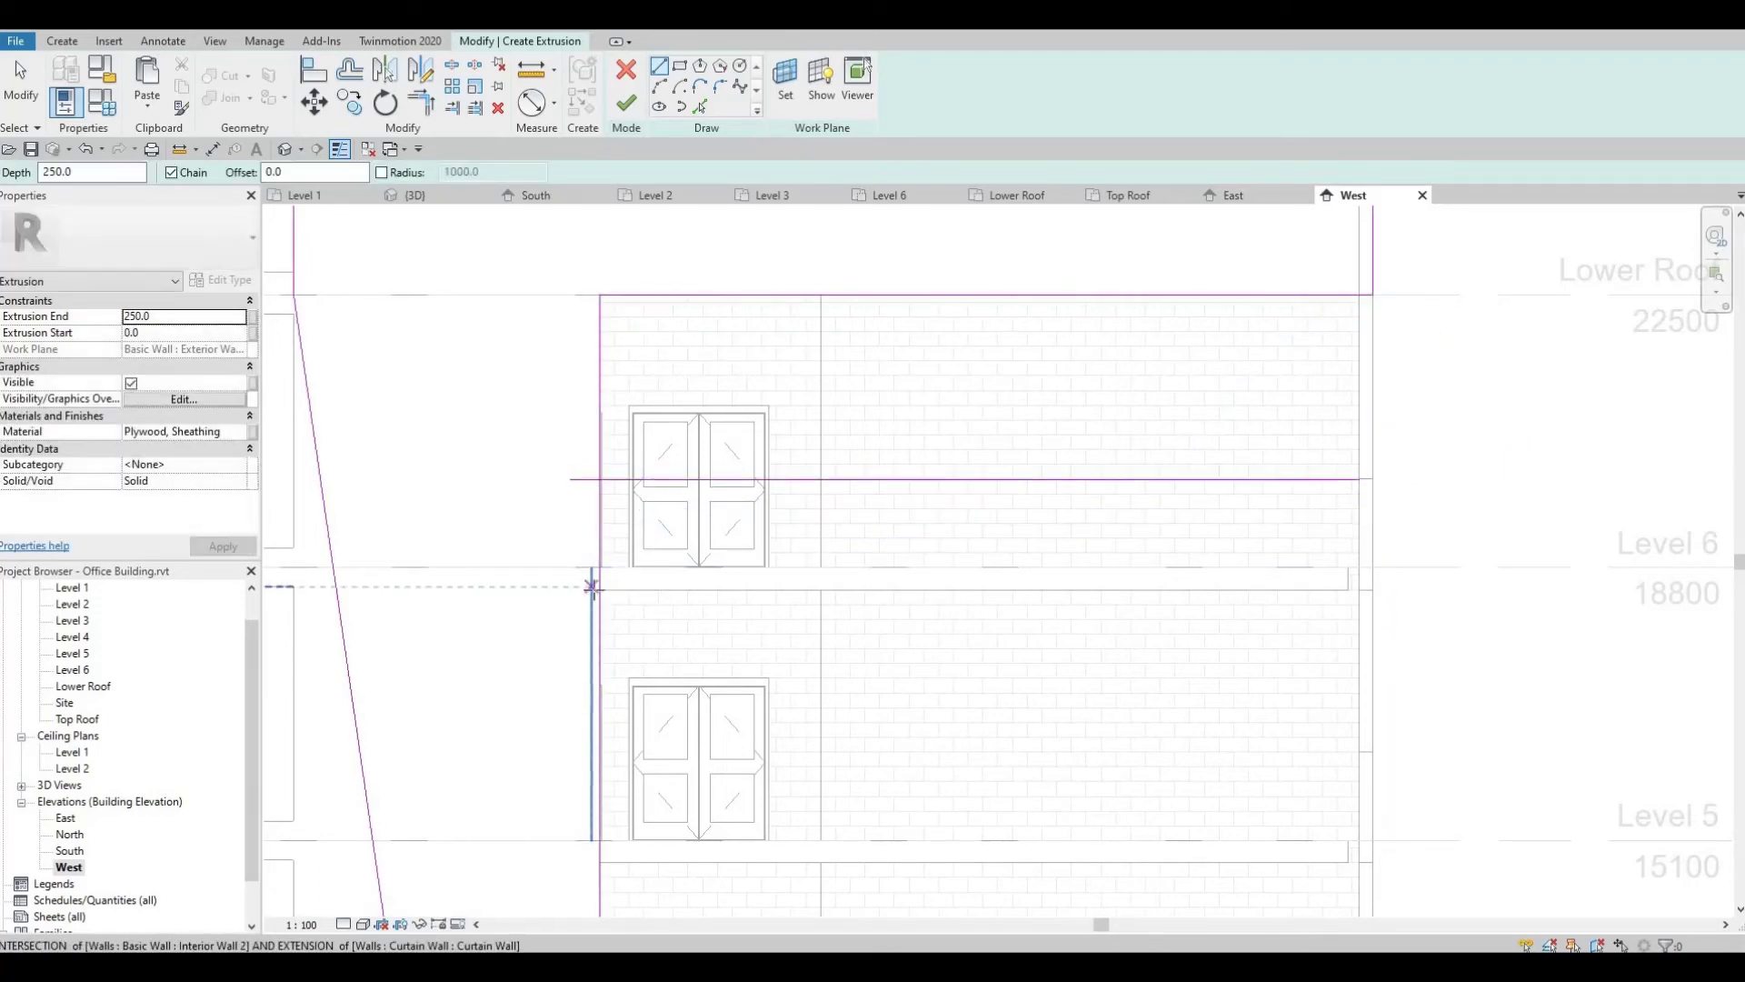
{"action": "left_click", "coordinate": [600, 587]}
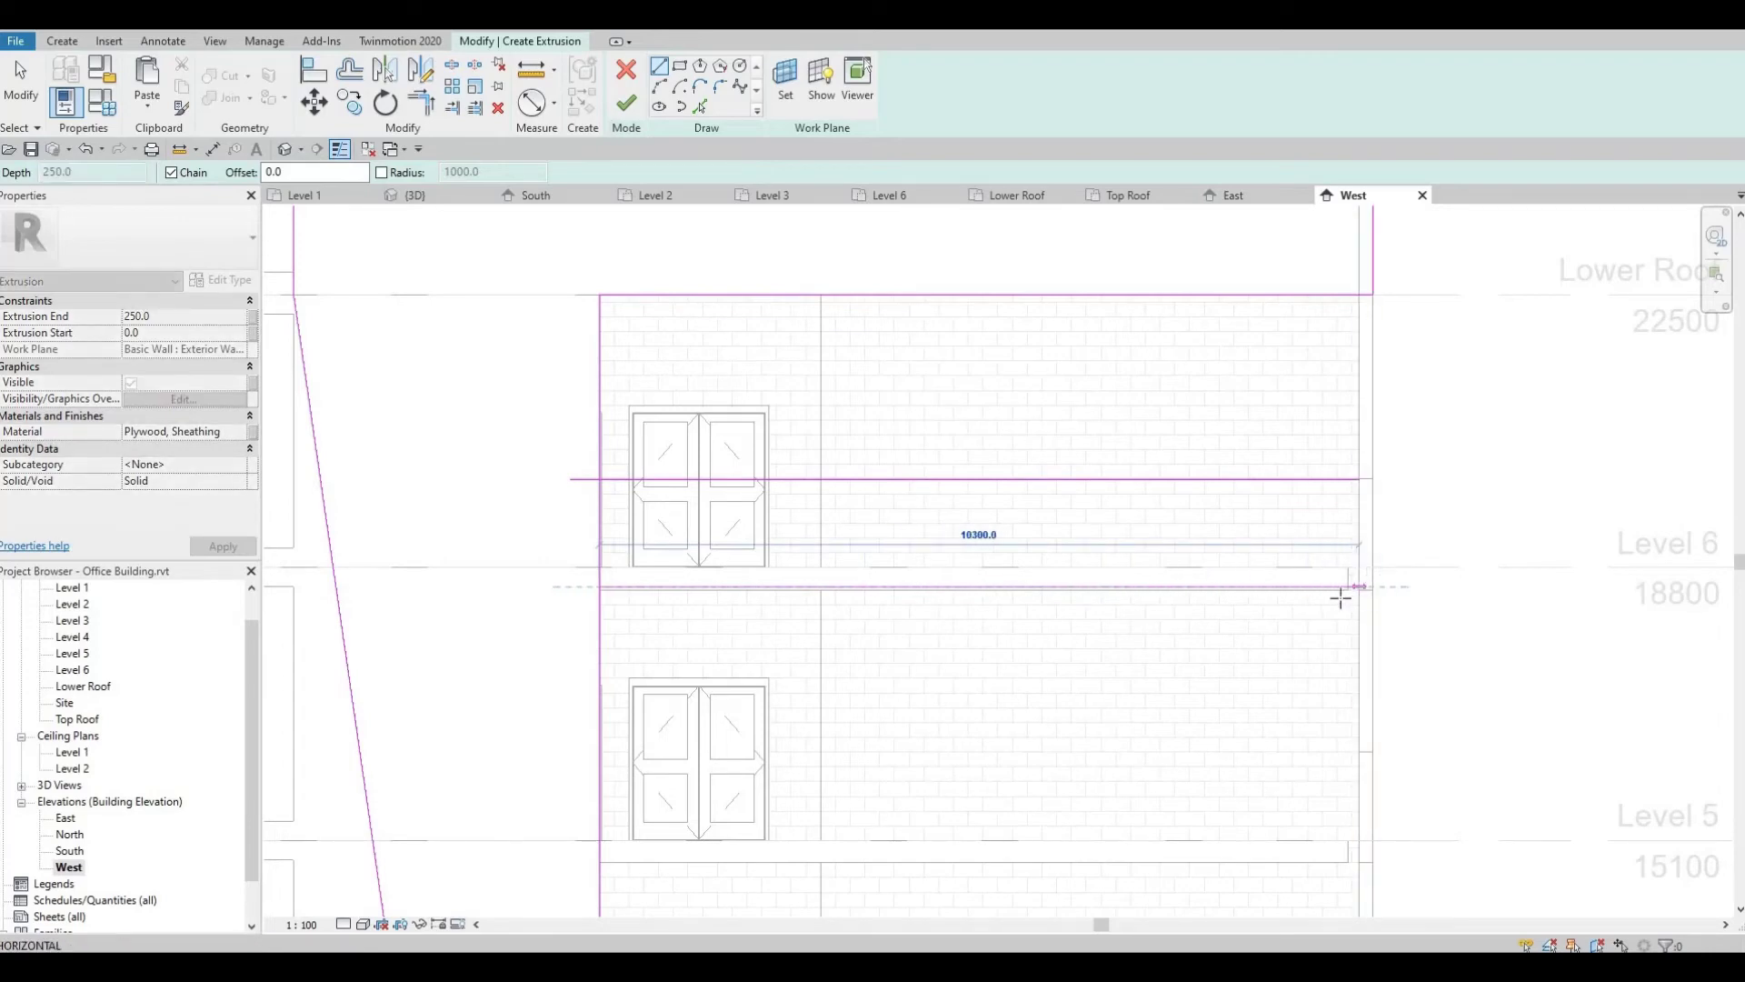
{"action": "left_click", "coordinate": [1322, 604]}
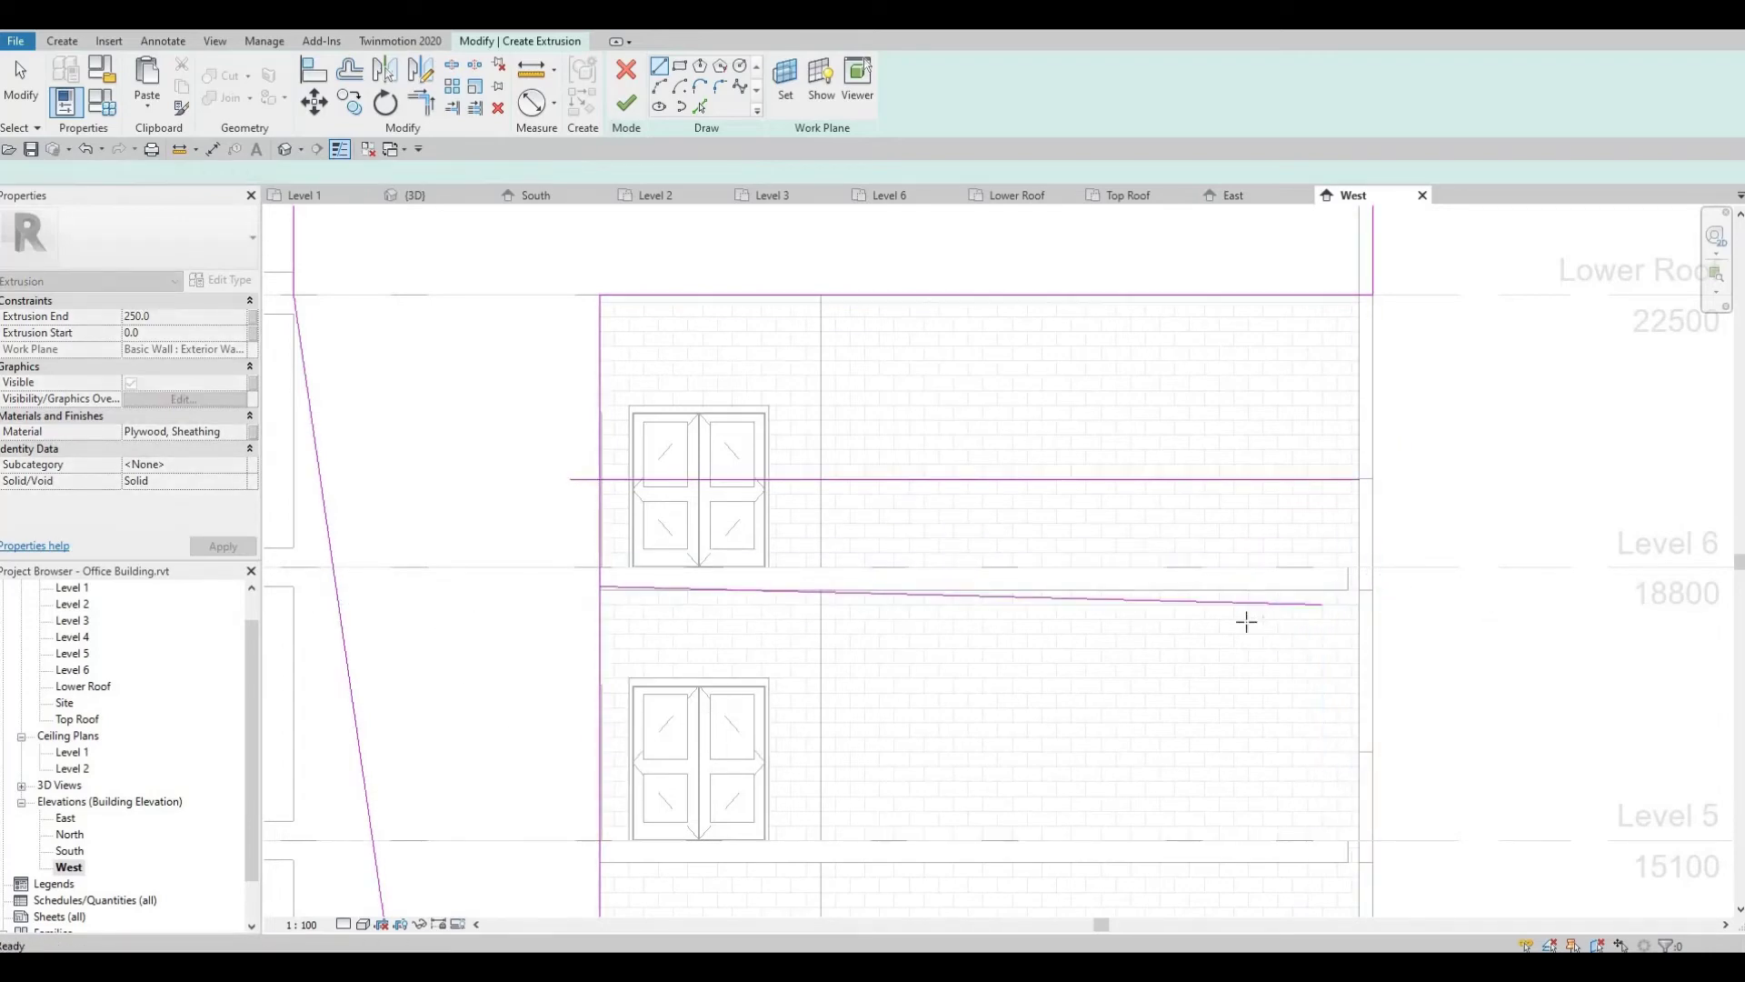
{"action": "key", "text": "ctrl+z"}
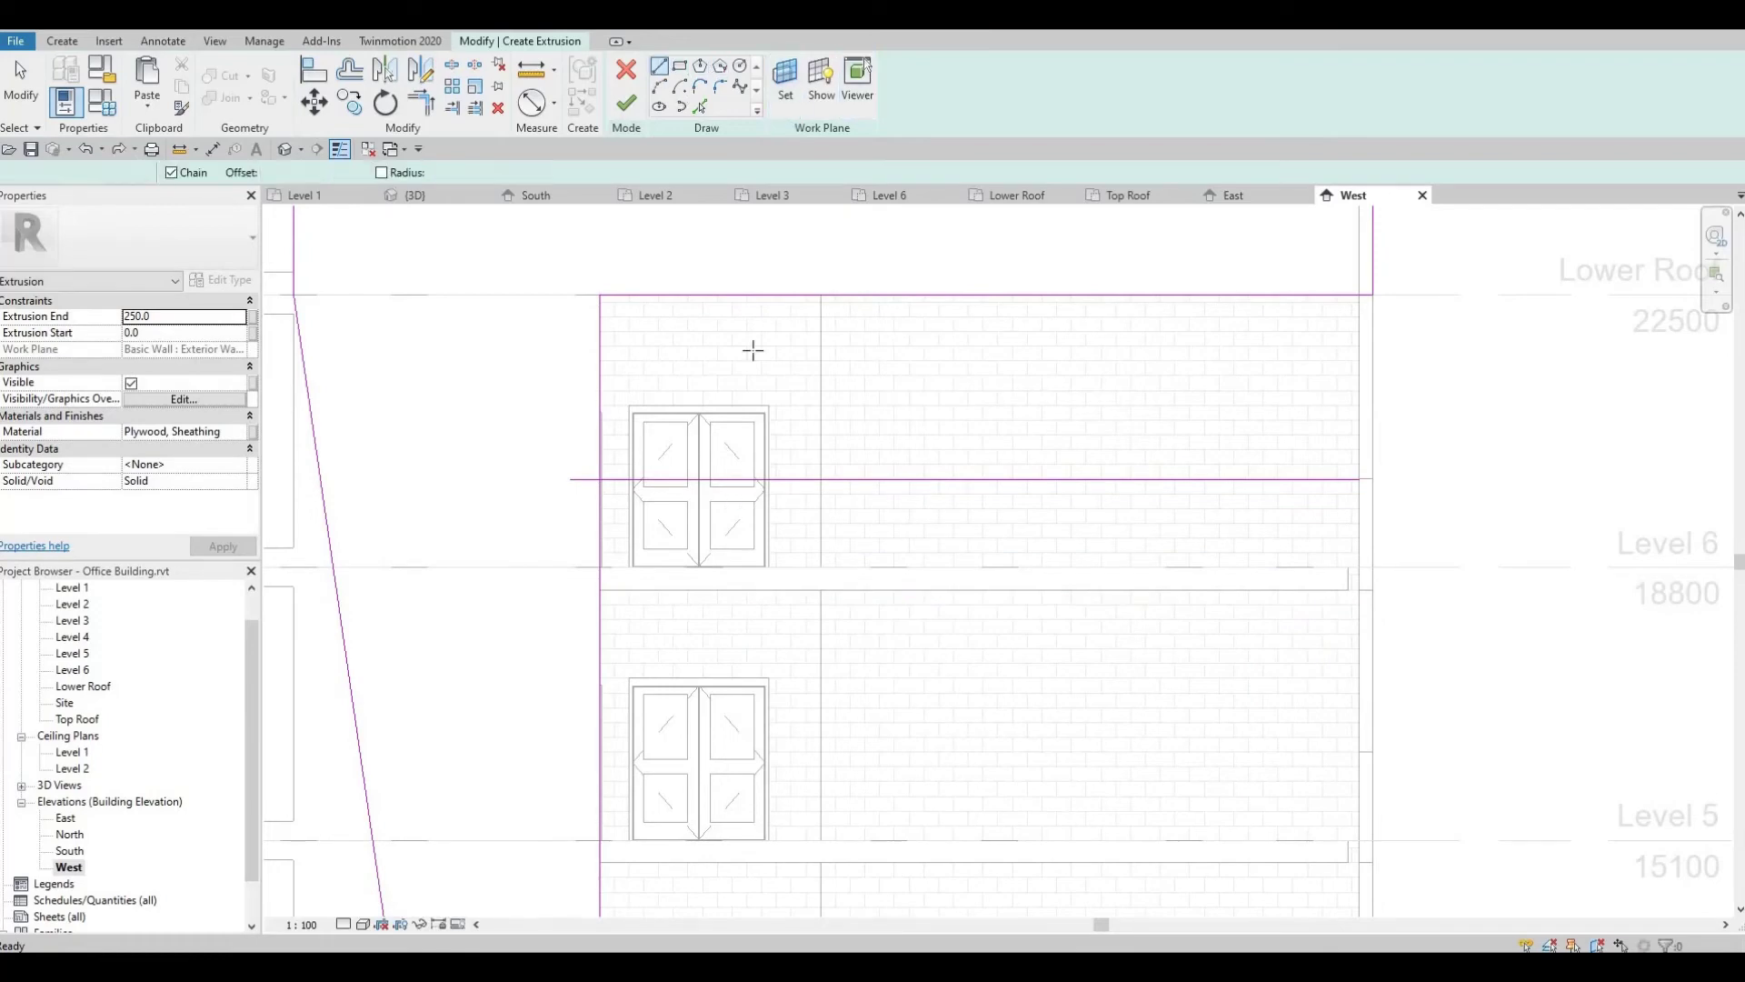
Create the band's lower line from the Level 6 balcony slab's underside and draw its vertical end line along the south extrusion's outer face.
{"action": "left_click", "coordinate": [700, 107]}
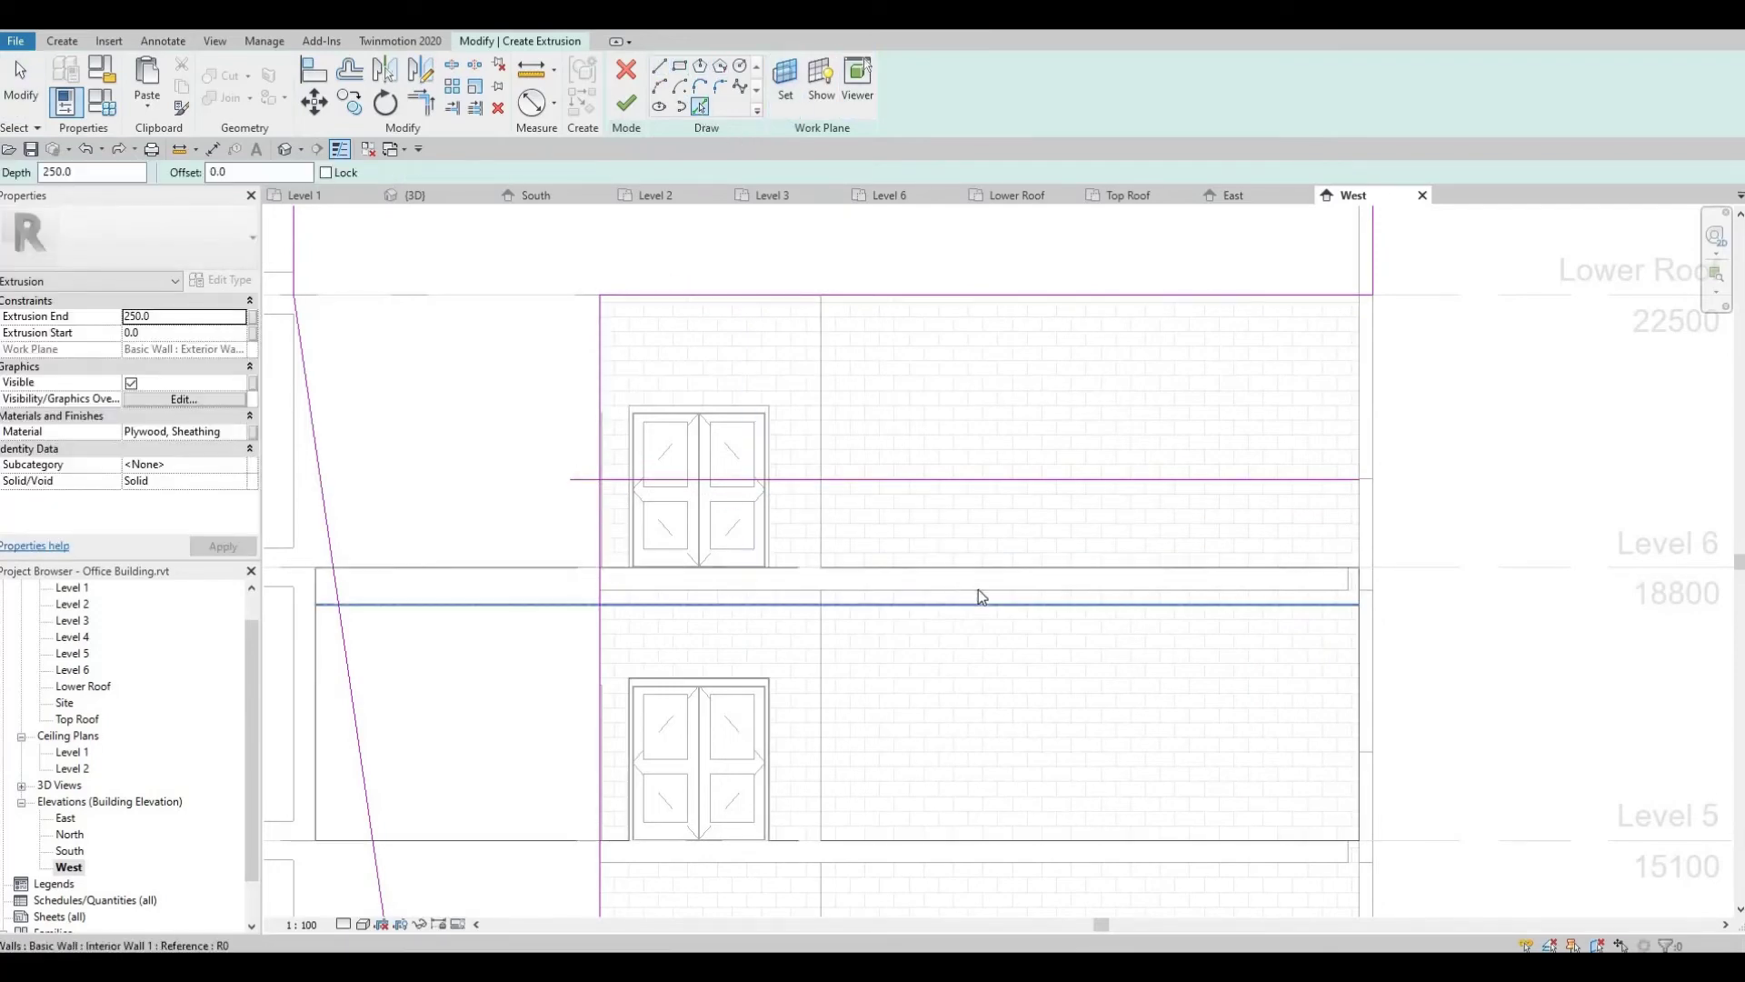
{"action": "scroll", "coordinate": [1137, 584], "scroll_direction": "up", "scroll_amount": 5}
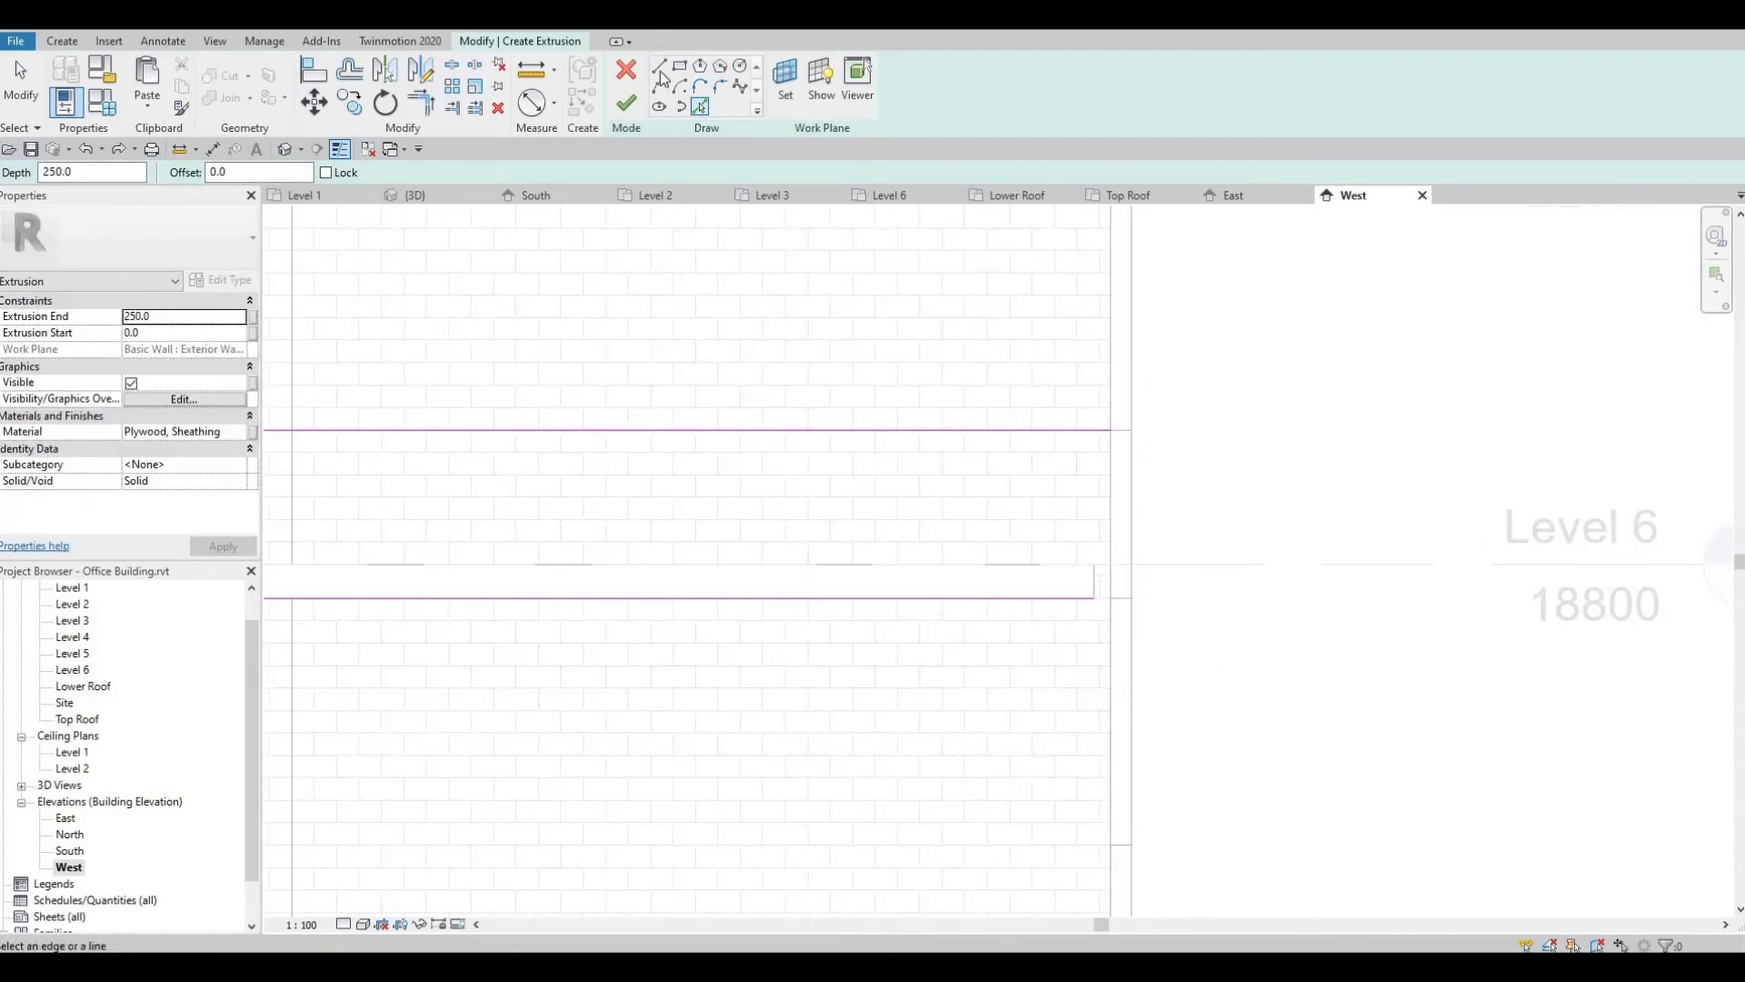
{"action": "key", "text": "l"}
{"action": "key", "text": "i"}
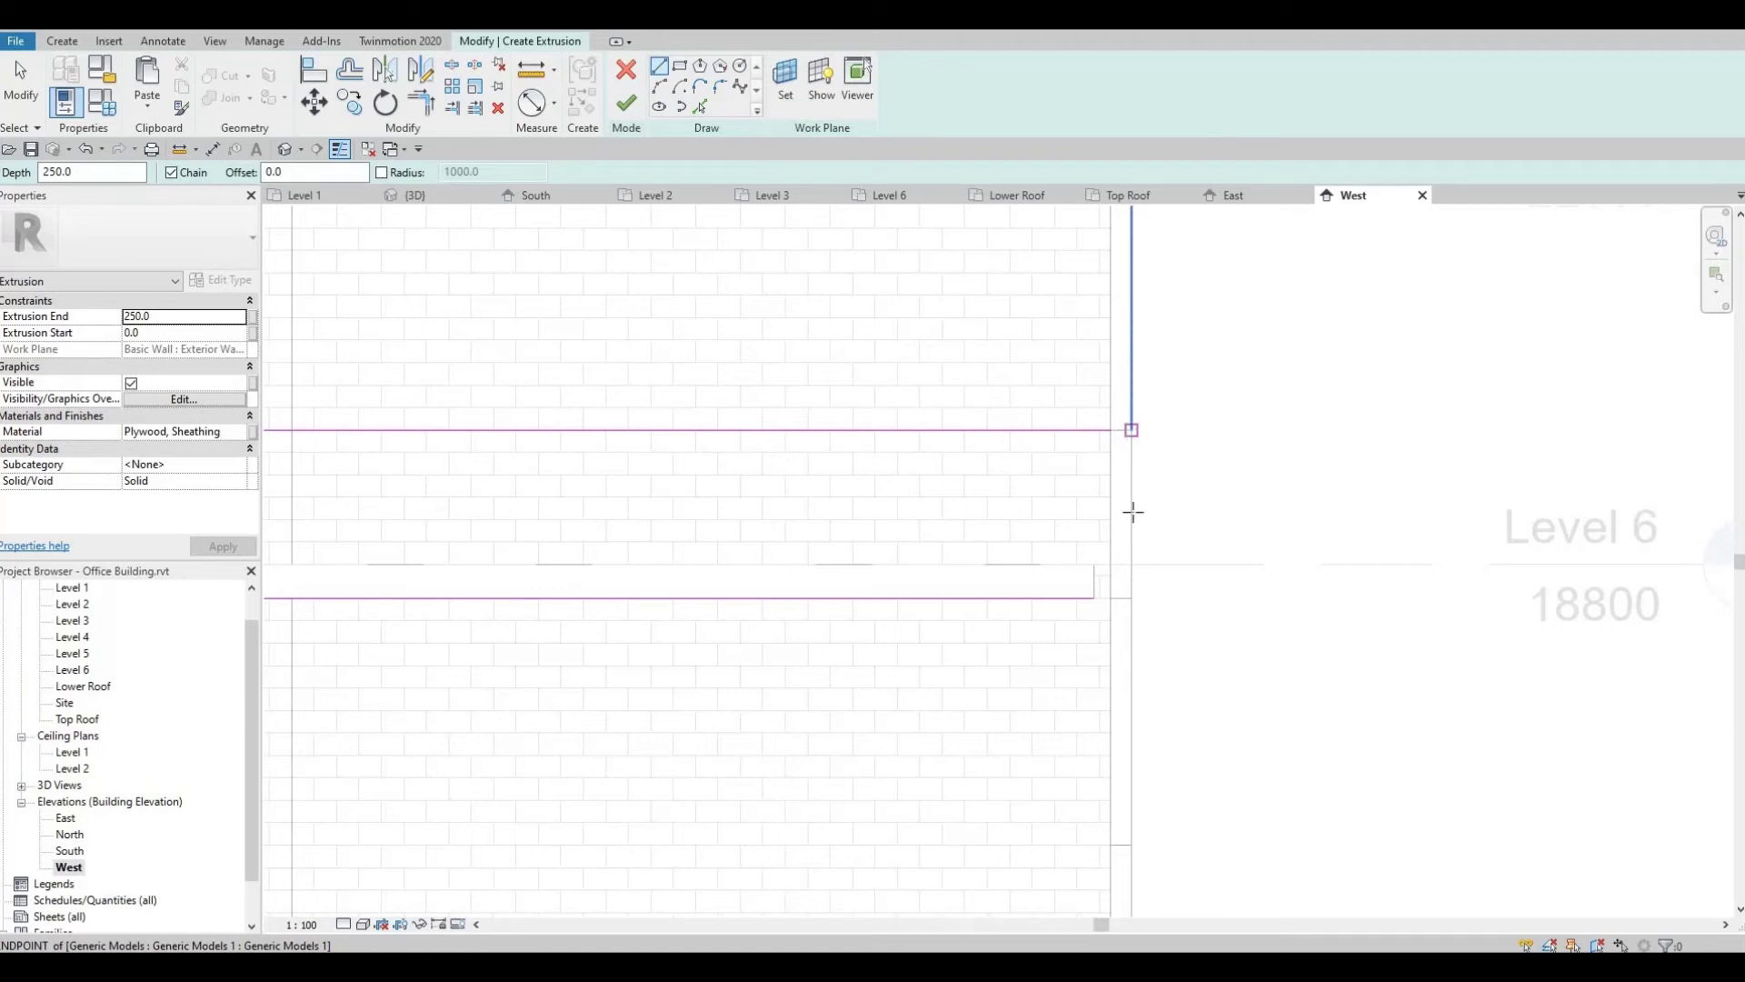
{"action": "left_click", "coordinate": [1131, 429]}
{"action": "left_click", "coordinate": [1147, 600]}
{"action": "key", "text": "Escape"}
{"action": "key", "text": "Escape"}
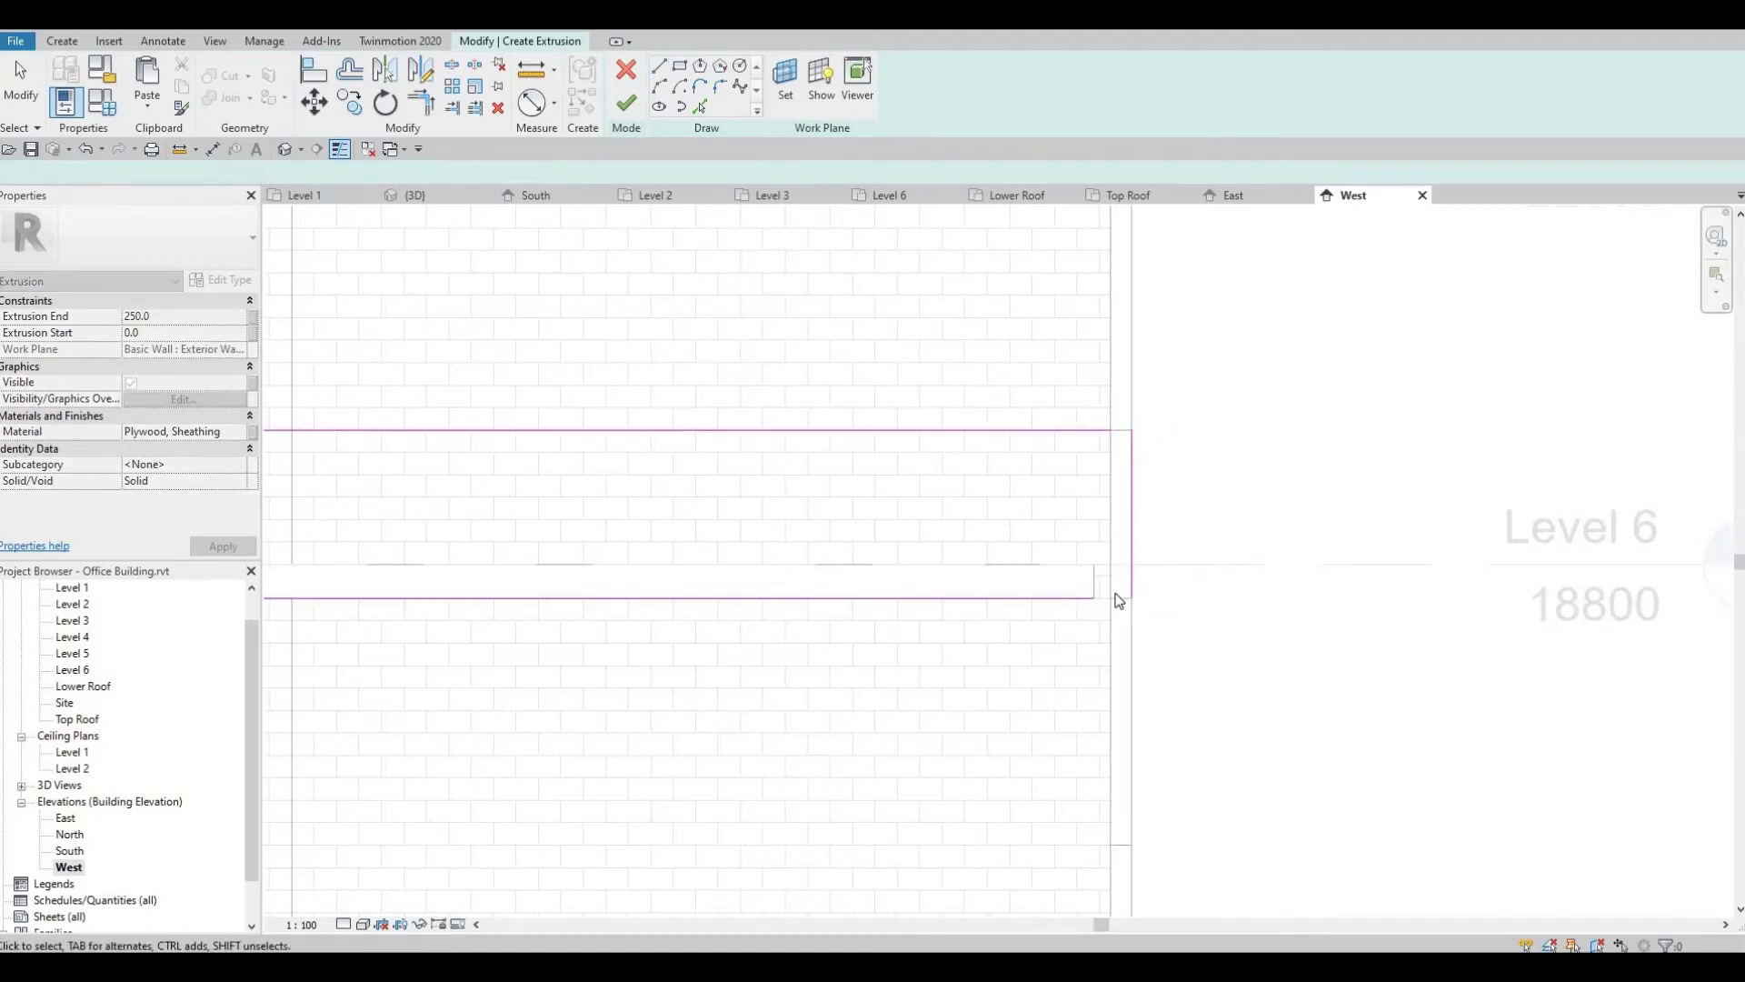
Trim the Level 6 band's lower and upper lines to corners with its vertical end line.
{"action": "key", "text": "t"}
{"action": "key", "text": "r"}
{"action": "left_click", "coordinate": [1061, 599]}
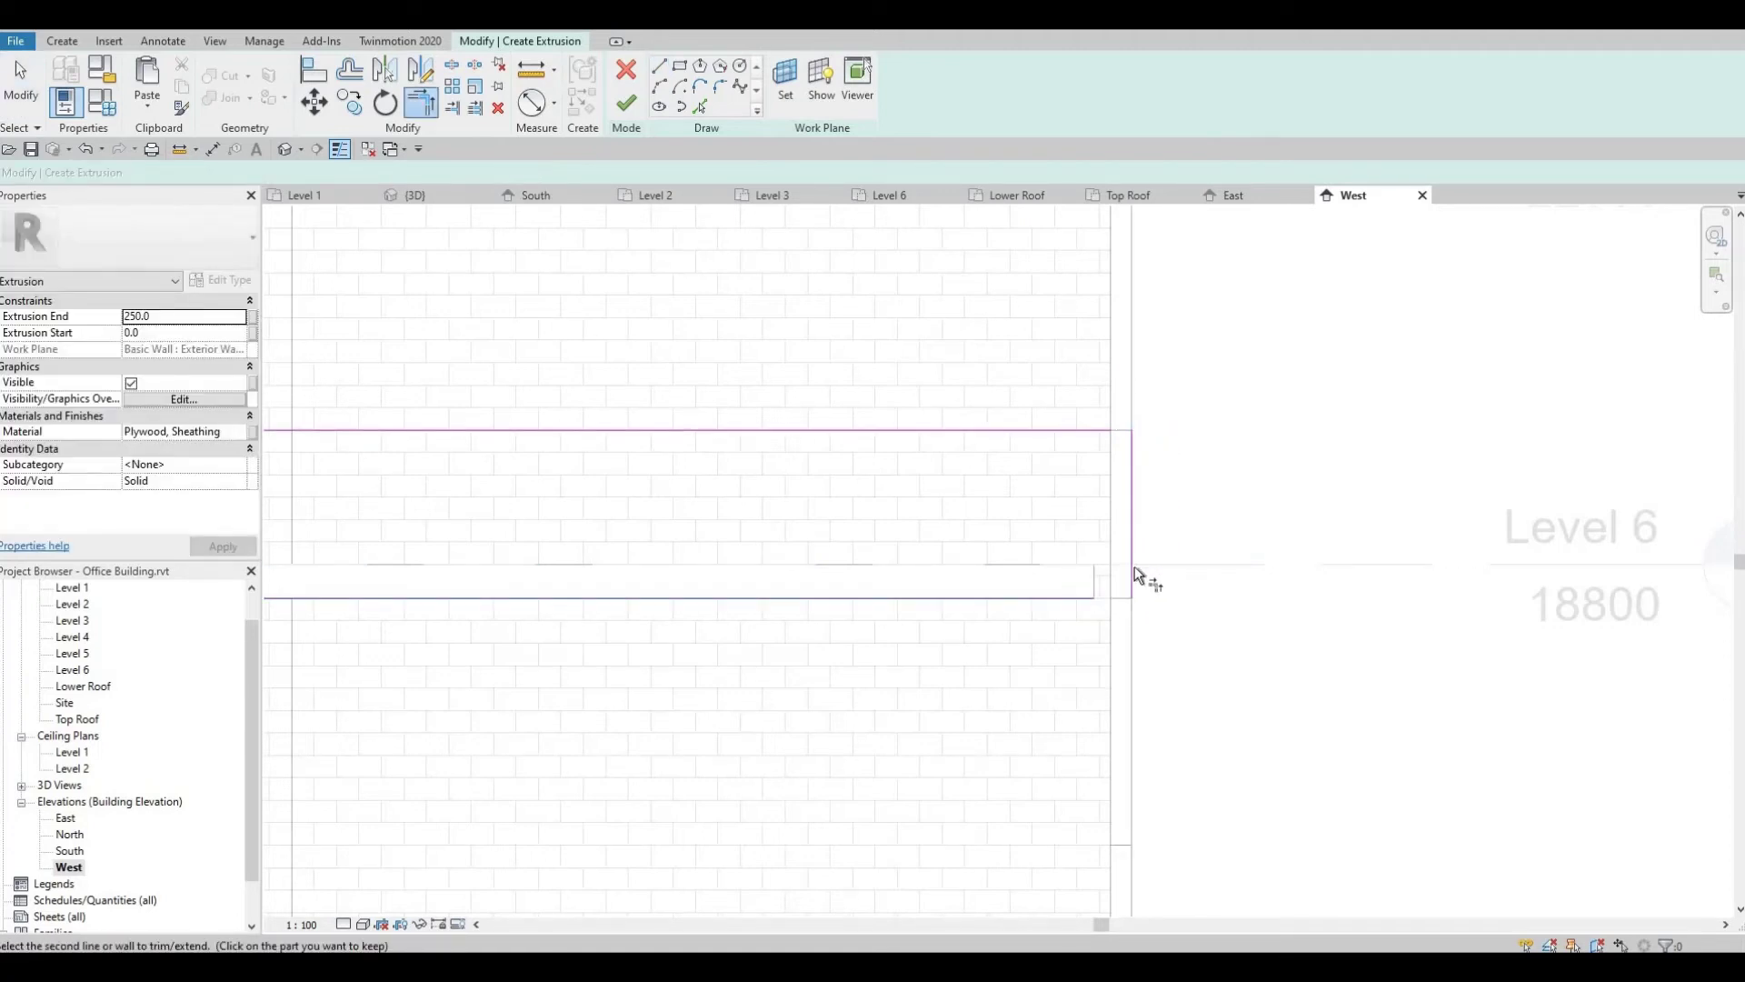
{"action": "left_click", "coordinate": [1134, 566]}
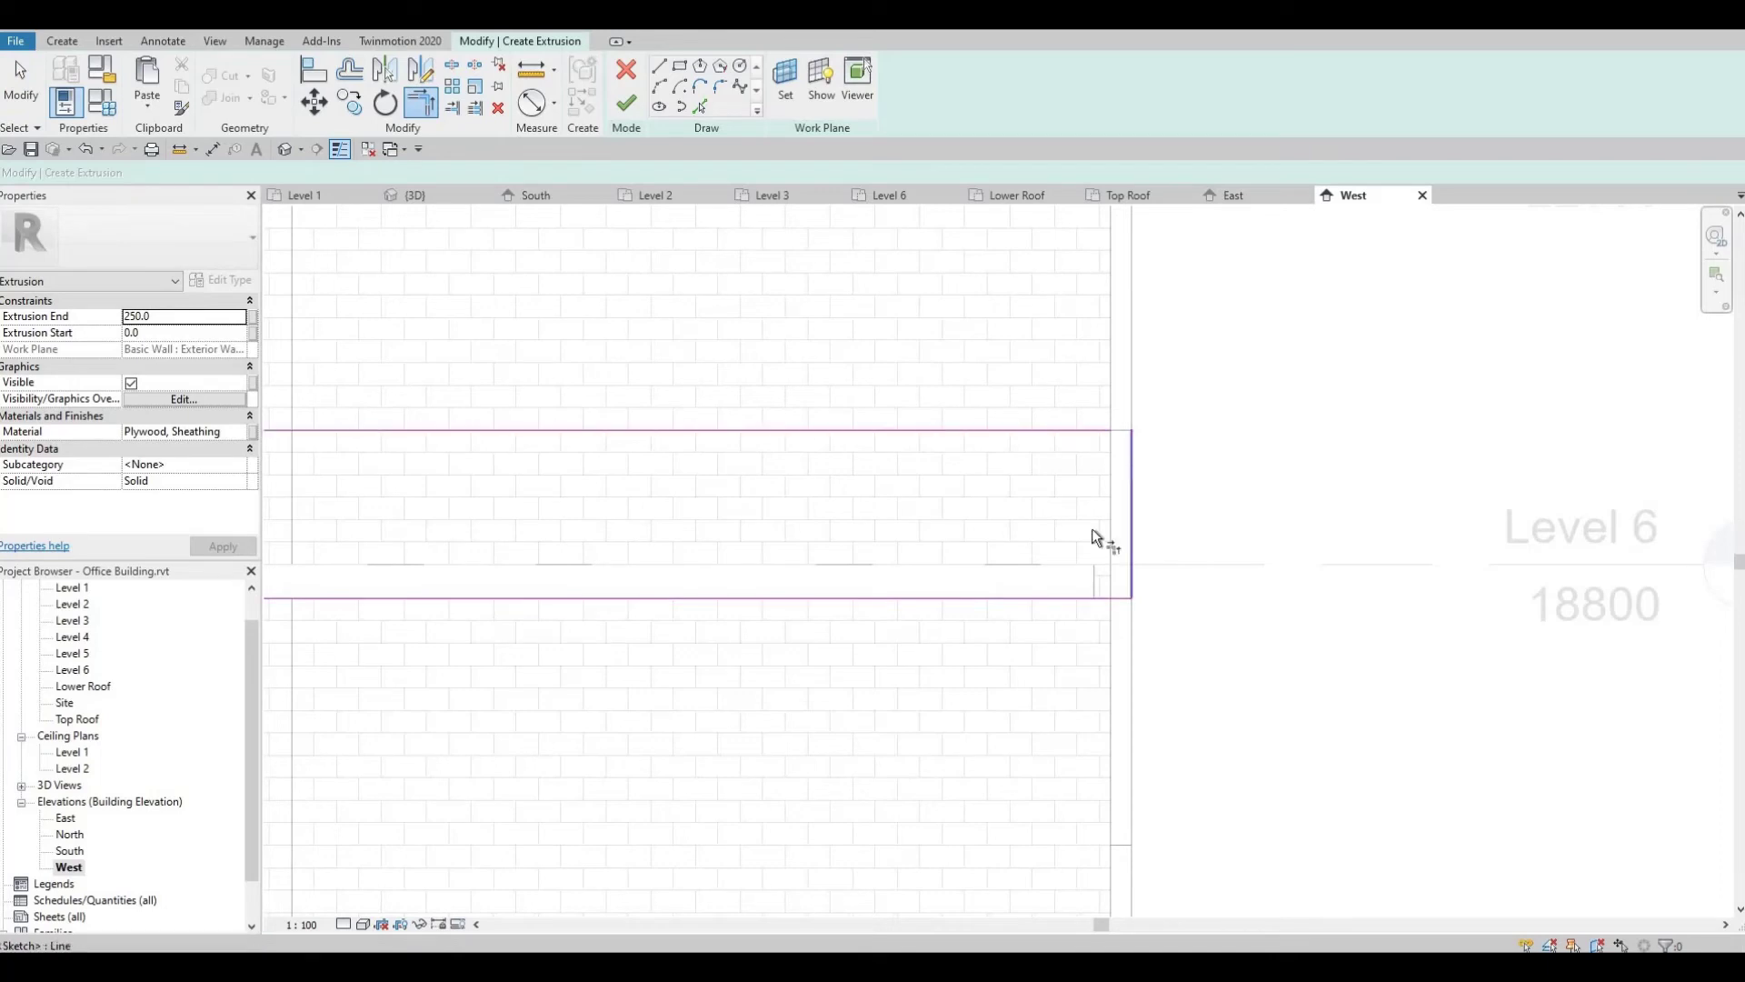
{"action": "left_click", "coordinate": [1131, 462]}
{"action": "scroll", "coordinate": [1082, 451], "scroll_direction": "up", "scroll_amount": 2}
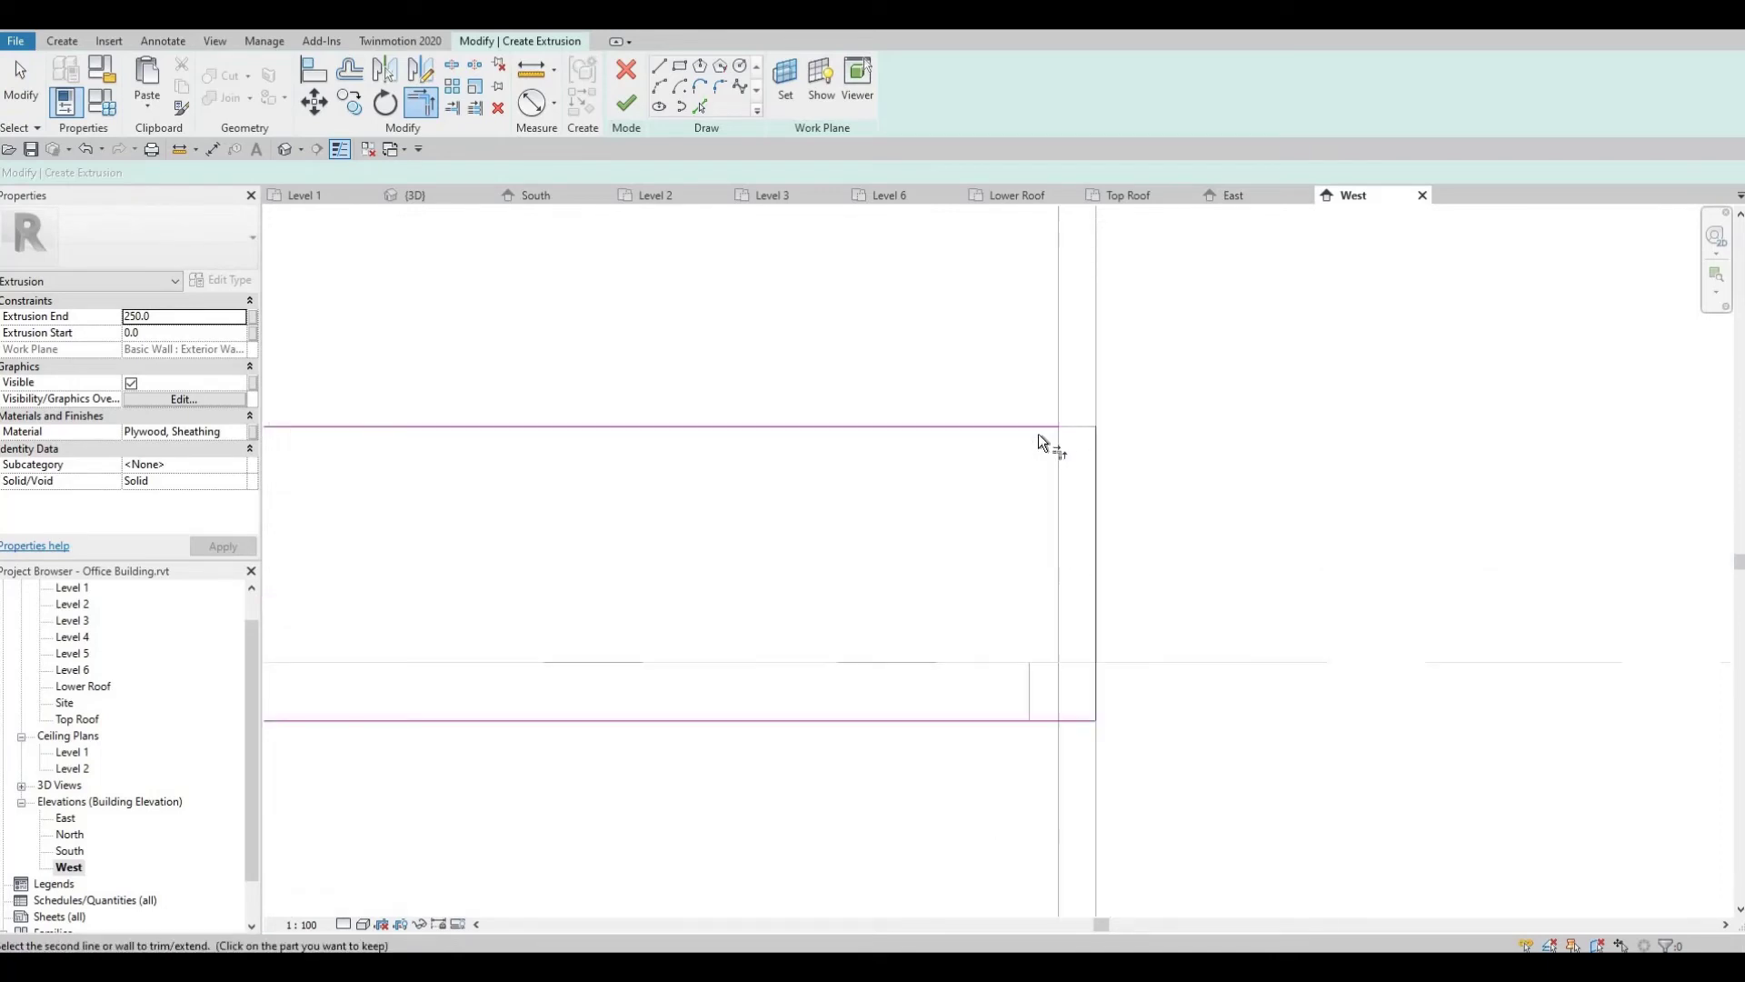
{"action": "left_click", "coordinate": [1038, 432]}
{"action": "scroll", "coordinate": [805, 623], "scroll_direction": "down", "scroll_amount": 2}
{"action": "middle_click_drag", "start_coordinate": [950, 630], "coordinate": [1400, 513]}
{"action": "scroll", "coordinate": [1400, 513], "scroll_direction": "down", "scroll_amount": 2}
{"action": "key", "text": "Escape"}
Shorten the Level 6 band's lower line so its free end lies between the slanted line and the profile's long vertical line.
{"action": "middle_click_drag", "start_coordinate": [681, 462], "coordinate": [713, 452]}
{"action": "scroll", "coordinate": [713, 453], "scroll_direction": "up", "scroll_amount": 1}
{"action": "scroll", "coordinate": [678, 510], "scroll_direction": "up", "scroll_amount": 1}
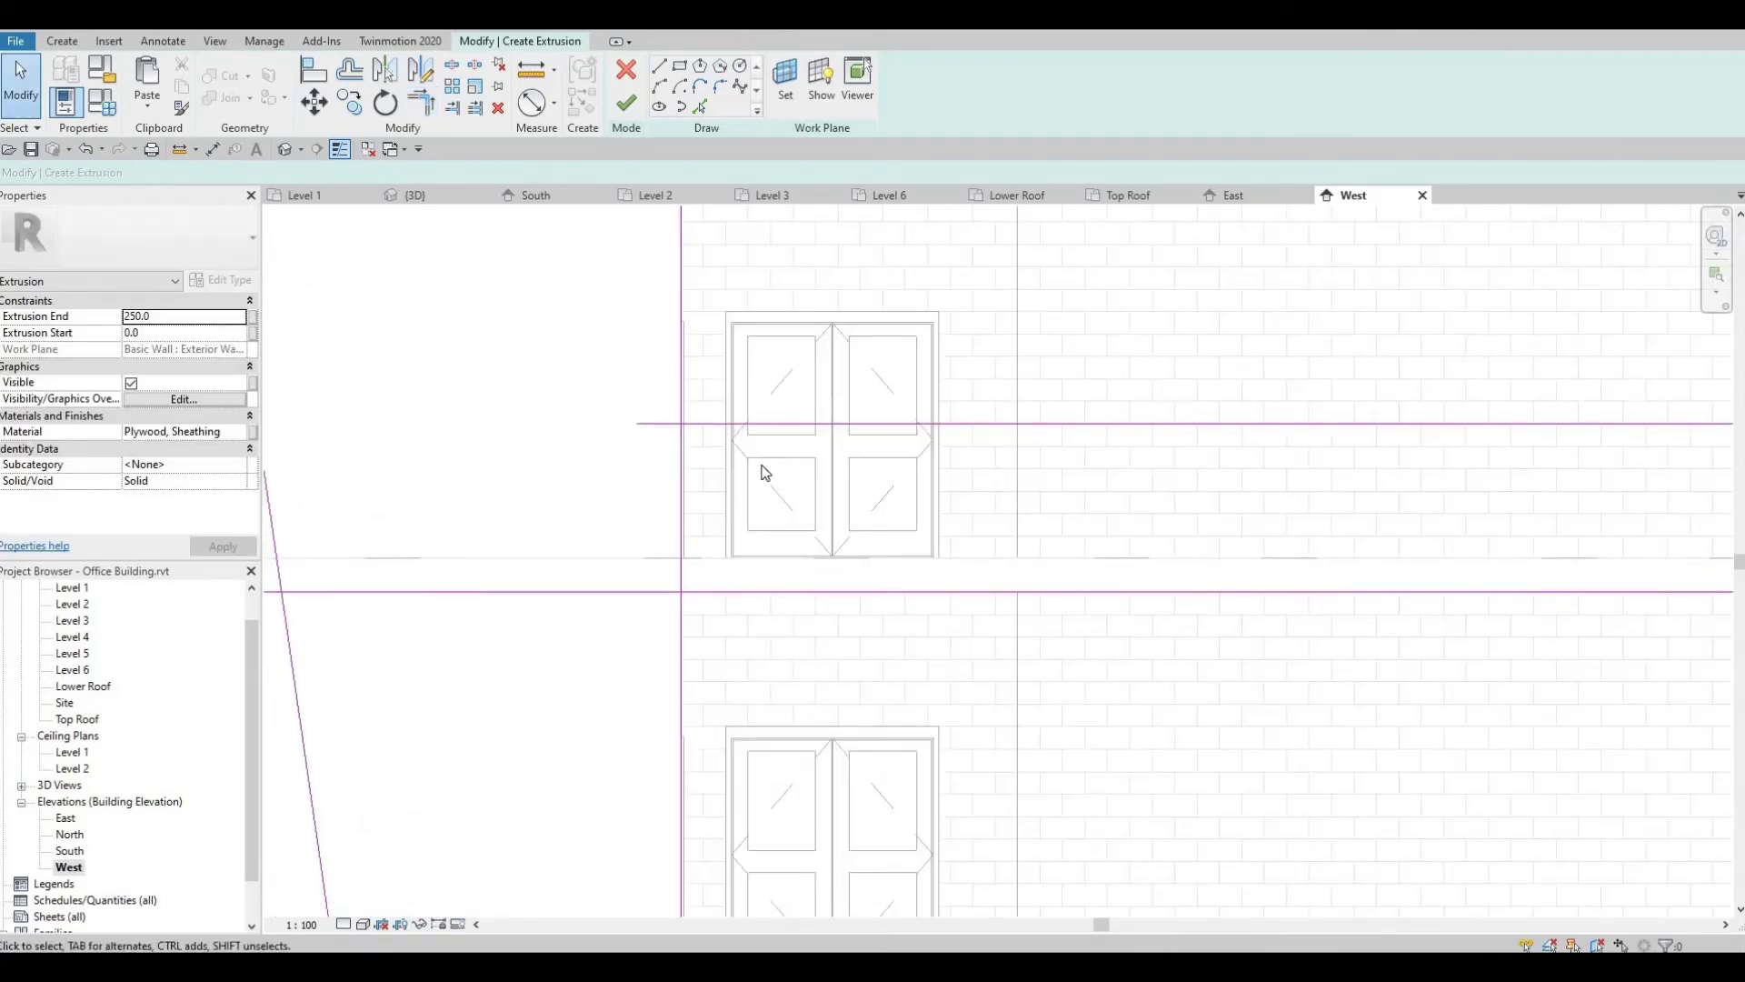
{"action": "scroll", "coordinate": [701, 597], "scroll_direction": "down", "scroll_amount": 2}
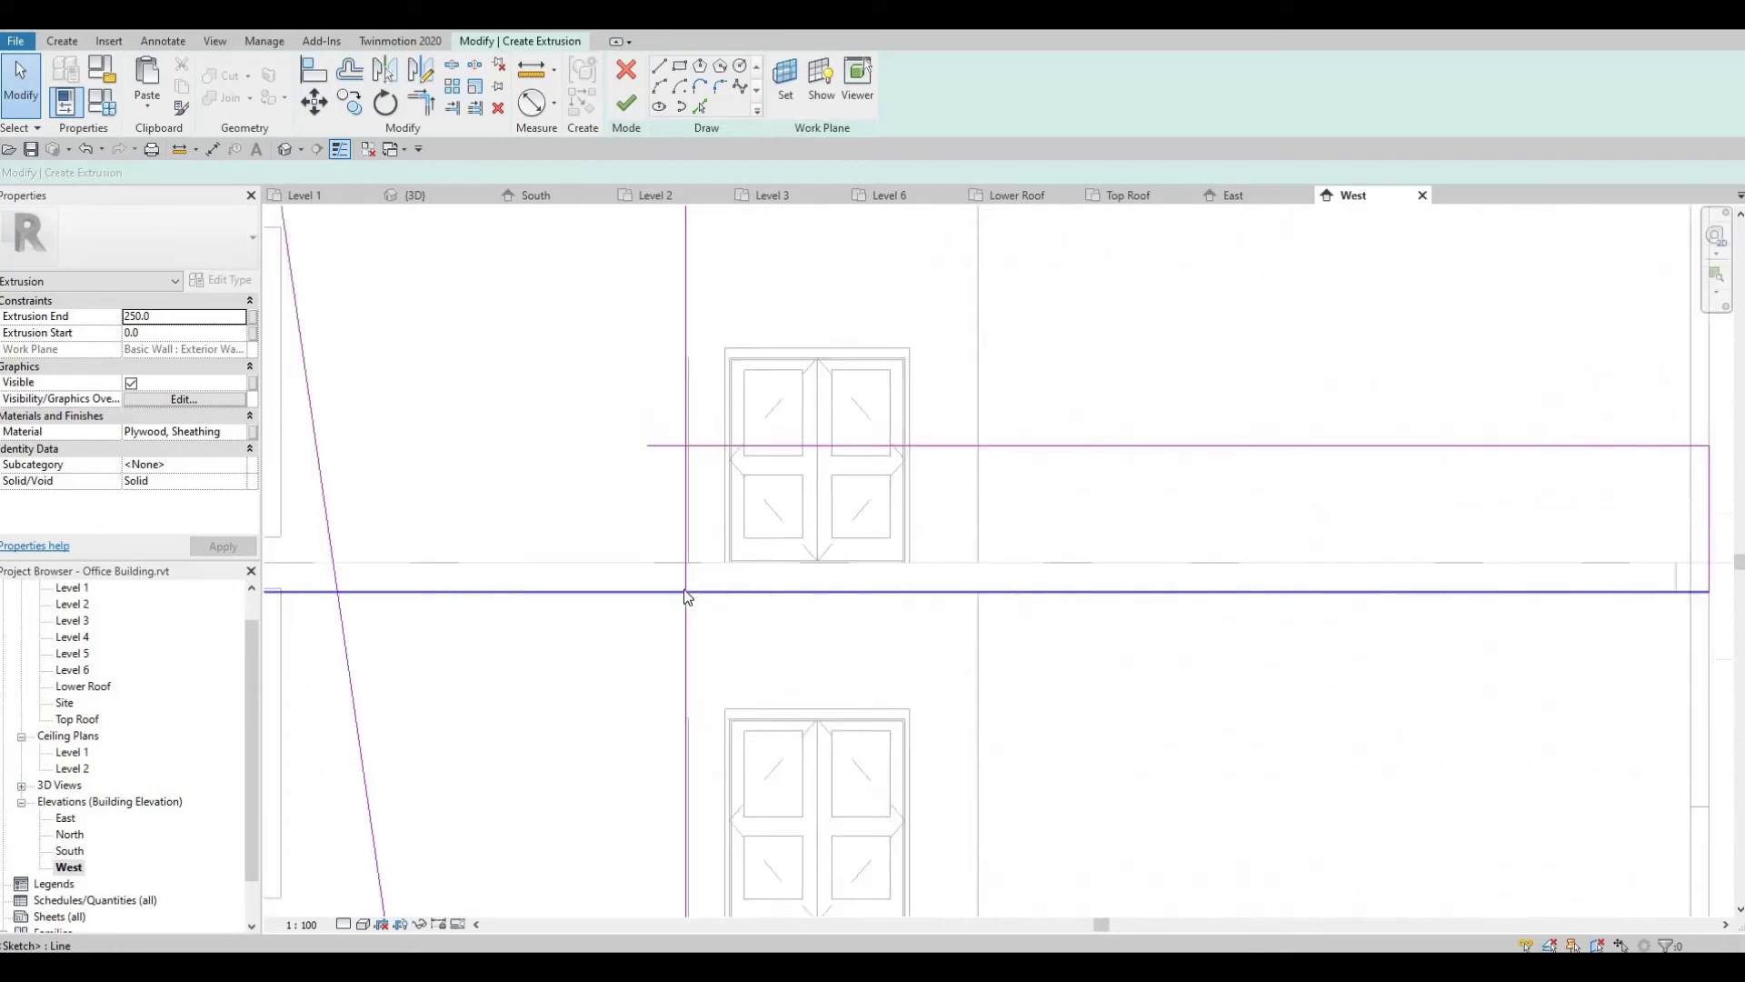
{"action": "scroll", "coordinate": [769, 573], "scroll_direction": "down", "scroll_amount": 3}
{"action": "scroll", "coordinate": [818, 572], "scroll_direction": "up", "scroll_amount": 1}
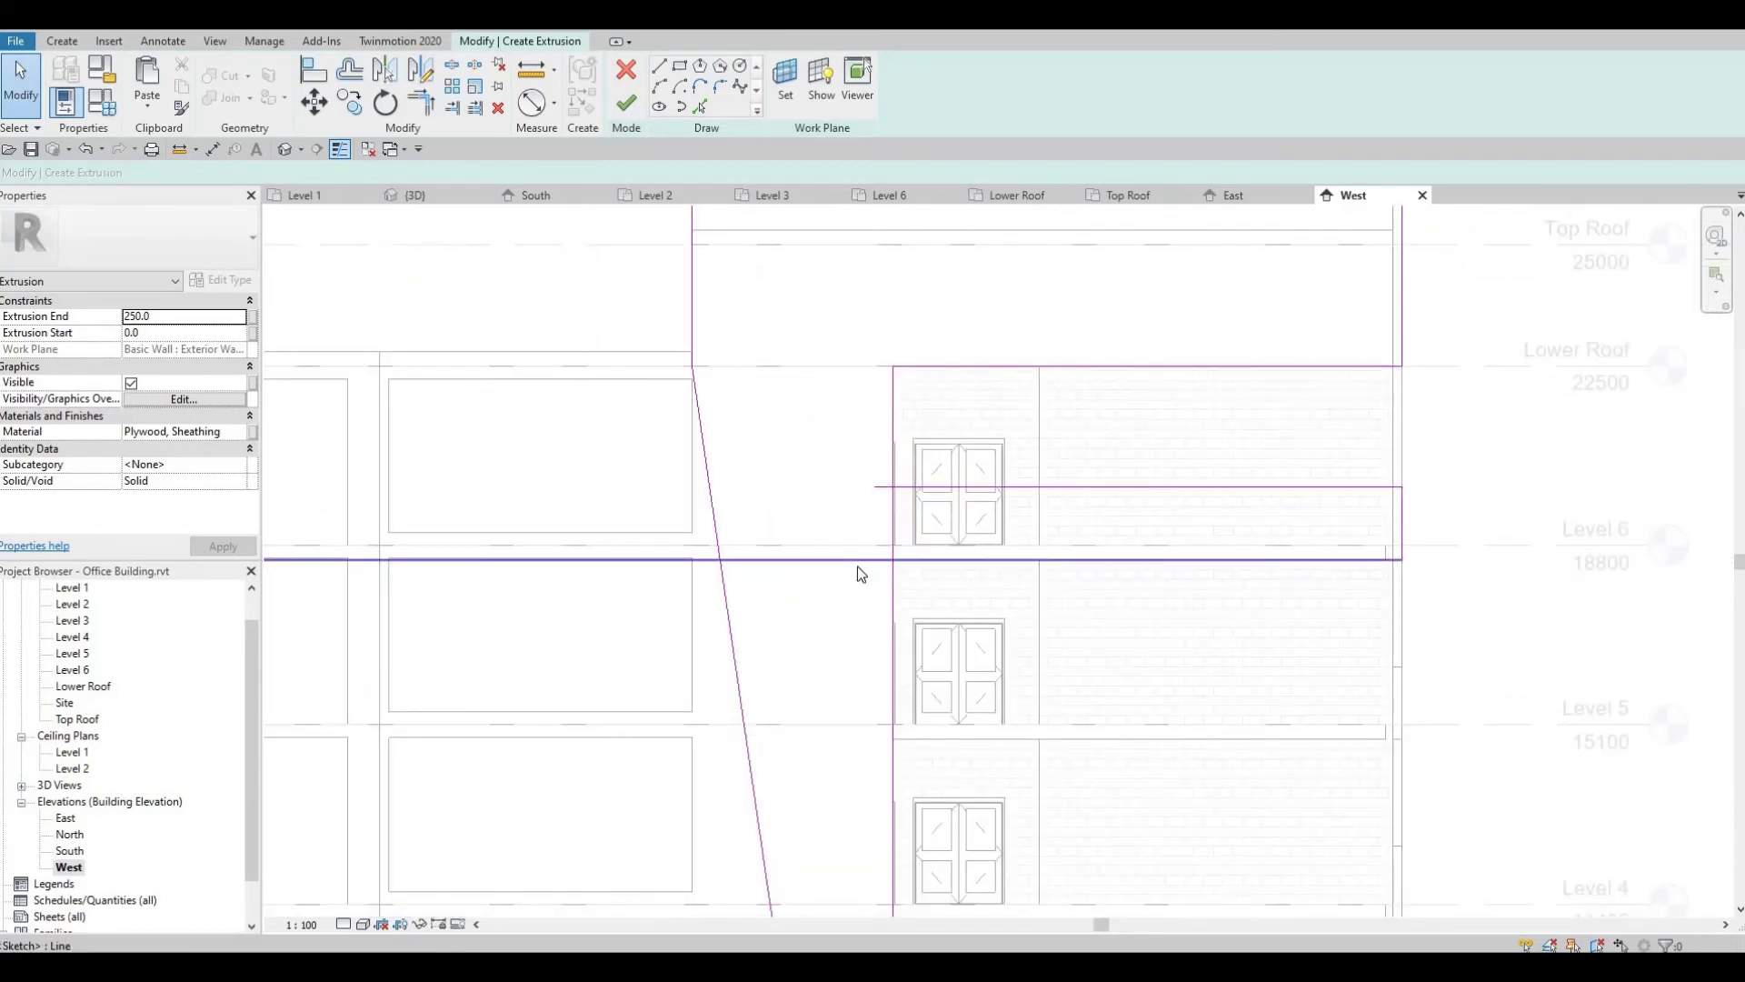
{"action": "left_click", "coordinate": [858, 566]}
{"action": "middle_click_drag", "start_coordinate": [858, 565], "coordinate": [1301, 510]}
{"action": "scroll", "coordinate": [1301, 510], "scroll_direction": "down", "scroll_amount": 3}
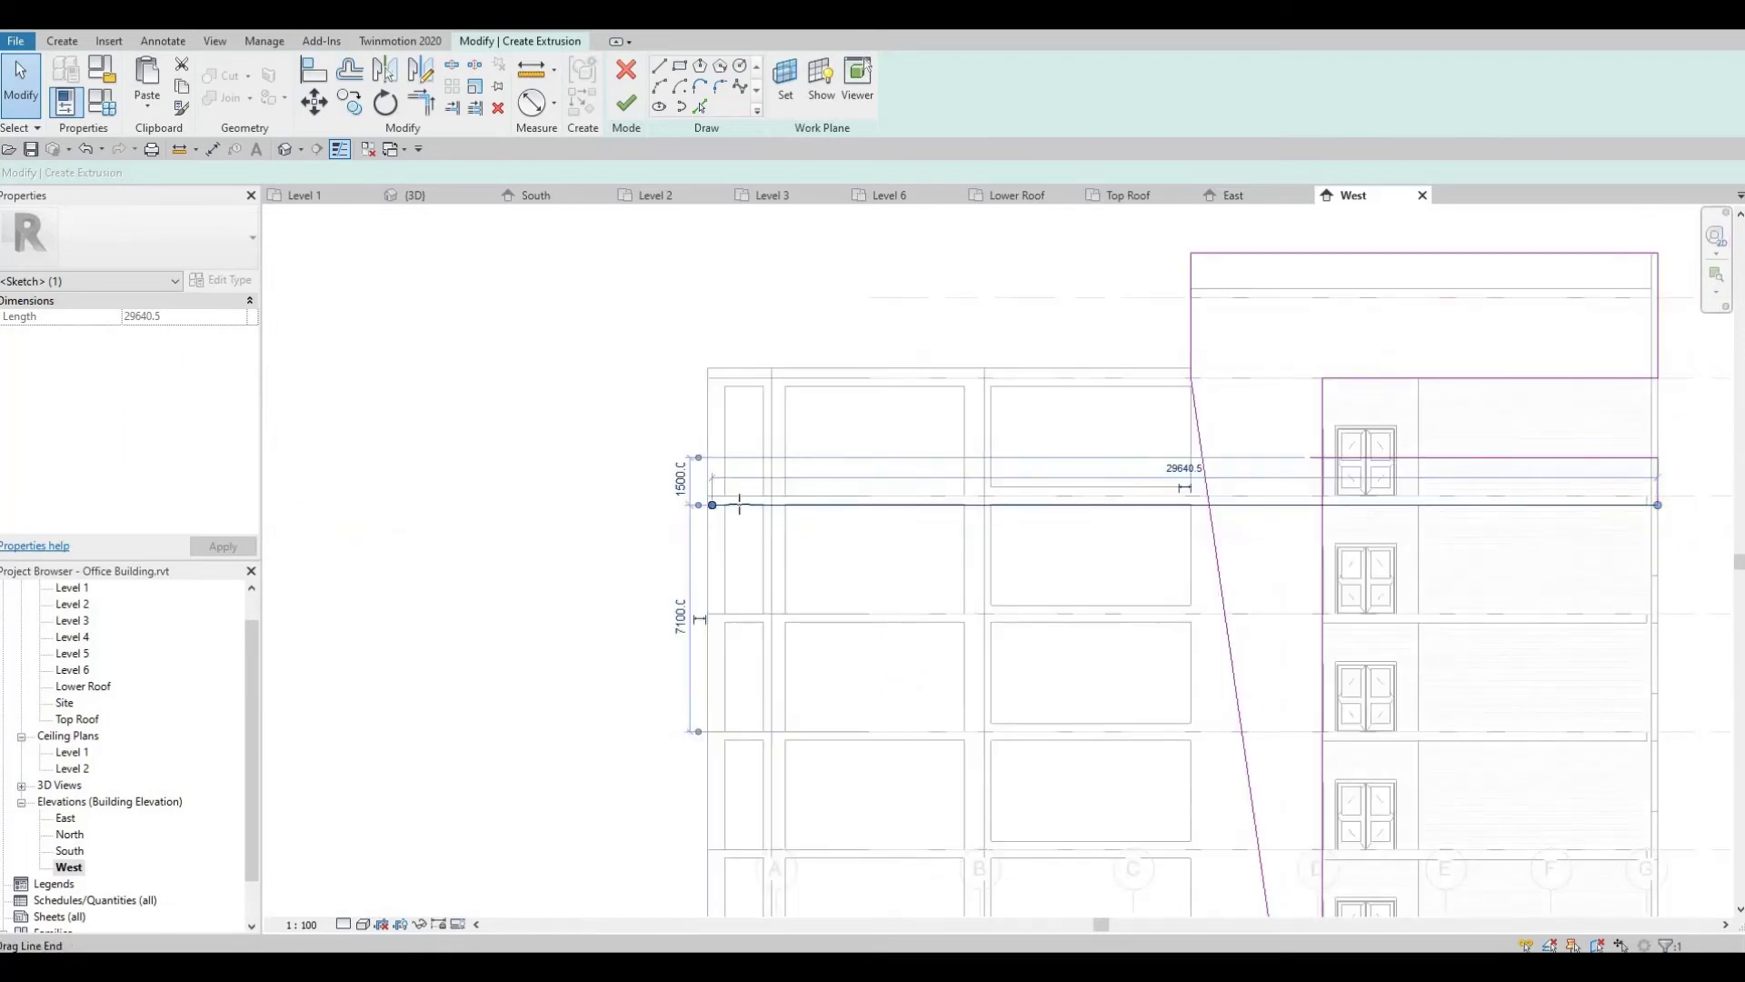
{"action": "left_click_drag", "start_coordinate": [1193, 518], "coordinate": [1297, 502]}
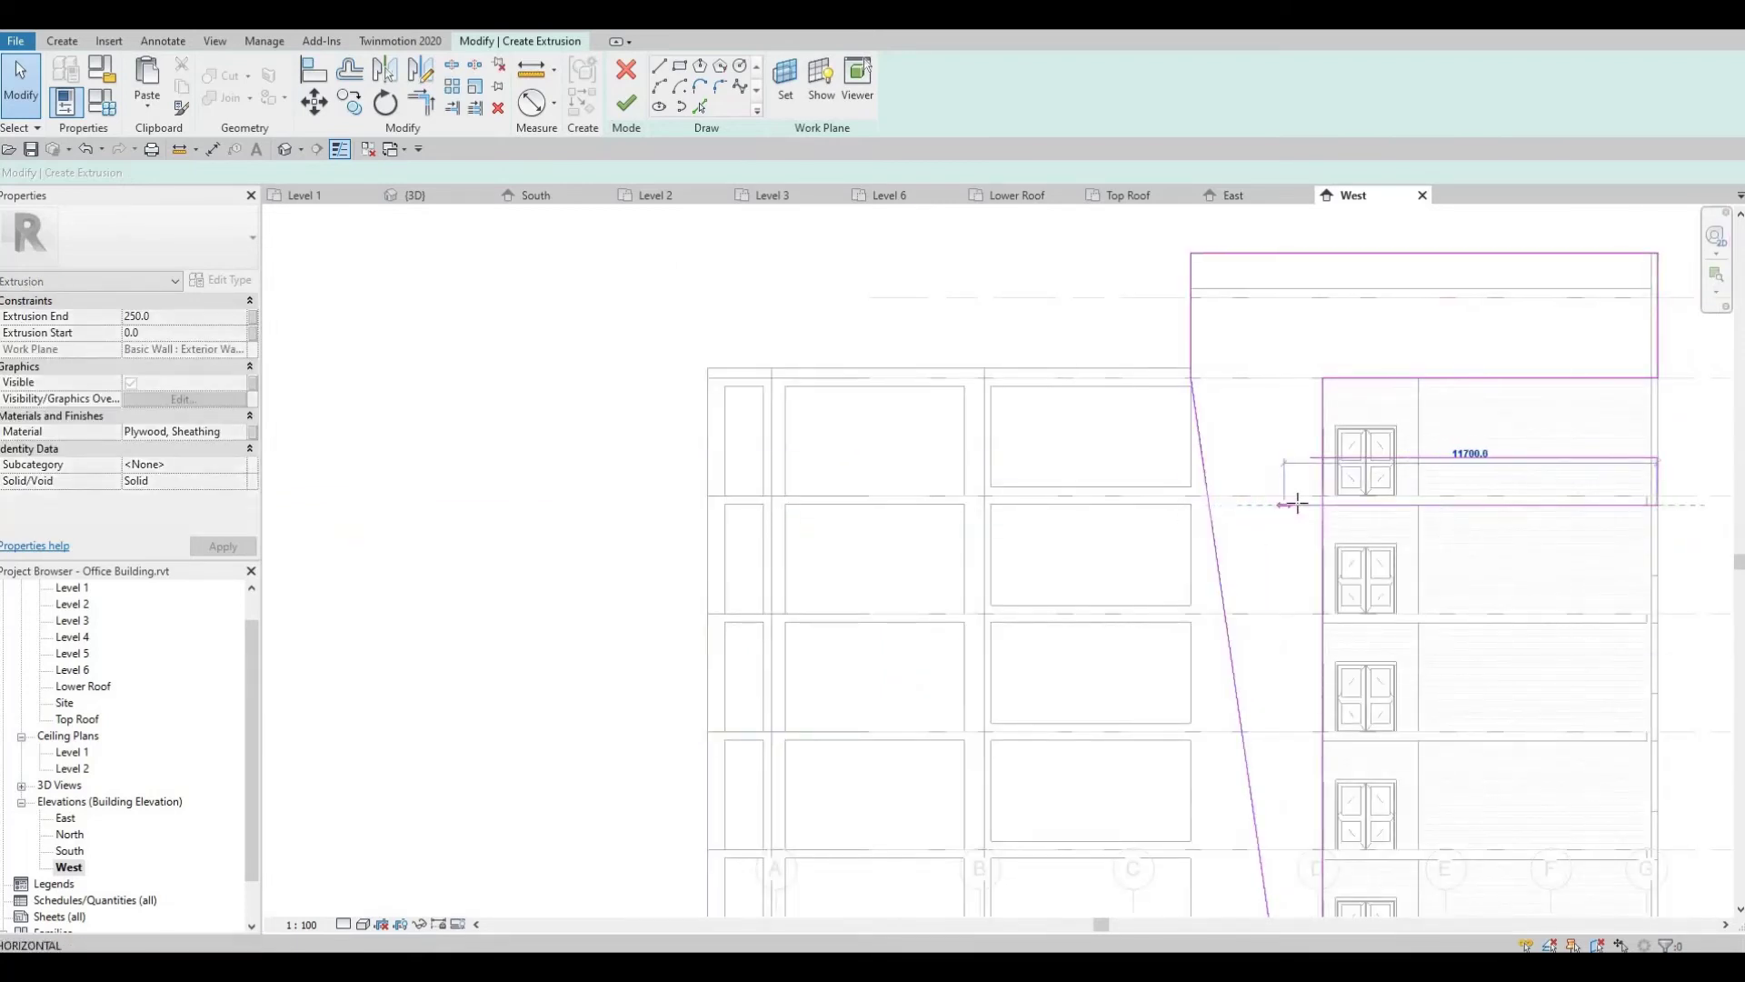
{"action": "left_click", "coordinate": [1512, 560]}
{"action": "middle_click_drag", "start_coordinate": [1513, 560], "coordinate": [946, 581]}
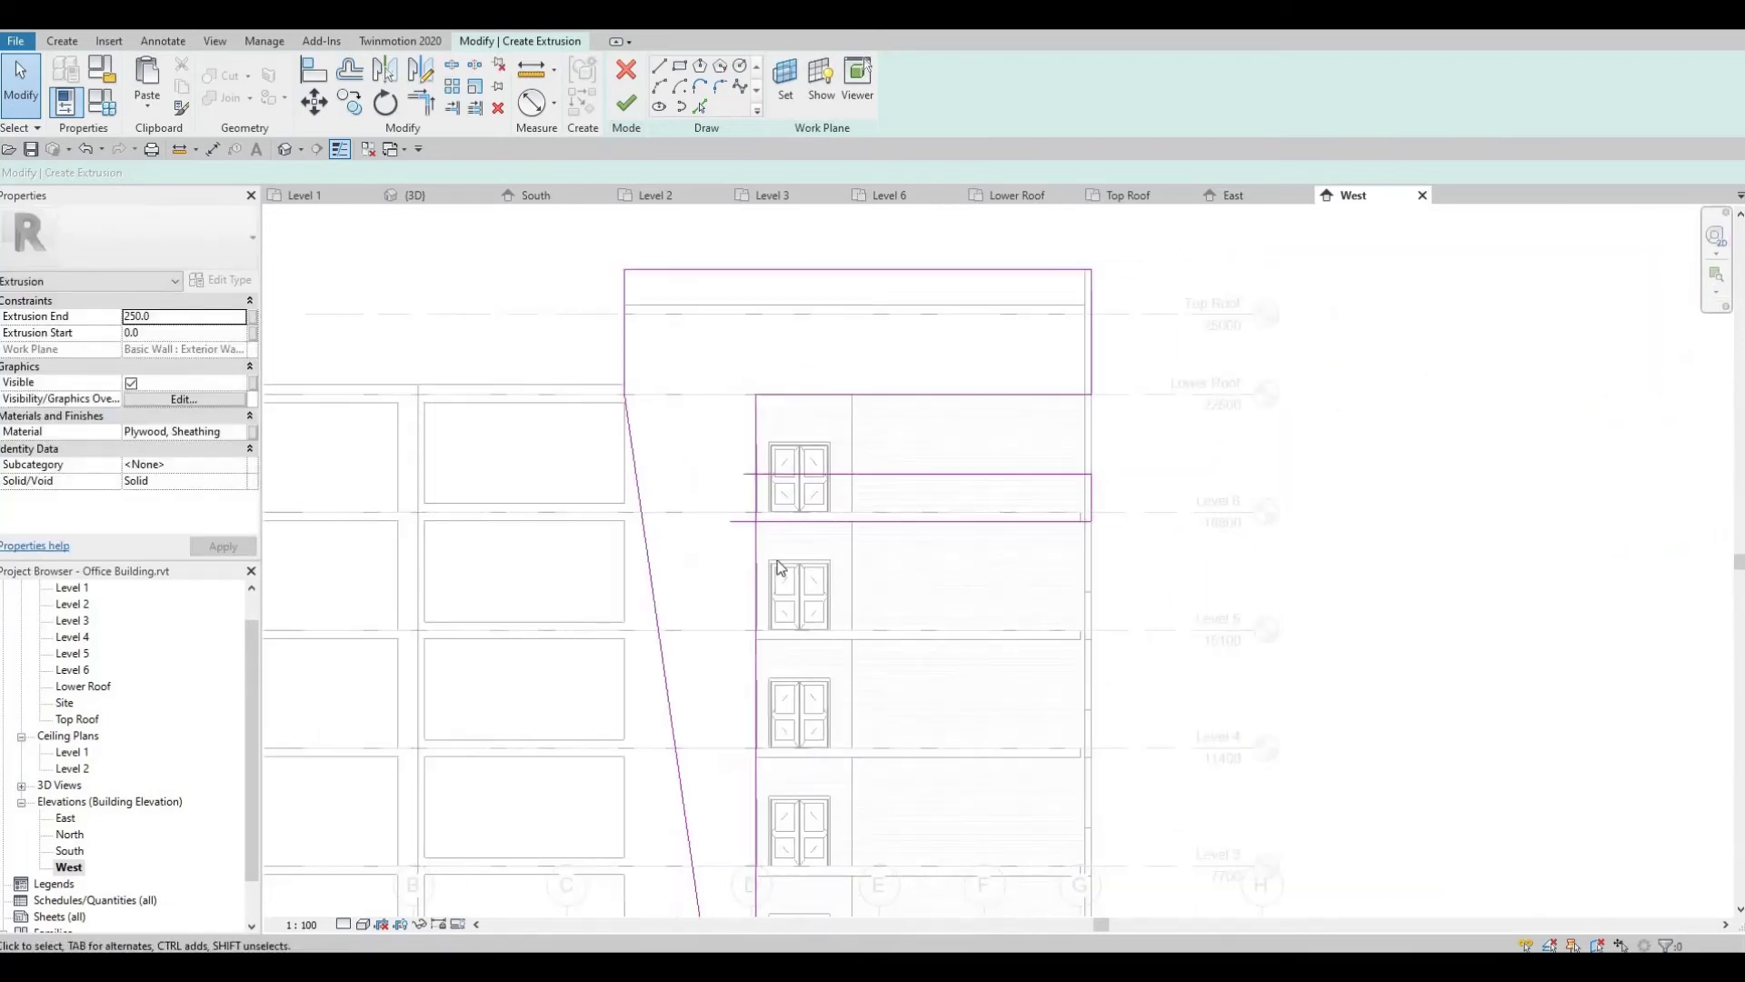
Copy the three connected Level 6 band lines with Multiple enabled, placing copies 3700 mm apart at the Level 5 and Level 4 slab undersides.
{"action": "scroll", "coordinate": [700, 557], "scroll_direction": "up", "scroll_amount": 2}
{"action": "middle_click_drag", "start_coordinate": [700, 556], "coordinate": [717, 612]}
{"action": "scroll", "coordinate": [690, 538], "scroll_direction": "up", "scroll_amount": 1}
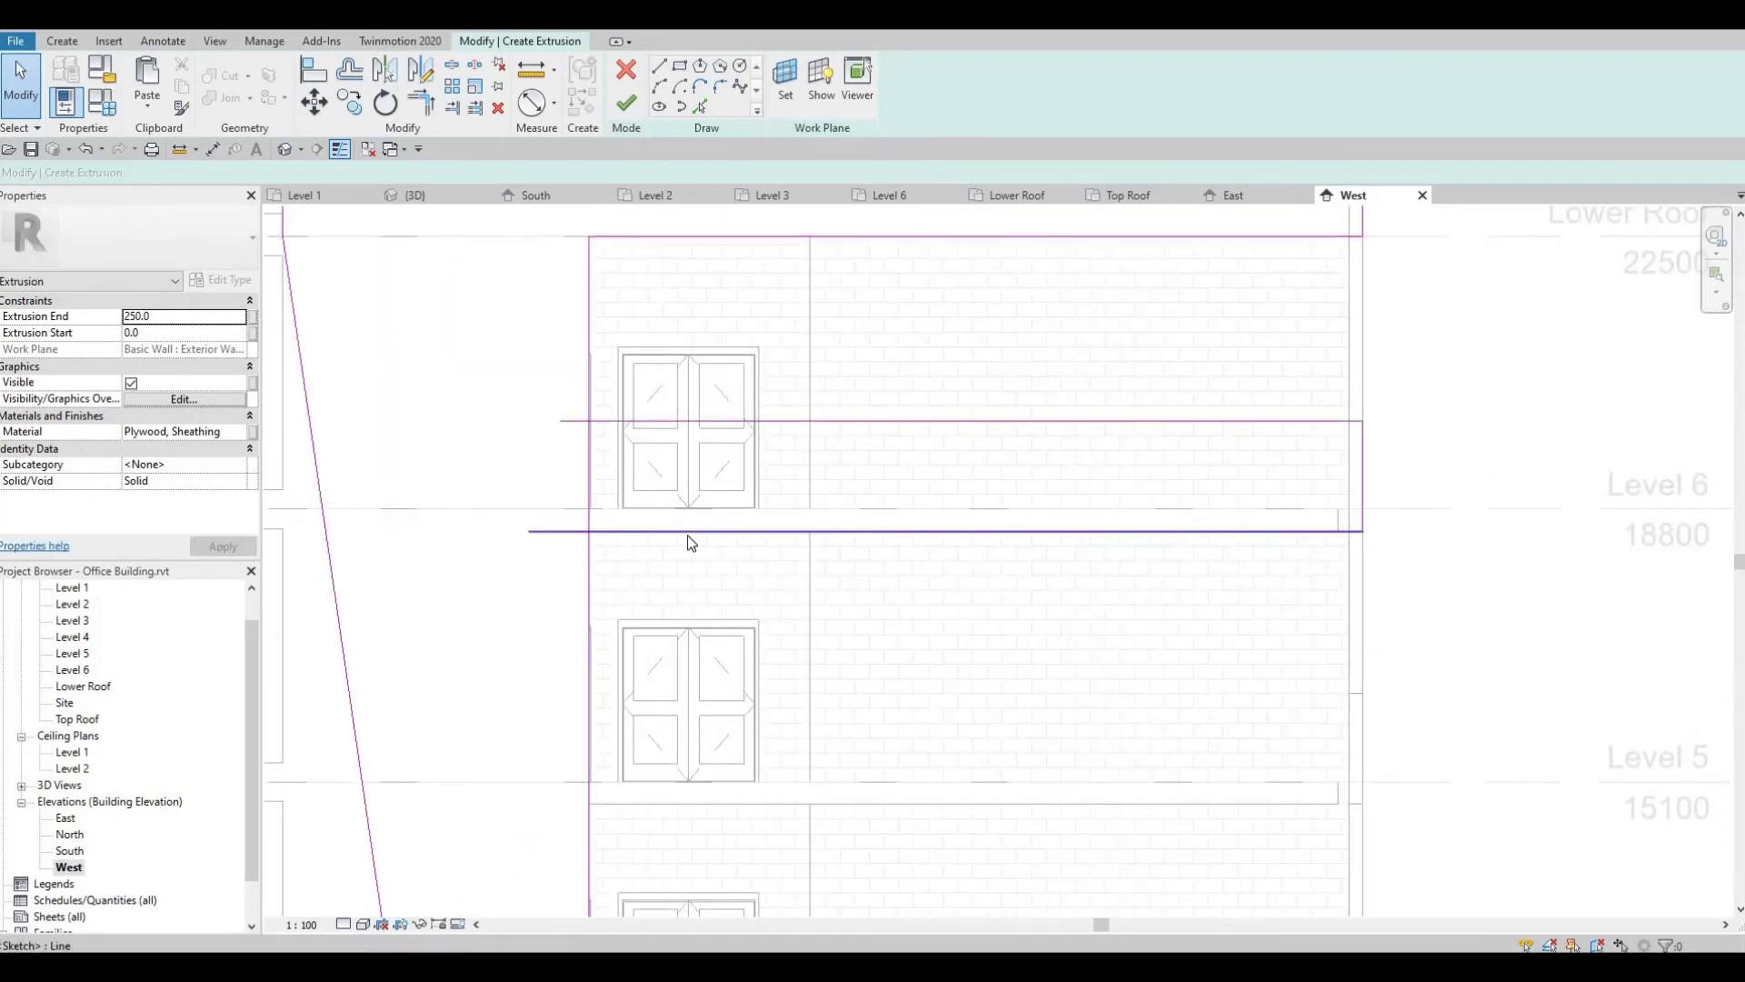
{"action": "key", "text": "Tab"}
{"action": "left_click", "coordinate": [741, 529]}
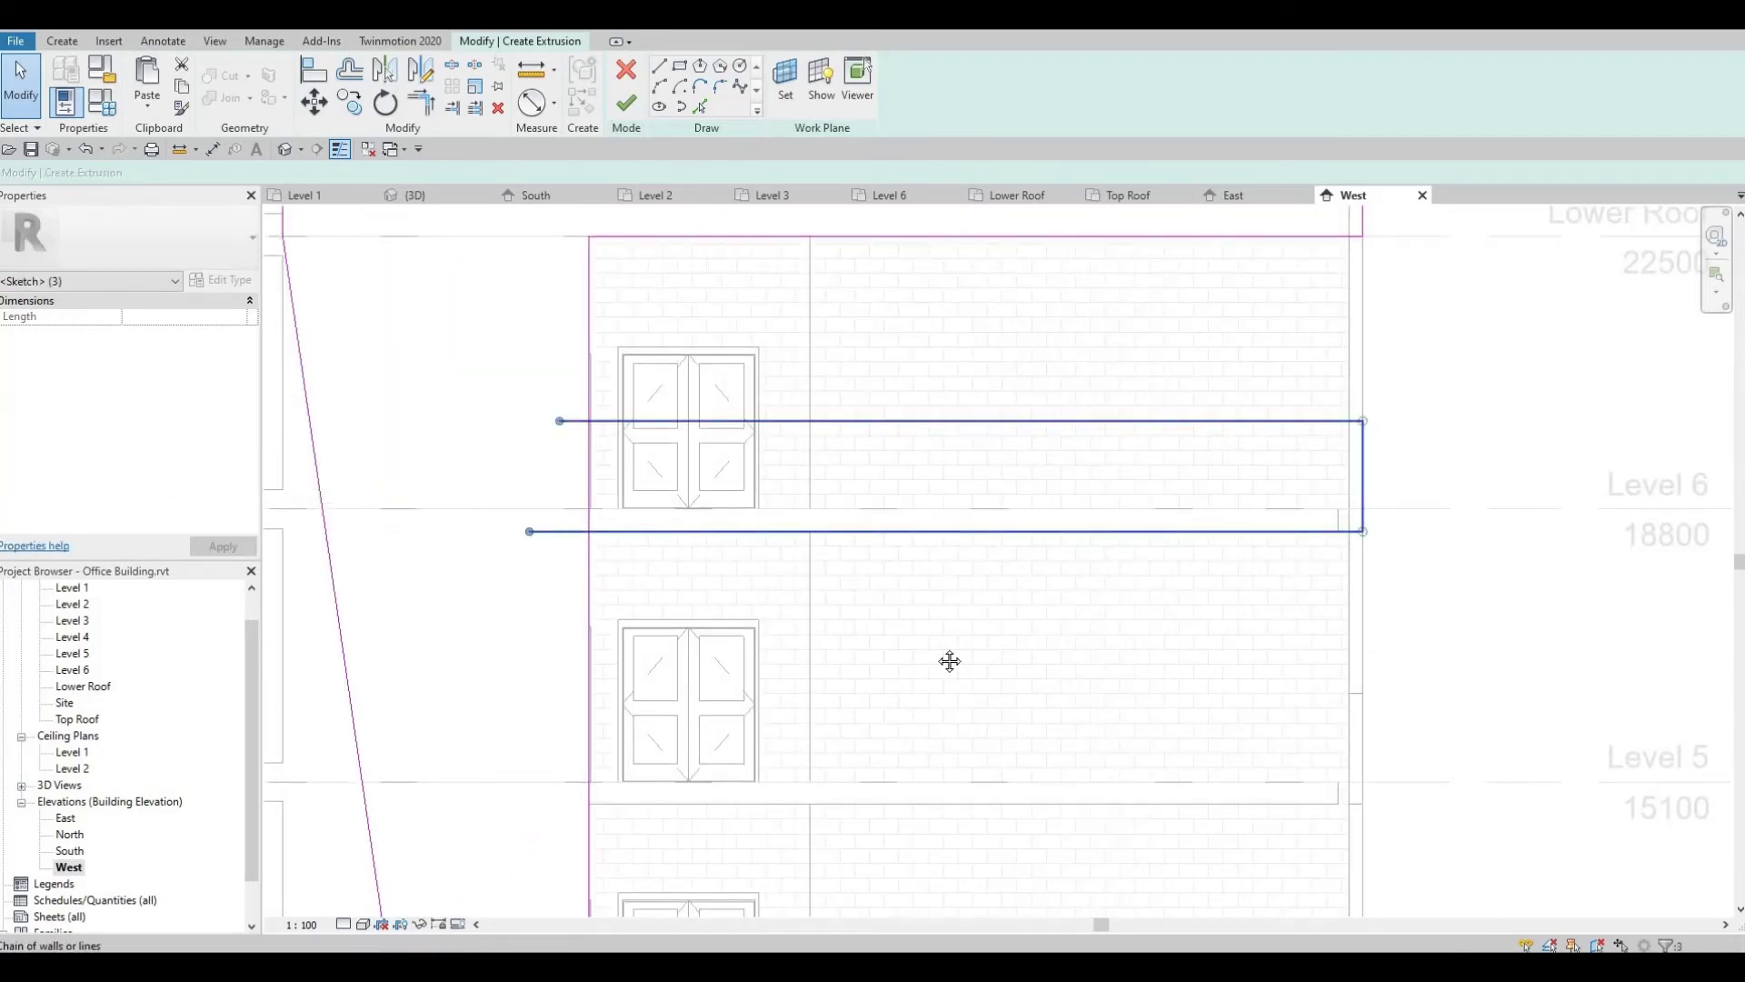
{"action": "middle_click_drag", "start_coordinate": [946, 632], "coordinate": [940, 603]}
{"action": "middle_click_drag", "start_coordinate": [1133, 635], "coordinate": [913, 633]}
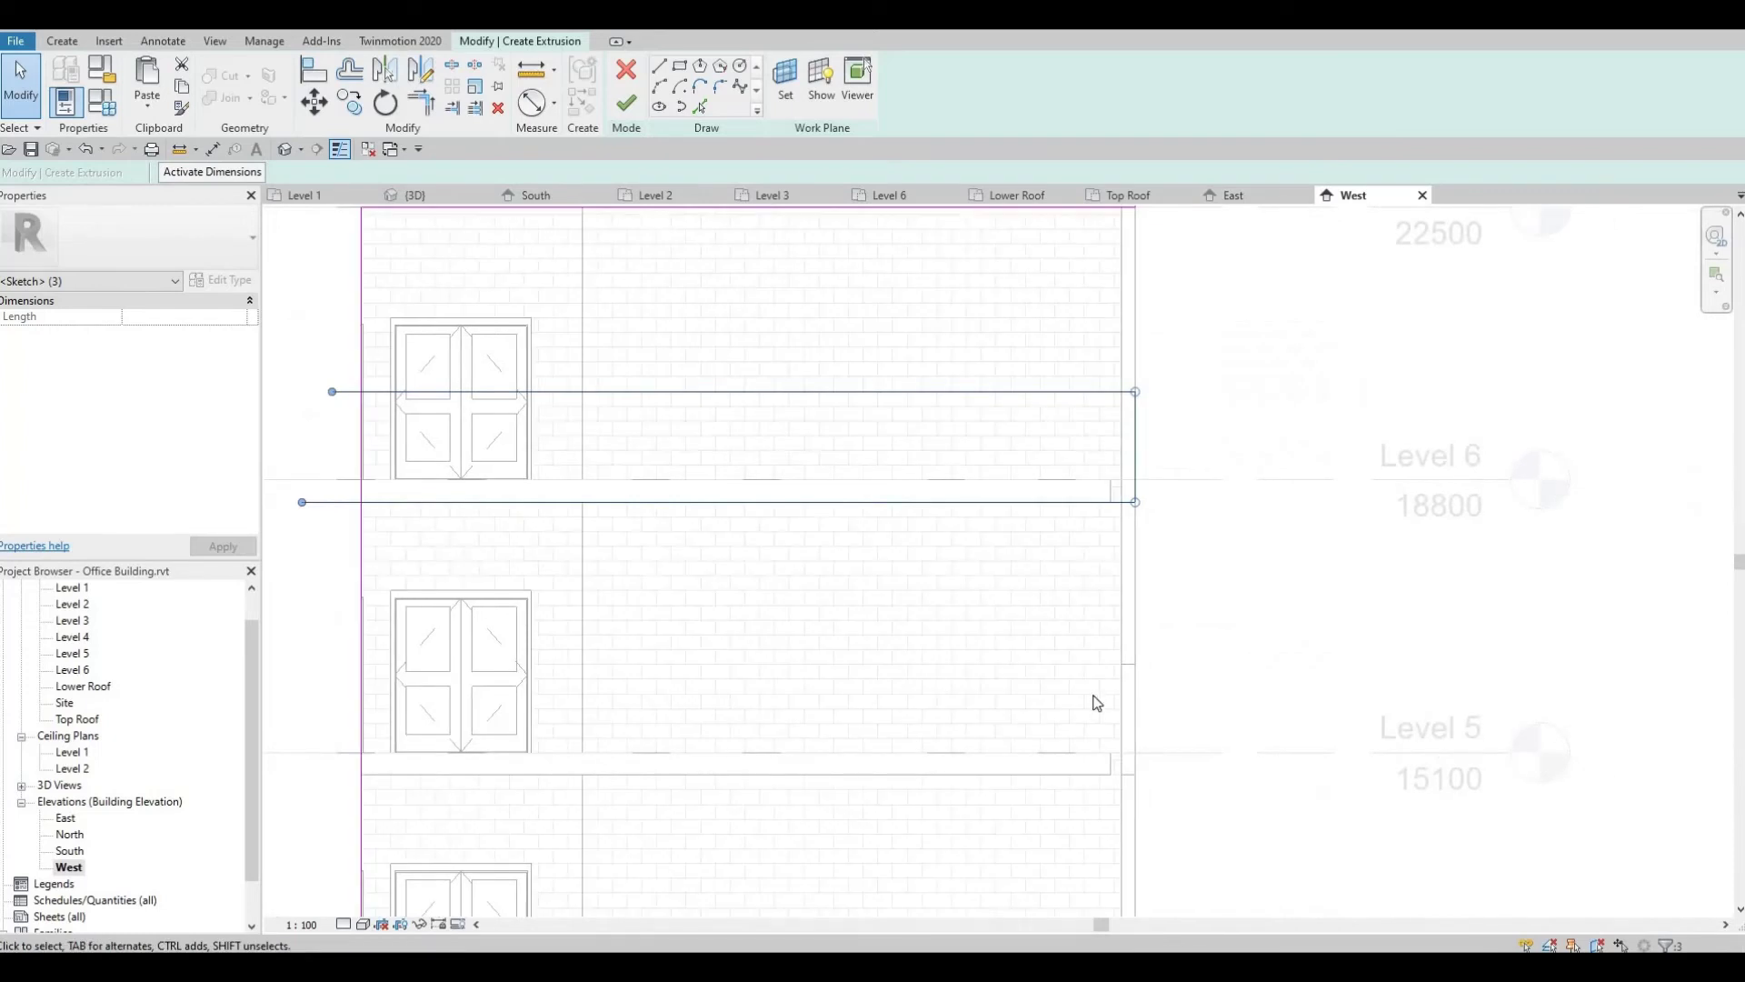
{"action": "middle_click_drag", "start_coordinate": [989, 709], "coordinate": [1037, 702]}
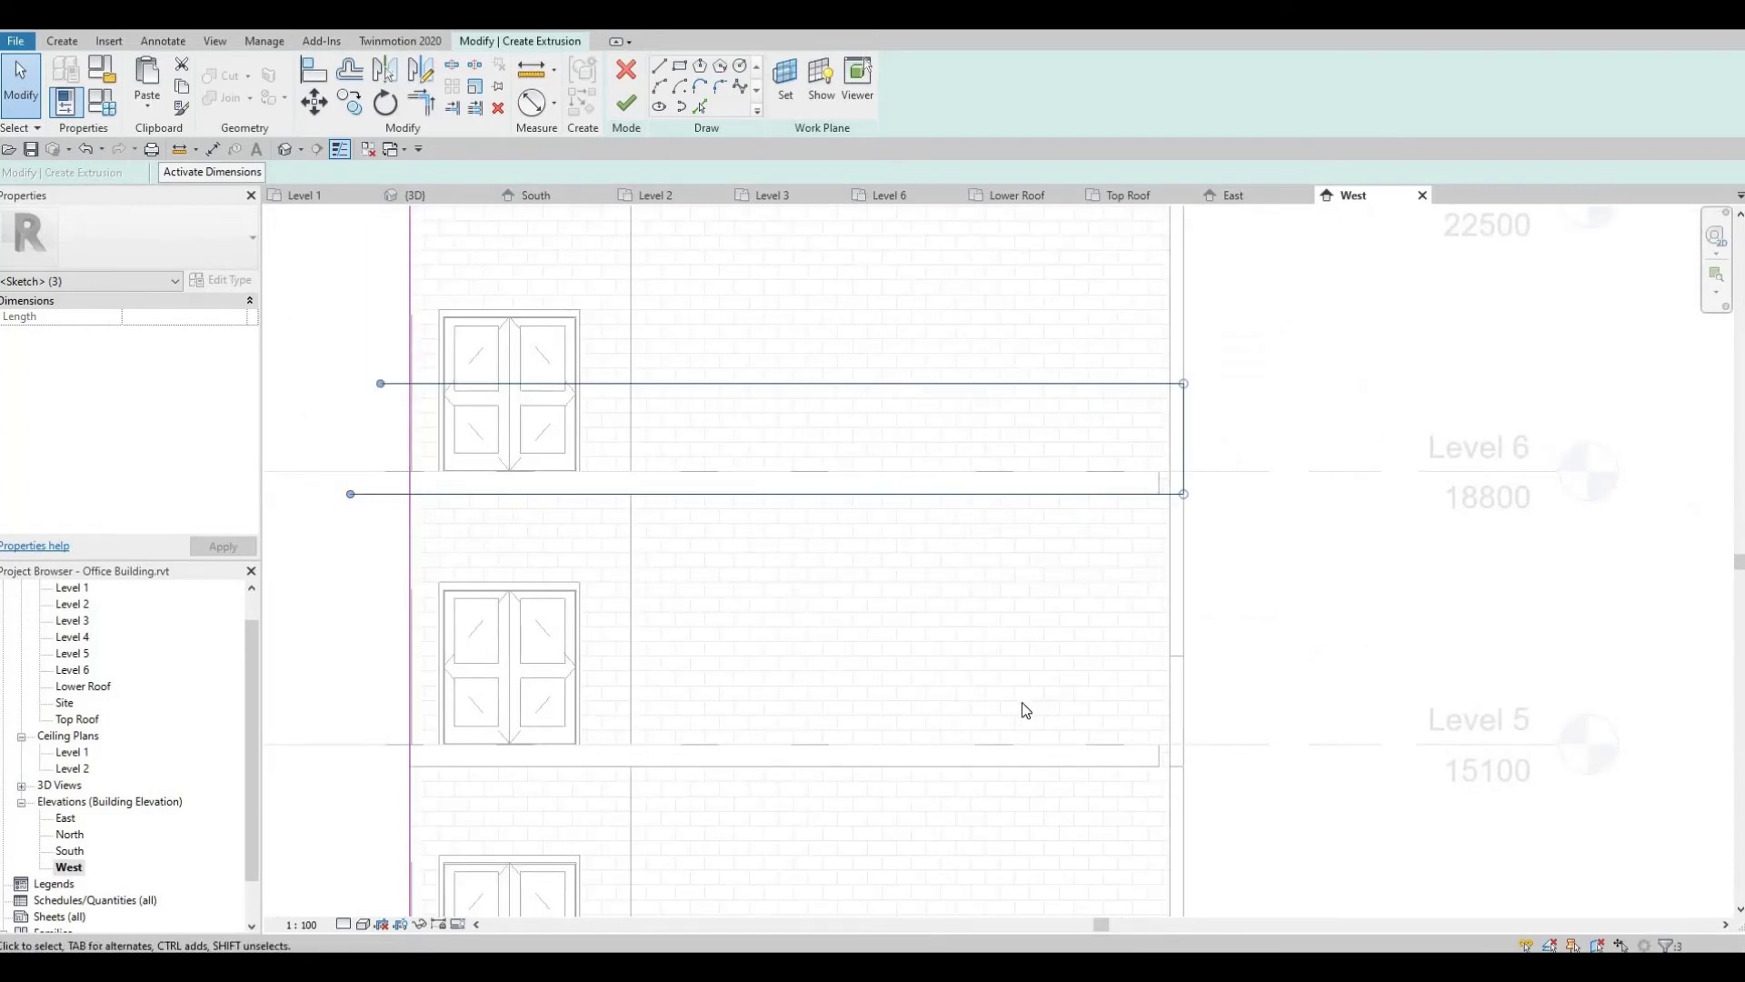
{"action": "left_click", "coordinate": [351, 102]}
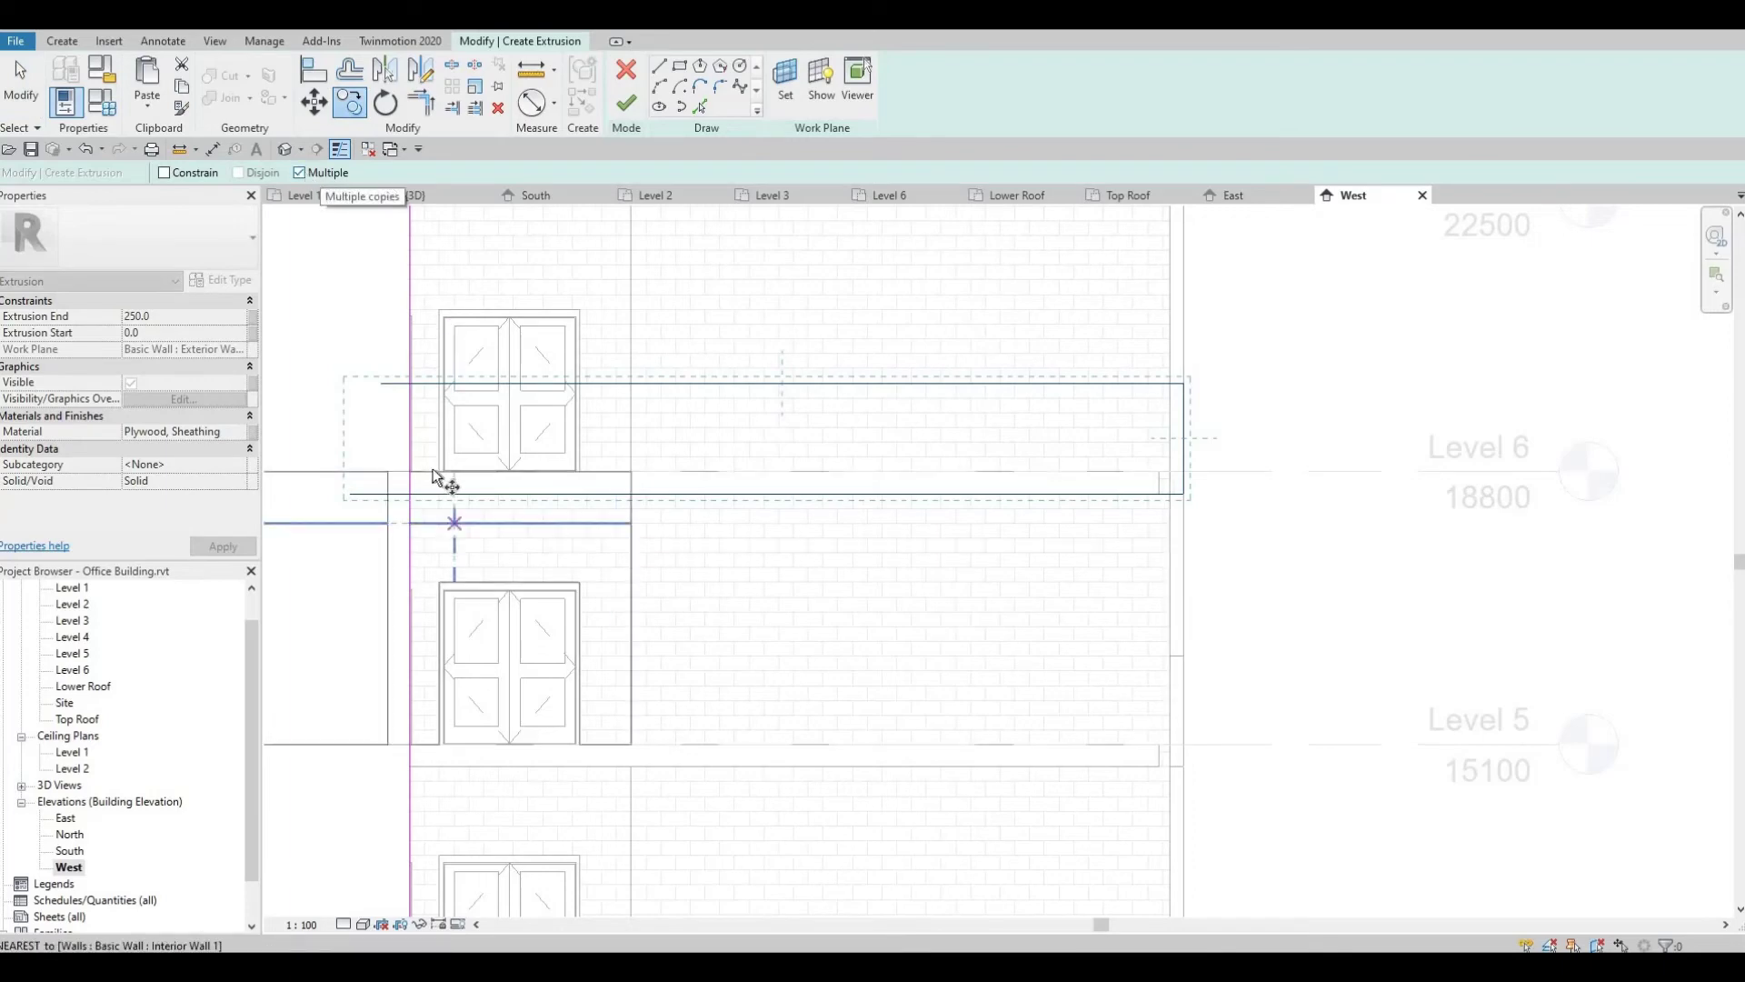
{"action": "scroll", "coordinate": [432, 469], "scroll_direction": "up", "scroll_amount": 3}
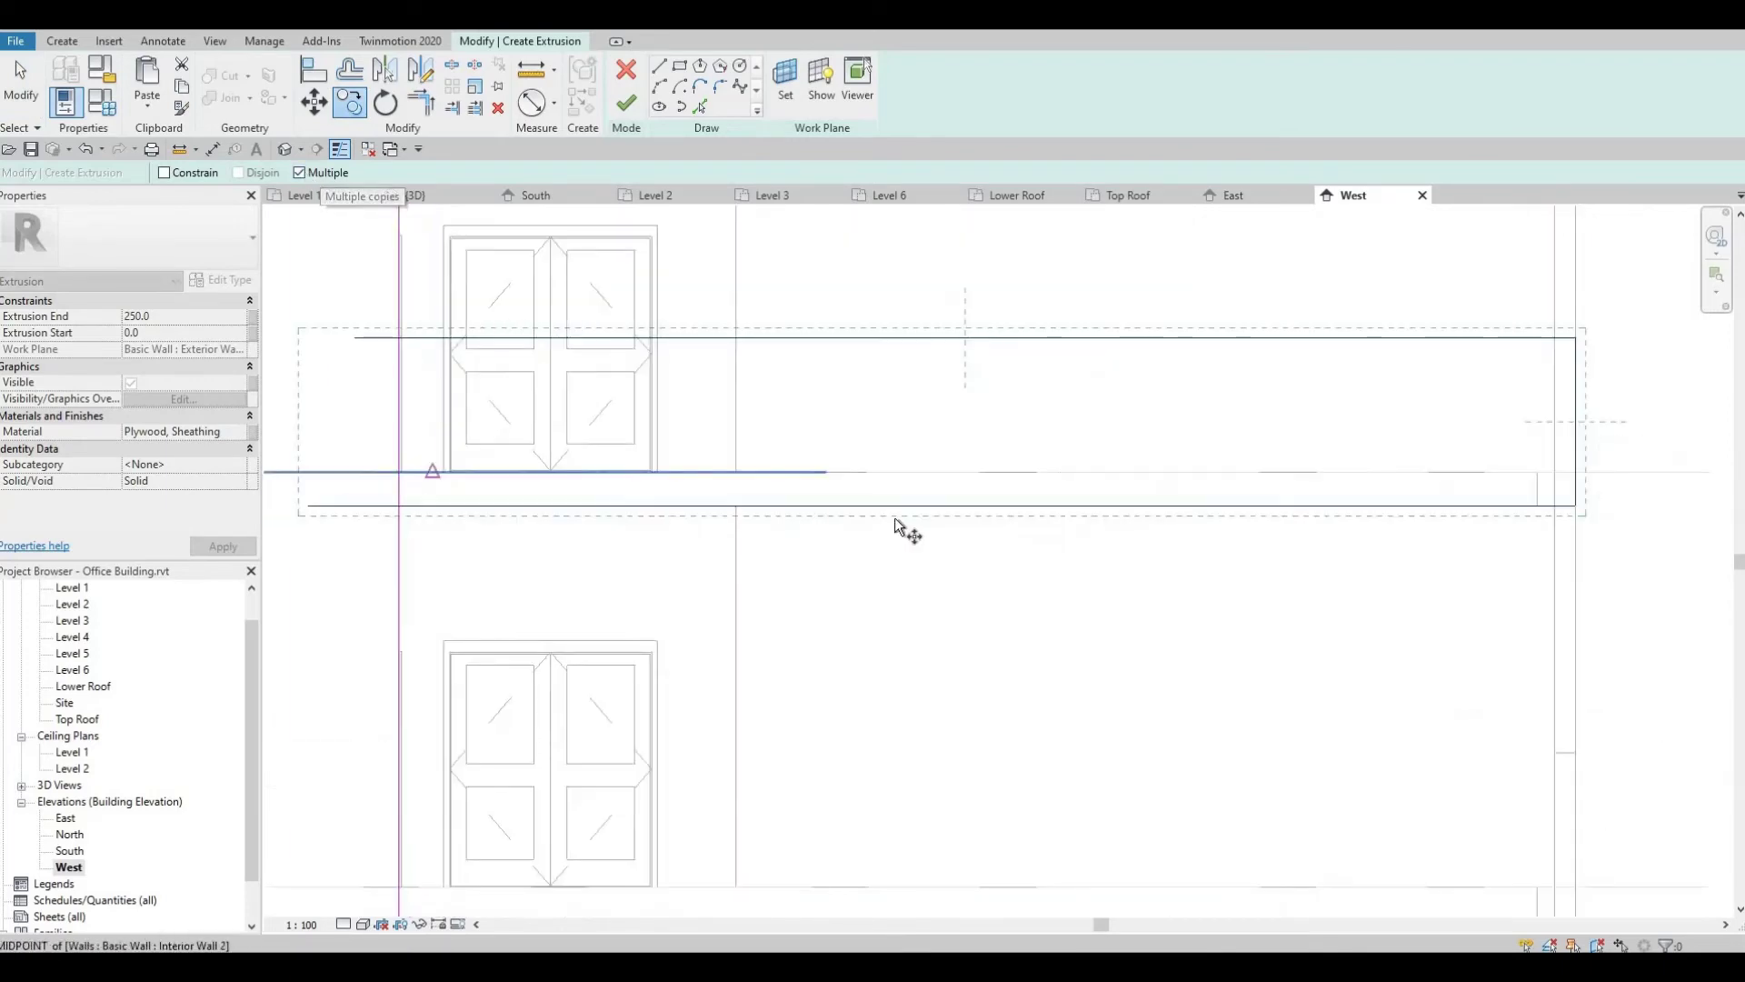
{"action": "left_click", "coordinate": [733, 512]}
{"action": "middle_click_drag", "start_coordinate": [735, 787], "coordinate": [733, 464]}
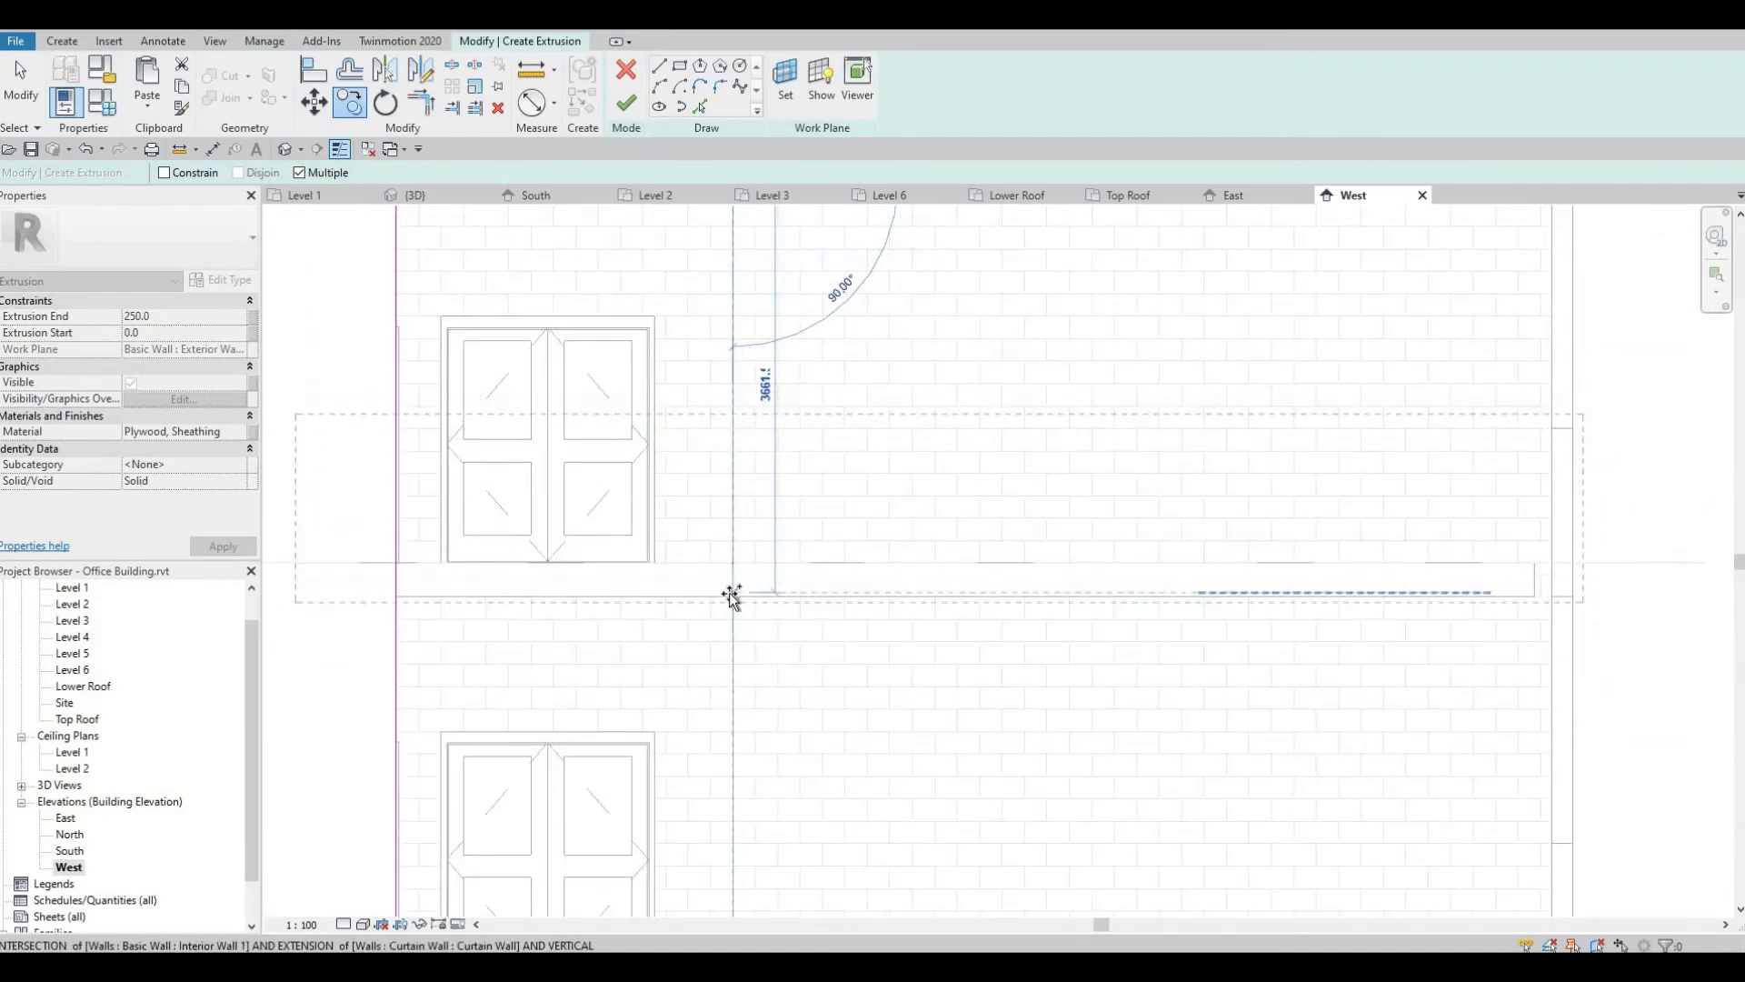
{"action": "middle_click_drag", "start_coordinate": [759, 401], "coordinate": [752, 479]}
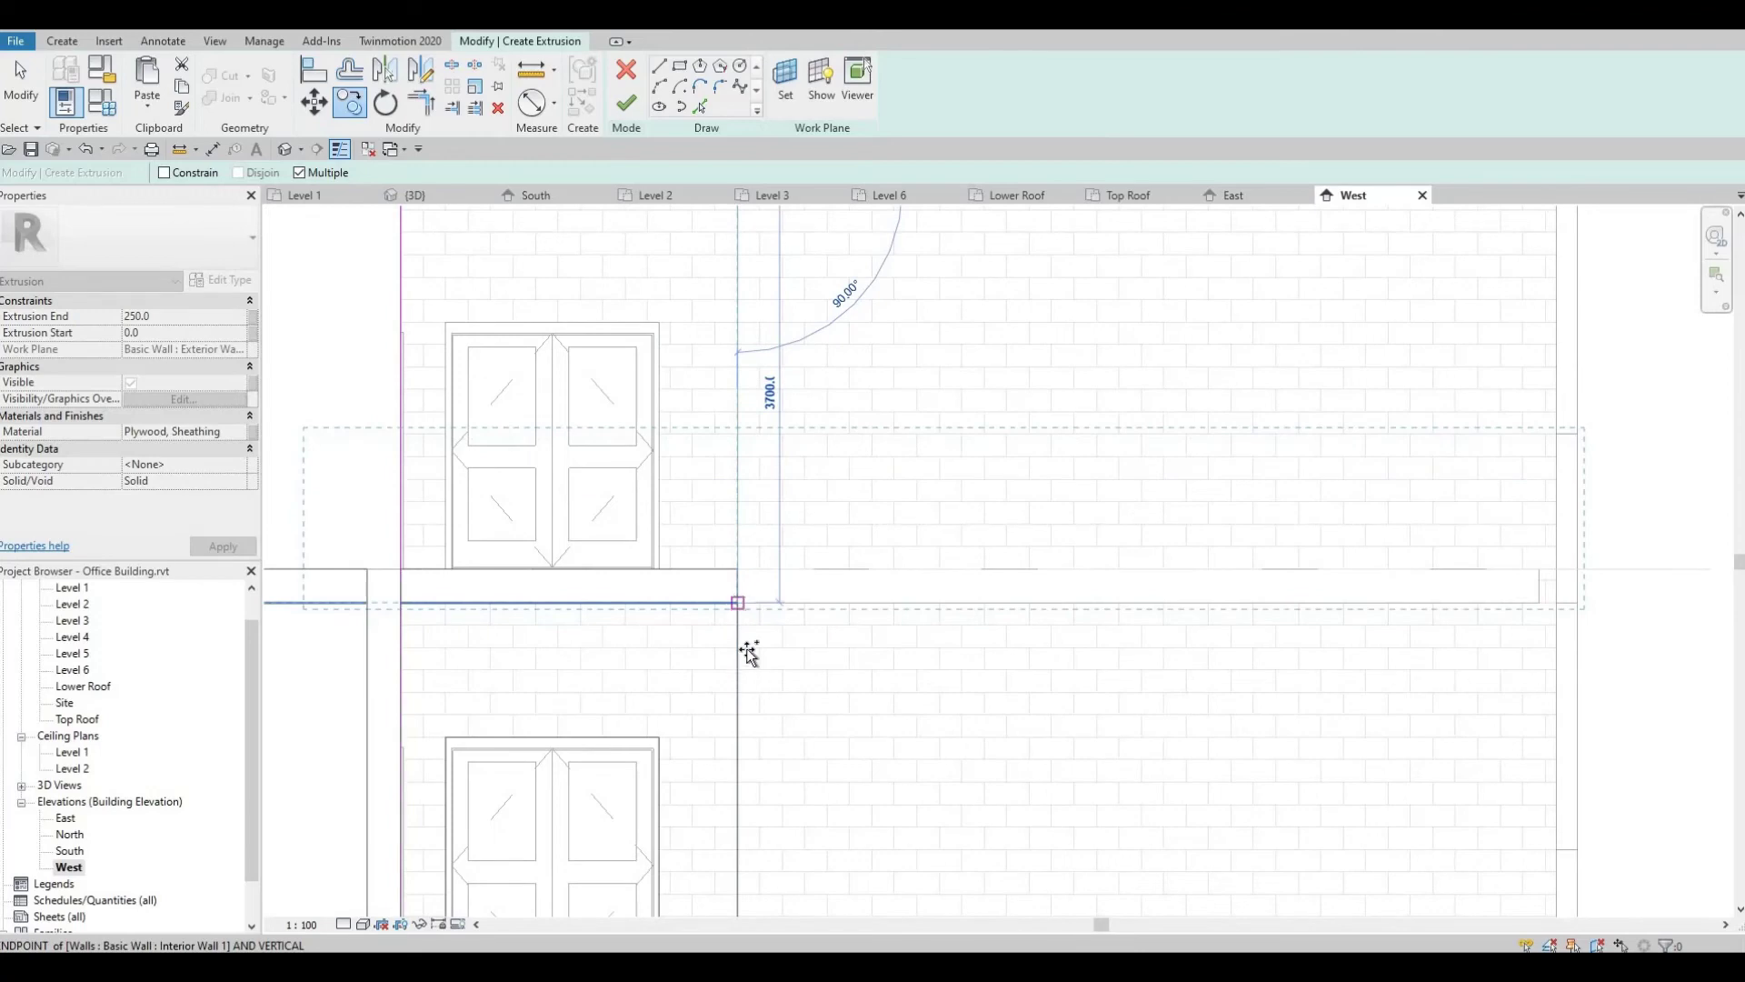
{"action": "left_click", "coordinate": [741, 607]}
Place another copy of the band lines 3700 mm lower, at the Level 3 slab's underside.
{"action": "middle_click_drag", "start_coordinate": [768, 859], "coordinate": [768, 509]}
{"action": "middle_click_drag", "start_coordinate": [727, 657], "coordinate": [728, 557]}
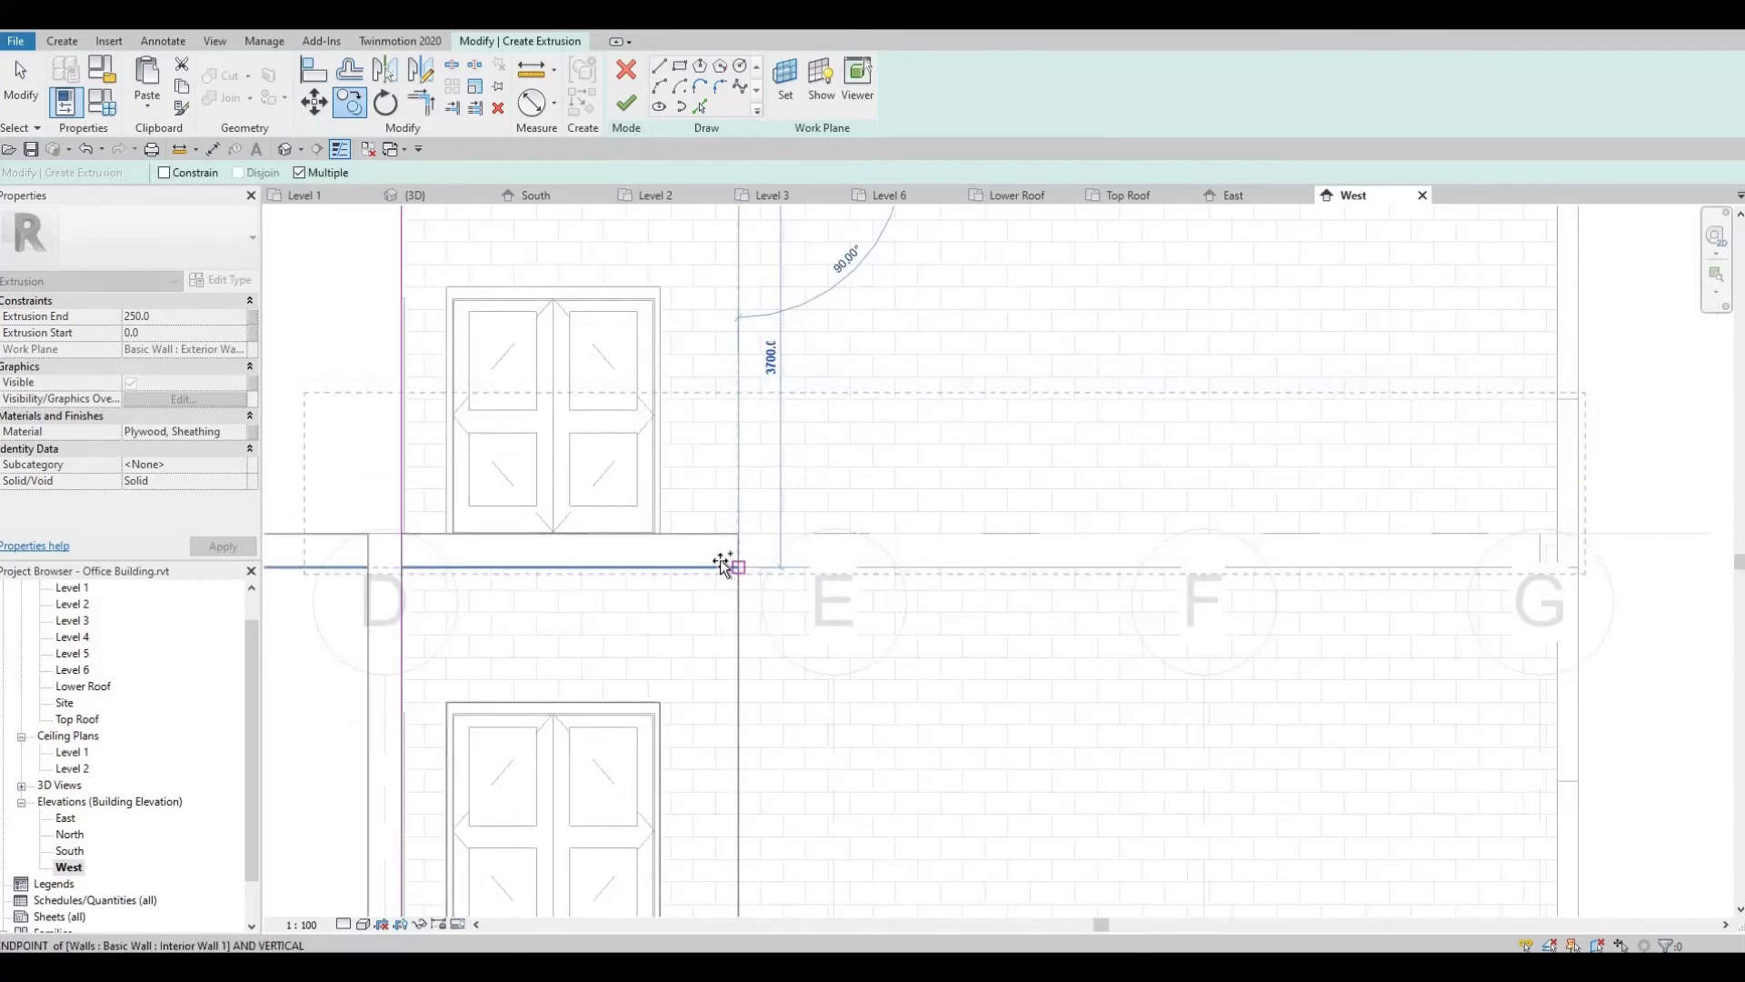
{"action": "left_click", "coordinate": [734, 564]}
{"action": "scroll", "coordinate": [736, 568], "scroll_direction": "up", "scroll_amount": 1}
{"action": "scroll", "coordinate": [738, 573], "scroll_direction": "up", "scroll_amount": 1}
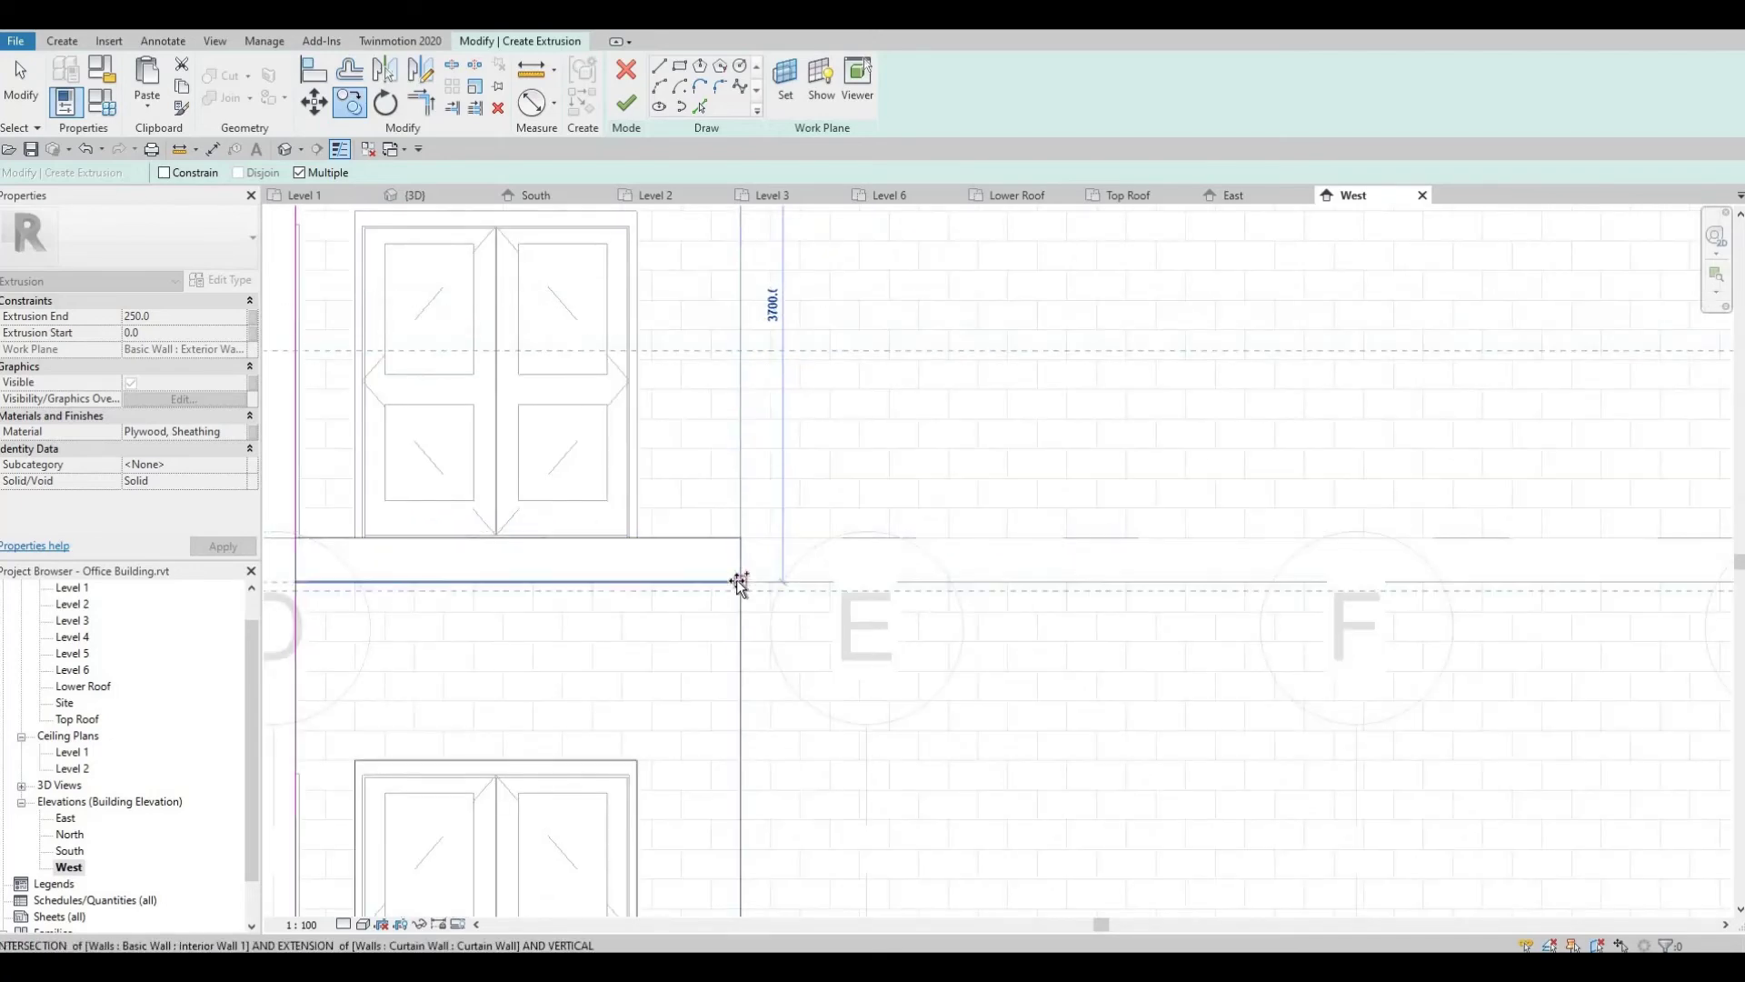
{"action": "left_click", "coordinate": [756, 500]}
{"action": "scroll", "coordinate": [748, 506], "scroll_direction": "down", "scroll_amount": 2}
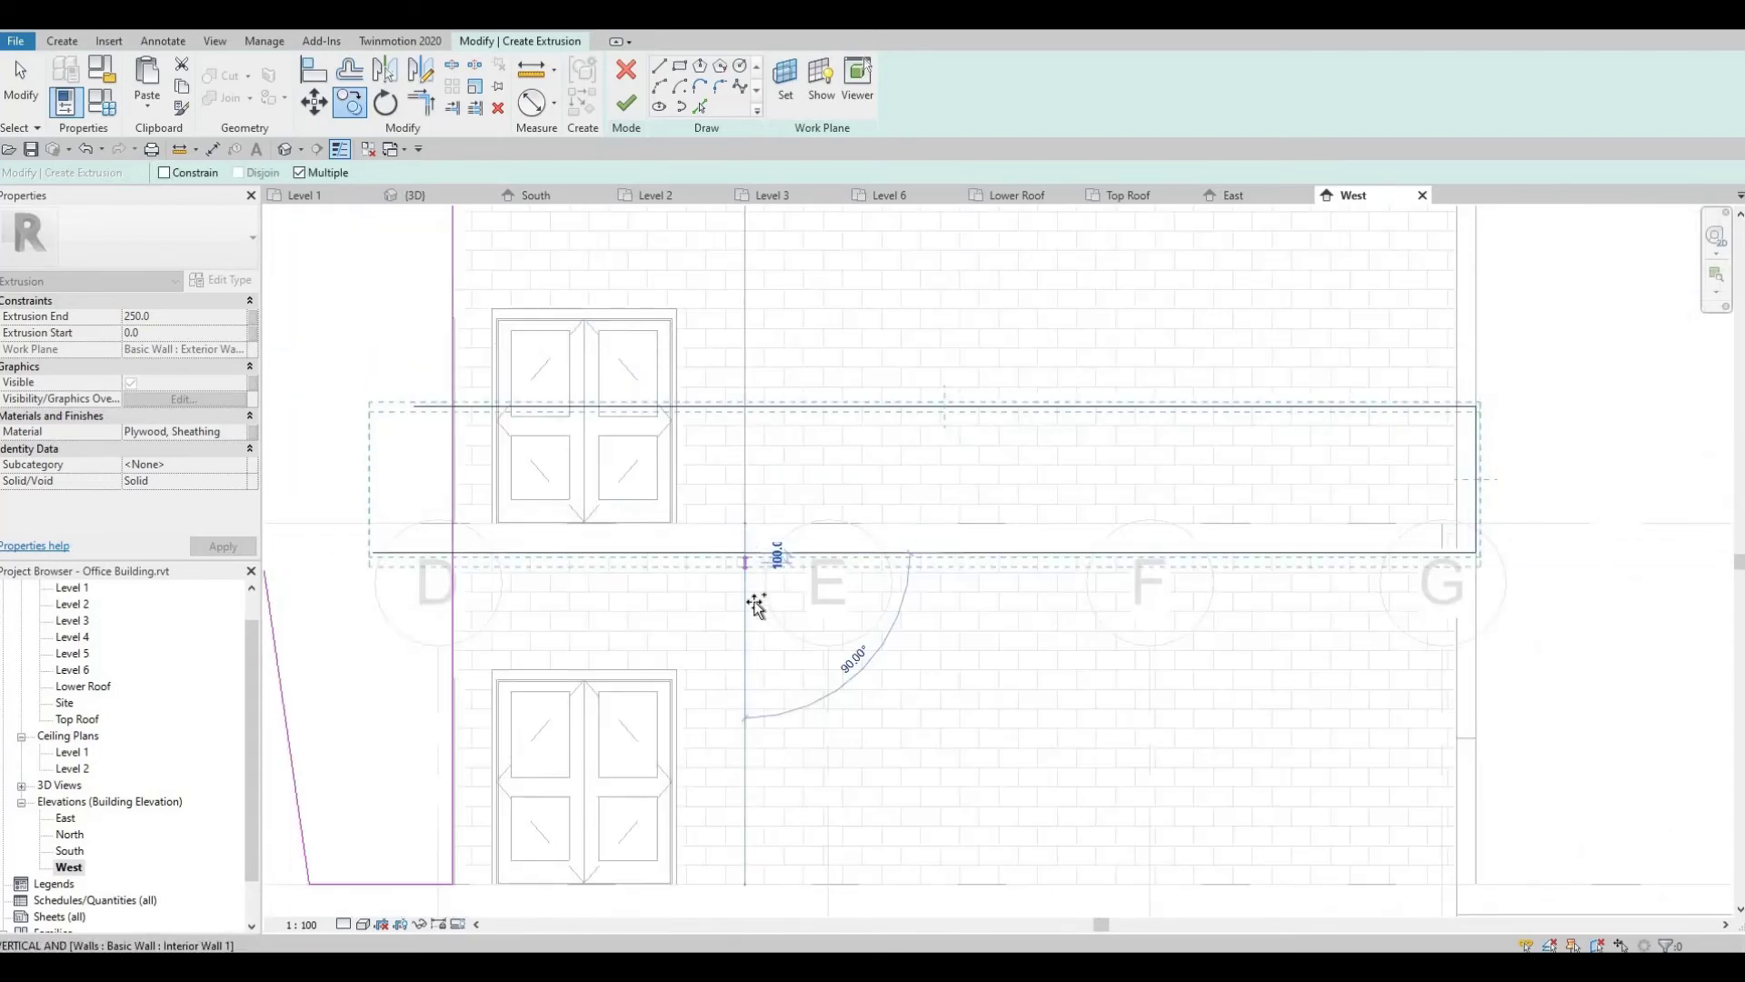
Place the last copy of the band lines at the Level 2 slab's underside and finish copying.
{"action": "middle_click_drag", "start_coordinate": [743, 782], "coordinate": [761, 546]}
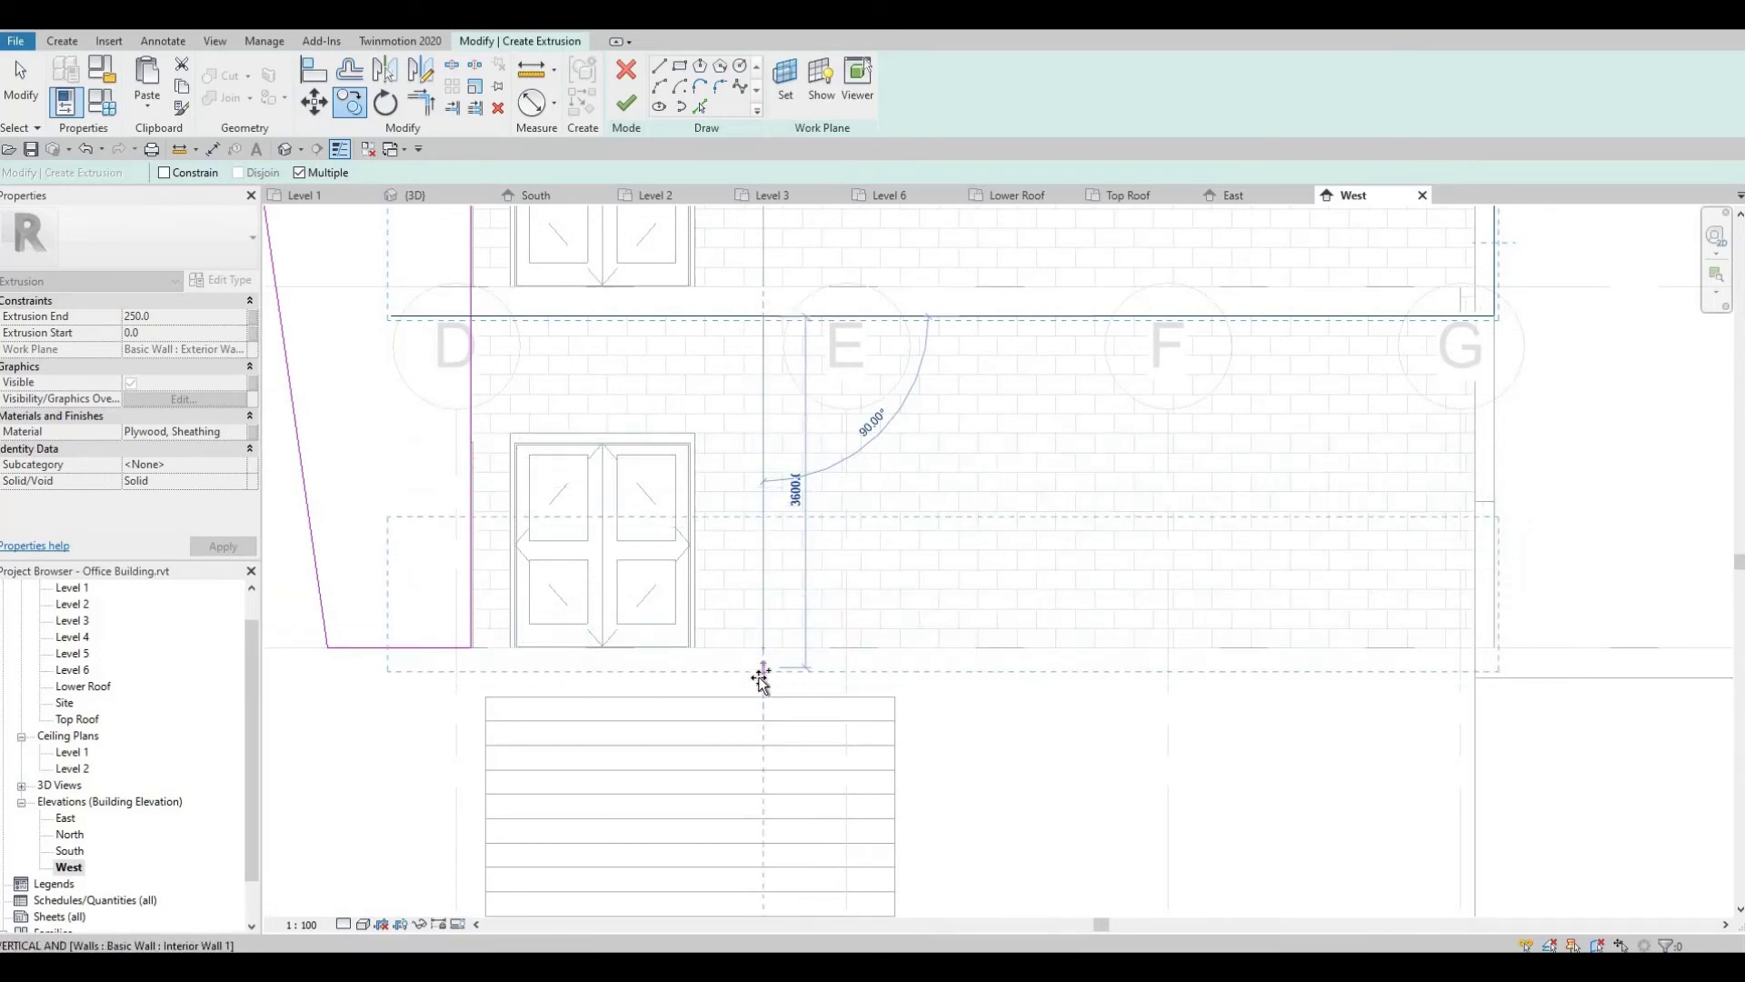
{"action": "left_click", "coordinate": [834, 592]}
{"action": "key", "text": "Escape"}
{"action": "key", "text": "Escape"}
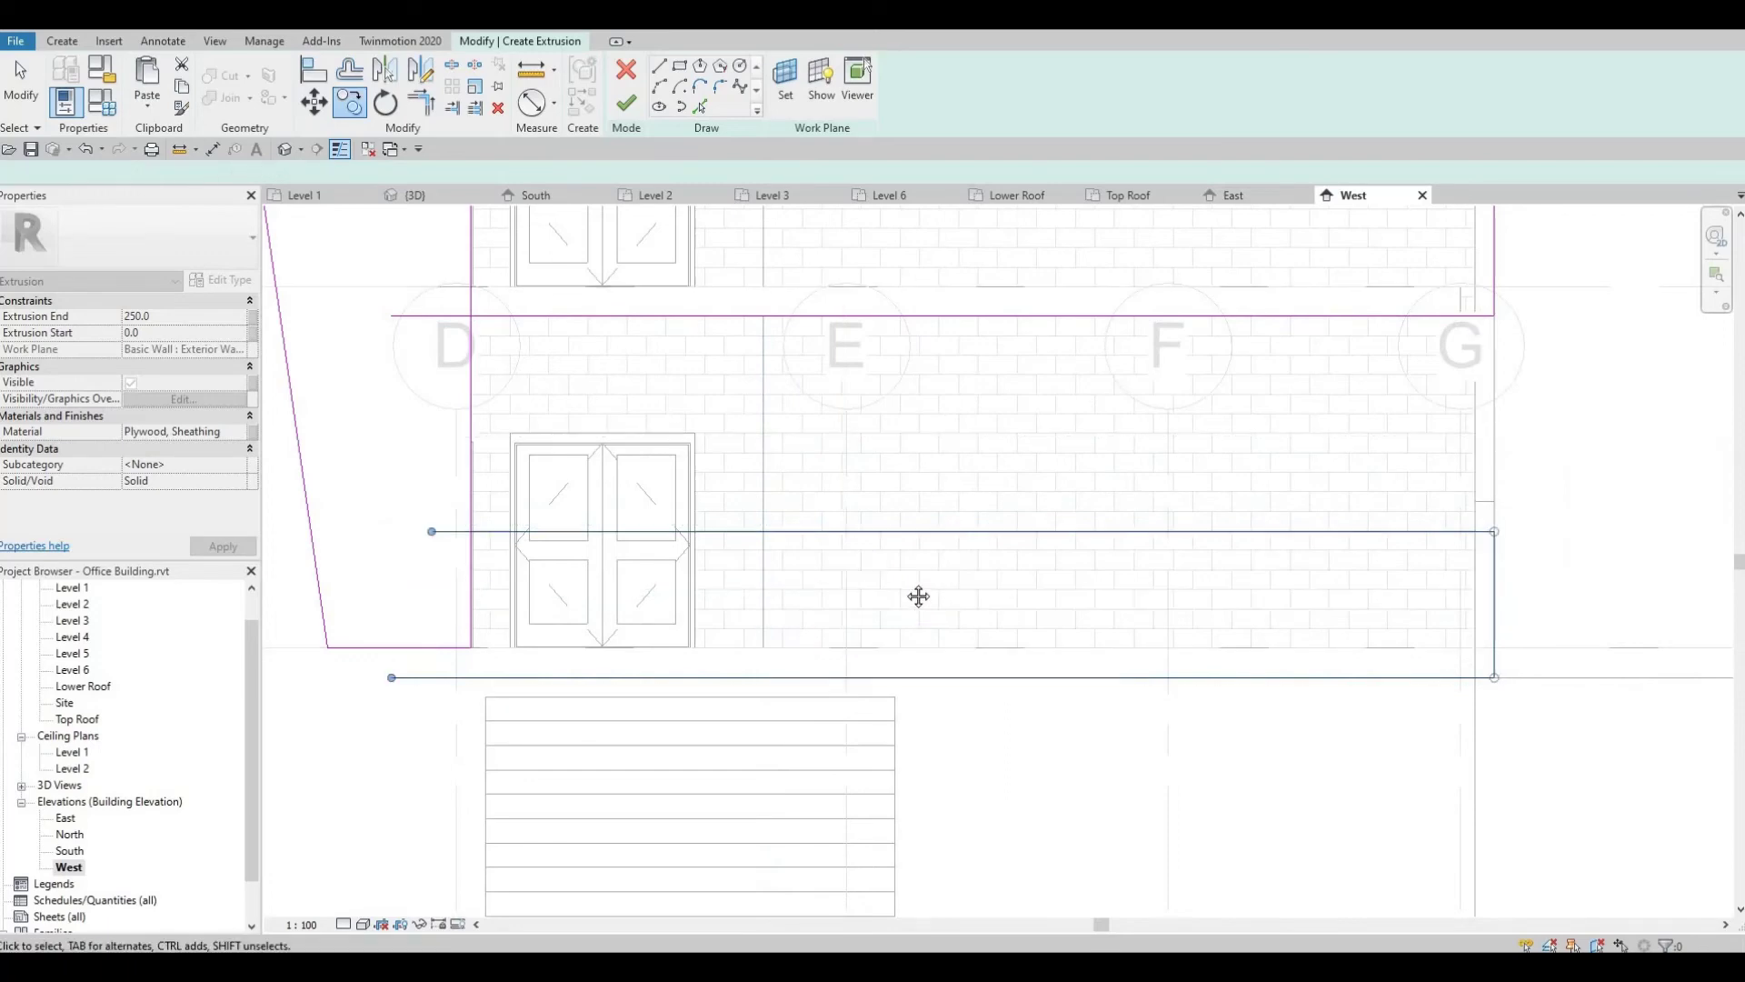
Align the Level 2 band's upper line with the matching edge of the existing extrusion beside it.
{"action": "middle_click_drag", "start_coordinate": [1259, 570], "coordinate": [1024, 577]}
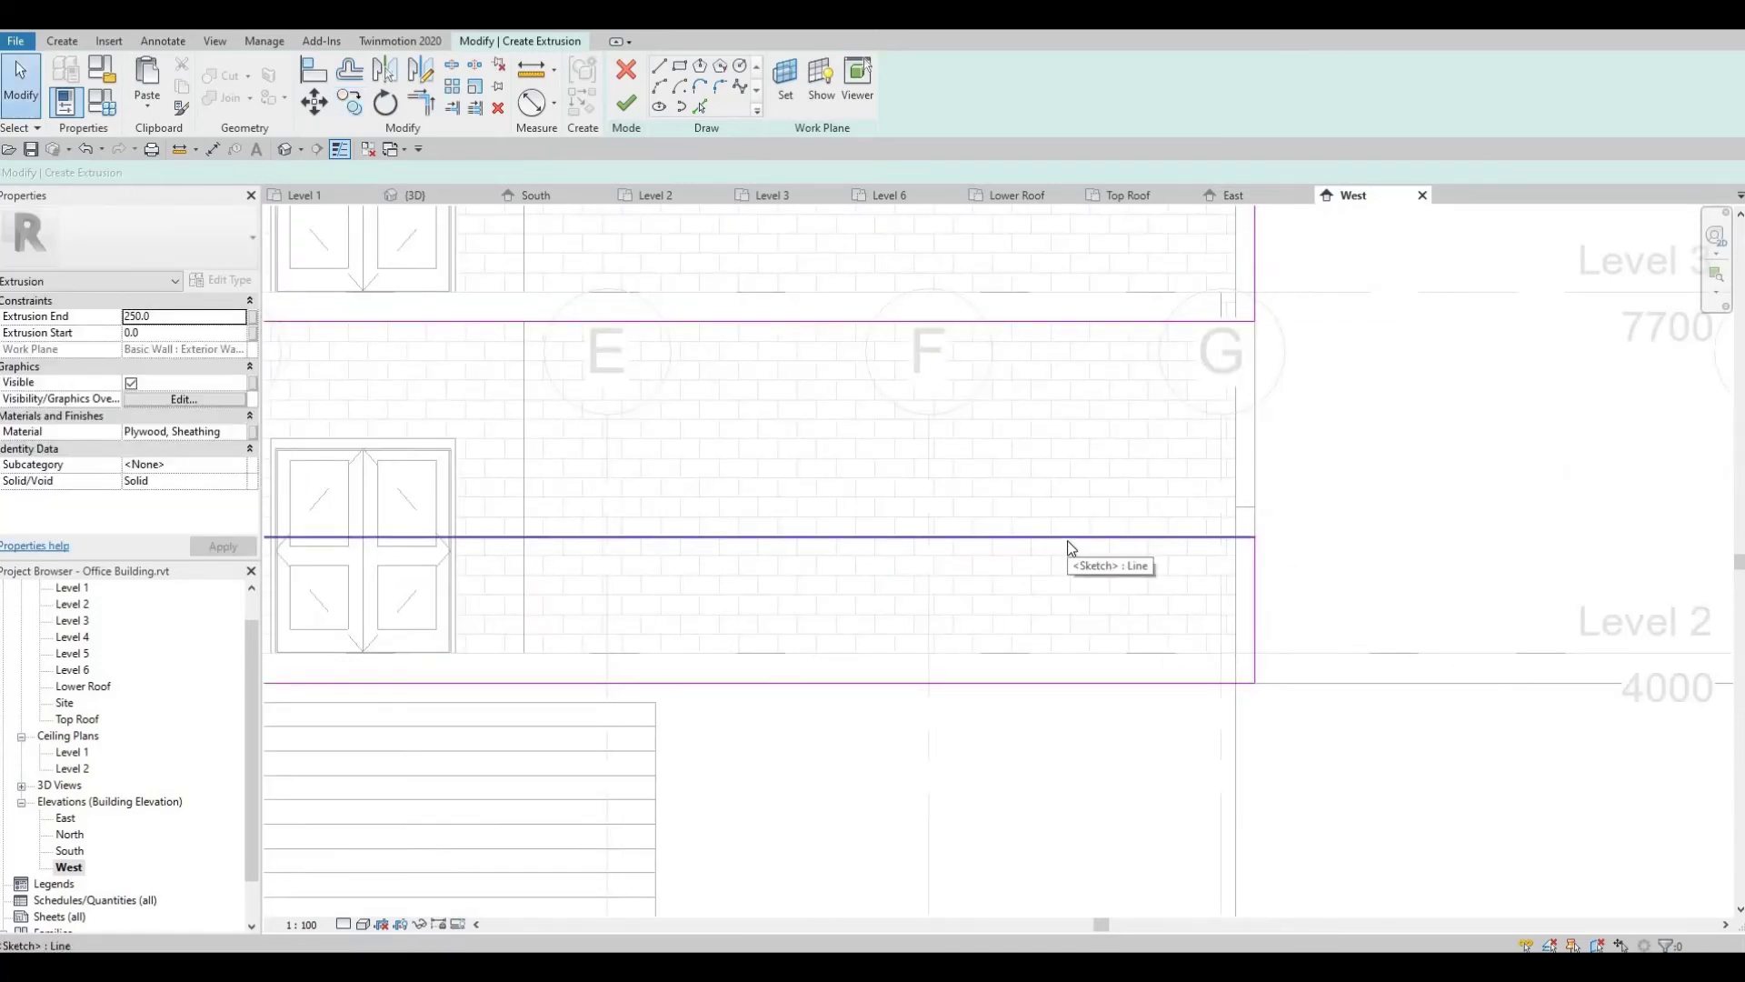
{"action": "key", "text": "l"}
{"action": "left_click", "coordinate": [1245, 507]}
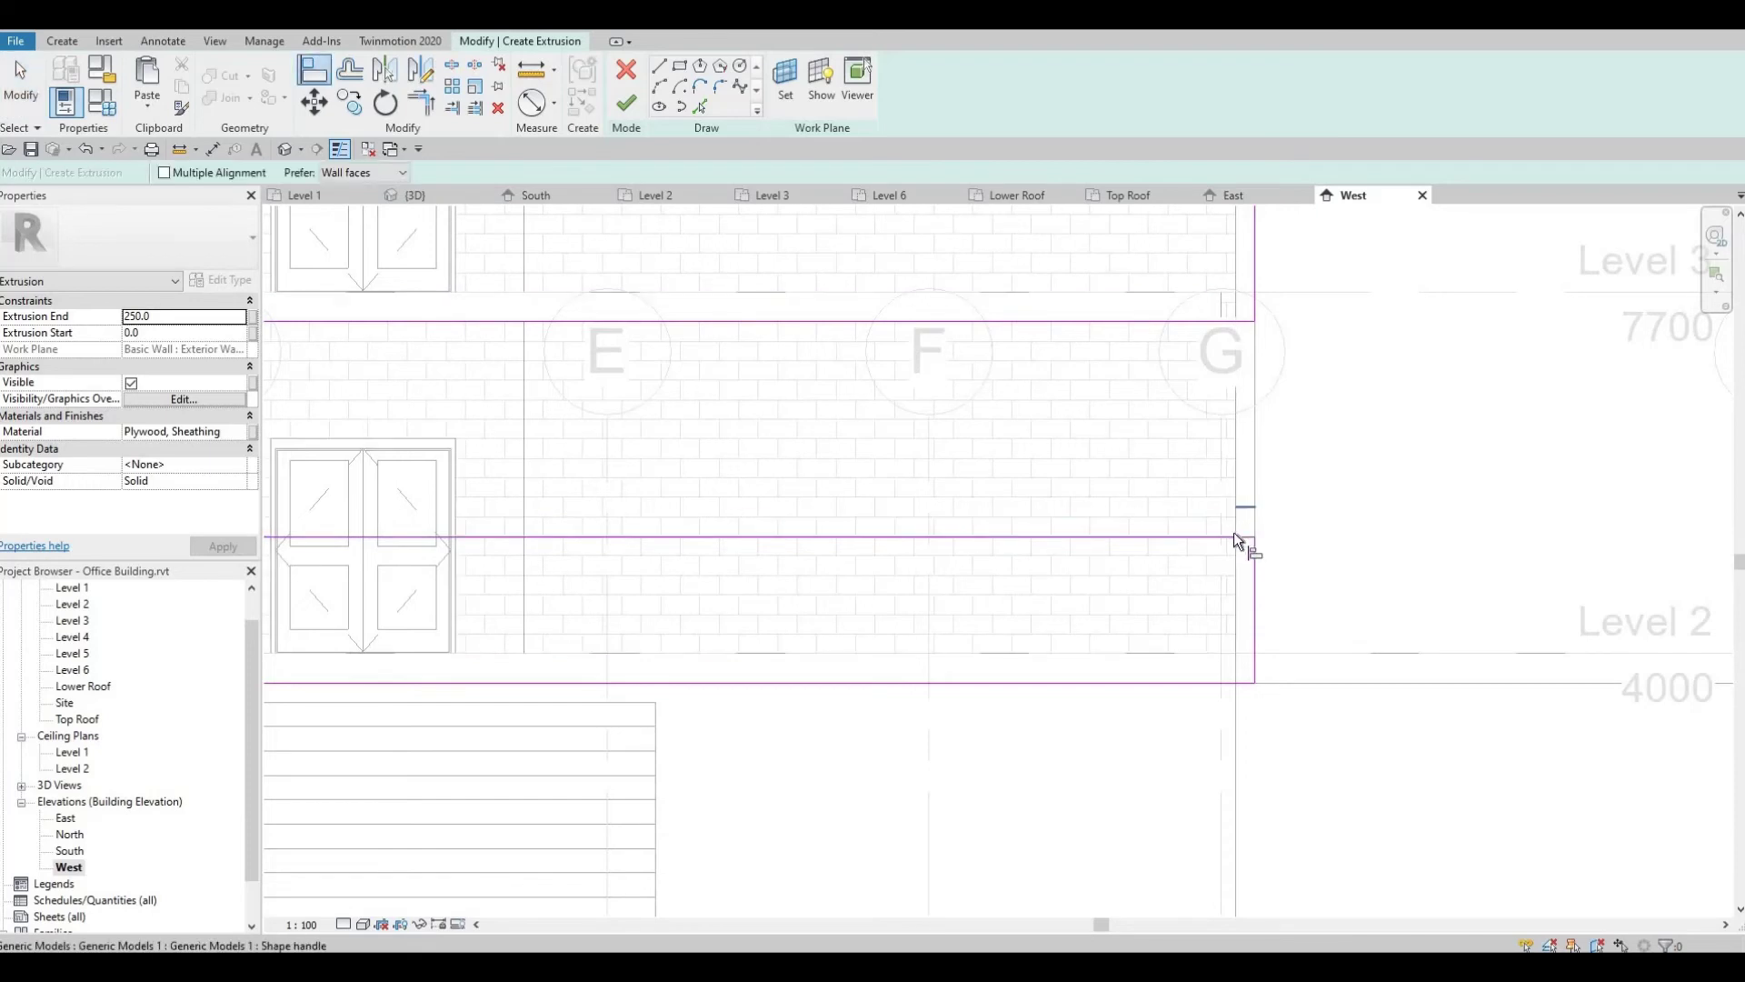
{"action": "left_click", "coordinate": [1220, 538]}
{"action": "key", "text": "Escape"}
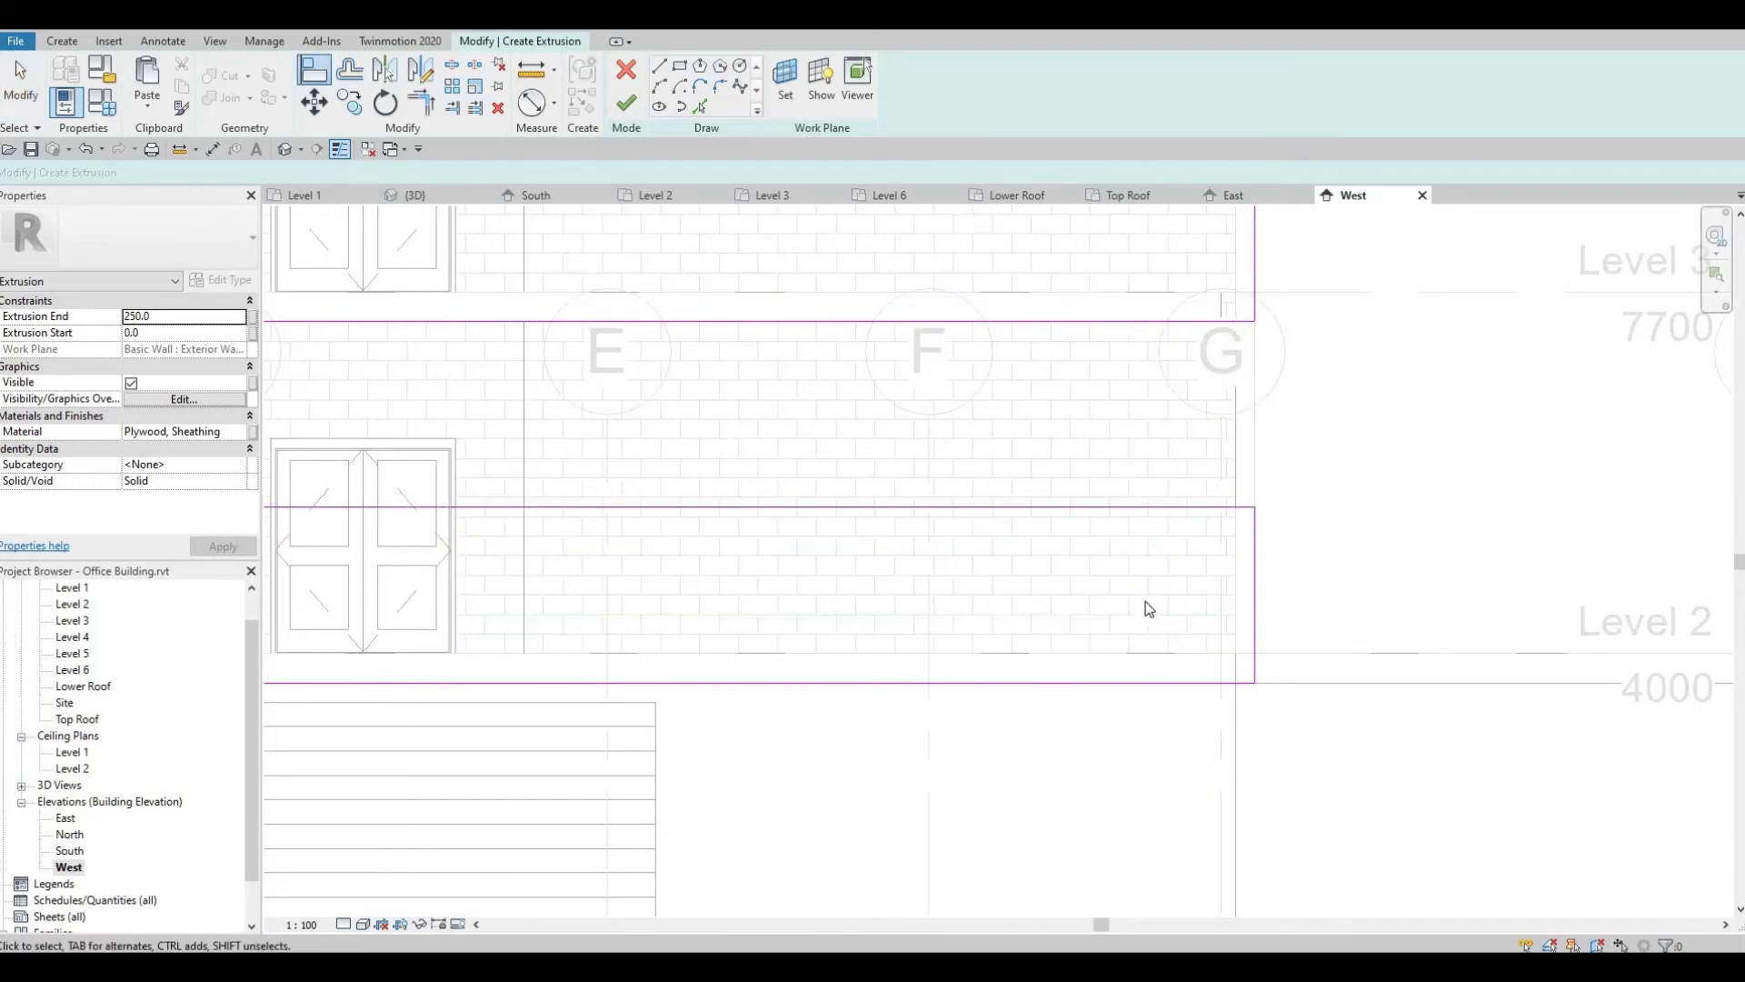
Align the Level 2 band's lower line with the curtain wall edge at Level 2.
{"action": "scroll", "coordinate": [1043, 605], "scroll_direction": "down", "scroll_amount": 2}
{"action": "middle_click_drag", "start_coordinate": [1041, 597], "coordinate": [1105, 598]}
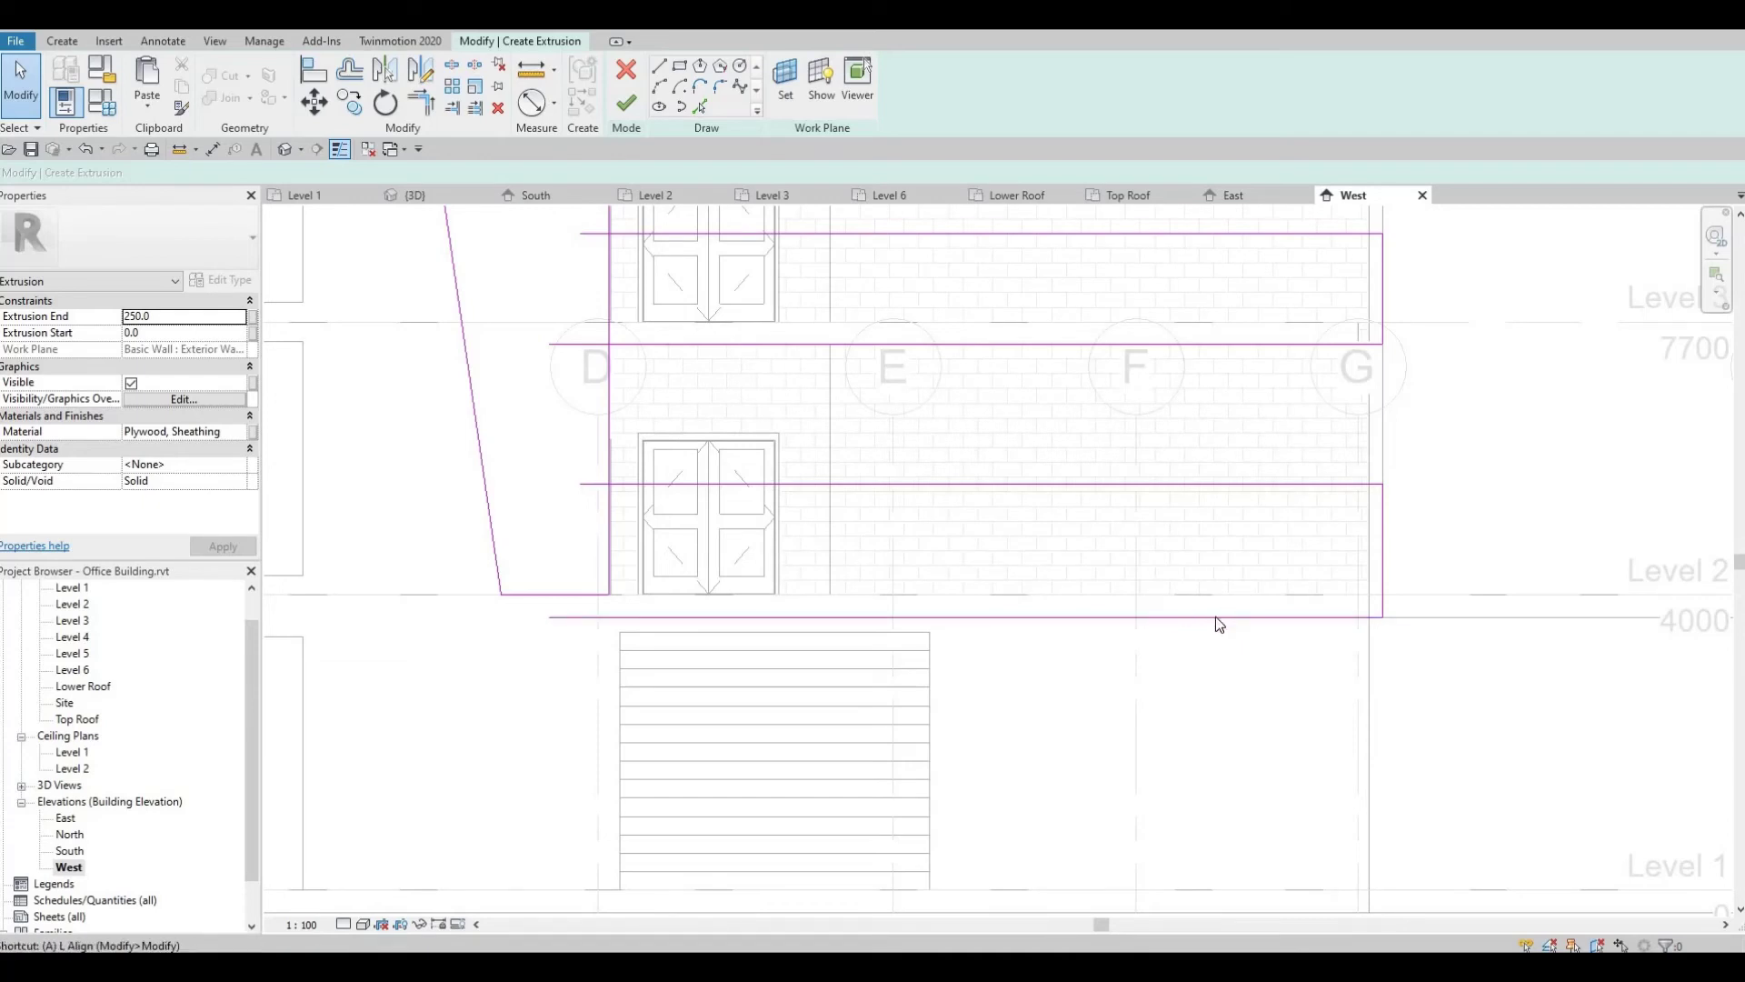
{"action": "key", "text": "l"}
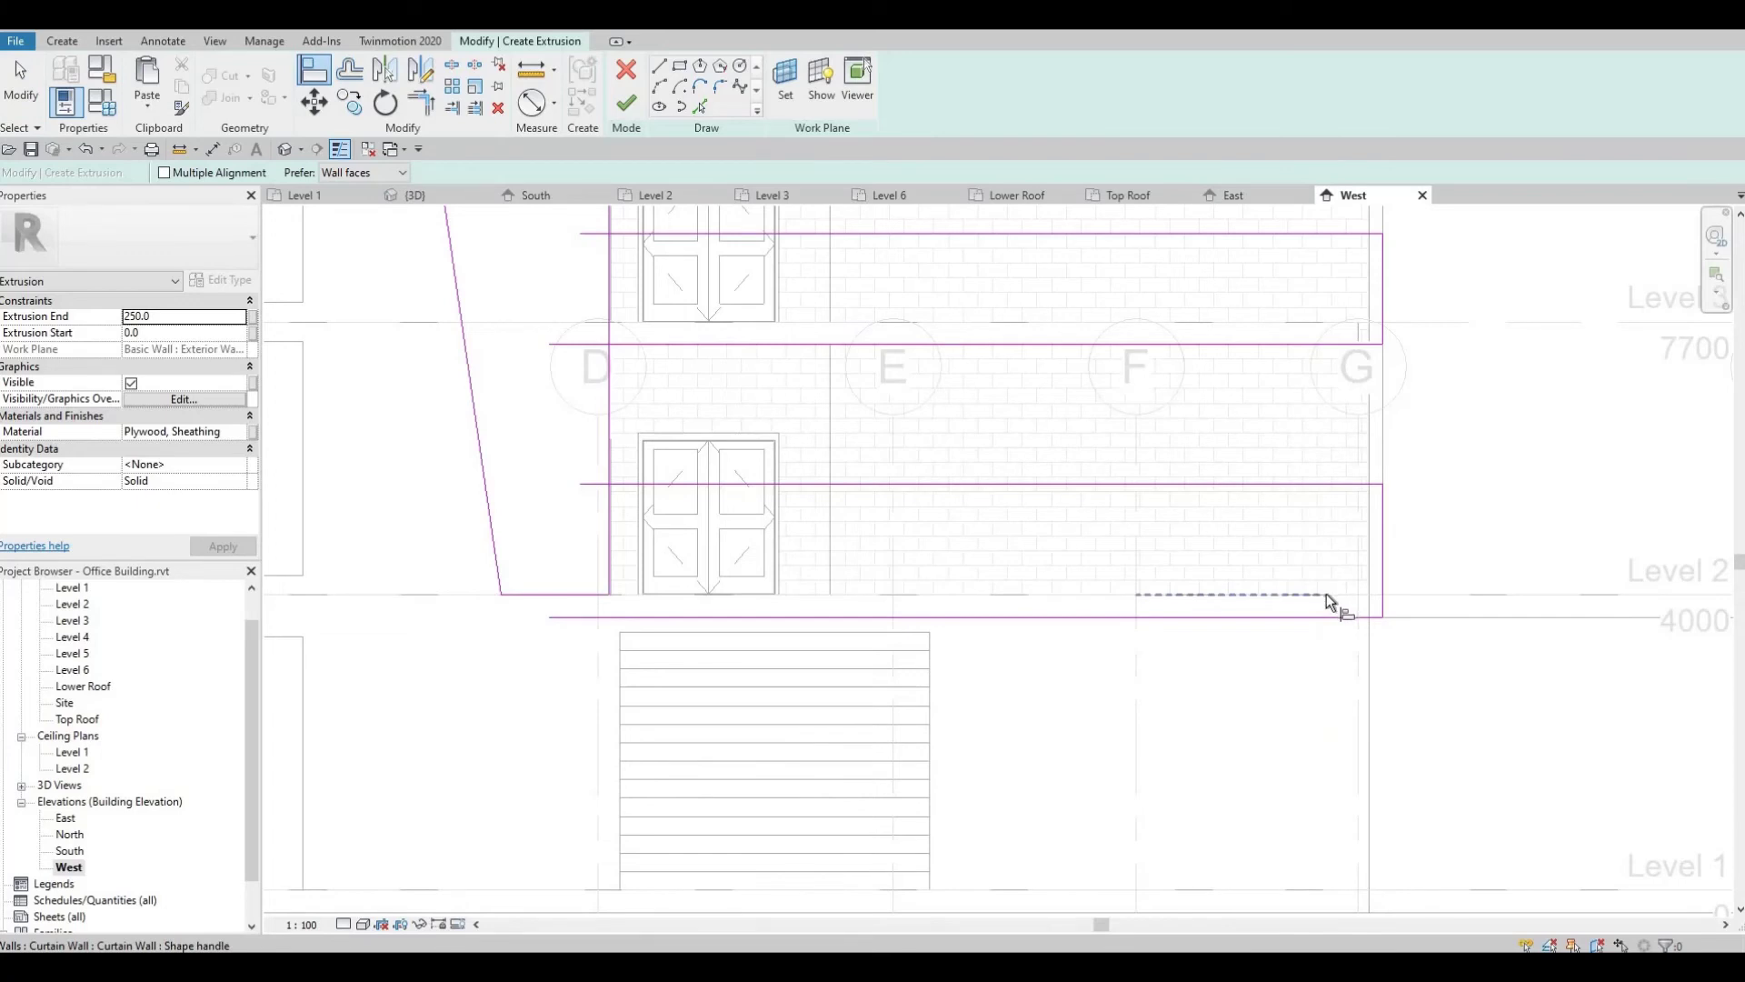
{"action": "left_click", "coordinate": [1327, 592]}
{"action": "left_click", "coordinate": [1301, 618]}
{"action": "key", "text": "Escape"}
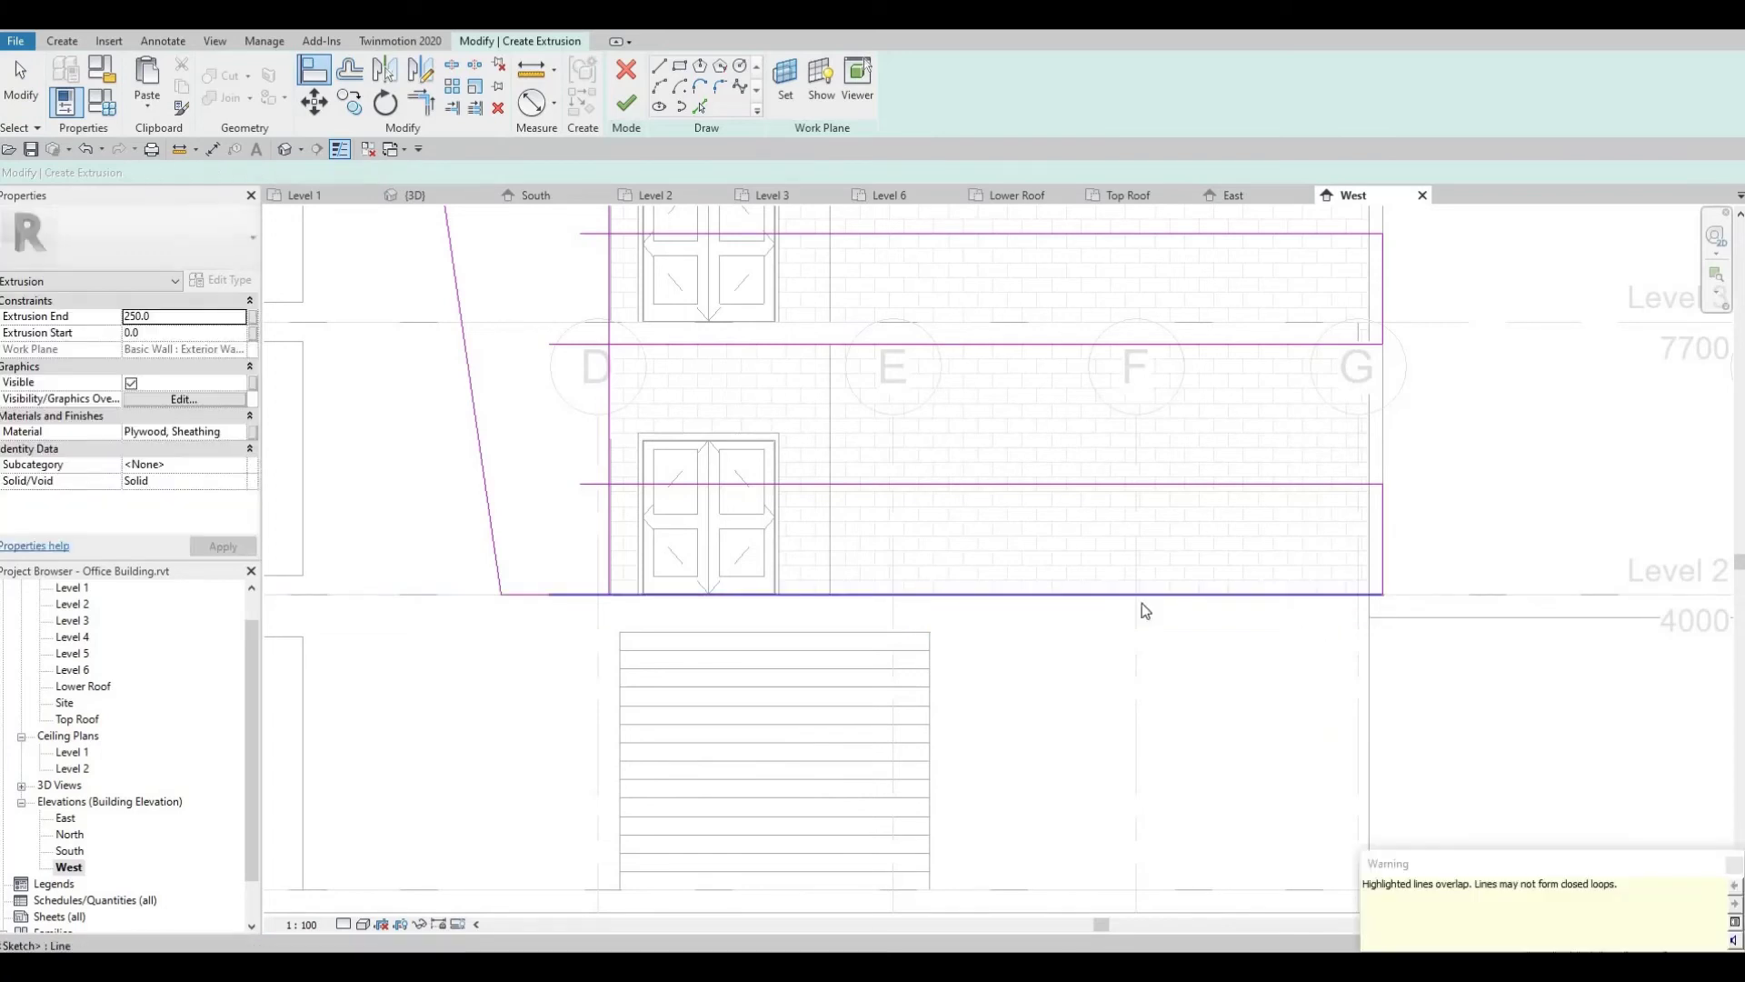
Delete the profile's short overlapping bottom line and extend the Level 2 band's lower line to a corner with the slanted line.
{"action": "middle_click_drag", "start_coordinate": [789, 536], "coordinate": [790, 634]}
{"action": "scroll", "coordinate": [791, 563], "scroll_direction": "down", "scroll_amount": 1}
{"action": "scroll", "coordinate": [790, 634], "scroll_direction": "down", "scroll_amount": 1}
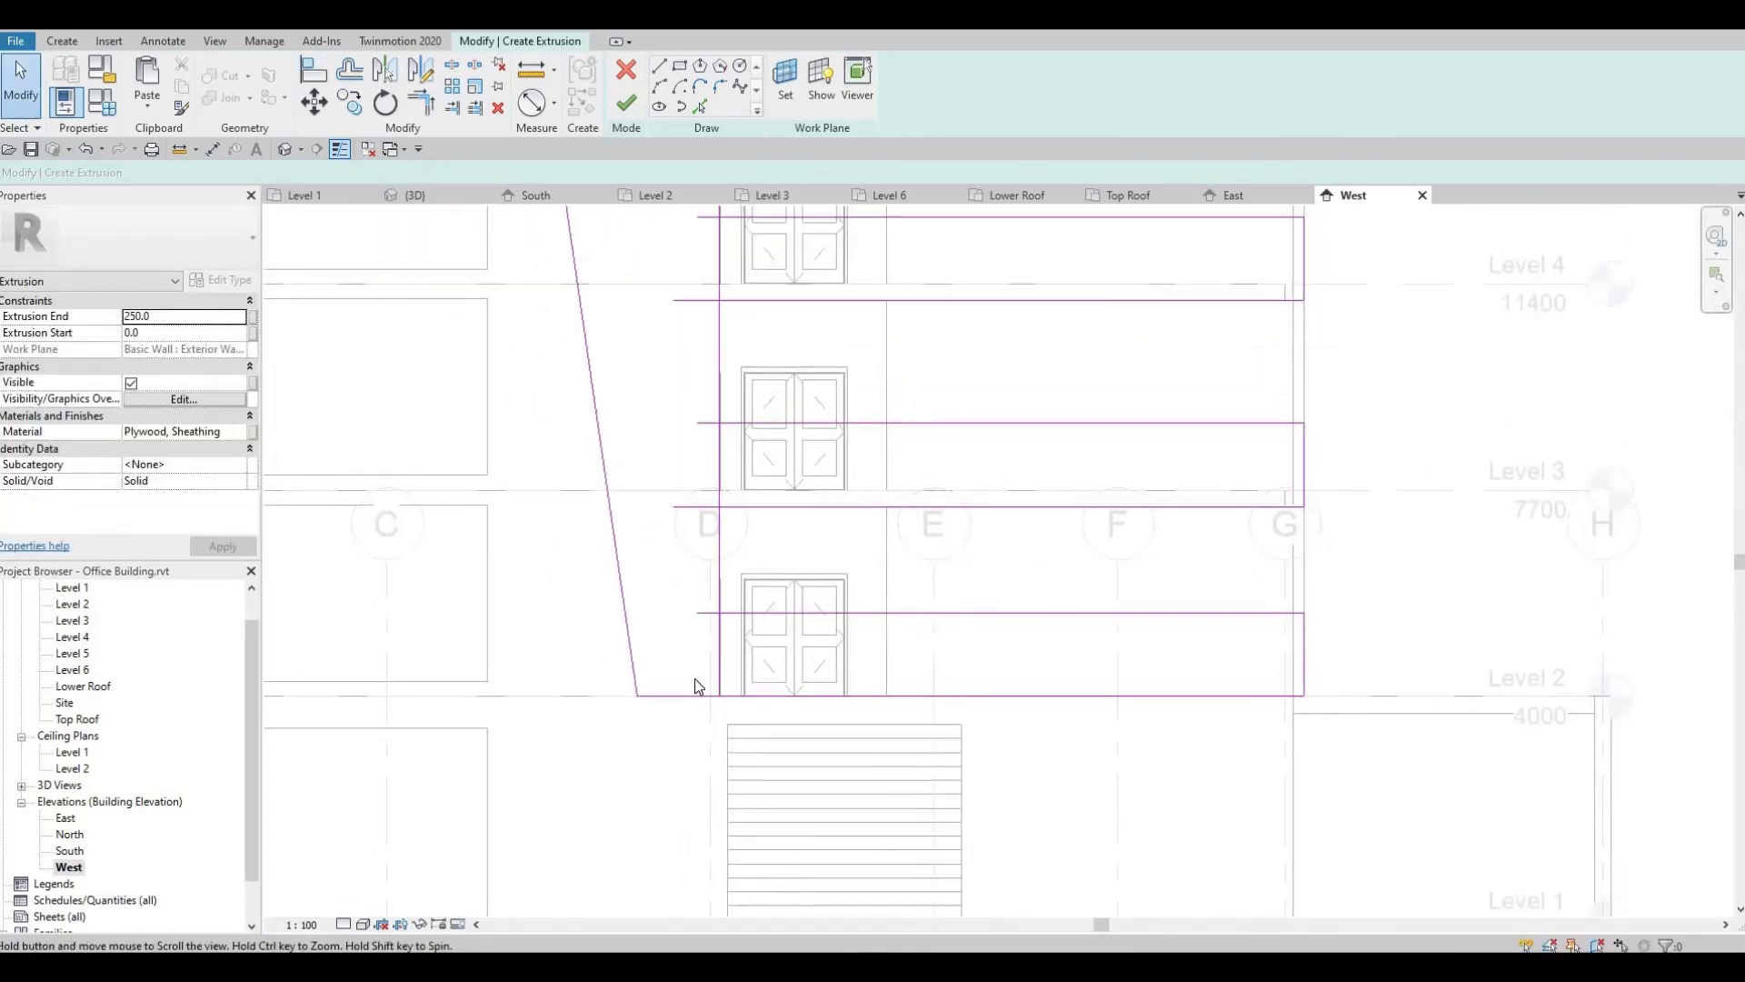
{"action": "middle_click_drag", "start_coordinate": [698, 687], "coordinate": [687, 703]}
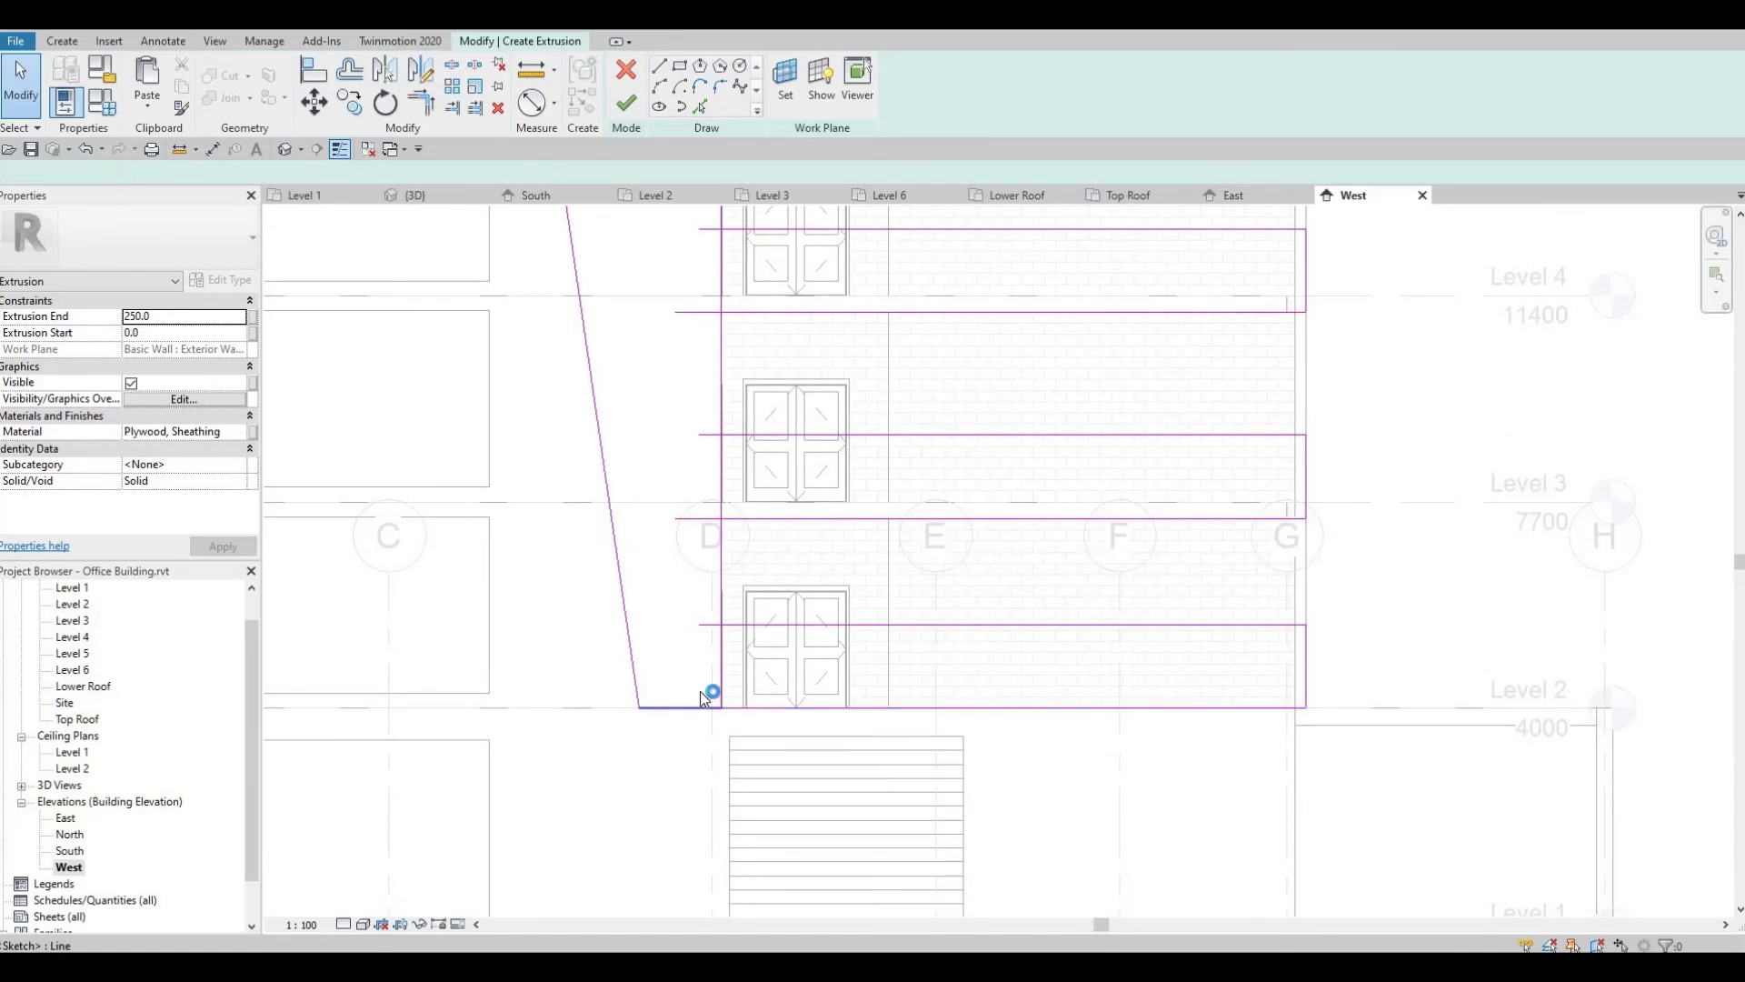
{"action": "left_click", "coordinate": [700, 696]}
{"action": "key", "text": "Delete"}
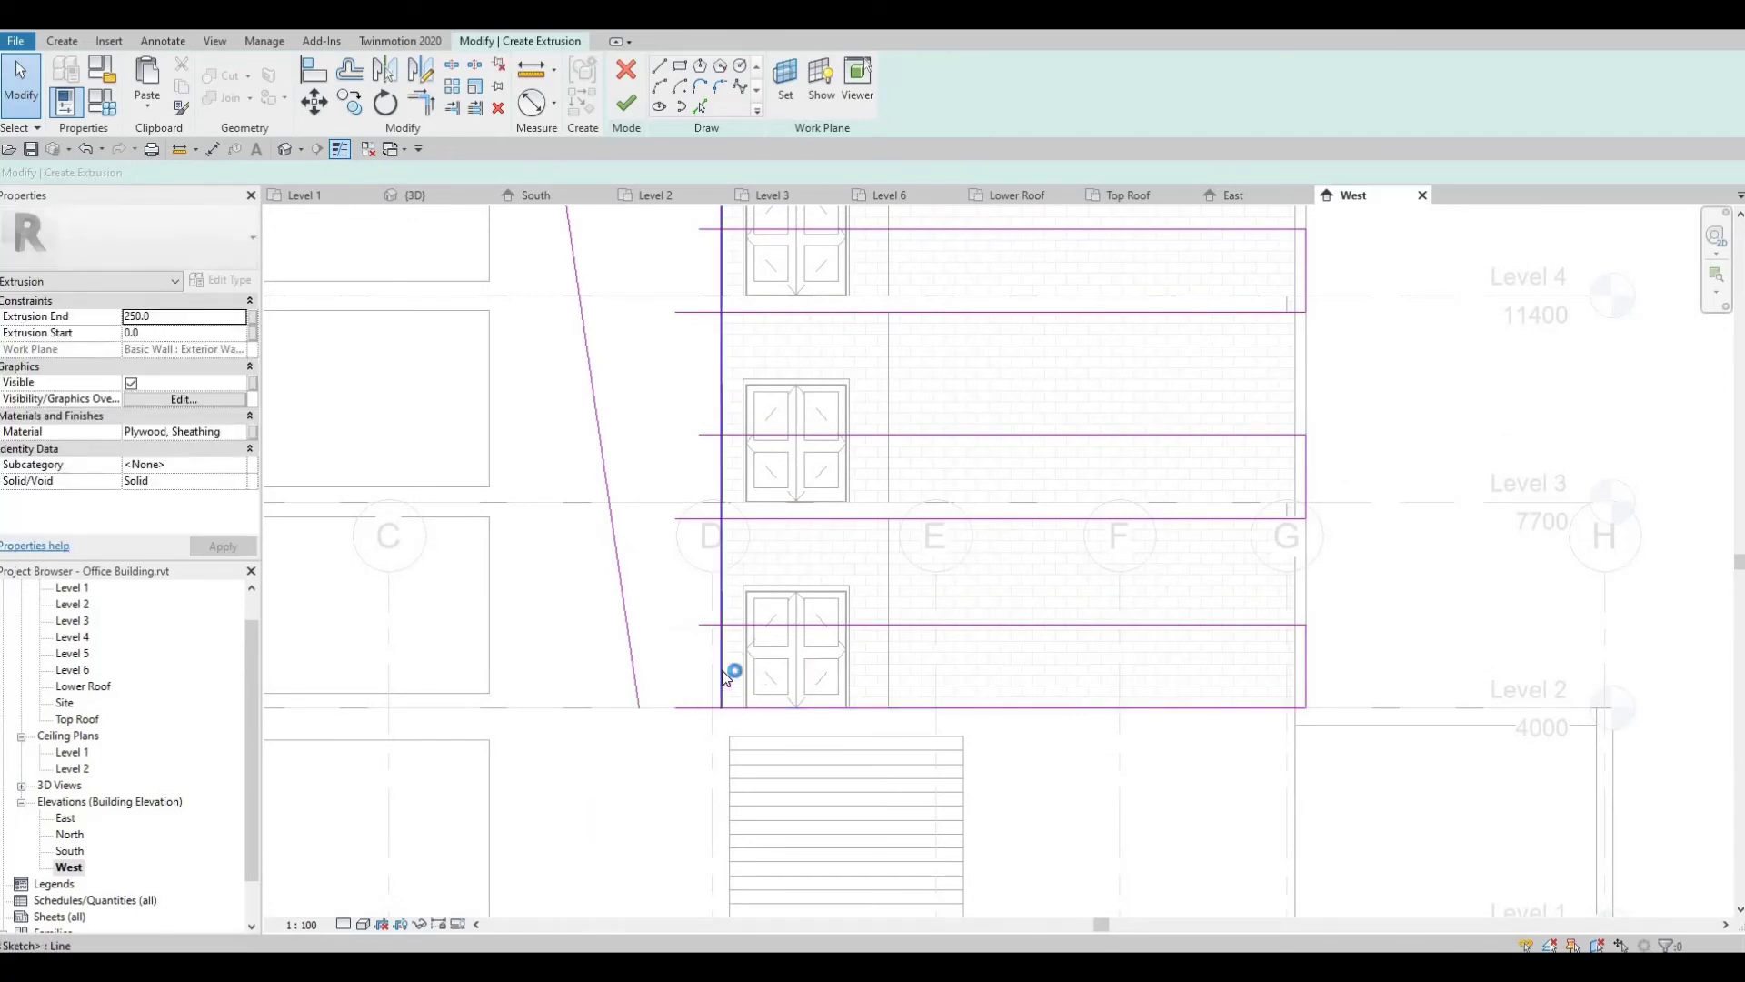
{"action": "key", "text": "t"}
{"action": "key", "text": "r"}
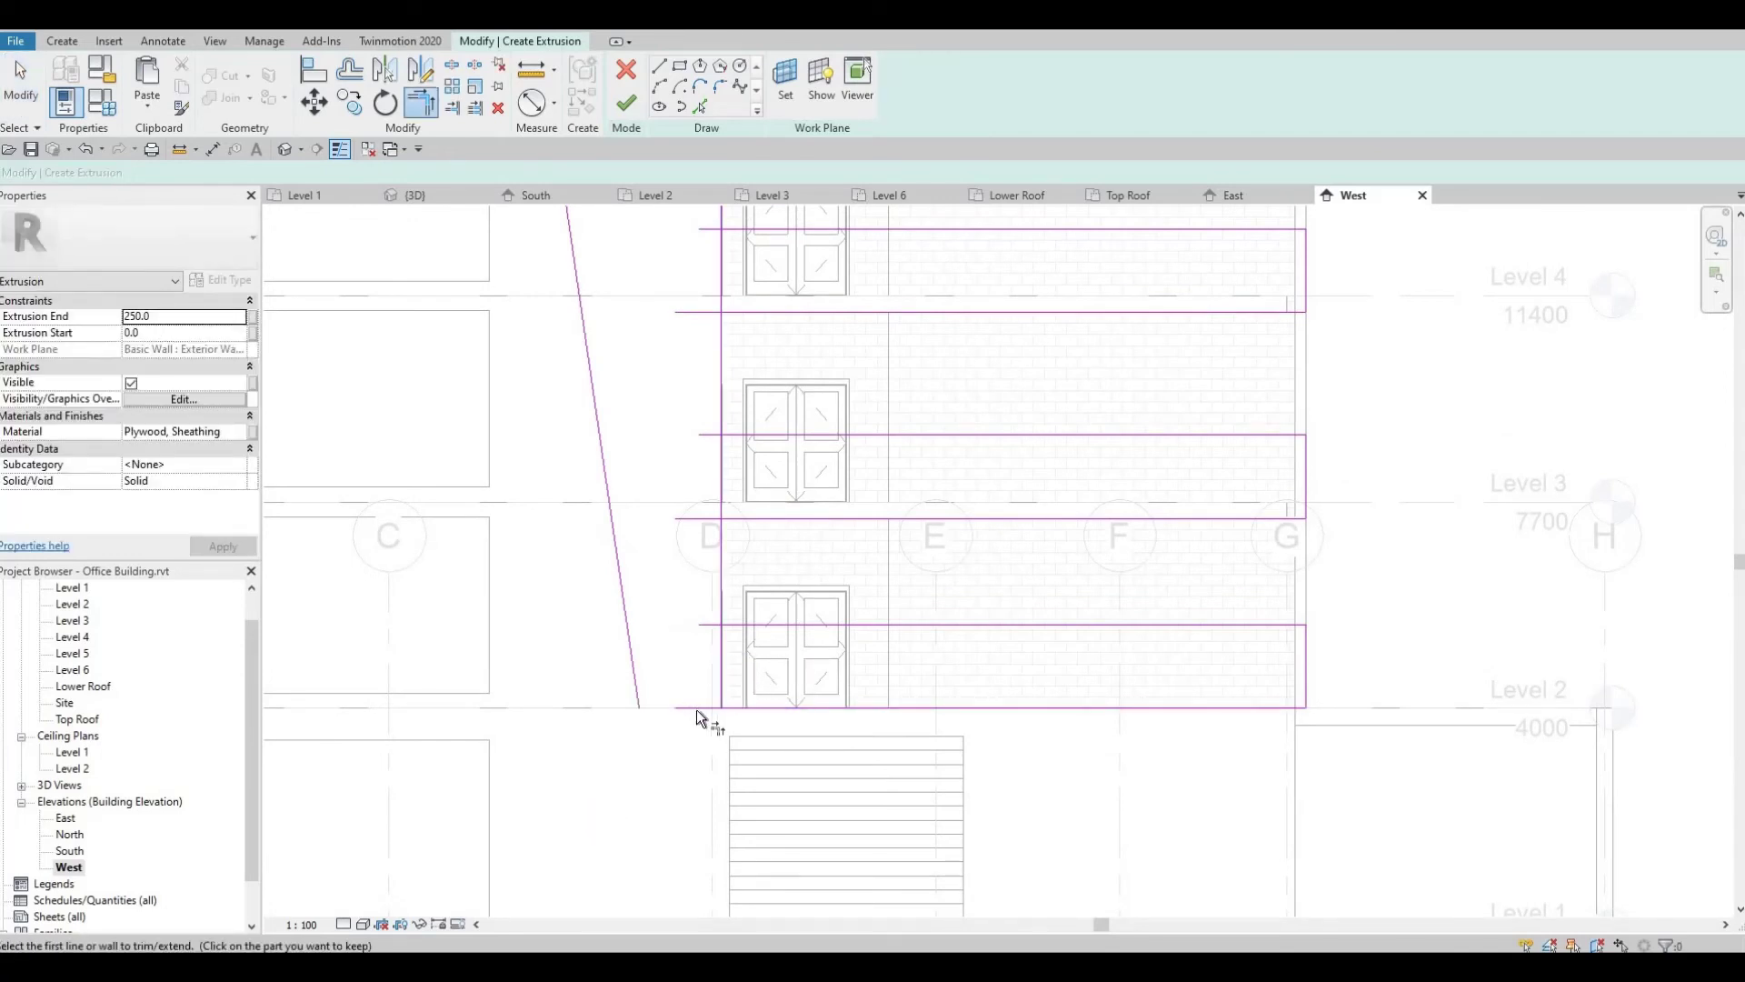
{"action": "left_click", "coordinate": [696, 709]}
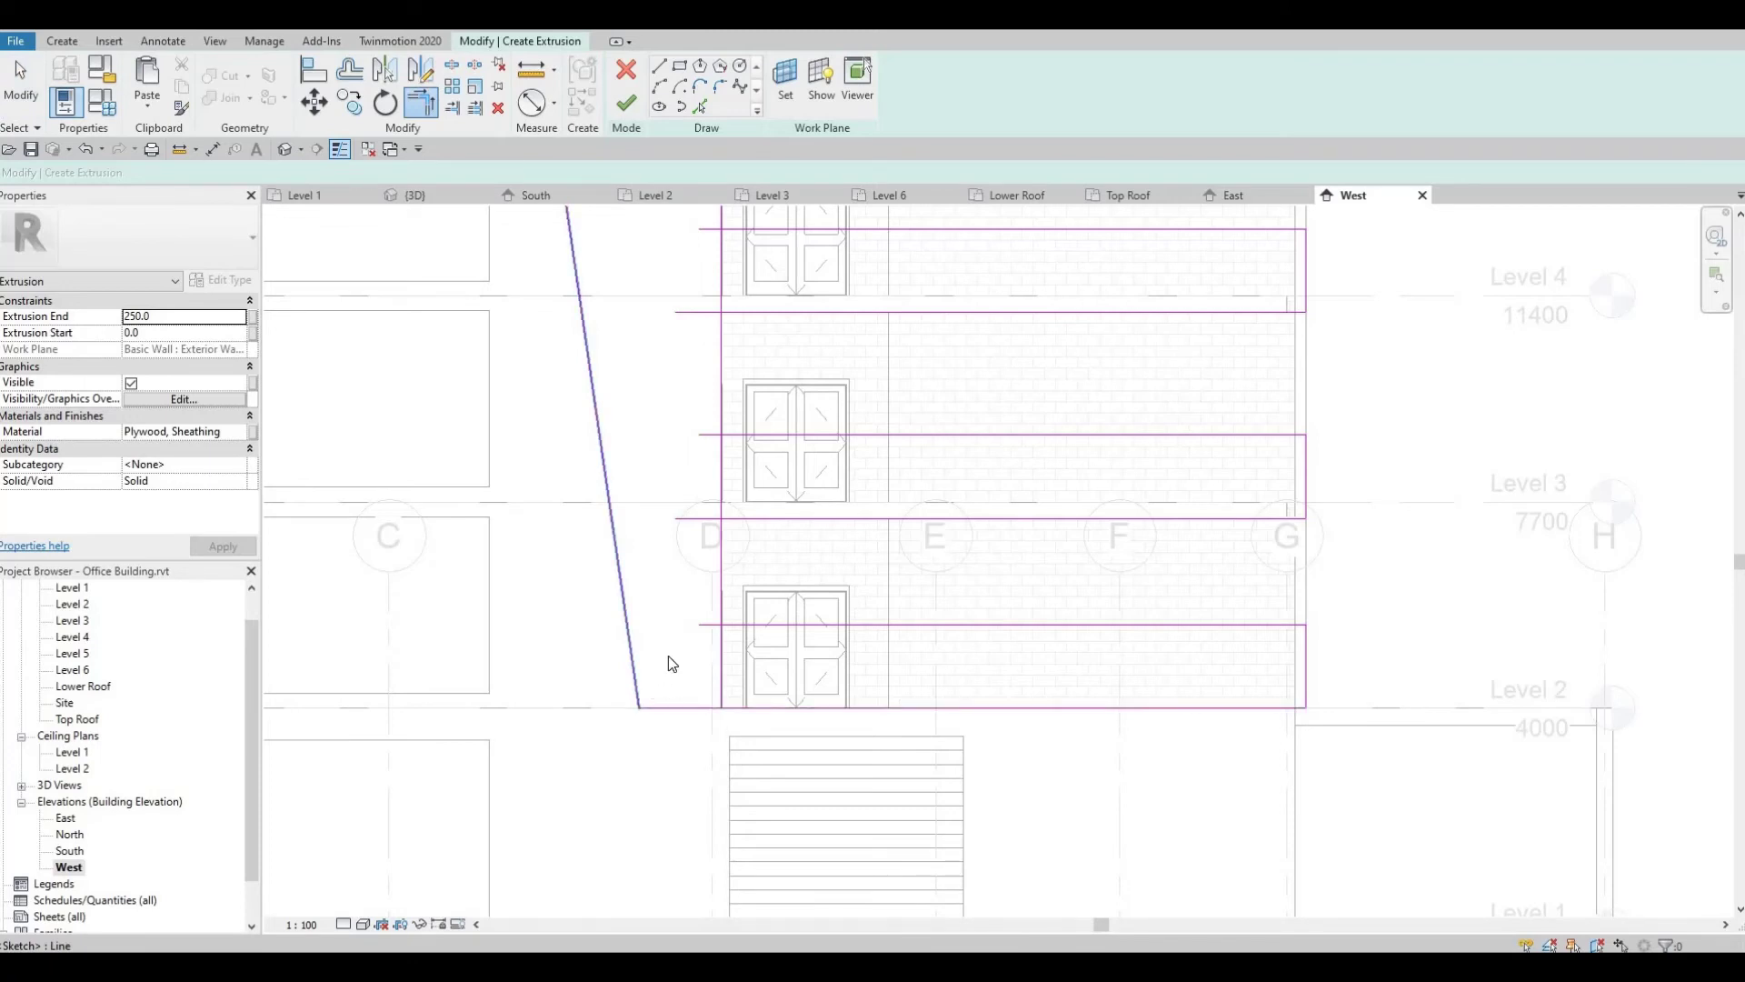
{"action": "key", "text": "Escape"}
{"action": "key", "text": "Escape"}
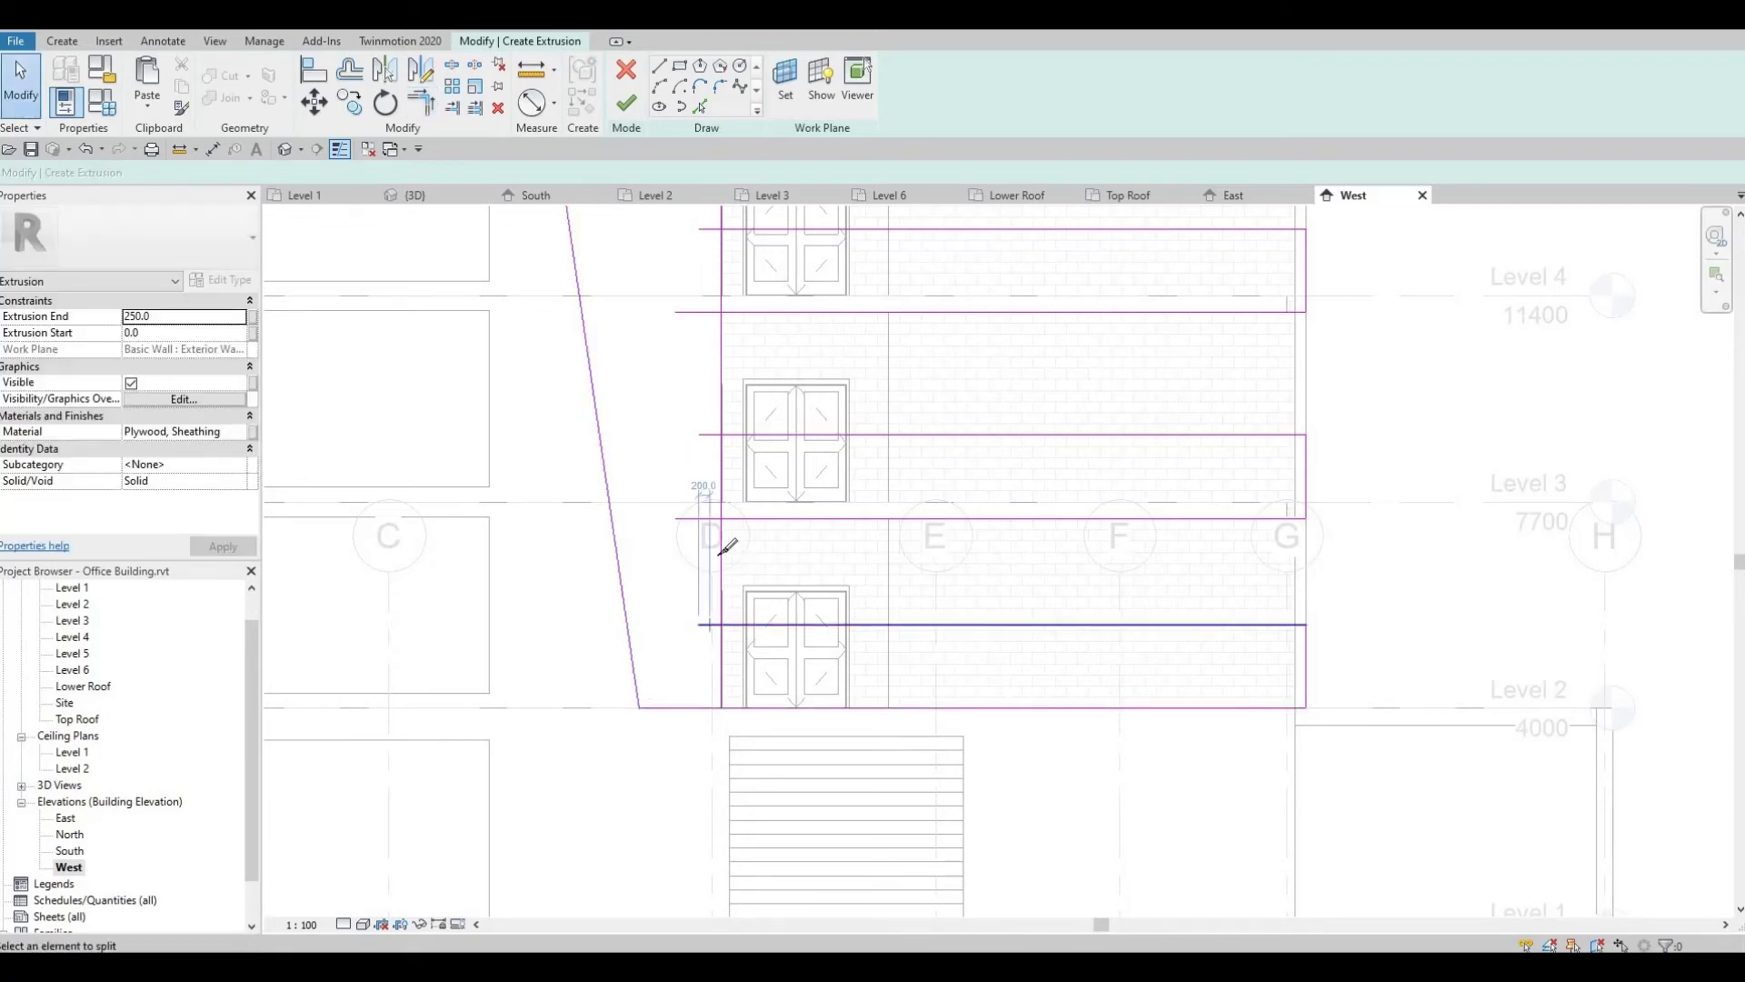
Split the profile's long vertical line inside the Level 3, Level 4, Level 5 and Level 6 bands.
{"action": "key", "text": "s"}
{"action": "key", "text": "l"}
{"action": "left_click", "coordinate": [721, 474]}
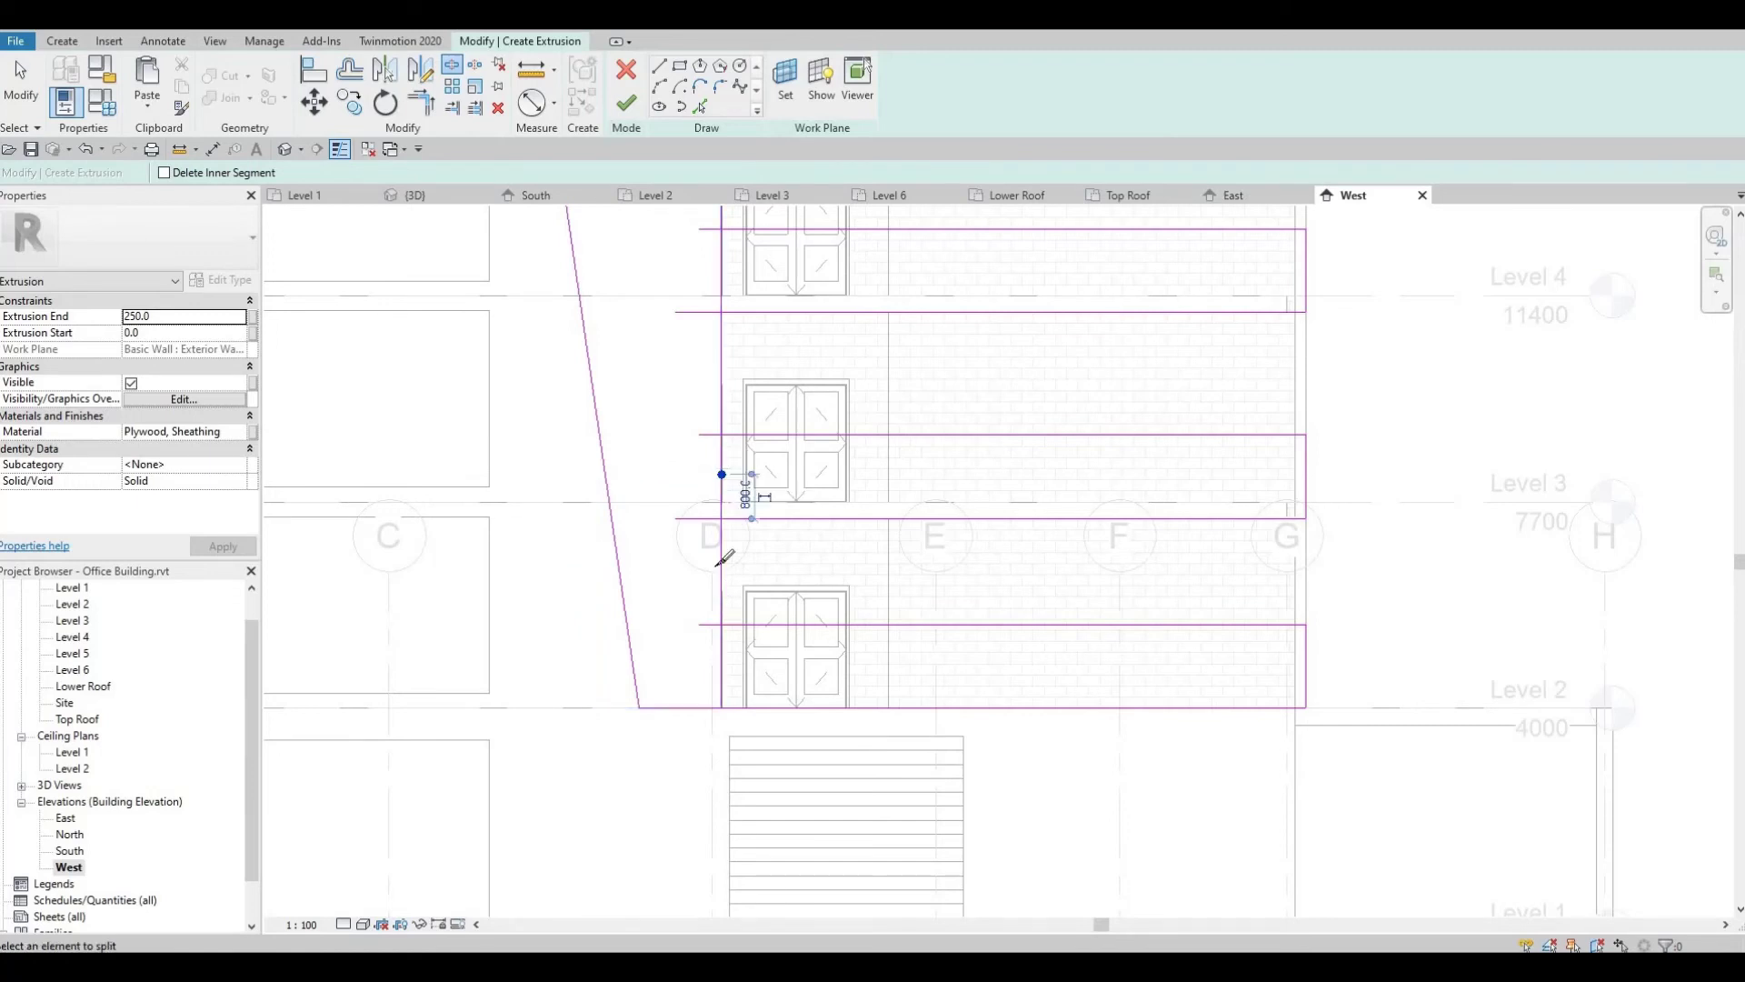
{"action": "middle_click_drag", "start_coordinate": [719, 263], "coordinate": [687, 460]}
{"action": "left_click", "coordinate": [688, 460]}
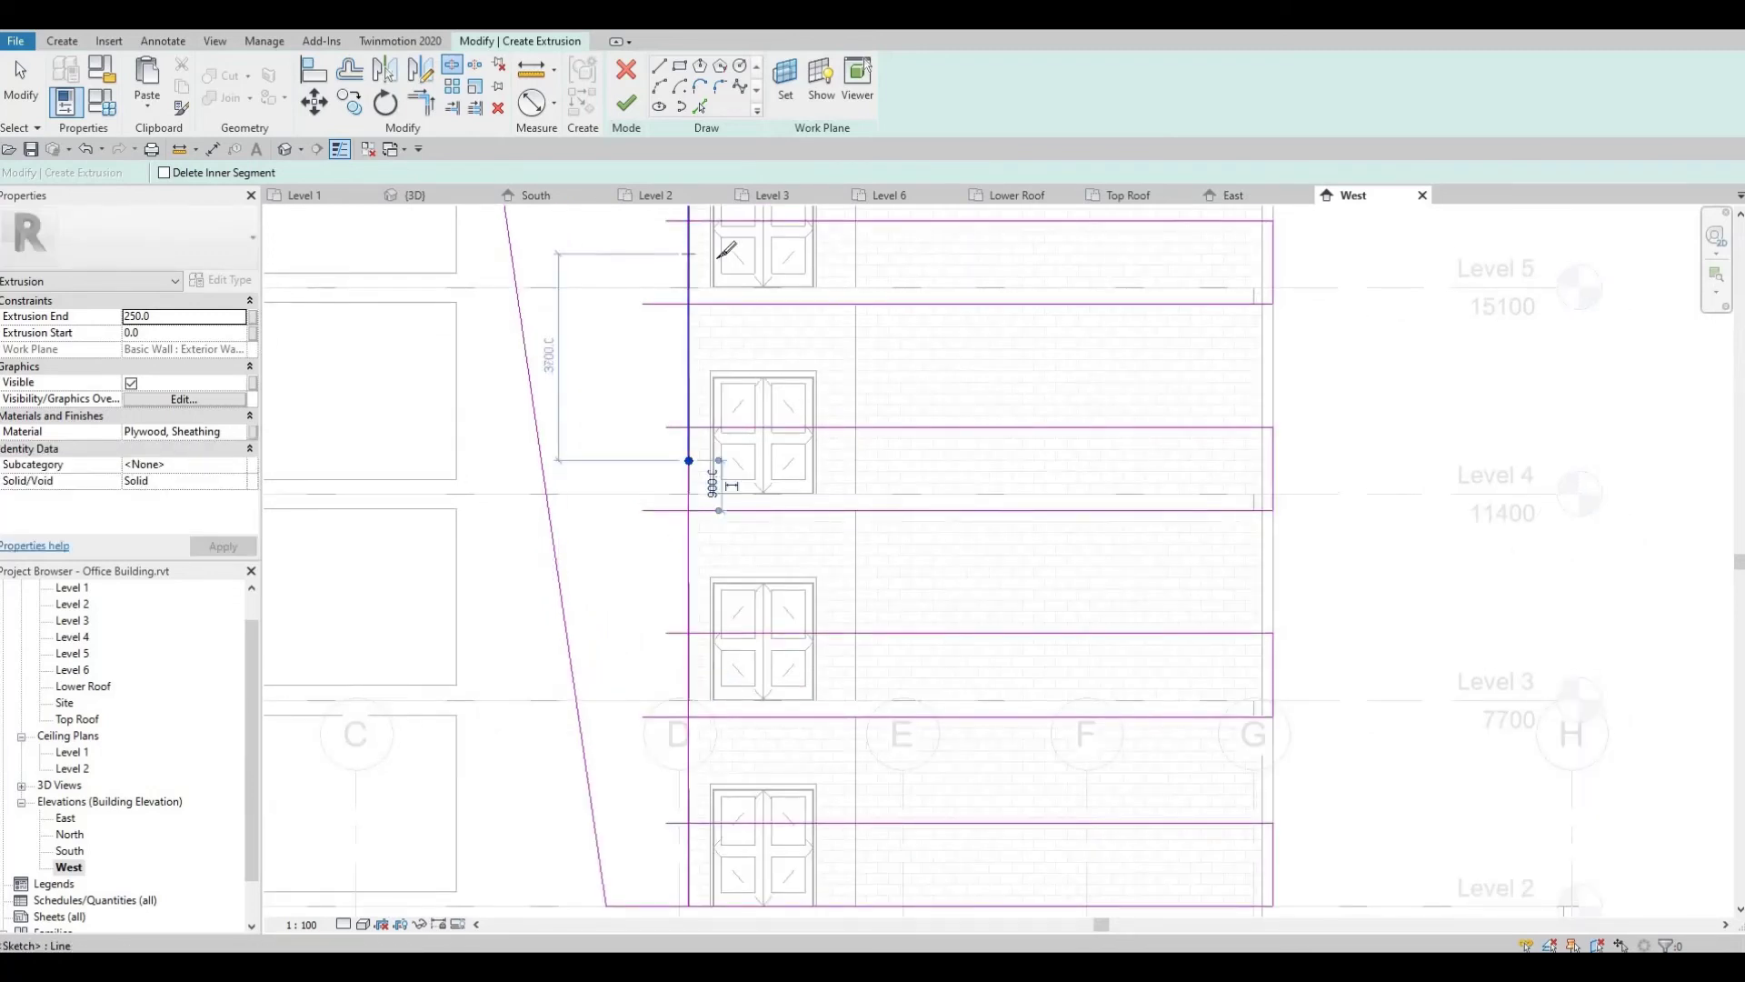
{"action": "left_click", "coordinate": [689, 256]}
{"action": "middle_click_drag", "start_coordinate": [715, 392], "coordinate": [715, 697]}
{"action": "scroll", "coordinate": [707, 281], "scroll_direction": "up", "scroll_amount": 1}
{"action": "scroll", "coordinate": [688, 442], "scroll_direction": "down", "scroll_amount": 1}
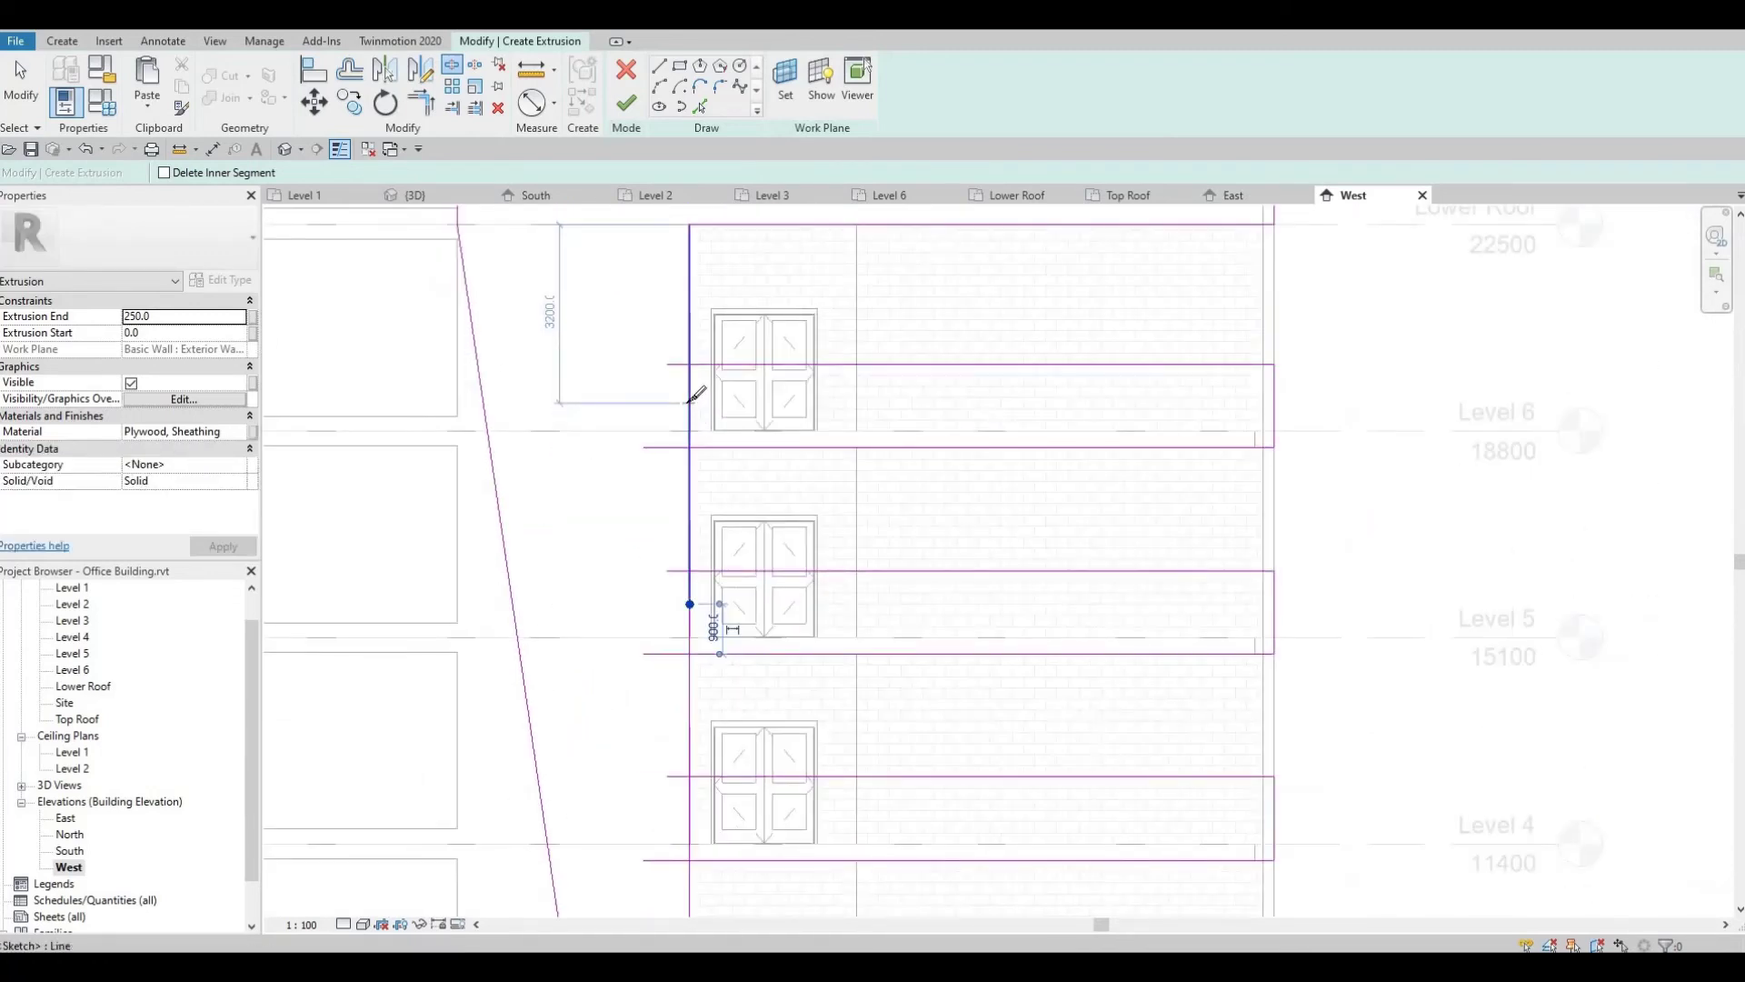
{"action": "left_click", "coordinate": [688, 403]}
Trim the Level 6 band's upper and lower lines to corners with the split vertical line segments.
{"action": "key", "text": "t"}
{"action": "key", "text": "r"}
{"action": "left_click", "coordinate": [707, 364]}
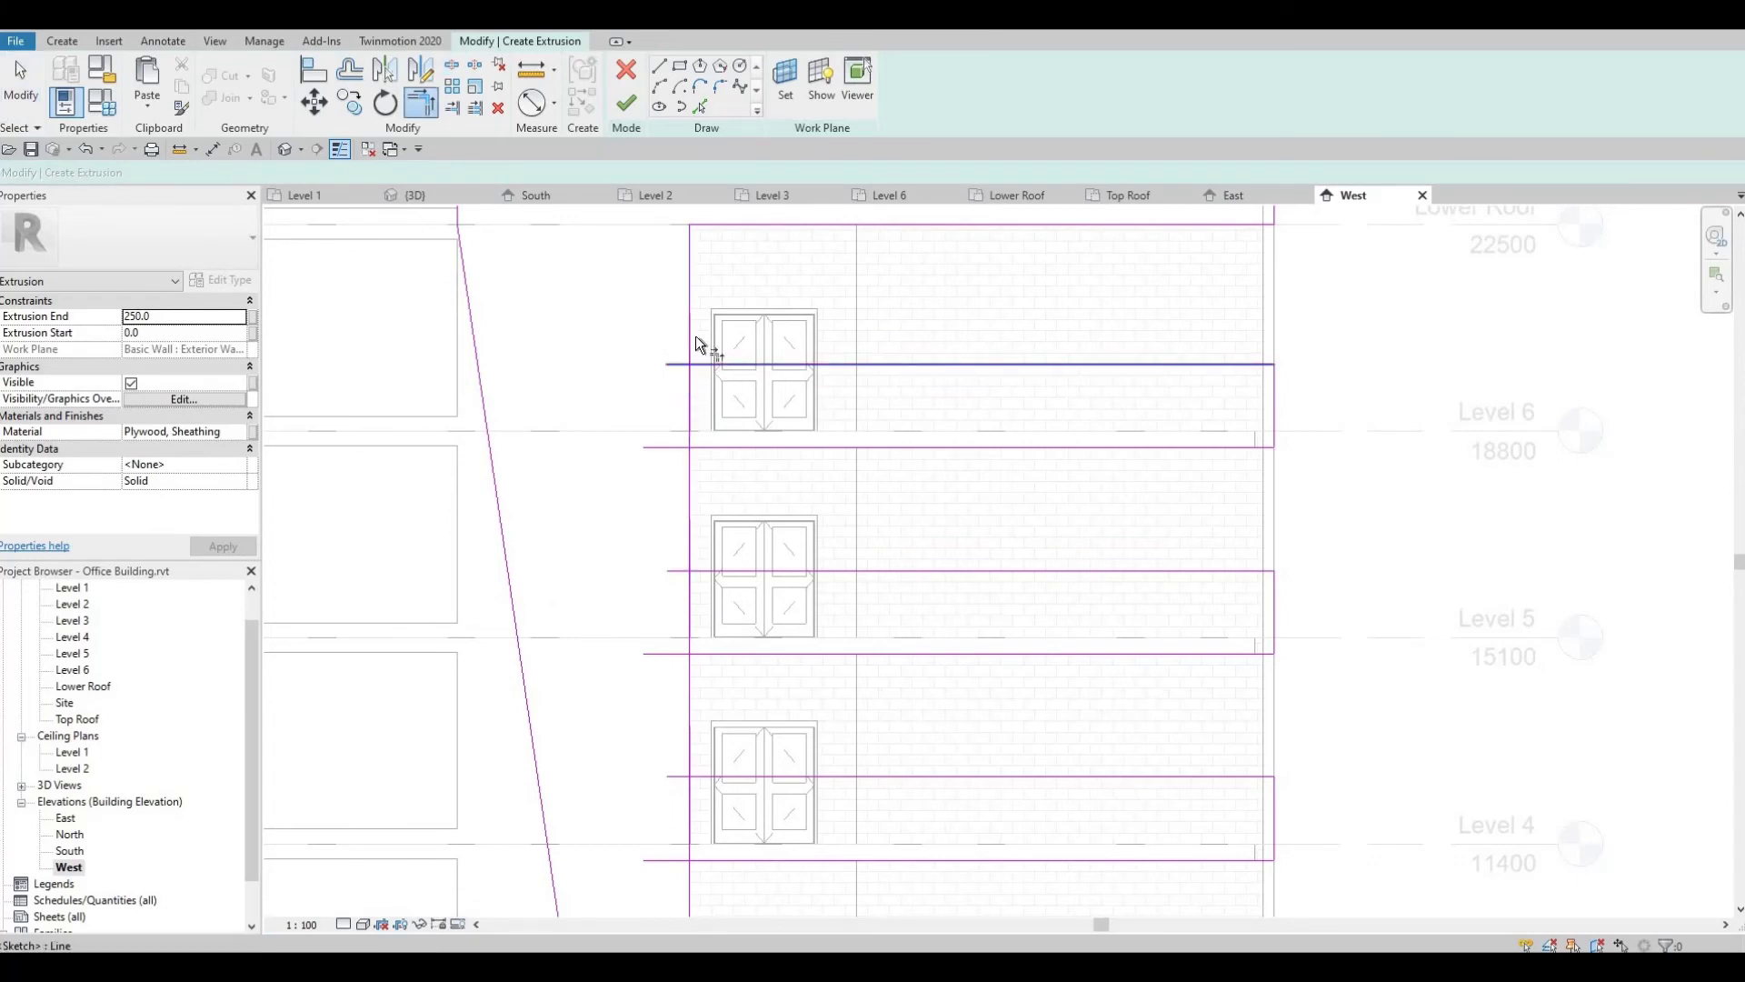
{"action": "left_click", "coordinate": [694, 325]}
{"action": "left_click", "coordinate": [712, 446]}
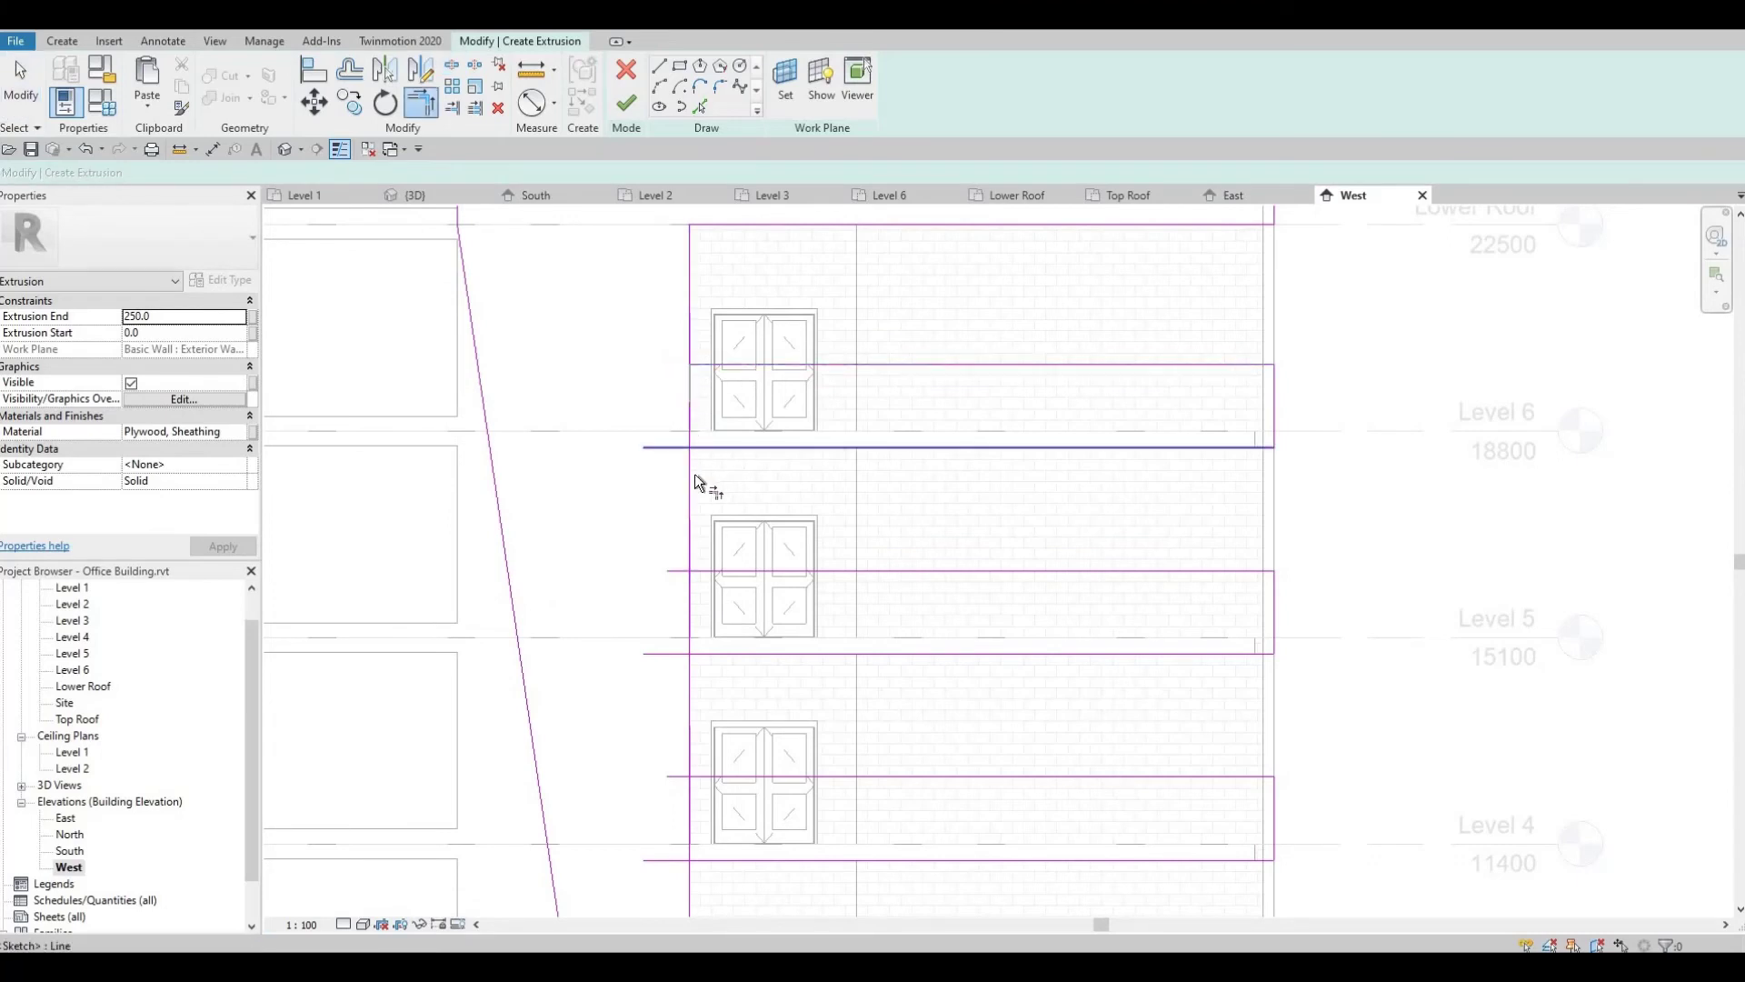
{"action": "left_click", "coordinate": [693, 563]}
Trim the Level 5 and Level 4 bands' upper and lower lines to corners with the split vertical line segments.
{"action": "left_click", "coordinate": [718, 572]}
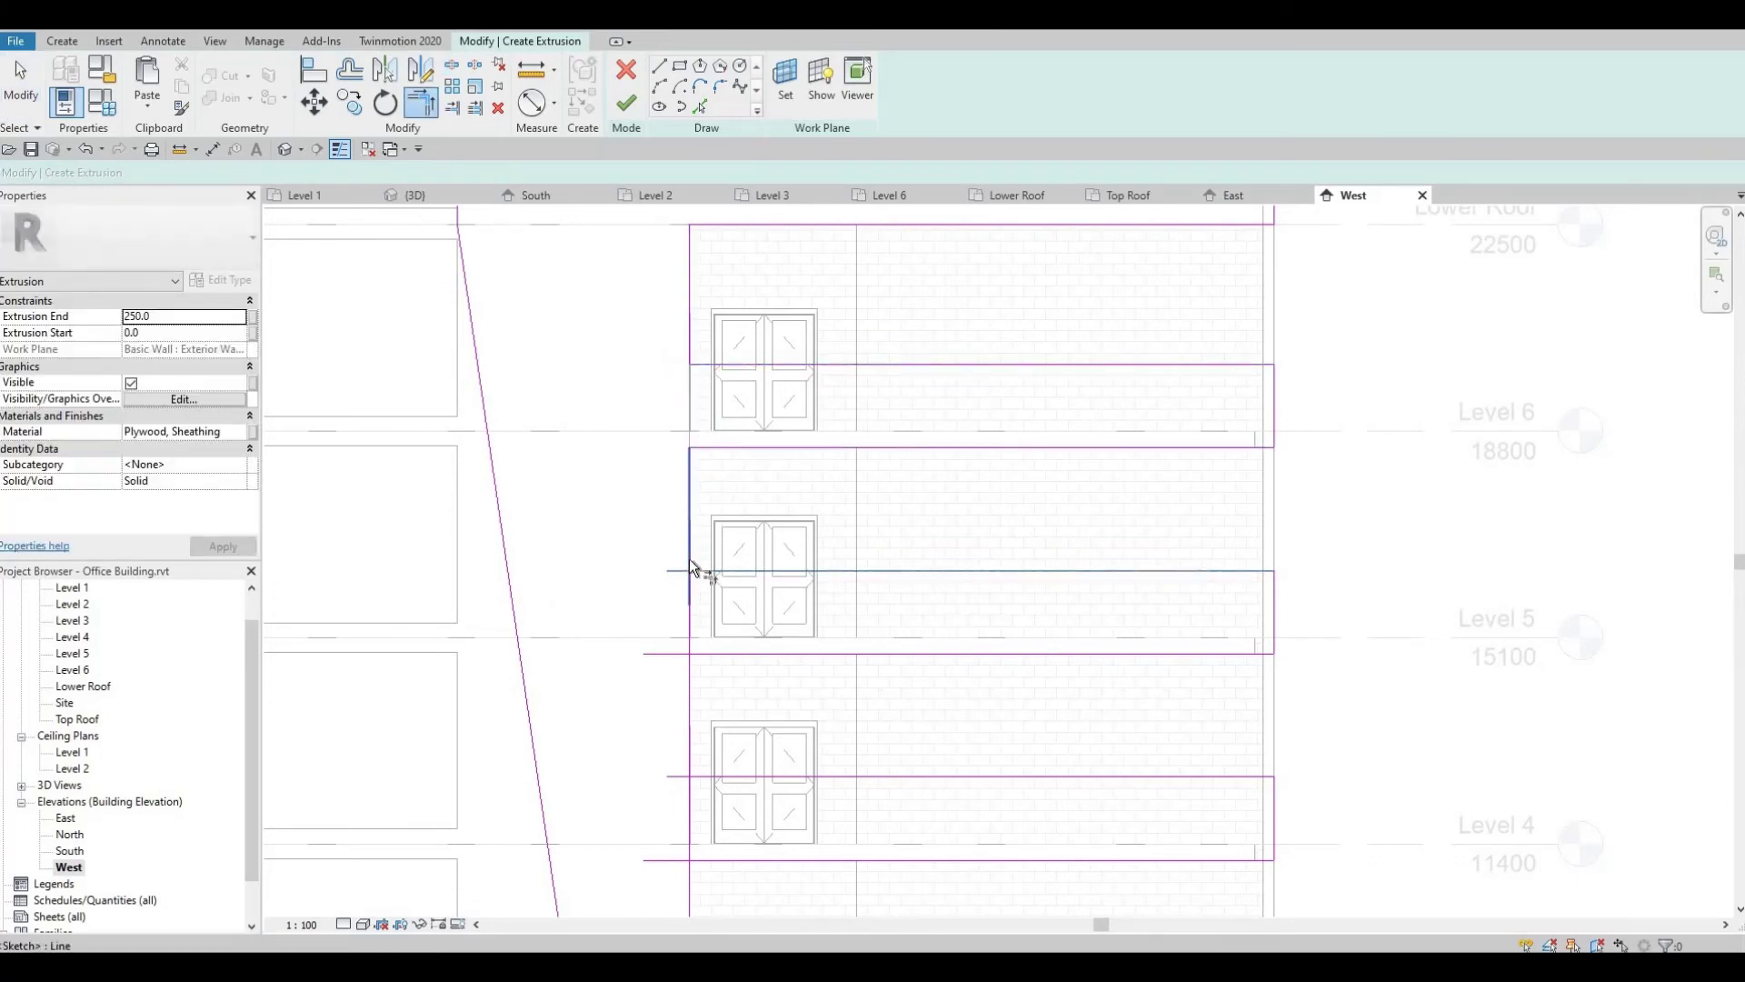
{"action": "left_click", "coordinate": [689, 556]}
{"action": "left_click", "coordinate": [713, 653]}
{"action": "left_click", "coordinate": [689, 674]}
{"action": "middle_click_drag", "start_coordinate": [728, 694], "coordinate": [733, 682]}
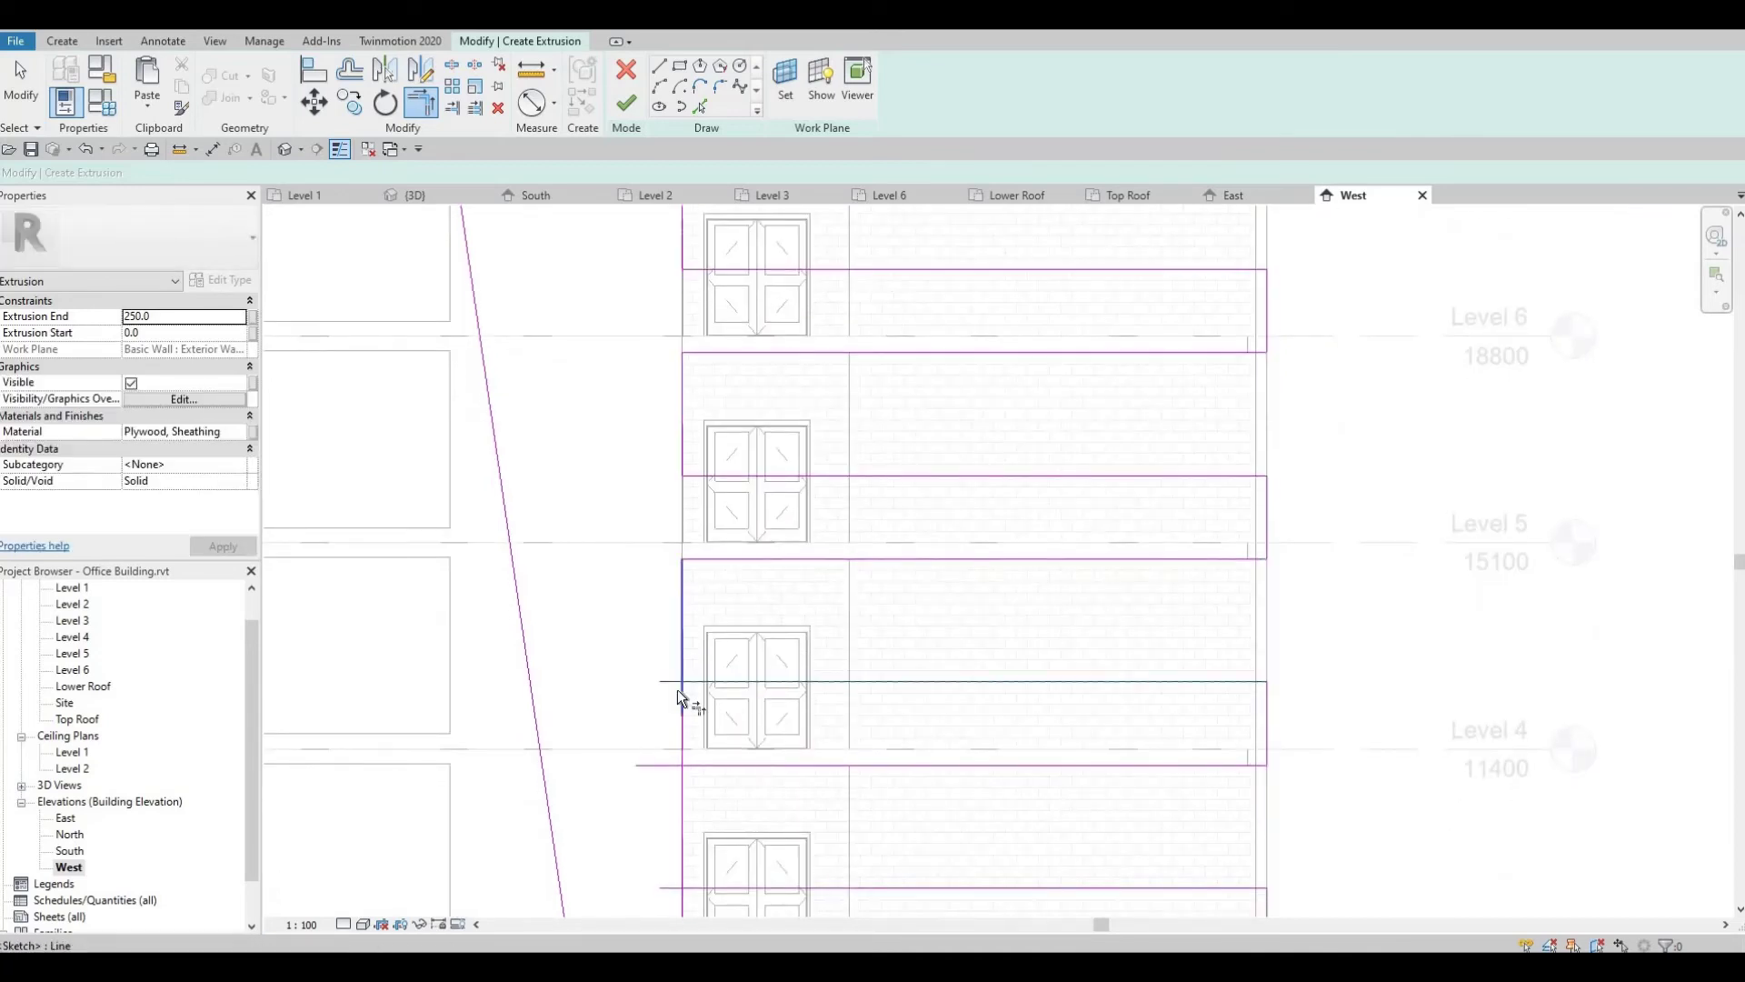
{"action": "left_click", "coordinate": [683, 786]}
Trim the Level 3 band's lines and the Level 2 band's upper line to corners with the remaining vertical segments.
{"action": "middle_click_drag", "start_coordinate": [764, 825], "coordinate": [726, 482]}
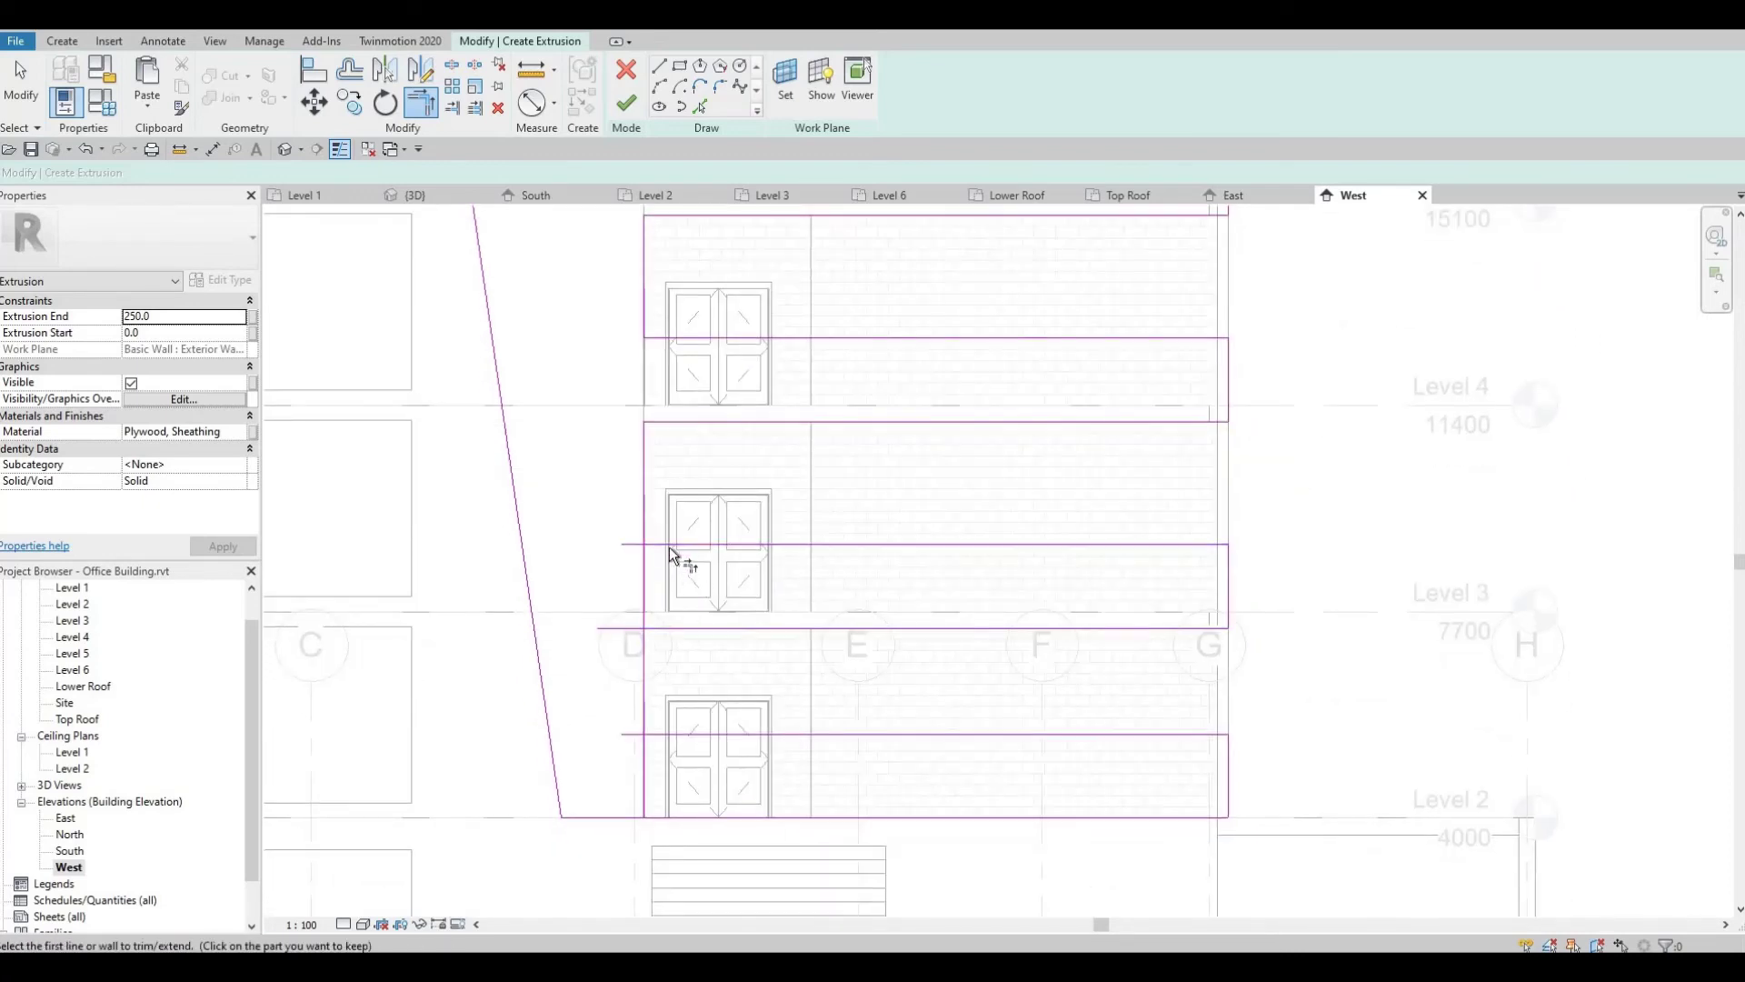
{"action": "left_click", "coordinate": [669, 546]}
{"action": "left_click", "coordinate": [677, 629]}
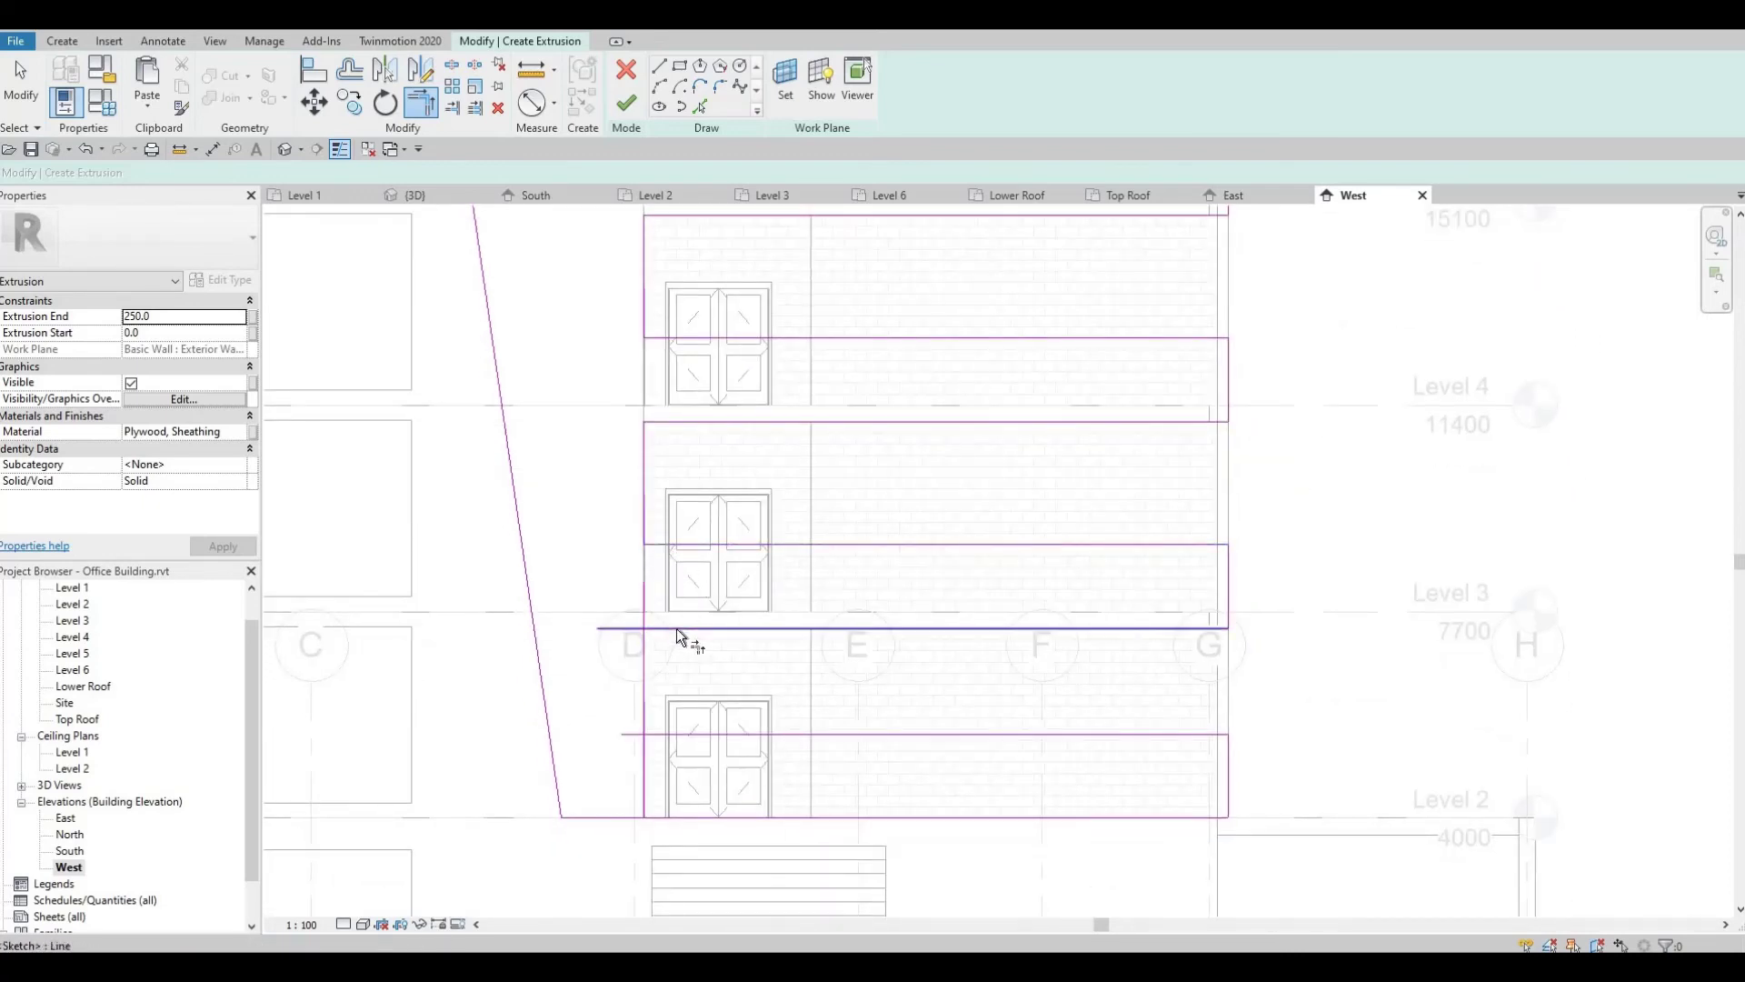
{"action": "left_click", "coordinate": [649, 653]}
{"action": "left_click", "coordinate": [662, 732]}
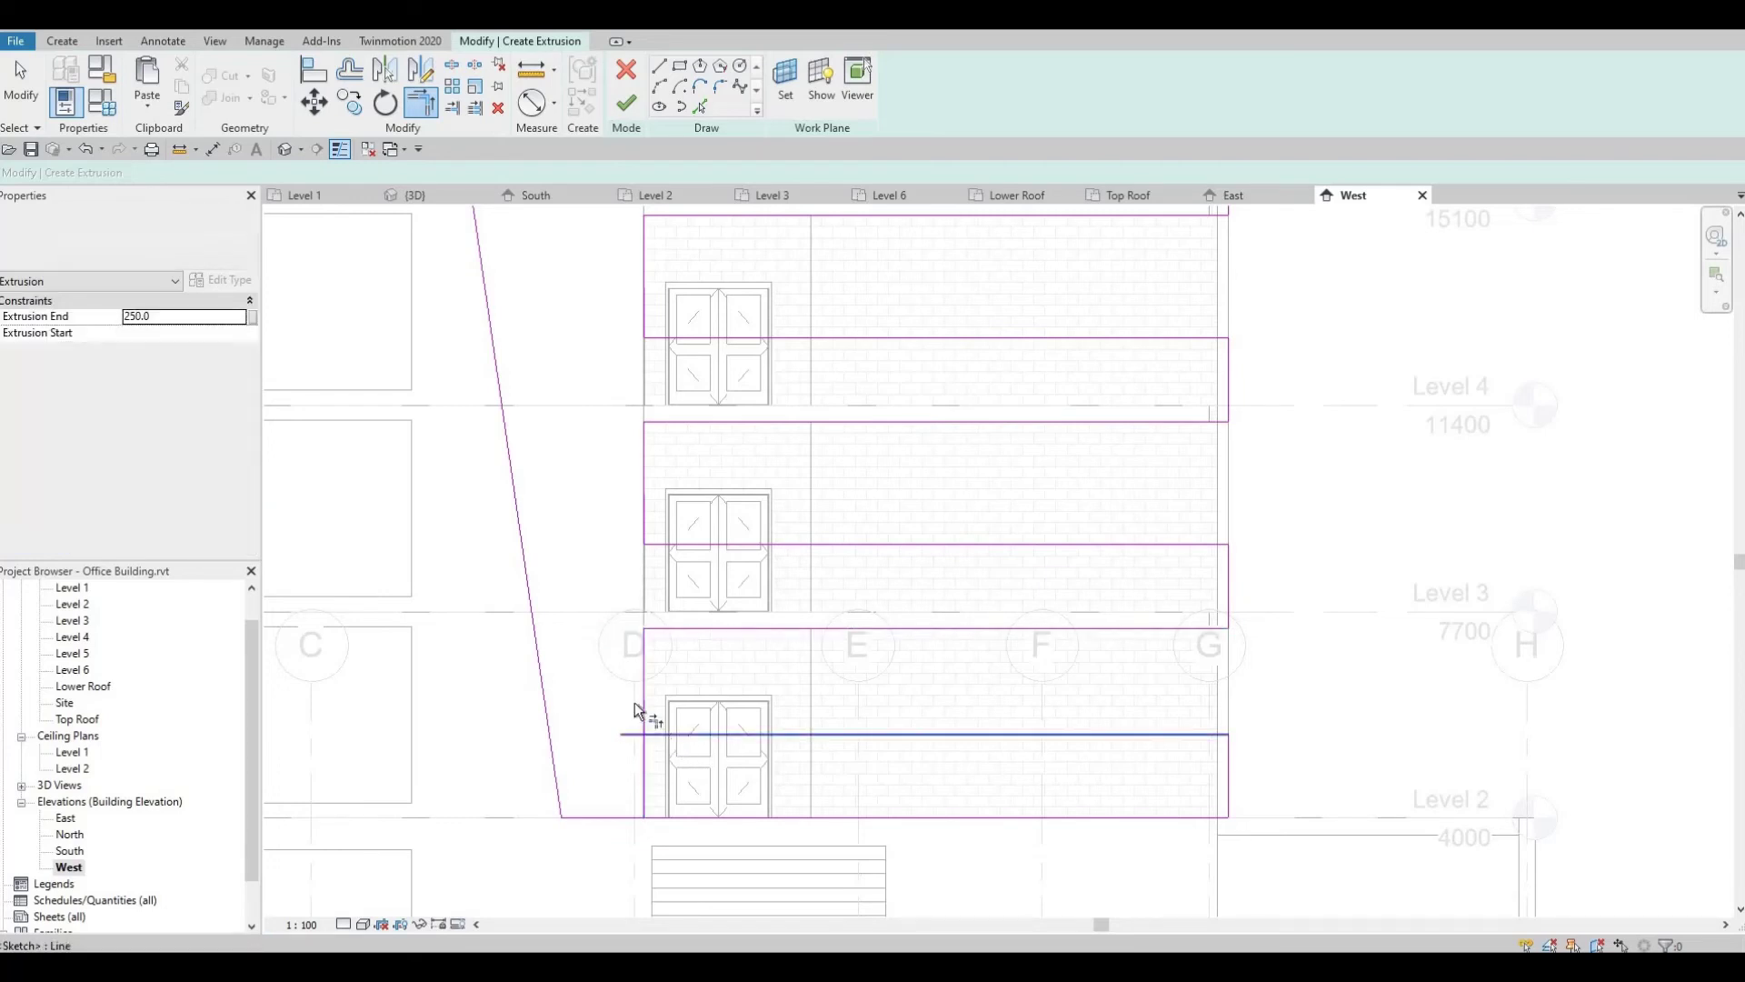
{"action": "middle_click_drag", "start_coordinate": [875, 656], "coordinate": [895, 499]}
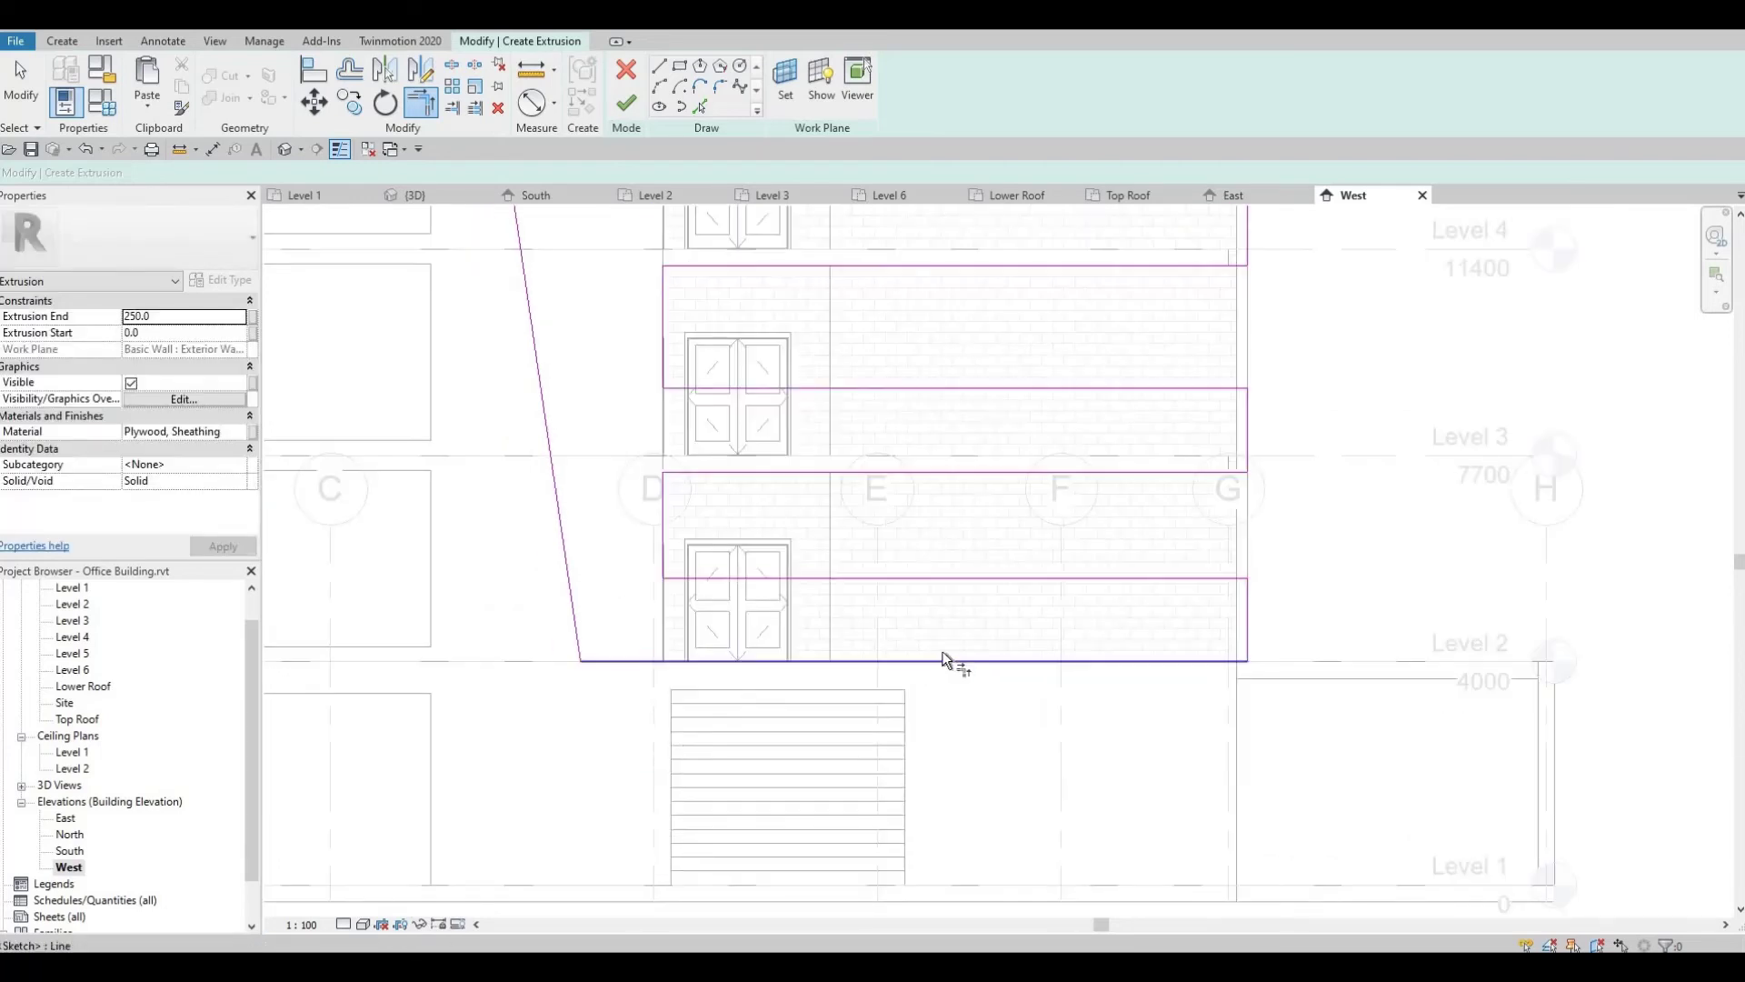
{"action": "middle_click_drag", "start_coordinate": [945, 653], "coordinate": [858, 675]}
{"action": "key", "text": "Escape"}
Finish the banded extrusion sketch on the west elevation.
{"action": "scroll", "coordinate": [727, 651], "scroll_direction": "down", "scroll_amount": 4}
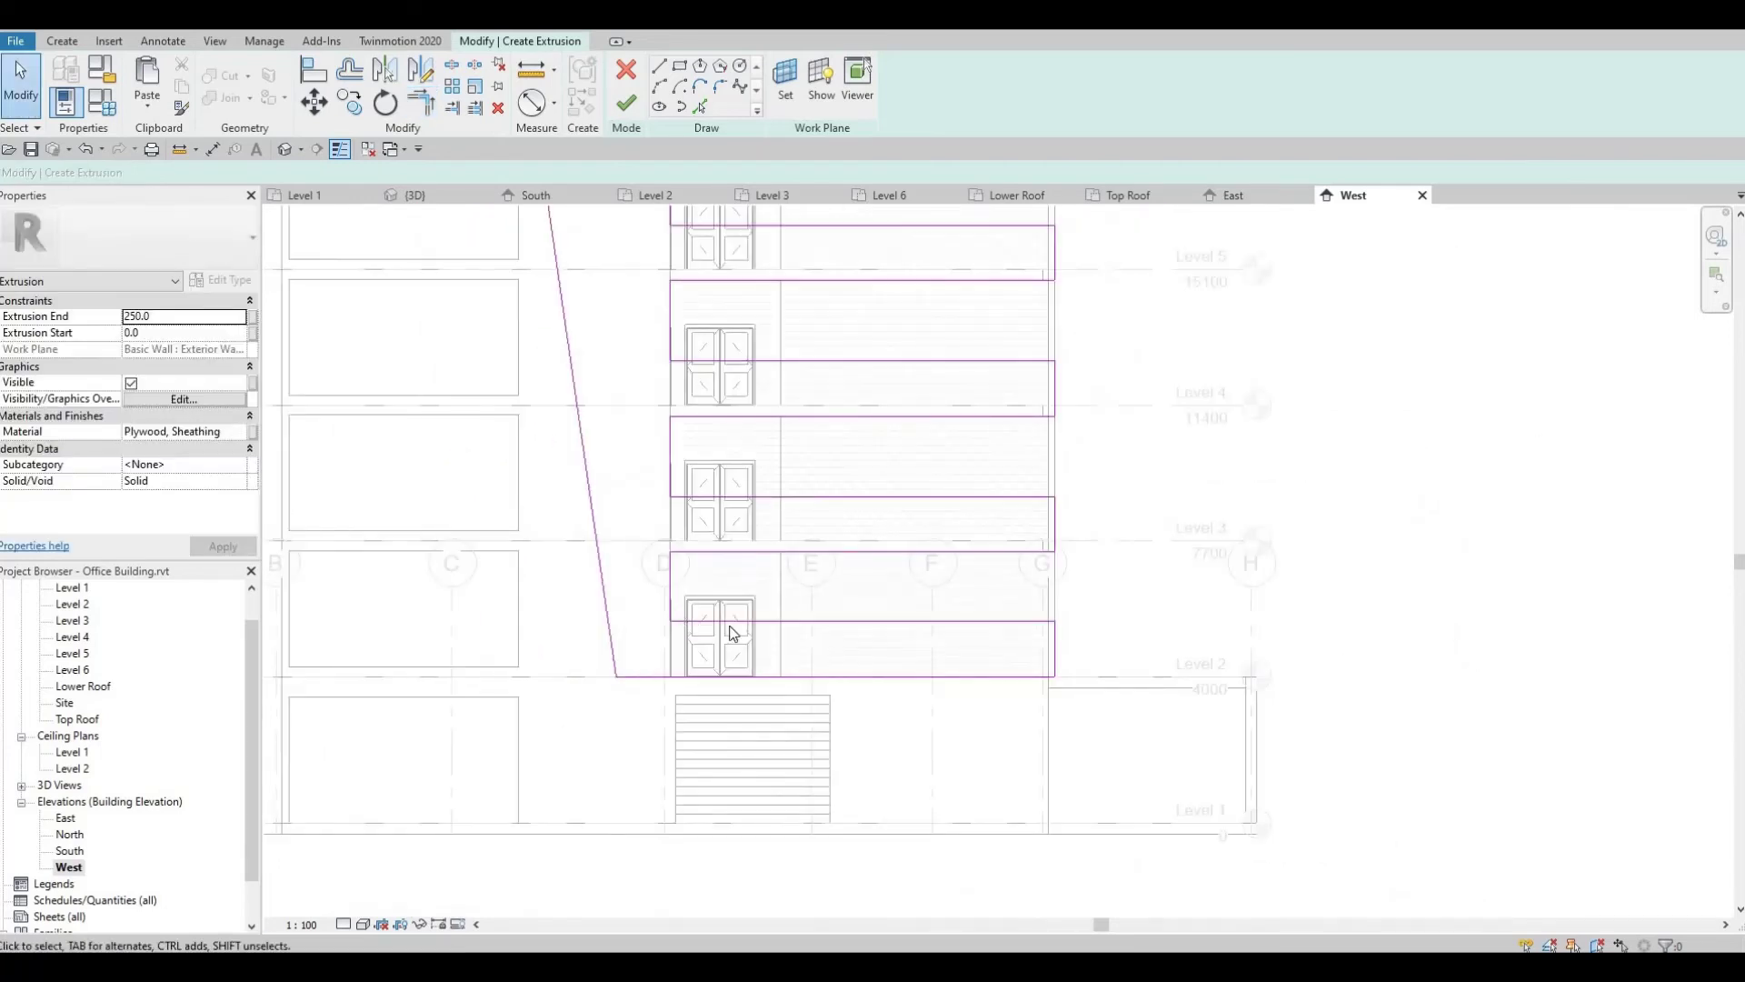
{"action": "scroll", "coordinate": [635, 624], "scroll_direction": "down", "scroll_amount": 2}
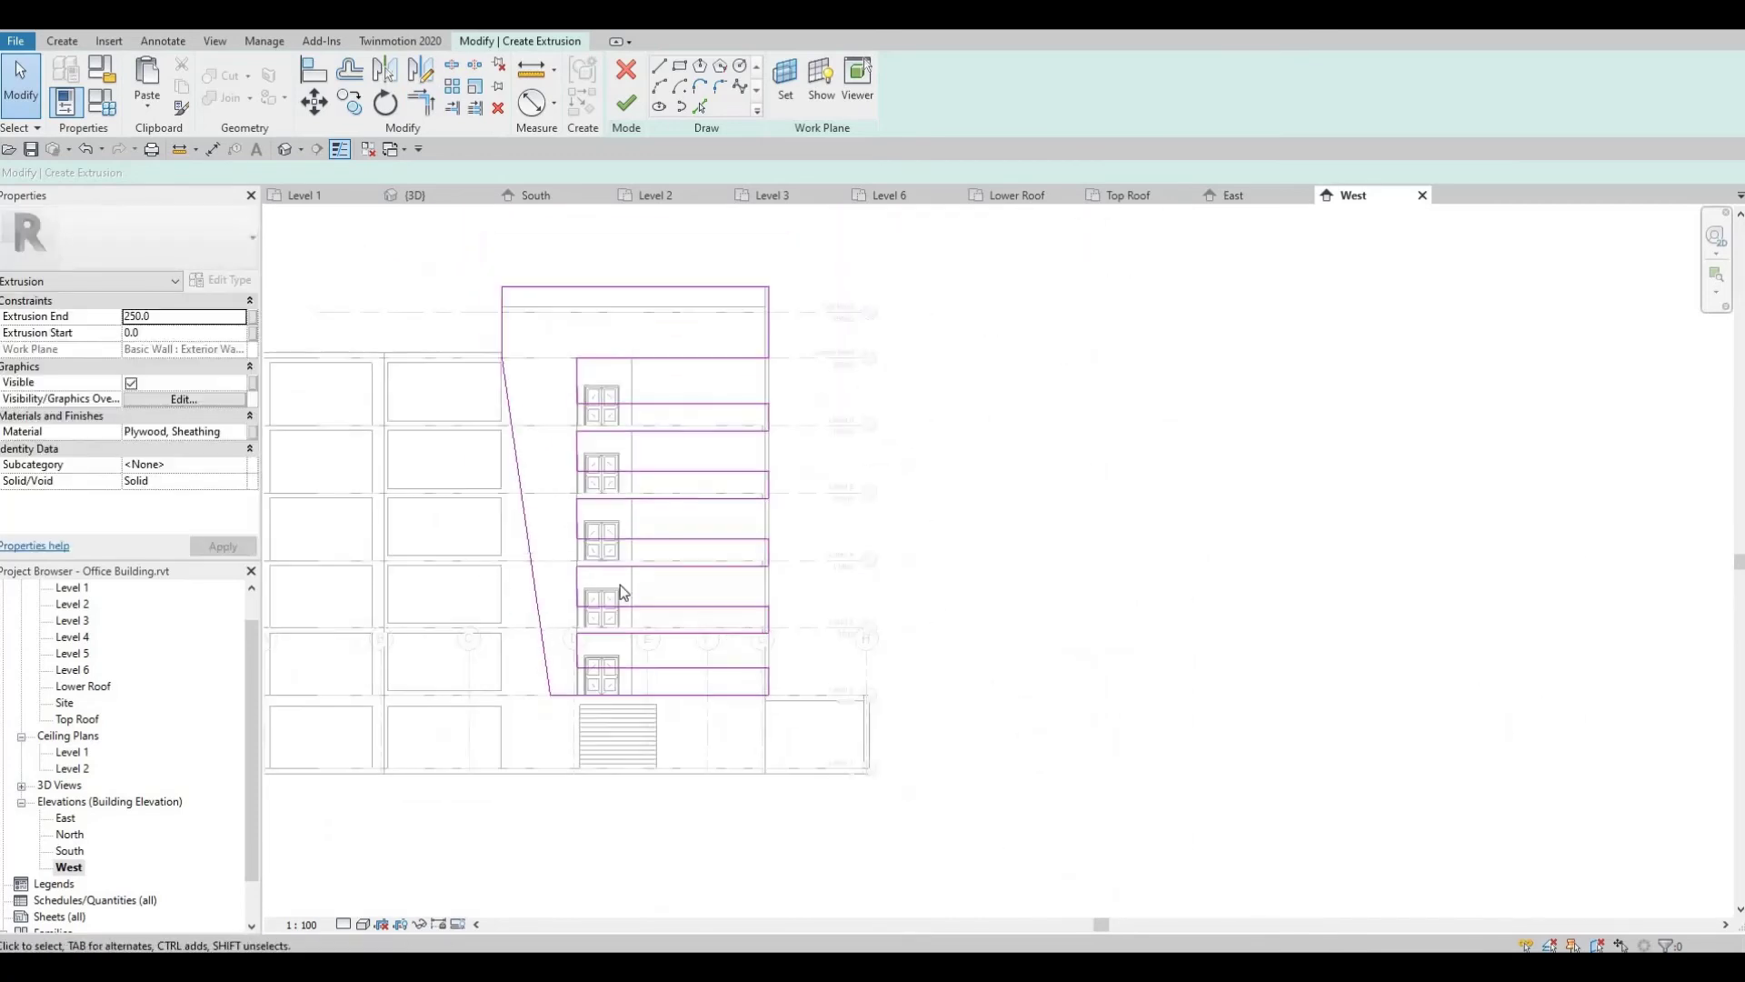
{"action": "middle_click_drag", "start_coordinate": [623, 560], "coordinate": [623, 568]}
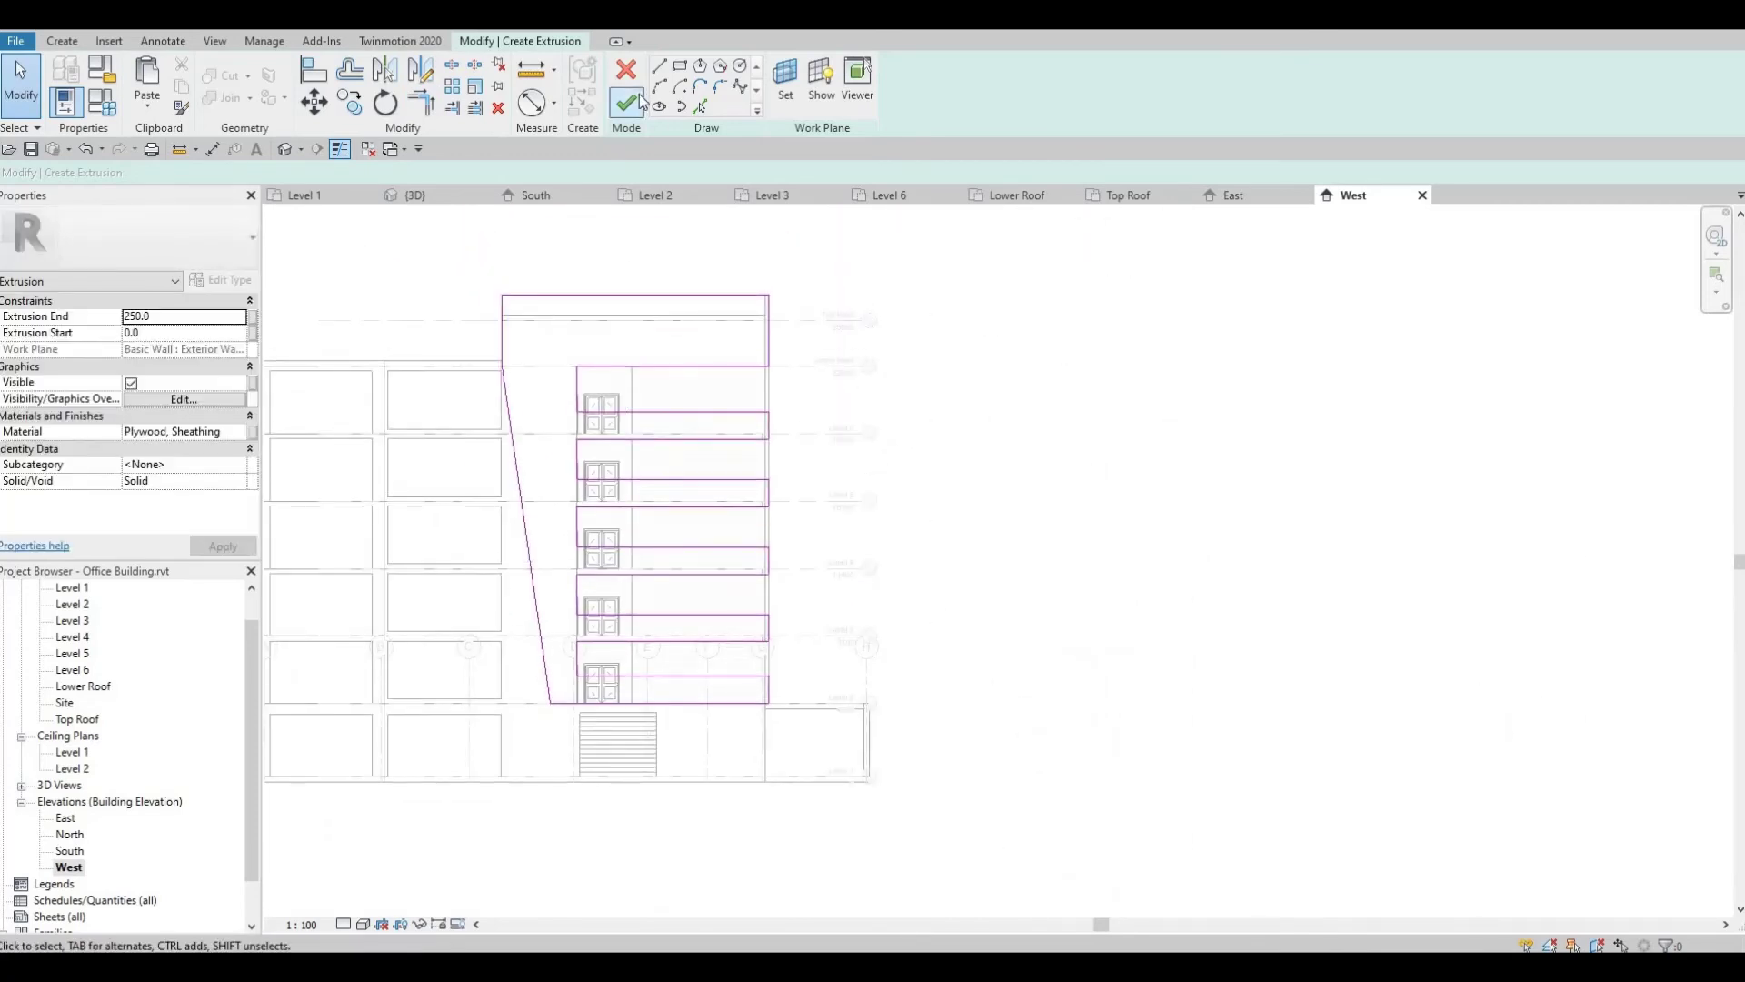
{"action": "left_click", "coordinate": [627, 102]}
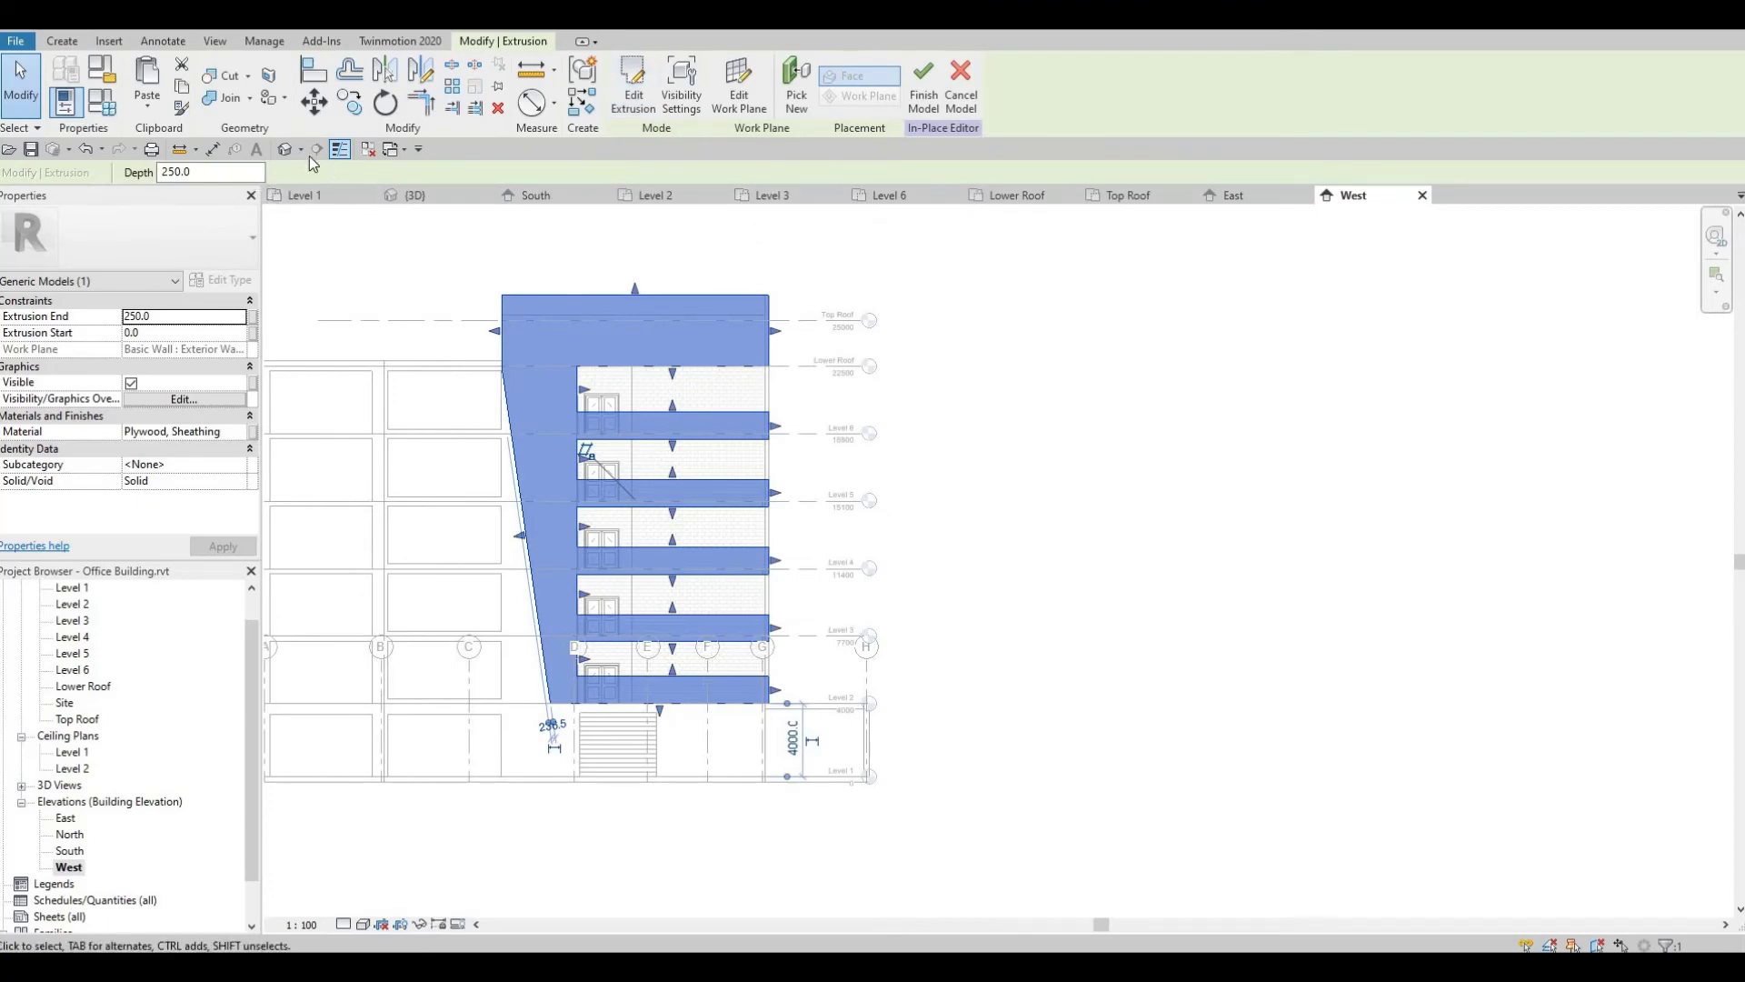
Check in 3D how the west extrusion meets the adjoining façade extrusion, and finish the in-place model.
{"action": "left_click", "coordinate": [411, 194]}
{"action": "middle_click_drag", "start_coordinate": [576, 615], "coordinate": [671, 453], "text": "shift"}
{"action": "scroll", "coordinate": [650, 447], "scroll_direction": "up", "scroll_amount": 3}
{"action": "middle_click_drag", "start_coordinate": [691, 209], "coordinate": [804, 574], "text": "shift"}
{"action": "scroll", "coordinate": [803, 574], "scroll_direction": "down", "scroll_amount": 3}
{"action": "mouse_move", "coordinate": [771, 631]}
{"action": "middle_mouse_down", "text": "shift"}
{"action": "mouse_move", "coordinate": [487, 576]}
{"action": "mouse_move", "coordinate": [363, 588]}
{"action": "mouse_move", "coordinate": [1121, 615]}
{"action": "mouse_move", "coordinate": [713, 642]}
{"action": "mouse_move", "coordinate": [483, 627]}
{"action": "mouse_move", "coordinate": [647, 584]}
{"action": "mouse_move", "coordinate": [684, 516]}
{"action": "middle_mouse_up", "text": "shift"}
{"action": "middle_click_drag", "start_coordinate": [764, 551], "coordinate": [782, 509], "text": "shift"}
{"action": "scroll", "coordinate": [652, 368], "scroll_direction": "up", "scroll_amount": 2}
{"action": "scroll", "coordinate": [653, 368], "scroll_direction": "up", "scroll_amount": 5}
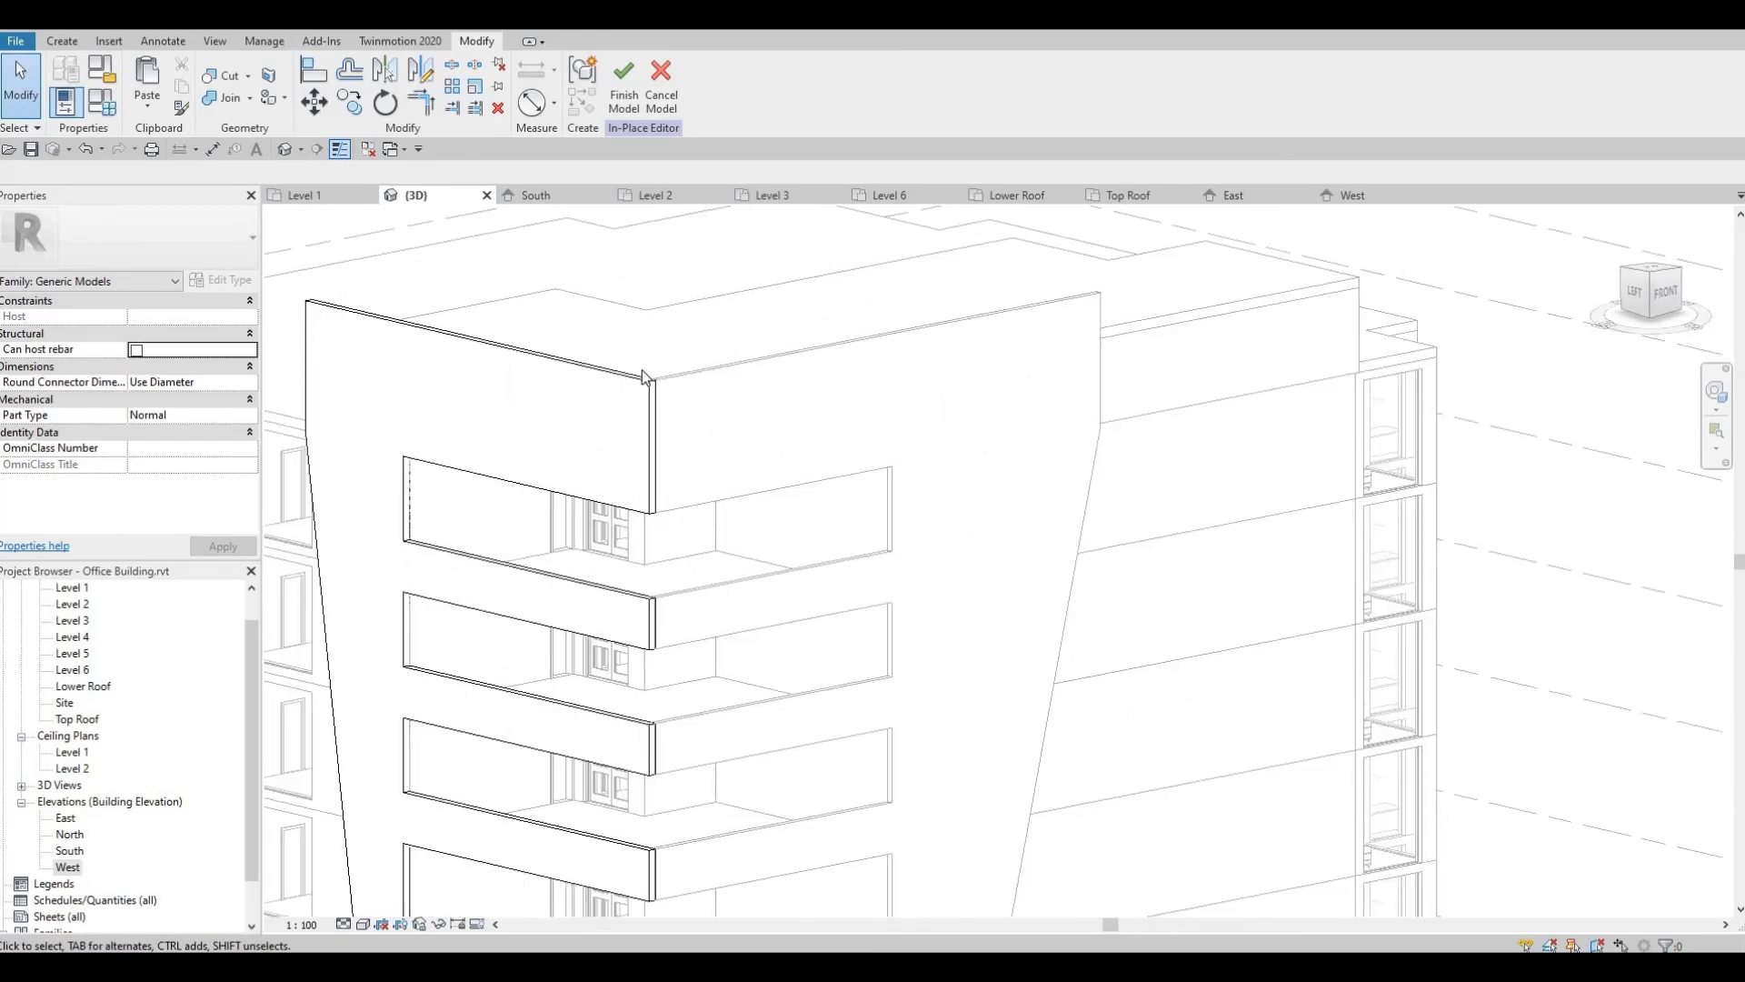
{"action": "left_click", "coordinate": [355, 431]}
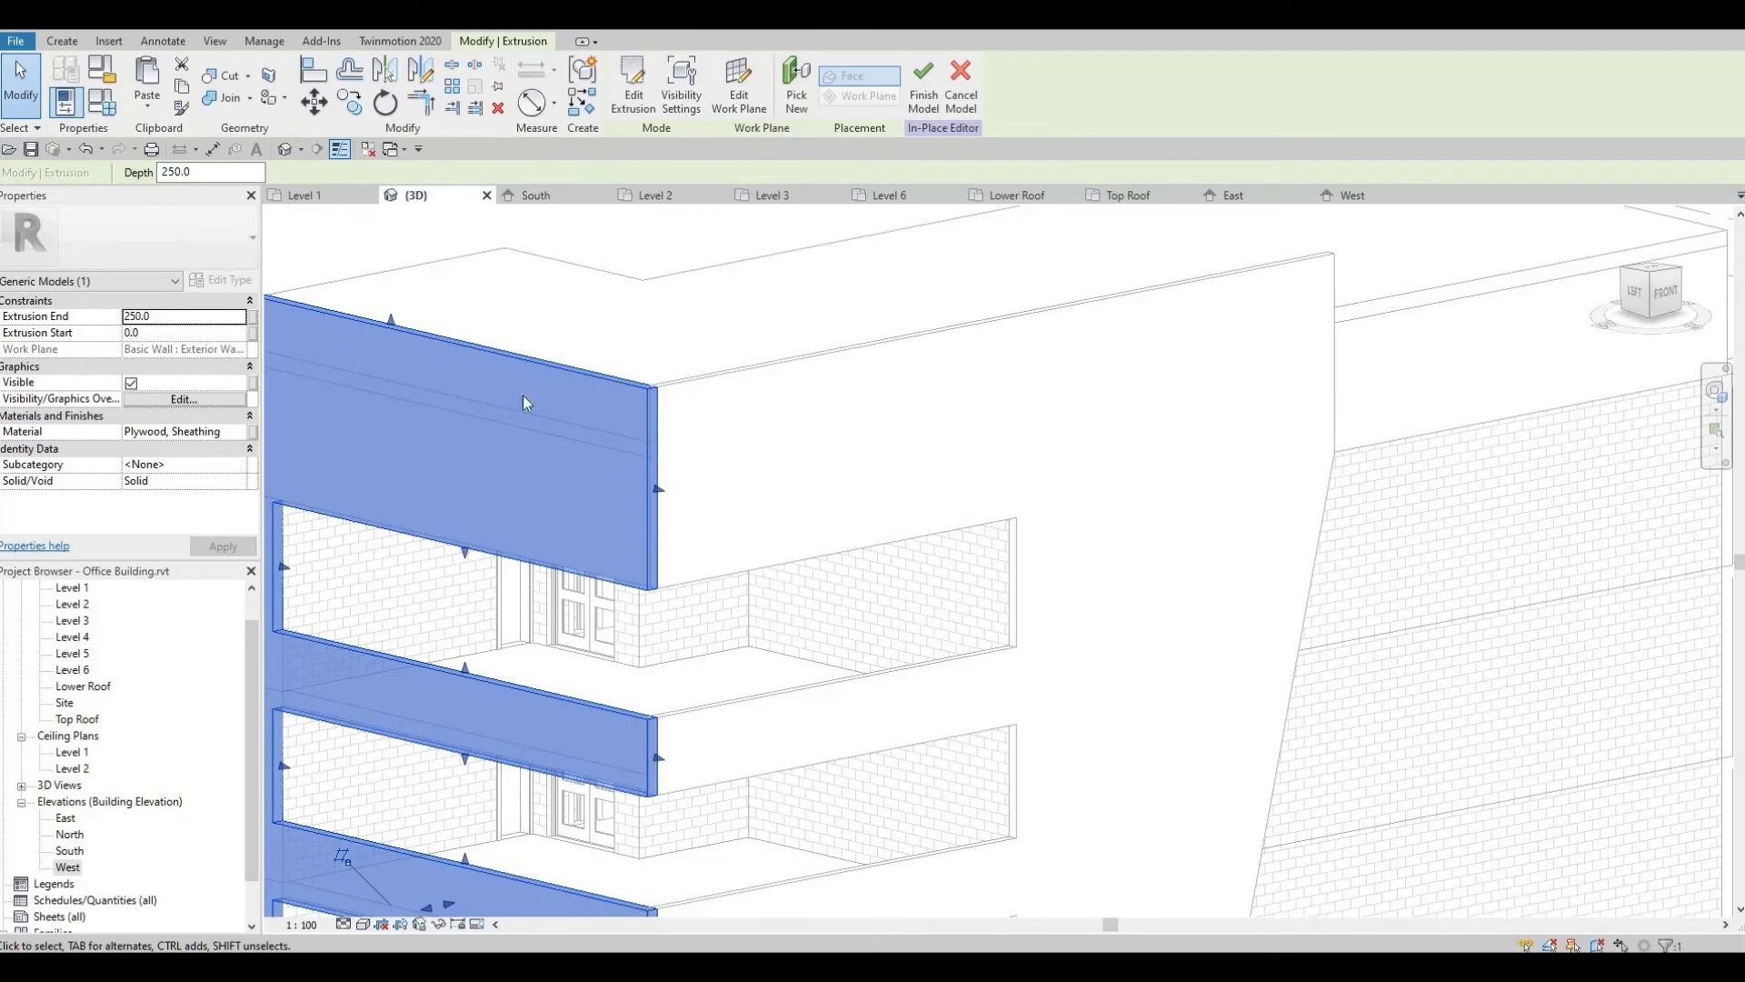
{"action": "left_click", "coordinate": [924, 83]}
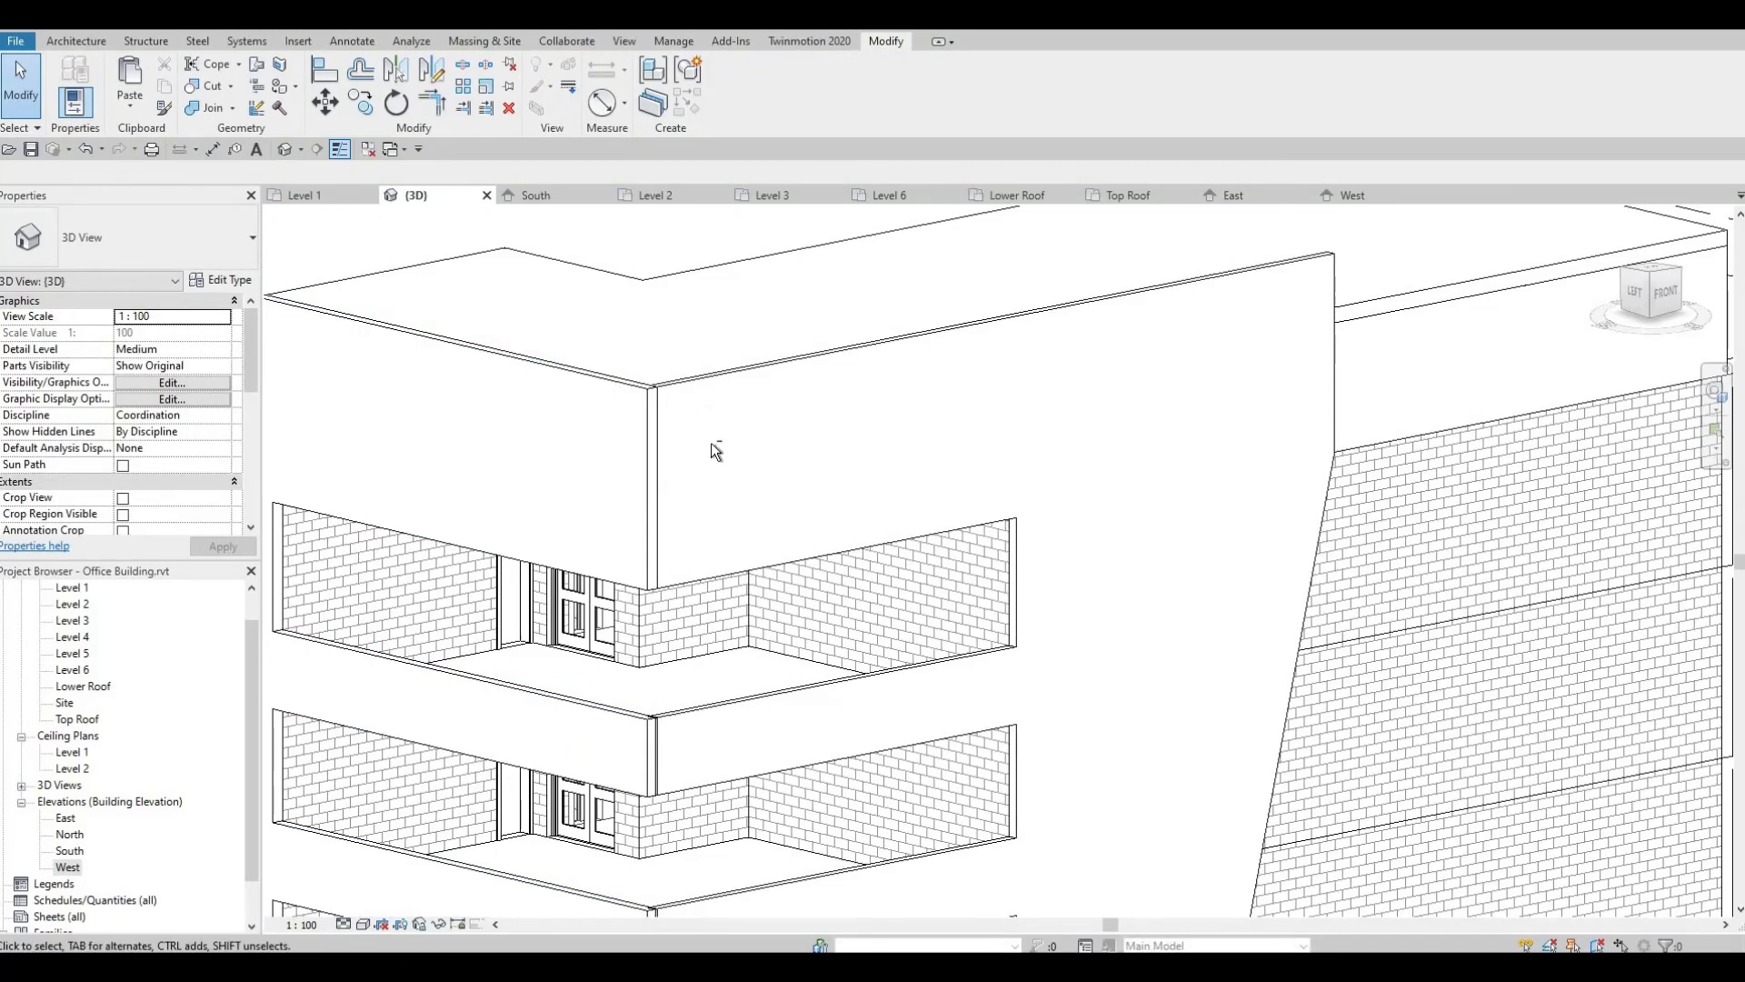
Edit the front façade extrusion in place, set its Extrusion End to 250, and finish the model.
{"action": "middle_click_drag", "start_coordinate": [899, 592], "coordinate": [975, 582], "text": "shift"}
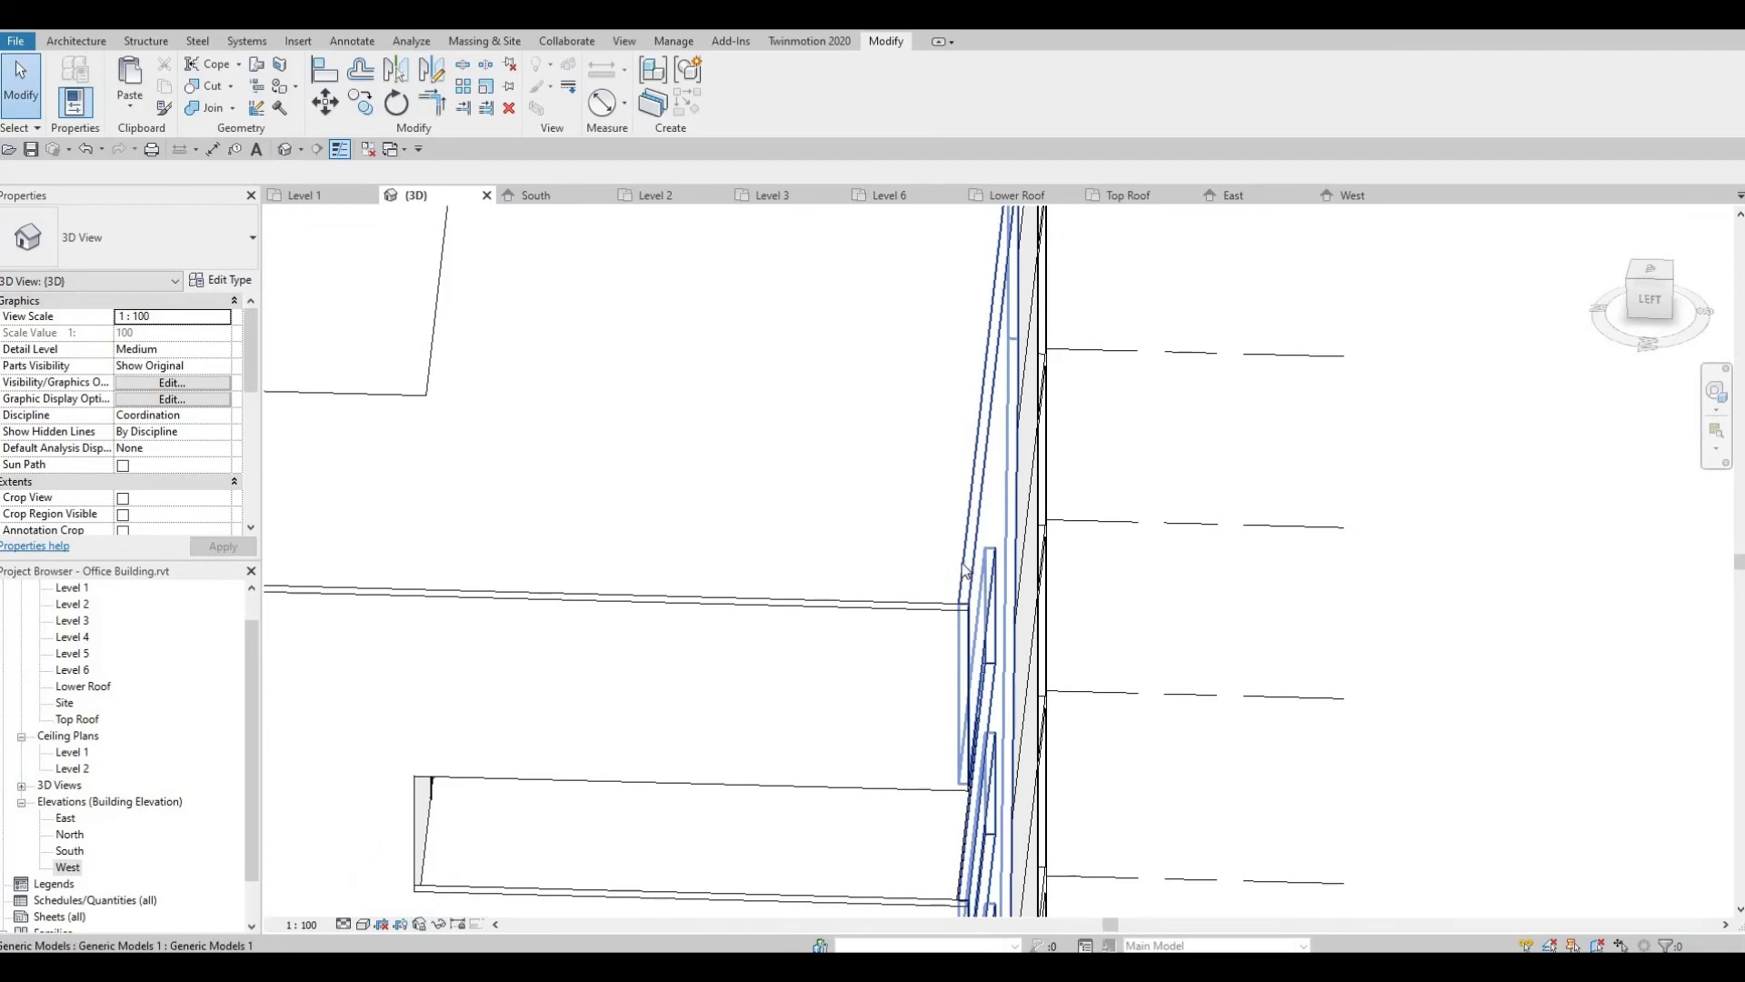
{"action": "left_click", "coordinate": [965, 569]}
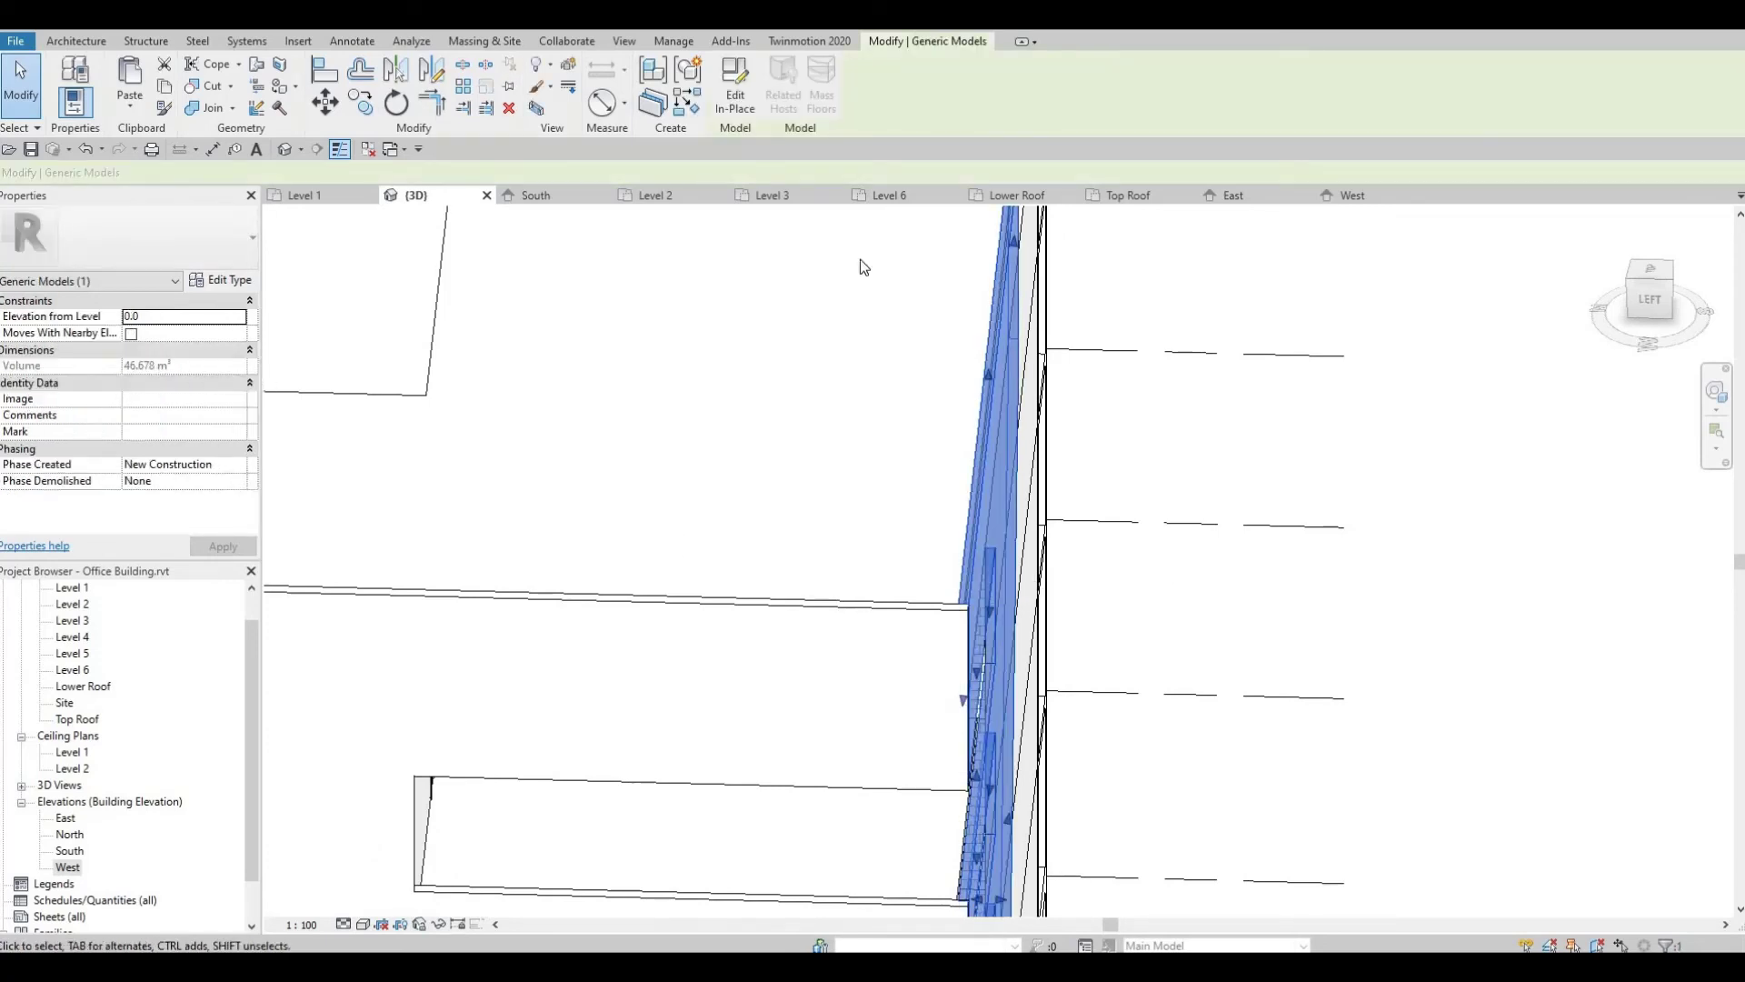
{"action": "left_click", "coordinate": [736, 100]}
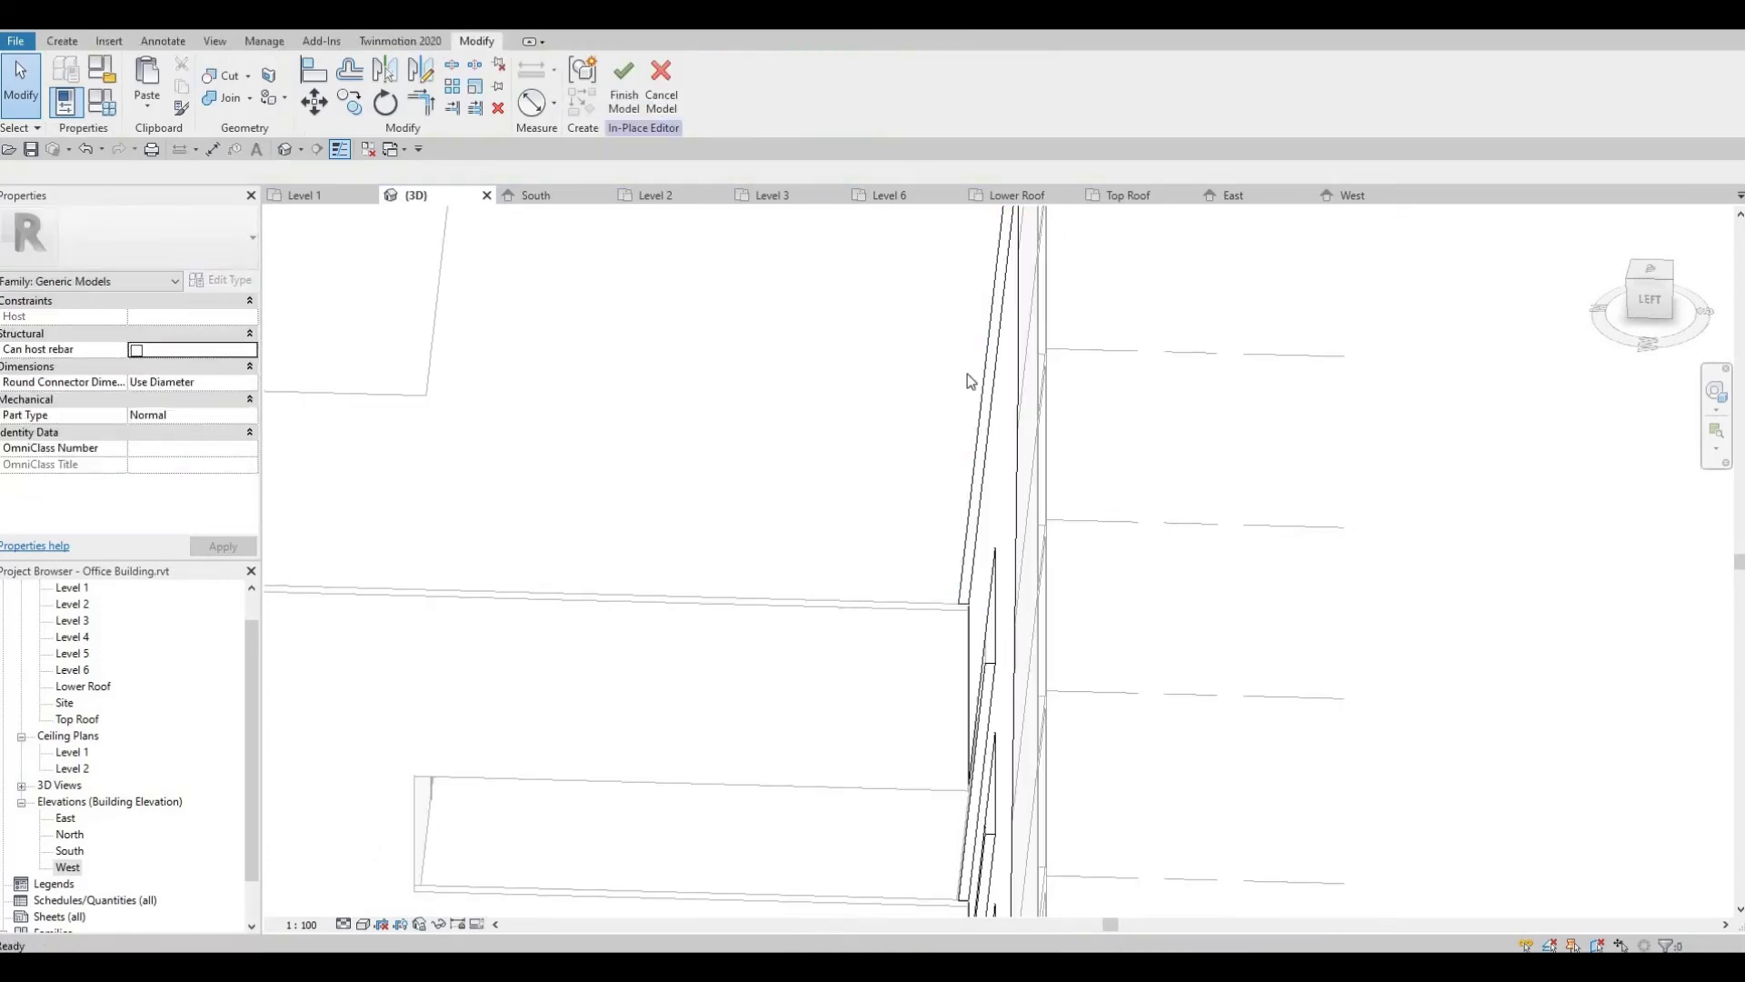
{"action": "left_click", "coordinate": [993, 401]}
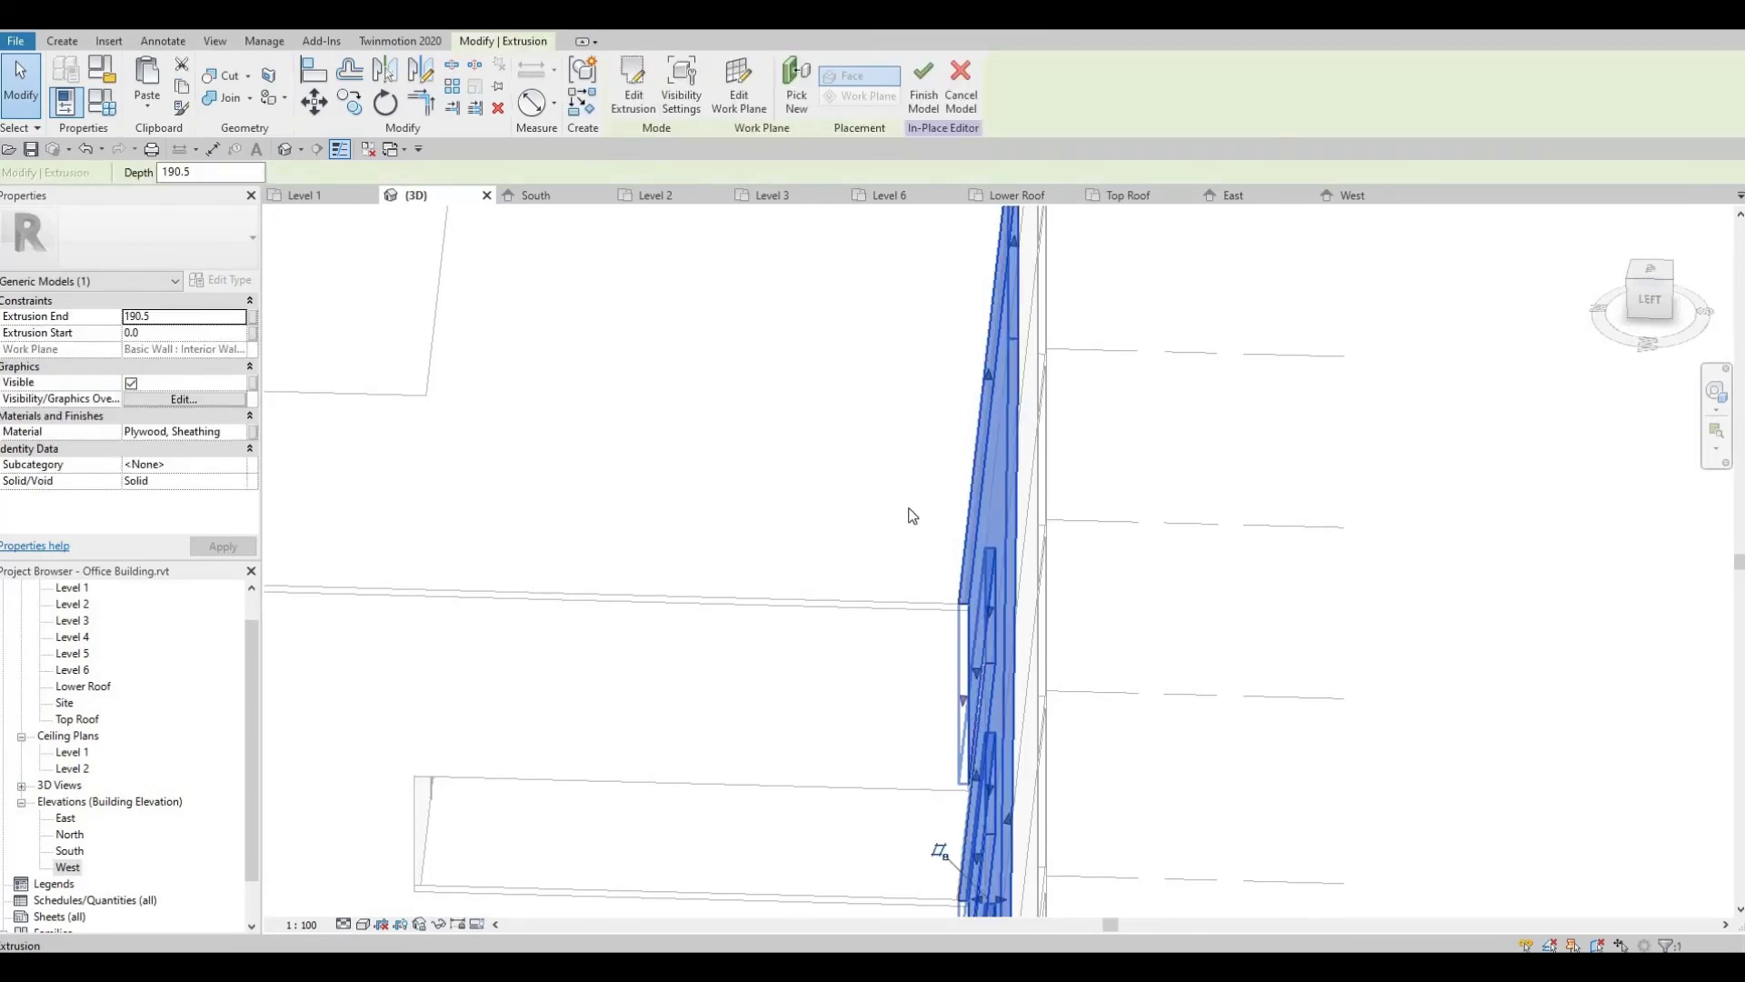
{"action": "left_click", "coordinate": [199, 321]}
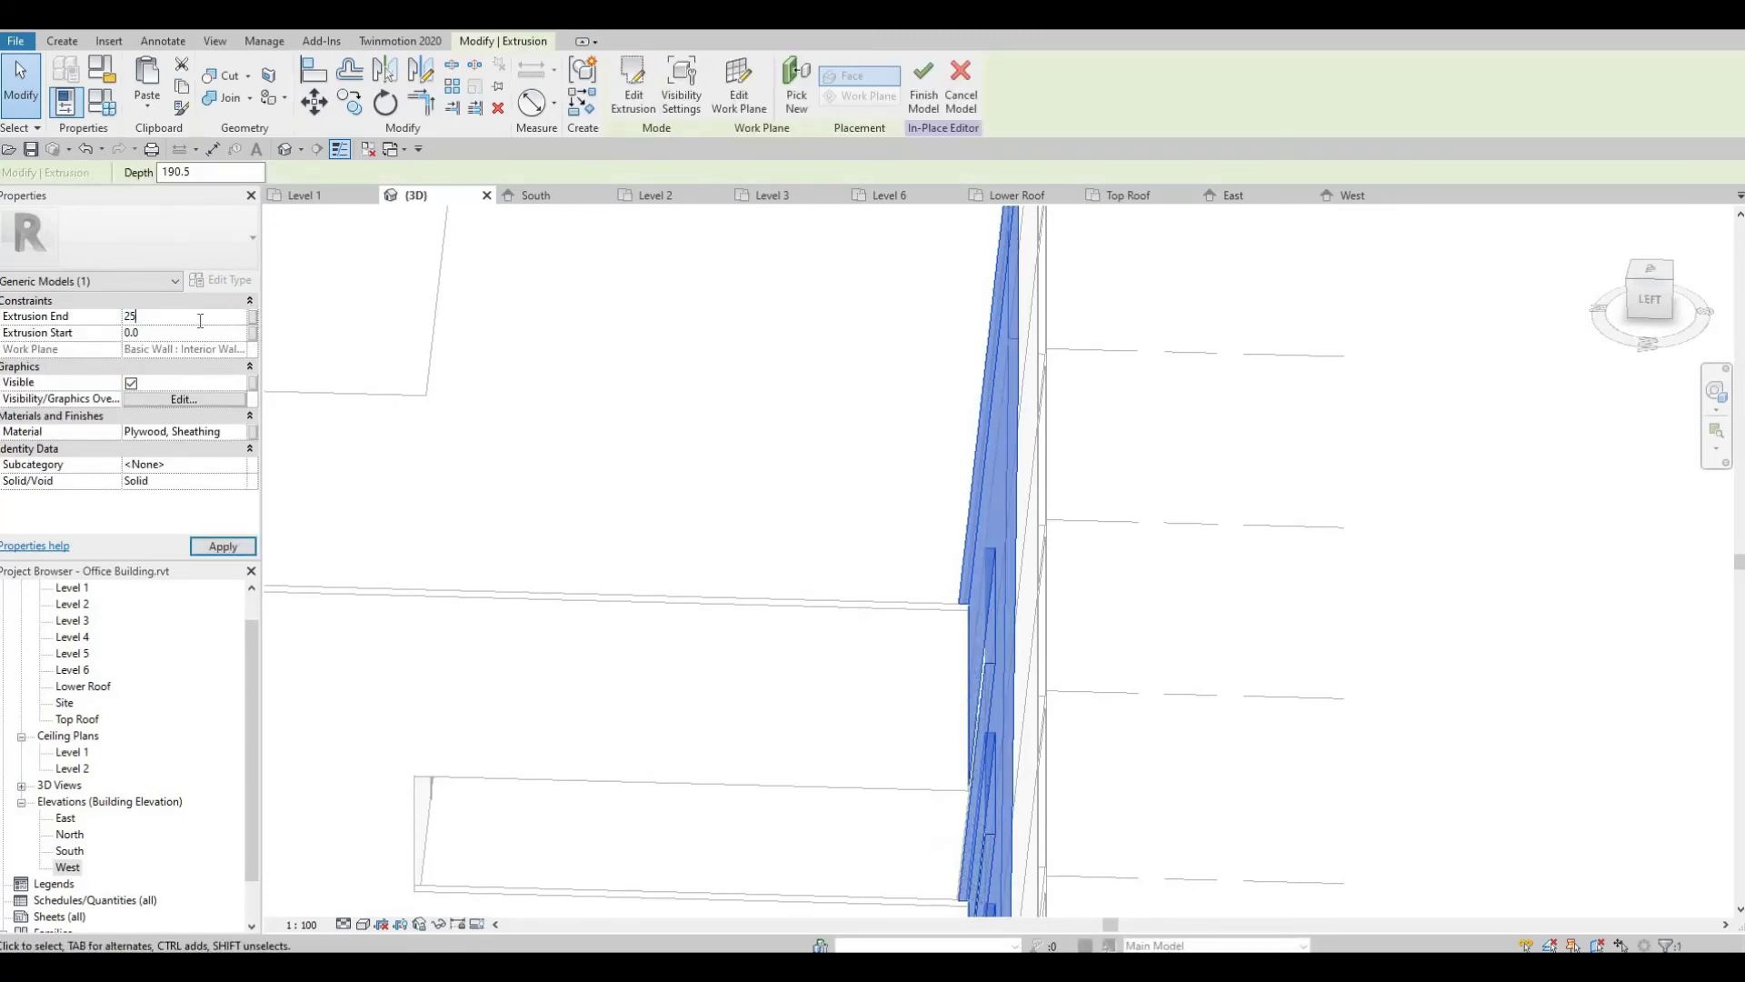
{"action": "left_click", "coordinate": [237, 551]}
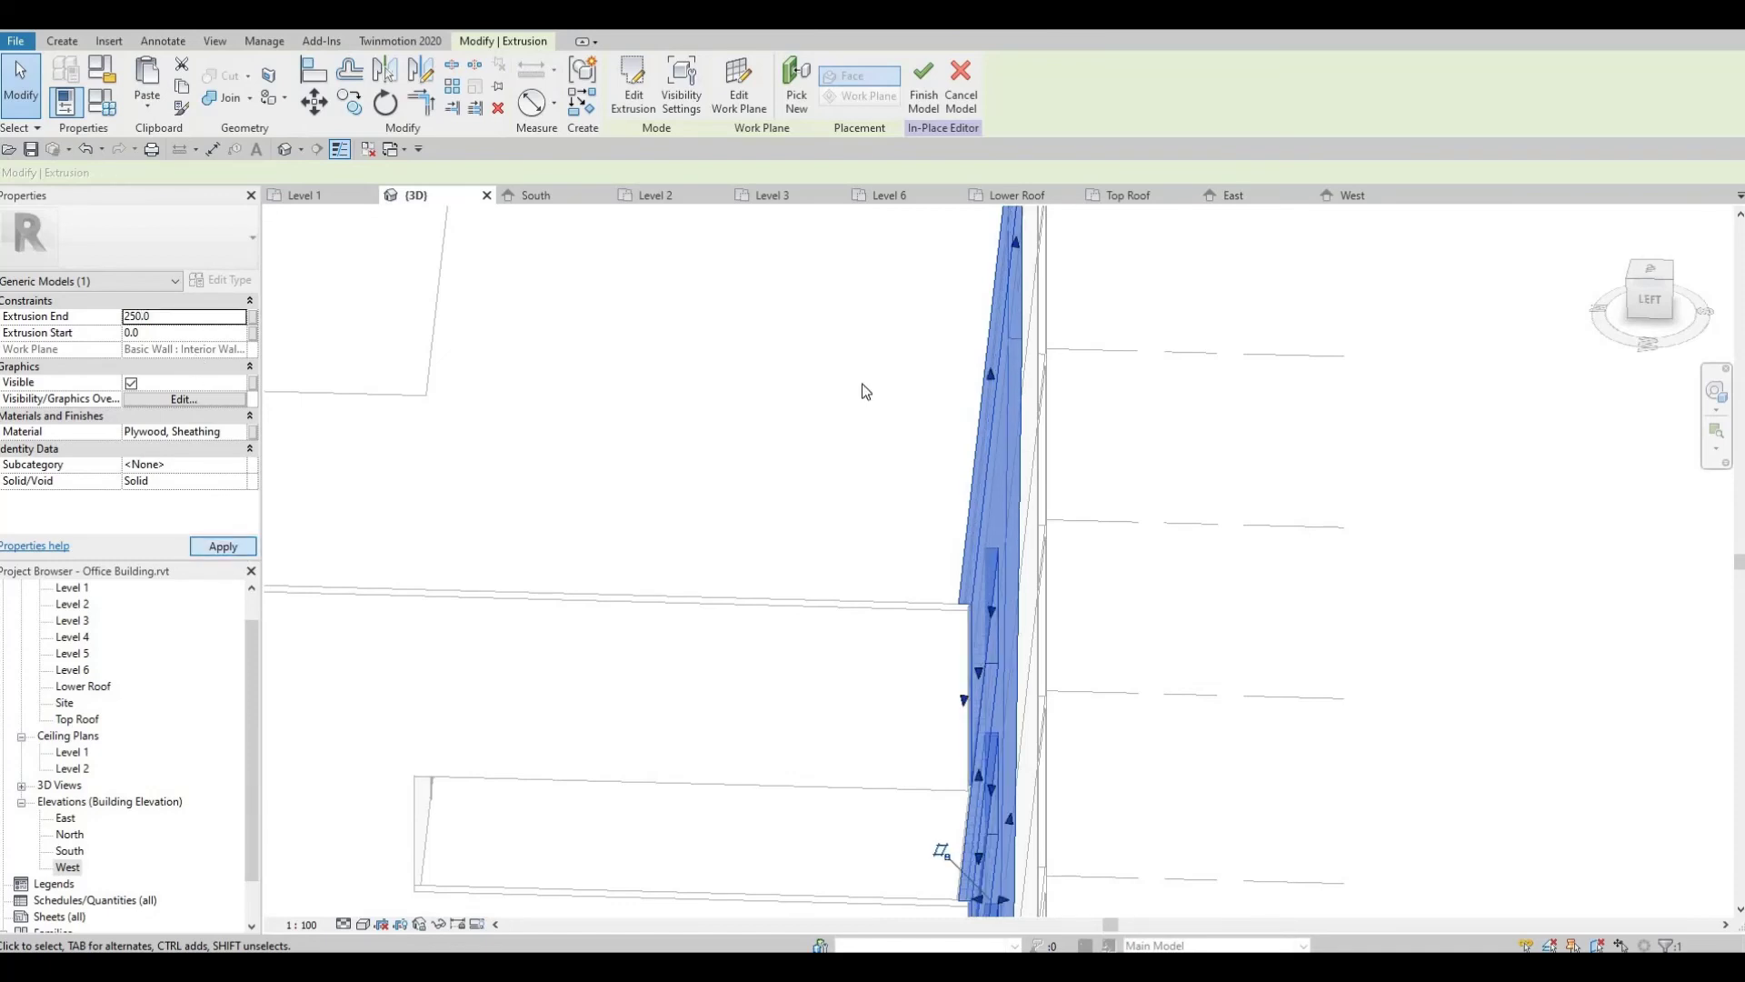
{"action": "left_click", "coordinate": [923, 84]}
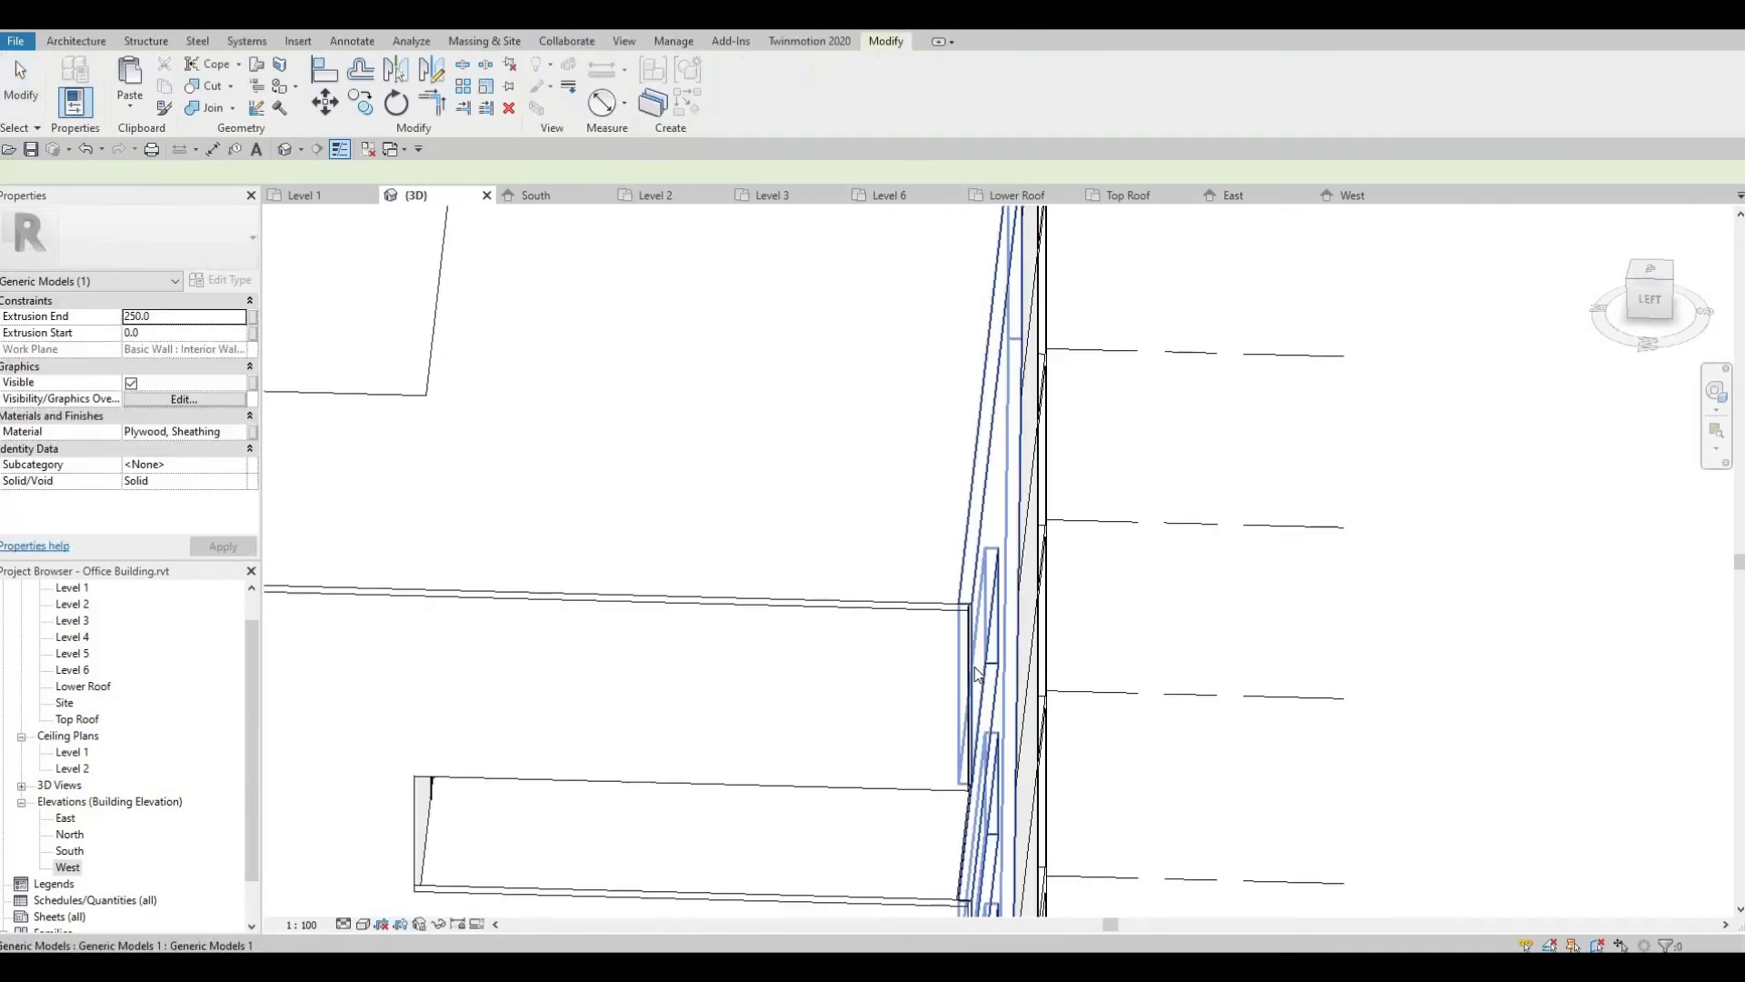
Align the end faces of the west extrusion's uppermost bands with the front extrusion's outer face at the building corner.
{"action": "scroll", "coordinate": [830, 484], "scroll_direction": "up", "scroll_amount": 5}
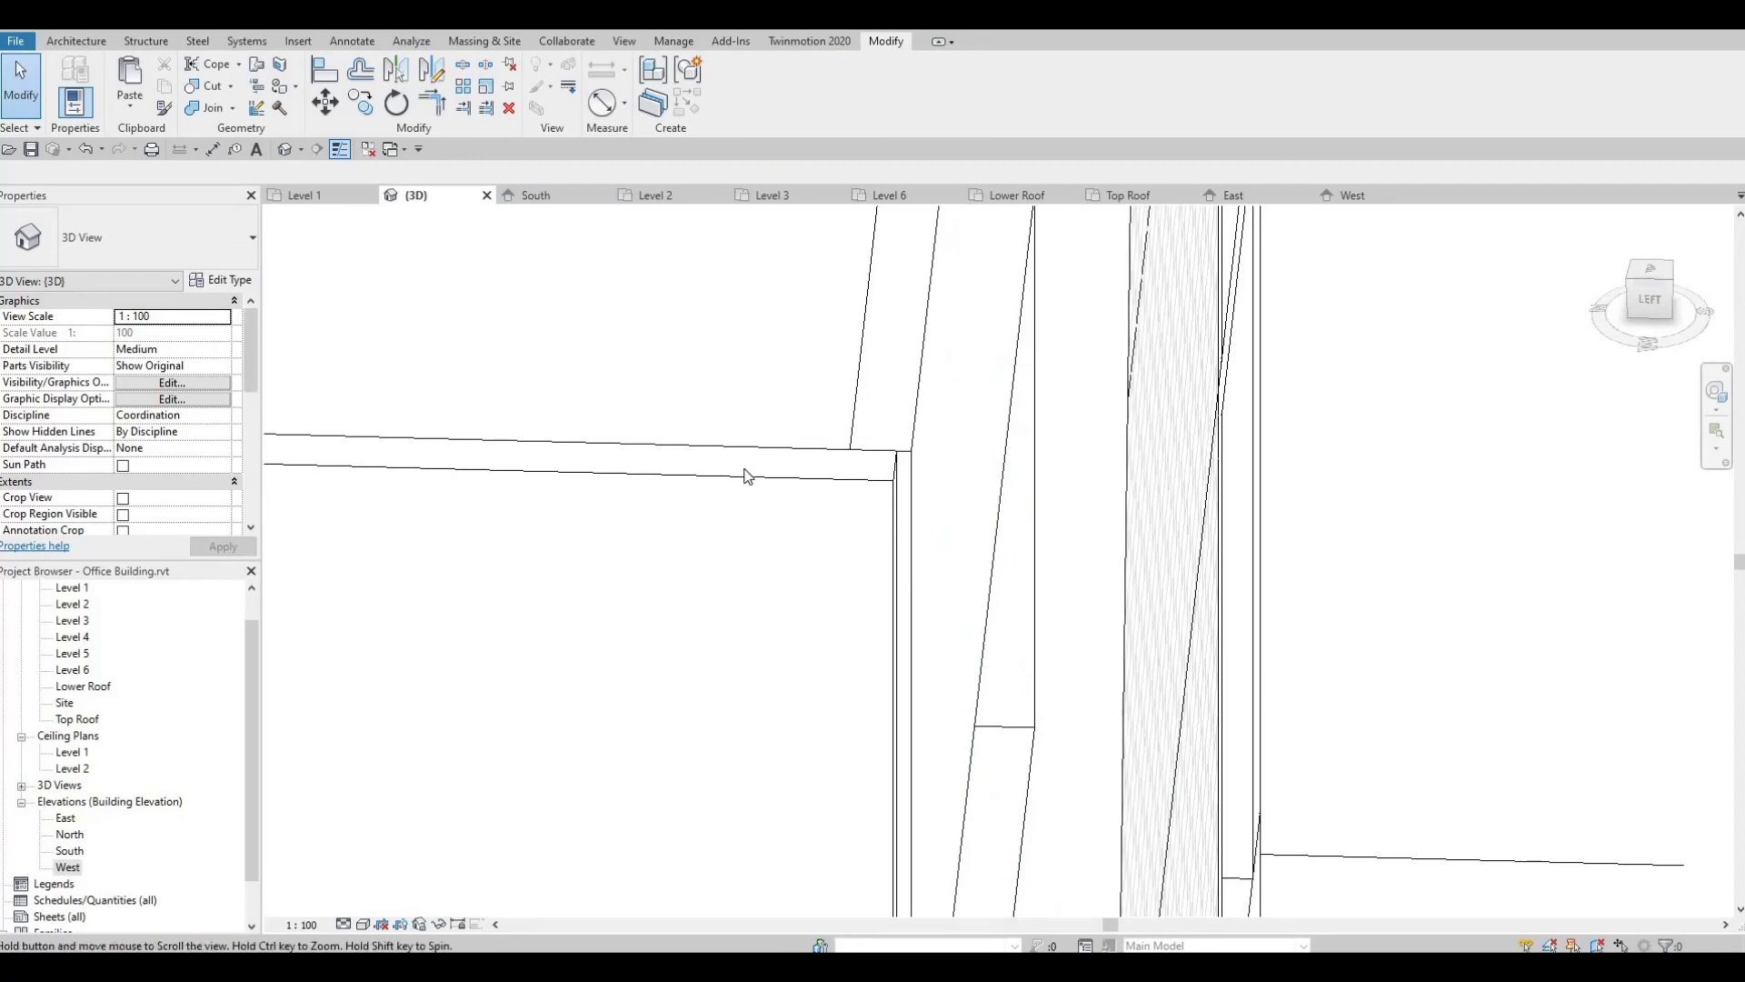
{"action": "scroll", "coordinate": [622, 347], "scroll_direction": "down", "scroll_amount": 2}
{"action": "middle_click_drag", "start_coordinate": [748, 475], "coordinate": [789, 395]}
{"action": "scroll", "coordinate": [798, 377], "scroll_direction": "down", "scroll_amount": 2}
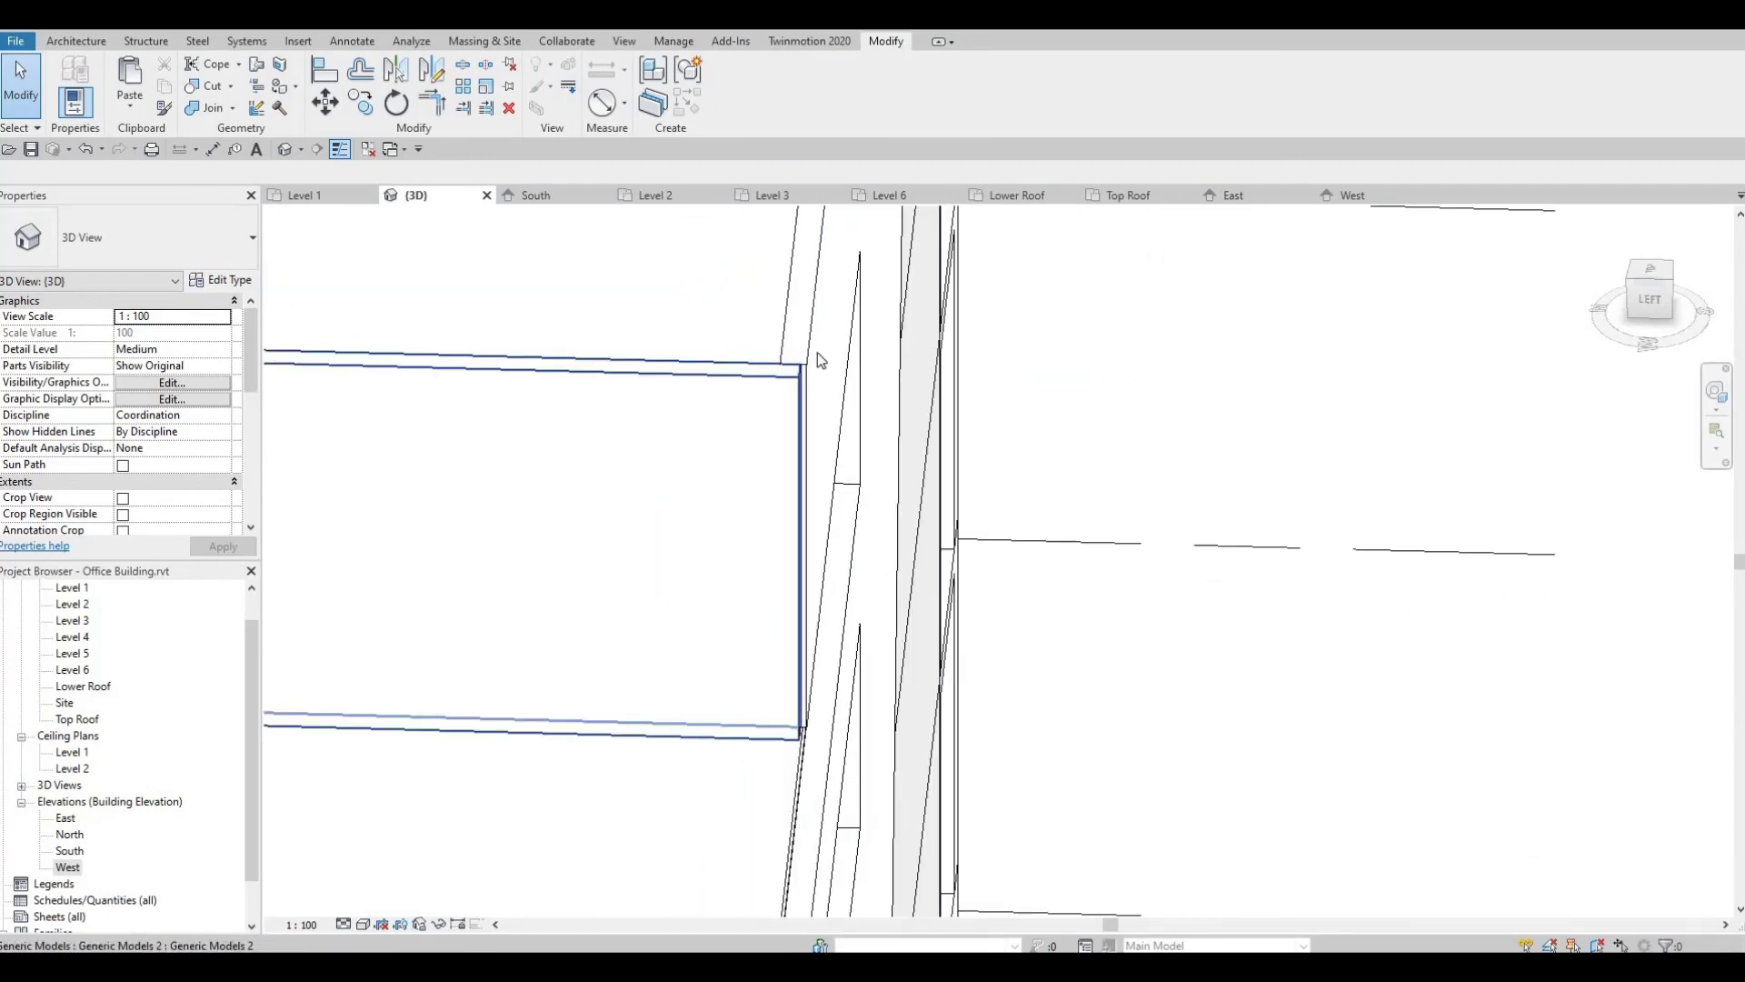
{"action": "mouse_move", "coordinate": [788, 564]}
{"action": "middle_mouse_down", "text": "shift"}
{"action": "mouse_move", "coordinate": [1000, 670]}
{"action": "mouse_move", "coordinate": [618, 391]}
{"action": "mouse_move", "coordinate": [787, 552]}
{"action": "middle_mouse_up", "text": "shift"}
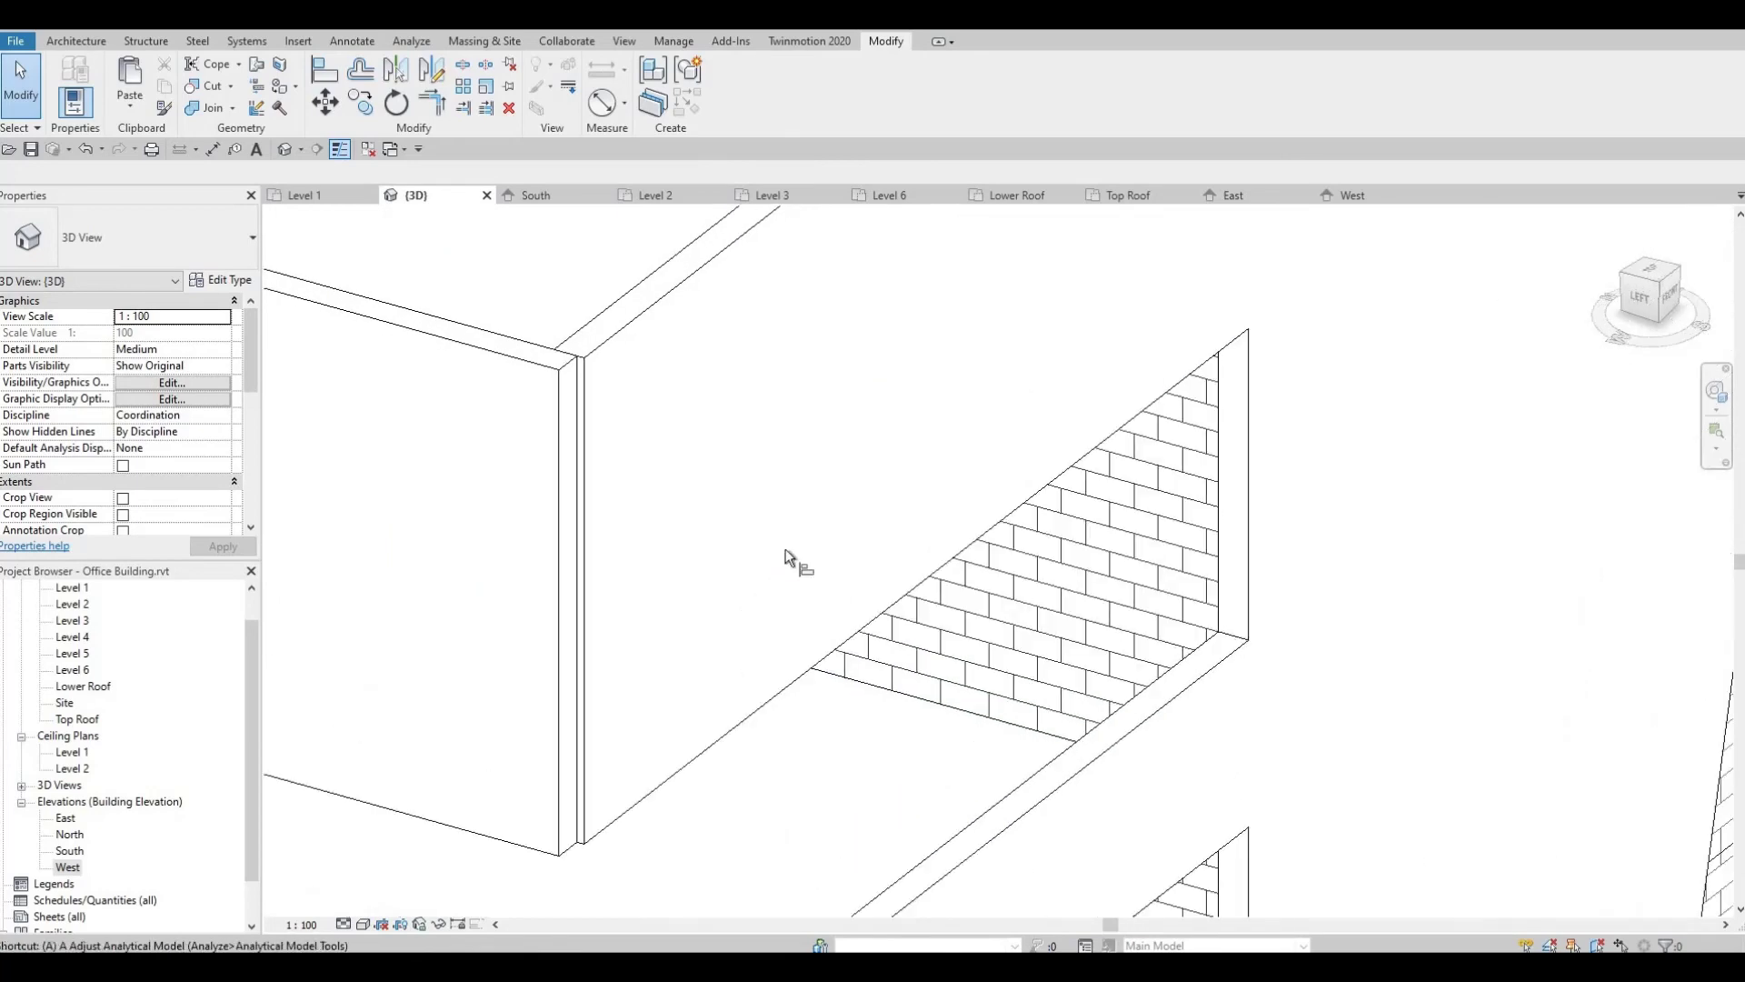
{"action": "key", "text": "a"}
{"action": "key", "text": "l"}
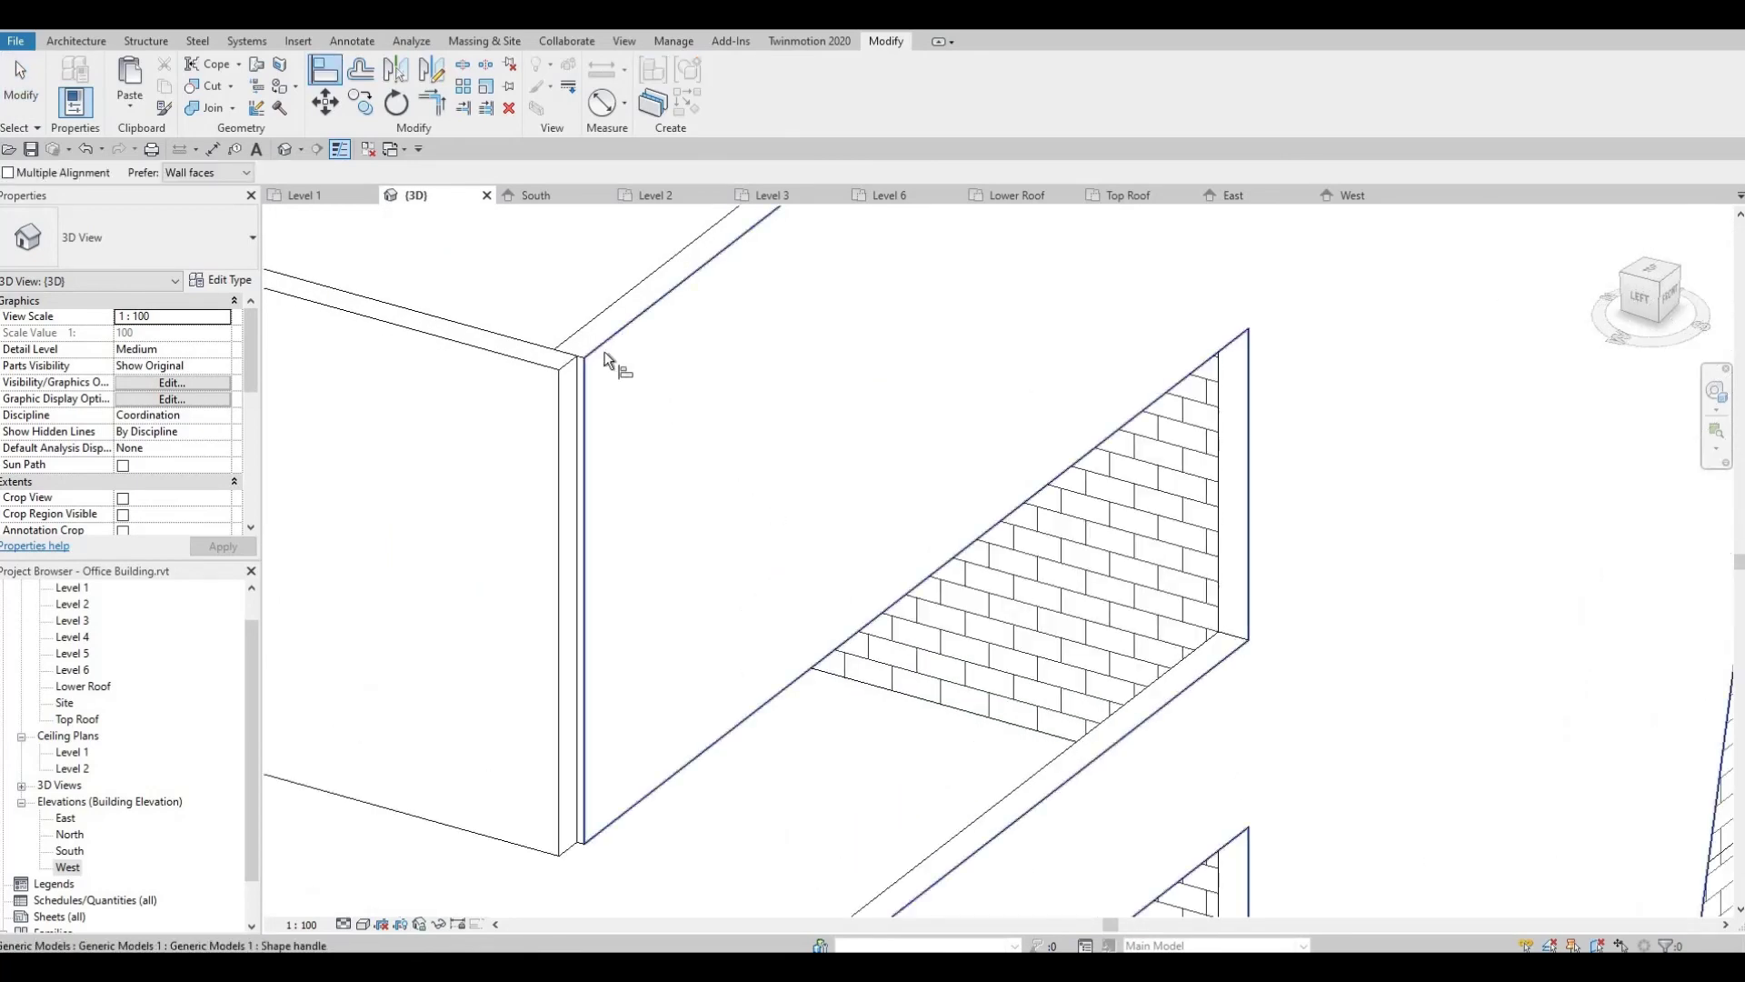
{"action": "left_click", "coordinate": [603, 350]}
{"action": "middle_click_drag", "start_coordinate": [708, 880], "coordinate": [681, 436]}
{"action": "scroll", "coordinate": [680, 436], "scroll_direction": "down", "scroll_amount": 2}
{"action": "middle_click_drag", "start_coordinate": [651, 596], "coordinate": [647, 507]}
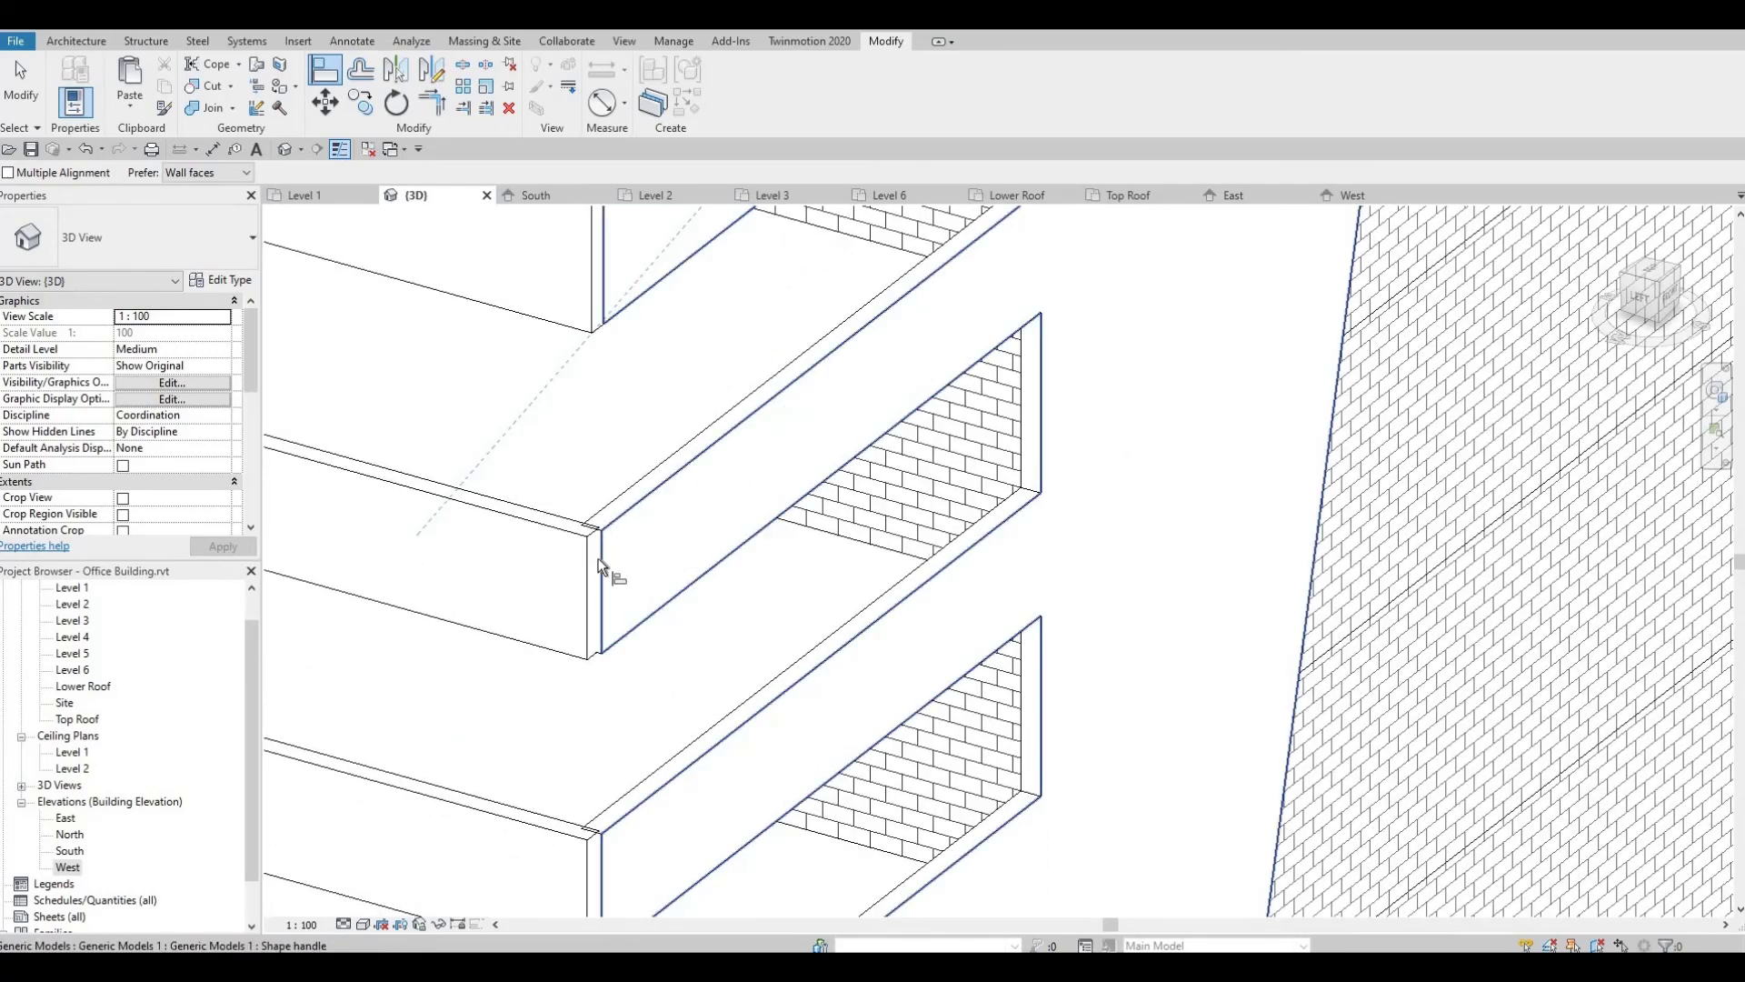
{"action": "left_click", "coordinate": [651, 525]}
{"action": "left_click", "coordinate": [630, 685]}
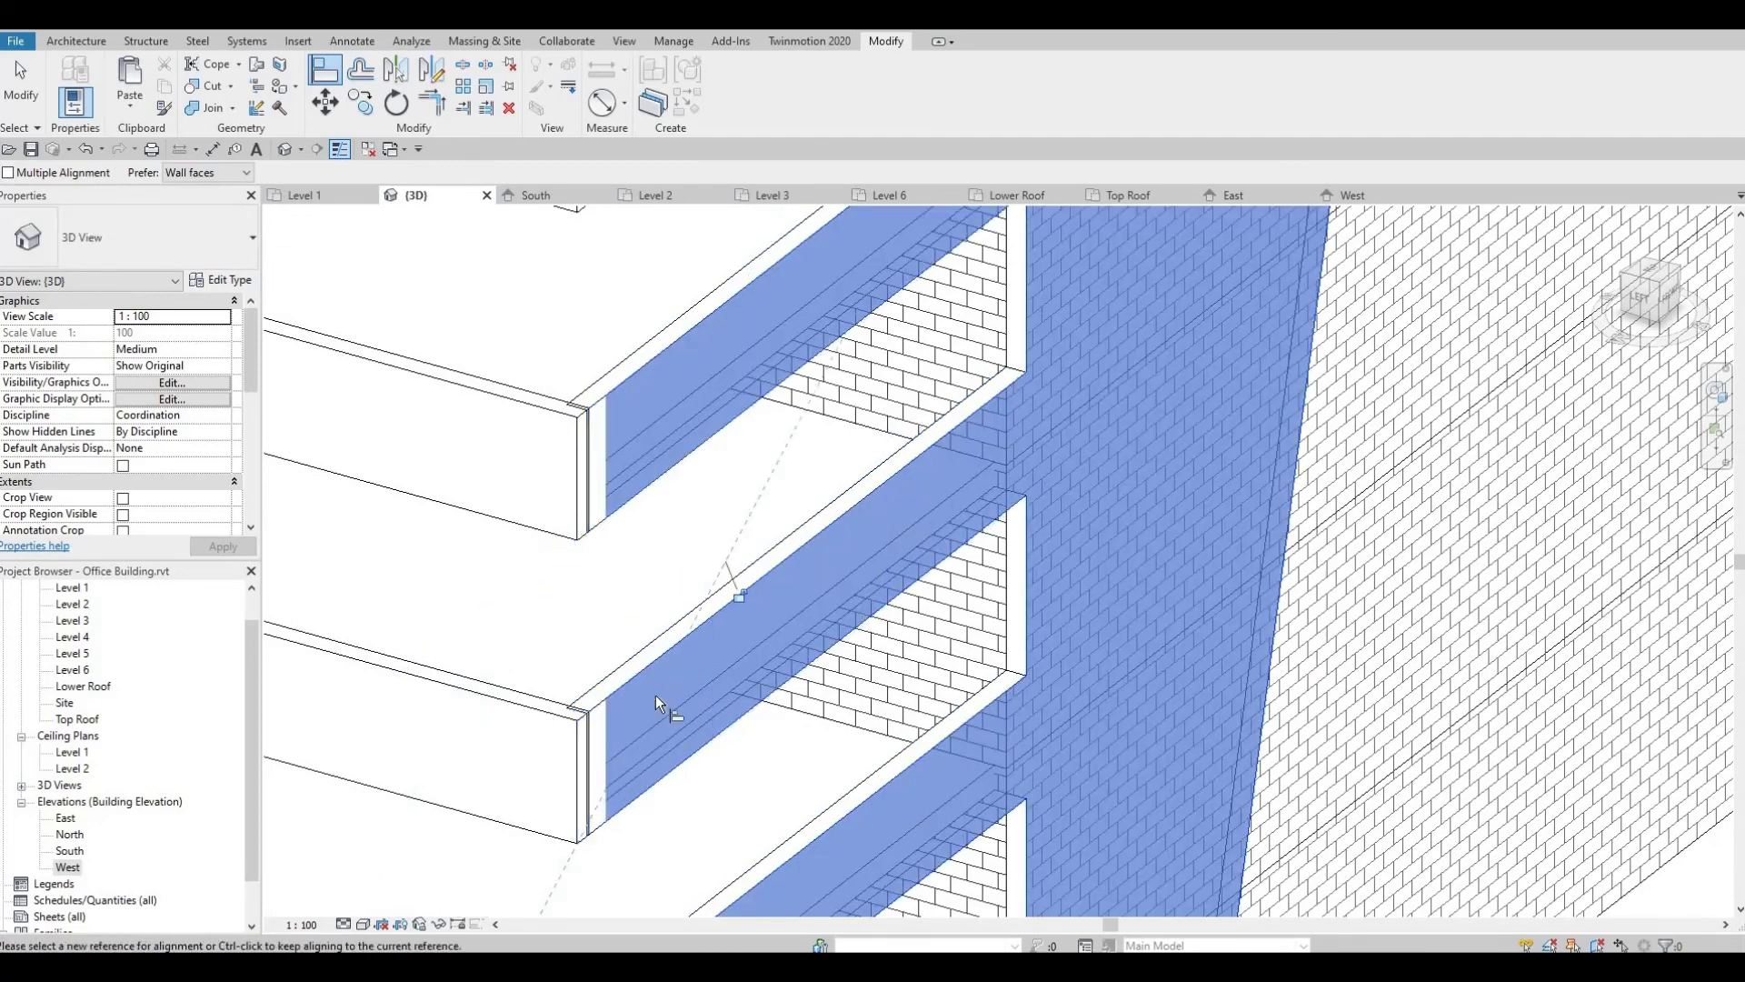
Align the end faces of the west extrusion's middle bands with the front extrusion's outer face.
{"action": "middle_click_drag", "start_coordinate": [673, 798], "coordinate": [680, 656]}
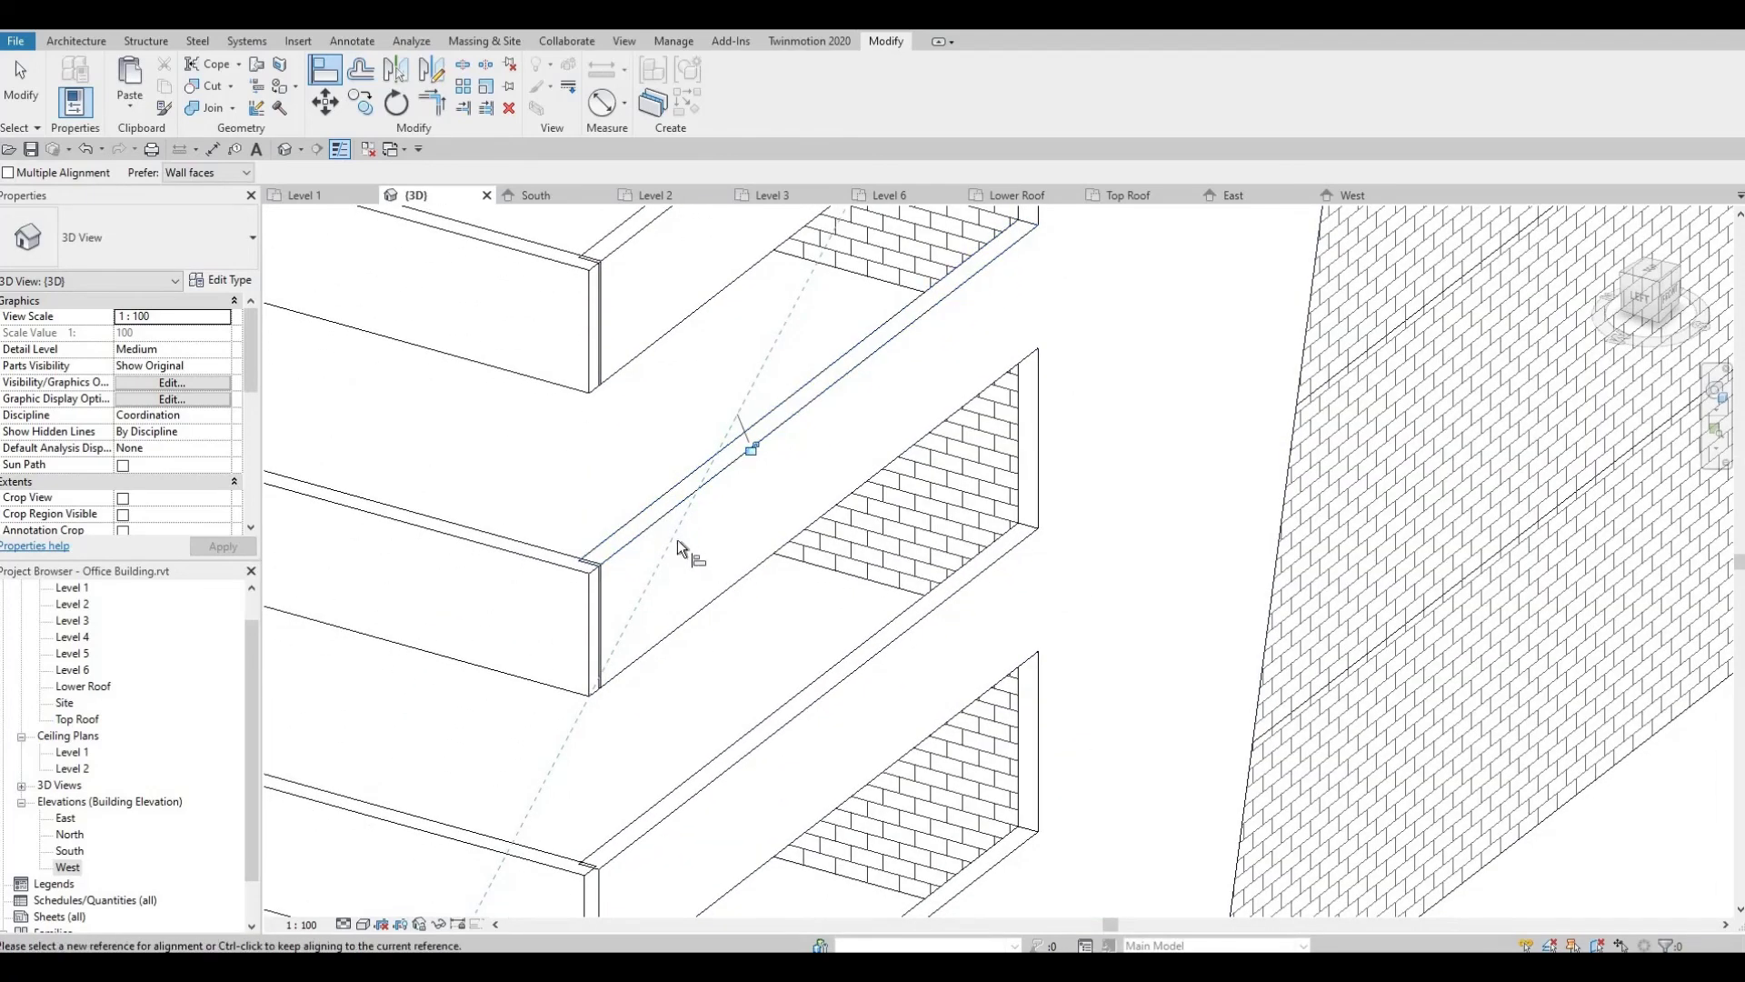
{"action": "left_click", "coordinate": [669, 518]}
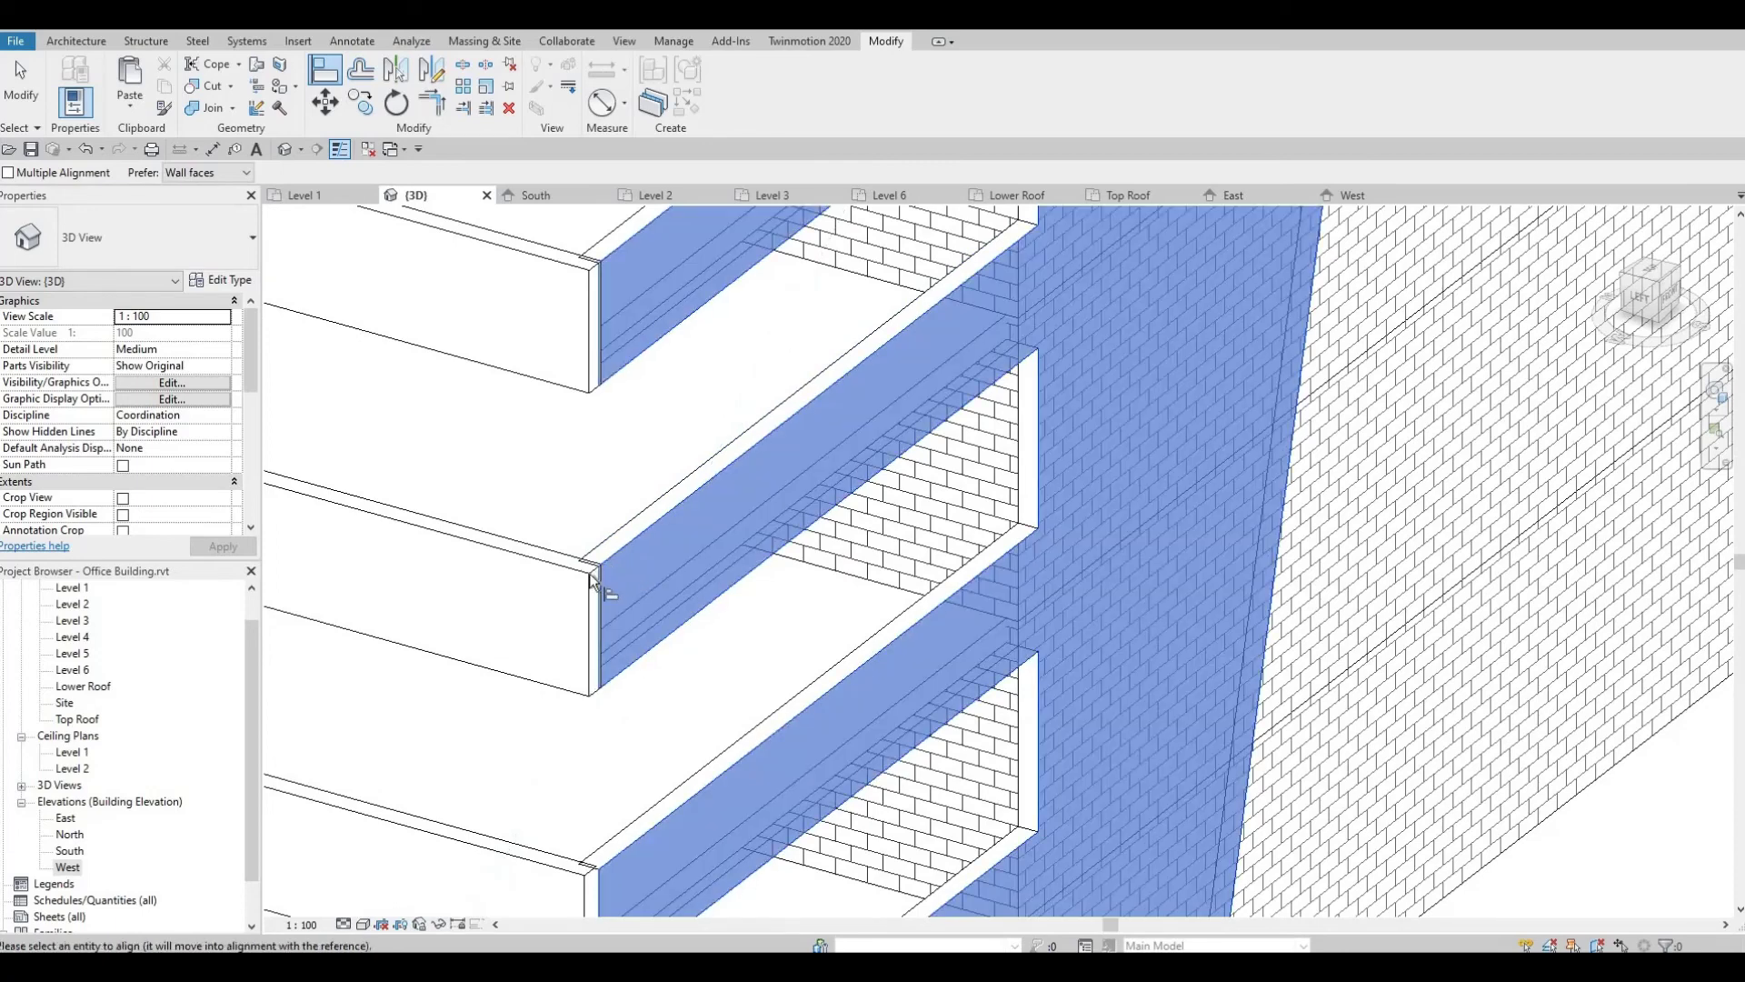
{"action": "left_click", "coordinate": [626, 576]}
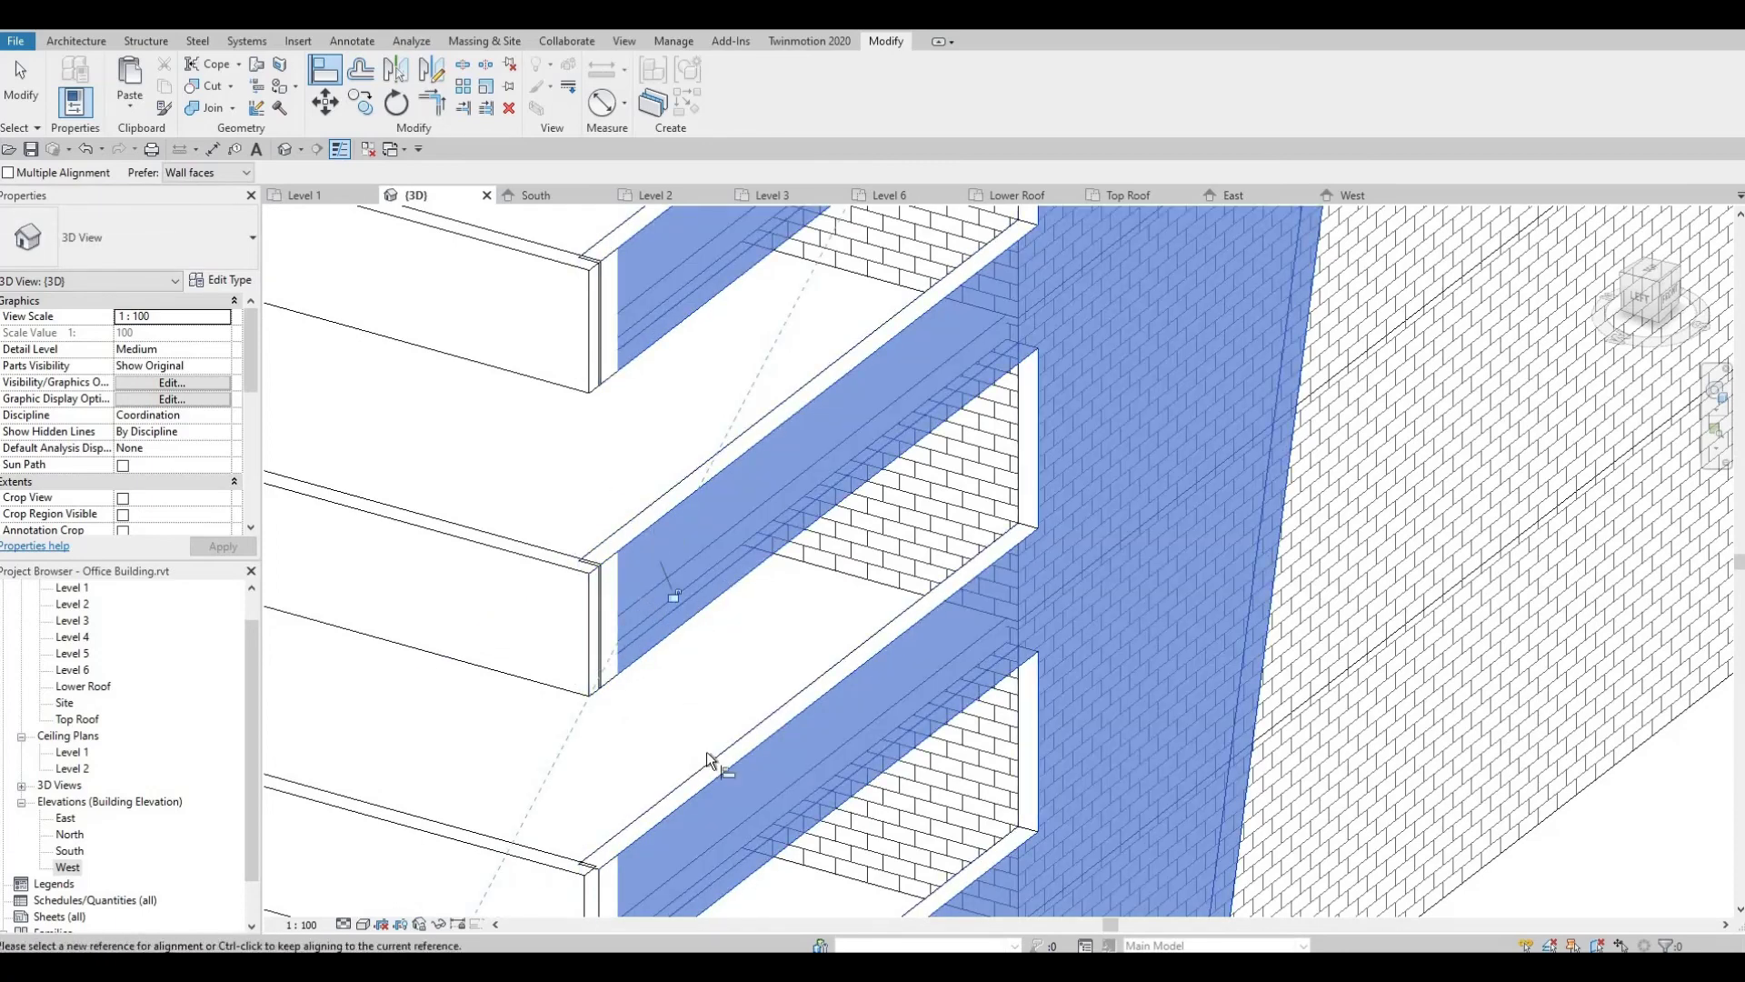
{"action": "middle_click_drag", "start_coordinate": [640, 856], "coordinate": [638, 722]}
{"action": "scroll", "coordinate": [636, 721], "scroll_direction": "up", "scroll_amount": 2}
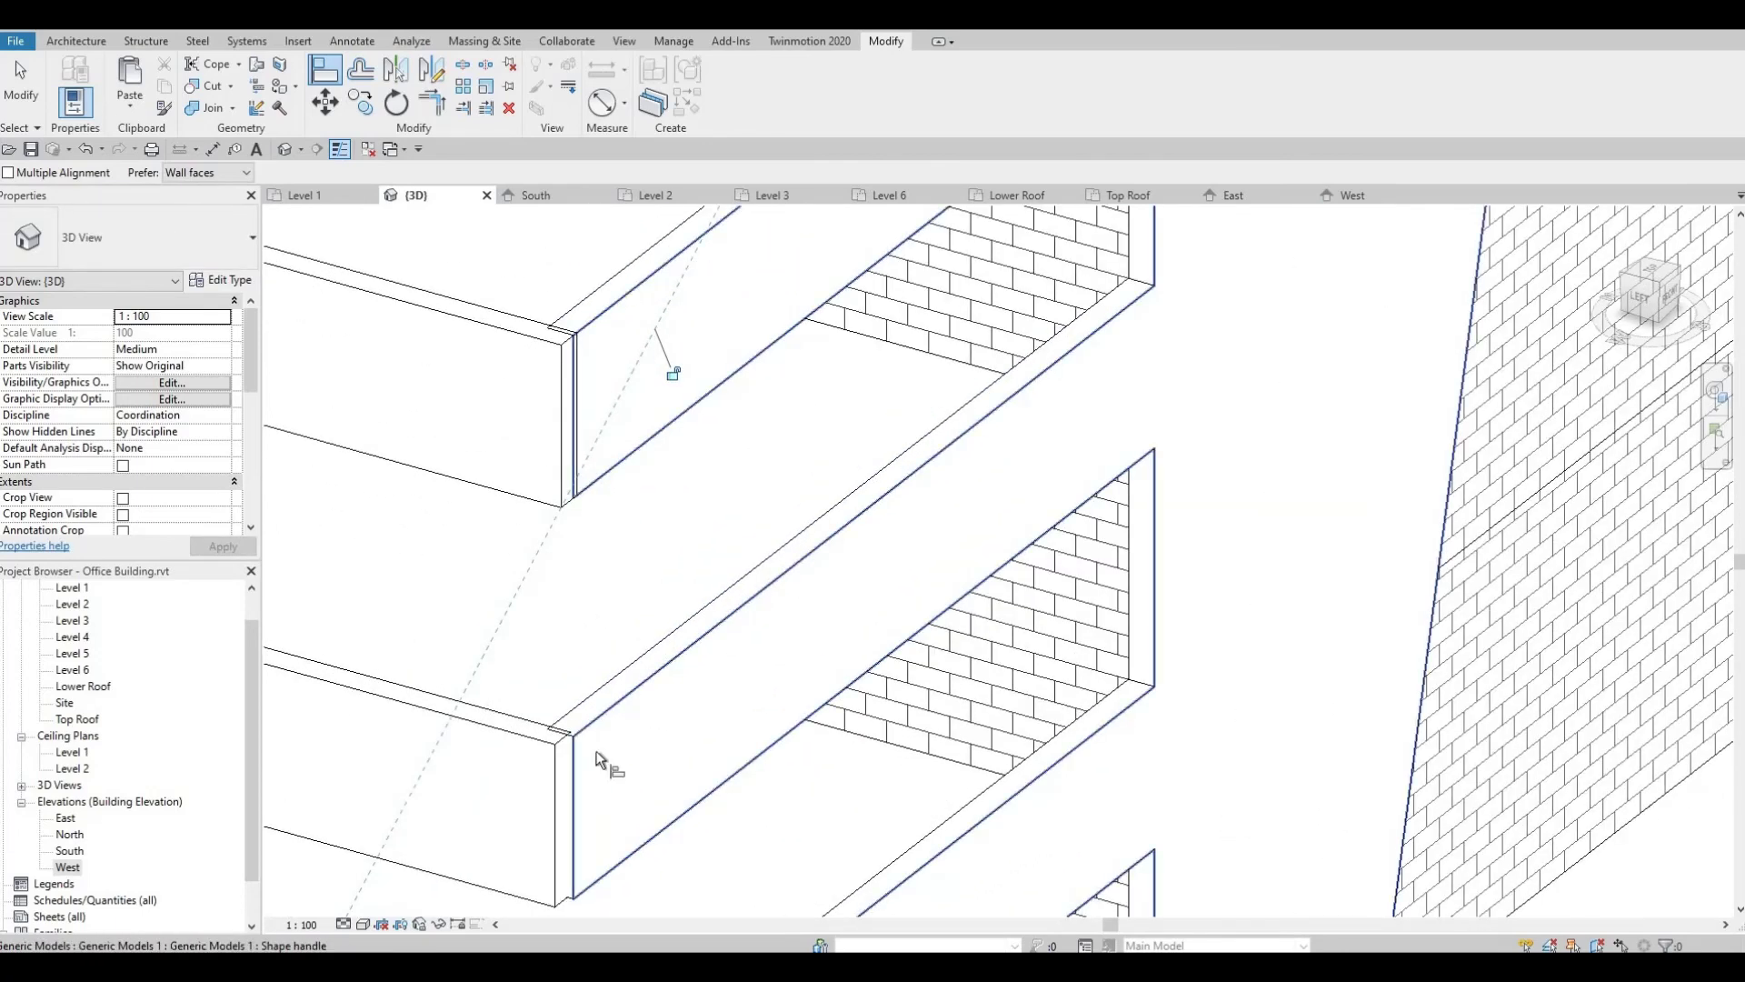
{"action": "left_click", "coordinate": [596, 751]}
{"action": "left_click", "coordinate": [557, 746]}
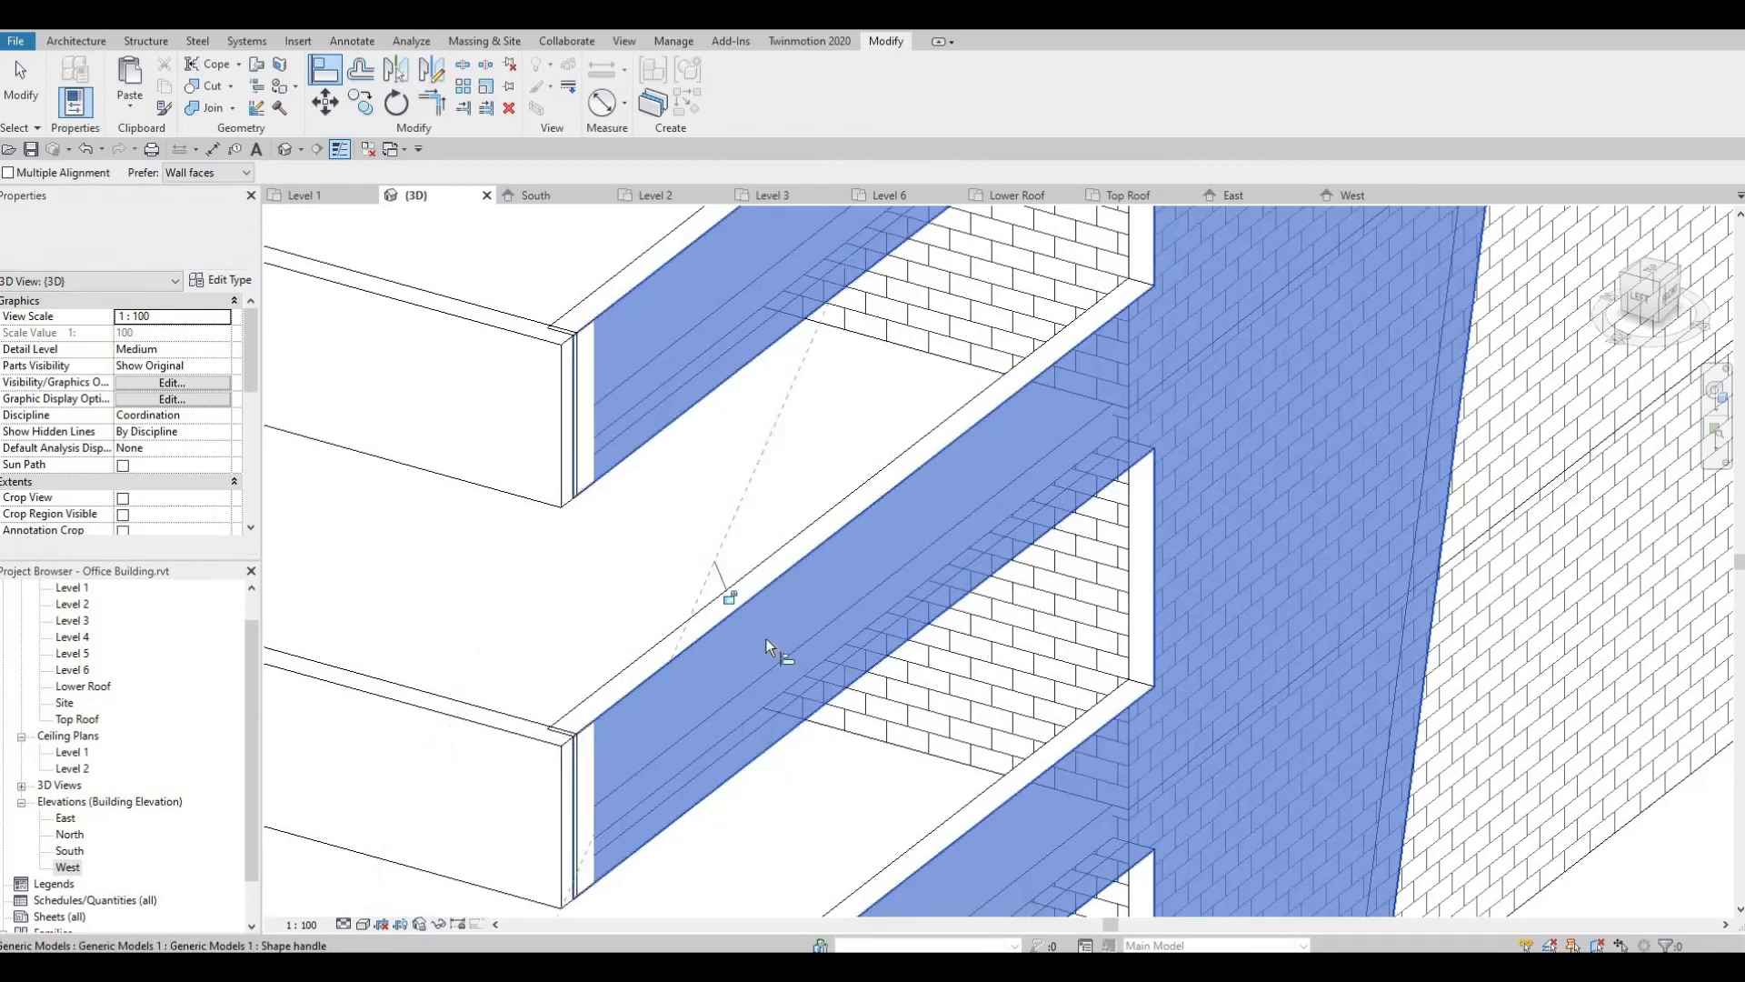
Align the end face of the west extrusion's lowest band with the front extrusion's outer face and end the Align command.
{"action": "middle_click_drag", "start_coordinate": [673, 660], "coordinate": [700, 727]}
{"action": "left_click", "coordinate": [640, 776]}
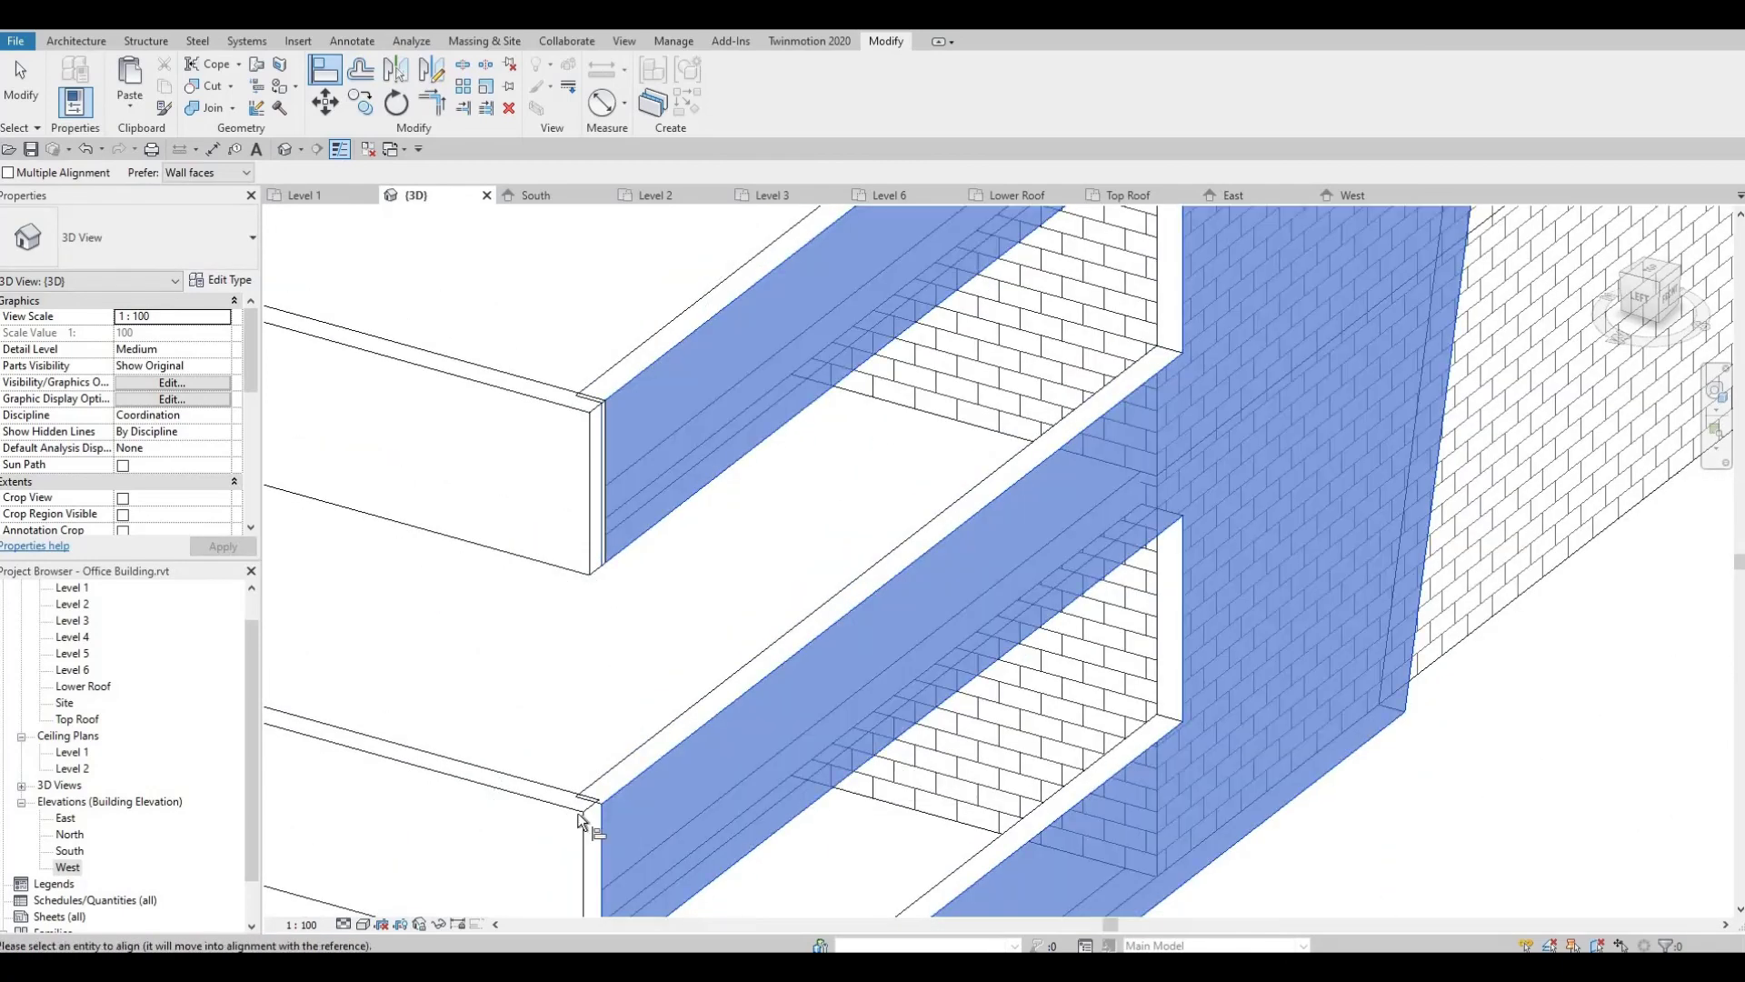
{"action": "middle_click_drag", "start_coordinate": [730, 791], "coordinate": [674, 614]}
{"action": "left_click", "coordinate": [613, 638]}
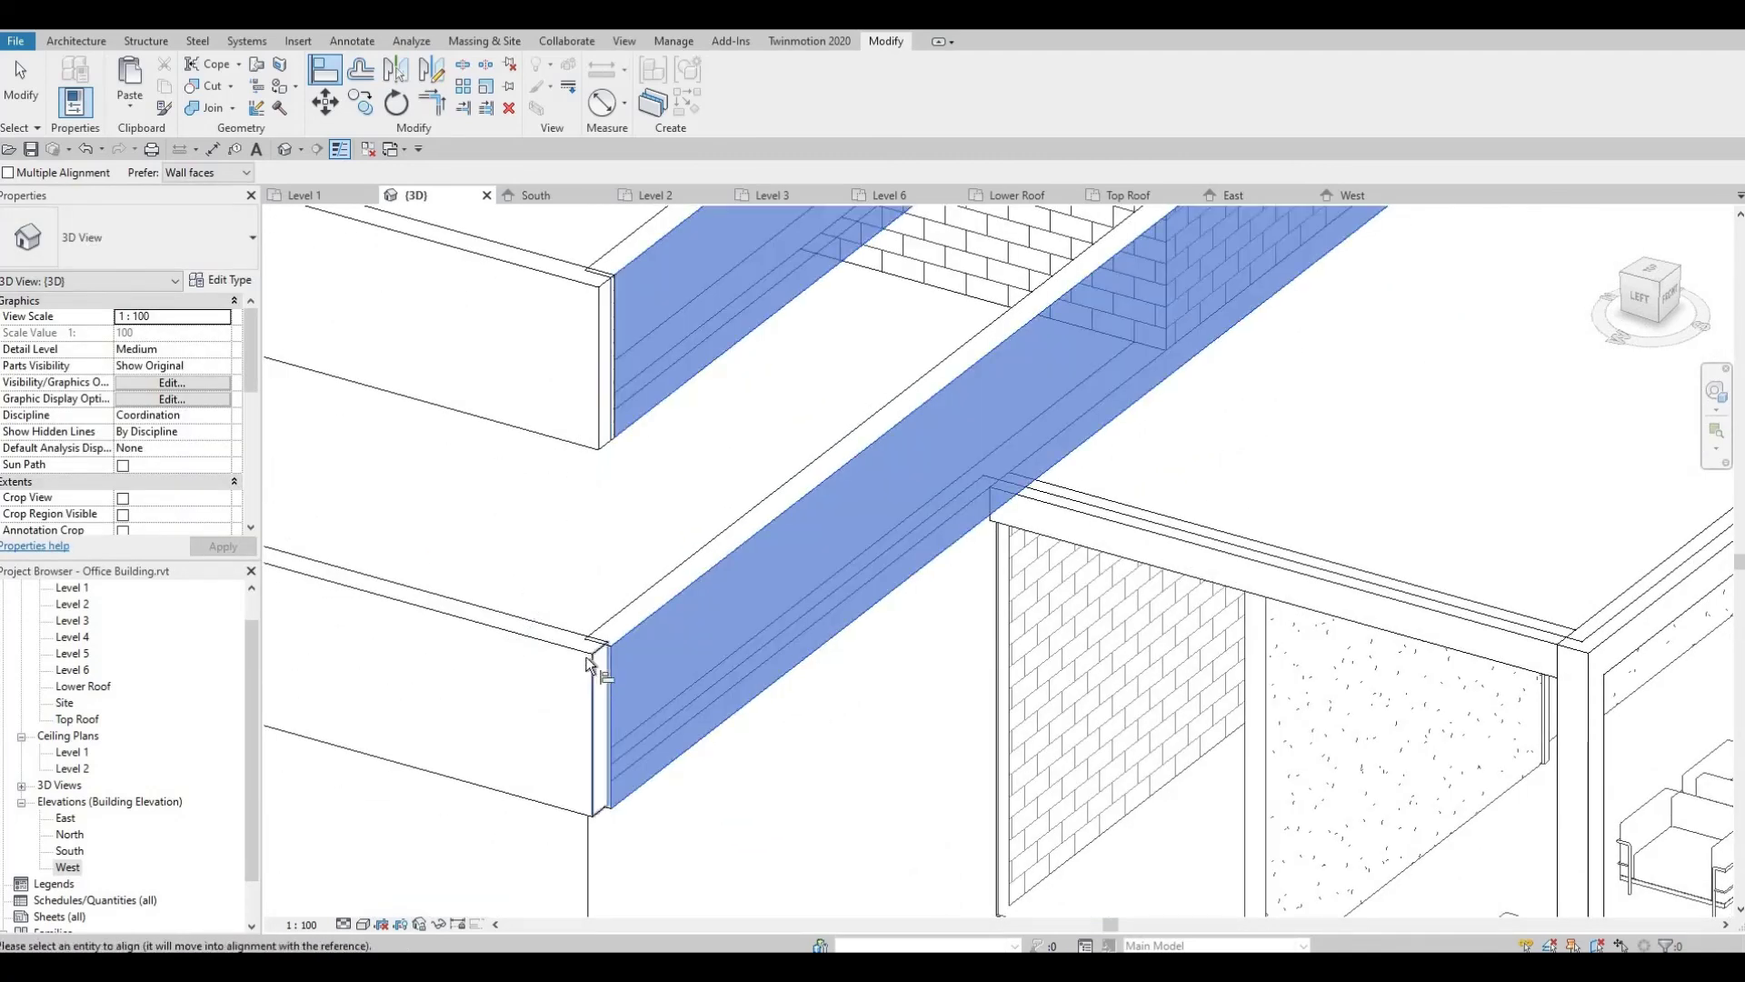
{"action": "left_click", "coordinate": [616, 669]}
{"action": "middle_click_drag", "start_coordinate": [714, 543], "coordinate": [729, 401]}
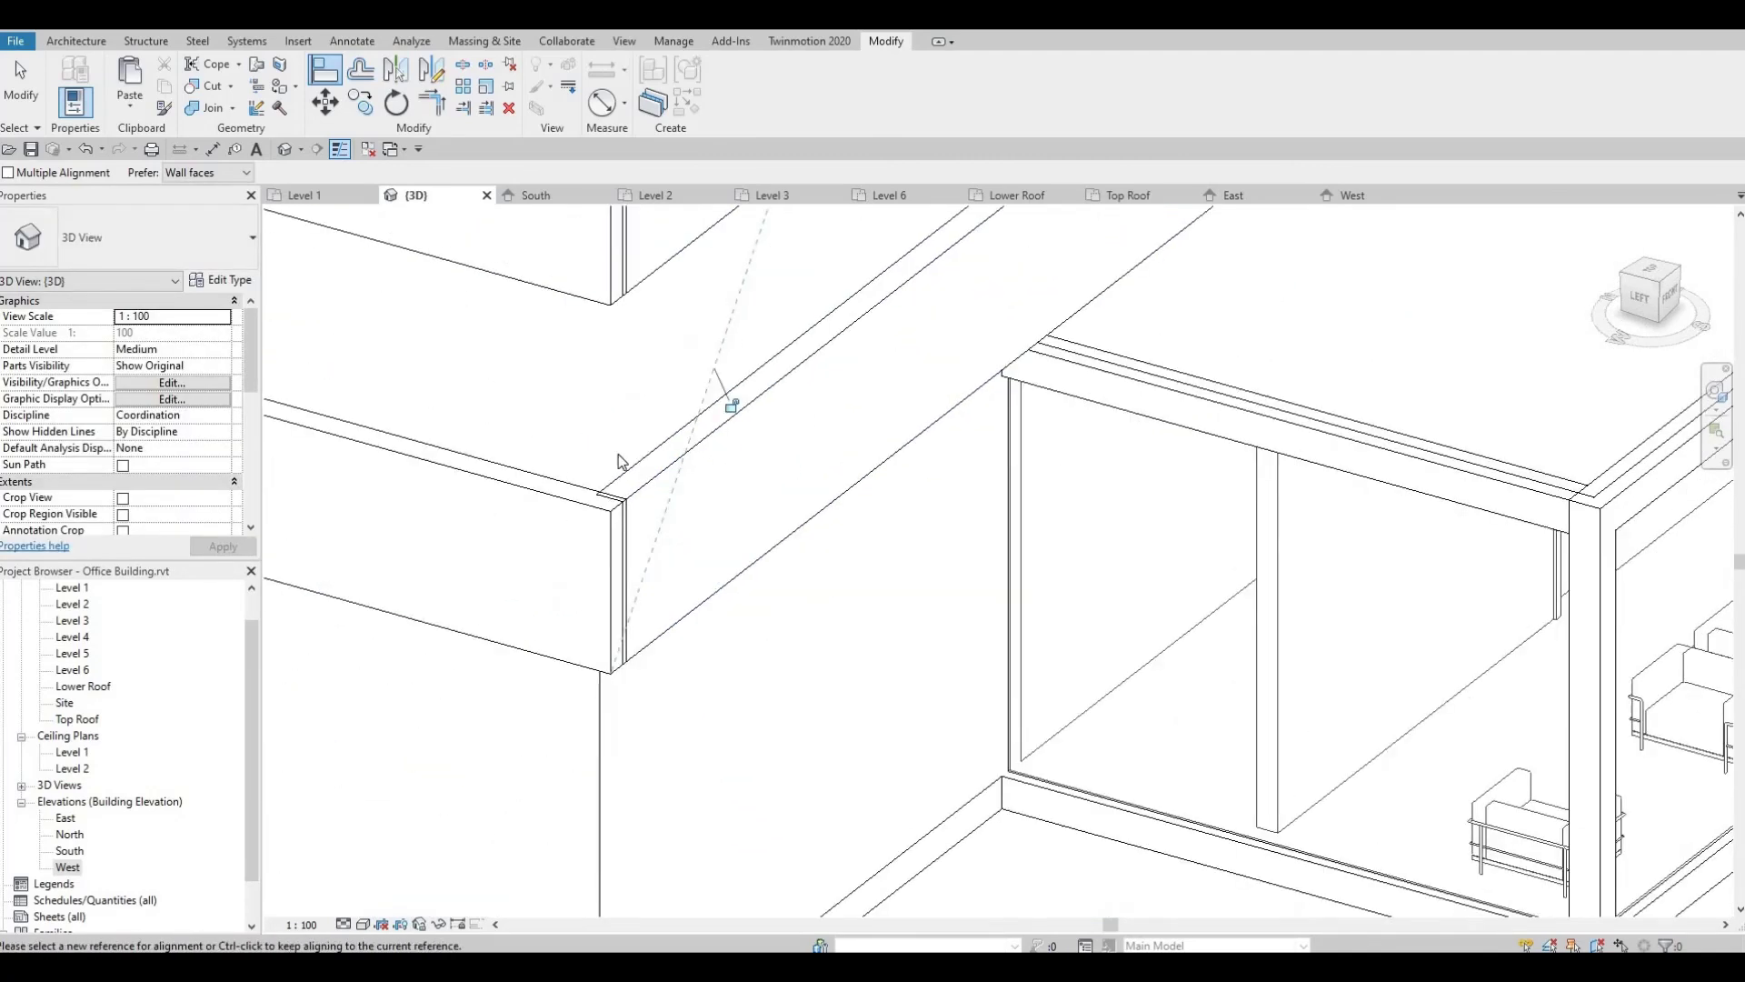
{"action": "scroll", "coordinate": [611, 466], "scroll_direction": "up", "scroll_amount": 5}
{"action": "key", "text": "Escape"}
{"action": "key", "text": "Escape"}
{"action": "scroll", "coordinate": [608, 515], "scroll_direction": "down", "scroll_amount": 1}
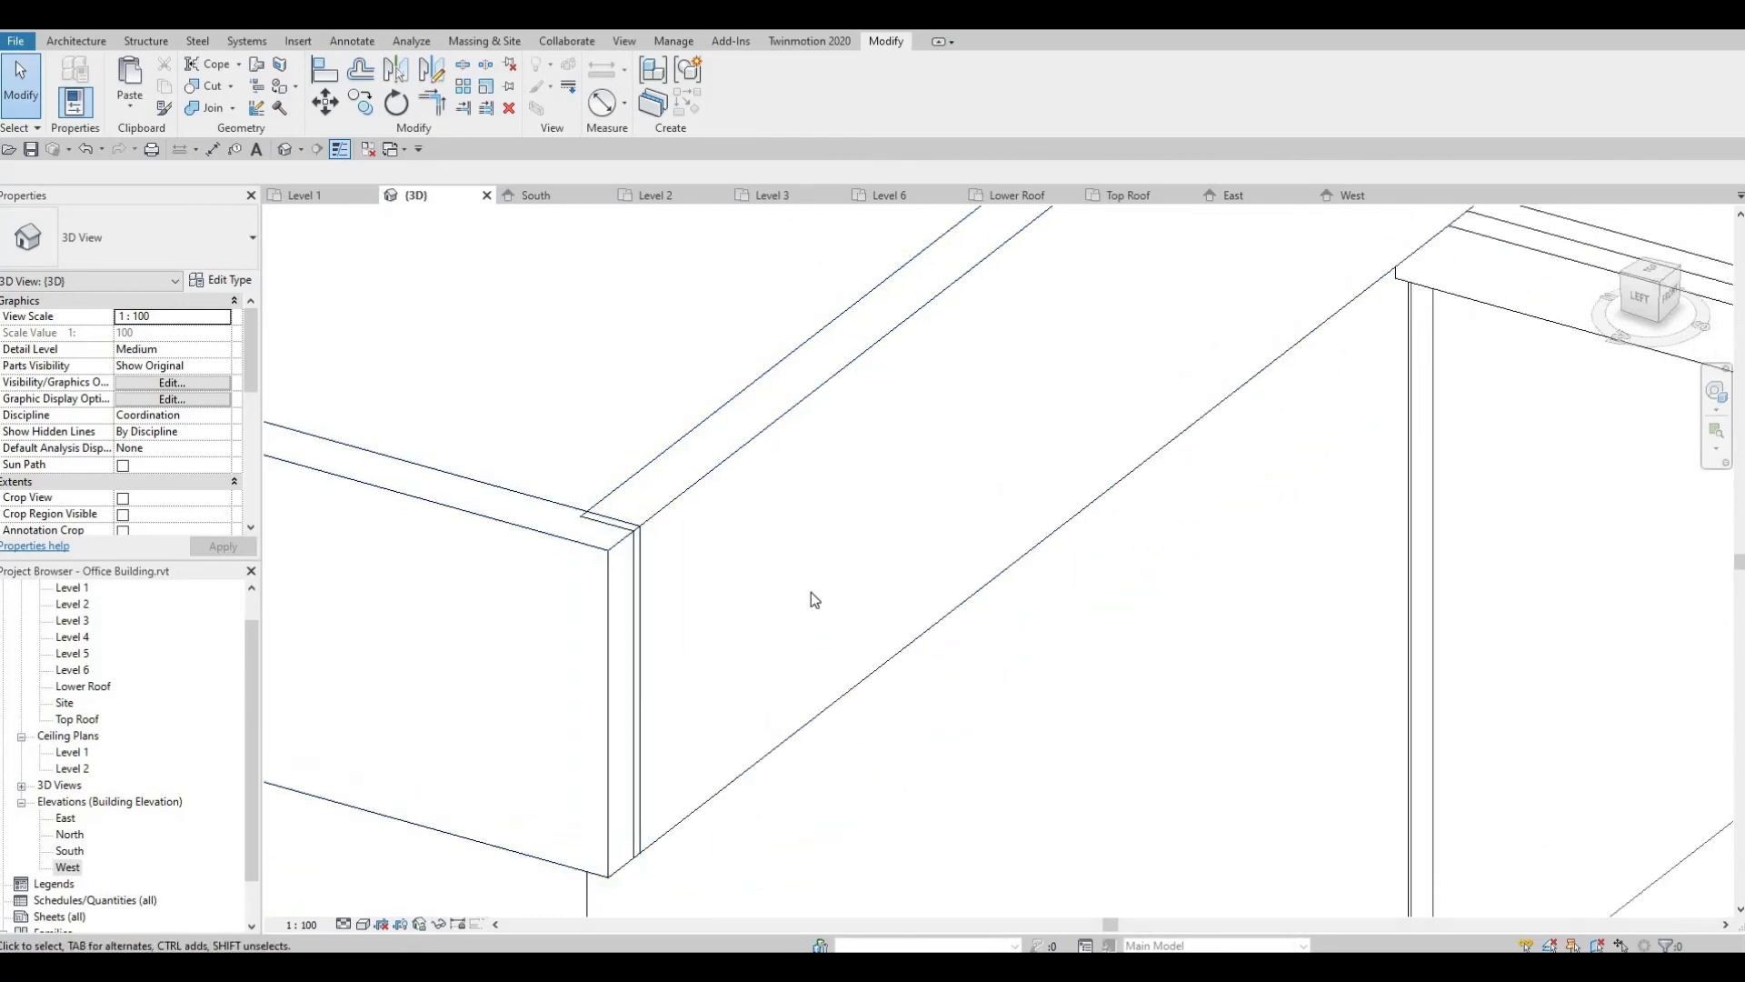
Align the end faces of the front extrusion's two lowest bands with the west extrusion's inner face.
{"action": "key", "text": "a"}
{"action": "key", "text": "l"}
{"action": "scroll", "coordinate": [640, 526], "scroll_direction": "up", "scroll_amount": 3}
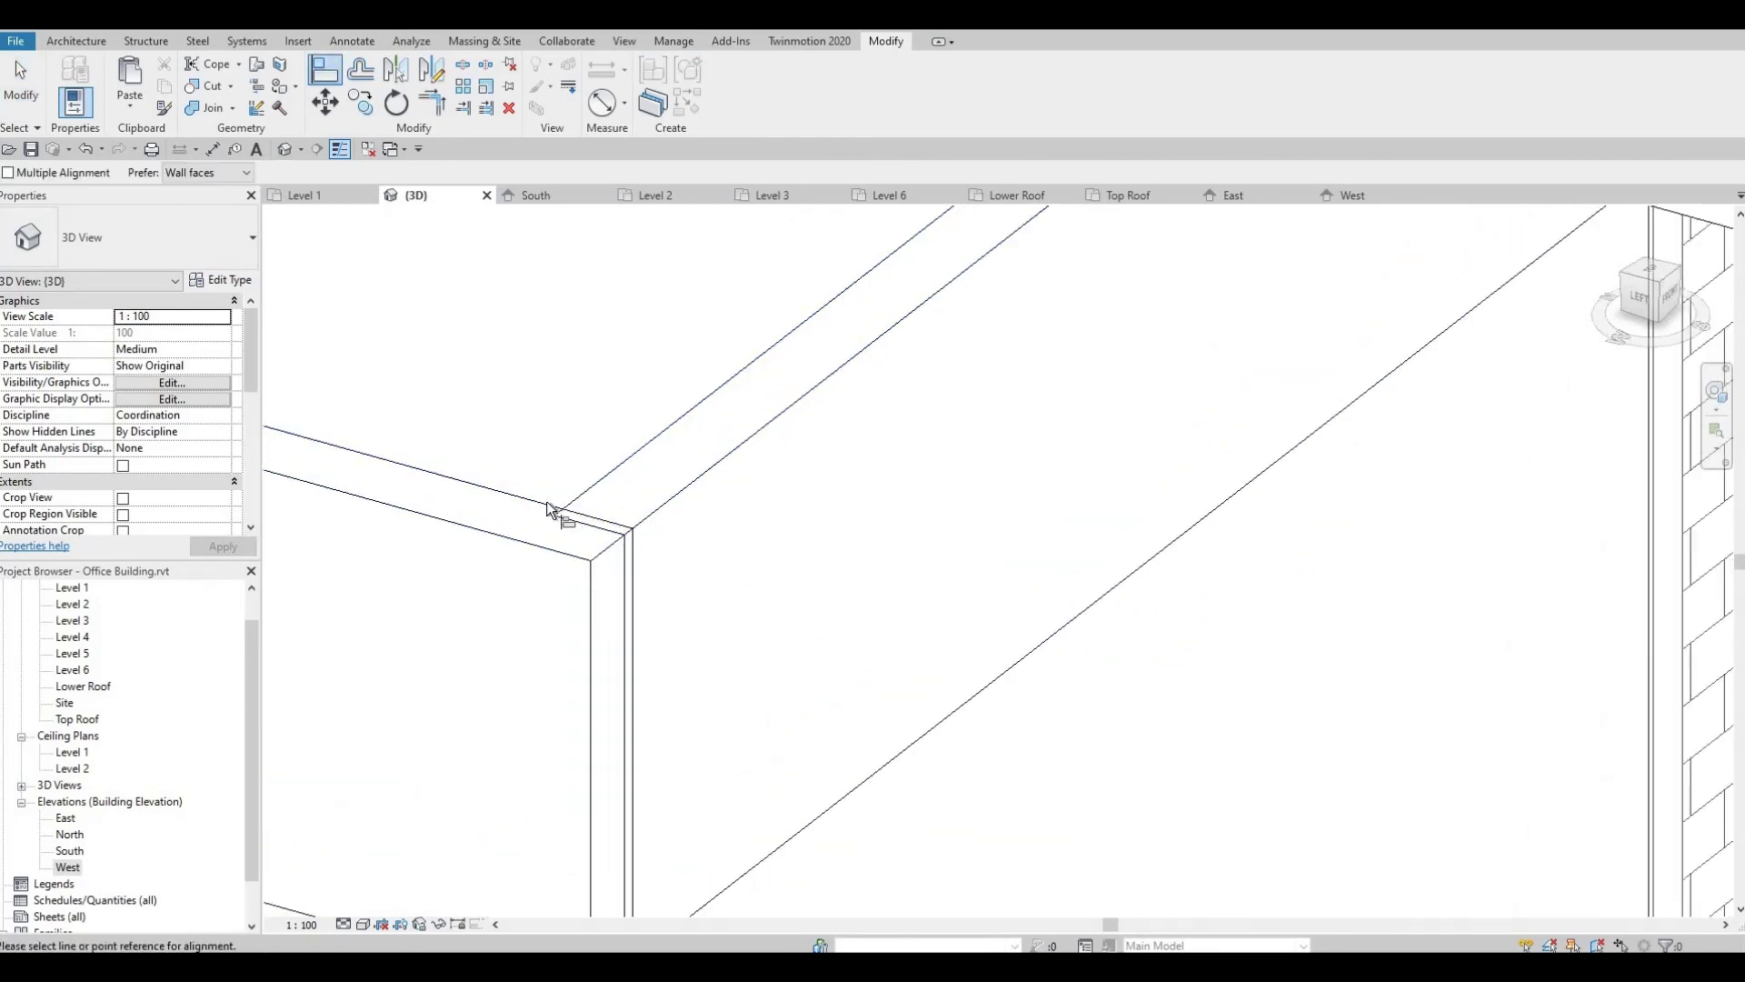
{"action": "left_click", "coordinate": [580, 523]}
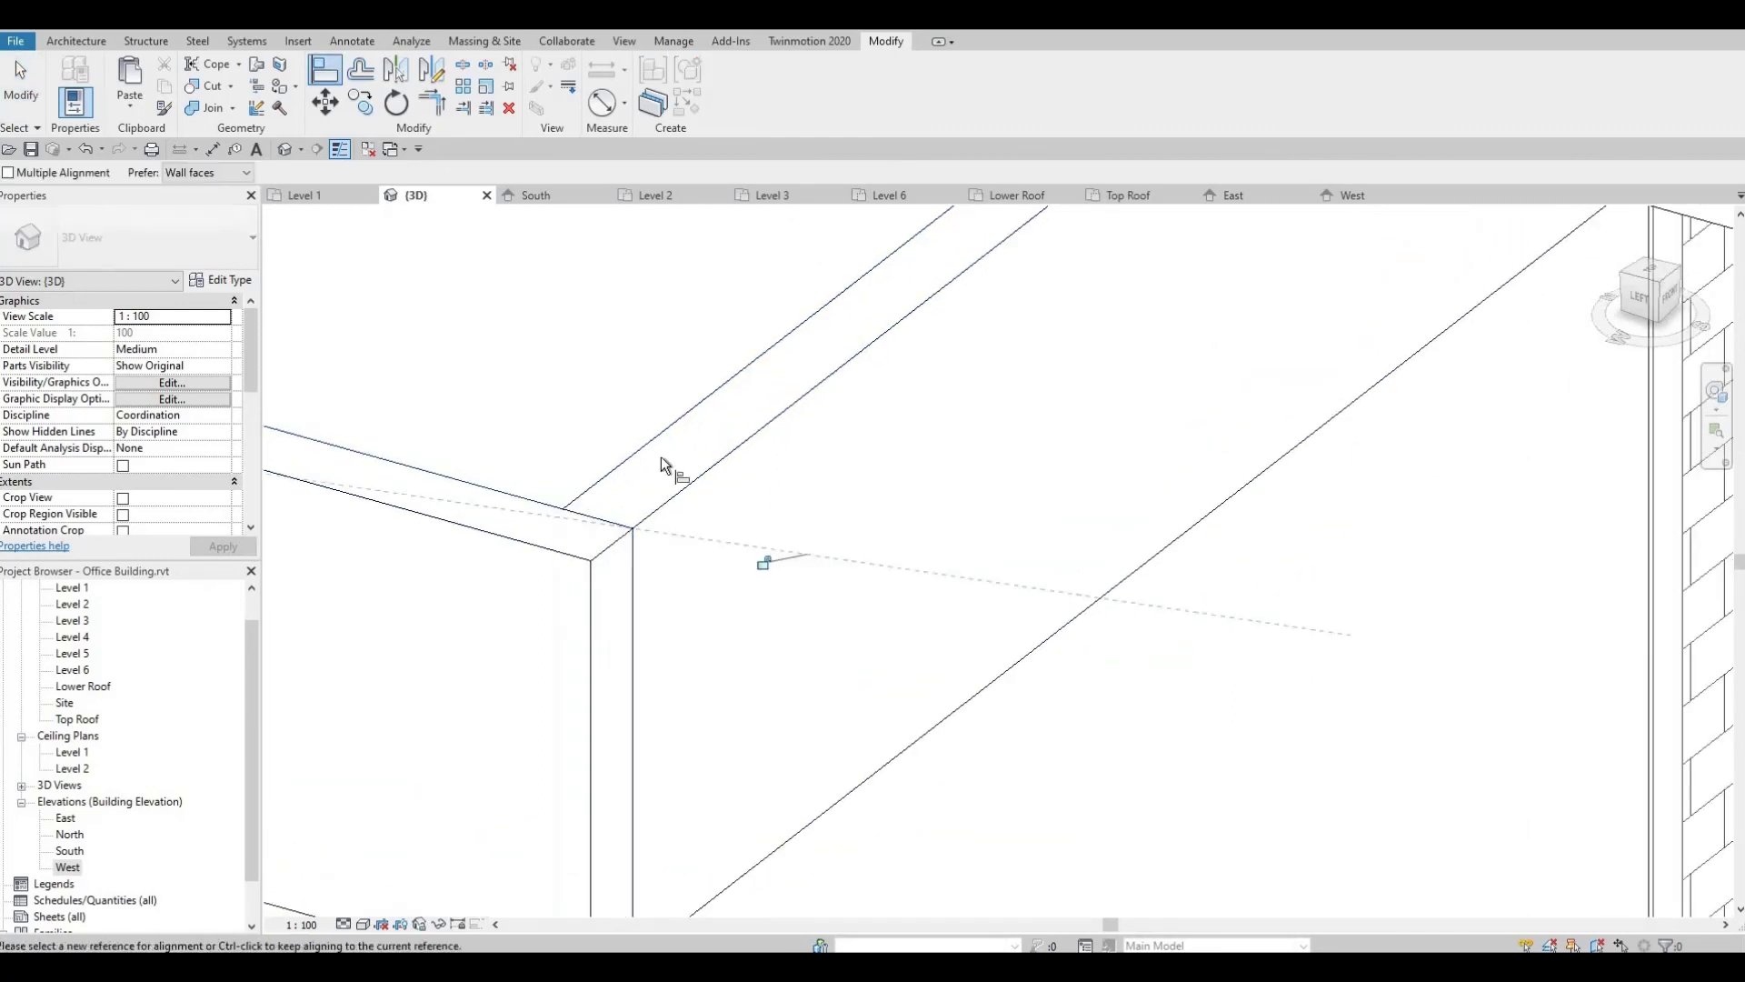
{"action": "scroll", "coordinate": [682, 409], "scroll_direction": "down", "scroll_amount": 2}
{"action": "scroll", "coordinate": [663, 362], "scroll_direction": "up", "scroll_amount": 5}
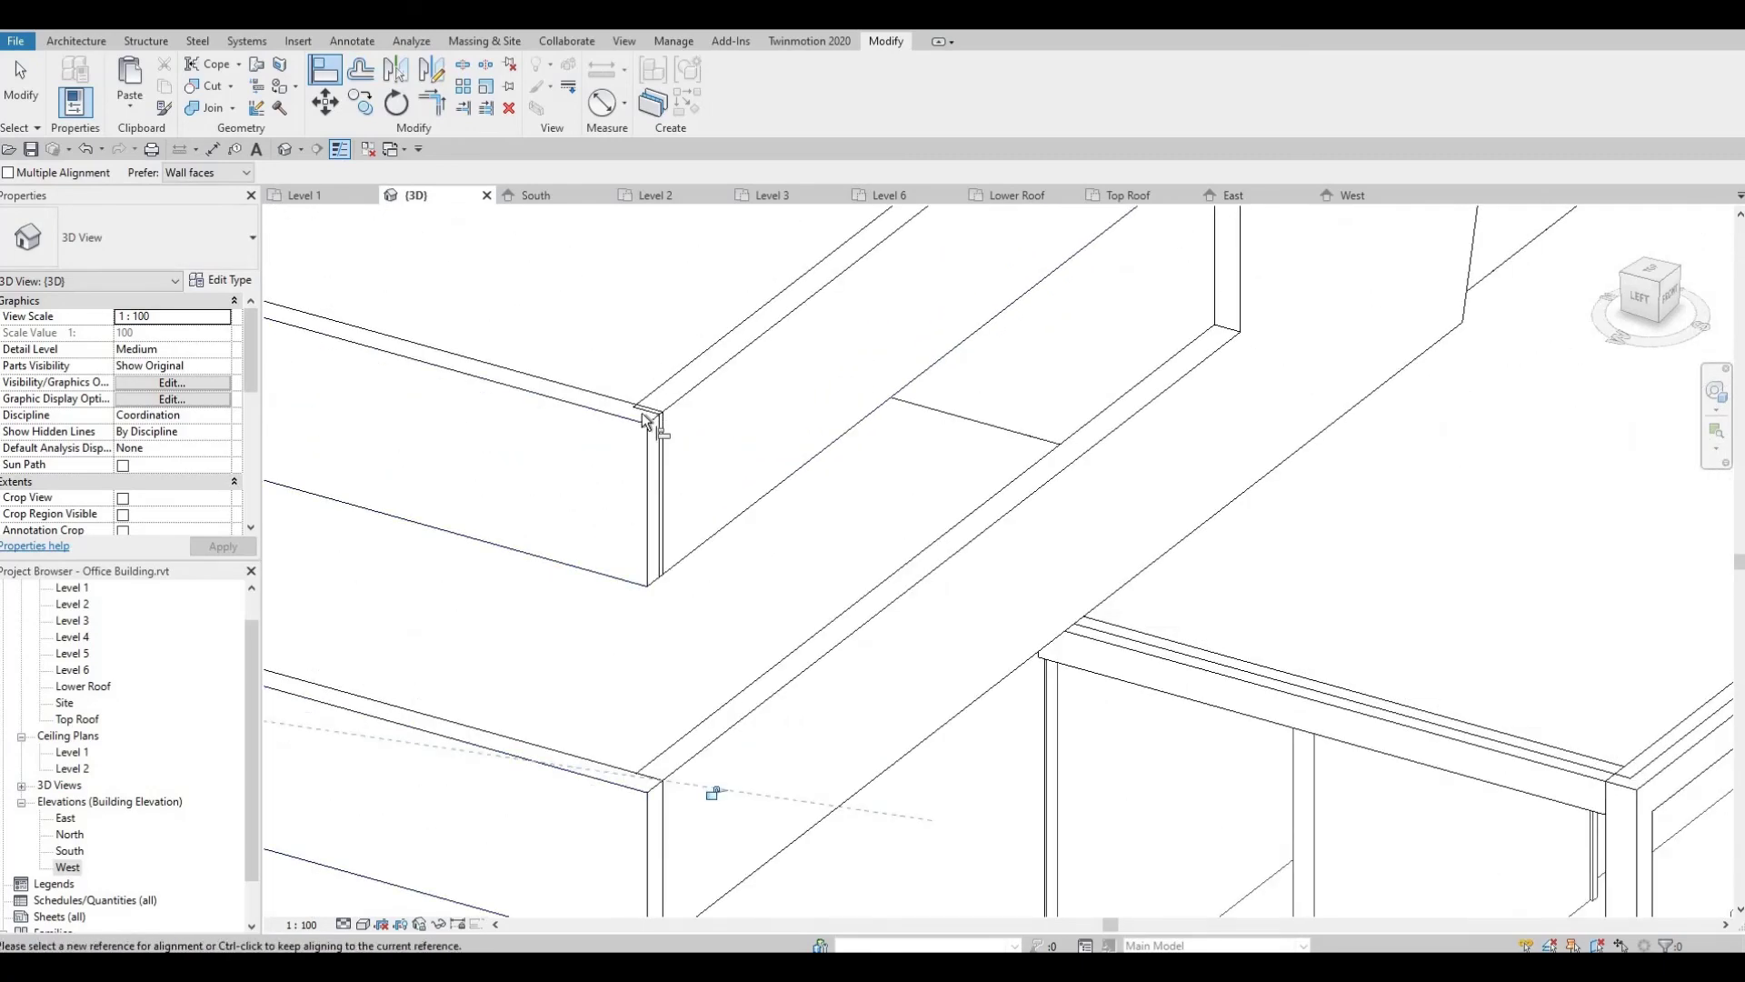
{"action": "left_click", "coordinate": [605, 442]}
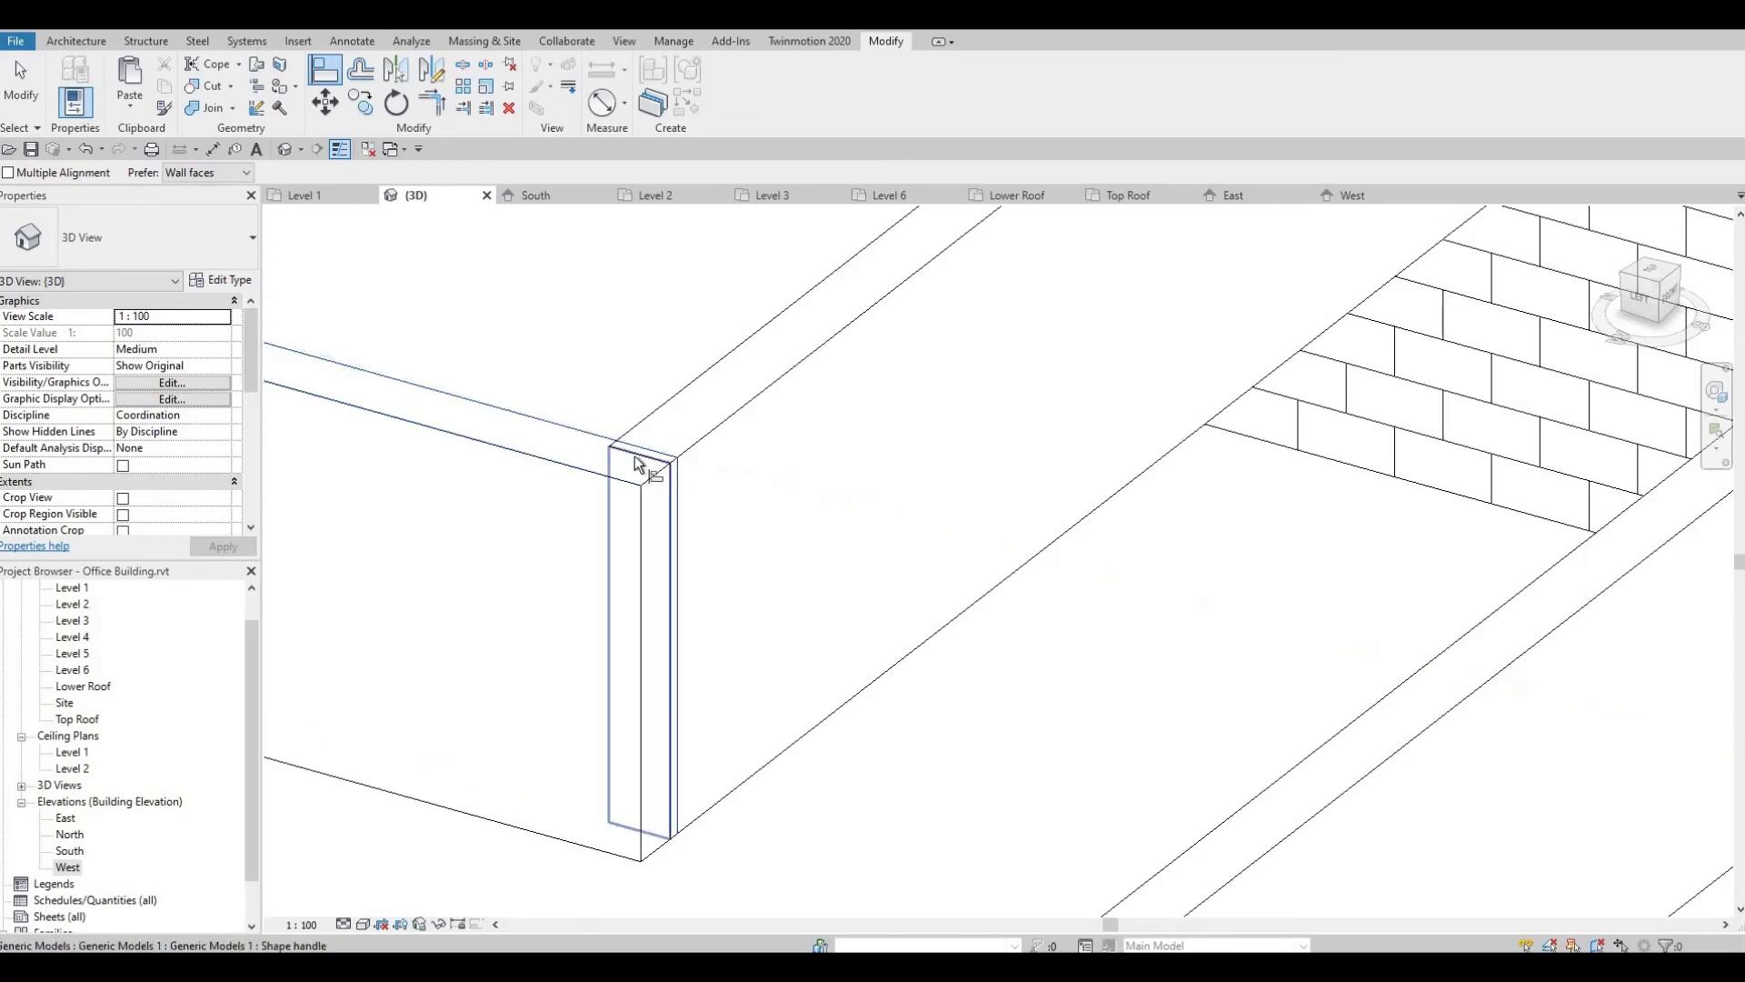
{"action": "left_click", "coordinate": [634, 456]}
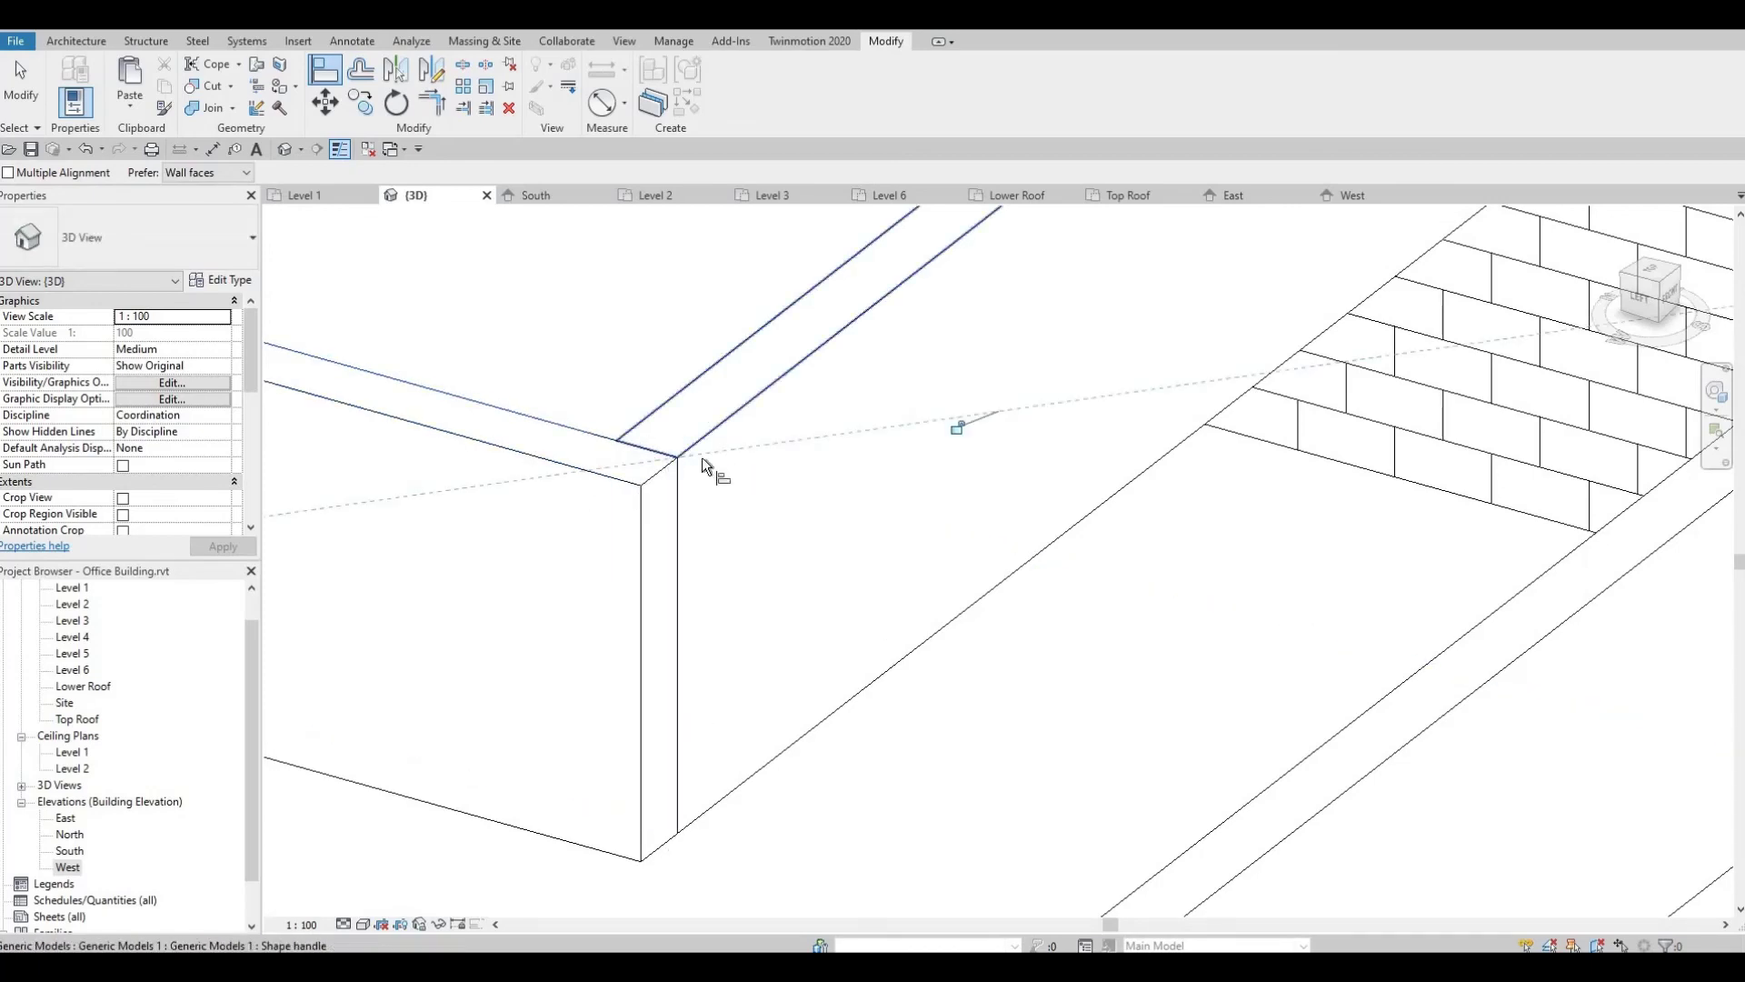
Align the end faces of the front extrusion's two middle bands with the west extrusion's inner face at the building corner.
{"action": "middle_click_drag", "start_coordinate": [702, 456], "coordinate": [567, 404]}
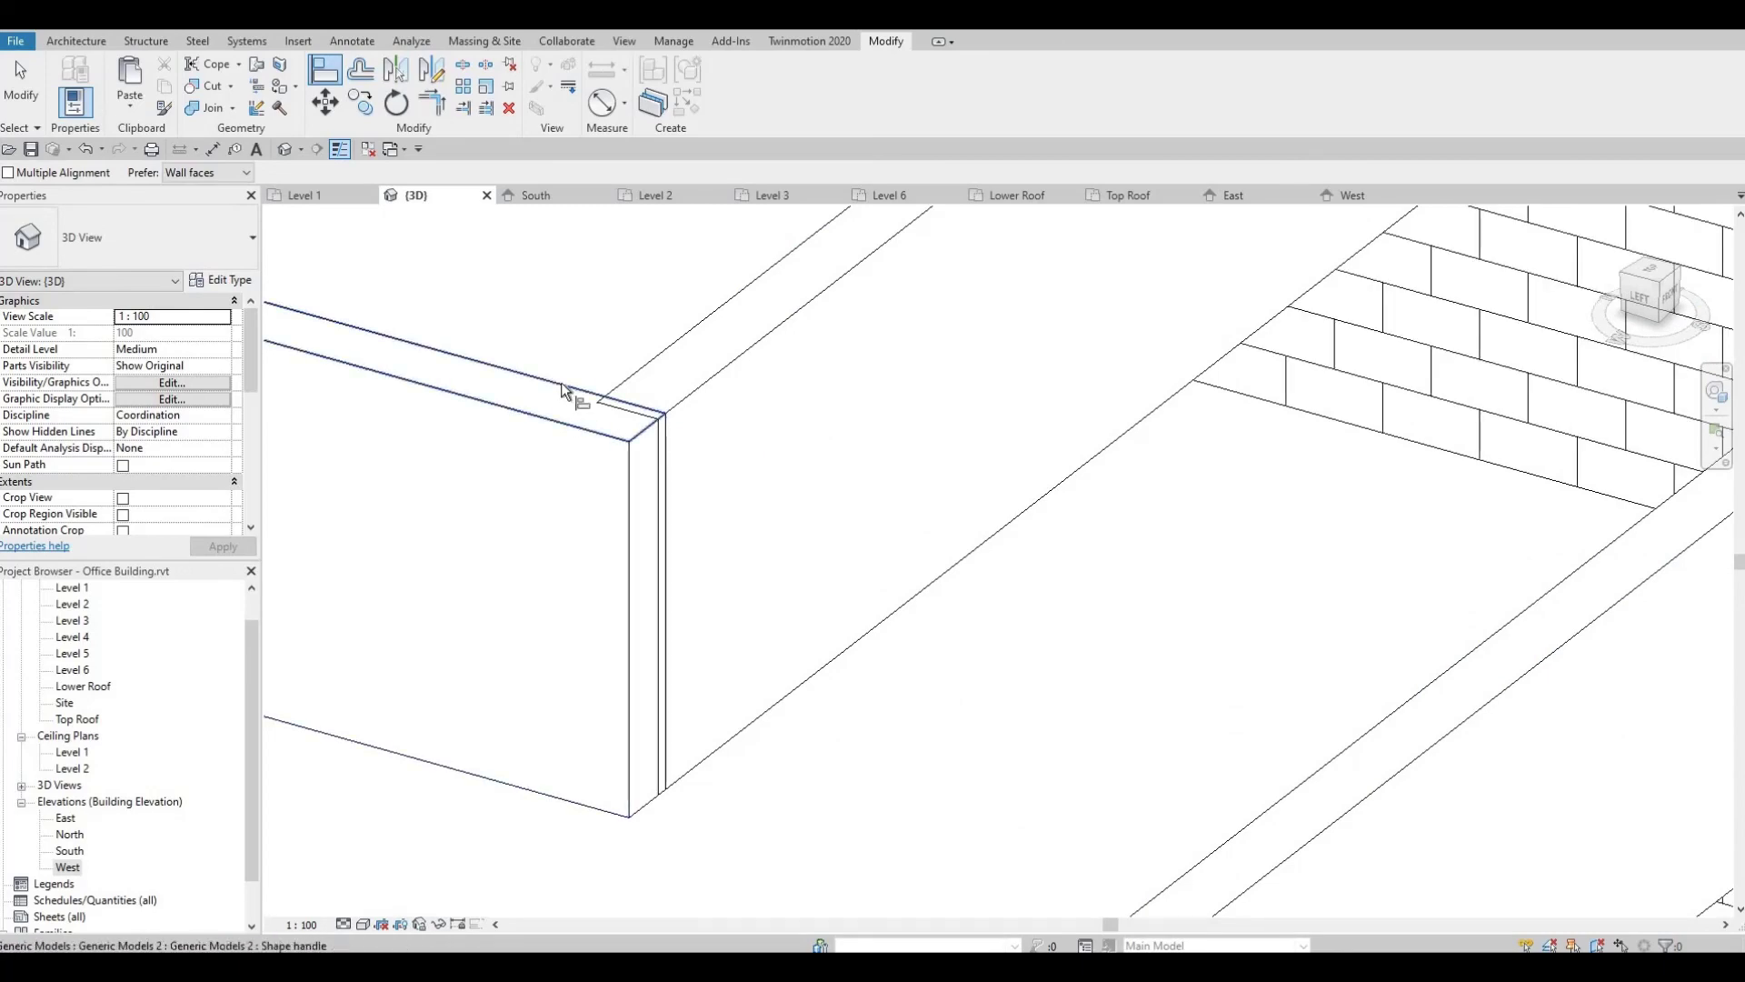
{"action": "left_click", "coordinate": [612, 406]}
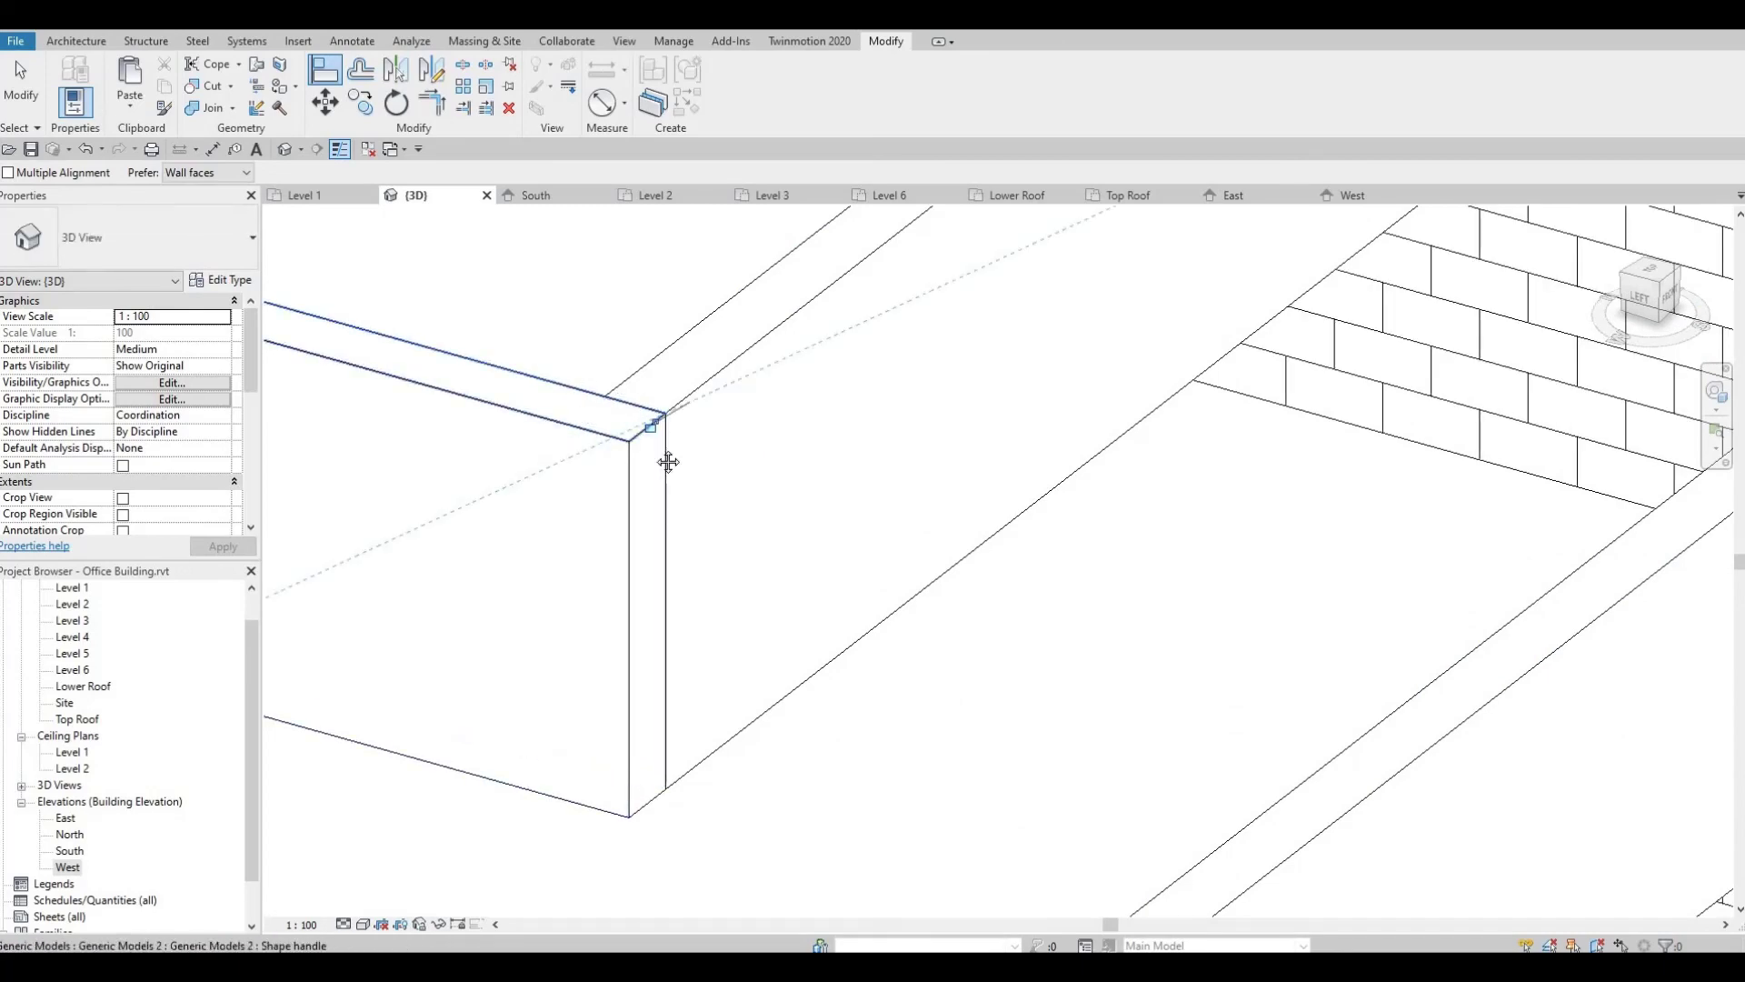
{"action": "mouse_move", "coordinate": [666, 460]}
{"action": "middle_mouse_down"}
{"action": "mouse_move", "coordinate": [706, 366]}
{"action": "mouse_move", "coordinate": [701, 747]}
{"action": "mouse_move", "coordinate": [675, 737]}
{"action": "mouse_move", "coordinate": [665, 914]}
{"action": "middle_mouse_up"}
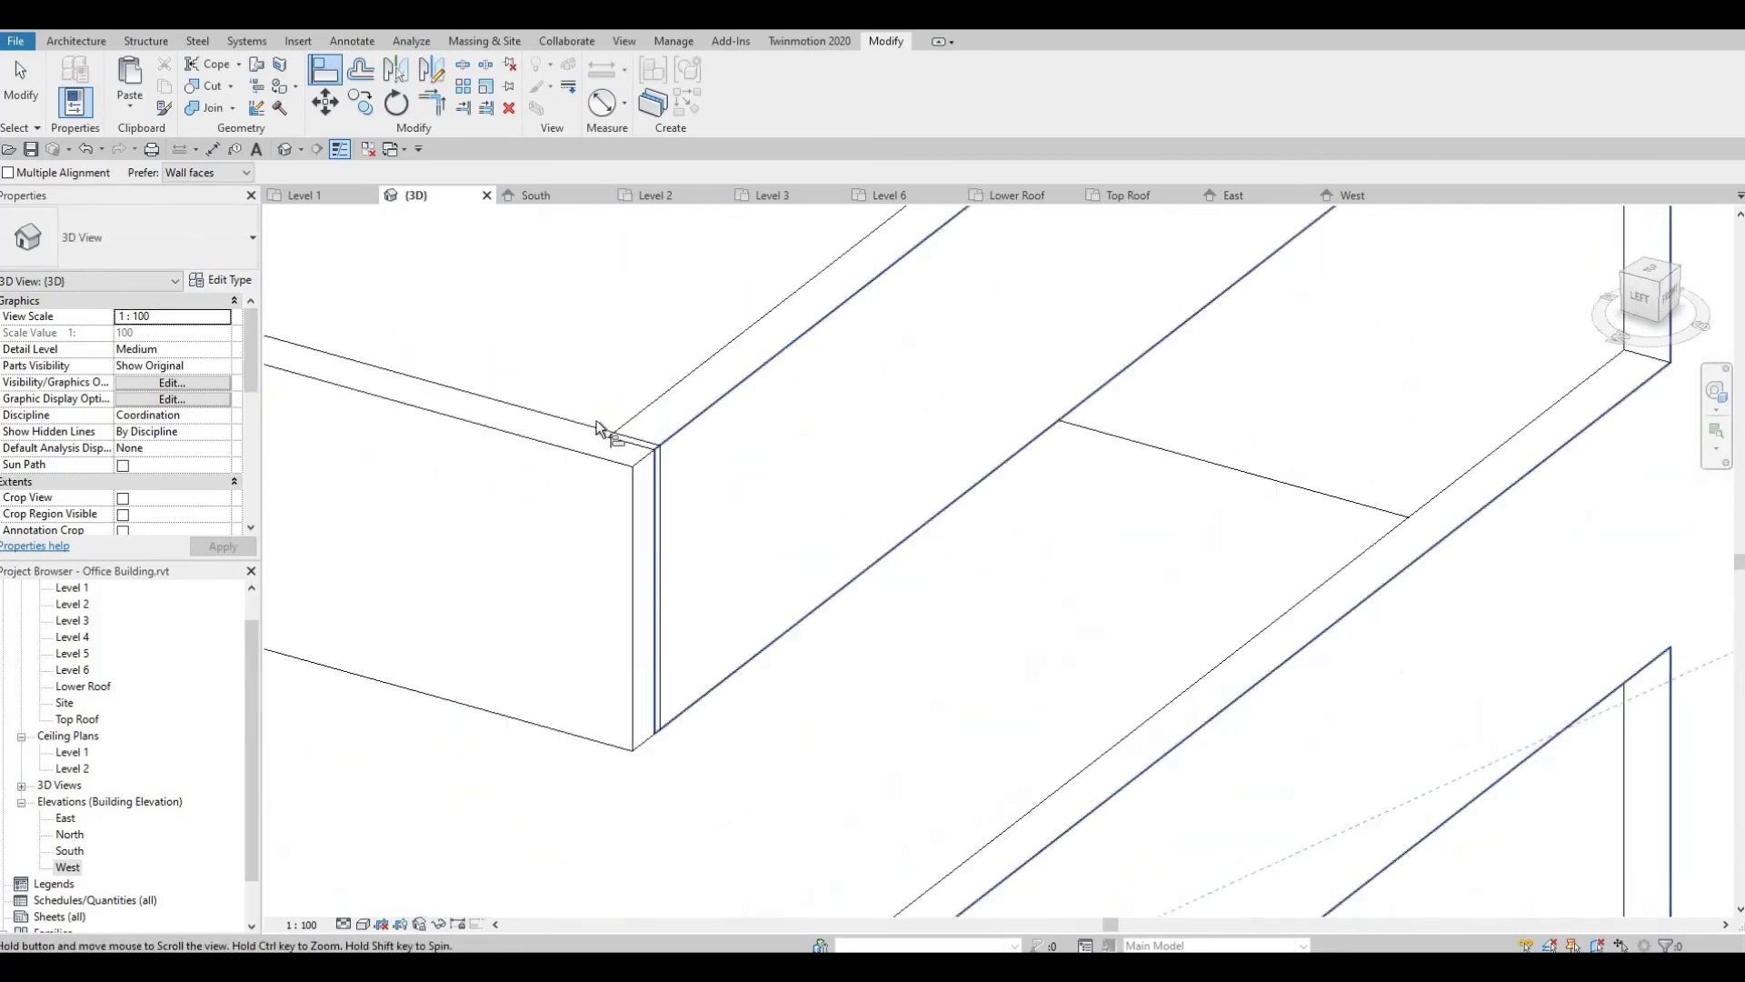
{"action": "left_click", "coordinate": [627, 454]}
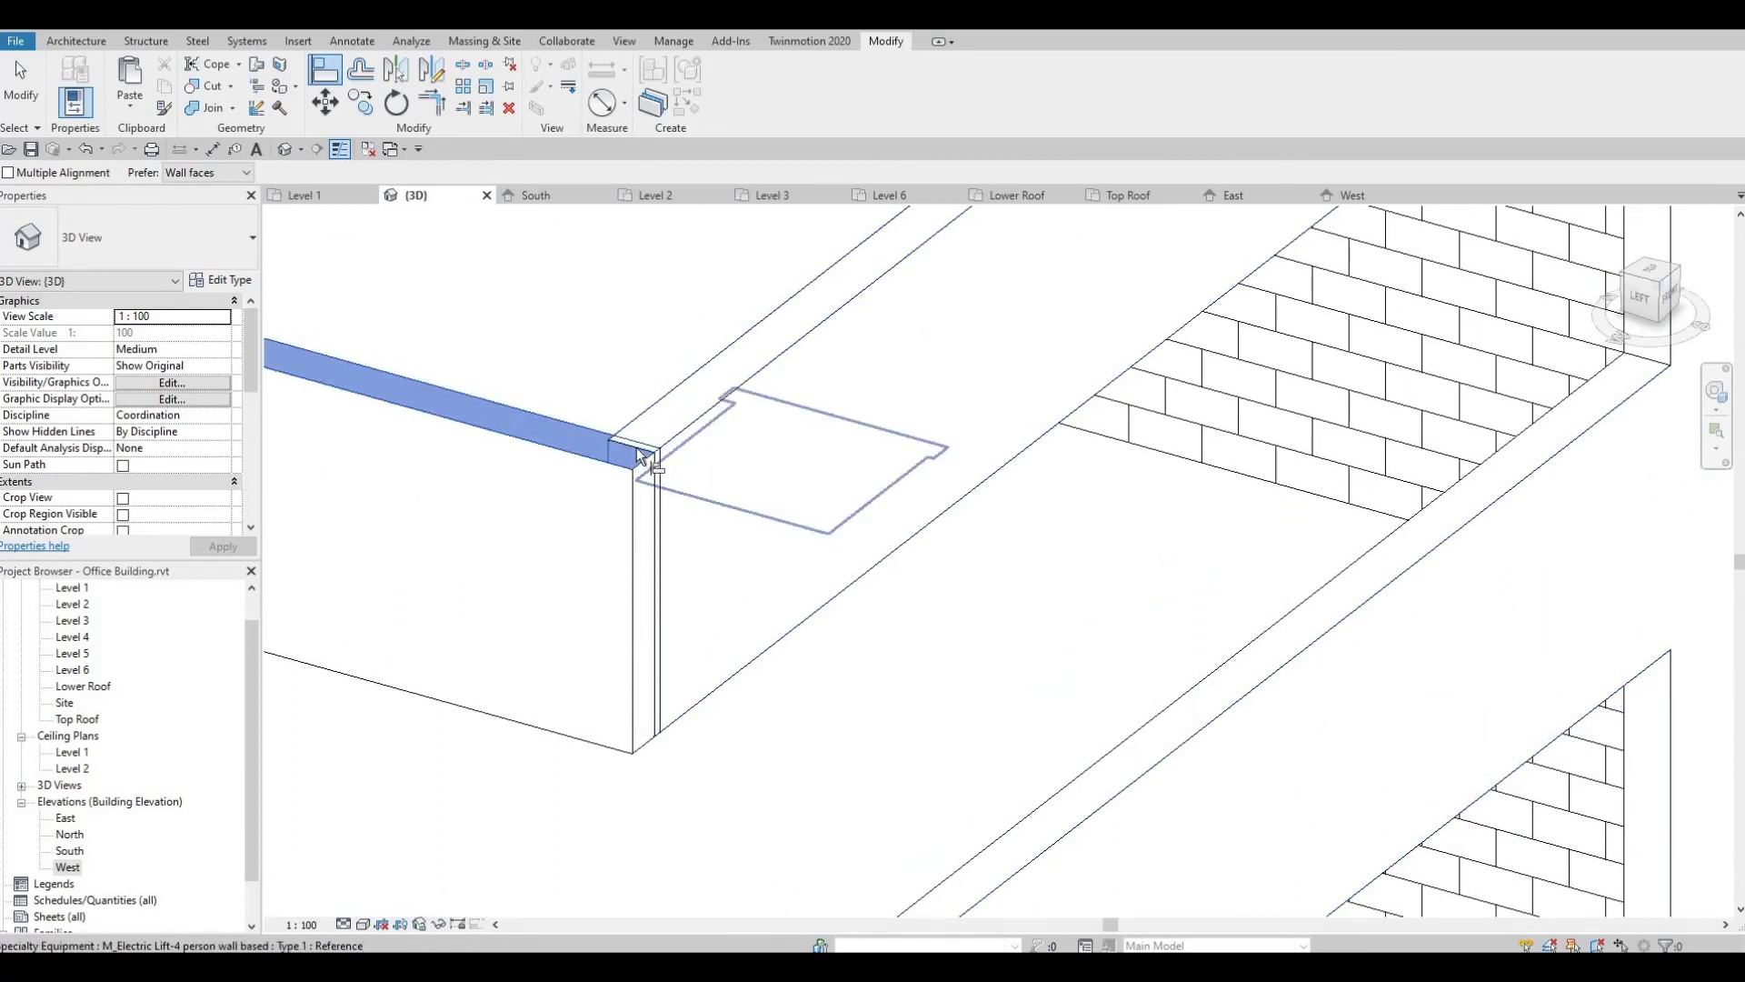
{"action": "left_click", "coordinate": [607, 462]}
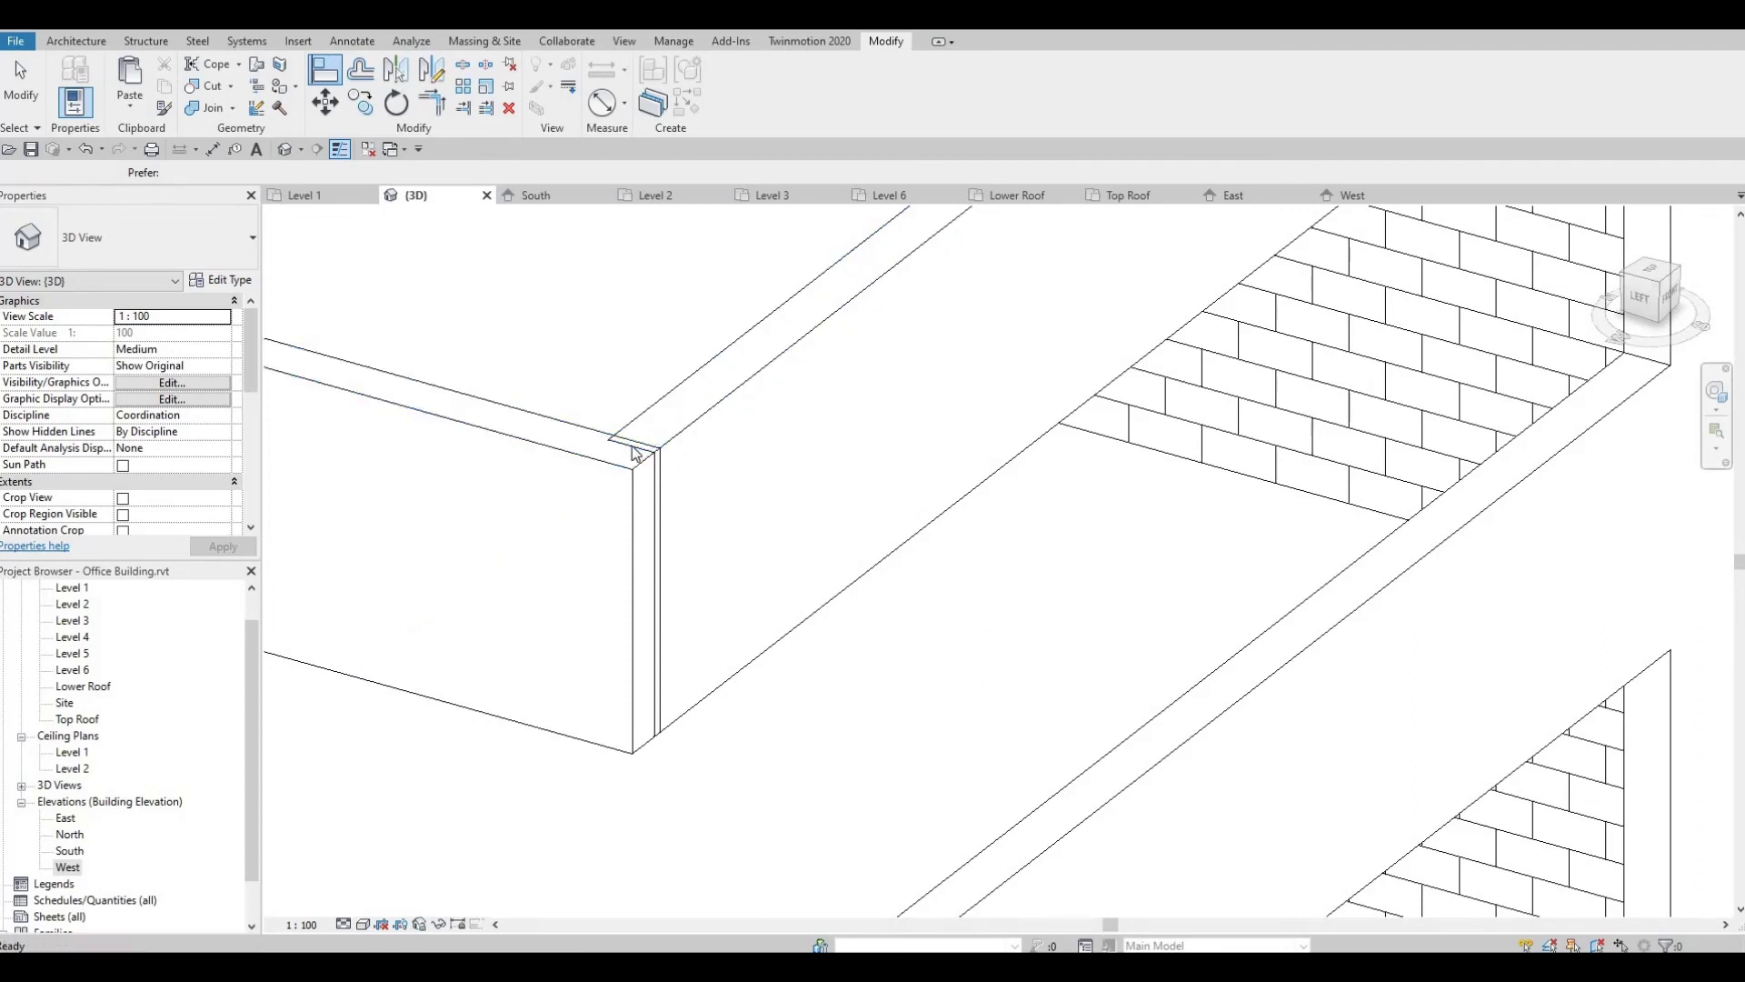
{"action": "key", "text": "Escape"}
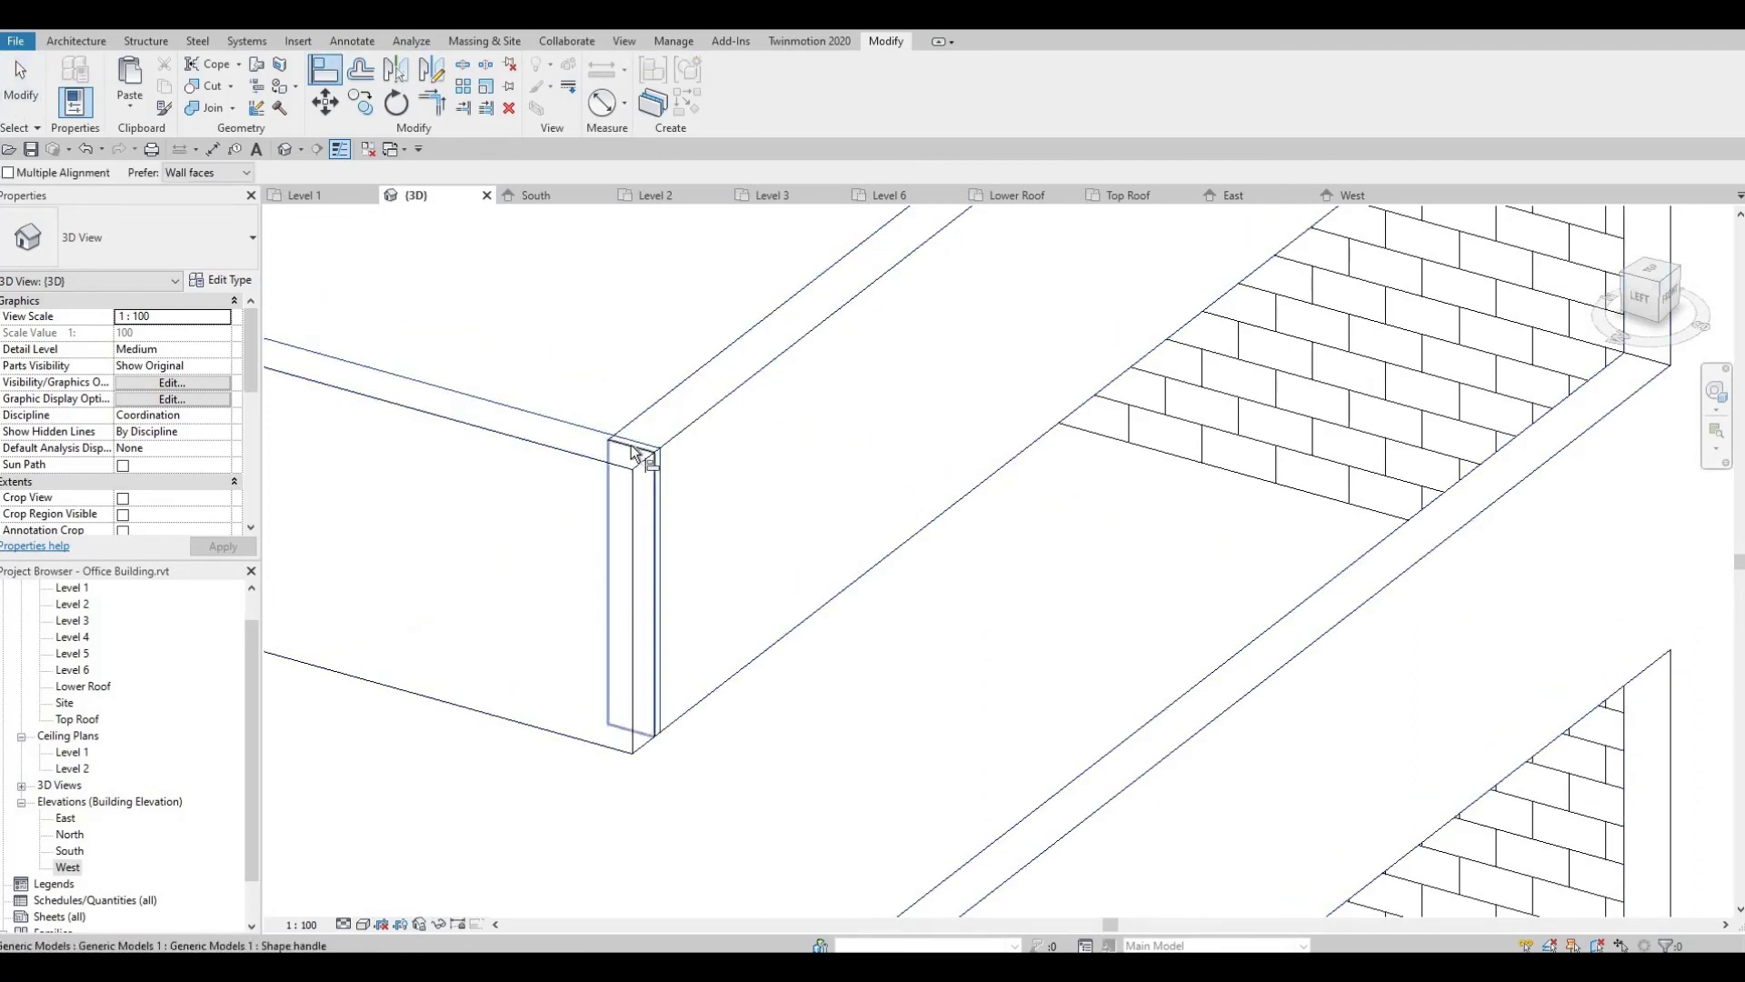
{"action": "left_click", "coordinate": [618, 727]}
{"action": "scroll", "coordinate": [609, 731], "scroll_direction": "down", "scroll_amount": 3}
{"action": "scroll", "coordinate": [596, 274], "scroll_direction": "up", "scroll_amount": 3}
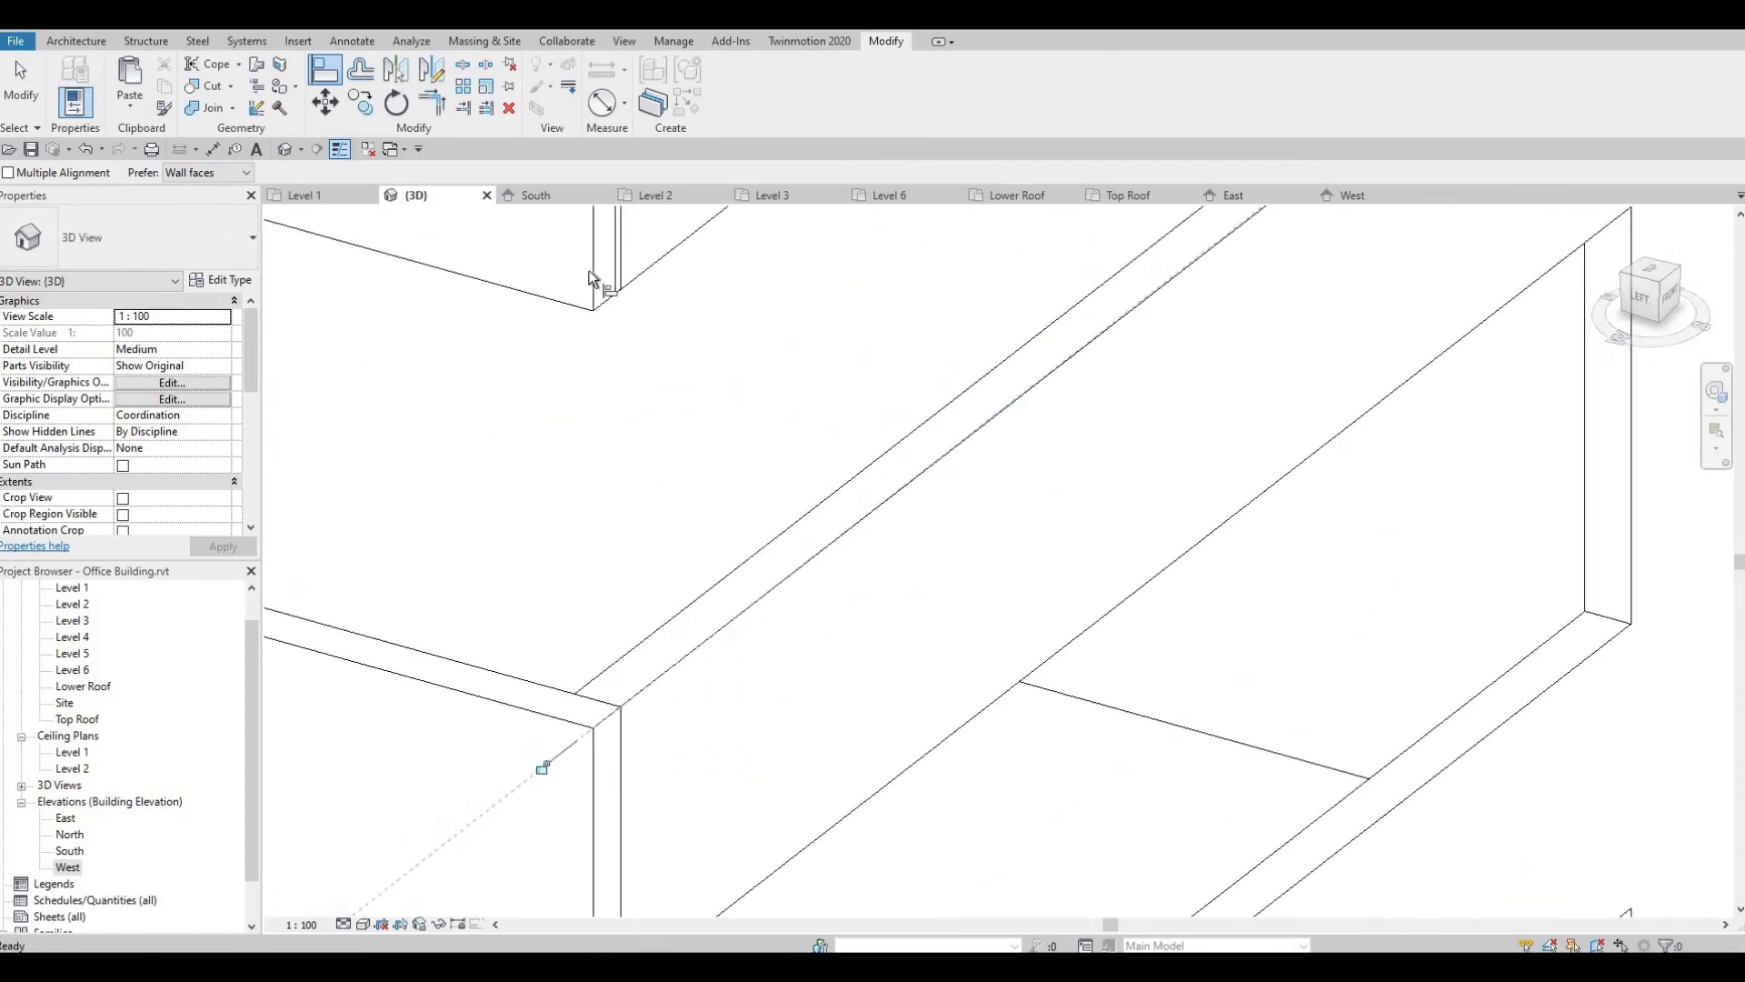
Align the end face of the front extrusion's band just below the top one with the west extrusion's inner face and end the Align command.
{"action": "scroll", "coordinate": [595, 718], "scroll_direction": "down", "scroll_amount": 3}
{"action": "scroll", "coordinate": [561, 263], "scroll_direction": "up", "scroll_amount": 2}
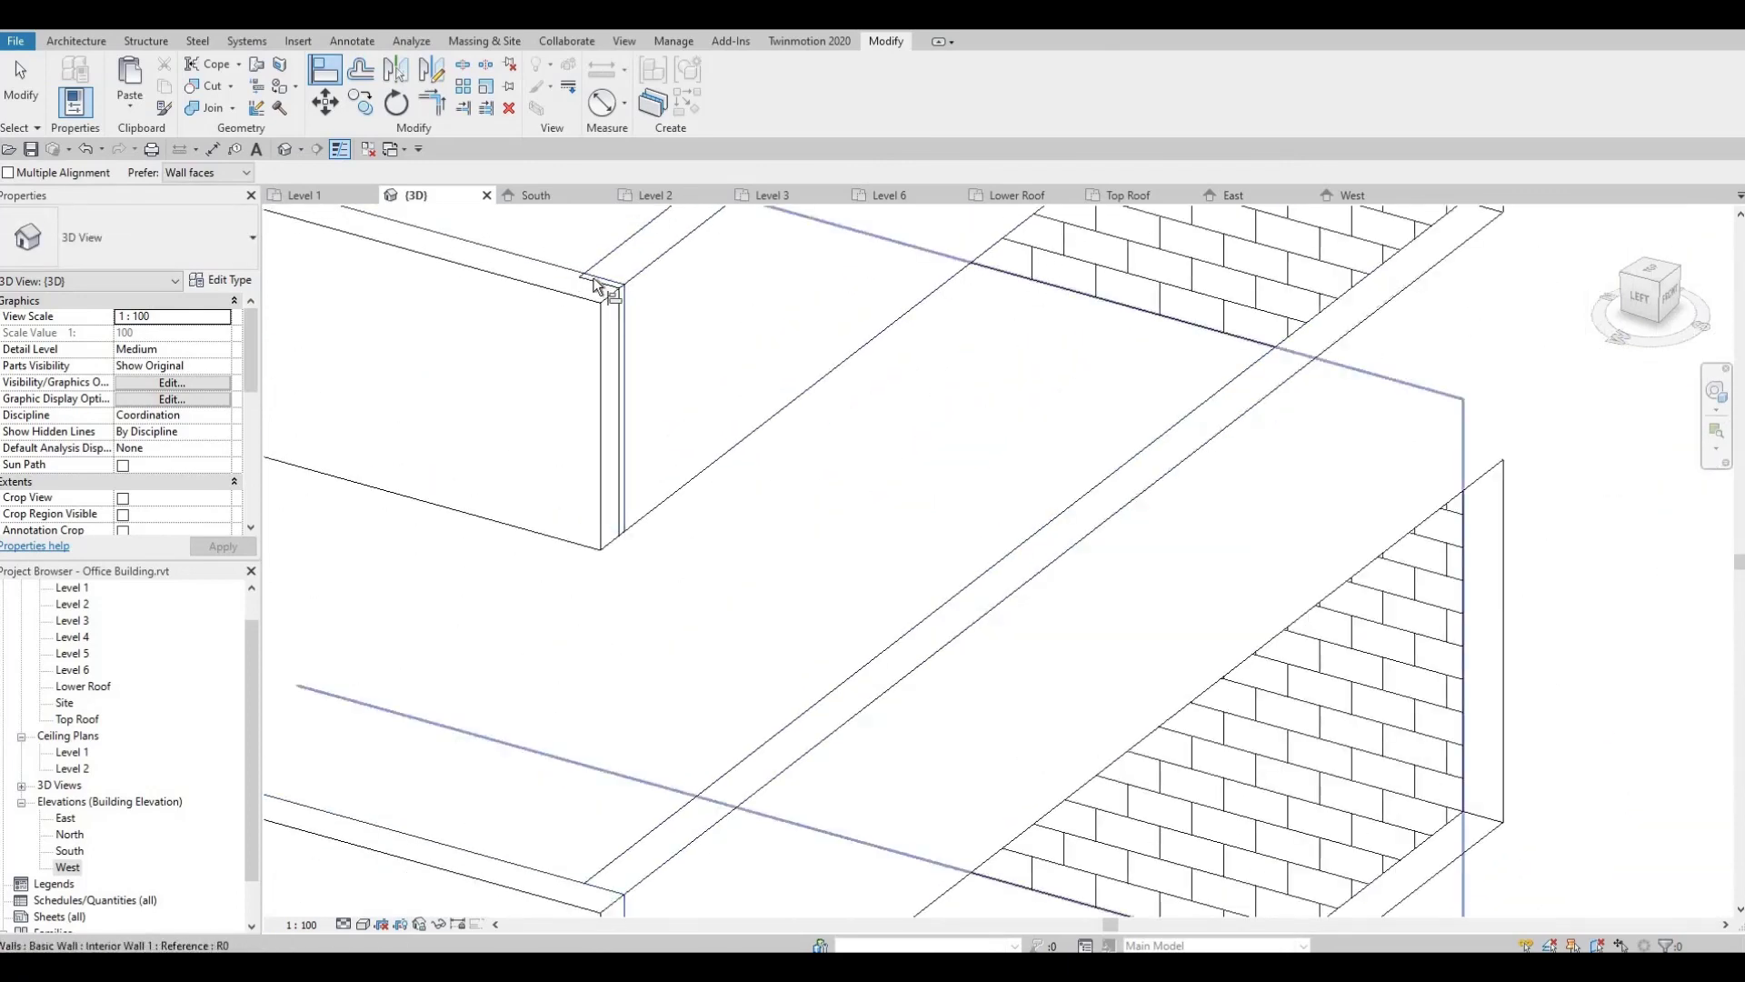
{"action": "left_click", "coordinate": [594, 276]}
{"action": "left_click", "coordinate": [634, 277]}
{"action": "middle_click_drag", "start_coordinate": [635, 282], "coordinate": [684, 704]}
{"action": "scroll", "coordinate": [659, 636], "scroll_direction": "down", "scroll_amount": 4}
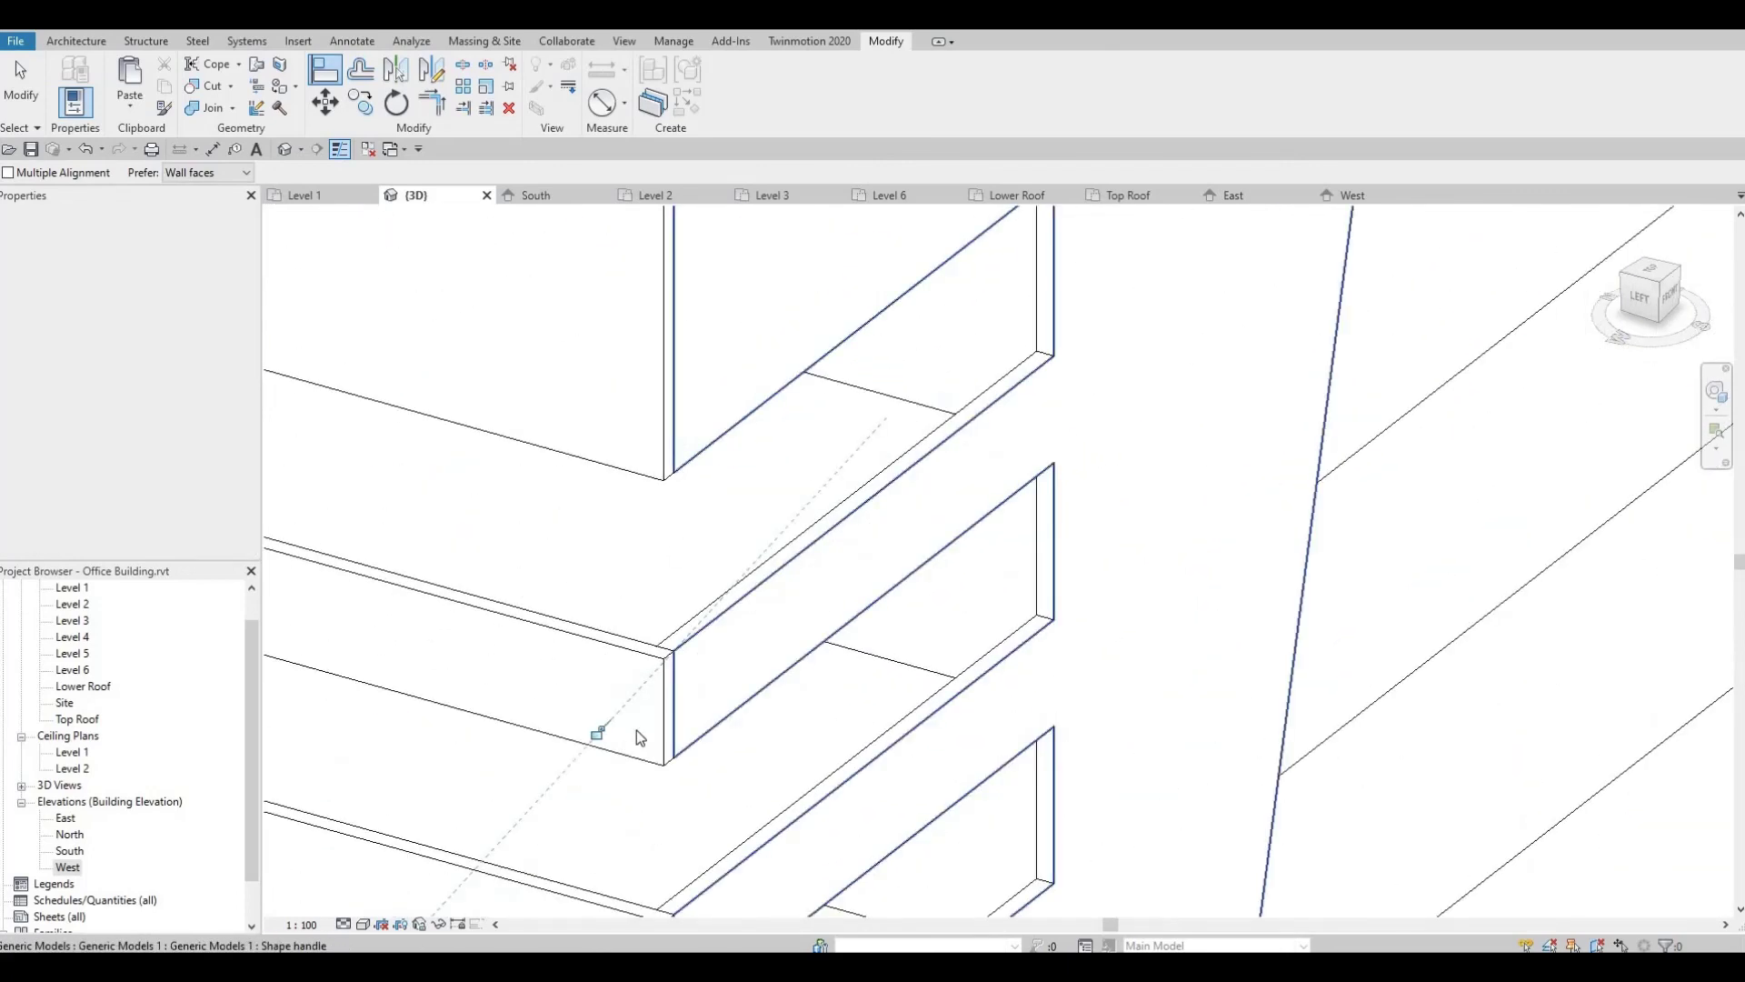
{"action": "scroll", "coordinate": [625, 441], "scroll_direction": "up", "scroll_amount": 3}
{"action": "scroll", "coordinate": [630, 483], "scroll_direction": "up", "scroll_amount": 4}
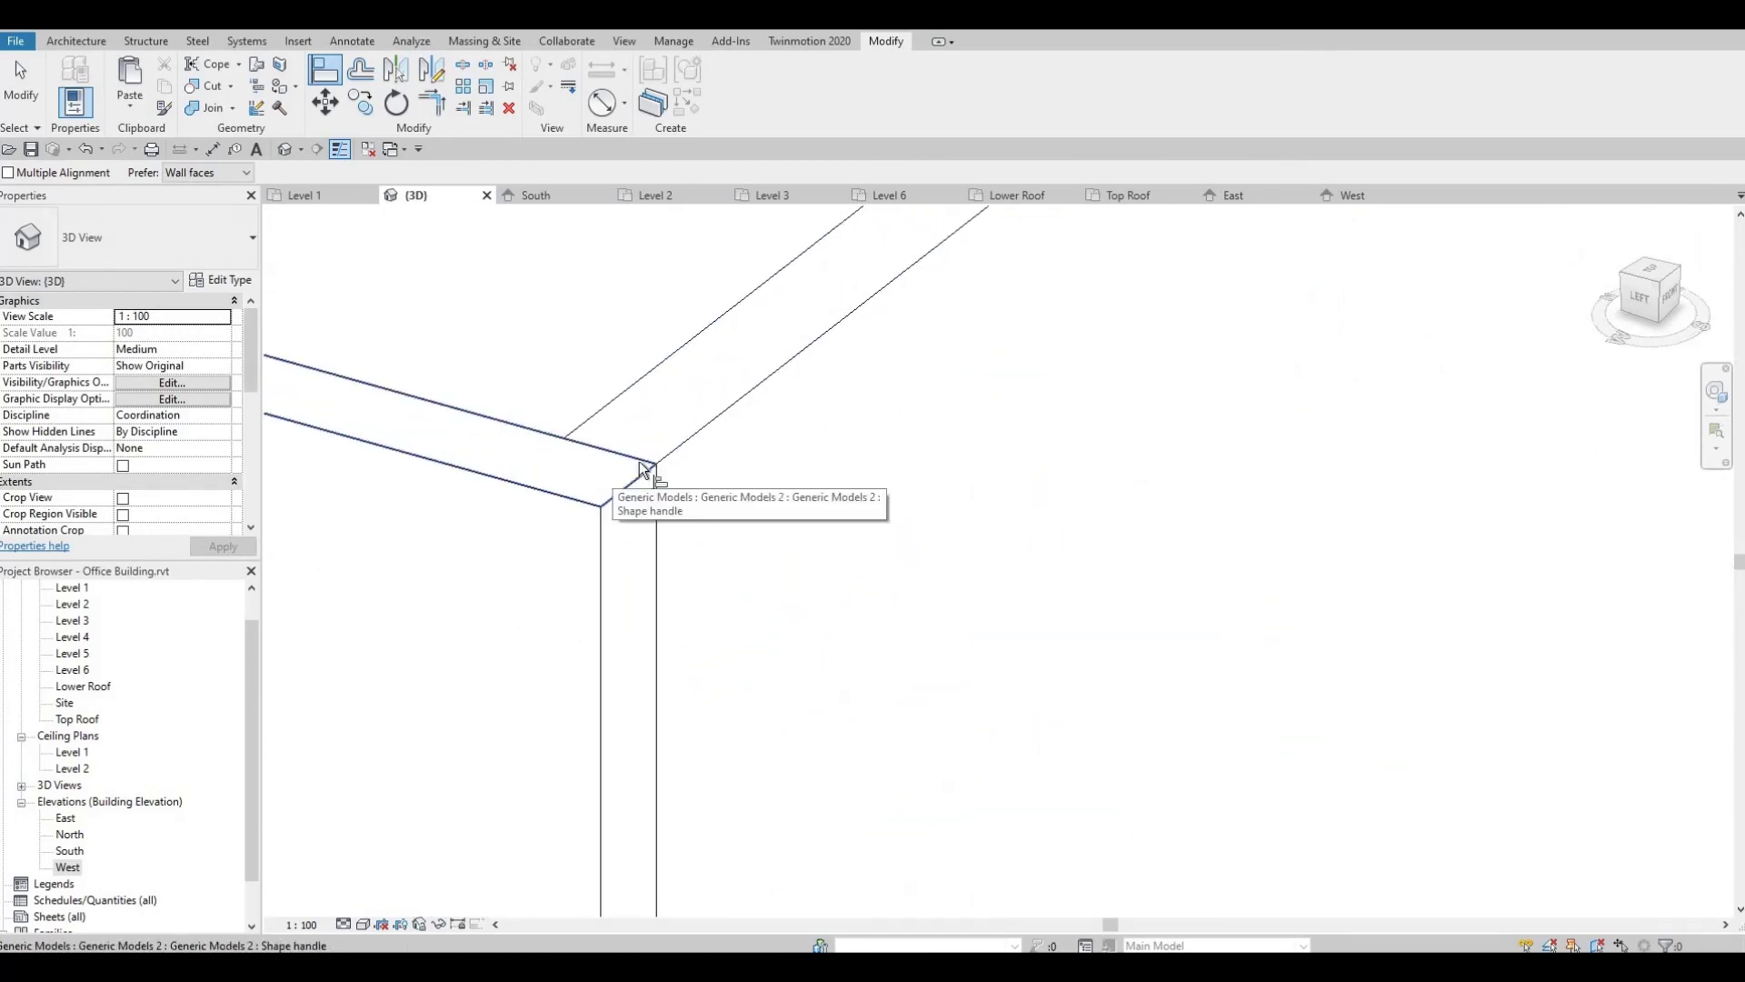
{"action": "scroll", "coordinate": [647, 469], "scroll_direction": "down", "scroll_amount": 6}
{"action": "scroll", "coordinate": [656, 647], "scroll_direction": "down", "scroll_amount": 1}
{"action": "middle_click_drag", "start_coordinate": [729, 303], "coordinate": [736, 253]}
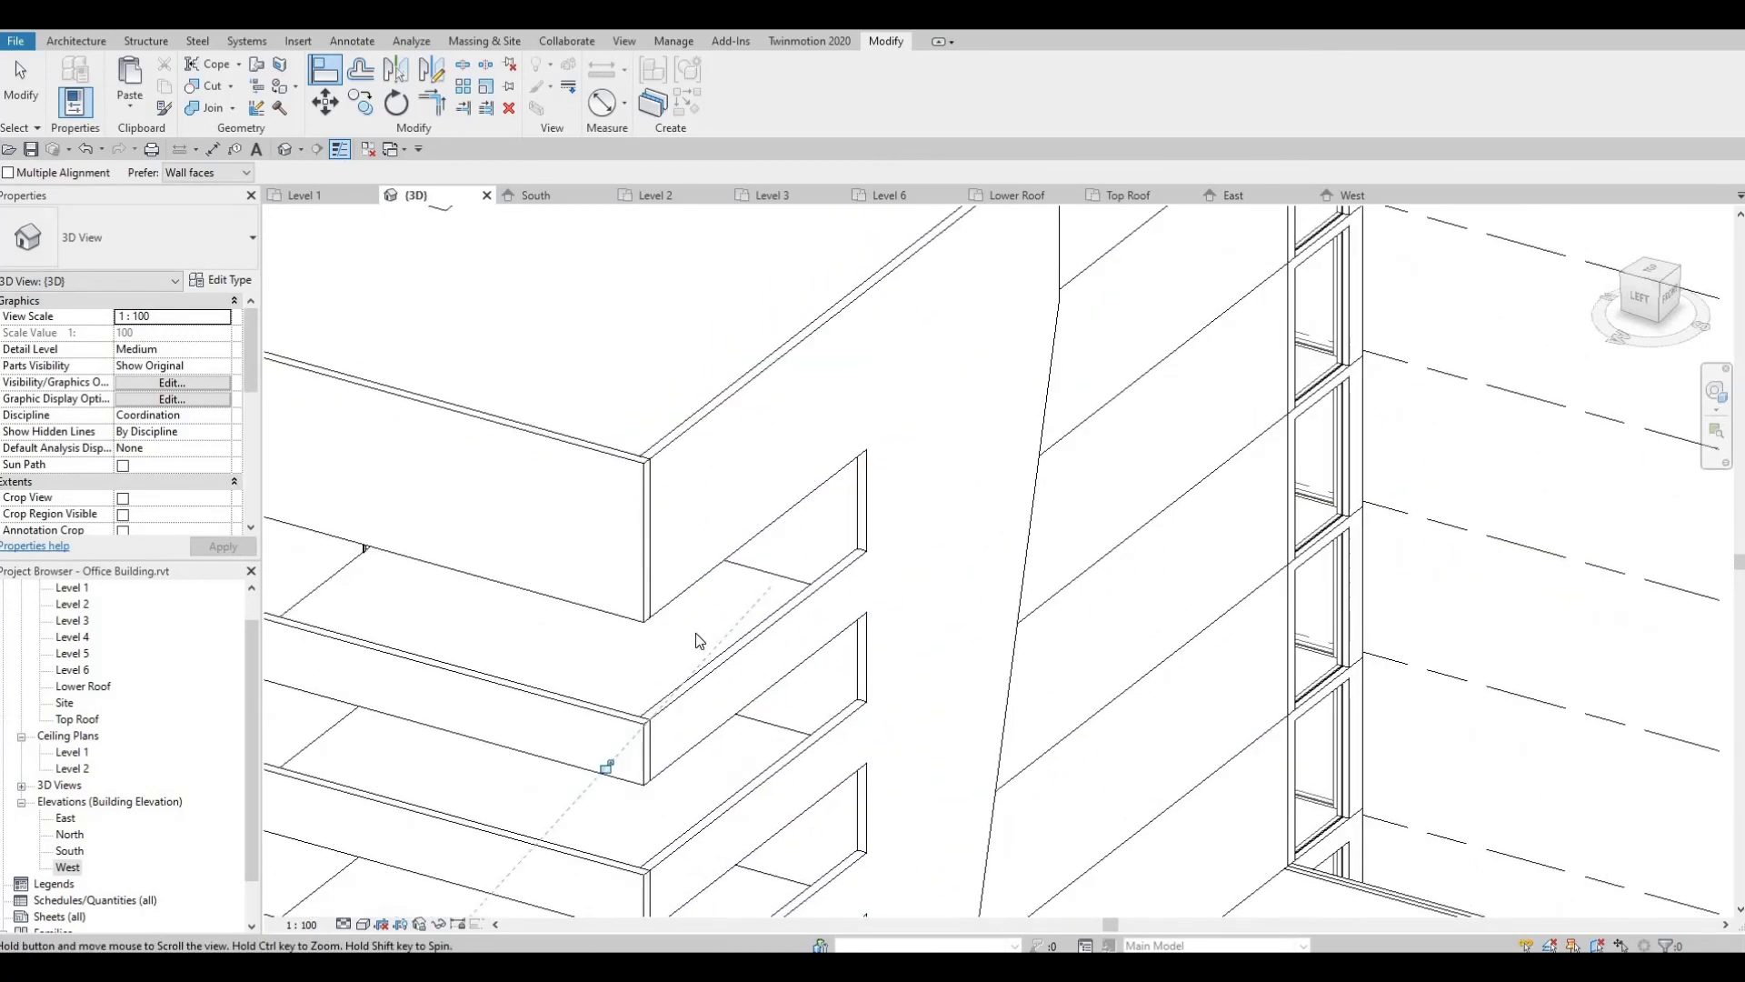
{"action": "key", "text": "Escape"}
Examine the building's front and west facades and the corner of the decorative extrusions from several angles in the 3D view.
{"action": "middle_click_drag", "start_coordinate": [696, 633], "coordinate": [854, 582]}
{"action": "scroll", "coordinate": [854, 582], "scroll_direction": "down", "scroll_amount": 1}
{"action": "mouse_move", "coordinate": [668, 723]}
{"action": "middle_mouse_down"}
{"action": "mouse_move", "coordinate": [668, 592]}
{"action": "mouse_move", "coordinate": [597, 613]}
{"action": "mouse_move", "coordinate": [913, 576]}
{"action": "mouse_move", "coordinate": [694, 476]}
{"action": "mouse_move", "coordinate": [783, 495]}
{"action": "mouse_move", "coordinate": [805, 477]}
{"action": "mouse_move", "coordinate": [705, 534]}
{"action": "mouse_move", "coordinate": [849, 573]}
{"action": "mouse_move", "coordinate": [962, 642]}
{"action": "mouse_move", "coordinate": [774, 770]}
{"action": "mouse_move", "coordinate": [829, 636]}
{"action": "mouse_move", "coordinate": [865, 703]}
{"action": "mouse_move", "coordinate": [965, 583]}
{"action": "middle_mouse_up"}
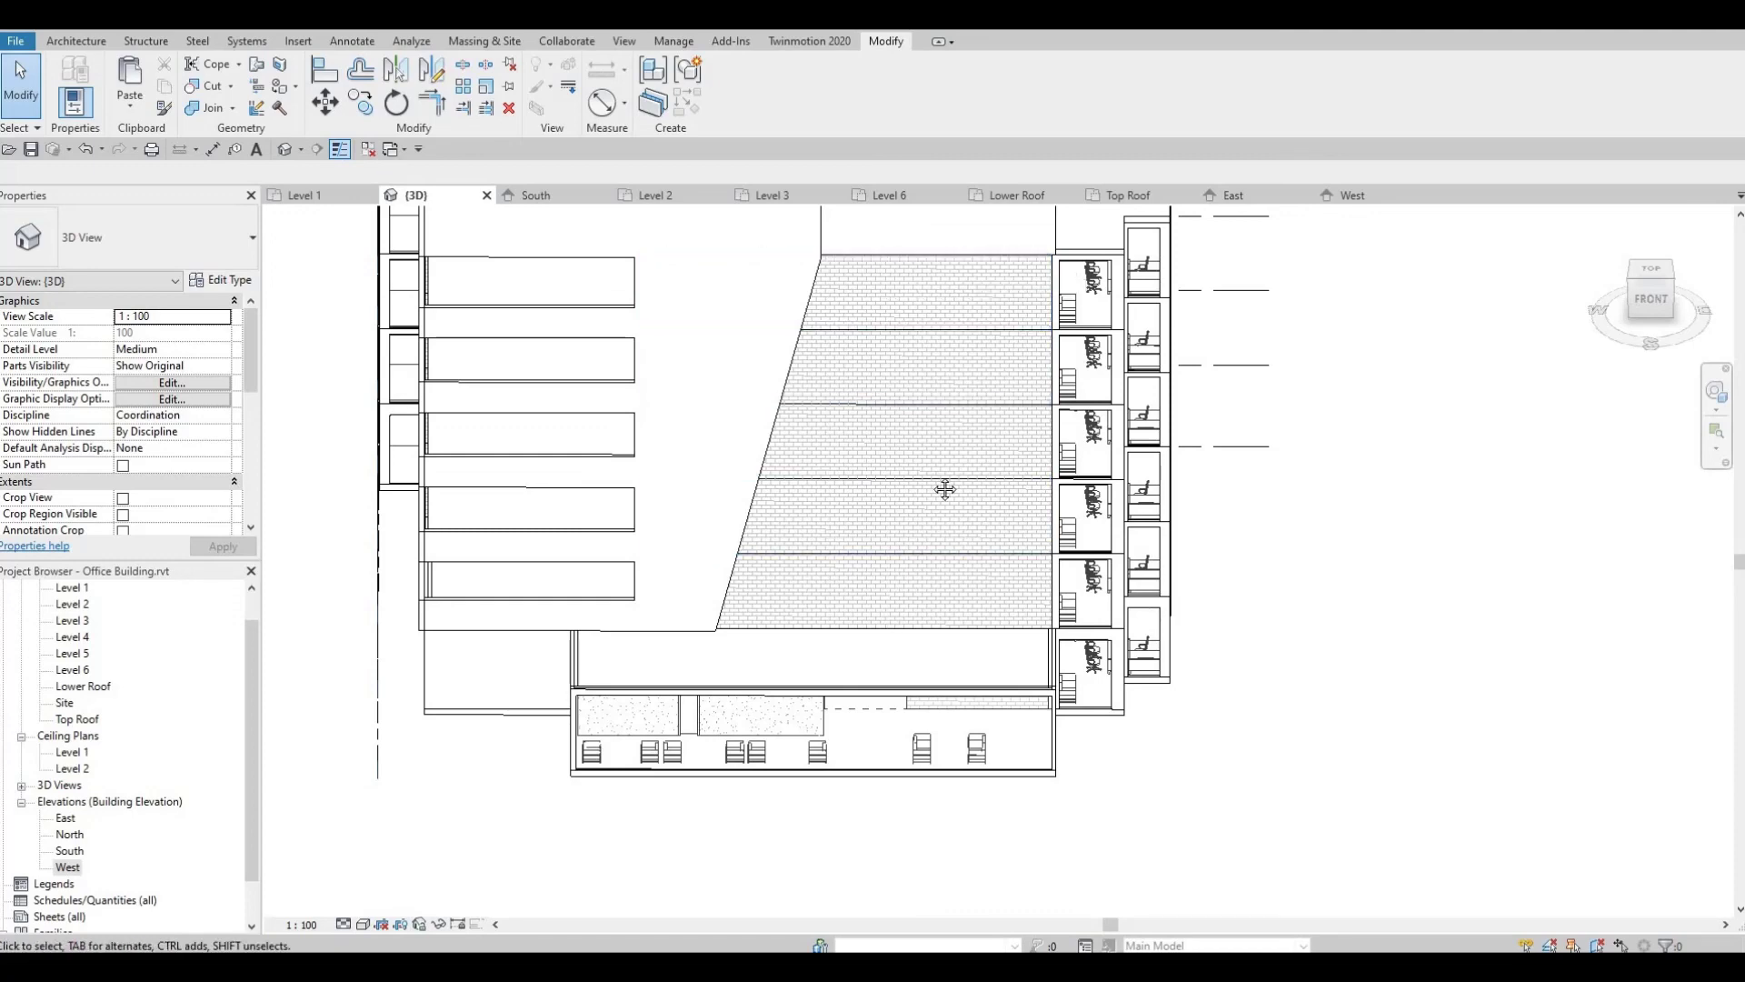
{"action": "mouse_move", "coordinate": [946, 487]}
{"action": "middle_mouse_down", "text": "shift"}
{"action": "mouse_move", "coordinate": [919, 591]}
{"action": "mouse_move", "coordinate": [989, 545]}
{"action": "mouse_move", "coordinate": [1051, 439]}
{"action": "mouse_move", "coordinate": [1045, 411]}
{"action": "mouse_move", "coordinate": [895, 459]}
{"action": "mouse_move", "coordinate": [968, 452]}
{"action": "mouse_move", "coordinate": [931, 607]}
{"action": "mouse_move", "coordinate": [886, 694]}
{"action": "mouse_move", "coordinate": [837, 584]}
{"action": "mouse_move", "coordinate": [946, 576]}
{"action": "mouse_move", "coordinate": [728, 751]}
{"action": "mouse_move", "coordinate": [865, 415]}
{"action": "middle_mouse_up", "text": "shift"}
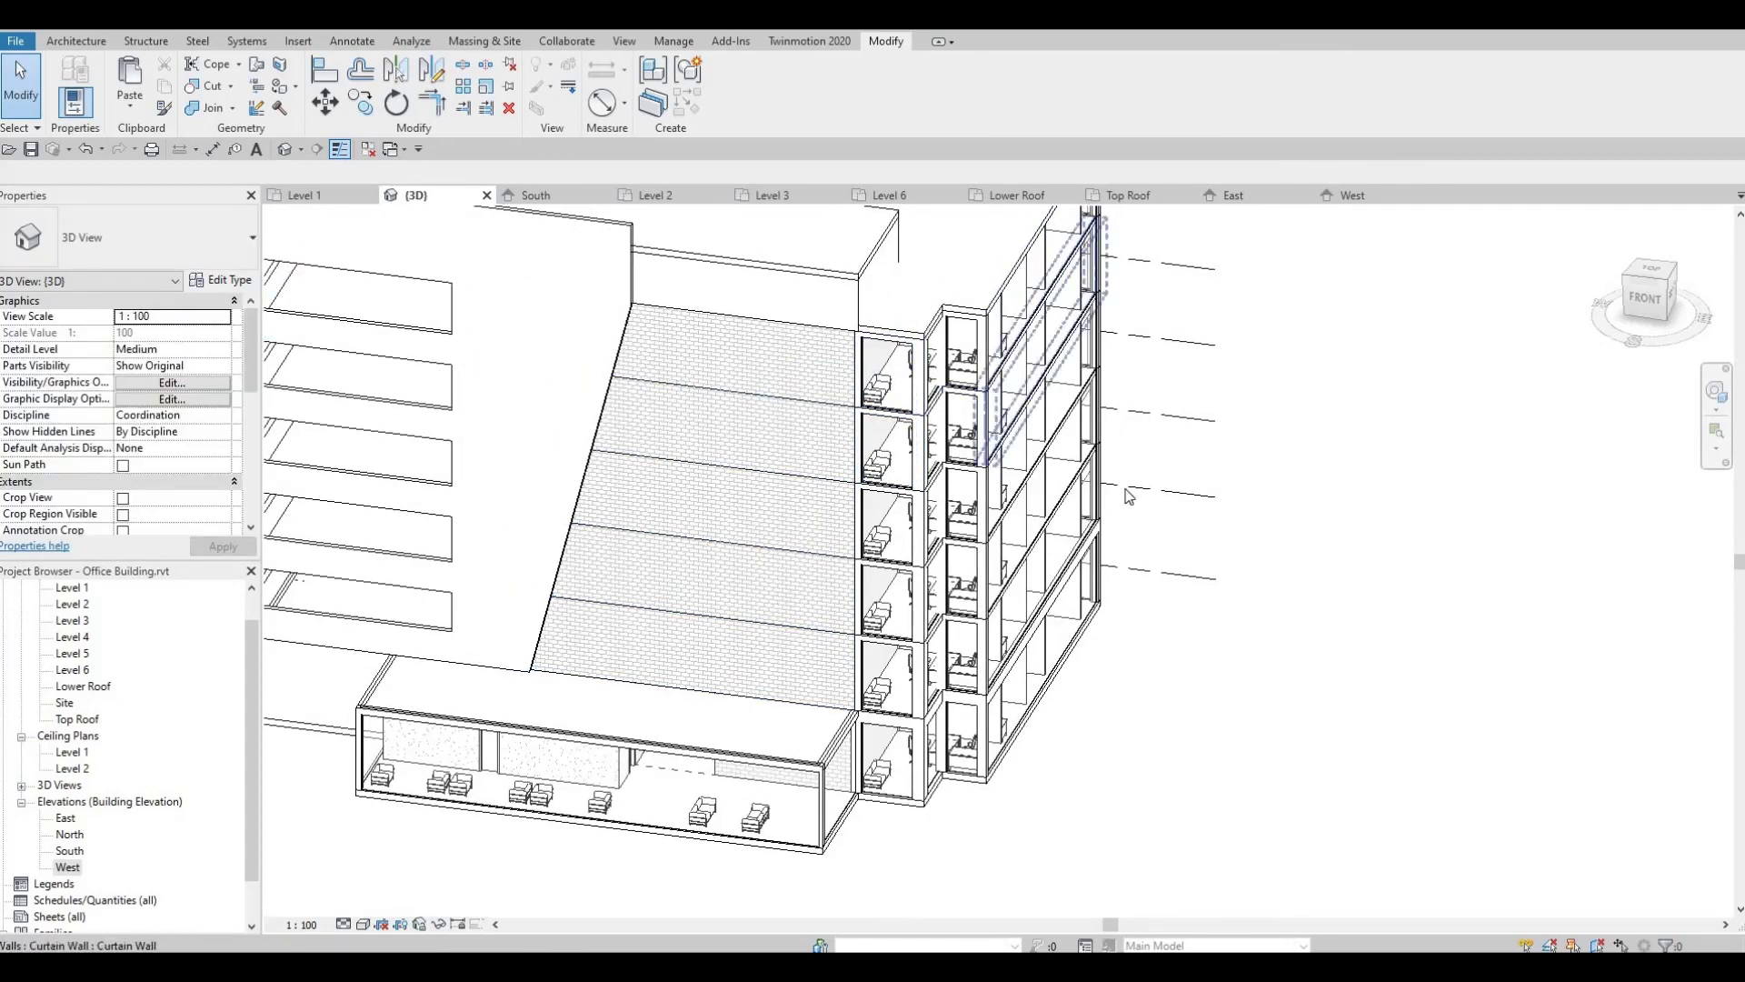
{"action": "middle_click_drag", "start_coordinate": [877, 644], "coordinate": [818, 627], "text": "shift"}
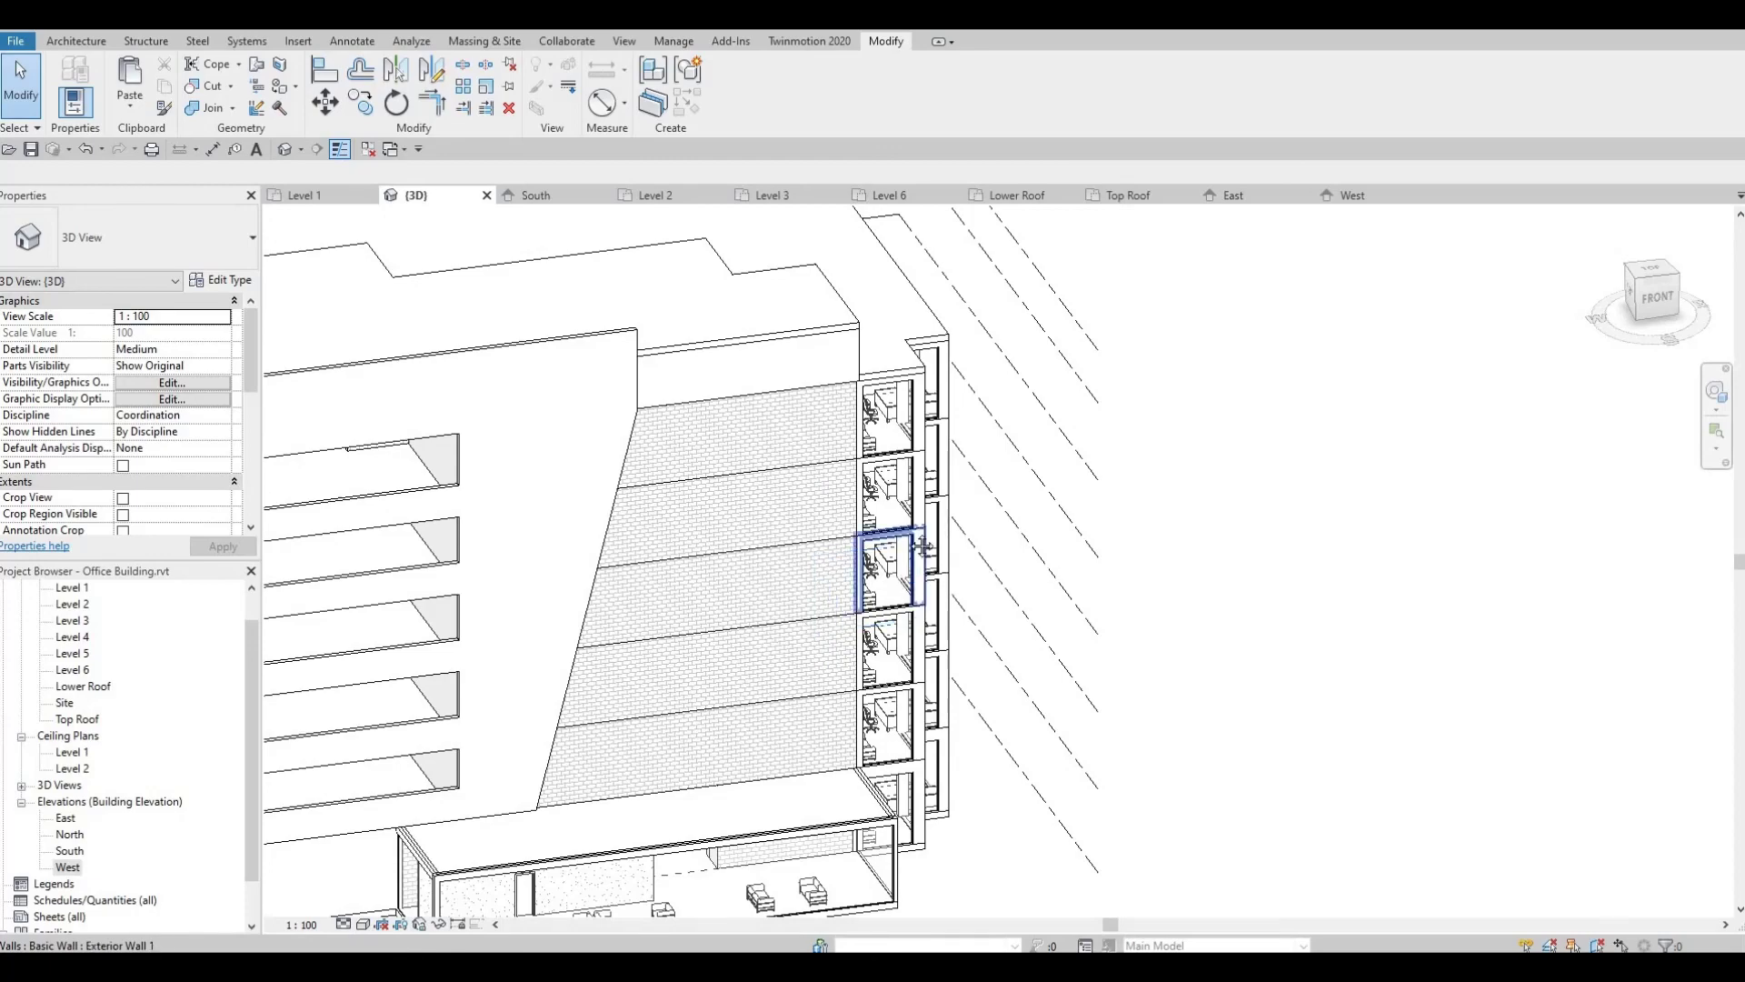
{"action": "middle_click_drag", "start_coordinate": [850, 565], "coordinate": [1093, 409], "text": "shift"}
{"action": "scroll", "coordinate": [1110, 470], "scroll_direction": "up", "scroll_amount": 1}
{"action": "scroll", "coordinate": [1127, 482], "scroll_direction": "down", "scroll_amount": 2}
{"action": "mouse_move", "coordinate": [1139, 491]}
{"action": "middle_mouse_down", "text": "shift"}
{"action": "mouse_move", "coordinate": [1170, 509]}
{"action": "mouse_move", "coordinate": [1147, 493]}
{"action": "mouse_move", "coordinate": [1044, 557]}
{"action": "mouse_move", "coordinate": [836, 458]}
{"action": "mouse_move", "coordinate": [857, 416]}
{"action": "mouse_move", "coordinate": [834, 549]}
{"action": "middle_mouse_up", "text": "shift"}
{"action": "scroll", "coordinate": [1145, 493], "scroll_direction": "down", "scroll_amount": 1}
{"action": "scroll", "coordinate": [834, 584], "scroll_direction": "up", "scroll_amount": 4}
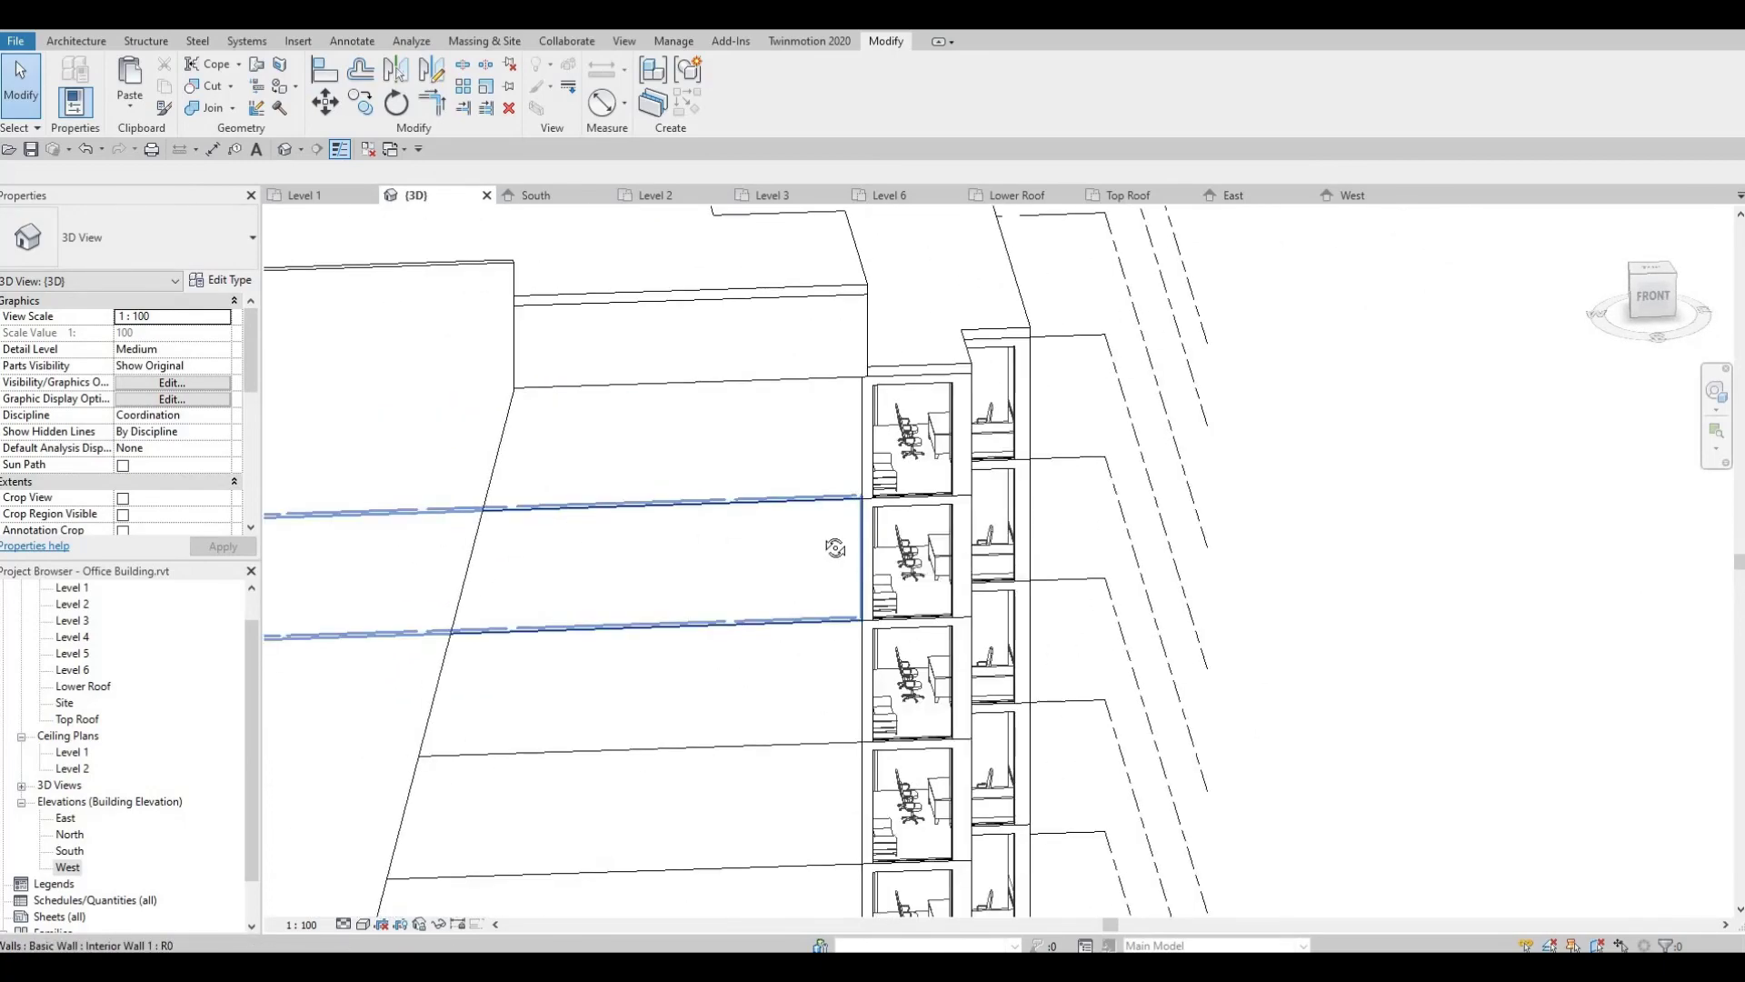
{"action": "middle_click_drag", "start_coordinate": [658, 613], "coordinate": [732, 582], "text": "shift"}
{"action": "scroll", "coordinate": [990, 499], "scroll_direction": "down", "scroll_amount": 5}
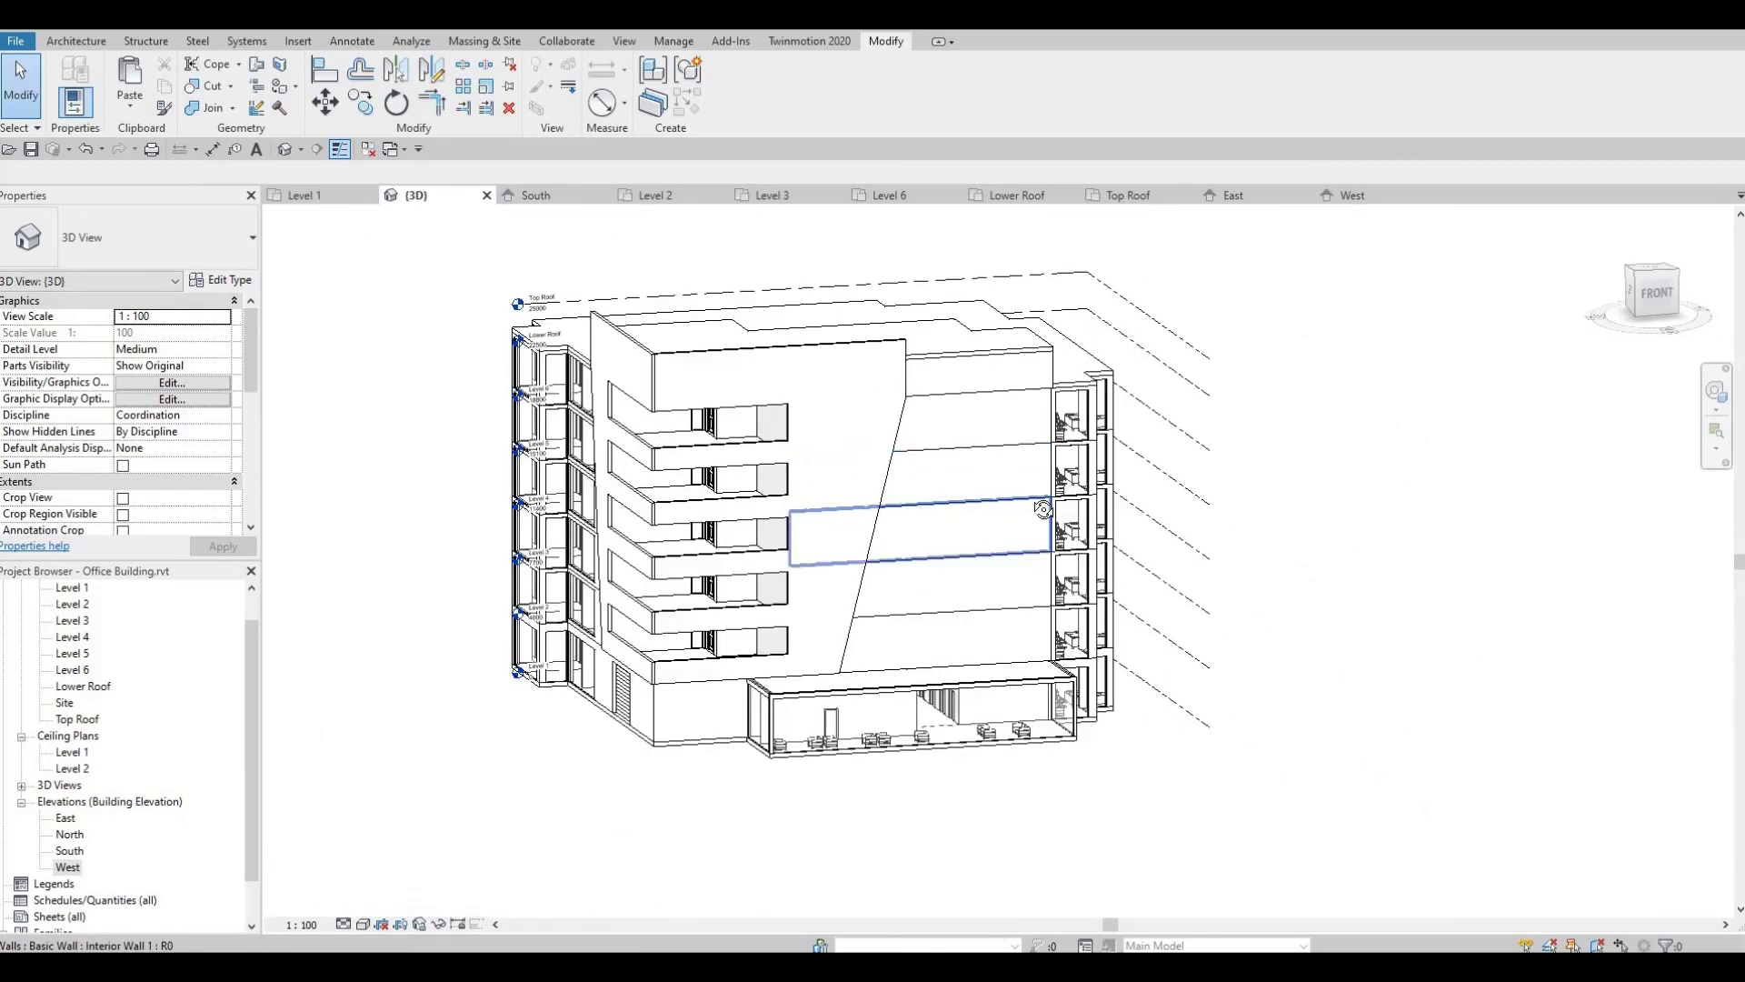
{"action": "middle_click_drag", "start_coordinate": [956, 519], "coordinate": [1215, 533], "text": "shift"}
{"action": "middle_click_drag", "start_coordinate": [922, 562], "coordinate": [1118, 557]}
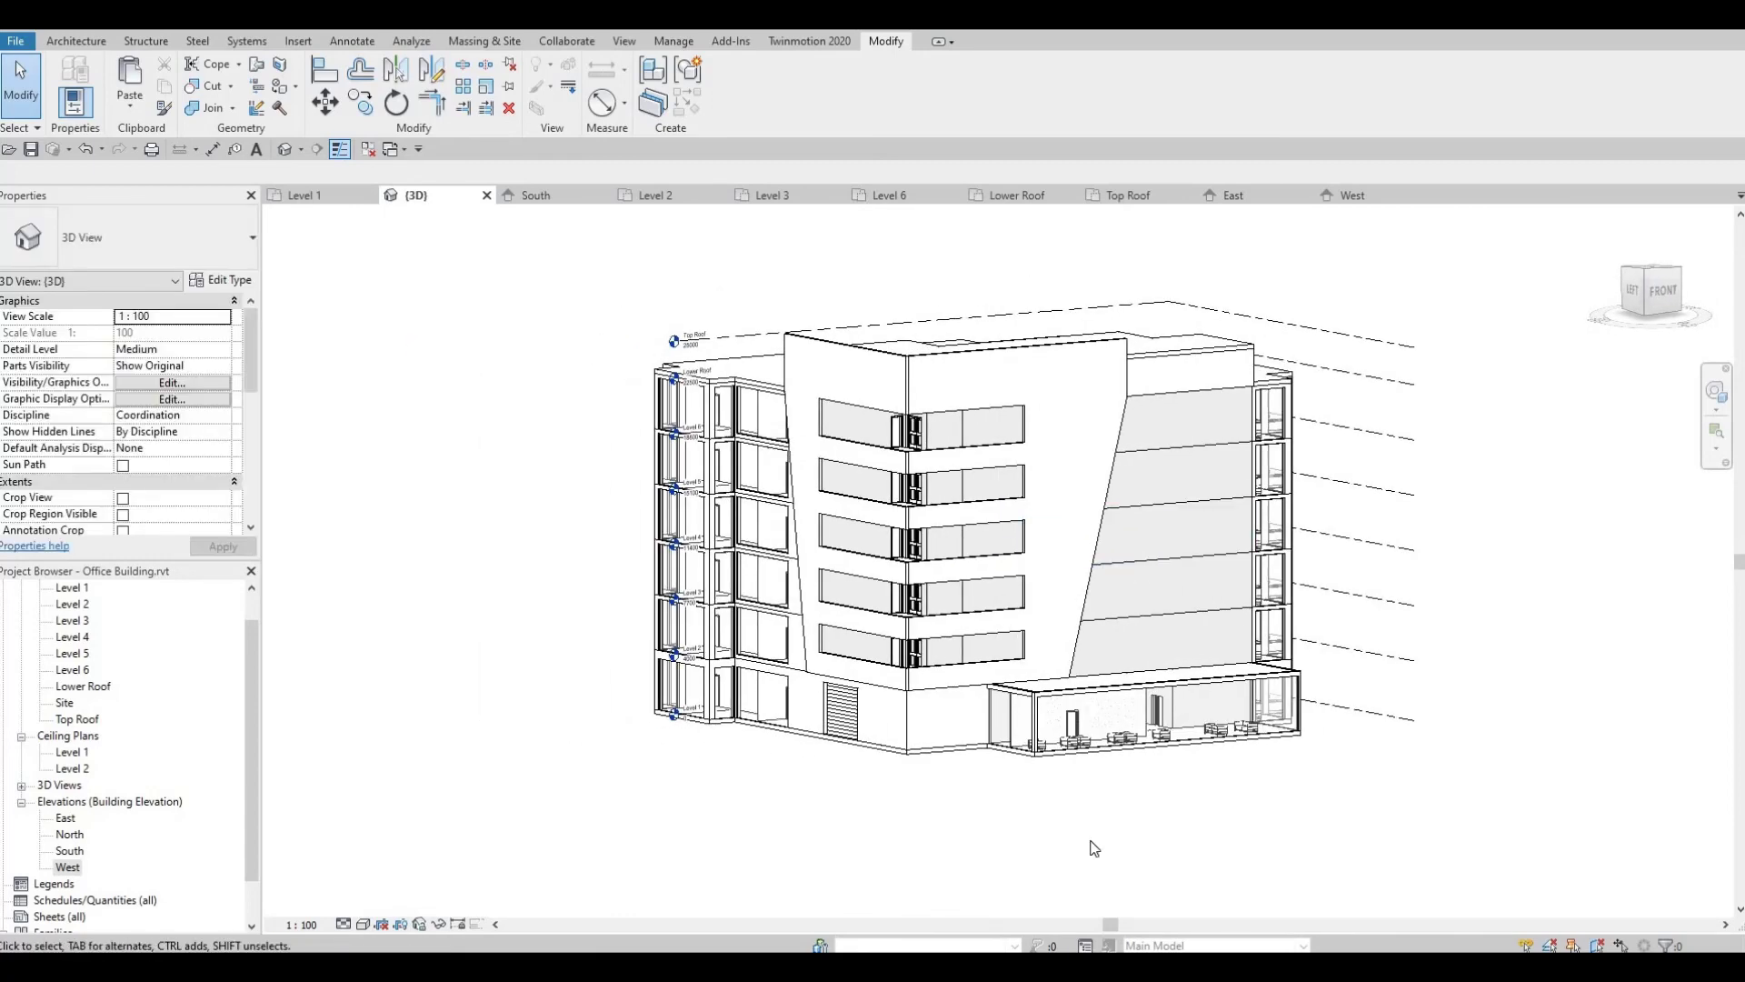